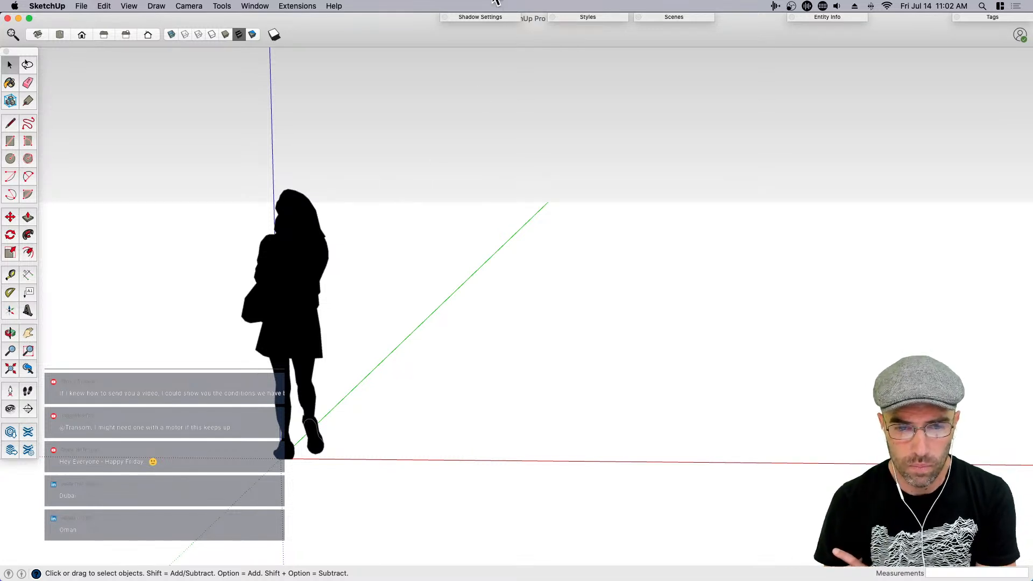
Switch to Chrome and look through the sprinter van conversion image results for interior and exterior build ideas
key("super+Tab")
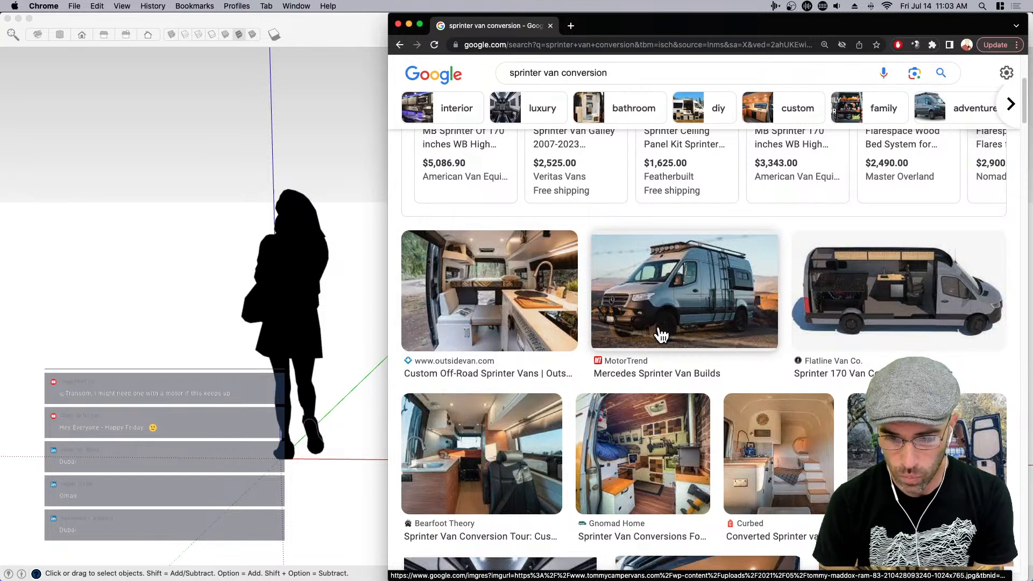
scroll(662, 335, "down", 1)
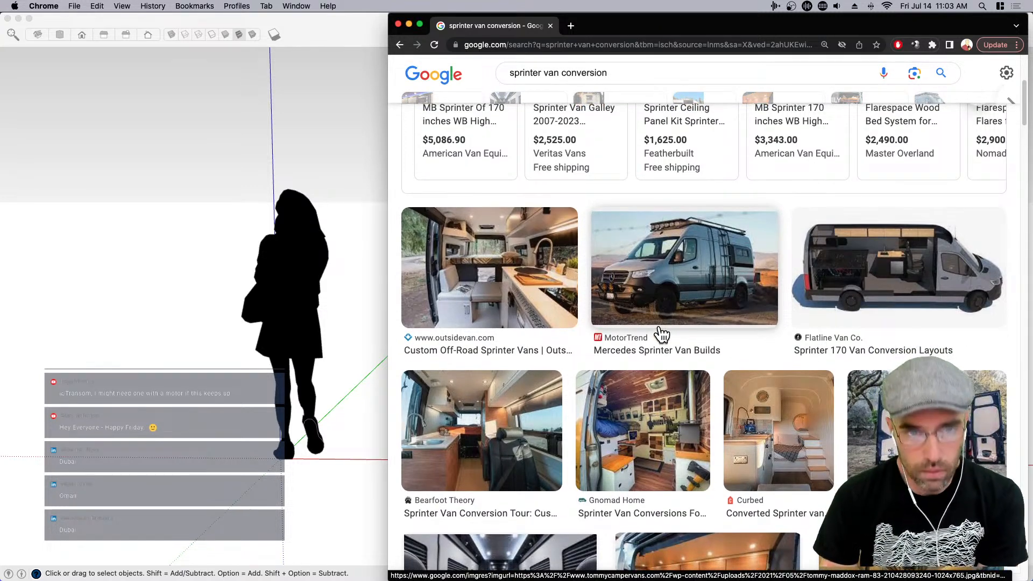
scroll(660, 333, "up", 5)
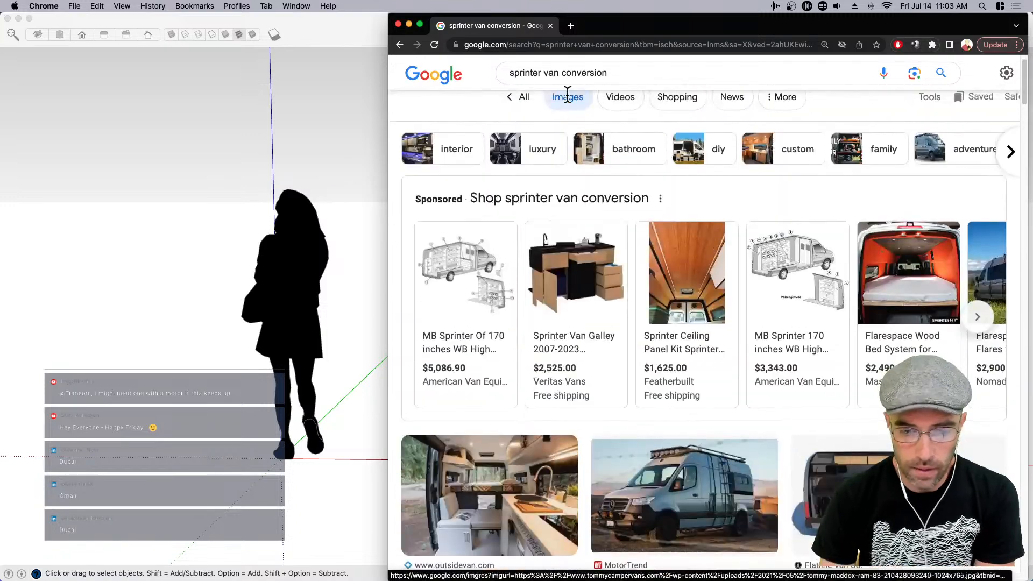
left_click(607, 74)
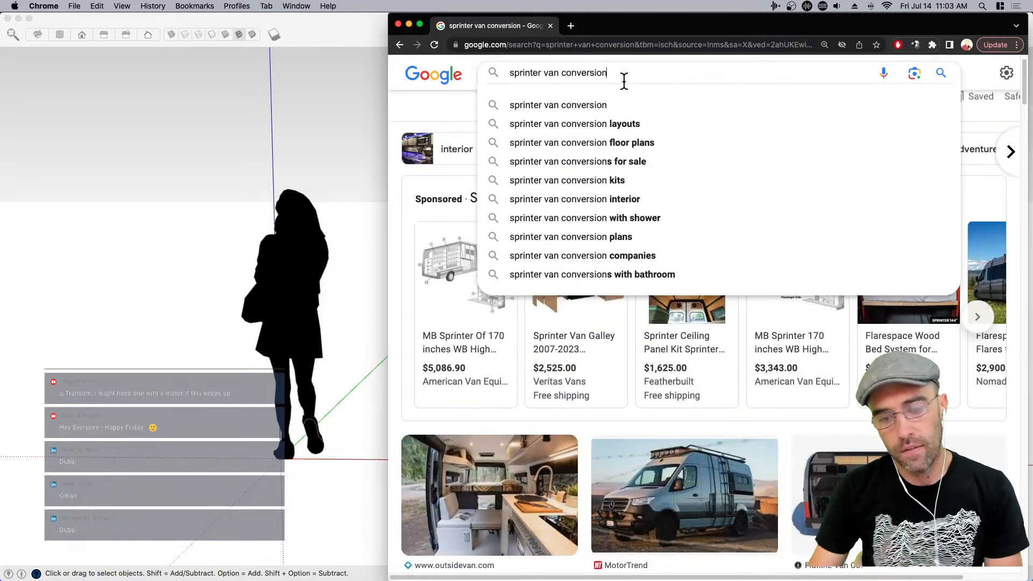
left_click(407, 102)
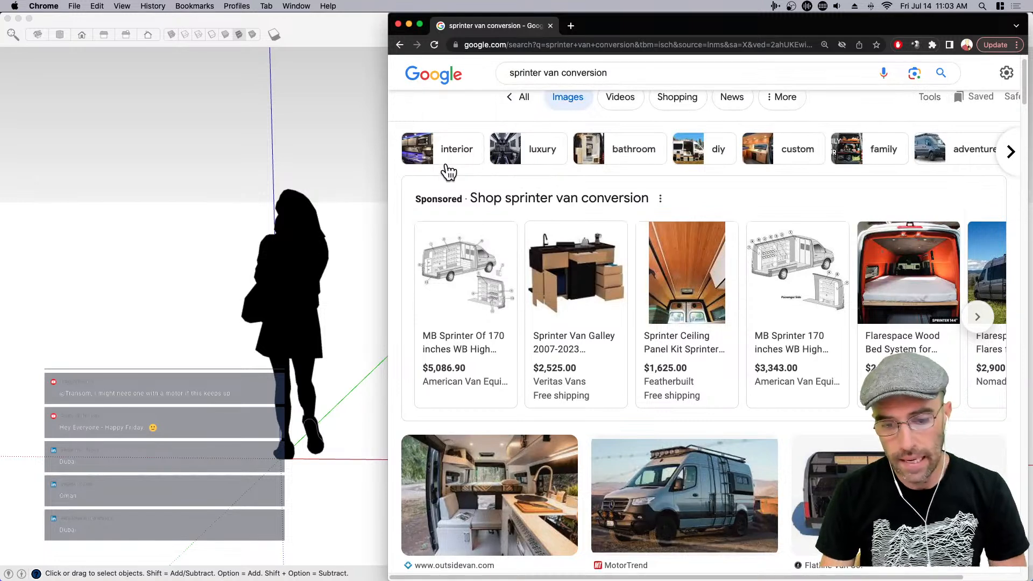
scroll(447, 164, "up", 1)
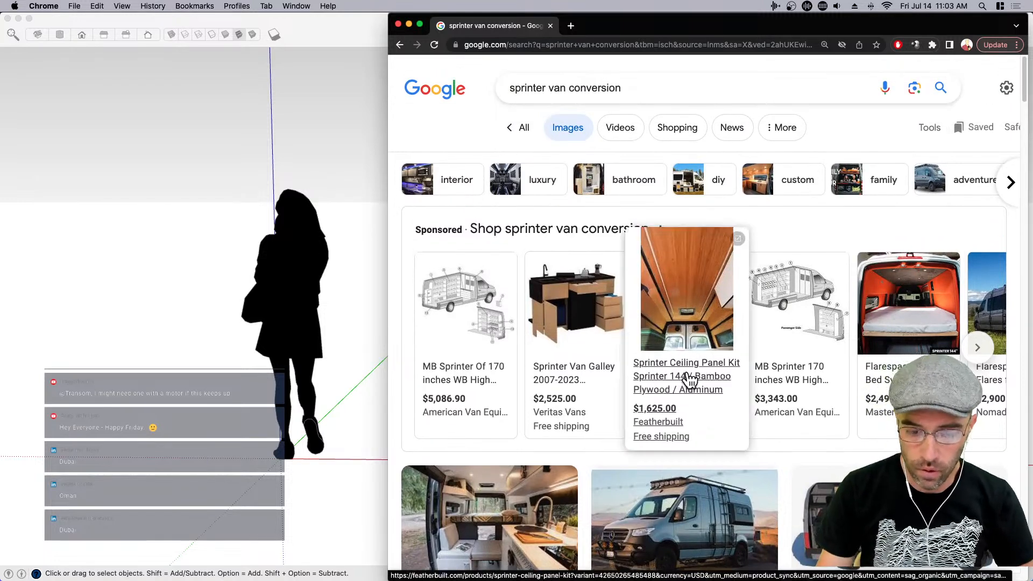
scroll(689, 379, "down", 1)
scroll(690, 380, "down", 2)
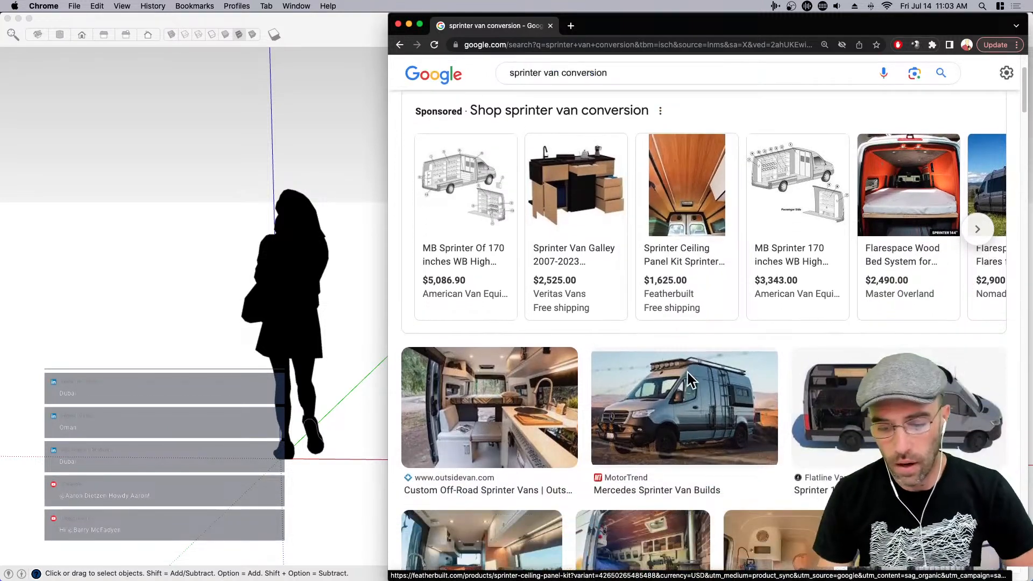
scroll(789, 325, "down", 2)
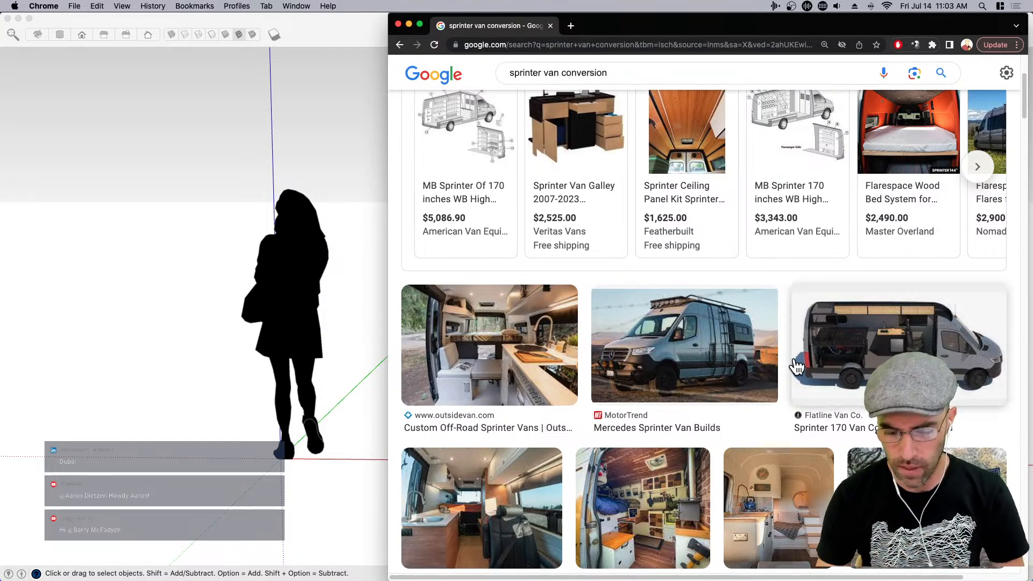
scroll(789, 363, "down", 2)
scroll(795, 371, "down", 3)
scroll(797, 382, "down", 1)
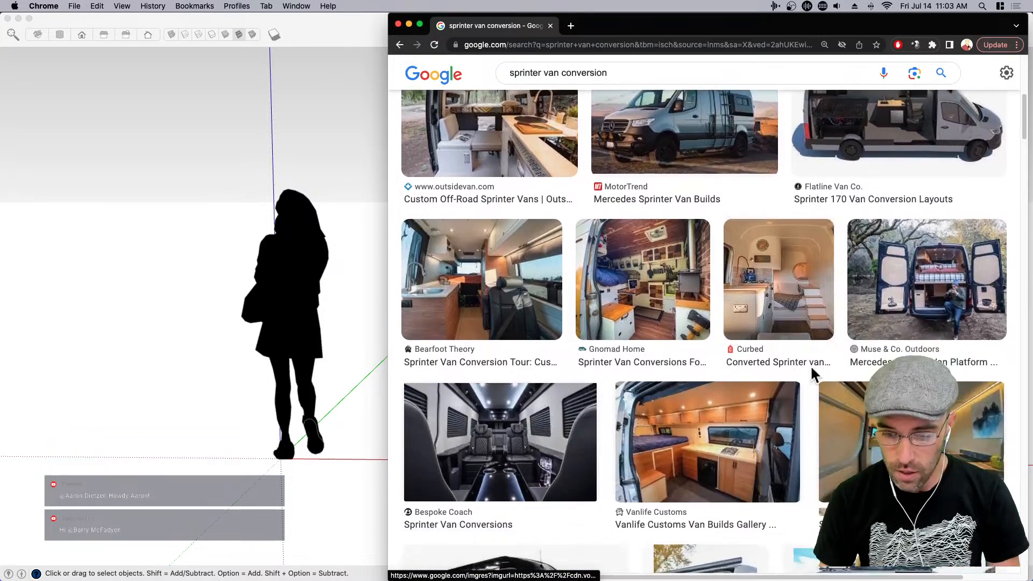
Preview the Muse & Co. Outdoors rear-door image and the Curbed interior image, and close the preview
left_click(935, 298)
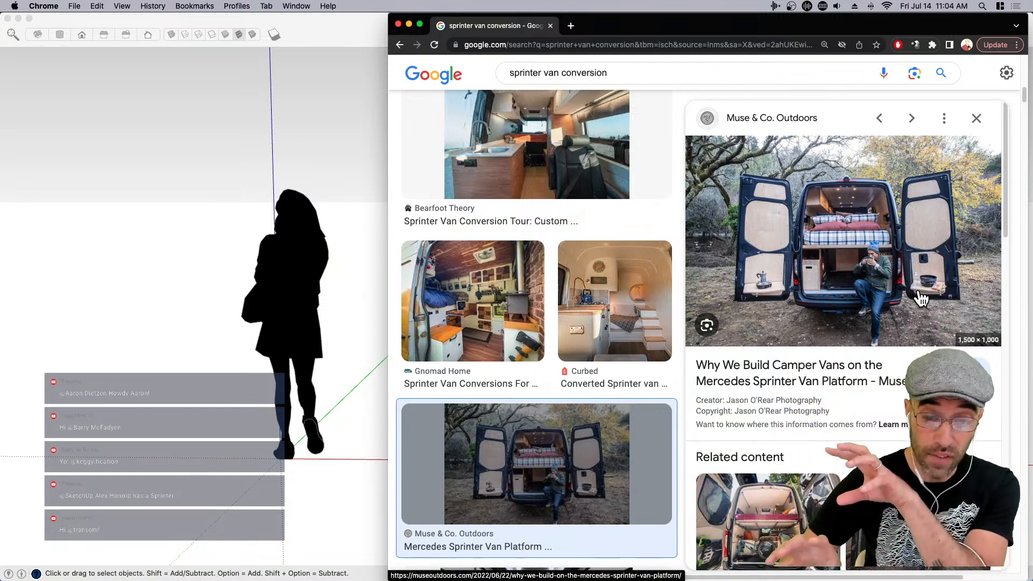
left_click(651, 320)
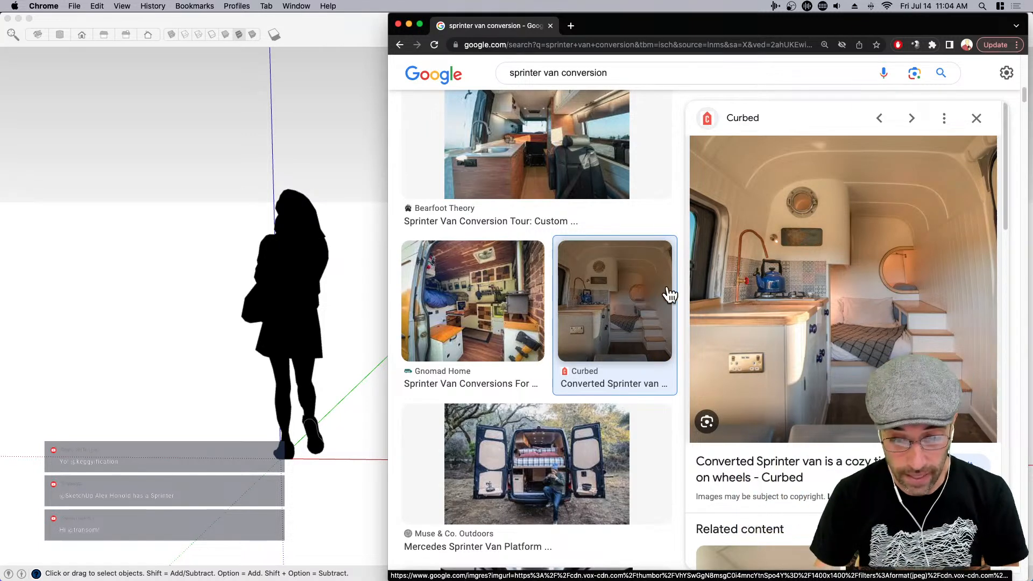
left_click(976, 119)
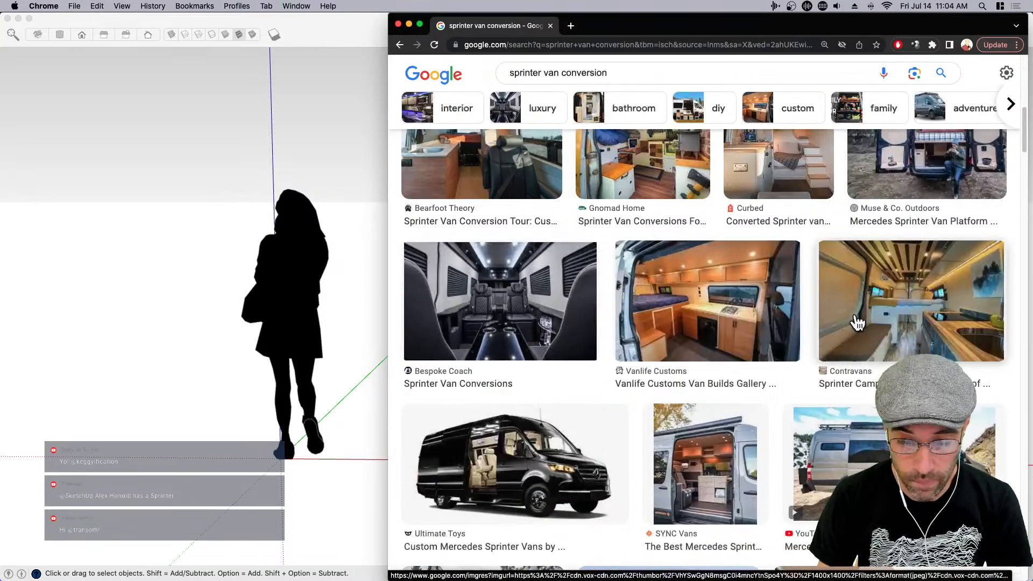
Examine the Pinterest image of the Freedom Vans conversion with the raised rear bed, and close its preview
scroll(859, 321, "down", 3)
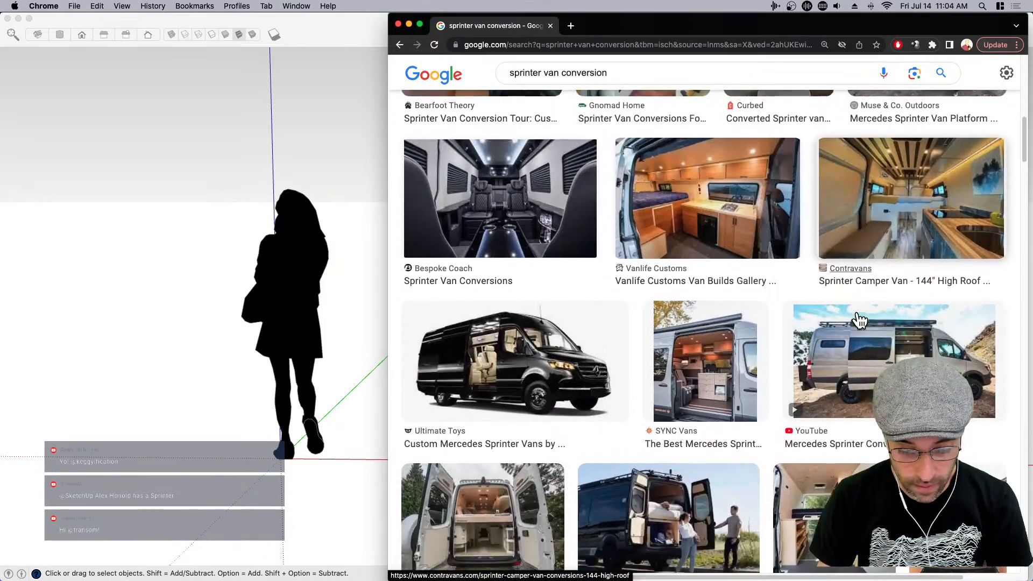
scroll(860, 321, "down", 3)
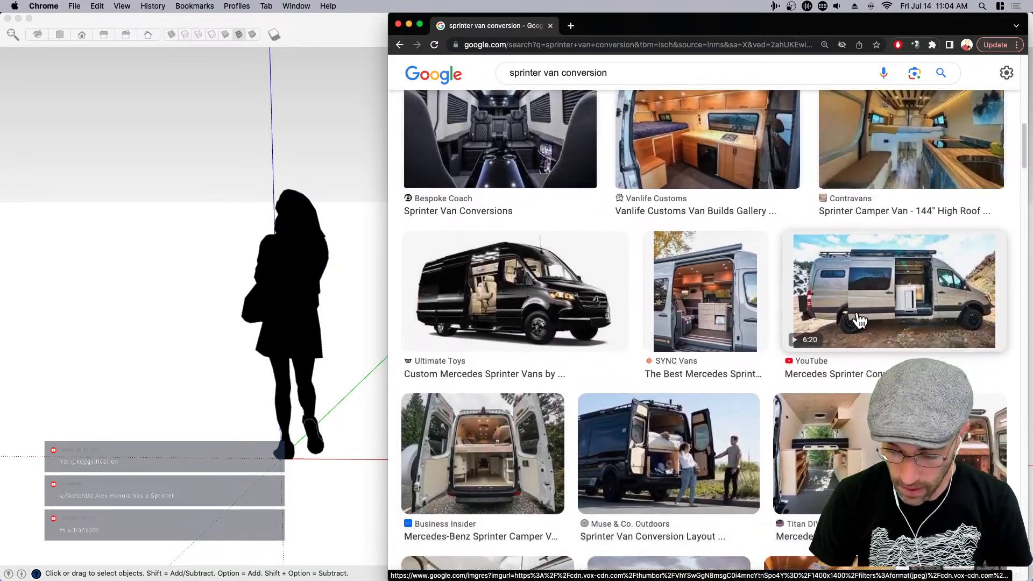
left_click(967, 397)
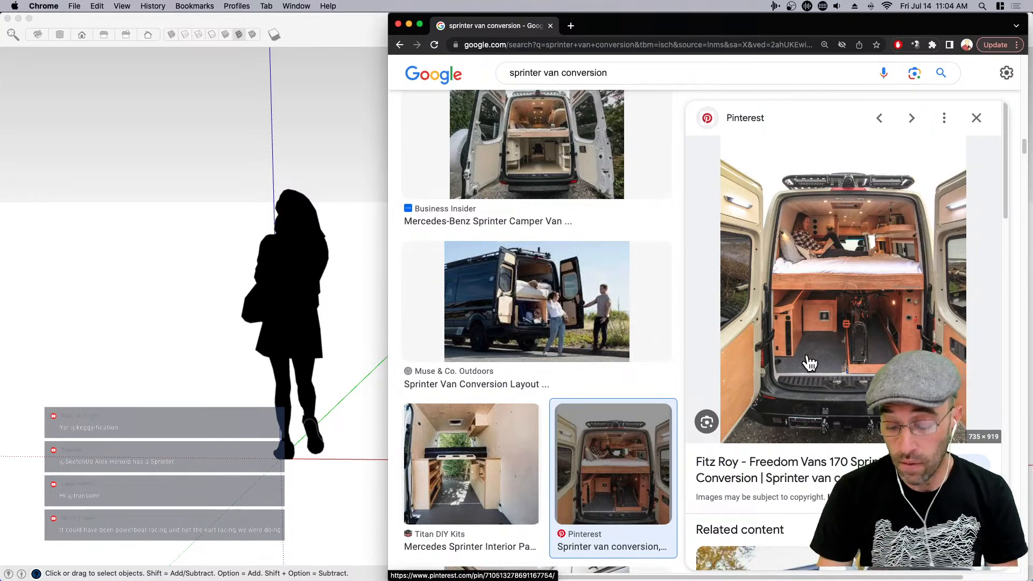
left_click(976, 118)
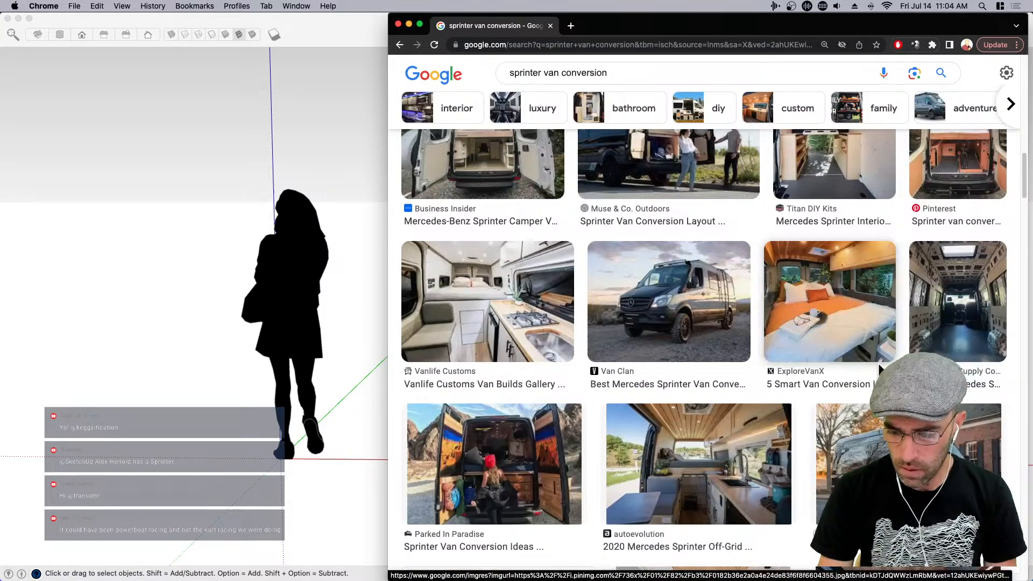
Examine the autoevolution image of the 2020 Mercedes Sprinter off-grid interior, close it and return to the start of the results
scroll(857, 383, "down", 2)
left_click(735, 439)
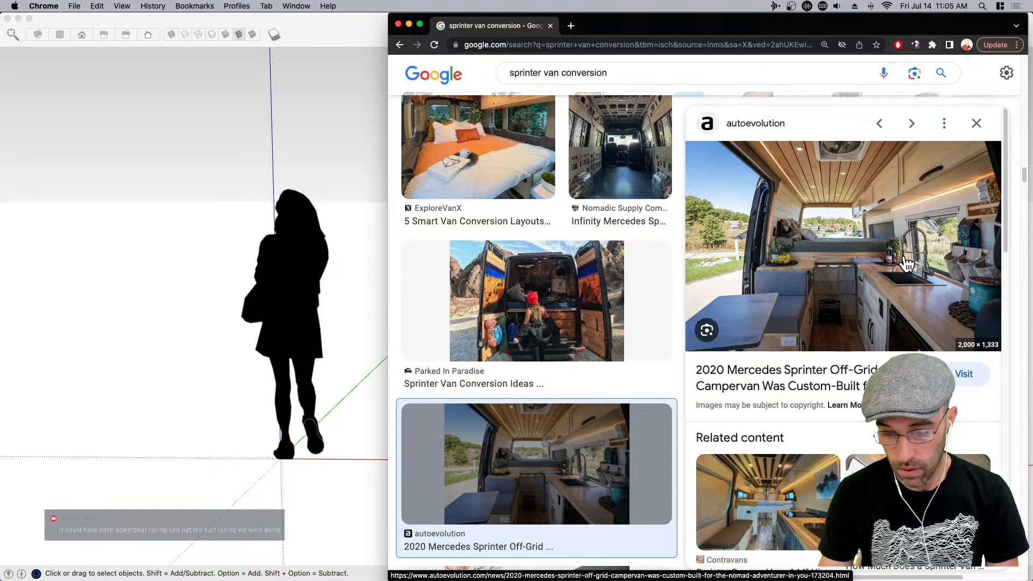
left_click(975, 125)
scroll(844, 277, "up", 5)
scroll(848, 277, "up", 7)
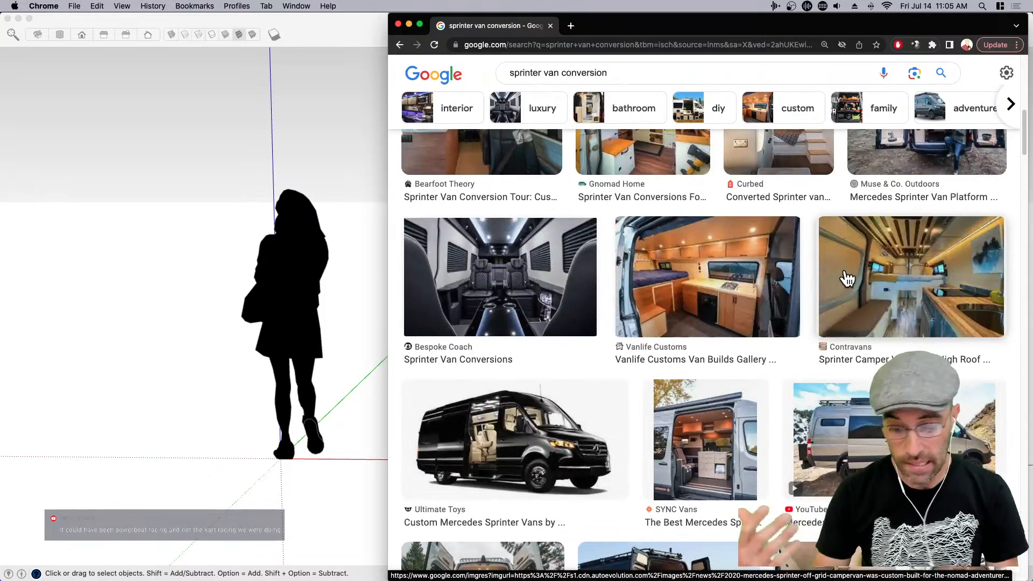
scroll(847, 277, "up", 10)
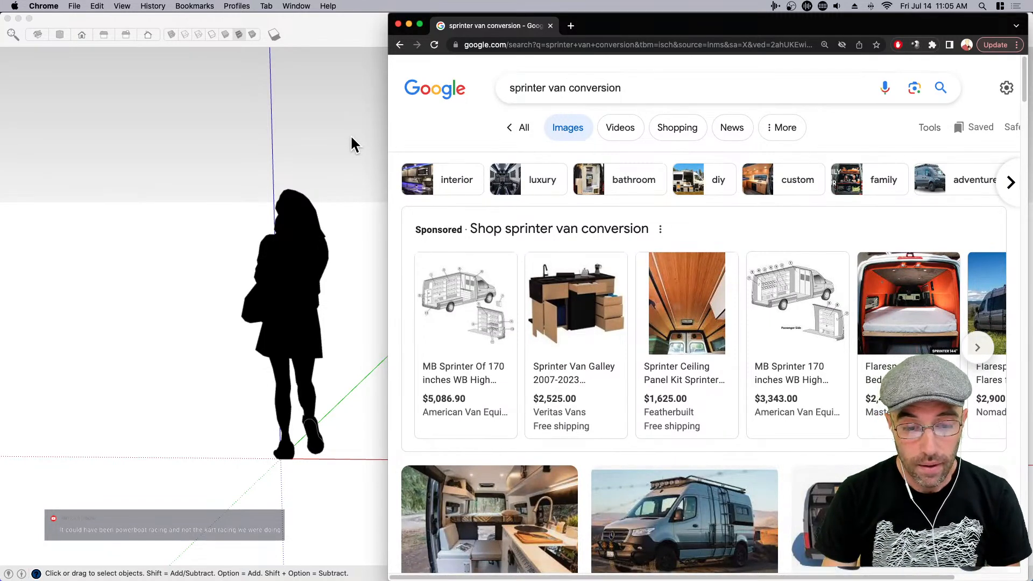
Search the web for 3dwarehouse in a new browser tab and open the 3D Warehouse site
left_click(572, 27)
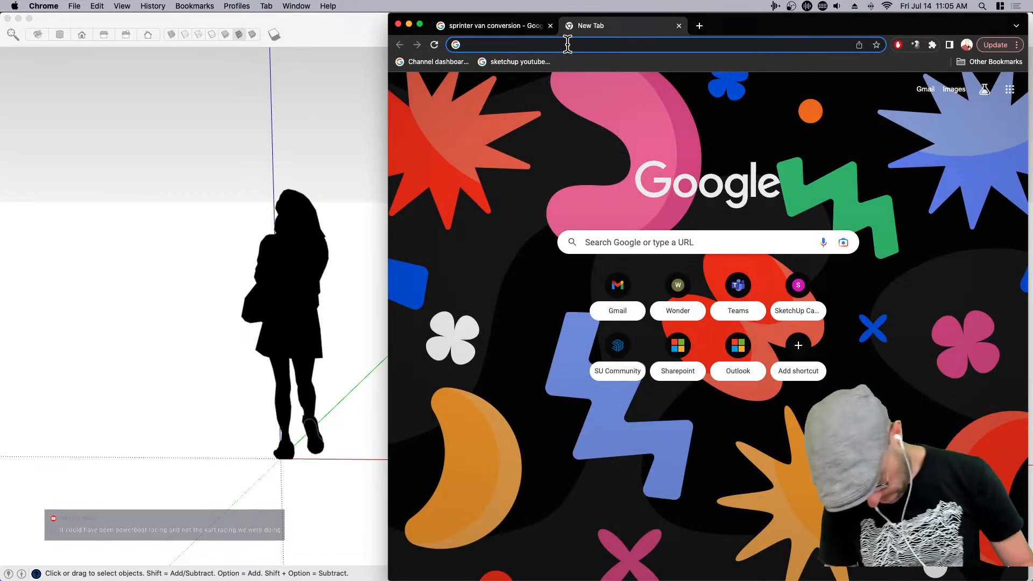
type("3dwarehous")
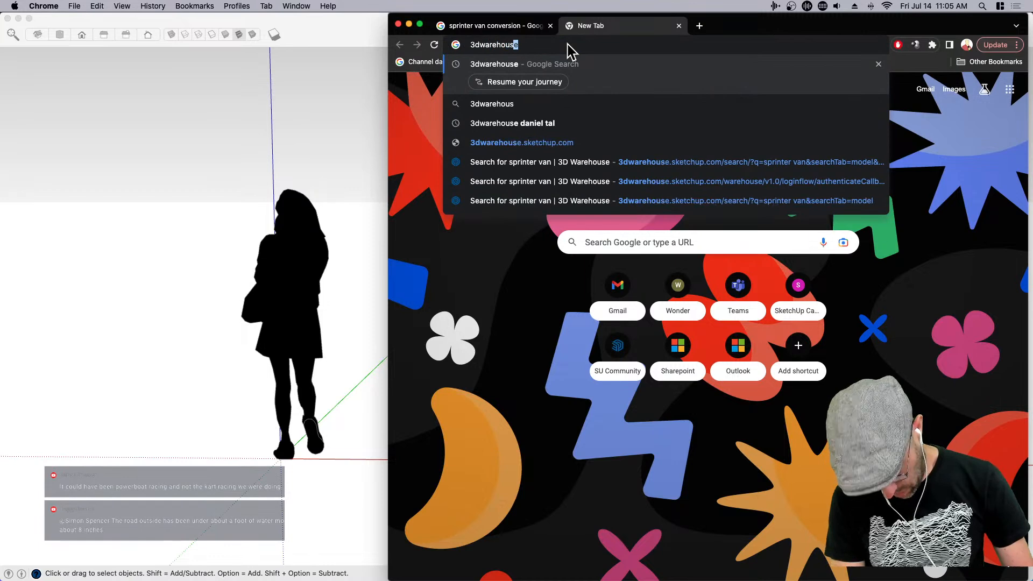
key("Return")
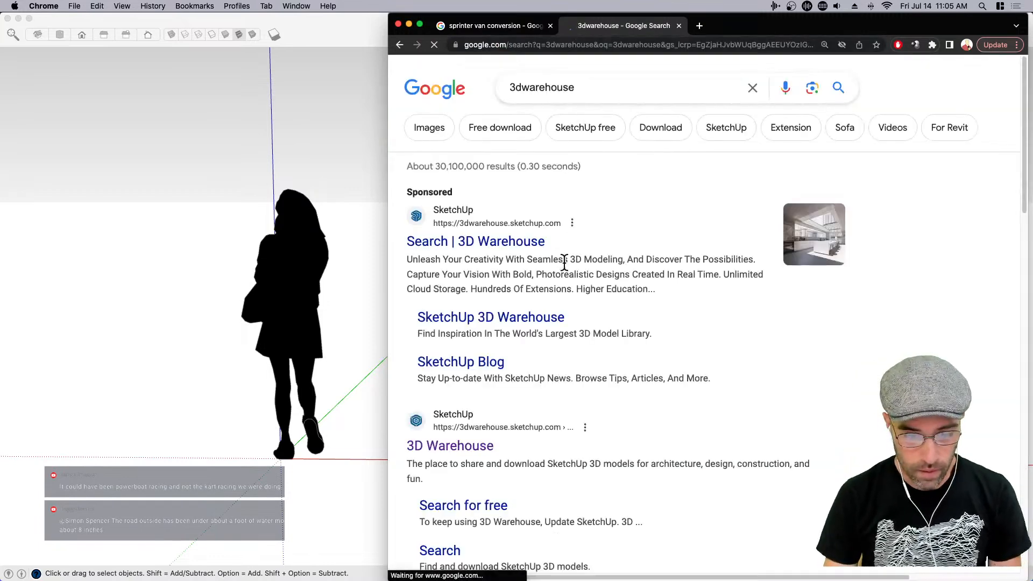
left_click(464, 446)
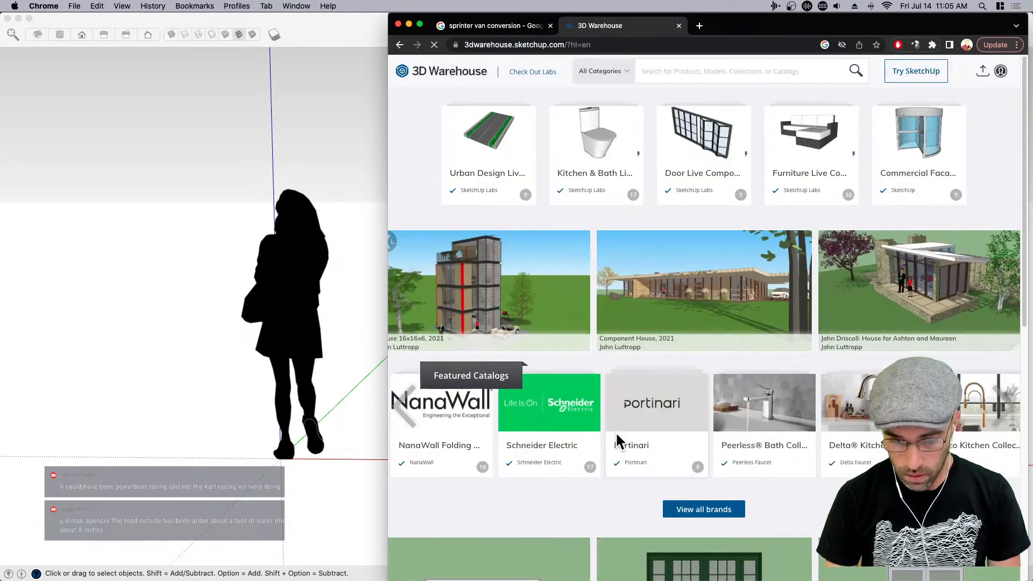
Search 3D Warehouse for "sprinter van", limit the results to models and look through them for a suitable van
left_click(671, 73)
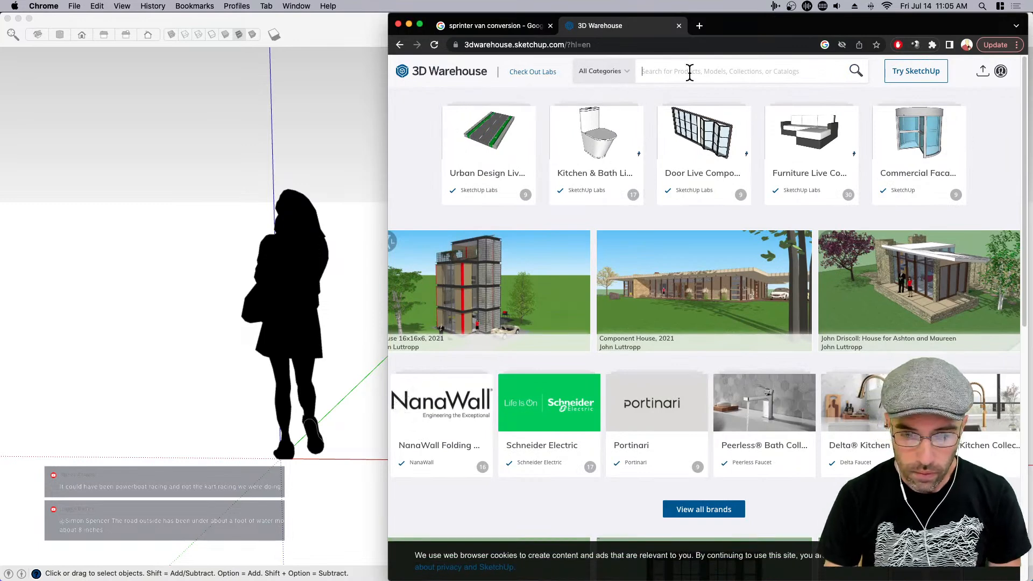
type("spr")
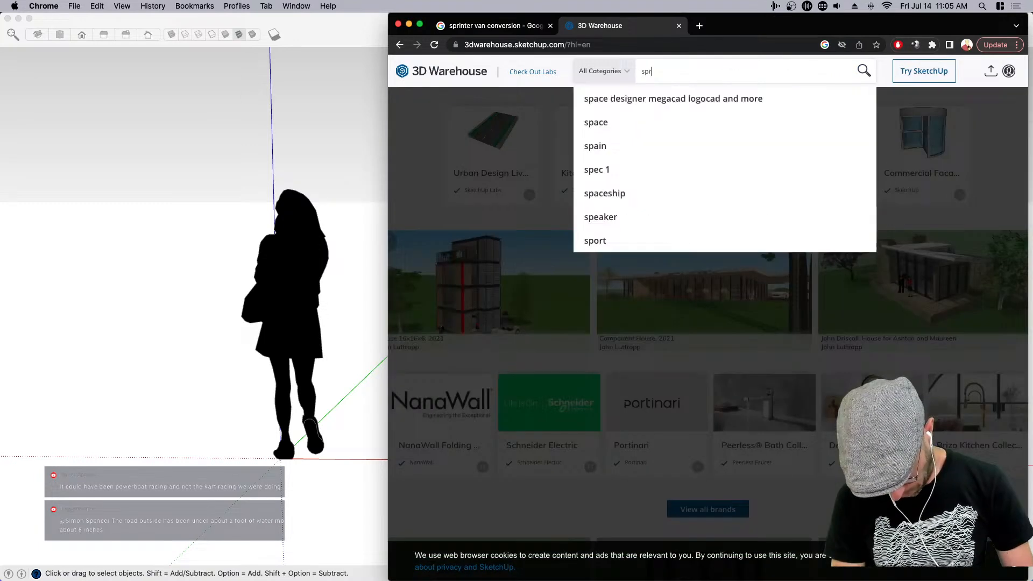
type("inter van")
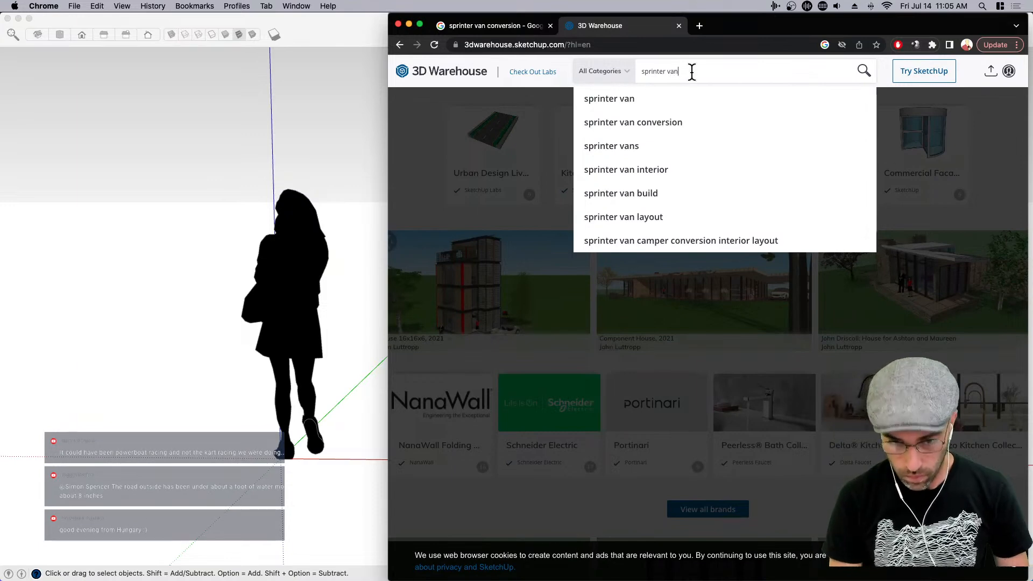
key("Return")
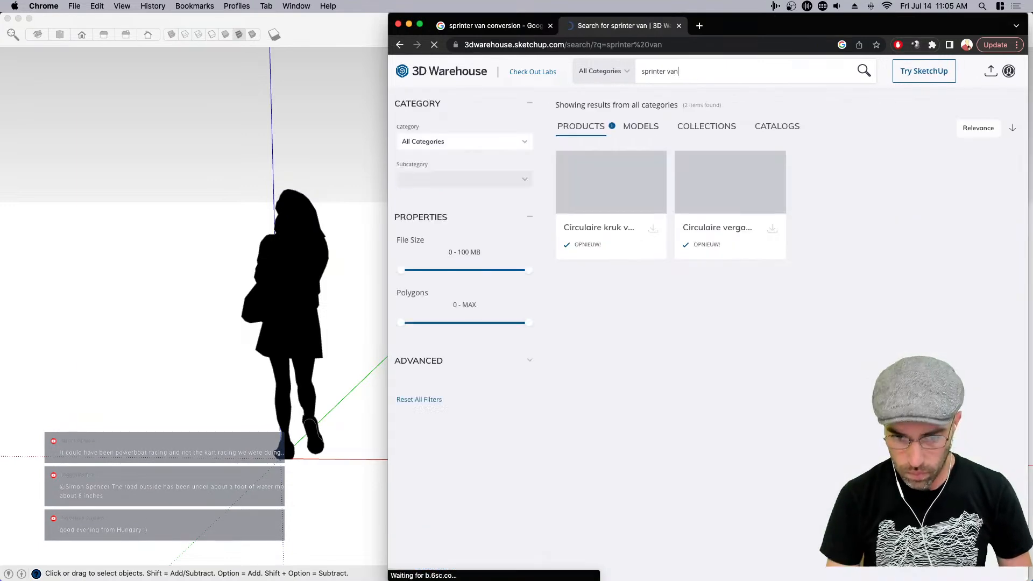
left_click(640, 127)
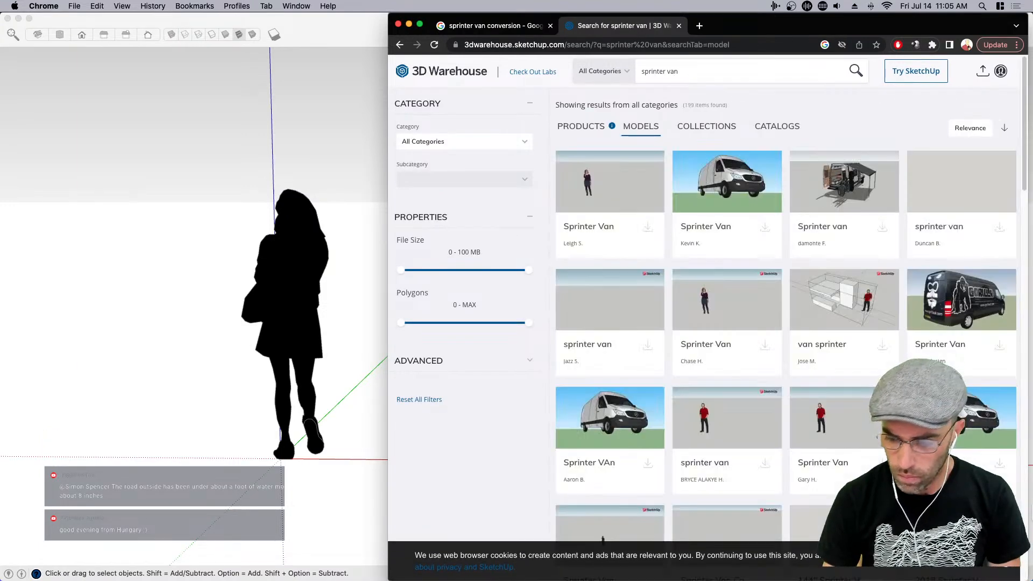
scroll(847, 369, "down", 5)
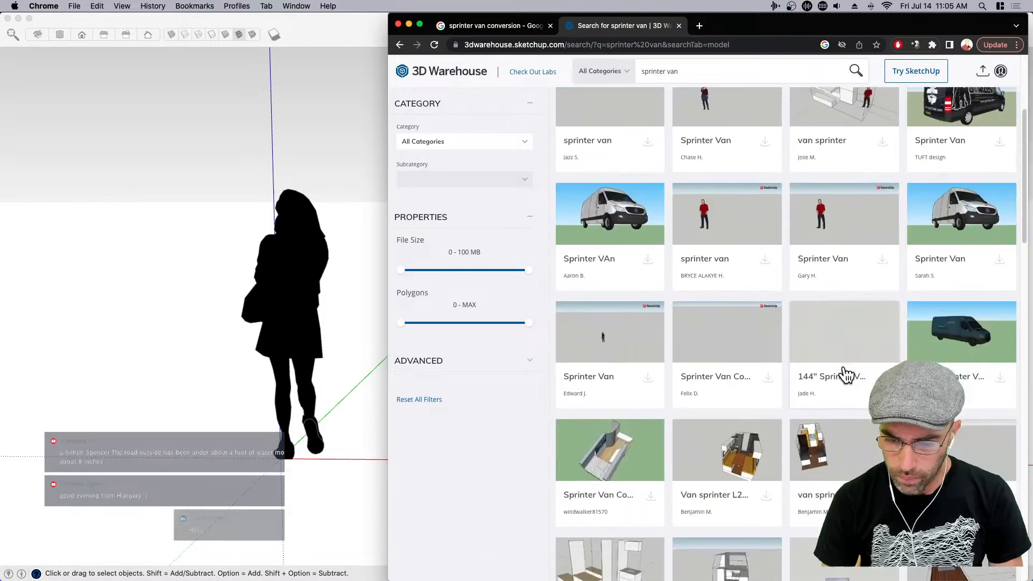
scroll(844, 370, "down", 5)
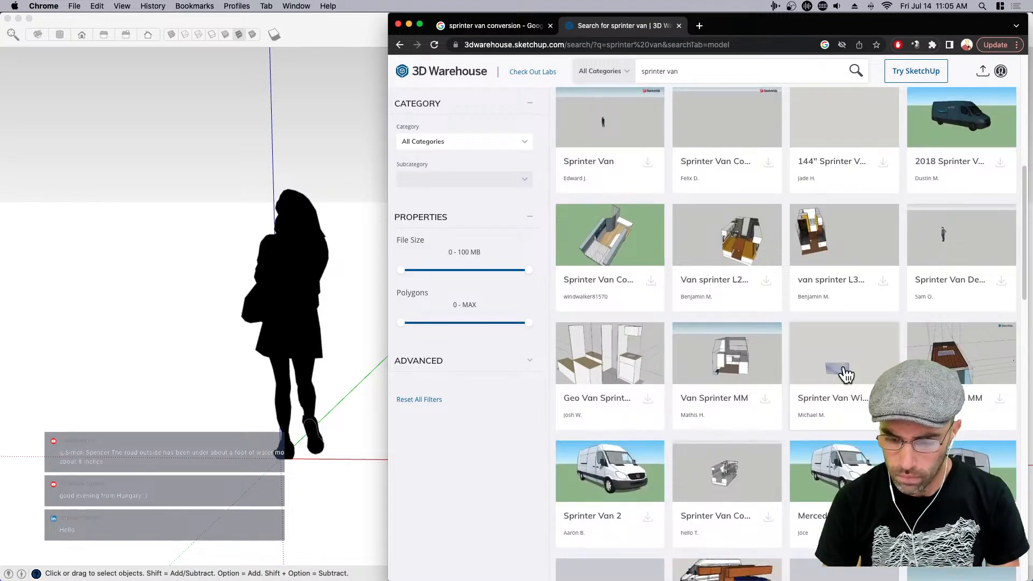
scroll(846, 373, "down", 3)
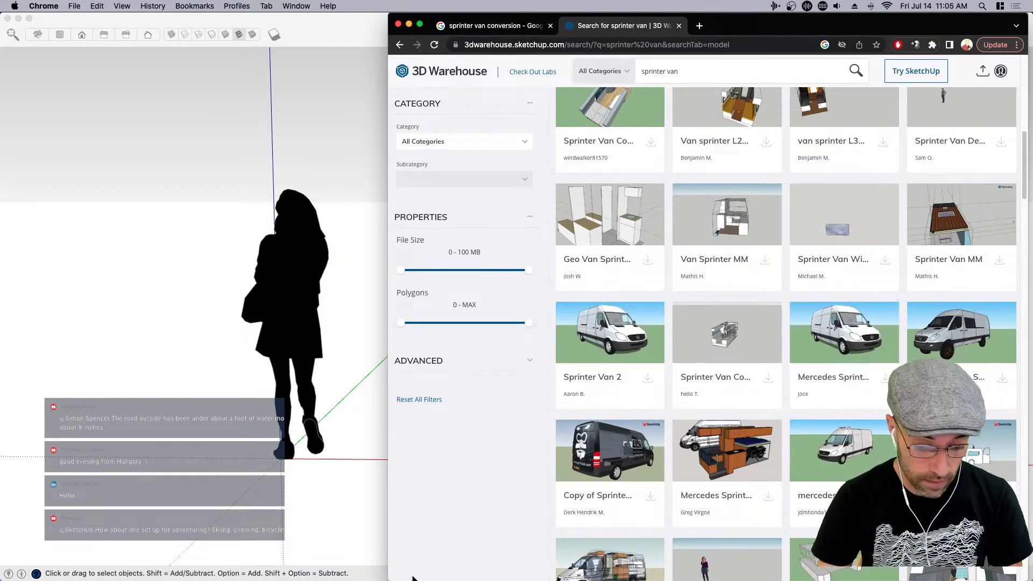
Shorten the browser window to uncover SketchUp's measurements field, and look back over the earlier sprinter van models
mouse_move(407, 578)
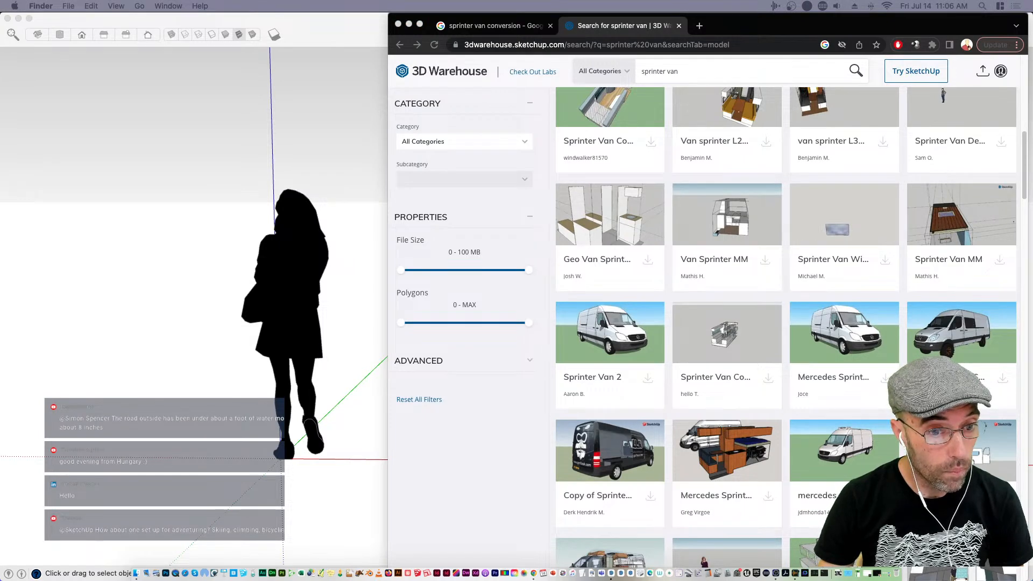
left_click(929, 24)
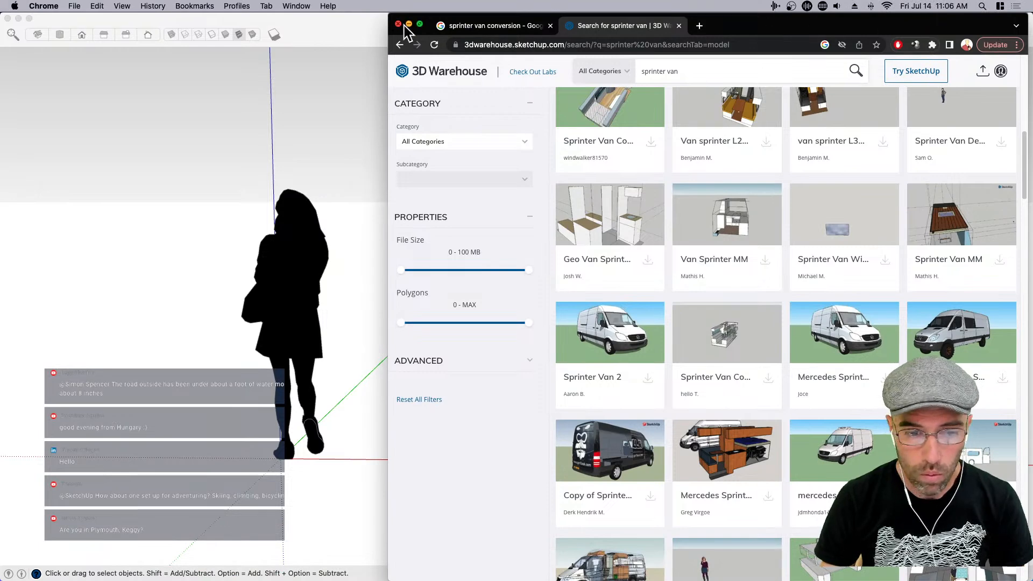
left_click_drag(403, 17, 403, 49)
left_click_drag(796, 57, 801, 25)
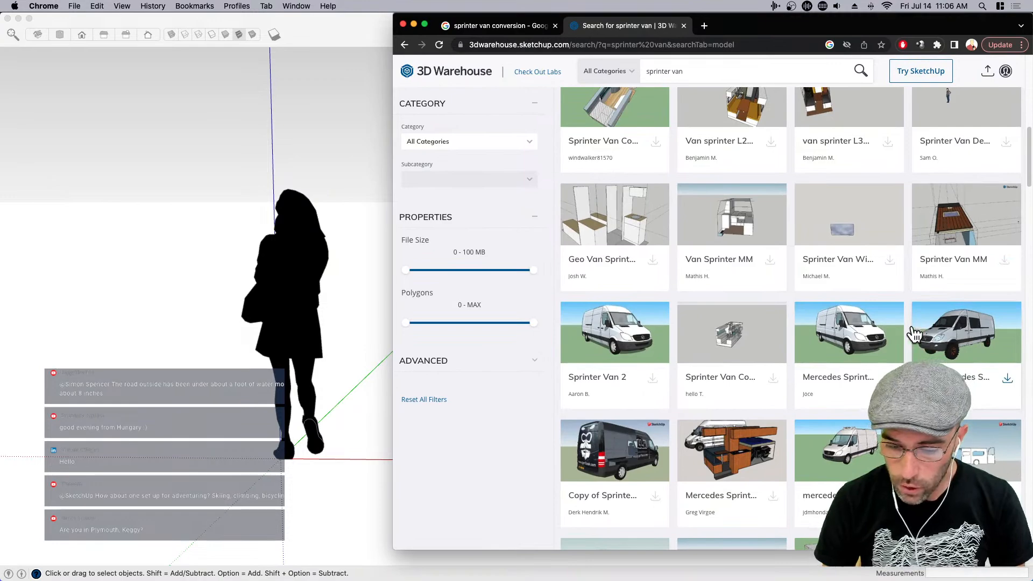
scroll(923, 328, "up", 5)
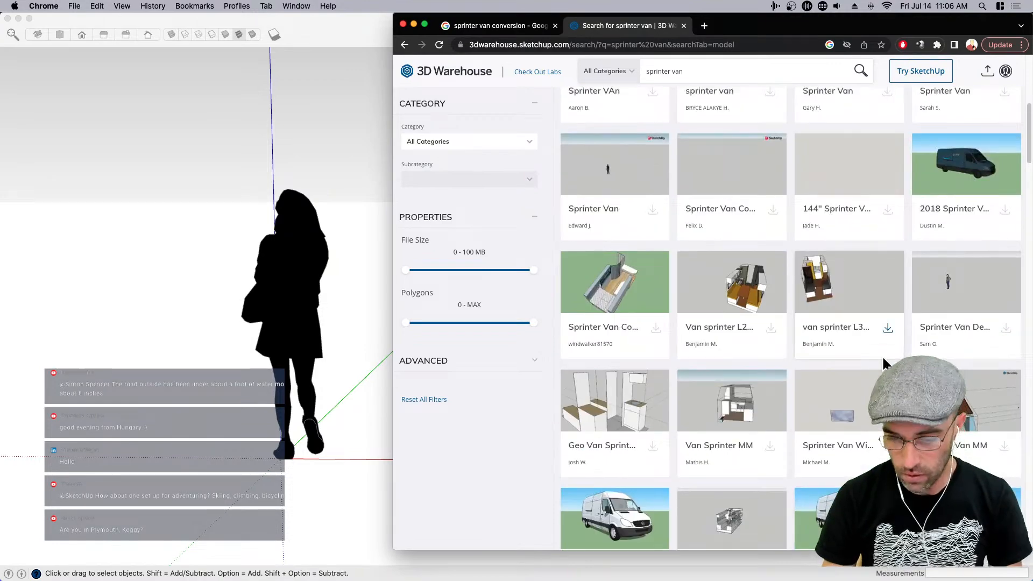
Look through further sprinter van models in the search results and return to the earlier ones
scroll(885, 364, "up", 5)
scroll(885, 364, "down", 12)
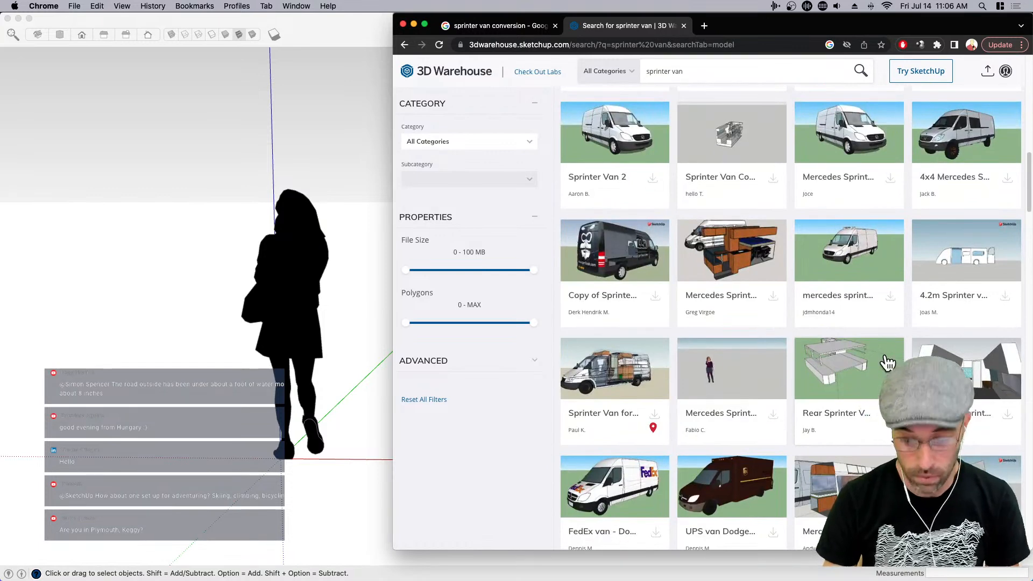
scroll(886, 362, "down", 4)
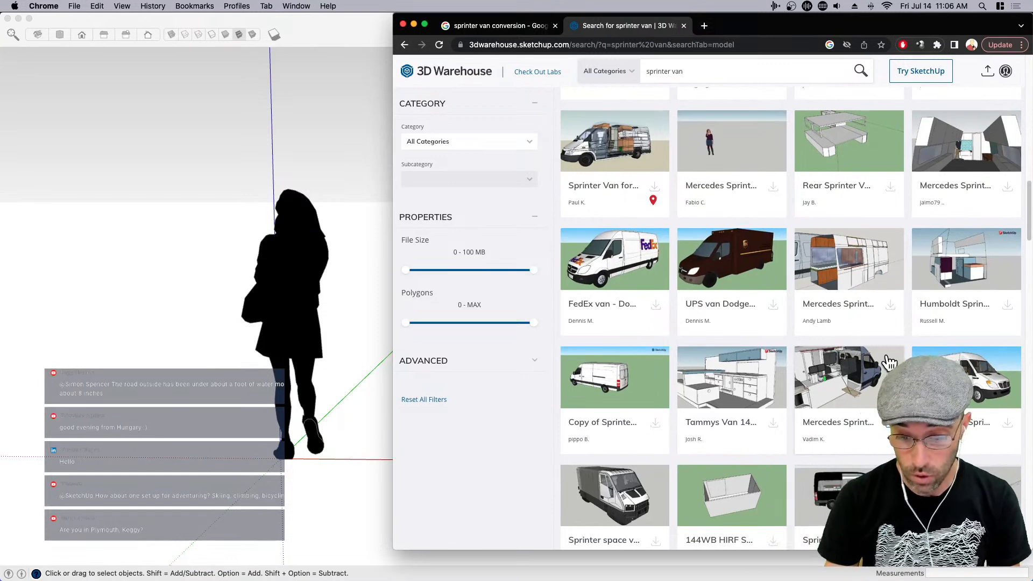
scroll(889, 361, "down", 4)
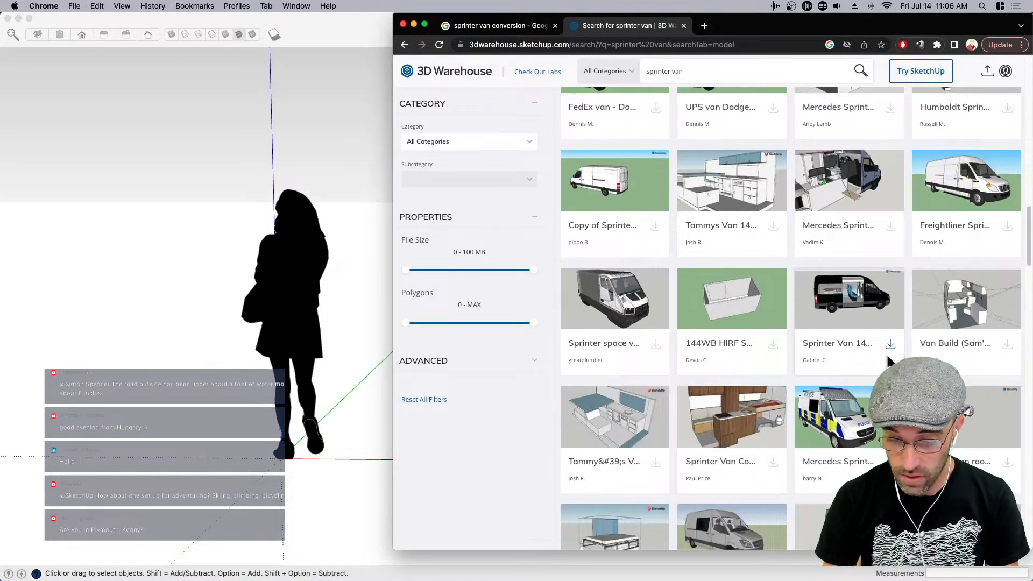
scroll(886, 353, "down", 1)
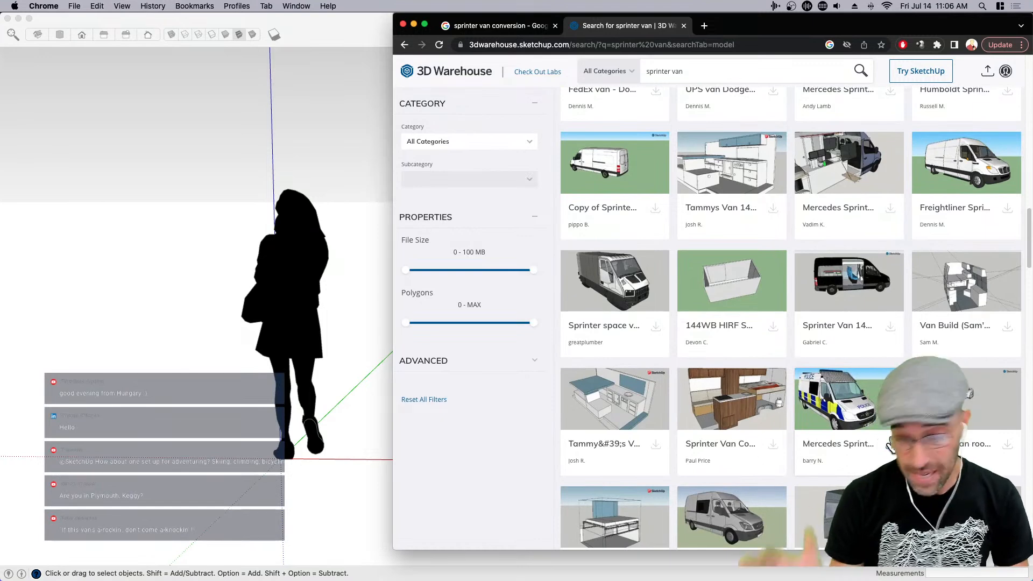
scroll(890, 444, "up", 1)
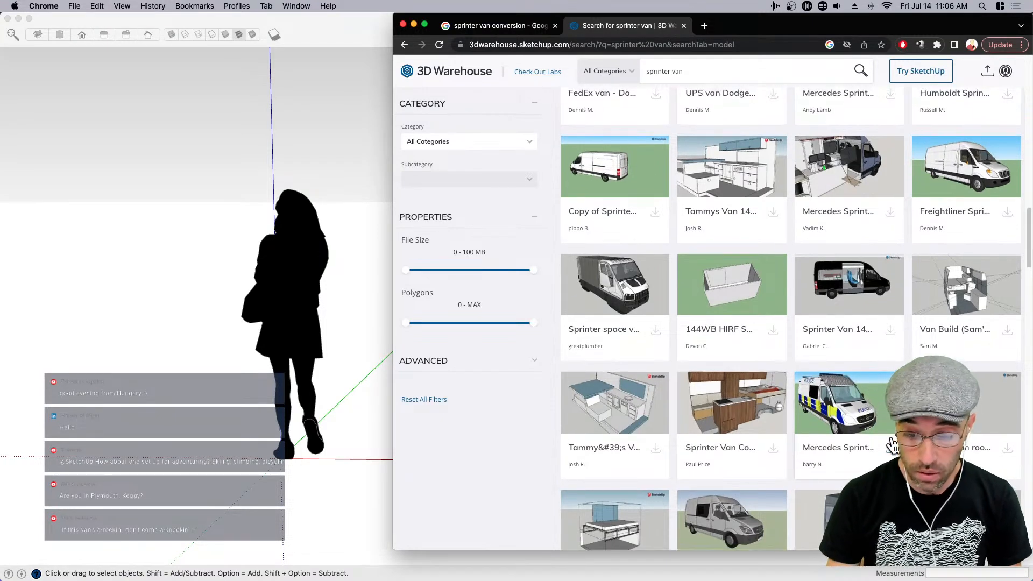
scroll(891, 445, "up", 7)
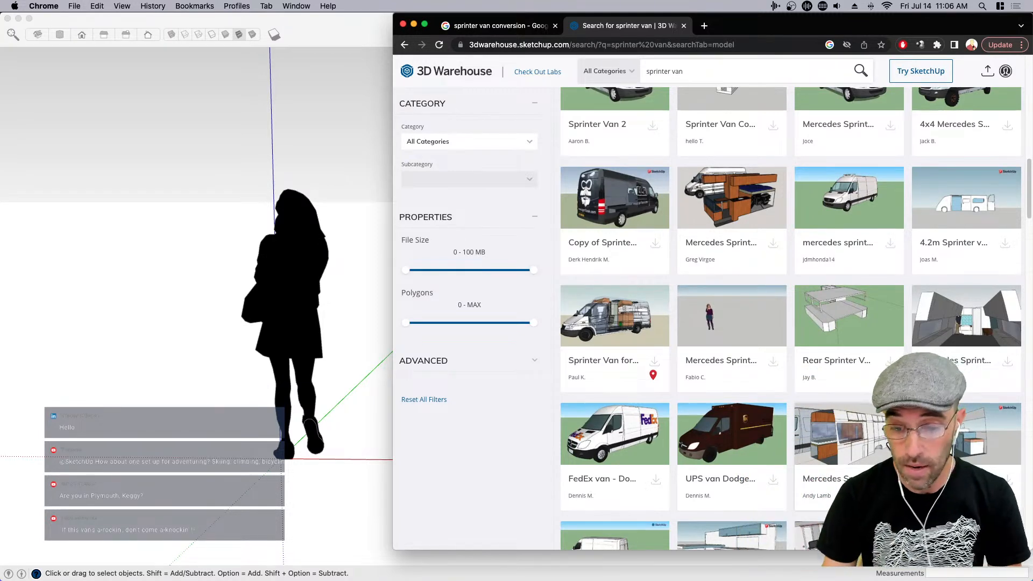
scroll(790, 317, "up", 8)
scroll(791, 317, "up", 3)
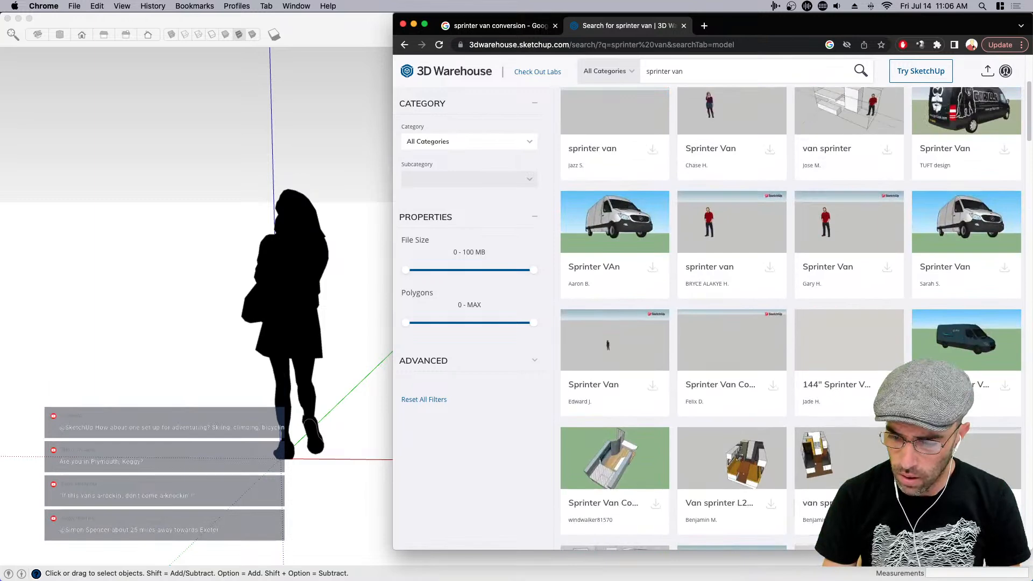
Open the 2018 Sprinter Van model, request its download, and sign in to Trimble with a Google account
left_click(967, 345)
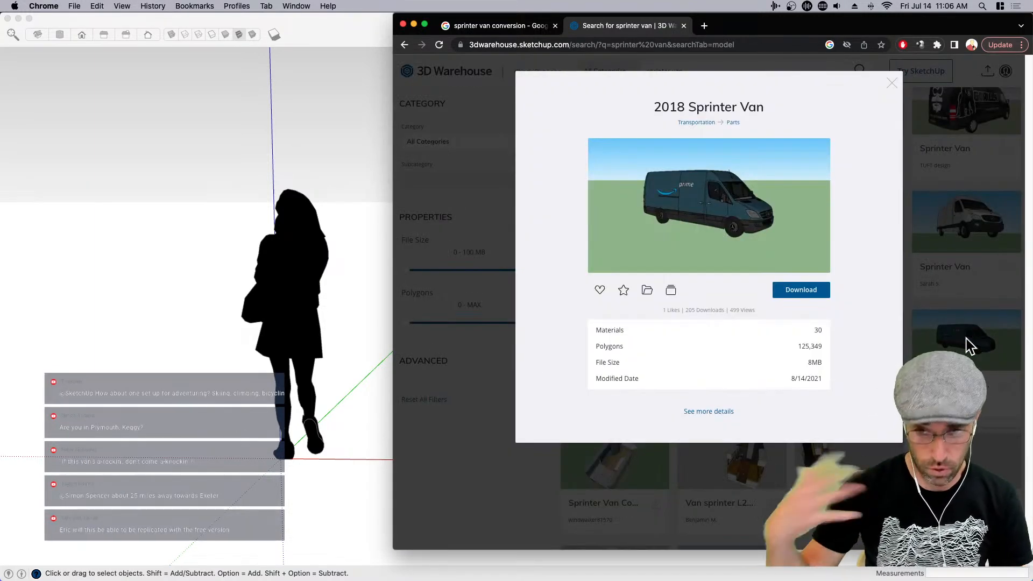
left_click(827, 298)
left_click(729, 262)
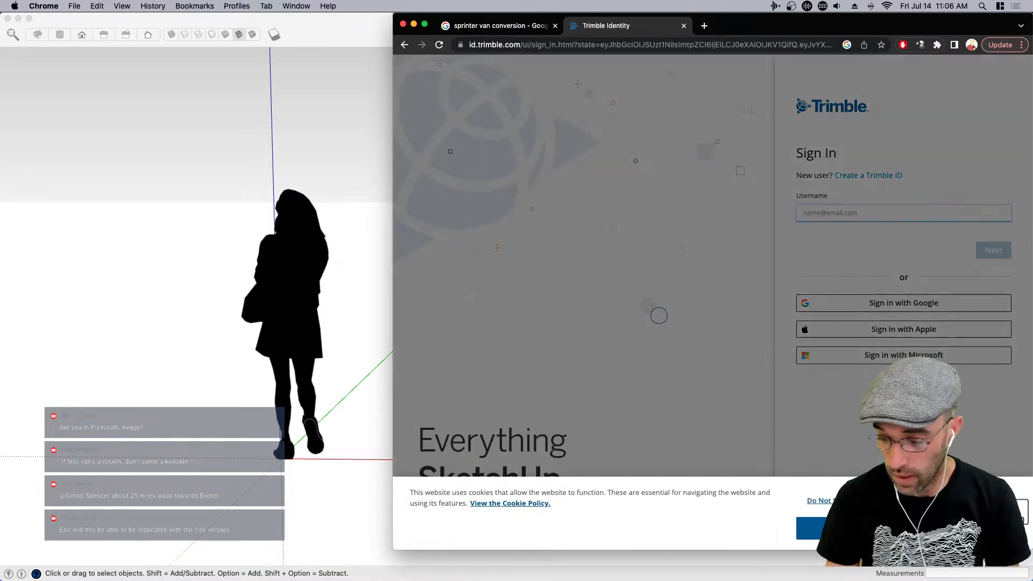
left_click(840, 528)
left_click(895, 307)
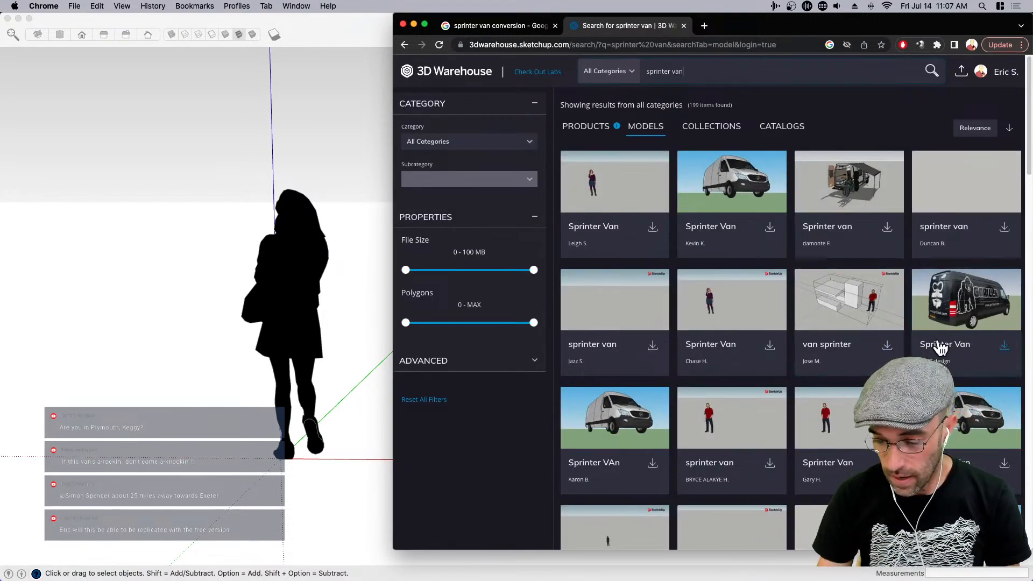
Download the 2018 Sprinter Van as a SketchUp 2022 model and hide the browser
scroll(939, 347, "down", 3)
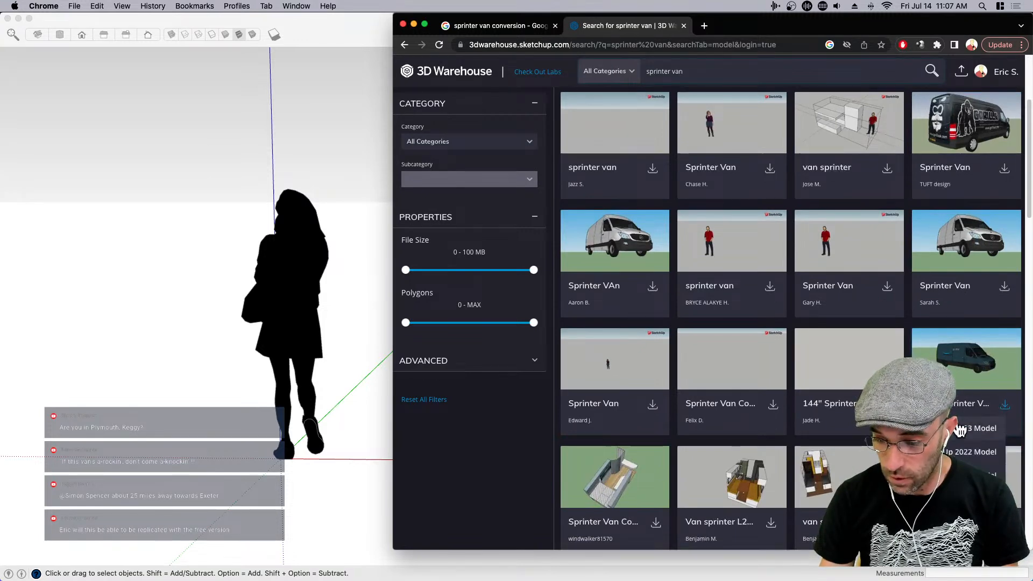
left_click(963, 452)
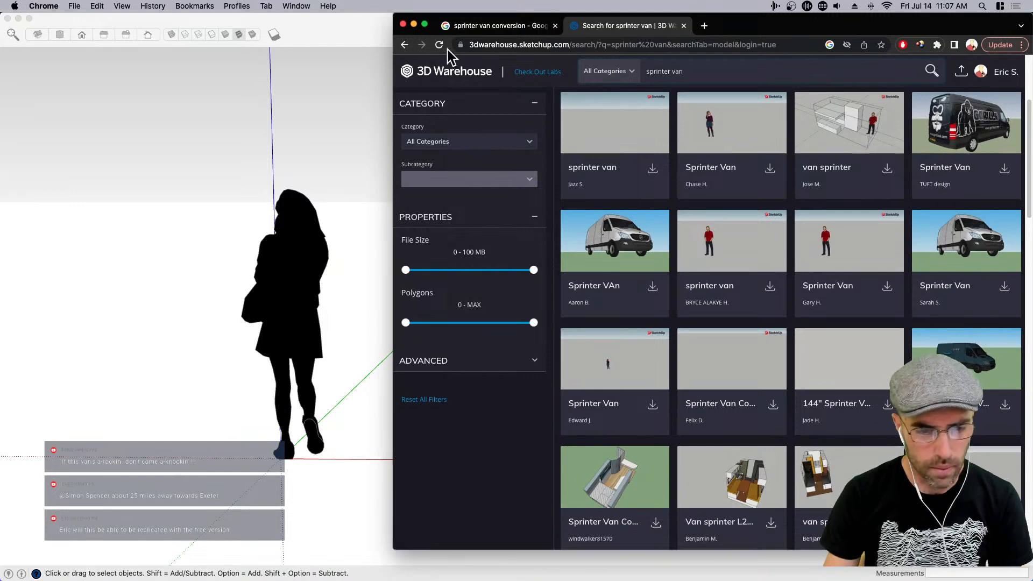
left_click(493, 27)
key("super+h")
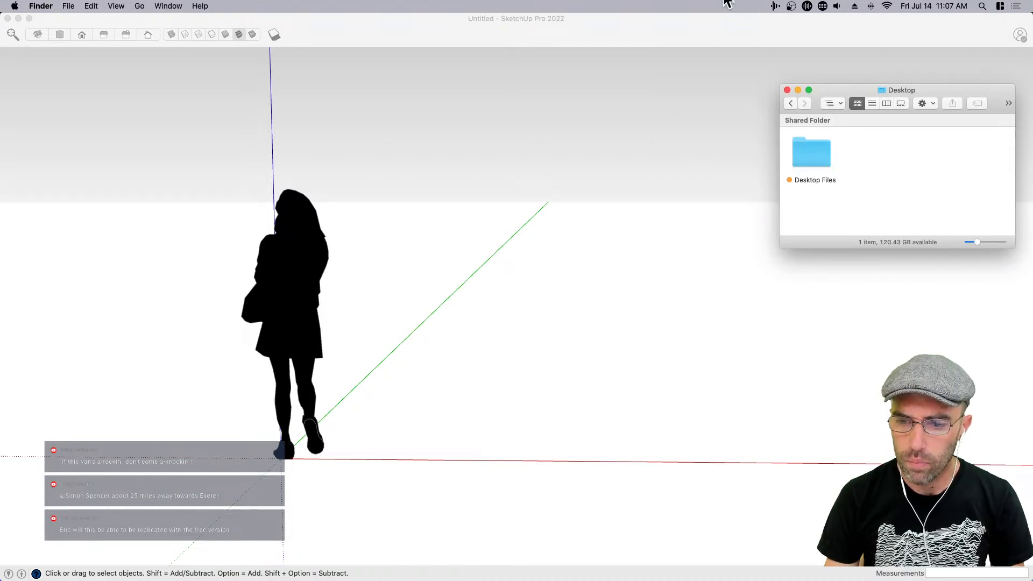
Bring the downloaded van into the SketchUp model and place it near the origin, behind the human figure
mouse_move(463, 269)
left_mouse_down()
mouse_move(449, 346)
mouse_move(463, 370)
mouse_move(455, 342)
mouse_move(488, 354)
mouse_move(494, 379)
left_mouse_up()
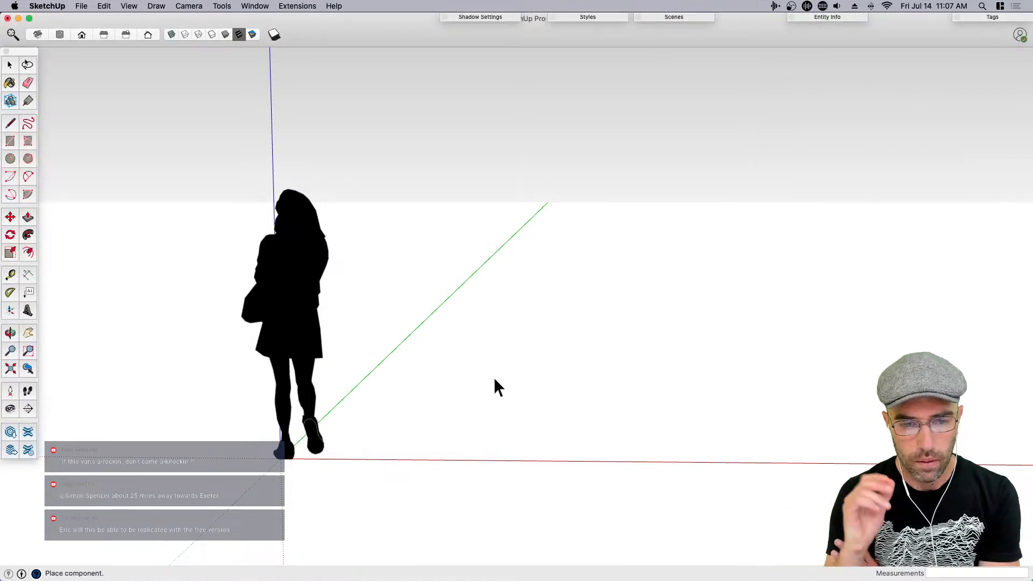
left_click(491, 351)
left_click(502, 418)
scroll(493, 428, "down", 3)
left_click(456, 442)
middle_click_drag(537, 431, 535, 454)
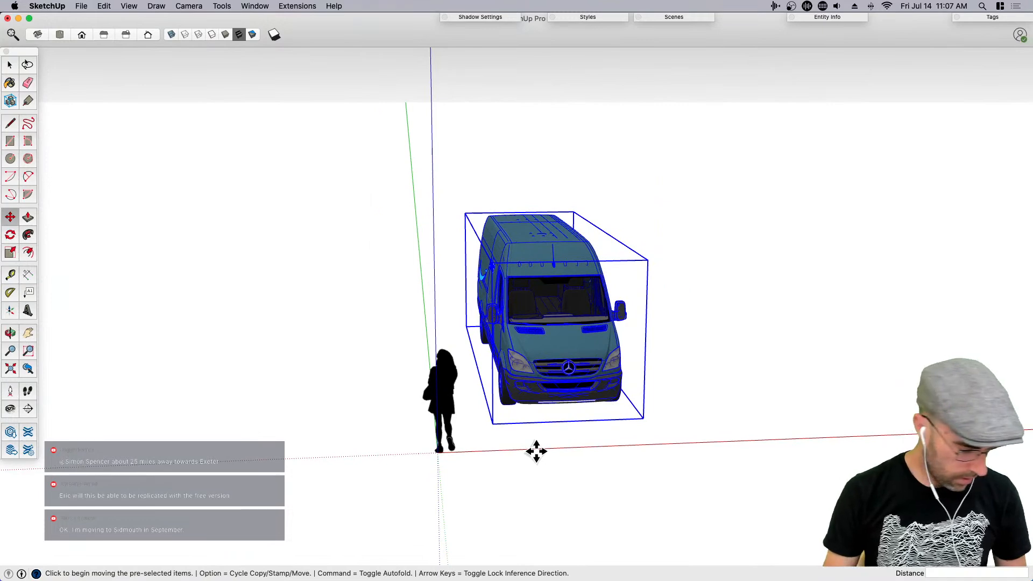
Rotate the van 90° on the ground plane so its length runs along the red axis
key("q")
left_click(509, 434)
left_click(559, 437)
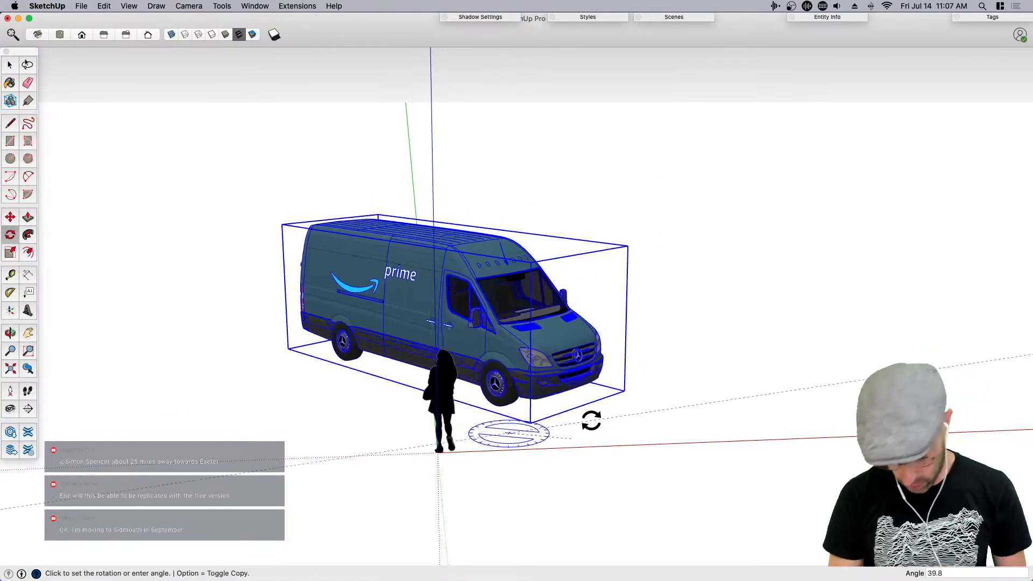
key("Return")
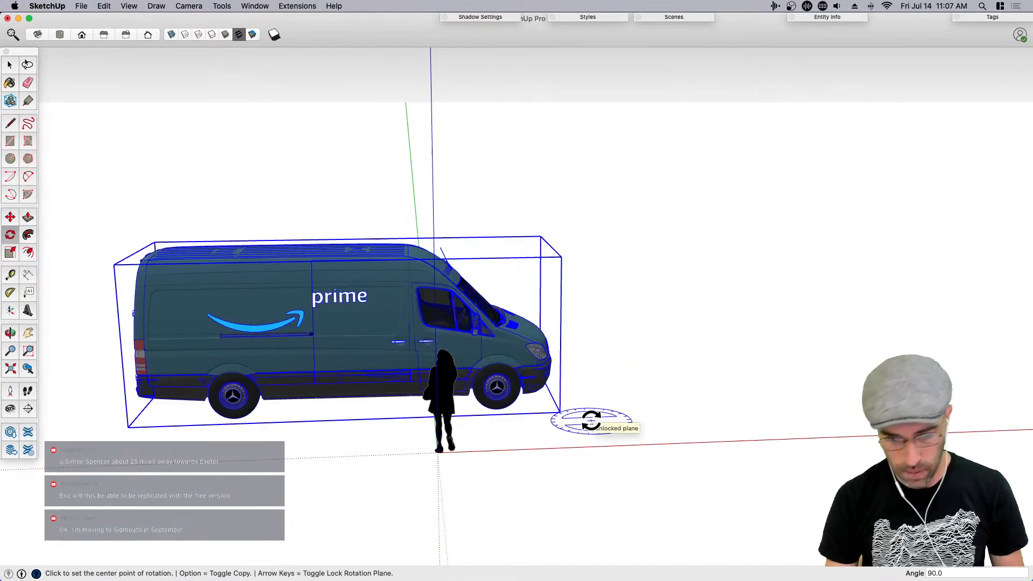
Move the van in the red axis direction until its rear end is next to the human figure, then deselect it
key("m")
left_click(320, 462)
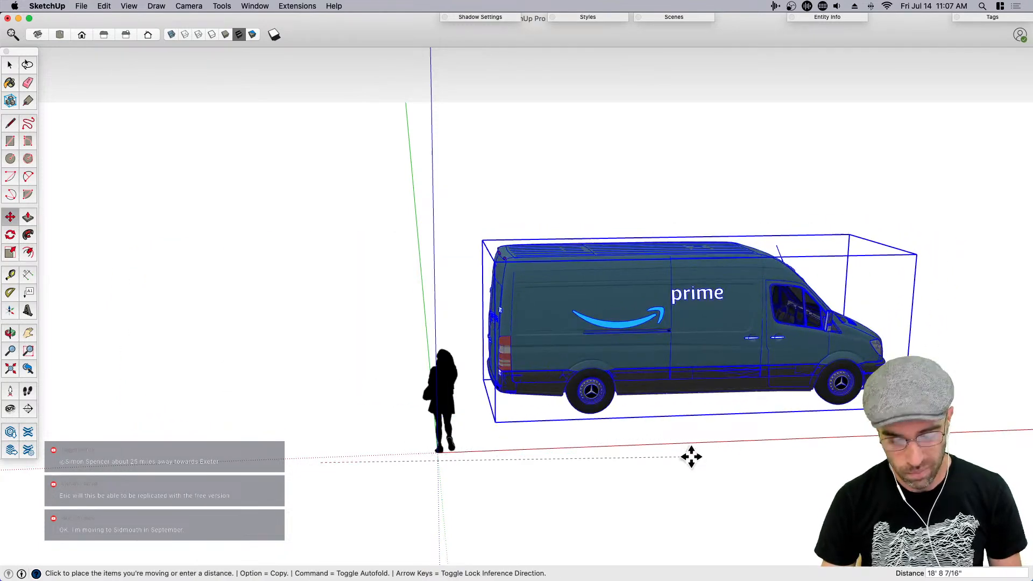
left_click(641, 454)
key("space")
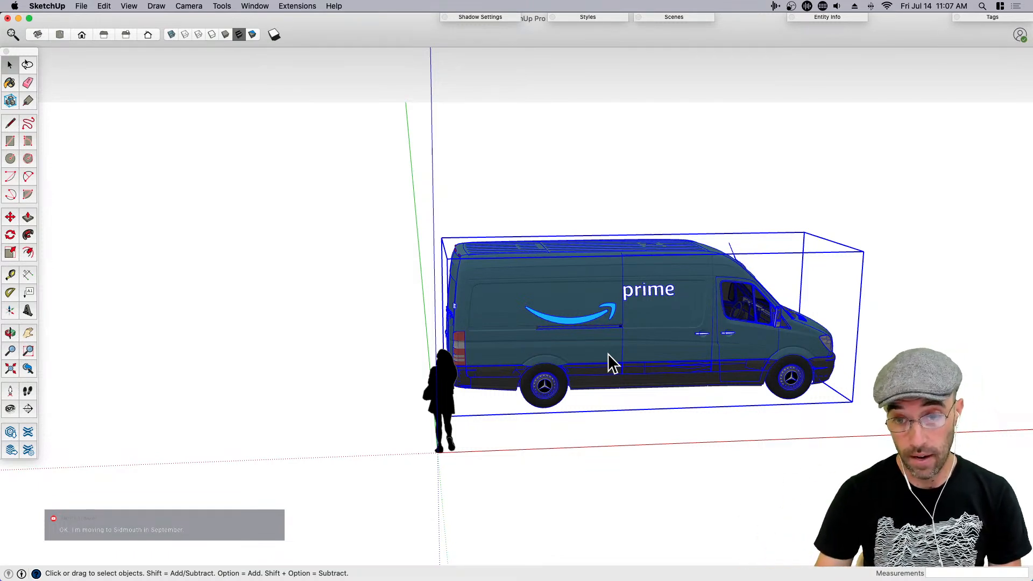
left_click(651, 406)
Open the van's nested group and delete the prime logo with the arrow from the side facing the figure
middle_click_drag(651, 406, 595, 317)
scroll(646, 315, "up", 2)
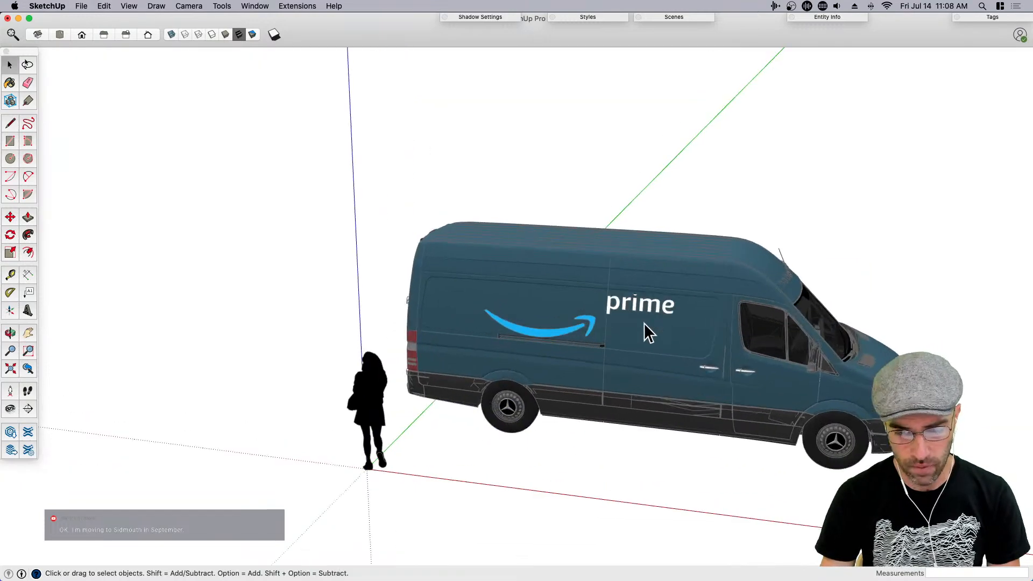
left_click(649, 312)
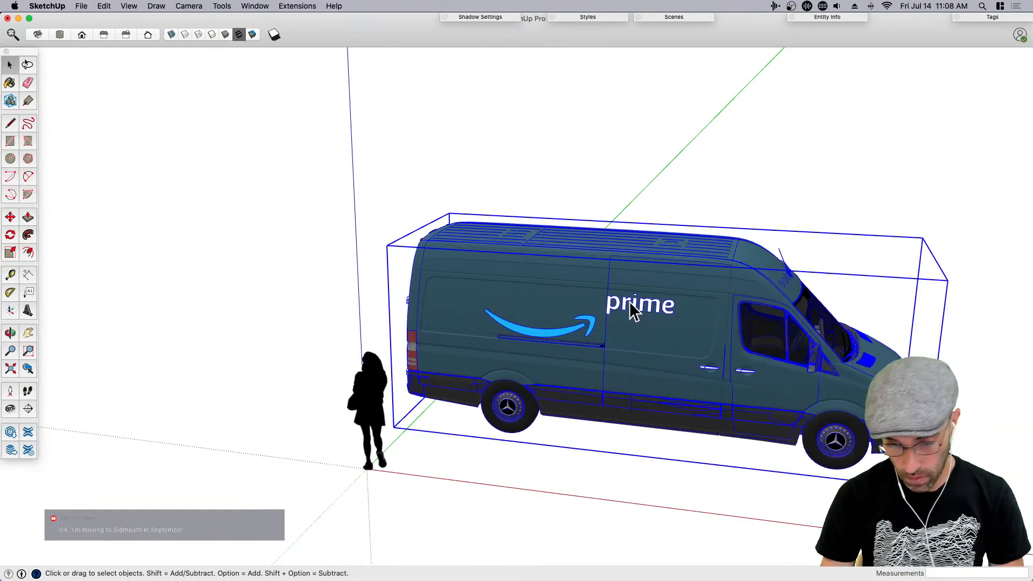
double_click(631, 302)
double_click(618, 307)
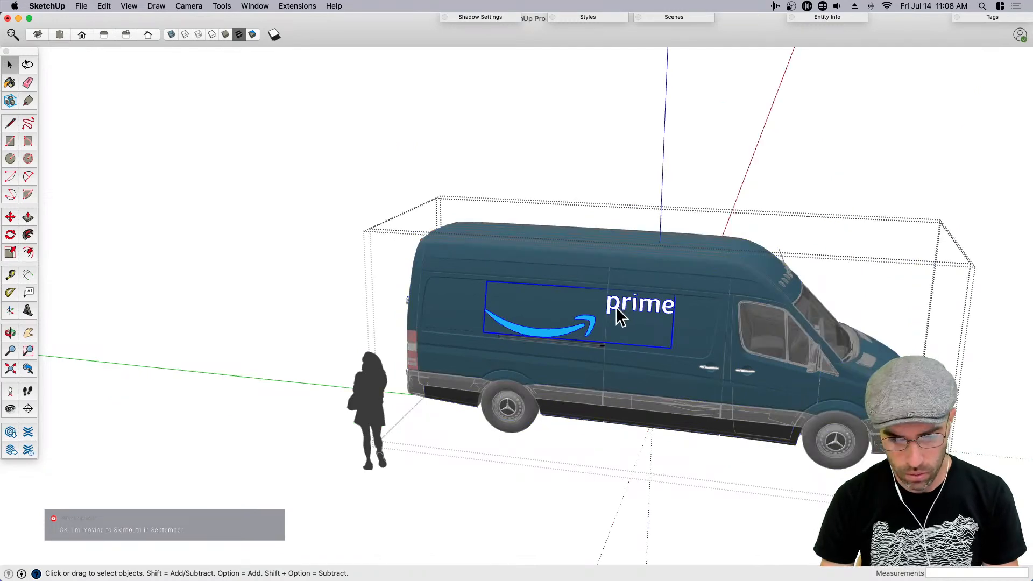
key("Delete")
Delete the amazon logo from the van's rear doors
middle_click_drag(556, 341, 775, 350)
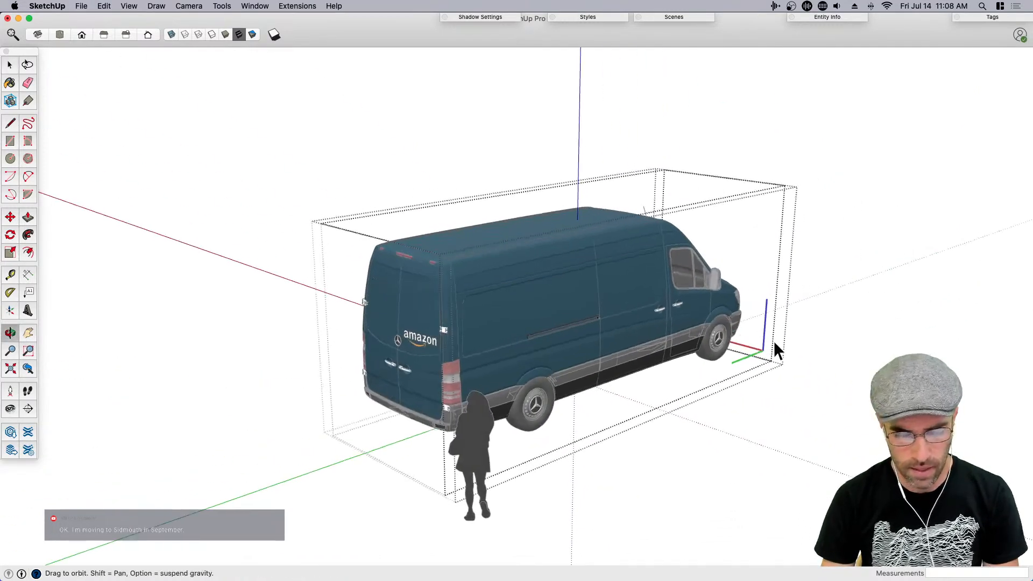
left_click(422, 342)
double_click(421, 342)
left_click(429, 342)
key("Delete")
Delete the prime logo from the van's opposite side and leave group editing
middle_click_drag(435, 352, 459, 327)
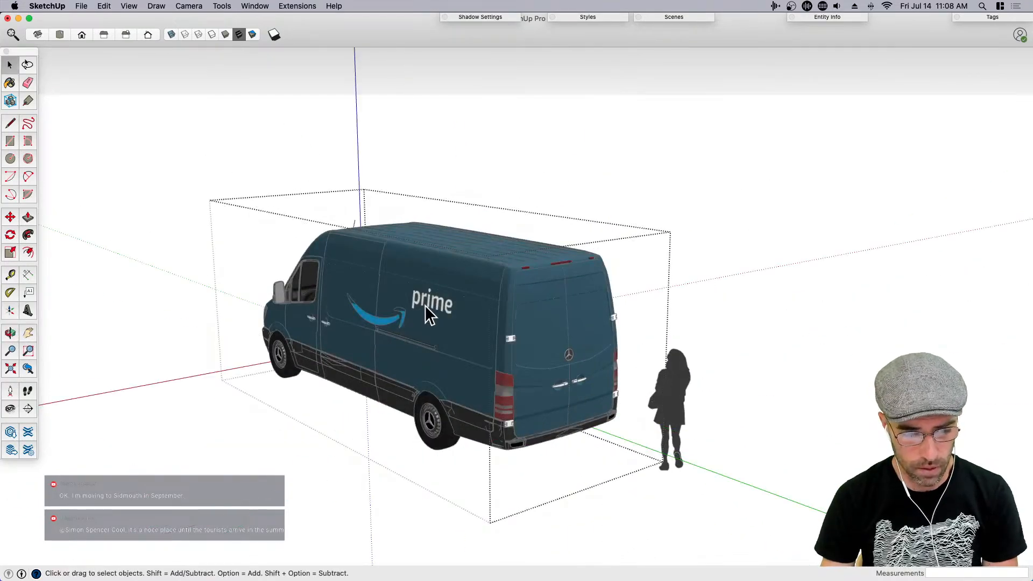
left_click(428, 315)
double_click(424, 303)
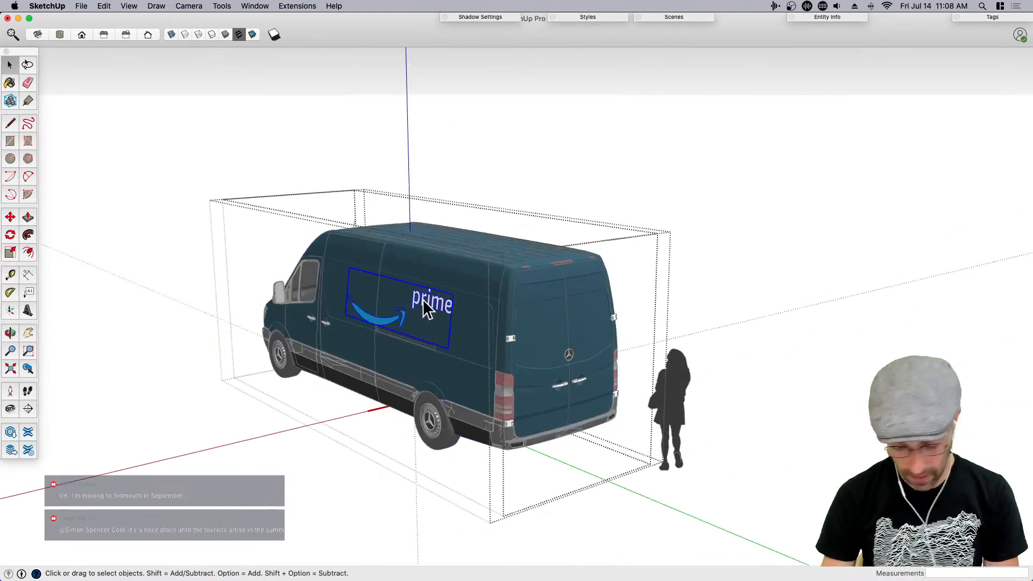
key("Delete")
key("Escape")
key("Escape")
middle_click_drag(642, 186, 392, 327)
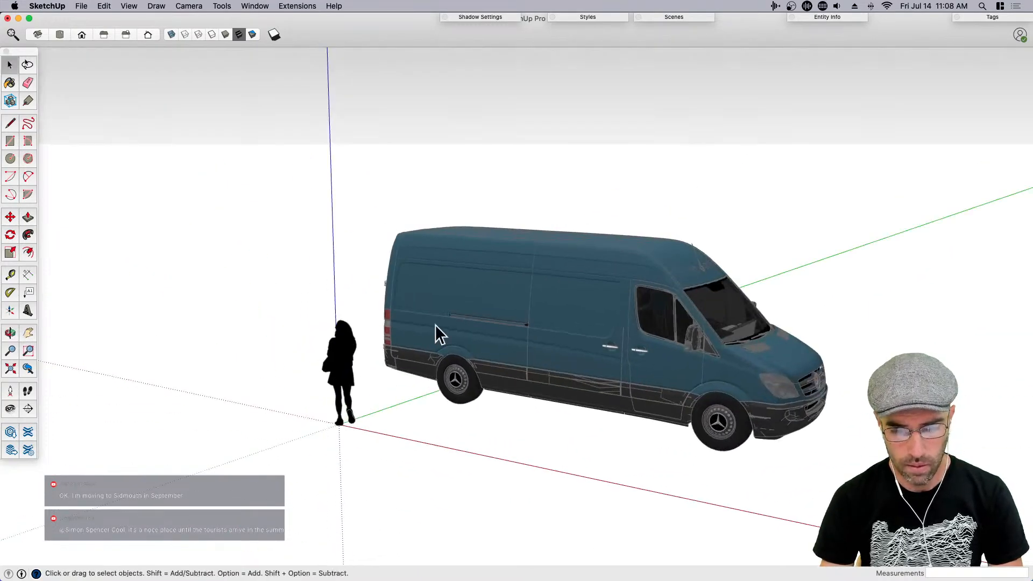
Set the style's edge color to the Lead pencil color and update the style with the change
left_click(589, 16)
left_click(509, 92)
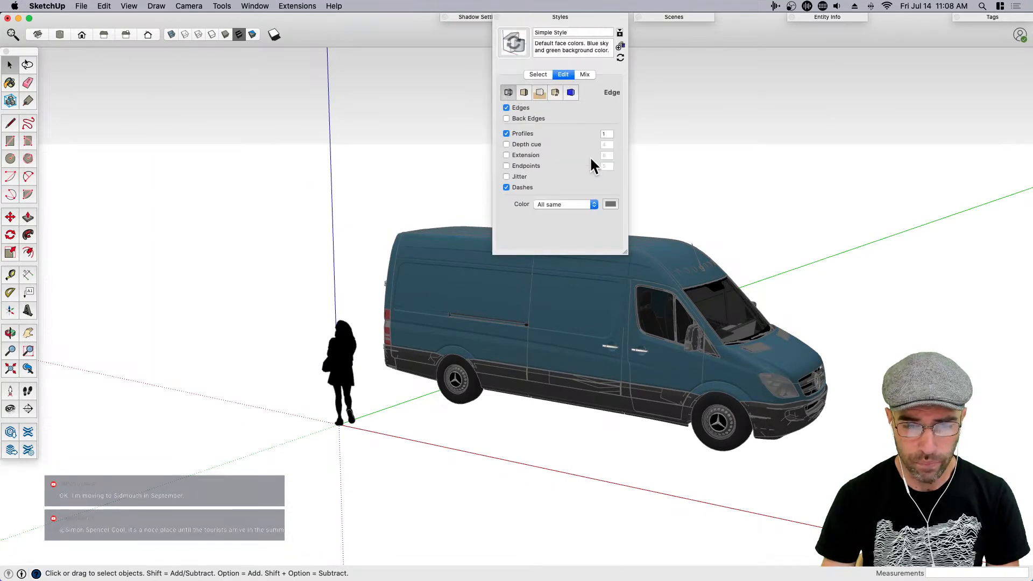
left_click(610, 204)
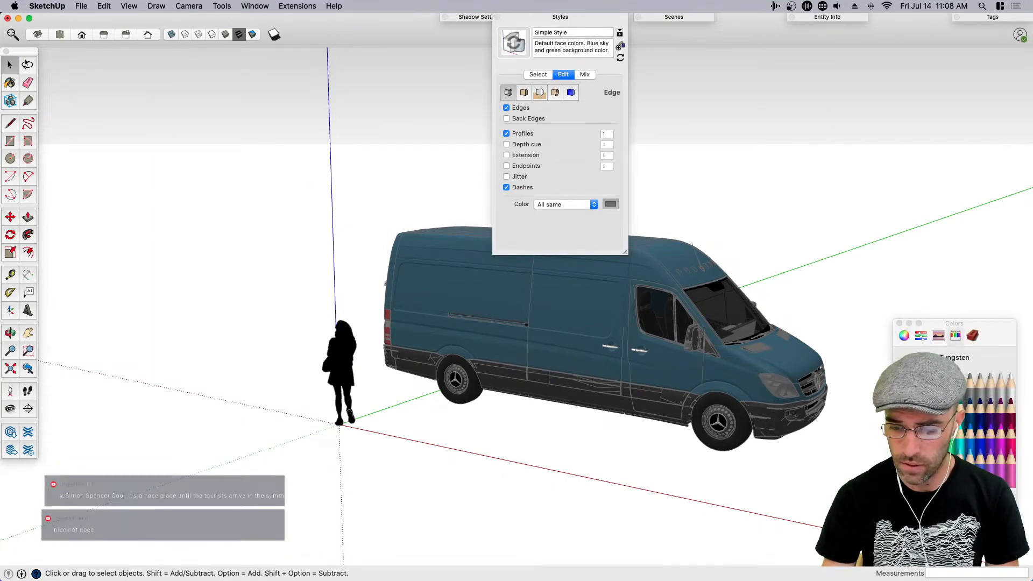
left_click(920, 384)
left_click(910, 385)
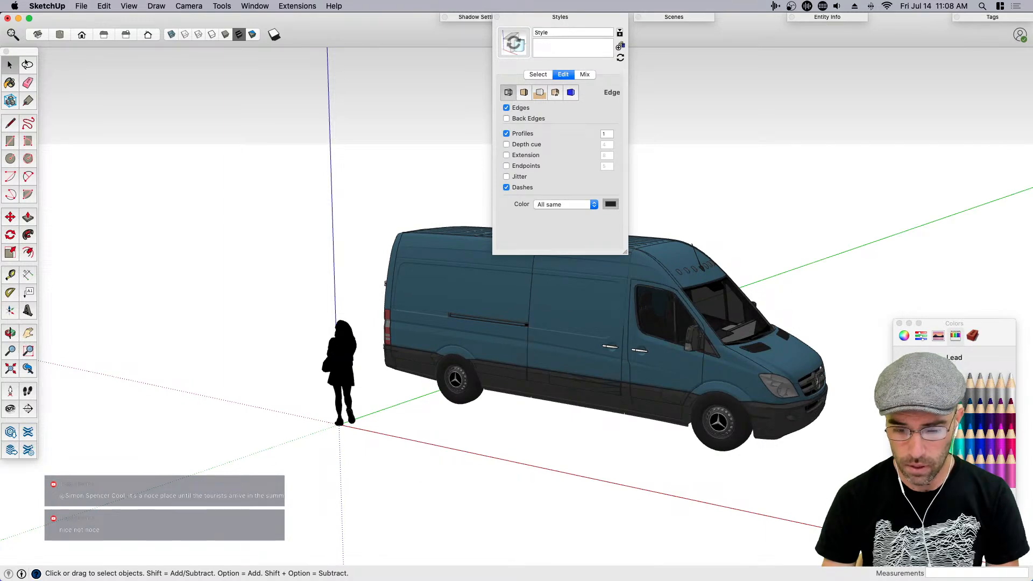
left_click(516, 46)
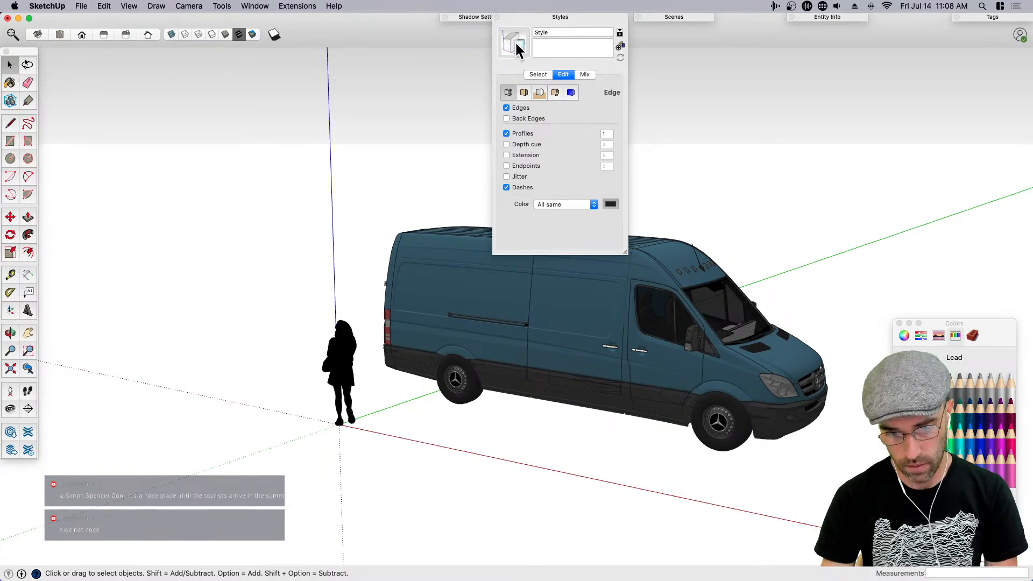
left_click(538, 17)
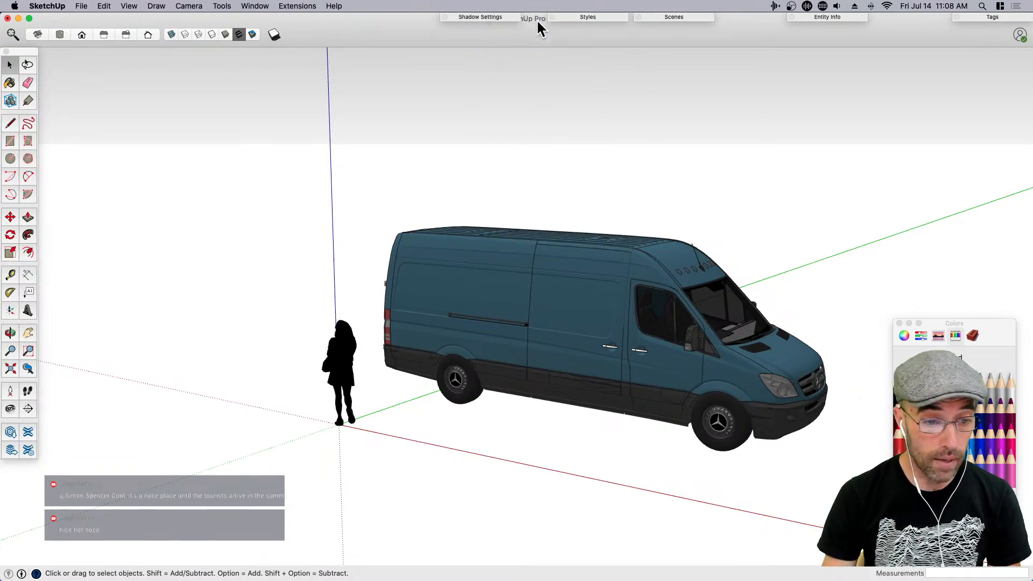
Display the model in the Hidden Line face style and close the color picker
left_click(211, 35)
mouse_move(454, 369)
middle_mouse_down()
mouse_move(714, 344)
mouse_move(673, 286)
mouse_move(680, 351)
mouse_move(489, 387)
middle_mouse_up()
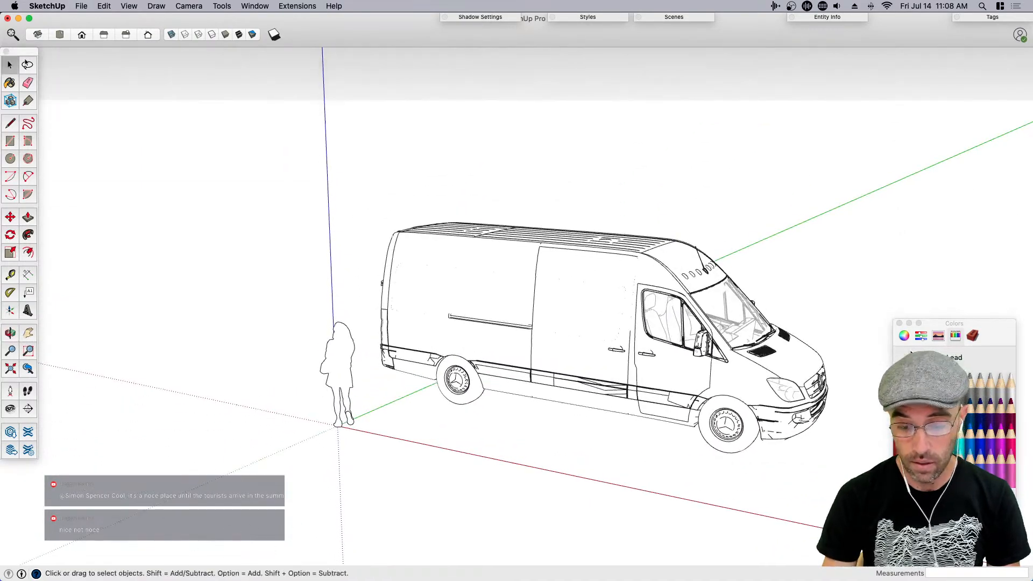
left_click(899, 323)
scroll(823, 374, "up", 3)
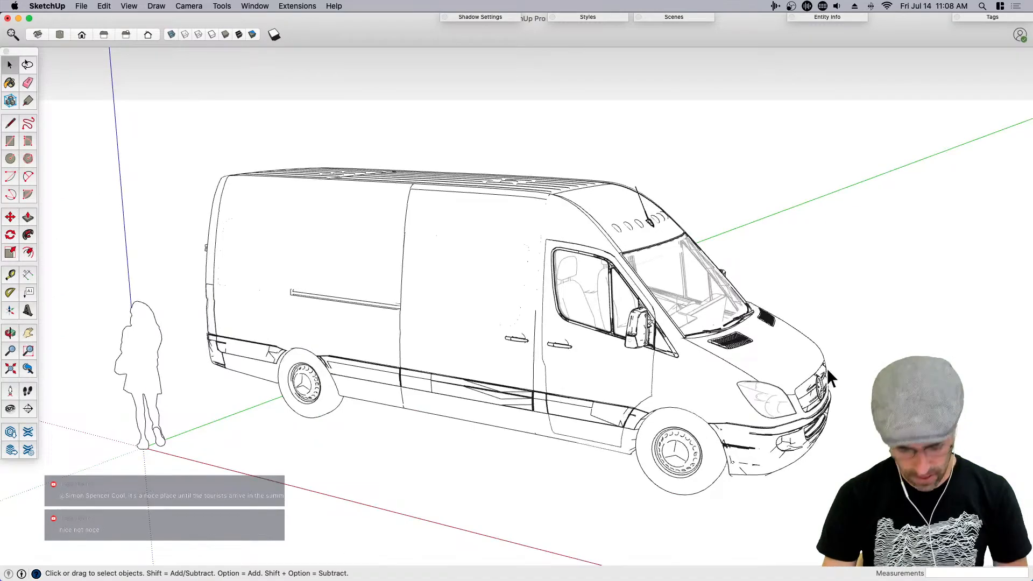
Show hidden geometry and examine the mesh of the van body from several sides
key("alt+h")
middle_click_drag(431, 435, 468, 382)
middle_click_drag(225, 387, 468, 375)
middle_click_drag(586, 382, 461, 381)
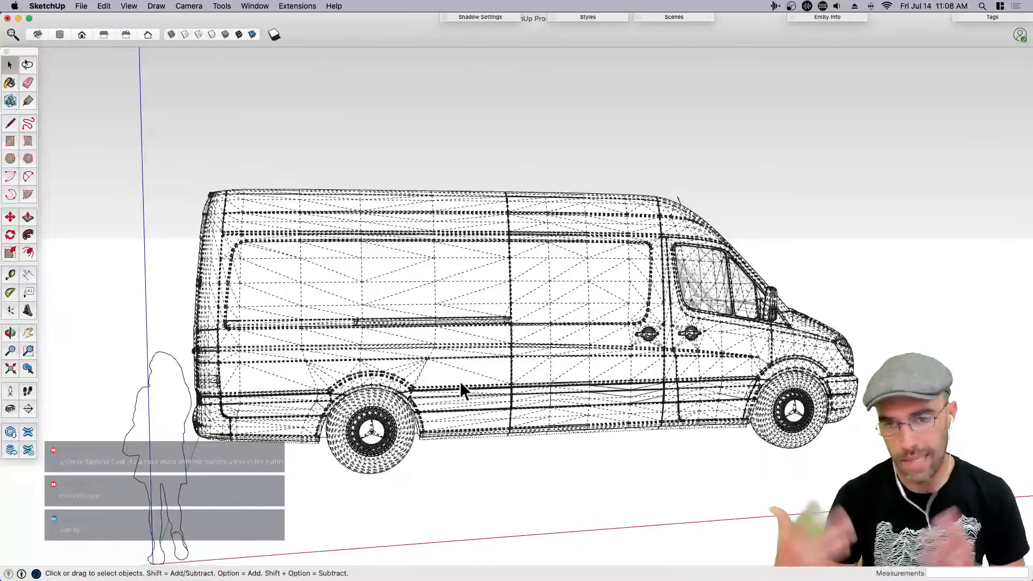
middle_click_drag(605, 402, 696, 399)
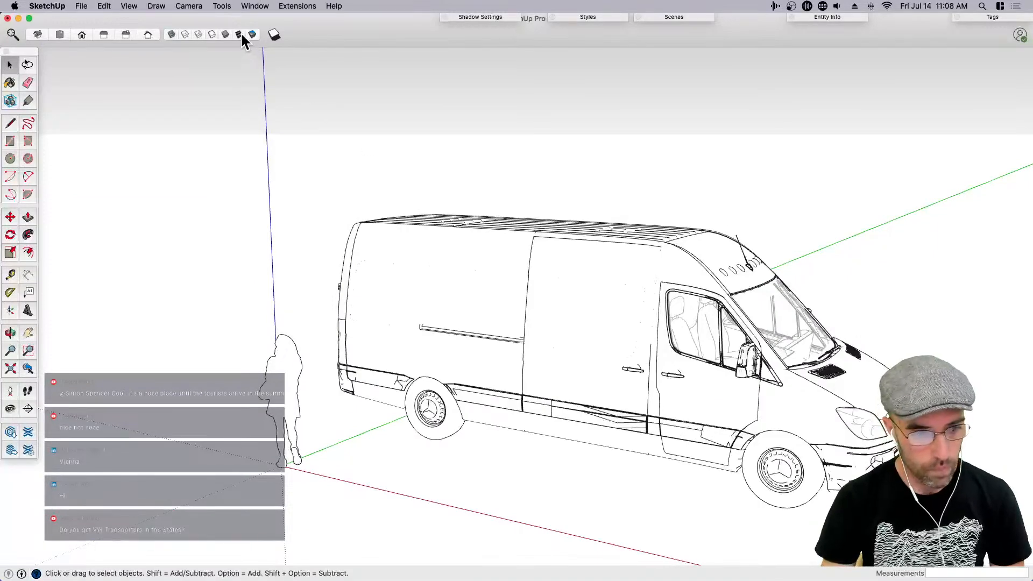
Display the model in the Shaded With Textures face style and look over the side of the van
left_click(238, 34)
mouse_move(421, 325)
middle_mouse_down()
mouse_move(442, 349)
mouse_move(516, 368)
middle_mouse_up()
scroll(608, 371, "up", 4)
mouse_move(608, 371)
middle_mouse_down()
mouse_move(683, 363)
mouse_move(664, 292)
mouse_move(606, 364)
middle_mouse_up()
scroll(616, 386, "up", 3)
scroll(417, 293, "down", 3)
middle_click_drag(418, 292, 476, 350)
left_click(482, 360)
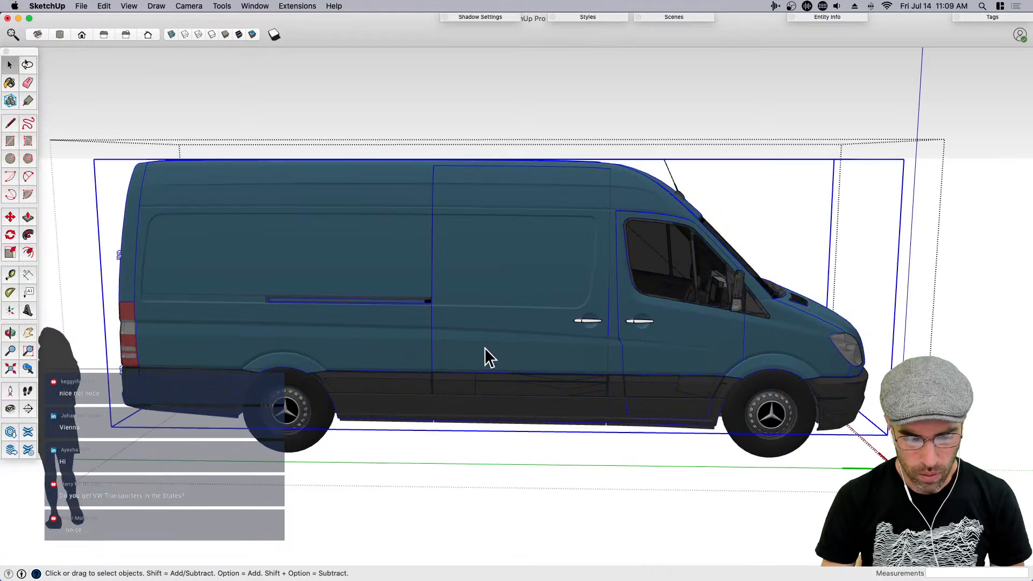
scroll(475, 325, "down", 3)
left_click(847, 347)
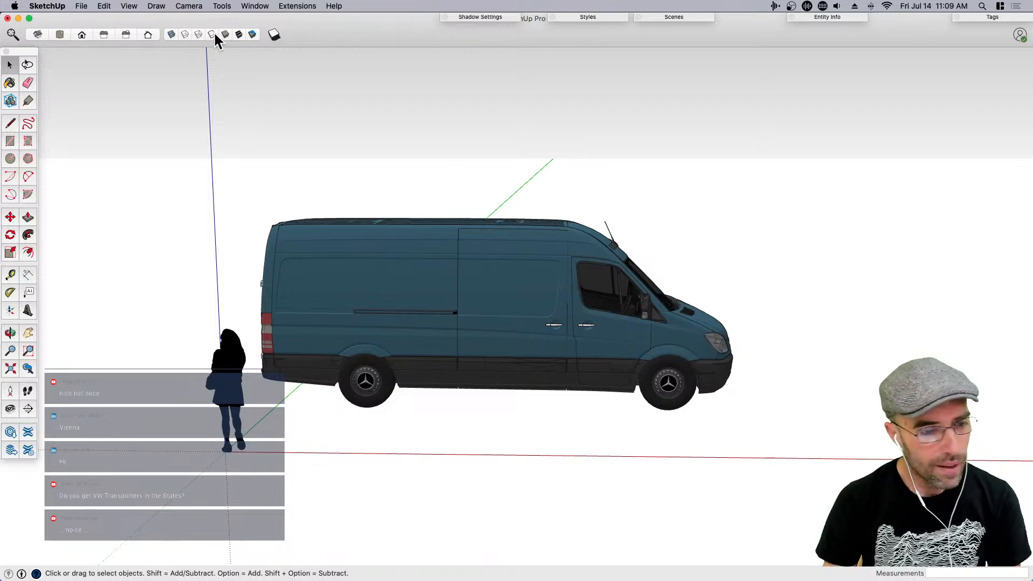
Place a horizontal section plane on the van's roof
left_click(220, 6)
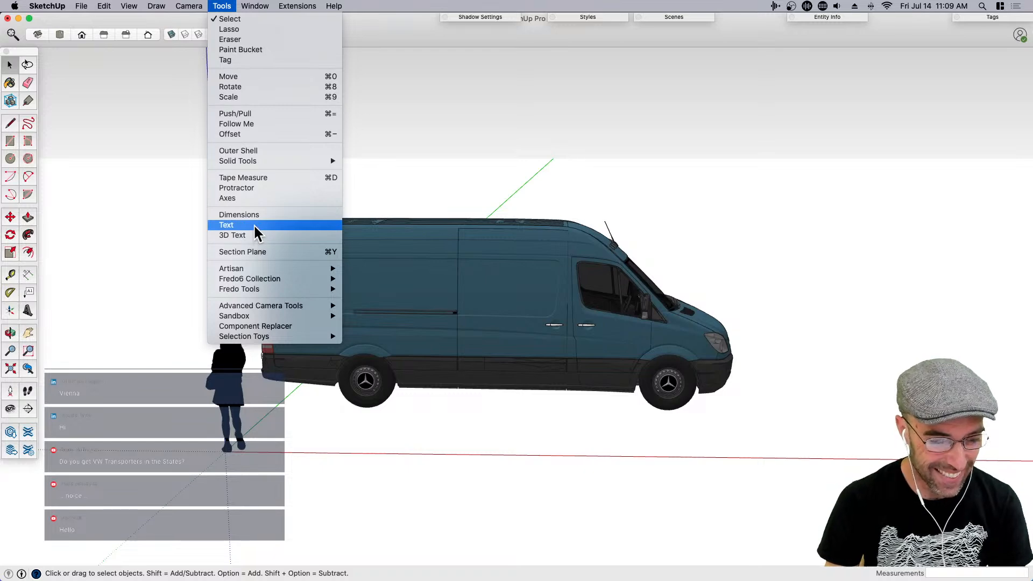
left_click(258, 252)
middle_click_drag(489, 207, 436, 220)
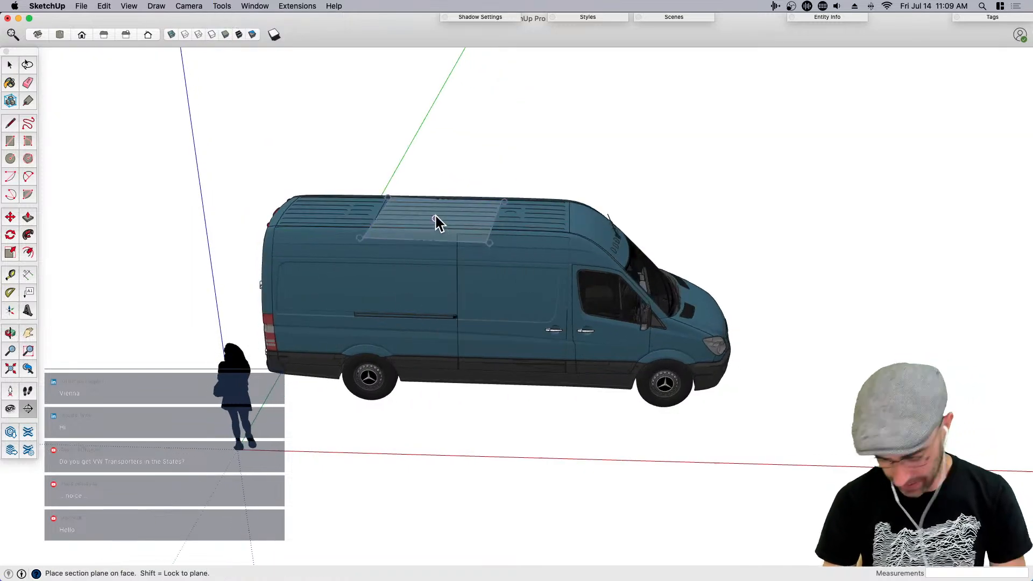
left_click(418, 215)
Move the horizontal section plane down about 1' 2 3/8" to cut open the van below the roof
left_click(724, 253)
key("m")
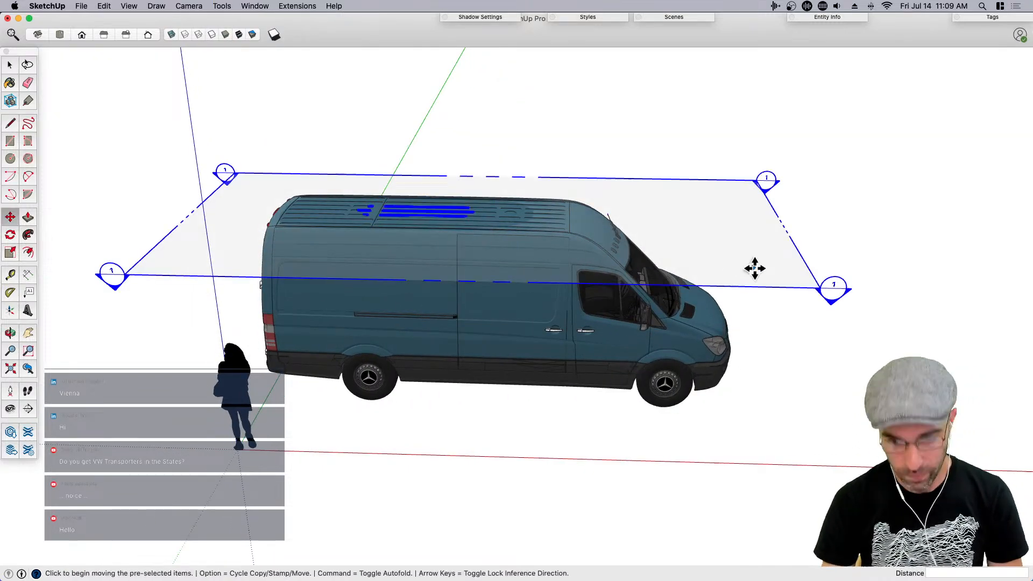
left_click(753, 269)
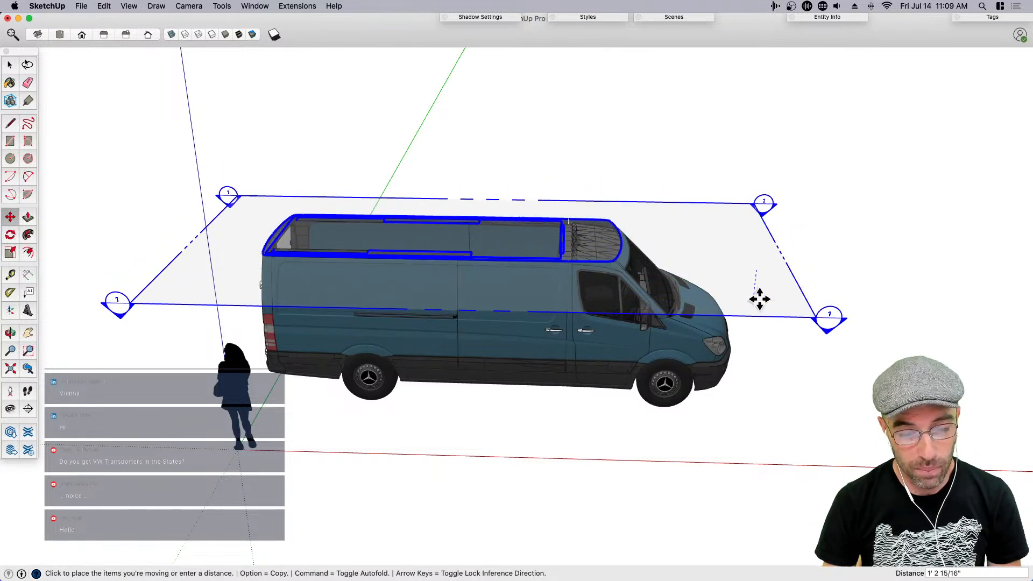
left_click(759, 296)
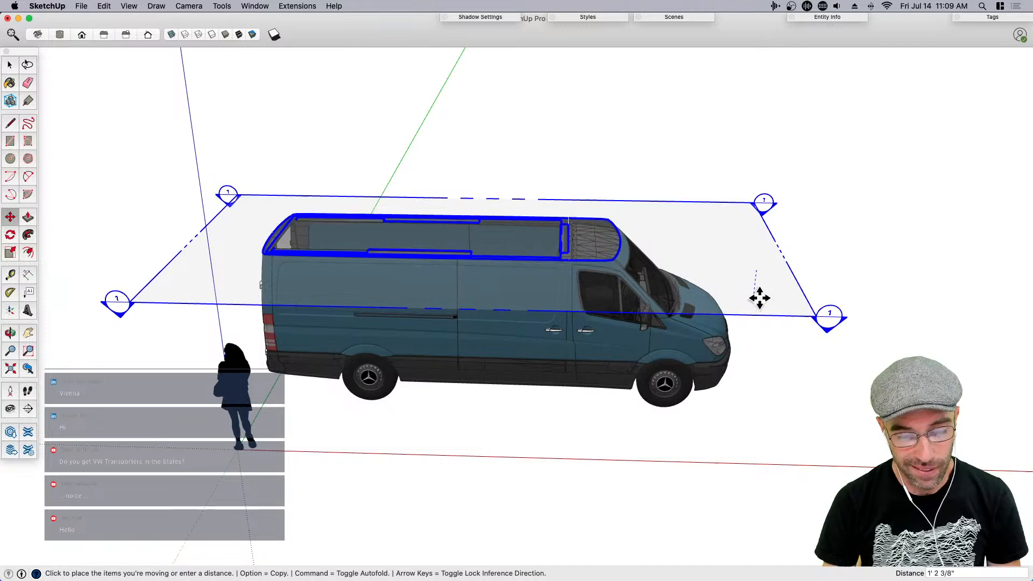
key("space")
left_click(621, 171)
middle_click_drag(621, 171, 749, 339)
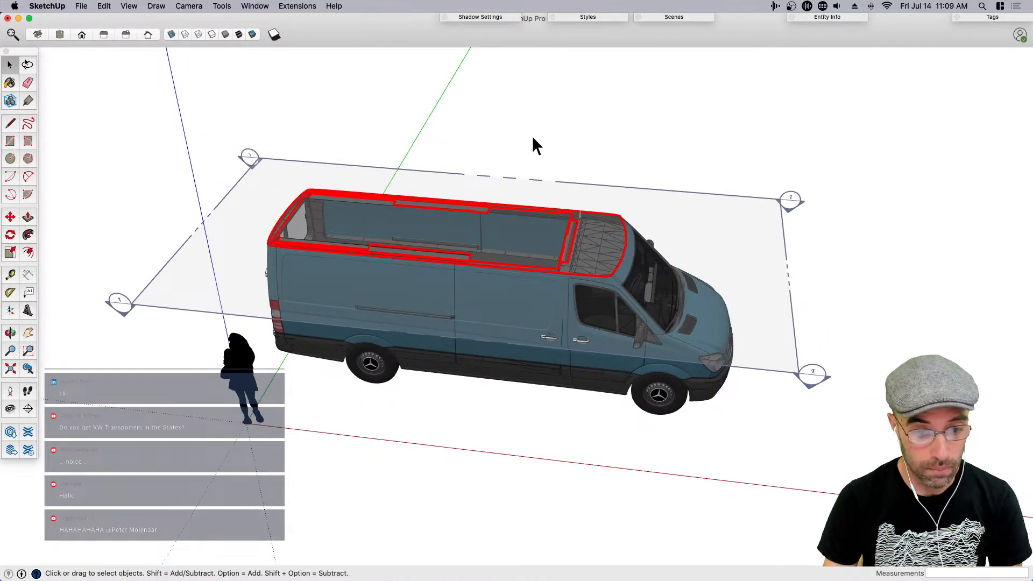
Set the style's section line color to Tungsten and turn on section fill
left_click(588, 18)
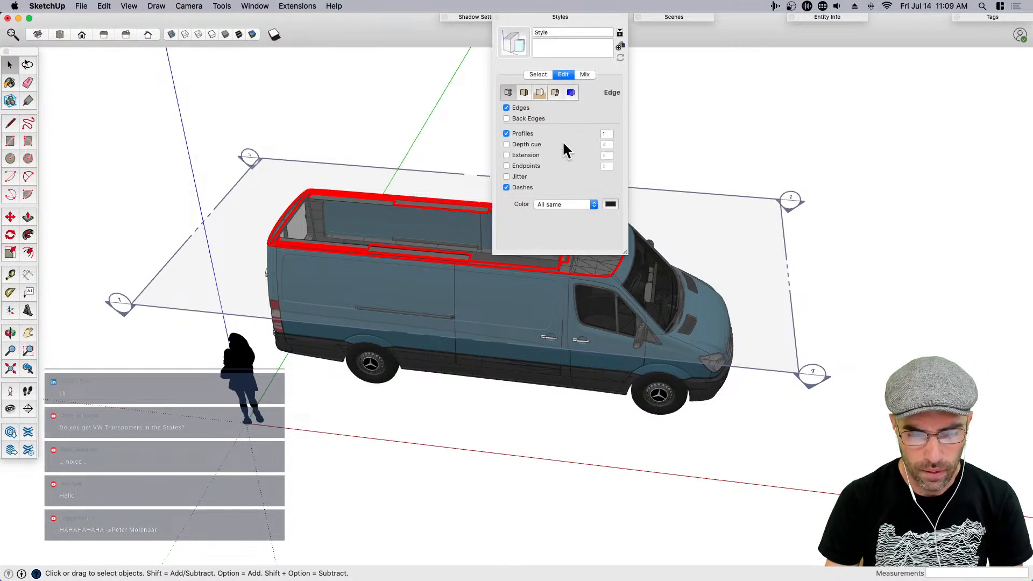
left_click(555, 91)
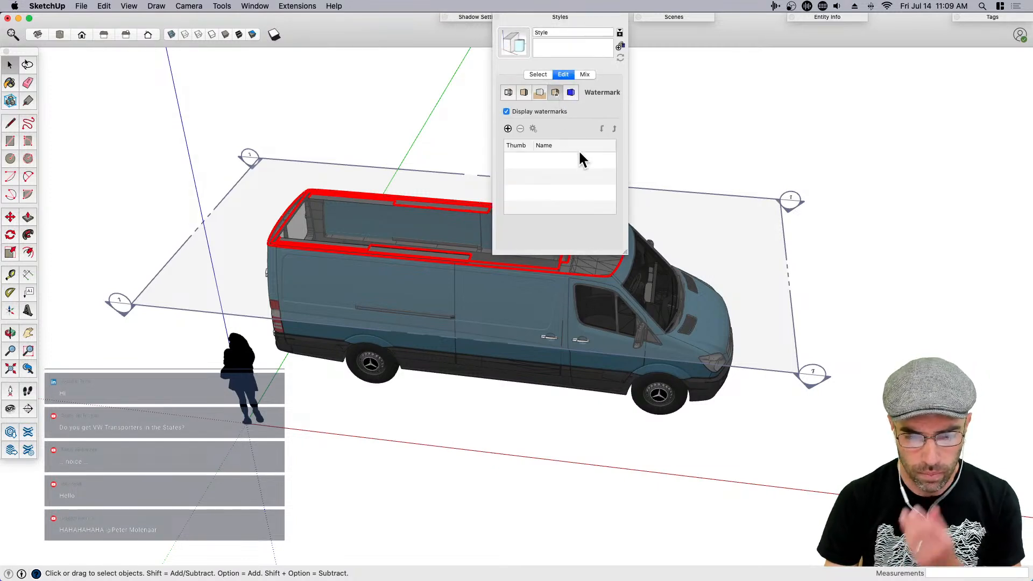
left_click(569, 92)
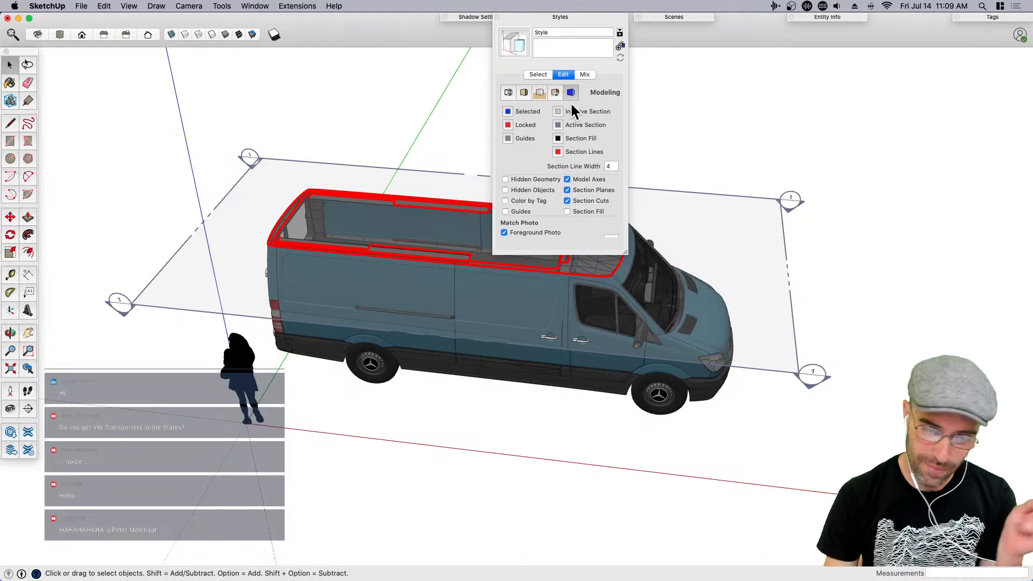
left_click(558, 151)
left_click(989, 414)
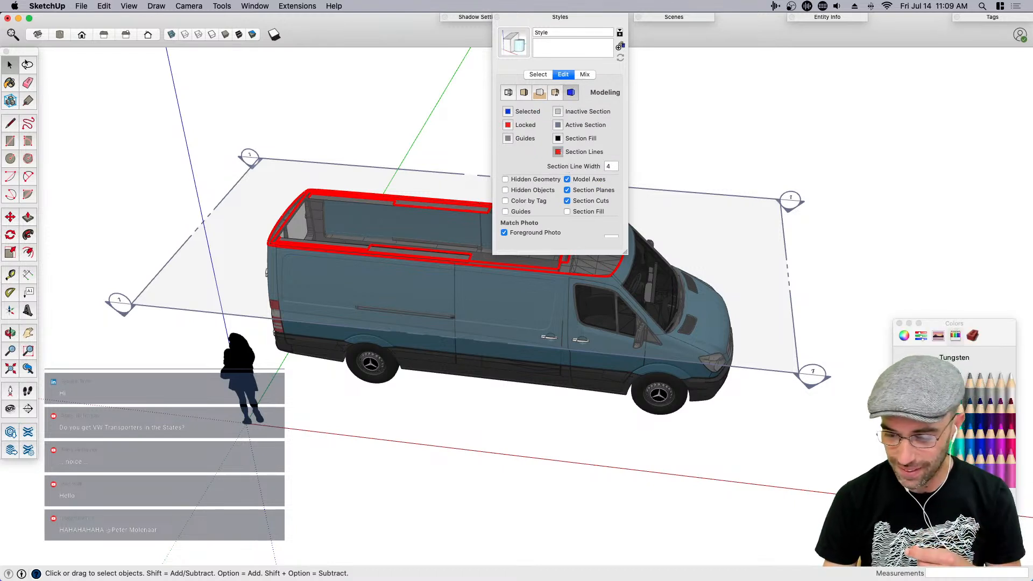
left_click(595, 212)
left_click(538, 16)
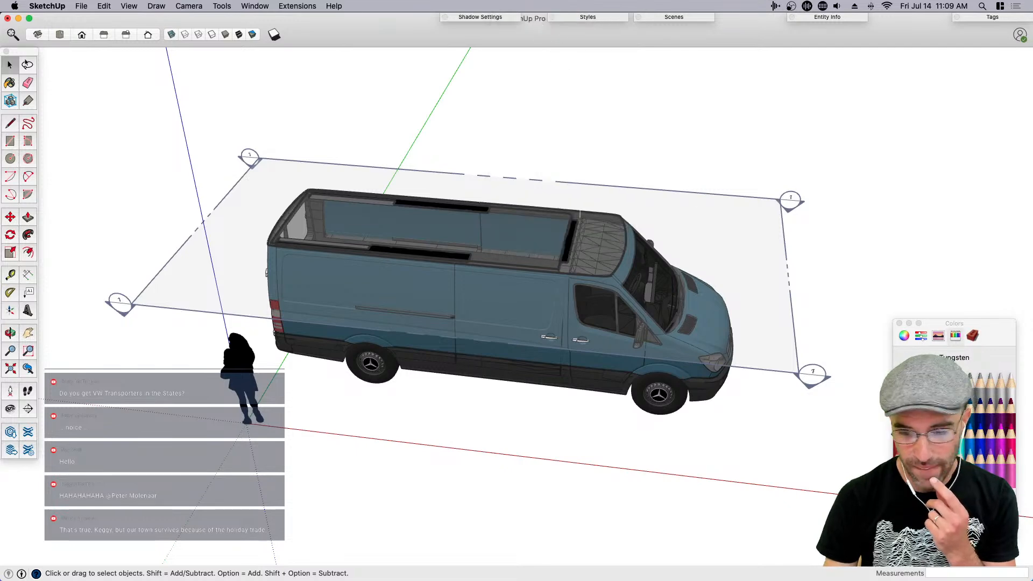
Save the angled view of the roof-sectioned van as a scene and turn off scene thumbnails
middle_click_drag(874, 325, 779, 301)
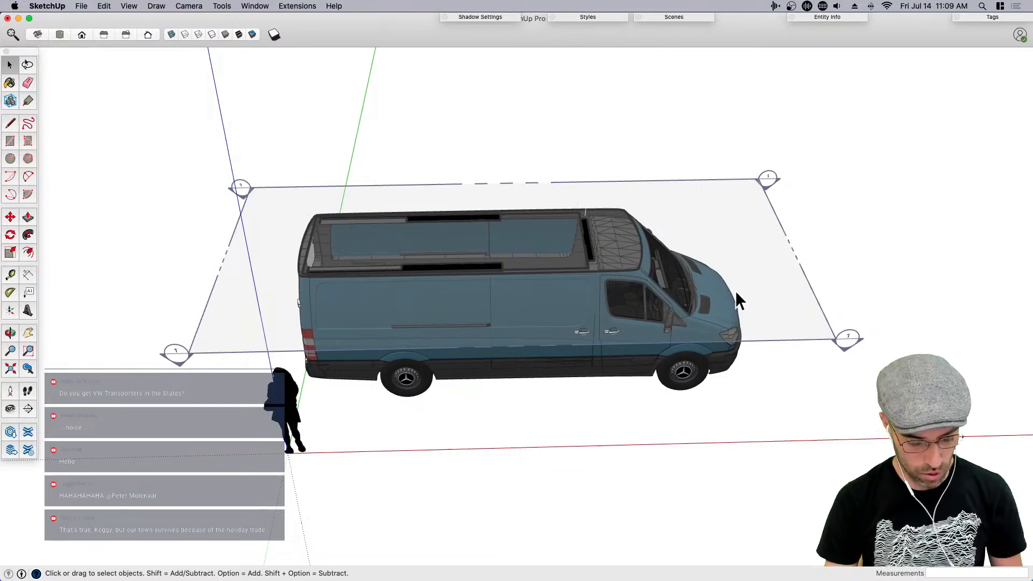
key("super+shift+s")
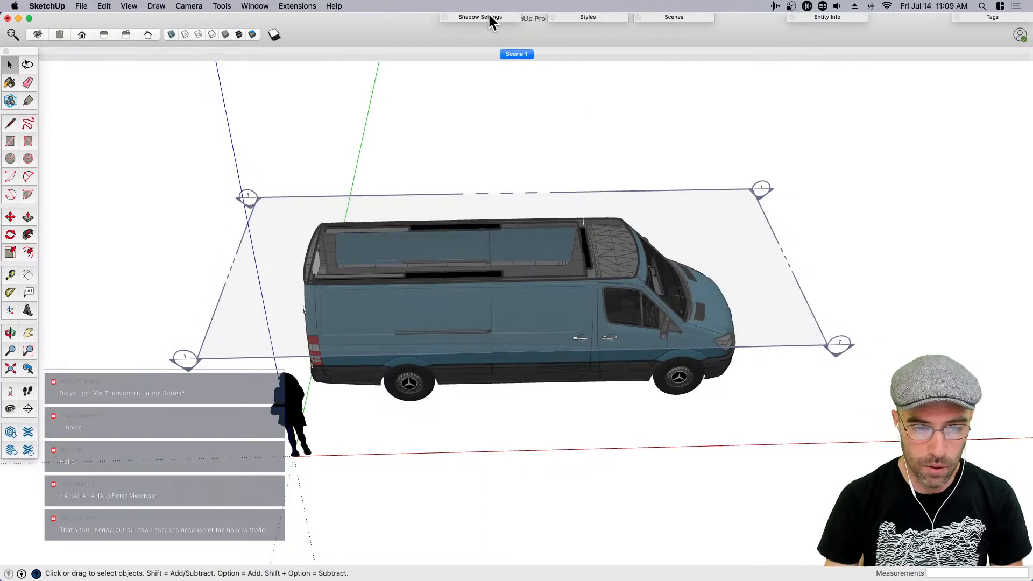
left_click(670, 16)
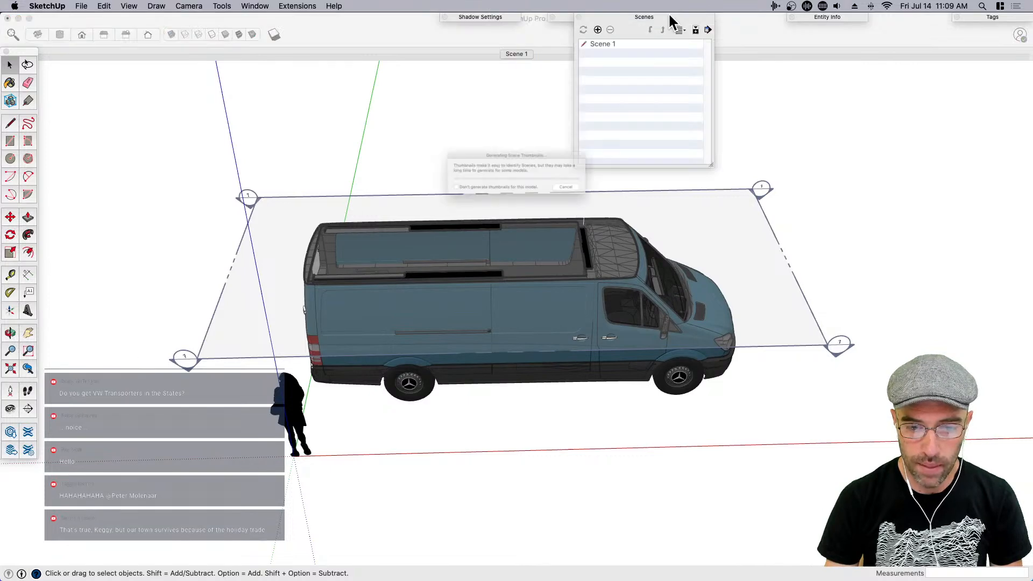
left_click(708, 30)
left_click(698, 89)
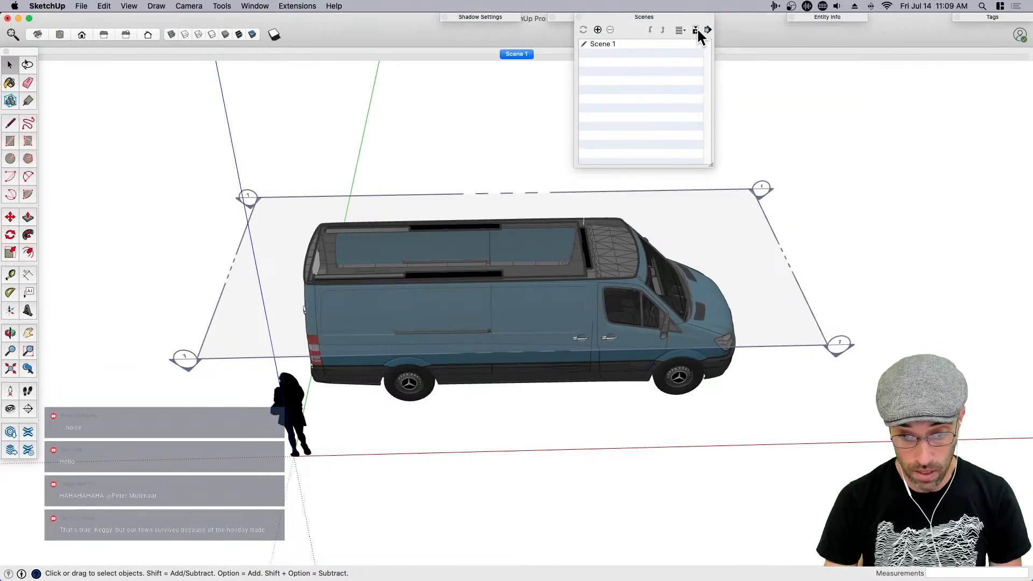
left_click(600, 45)
left_click(708, 30)
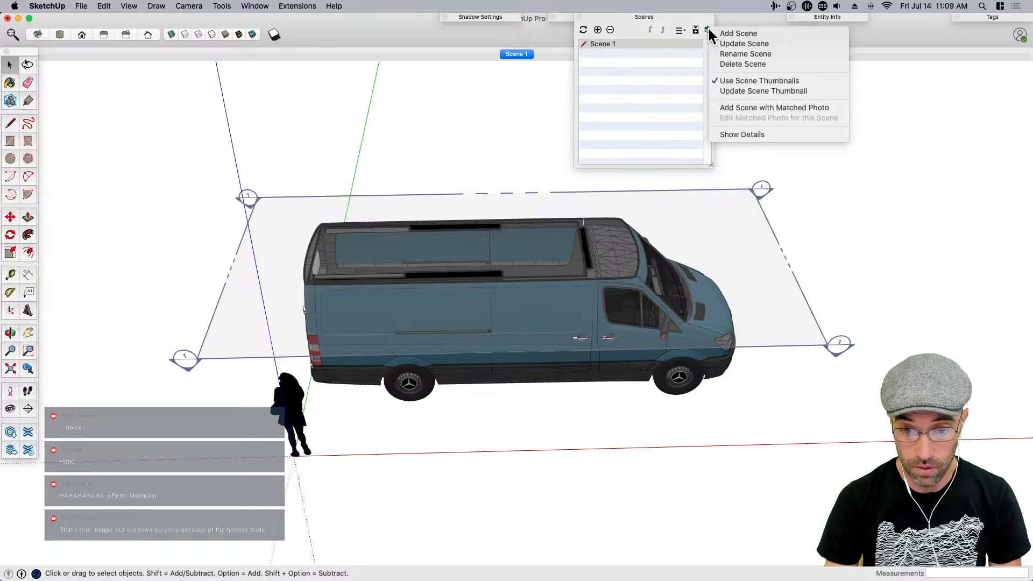
left_click(751, 80)
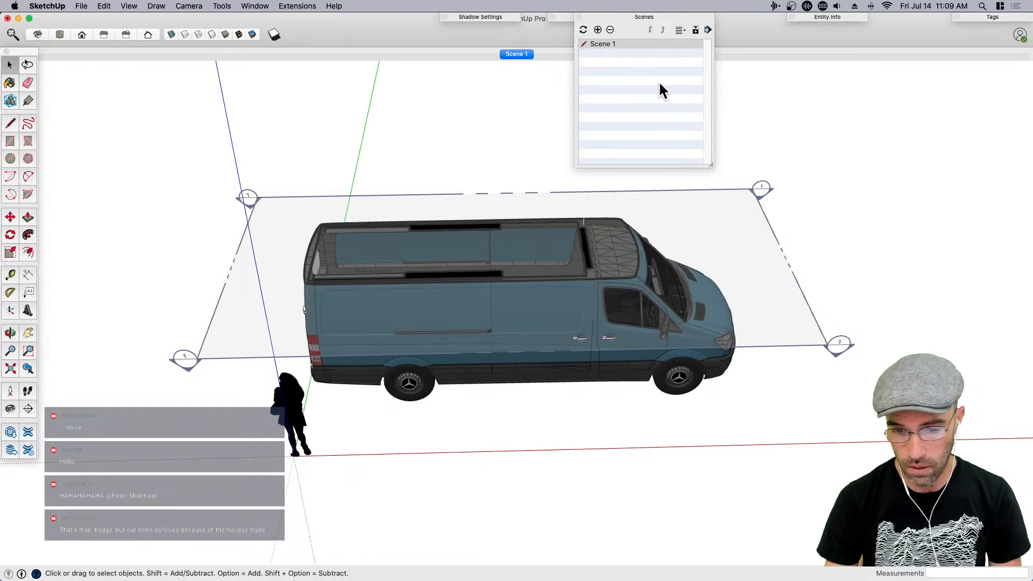
Review the new scene's saved properties and rename the scene SectTop
left_click(695, 30)
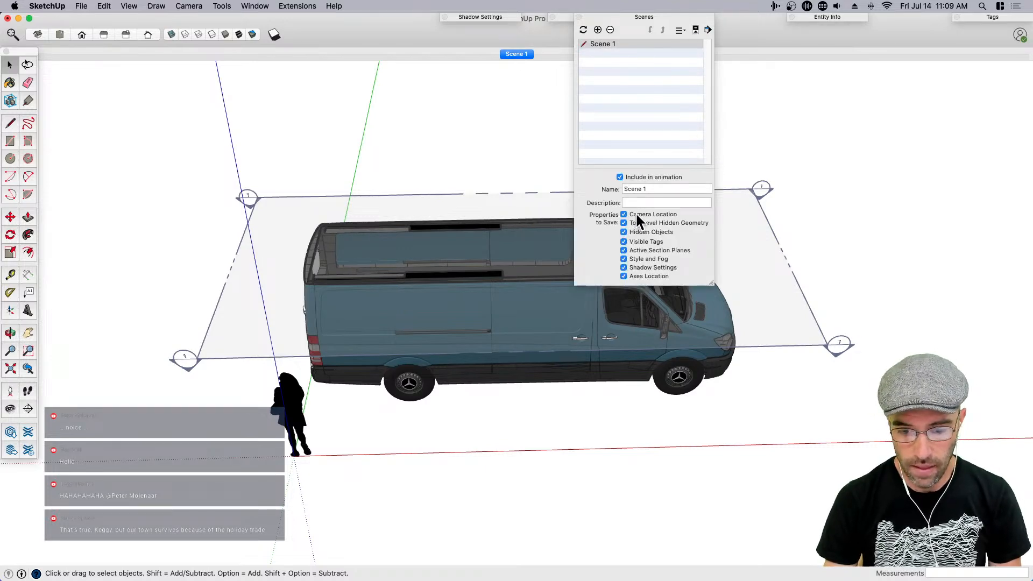
left_click(644, 18)
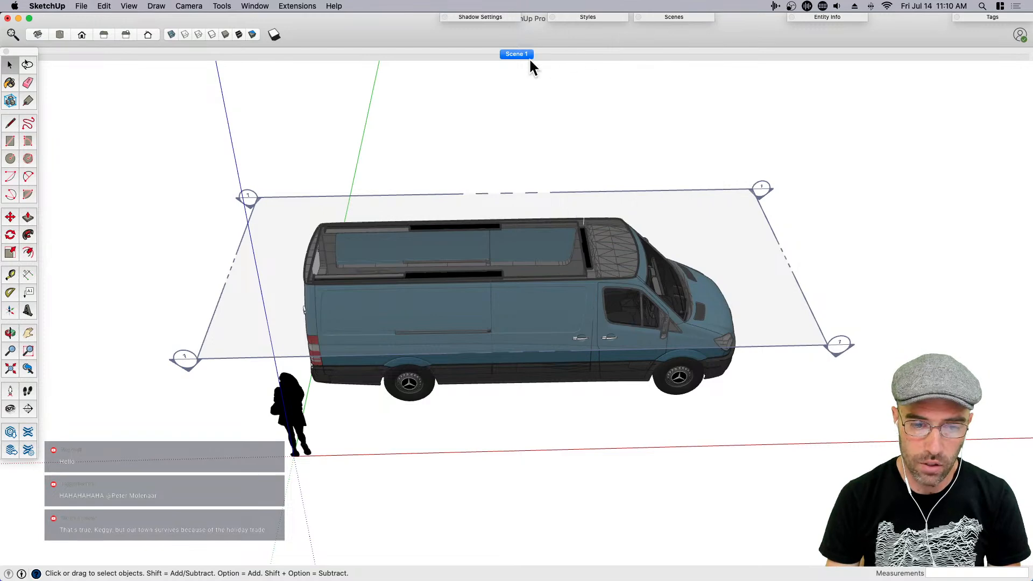
right_click(523, 54)
left_click(564, 104)
type("SectTop")
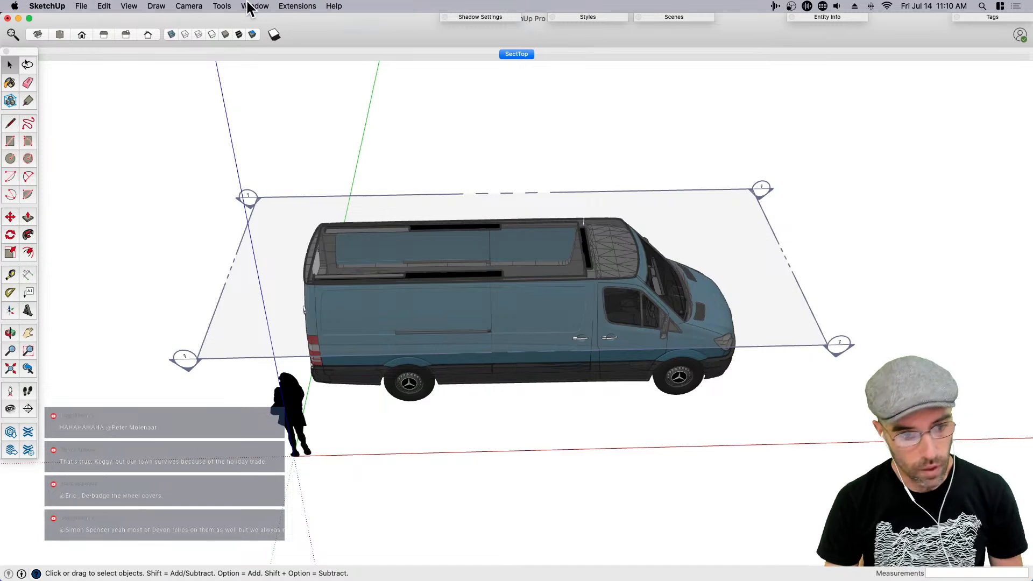
Place a vertical section plane on the long side of the van with the sliding-door rail
left_click(230, 6)
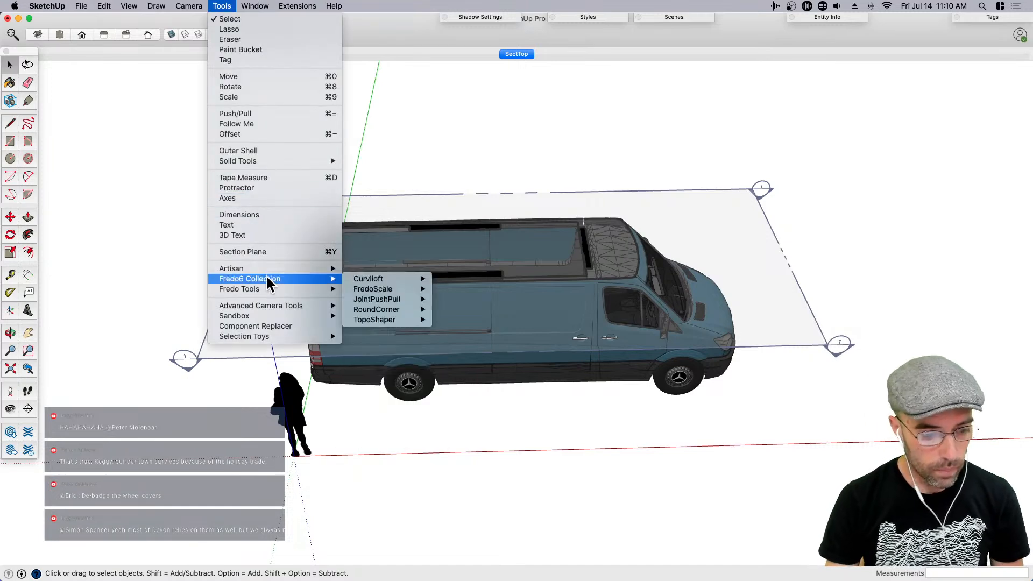
left_click(260, 251)
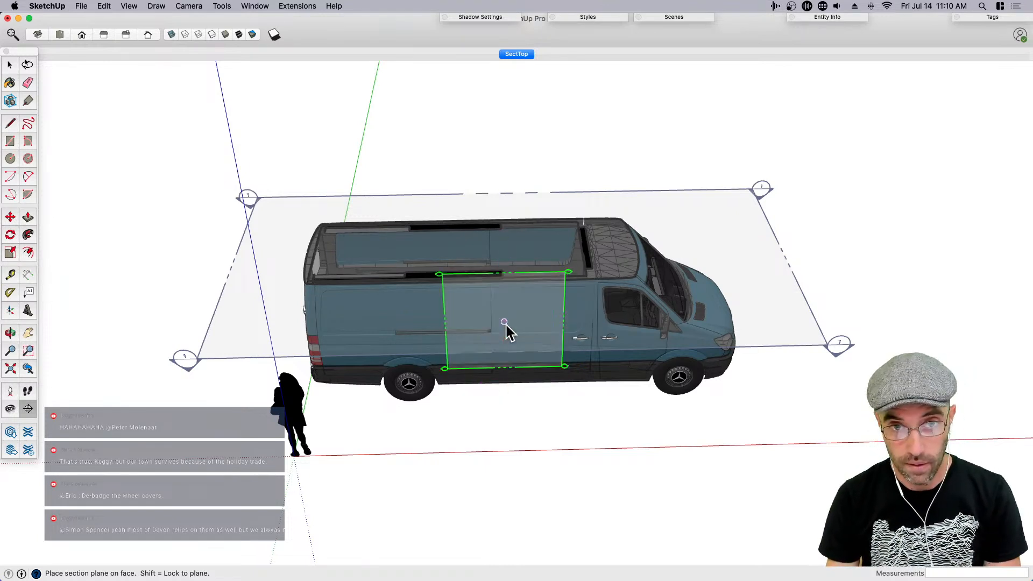
left_click(528, 337)
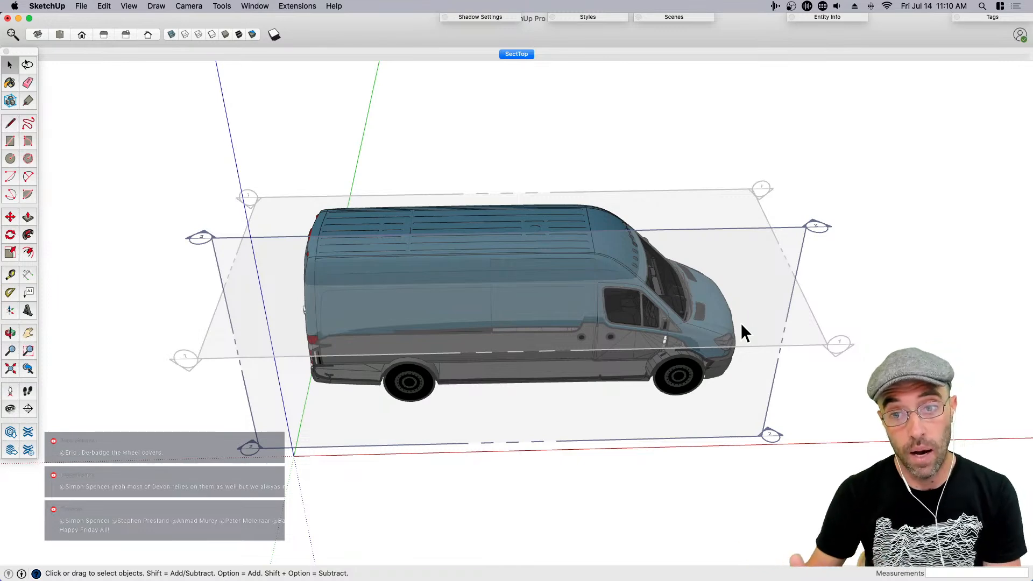
Move the side section plane inward so it cuts lengthwise through the seats and cargo area
left_click(720, 428)
key("m")
left_click(725, 422)
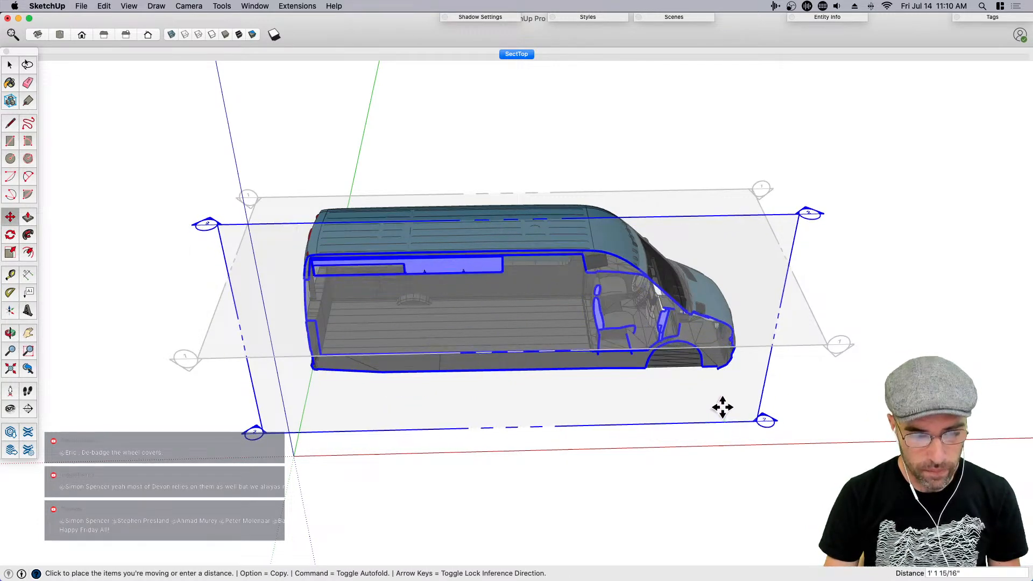
middle_click_drag(724, 407, 707, 245)
key("m")
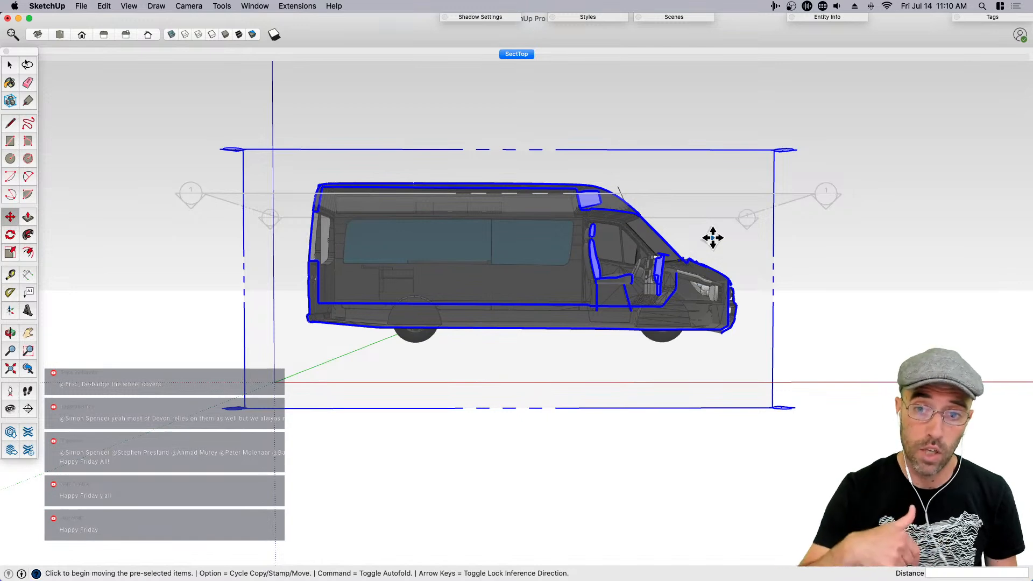
key("space")
left_click(635, 466)
Place another vertical section plane on the van's opposite long side
key("h")
middle_click_drag(617, 457, 656, 475)
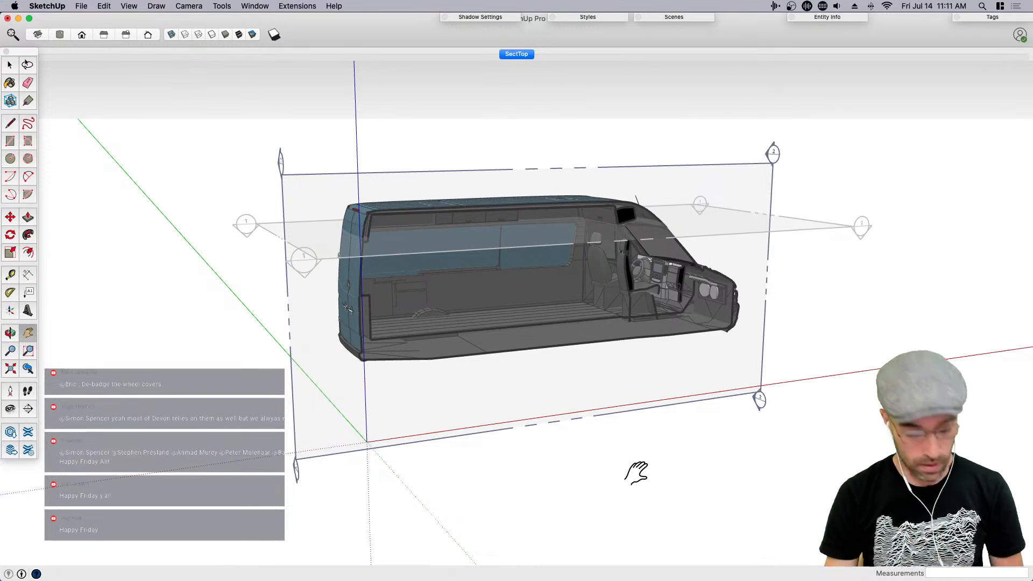
middle_click_drag(503, 435, 653, 443)
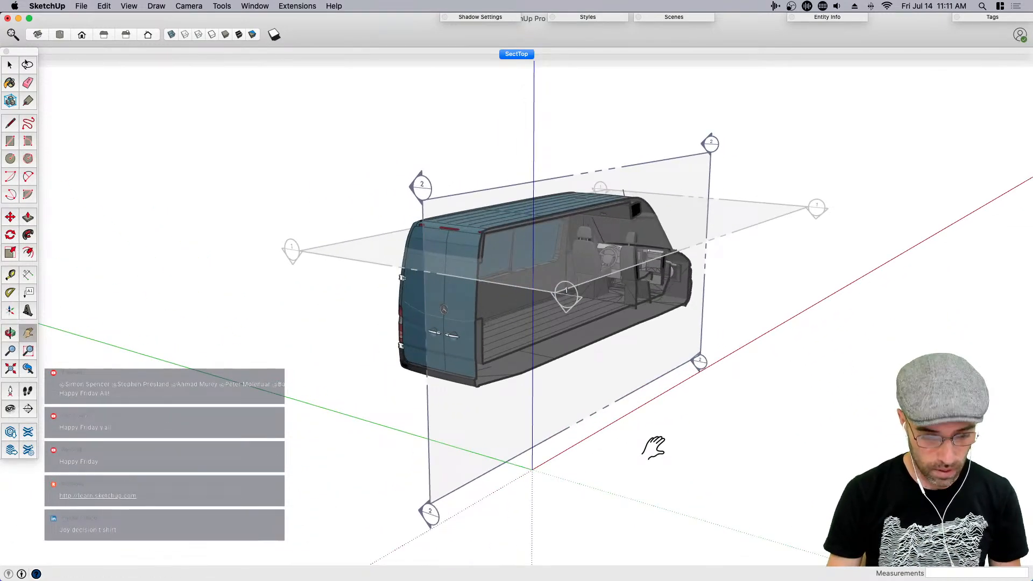
key("space")
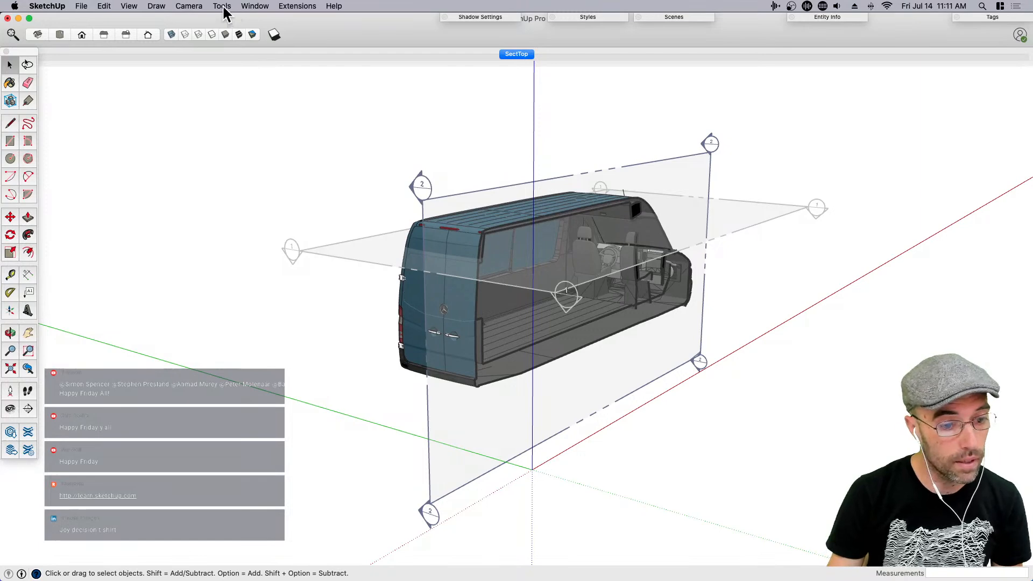
left_click(252, 6)
mouse_move(222, 6)
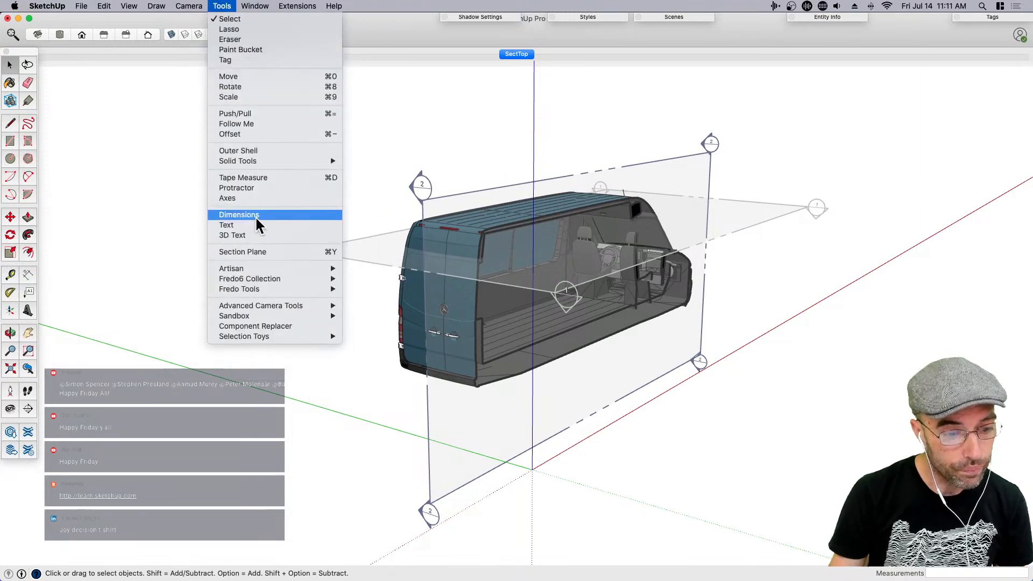
left_click(254, 252)
middle_click_drag(266, 259, 541, 285)
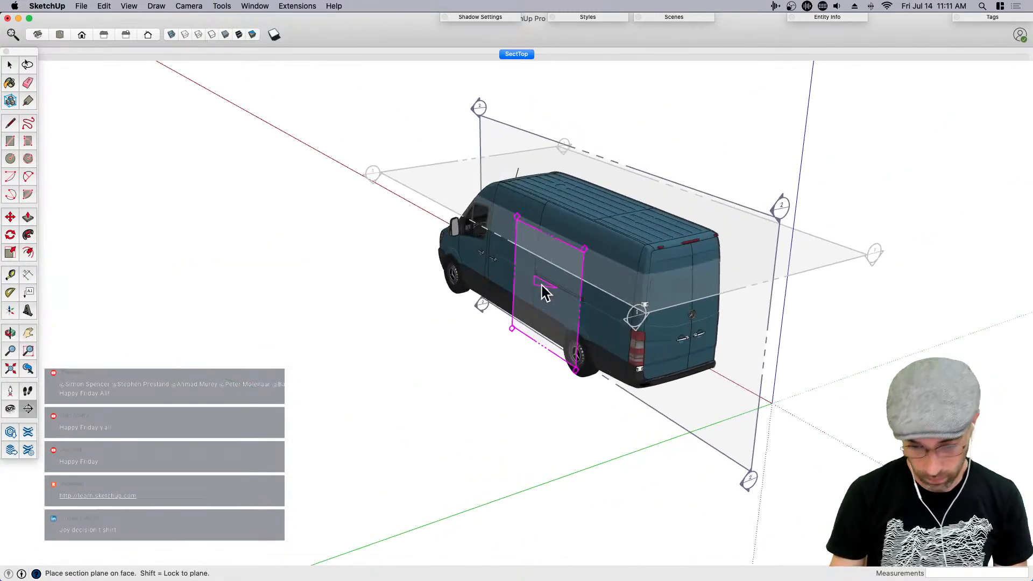
left_click(537, 293, "shift")
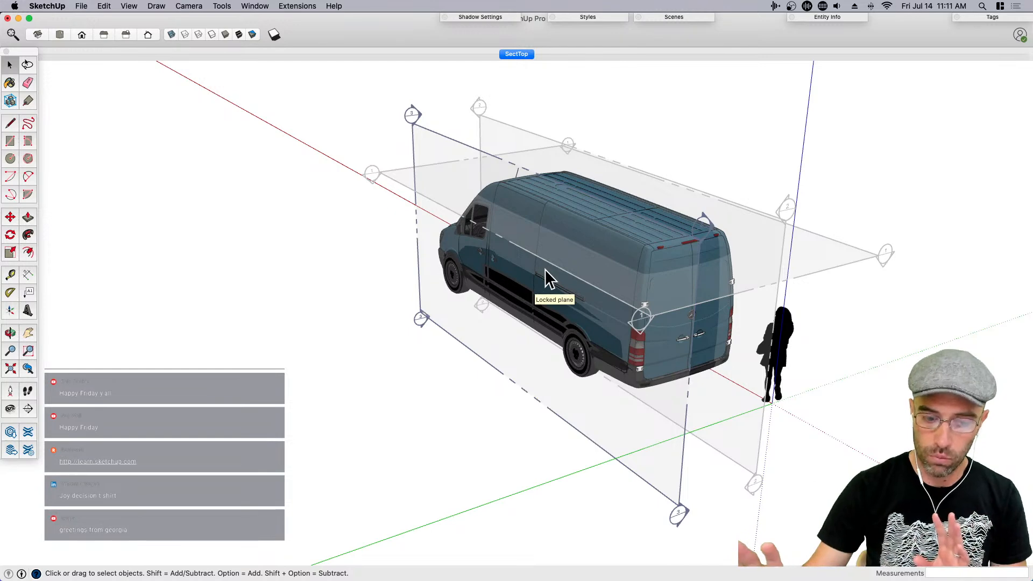
Move the newly placed side section plane about 1' 5" inward so it cuts through the van's body
left_click(540, 381)
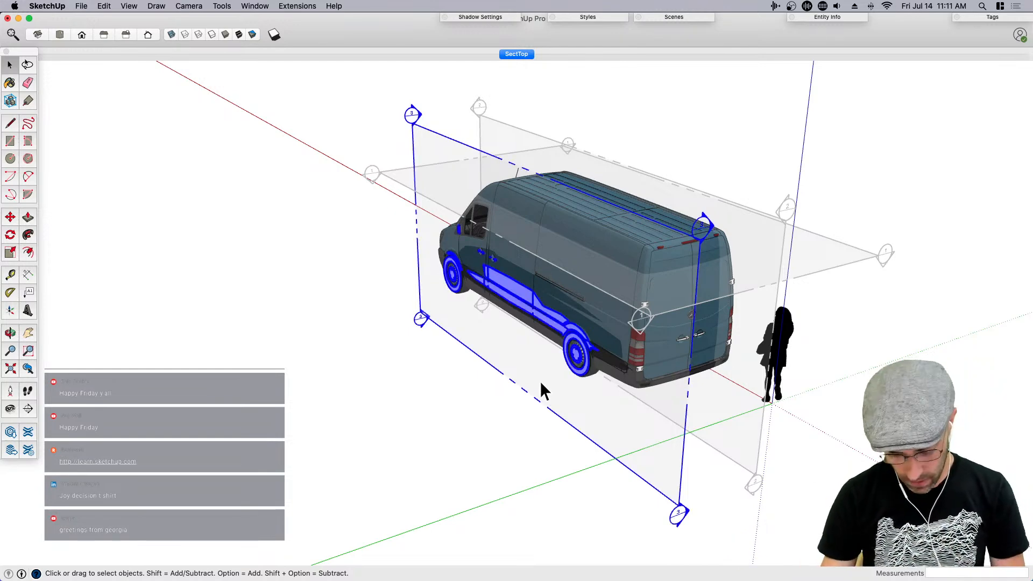
key("m")
left_click(540, 383)
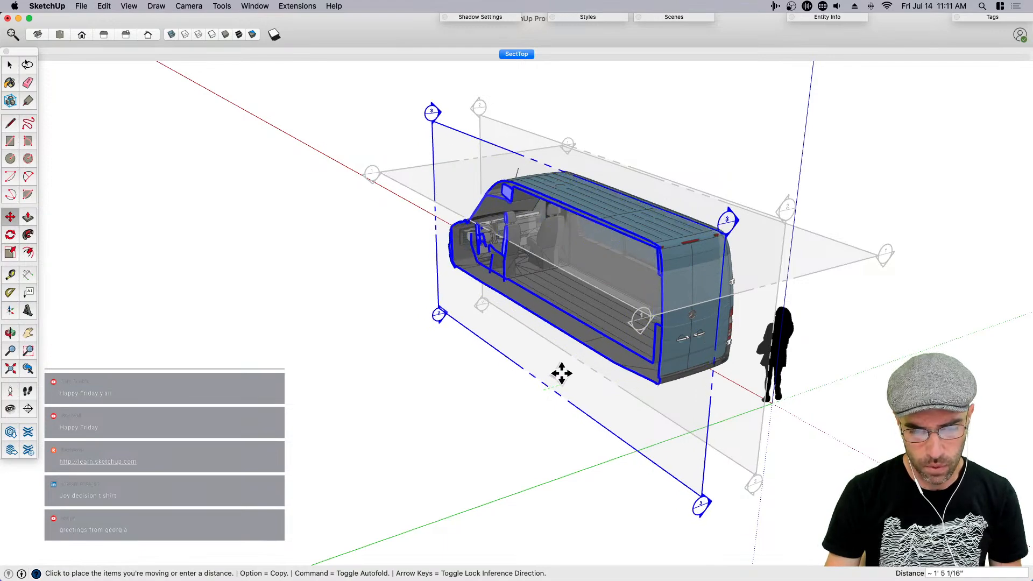
left_click(562, 372)
middle_click_drag(562, 372, 380, 398)
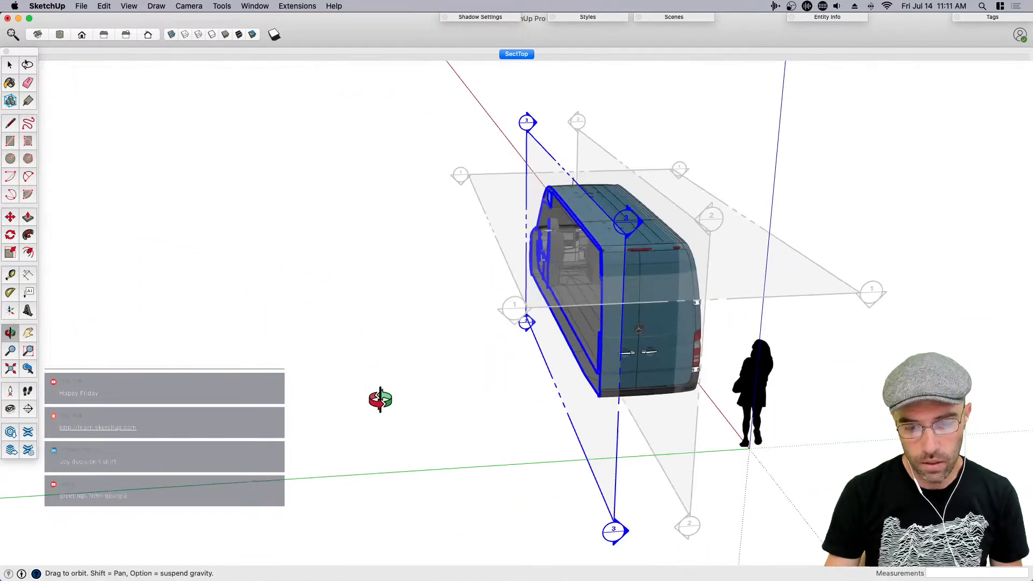
Place a vertical section plane on the van's rear doors
left_click(256, 8)
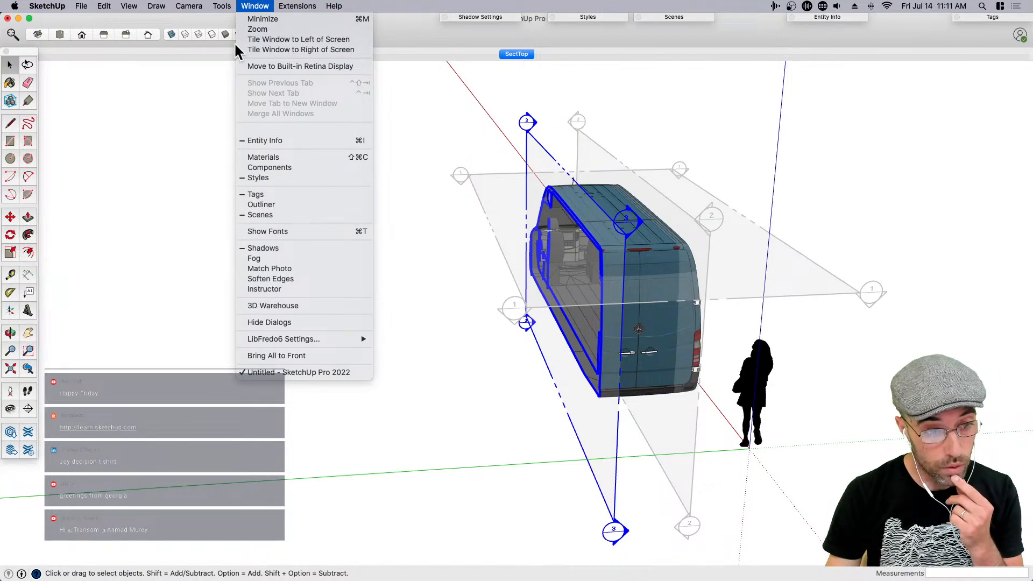
mouse_move(222, 6)
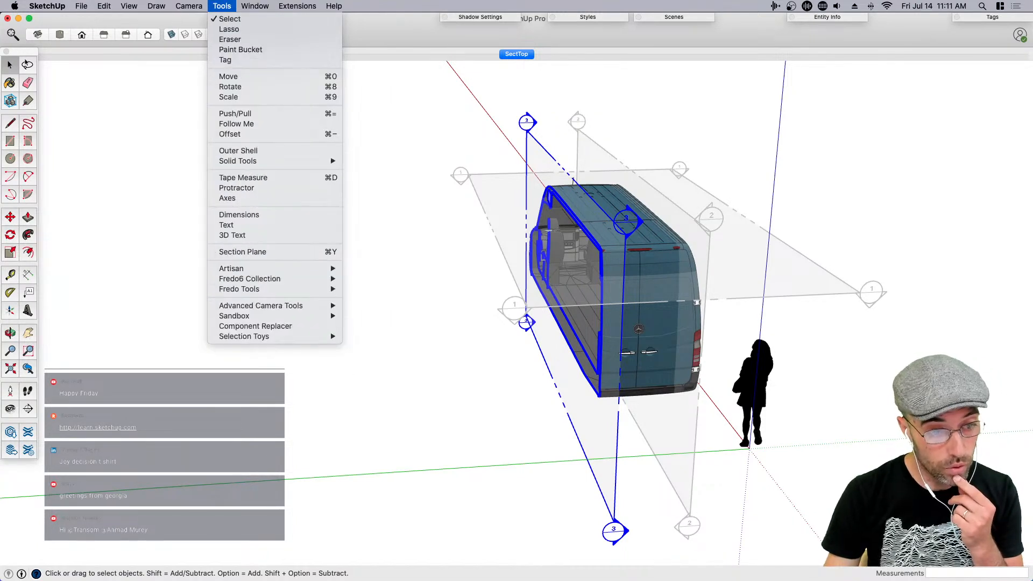
left_click(233, 253)
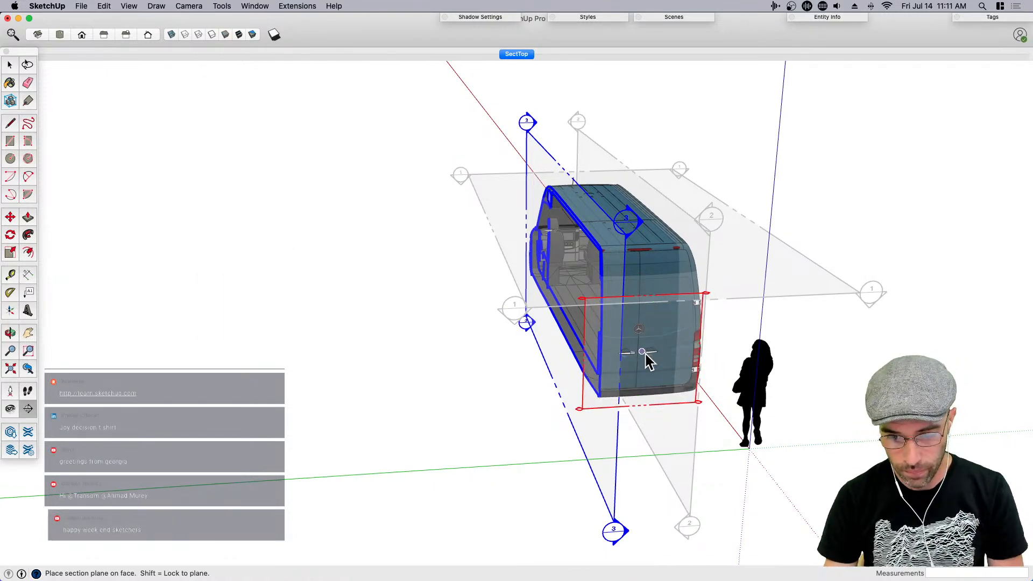
left_click(645, 357)
Move the rear section plane forward past the doors so it opens a view into the cargo area
left_click(544, 460)
key("m")
left_click(541, 460)
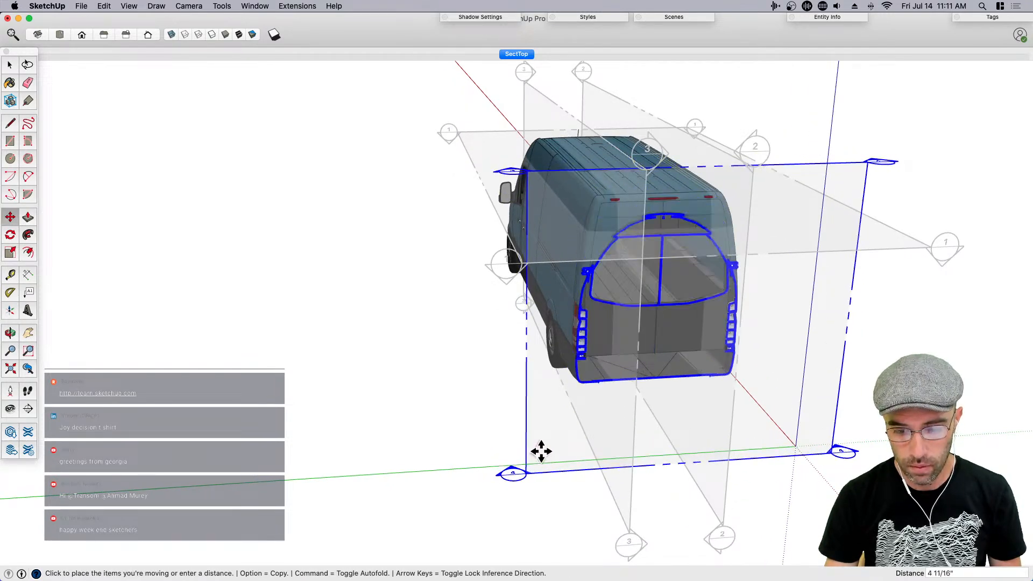
left_click(541, 441)
key("space")
middle_click_drag(503, 416, 479, 391)
scroll(479, 390, "down", 2)
scroll(553, 315, "up", 3)
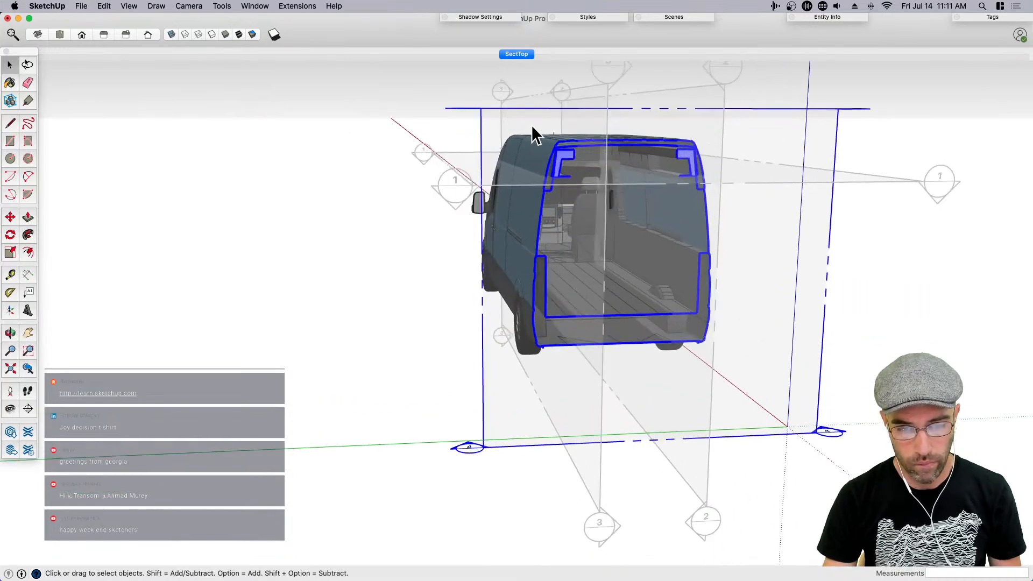
Add a scene for the rear cut and rename it Sect-Back
right_click(517, 60)
left_click(557, 85)
right_click(538, 54)
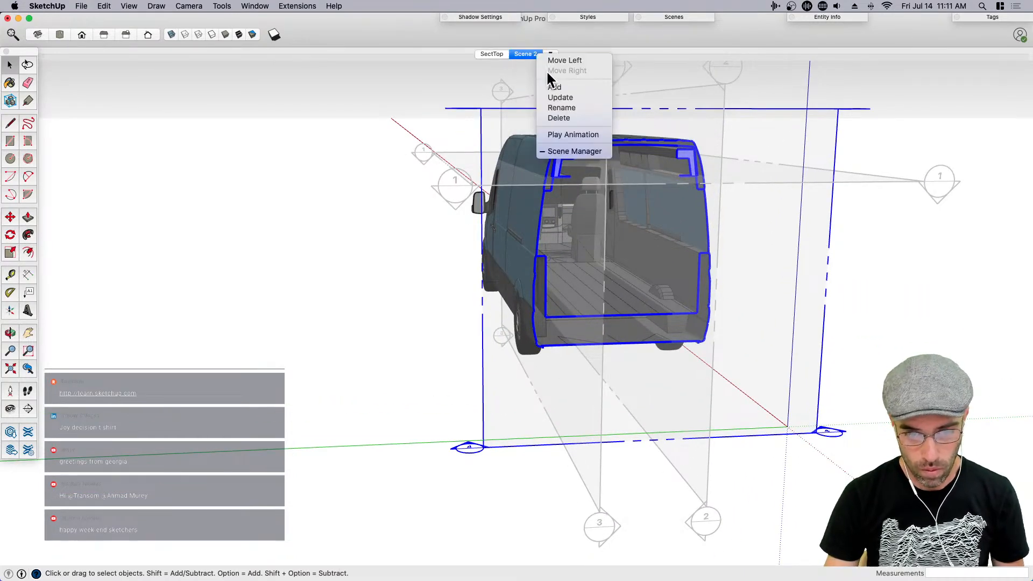
left_click(560, 107)
type("Sect")
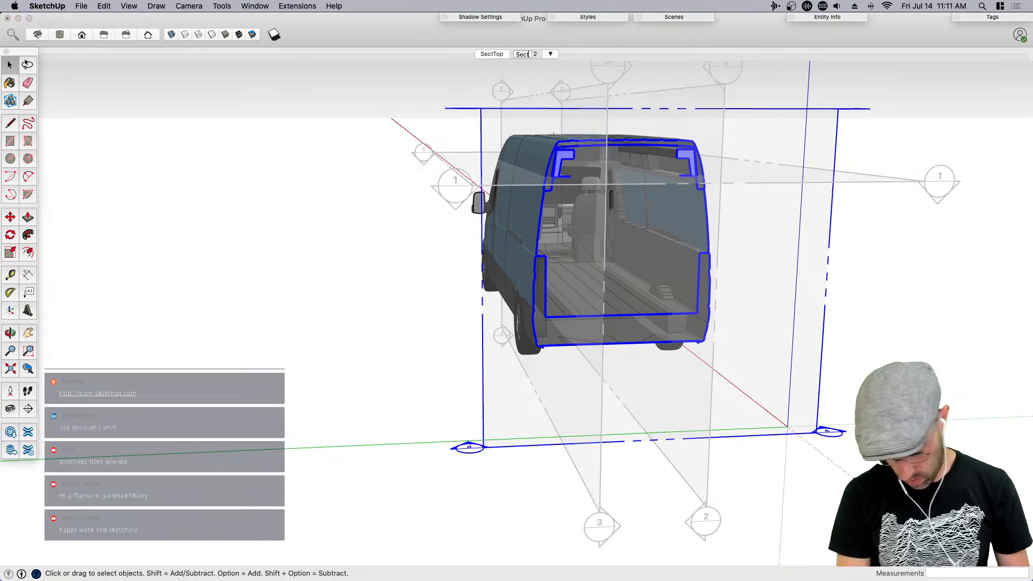
type("-Back")
key("Return")
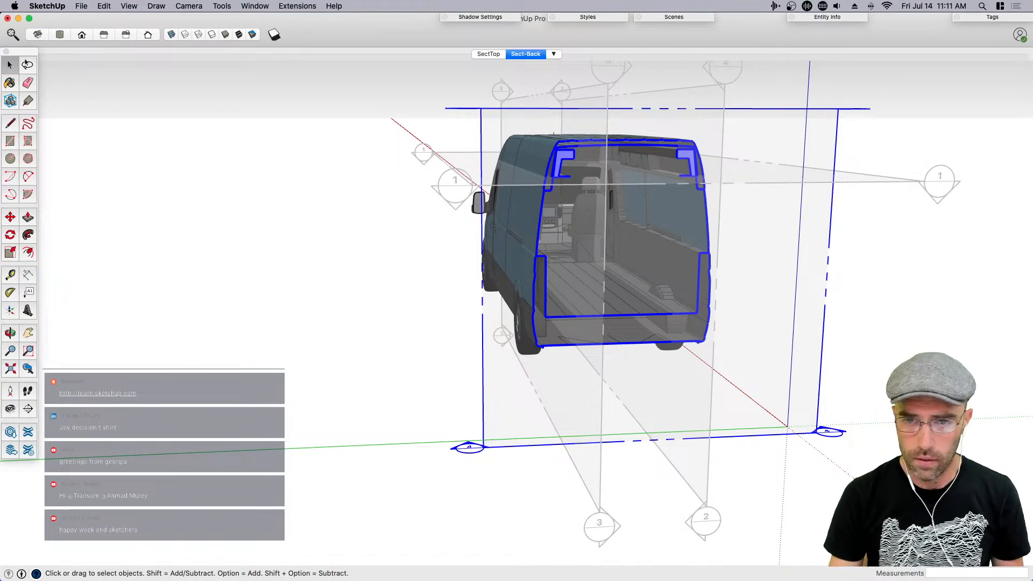
Make section plane 3 the active cut and add a new scene for this side view
left_click(389, 337)
middle_click_drag(391, 344, 561, 222)
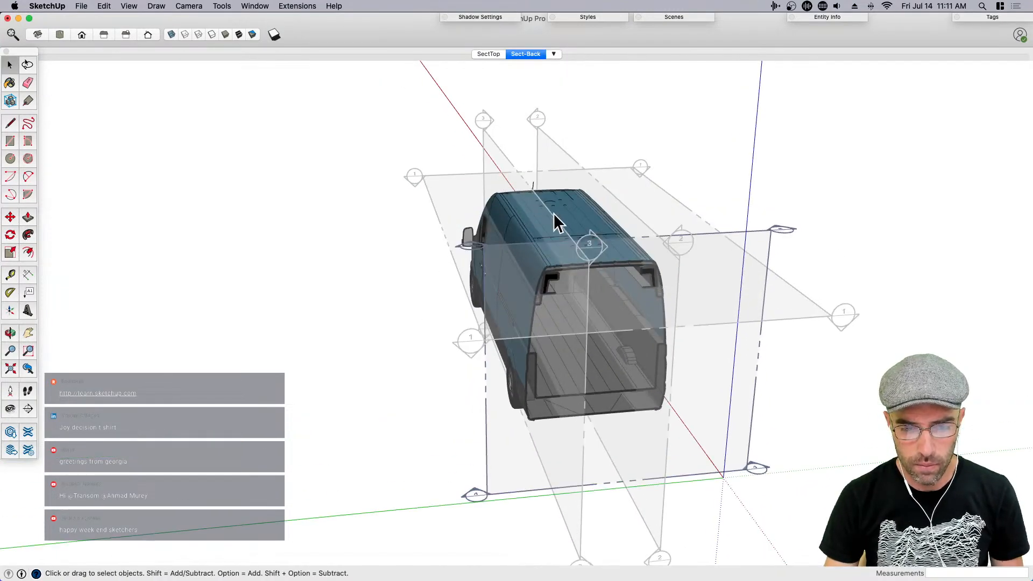
left_click(495, 153)
middle_click_drag(494, 150, 554, 258)
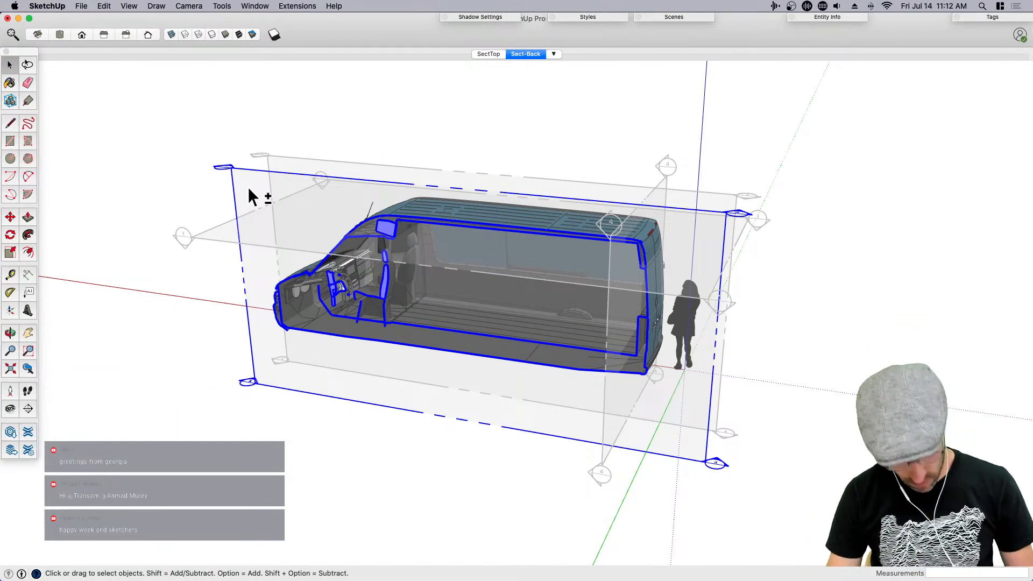
key("shift+c")
key("shift+c")
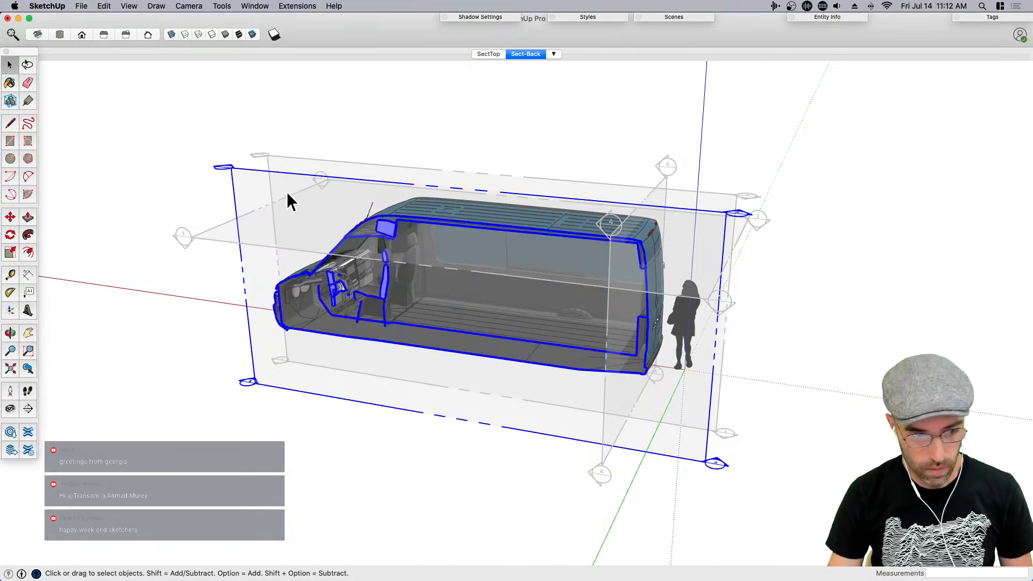
right_click(266, 184)
left_click(325, 243)
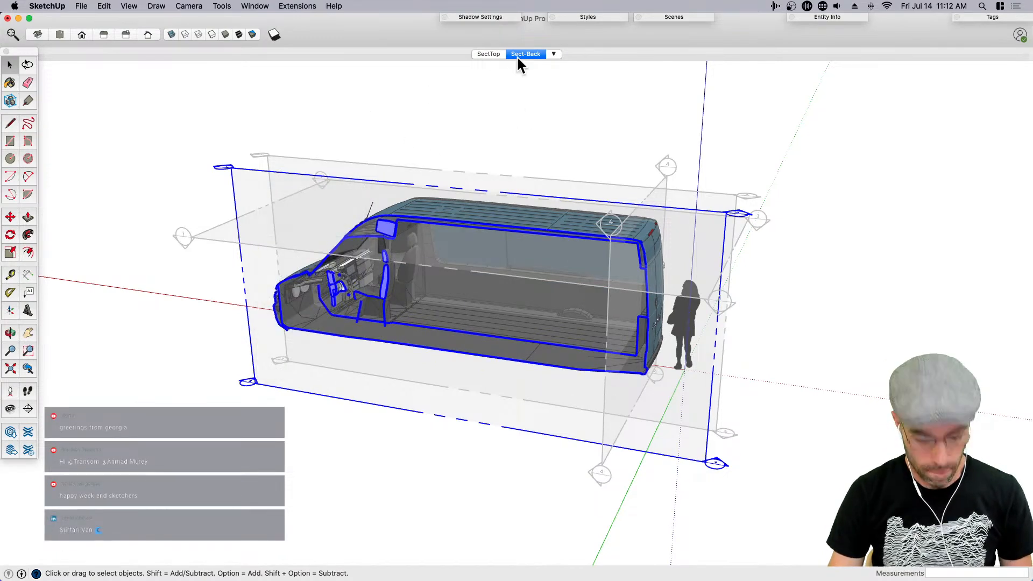
key("shift+s")
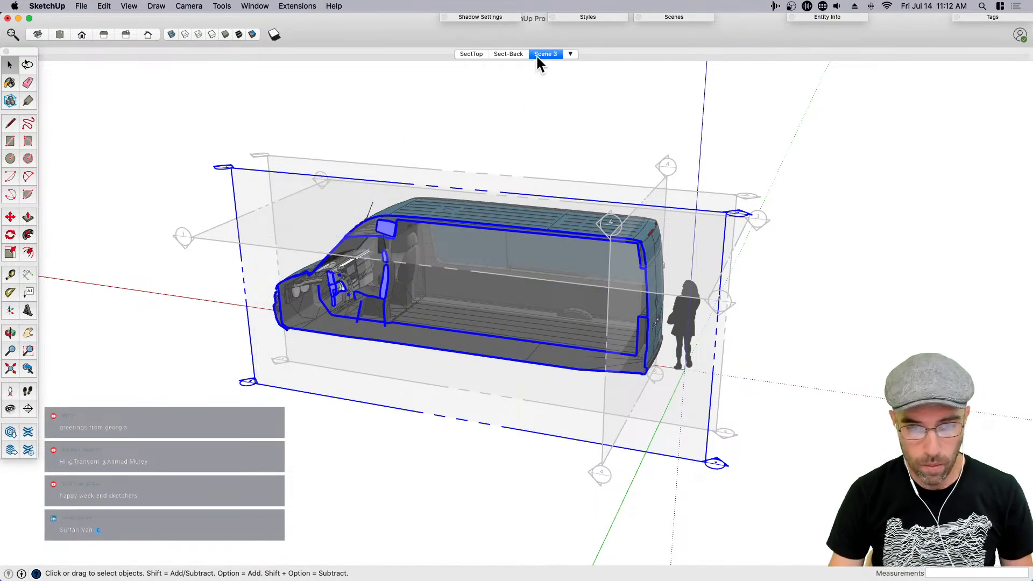
Delete section plane 3 and activate the lengthwise cut of section plane 2 on the opposite side
left_click(382, 121)
left_click(250, 189)
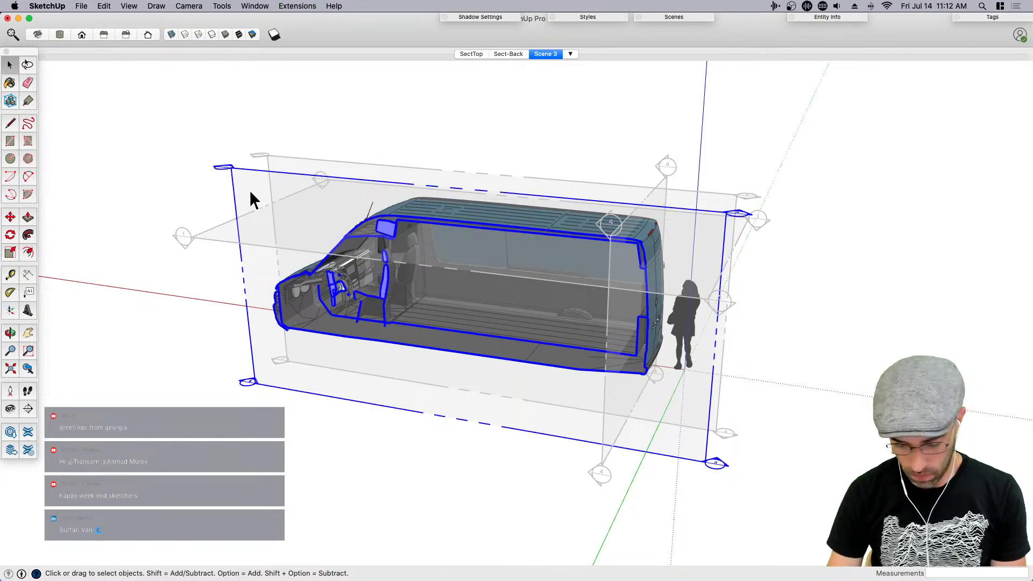
key("Delete")
middle_click_drag(593, 224, 632, 203)
double_click(648, 136)
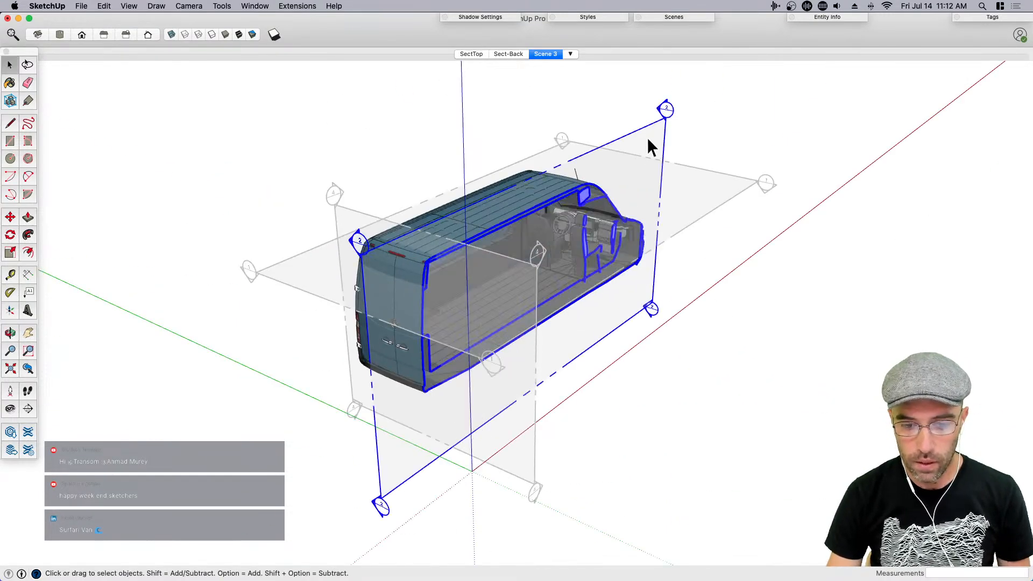
Update Scene 3 with the current side cut and rename it Sect-Side
right_click(547, 56)
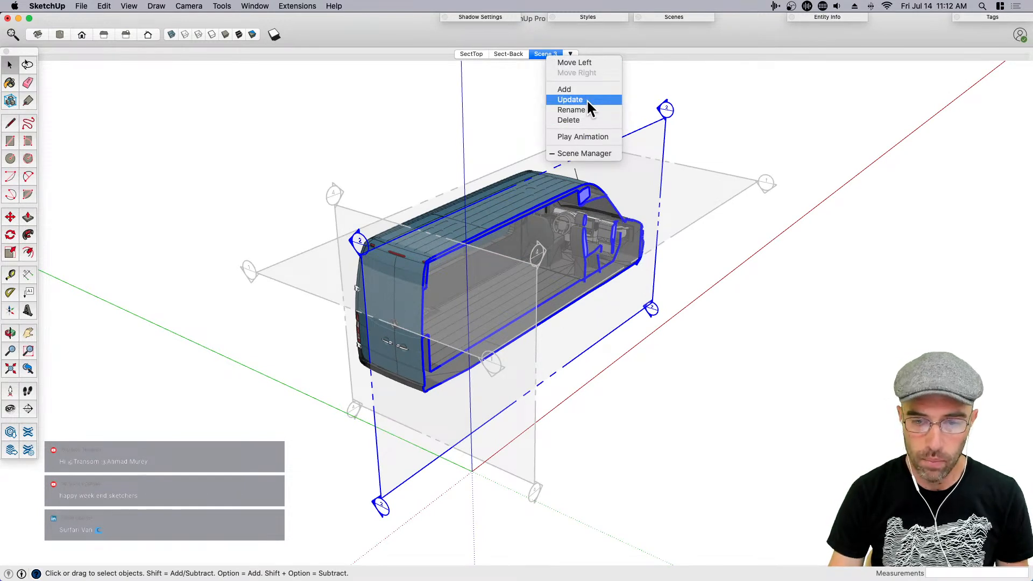
left_click(586, 99)
right_click(543, 55)
left_click(569, 110)
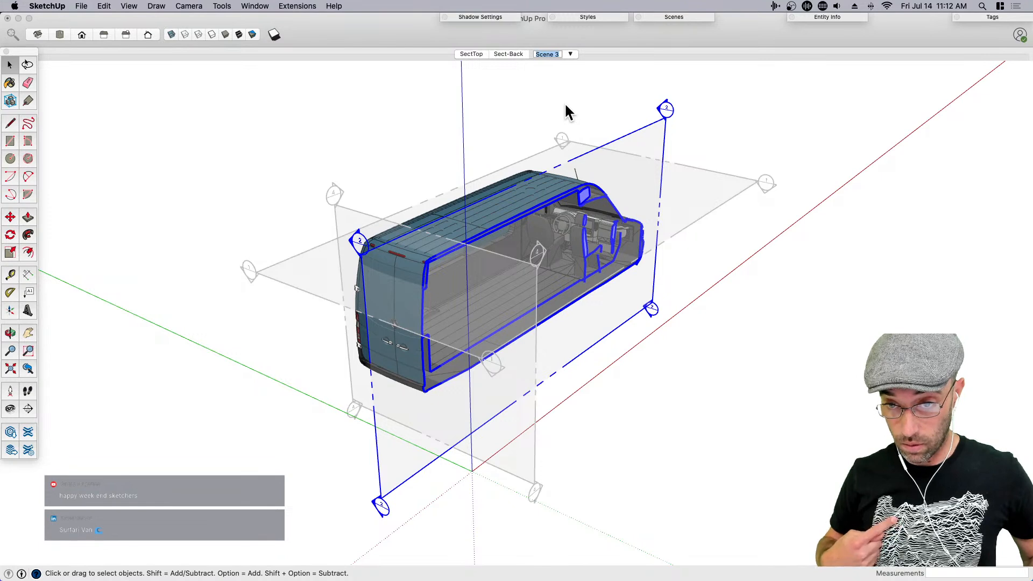
left_click(541, 54)
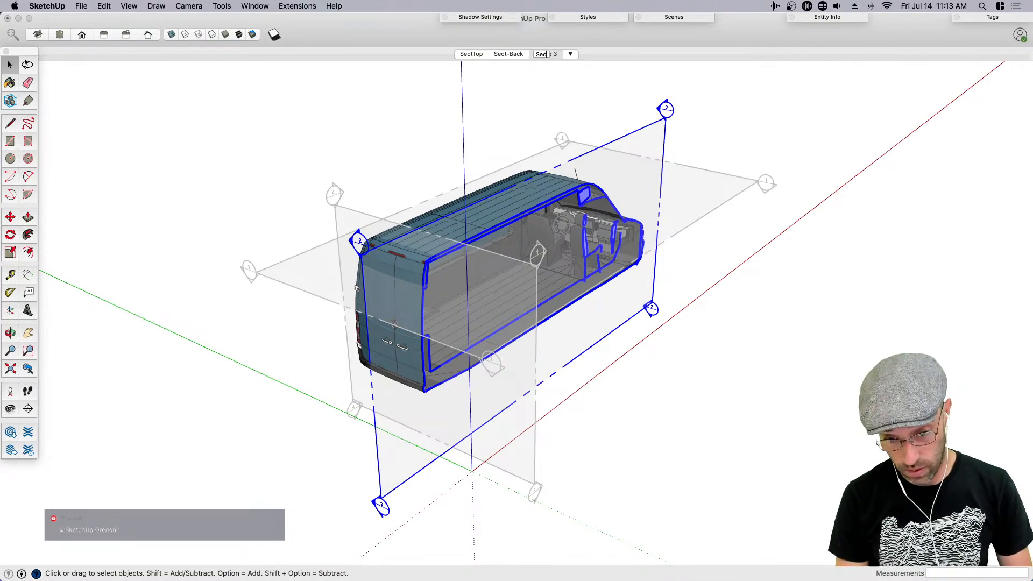
type("Sect-Side")
key("Return")
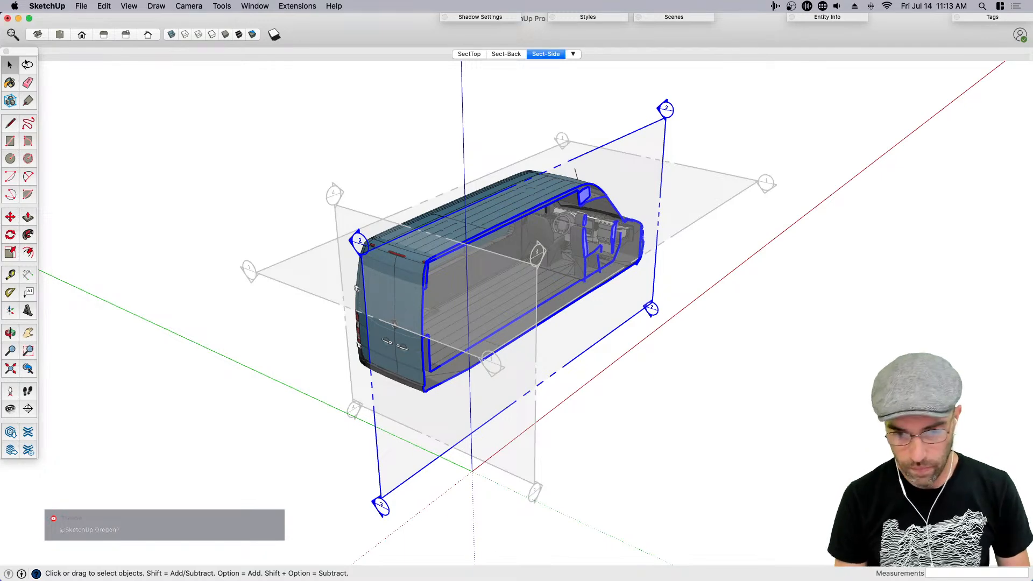
Switch through the SectTop, Sect-Back and Sect-Side scenes to check each section cut
left_click(402, 139)
left_click(466, 54)
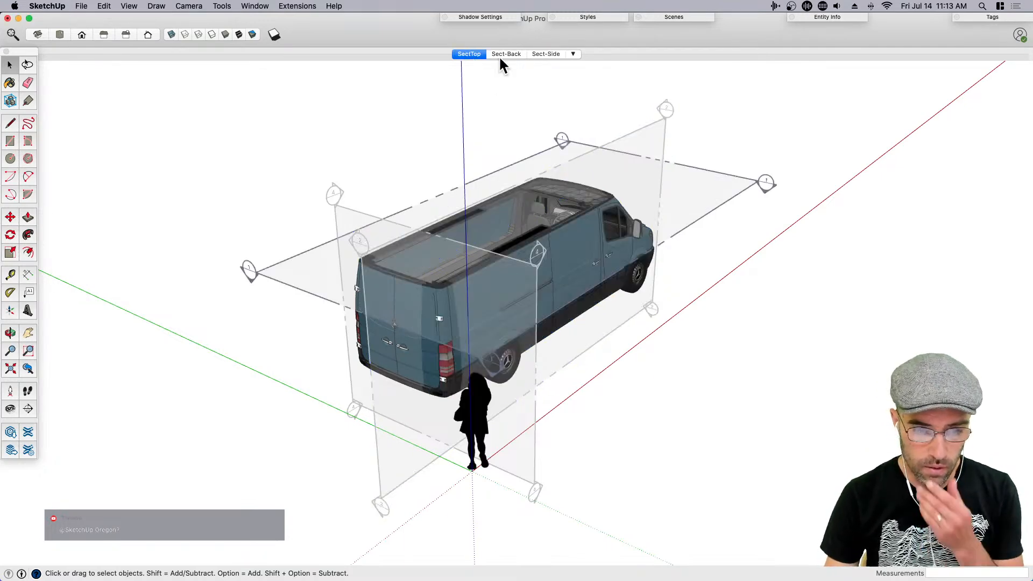
left_click(504, 53)
left_click(541, 54)
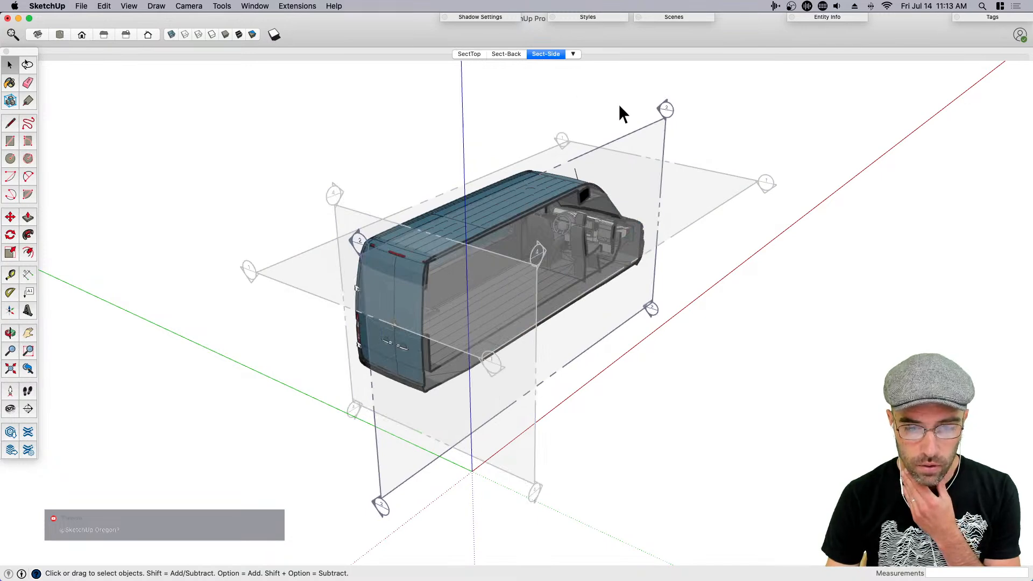
Examine the van's interior through the lengthwise cut of section plane 2
middle_click_drag(417, 377, 354, 297)
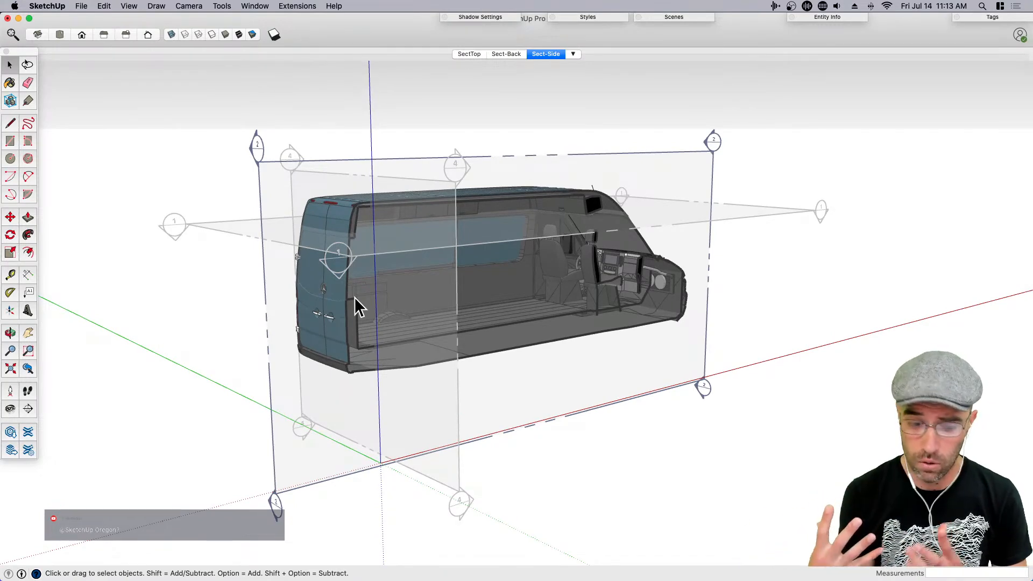
middle_click_drag(351, 297, 588, 189)
left_click(637, 172)
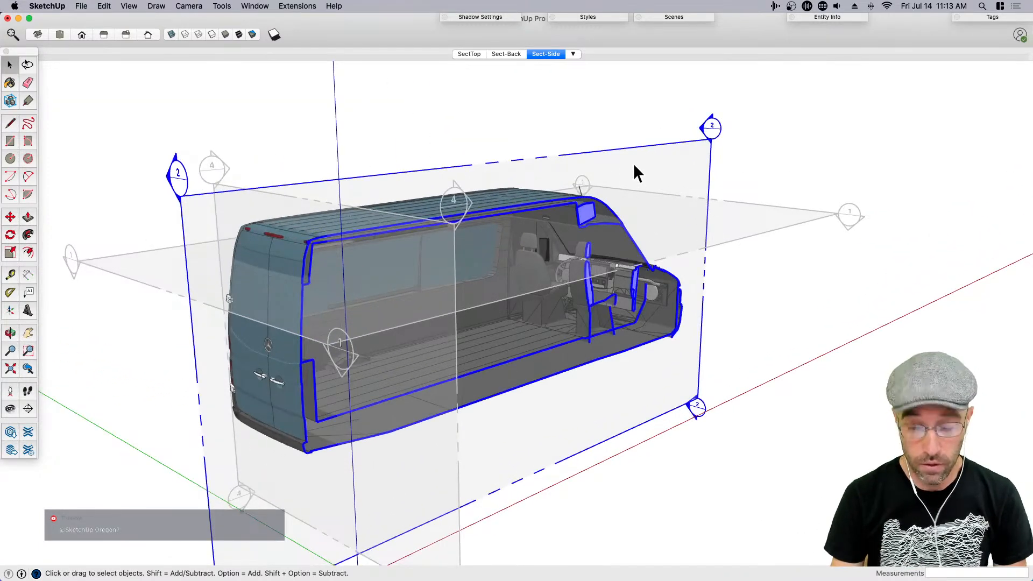
scroll(581, 188, "up", 3)
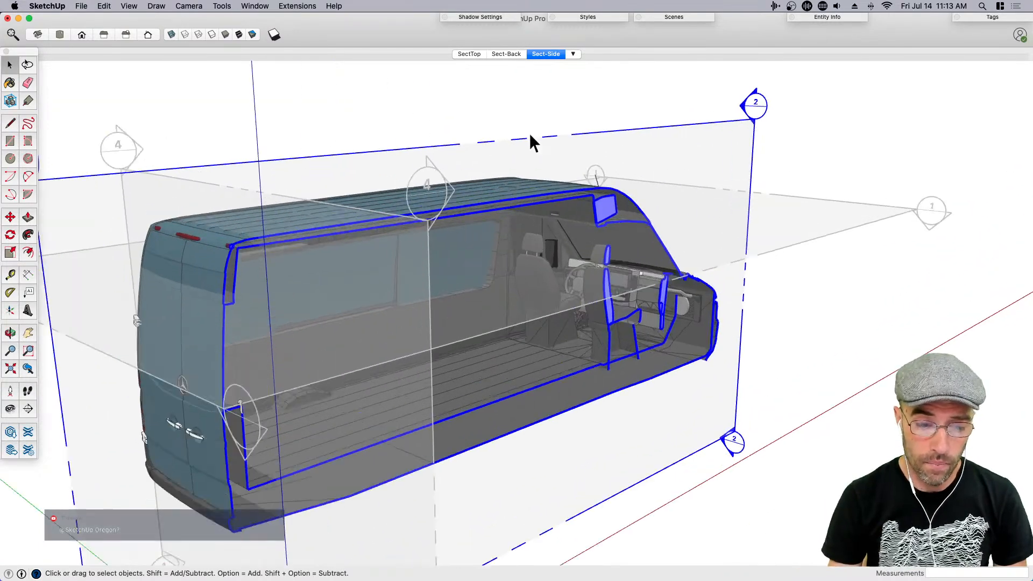
scroll(728, 155, "down", 5)
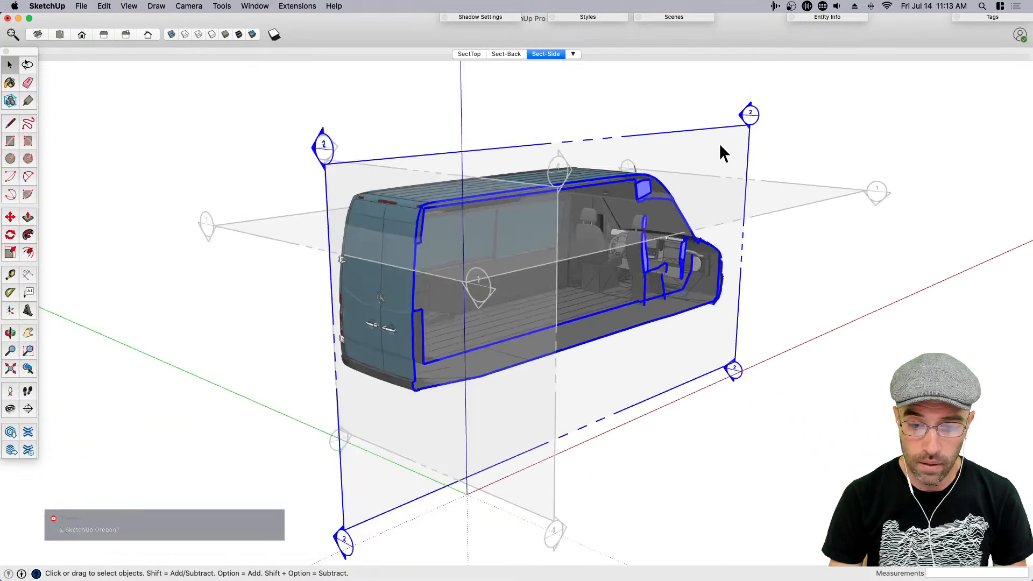
left_click(773, 192)
middle_click_drag(774, 193, 708, 153)
Compare the top, back and side section scenes from several viewing angles, finishing on Sect-Side
left_click(546, 54)
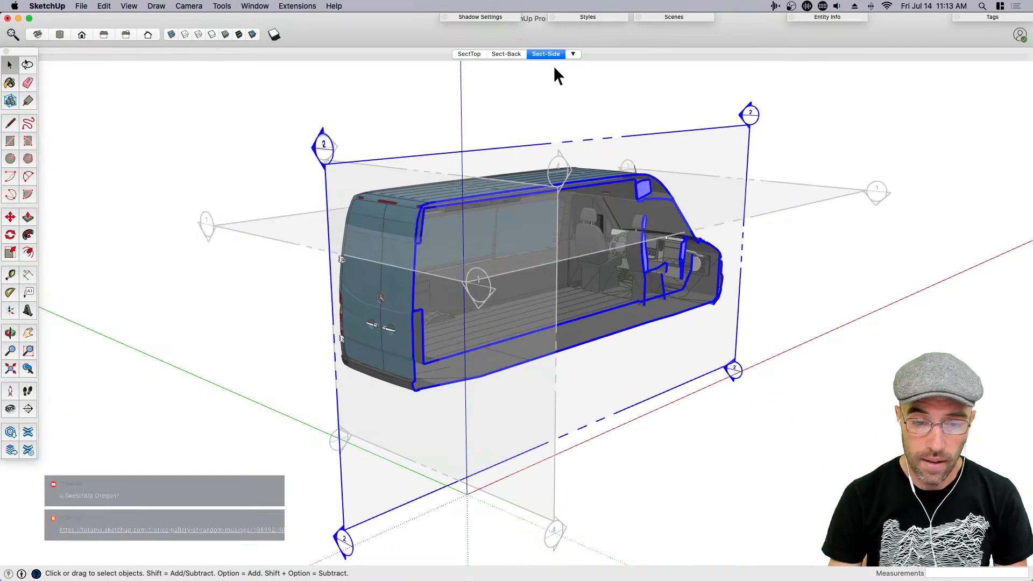
left_click(506, 54)
left_click(469, 54)
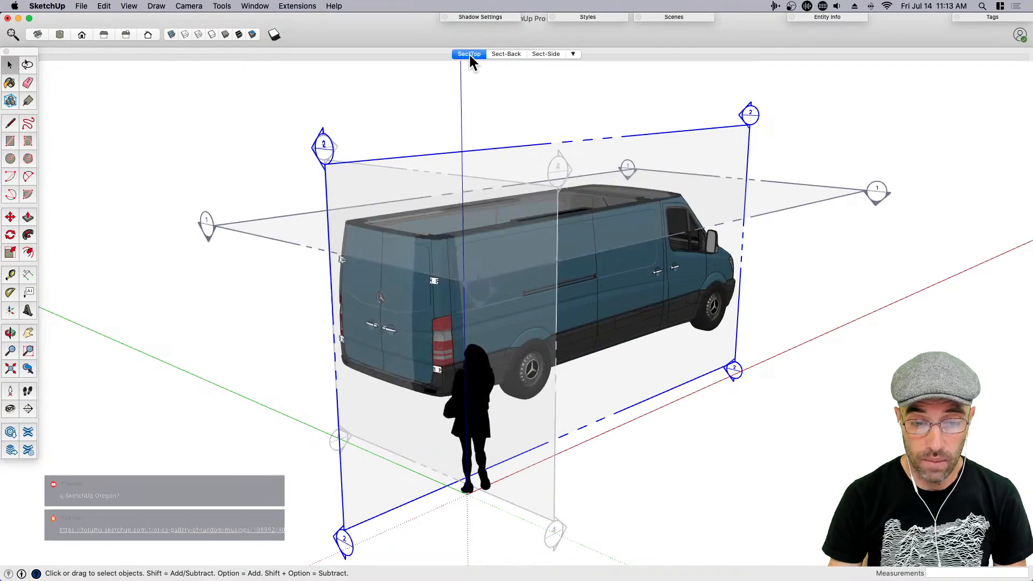
mouse_move(484, 224)
middle_mouse_down()
mouse_move(364, 225)
mouse_move(504, 238)
mouse_move(501, 221)
middle_mouse_up()
left_click(503, 54)
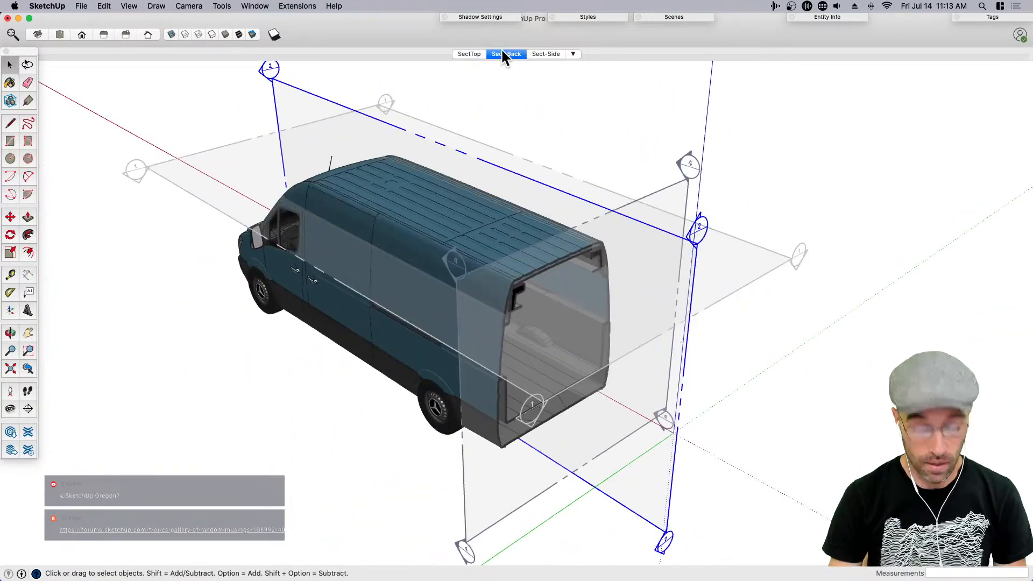
left_click(547, 54)
left_click(468, 54)
middle_click_drag(516, 162, 538, 308)
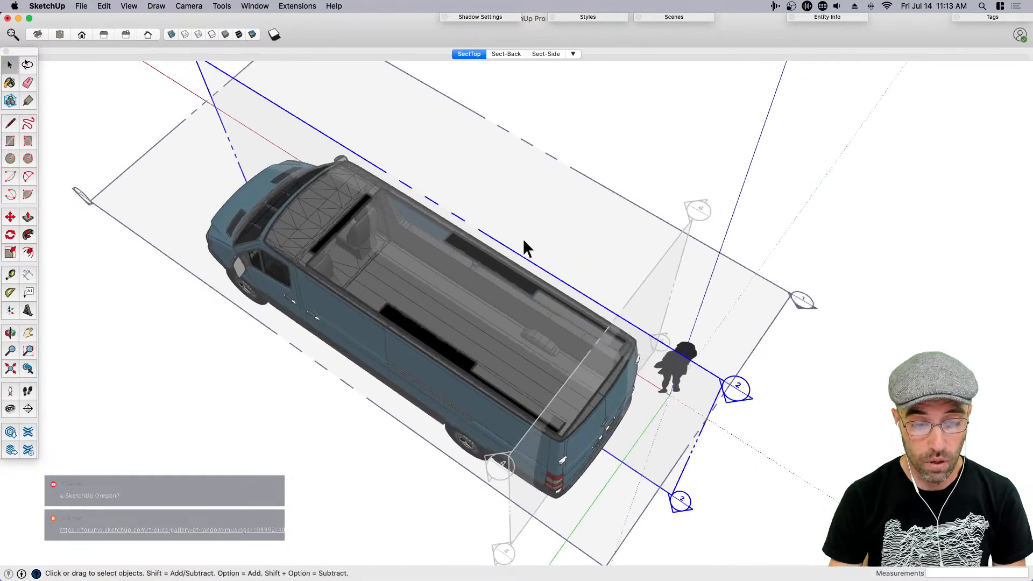
left_click(511, 53)
left_click(540, 55)
mouse_move(568, 240)
middle_mouse_down()
mouse_move(784, 355)
mouse_move(235, 212)
mouse_move(549, 235)
middle_mouse_up()
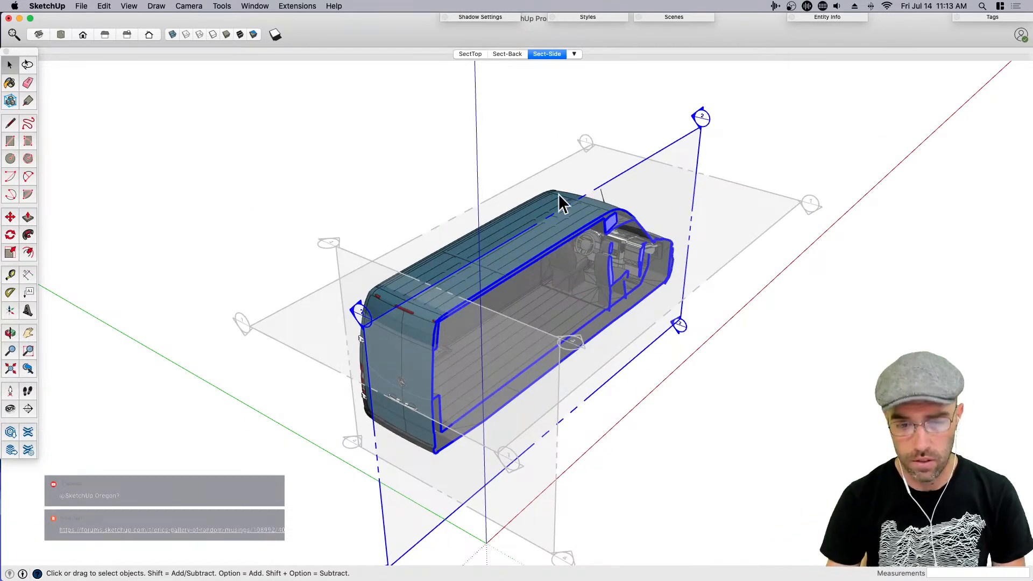
left_click(507, 53)
left_click(469, 53)
left_click(503, 54)
left_click(545, 54)
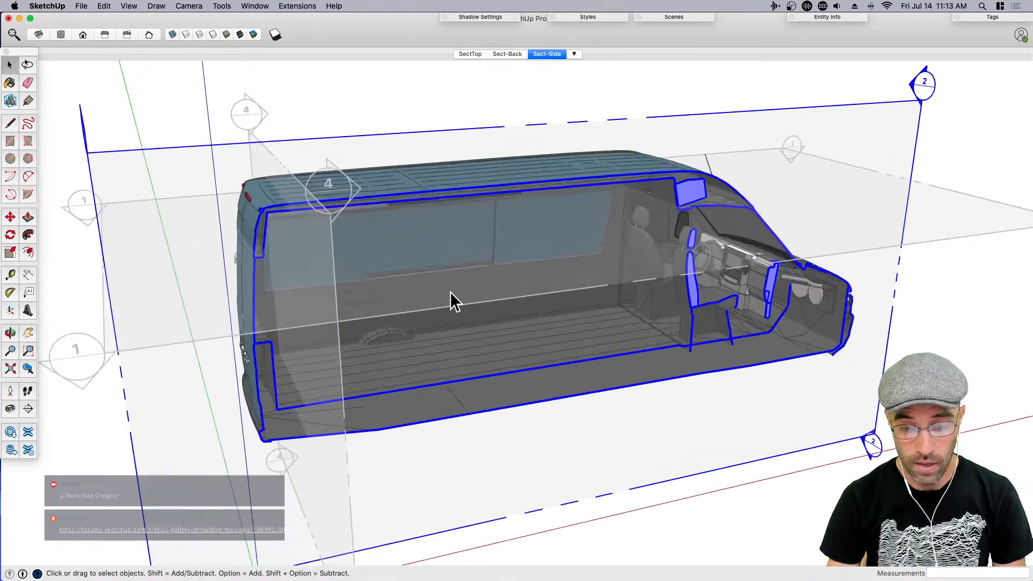
key("space")
scroll(504, 309, "up", 2)
scroll(502, 311, "down", 3)
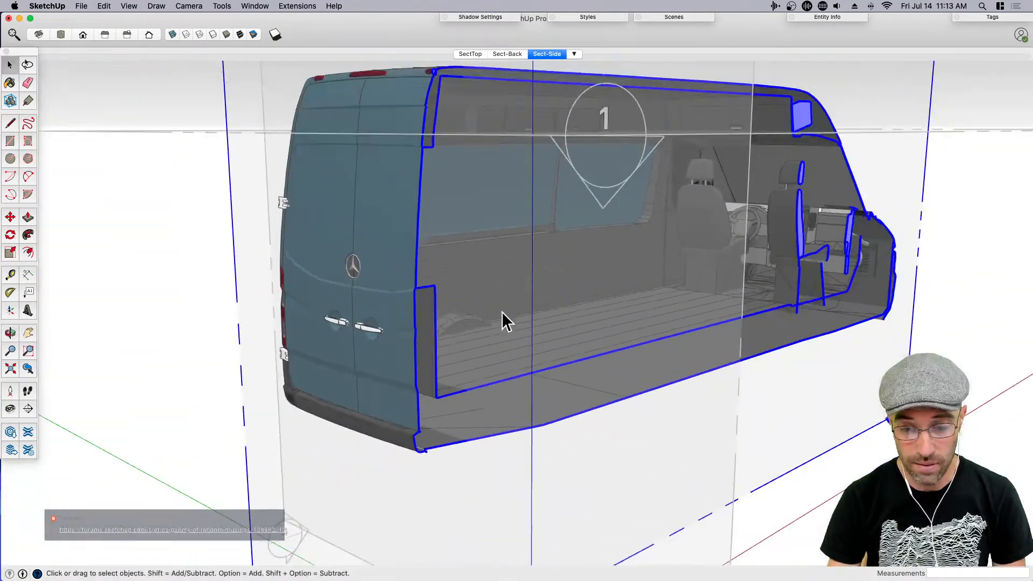
Activate the Sect-Back scene and examine the van's rear cut from behind and from the side
left_click(504, 53)
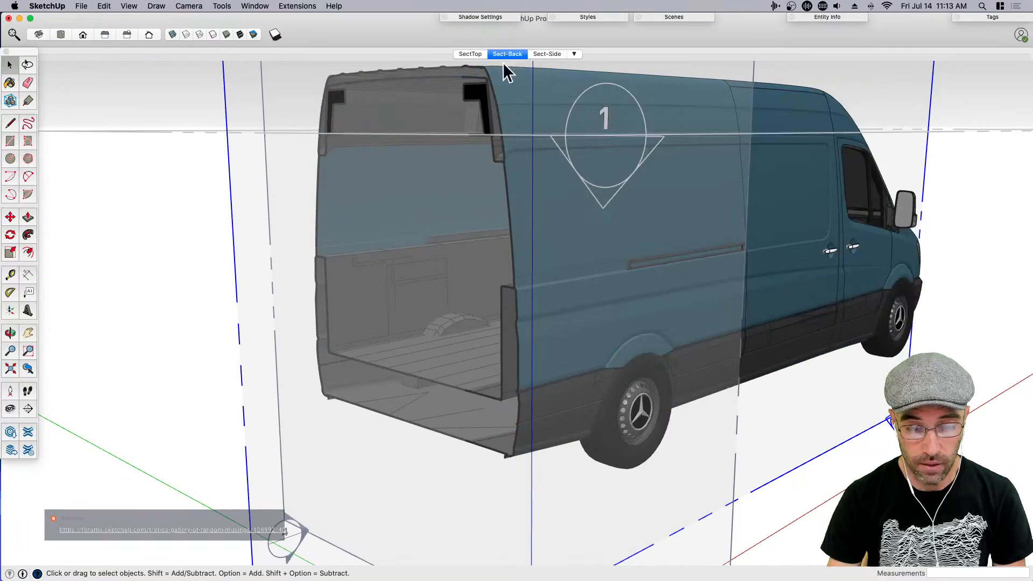
key("o")
key("space")
scroll(839, 347, "up", 3)
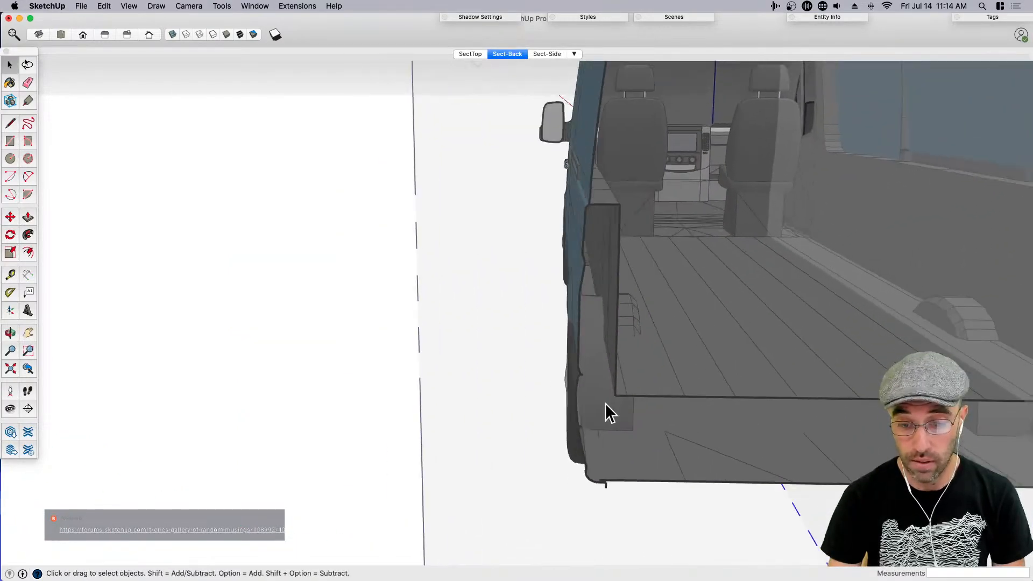
scroll(683, 390, "down", 5)
middle_click_drag(520, 407, 472, 382)
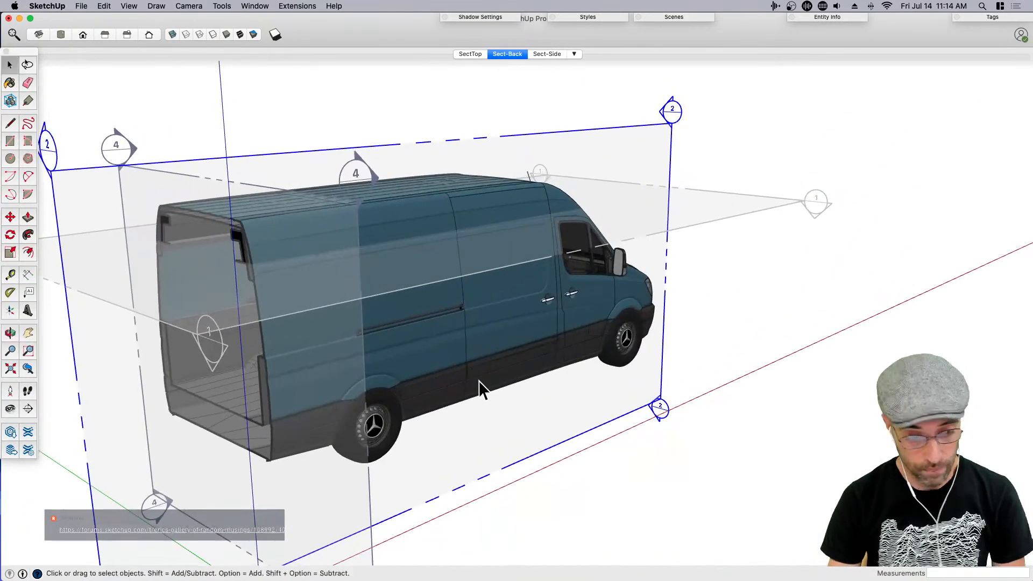
scroll(721, 425, "down", 2)
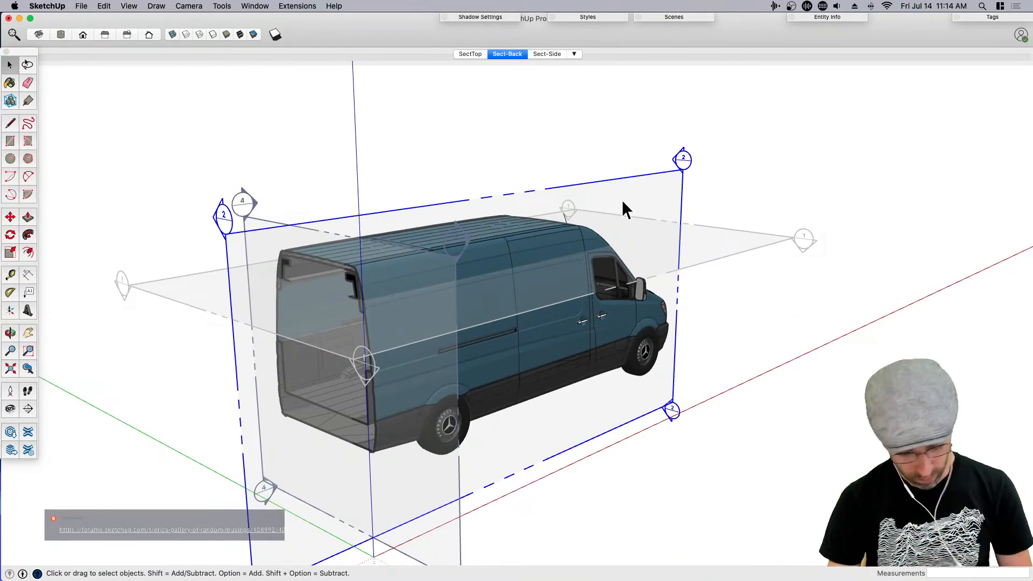
Hide the section planes and save the current display as a new style named Sect
key("shift+alt+s")
left_click(586, 17)
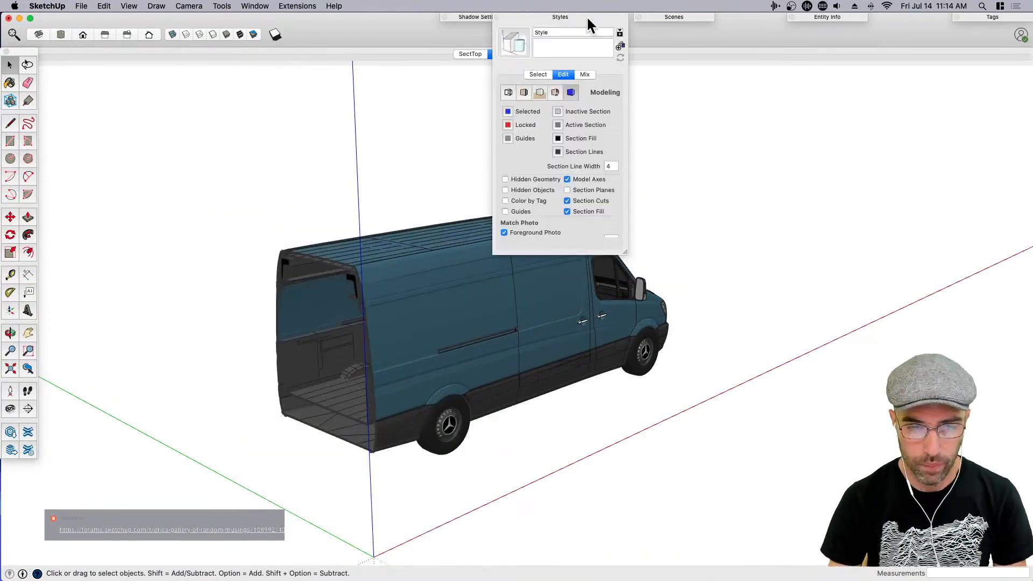
left_click(532, 74)
left_click(619, 46)
double_click(557, 32)
type("S")
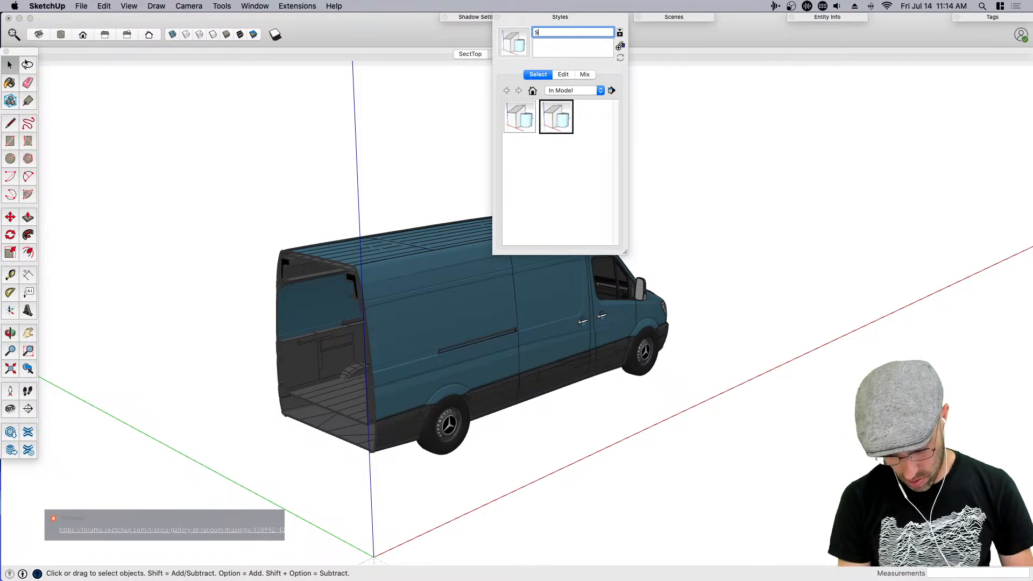
type("ect")
key("Return")
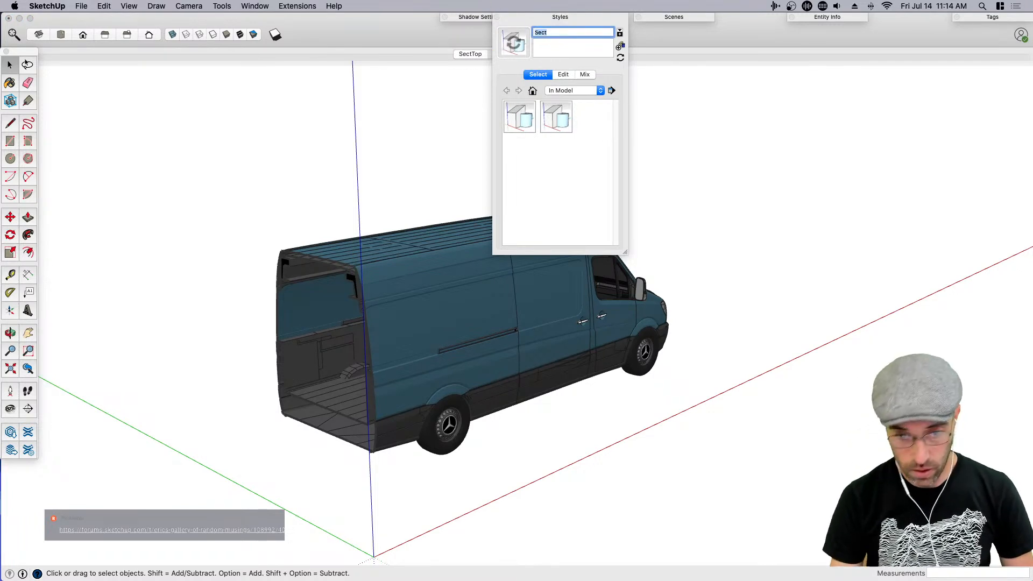
left_click(519, 47)
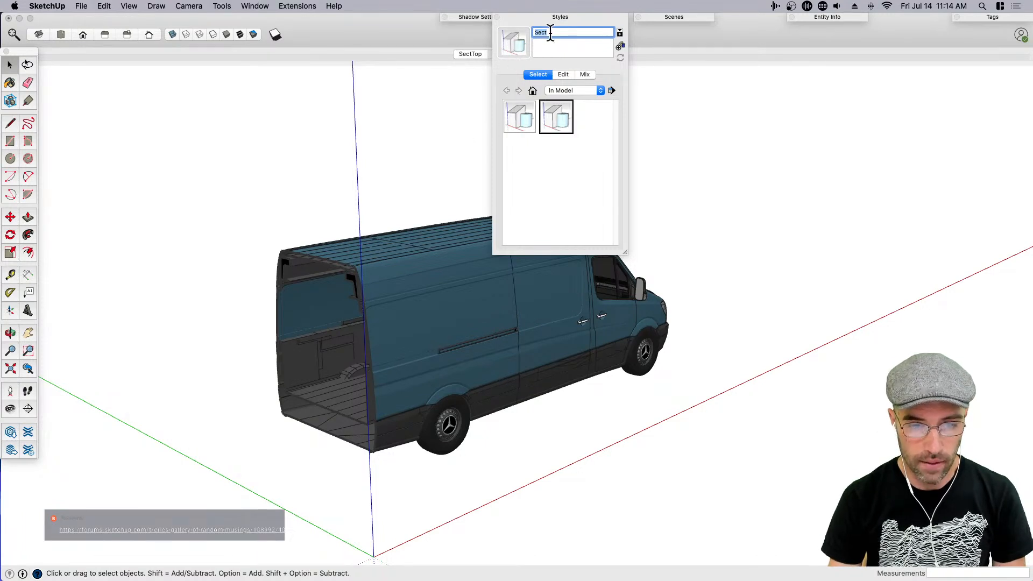
left_click(552, 17)
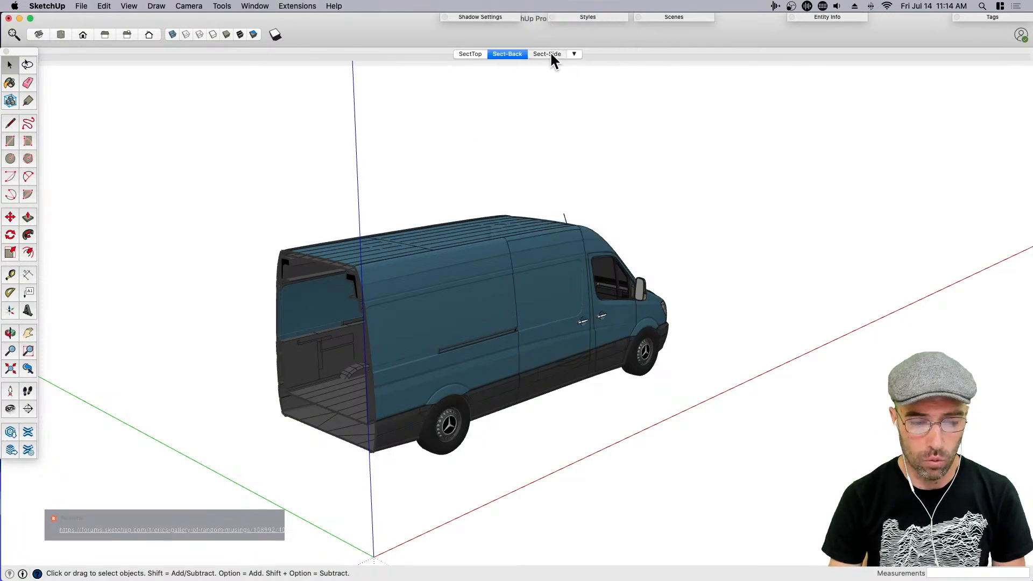
Turn off Section Planes in the style used by the Sect-Side scene and update that style
left_click(548, 54)
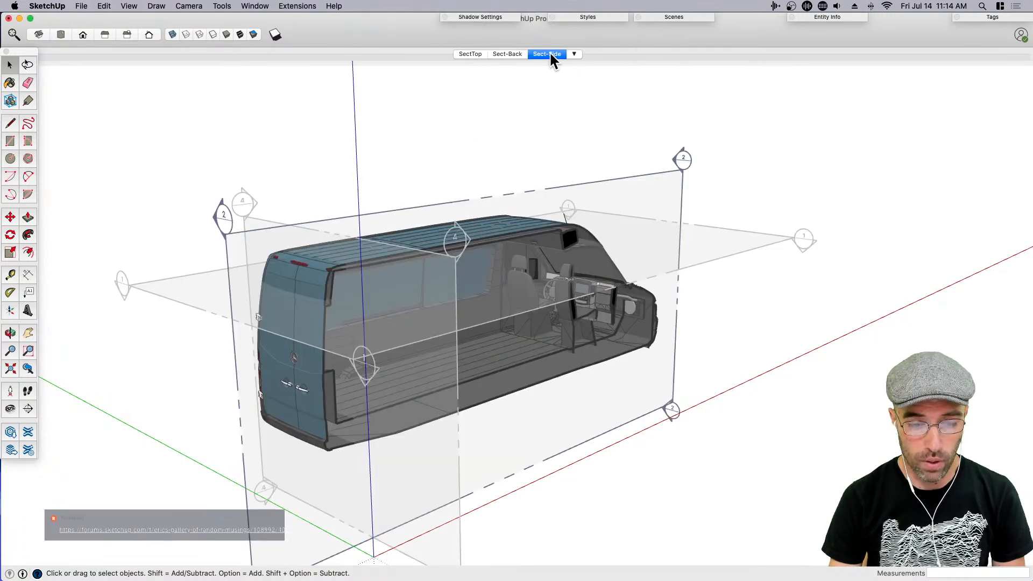
left_click(589, 16)
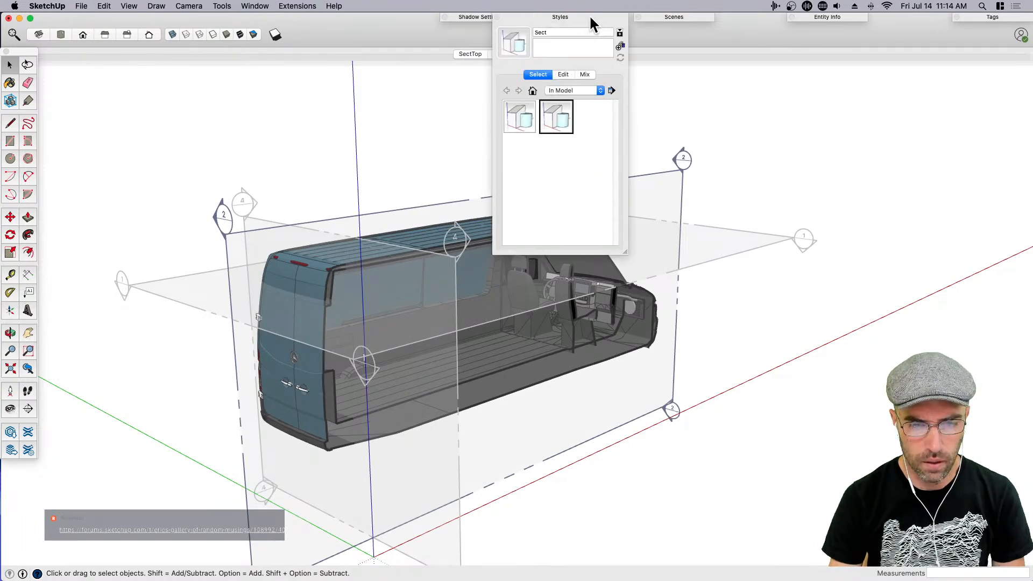
left_click(563, 73)
left_click(568, 190)
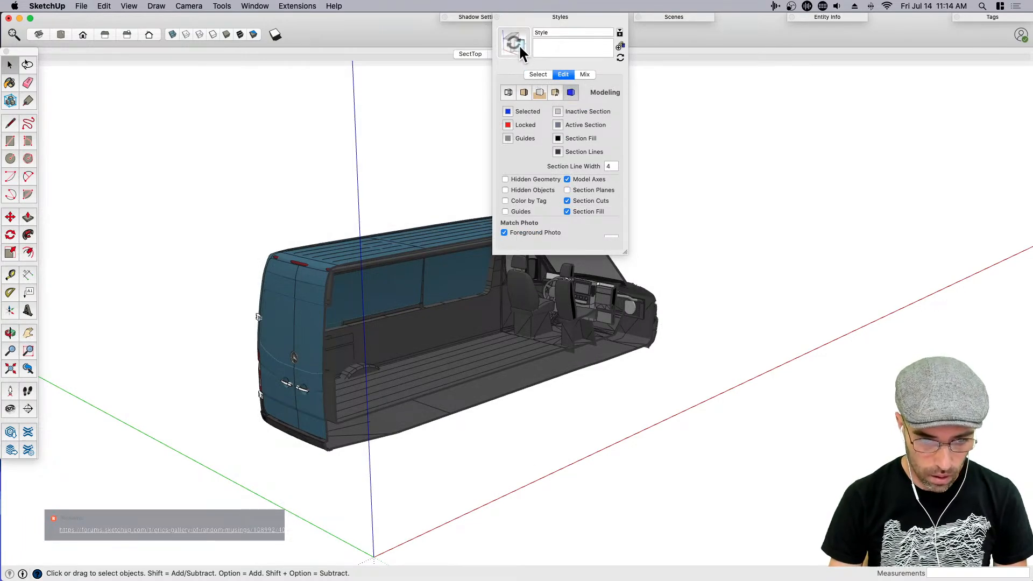
left_click(539, 74)
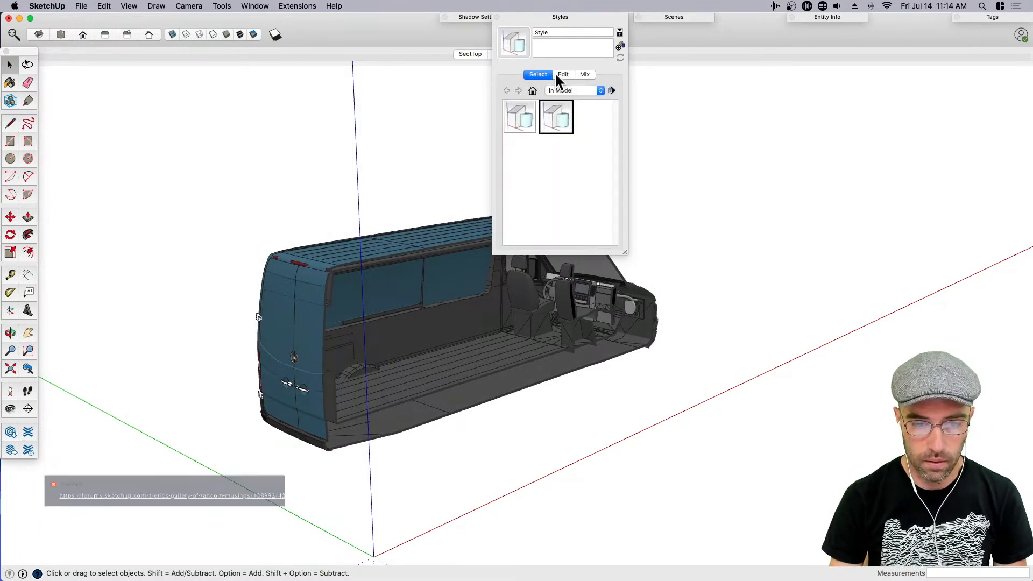
left_click(551, 21)
Switch through the Sect-Back, SectTop and Sect-Side scenes to check the section plane visibility
left_click(511, 53)
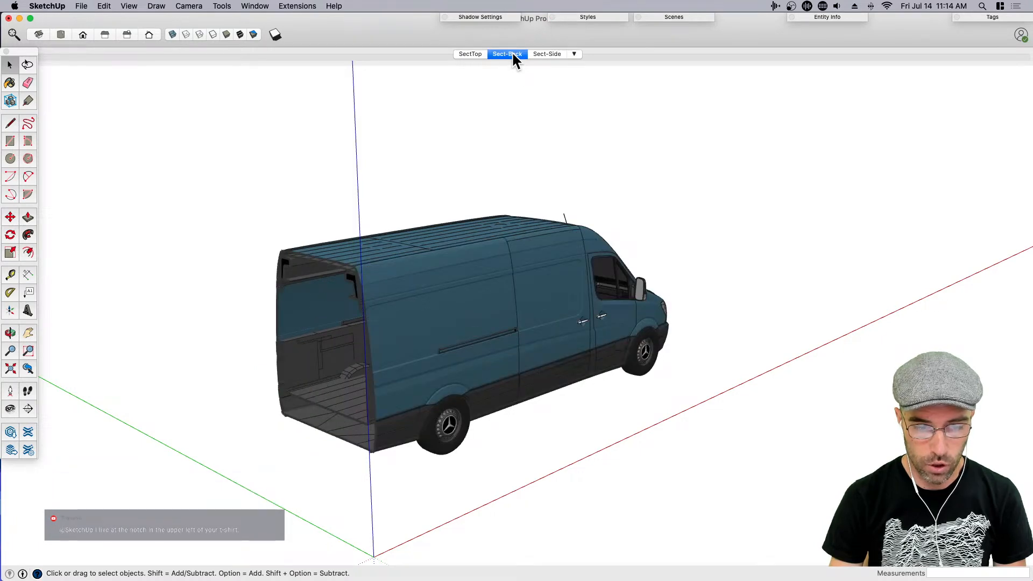
left_click(471, 53)
left_click(513, 55)
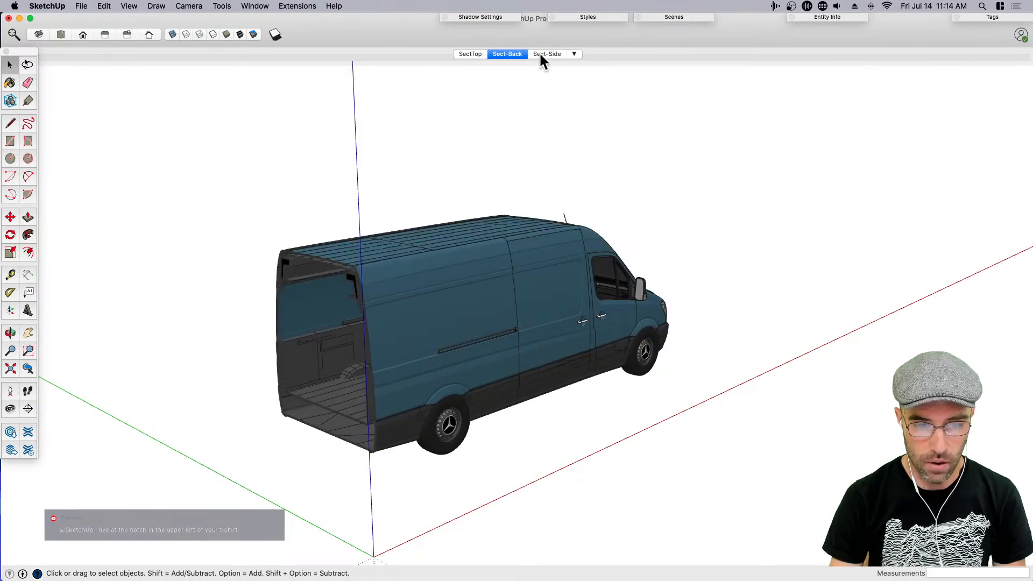
left_click(544, 54)
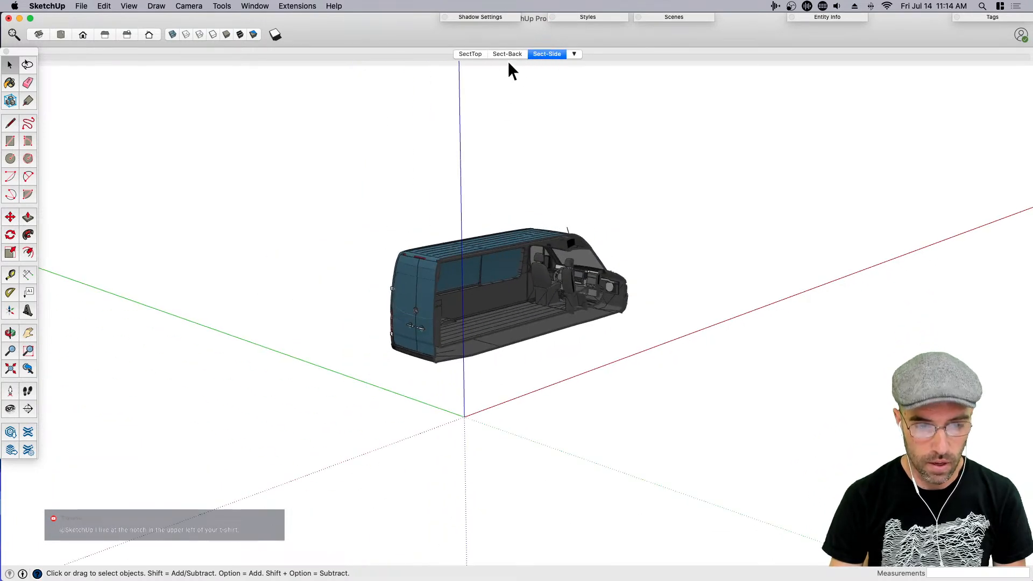
left_click(469, 54)
key("m")
left_click(479, 519)
key("Escape")
key("space")
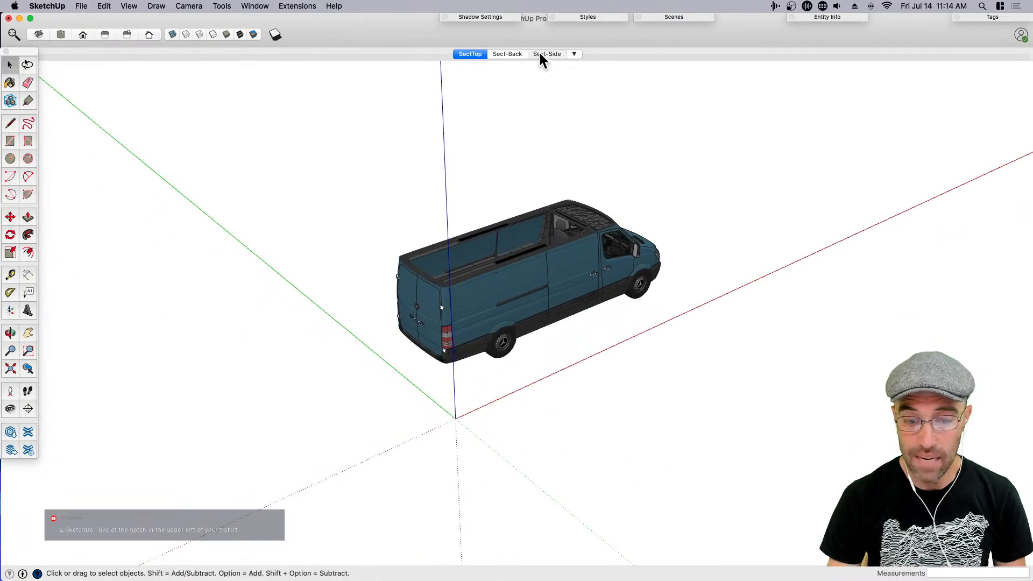
Activate the Sect-Side scene and move the human scale figure onto the cargo floor inside the van
left_click(545, 54)
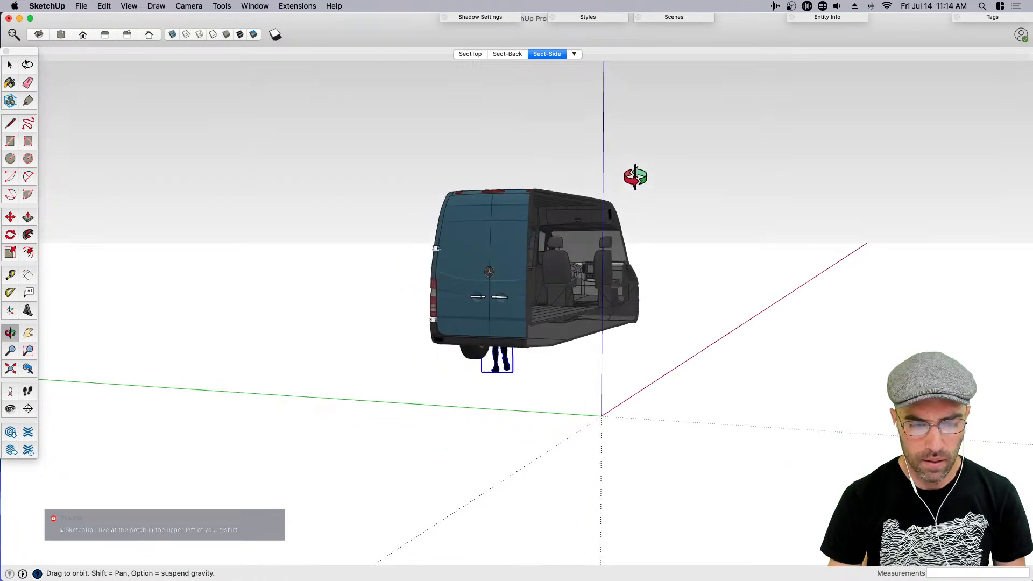
key("m")
left_click(505, 379)
middle_click_drag(629, 371, 500, 369)
scroll(421, 337, "up", 5)
left_click(425, 343)
key("space")
scroll(264, 93, "down", 3)
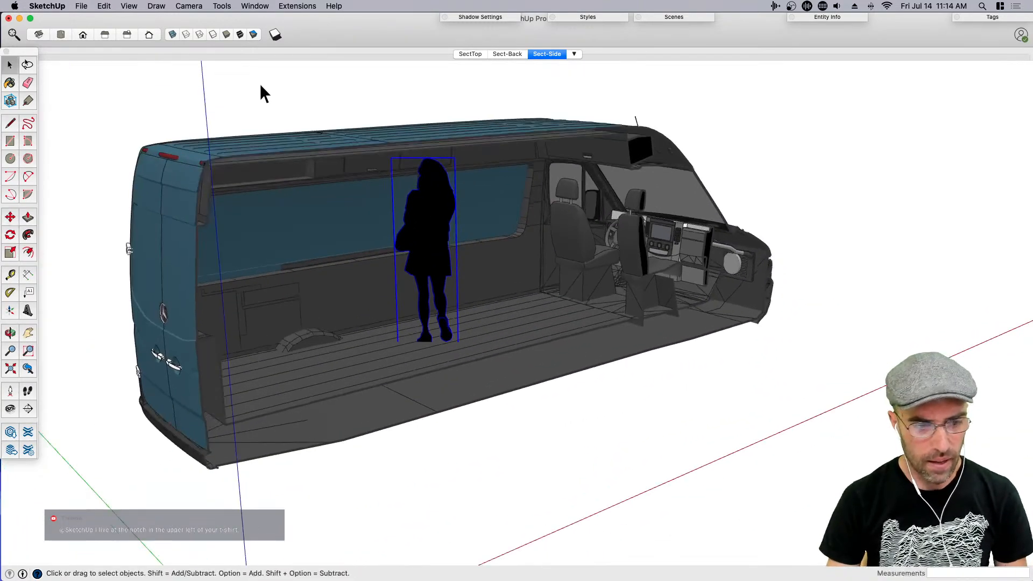
Change the face style to Hidden Line and frame the cut van with the scale figure inside
left_click(215, 36)
middle_click_drag(457, 248, 408, 242)
scroll(347, 222, "up", 4)
middle_click_drag(346, 223, 429, 221)
scroll(446, 237, "down", 4)
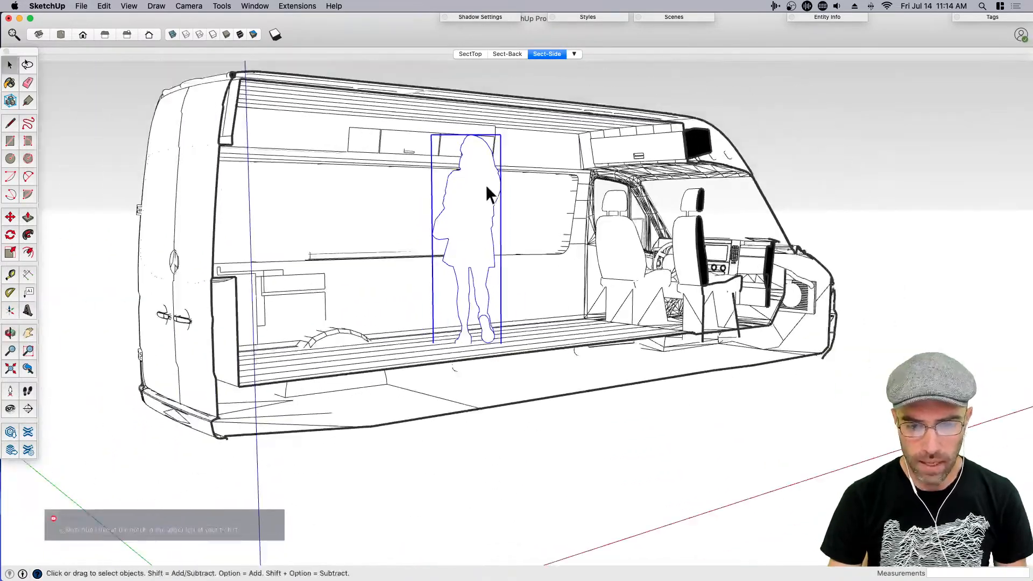
Enable the ground in the style's background settings, colour it gray and save the result as a new style
left_click(585, 22)
left_click(563, 75)
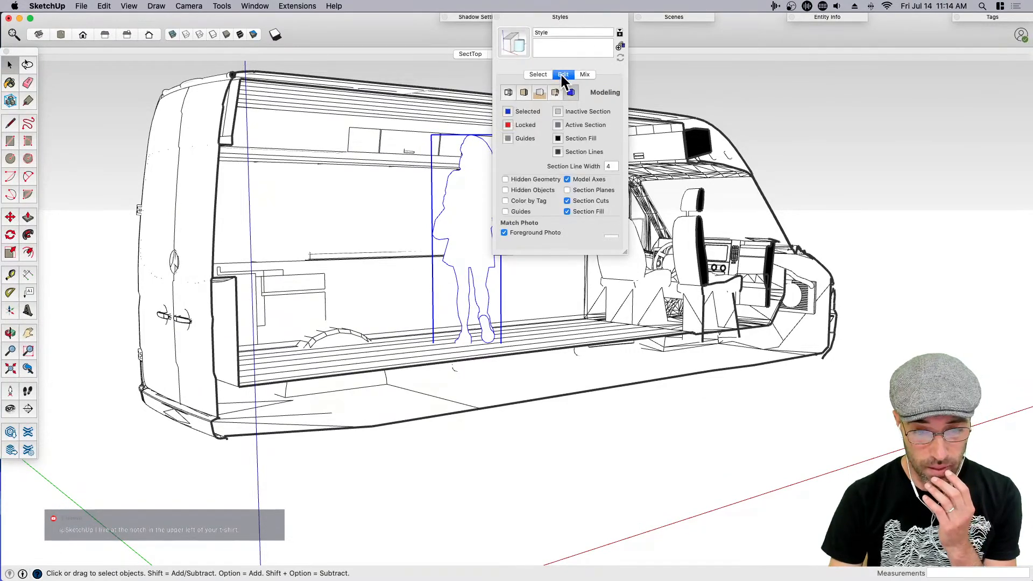
left_click(539, 92)
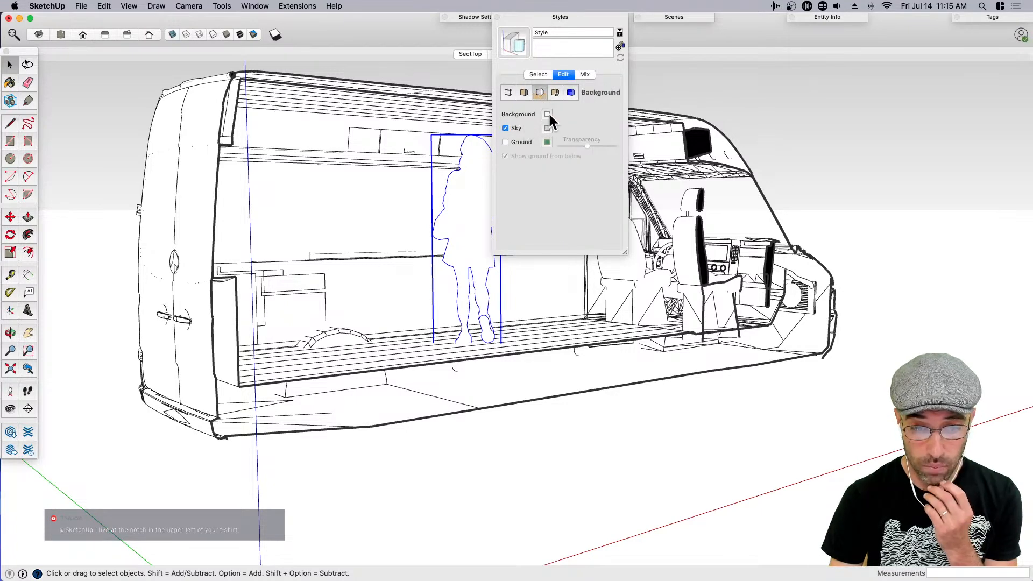
left_click(505, 142)
left_click(547, 142)
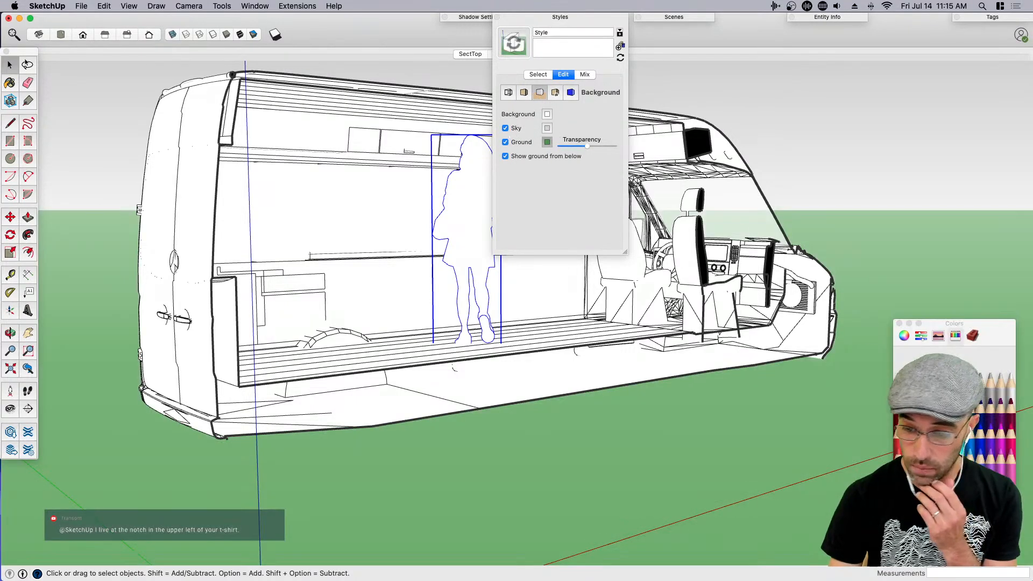
left_click(979, 396)
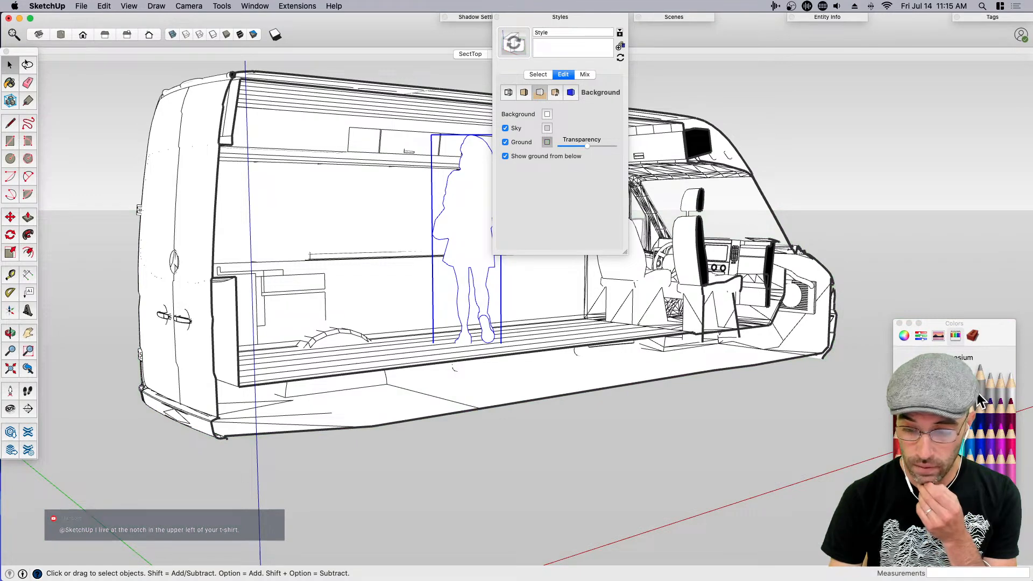
left_click(980, 399)
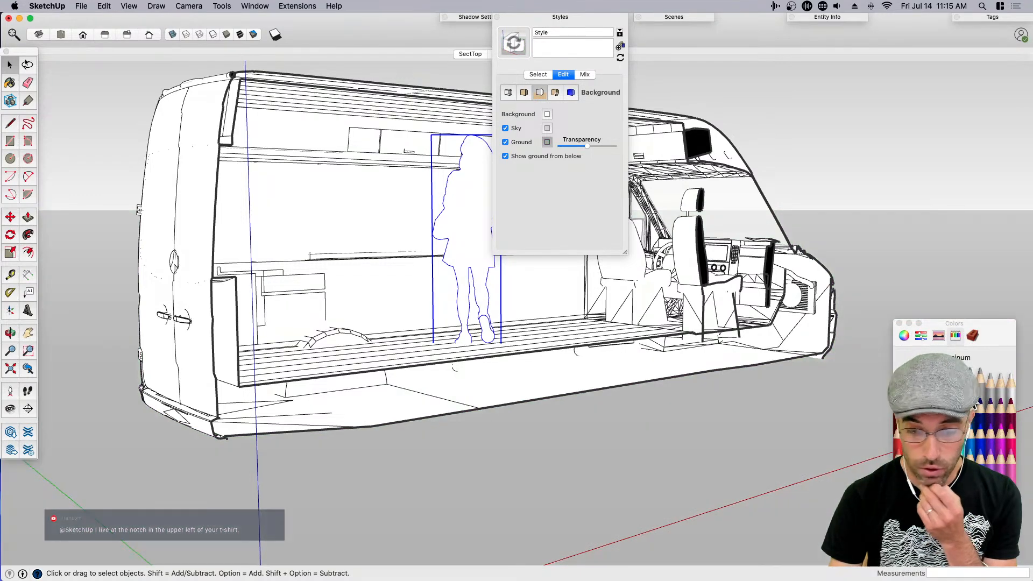
left_click(620, 45)
left_click(587, 15)
Add a new scene from the current black-and-white view and rename it BW
right_click(557, 55)
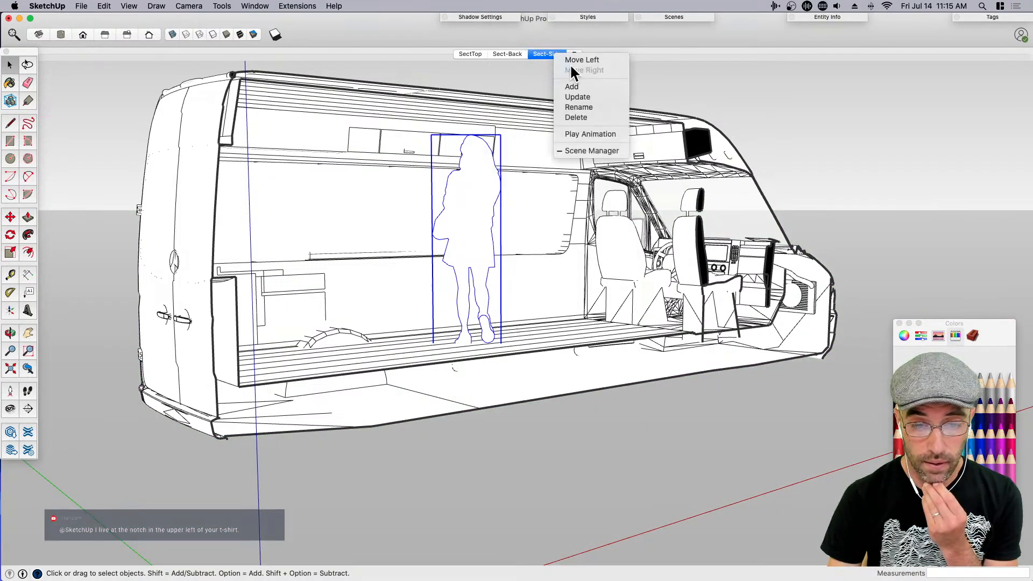
left_click(578, 86)
right_click(565, 54)
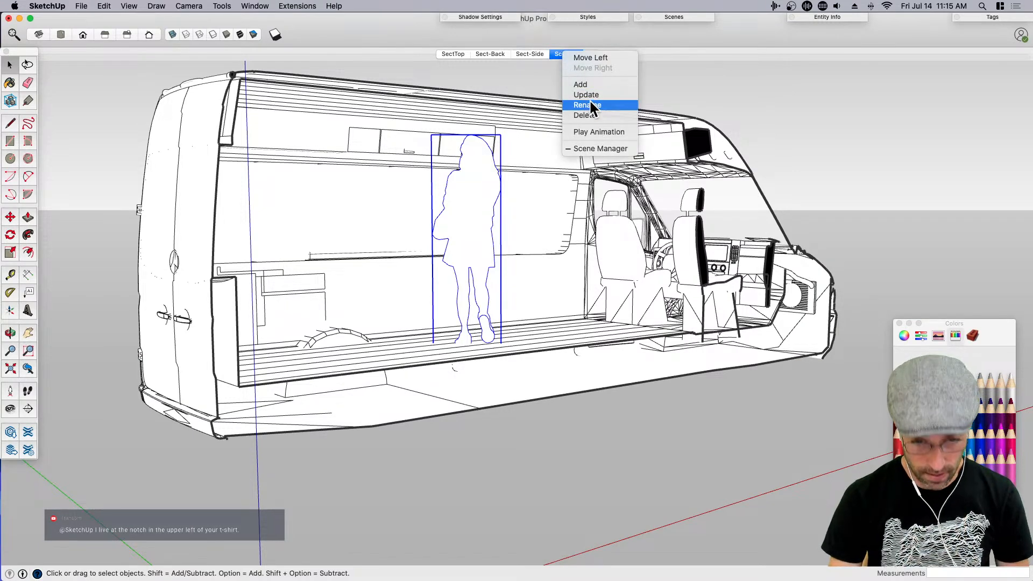
left_click(587, 105)
type("BW")
key("Return")
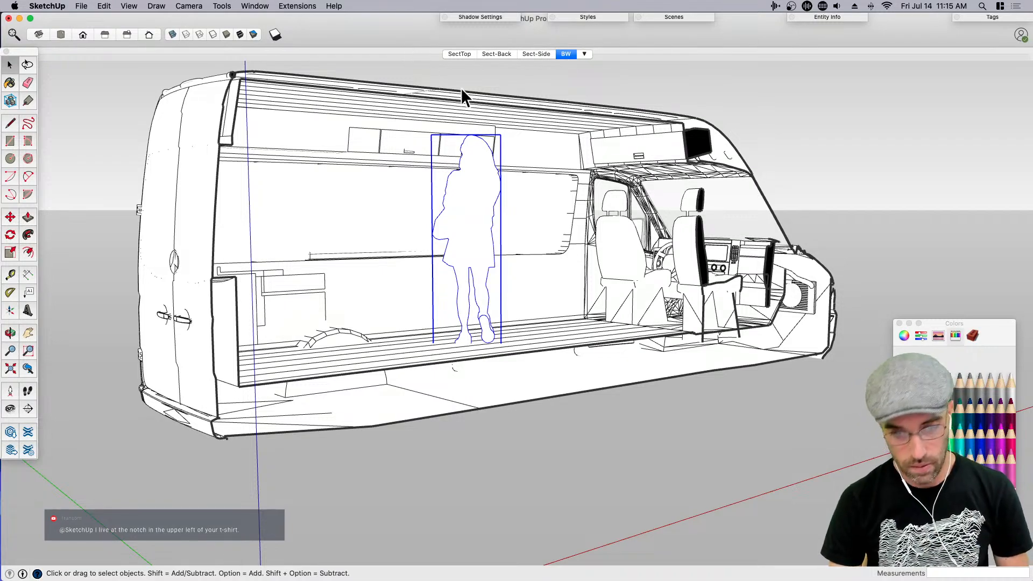
Open the van for editing and select its interior floor and wall geometry
left_click(583, 79)
middle_click_drag(560, 178, 613, 225, "shift")
left_click(550, 291)
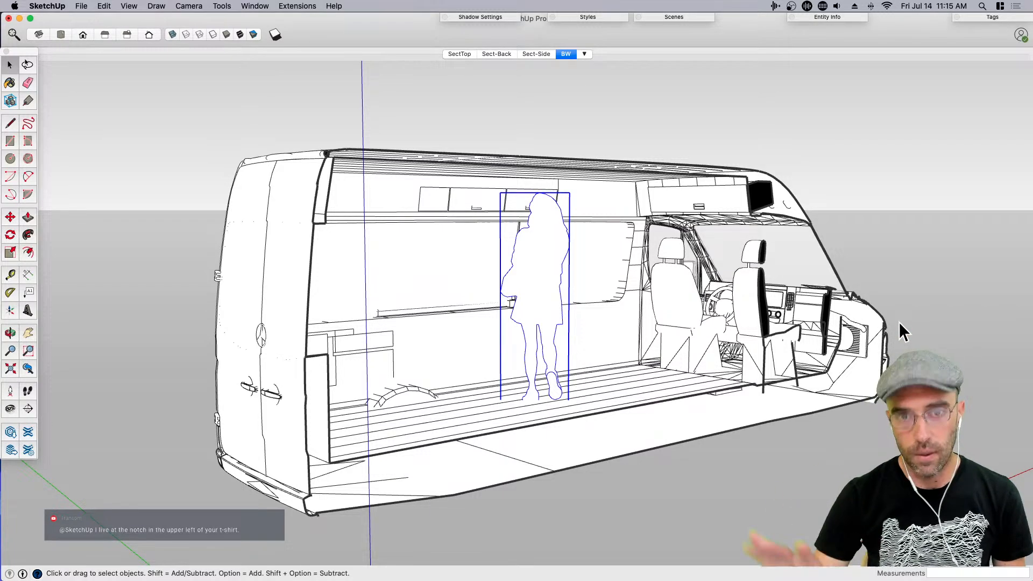
left_click(590, 294)
middle_click_drag(590, 295, 644, 407)
scroll(690, 340, "up", 5)
triple_click(689, 339)
scroll(727, 316, "down", 5)
left_click(397, 389)
left_click(396, 387, "shift")
left_click(396, 386, "shift")
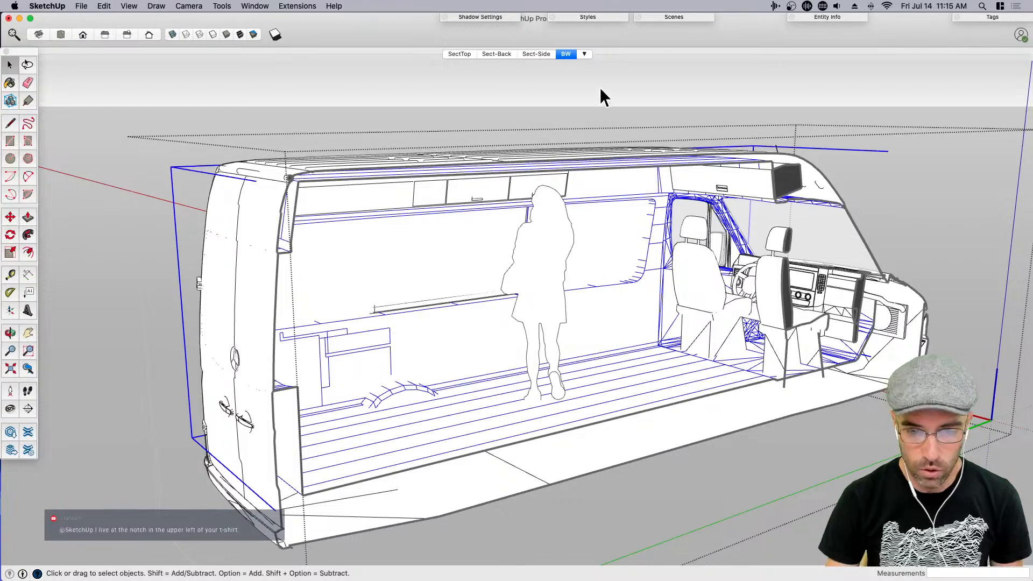
Open the Soften Edges settings for the selected interior and place the window above the van's front
left_click(254, 7)
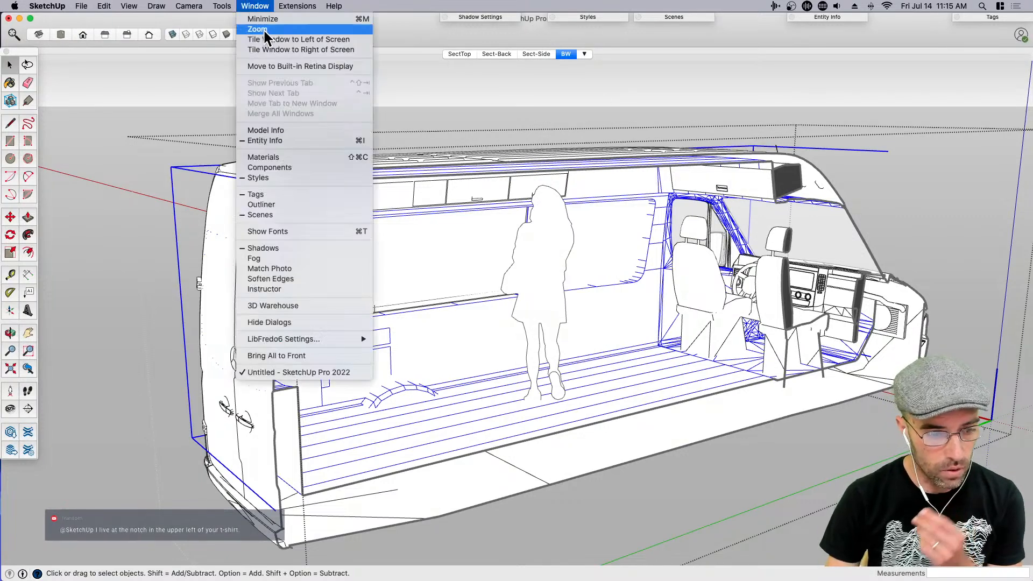
left_click(270, 279)
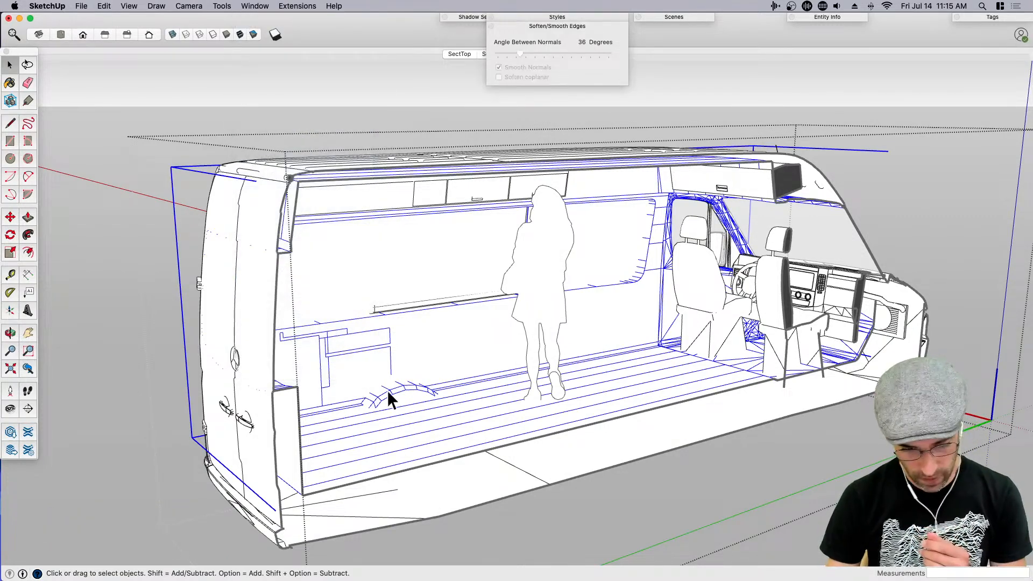
left_click_drag(545, 25, 803, 55)
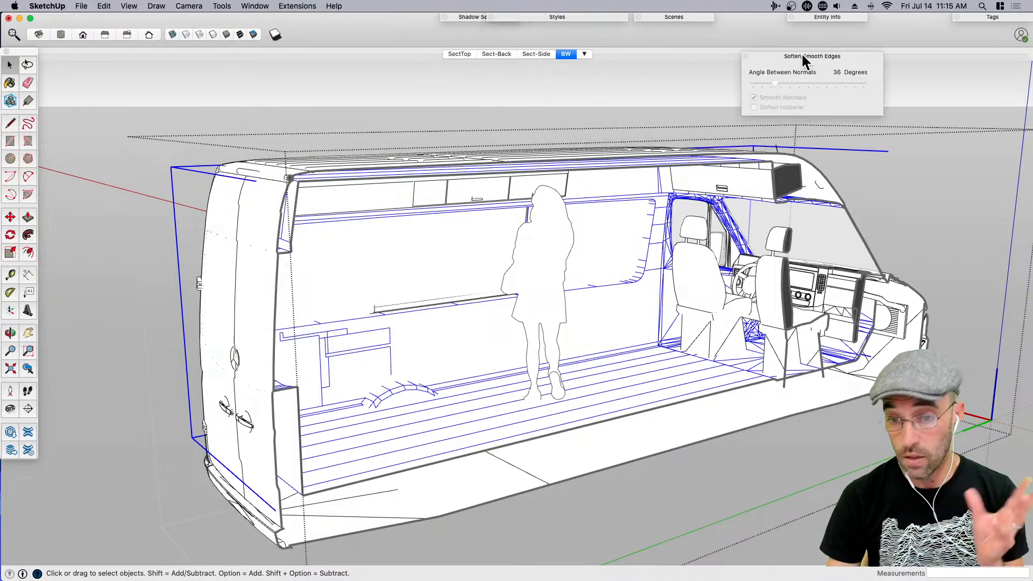
Switch to Chrome and bring up the 3D Warehouse search results for sprinter van
left_click(418, 0)
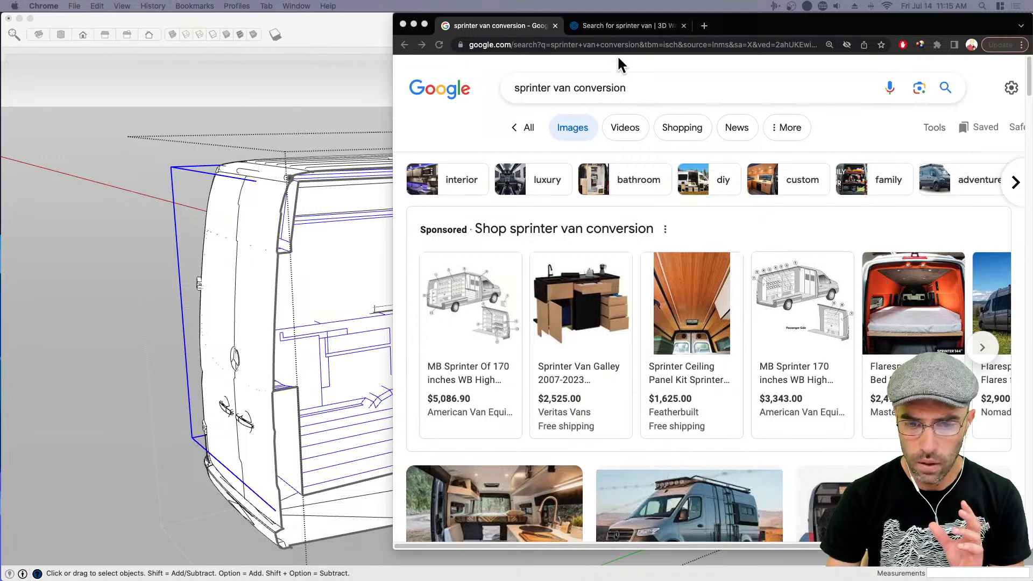
left_click(627, 26)
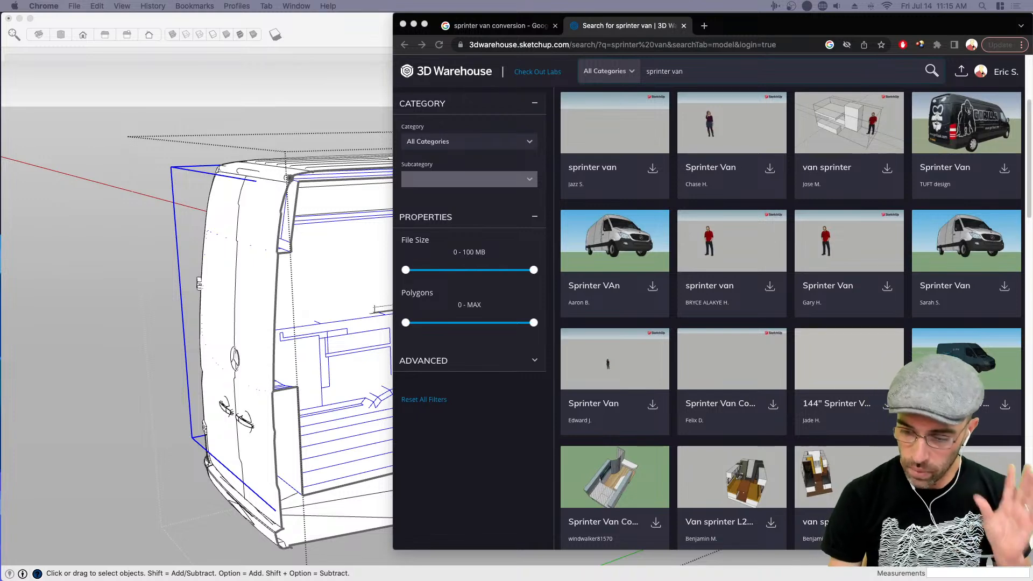
Examine the sprinter van models in the 3D Warehouse search results and switch back to SketchUp
left_click(484, 27)
left_click(611, 26)
scroll(737, 346, "up", 5)
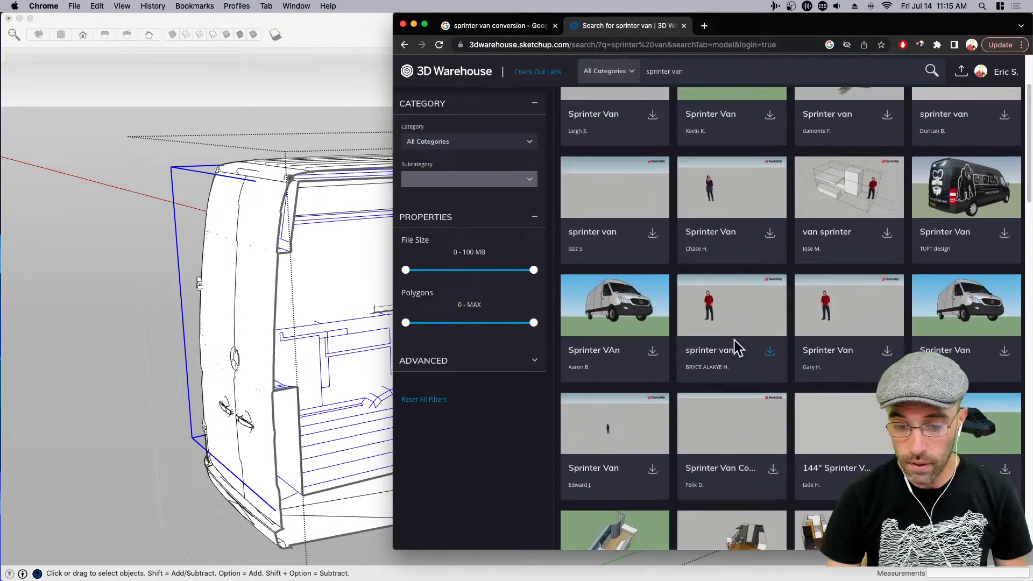
scroll(725, 253, "down", 3)
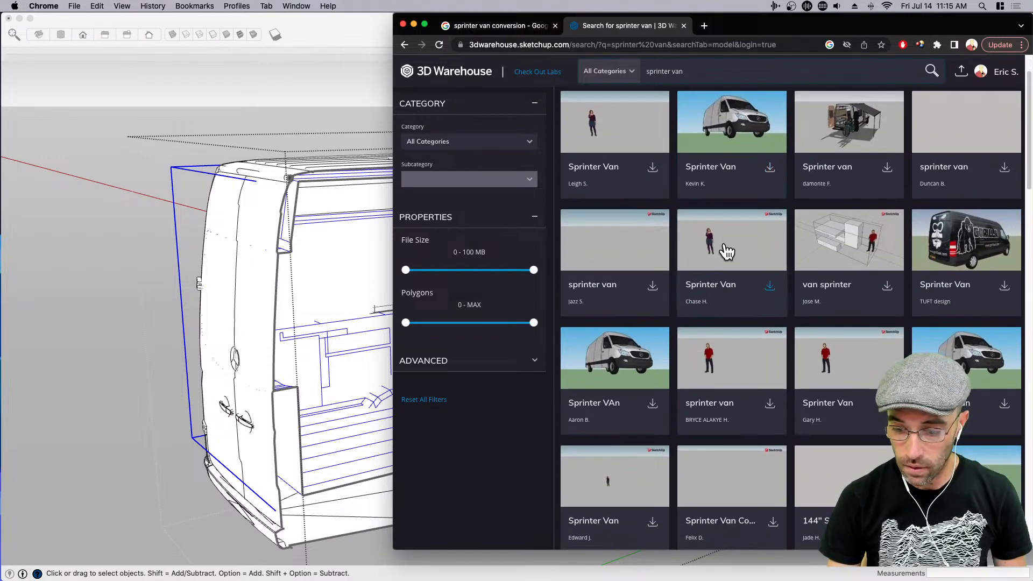
scroll(727, 268, "down", 2)
scroll(727, 269, "up", 2)
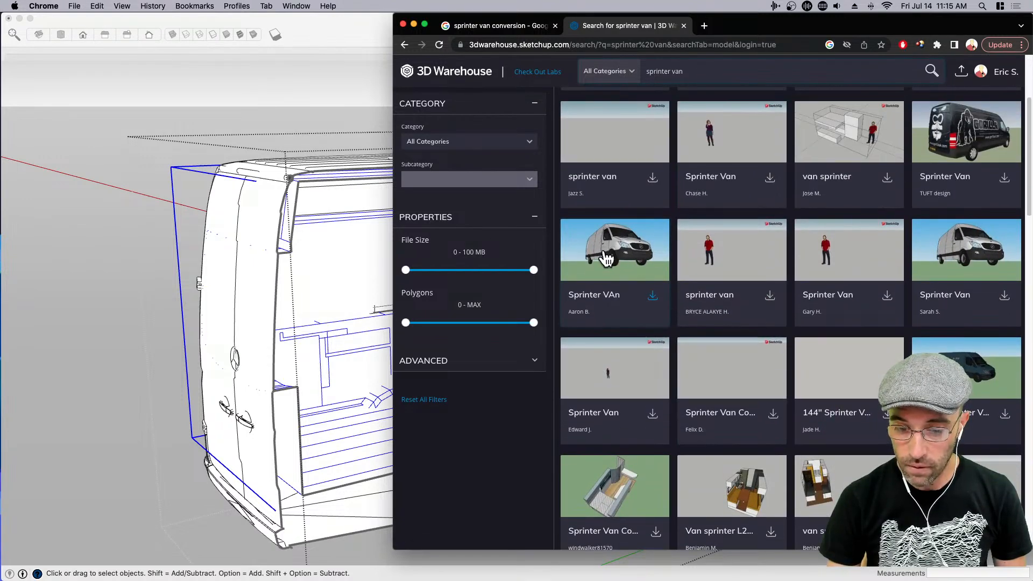
scroll(953, 260, "up", 2)
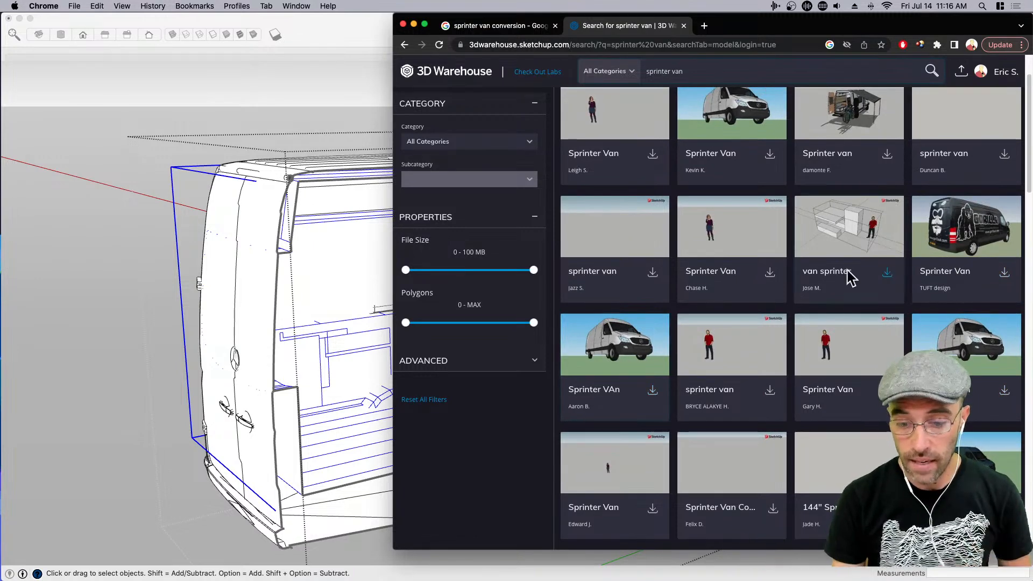
scroll(712, 166, "up", 2)
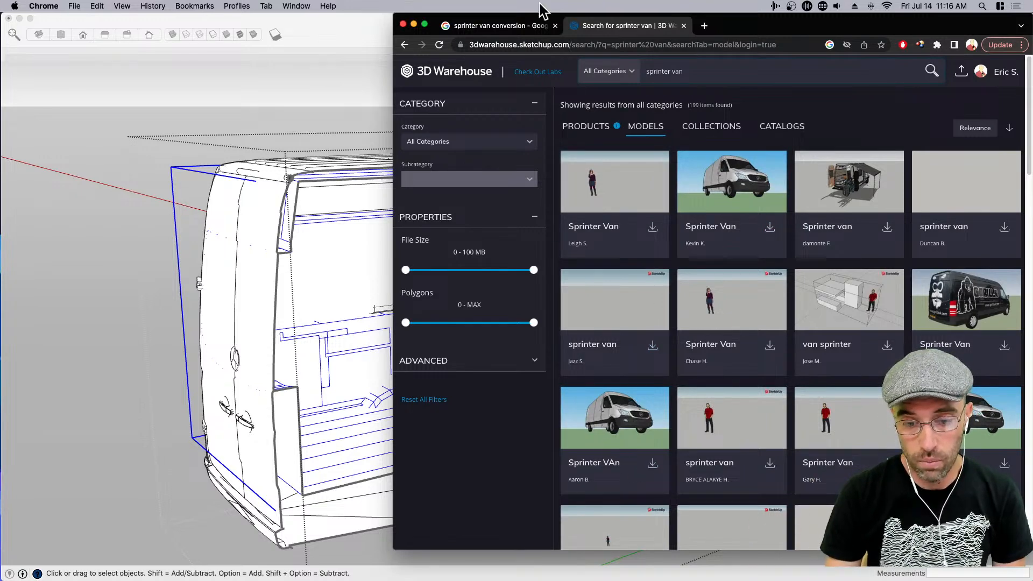
left_click(472, 27)
left_click(380, 90)
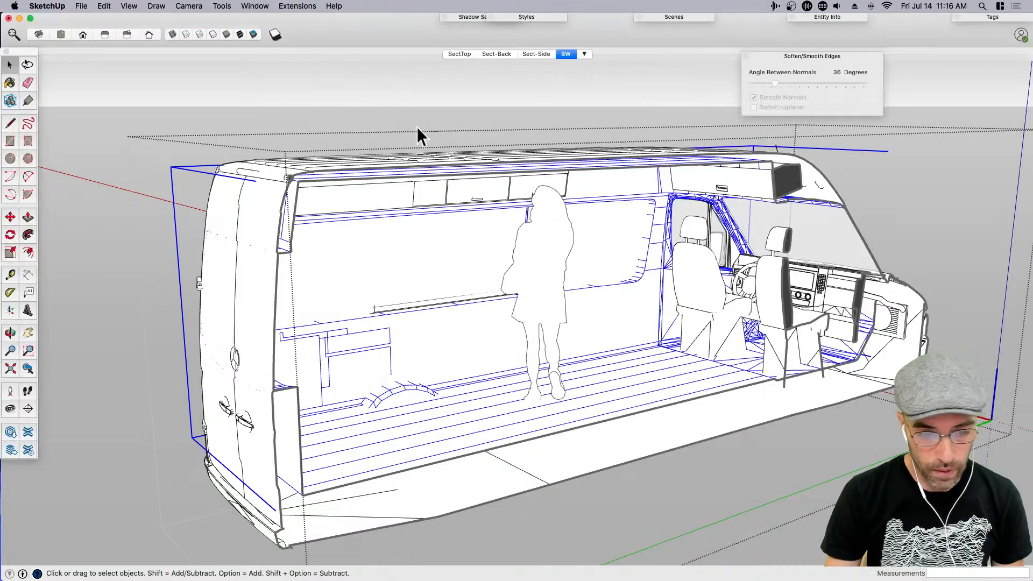
Open the van's interior for editing, select all its floor and wall geometry, and soften its coplanar edges
scroll(525, 320, "down", 5)
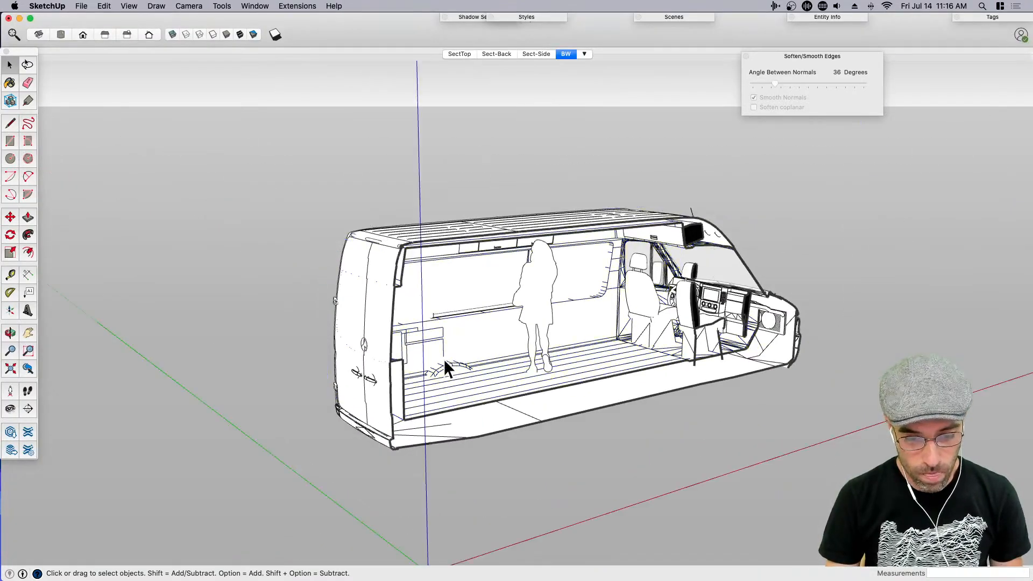
scroll(446, 363, "up", 3)
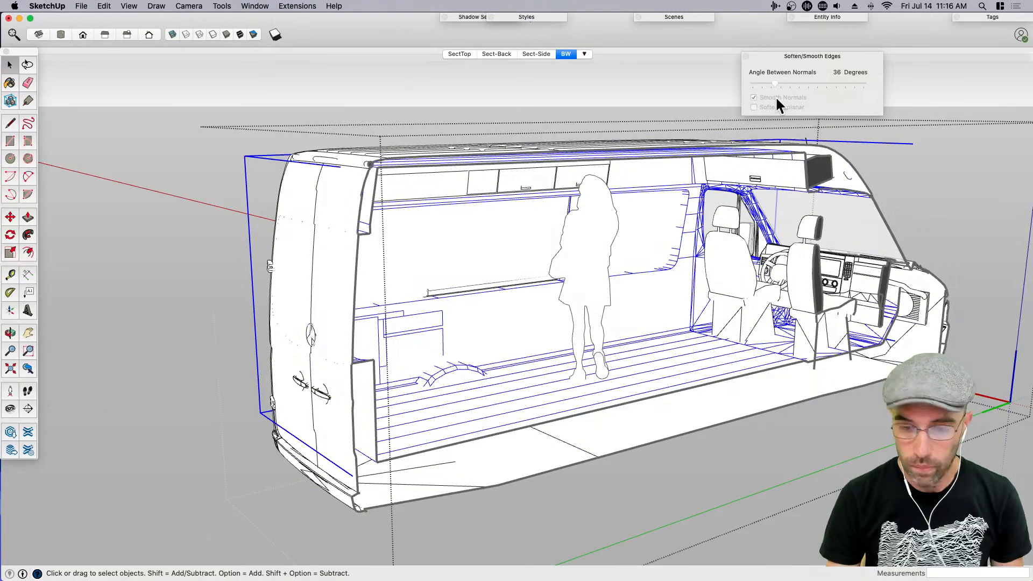
double_click(444, 371)
key("super+a")
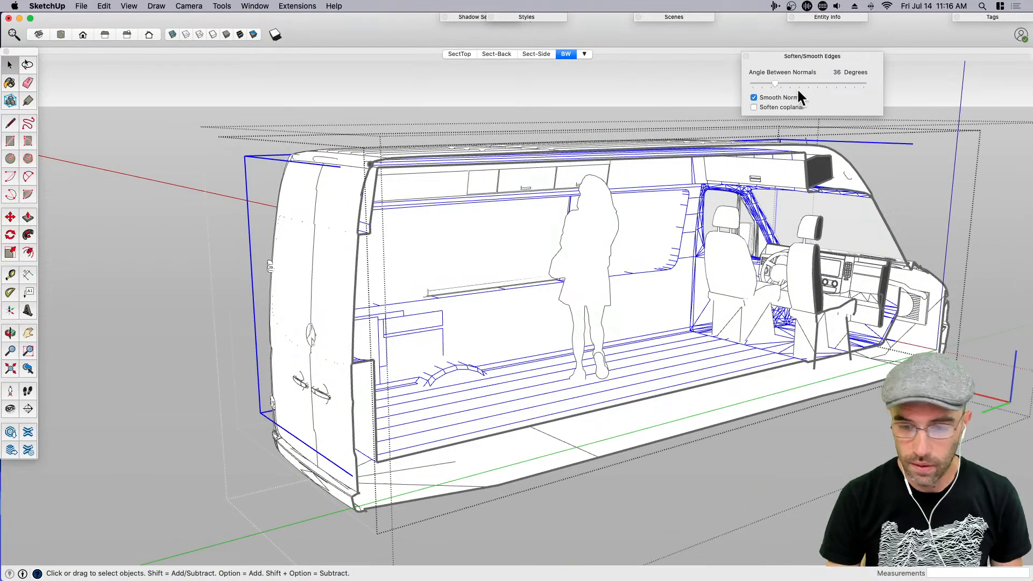
left_click(769, 106)
left_click(593, 141)
key("super+z")
key("super+z")
key("super+z")
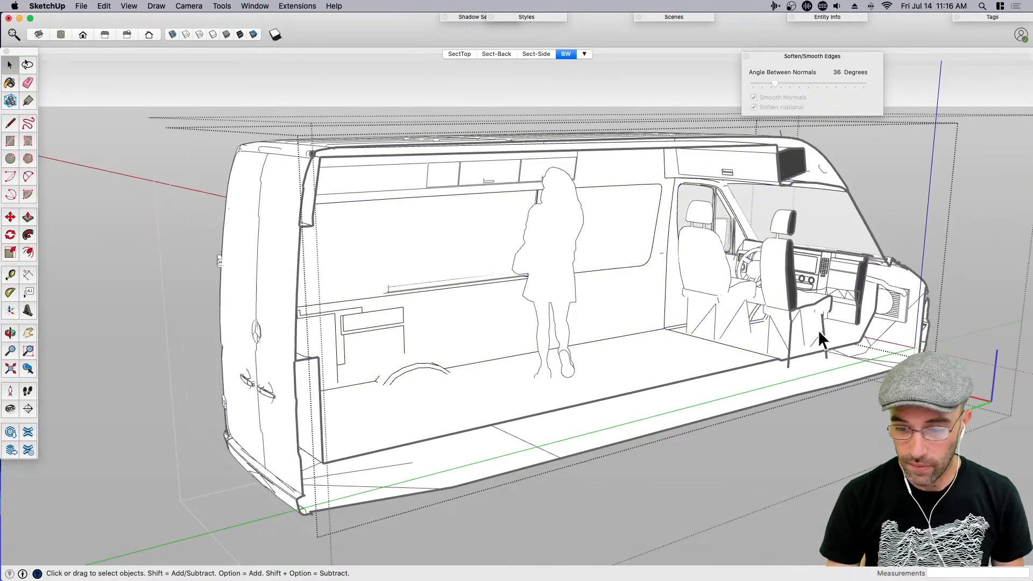
scroll(789, 338, "down", 5)
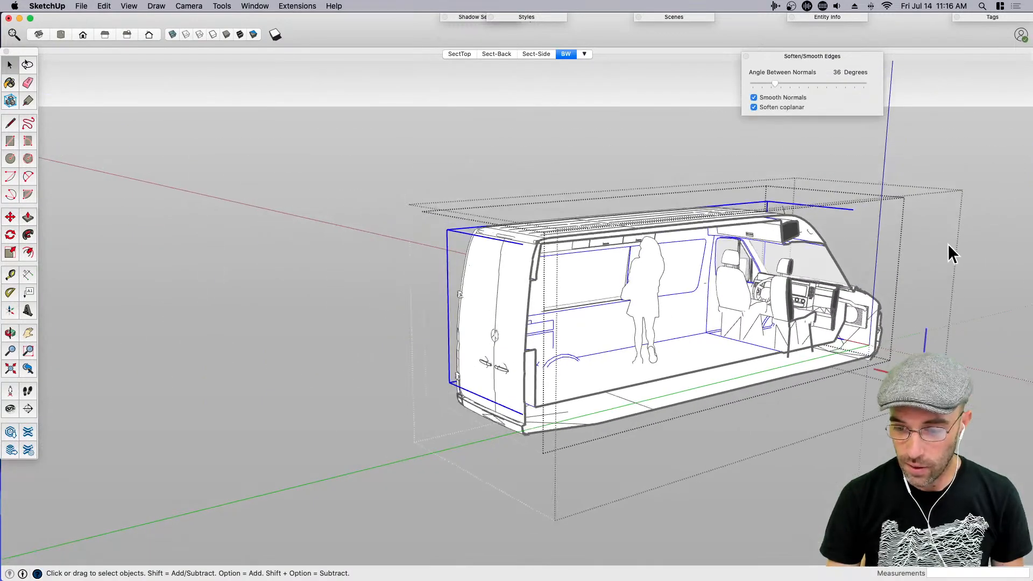
left_click(947, 244)
scroll(914, 277, "up", 3)
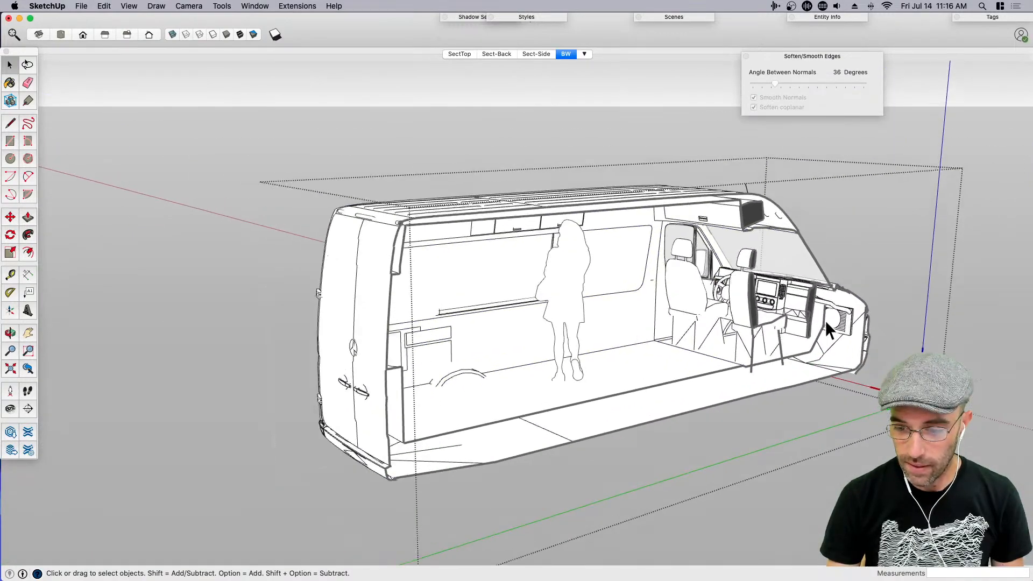
Soften the diagonal edges on both front seat bases, using an angle between normals of 42 degrees
left_click(693, 339)
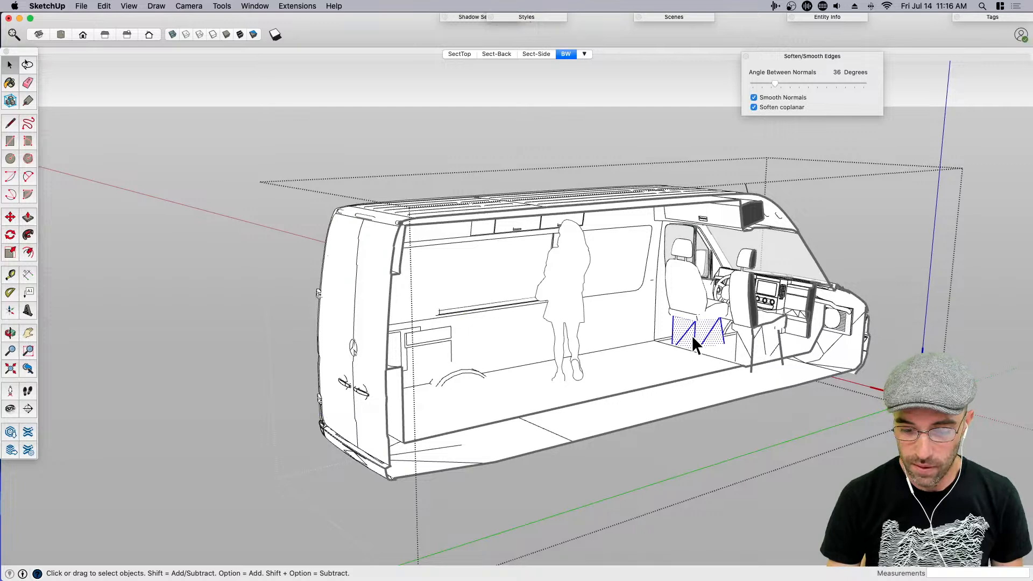
left_click_drag(779, 81, 783, 81)
left_click(771, 347)
double_click(763, 347)
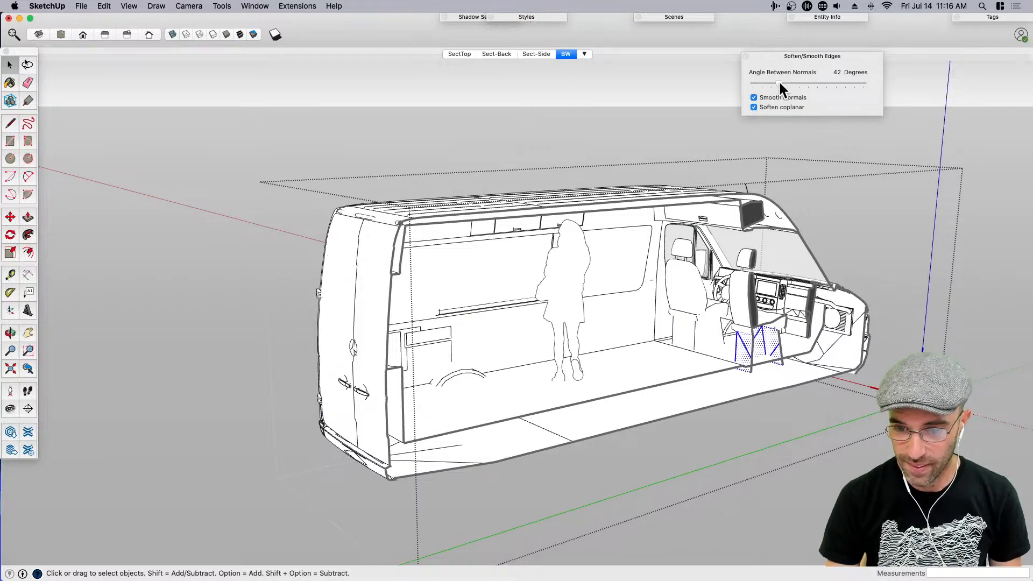
Open the dashboard for editing, select its geometry, and soften its edges with a 49-degree angle between normals
scroll(883, 316, "up", 5)
left_click(756, 296)
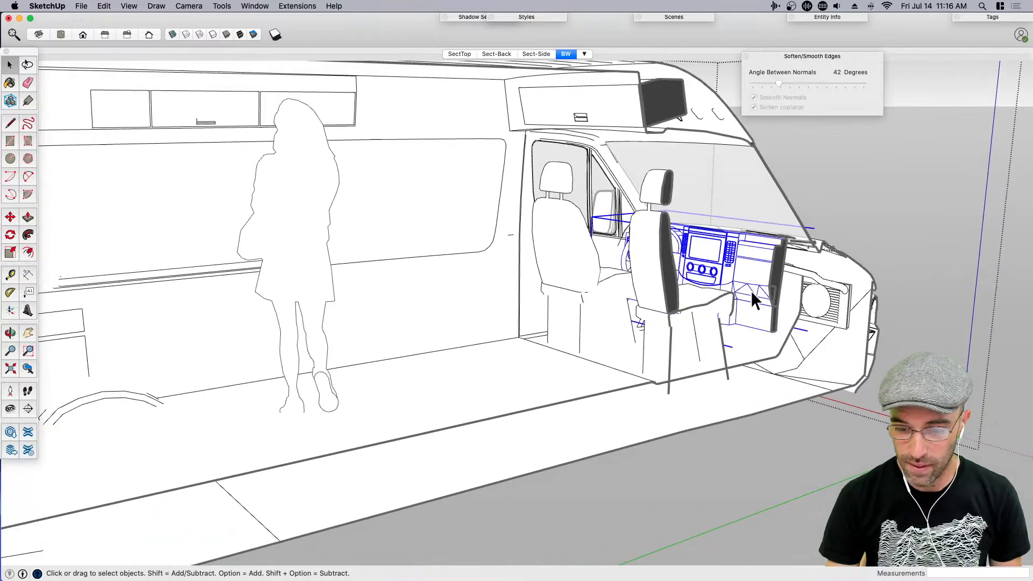
double_click(749, 284)
left_click(750, 285)
triple_click(749, 285)
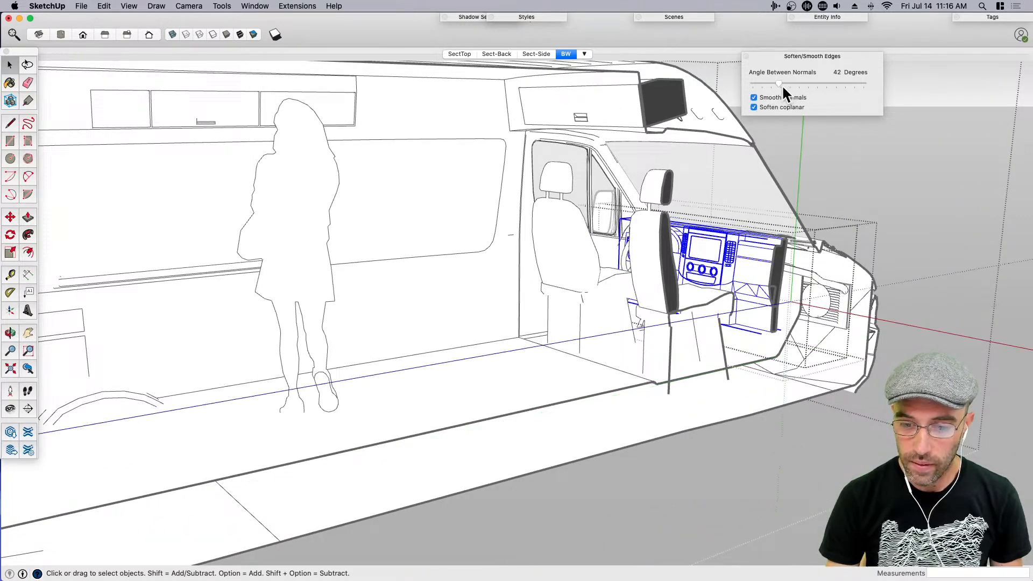
left_click_drag(780, 84, 784, 84)
key("Page_Down")
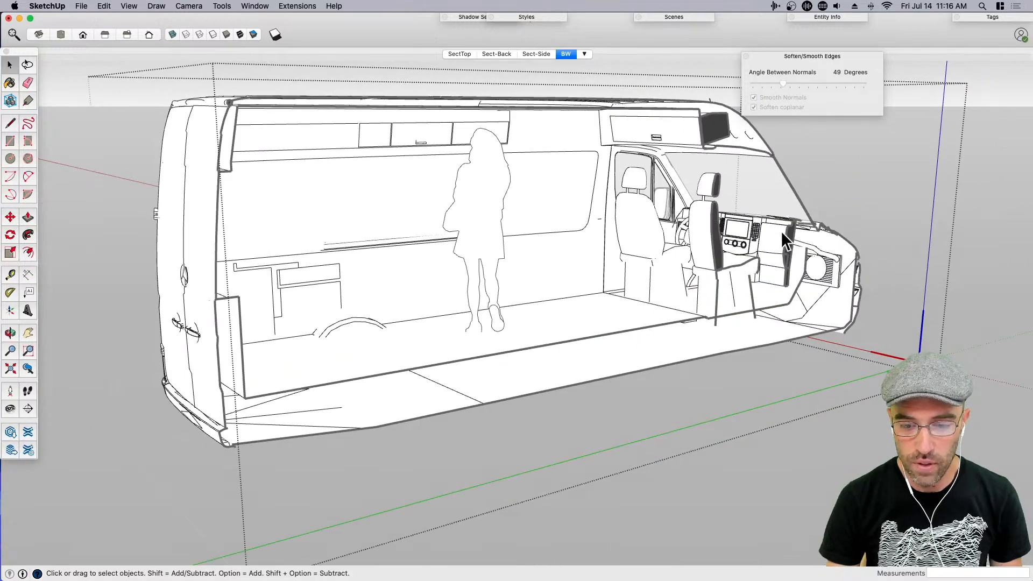
Soften the remaining stray edges on the van's lower body and rear doors
scroll(399, 371, "up", 3)
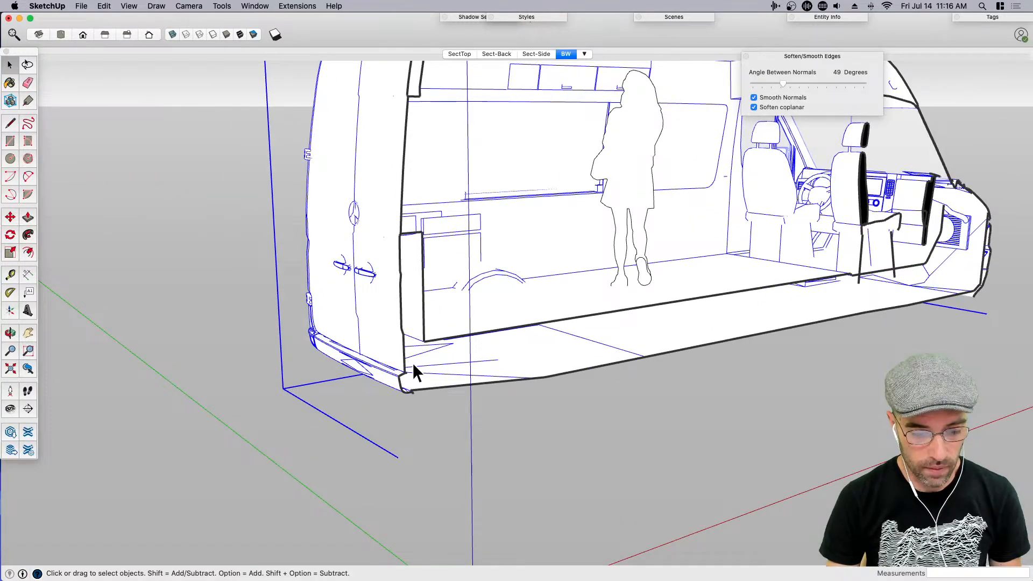
middle_click_drag(422, 383, 359, 345)
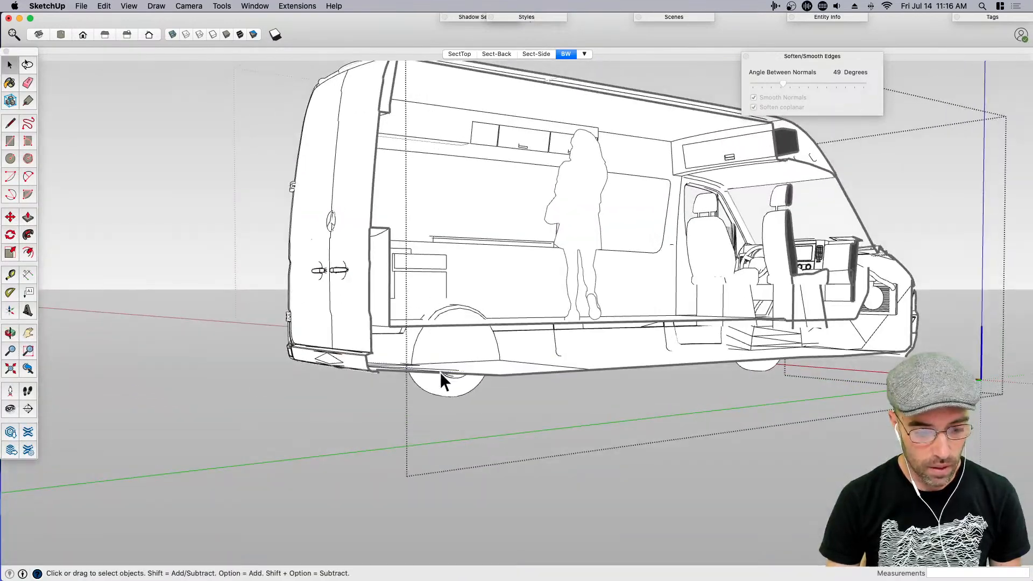
middle_click_drag(424, 376, 431, 406)
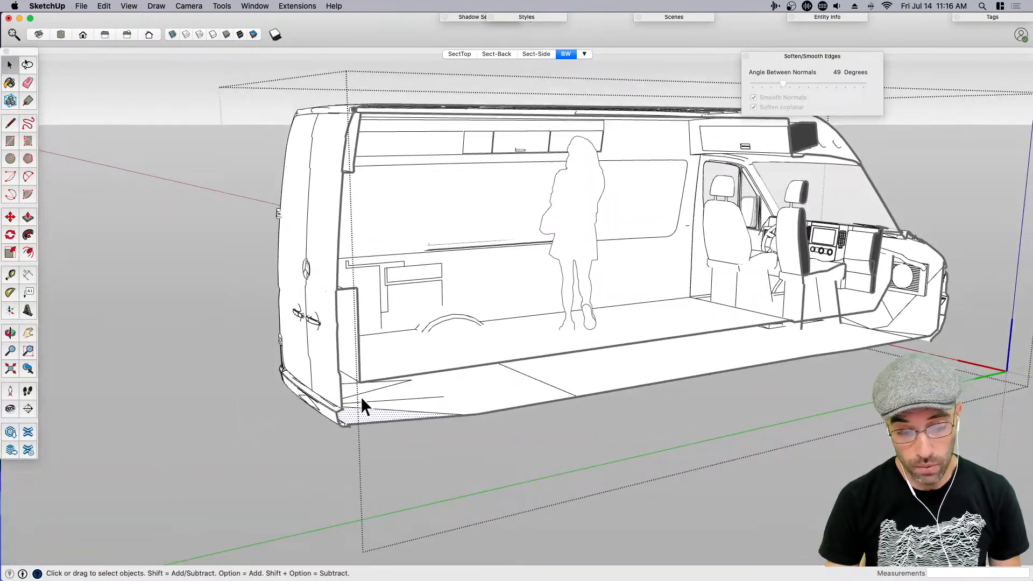
middle_click_drag(356, 410, 248, 453)
left_click(350, 414)
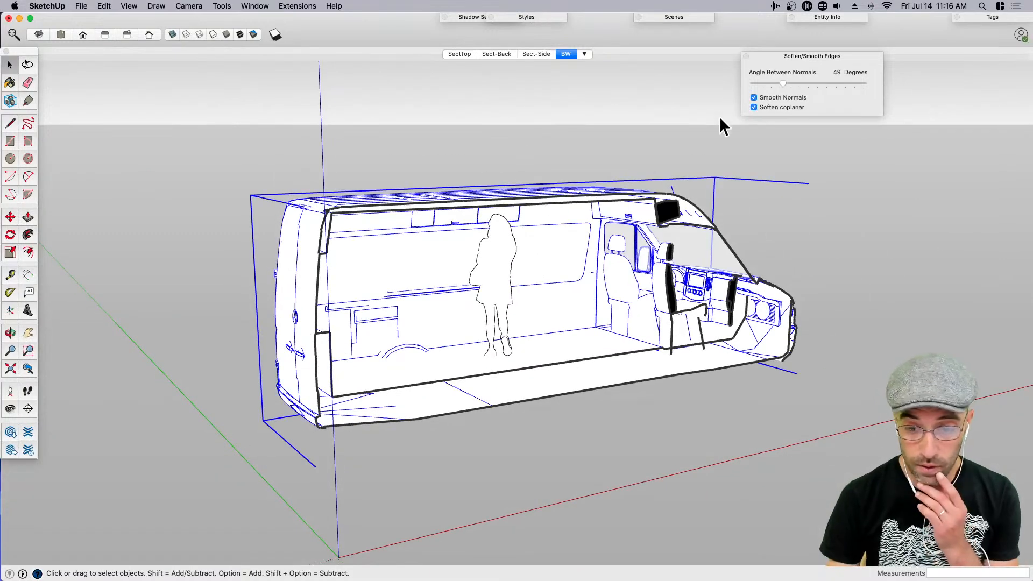
key("super+t")
middle_click_drag(392, 399, 484, 370)
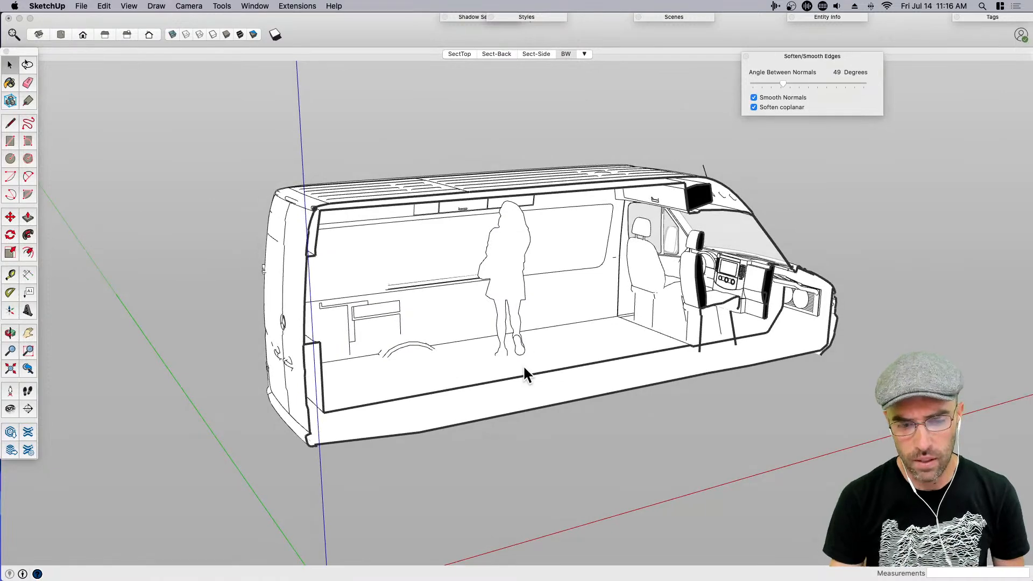
left_click(126, 352)
middle_click_drag(478, 347, 480, 325)
Save the model on the Desktop as VanLife.skp
key("super+s")
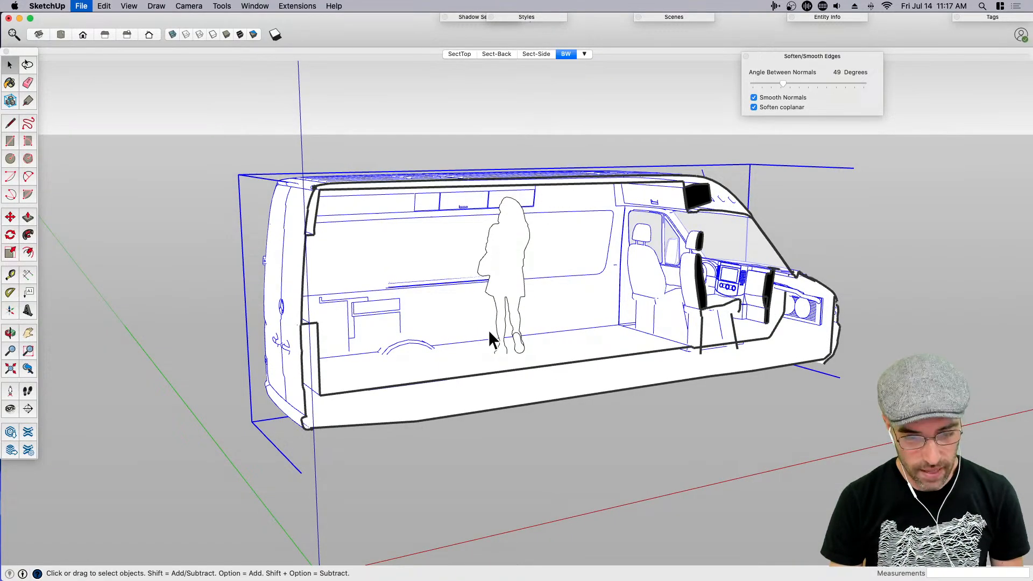
left_click(316, 132)
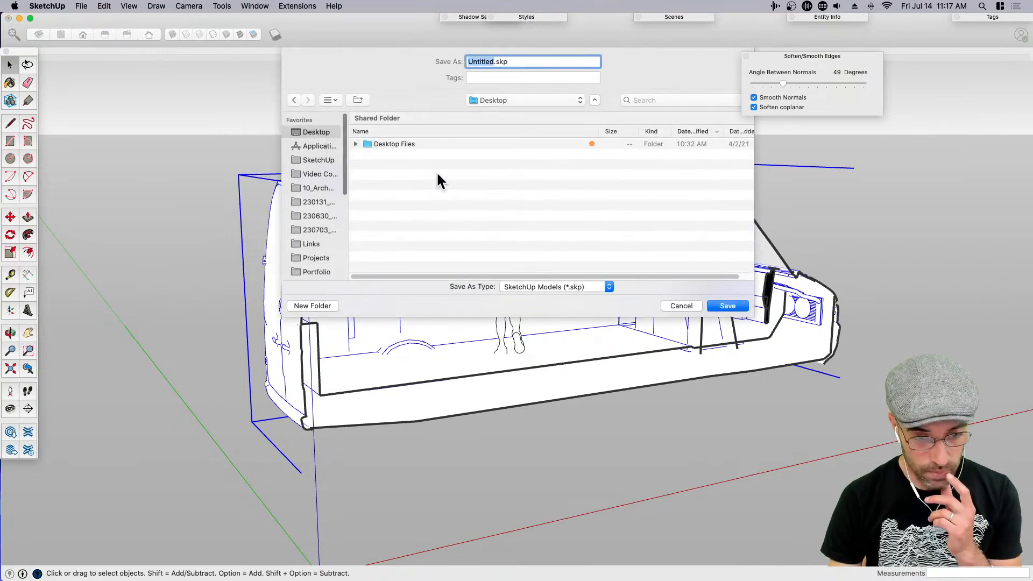
type("VanLif")
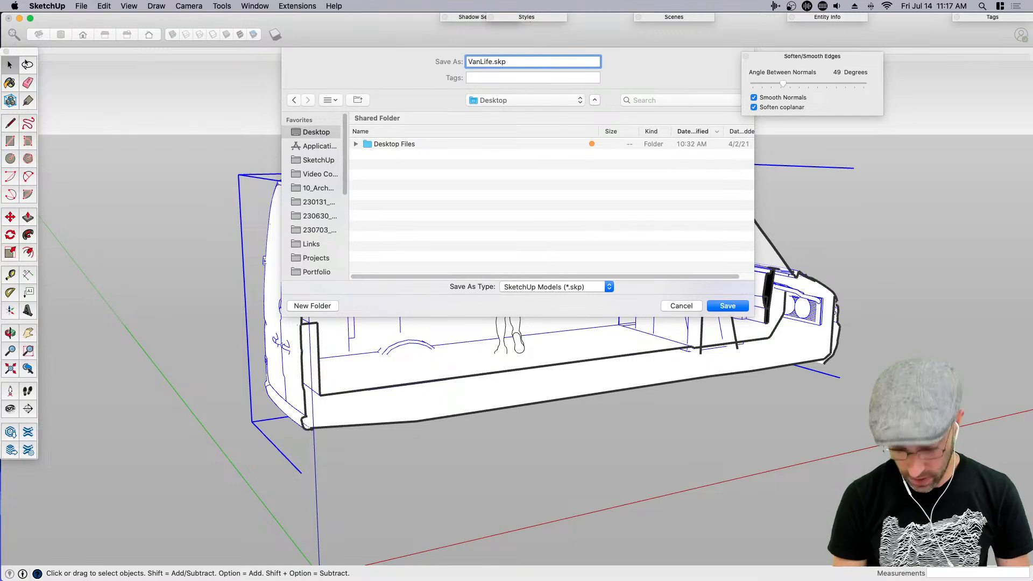
key("Return")
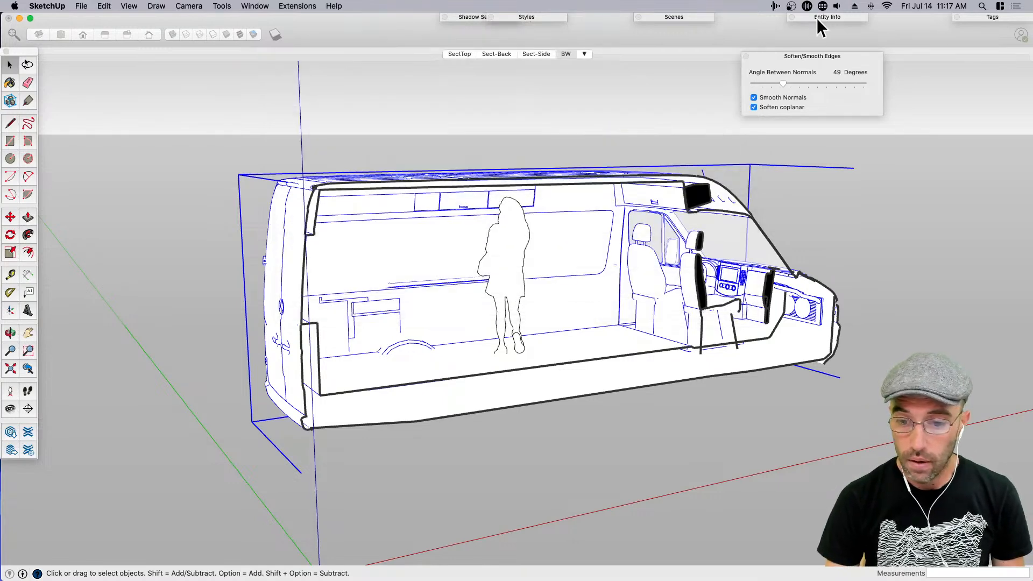
Line up the Soften/Smooth Edges and Styles windows beside Shadow Settings, collapse Soften/Smooth Edges, and deselect the van
left_click_drag(530, 17, 562, 15)
left_click_drag(760, 56, 350, 12)
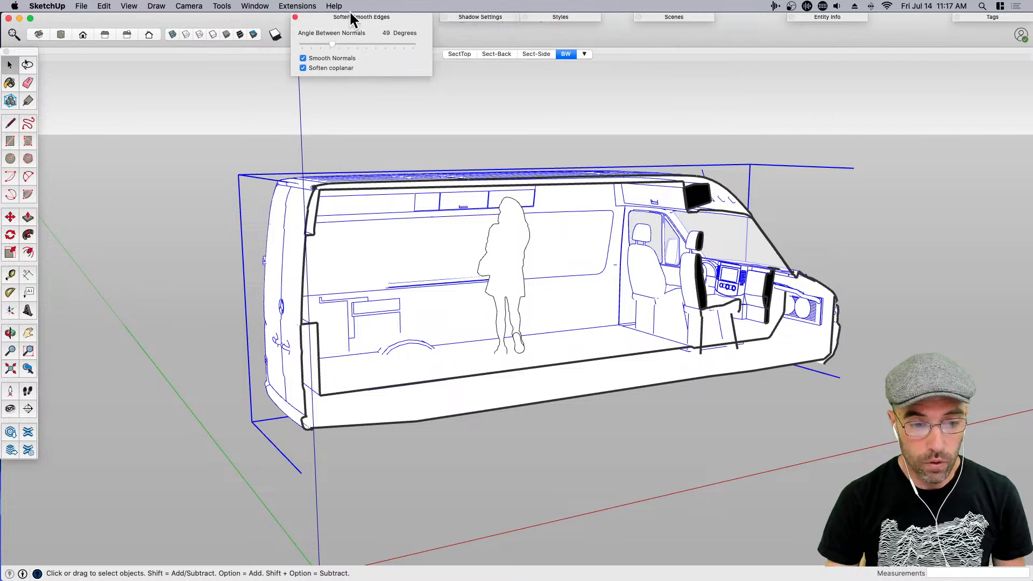
left_click(378, 22)
left_click(490, 131)
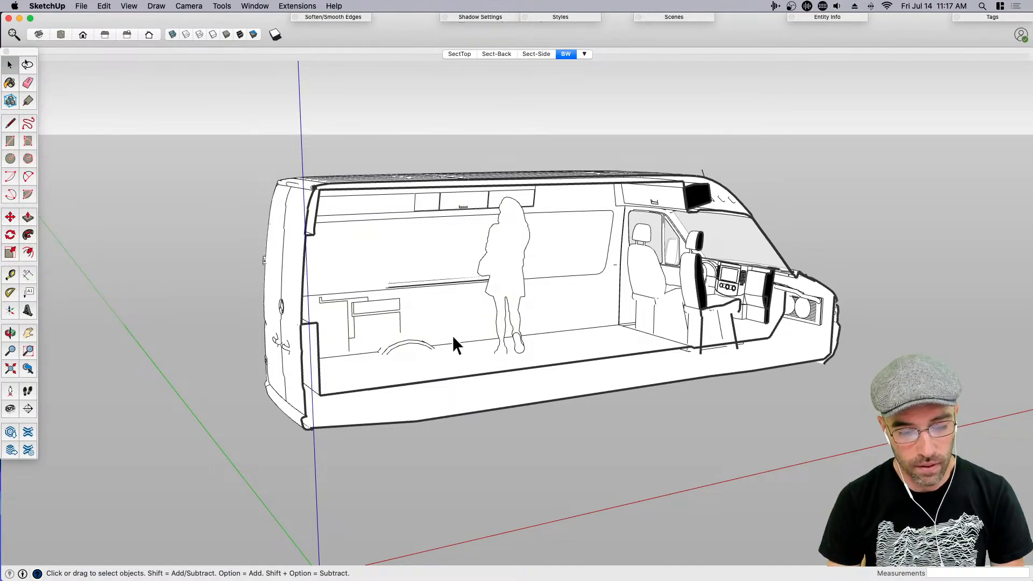
scroll(459, 342, "up", 3)
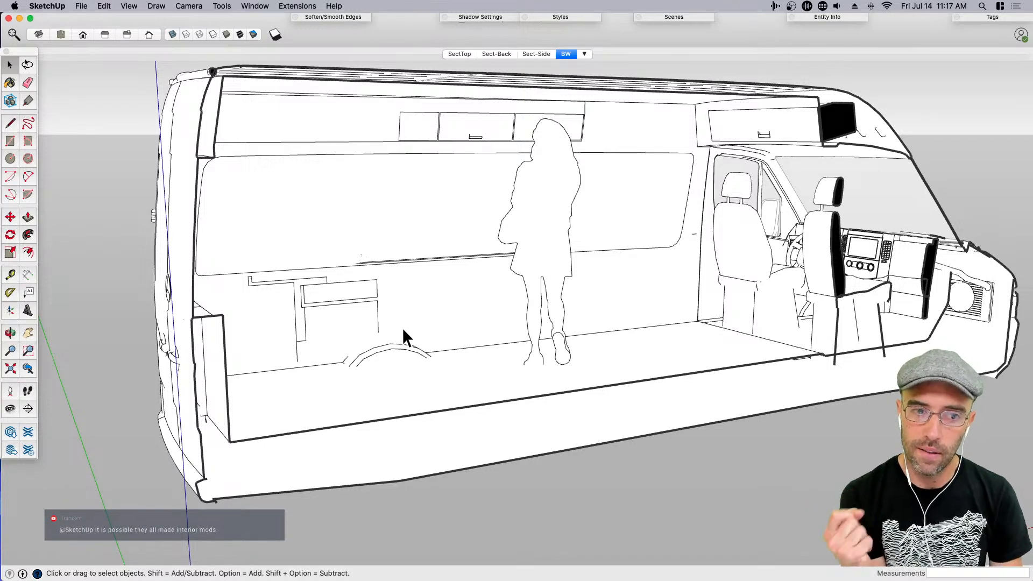
scroll(554, 357, "down", 5)
middle_click_drag(553, 357, 362, 366)
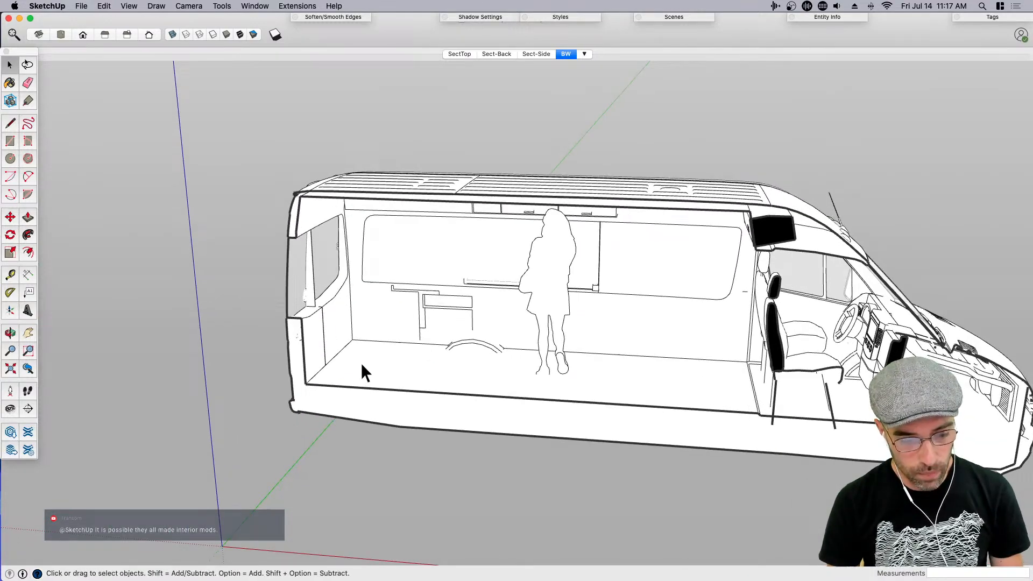
scroll(549, 371, "down", 3)
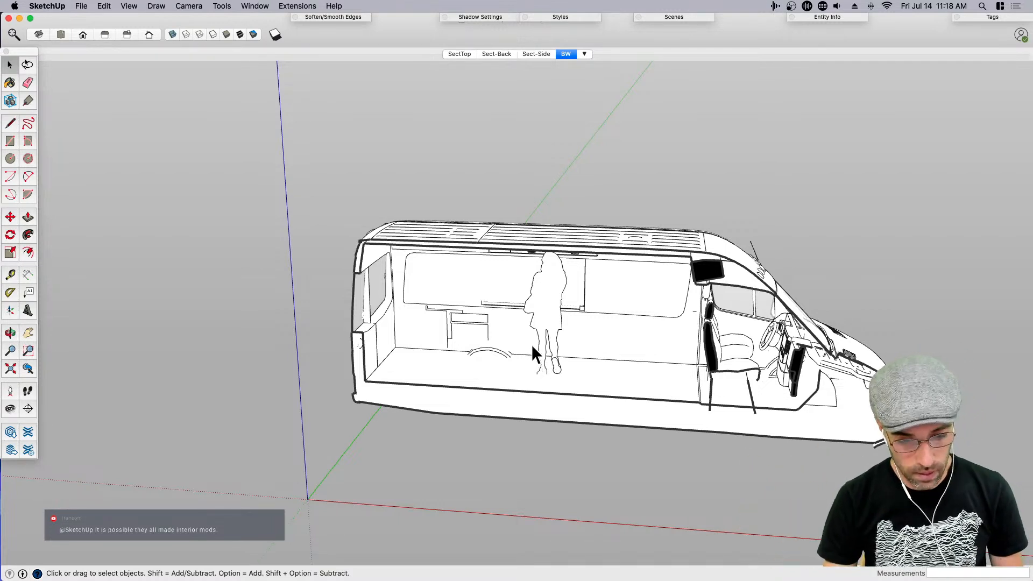
In the SectTop scene, display the section planes and lower horizontal section 1 to just below the overhead cabinets
left_click(459, 54)
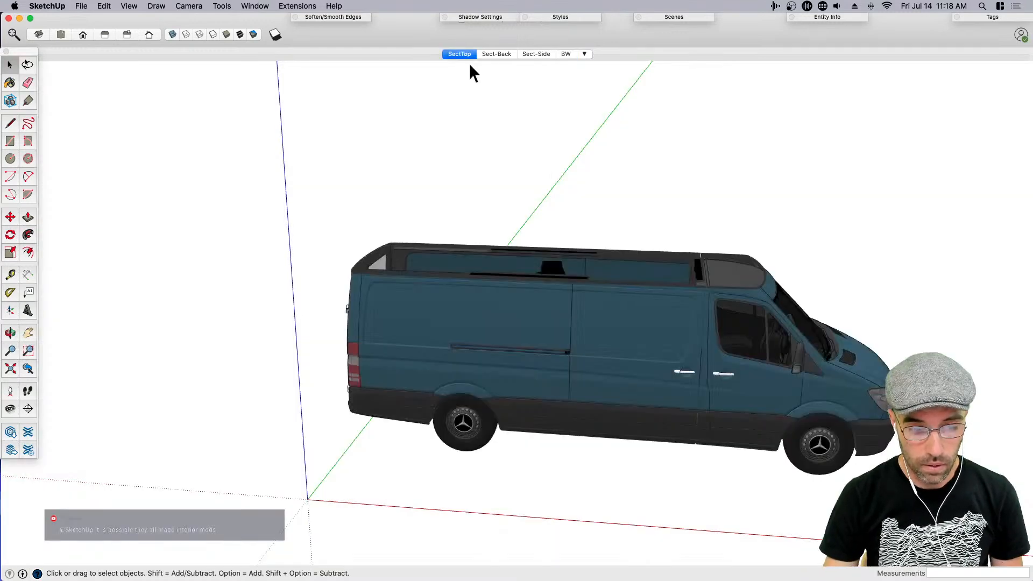
middle_click_drag(674, 227, 618, 207)
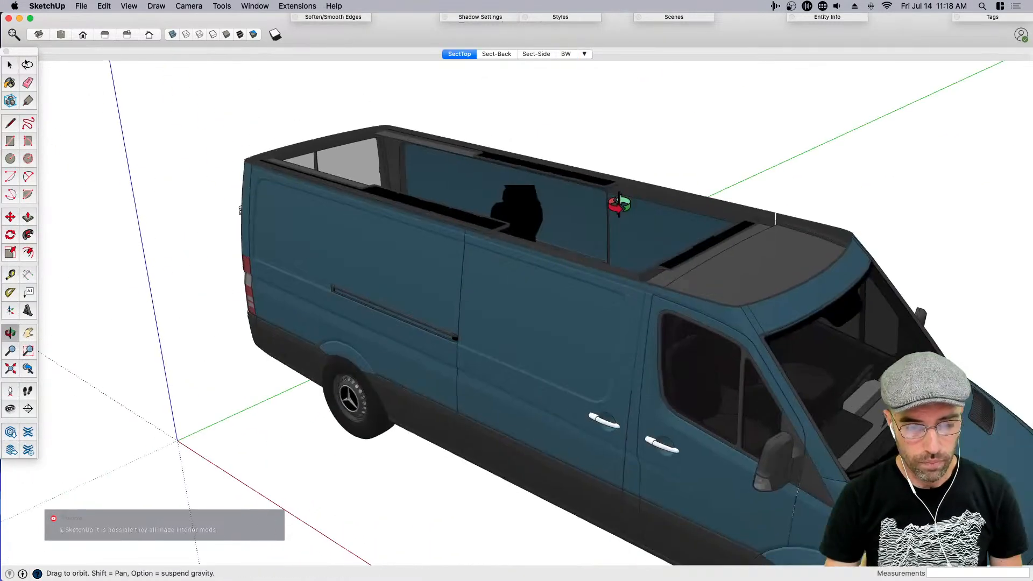
scroll(617, 210, "down", 2)
key("shift+s")
left_click(250, 183)
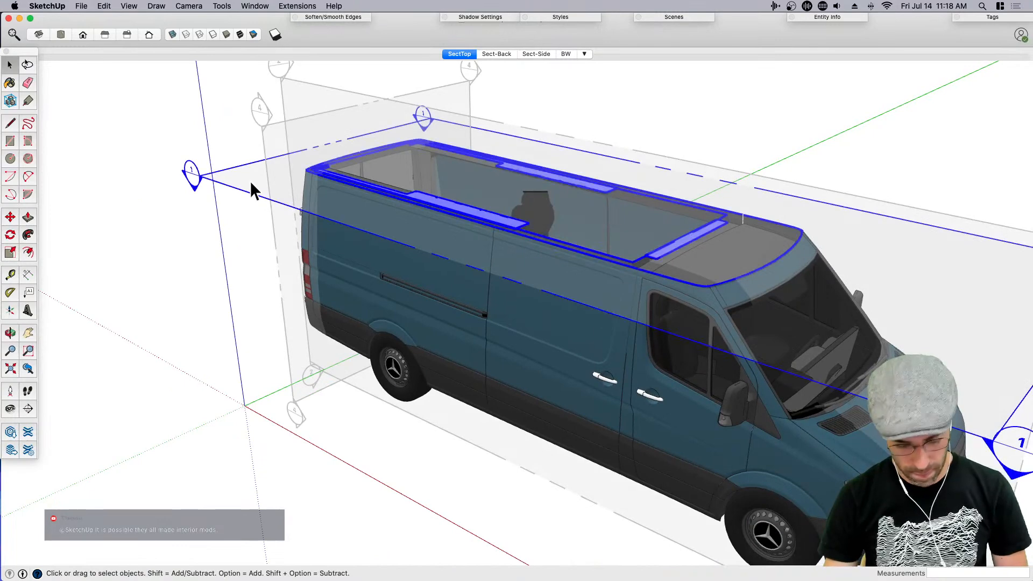
key("m")
left_click(250, 181)
key("space")
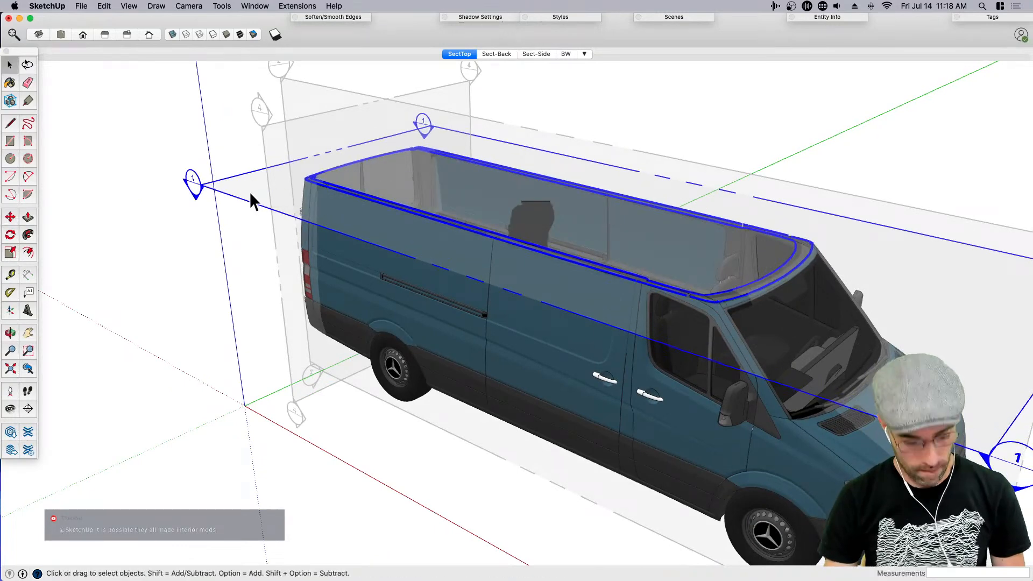
Set the camera's field of view to 70 degrees and update the SectTop scene
middle_click_drag(312, 260, 478, 237)
scroll(481, 245, "up", 2)
left_click(188, 8)
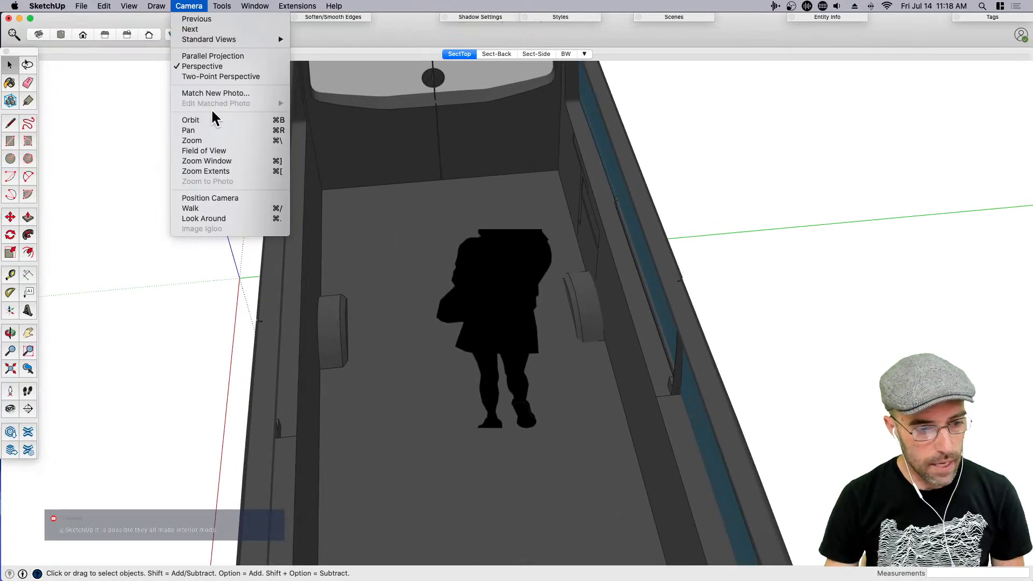
left_click(220, 156)
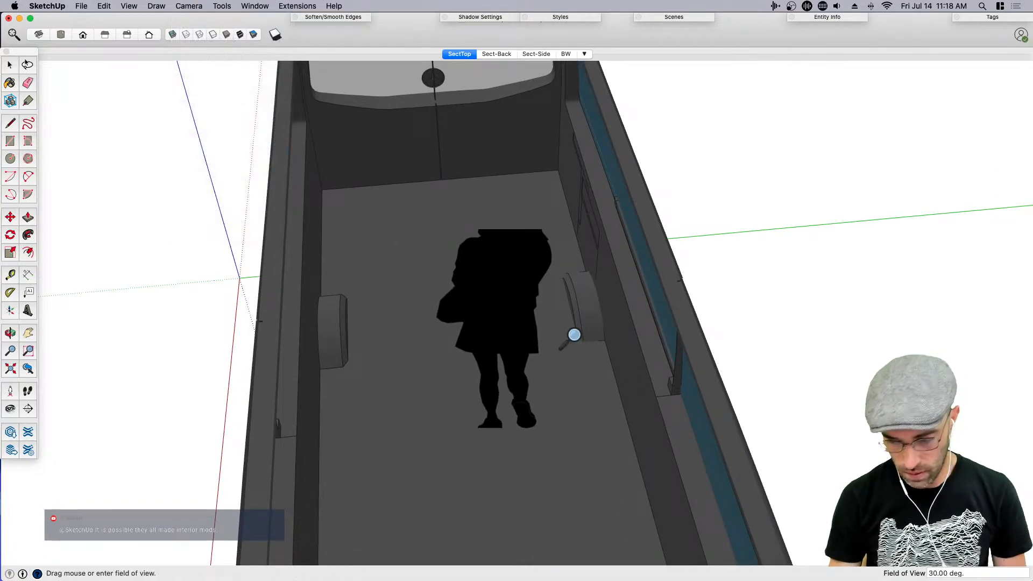
type("70")
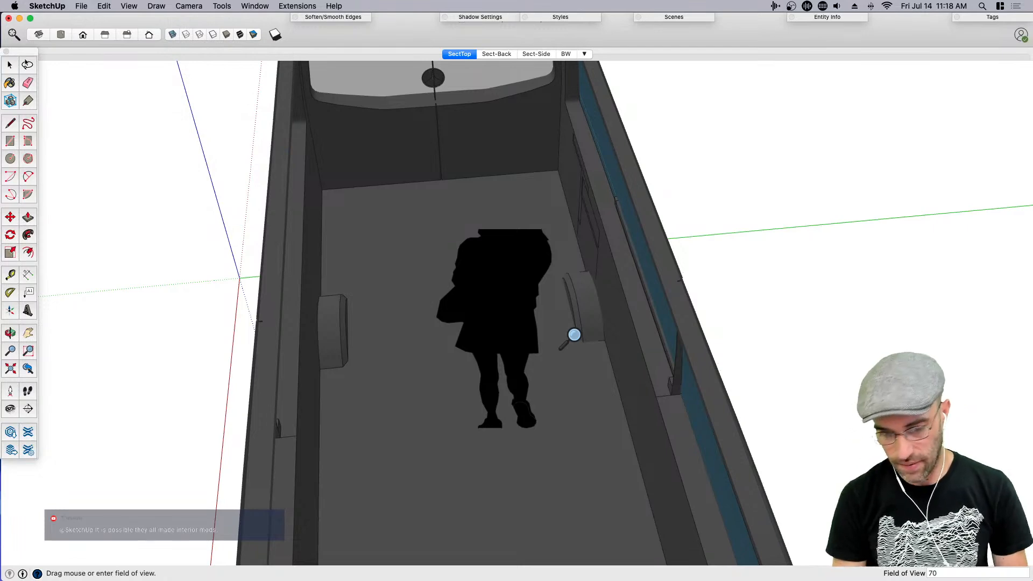
key("Return")
key("space")
scroll(573, 335, "down", 4)
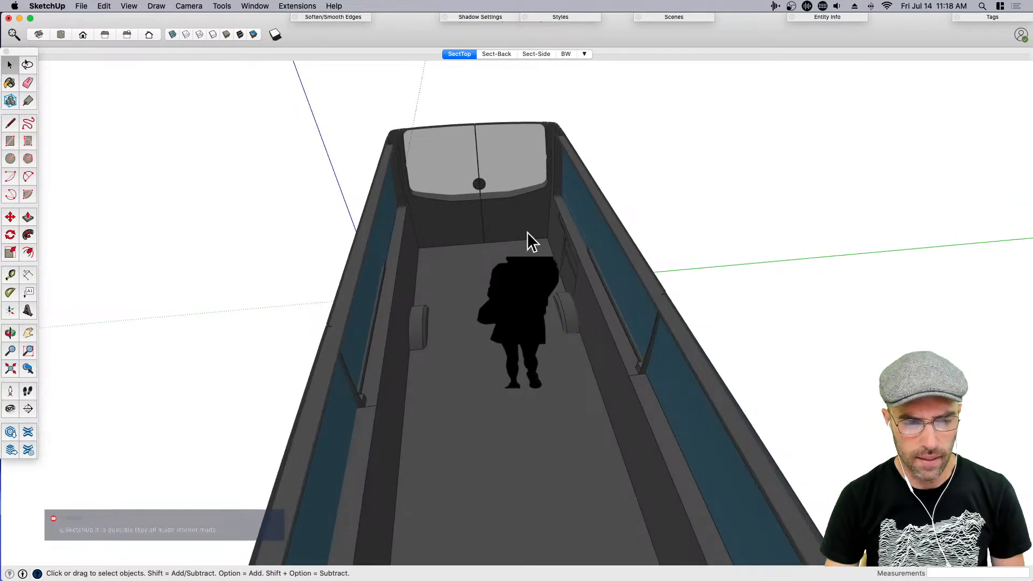
right_click(460, 55)
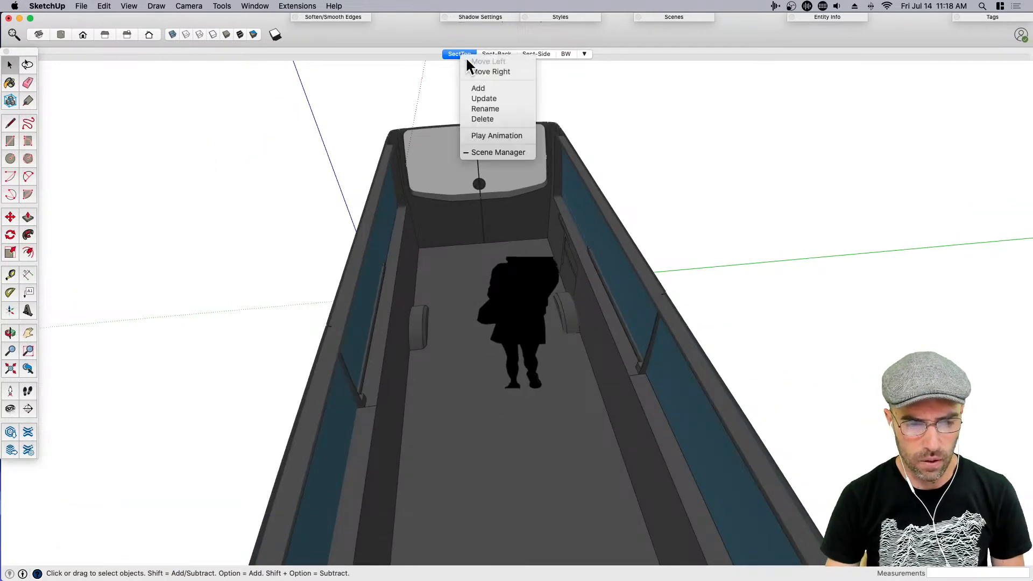
left_click(493, 98)
Lighten the shading of the van interior through the shadow settings and update the SectTop scene
scroll(465, 355, "up", 5)
middle_click_drag(462, 358, 468, 269)
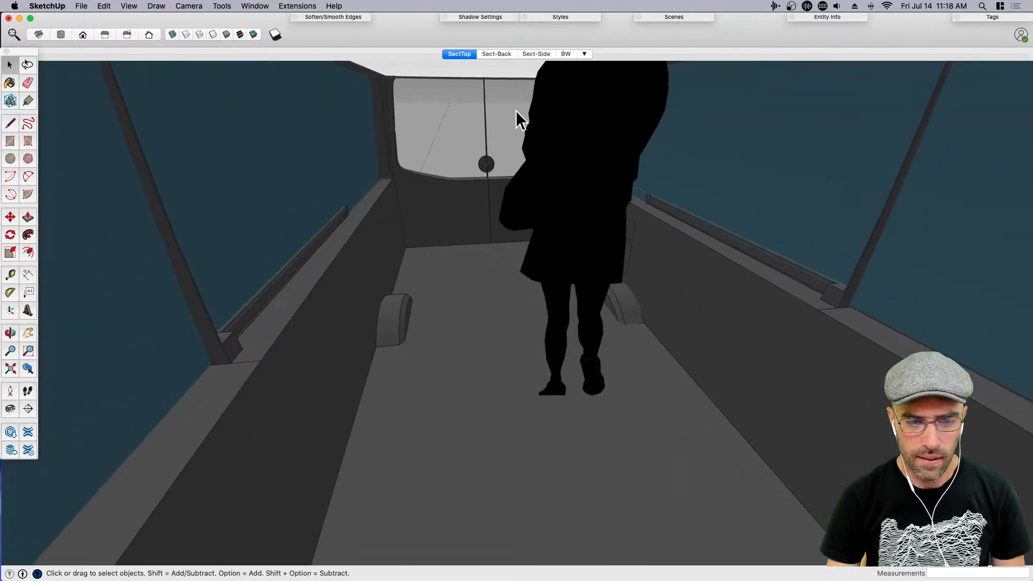
left_click(493, 18)
left_click_drag(526, 86, 539, 75)
left_click(518, 15)
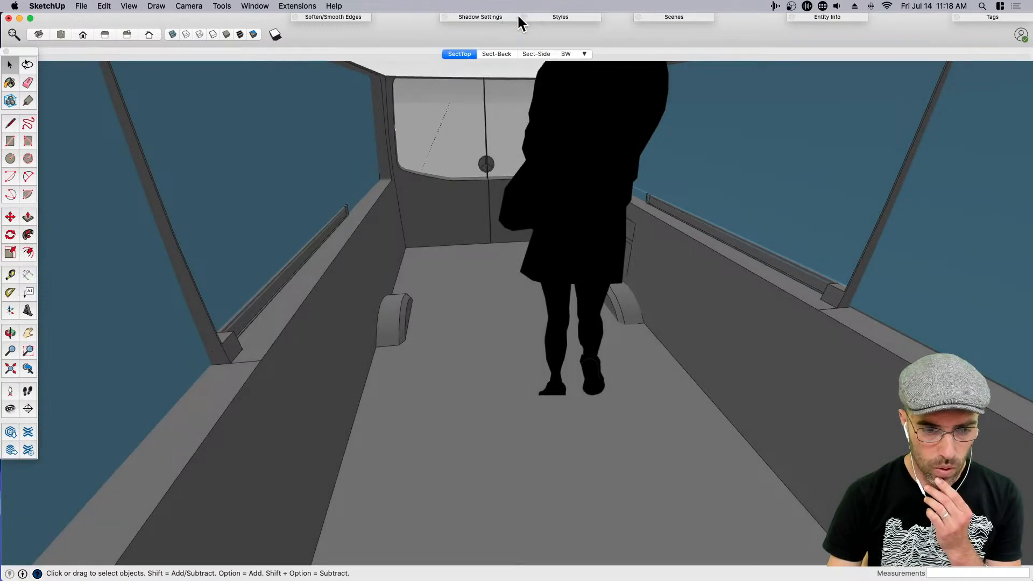
right_click(470, 52)
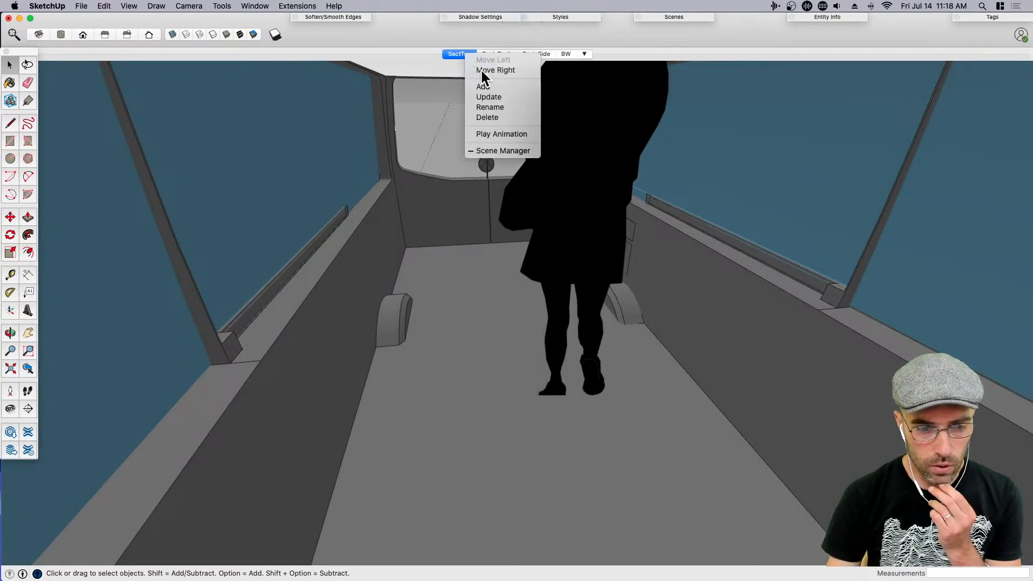
left_click(498, 96)
Measure the van's interior width at the rear, first across the floor and then between the outer edges of the side ledges
key("o")
left_click_drag(555, 354, 535, 452)
middle_click_drag(536, 452, 532, 449)
scroll(530, 448, "down", 5)
middle_click_drag(528, 392, 515, 411, "shift")
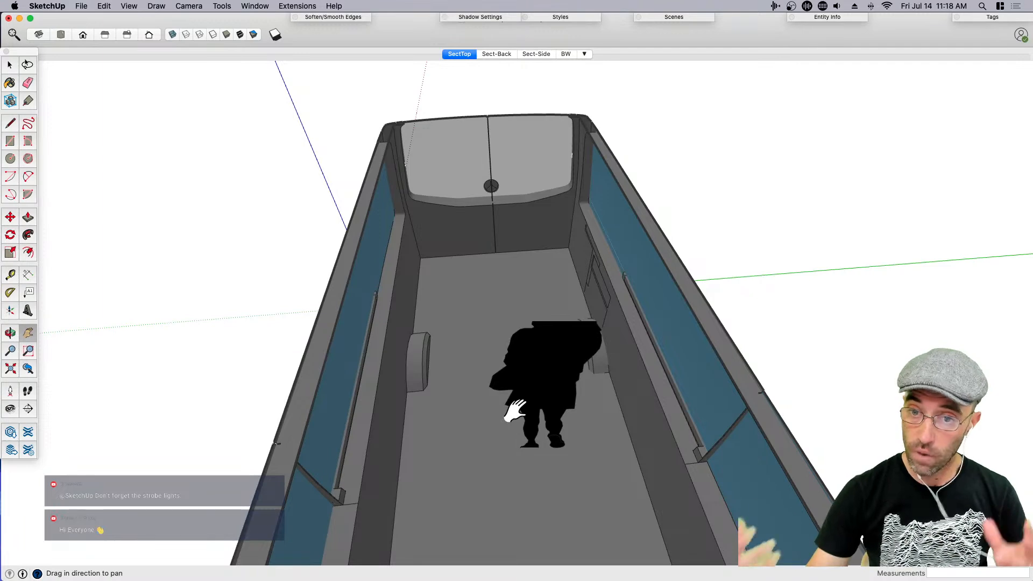
key("space")
left_click(457, 327)
key("t")
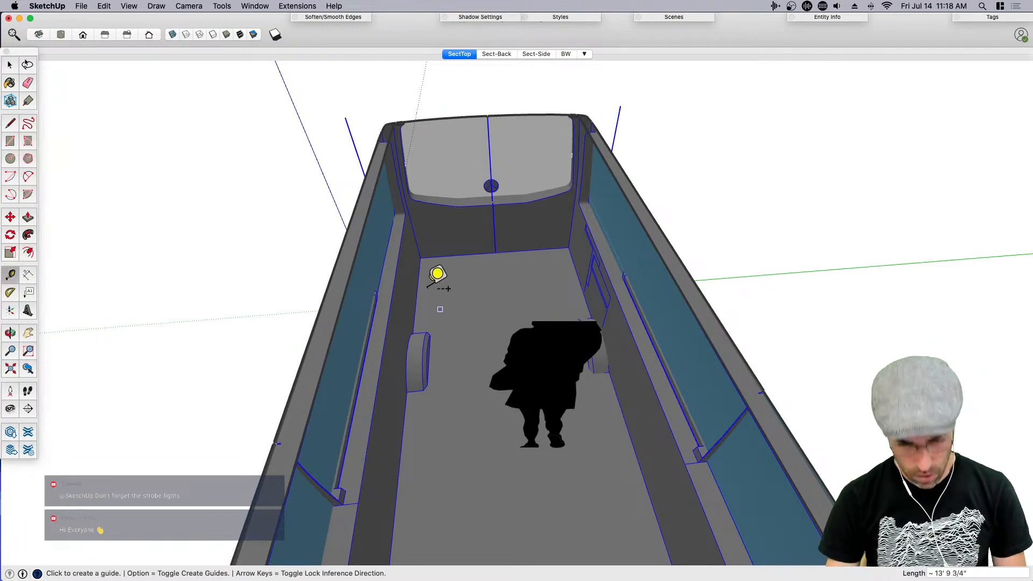
key("space")
scroll(434, 283, "up", 2)
scroll(435, 283, "up", 2)
key("t")
left_click(416, 249)
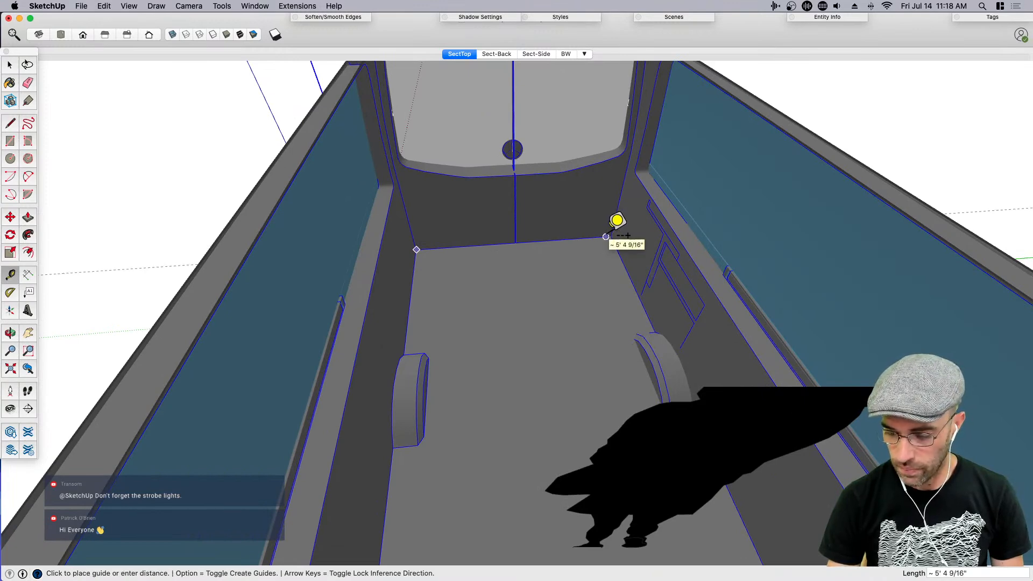
key("Escape")
left_click(368, 212)
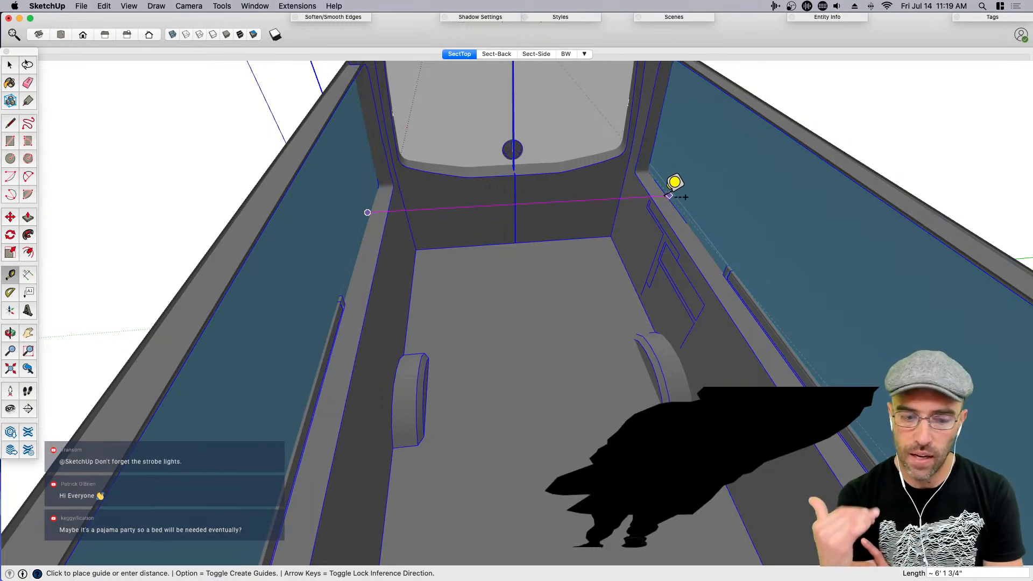
key("space")
Draw a horizontal rectangle about 1' 6" by 5' 10" spanning the two side ledges near the rear doors
middle_click_drag(704, 240, 694, 159)
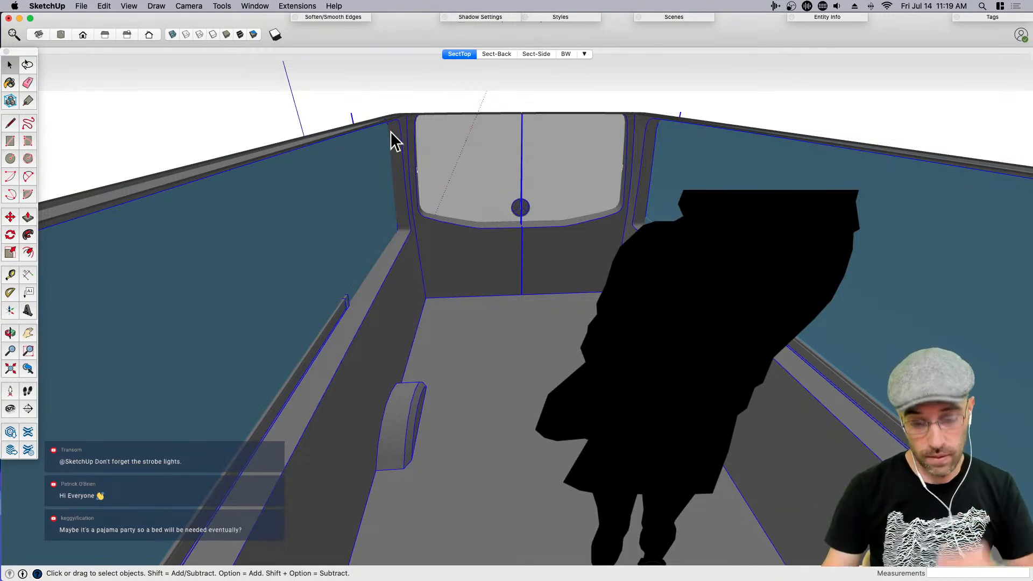
middle_click_drag(447, 206, 433, 276)
key("r")
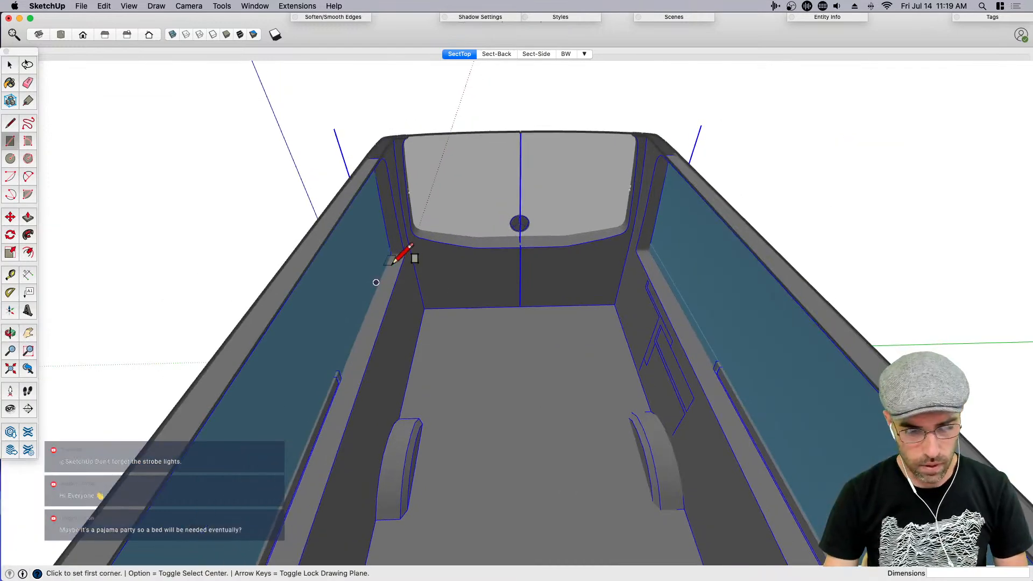
left_click(372, 287)
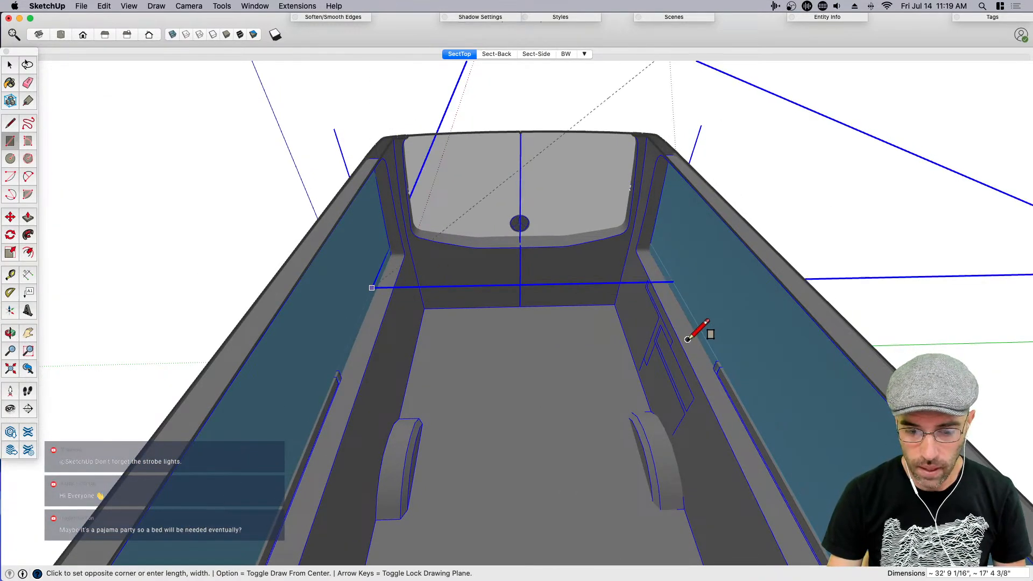
scroll(663, 331, "up", 4)
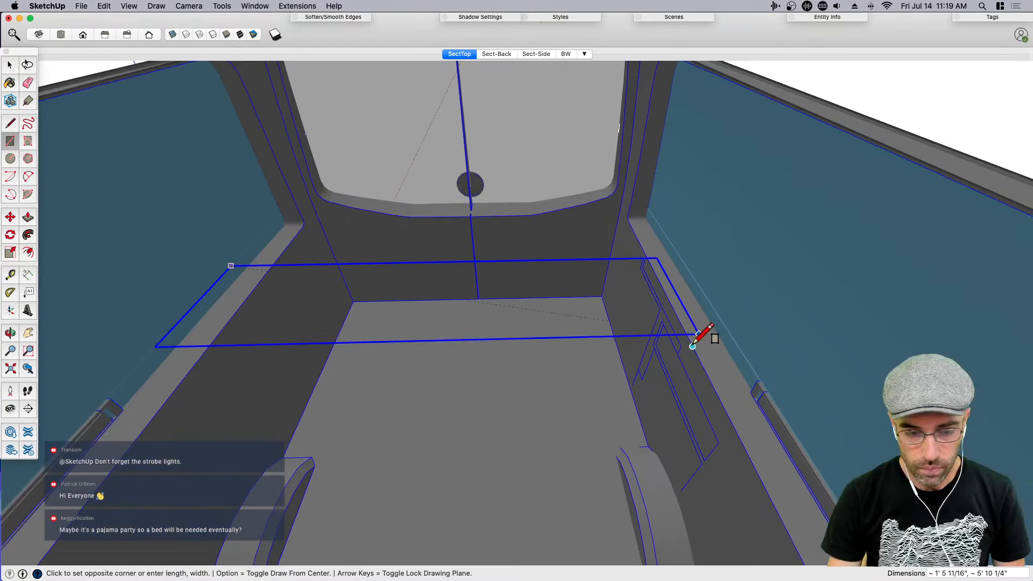
left_click(691, 340)
key("space")
scroll(538, 312, "down", 4)
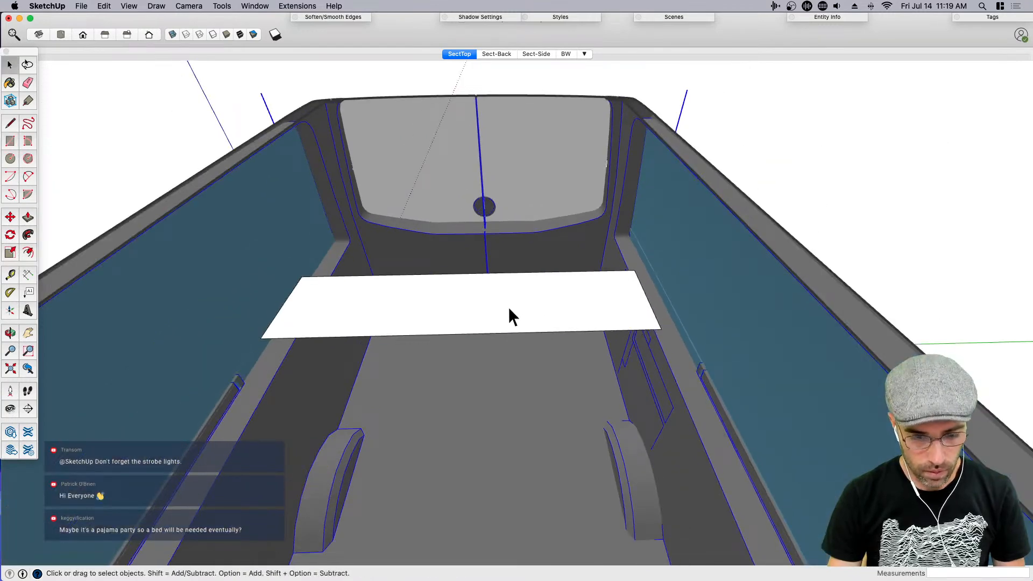
Group the rectangle and pull its top face upward in two passes, the second by 1", to form a platform slab
double_click(477, 317)
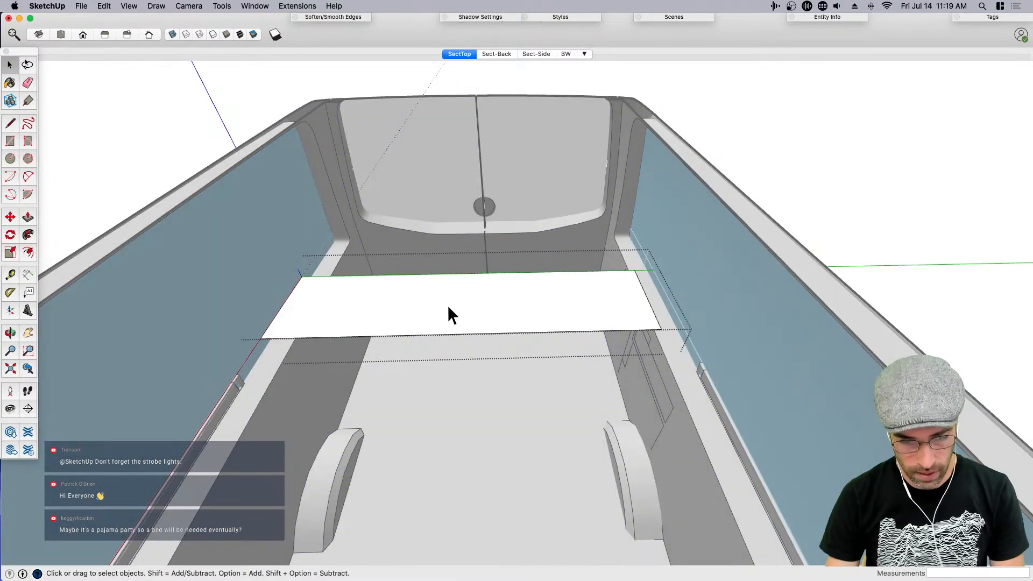
key("p")
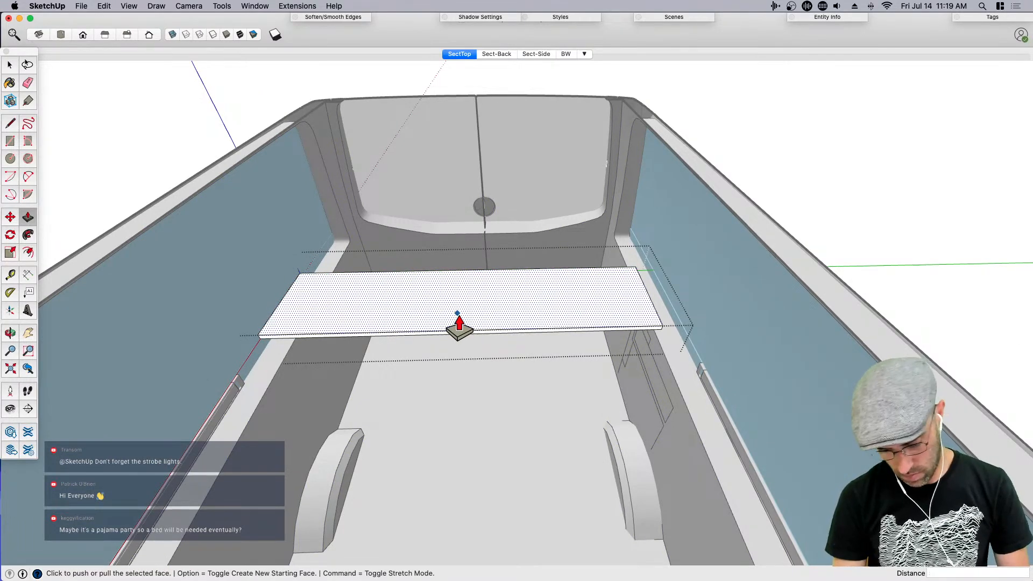
left_click(457, 323)
left_click(458, 327)
key("space")
left_click(480, 301)
key("p")
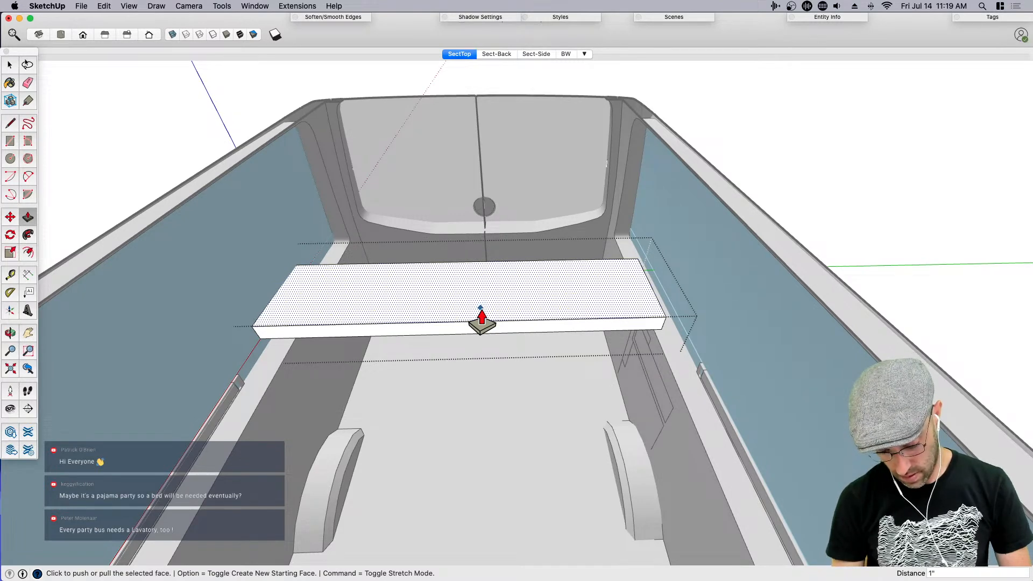
left_click(480, 317)
key("space")
Move the platform's end face about 4" outward along its length to reach the van's side wall
key("o")
left_click_drag(517, 325, 616, 238)
key("space")
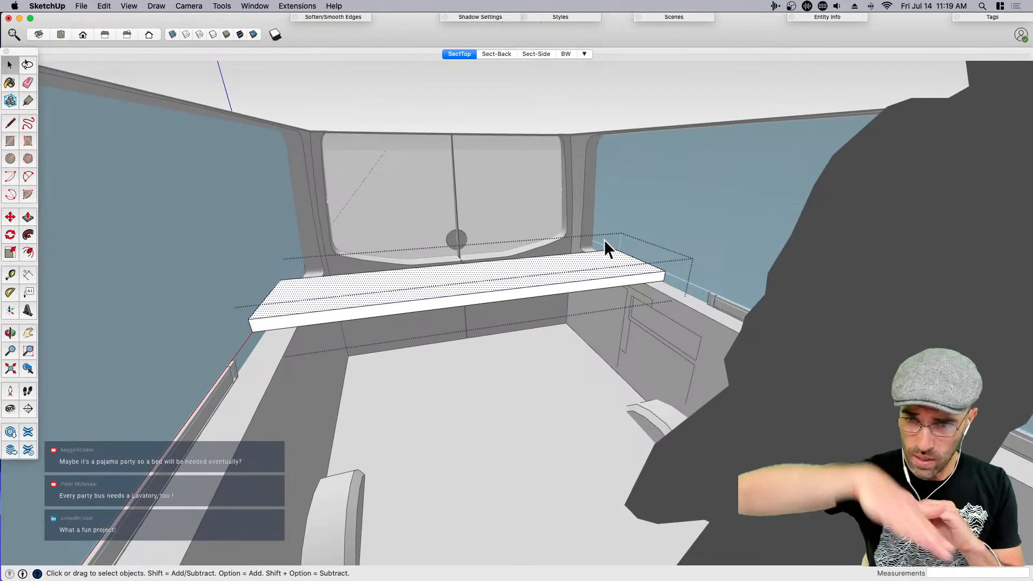
key("o")
left_click_drag(516, 283, 497, 342)
key("space")
double_click(489, 305)
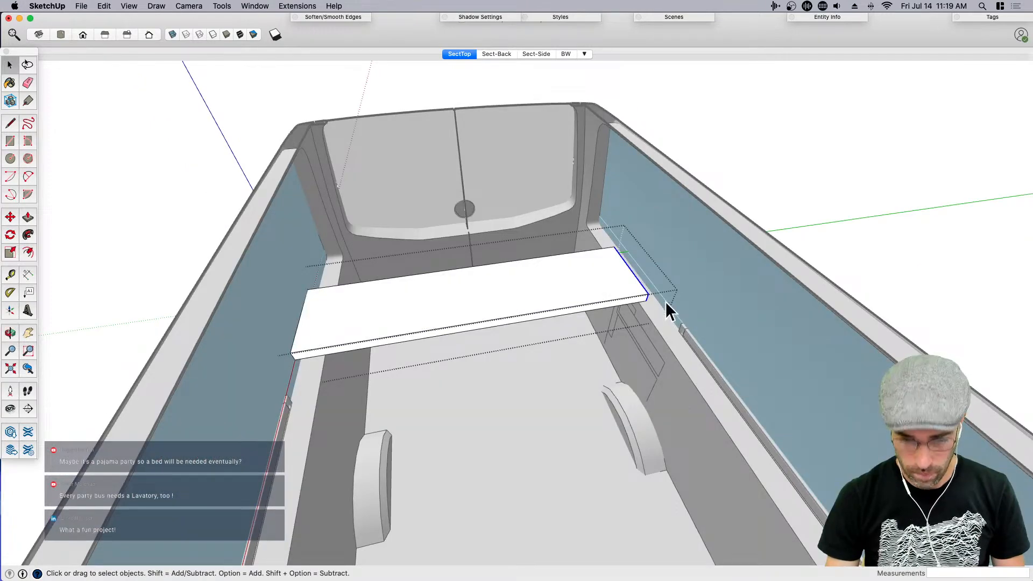
scroll(665, 304, "up", 4)
key("m")
left_click(638, 292)
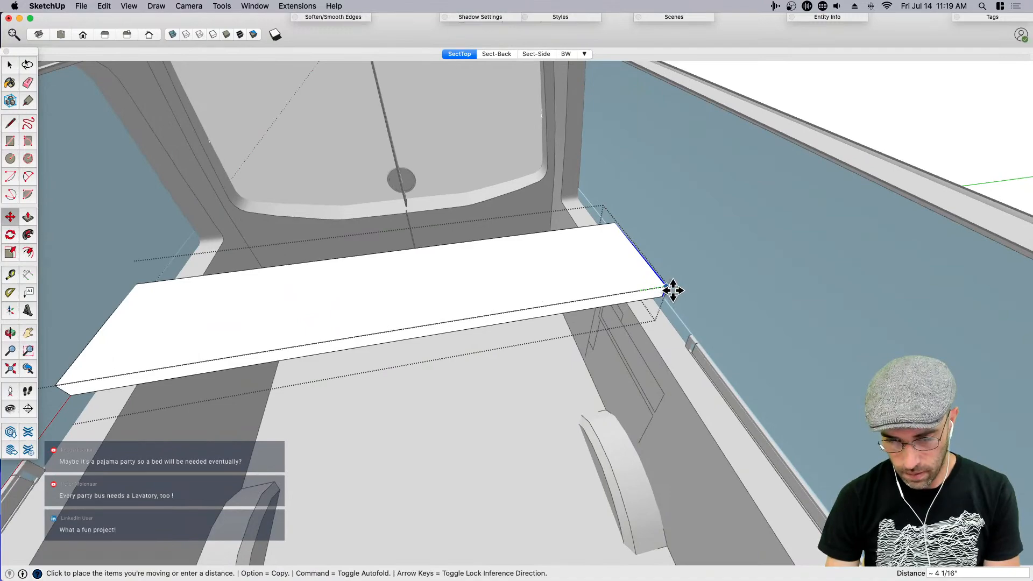
left_click(670, 291)
Switch to the Sect-Back scene and extend the platform's rear face toward the rear door opening with Push/Pull
scroll(618, 287, "down", 1)
scroll(550, 280, "down", 3)
middle_click_drag(482, 322, 544, 284)
key("space")
scroll(619, 303, "up", 2)
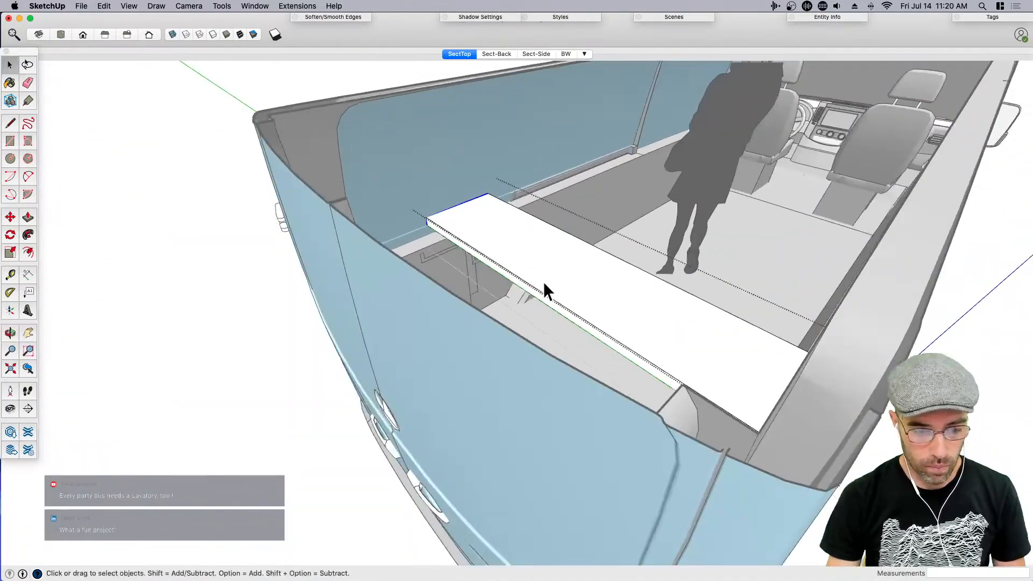
left_click(495, 54)
key("p")
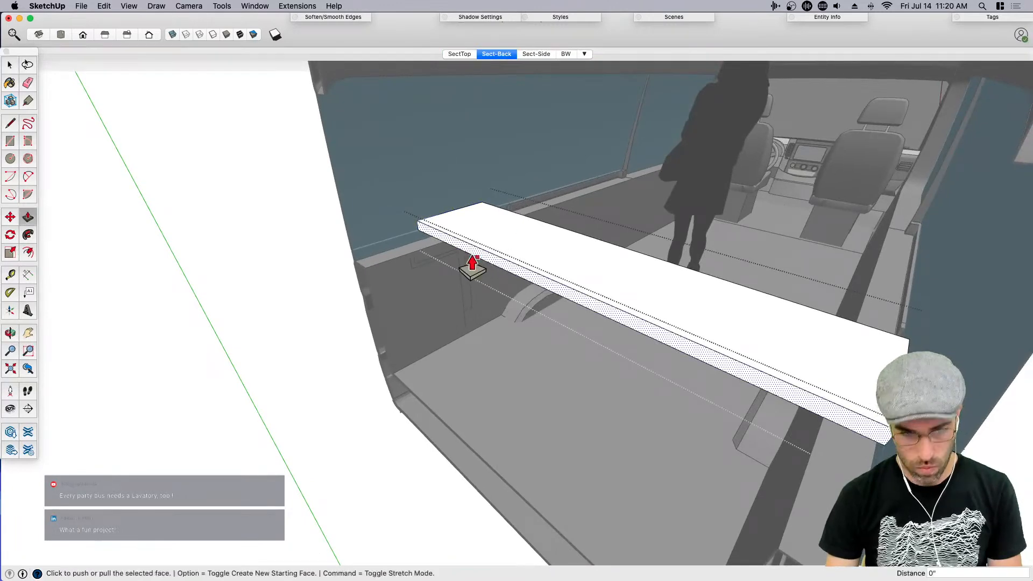
left_click(473, 263)
left_click(339, 226)
key("space")
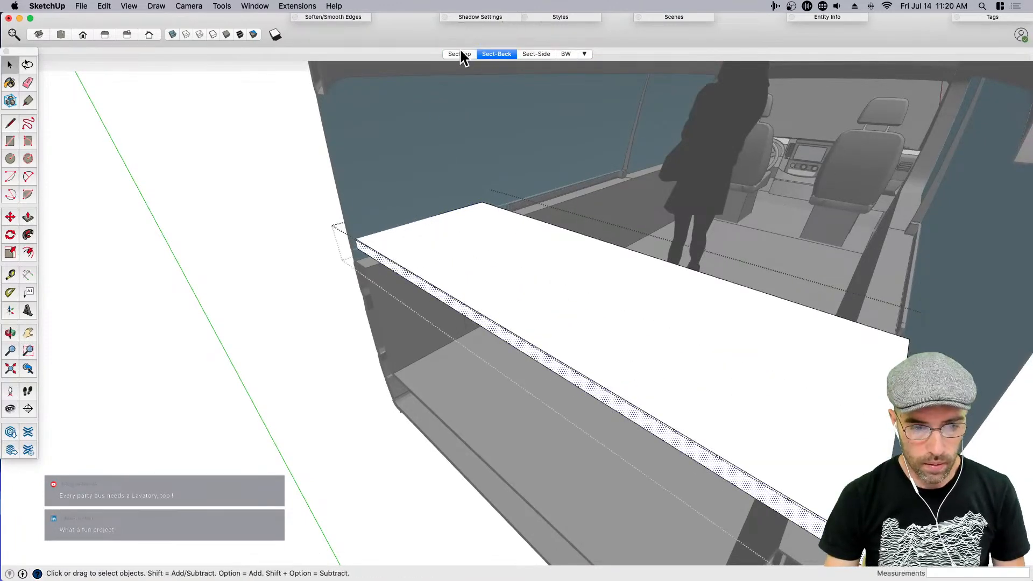
Return to the SectTop scene and open the van for editing
left_click(462, 53)
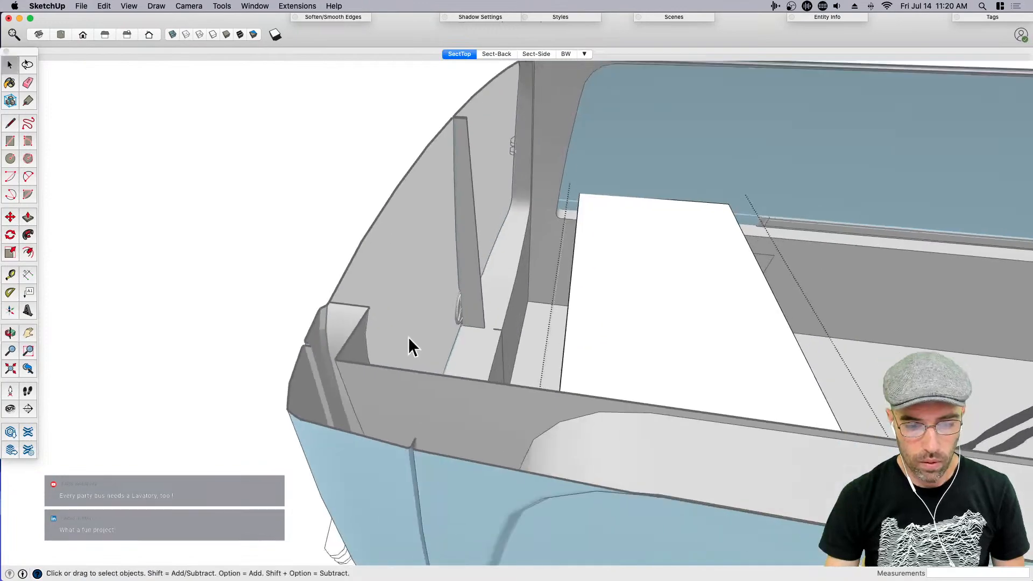
scroll(579, 293, "down", 5)
middle_click_drag(379, 201, 604, 332)
left_click(597, 330)
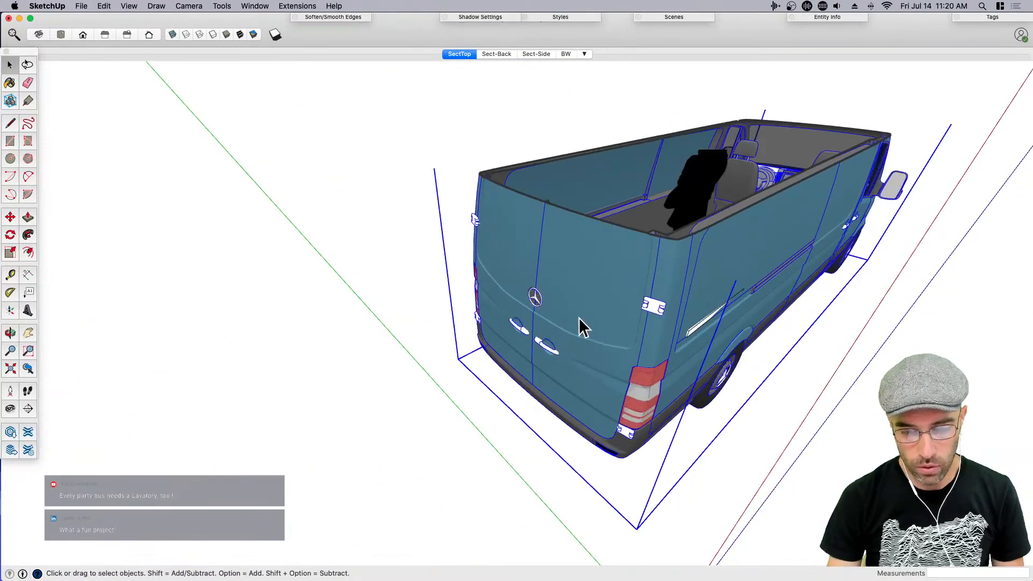
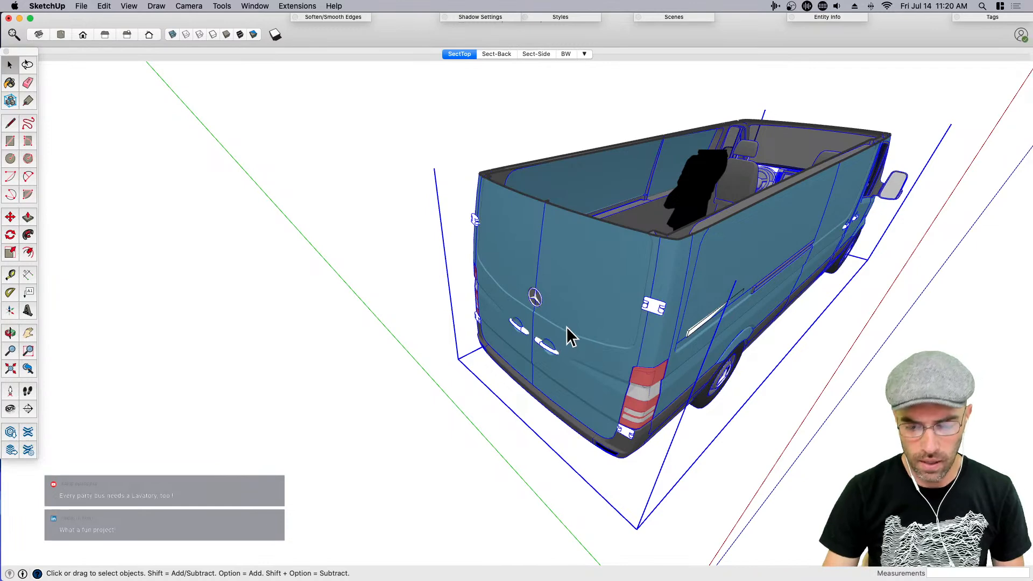
double_click(566, 324)
Try deleting the van's rear doors and undo the deletions
left_click(559, 318)
middle_click_drag(558, 318, 581, 371)
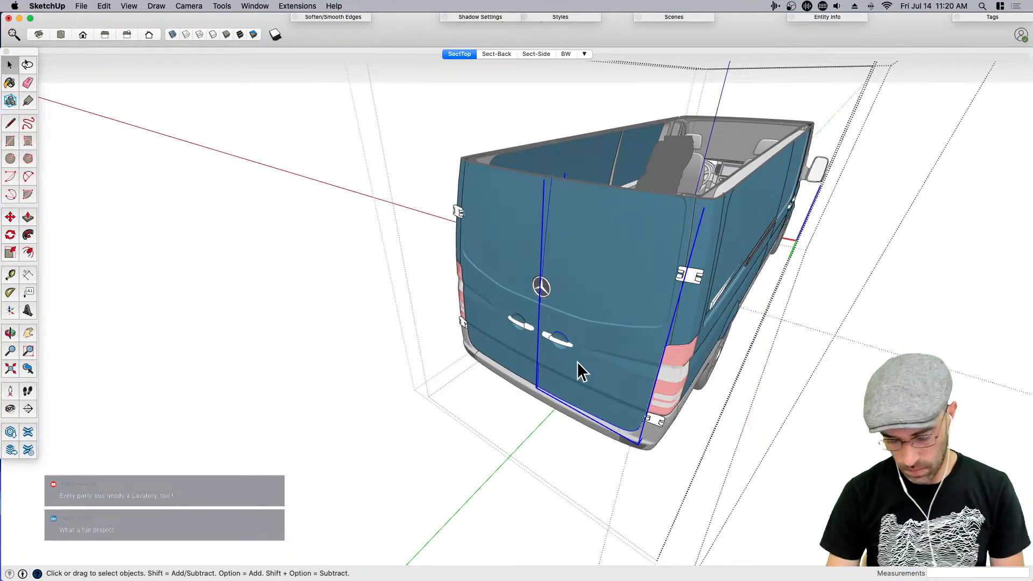
key("Delete")
key("super+z")
left_click(547, 307)
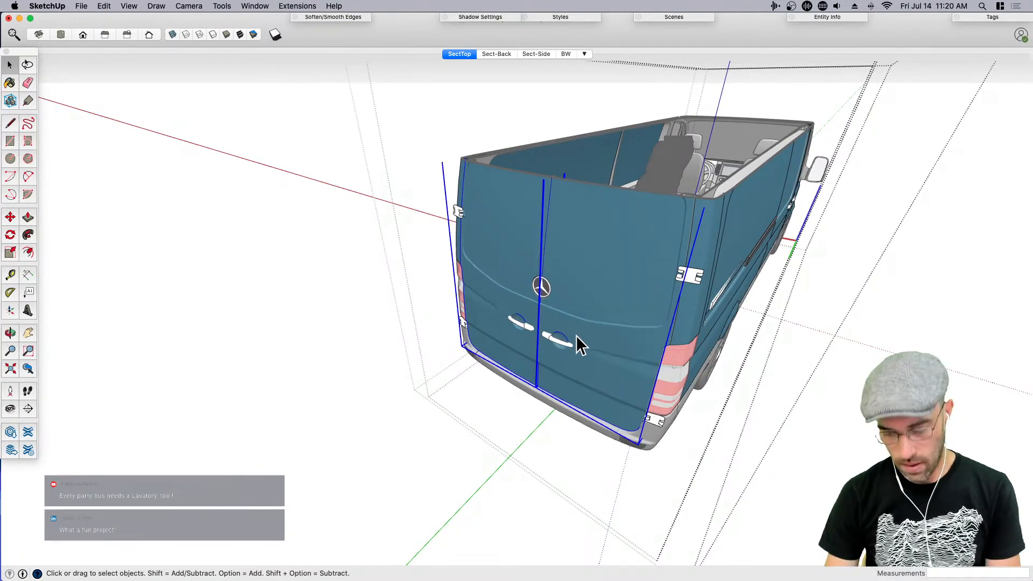
key("Delete")
key("super+z")
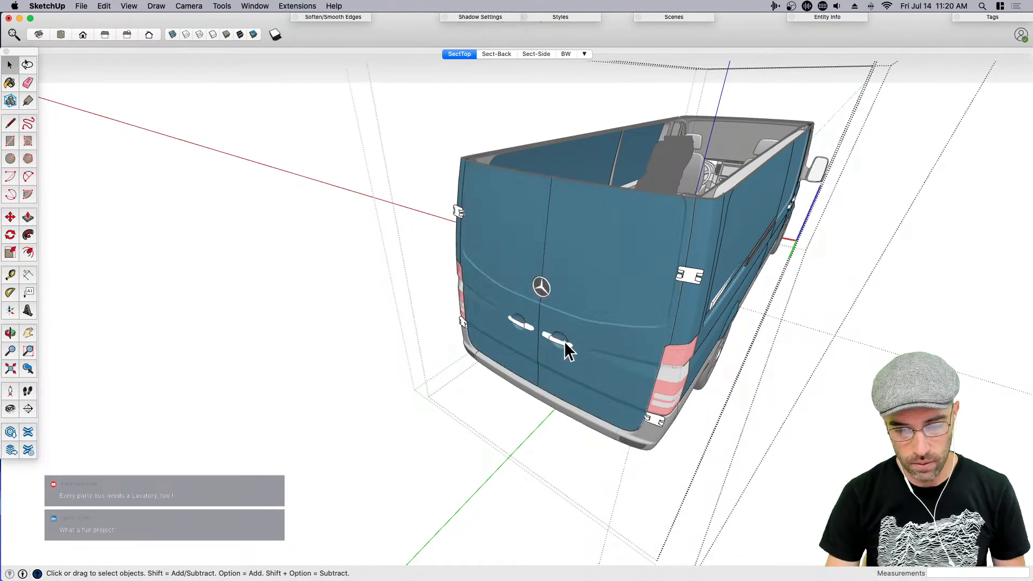
Try deleting the handle from the right rear door
mouse_move(562, 344)
middle_mouse_down()
mouse_move(346, 422)
mouse_move(578, 339)
middle_mouse_up()
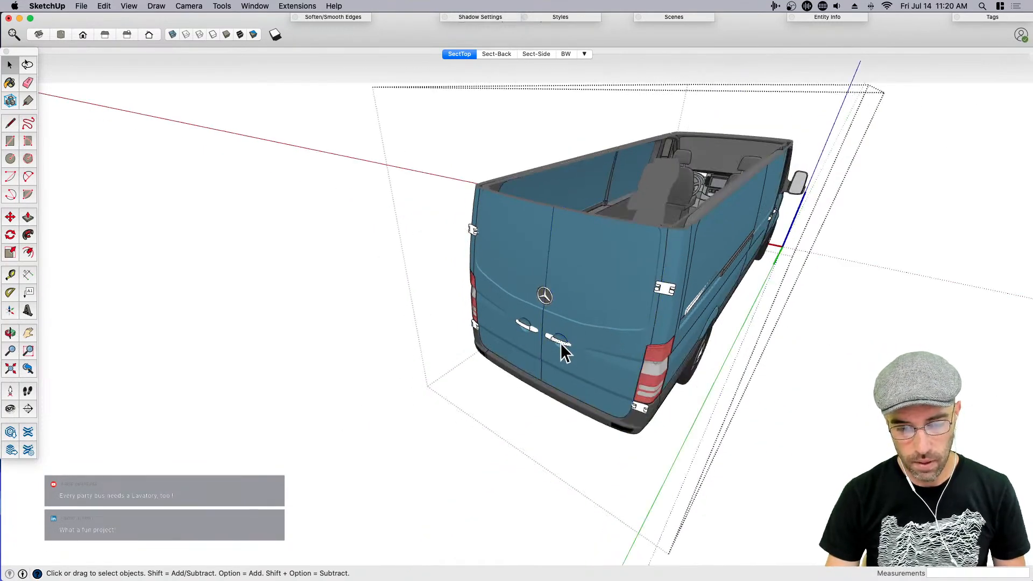
scroll(553, 341, "up", 3)
left_click(565, 342)
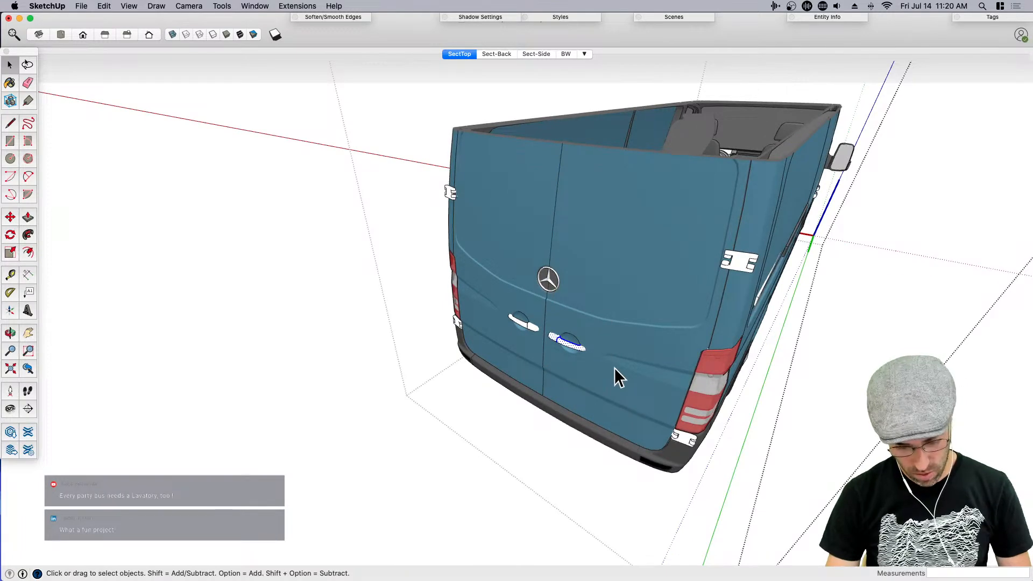
key("Delete")
double_click(605, 359)
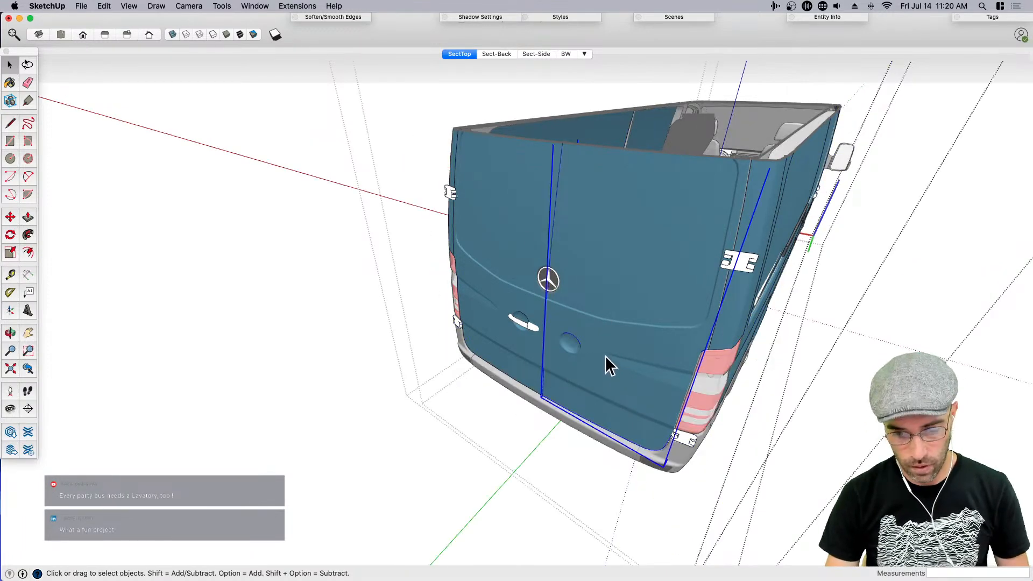
right_click(605, 356)
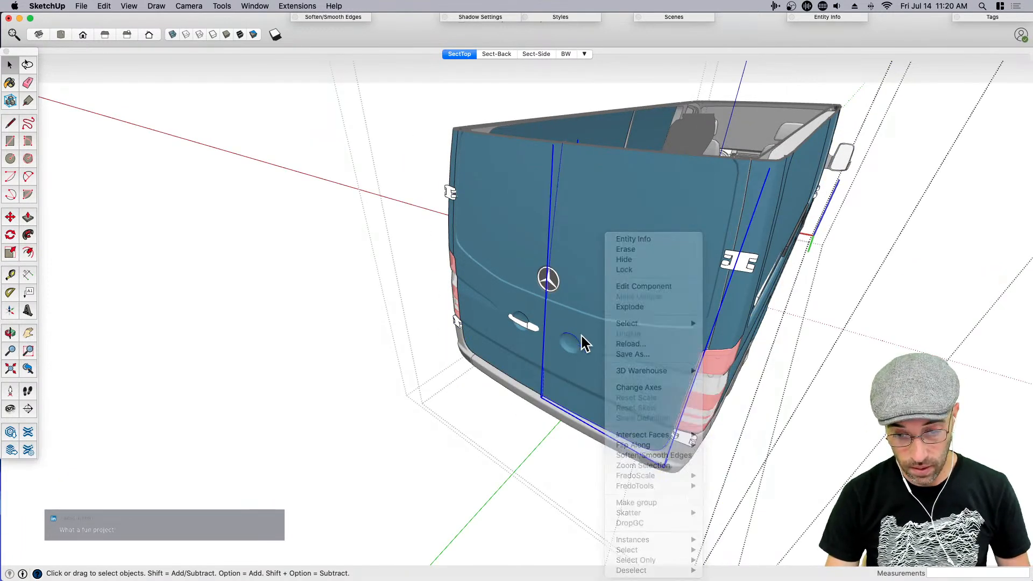
double_click(587, 349)
left_click(586, 349)
middle_click_drag(587, 350, 497, 304)
Delete the left rear door and the handle it leaves behind
left_click(496, 305)
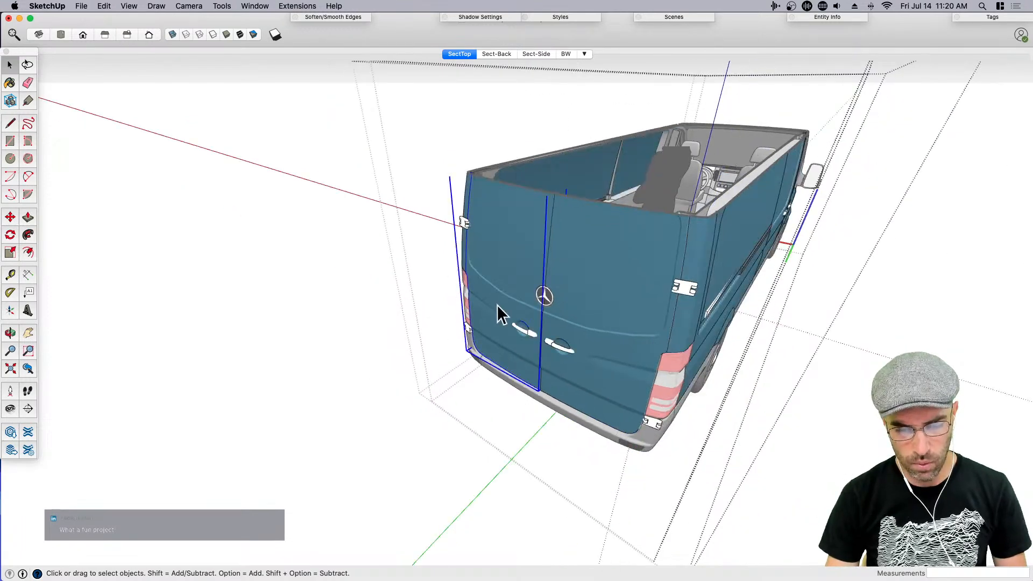
key("Delete")
scroll(522, 337, "up", 2)
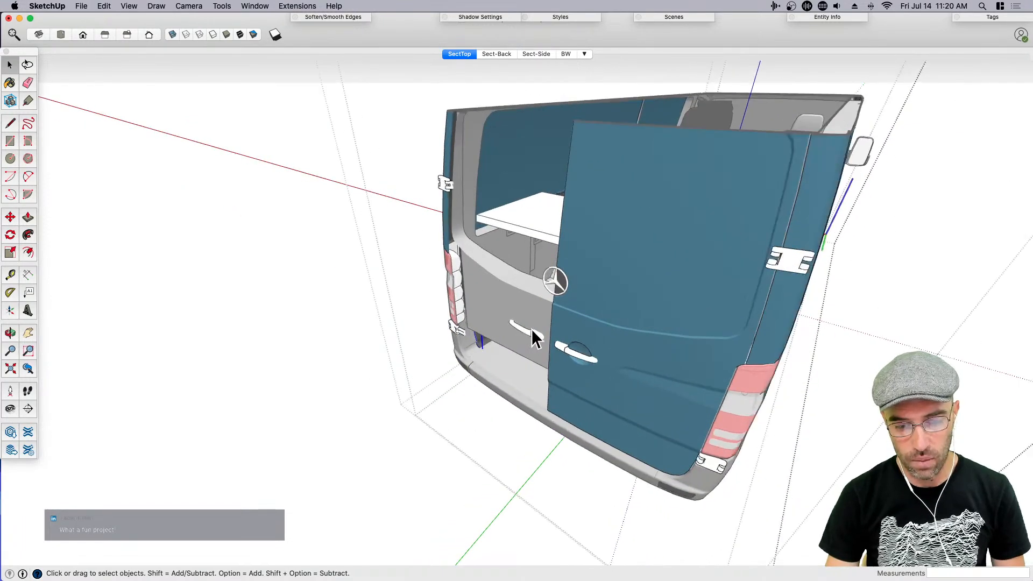
left_click(212, 363)
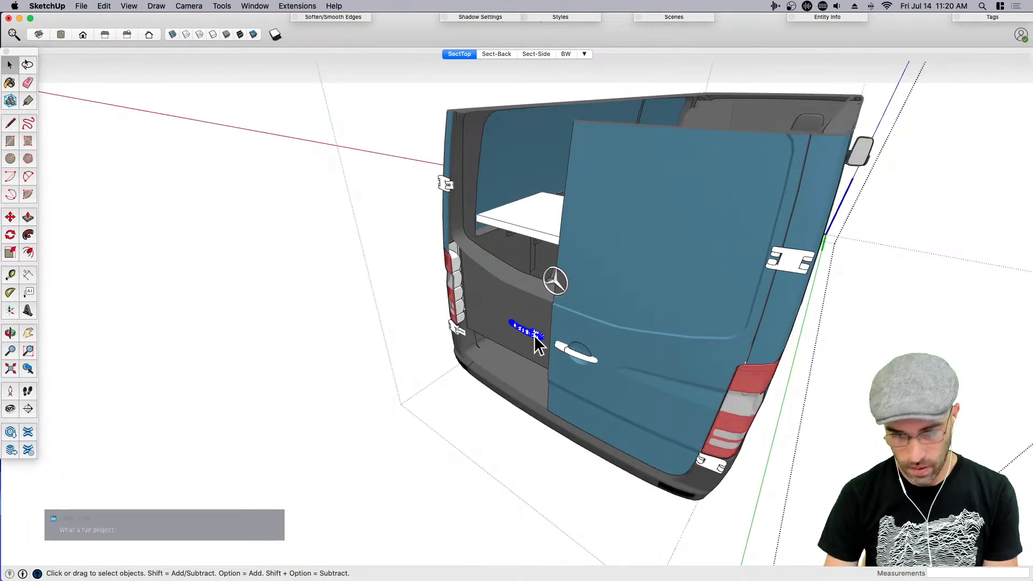
Delete the Mercedes emblem from the back of the van
left_click(558, 286)
middle_click_drag(534, 382, 527, 429)
left_click(527, 429)
double_click(555, 300)
scroll(553, 299, "up", 5)
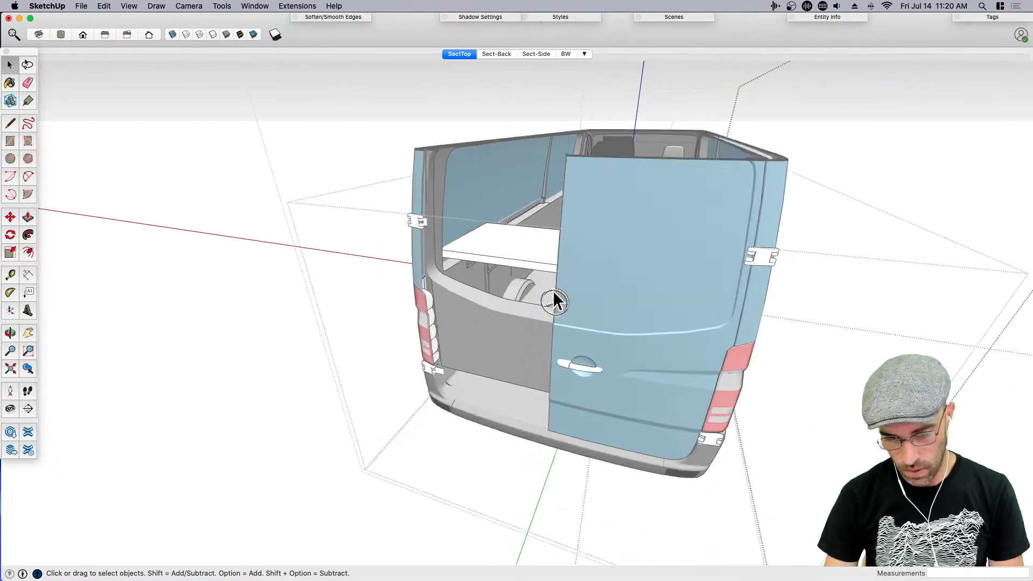
key("Delete")
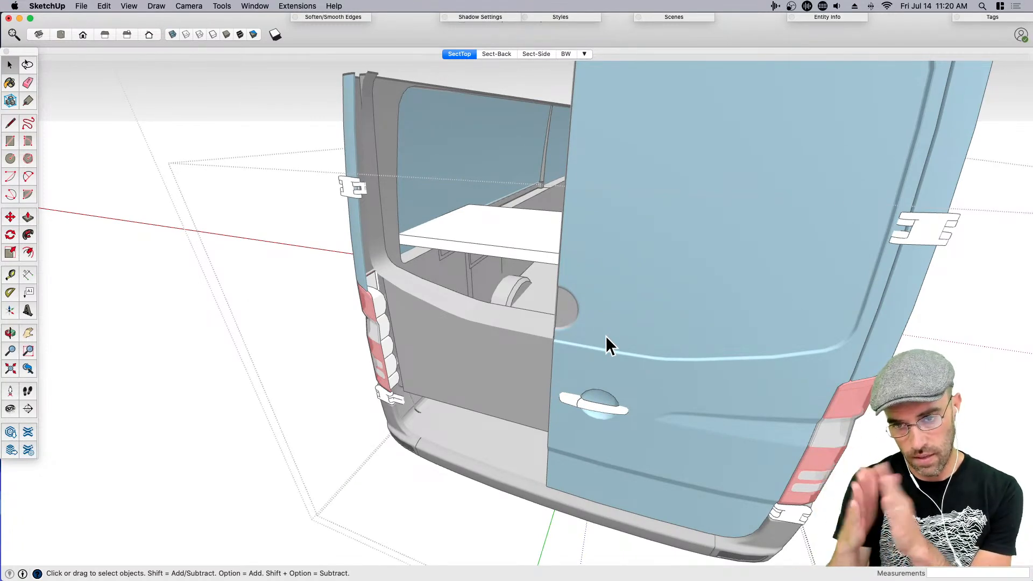
Examine the hinges and the remaining rear door from behind the van
scroll(592, 312, "down", 2)
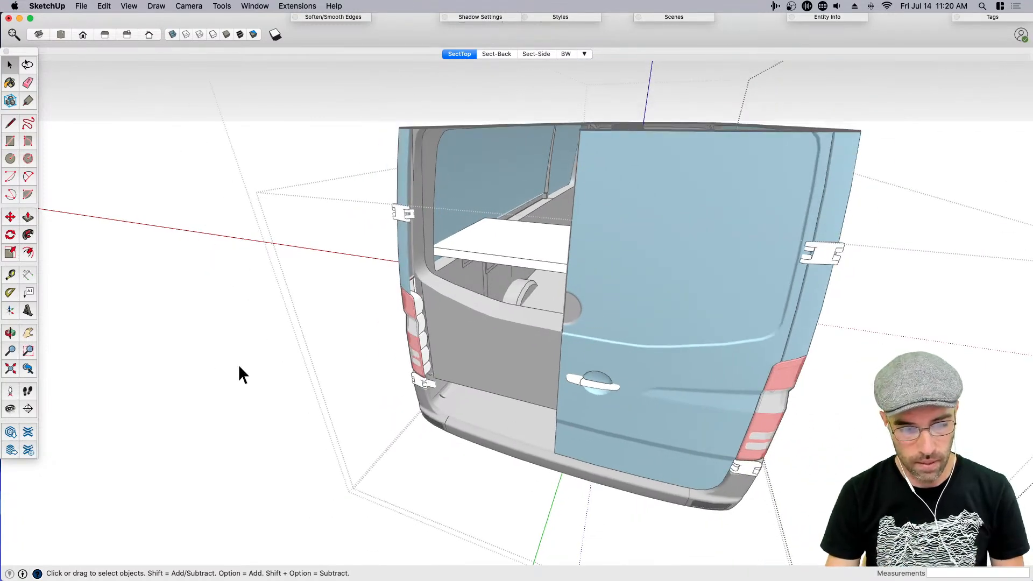
middle_click_drag(346, 369, 424, 361)
scroll(658, 393, "up", 4)
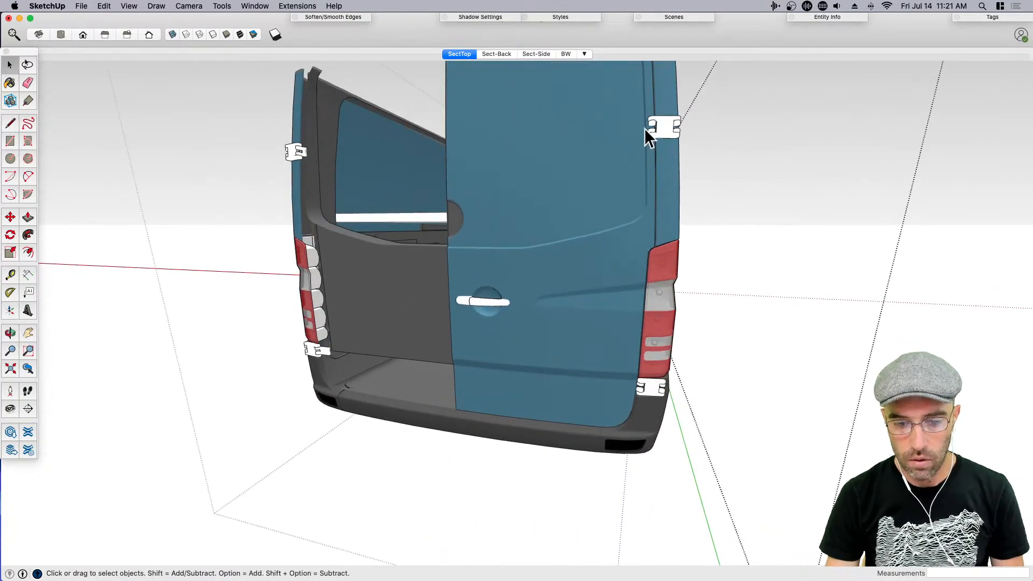
scroll(313, 350, "up", 5)
middle_click_drag(330, 353, 637, 380)
scroll(634, 369, "down", 5)
left_click(650, 373)
scroll(640, 362, "up", 3)
Copy the remaining rear door sideways over the open half of the rear opening with the Move tool
double_click(591, 304)
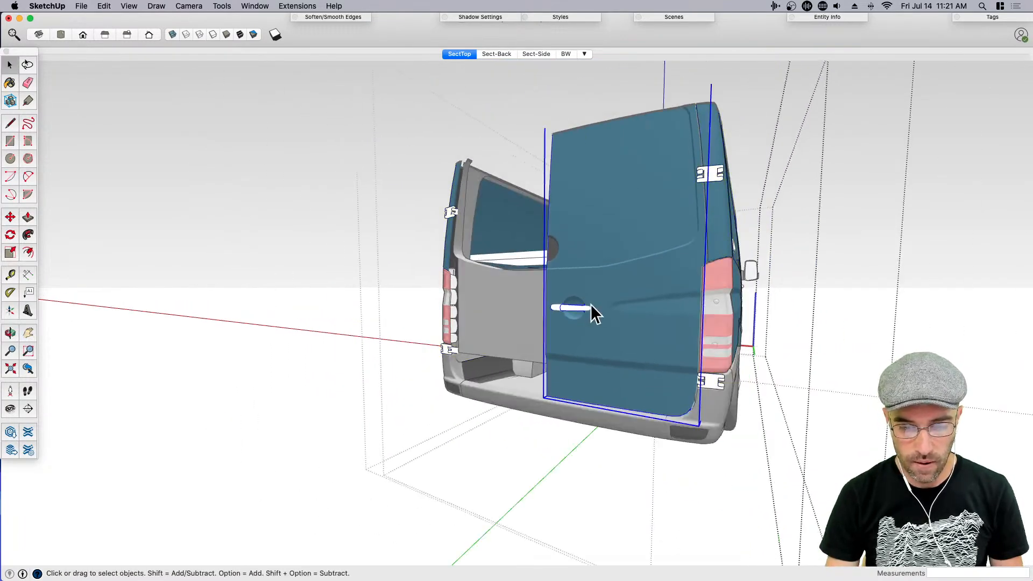
middle_click_drag(631, 343, 662, 438)
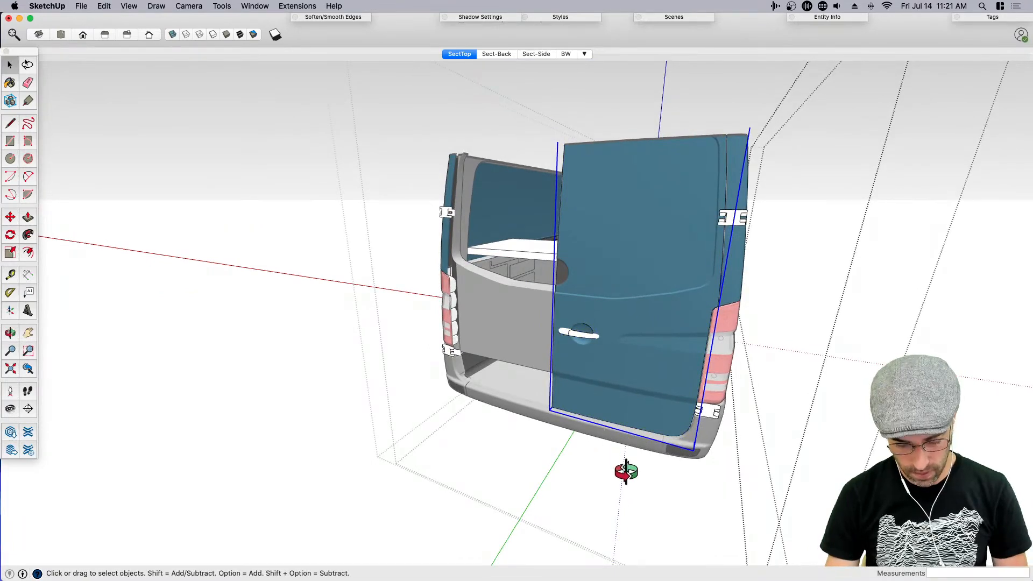
middle_click_drag(607, 455, 676, 475)
key("m")
left_click(678, 486)
key("alt")
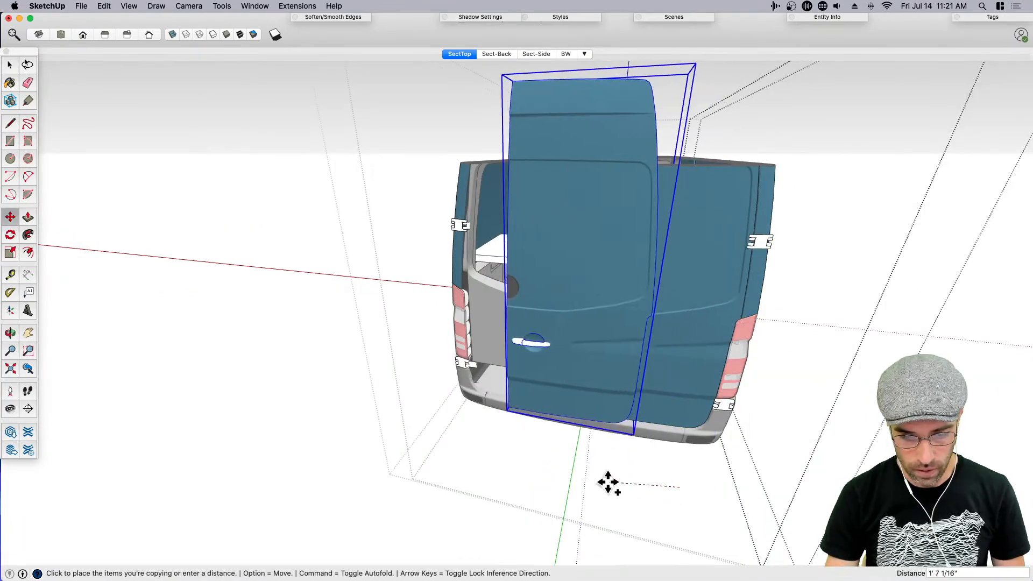
key("space")
Mirror the copied rear door with the Scale tool so its handle faces the centre seam
middle_click_drag(593, 468, 575, 534)
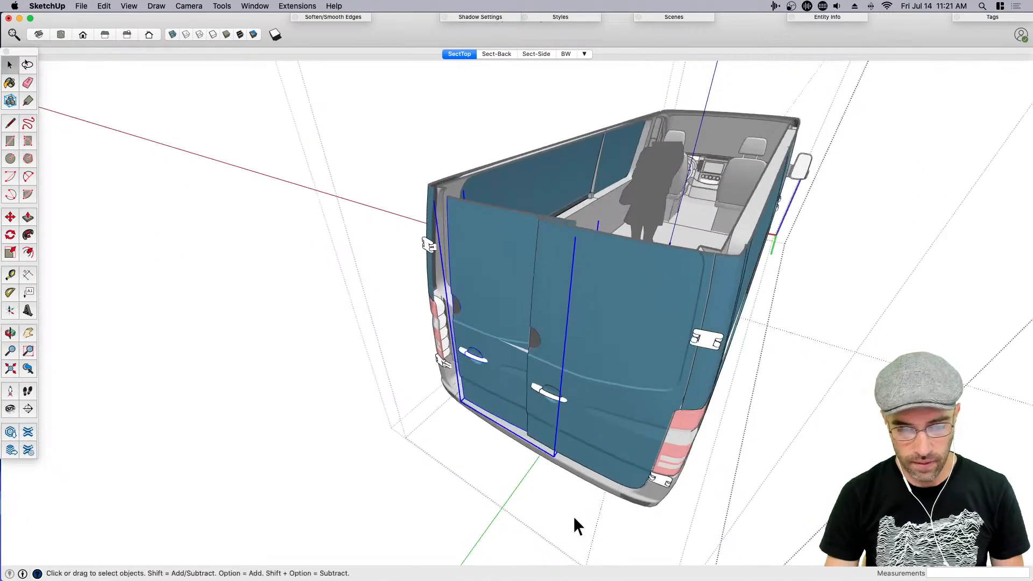
key("s")
scroll(579, 352, "up", 5)
middle_click_drag(611, 307, 380, 399)
left_click_drag(477, 374, 476, 350)
middle_click_drag(476, 349, 503, 407)
scroll(503, 406, "down", 1)
Move the mirrored door about 1' 7 5/8" along the red axis toward the other rear door
key("m")
left_click(486, 447)
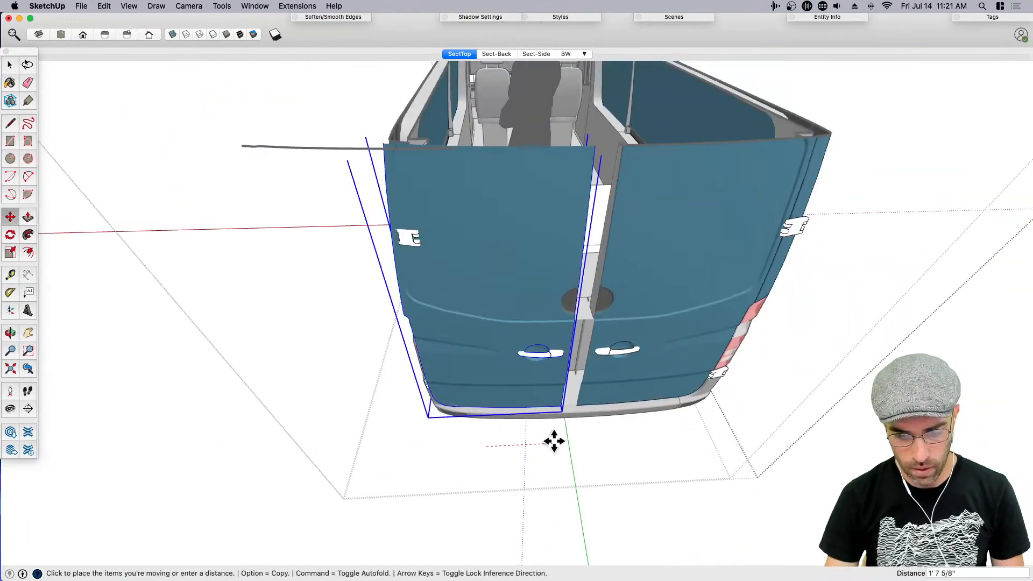
left_click(554, 438)
Close the gap between the rear doors by moving the mirrored door about 3 3/4" and another 1/2" to the seam
scroll(557, 399, "up", 5)
scroll(554, 402, "up", 3)
left_click(547, 405)
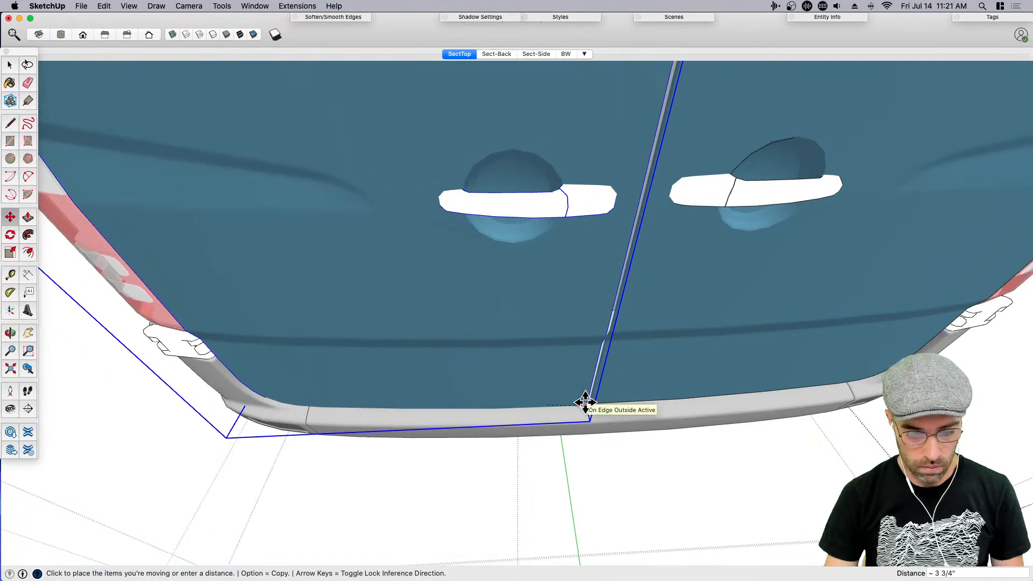
left_click(585, 402)
scroll(585, 404, "up", 5)
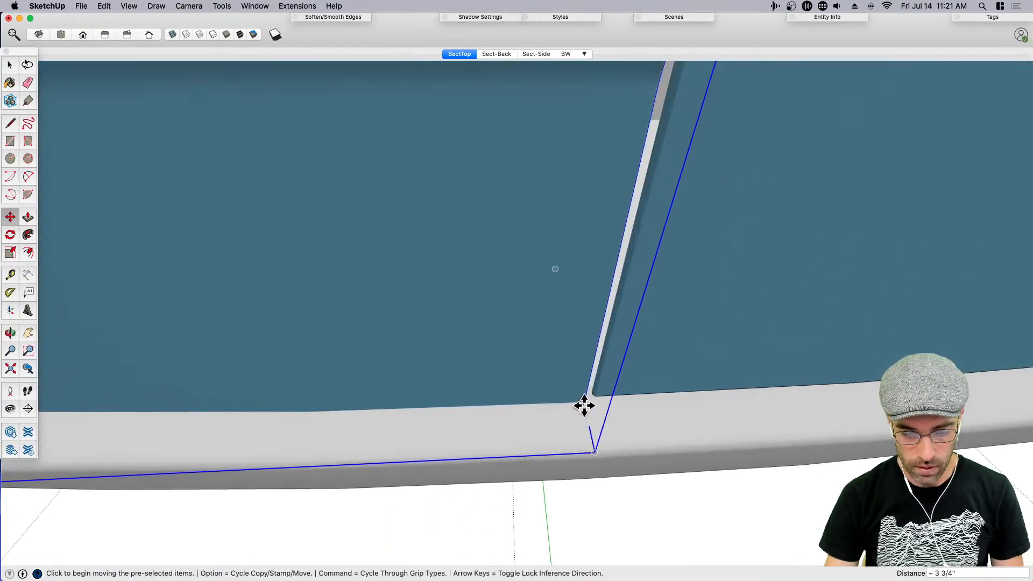
left_click(584, 404)
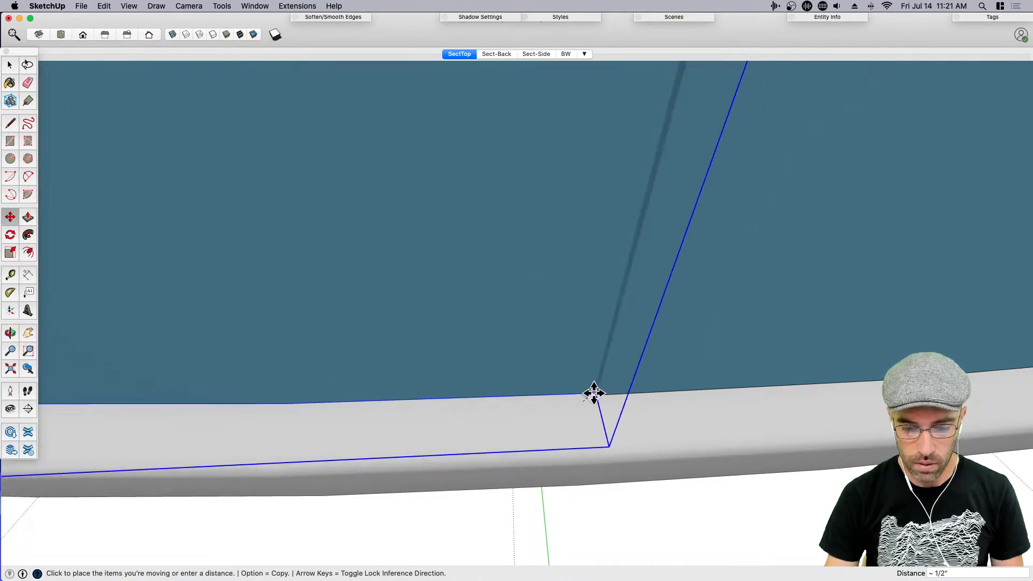
left_click(595, 394)
scroll(597, 404, "down", 5)
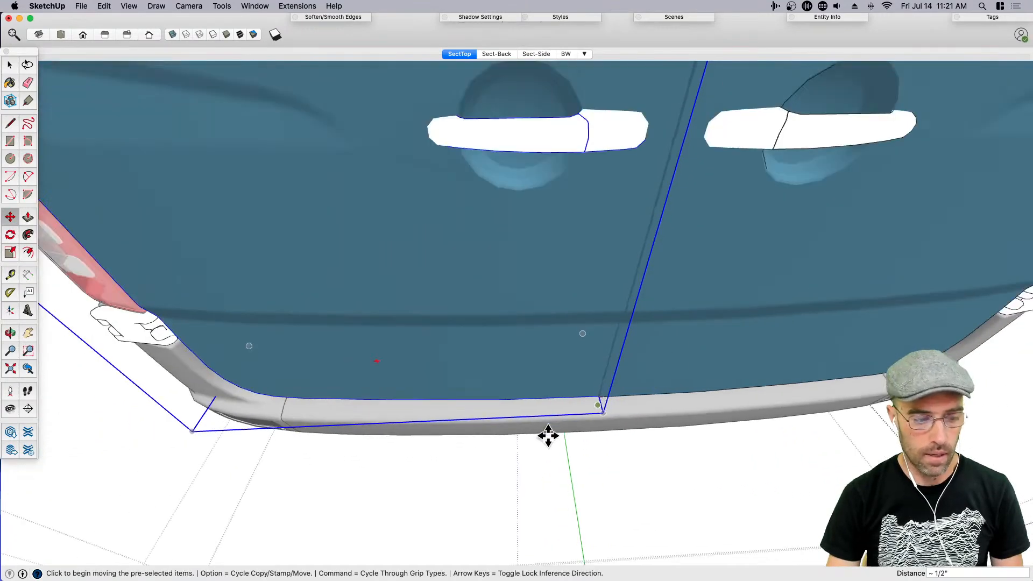
scroll(548, 435, "down", 10)
middle_click_drag(549, 447, 596, 365)
key("space")
Open the right rear door component for editing and select all of its geometry
middle_click_drag(654, 403, 582, 417)
left_click(582, 417)
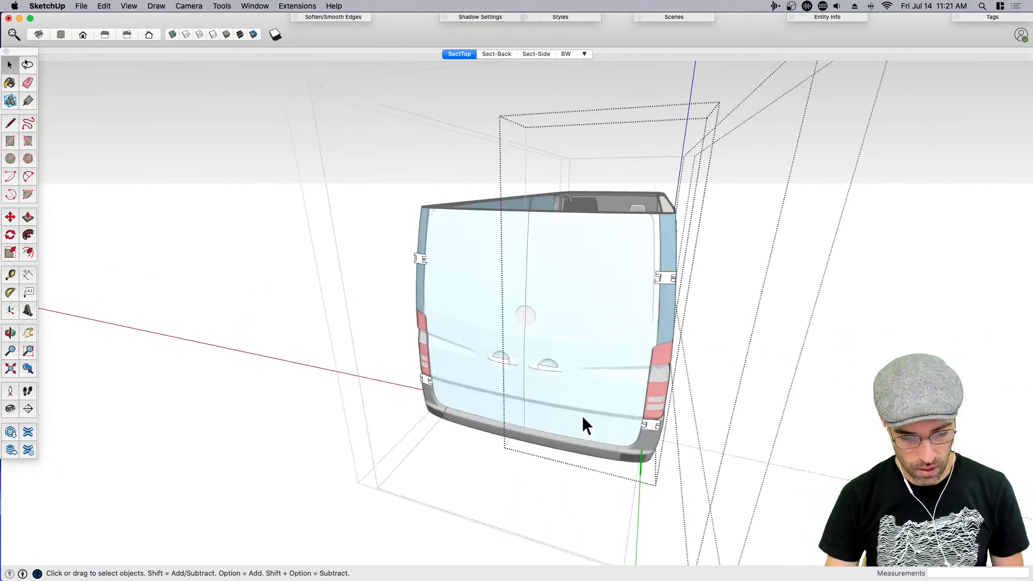
left_click(742, 446)
left_click(555, 373)
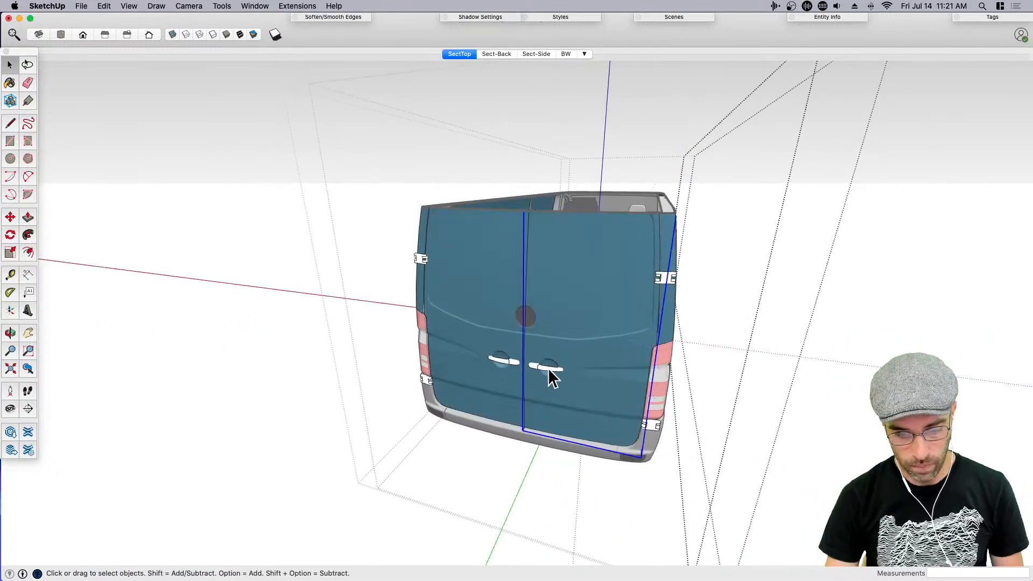
double_click(606, 411)
key("super+a")
middle_click_drag(606, 410, 588, 486)
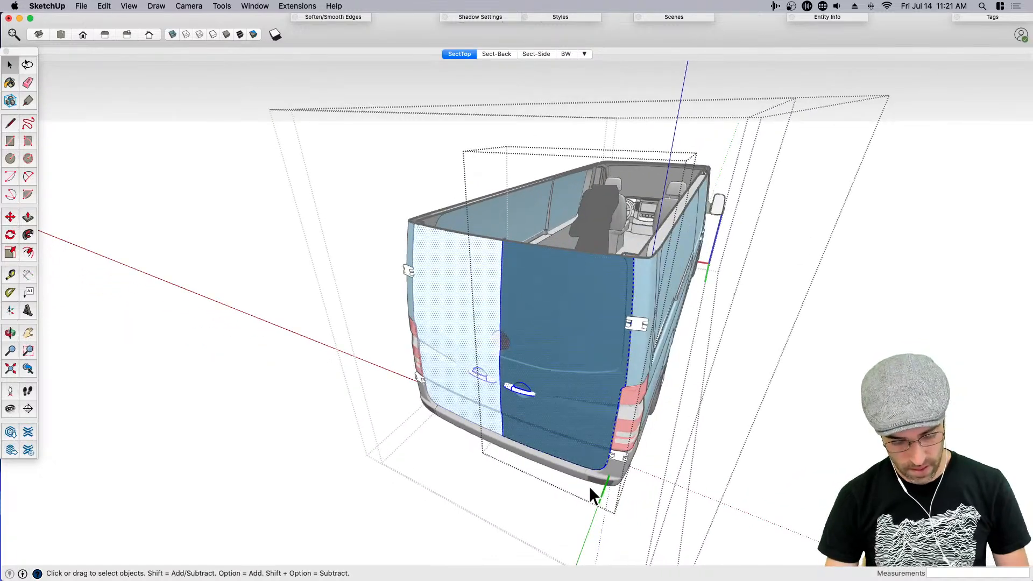
Try rotating the door geometry about its lower outer corner
key("q")
left_click(600, 472)
left_click(528, 494)
left_click(526, 501)
scroll(613, 463, "up", 3)
scroll(605, 455, "up", 5)
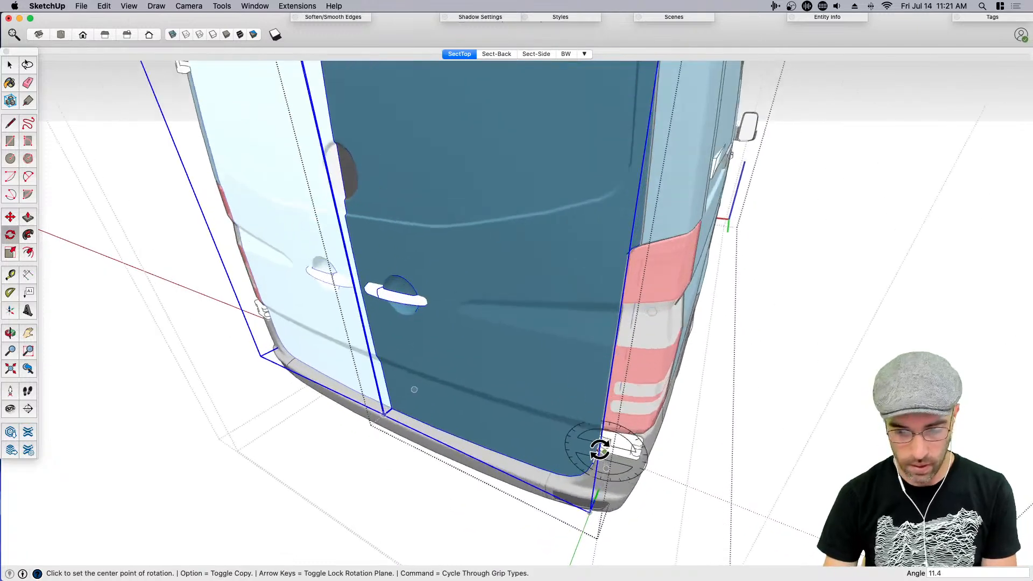
Rotate the door geometry 90° outward about its lower hinge to swing both rear doors open
left_click(598, 439)
left_click(520, 440)
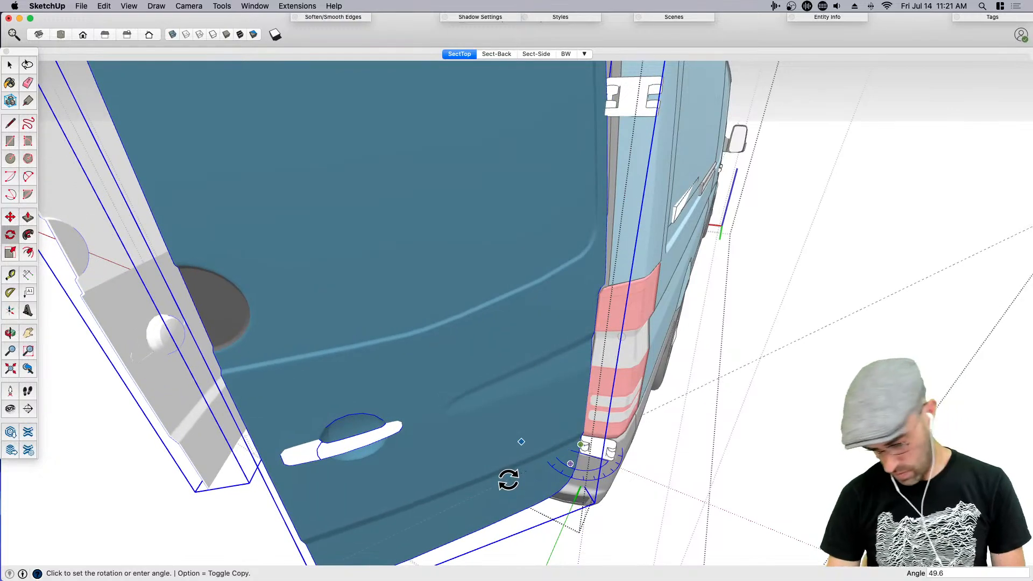
left_click(508, 480)
scroll(791, 409, "down", 10)
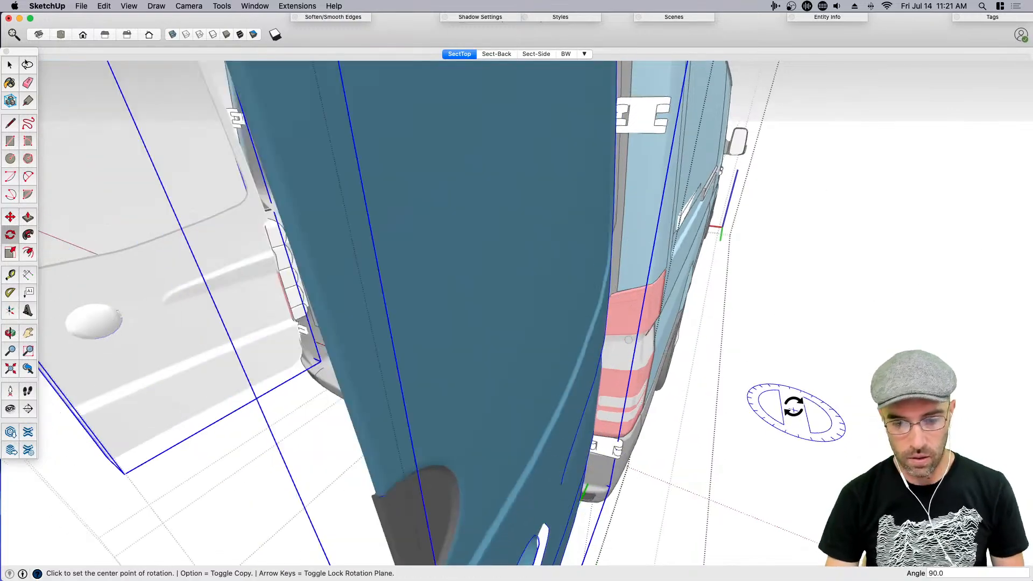
key("space")
left_click(796, 485)
scroll(725, 482, "down", 5)
middle_click_drag(726, 482, 781, 436)
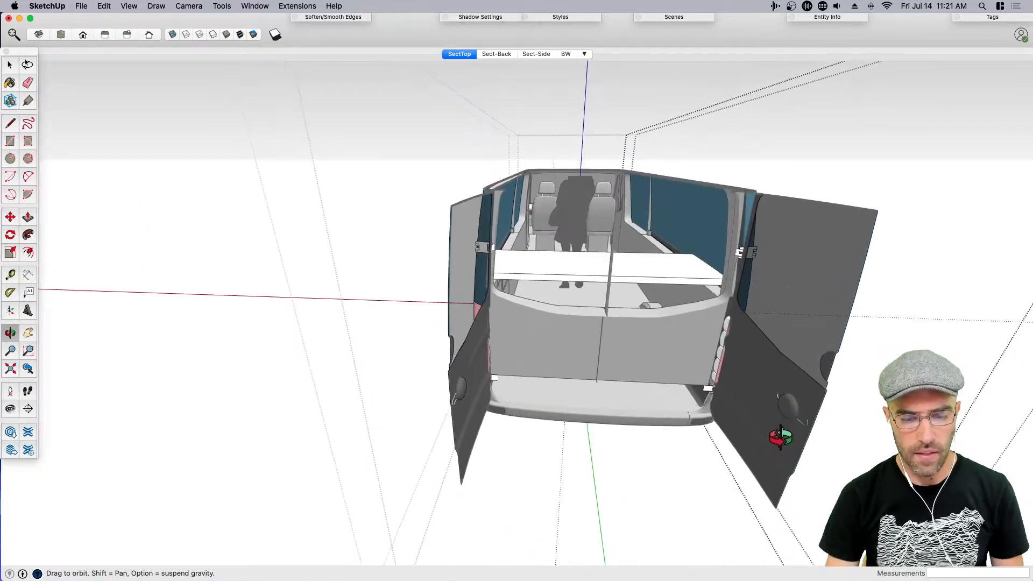
Open the van body for editing and select the vertical strip left standing in the middle of the rear opening
double_click(636, 302)
scroll(619, 301, "up", 3)
left_click(595, 312)
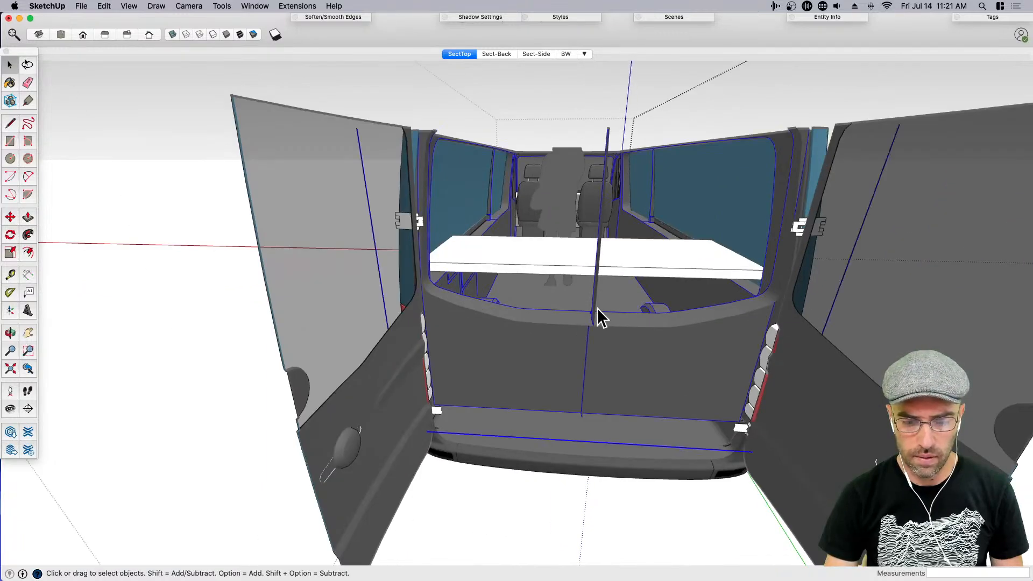
scroll(658, 303, "up", 4)
double_click(625, 294)
double_click(625, 291)
triple_click(625, 290)
left_click(625, 290)
middle_click_drag(624, 289, 622, 339)
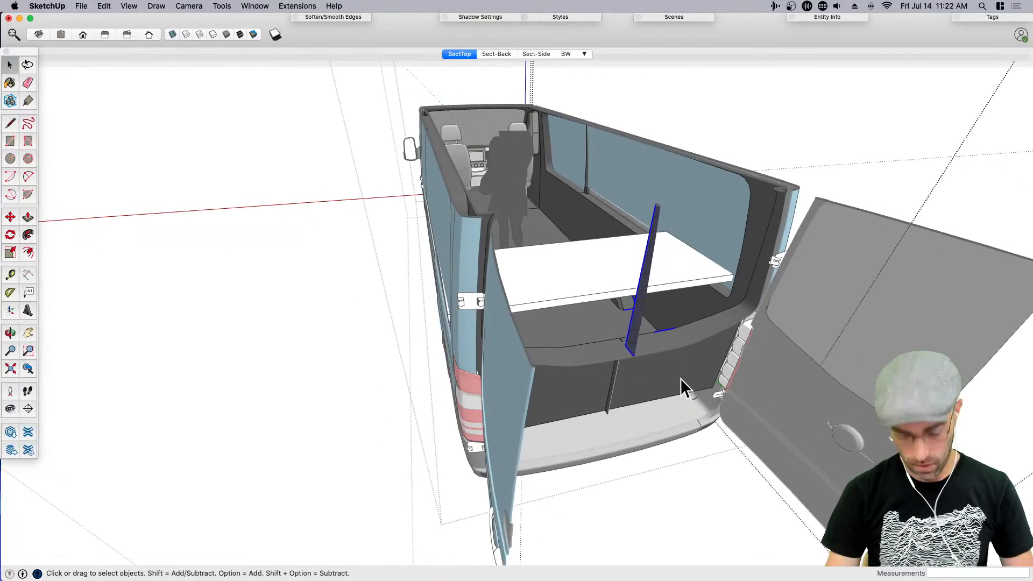
Delete the faces of the vertical strip in the middle of the rear opening
double_click(637, 317)
key("super+g")
key("super+x")
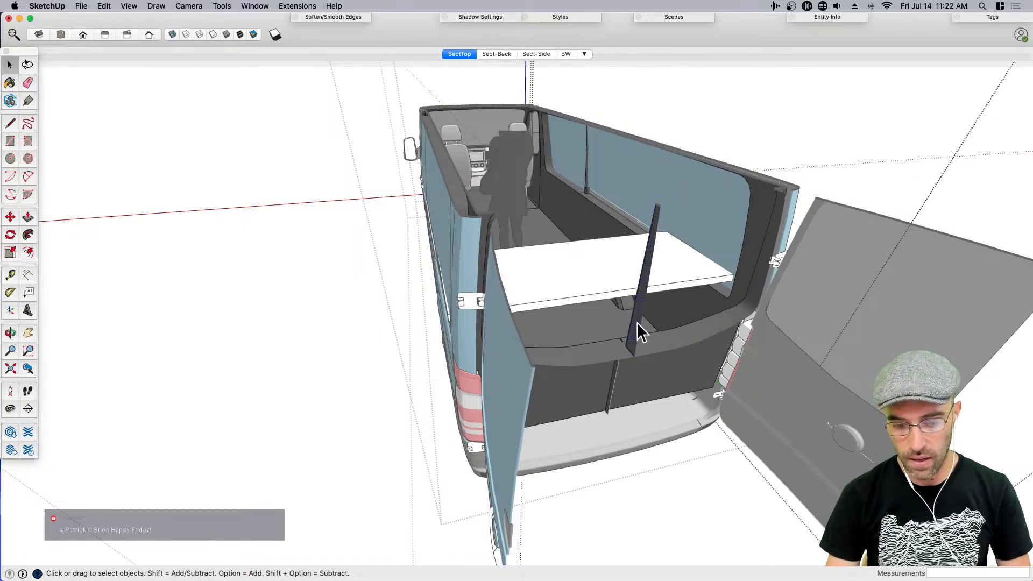
scroll(637, 322, "up", 3)
triple_click(637, 322)
left_click(637, 333)
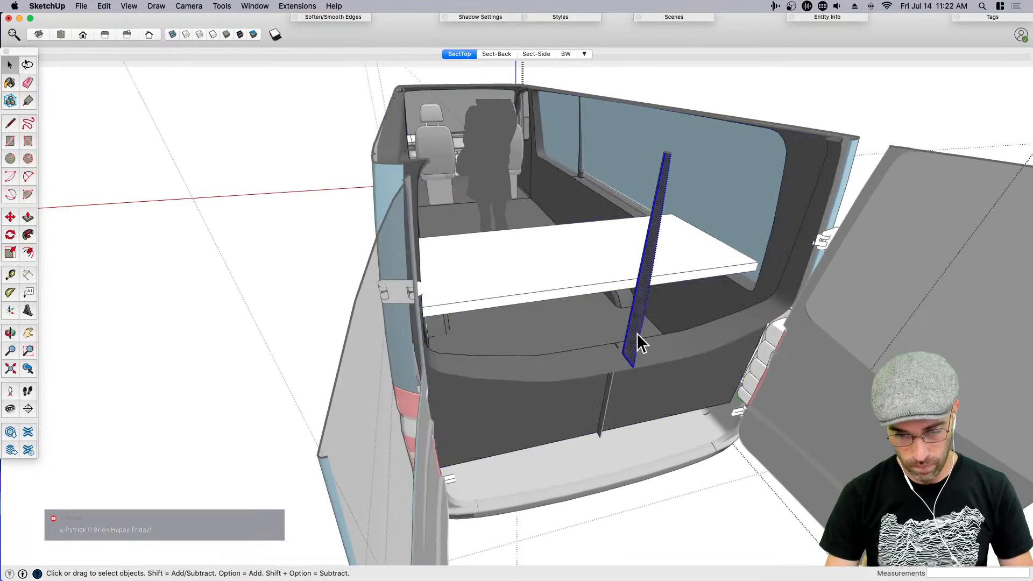
left_click(637, 332)
key("Delete")
Erase the leftover edges of the vertical strip above the rear sill with the Eraser
key("e")
left_click(630, 326)
left_click(648, 239)
left_click_drag(644, 248, 644, 257)
scroll(641, 304, "up", 5)
middle_click_drag(641, 304, 598, 340)
left_click(585, 353)
left_click_drag(591, 391, 572, 392)
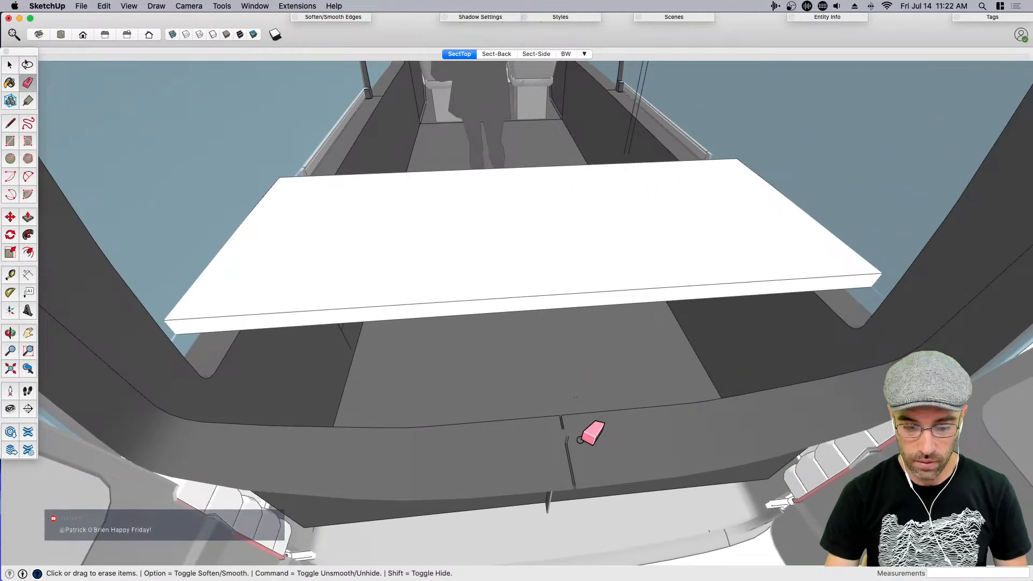
scroll(572, 440, "down", 5)
mouse_move(574, 286)
left_mouse_down()
mouse_move(577, 327)
mouse_move(553, 335)
left_mouse_up()
Draw a line about 3/16" long across the lower end of the rear sill's centre gap to fill it with a face
middle_click_drag(531, 455, 530, 331)
scroll(545, 456, "up", 5)
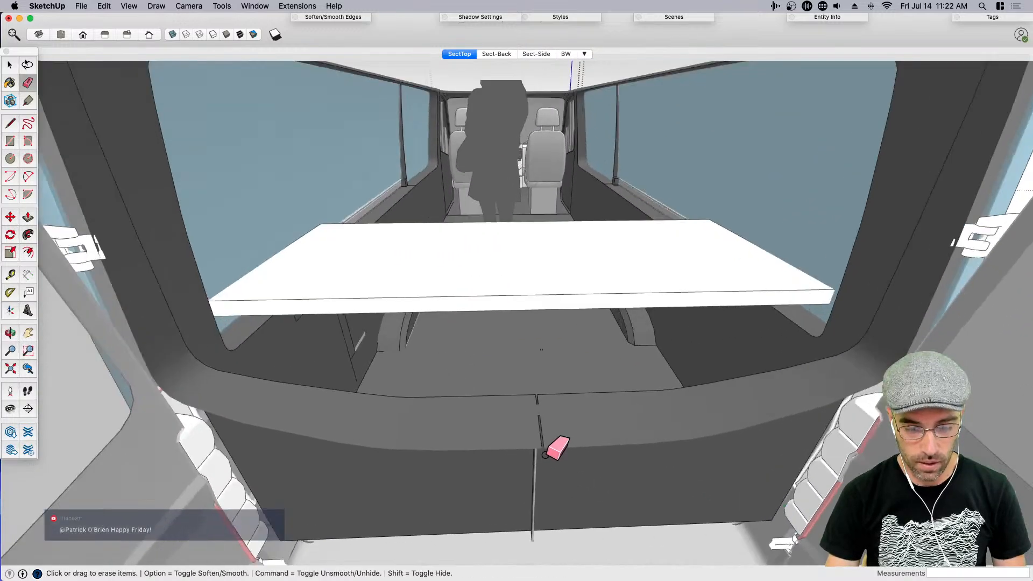
scroll(547, 429, "up", 2)
scroll(547, 429, "up", 3)
key("l")
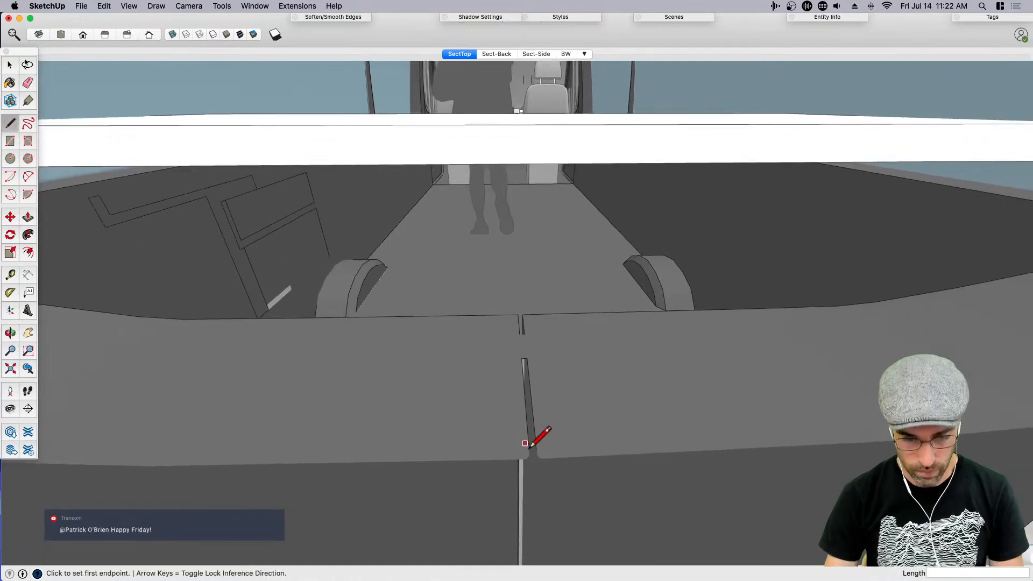
left_click(529, 449)
left_click(536, 449)
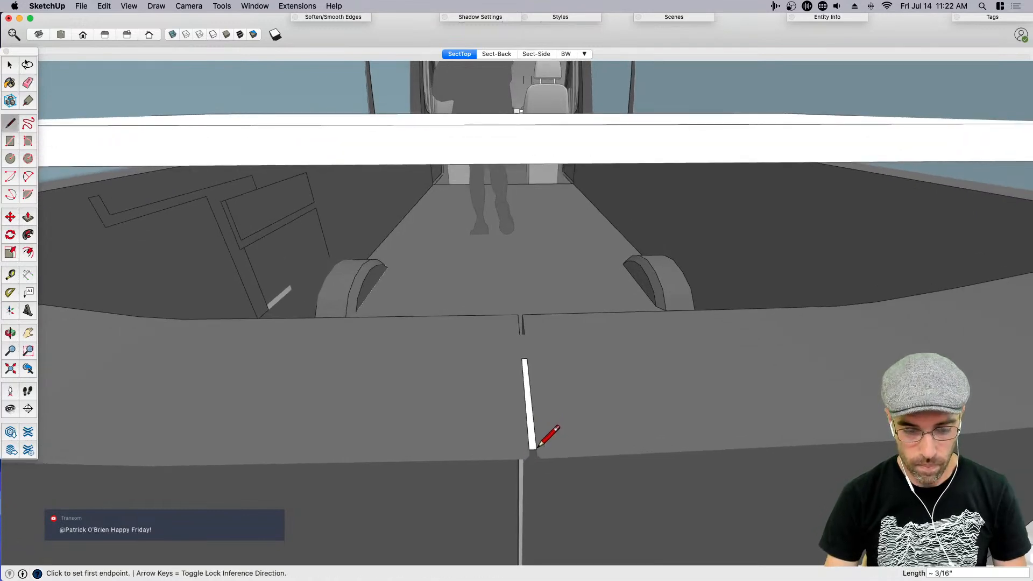
Erase the white fill face and its edges from the rear sill's centre gap
key("space")
key("e")
left_click_drag(522, 396, 537, 380)
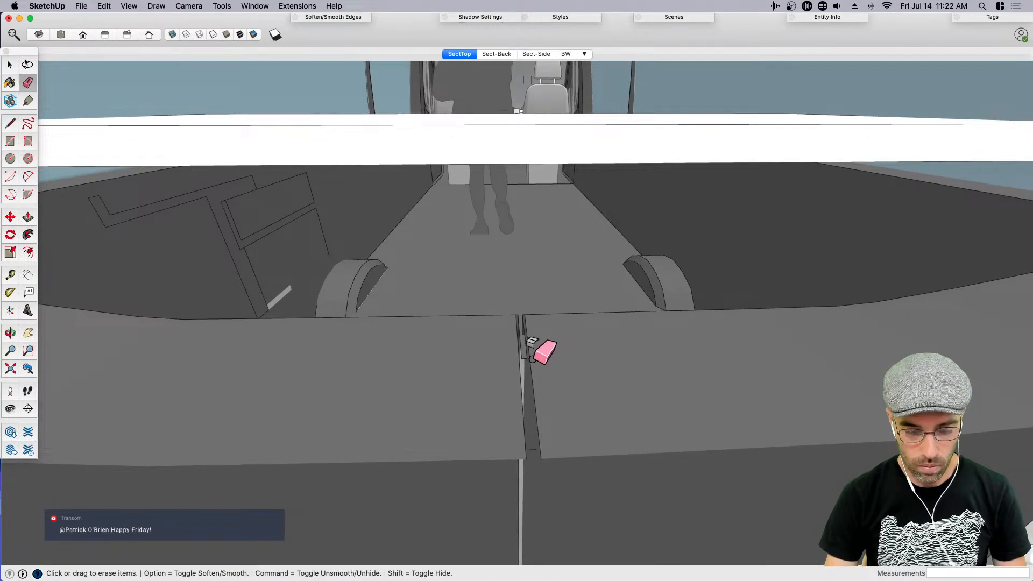
left_click(531, 358)
key("space")
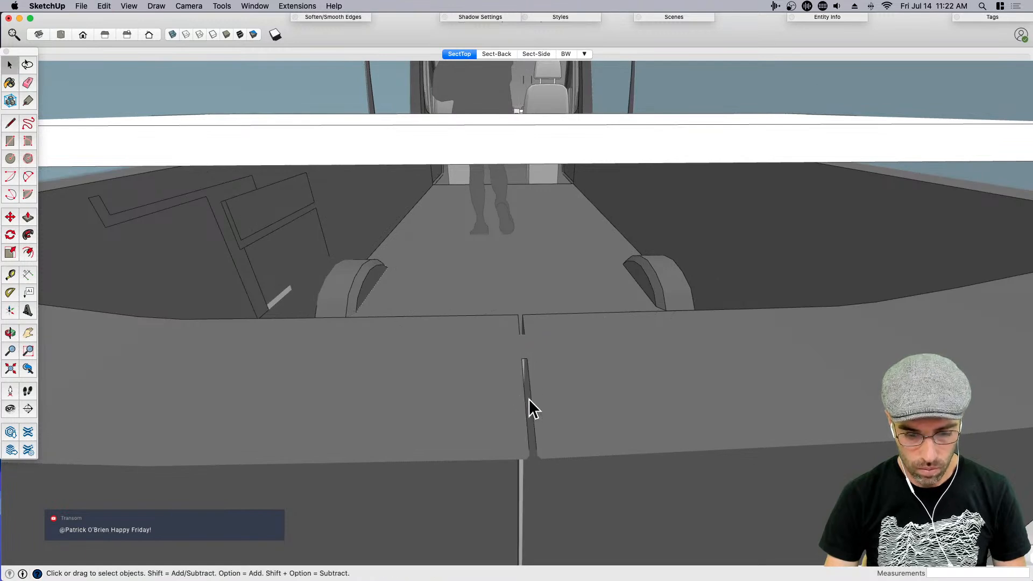
Draw a line across the lower end of the sill's centre gap and erase the leftover edge inside it
scroll(537, 460, "up", 2)
key("l")
left_click(522, 448)
left_click(537, 447)
key("e")
left_click(520, 395)
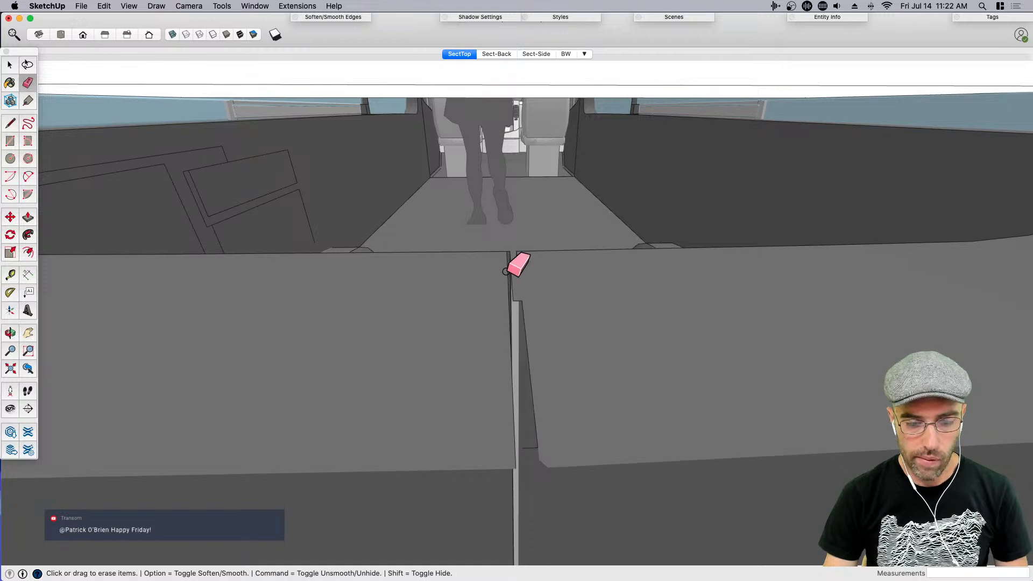
Move the long edge of the sill's centre gap across to close it and erase the remaining edges
key("space")
left_click(510, 353)
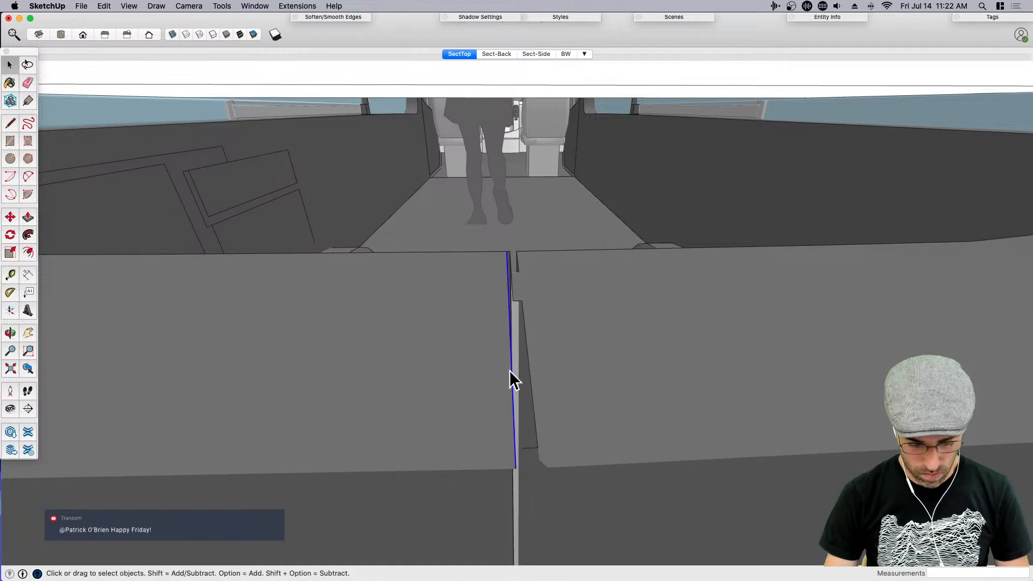
key("m")
left_click(511, 370)
left_click(529, 371)
key("e")
left_click_drag(520, 298, 512, 280)
left_click(515, 274)
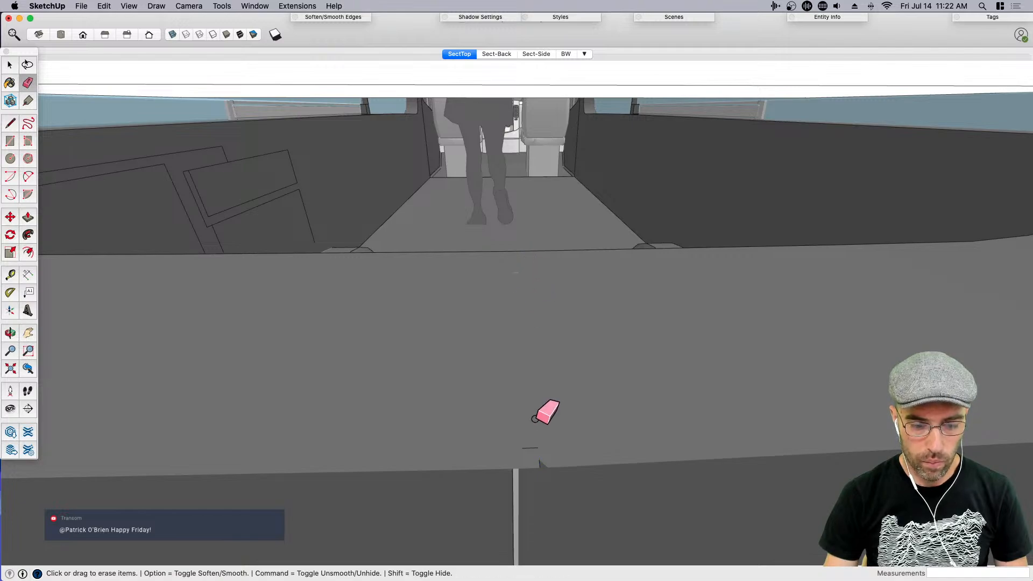
Select the closed sill surface and check the whole rear frame from several angles
scroll(545, 428, "down", 2)
scroll(543, 428, "down", 10)
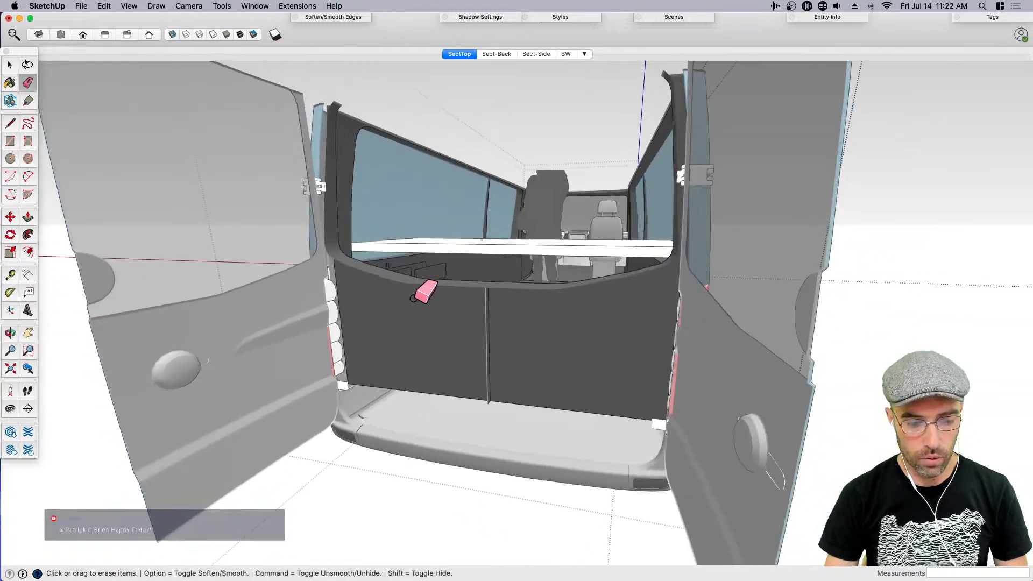
key("space")
left_click(440, 346)
mouse_move(440, 346)
middle_mouse_down()
mouse_move(431, 376)
mouse_move(512, 452)
mouse_move(598, 352)
mouse_move(768, 396)
mouse_move(904, 306)
mouse_move(914, 344)
mouse_move(633, 351)
mouse_move(857, 325)
mouse_move(544, 343)
middle_mouse_up()
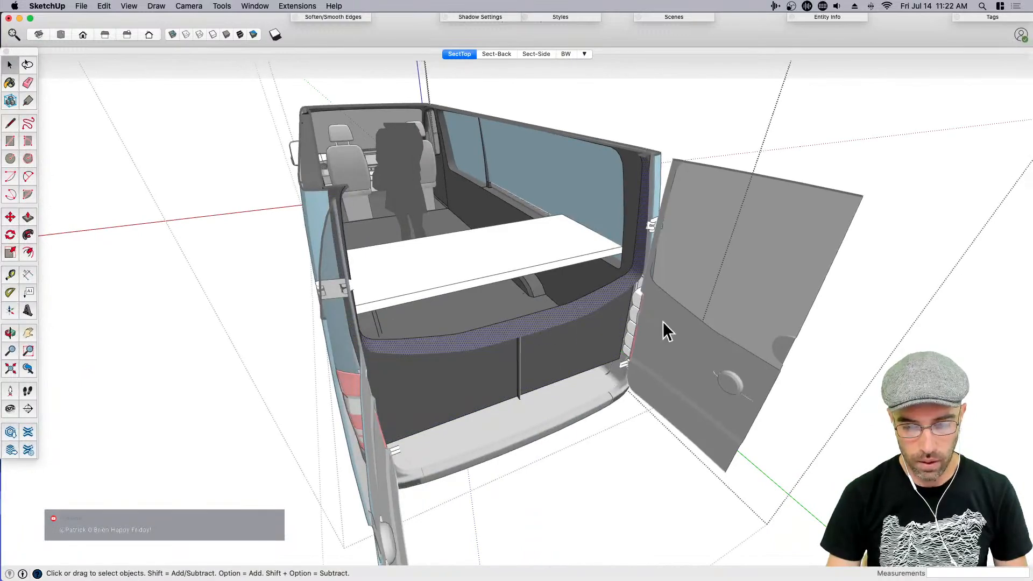
middle_click_drag(692, 358, 614, 410)
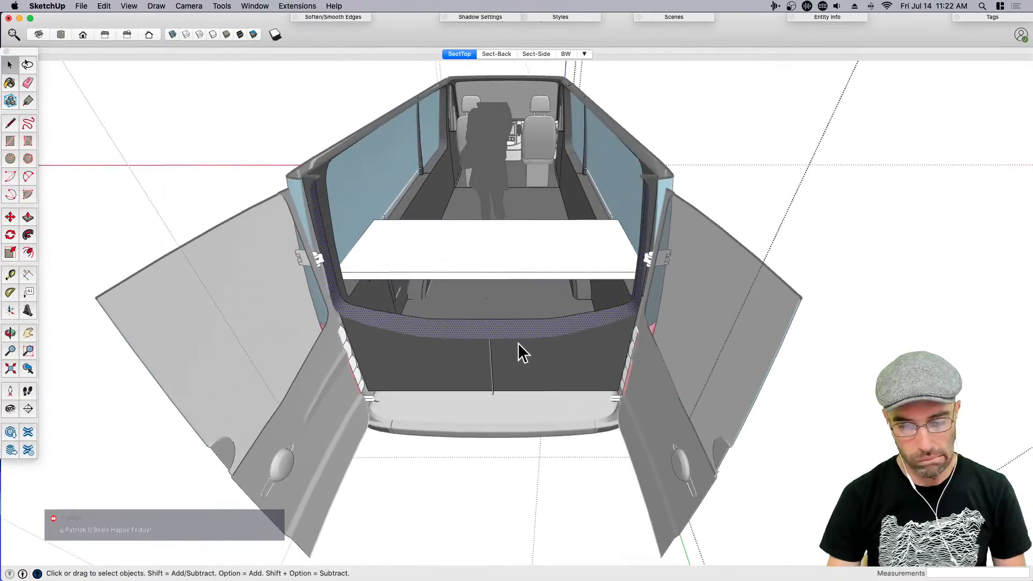
Draw a line about 6 11/16" long across the sill from the top of the vertical centre seam
scroll(518, 343, "up", 5)
key("l")
scroll(479, 328, "up", 2)
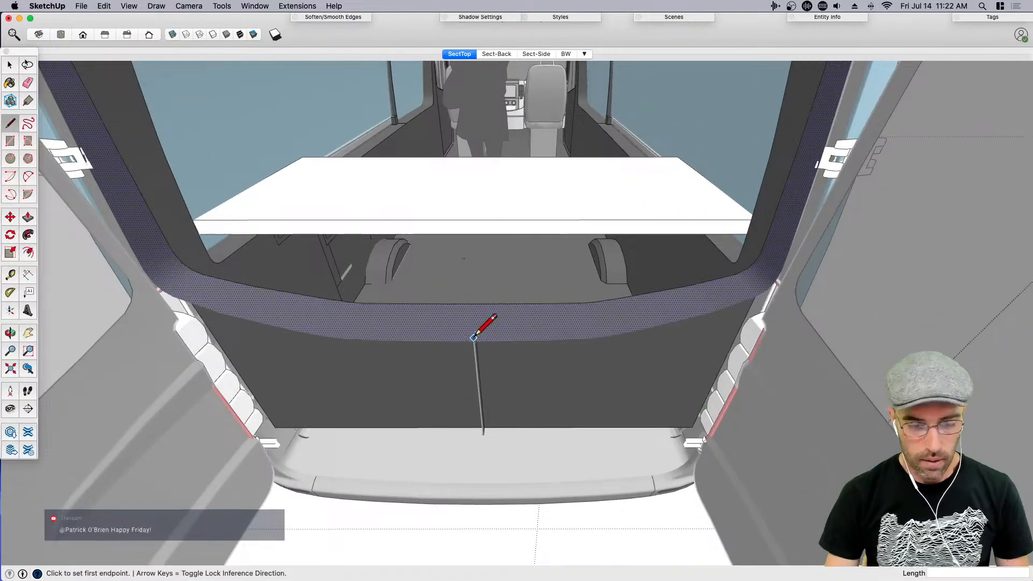
middle_click_drag(469, 378, 443, 423)
mouse_move(622, 317)
middle_mouse_down()
mouse_move(369, 404)
mouse_move(284, 445)
mouse_move(132, 477)
mouse_move(140, 474)
middle_mouse_up()
scroll(456, 263, "up", 3)
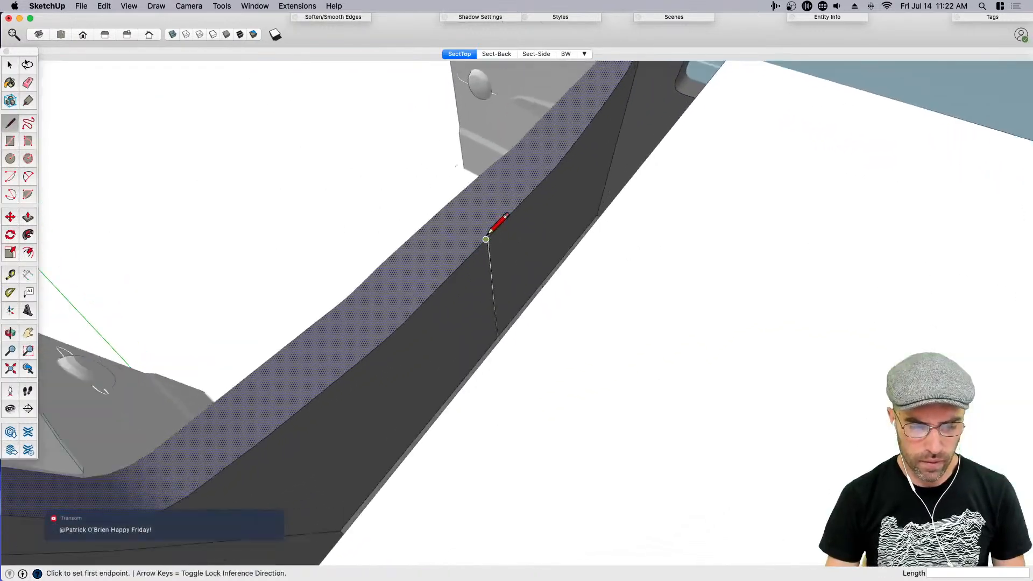
left_click(489, 236)
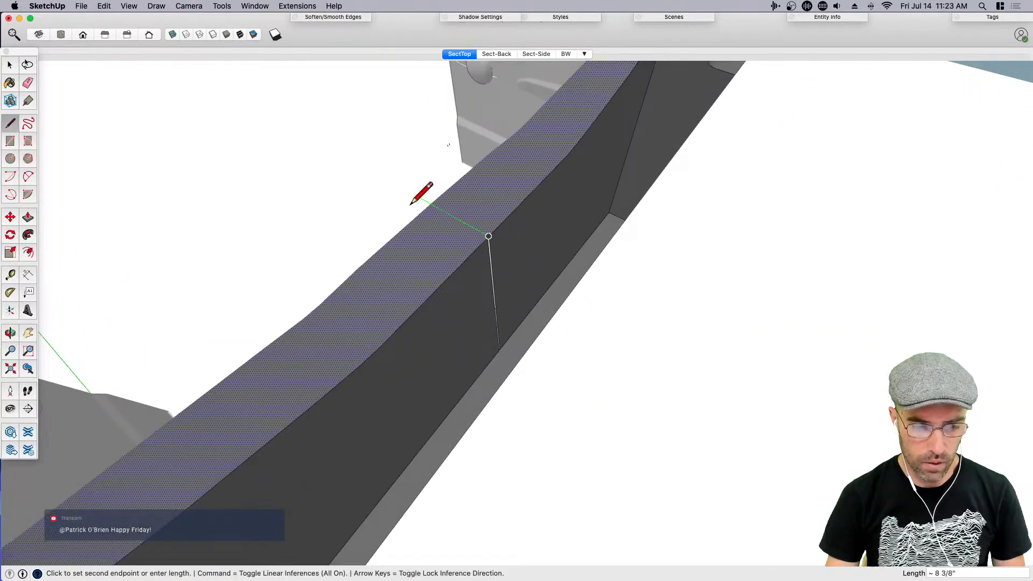
left_click(448, 204)
key("space")
middle_click_drag(445, 270, 472, 253)
key("l")
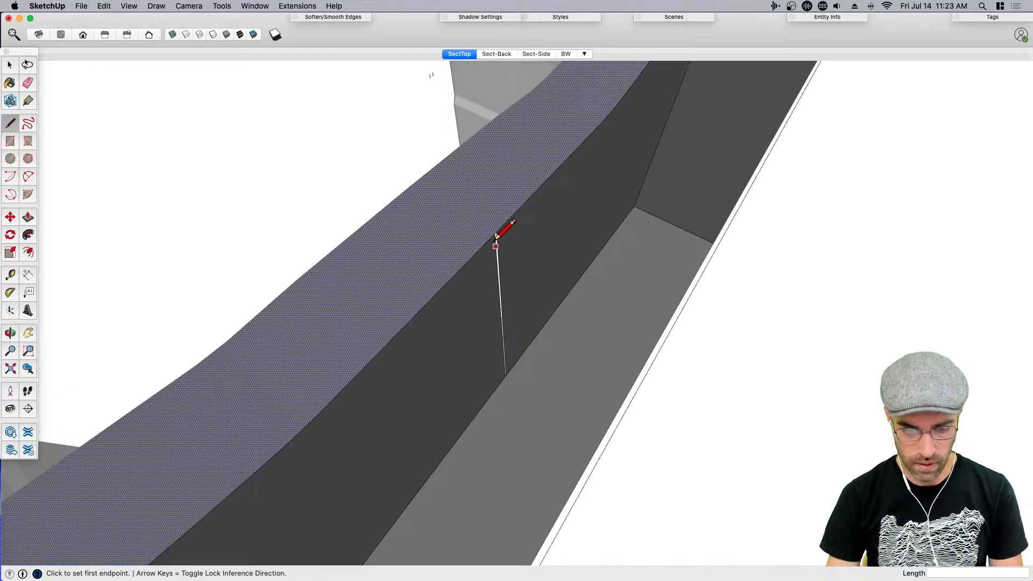
left_click(491, 236)
left_click(407, 188)
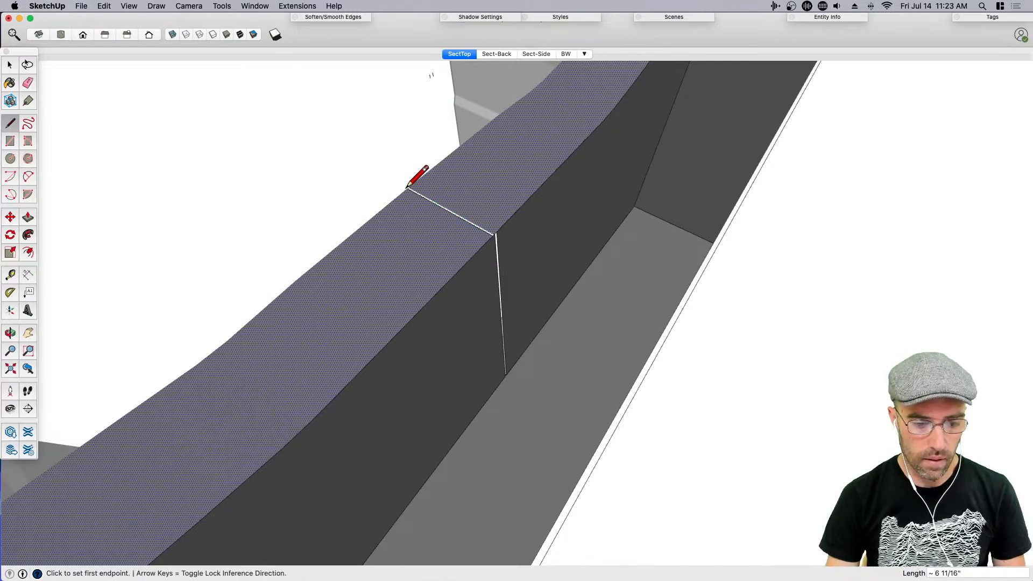
Show hidden geometry and erase the stray seam edge beside the new line across the sill
key("space")
key("o")
middle_click_drag(367, 293, 526, 306)
middle_click_drag(565, 341, 628, 302)
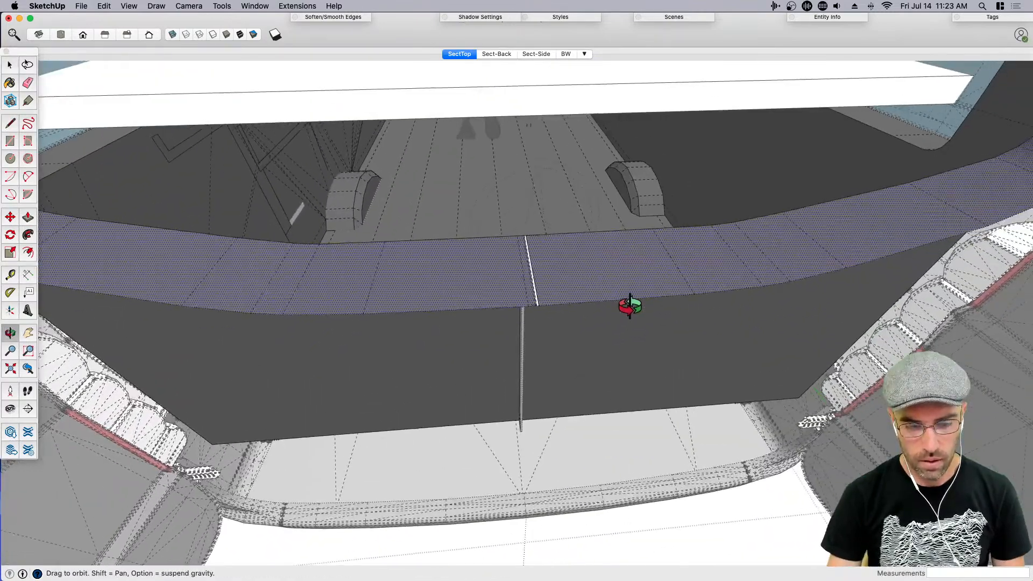
key("space")
key("e")
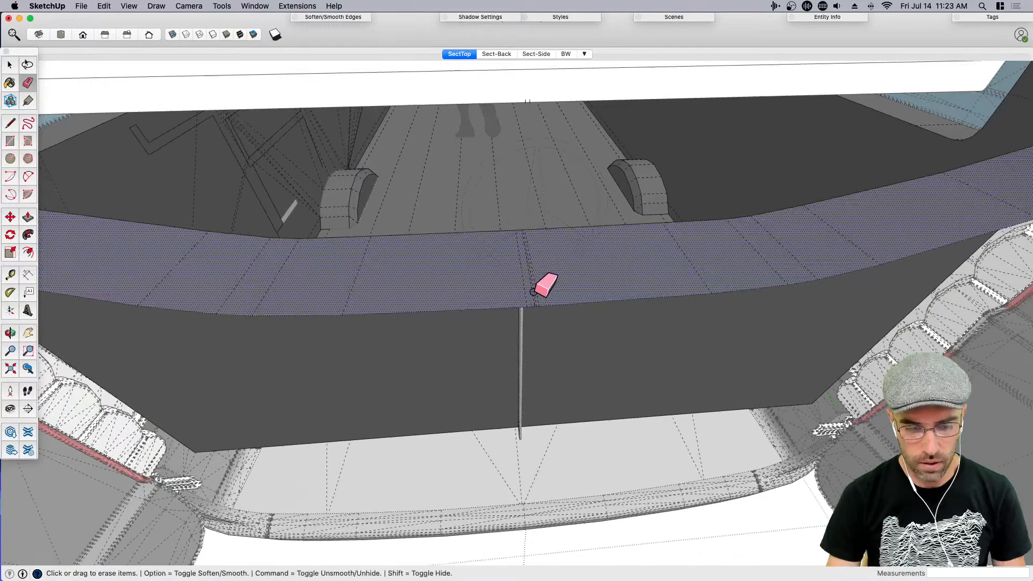
scroll(543, 288, "up", 1)
left_click(541, 288)
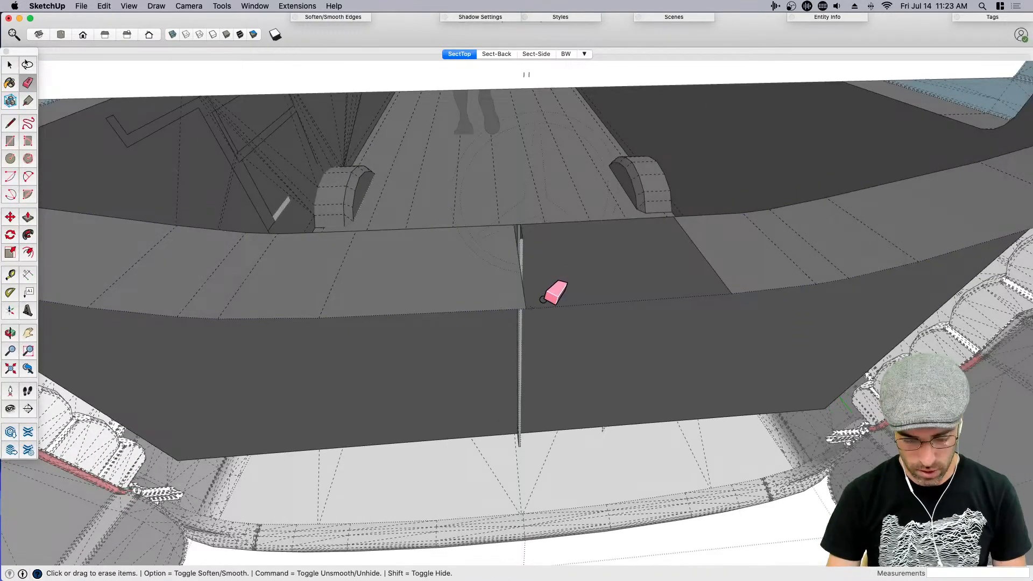
Draw an 8 7/8" line along the outer edge of the open sill section
key("l")
left_click(525, 309)
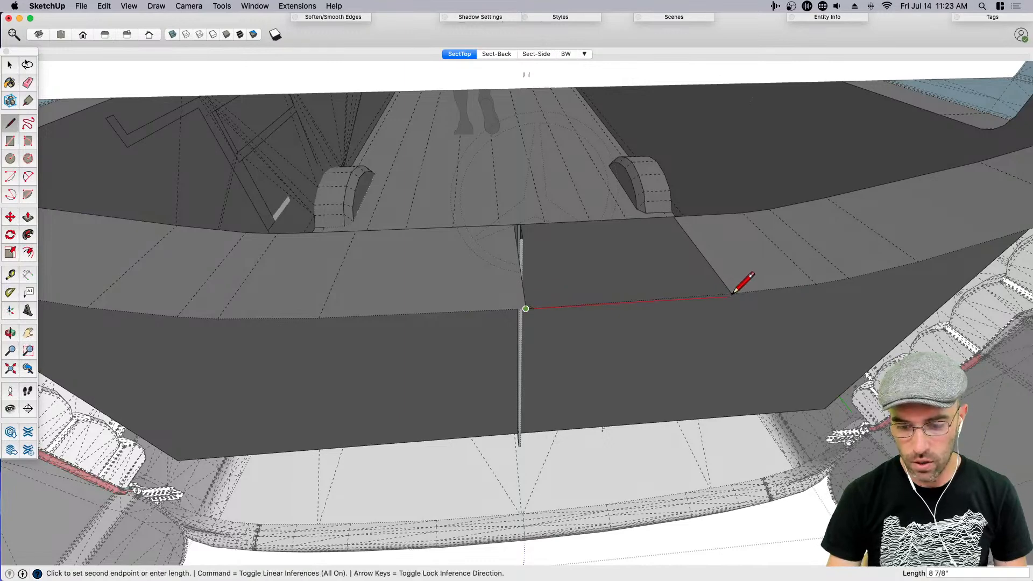
left_click(732, 293)
key("space")
Draw a rectangle over the open sill section from the inner end of the centre seam to its opposite outer corner
middle_click_drag(605, 277, 607, 342)
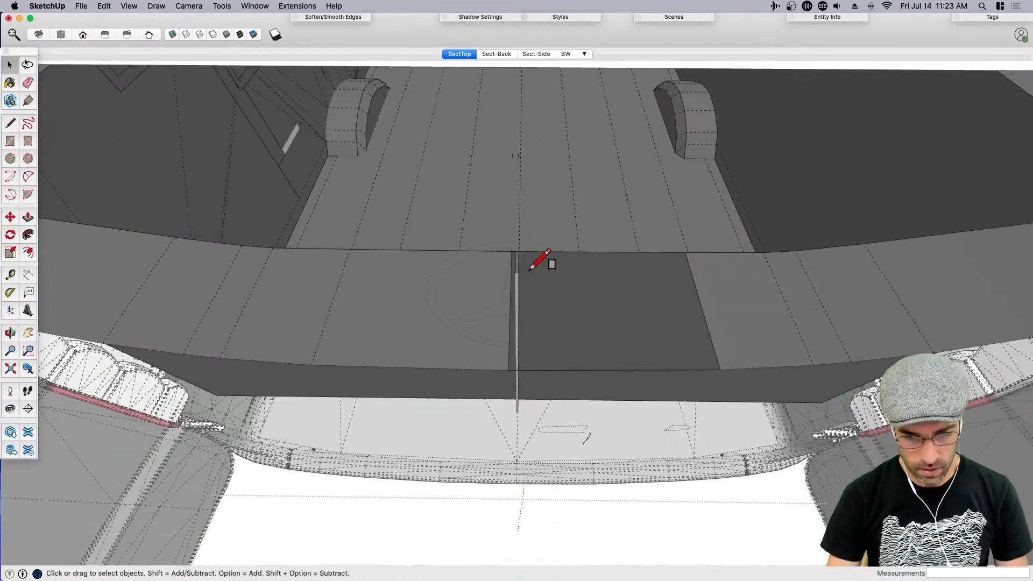
key("r")
scroll(518, 258, "up", 5)
left_click(517, 260)
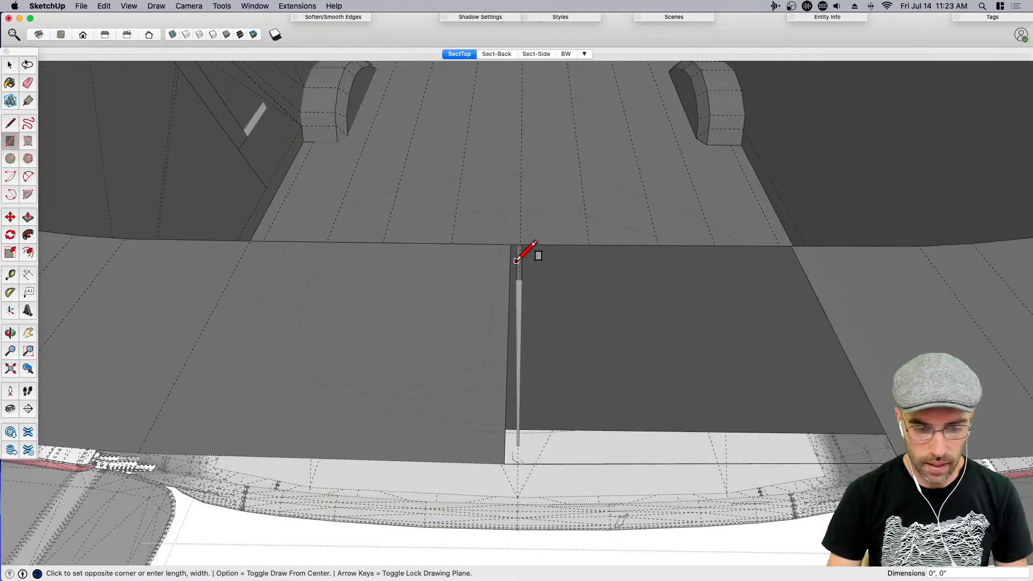
key("e")
middle_click_drag(536, 258, 534, 272)
key("r")
left_click(516, 254)
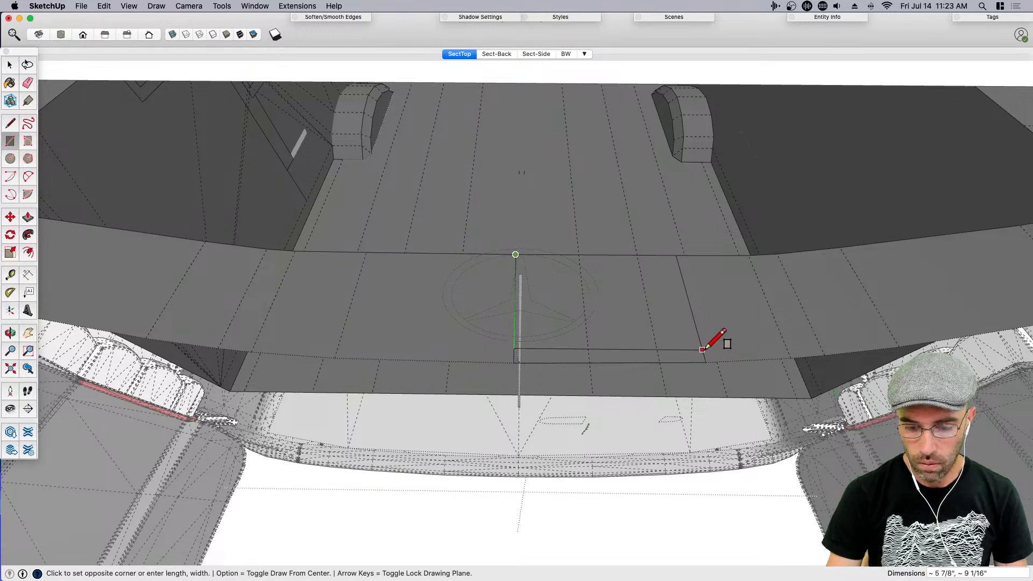
left_click(710, 360)
Erase the leftover edge at the far side of the newly filled sill section
mouse_move(715, 341)
middle_mouse_down()
mouse_move(685, 334)
mouse_move(675, 348)
mouse_move(531, 281)
mouse_move(574, 260)
mouse_move(554, 339)
middle_mouse_up()
key("e")
left_click(676, 350)
key("space")
scroll(554, 340, "down", 10)
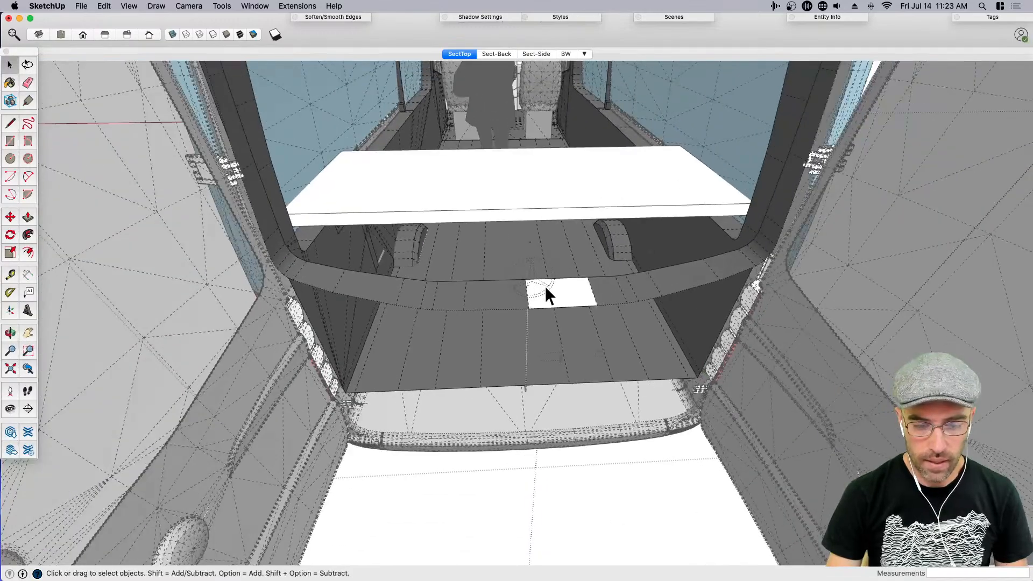
Select the repaired sill surface with its bounding edges to check it, and clear the selection
scroll(575, 303, "down", 1)
double_click(569, 309)
scroll(618, 287, "up", 2)
scroll(617, 287, "down", 5)
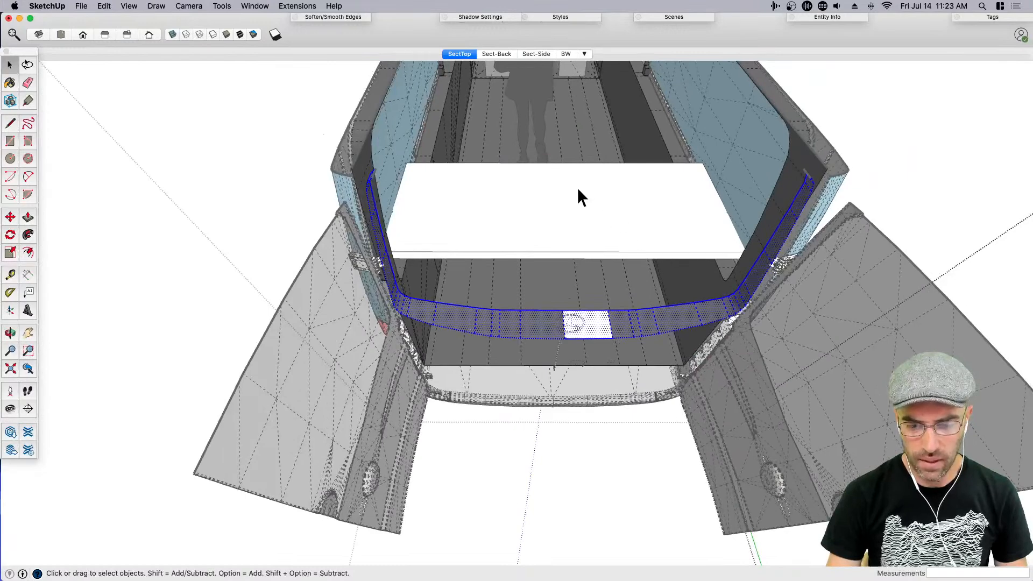
left_click_drag(786, 350, 835, 370)
key("super+t")
Paint the white sill face and the small face beside it with the Maraschino red colour
scroll(595, 329, "up", 2)
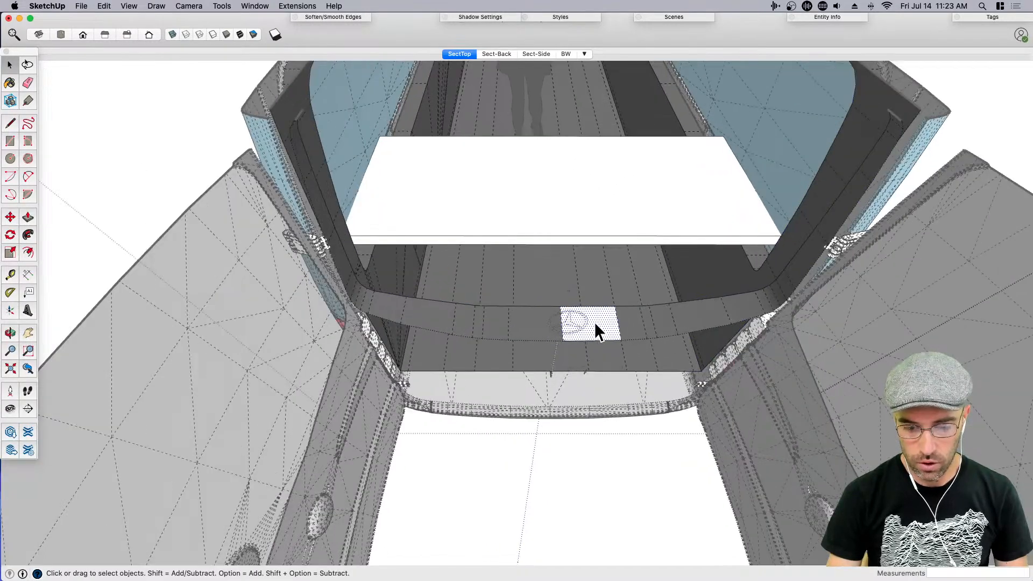
key("b")
left_click(591, 323)
left_click(635, 323)
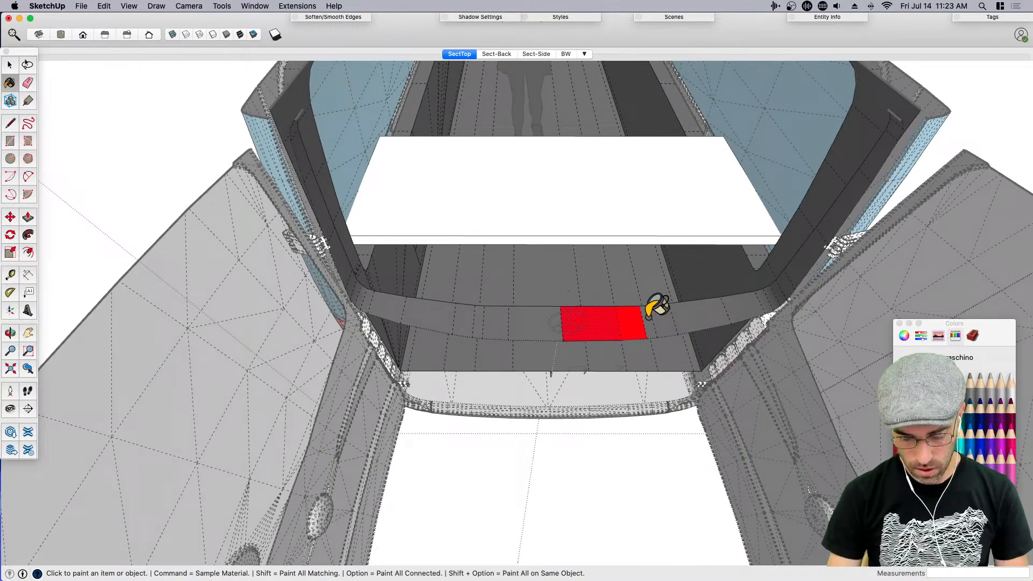
Try painting the rest of the rear frame strip red with hidden geometry turned off, and undo it
key("super+shift+h")
left_click(675, 312)
left_click(872, 160)
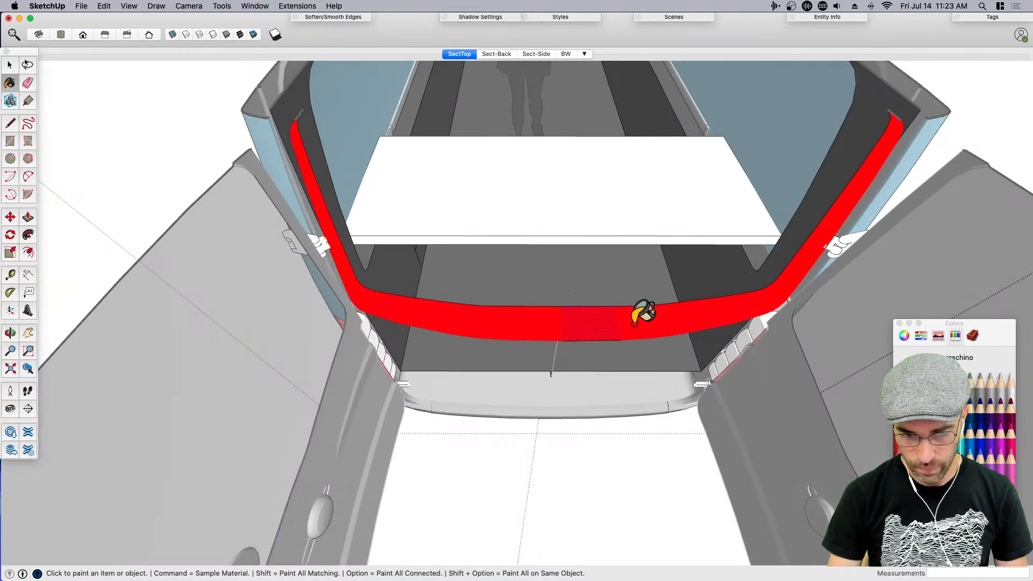
key("super+z")
key("super+z")
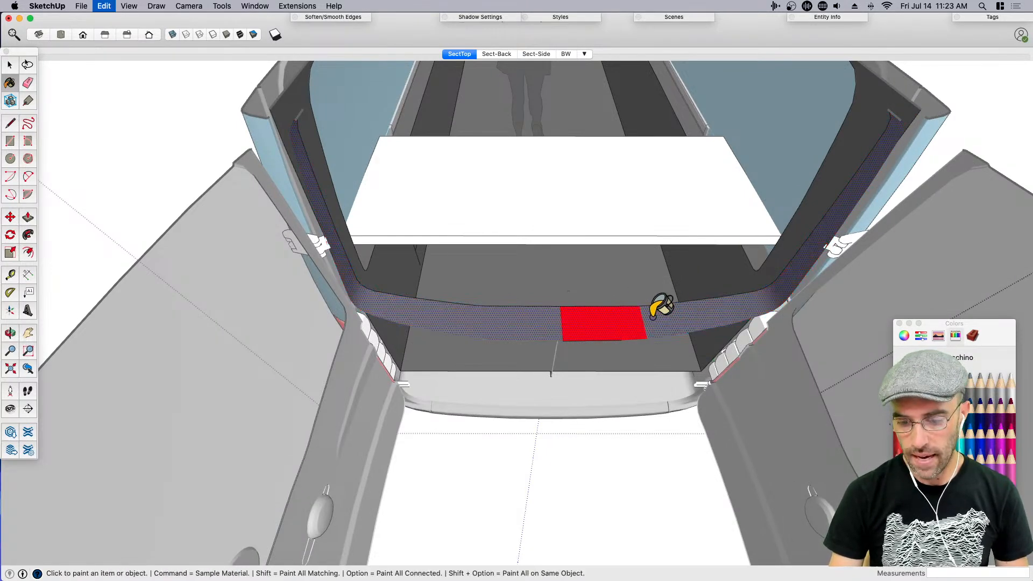
Show hidden geometry again, try painting the selected sill faces red, undo it and reduce the selection to one face
key("space")
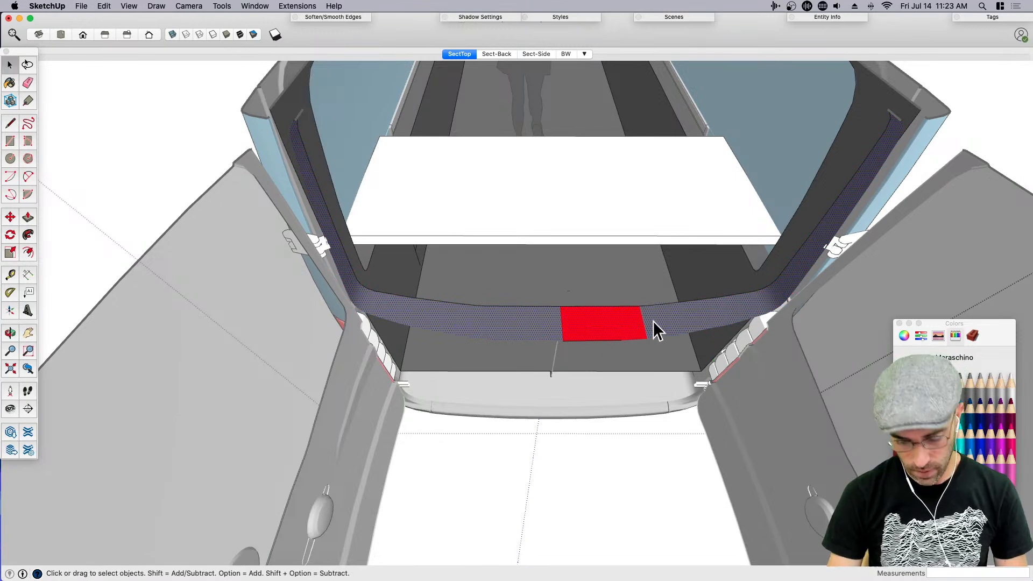
key("super+shift+h")
key("b")
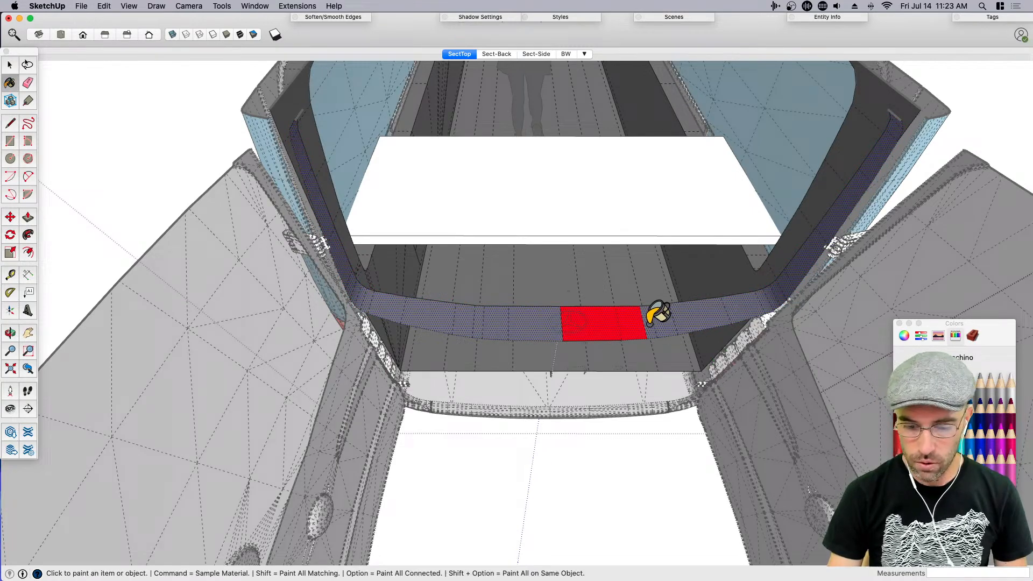
left_click(686, 316)
key("super+z")
key("space")
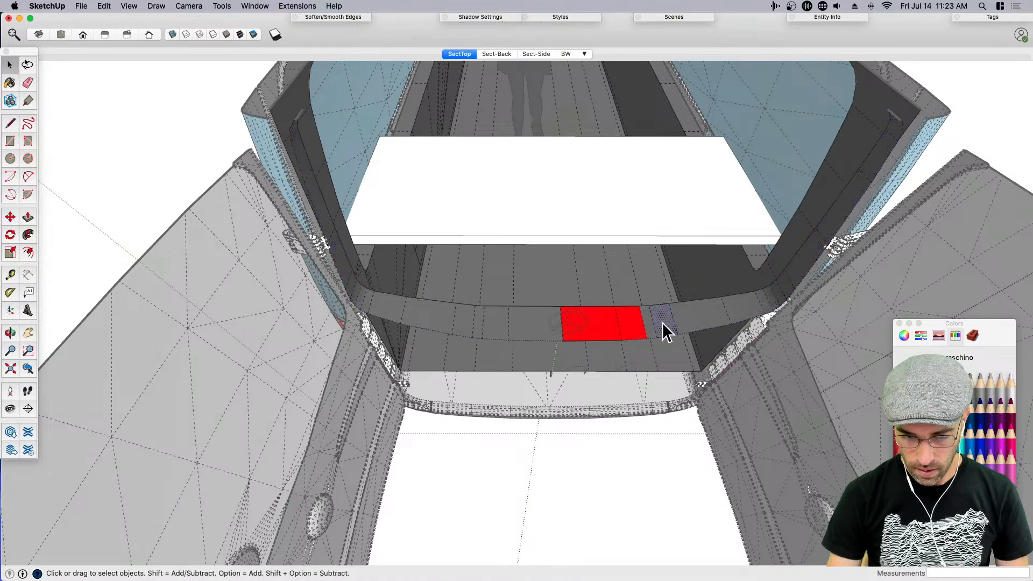
Paint the sill faces from the red section around the corner and up the adjoining side of the rear frame red
key("b")
left_click(673, 309)
left_click(716, 303)
left_click(748, 296)
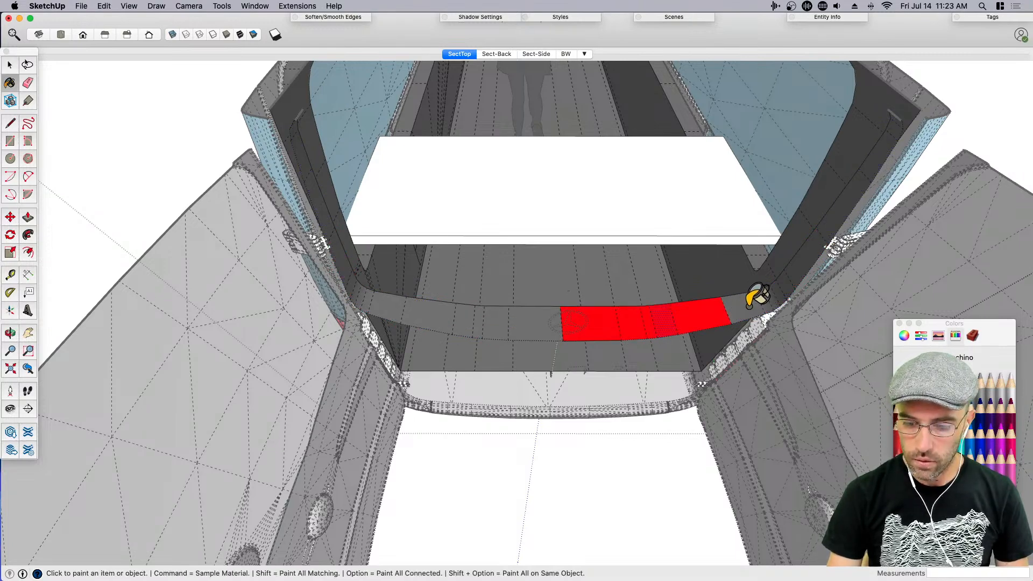
left_click(767, 293)
scroll(779, 288, "up", 1)
scroll(779, 288, "up", 2)
left_click(785, 283)
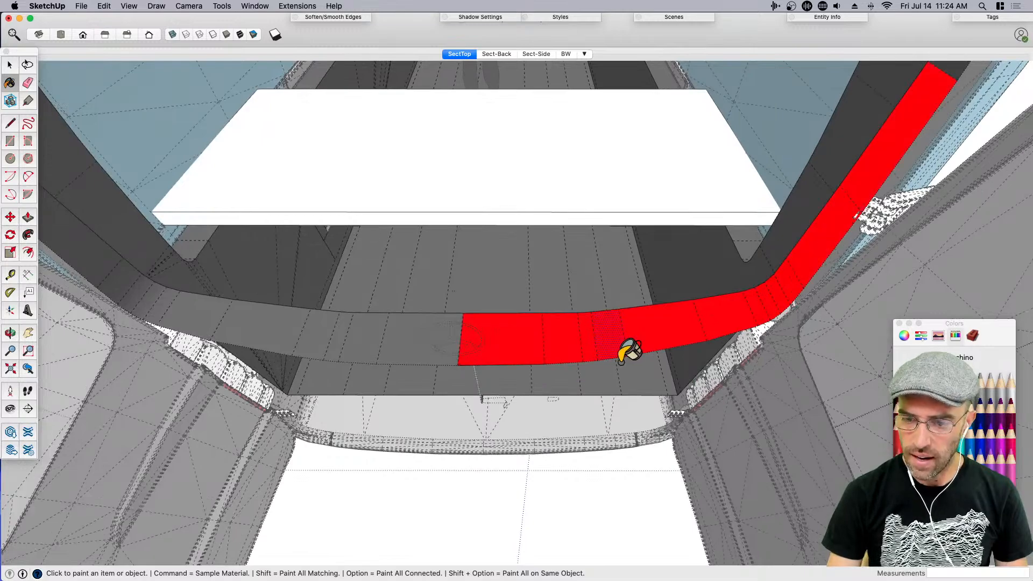
Paint the upper rear frame faces red from the centre to the corner of the already red side
scroll(598, 369, "down", 3)
mouse_move(737, 230)
middle_mouse_down()
mouse_move(737, 247)
mouse_move(843, 180)
mouse_move(761, 85)
middle_mouse_up()
scroll(696, 102, "up", 3)
middle_click_drag(706, 109, 710, 239)
key("shift+s")
middle_click_drag(689, 275, 711, 81)
scroll(630, 314, "down", 5)
scroll(613, 195, "down", 1)
scroll(527, 129, "up", 3)
left_click(522, 153)
middle_click_drag(663, 188, 650, 172)
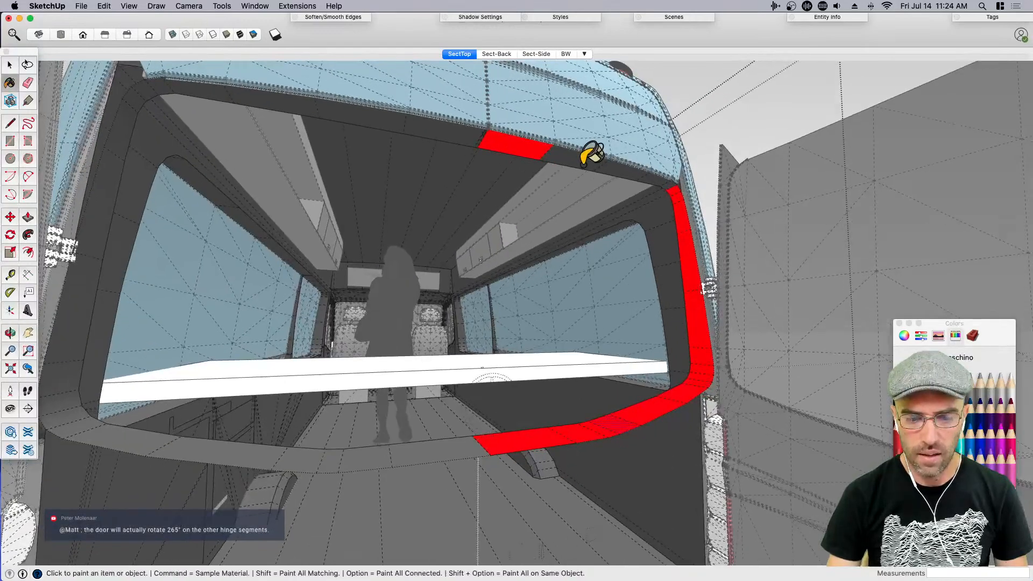
left_click(592, 162)
left_click(643, 171)
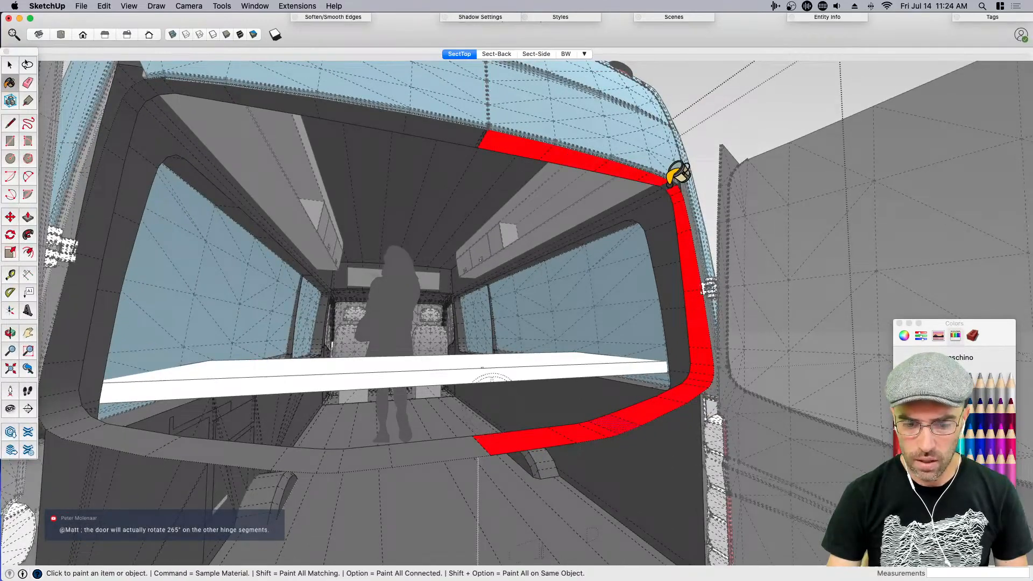
Group all rear frame faces that share the red material and turn off the hidden geometry display
key("space")
right_click(697, 327)
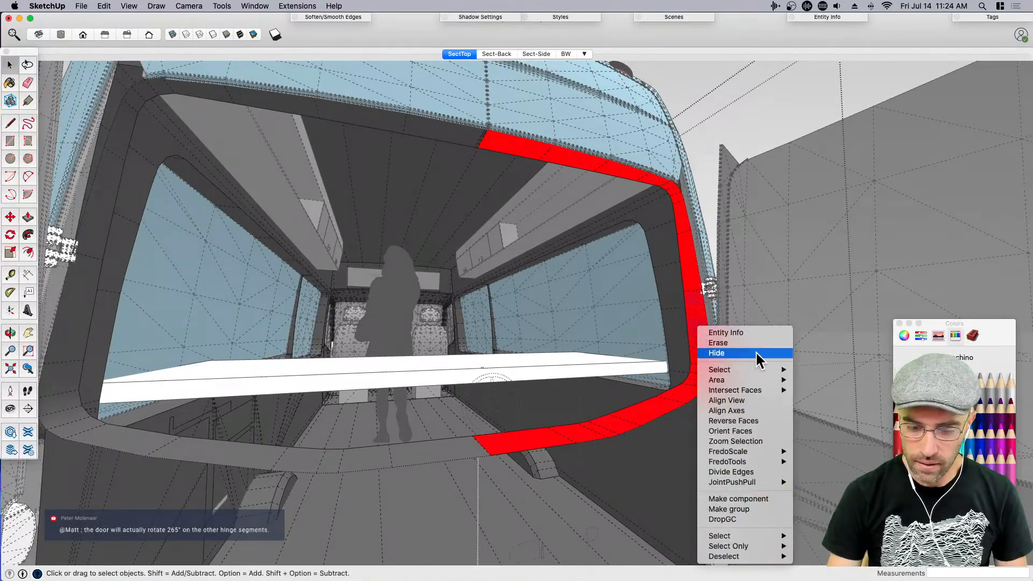
mouse_move(753, 370)
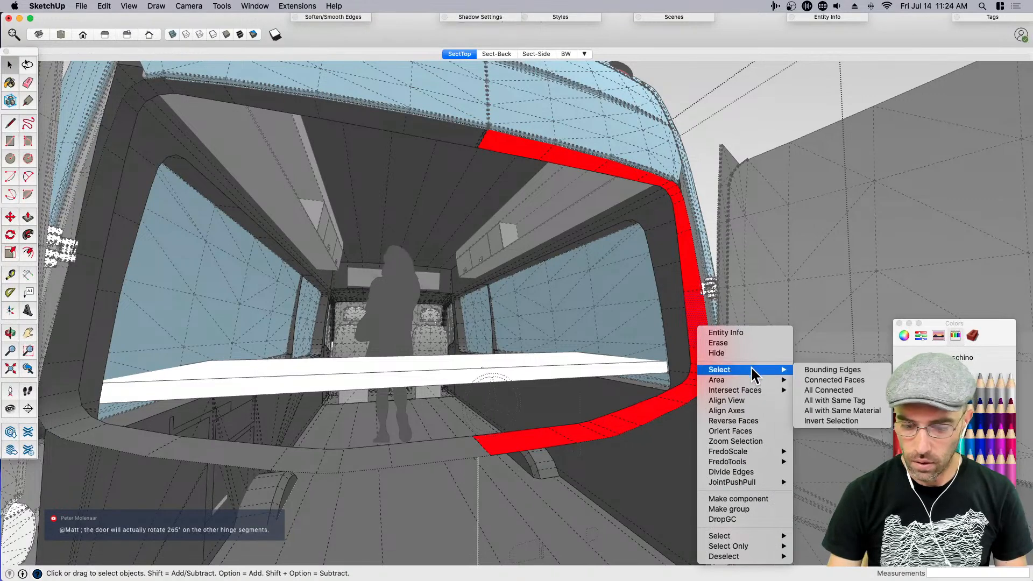
left_click(837, 410)
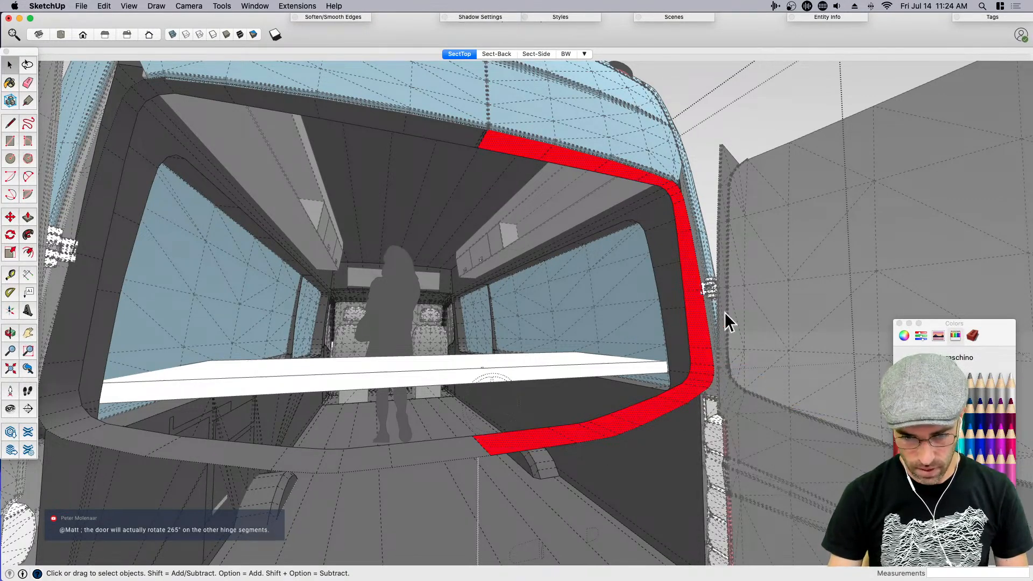
key("super+g")
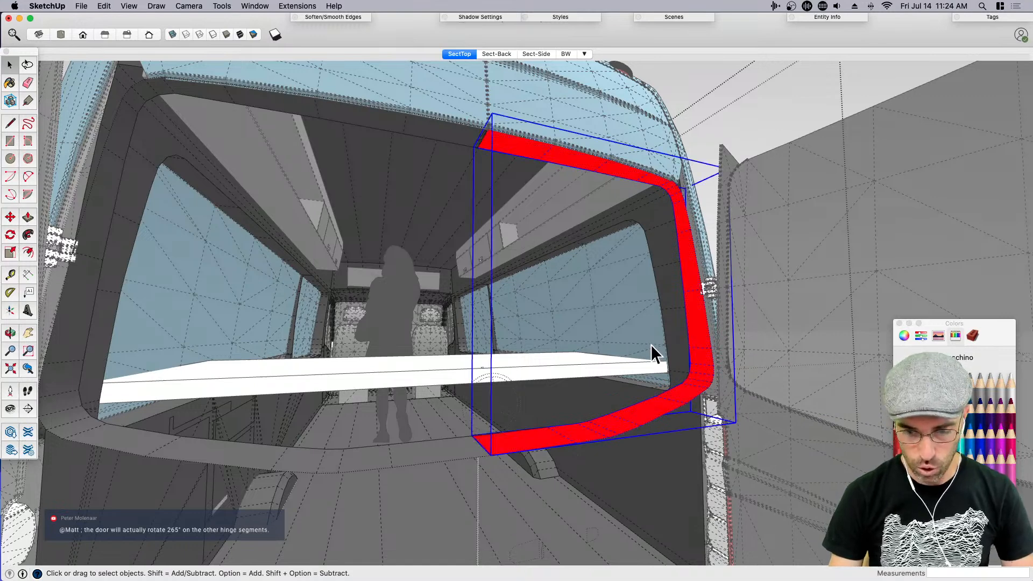
key("alt+h")
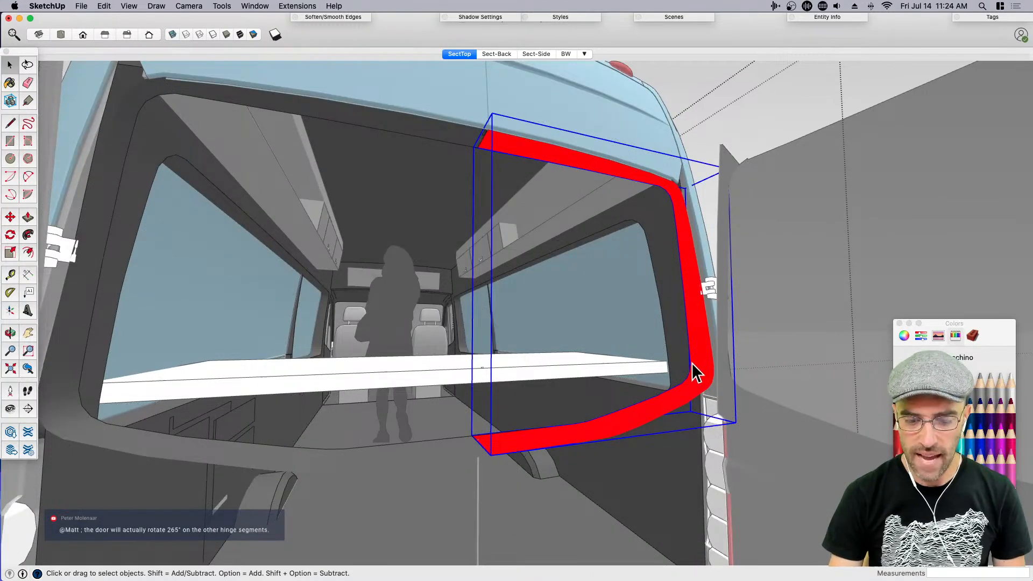
Cut the red frame group out of the rear frame and paste it in place inside the right rear door component
left_click(453, 459)
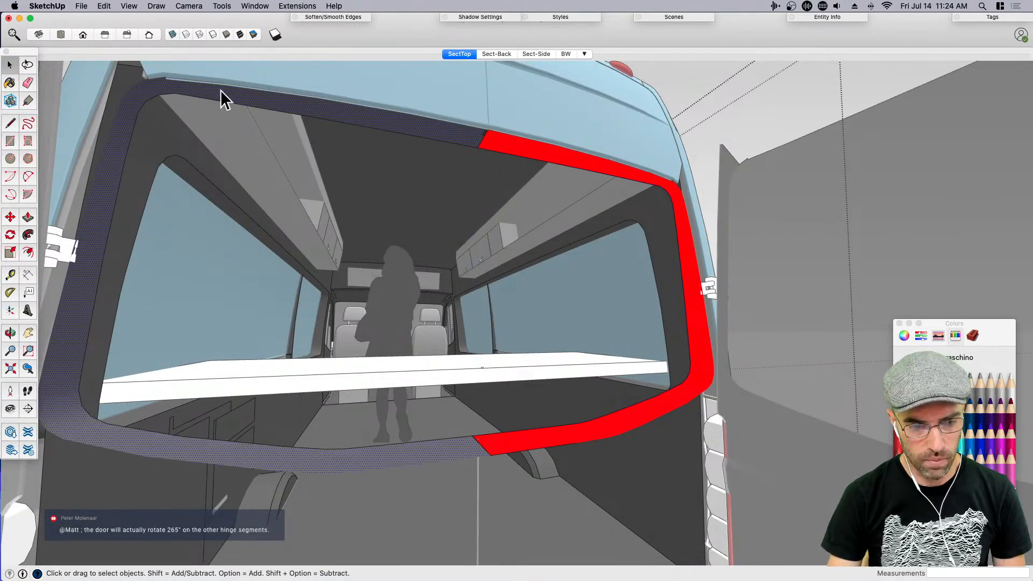
scroll(543, 329, "down", 5)
middle_click_drag(487, 323, 508, 397)
left_click(516, 415)
scroll(522, 417, "up", 2)
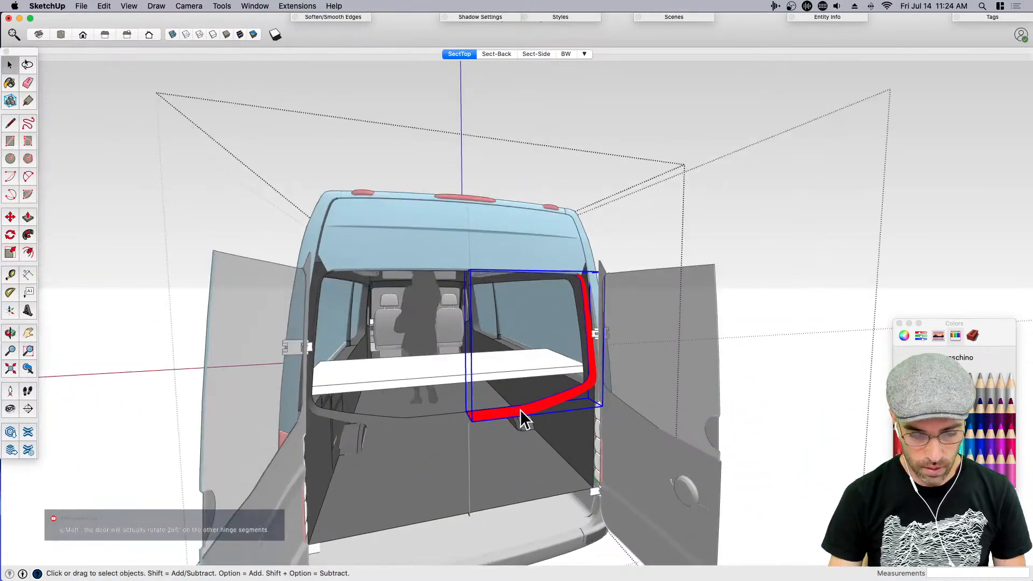
key("Delete")
double_click(636, 450)
left_click(633, 443)
double_click(632, 442)
left_click(627, 435)
key("super+z")
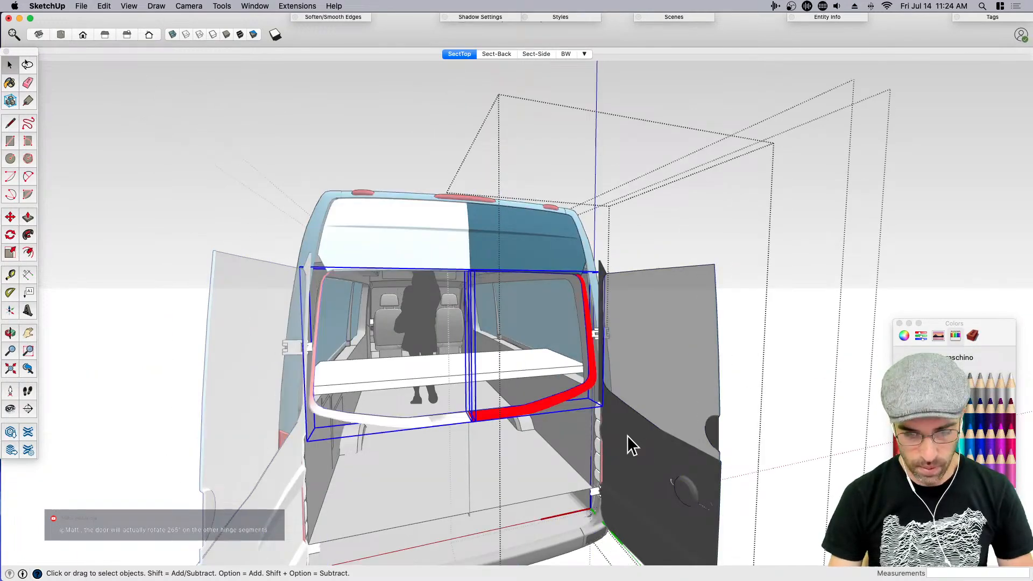
Rotate the red frame group 90 degrees about the right rear door's hinge
scroll(588, 426, "up", 5)
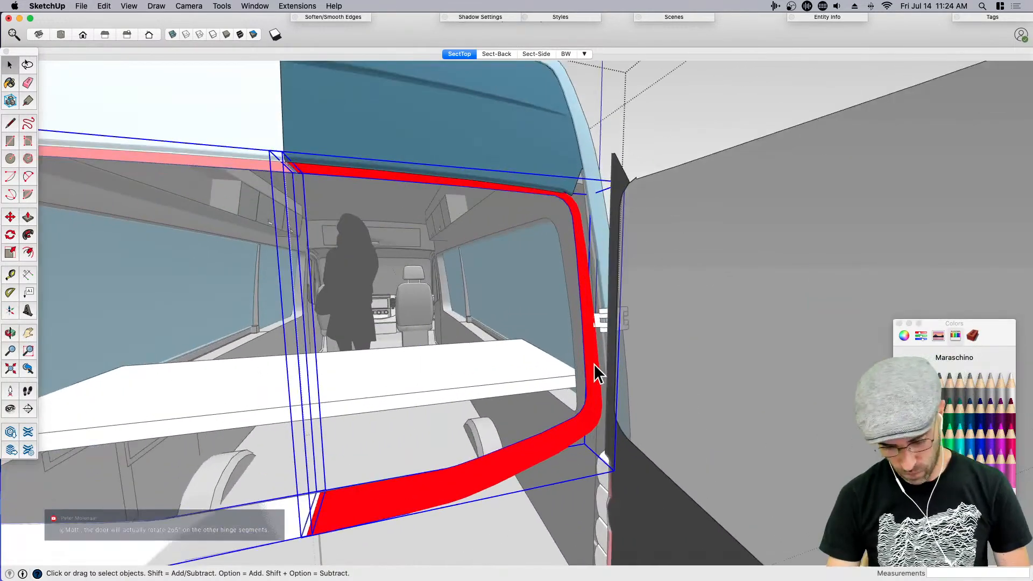
key("q")
scroll(593, 364, "up", 4)
scroll(596, 301, "up", 2)
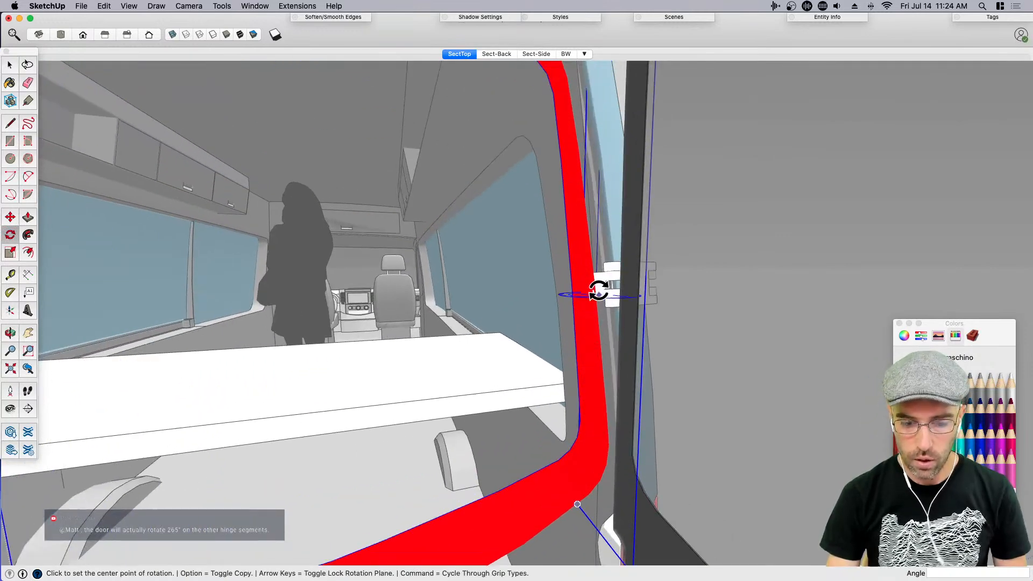
left_click(595, 288)
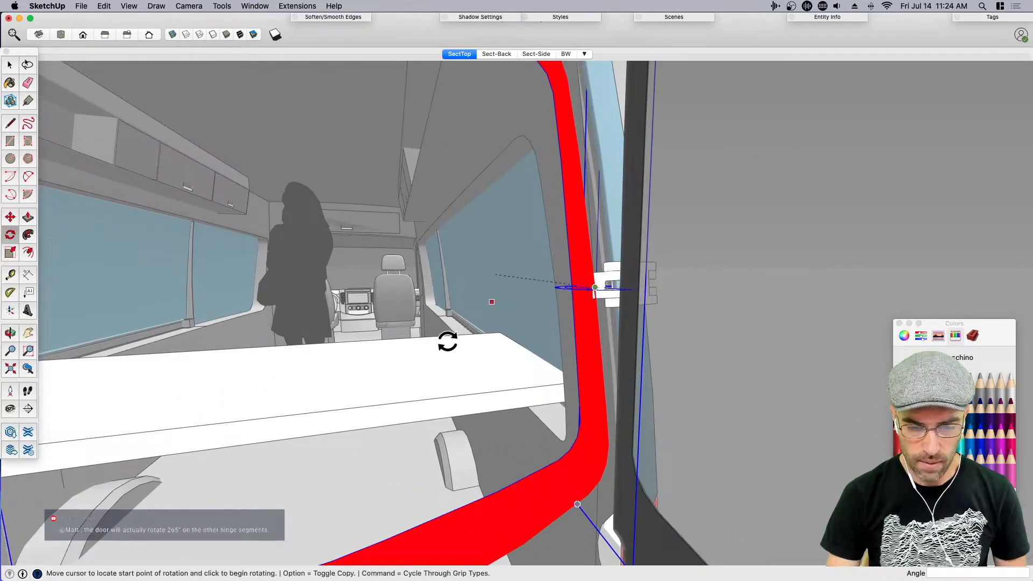
left_click(431, 337)
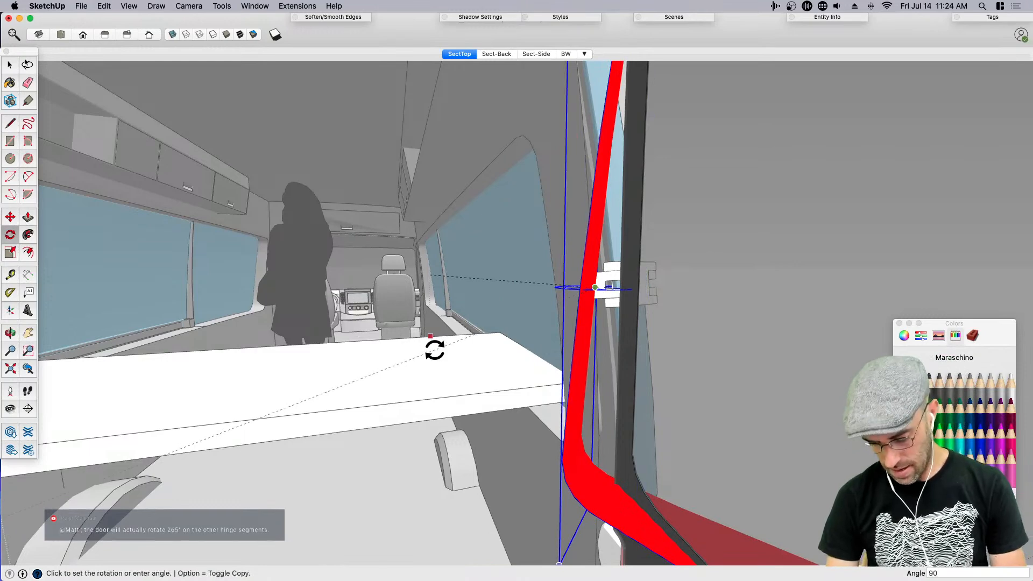
key("Return")
Move the rotated red frame group about 1 1/2" sideways from the hinge to line it up with the open door
middle_click_drag(472, 357, 556, 302)
key("space")
key("m")
left_click(554, 305)
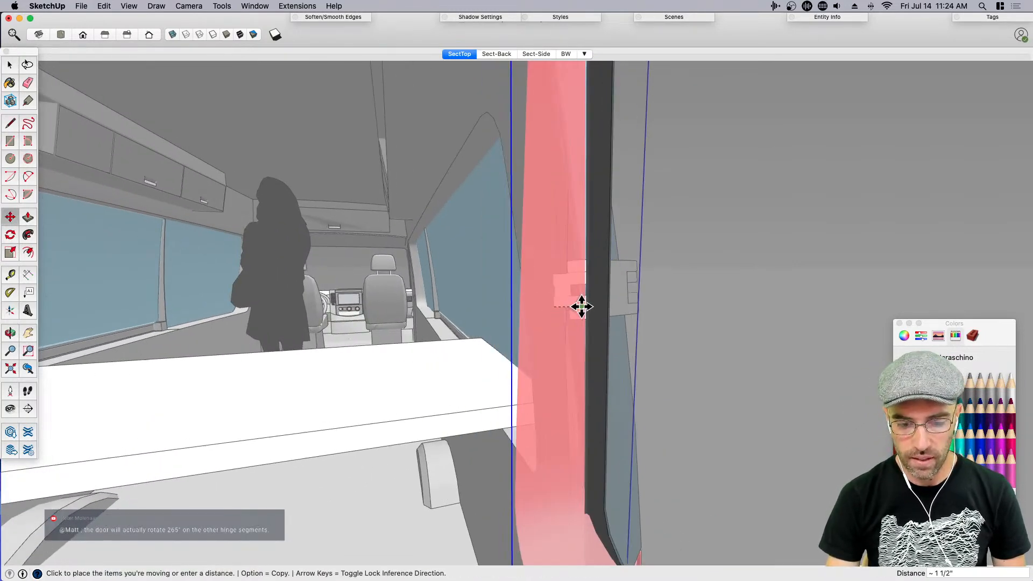
left_click(583, 307)
middle_click_drag(558, 360, 679, 341)
key("space")
scroll(580, 314, "down", 5)
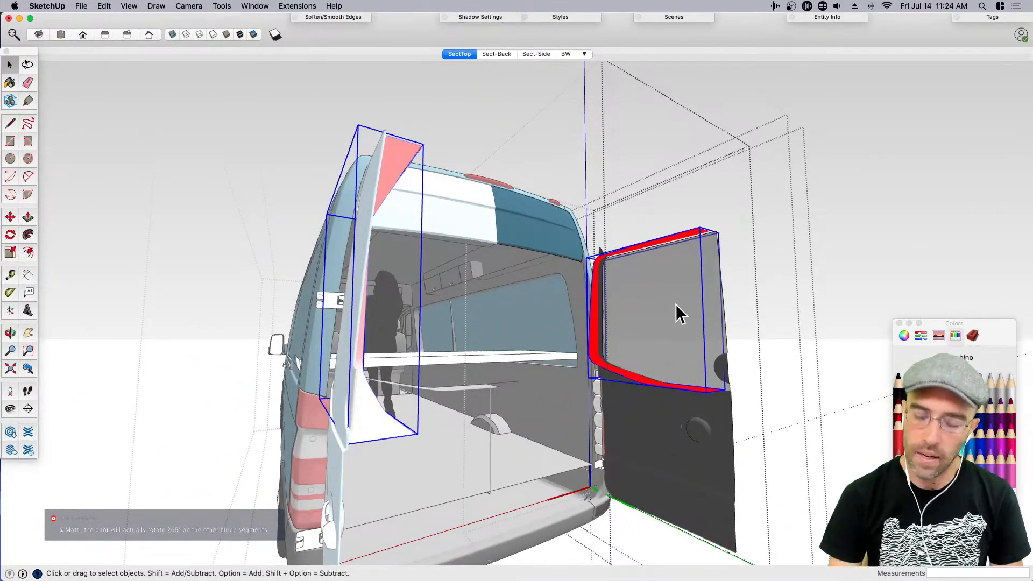
Open the door panel and paint its window area with the material sampled from the lower part of the door
left_click(899, 324)
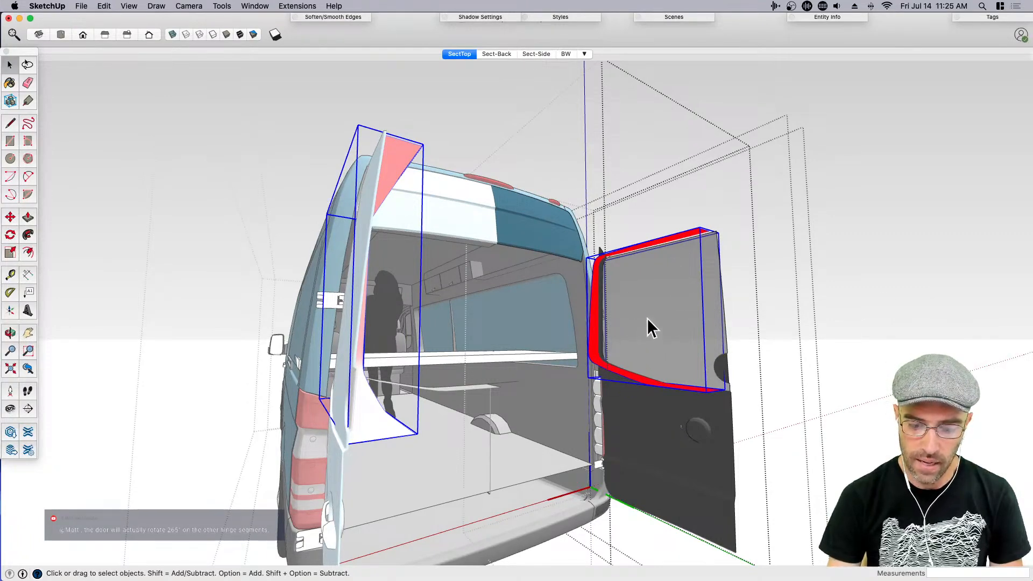
middle_click_drag(725, 388, 462, 369)
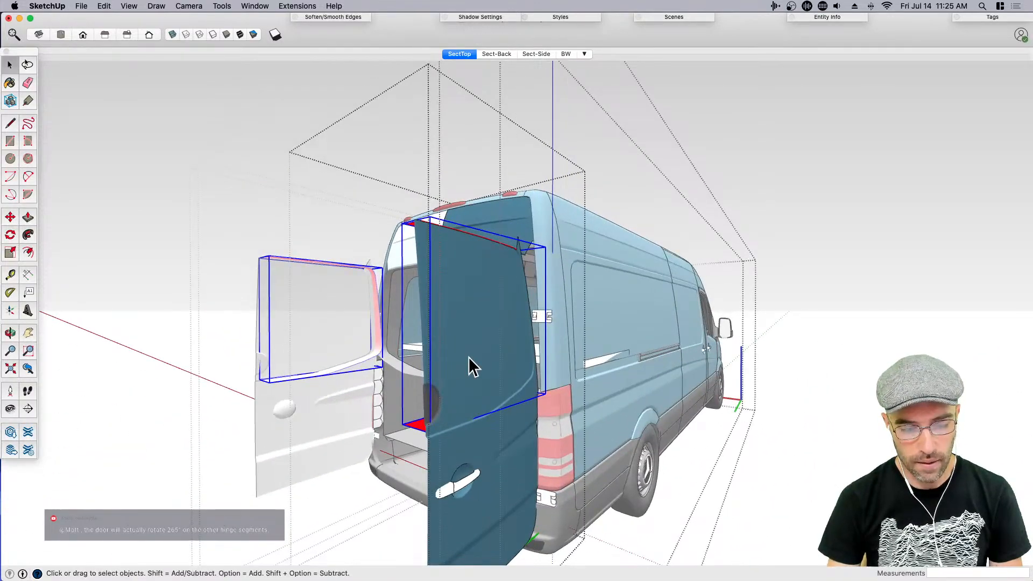
double_click(471, 366)
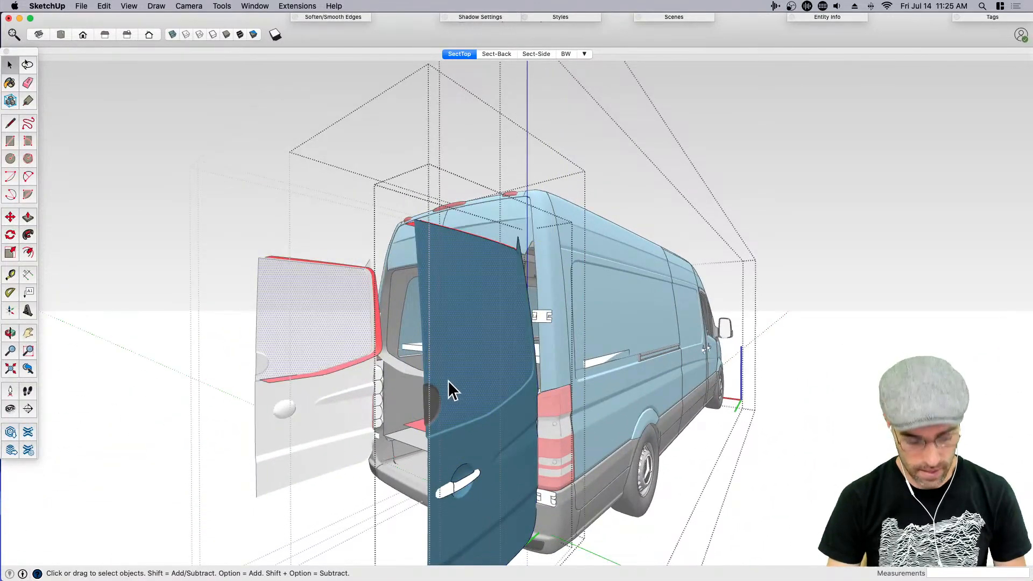
key("b")
mouse_move(449, 379)
middle_mouse_down()
mouse_move(812, 387)
mouse_move(665, 425)
middle_mouse_up()
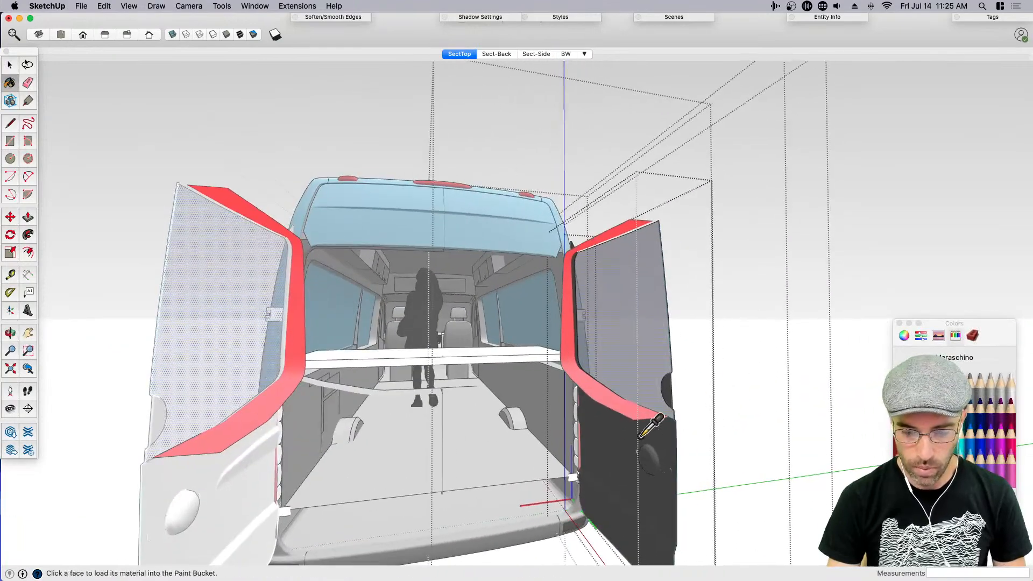
left_click(629, 363)
scroll(637, 353, "down", 2)
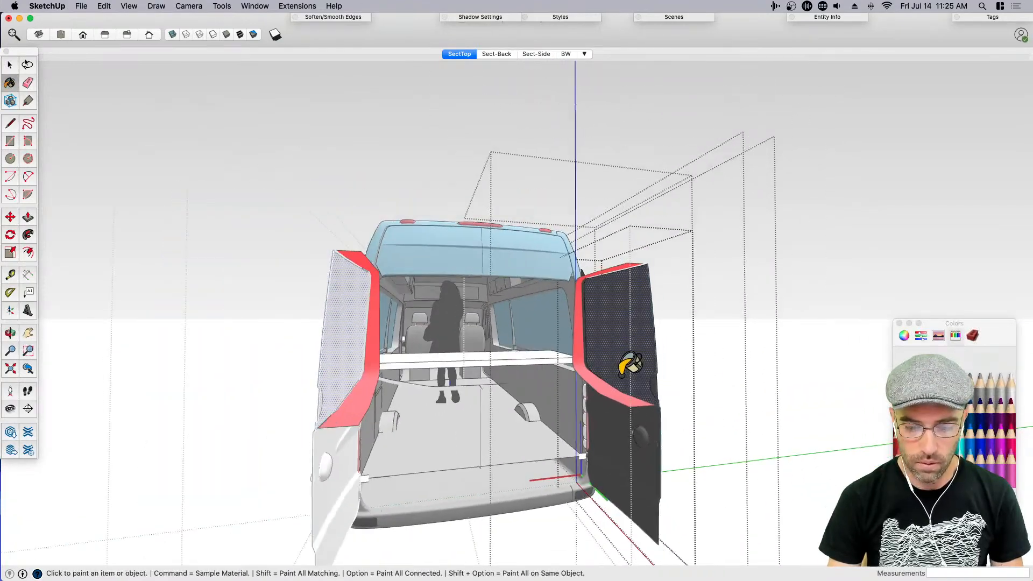
Select the red frame group on the rear door and delete it
key("space")
middle_click_drag(717, 423, 699, 430)
scroll(664, 417, "up", 2)
left_click(648, 407)
middle_click_drag(649, 407, 625, 440)
key("Delete")
Remove the leftover half of the rear frame and erase the stray horizontal edge below the platform
scroll(626, 441, "down", 3)
middle_click_drag(509, 405, 403, 447)
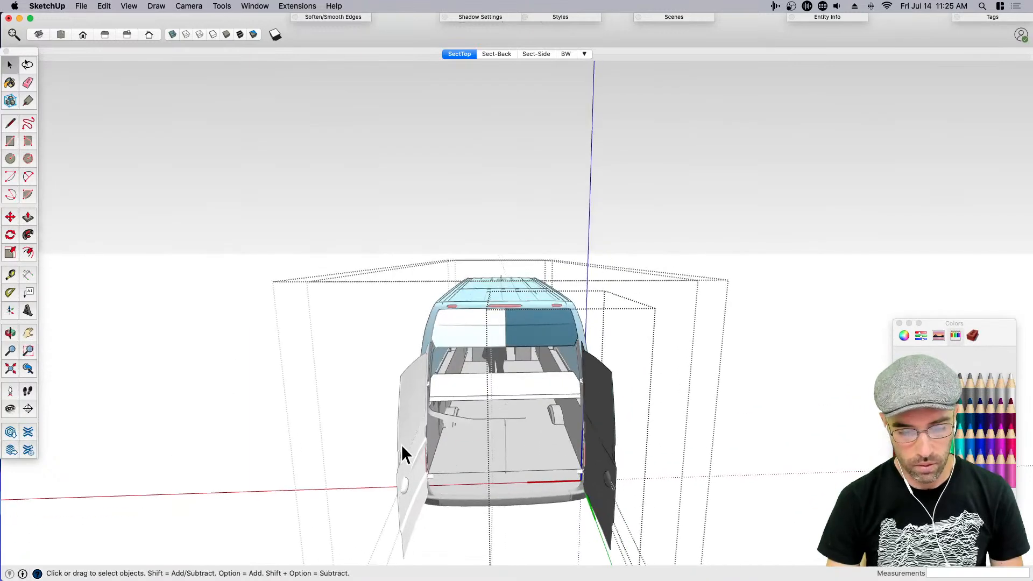
scroll(454, 425, "up", 8)
left_click(437, 407)
double_click(418, 412)
double_click(419, 412)
key("Escape")
scroll(613, 420, "up", 3)
key("Escape")
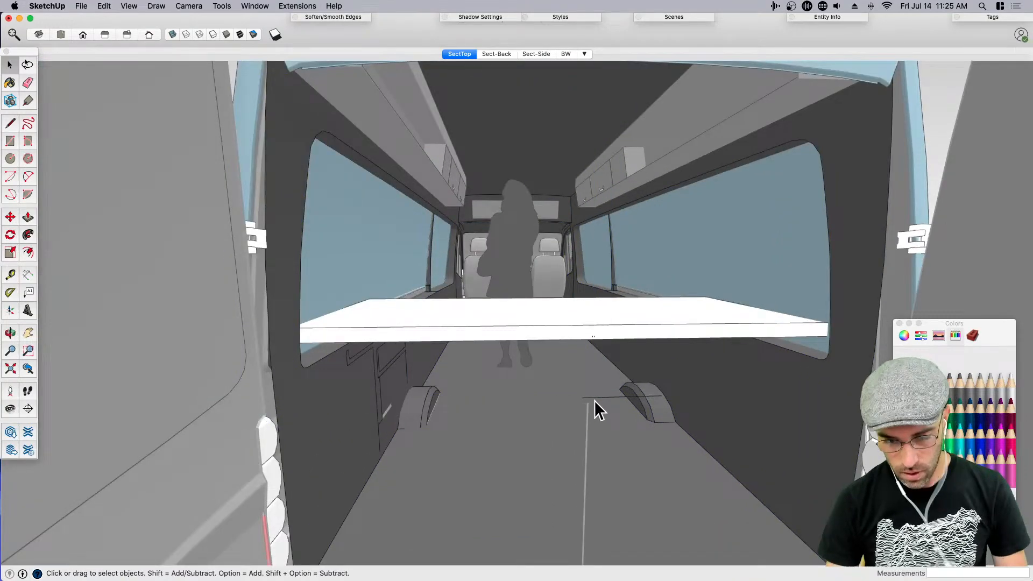
key("e")
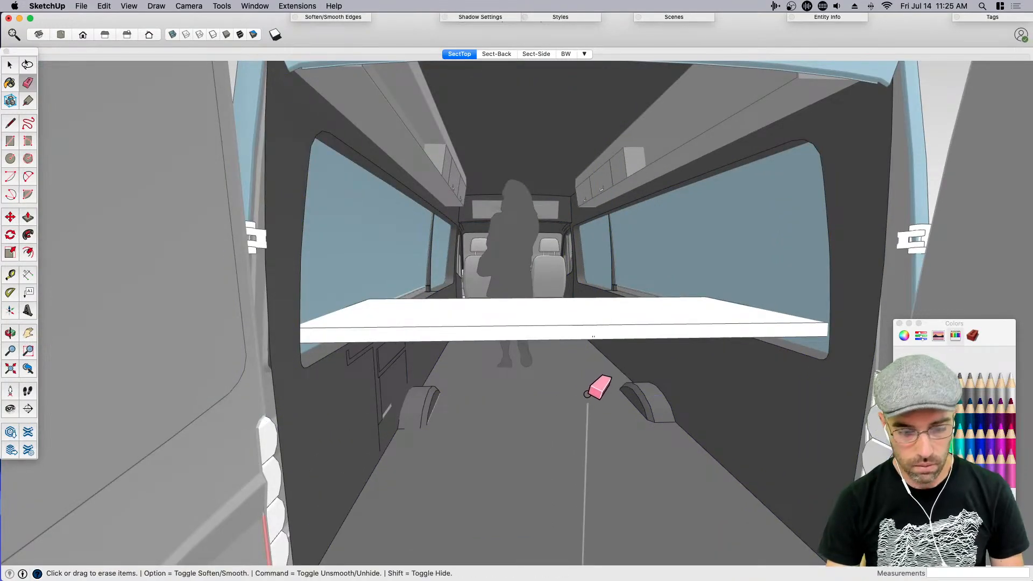
key("space")
Leave the component editing and reposition the Colors palette
scroll(525, 409, "down", 10)
scroll(519, 371, "up", 2)
middle_click_drag(520, 371, 524, 340)
left_click(565, 142)
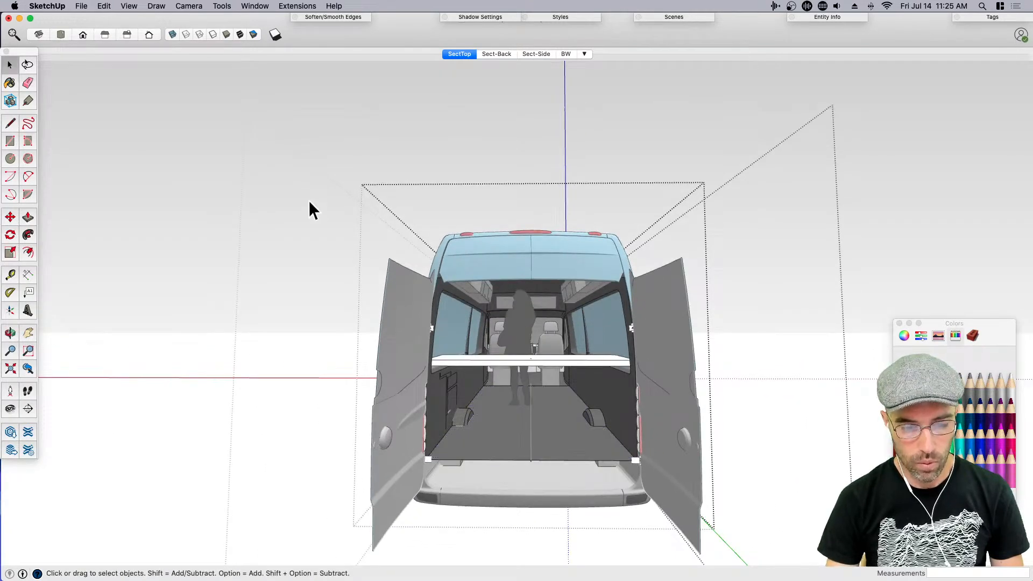
scroll(387, 296, "up", 6)
scroll(469, 371, "down", 3)
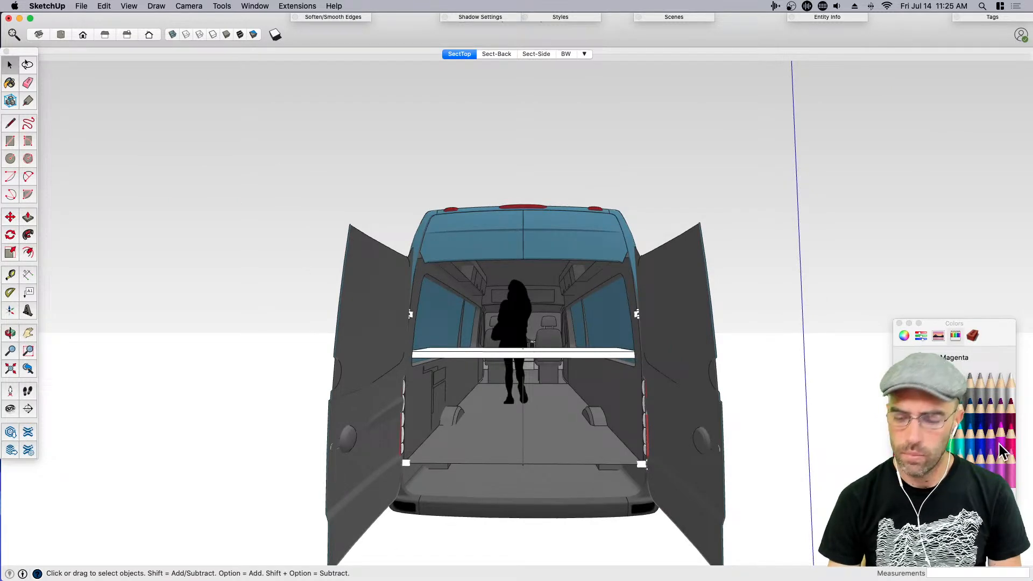
left_click_drag(1005, 344, 1007, 180)
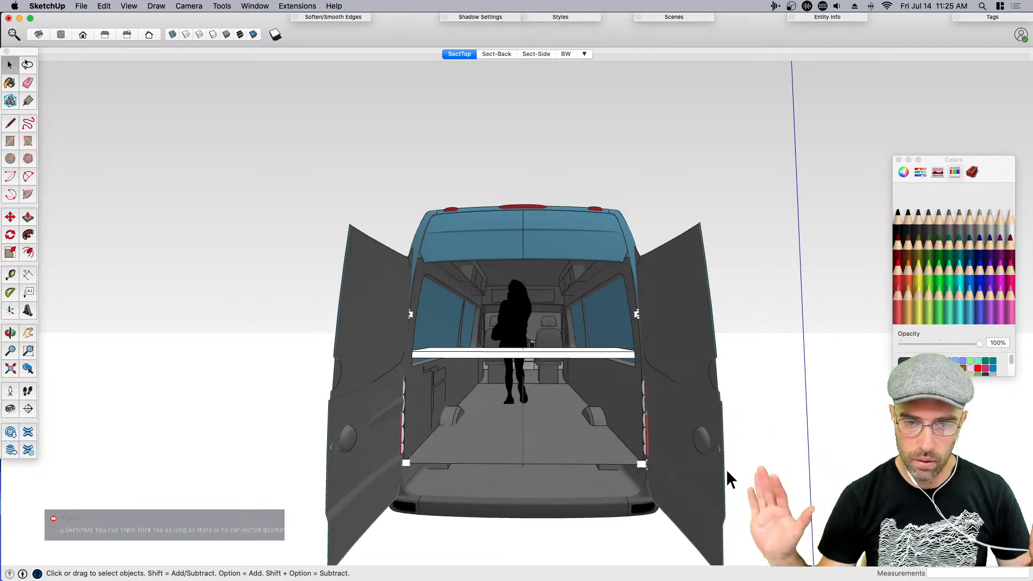
Open the rear platform and offset the outline of its underside face inward to form a narrow border
middle_click_drag(479, 446, 448, 376)
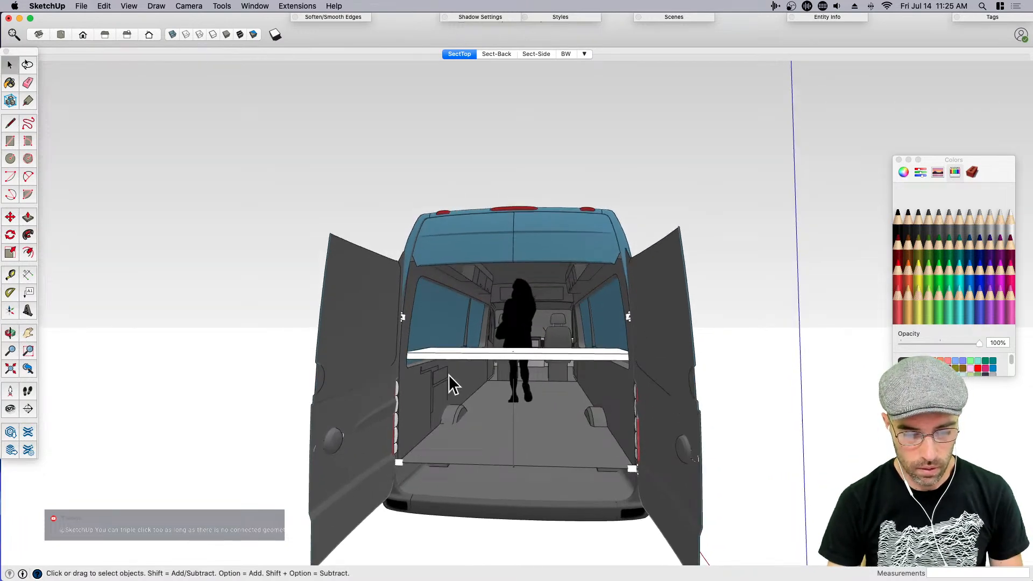
scroll(483, 438, "up", 5)
middle_click_drag(482, 438, 485, 424)
scroll(484, 424, "up", 2)
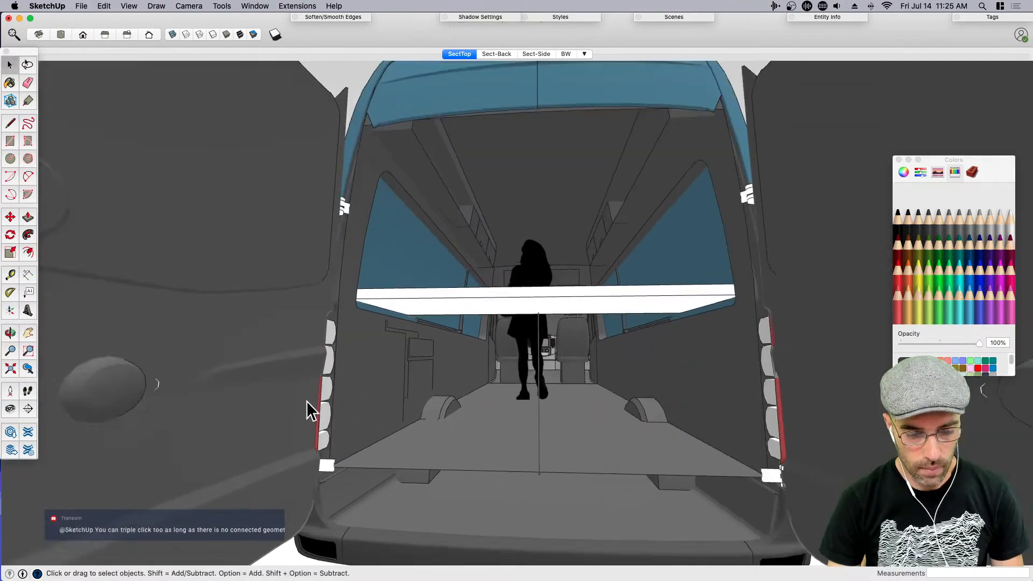
left_click(464, 311)
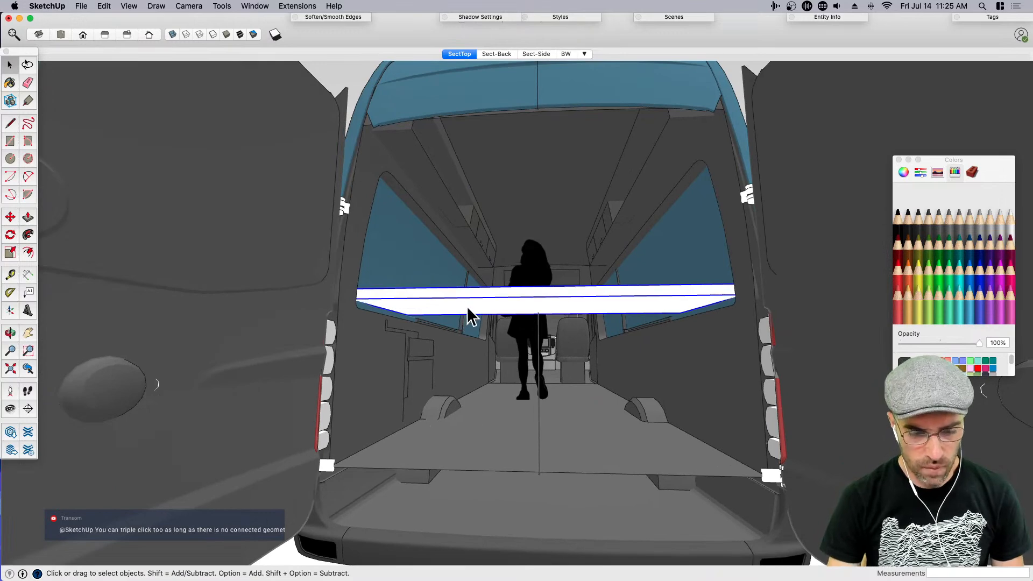
double_click(466, 307)
left_click(455, 305)
scroll(453, 304, "up", 3)
middle_click_drag(453, 305, 471, 287)
key("f")
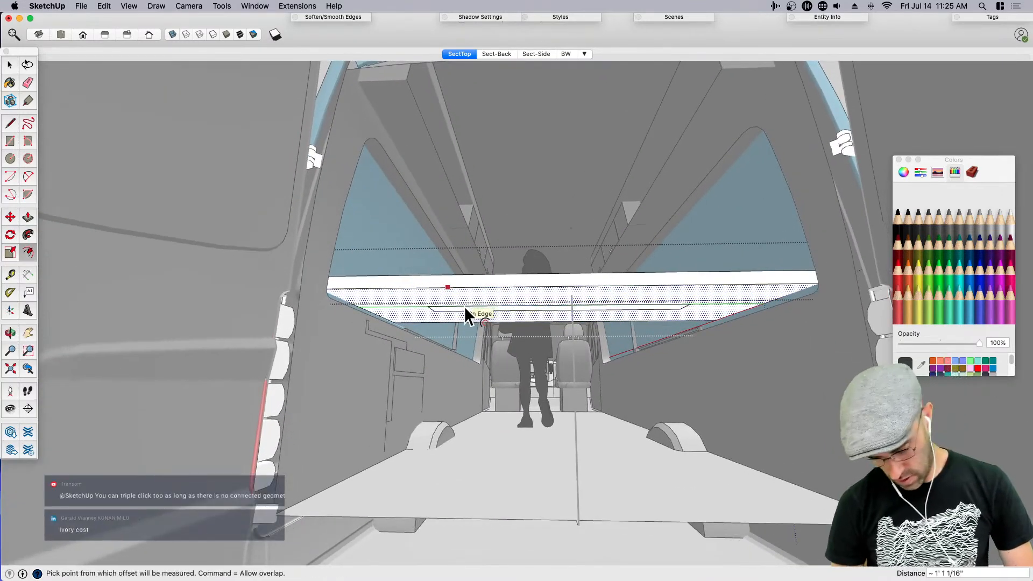
left_click(464, 309)
key("space")
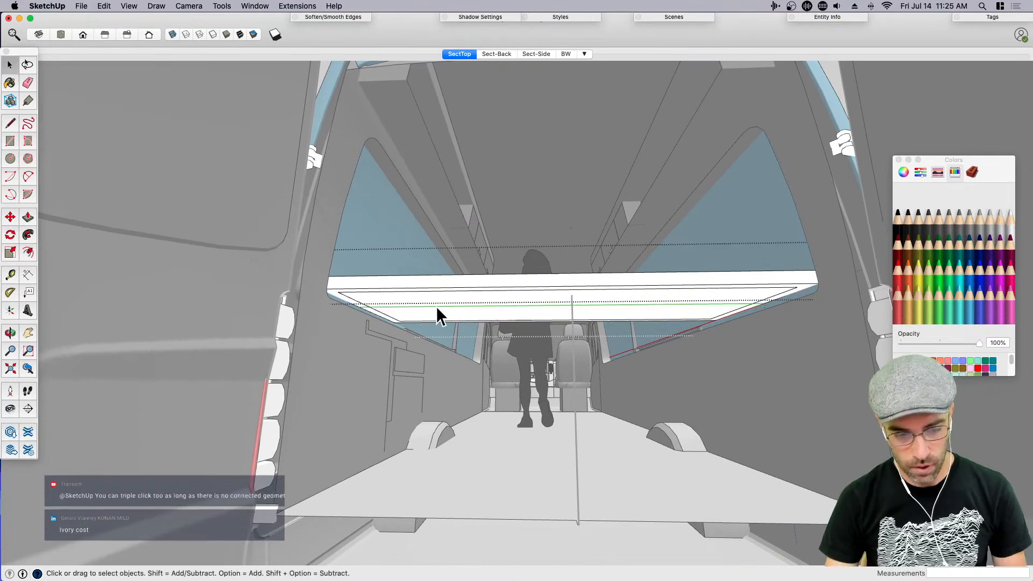
Push/Pull the narrow border face on the platform's underside about 2' 6 7/8" down to the van floor
key("p")
key("space")
left_click(334, 291)
scroll(334, 294, "up", 2)
left_click(334, 296)
key("p")
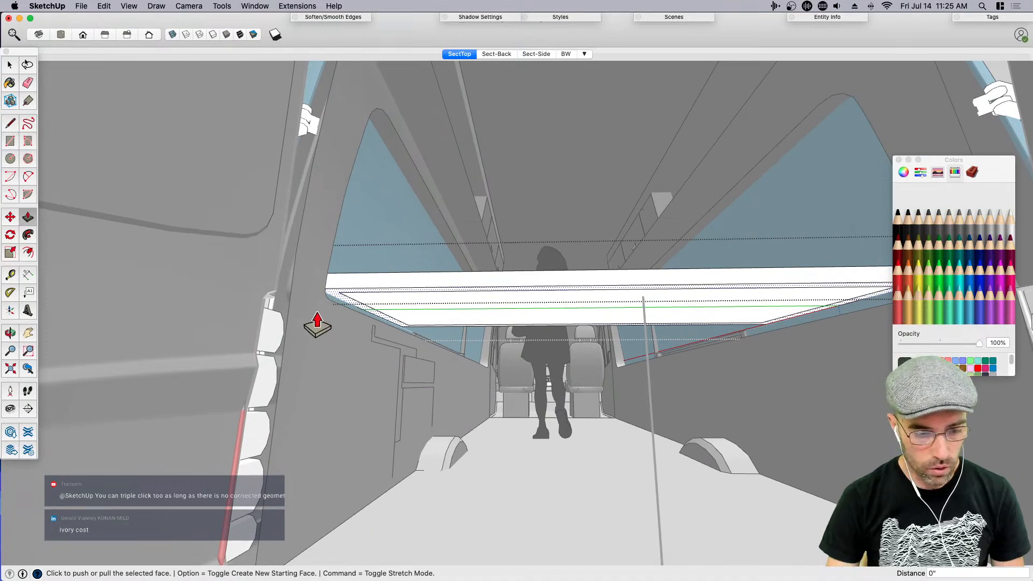
left_click(329, 303)
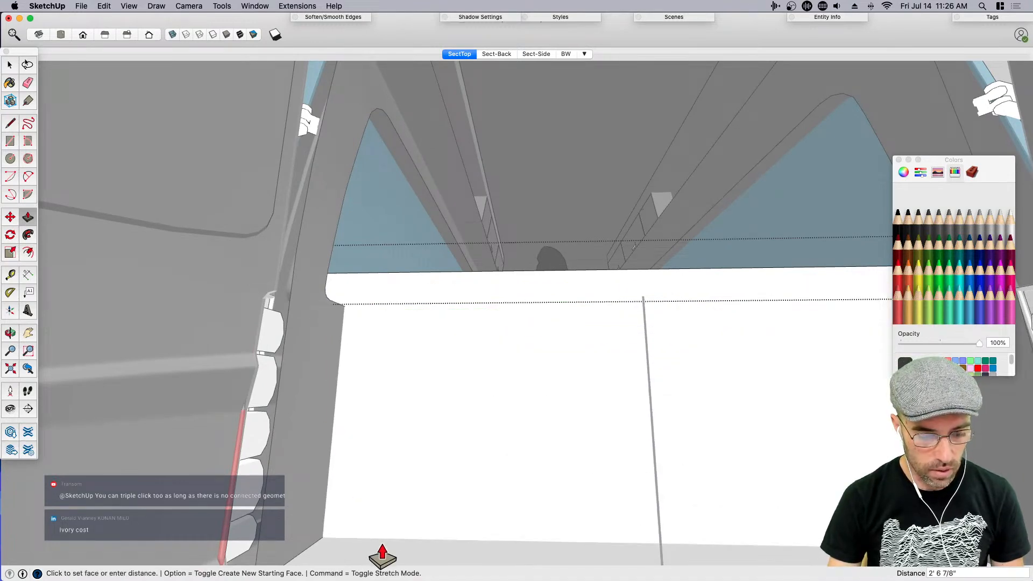
left_click(320, 545)
Finish editing the rear platform and leave its editing context
mouse_move(536, 388)
middle_mouse_down()
mouse_move(534, 431)
mouse_move(565, 479)
middle_mouse_up()
key("e")
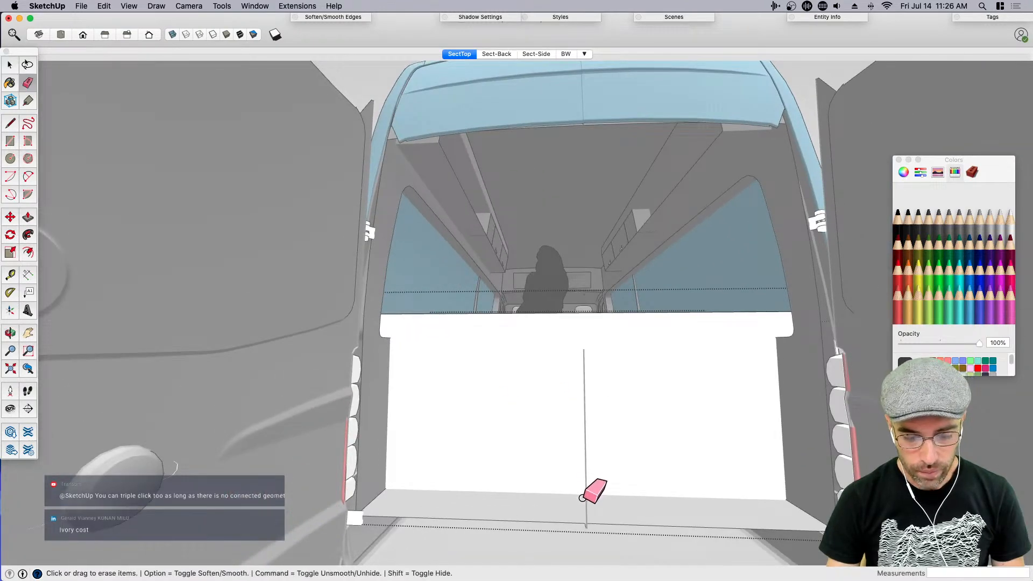
scroll(548, 376, "down", 10)
middle_click_drag(581, 435, 577, 456)
key("space")
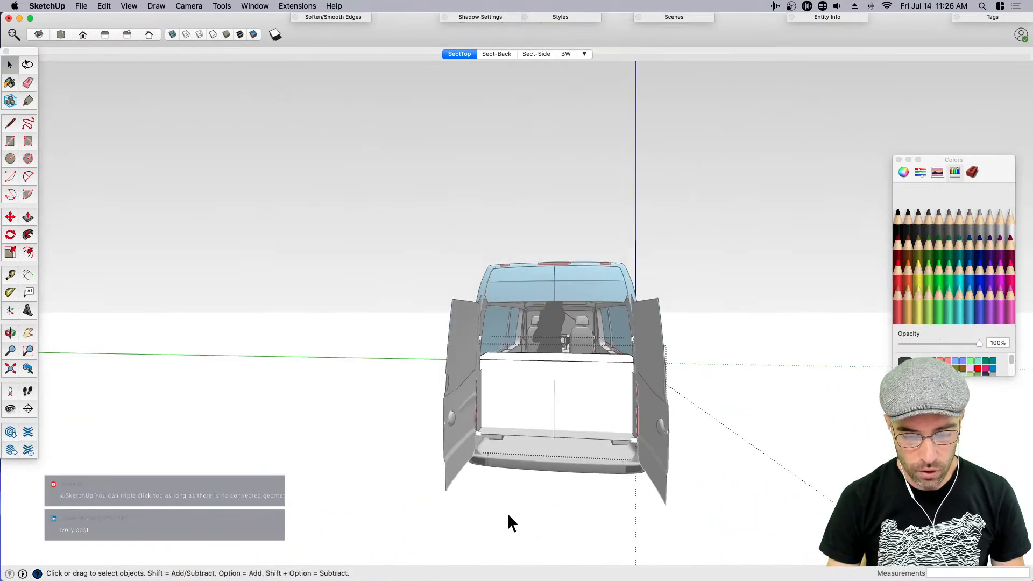
scroll(554, 431, "up", 5)
left_click(556, 418)
key("Escape")
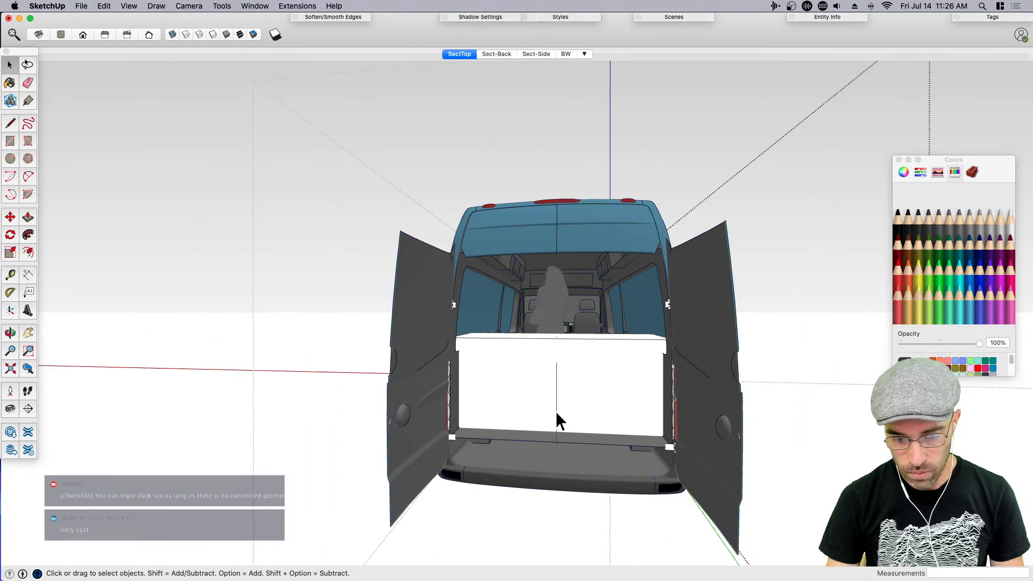
Explode the outer component that contains the whole van
middle_click_drag(556, 409, 527, 442)
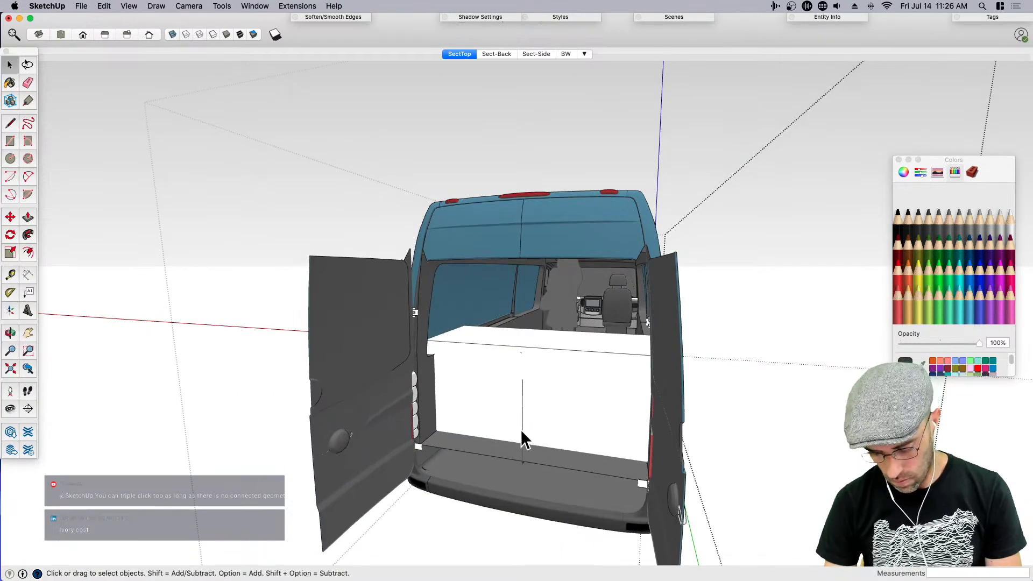
scroll(550, 369, "down", 5)
middle_click_drag(784, 392, 572, 285)
right_click(572, 277)
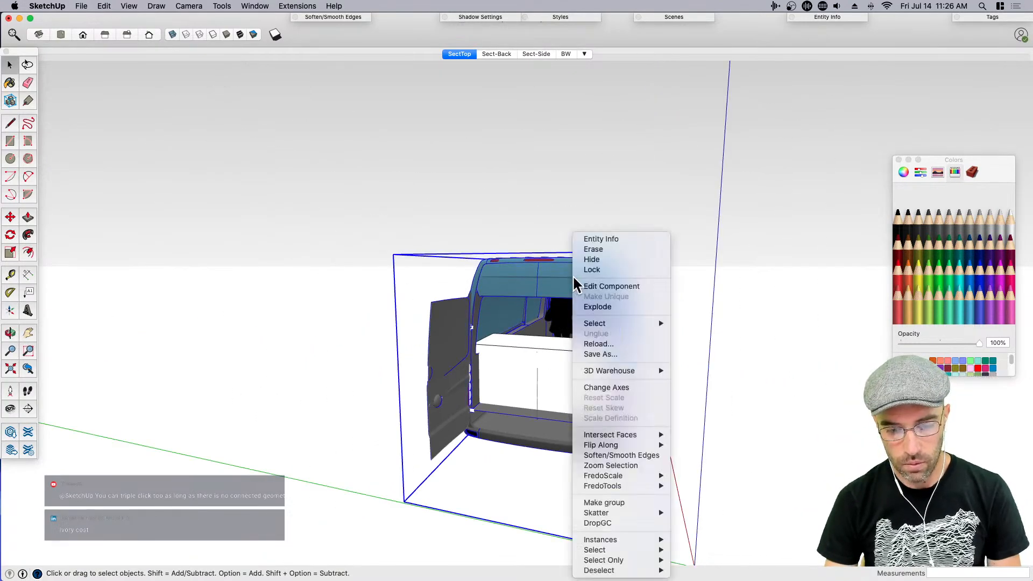
left_click(615, 304)
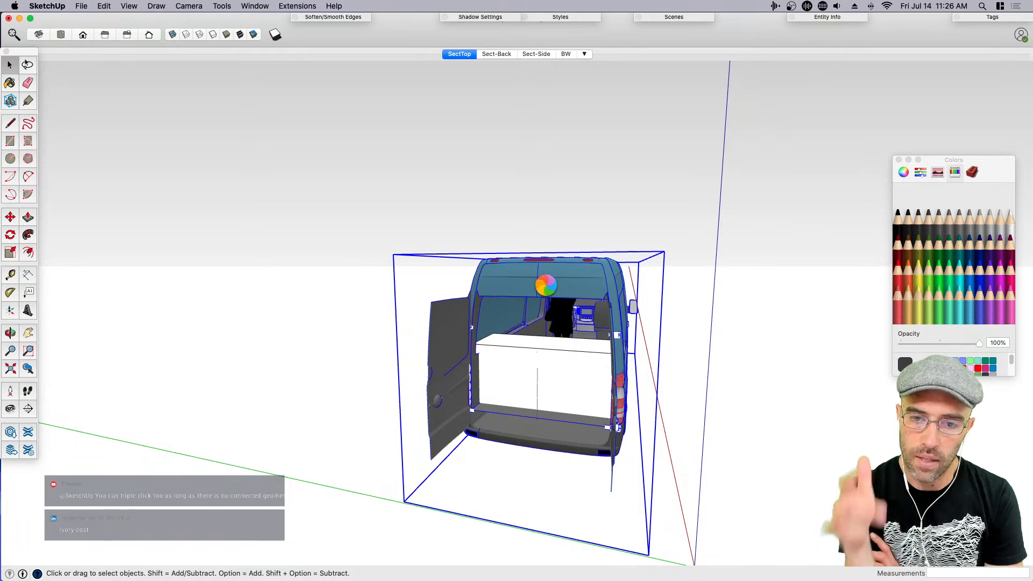
Explode the nested van component so its body panels become separately selectable
left_click(570, 445)
middle_click_drag(624, 430, 542, 282)
left_click(539, 275)
right_click(525, 277)
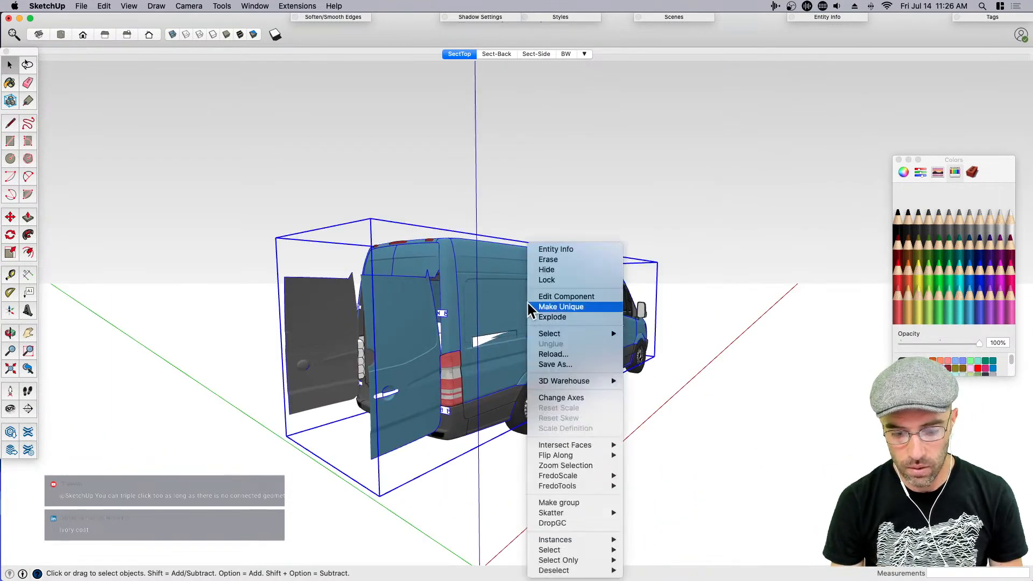
left_click(588, 317)
Try deleting the large side panel above the rear wheel and undo the deletion
left_click(505, 325)
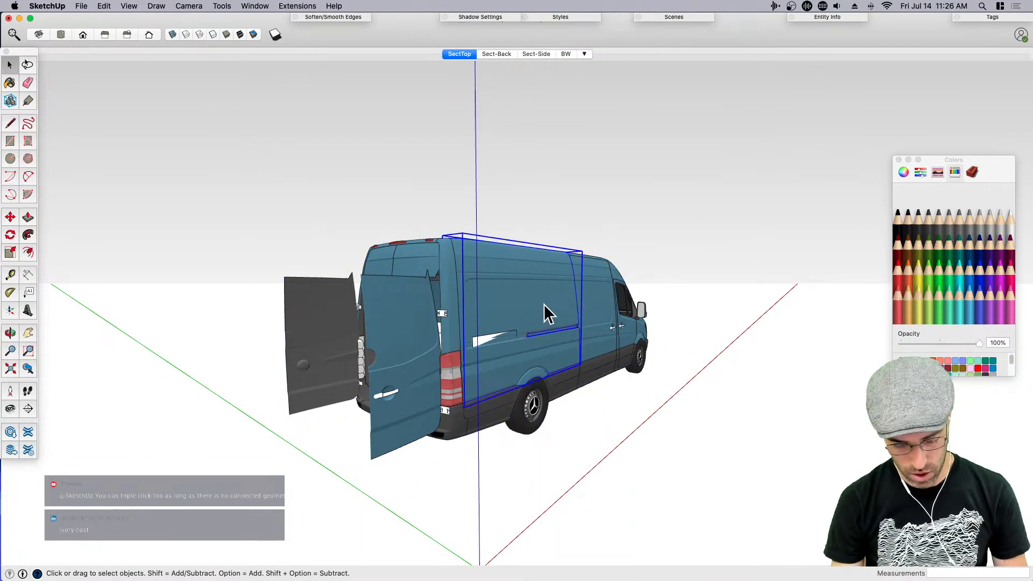
key("Delete")
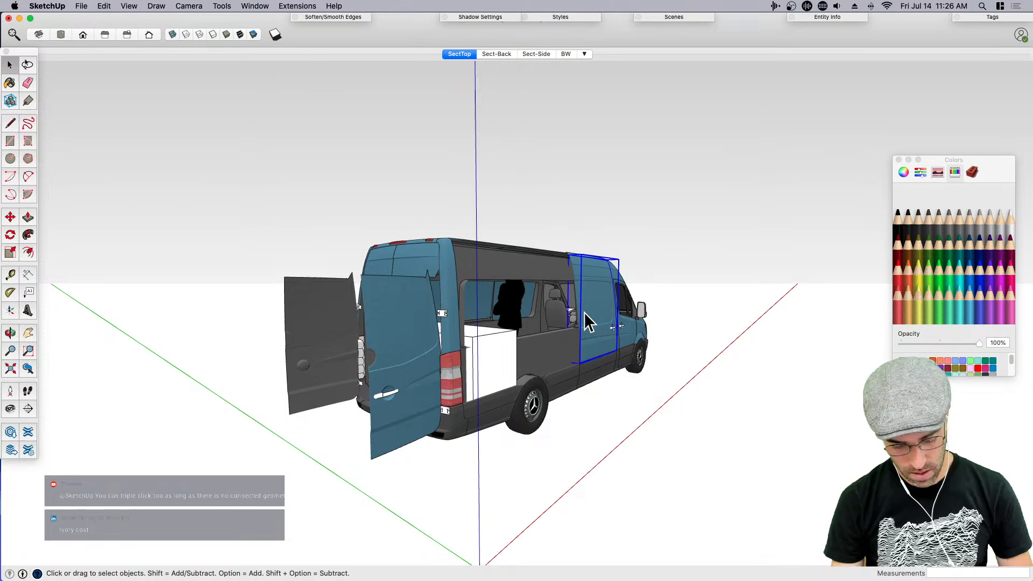
key("super+z")
Rotate the platform's side edge that pokes through the van's side panel about 1.5 degrees inward around its front end
scroll(513, 338, "up", 2)
middle_click_drag(617, 385, 346, 388)
scroll(483, 355, "up", 6)
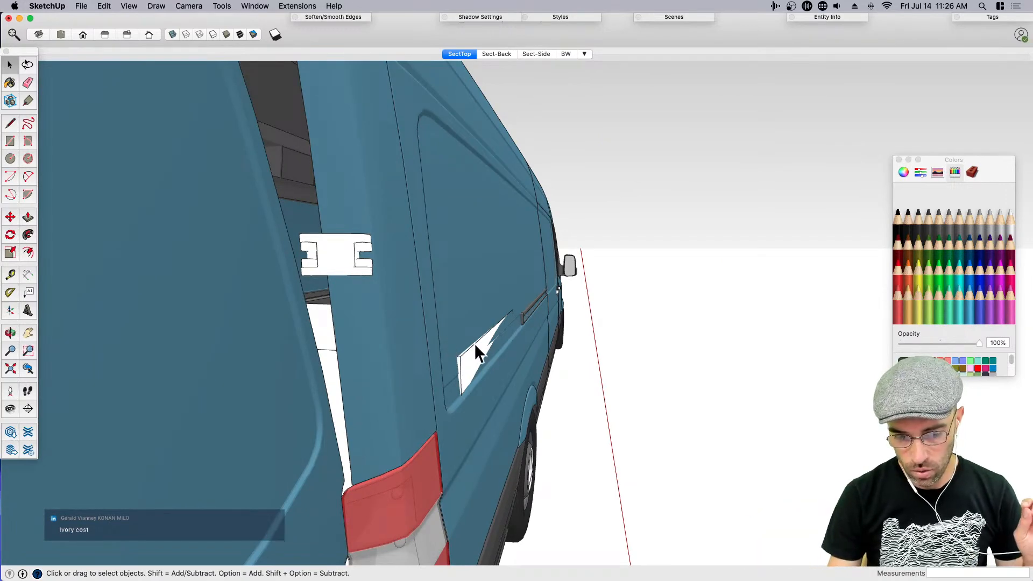
middle_click_drag(440, 377, 450, 406)
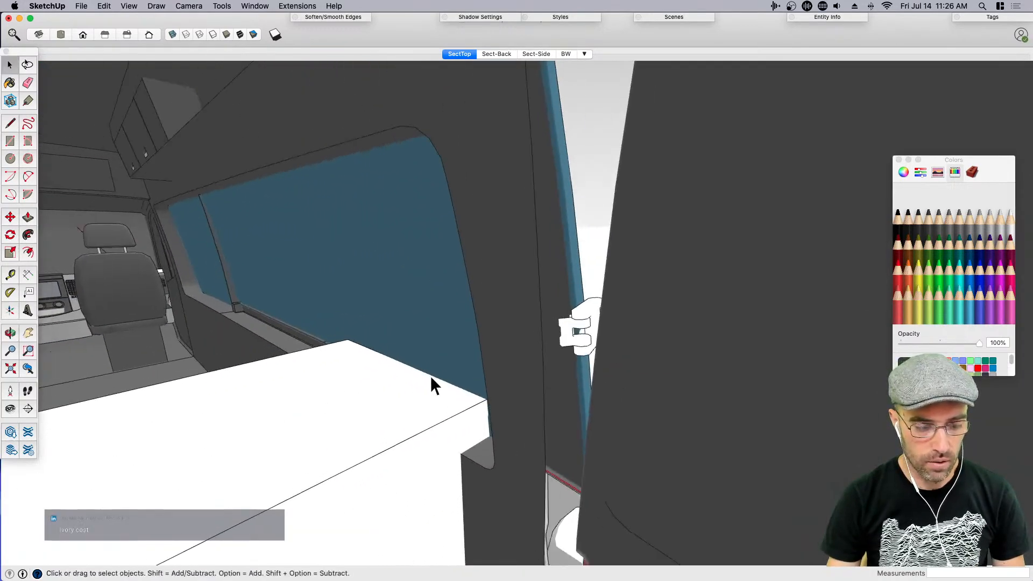
scroll(362, 364, "down", 3)
middle_click_drag(350, 346, 685, 341)
scroll(662, 344, "up", 2)
key("q")
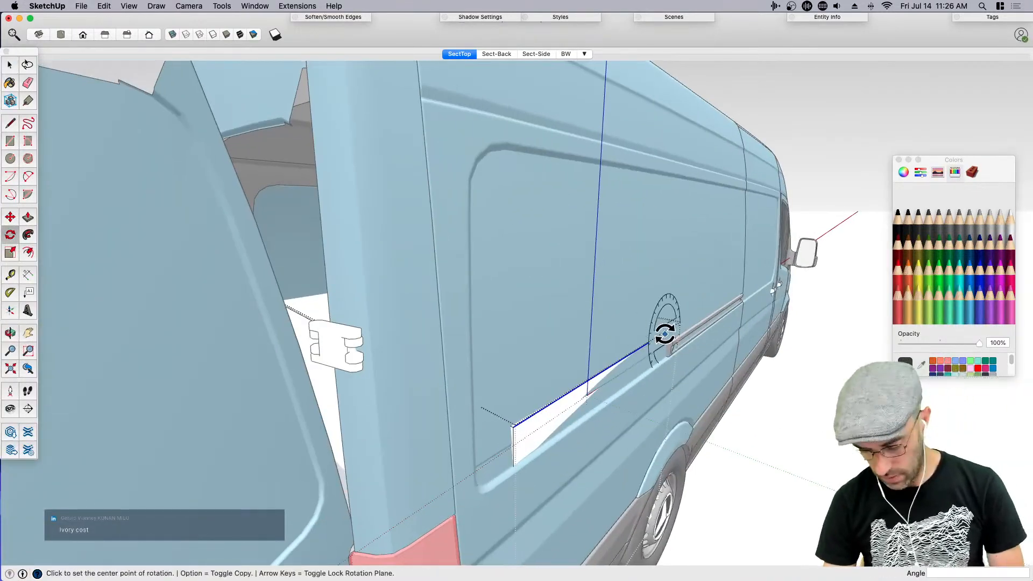
scroll(647, 341, "up", 2)
left_click(647, 346)
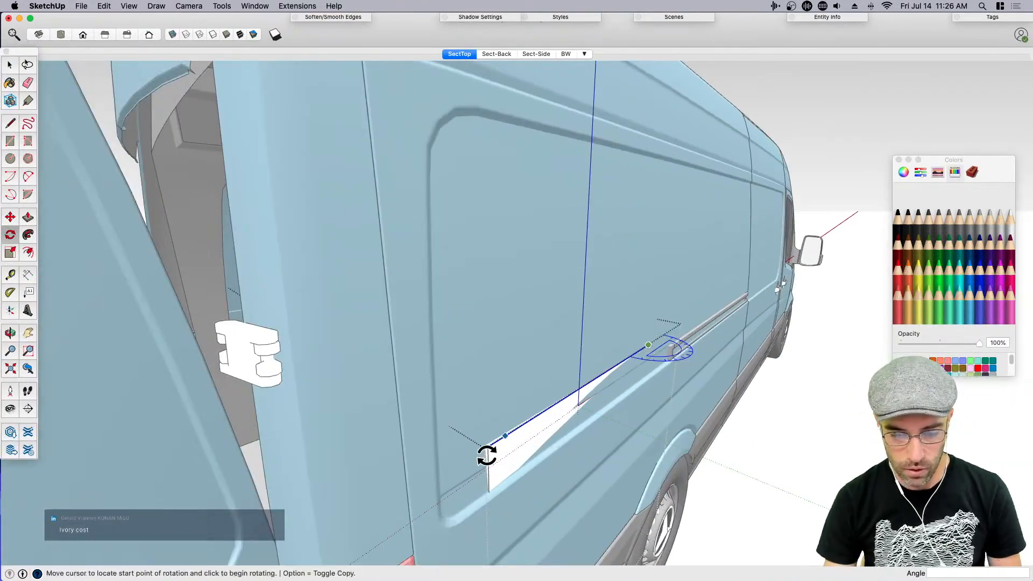
scroll(489, 450, "up", 2)
left_click(479, 444)
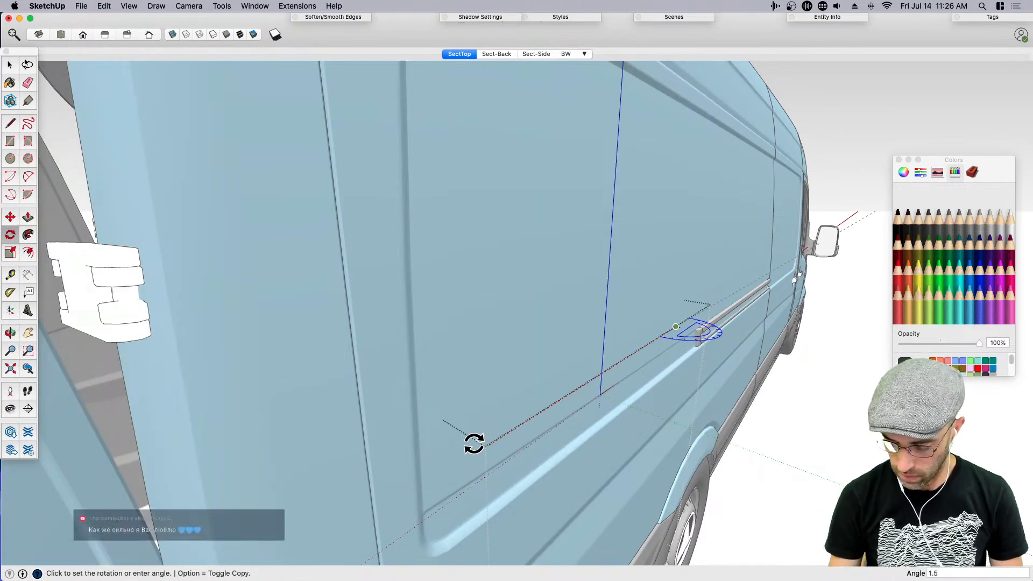
key("space")
scroll(697, 369, "down", 5)
middle_click_drag(697, 369, 663, 390)
scroll(711, 344, "up", 2)
scroll(715, 343, "up", 3)
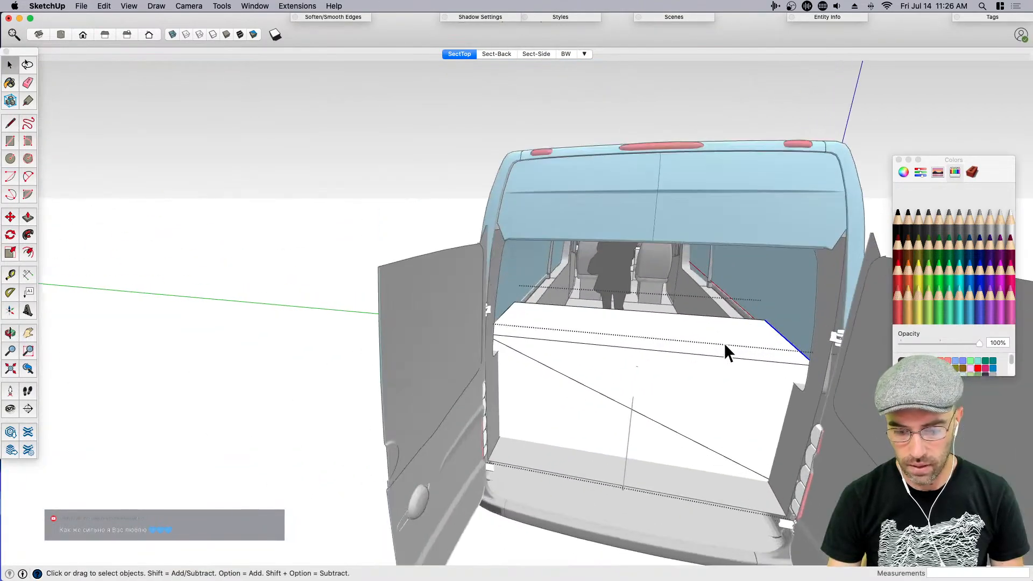
left_click(760, 339)
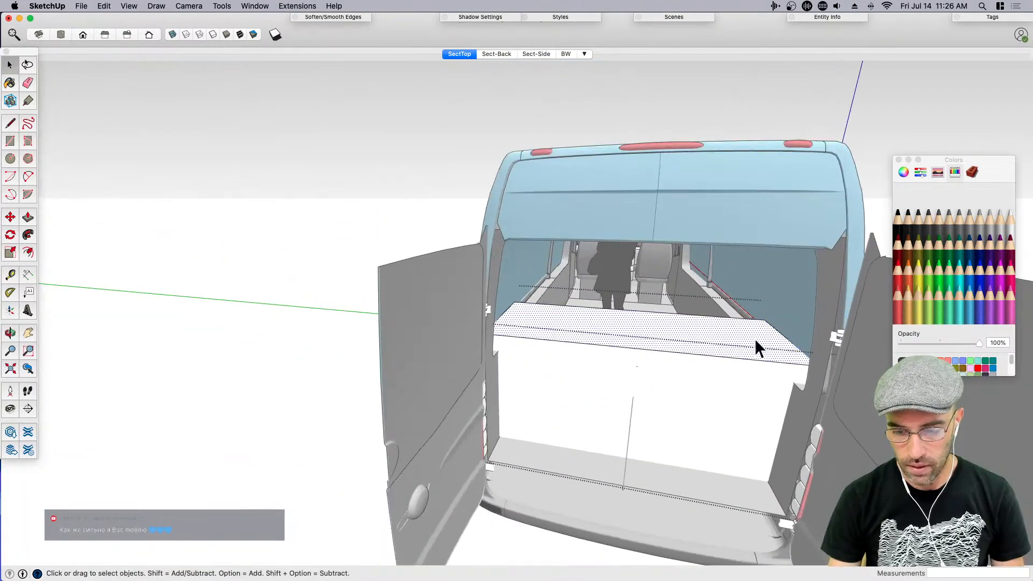
key("l")
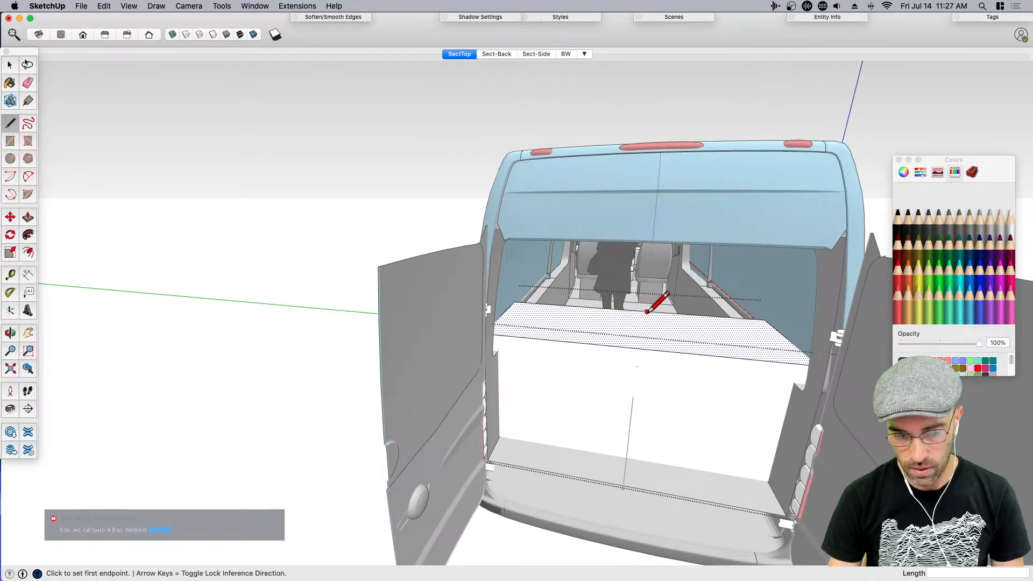
key("space")
Move the right end of the white box in the van's rear inward by 0.5 inch
scroll(711, 299, "down", 3)
left_click_drag(688, 263, 865, 523)
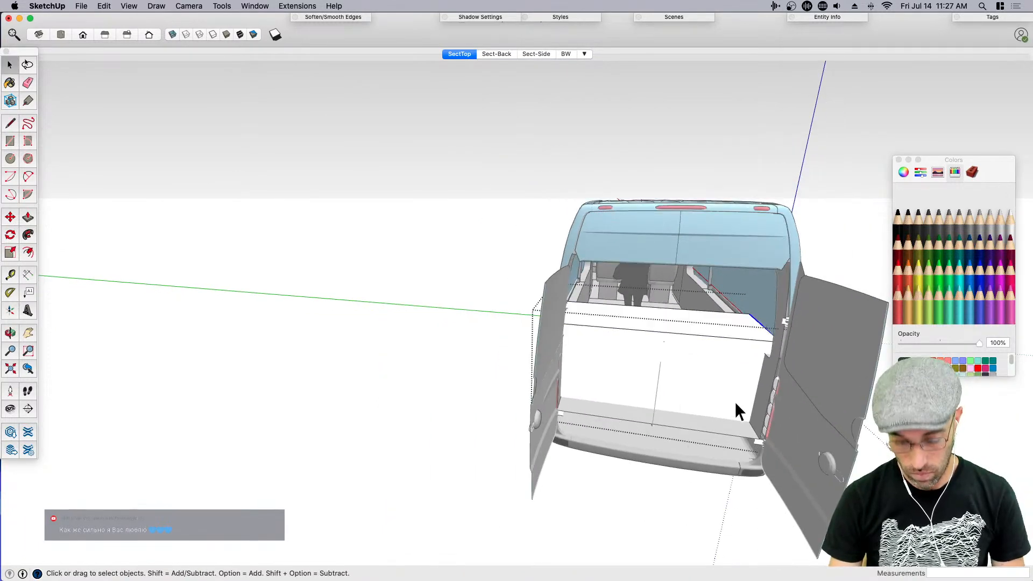
key("m")
scroll(733, 400, "up", 2)
left_click(733, 398)
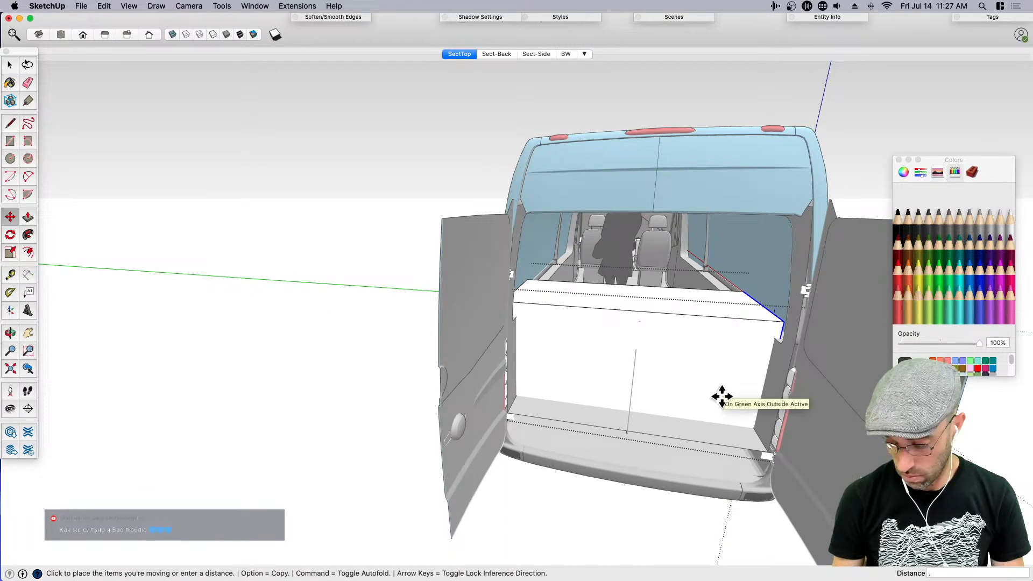
type(".5")
key("Return")
Select the geometry at the left end of the box and move it inward along the van's width
key("space")
middle_click_drag(514, 301, 421, 244)
left_click_drag(426, 235, 565, 402)
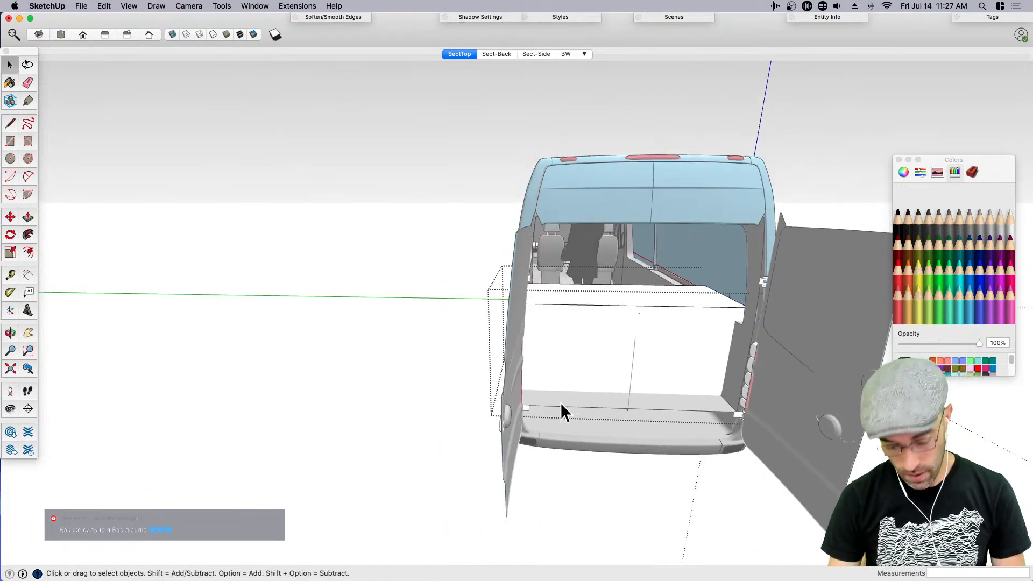
scroll(448, 229, "up", 3)
left_click_drag(431, 179, 579, 472)
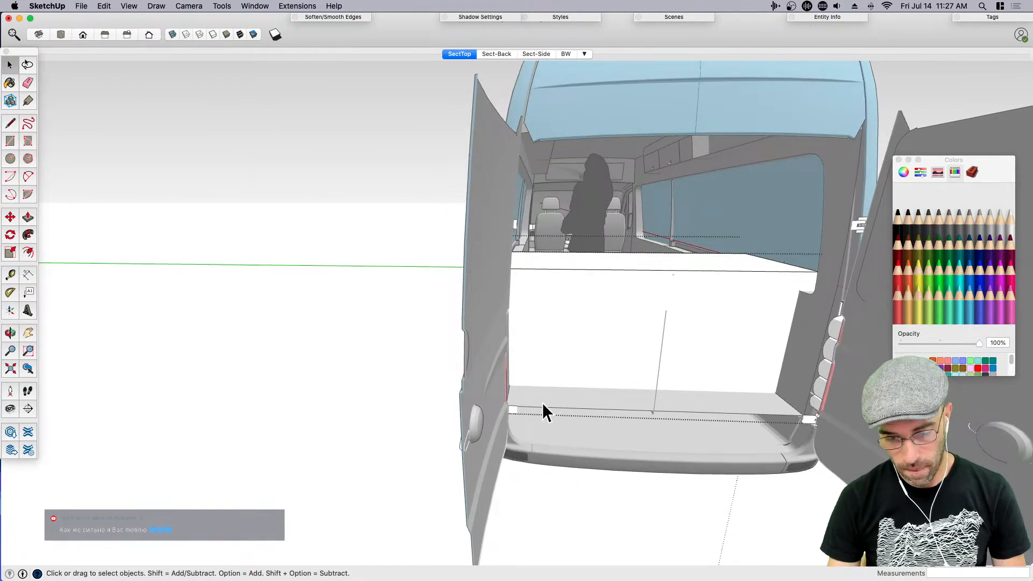
left_click(547, 345)
scroll(547, 344, "down", 3)
left_click_drag(406, 210, 532, 396)
key("m")
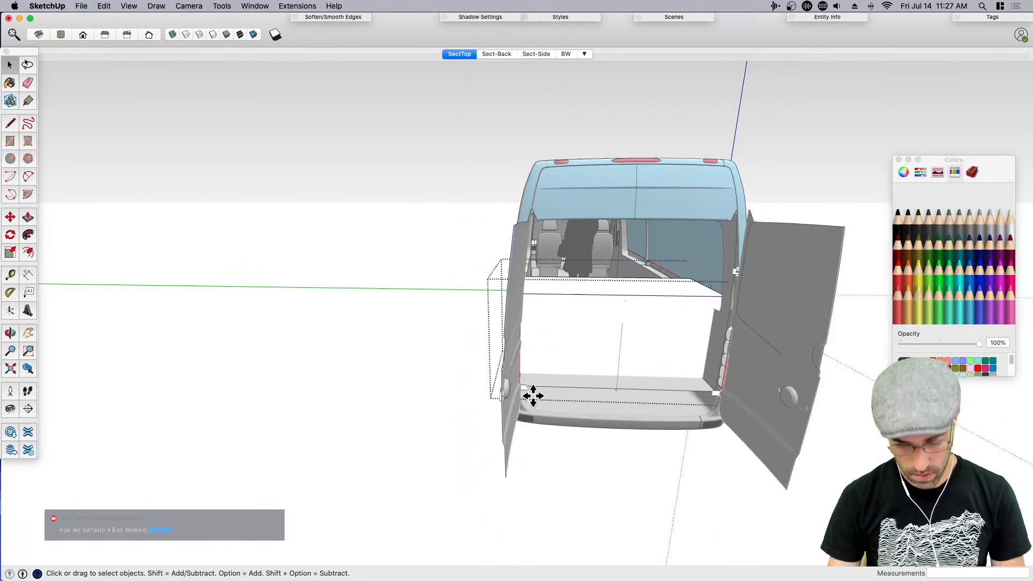
left_click(538, 397)
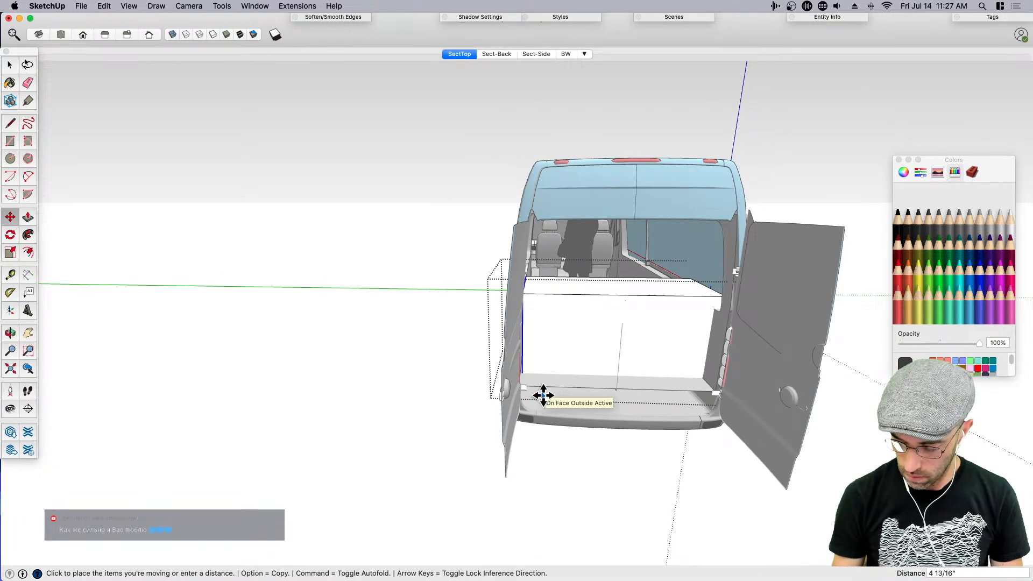
key("Return")
Offset the outline of the box's rear-facing face inward by 1 inch
key("space")
scroll(577, 341, "up", 3)
left_click(577, 340)
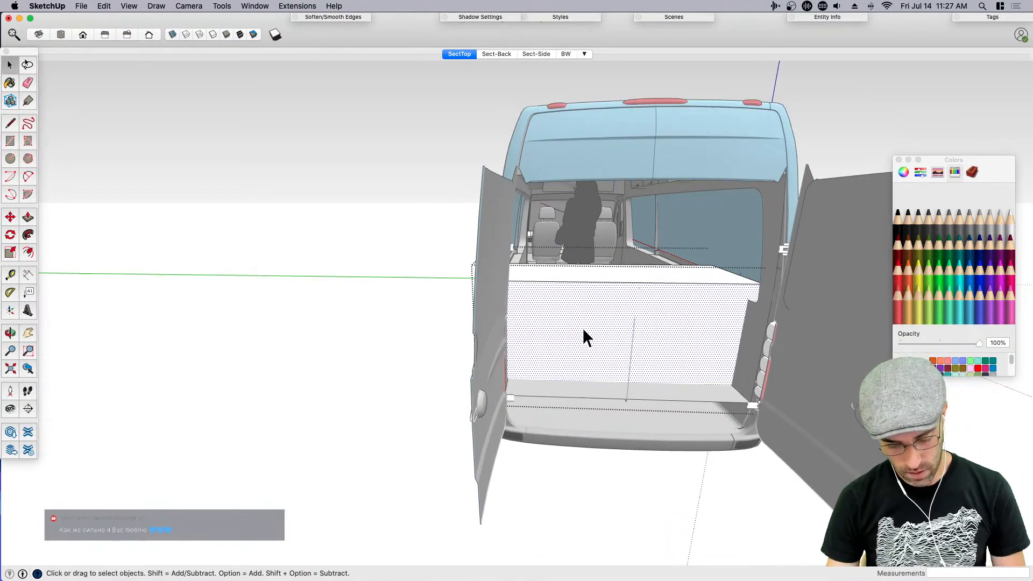
key("f")
left_click(583, 327)
type("1")
key("Return")
key("space")
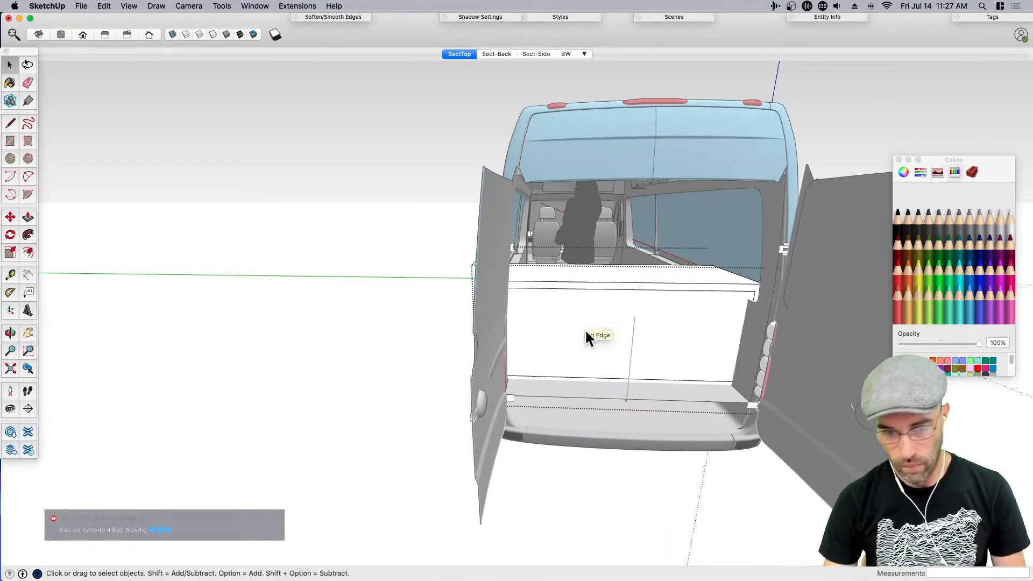
key("p")
middle_click_drag(612, 351, 544, 359)
scroll(542, 357, "up", 3)
key("space")
key("t")
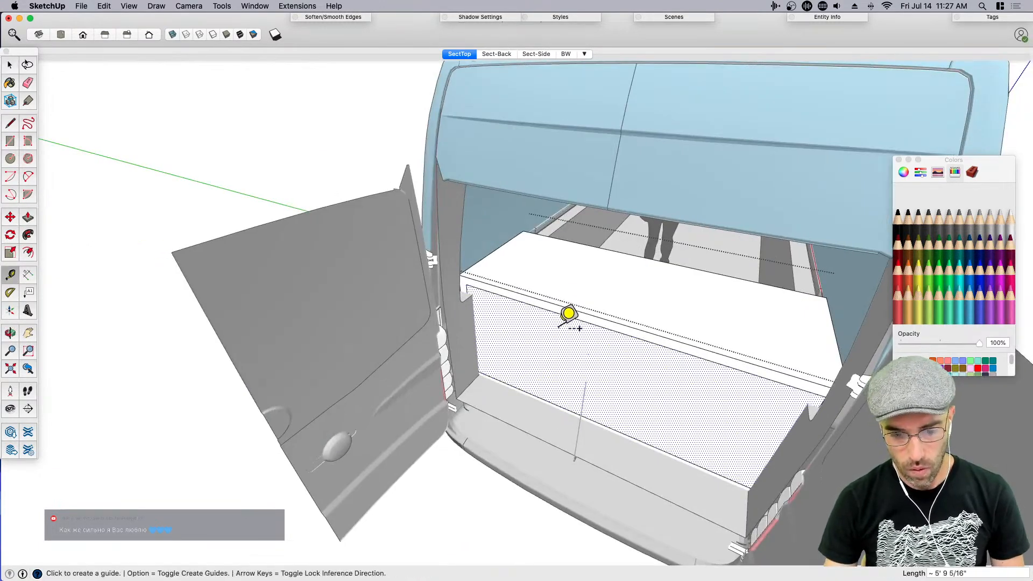
key("space")
key("t")
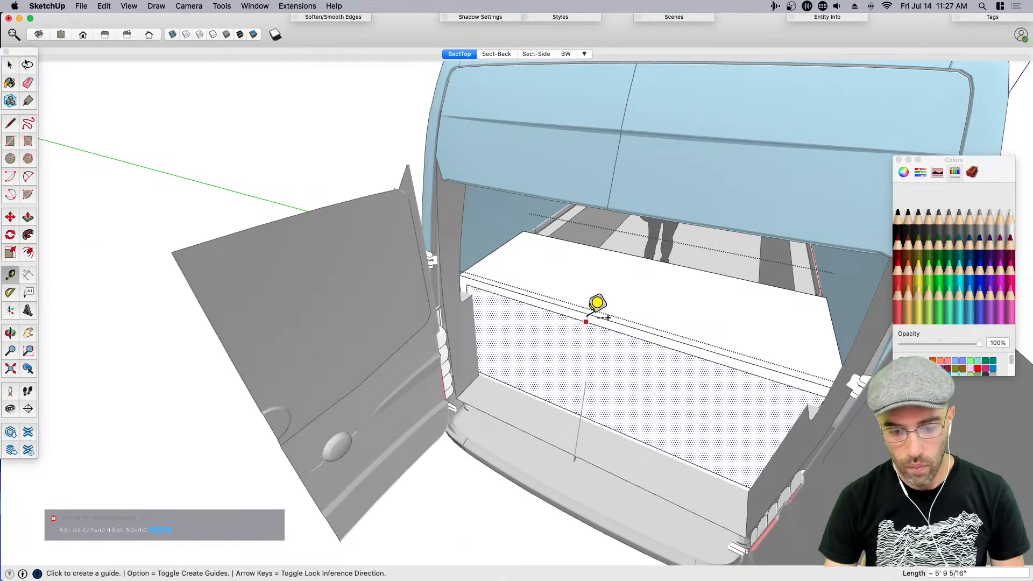
left_click(590, 314)
key("space")
Push the inset rear face of the box forward into the van to hollow out an open compartment
middle_click_drag(553, 406, 569, 397)
left_click_drag(565, 377, 577, 355)
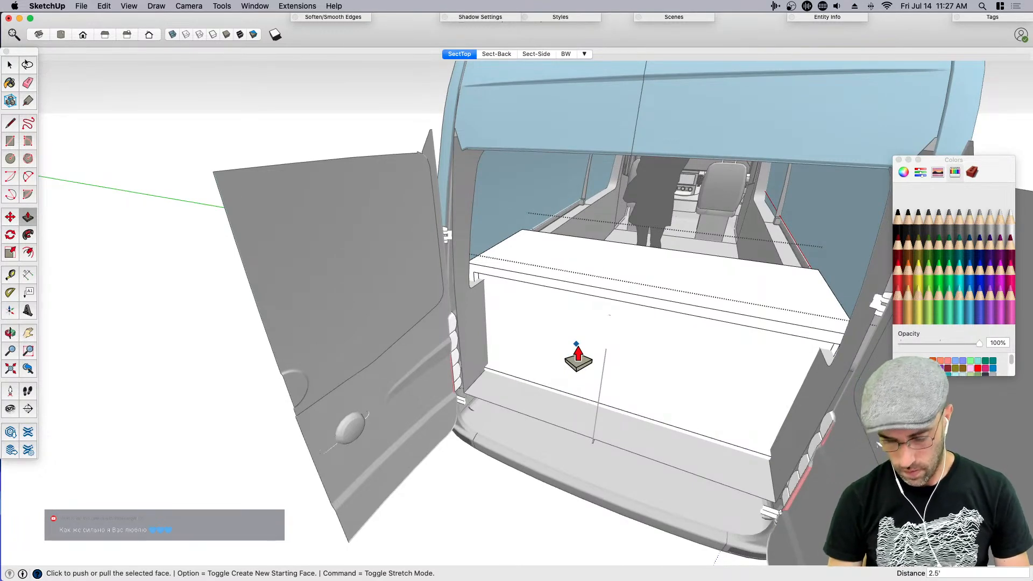
left_click(577, 356)
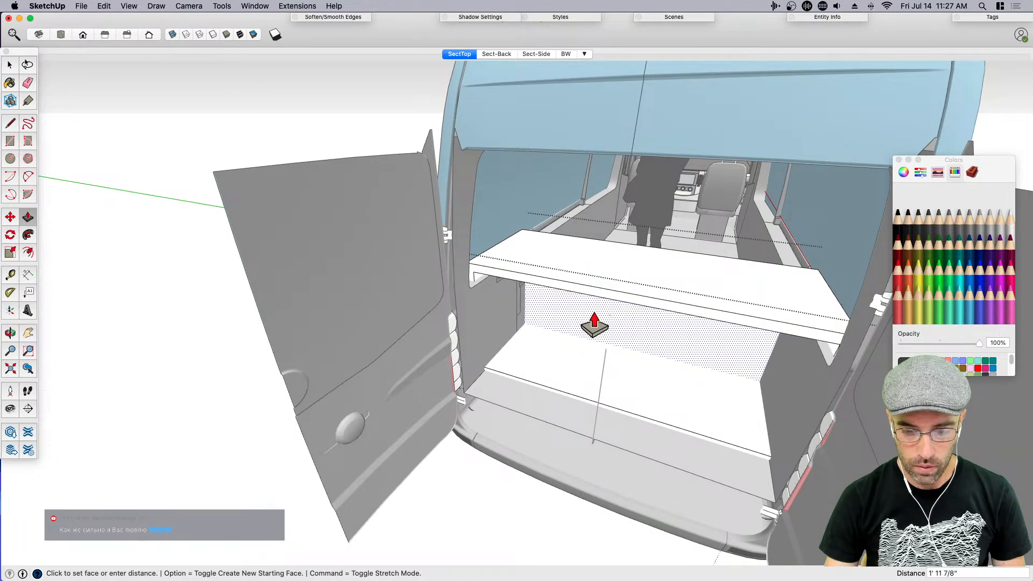
left_click(588, 341)
key("space")
Pull the left inner wall of the compartment inward by 3/4 inch
scroll(499, 280, "up", 5)
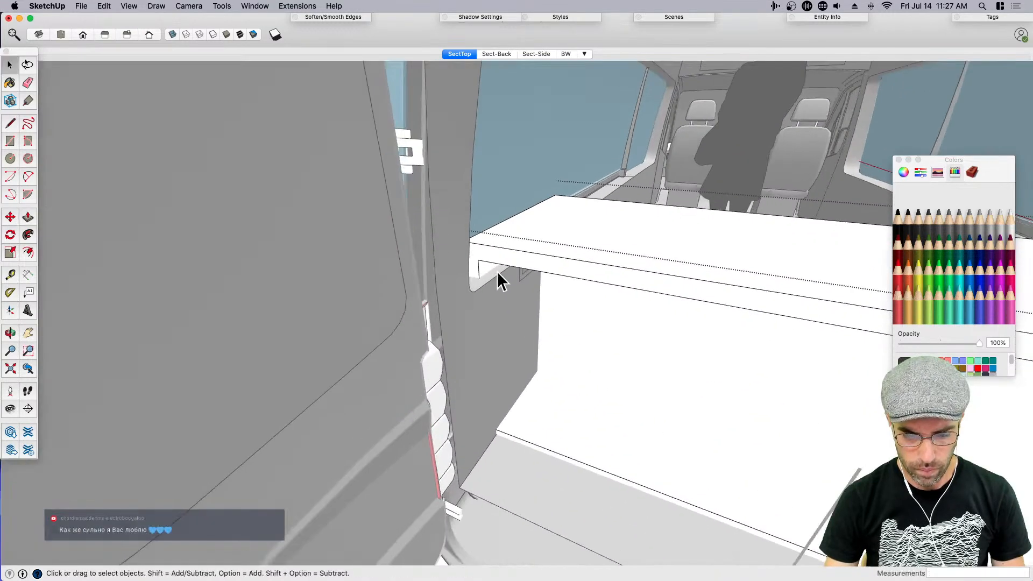
key("p")
left_click(489, 278)
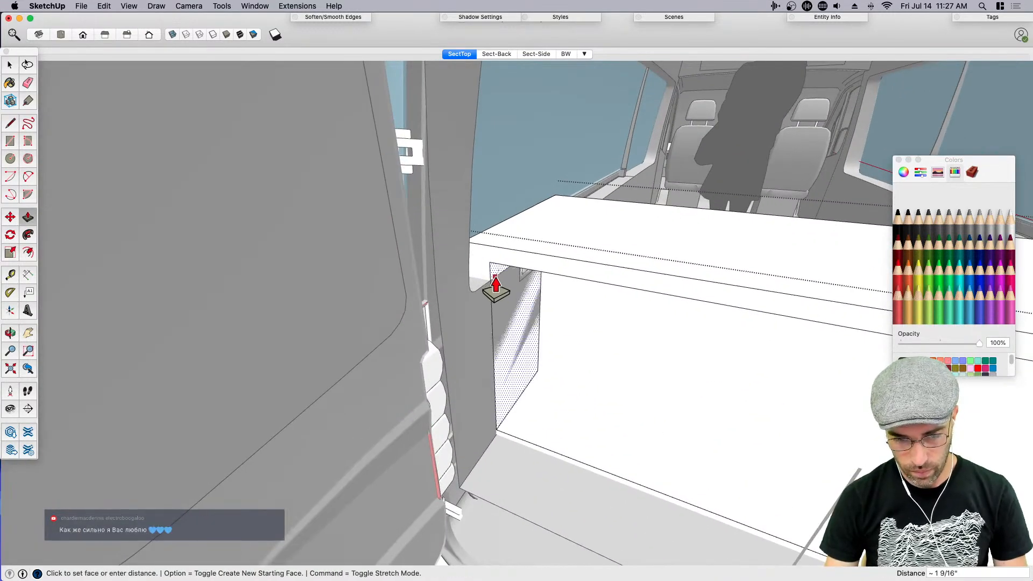
left_click(502, 288)
middle_click_drag(500, 284, 772, 380)
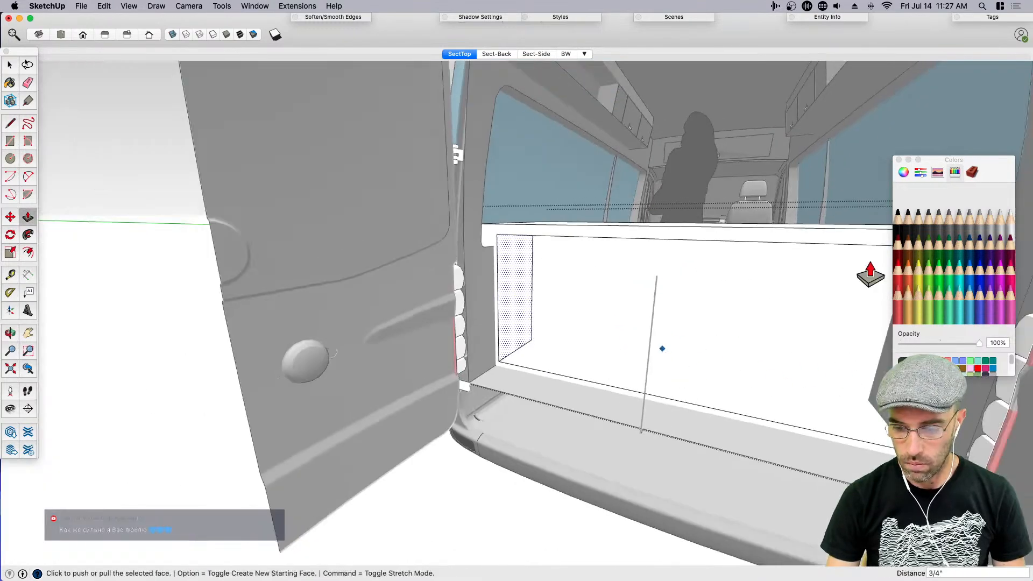
Close the Colors window and pull the compartment's right inner wall inward
left_click(898, 159)
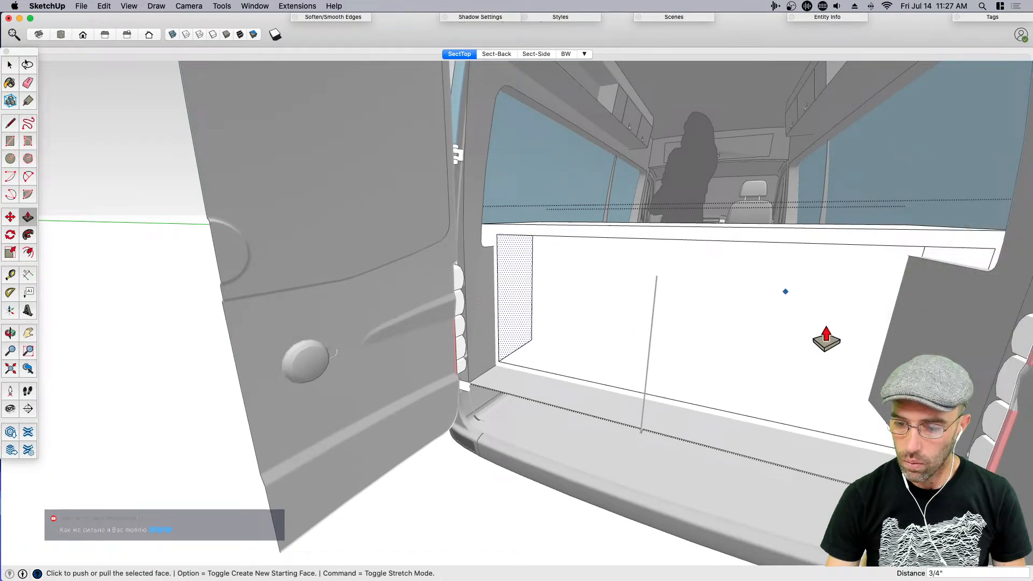
middle_click_drag(805, 337, 943, 276)
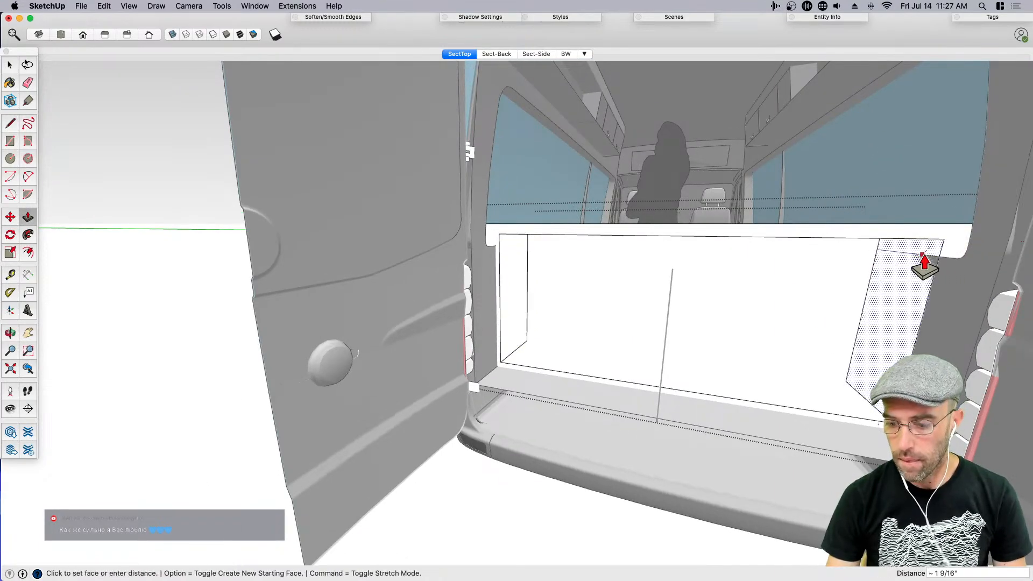
key("space")
Display hidden geometry and delete the thin dark vertical strip standing in front of the box
middle_click_drag(752, 325, 651, 484)
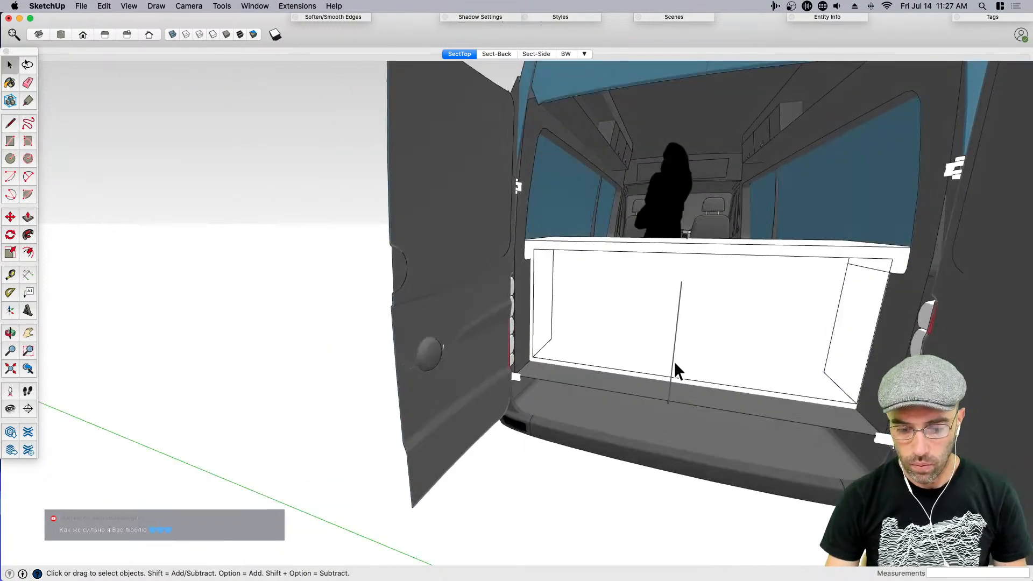
key("e")
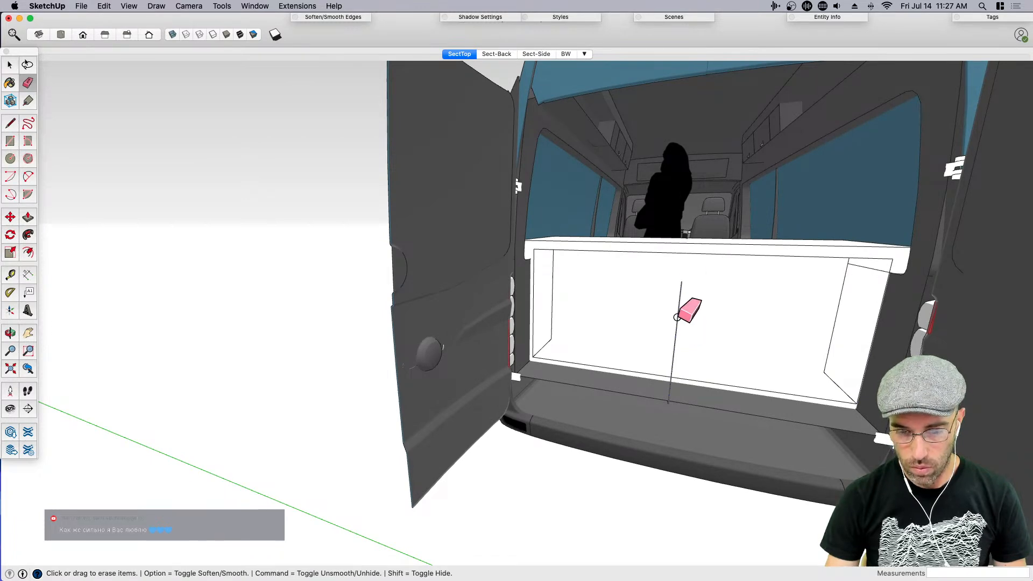
scroll(656, 323, "up", 10)
key("space")
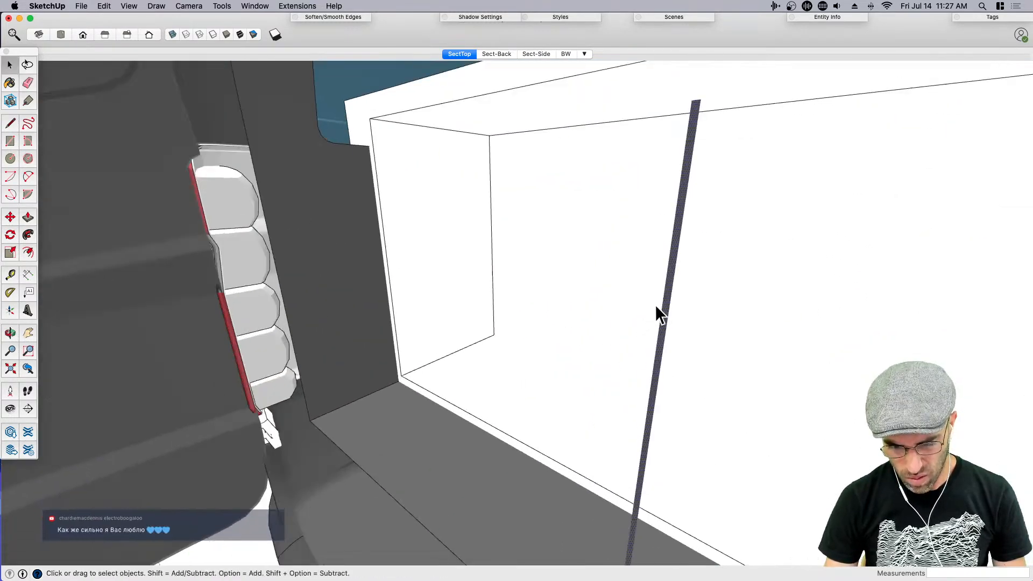
left_click(665, 313)
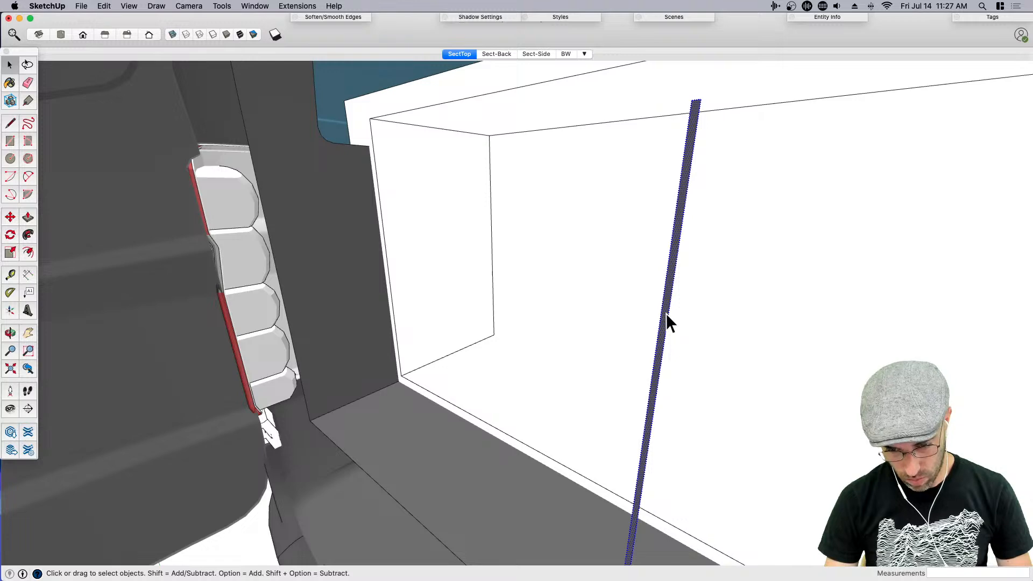
key("alt+h")
key("super+g")
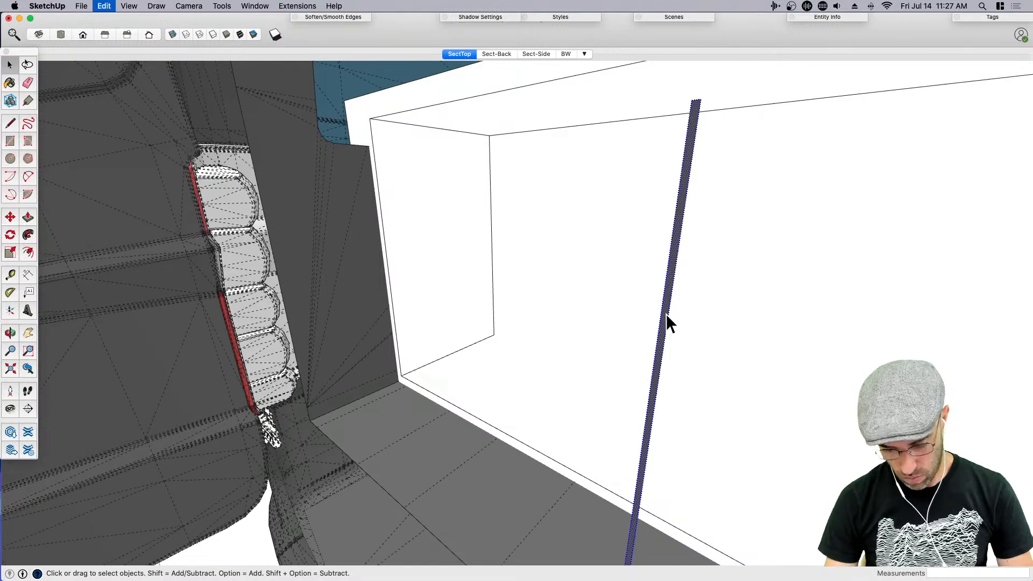
key("Delete")
Erase the leftover long edges of the thin vertical strip in front of the compartment
key("e")
left_click_drag(662, 317, 668, 320)
key("super+z")
key("space")
key("super+z")
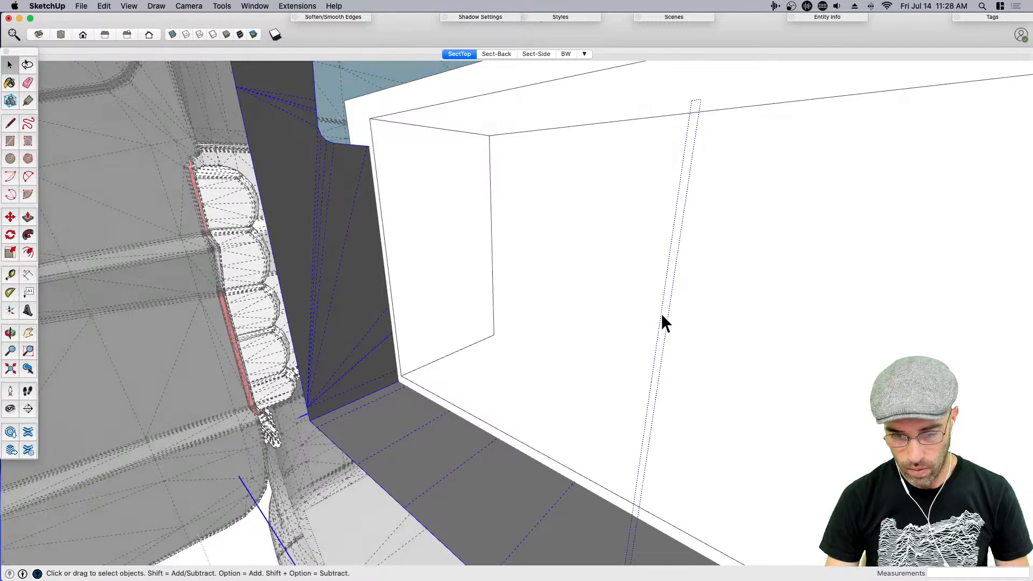
key("e")
left_click_drag(673, 302, 699, 155)
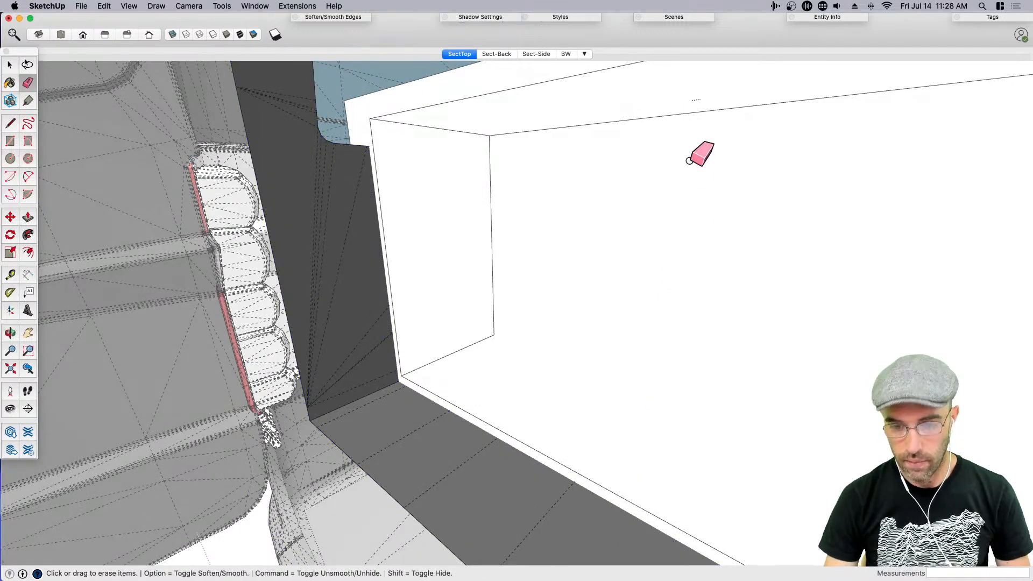
Delete the leftover hidden round emblem floating in front of the box
scroll(722, 198, "down", 10)
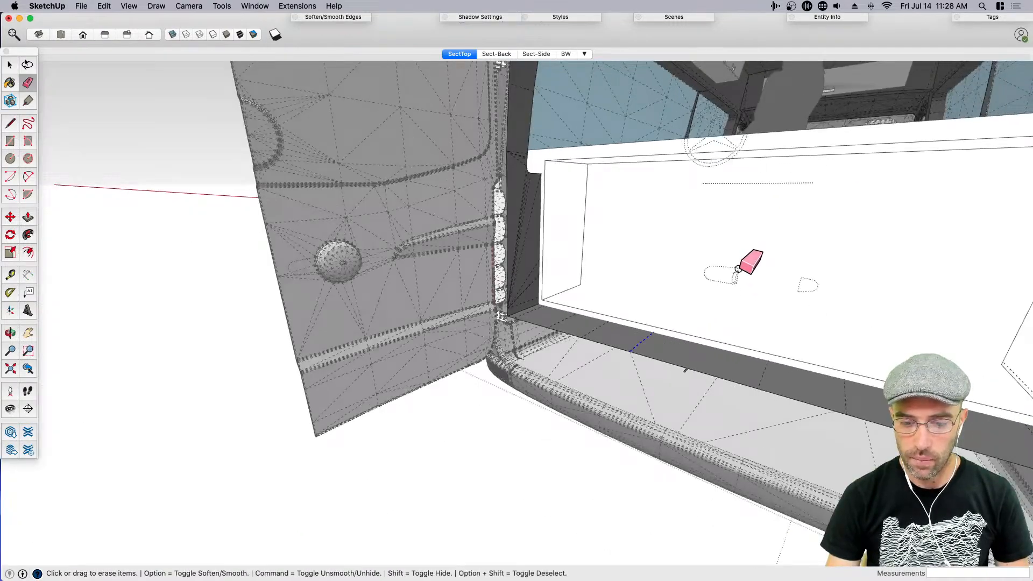
key("space")
scroll(499, 456, "down", 5)
left_click(498, 456)
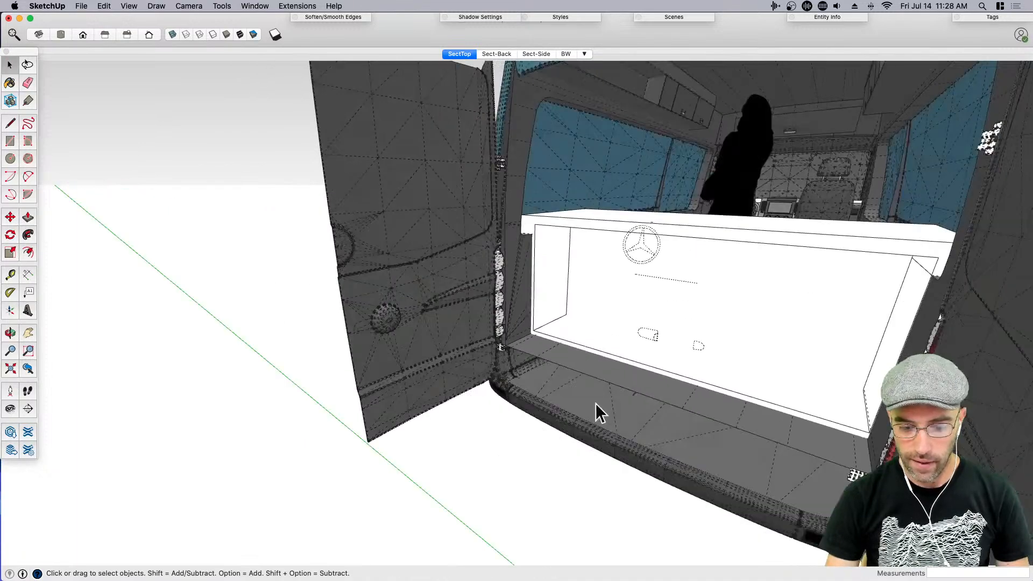
left_click(653, 335)
key("Escape")
scroll(483, 475, "down", 5)
scroll(586, 357, "up", 2)
scroll(587, 359, "up", 2)
left_click(586, 354)
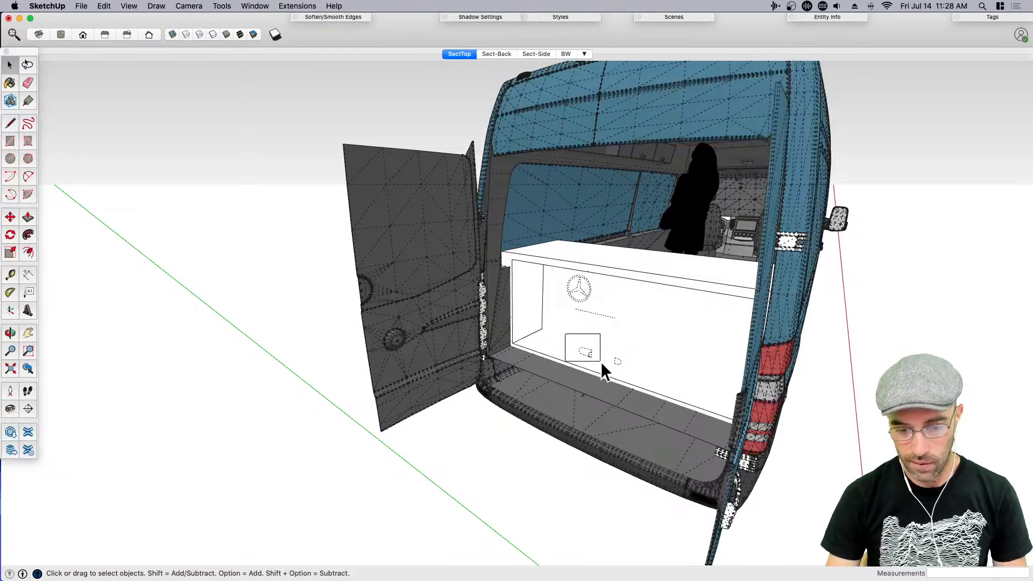
left_click(573, 289)
double_click(580, 288)
key("Delete")
Delete the remaining hidden line outline left below the emblem's position in front of the box
left_click_drag(555, 293, 644, 339)
left_click(608, 316)
double_click(604, 315)
key("Delete")
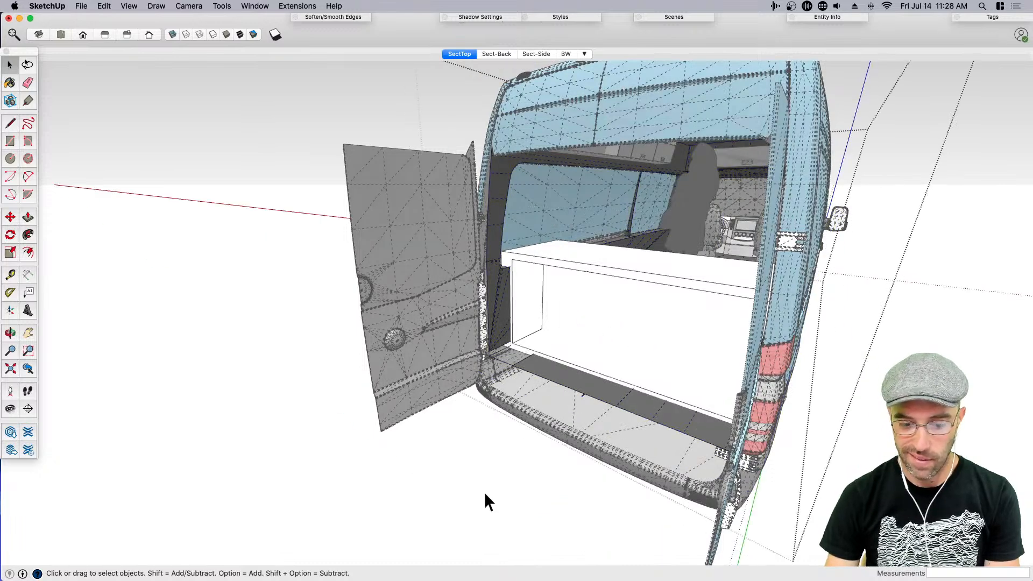
Turn off the hidden geometry display and pull the compartment's right inner wall inward by 1 inch
left_click(486, 491)
middle_click_drag(484, 486, 640, 466)
scroll(808, 286, "up", 5)
double_click(849, 242)
left_click(850, 238)
scroll(850, 238, "up", 2)
key("p")
left_click(849, 240)
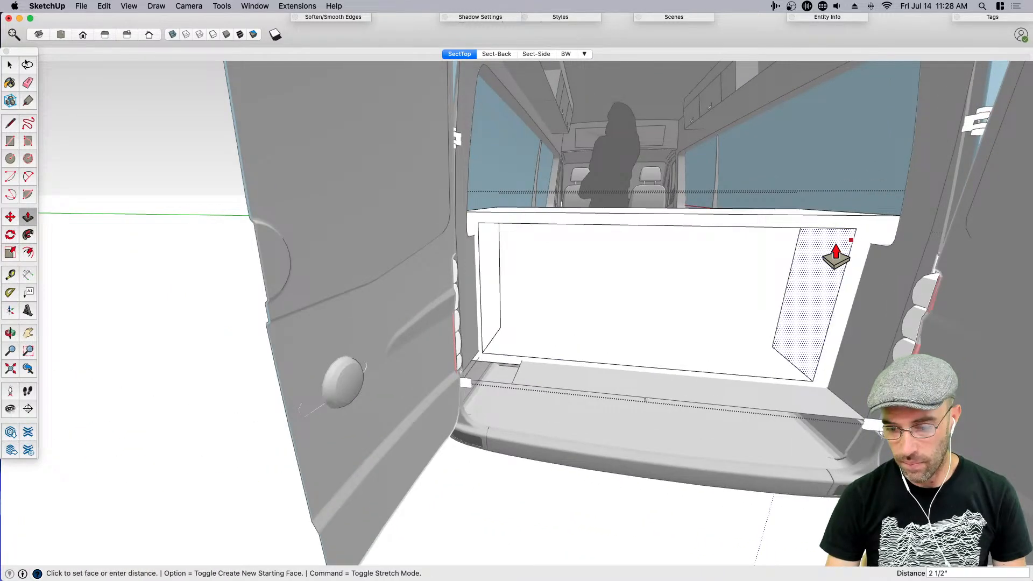
left_click(836, 245)
type("1")
key("Return")
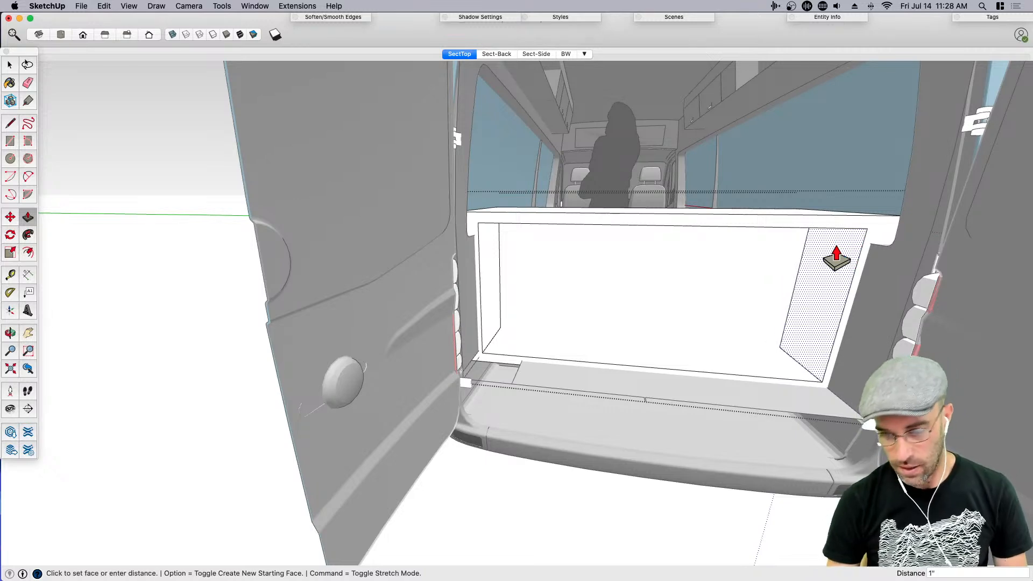
key("space")
Close the box for editing and scale the whole box in depth to bring its front out to the rear door opening
scroll(689, 259, "down", 3)
middle_click_drag(607, 294, 612, 280)
left_click(619, 464)
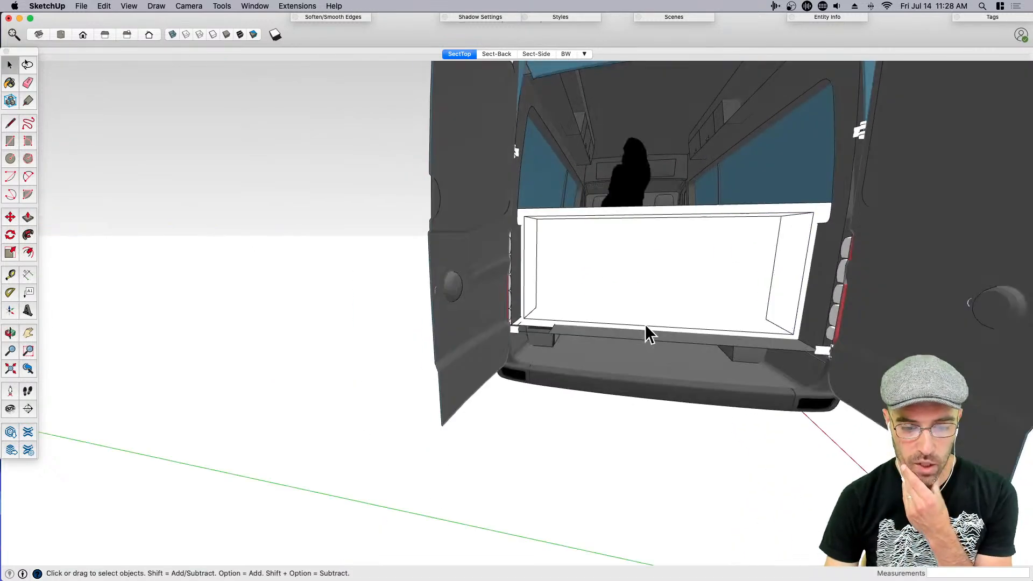
scroll(647, 326, "up", 2)
middle_click_drag(647, 326, 599, 364)
middle_click_drag(641, 338, 626, 340)
left_click(617, 336)
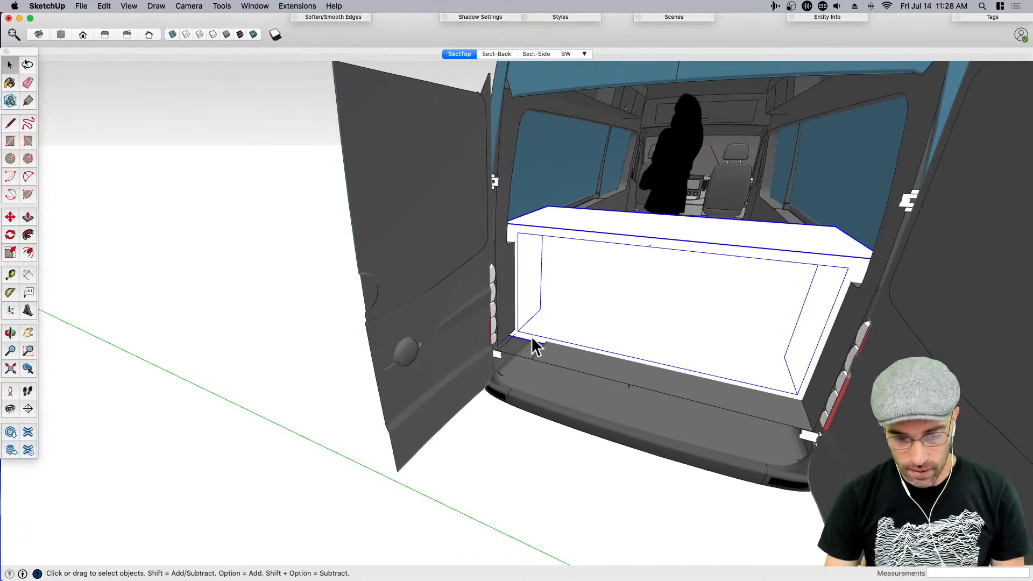
key("s")
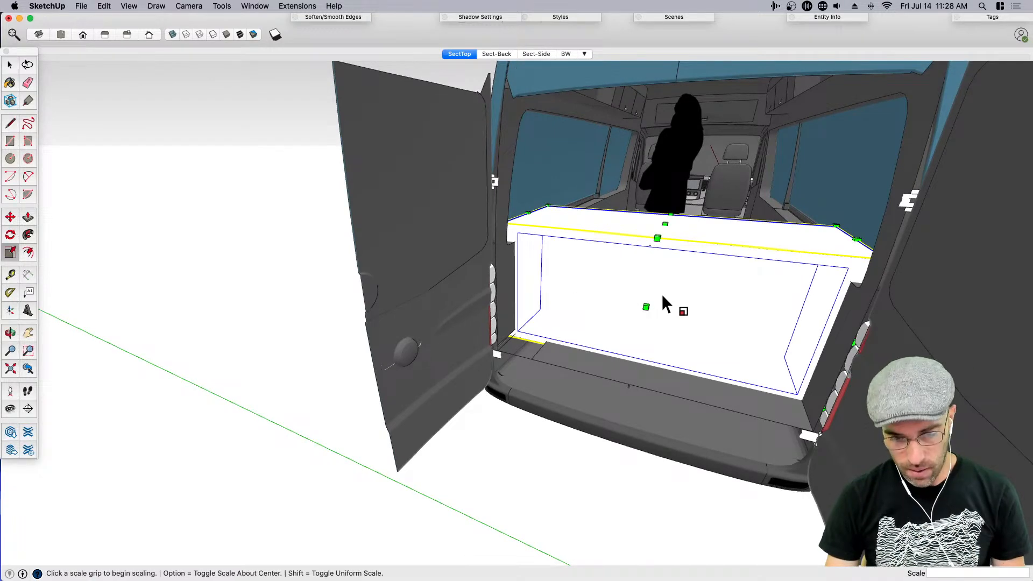
left_click(644, 305)
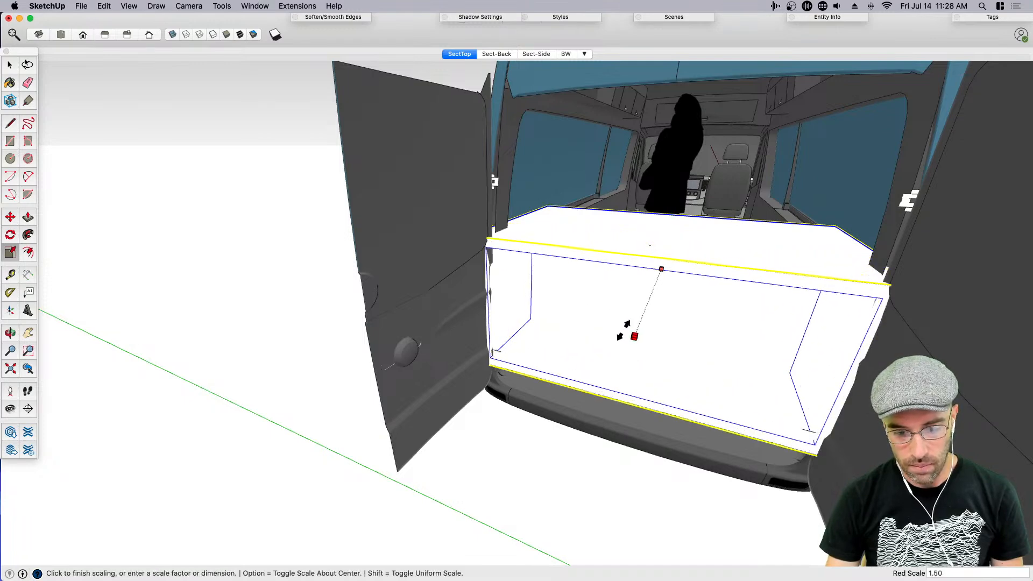
left_click(506, 231)
Scale the box's depth down to about 0.97 to fit its front to the rear door frame
middle_click_drag(572, 321, 604, 360)
scroll(555, 329, "up", 4)
left_click(693, 438)
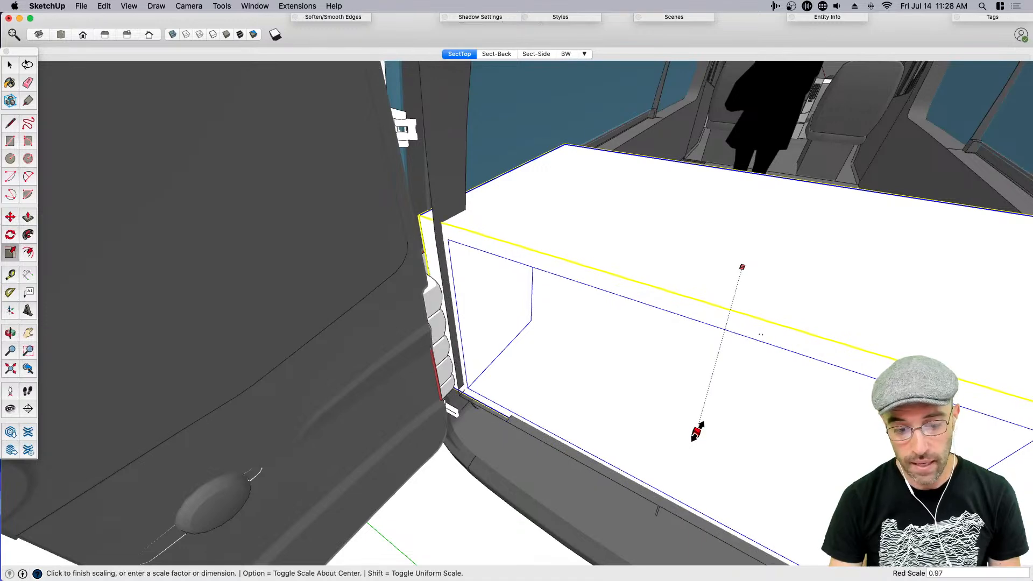
left_click(698, 427)
key("space")
Open the box for editing and intersect its inner floor face with the model
scroll(428, 217, "up", 5)
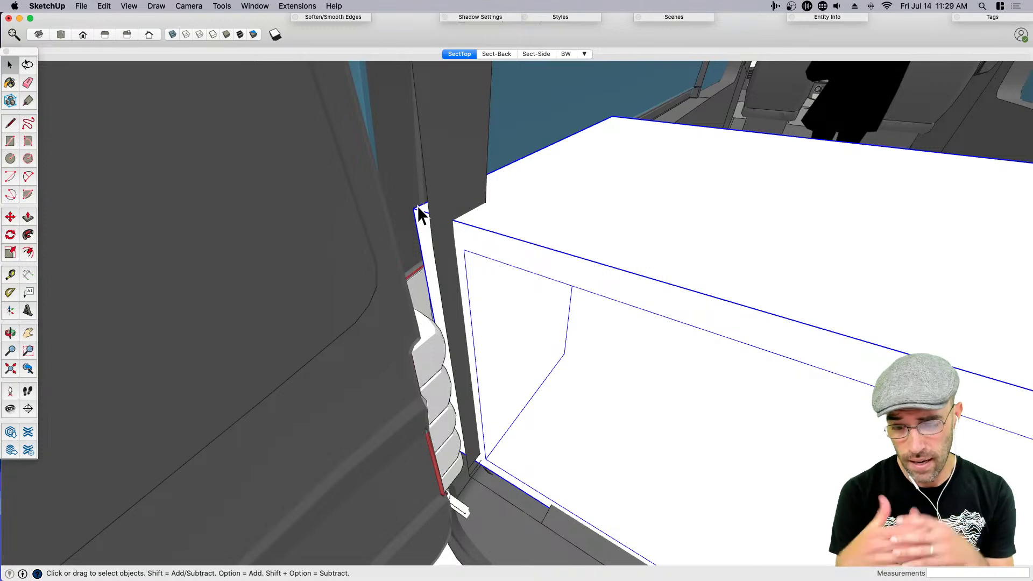
scroll(485, 228, "down", 2)
middle_click_drag(549, 328, 601, 272)
scroll(603, 273, "down", 5)
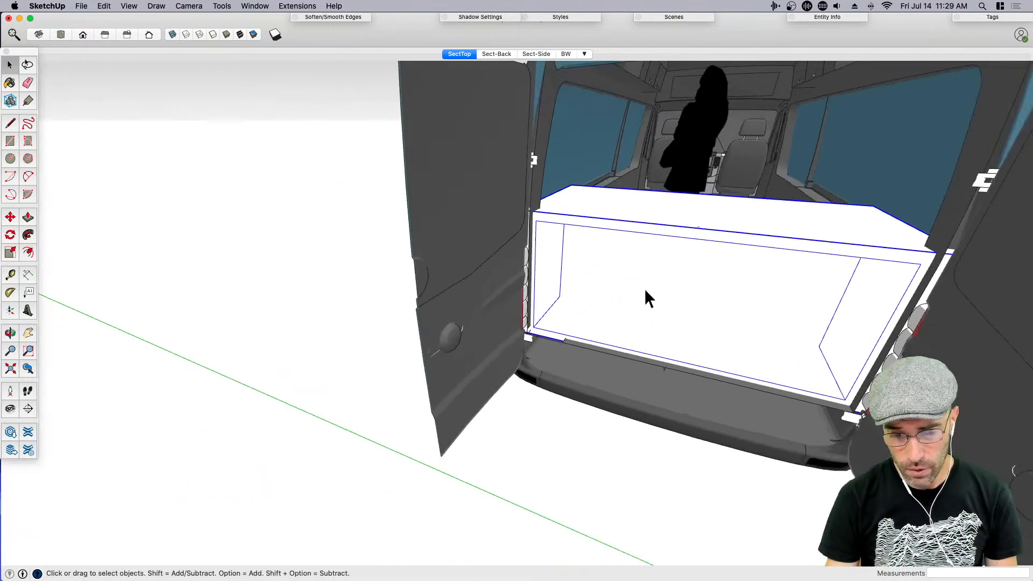
double_click(641, 291)
scroll(635, 297, "up", 3)
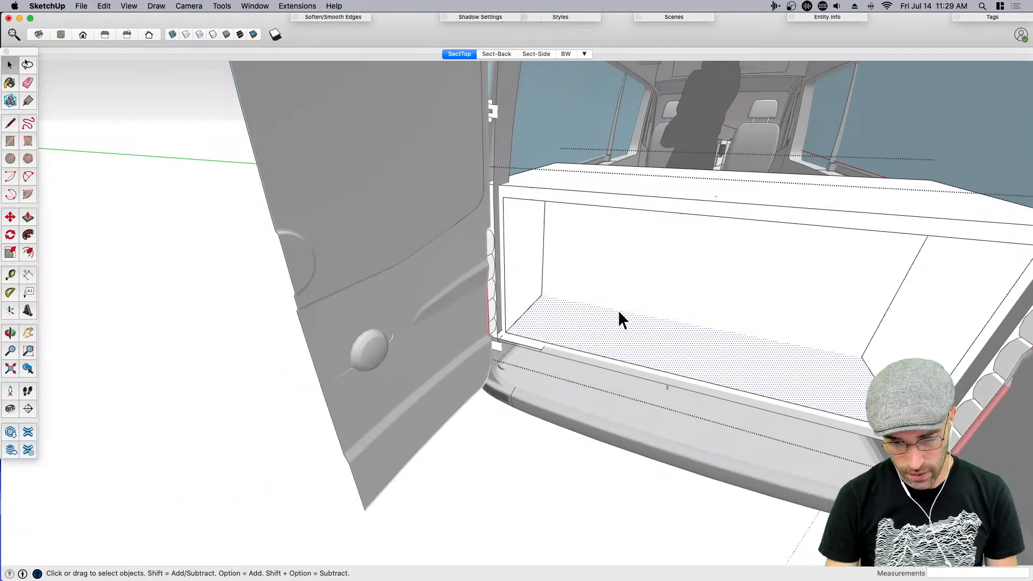
right_click(615, 313)
mouse_move(671, 376)
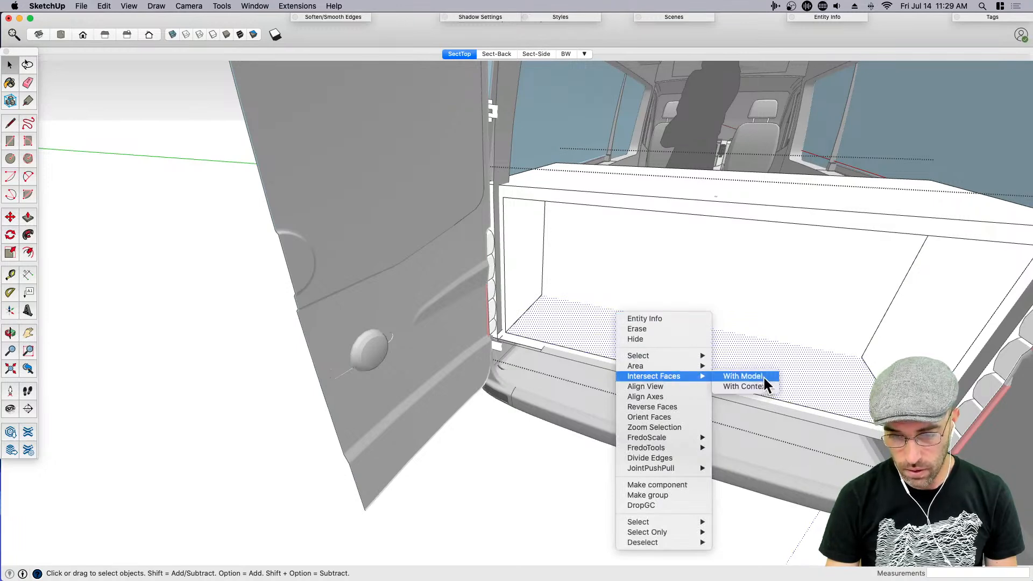
left_click(763, 379)
scroll(603, 327, "up", 3)
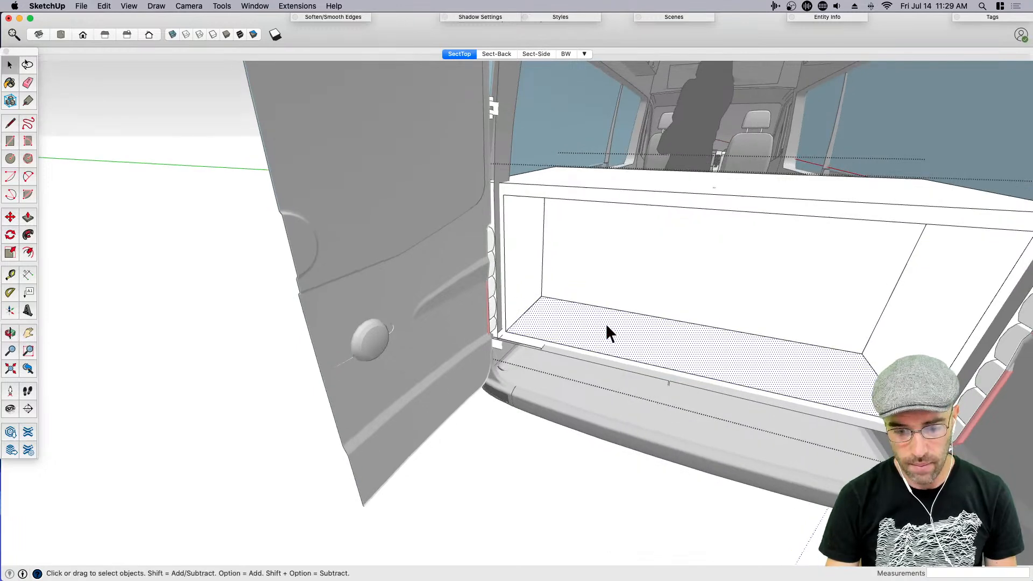
Raise the box's inner floor by 3 inches with Push/Pull and close the box for editing
key("p")
double_click(565, 344)
key("Return")
mouse_move(563, 341)
middle_mouse_down()
mouse_move(604, 300)
mouse_move(653, 306)
mouse_move(564, 325)
middle_mouse_up()
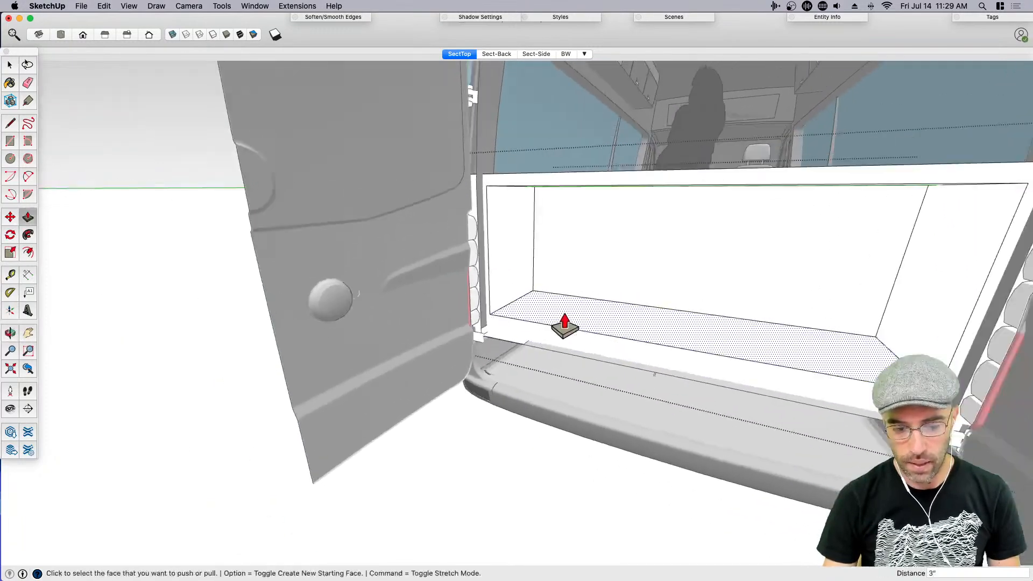
key("space")
scroll(565, 320, "down", 2)
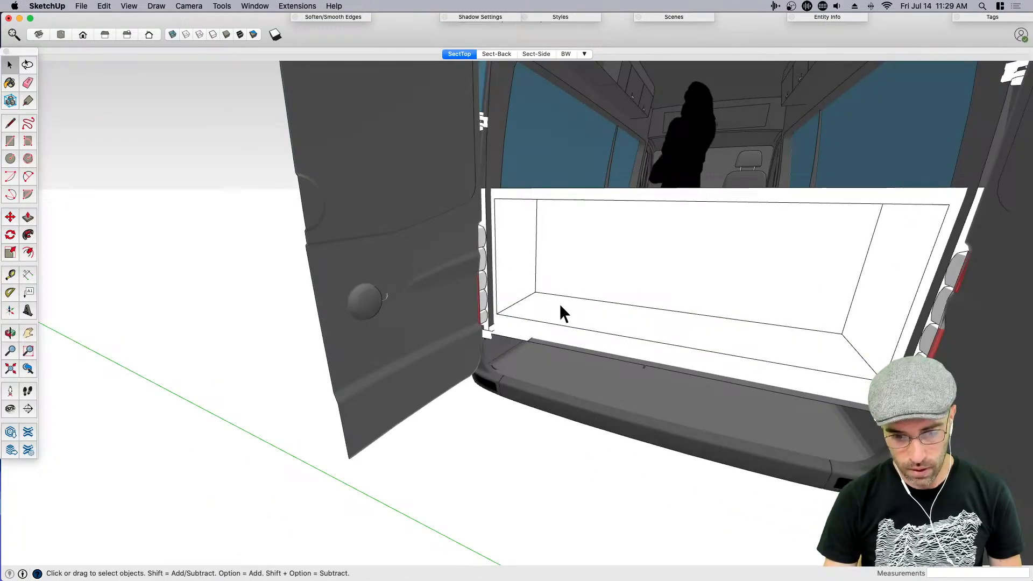
Copy the box's inner floor face and paste it in place outside the box
left_click(560, 305)
double_click(574, 310)
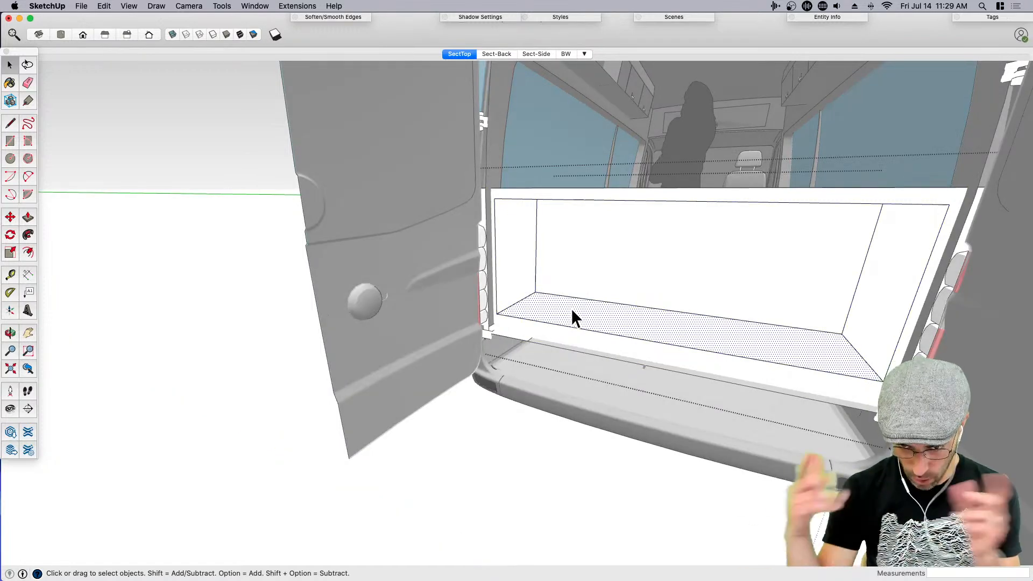
left_click(572, 467)
left_click(607, 308)
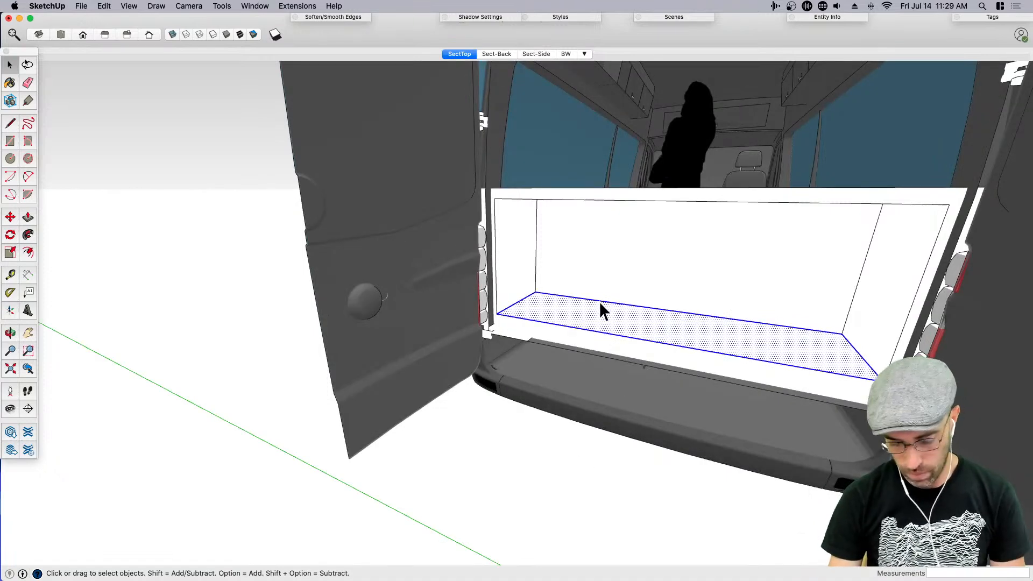
Pull the pasted floor face up into a slab about 2 inches thick and make it a component
key("p")
left_click(569, 317)
left_click(571, 317)
key("space")
left_click(569, 305)
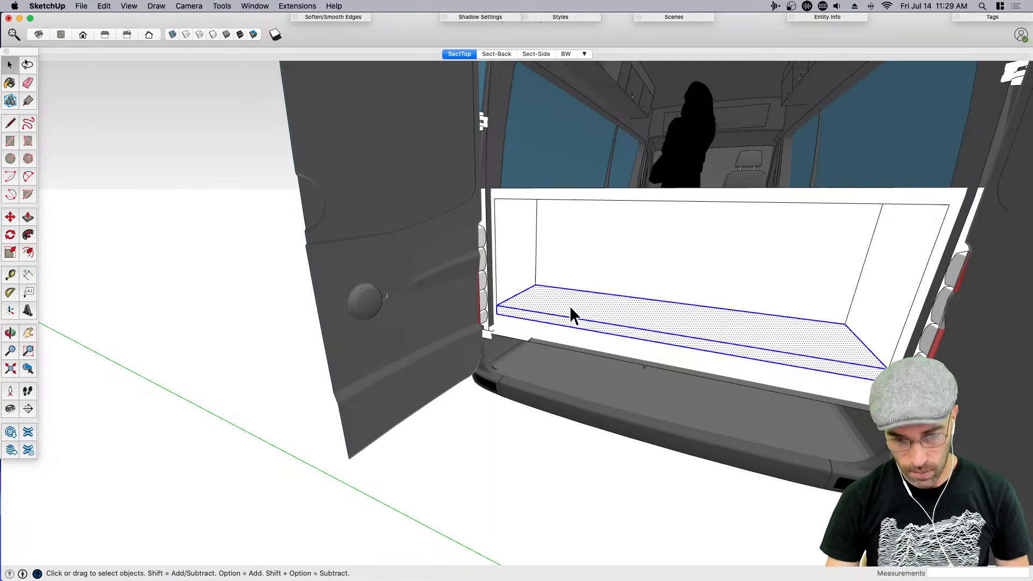
key("g")
key("Return")
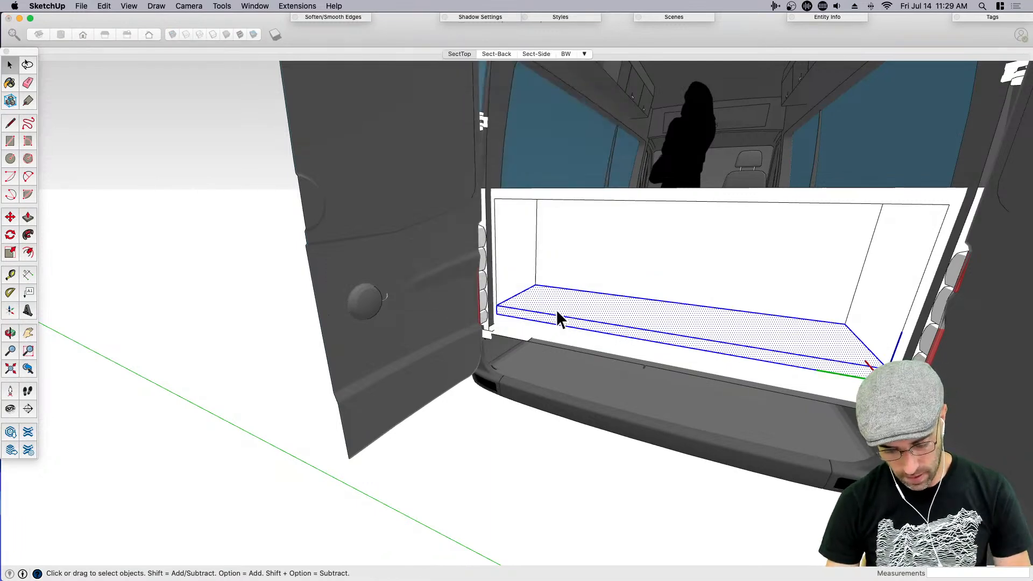
Copy the slab straight down by its own thickness and delete the original upper slab
key("m")
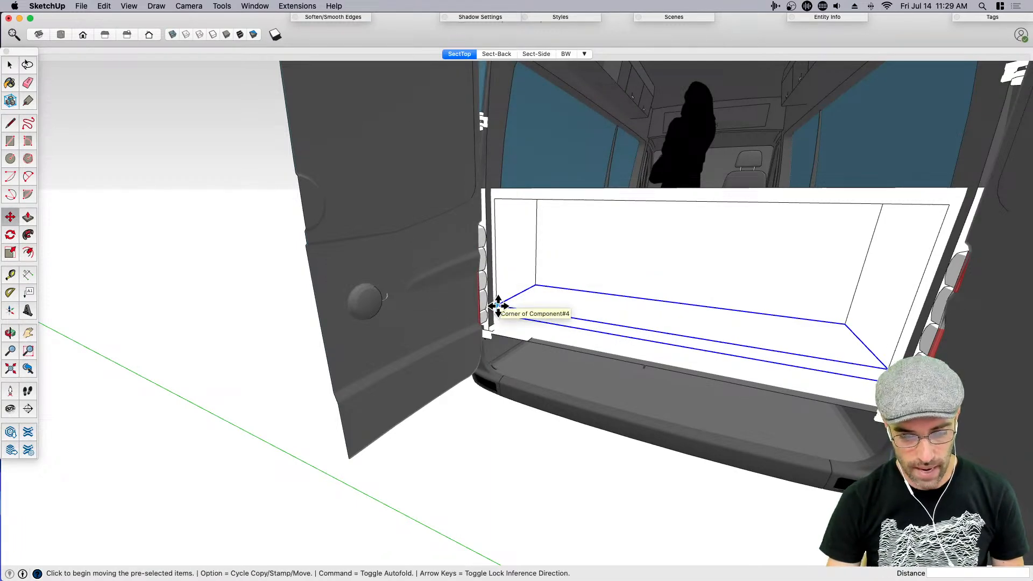
scroll(499, 306, "up", 5)
key("space")
key("m")
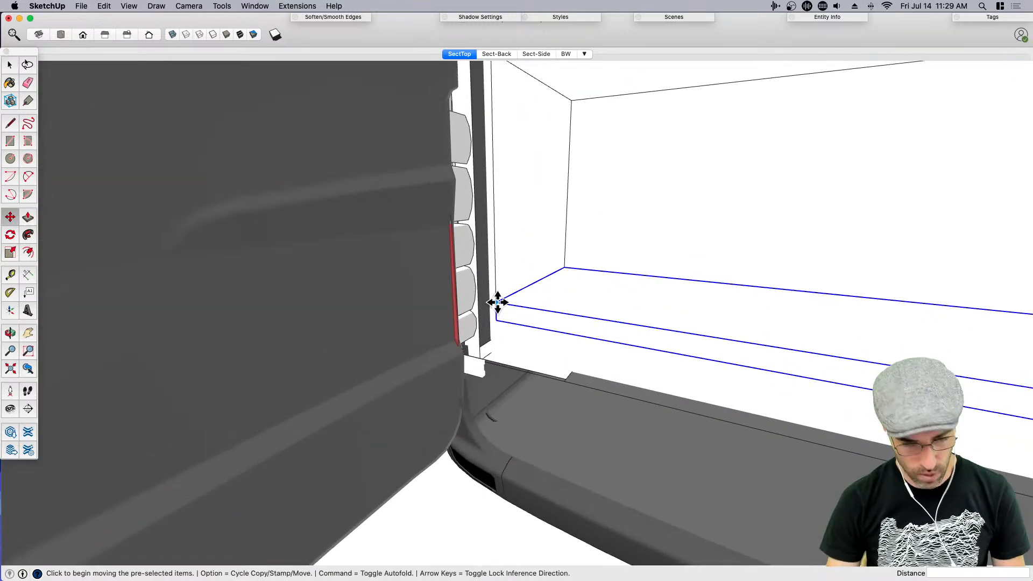
key("alt")
left_click(496, 302)
left_click(496, 321)
key("space")
left_click(527, 302)
key("Delete")
Copy the slab from its lower front corner up to the compartment's upper inner corner and divide the spacing with /2 to add a middle shelf
left_click(520, 329)
key("m")
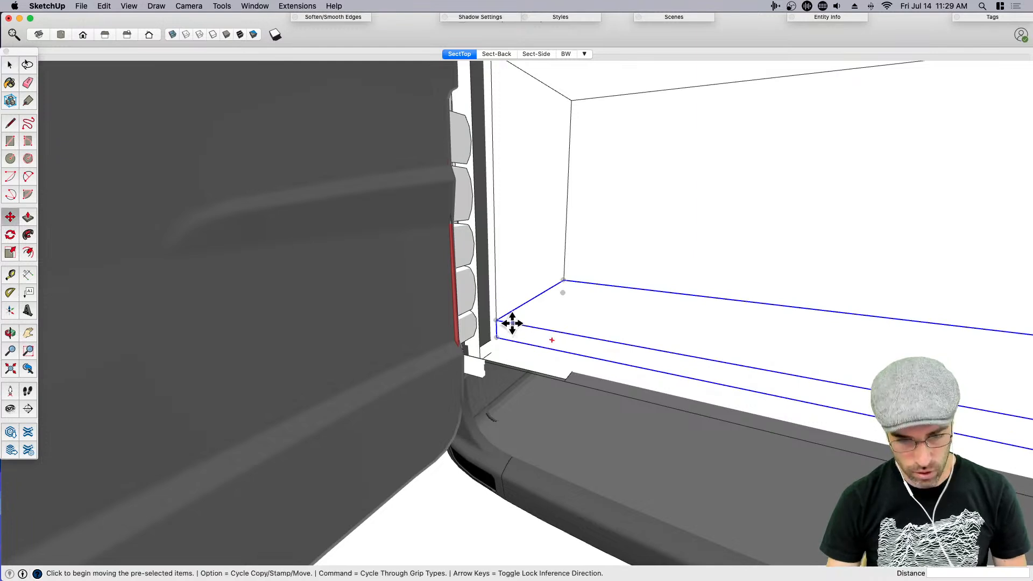
middle_click_drag(507, 323, 498, 323)
key("alt")
left_click(499, 320)
key("Escape")
key("alt")
key("alt")
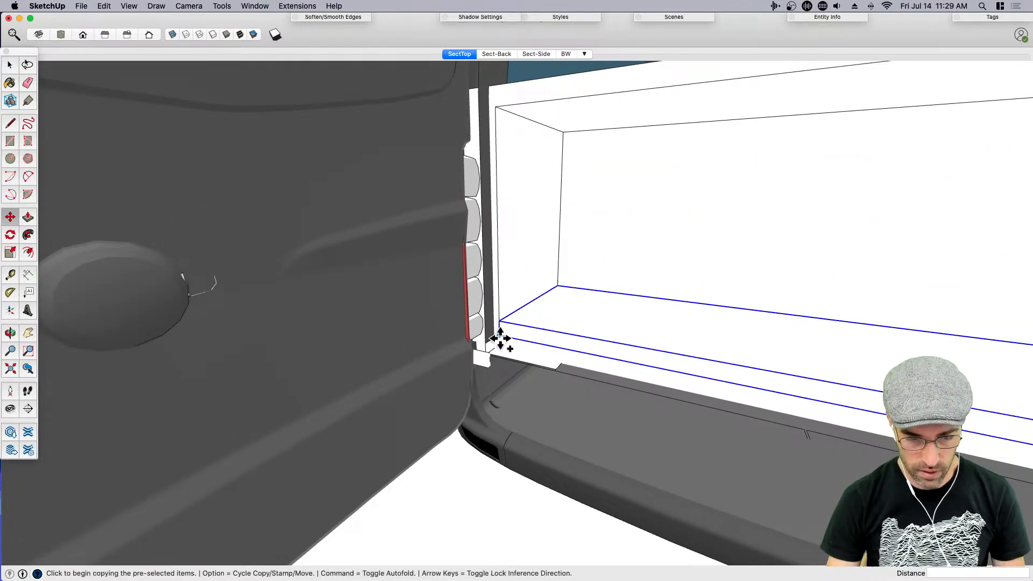
left_click(500, 336)
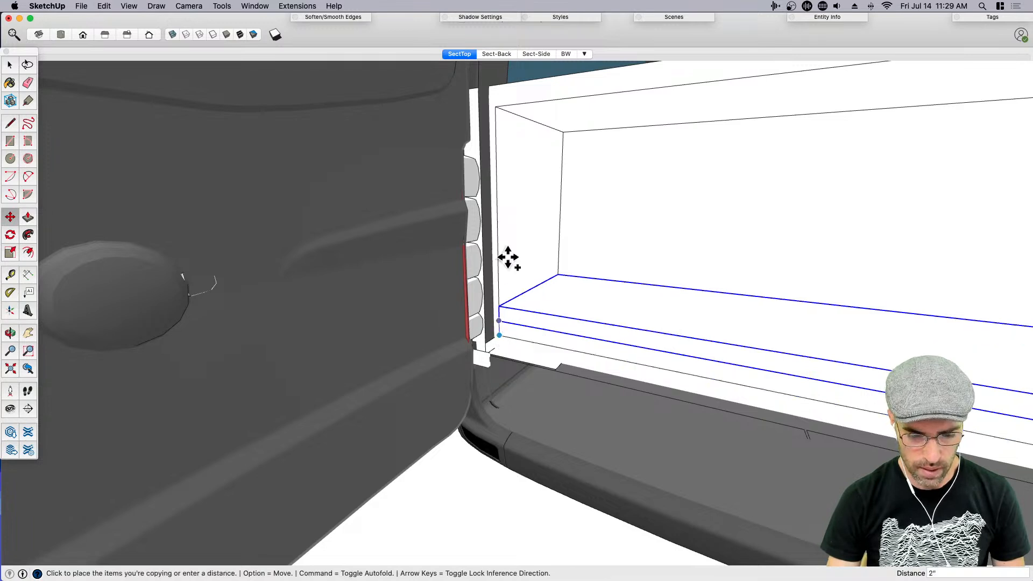
left_click(496, 108)
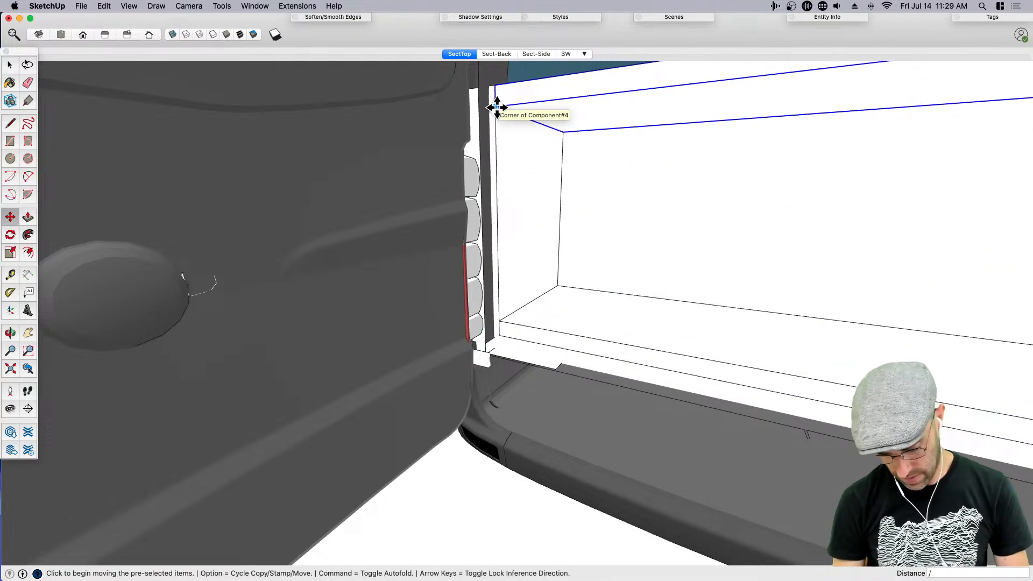
type("/3")
key("Return")
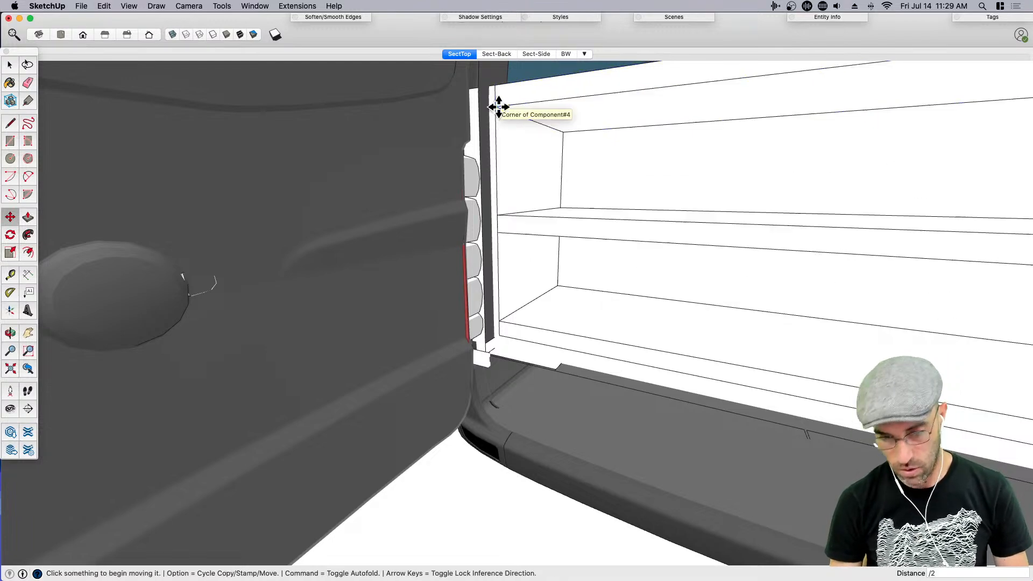
Delete the lowest slab embedded in the box floor
key("space")
middle_click_drag(499, 128, 530, 289)
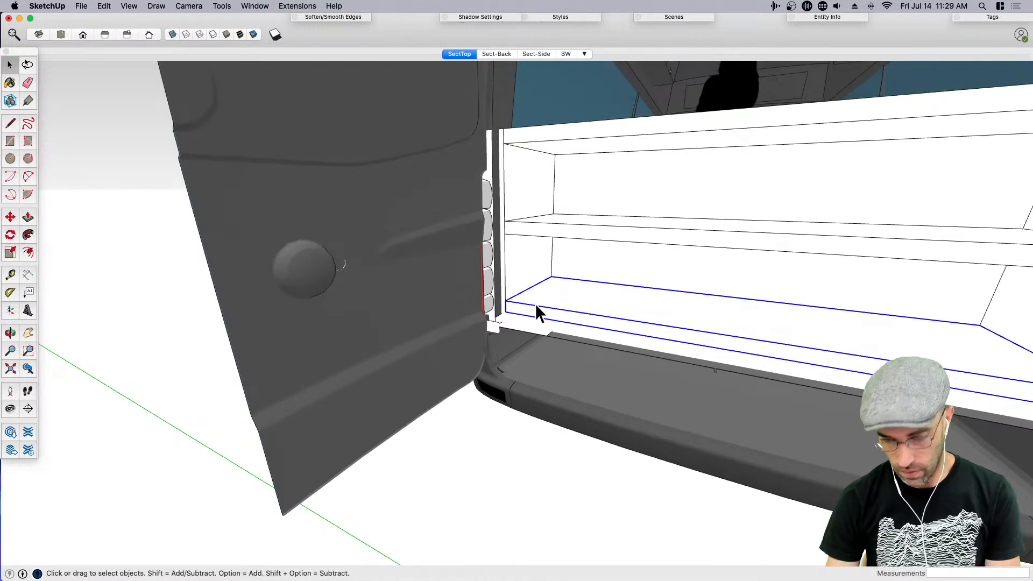
middle_click_drag(428, 318, 575, 268)
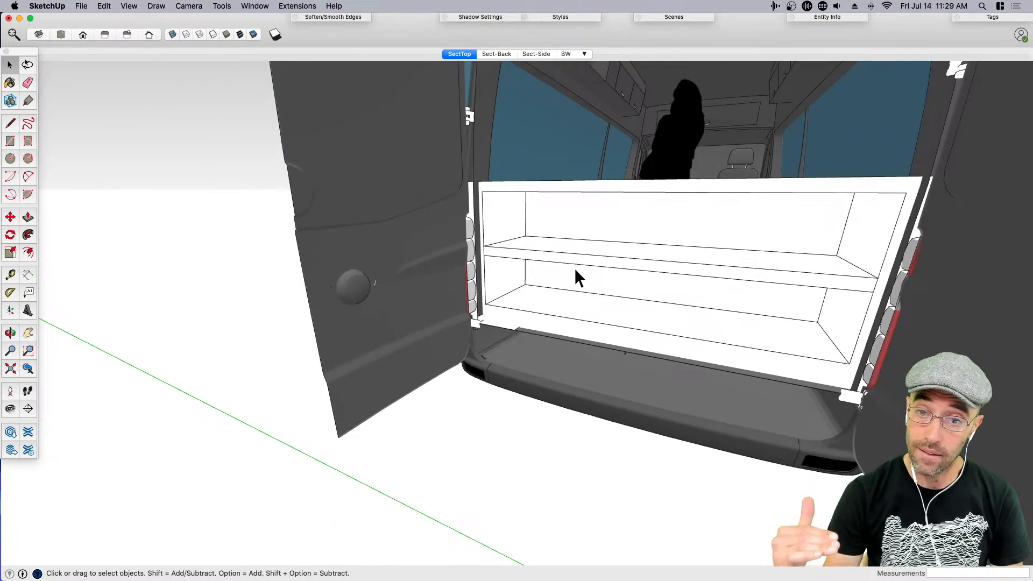
middle_click_drag(572, 263, 635, 273)
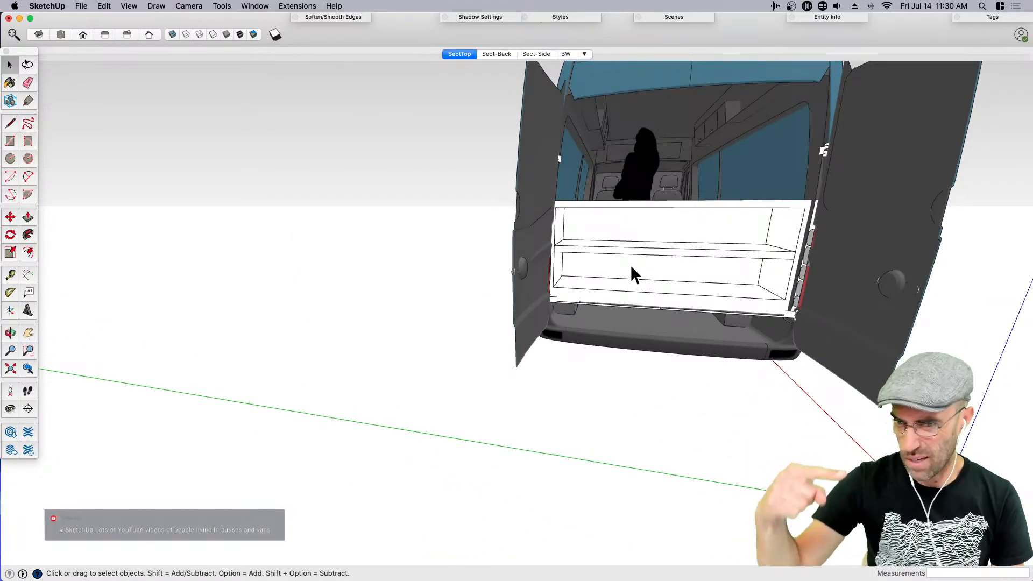
middle_click_drag(632, 267, 642, 275)
Copy the compartment's left inner wall face, paste it in place outside the box and make it a component
scroll(521, 269, "up", 10)
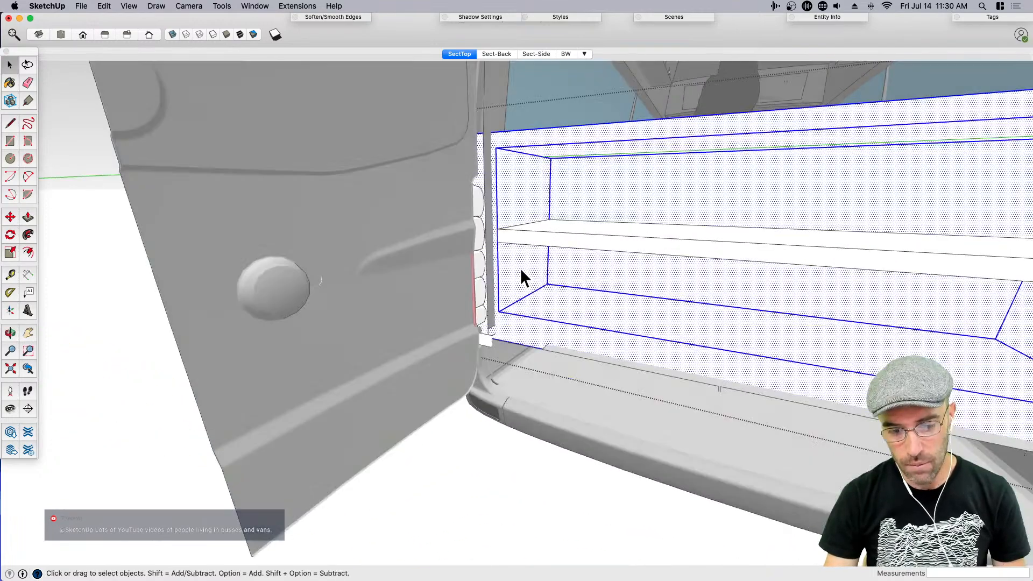
scroll(517, 429, "down", 10)
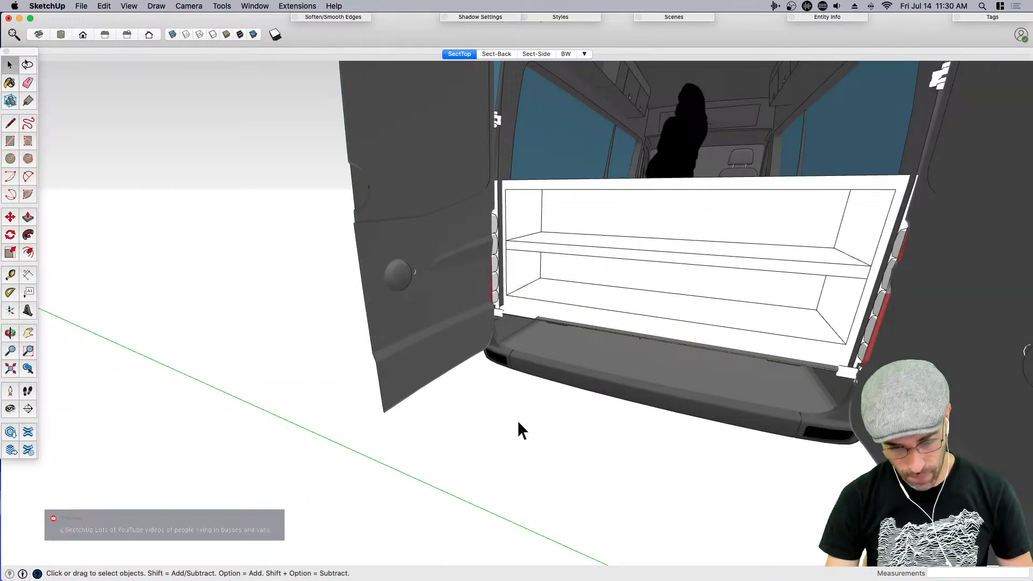
left_click(524, 299, "shift")
left_click(526, 299, "shift")
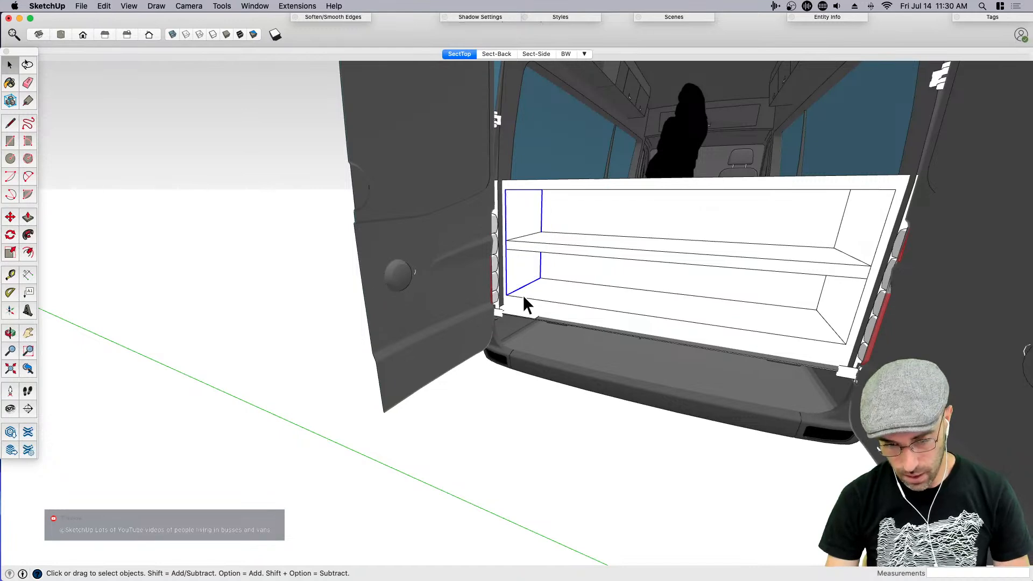
key("g")
key("Return")
Open the left wall component and pull its face inward to form an upright panel
double_click(523, 264)
scroll(524, 265, "up", 3)
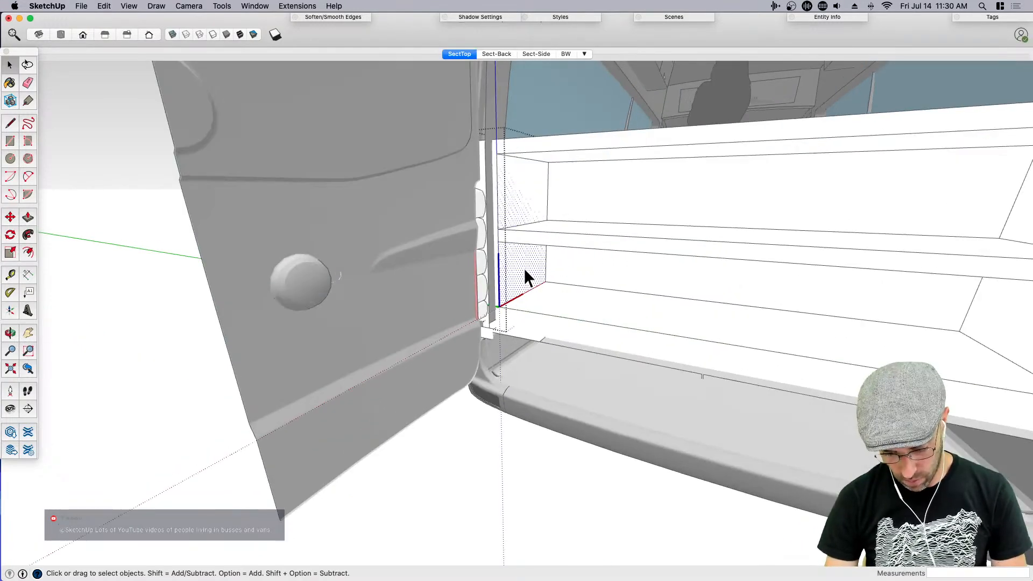
key("p")
left_click(531, 284)
key("space")
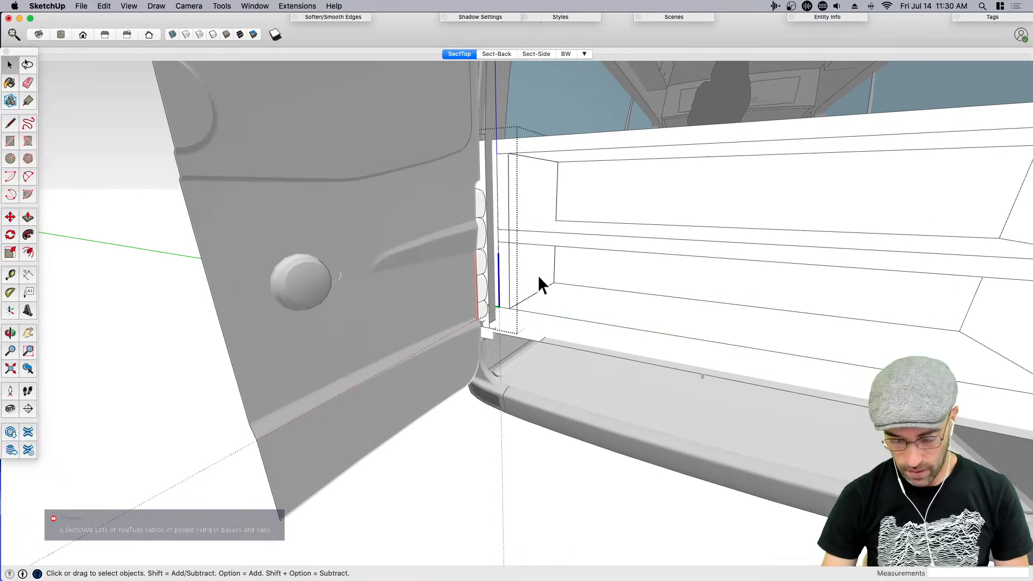
left_click(547, 285)
Move the upright panel outward by its own thickness into the box's left wall
left_click(527, 292)
key("m")
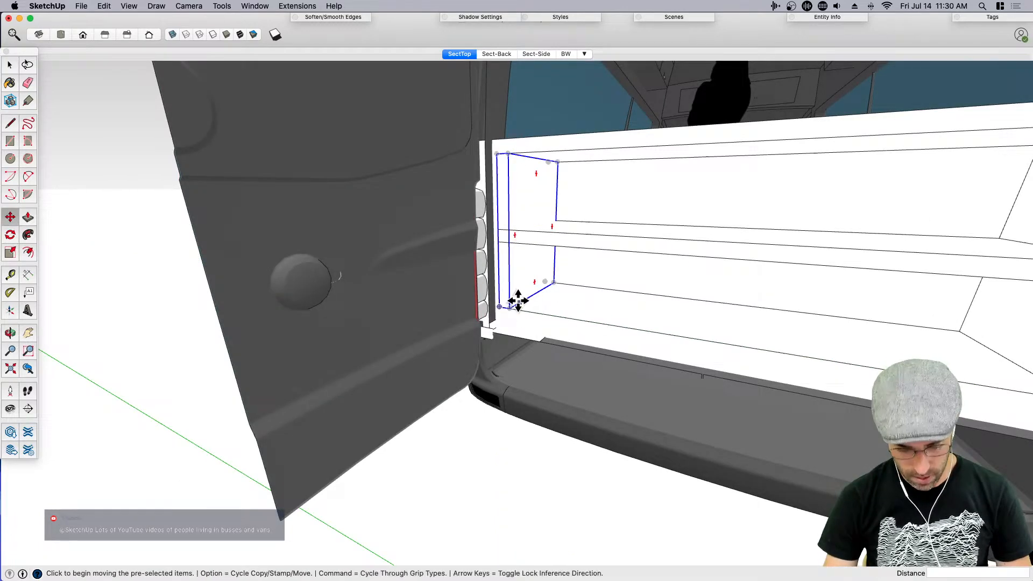
scroll(513, 302, "up", 3)
left_click(508, 306)
left_click(491, 312)
key("alt")
left_click(490, 310)
scroll(558, 288, "down", 6)
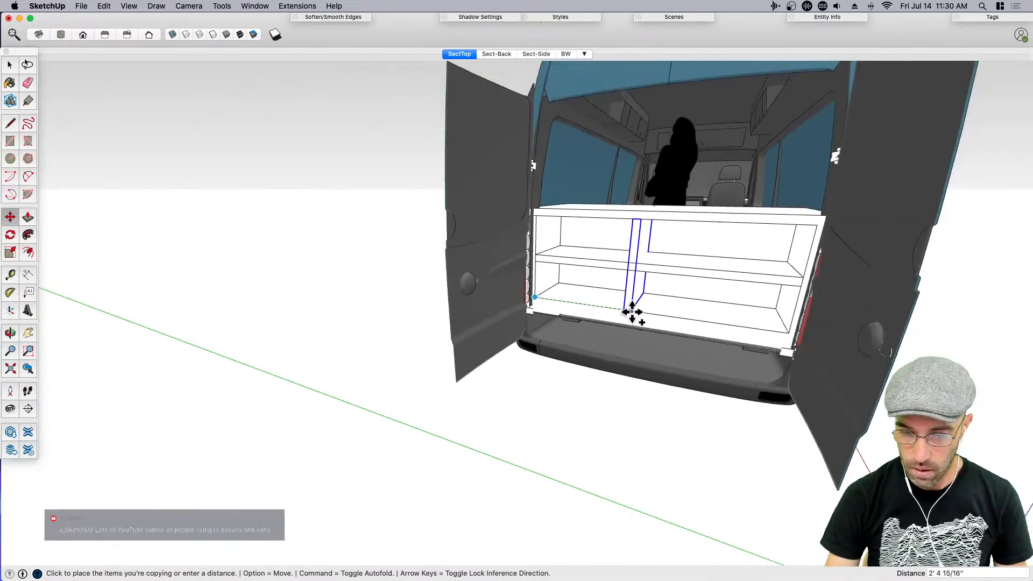
key("space")
Copy the panel in the box's left wall across to the opposite wall and divide the spacing by 4 into evenly spaced dividers
scroll(525, 302, "up", 4)
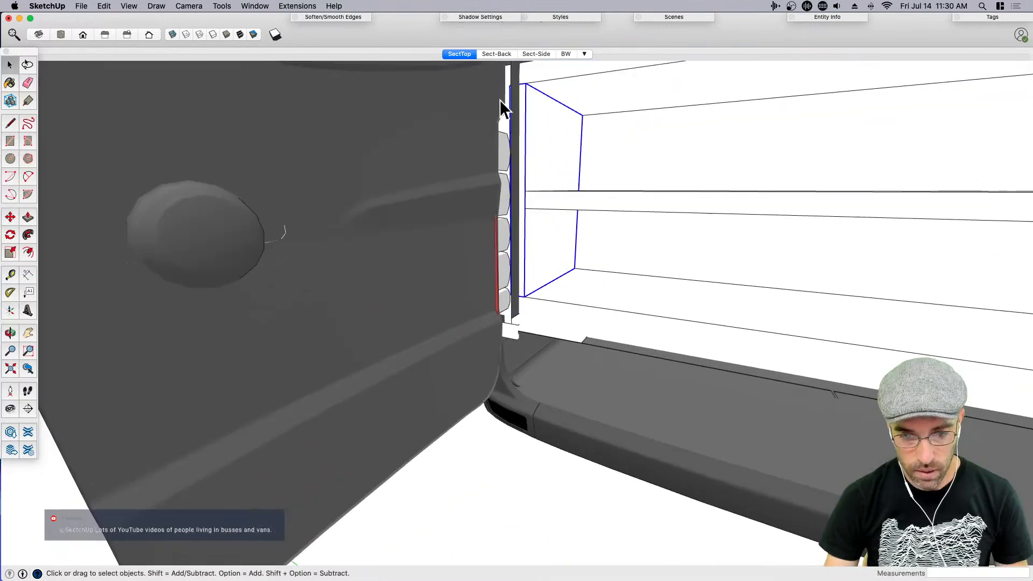
scroll(500, 100, "up", 6)
key("m")
key("alt")
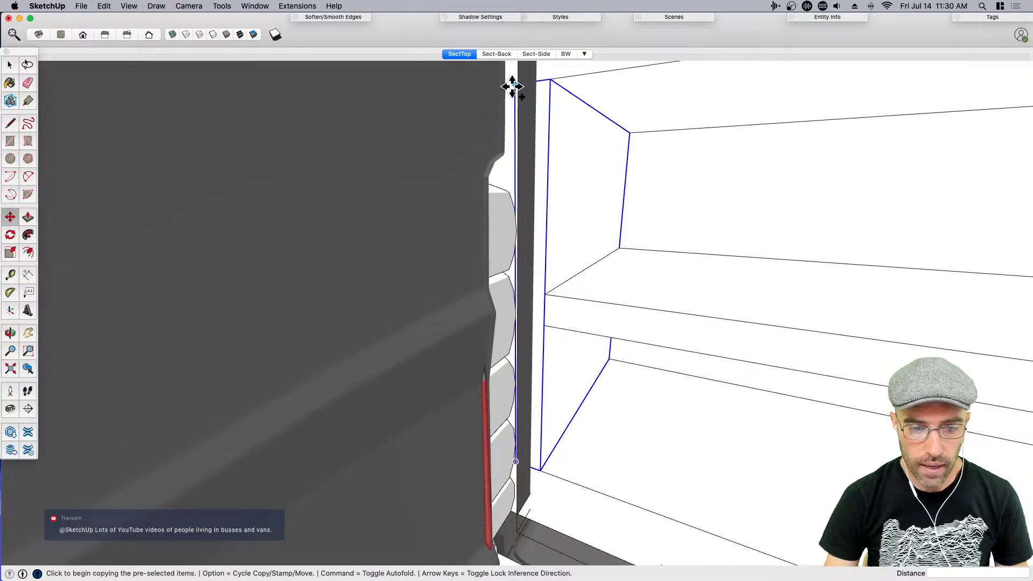
left_click(513, 86)
scroll(509, 143, "down", 8)
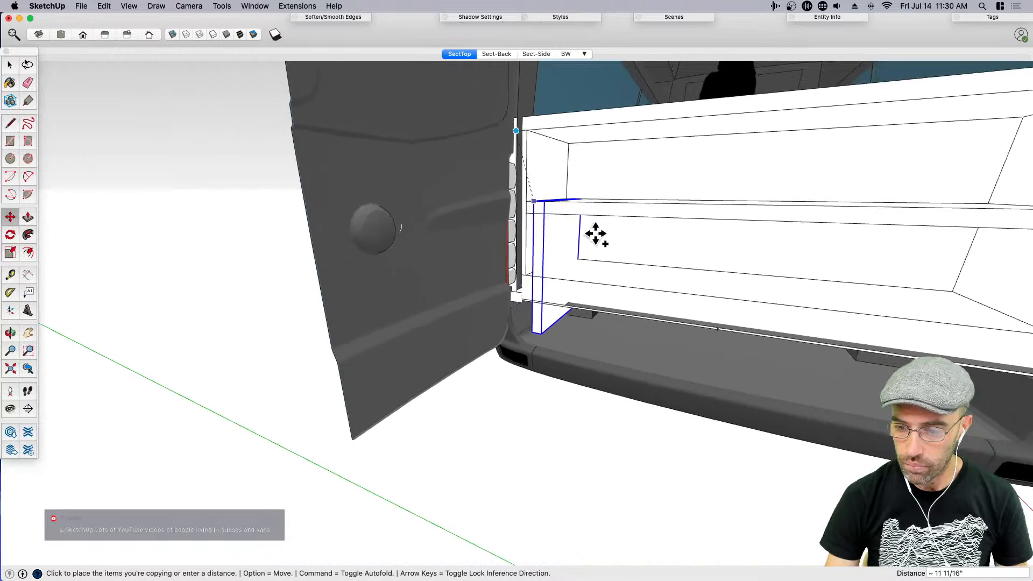
middle_click_drag(586, 232, 685, 267)
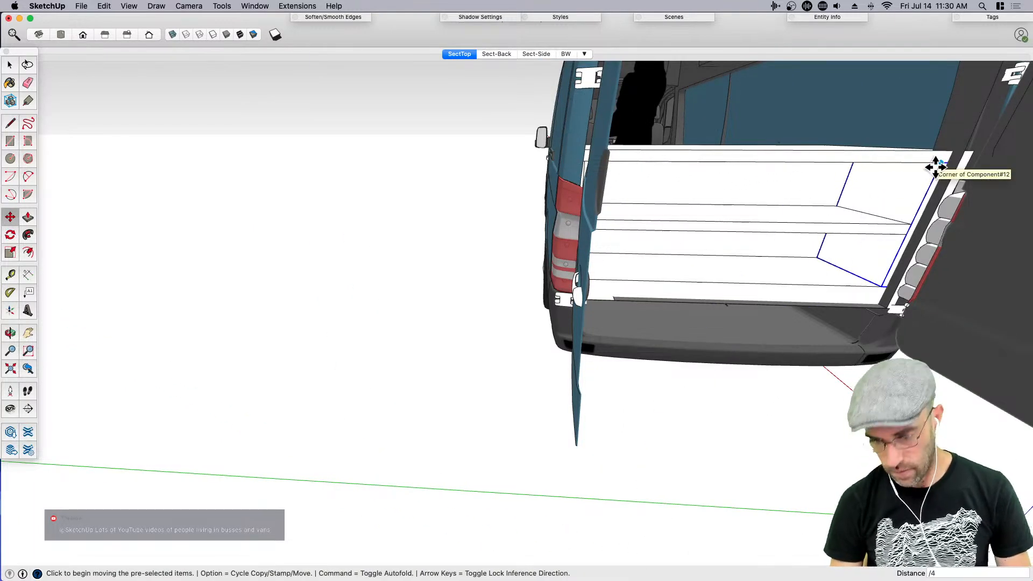
key("Return")
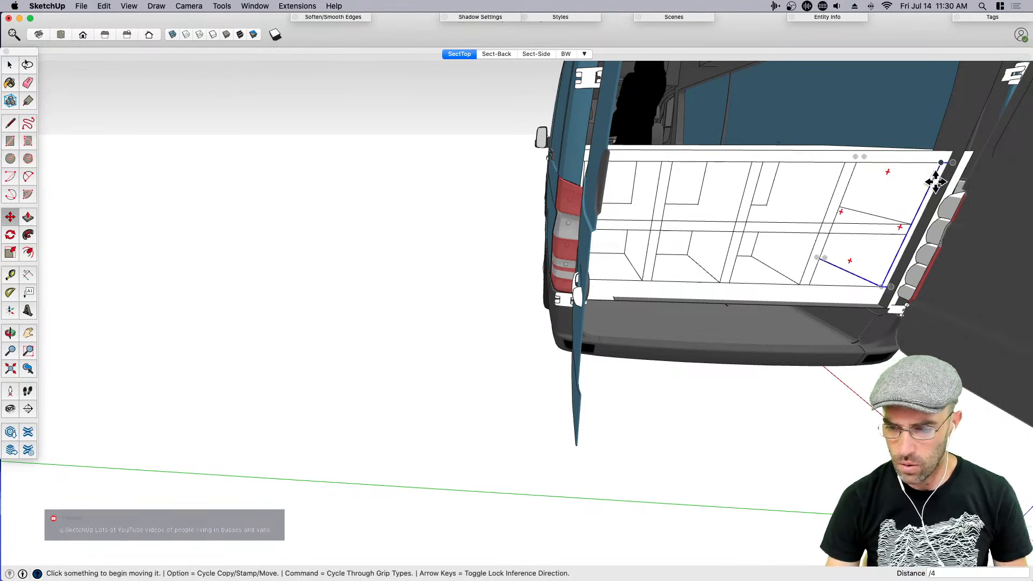
Remove the surplus end panels embedded in the box's two side walls, keeping the three dividers between them
scroll(932, 173, "up", 2)
key("space")
left_click(933, 181)
middle_click_drag(933, 181, 540, 201)
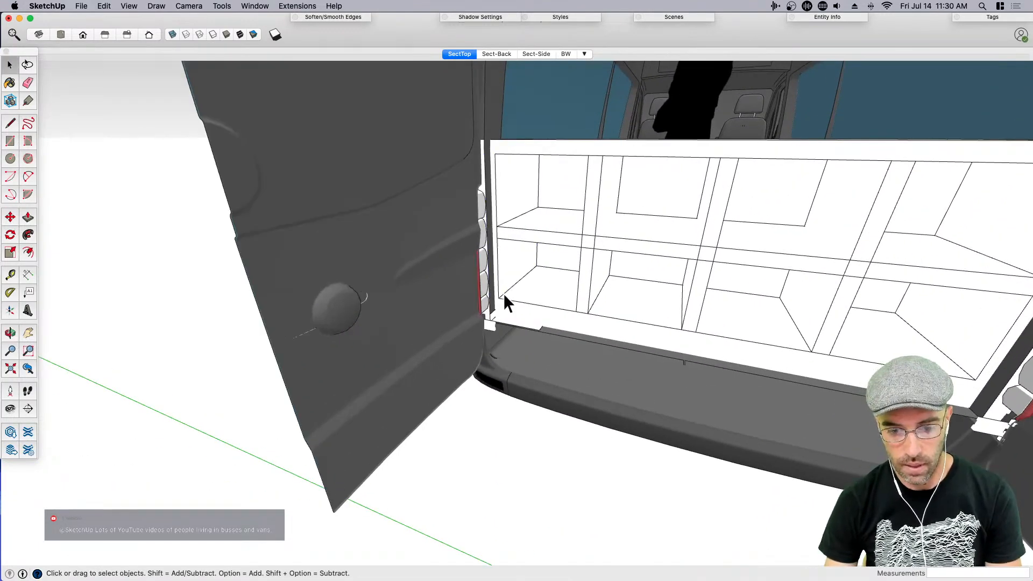
middle_click_drag(493, 228, 545, 232)
Select the middle shelf together with the three upright dividers and make them one group
mouse_move(608, 233)
middle_mouse_down()
mouse_move(639, 205)
mouse_move(598, 217)
middle_mouse_up()
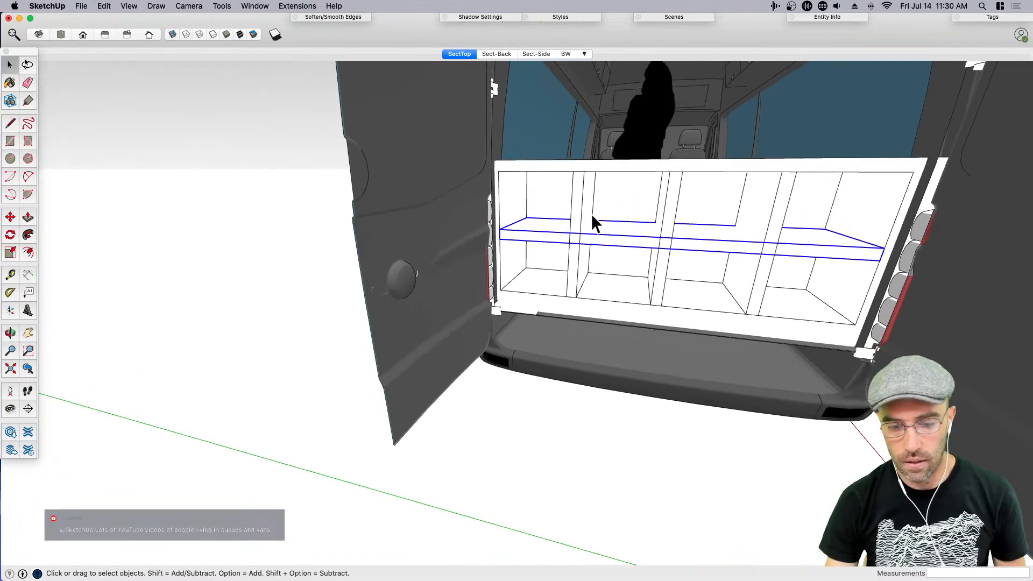
left_click(664, 220, "shift")
left_click(726, 249, "shift")
middle_click_drag(726, 249, 782, 230)
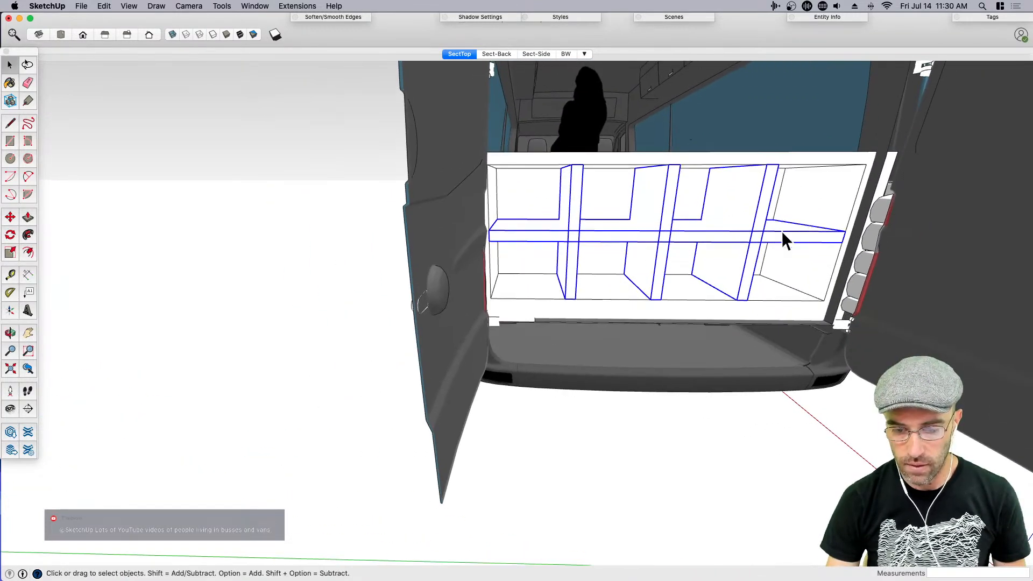
double_click(739, 223)
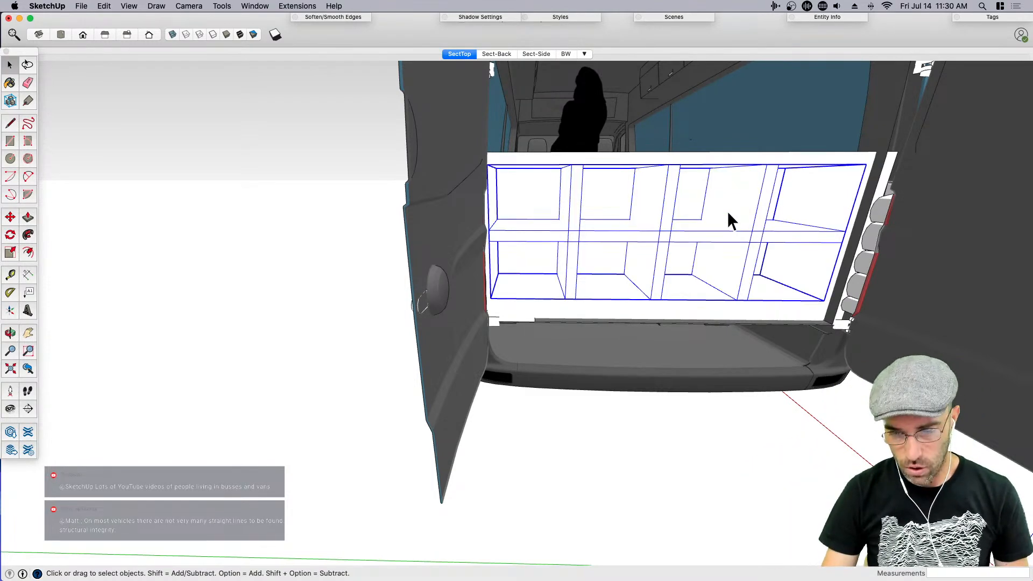
Open the shelf-and-divider group, select everything inside and intersect the faces with context
right_click(737, 211)
left_click(735, 208)
key("super+a")
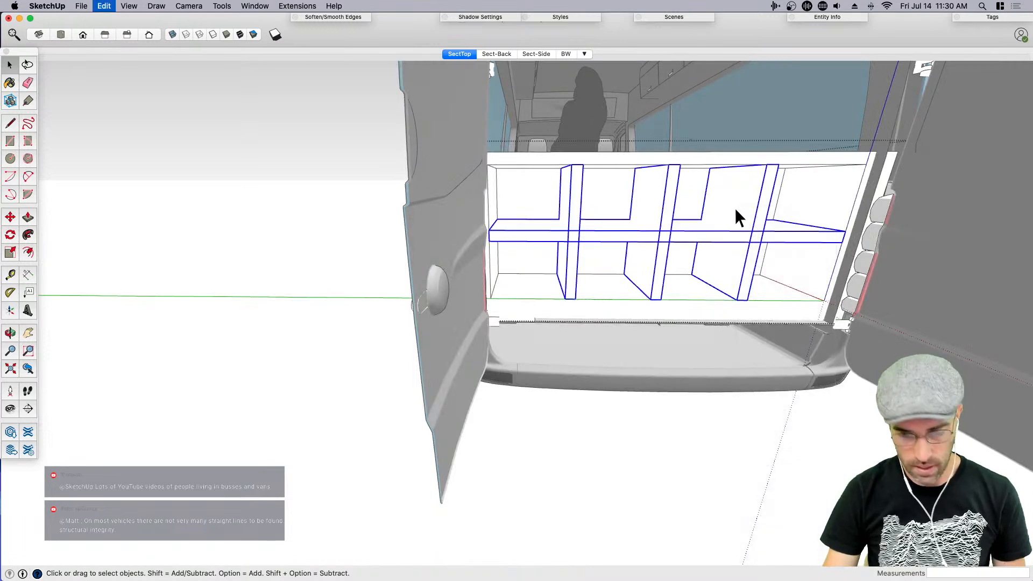
right_click(735, 205)
mouse_move(780, 316)
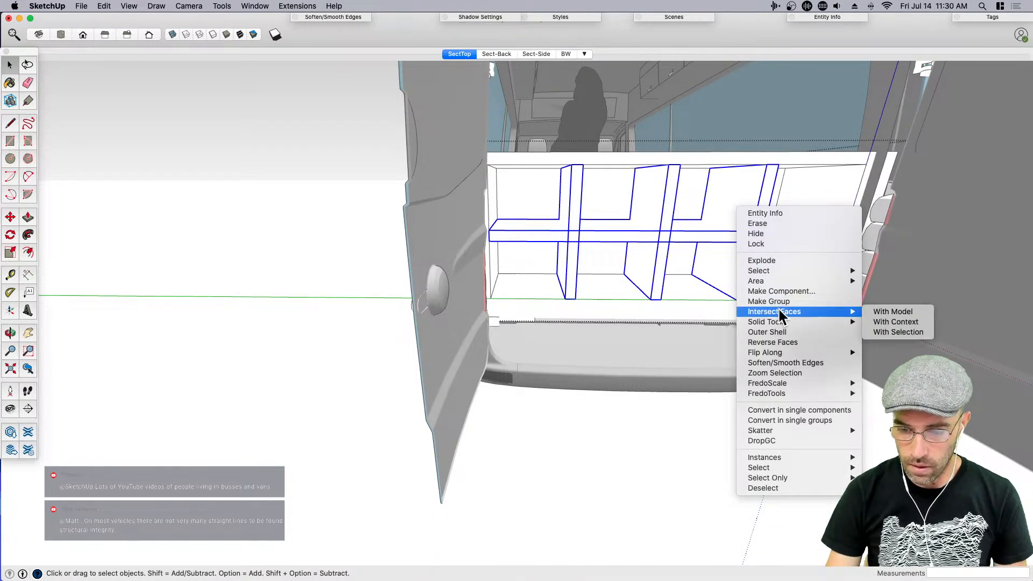
left_click(911, 323)
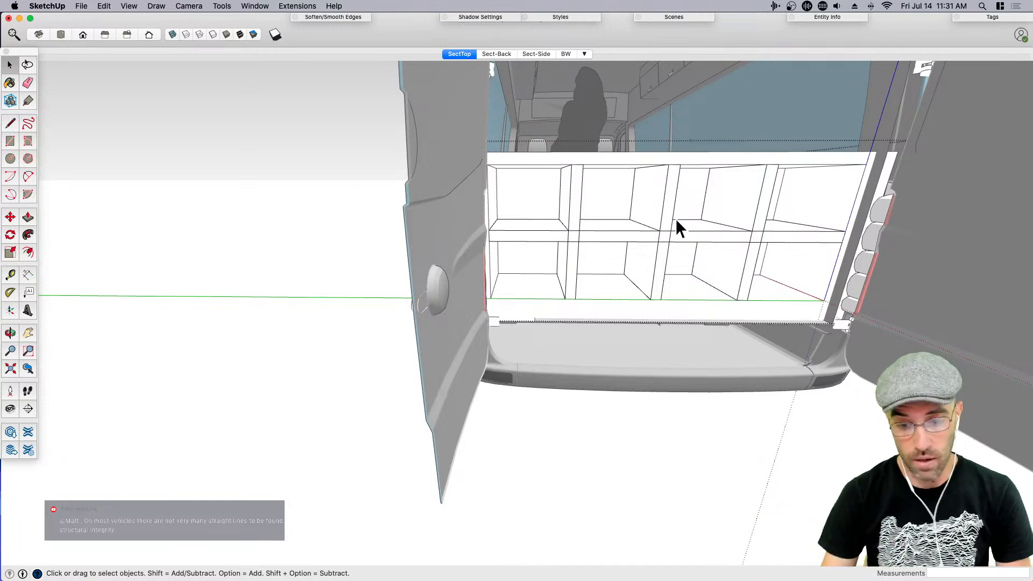
Move the middle divider out of the box to inspect its faces, and undo the move
middle_click_drag(682, 231, 618, 266)
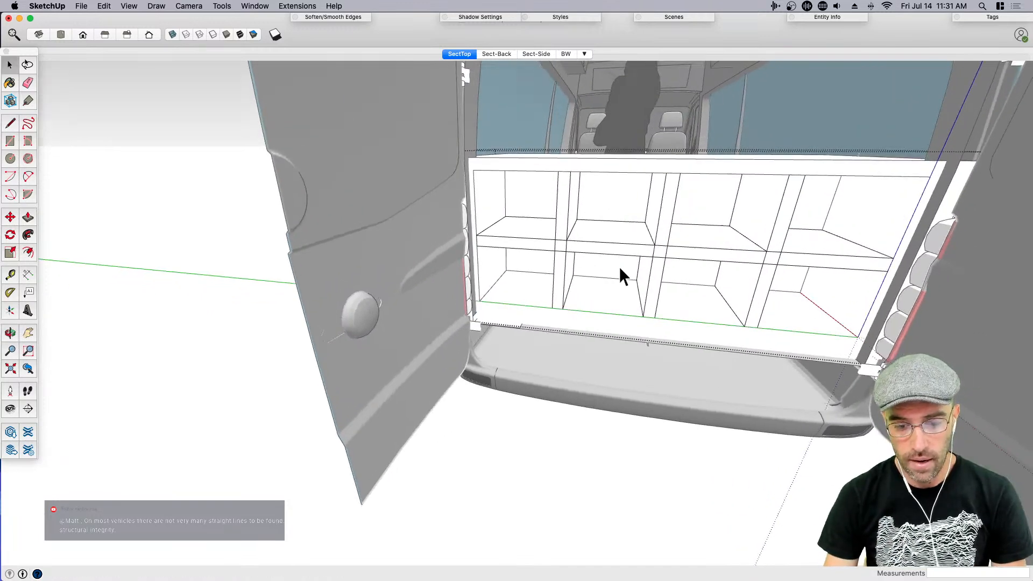
left_click(660, 231)
key("m")
left_click(667, 265)
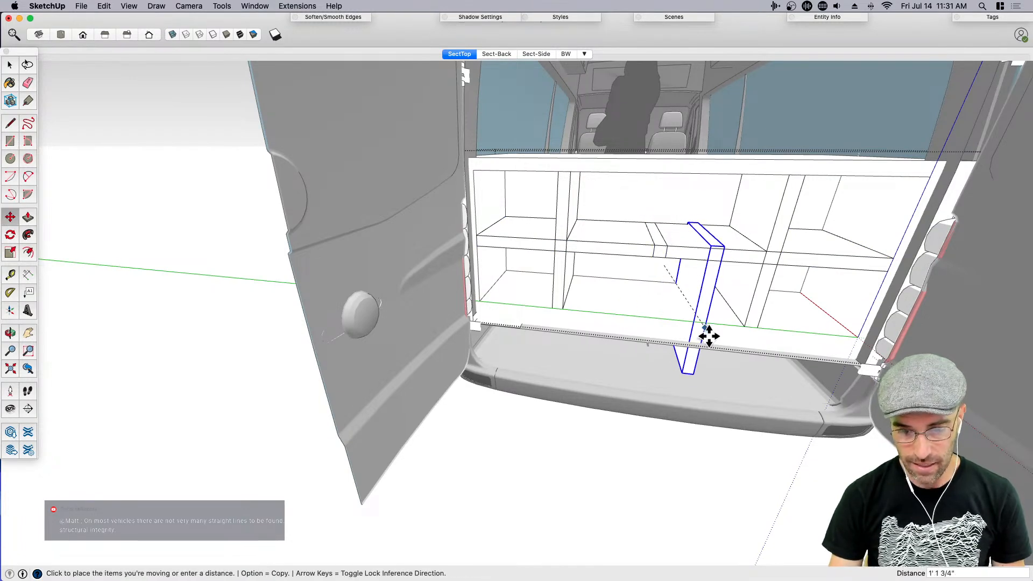
left_click(725, 508)
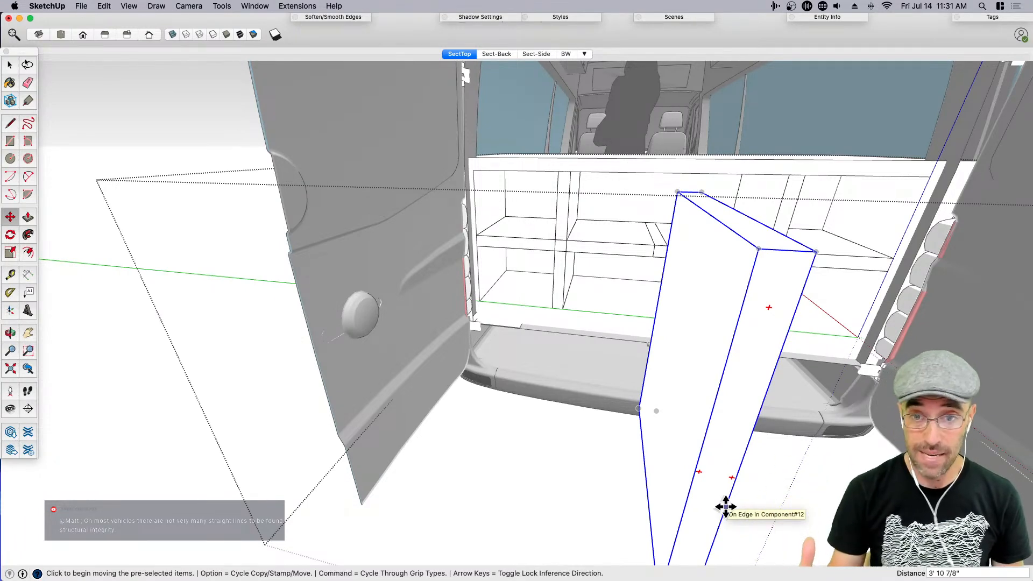
left_click_drag(733, 350, 673, 230)
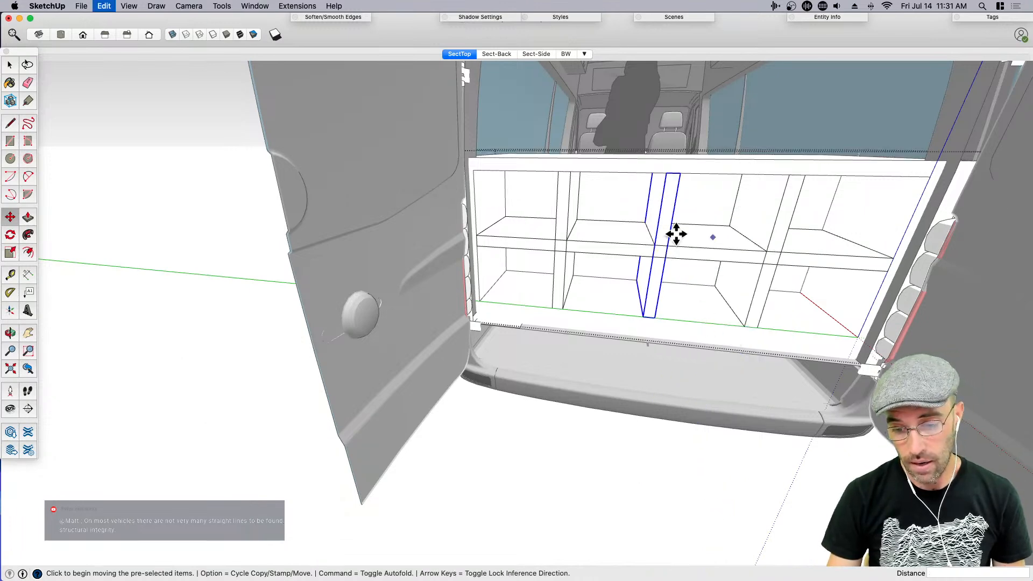
Open the middle divider component, select all its geometry, intersect the faces with the model and leave the component
key("space")
double_click(660, 216)
left_click(661, 216)
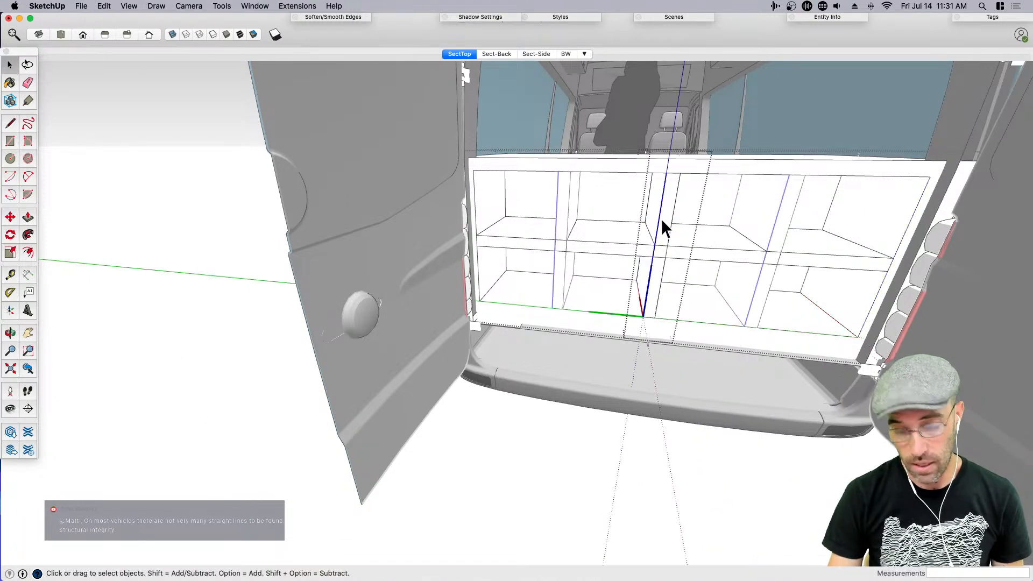
key("super+a")
right_click(661, 221)
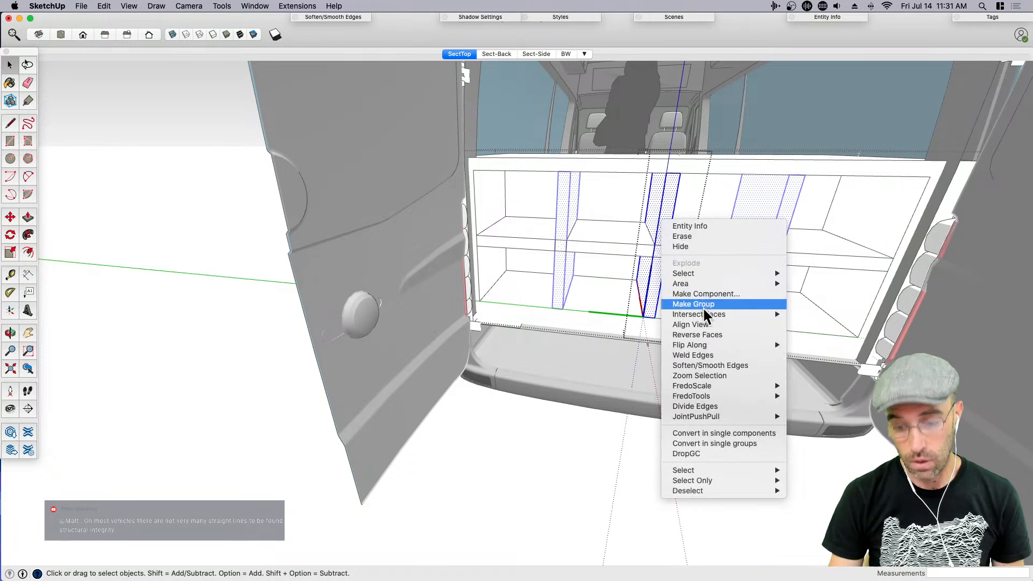
mouse_move(704, 314)
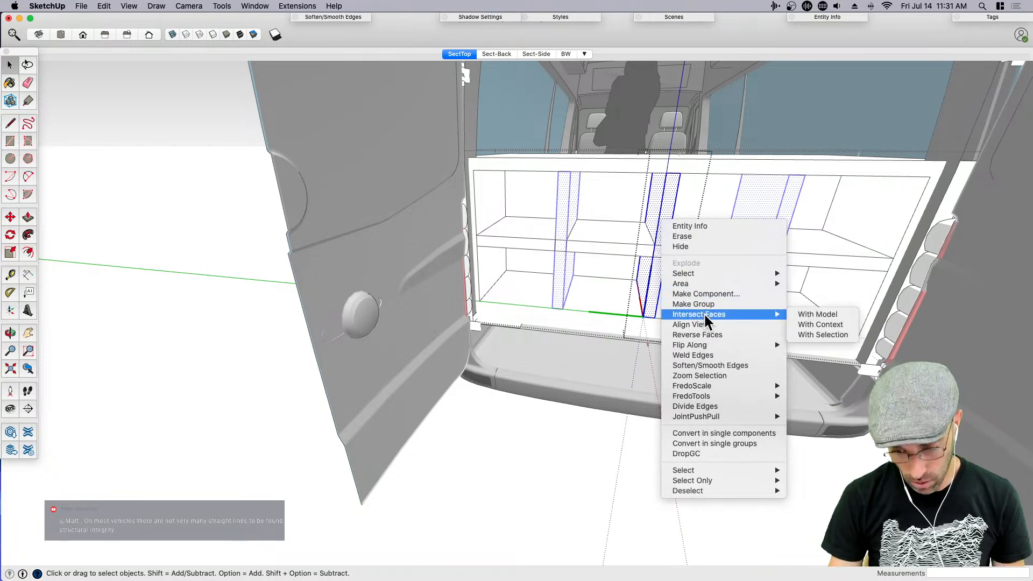
left_click(817, 315)
left_click(604, 392)
Pull the middle divider out of the box to examine its intersection edges, and cancel the move
left_click(664, 279)
key("m")
left_click(624, 400)
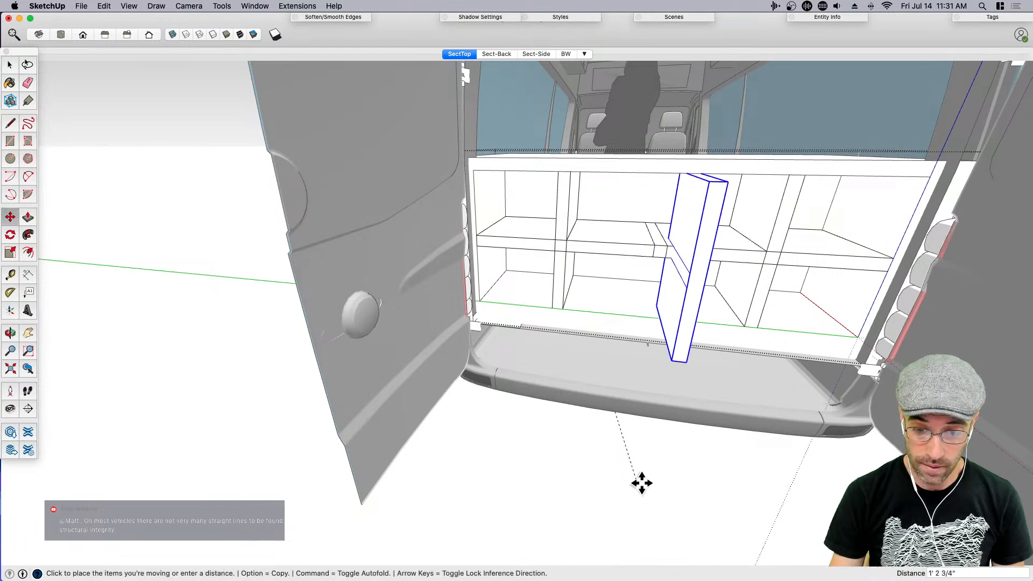
key("space")
Try a copy of the middle divider in the neighbouring compartment, and undo the copy
key("m")
key("alt")
left_click(655, 318)
left_click(708, 323)
key("space")
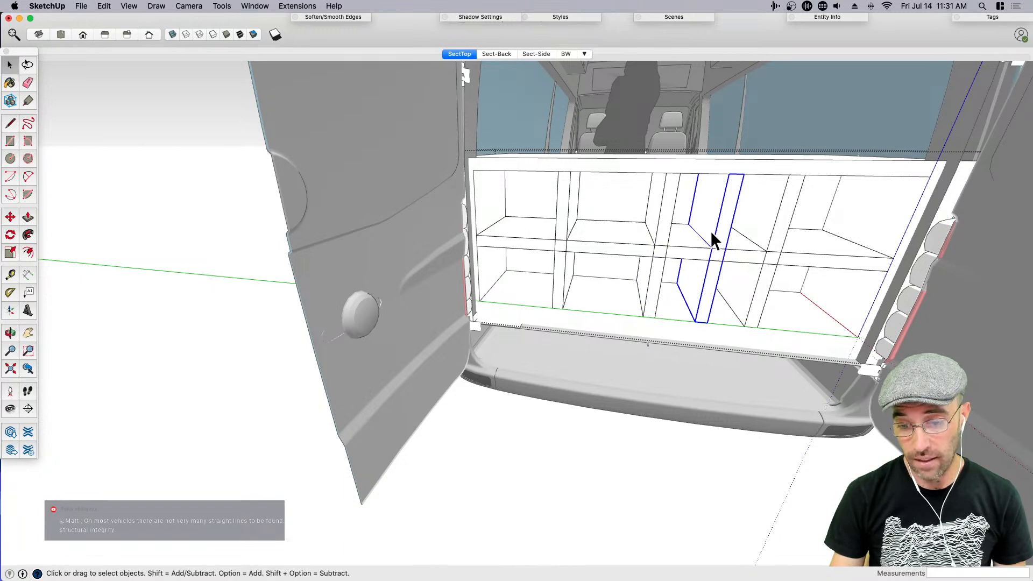
left_click(654, 240)
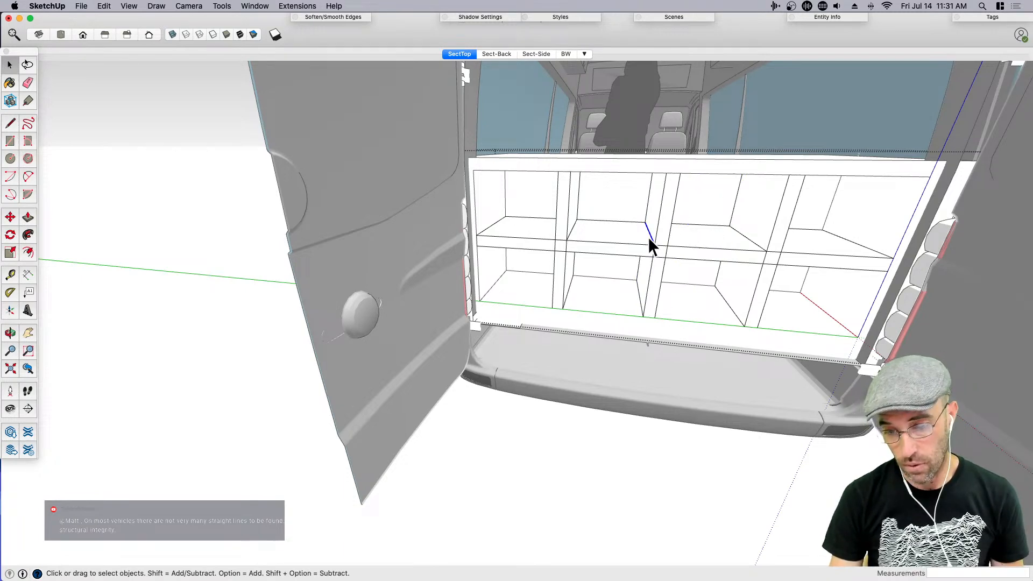
View the storage box within the whole van through the Sect-Back, Sect-Side and SectTop section scenes
middle_click_drag(650, 238, 618, 314)
scroll(499, 456, "down", 6)
middle_click_drag(485, 417, 420, 408)
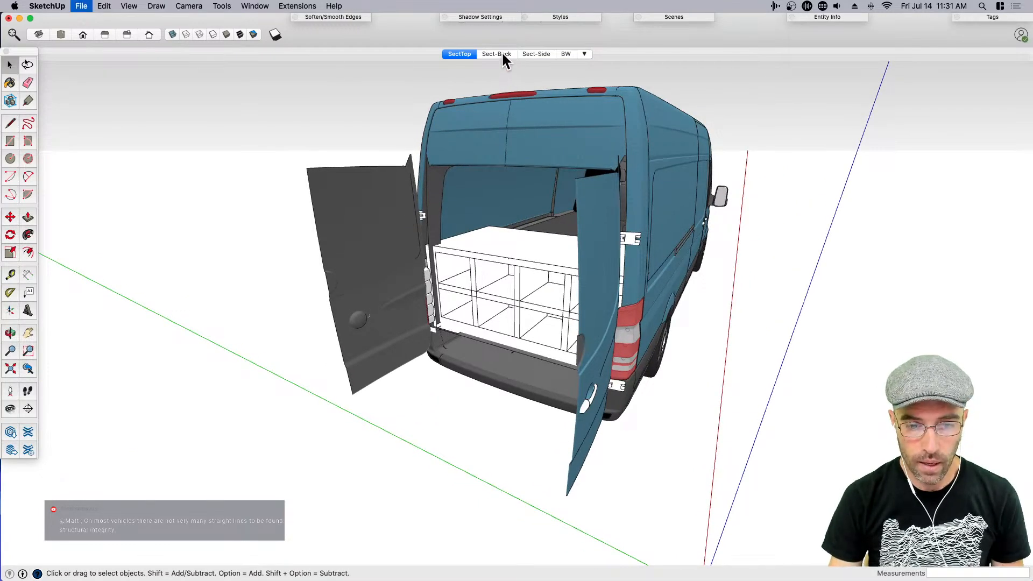
left_click(503, 54)
left_click(535, 55)
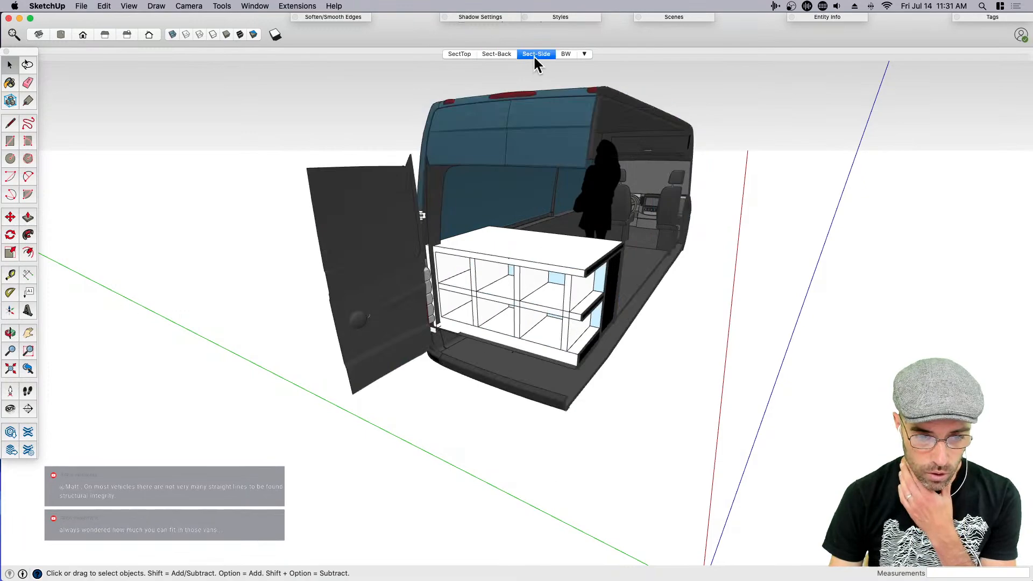
left_click(461, 52)
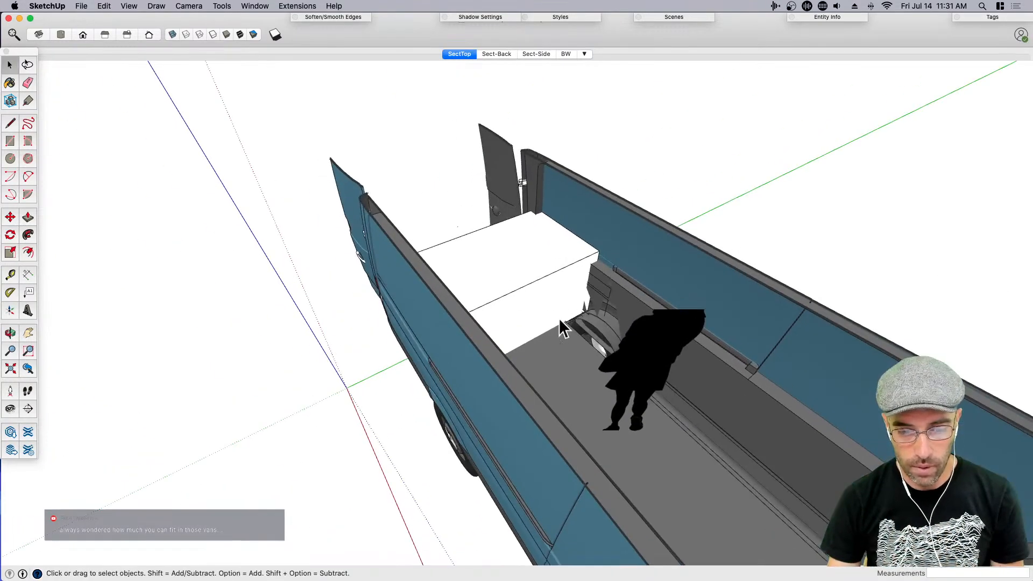
Measure the depth of the box top forward from its rear edge with the Tape Measure
key("t")
left_click(441, 227)
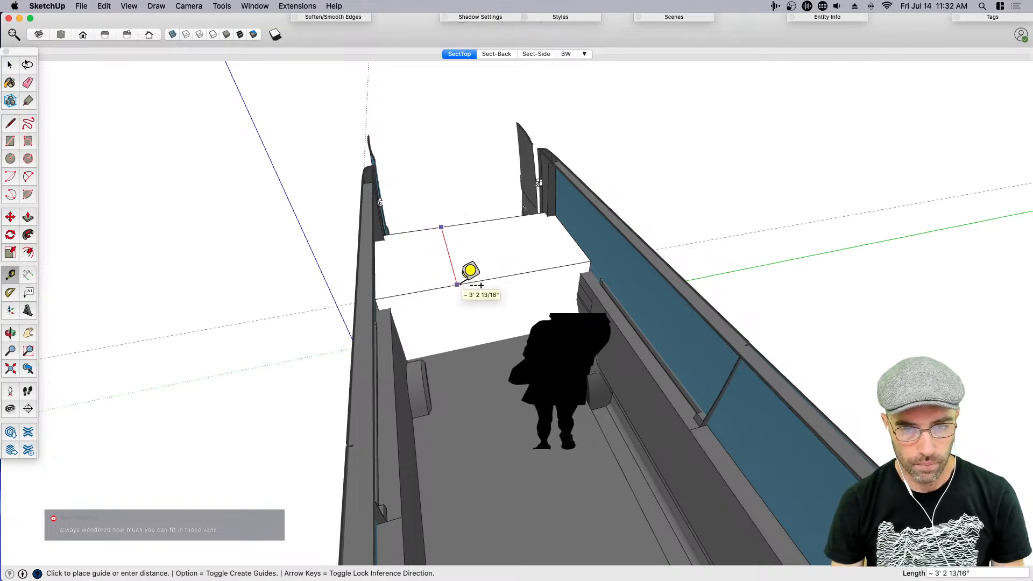
scroll(472, 275, "up", 2)
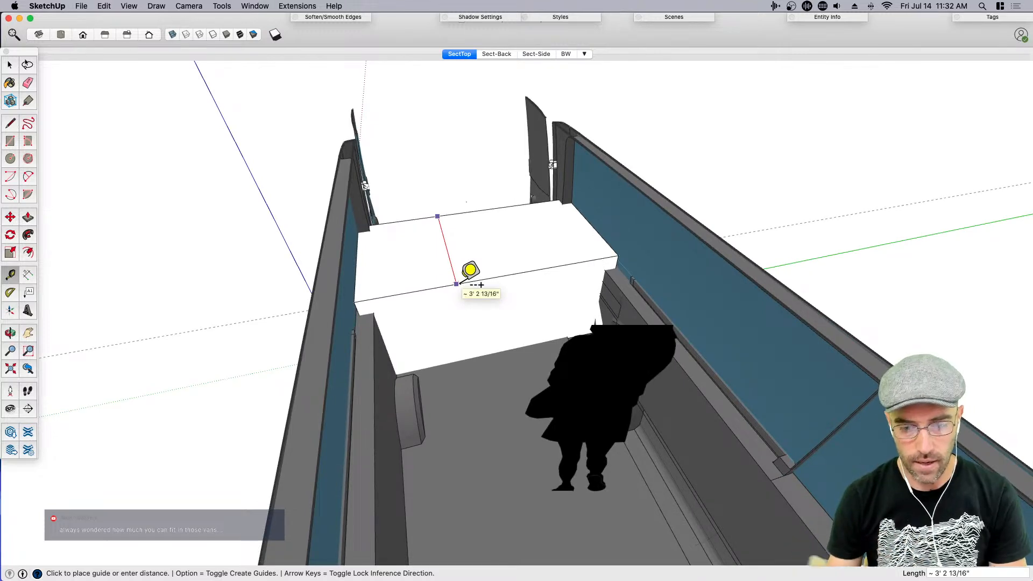
middle_click_drag(480, 350, 463, 273)
scroll(463, 273, "down", 1)
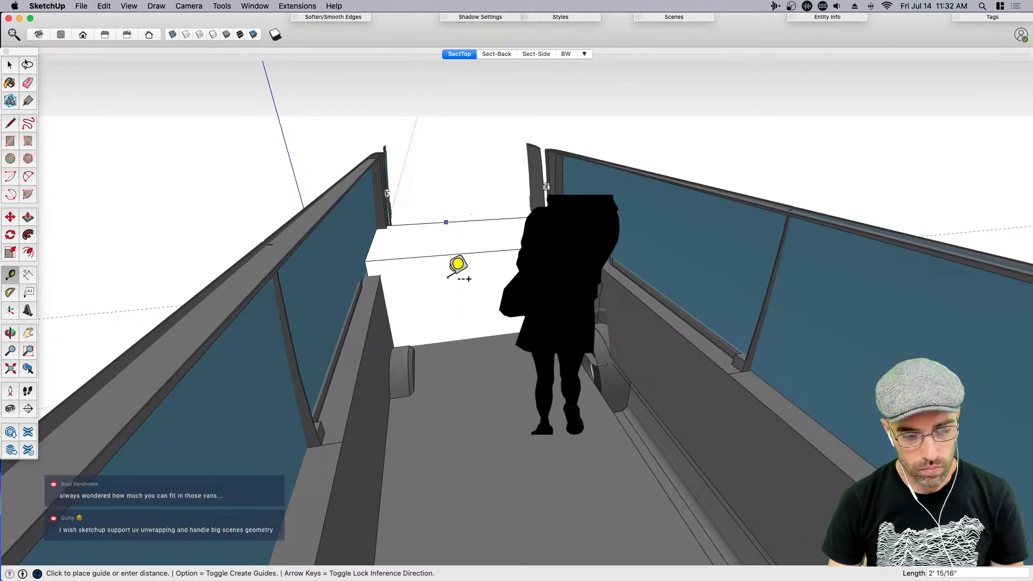
key("space")
Measure the width of the box top from one side edge to the other along the green axis
middle_click_drag(454, 295, 426, 283)
key("t")
scroll(426, 283, "up", 3)
left_click(332, 258)
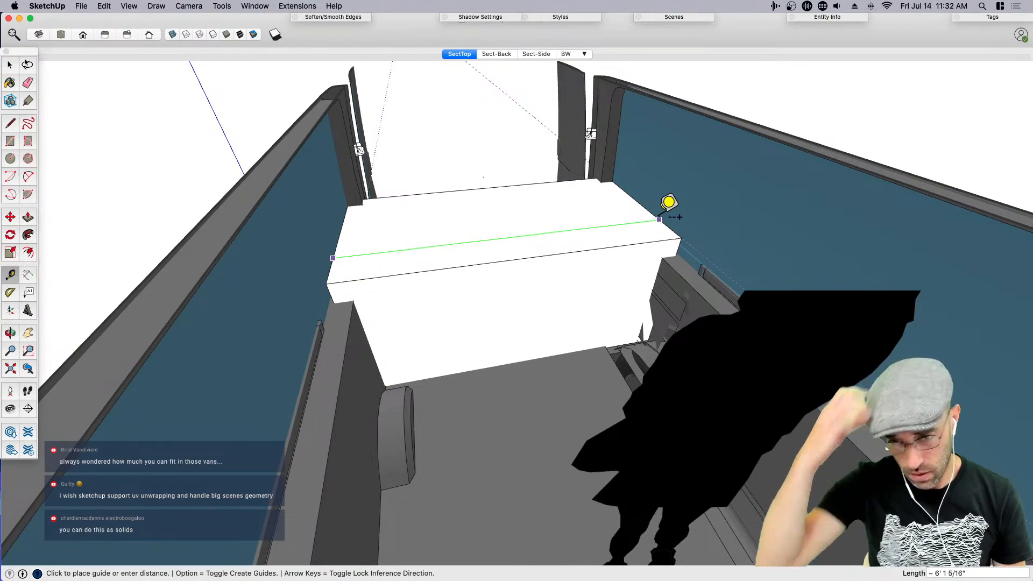
key("Escape")
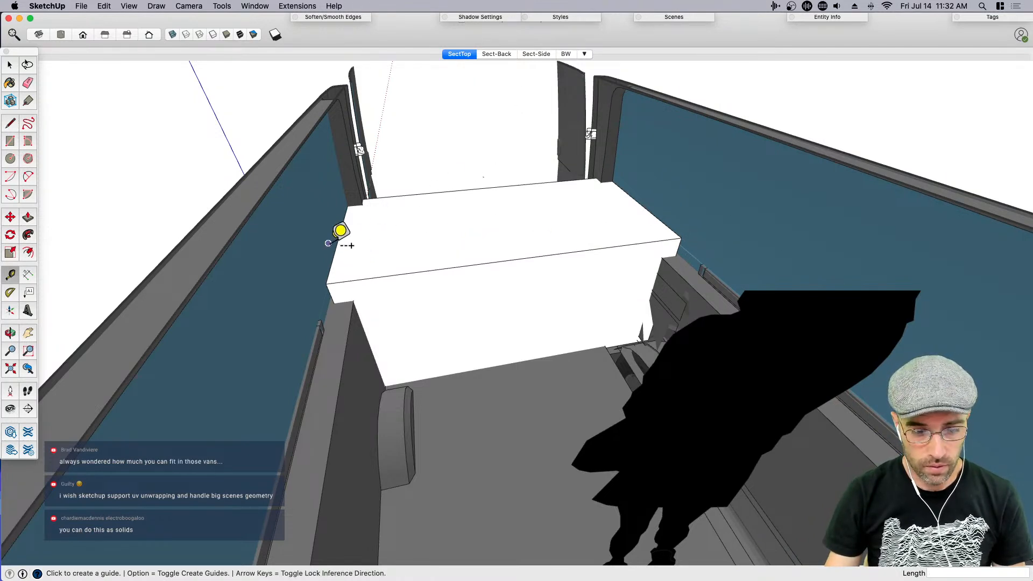
left_click(331, 252)
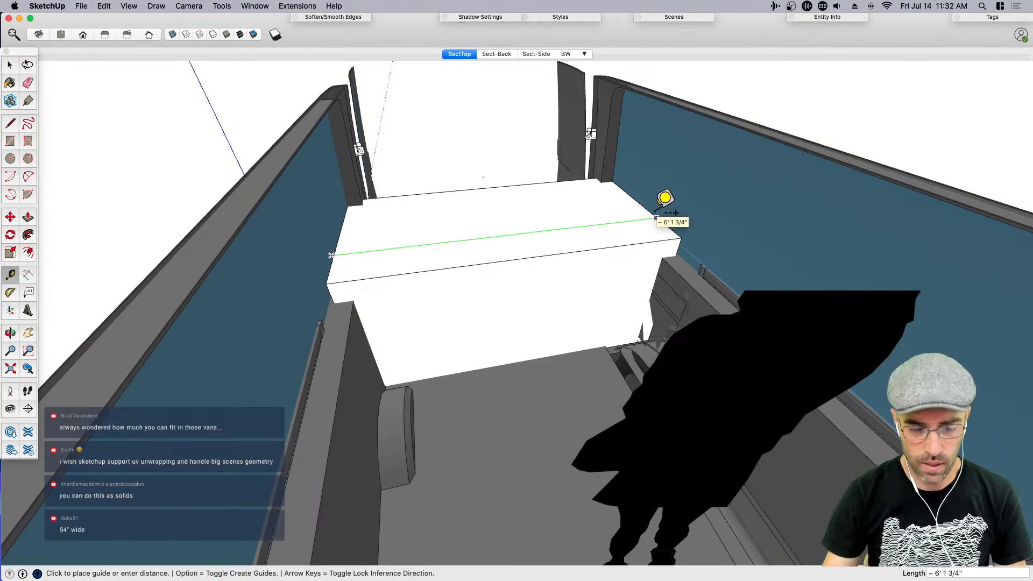
key("Escape")
key("space")
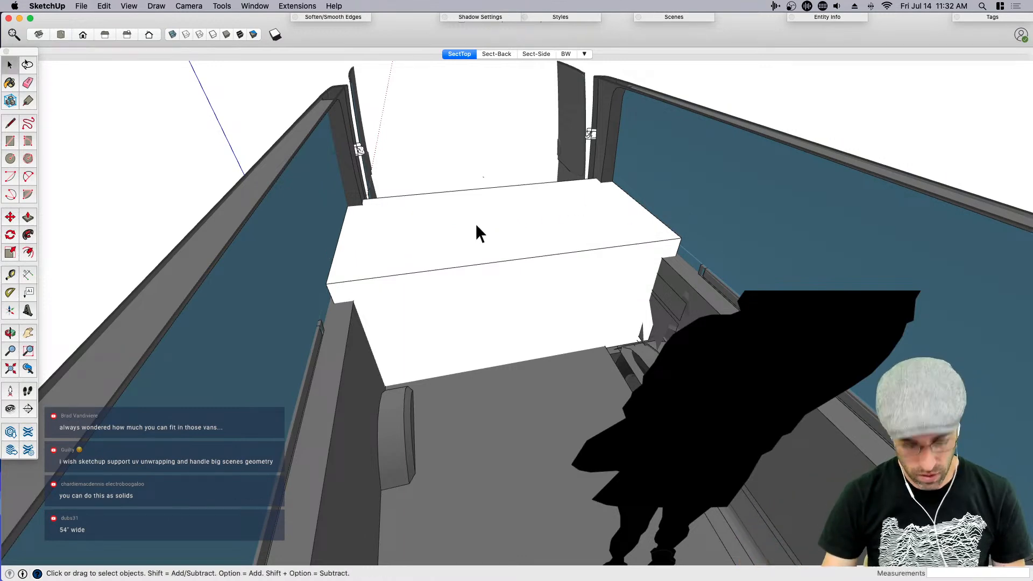
Open the box for editing and copy its rear top edge 53 inches toward the front of the van
double_click(456, 190)
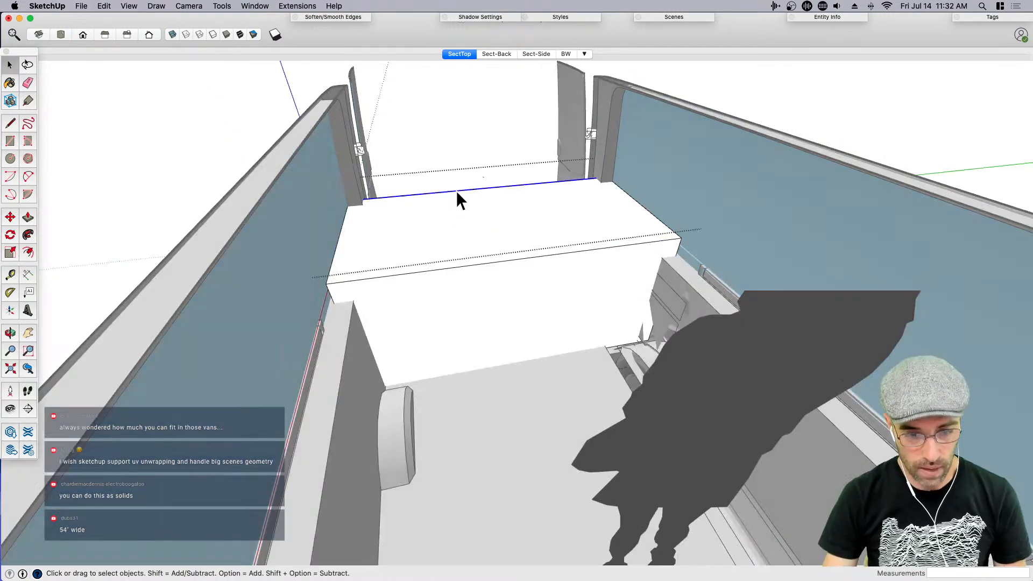
key("m")
key("alt")
left_click(456, 190)
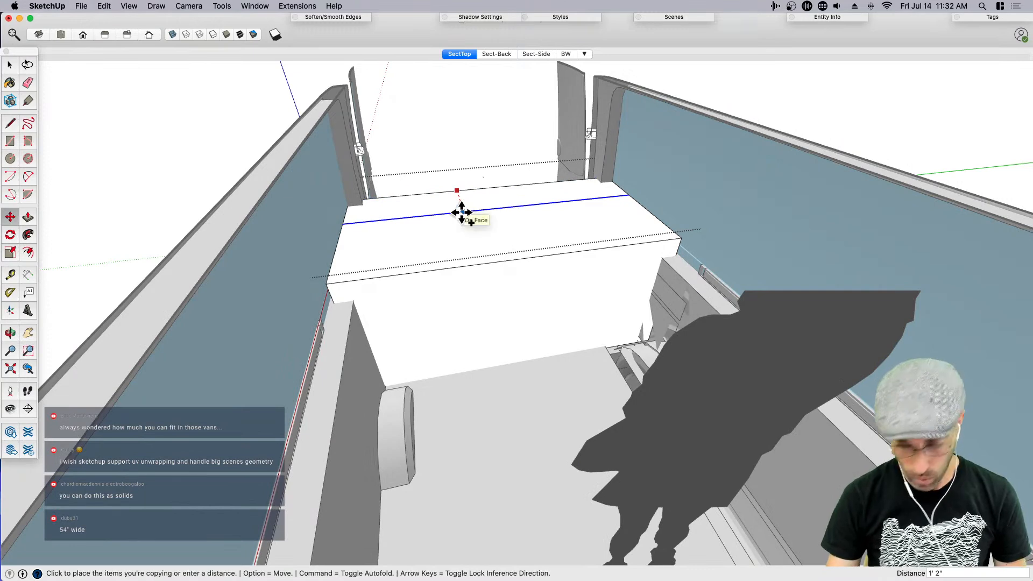
type("53")
key("Return")
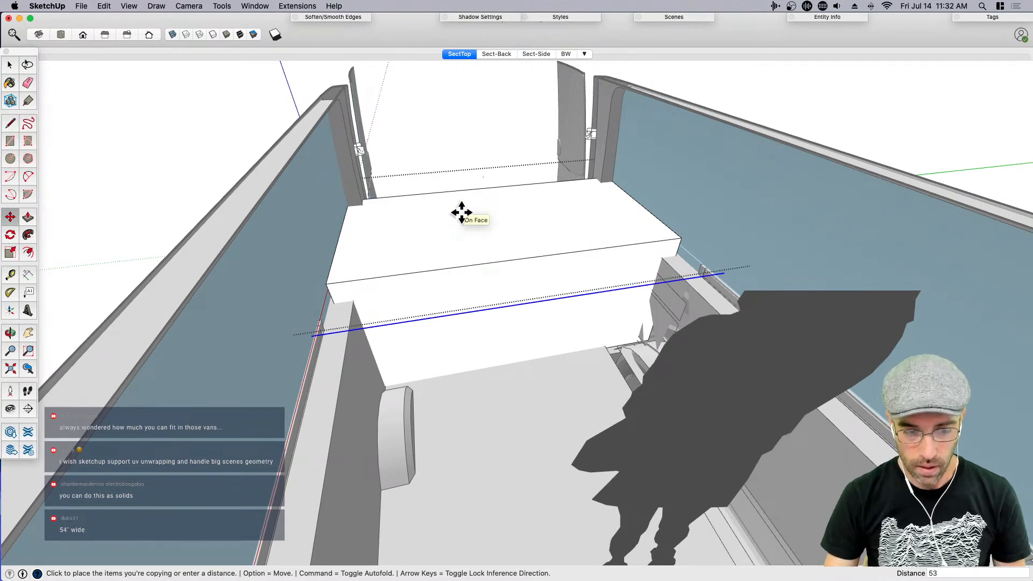
Push/pull the box's front face forward to the edge copied 53 inches from its rear, and close the box for editing
key("space")
key("p")
left_click(455, 296)
left_click(458, 318)
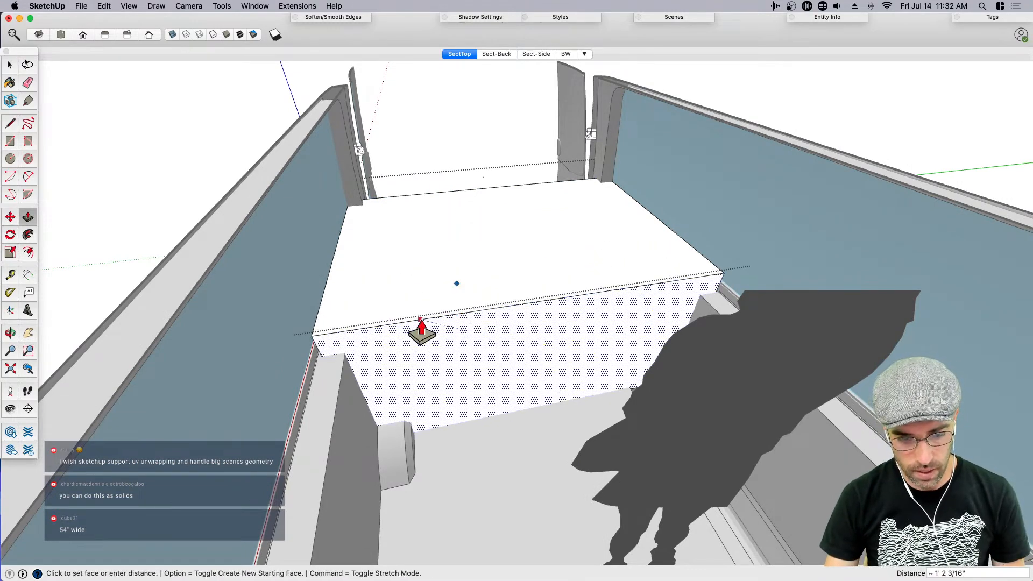
key("space")
middle_click_drag(544, 296, 92, 166)
middle_click_drag(287, 239, 235, 219)
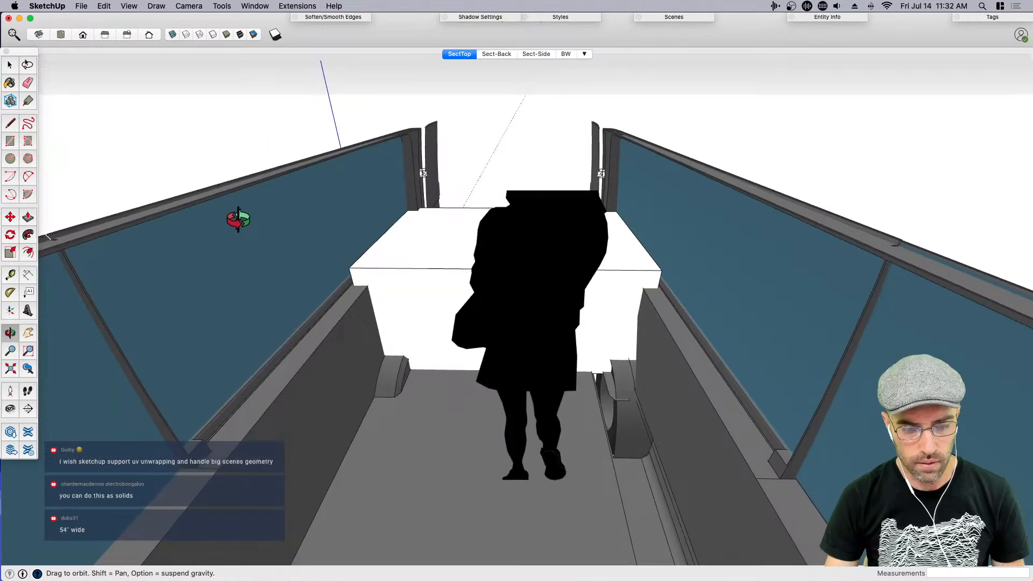
scroll(416, 244, "up", 3)
left_click(416, 242)
scroll(418, 241, "down", 4)
left_click(269, 134)
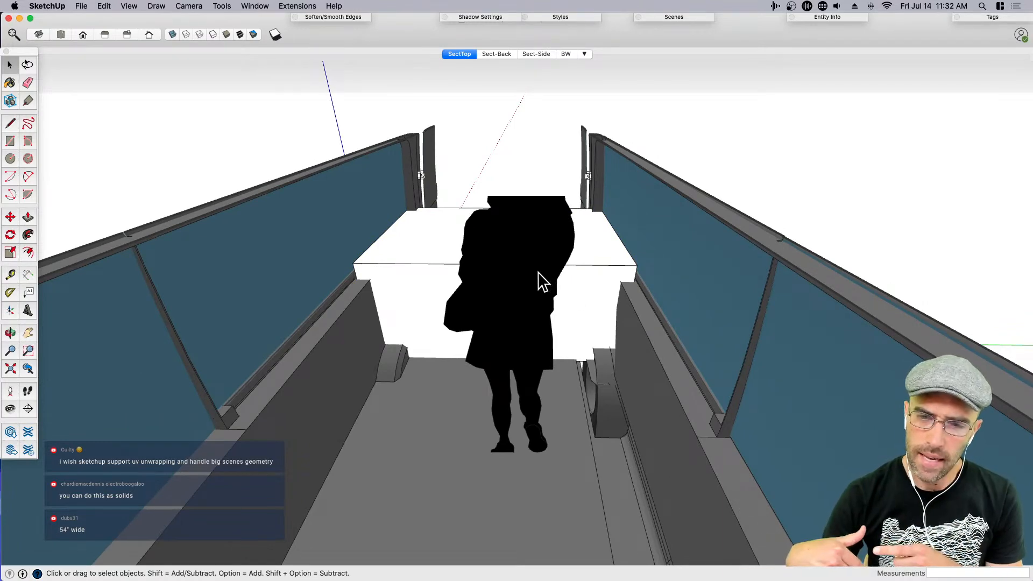
Move the scale figure sideways so it no longer stands in front of the storage box
middle_click_drag(541, 282, 526, 316)
left_click(526, 316)
key("m")
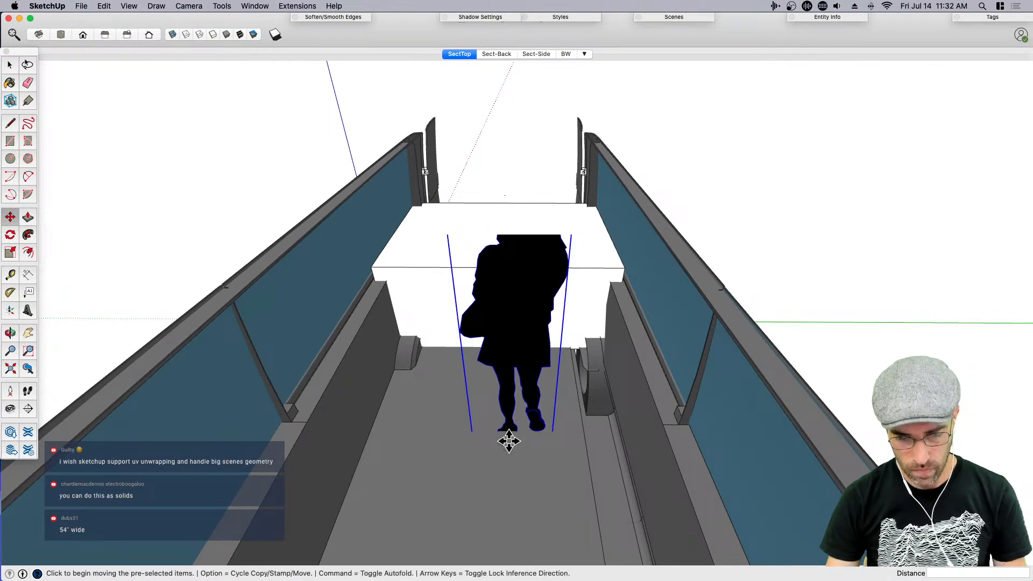
left_click(446, 427)
left_click(572, 478)
key("space")
scroll(502, 333, "up", 5)
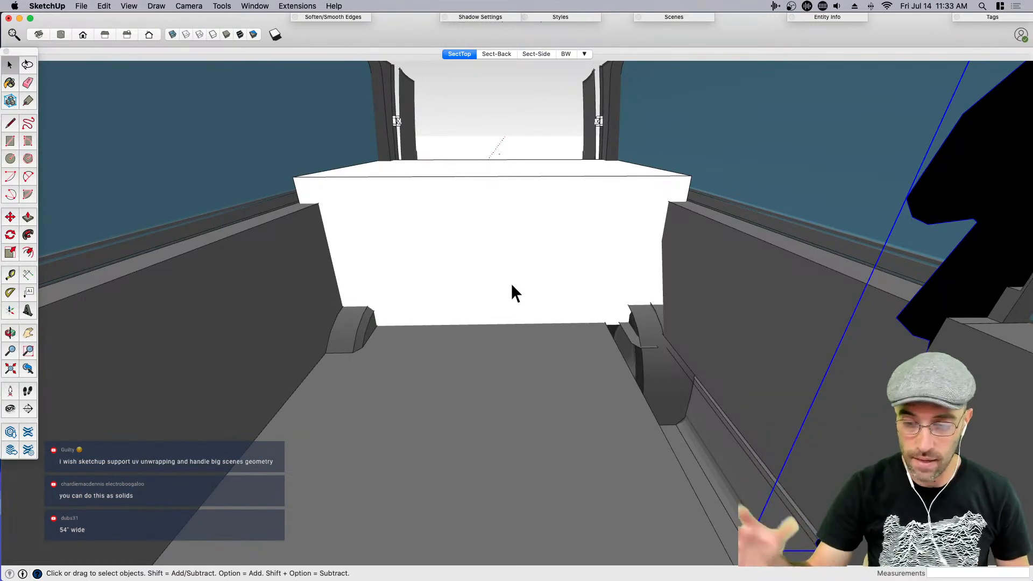
Open the box for editing and draw a line across its top parallel to the green axis, dividing it into front and rear sections
middle_click_drag(509, 285, 479, 241)
left_click(473, 238)
key("l")
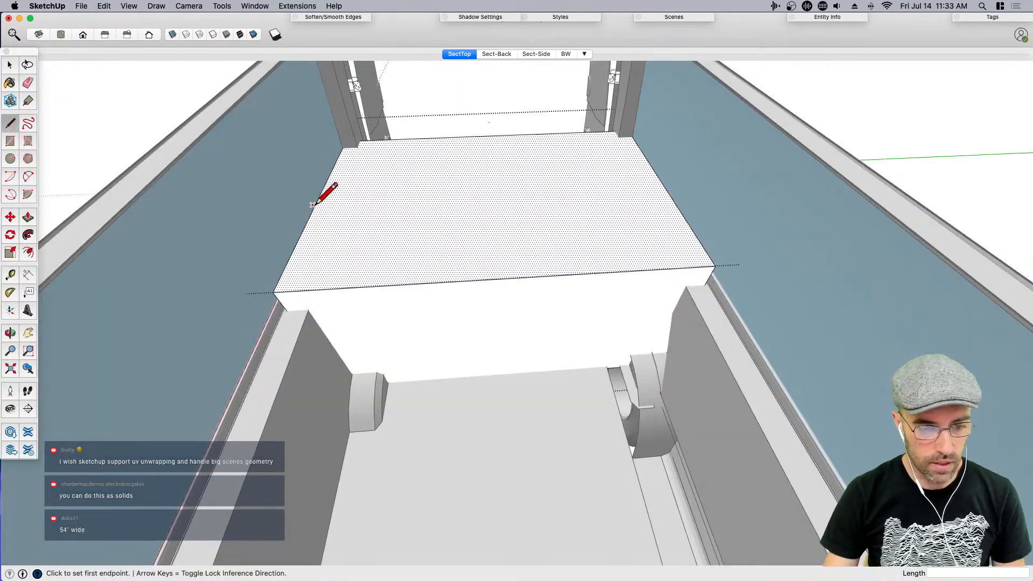
scroll(317, 200, "up", 2)
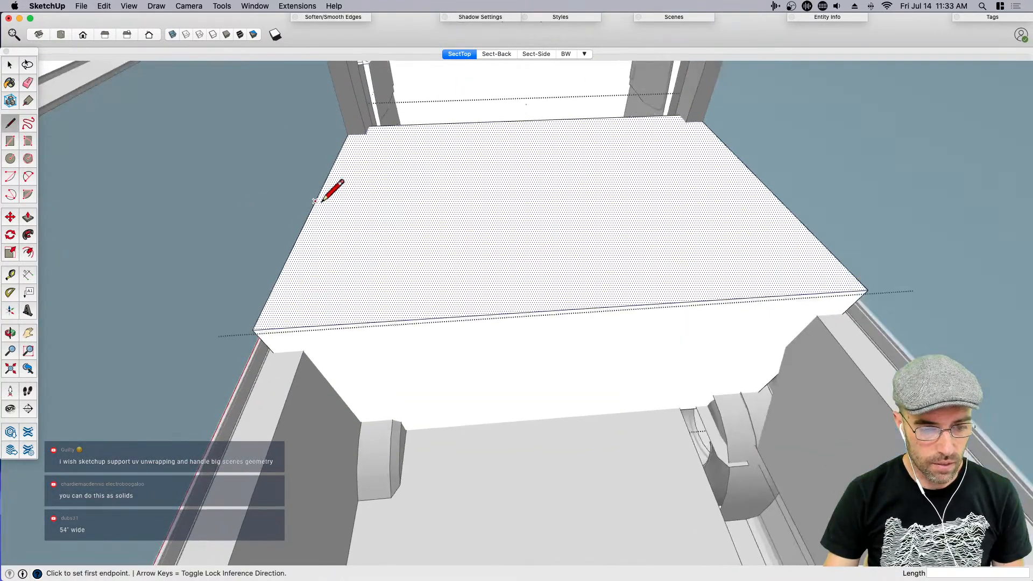
left_click(759, 178)
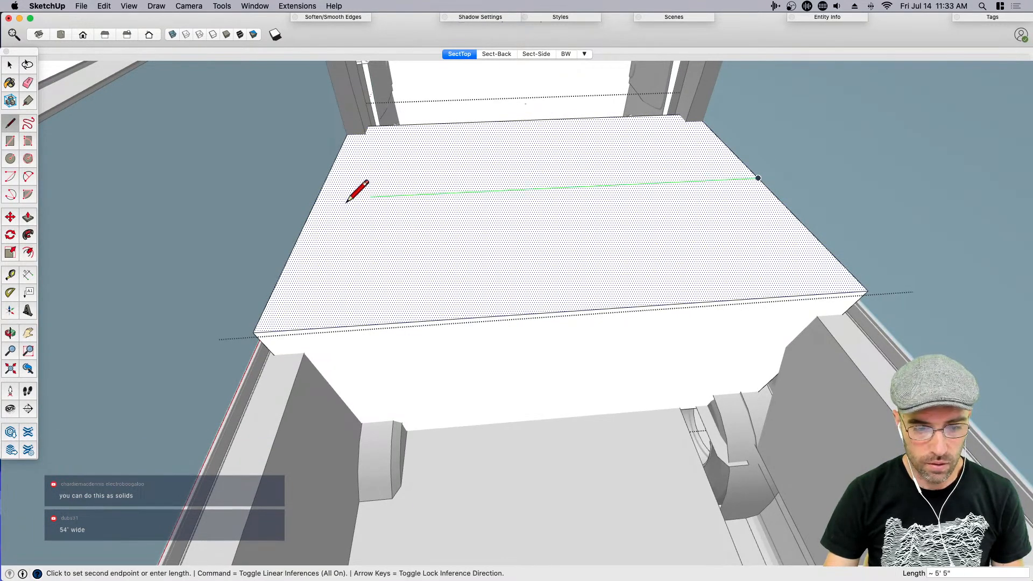
left_click(316, 199)
key("space")
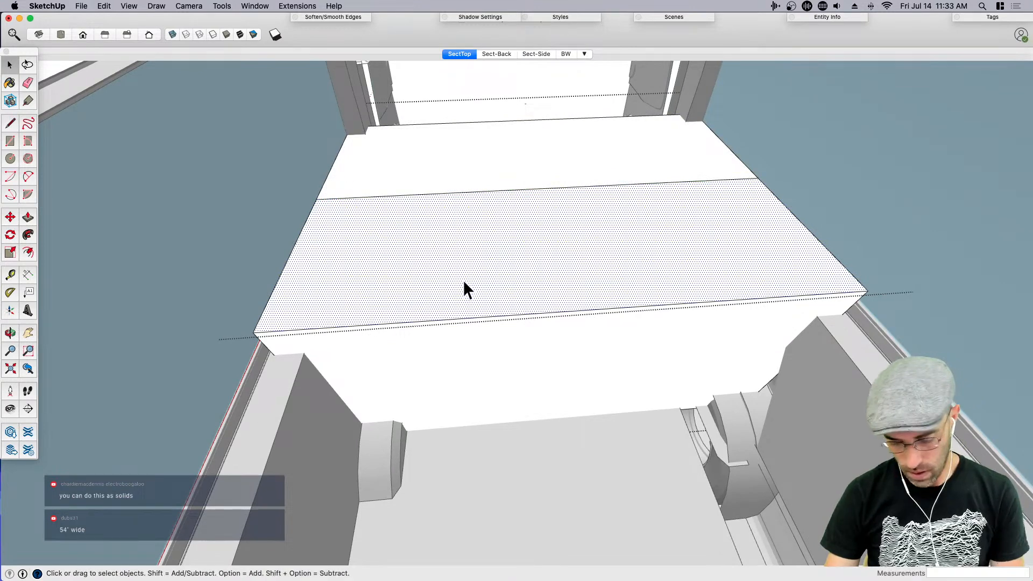
Try to push the front section of the box top down and pull the rear section's front face forward over it
key("p")
left_click(467, 301)
left_click(480, 462)
key("space")
middle_click_drag(445, 296, 501, 192)
scroll(318, 199, "up", 4)
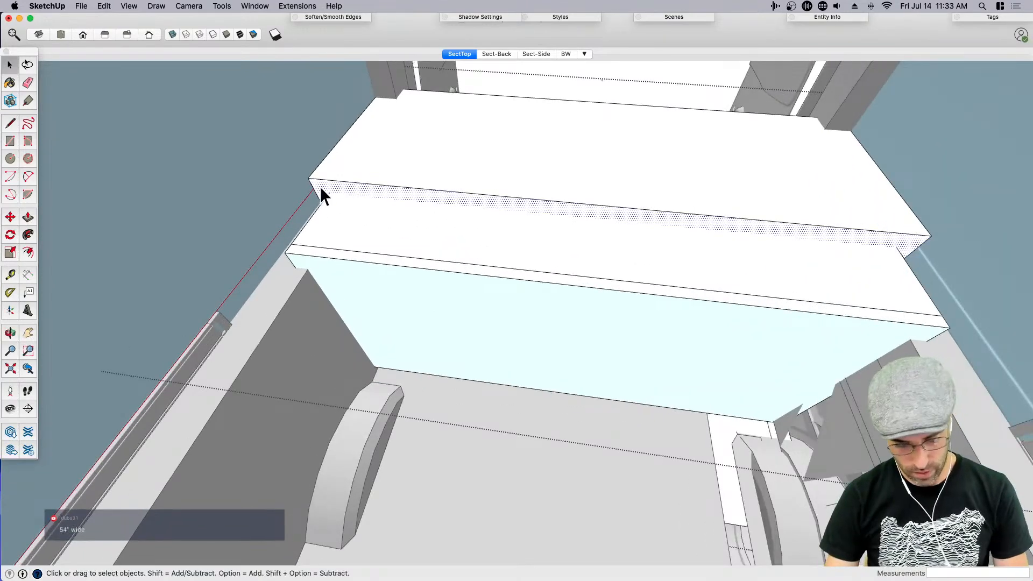
key("p")
left_click(321, 186)
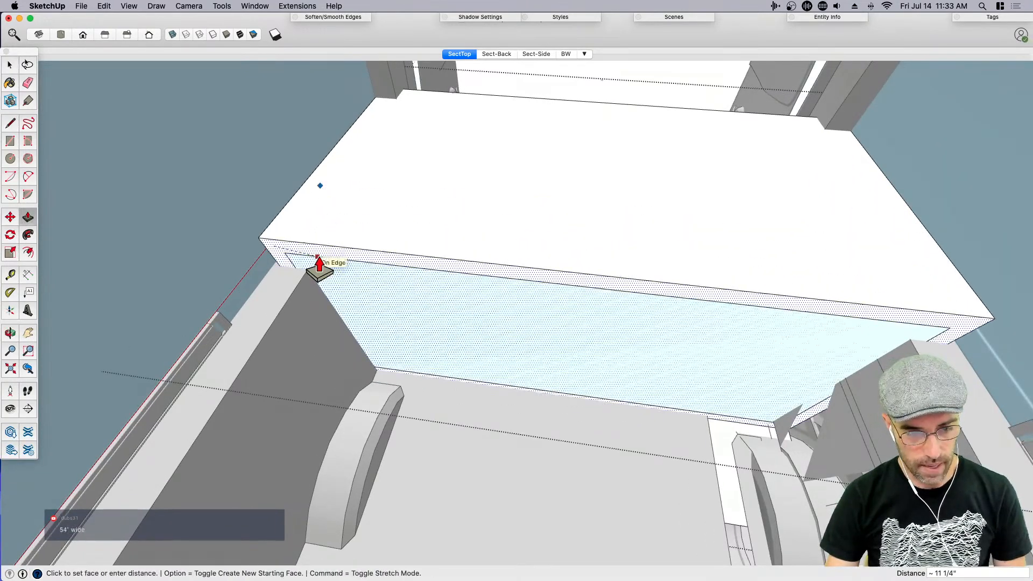
left_click(319, 264)
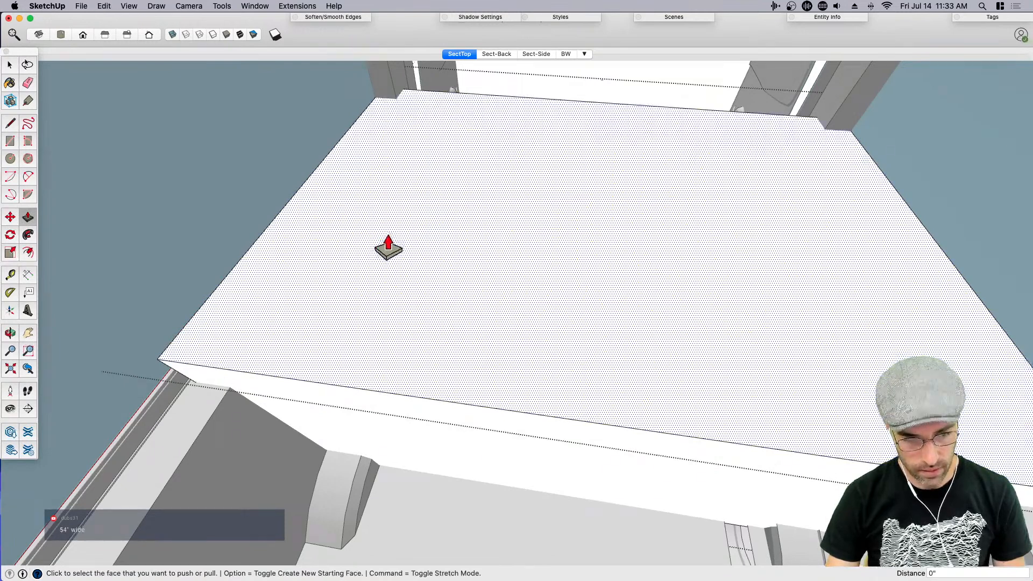
Redraw the dividing line across the box top from the existing side-edge endpoint to the opposite edge
key("l")
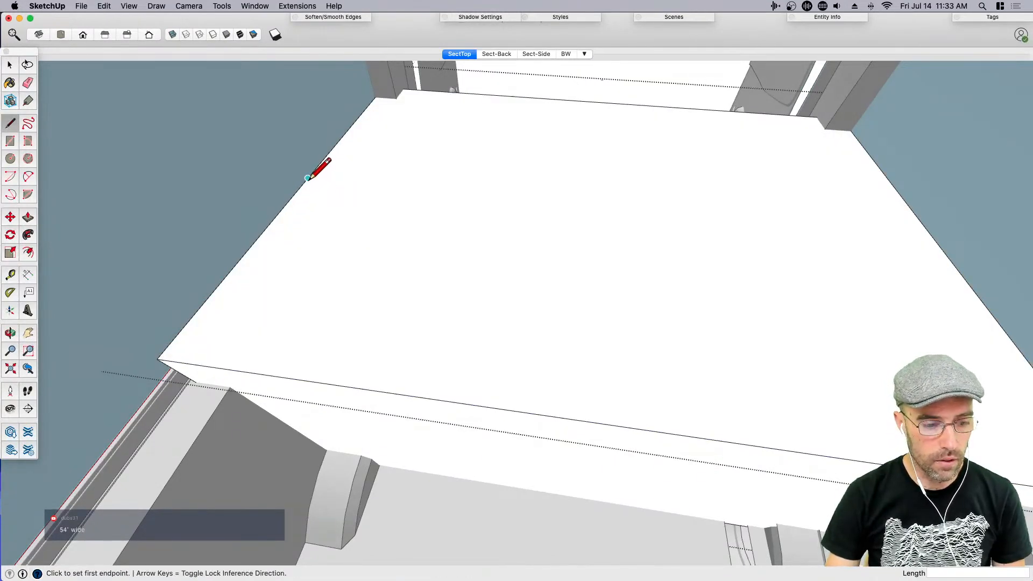
left_click(307, 178)
left_click(931, 232)
key("space")
Push the front section of the box top down below the overhangs resting on the van's side ledges
scroll(553, 284, "down", 1)
scroll(548, 274, "down", 2)
key("p")
left_click(499, 299)
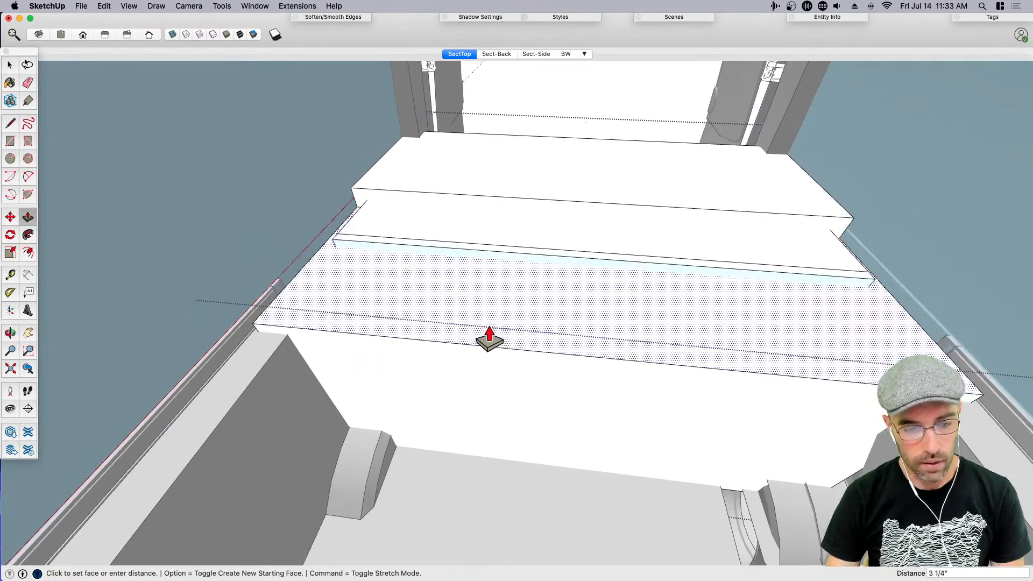
left_click(492, 362)
key("space")
Push the leftover raised strip and its front face back about 9 13/16" until flush with the rear section's front
key("p")
left_click(414, 270)
left_click(391, 257)
key("space")
key("p")
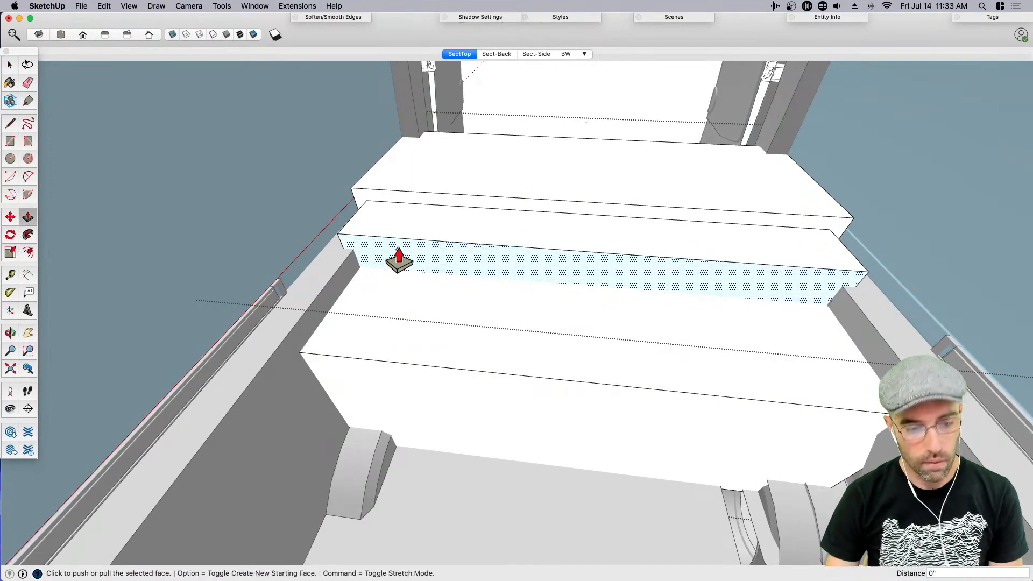
left_click(399, 258)
left_click(405, 210)
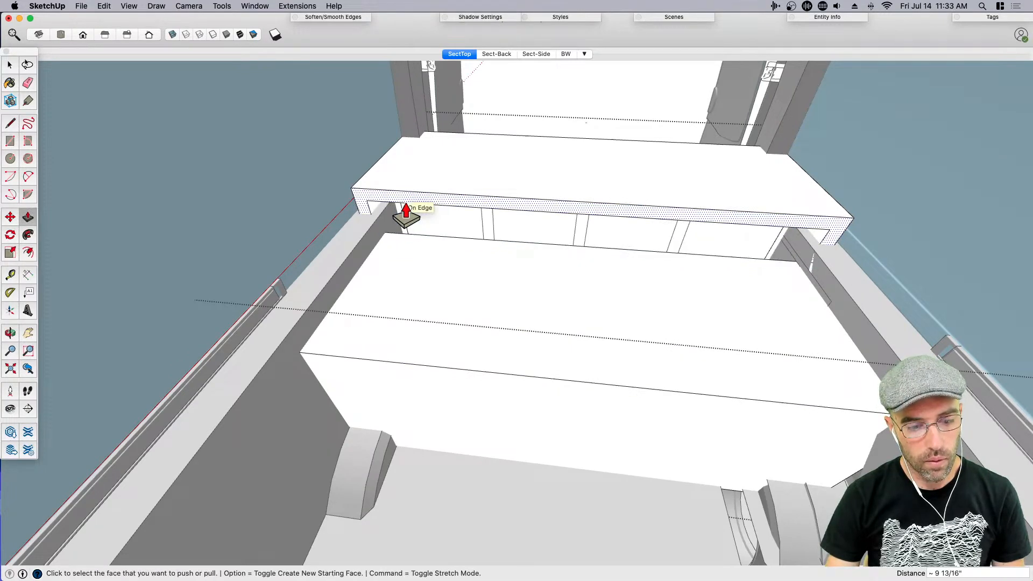
Trace a short line along the upper inner edge of the rear section's open front to close its face
key("space")
key("l")
left_click(398, 212)
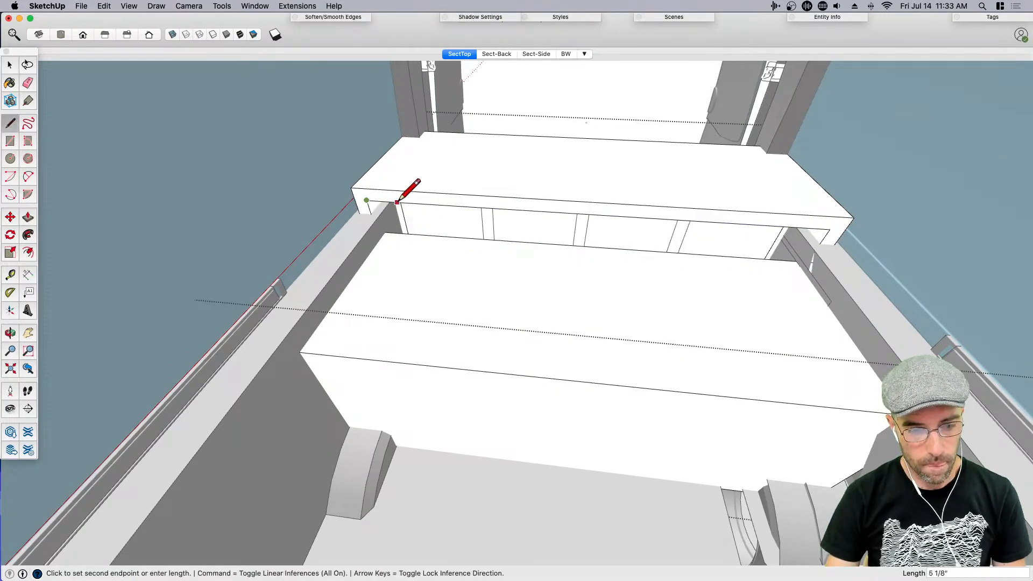
left_click(399, 201)
key("space")
Push the remaining front block down 1' 9 5/8" to the van floor and erase its leftover edges
left_click(427, 325)
key("p")
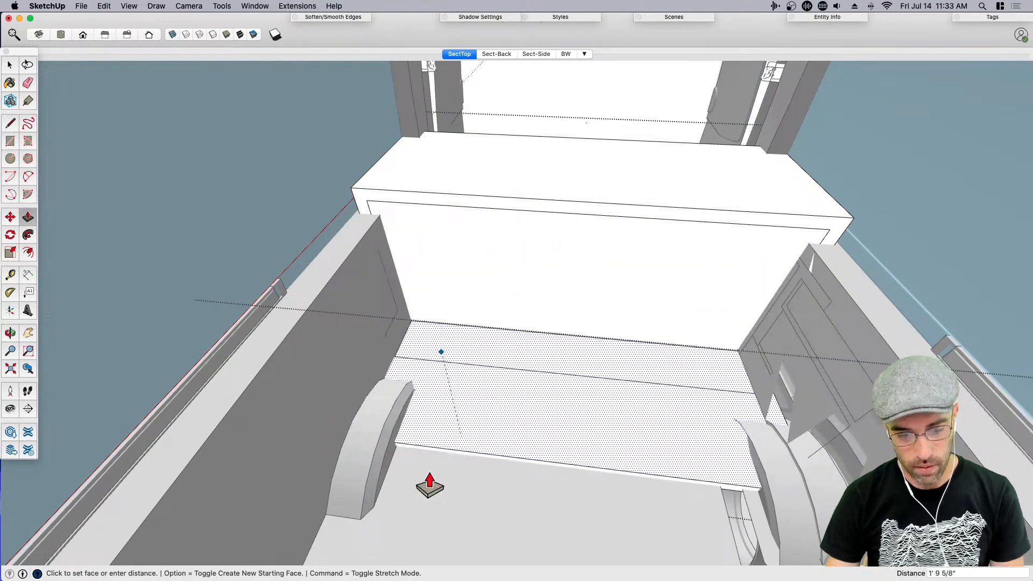
left_click(430, 495)
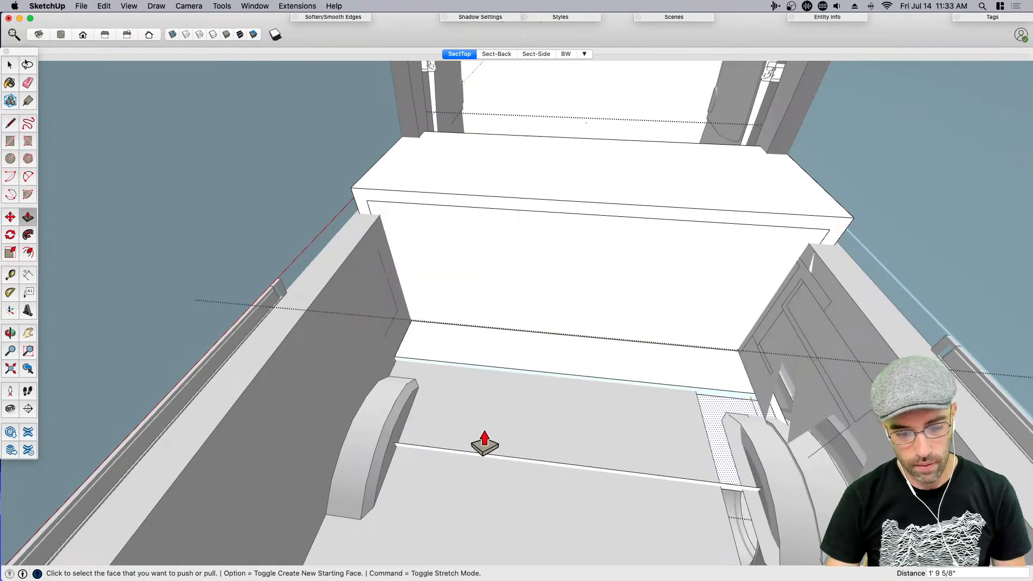
key("e")
left_click(511, 457)
left_click(492, 368)
key("space")
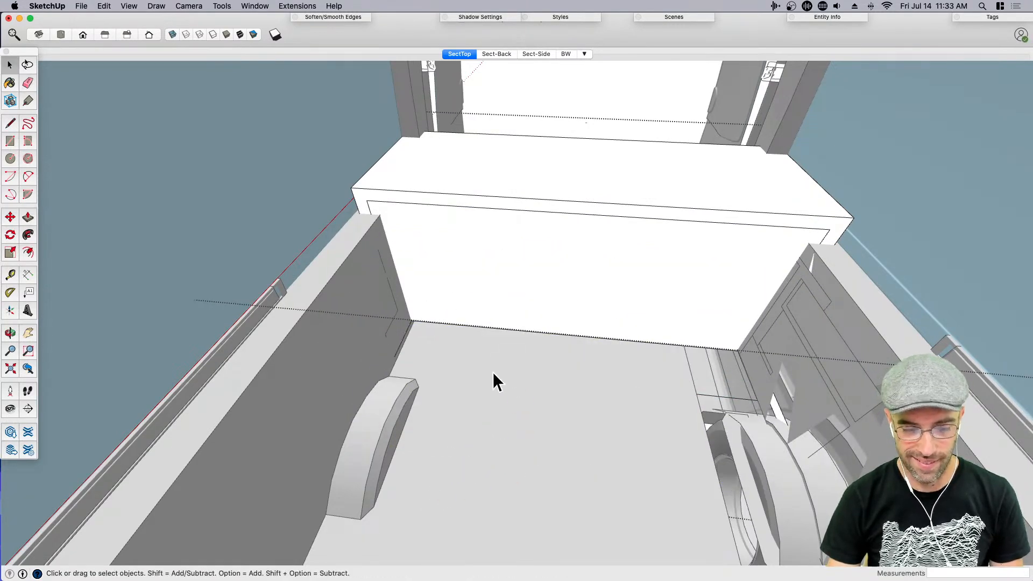
Copy the shortened storage box about 1' 4 7/8" toward the front of the van
scroll(484, 345, "down", 6)
left_click(485, 291)
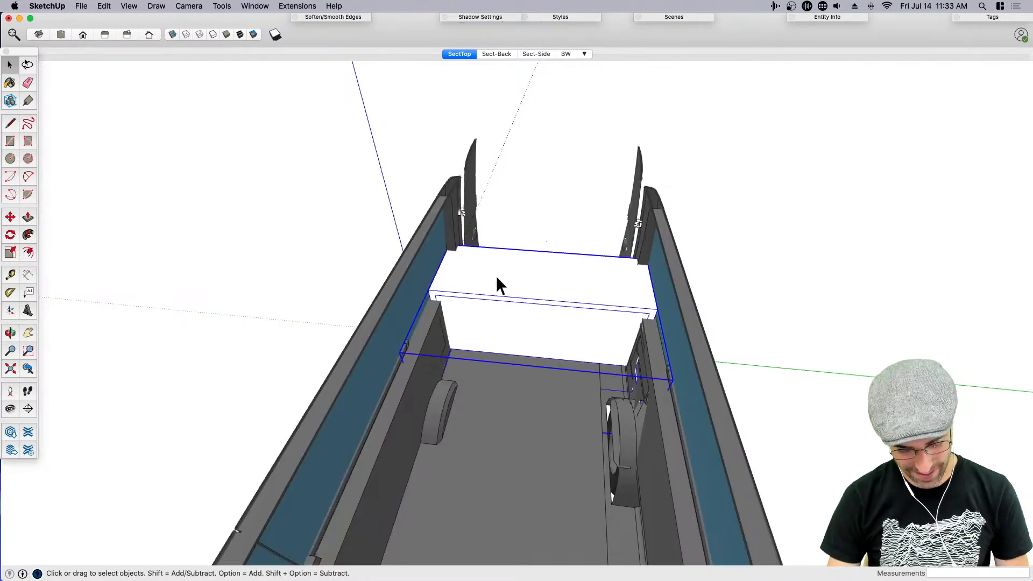
key("m")
key("alt")
left_click(496, 397)
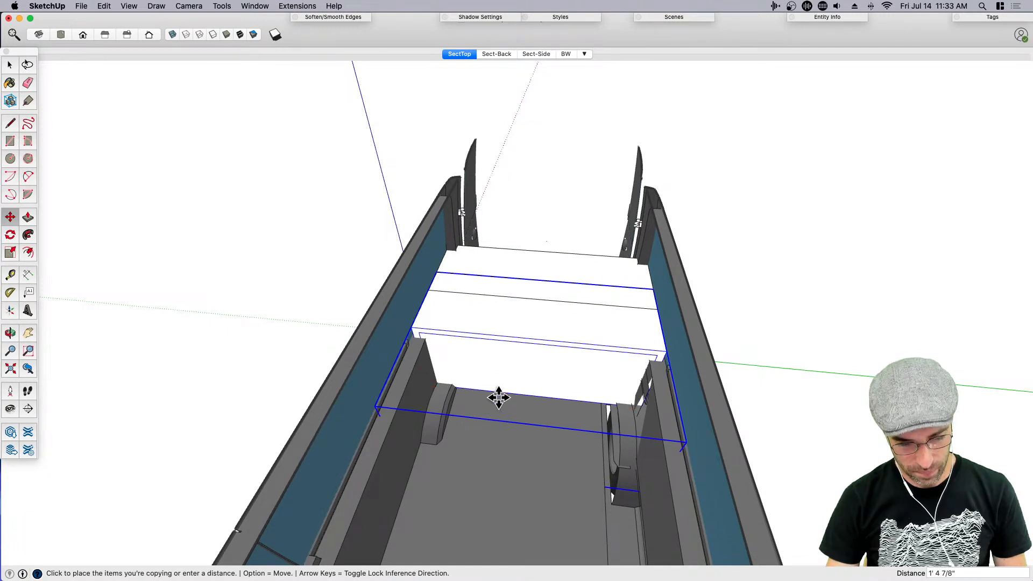
left_click(518, 391)
Mirror the copied box front to back by scaling it about its center along the red axis
key("space")
key("s")
key("alt")
left_click(526, 447)
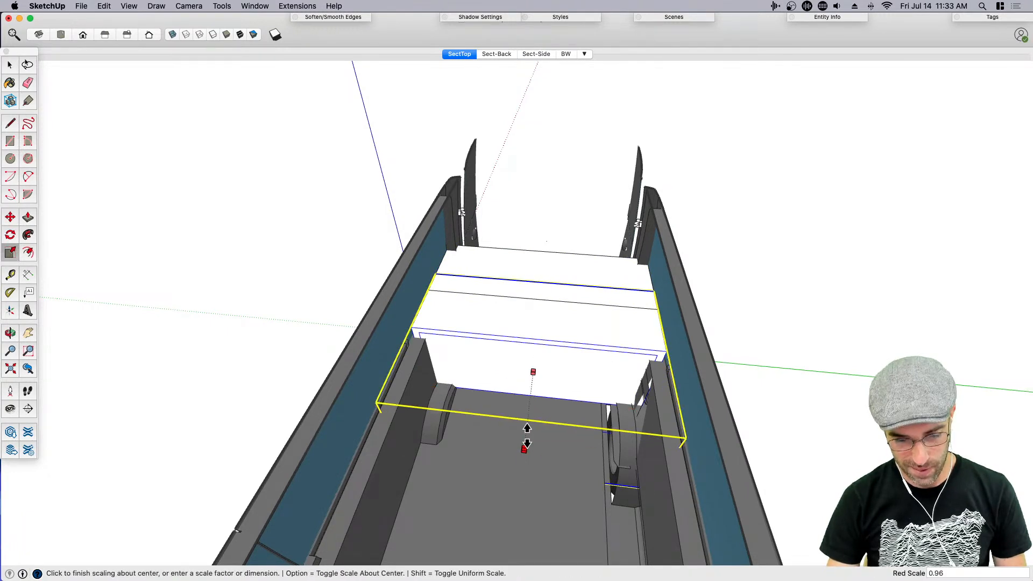
left_click(524, 442)
key("Return")
Move the mirrored copy back along the red axis against the rear box's front face
key("space")
key("m")
left_click(534, 315)
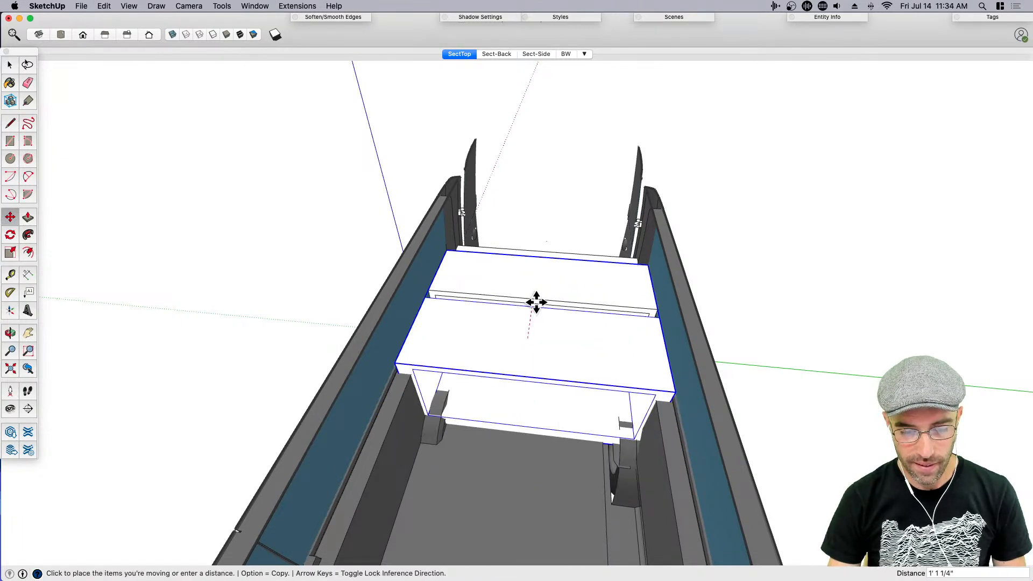
middle_click_drag(534, 314, 567, 279)
Convert the rear storage box group into a component
key("space")
left_click(570, 329)
right_click(570, 328)
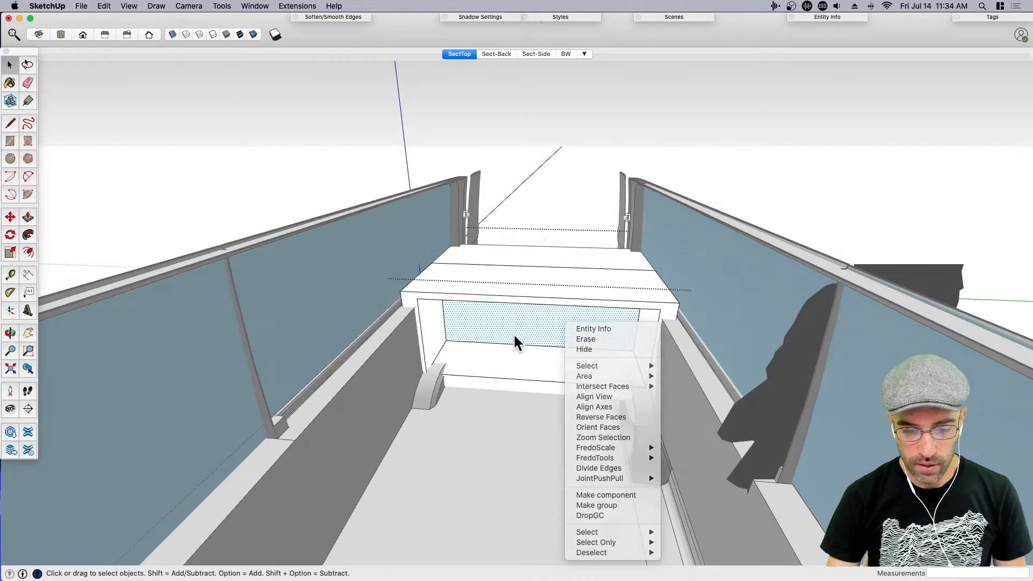
key("Escape")
key("Escape")
middle_click_drag(527, 323, 357, 237)
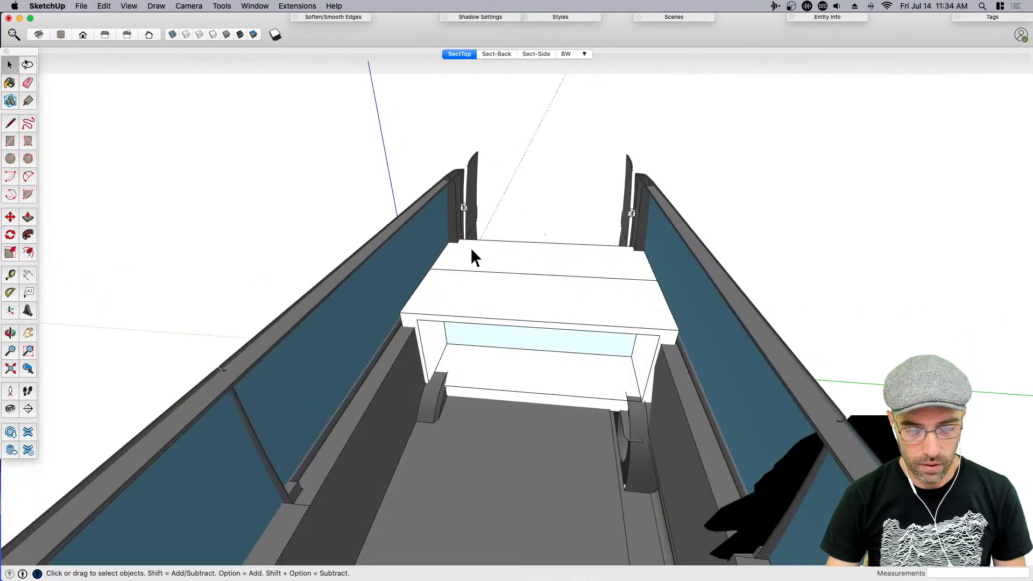
right_click(470, 247)
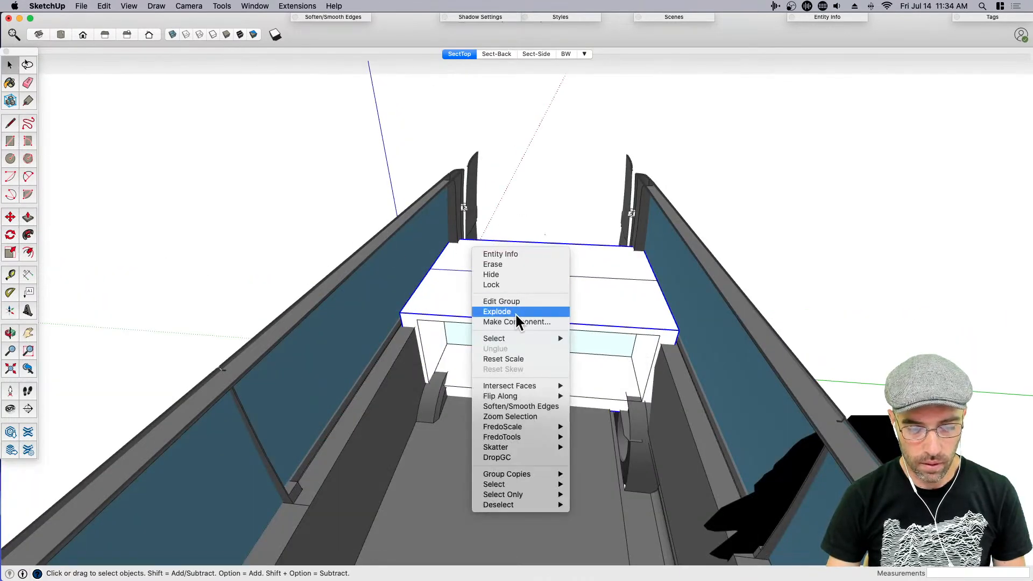
left_click(515, 321)
left_click(577, 307)
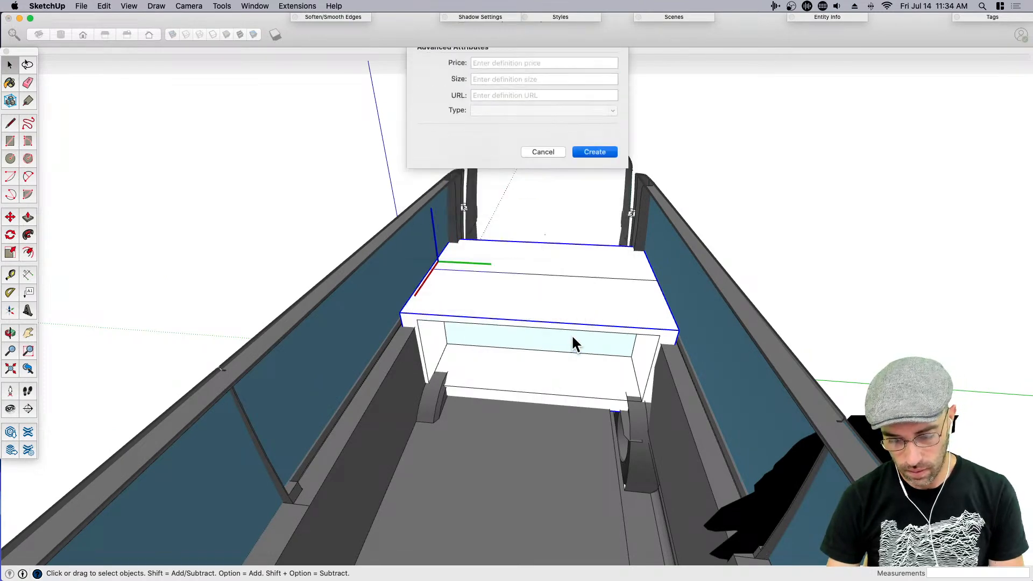
Copy the rear storage box about 1' 4 1/4" toward the front of the van
middle_click_drag(535, 381, 482, 359)
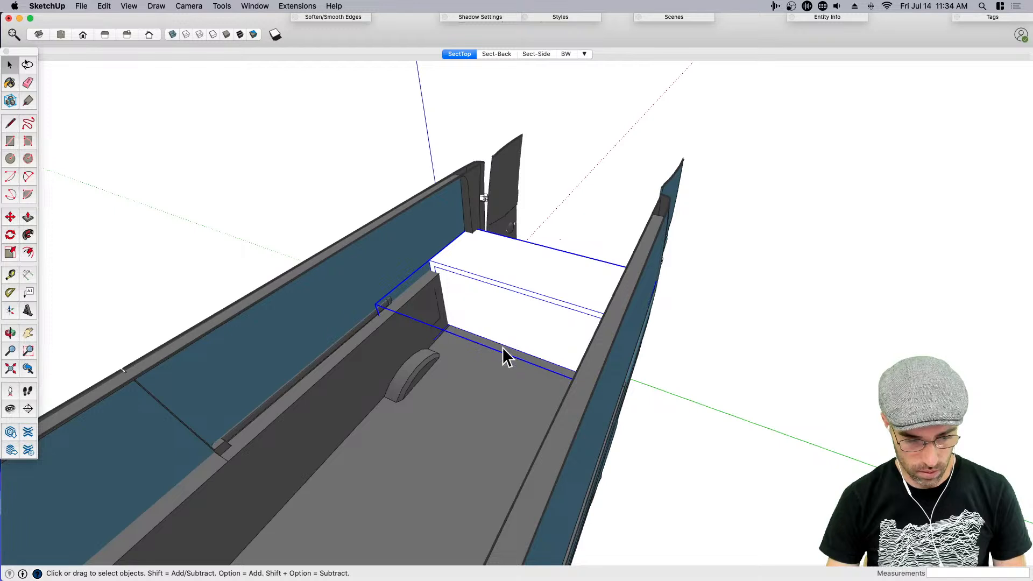
key("m")
key("alt")
left_click(494, 371)
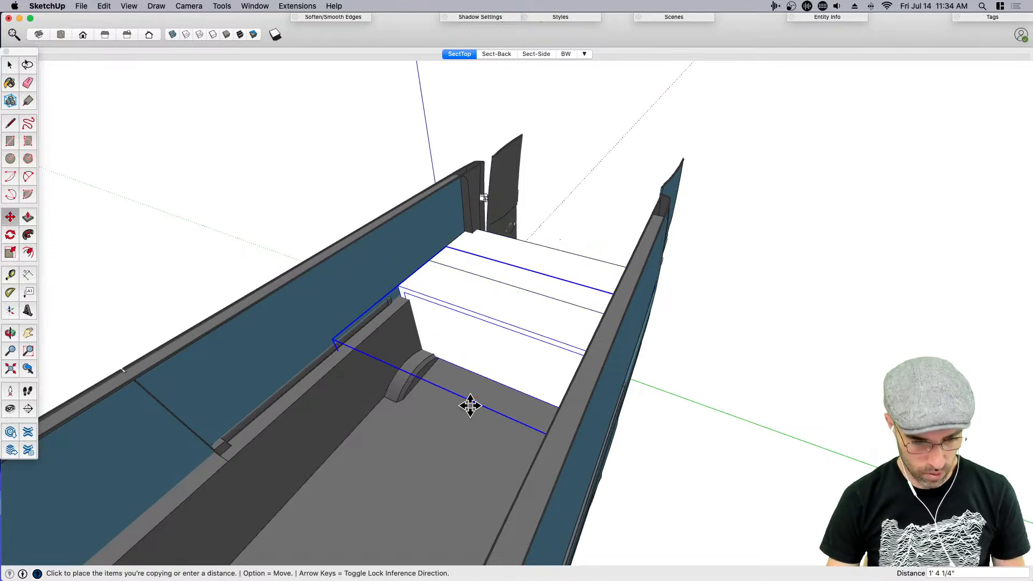
left_click(470, 406)
Try to mirror the new copy front to back by scaling it along the red axis
key("s")
left_click(452, 425)
left_click(457, 415)
type("1-")
key("Return")
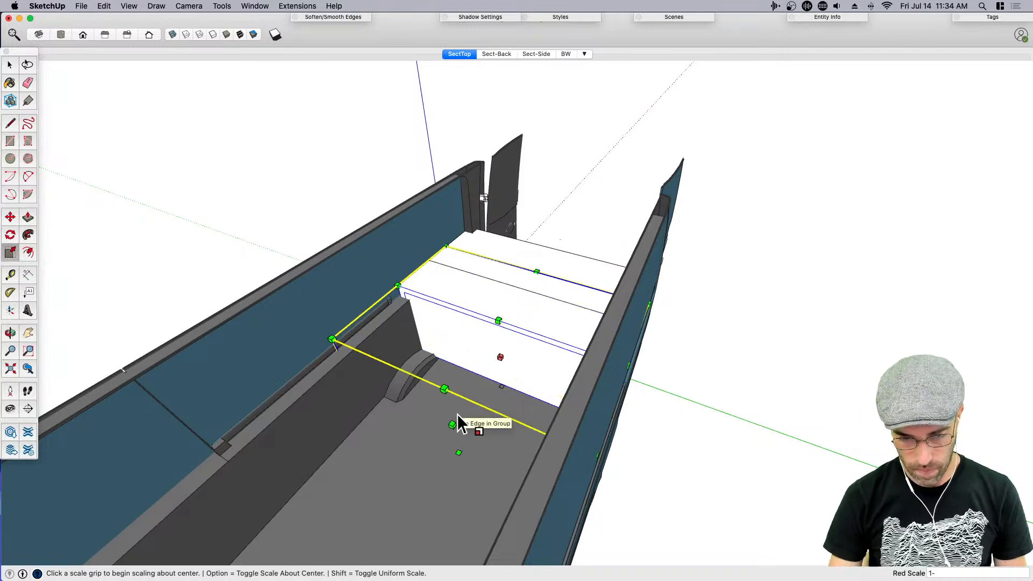
Move the copied box about 1' 5 1/2" further forward, clear of the rear box
key("m")
left_click(474, 404)
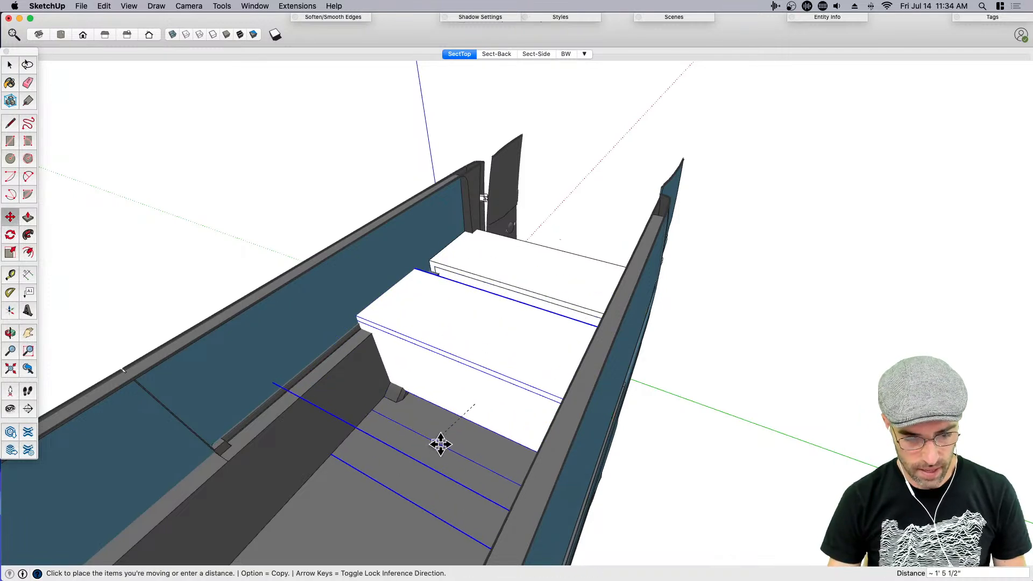
left_click(445, 445)
Mirror the copied box front to back with a red-axis scale of -1 about its center
key("s")
key("alt")
left_click(413, 482)
type("-1")
key("Return")
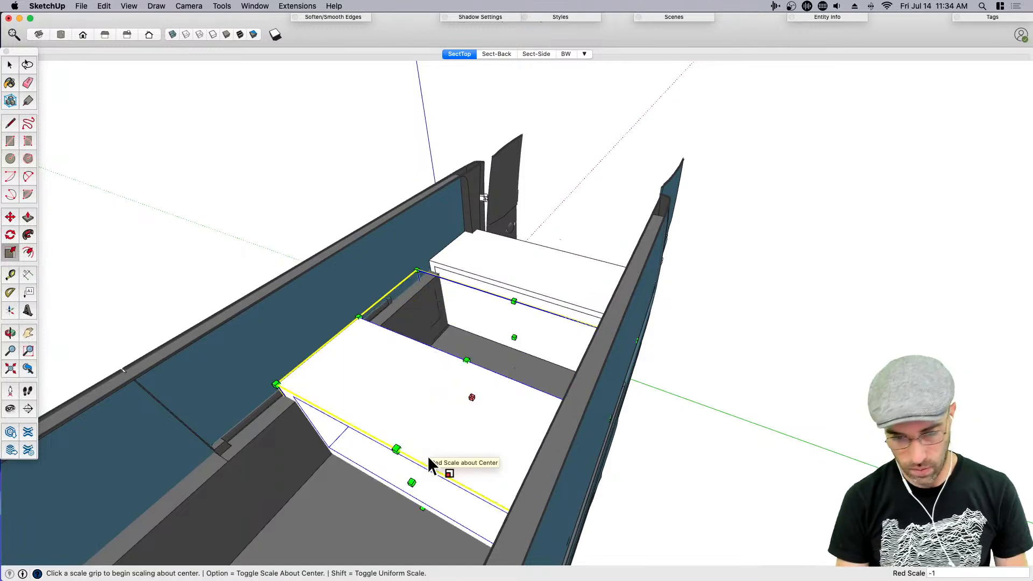
Move the mirrored front box about 2' 9 3/8" back so it sits flush against the rear storage box
middle_click_drag(431, 466, 457, 360)
key("m")
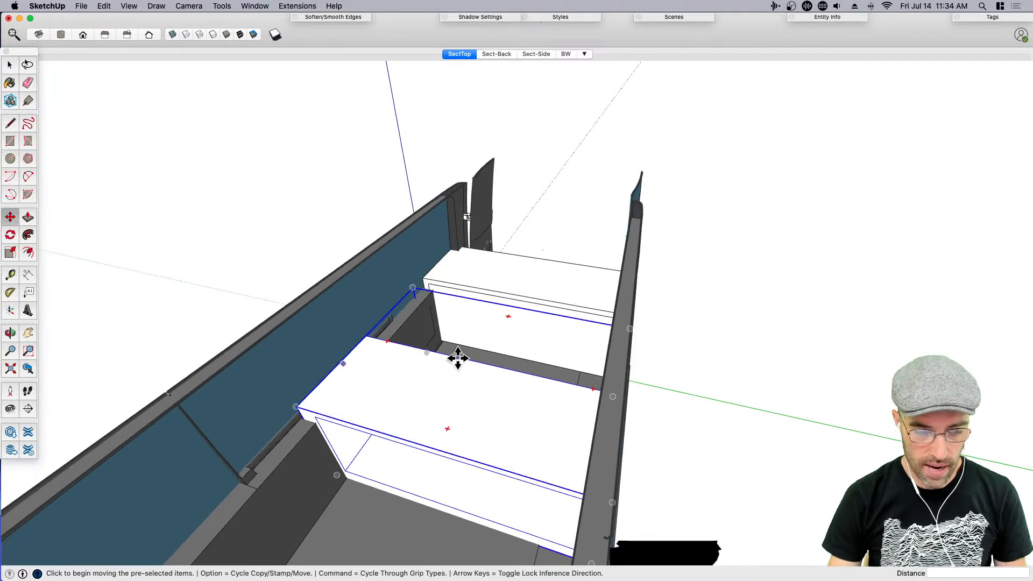
left_click(458, 358)
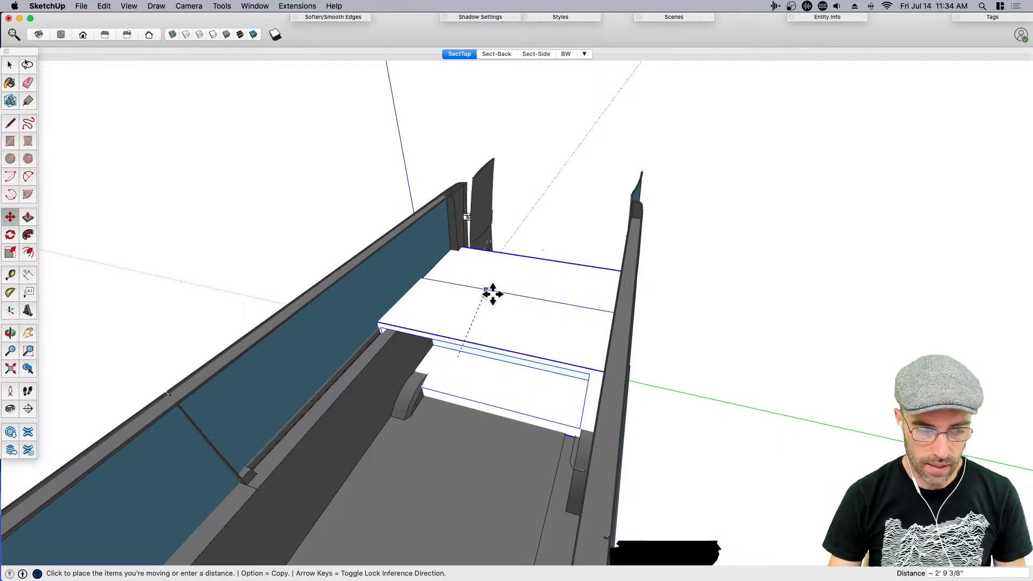
middle_click_drag(463, 363, 518, 328)
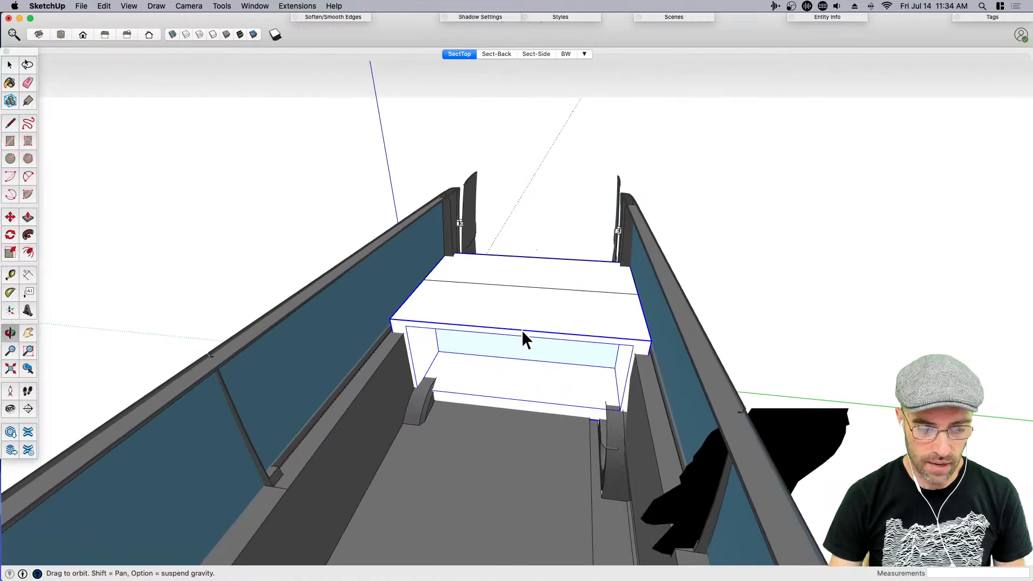
Reverse the inner back face of the front storage box
key("space")
right_click(509, 341)
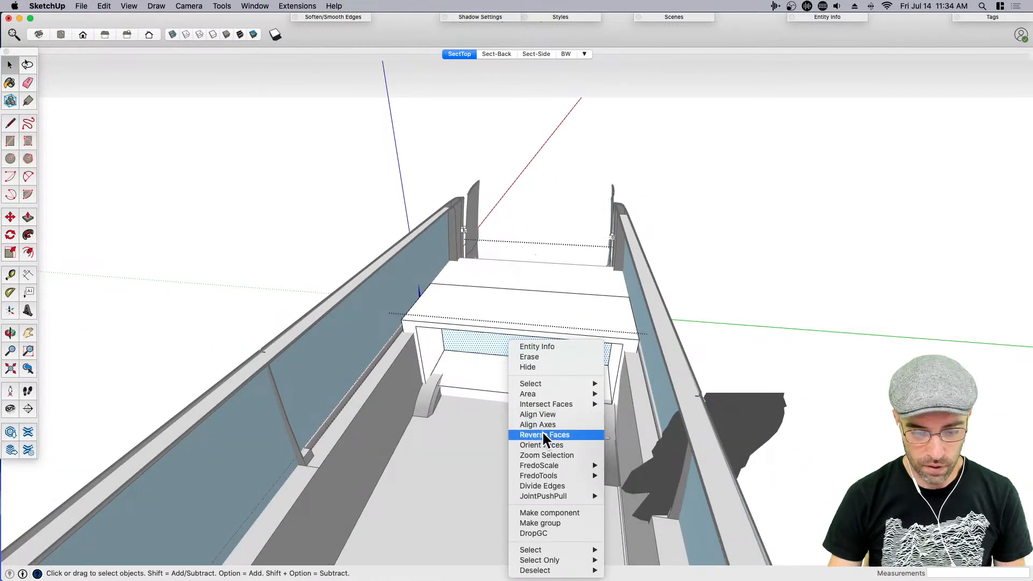
key("Escape")
Cut the cubby divider grid from the rear side and paste it in place inside the storage box component, giving both halves dividers
middle_click_drag(534, 368, 302, 377)
middle_click_drag(431, 382, 525, 309)
scroll(522, 344, "up", 4)
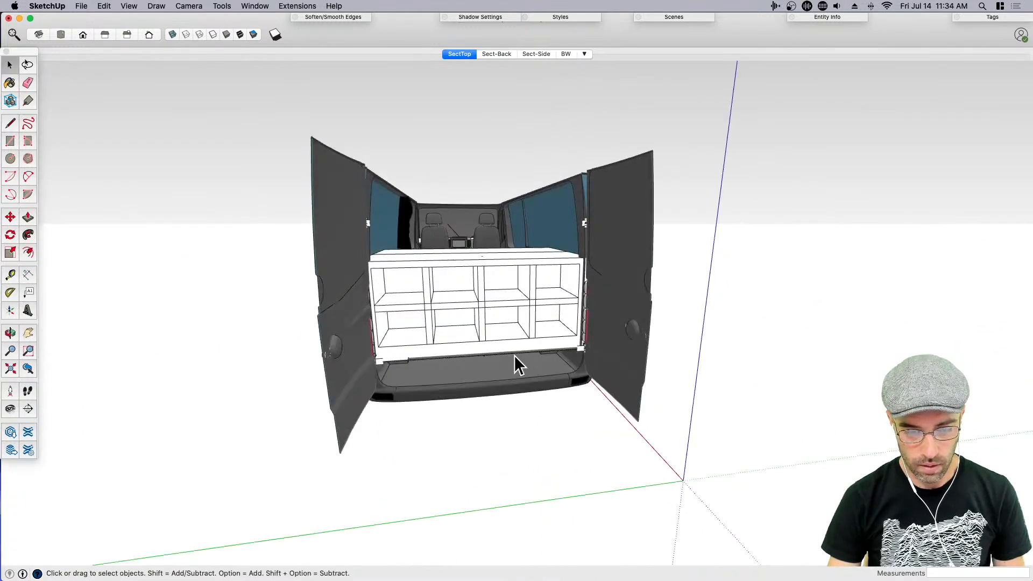
left_click(452, 309)
double_click(429, 305)
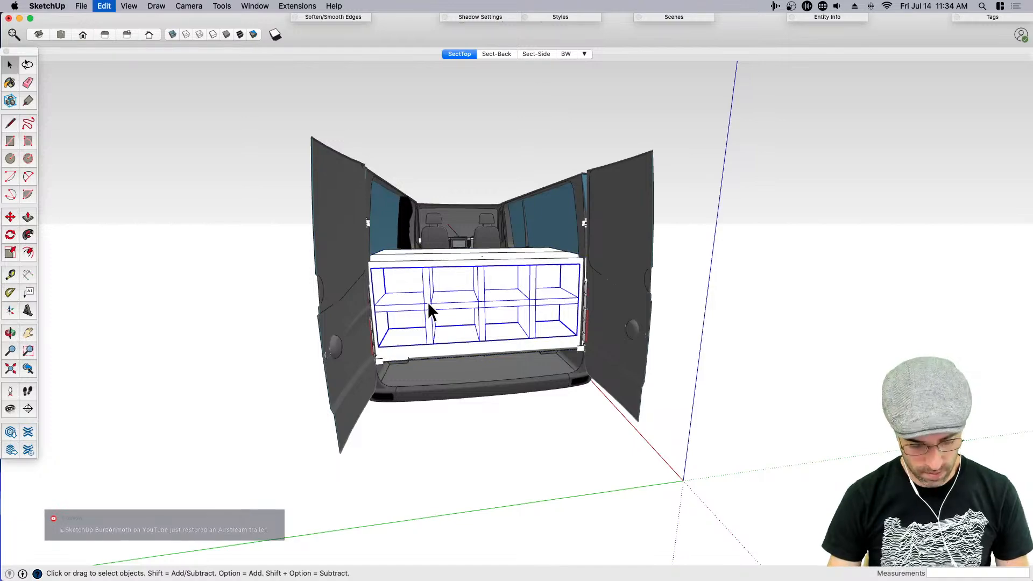
key("super+x")
key("Escape")
key("Escape")
key("super+shift+v")
middle_click_drag(328, 308, 672, 371)
middle_click_drag(307, 409, 627, 265)
scroll(627, 265, "down", 2)
left_click(752, 168)
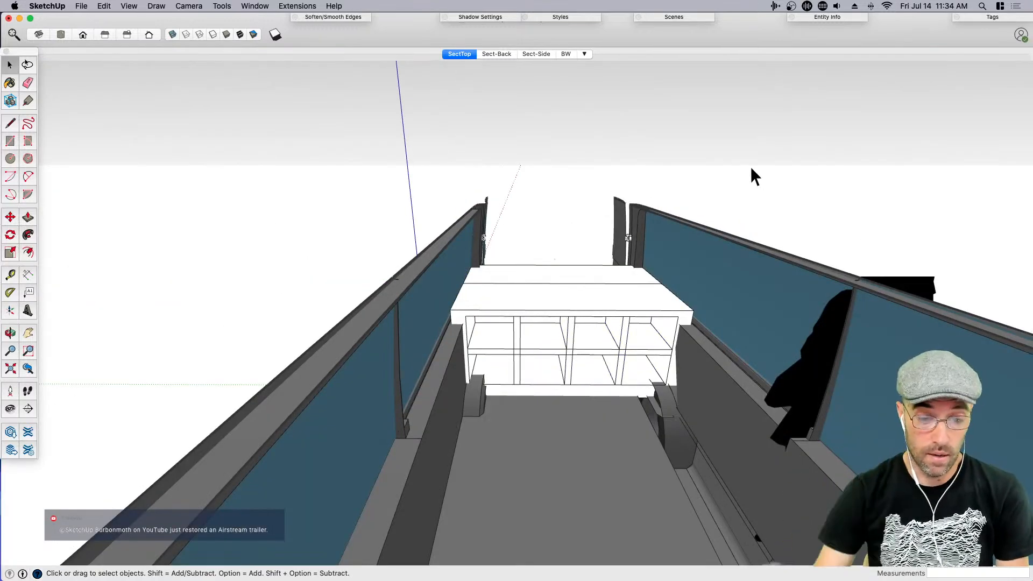
Draw a rectangle covering the opening of the second upper cubby in the front box
scroll(582, 293, "up", 3)
middle_click_drag(538, 316, 516, 288)
scroll(493, 289, "up", 3)
scroll(493, 289, "up", 2)
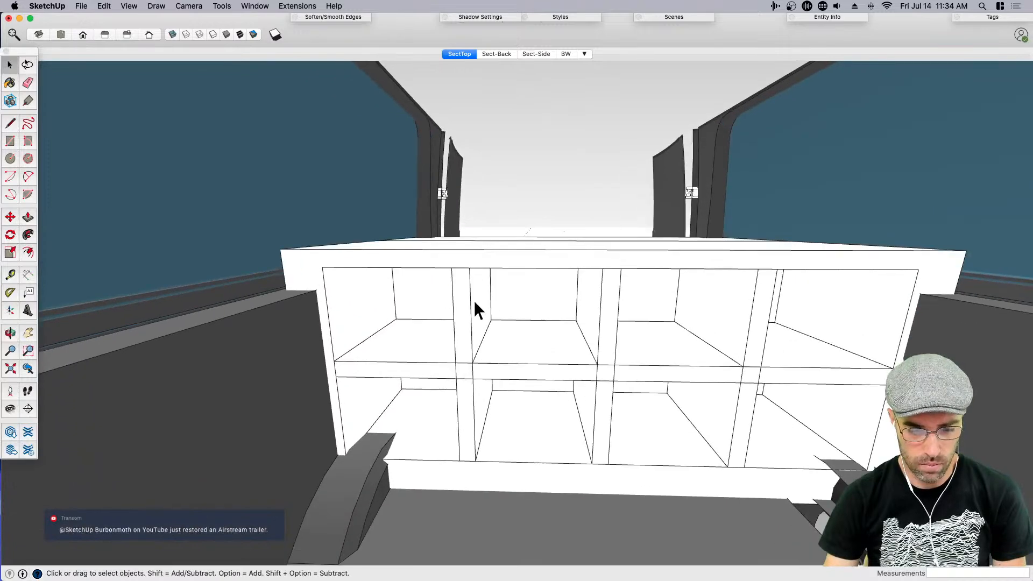
left_click(463, 324)
key("r")
left_click(471, 268)
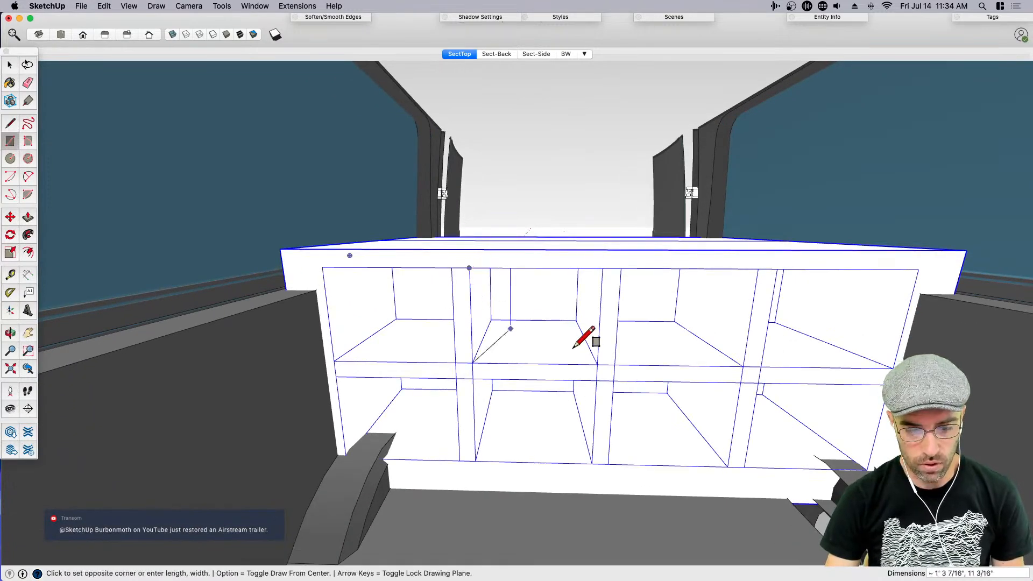
left_click(596, 367)
key("space")
Try to extrude the rectangle into a drawer front, and undo the extrusion
left_click(534, 333)
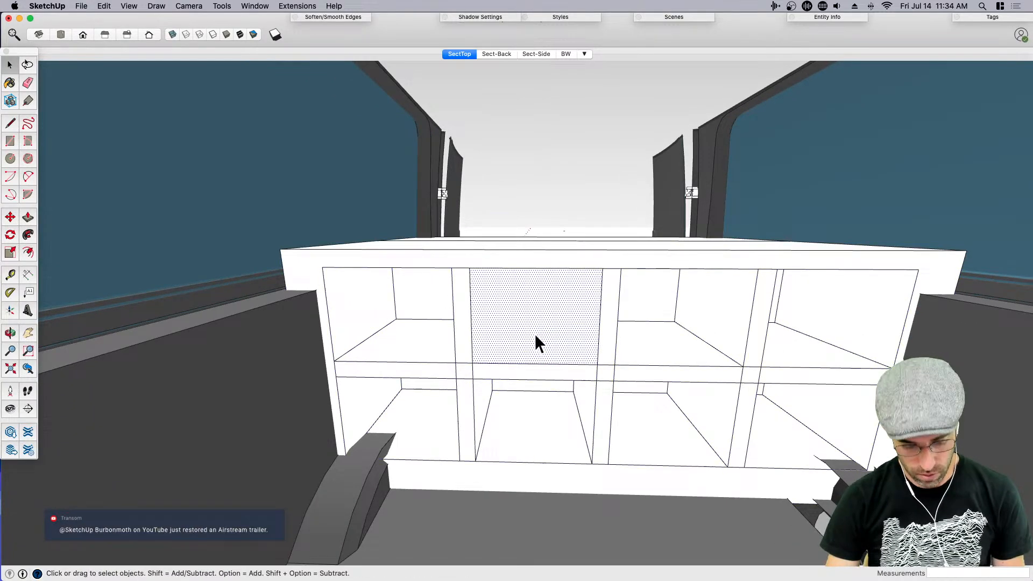
scroll(526, 334, "up", 4)
key("f")
key("space")
middle_click_drag(516, 338, 492, 365)
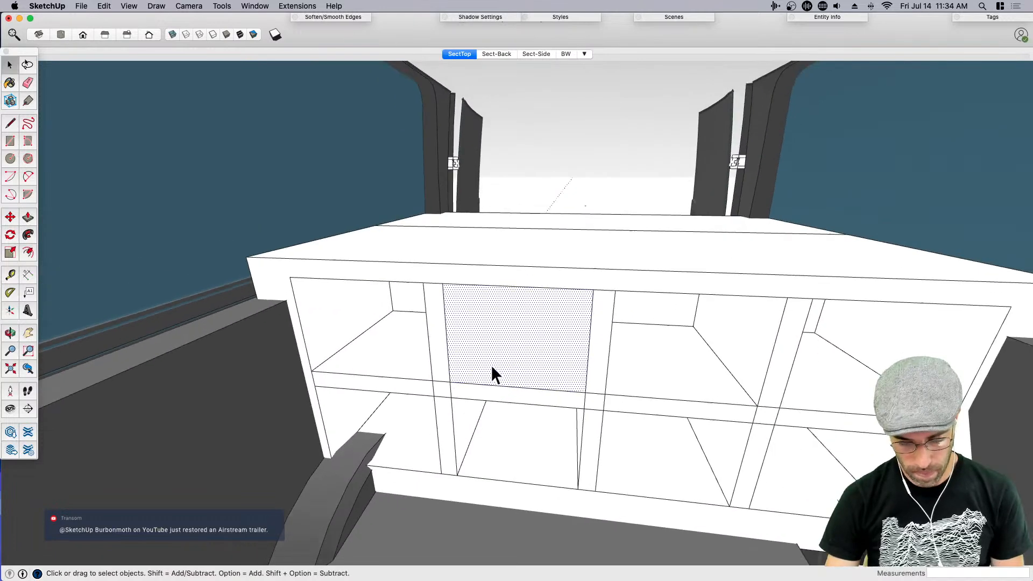
key("p")
left_click_drag(495, 371, 491, 382)
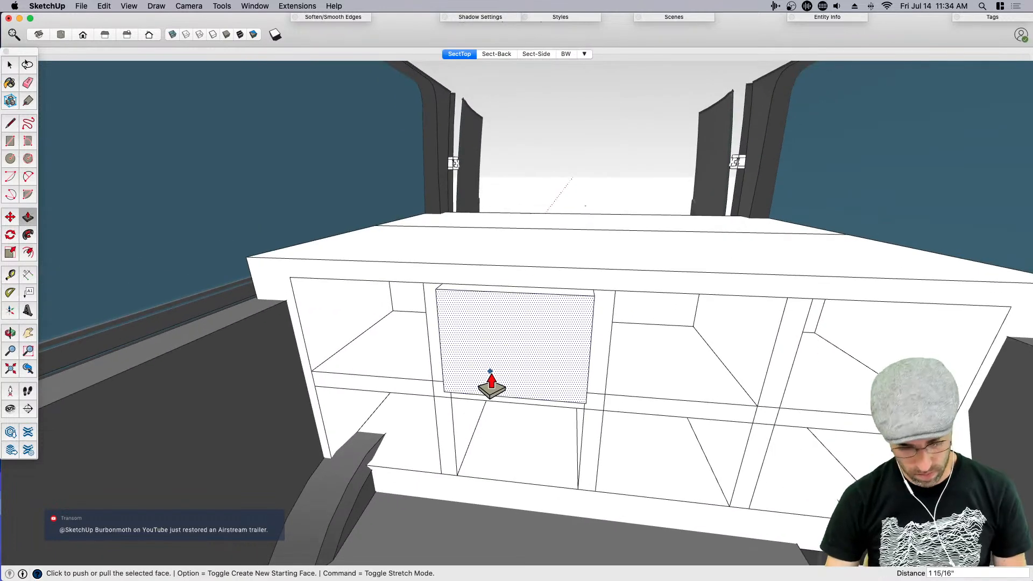
key("Return")
key("space")
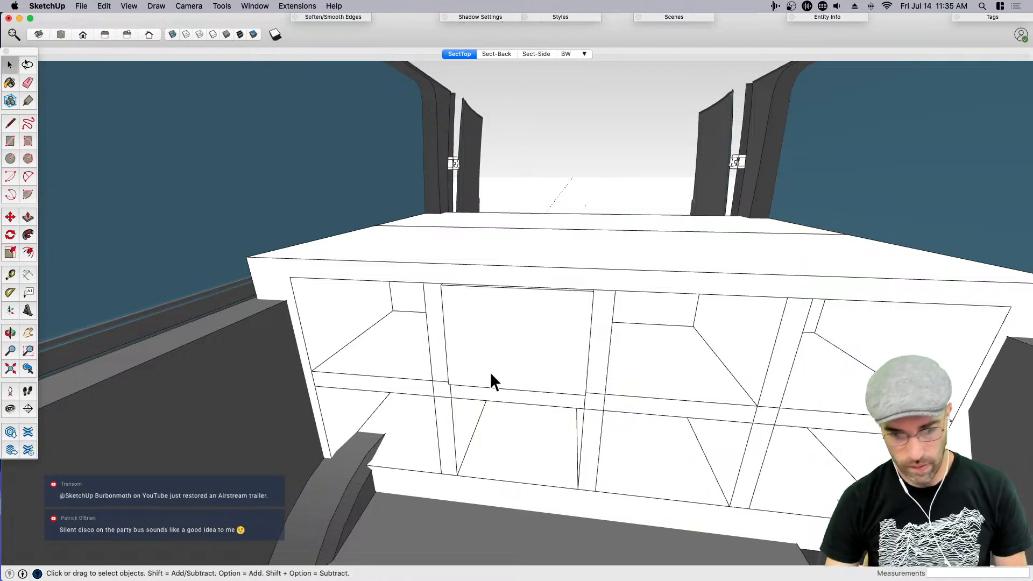
left_click(506, 355)
key("super+z")
Extrude the rectangle outward 1" into a drawer front and make the resulting panel a component
key("p")
left_click_drag(503, 362, 505, 380)
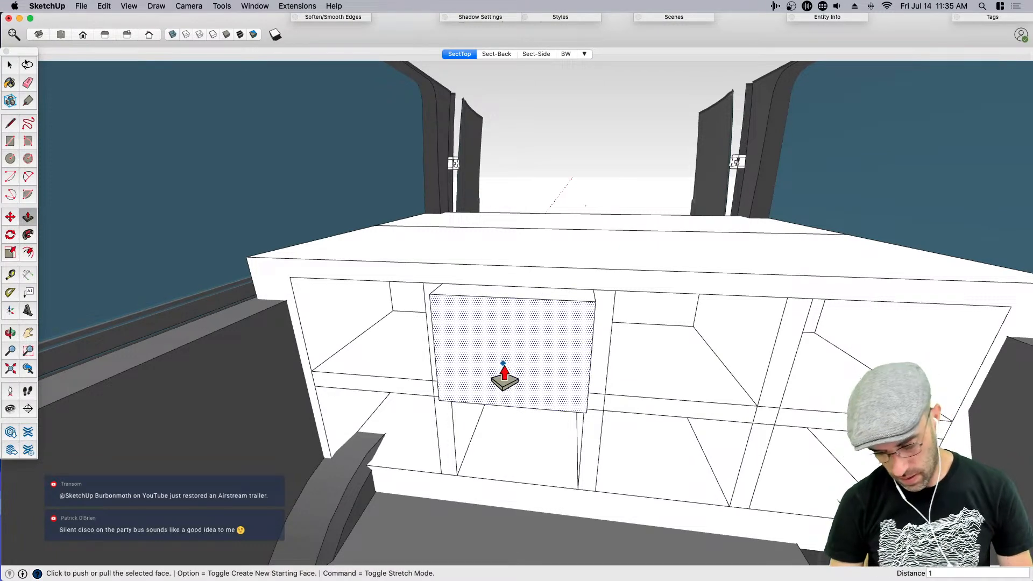
key("Return")
key("space")
left_click(518, 346)
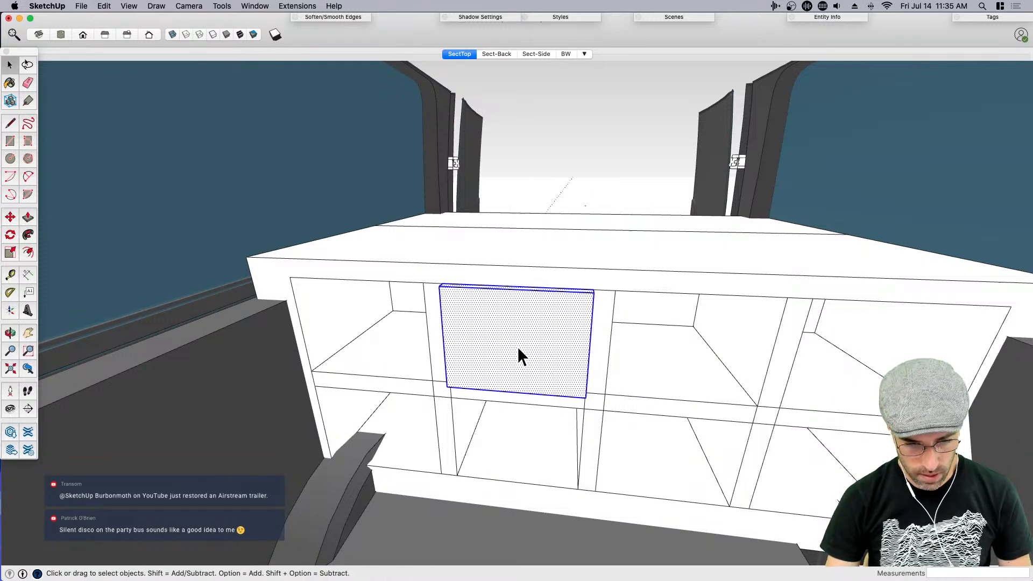
key("g")
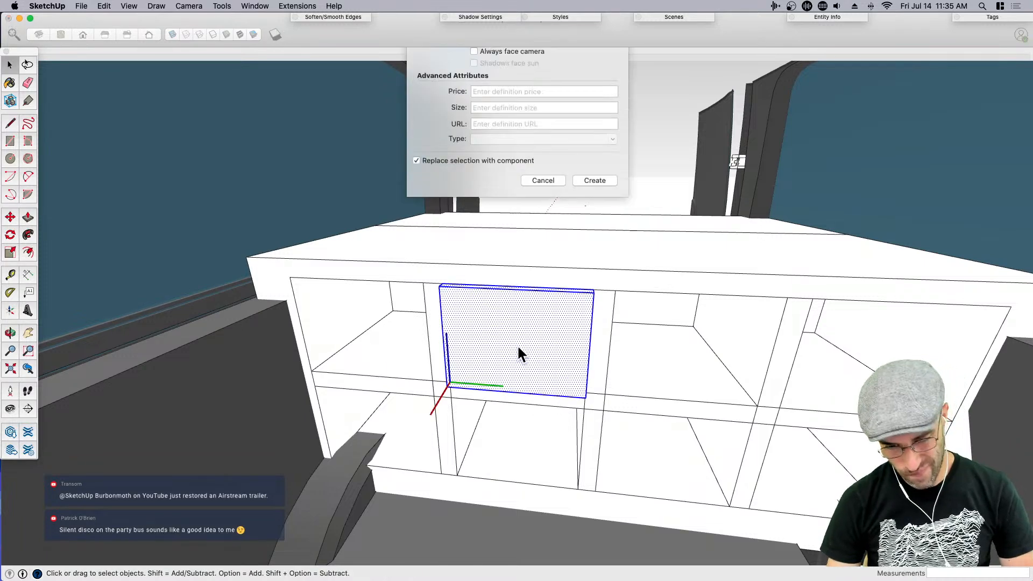
key("Return")
Inside the drawer front component, draw a 1" helper line down from the midpoint of the face's upper edge
double_click(561, 353)
scroll(490, 315, "up", 3)
left_click(490, 315)
middle_click_drag(490, 317, 511, 319)
scroll(511, 323, "up", 4)
scroll(512, 327, "up", 1)
key("l")
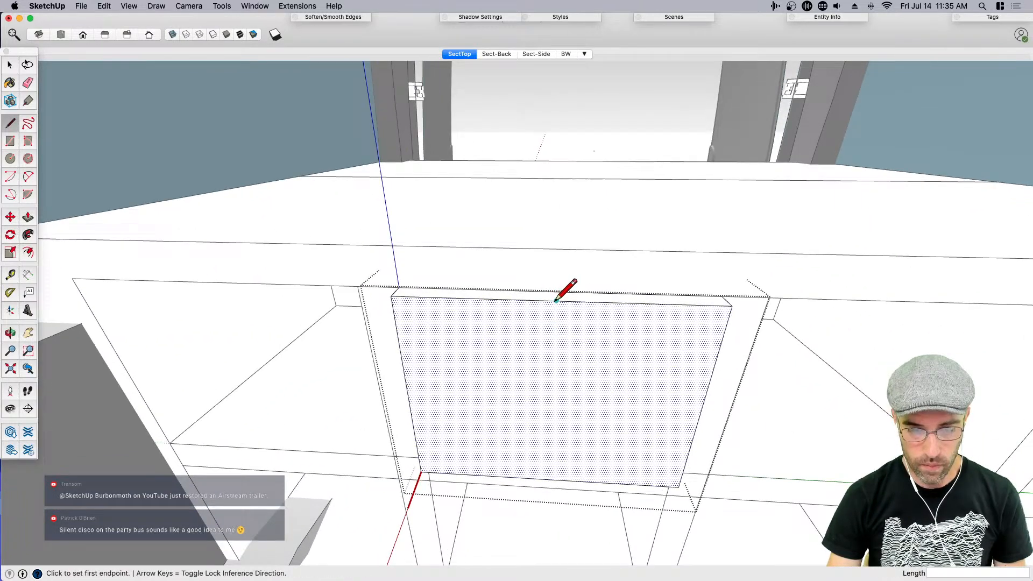
left_click(556, 301)
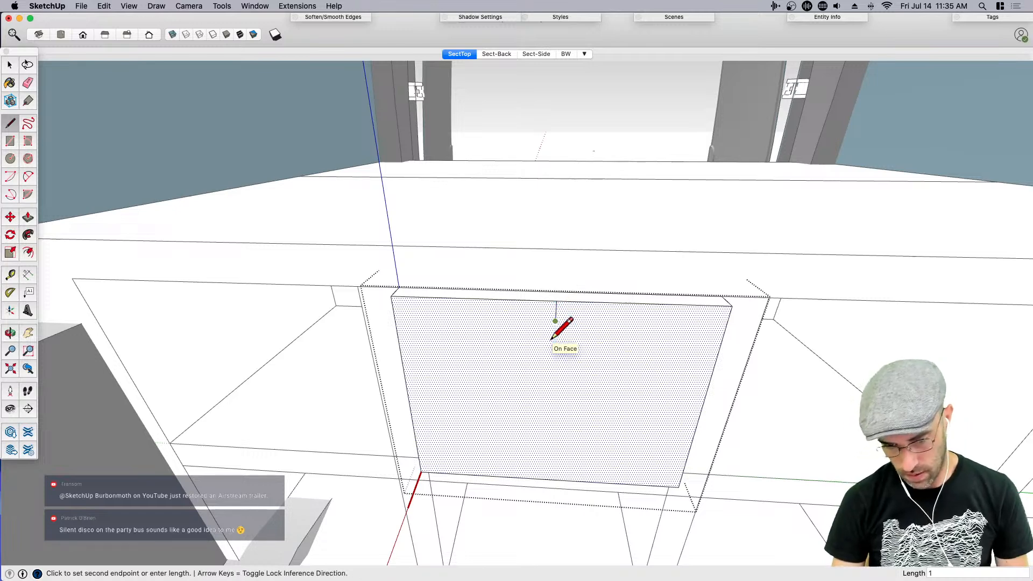
Draw a 4" by 1" rectangle centered on the helper line's lower end and erase the helper line
key("r")
key("alt")
left_click(555, 322)
scroll(605, 317, "up", 2)
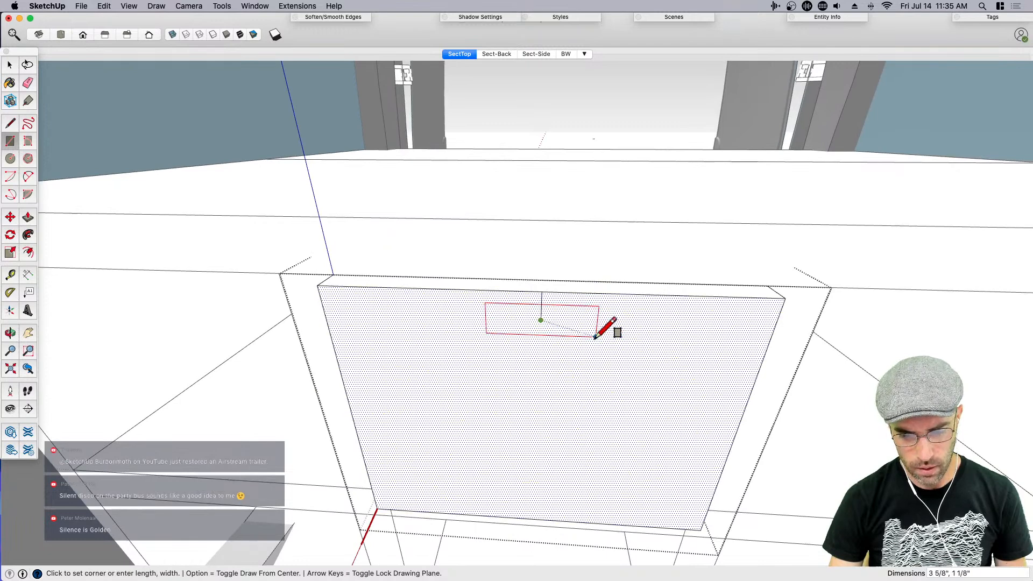
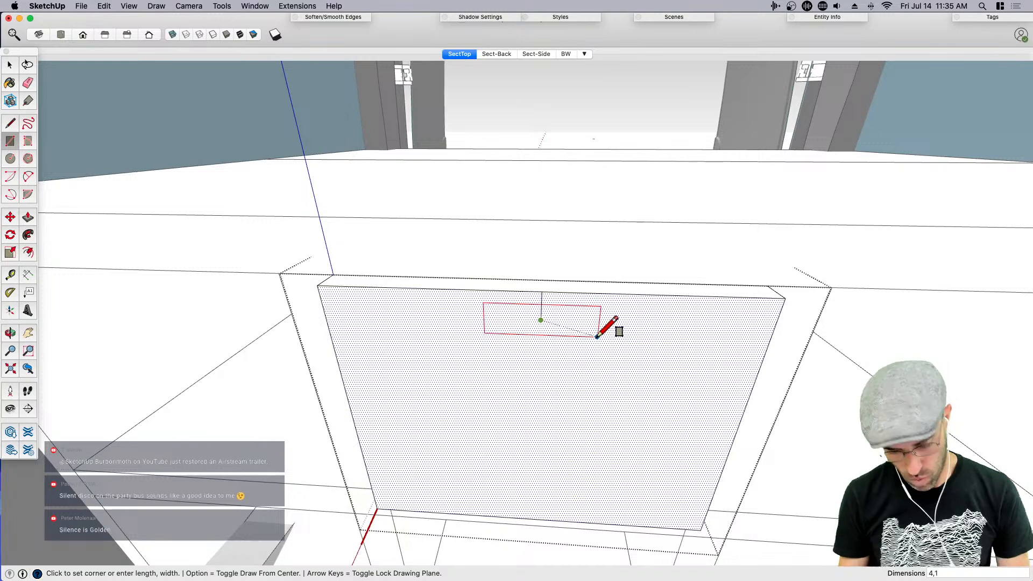
left_click(598, 337)
key("space")
key("e")
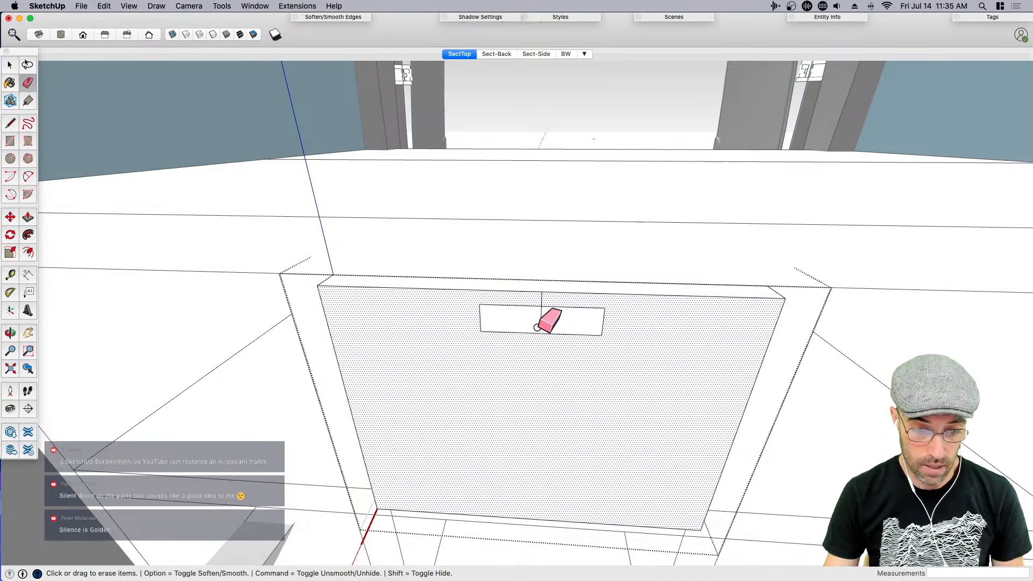
key("space")
Extrude the small rectangle outward from the drawer front to form a handle
left_click(555, 322)
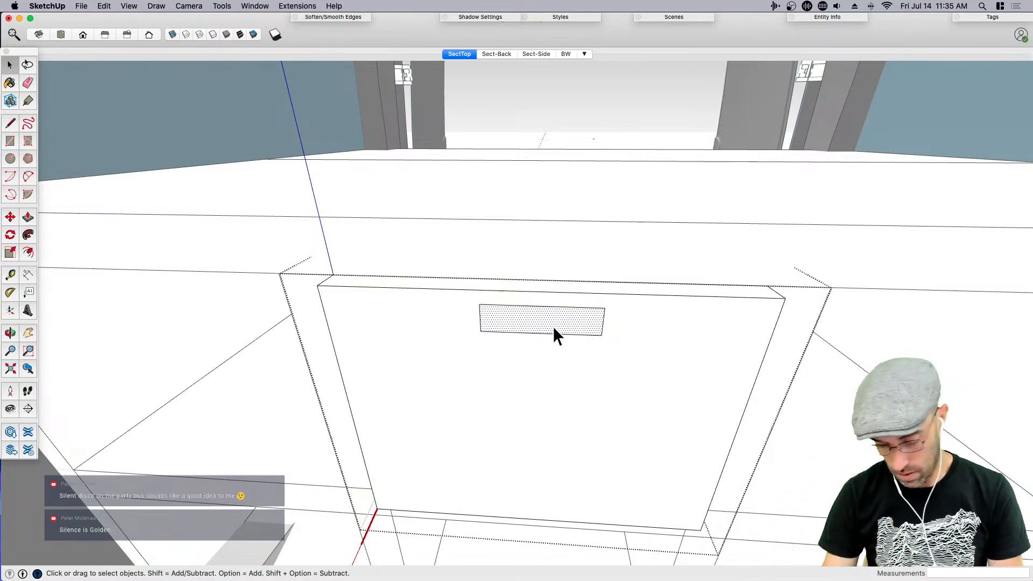
key("p")
left_click(546, 338)
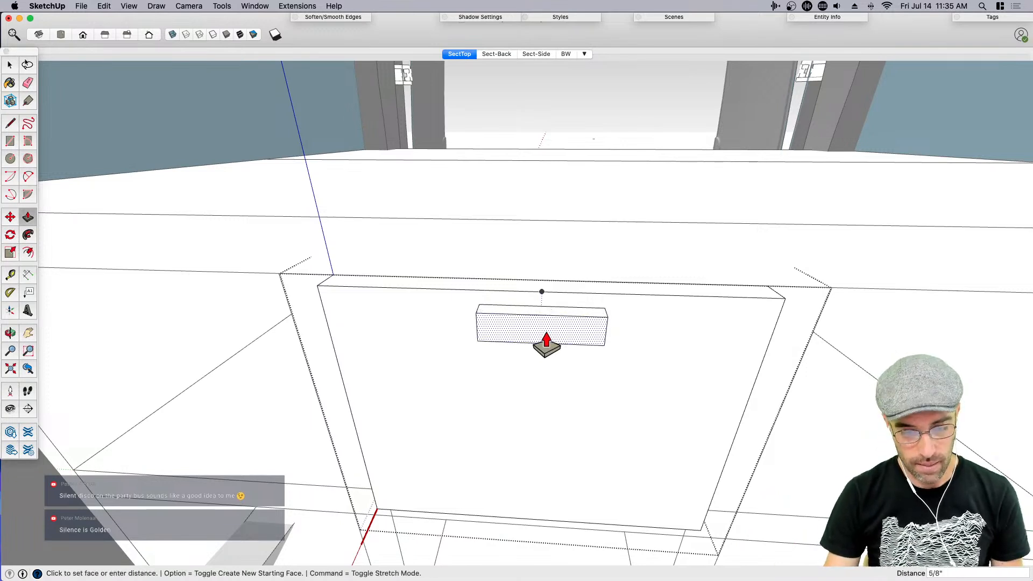
left_click(546, 339)
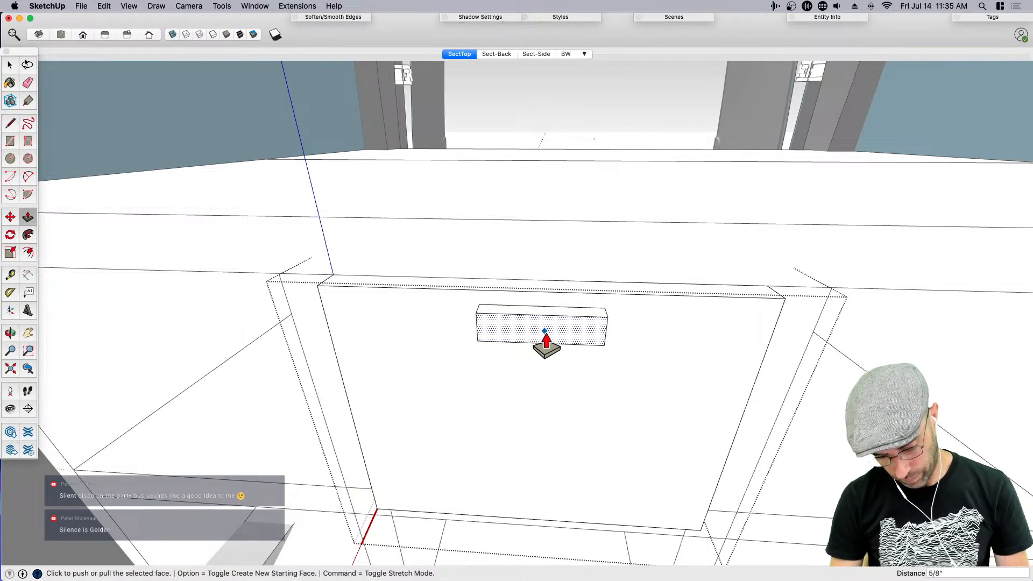
key("space")
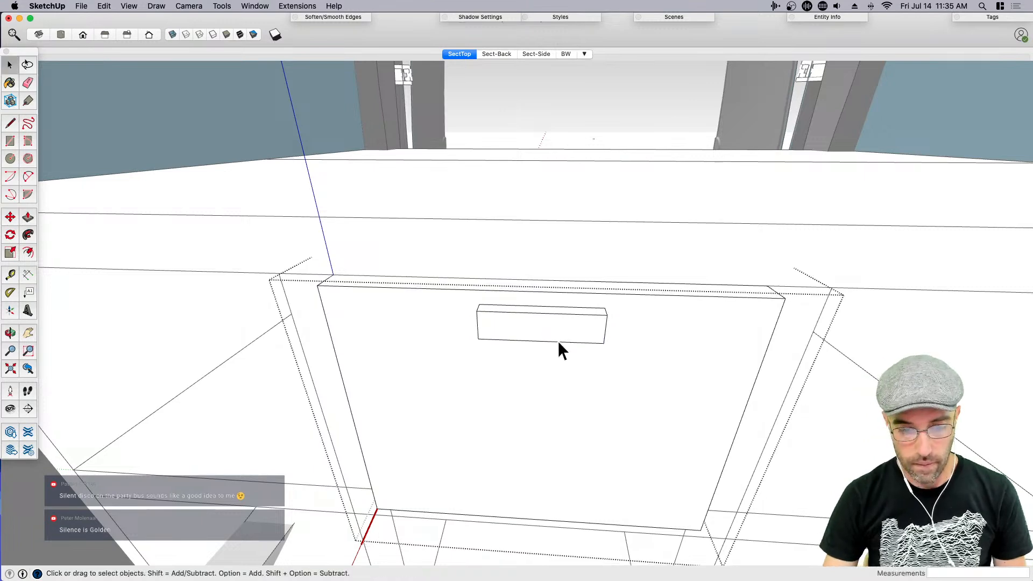
Leave the component and move the drawer front about 5/8" to snap its upper corner to the cubby opening
scroll(555, 337, "down", 5)
left_click(536, 350)
scroll(517, 360, "up", 5)
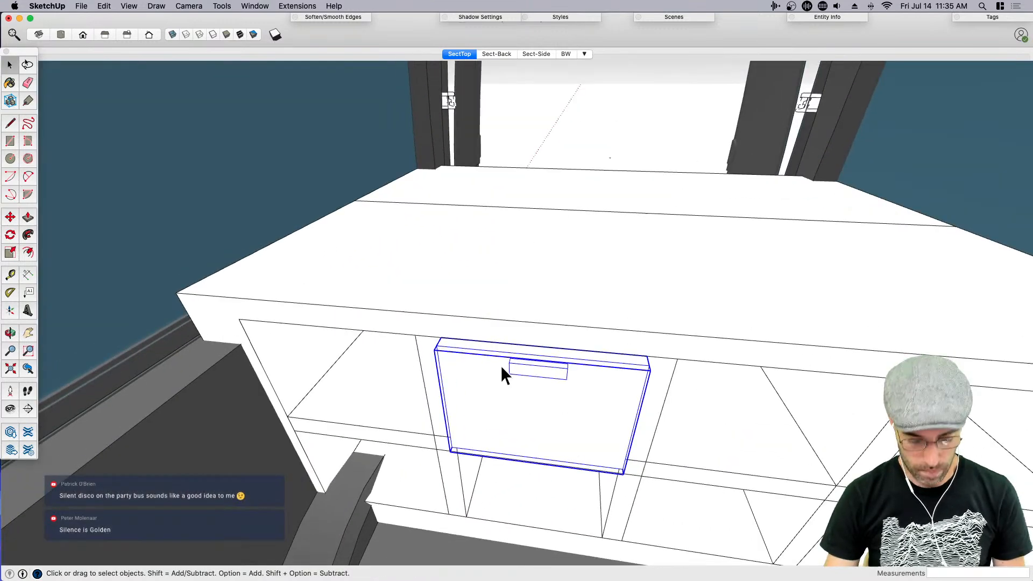
key("m")
left_click(402, 321)
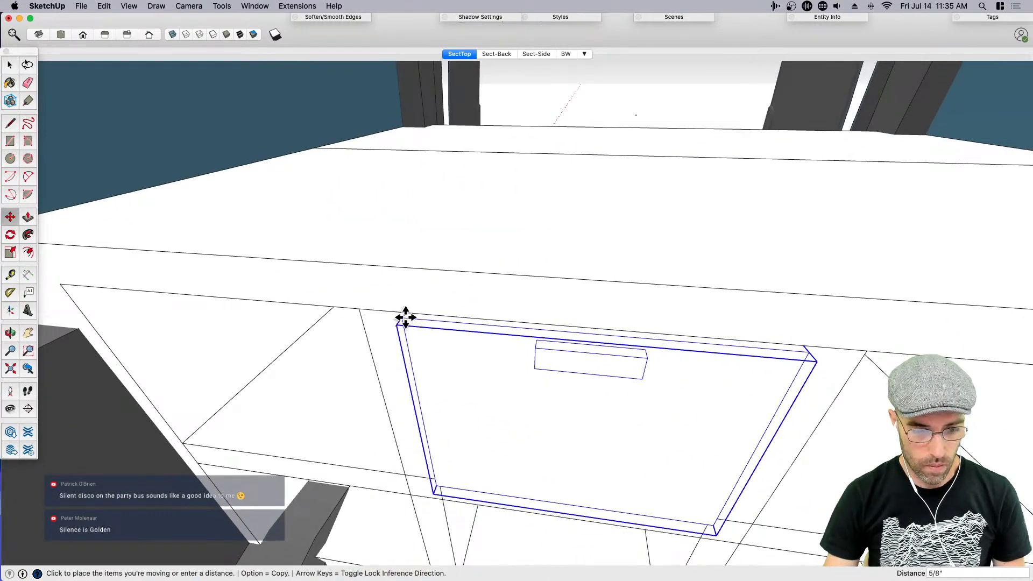
left_click(407, 314)
key("space")
right_click(496, 390)
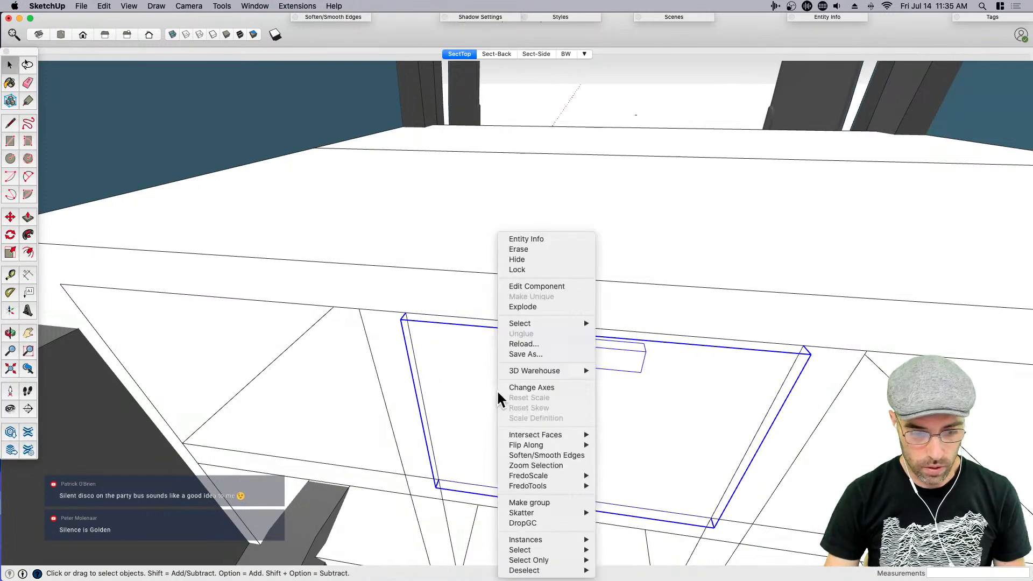
left_click(472, 388)
scroll(448, 345, "up", 3)
left_click(477, 390)
right_click(476, 386)
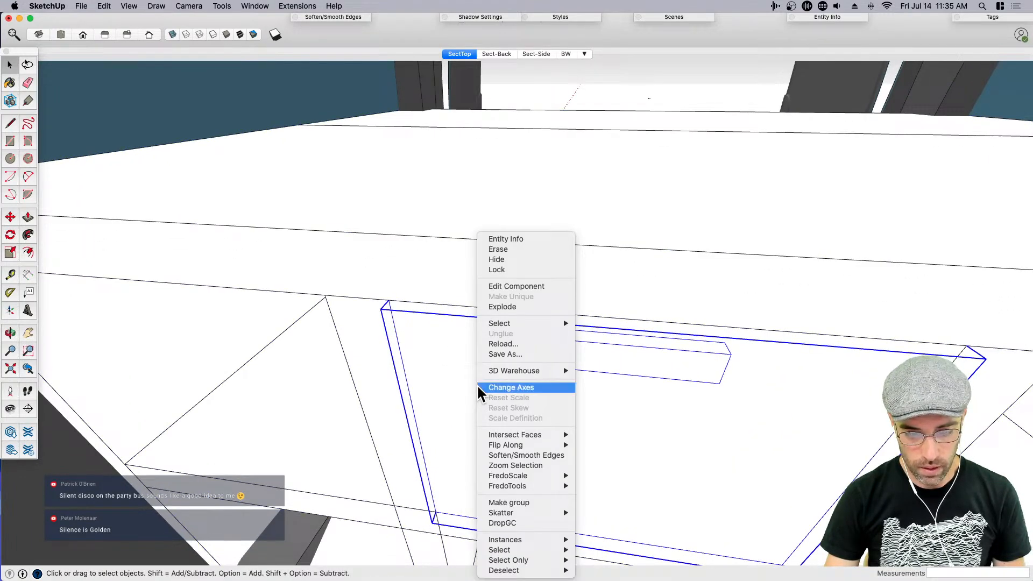
left_click(460, 390)
scroll(484, 388, "down", 3)
key("m")
key("alt")
left_click(413, 329)
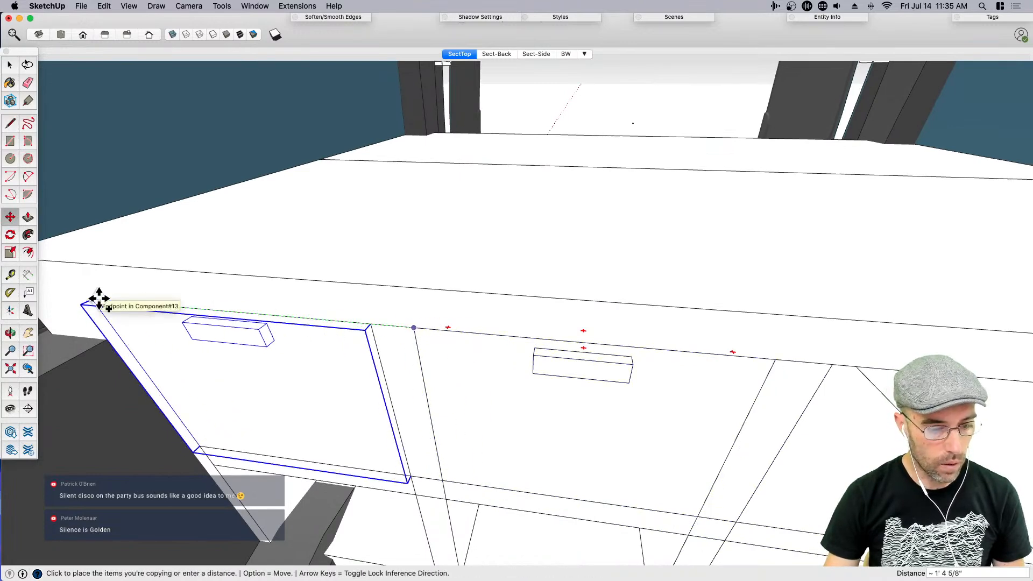
key("space")
scroll(462, 371, "down", 3)
Copy the drawer front about 1' 4 5/8" sideways onto the adjacent upper end cubby
middle_click_drag(584, 460, 528, 455)
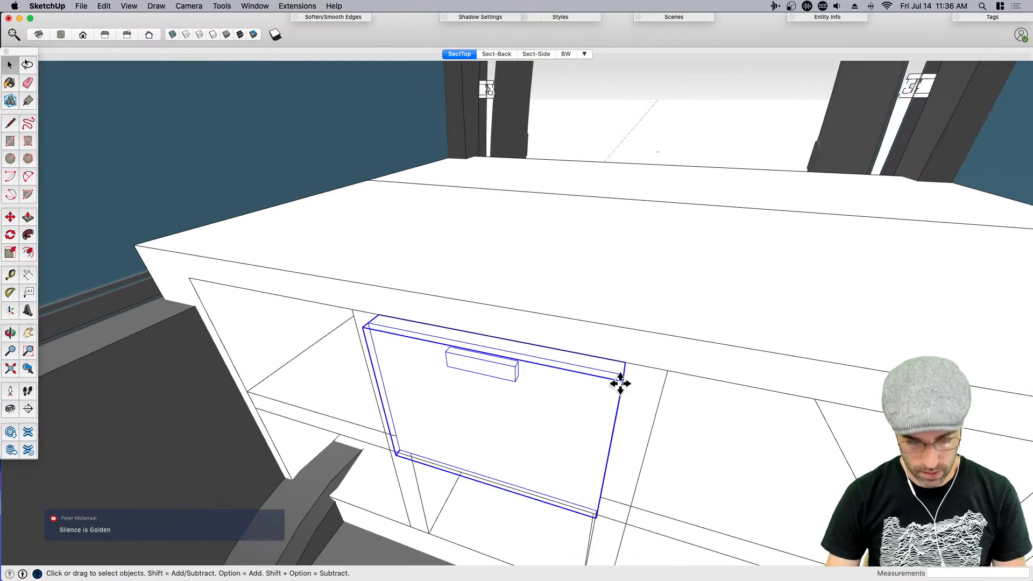
key("m")
key("alt")
left_click(624, 362)
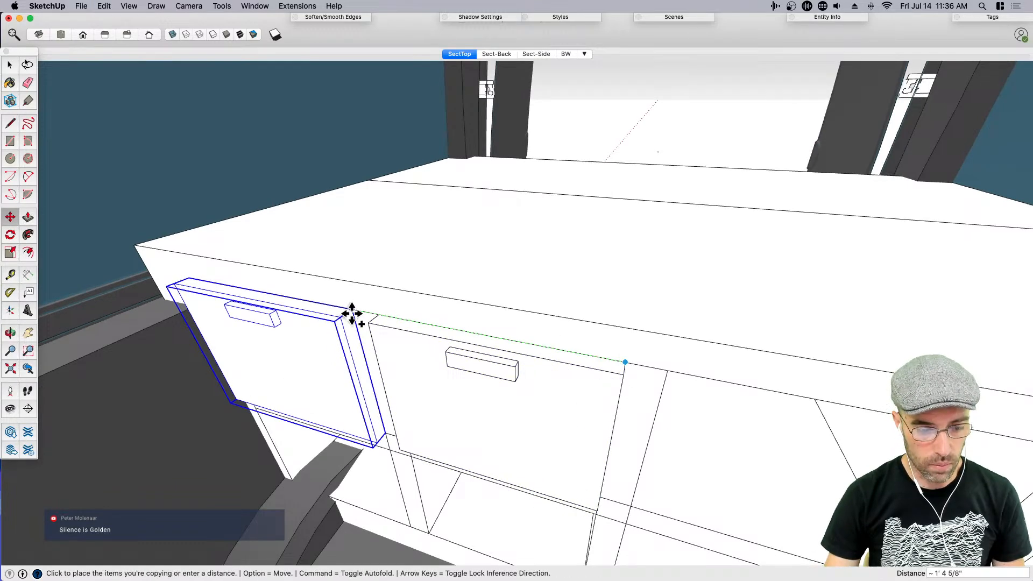
left_click(352, 313)
key("space")
scroll(385, 333, "down", 3)
left_click(509, 399)
left_click(357, 360, "shift")
middle_click_drag(388, 445, 316, 412)
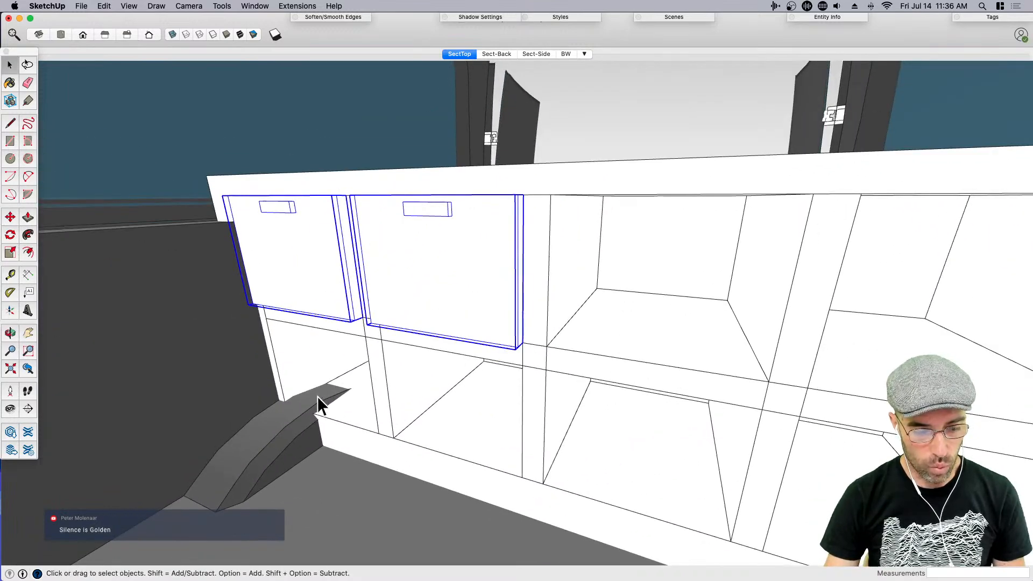
Inside the storage box component, intersect the lower cubbies' floor face with surrounding geometry to split it at the dividers
left_click(356, 405)
middle_click_drag(356, 405, 447, 419)
left_click(387, 409)
right_click(427, 417)
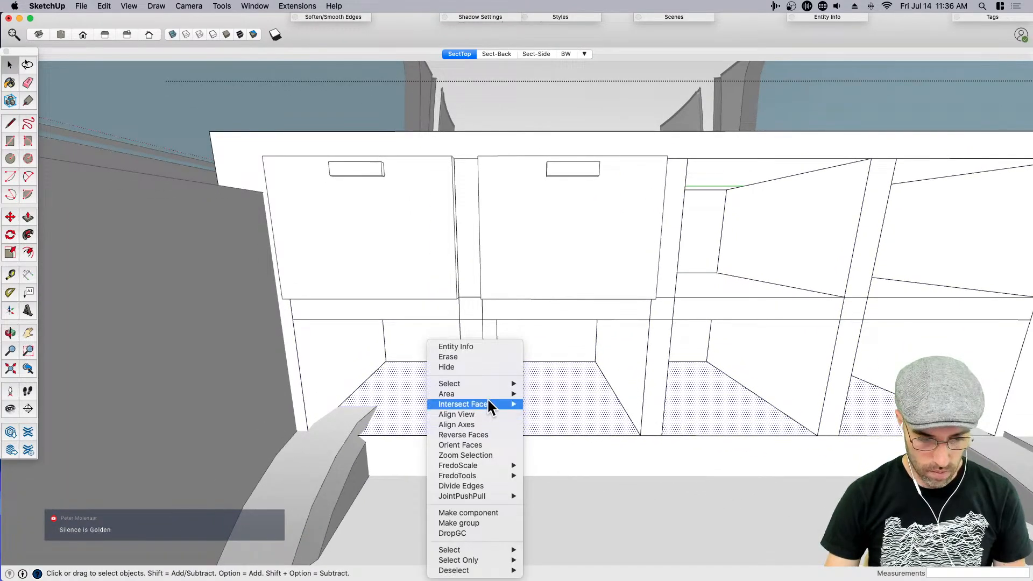
left_click(557, 402)
Draw a line along the base of the first divider to split off the end lower cubby's floor face
left_click(425, 415)
key("p")
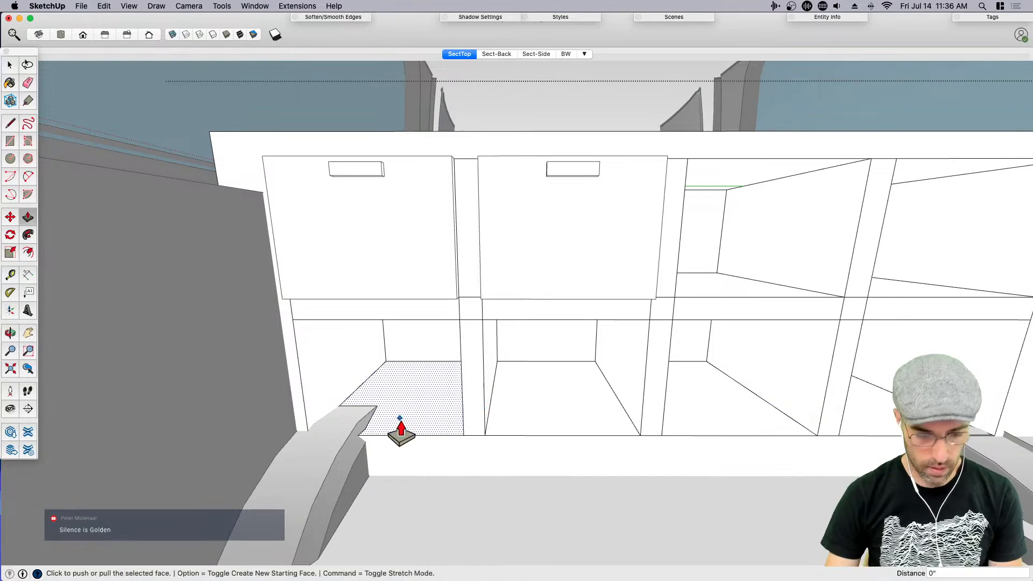
key("space")
mouse_move(424, 415)
middle_mouse_down()
mouse_move(445, 419)
mouse_move(438, 425)
mouse_move(462, 404)
mouse_move(470, 363)
mouse_move(478, 369)
middle_mouse_up()
key("l")
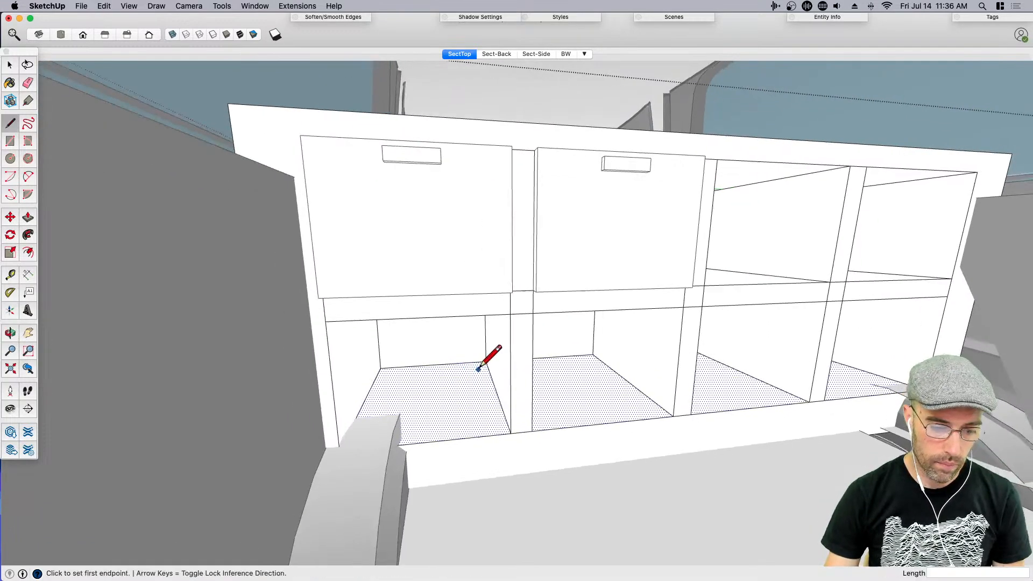
left_click(486, 362)
left_click(510, 433)
Try to raise the end lower cubby's floor about 2 1/16" with Push/Pull to clear the wheel arch
key("space")
key("p")
left_click(438, 434)
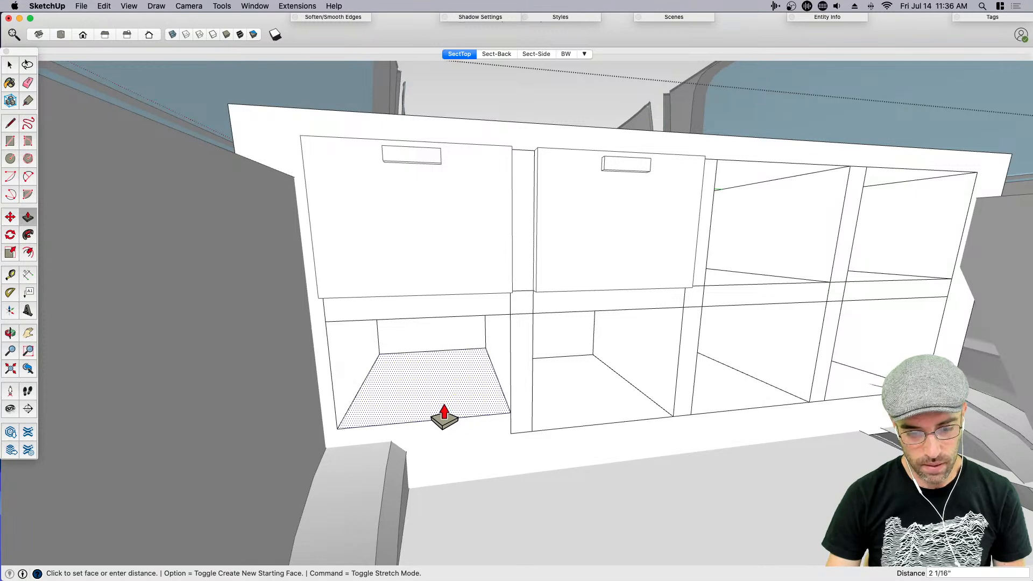
left_click(634, 425)
middle_click_drag(634, 425, 532, 411)
key("space")
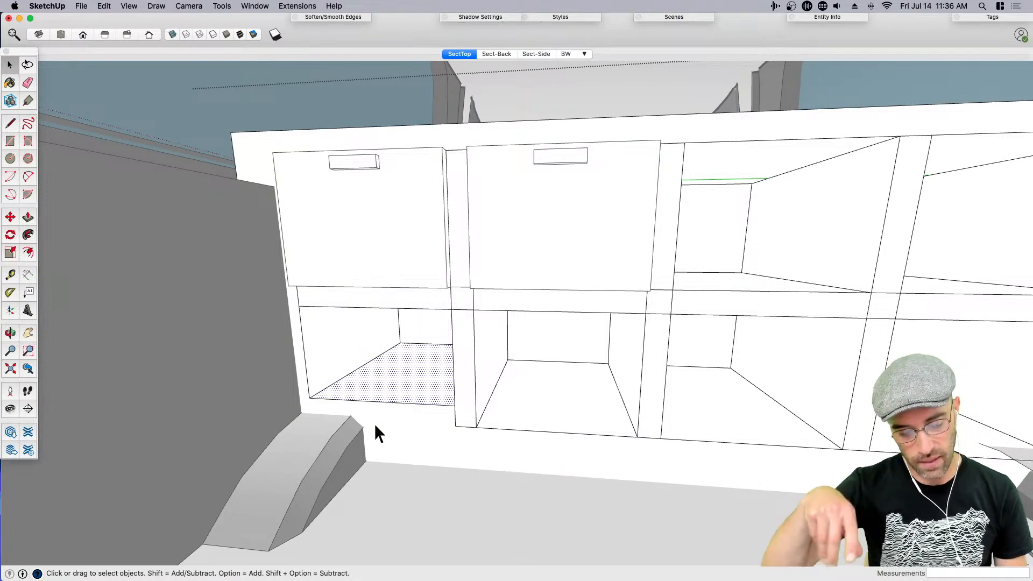
scroll(397, 418, "down", 3)
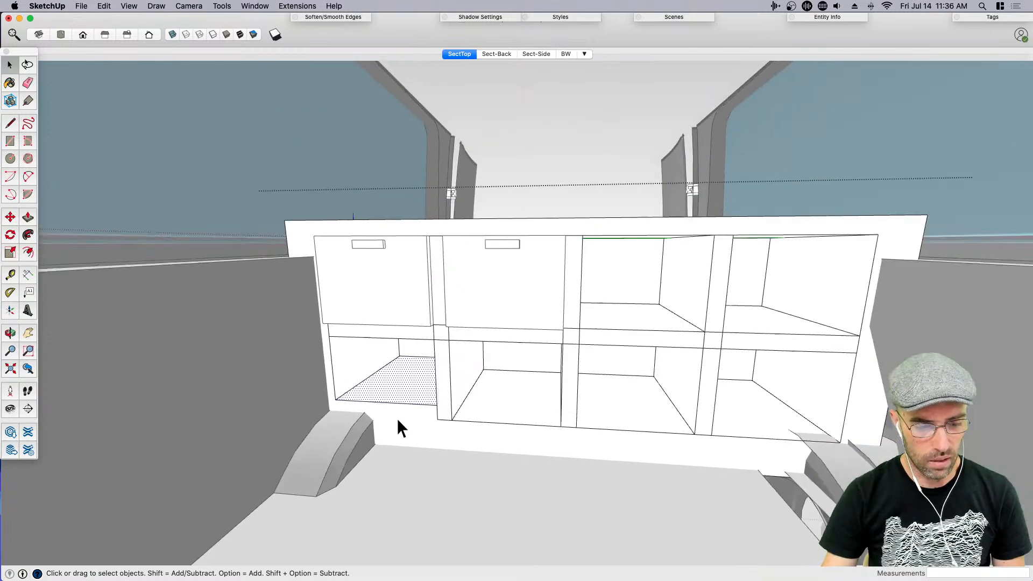
key("Delete")
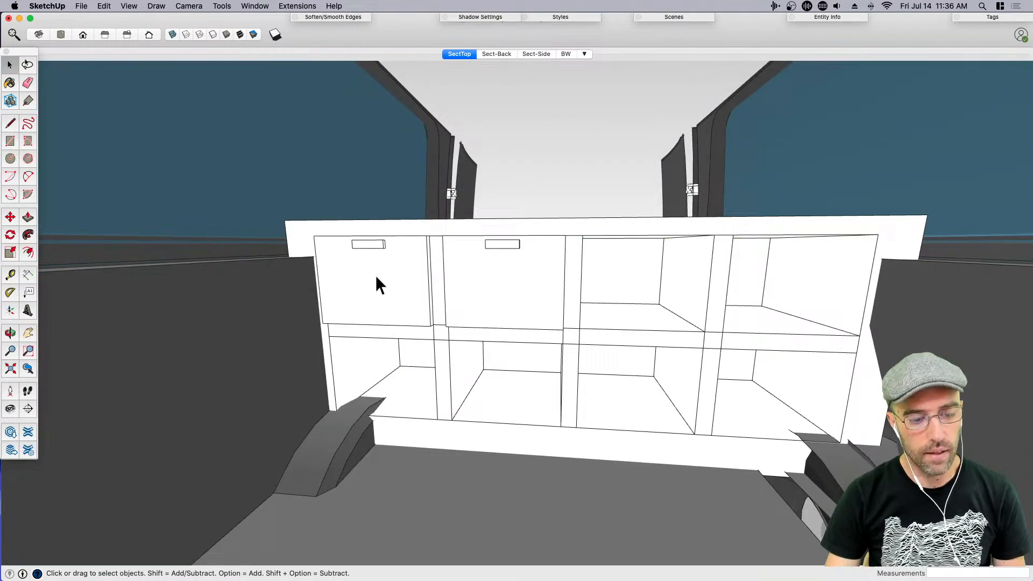
Try to copy the two upper drawer fronts about 1' 4 5/8" sideways along the cubbies
left_click(380, 279)
left_click(501, 284, "shift")
key("m")
scroll(530, 320, "up", 6)
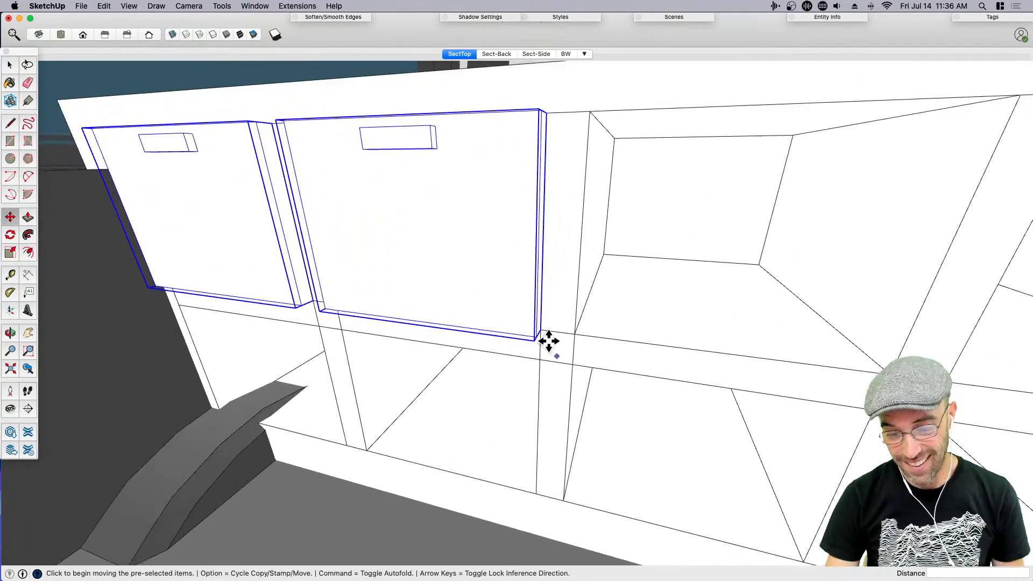
key("alt")
scroll(539, 327, "down", 1)
left_click(539, 327)
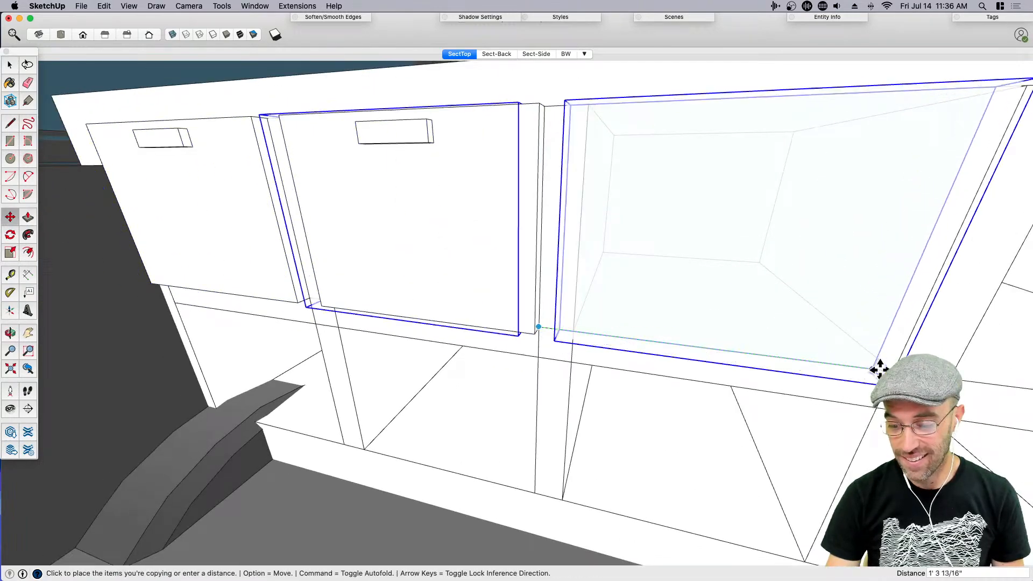
left_click(887, 368)
scroll(588, 362, "down", 5)
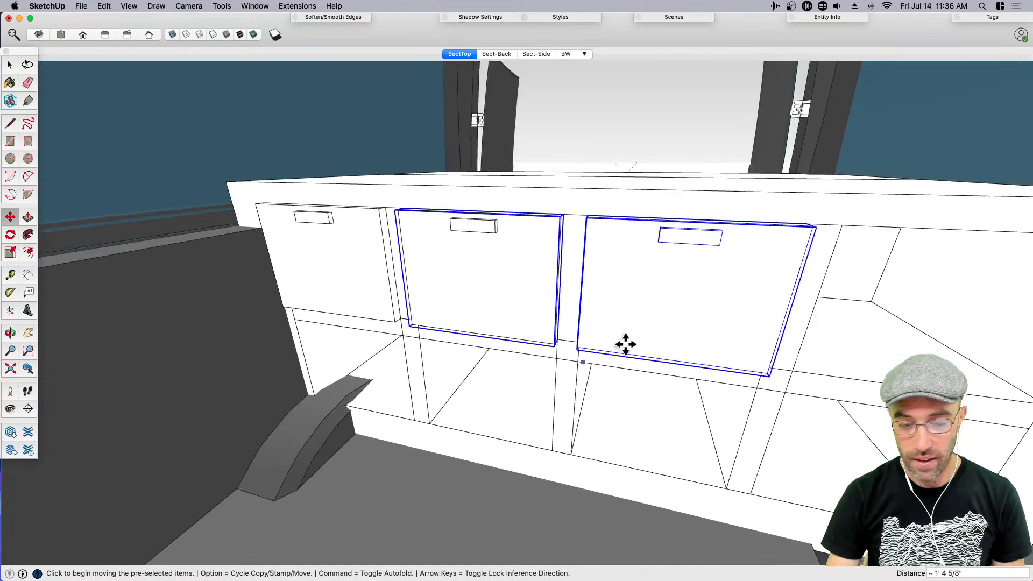
key("space")
key("super+z")
Copy both existing drawer fronts sideways onto the two remaining open cubbies in the upper row
scroll(624, 344, "down", 3)
left_click(555, 330)
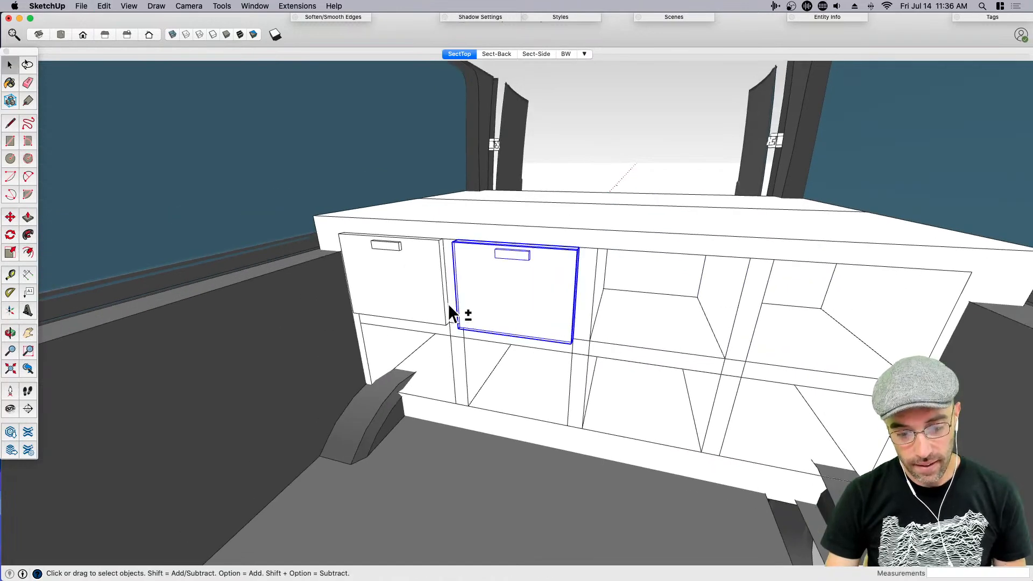
left_click(447, 304, "shift")
key("m")
scroll(560, 341, "up", 5)
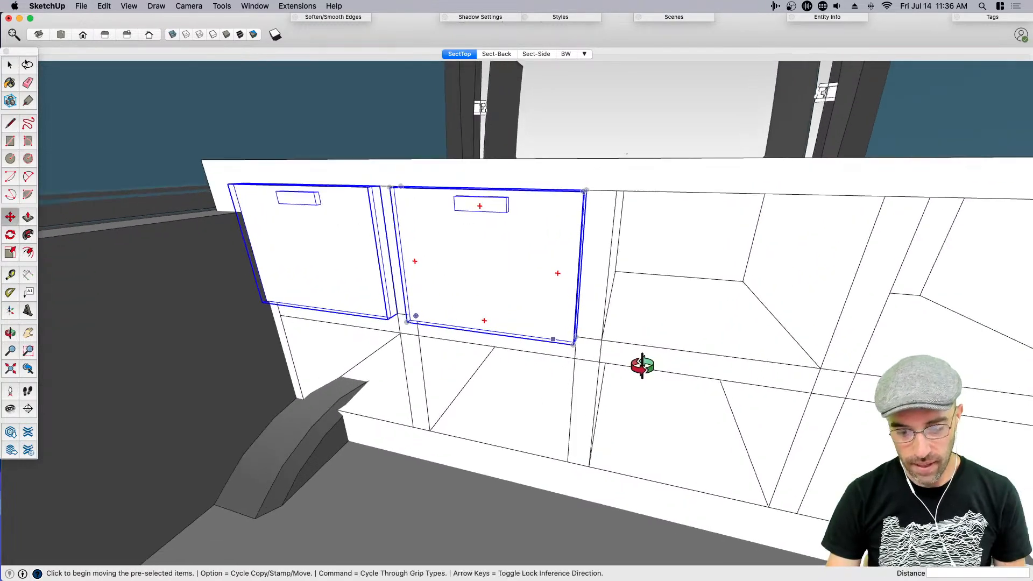
scroll(597, 342, "up", 5)
key("alt")
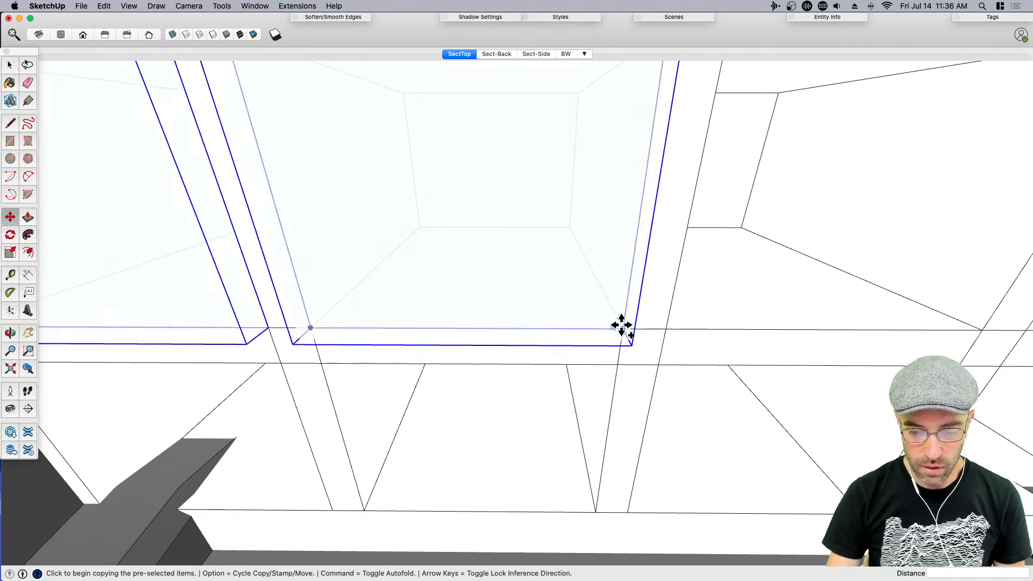
left_click(620, 324)
scroll(461, 318, "down", 5)
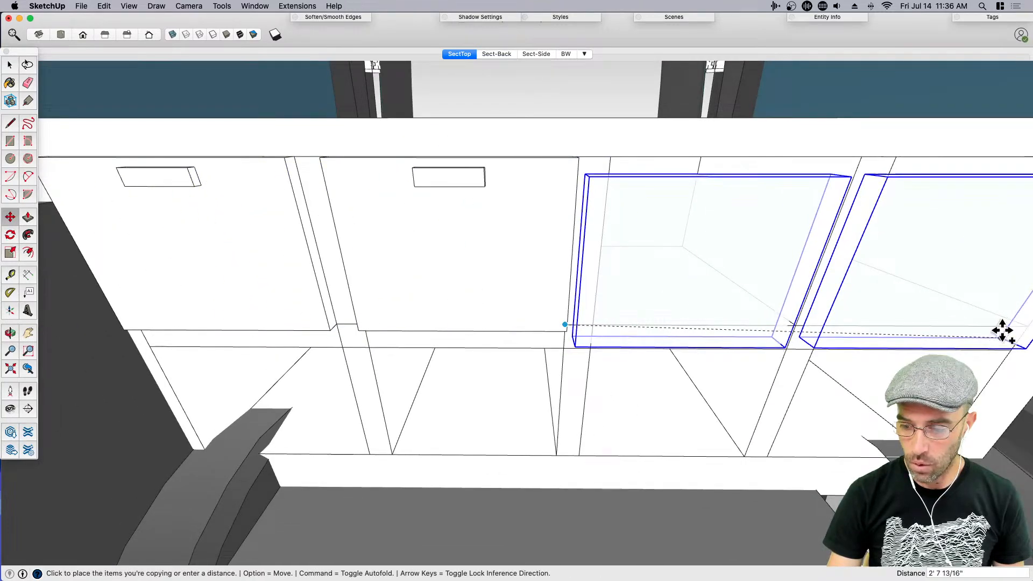
scroll(836, 341, "up", 3)
scroll(968, 334, "down", 3)
left_click(961, 337)
key("space")
Copy all four upper drawer fronts down about 1' 1 3/16" onto the lower row of cubbies
left_click_drag(855, 333, 383, 299)
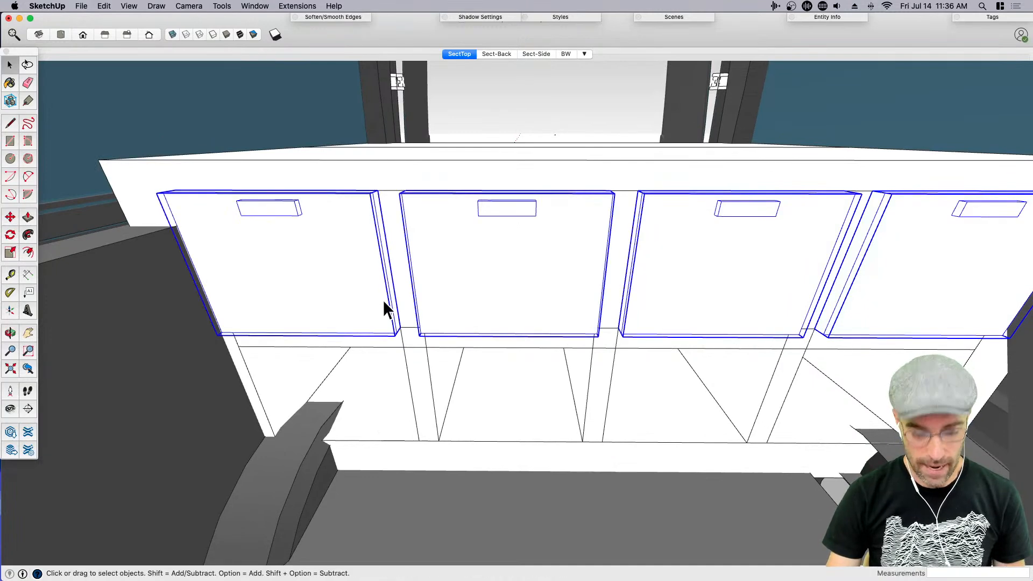
key("m")
scroll(812, 369, "up", 2)
key("alt")
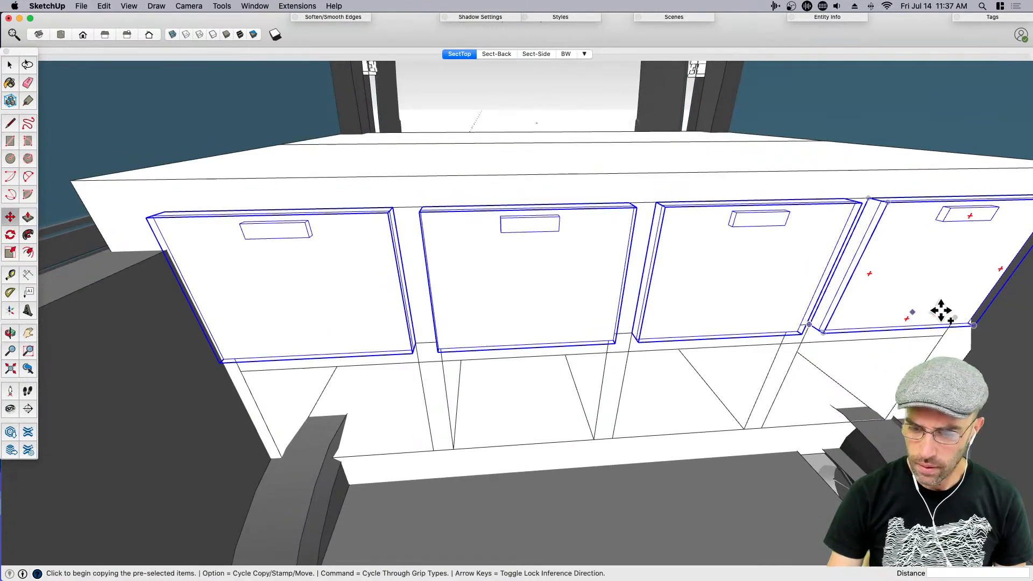
scroll(967, 309, "up", 2)
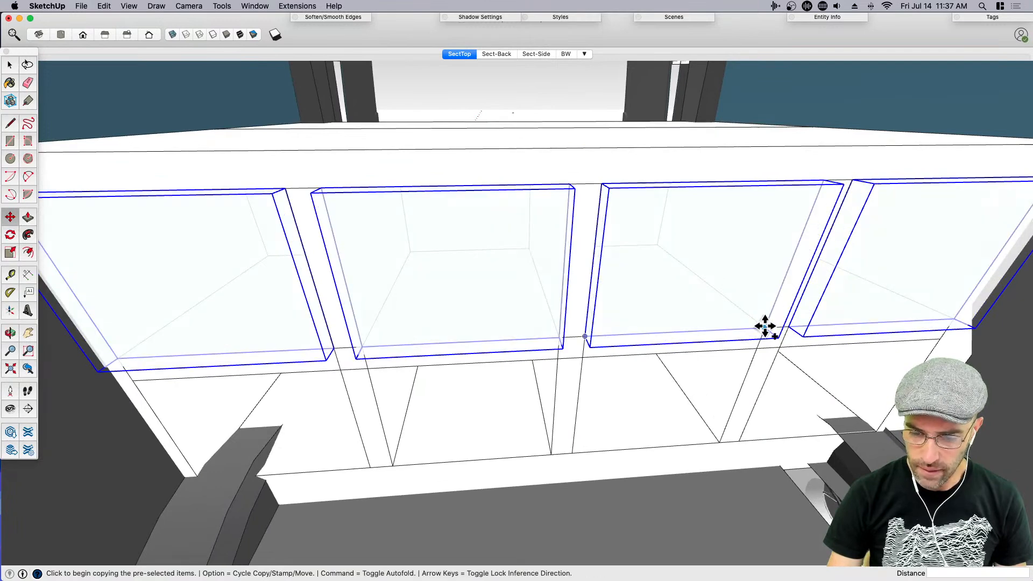
left_click(765, 326)
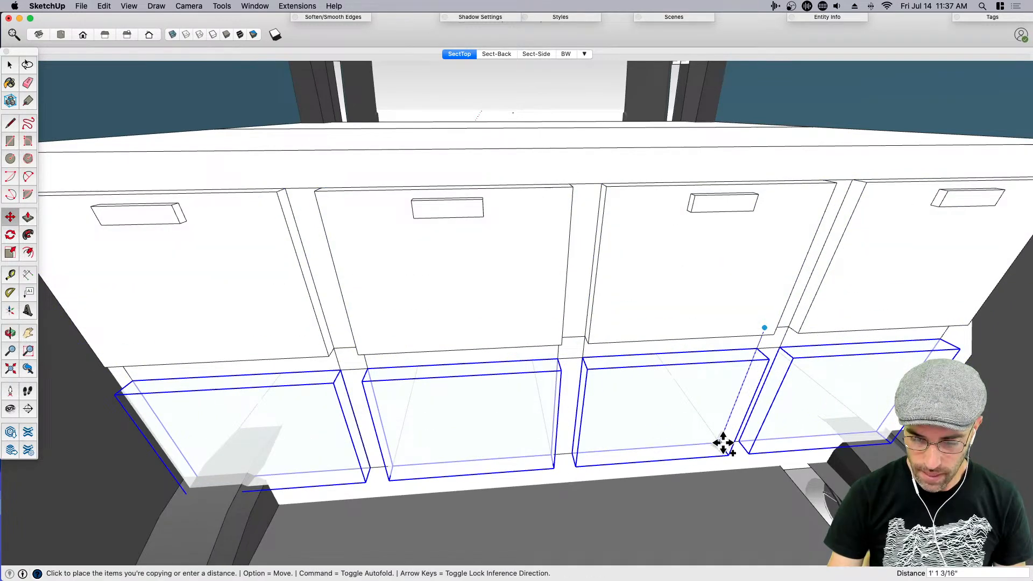
left_click(722, 440)
key("space")
scroll(531, 329, "down", 3)
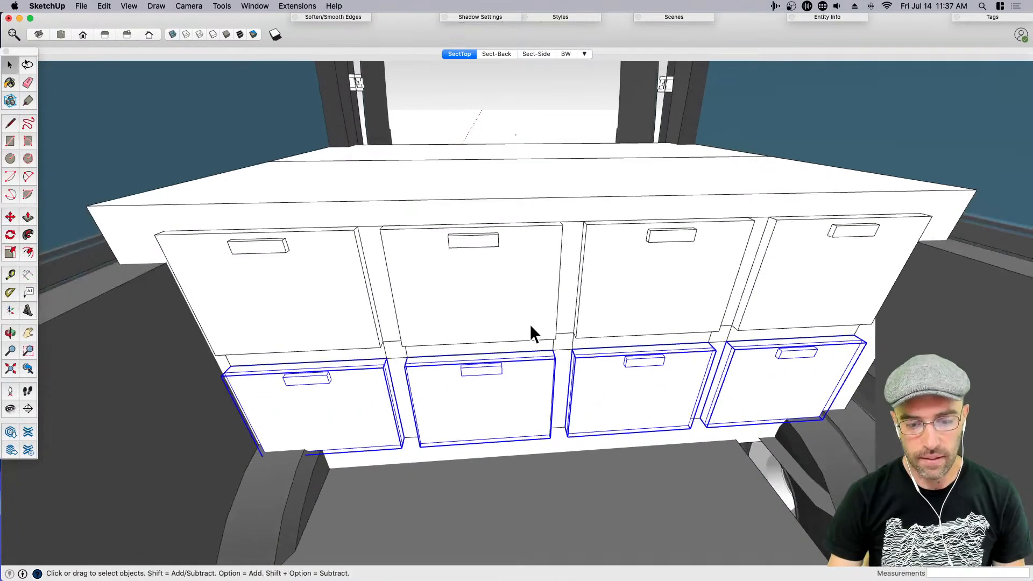
Select all instances of the drawer front component, starting from the lower end drawer front
left_click(357, 395)
right_click(350, 404)
mouse_move(408, 322)
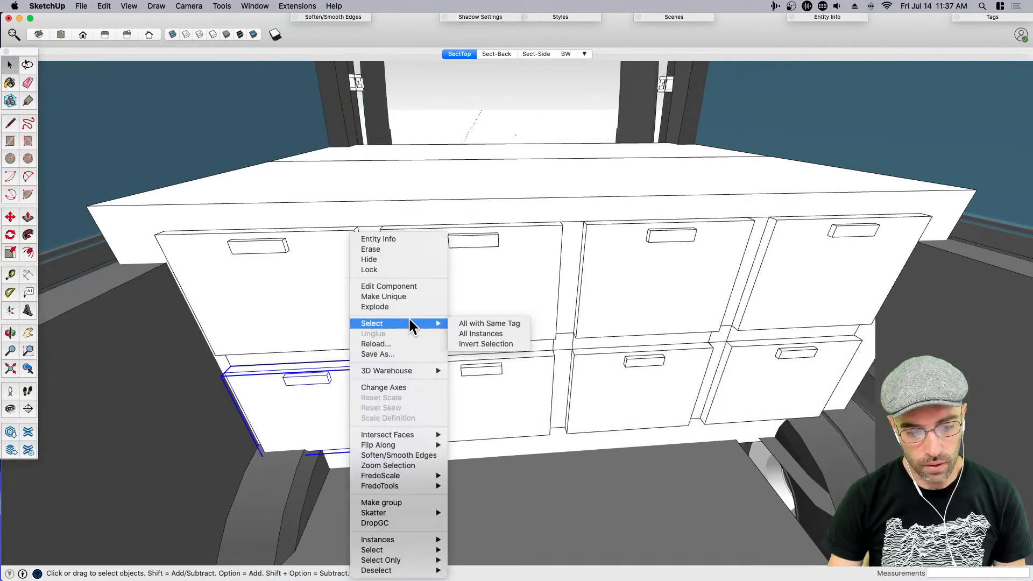
left_click(484, 334)
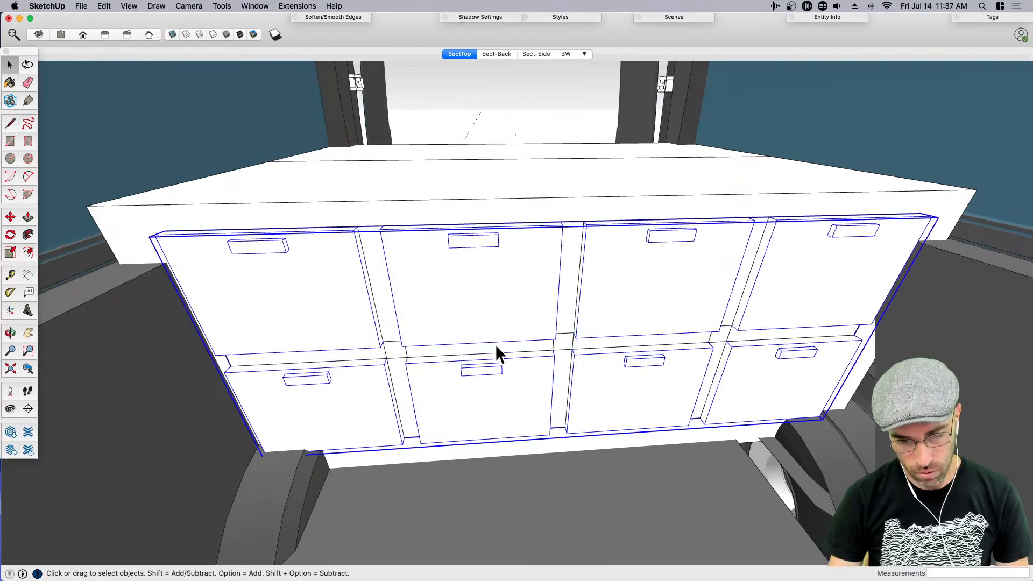
Examine the storage platform in the van from the open rear doors, from above and from the cab side
scroll(495, 345, "down", 6)
left_click(486, 334)
left_click(486, 334)
middle_click_drag(490, 340, 527, 341)
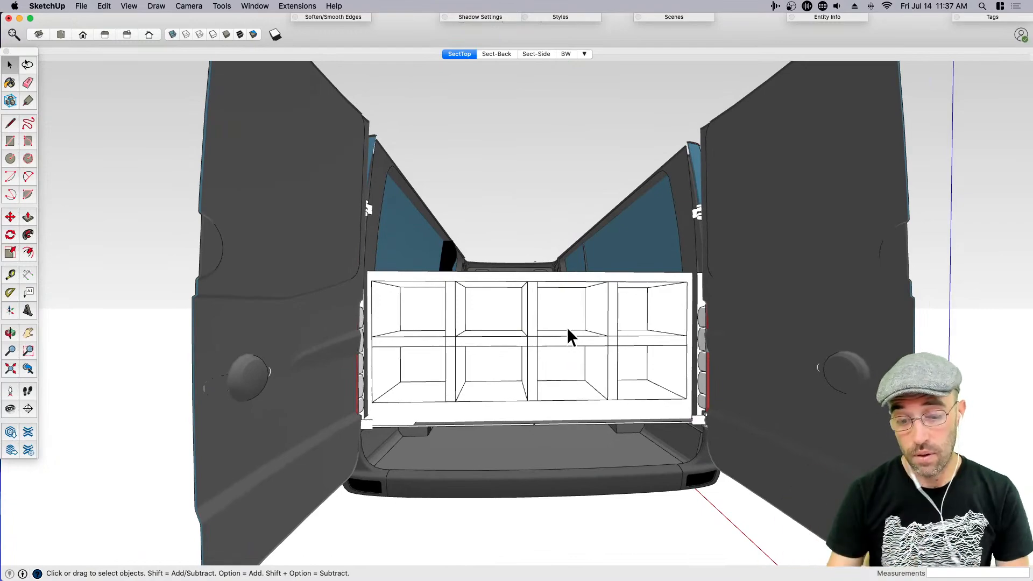
middle_click_drag(503, 336, 255, 333)
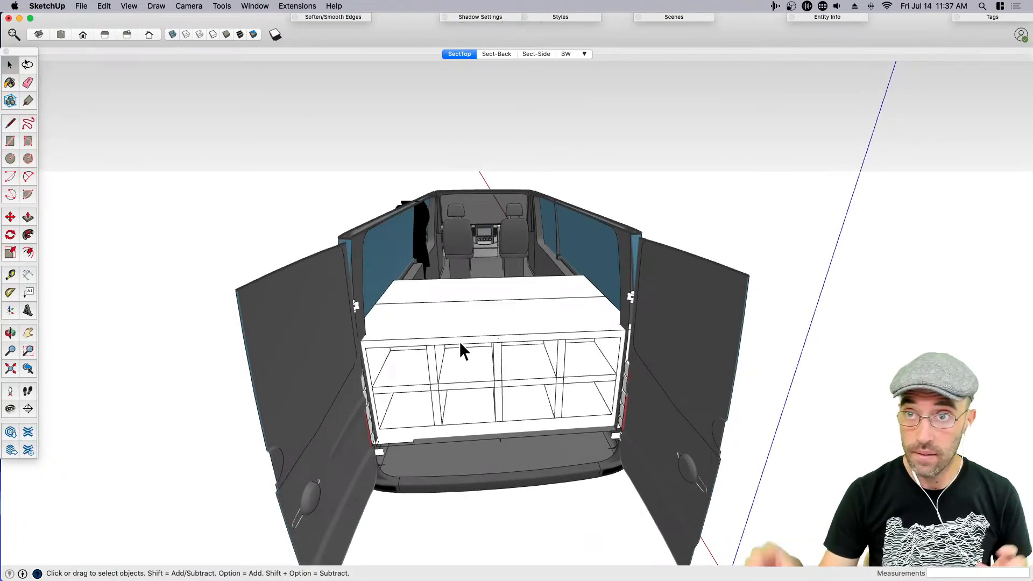
middle_click_drag(446, 346, 679, 317)
scroll(679, 317, "down", 2)
middle_click_drag(698, 456, 544, 265)
Select the storage box platform together with its drawer fronts, leaving out the surrounding van parts
left_click_drag(833, 439, 805, 451)
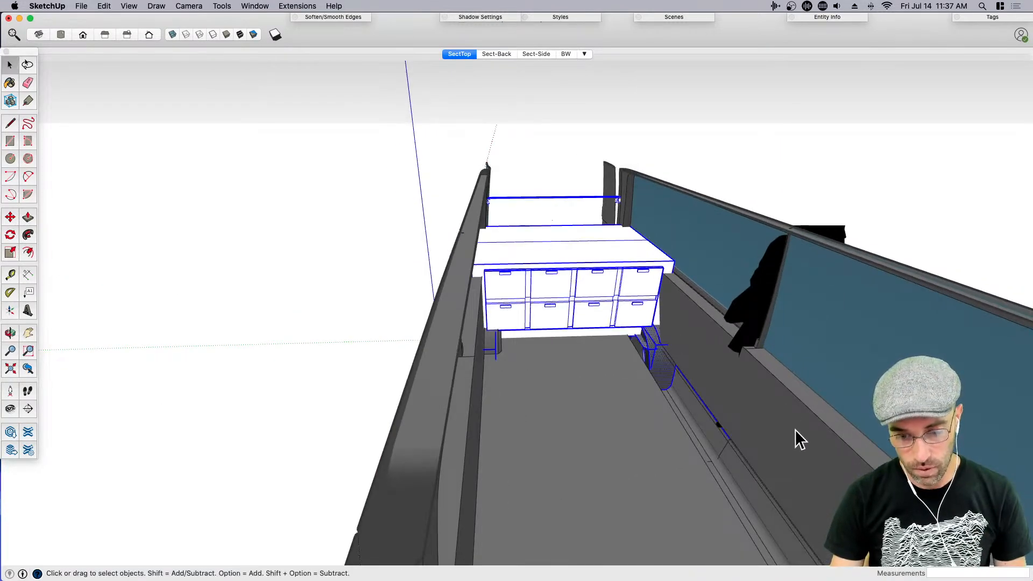
left_click(602, 299)
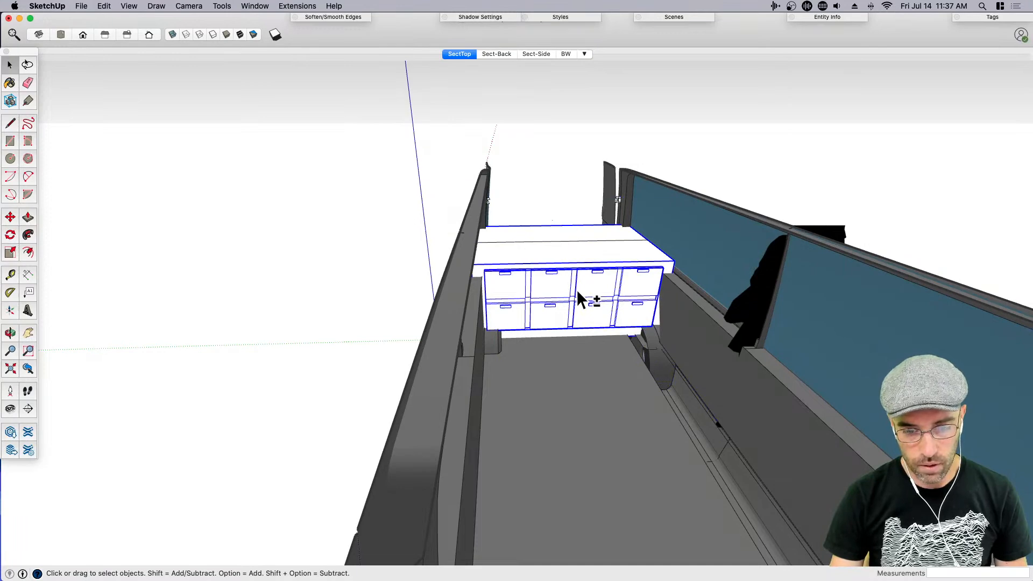
left_click(566, 282)
middle_click_drag(627, 259, 499, 239)
key("r")
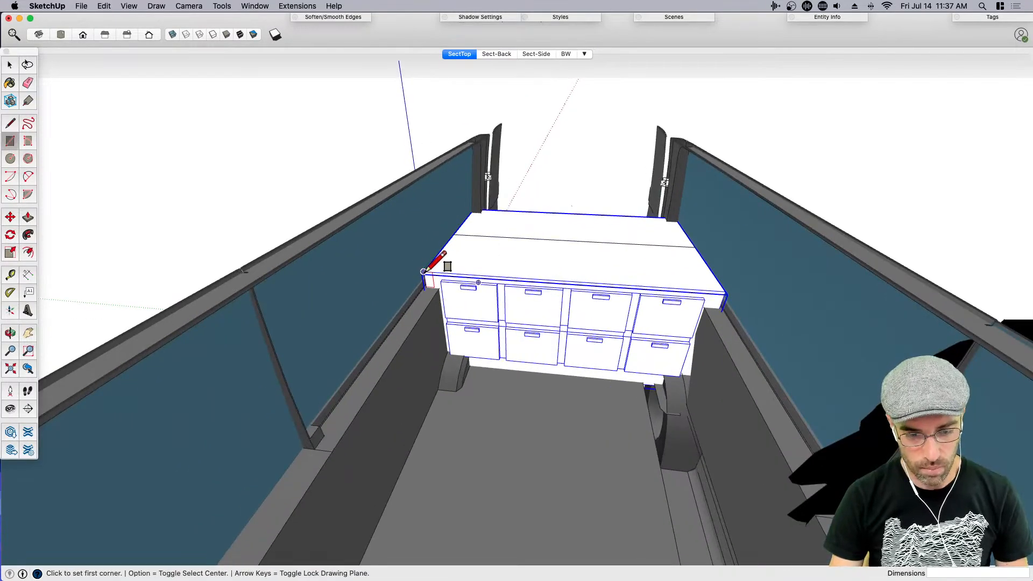
left_click(424, 271)
middle_click_drag(759, 240, 624, 322)
key("space")
middle_click_drag(607, 369, 544, 369)
key("m")
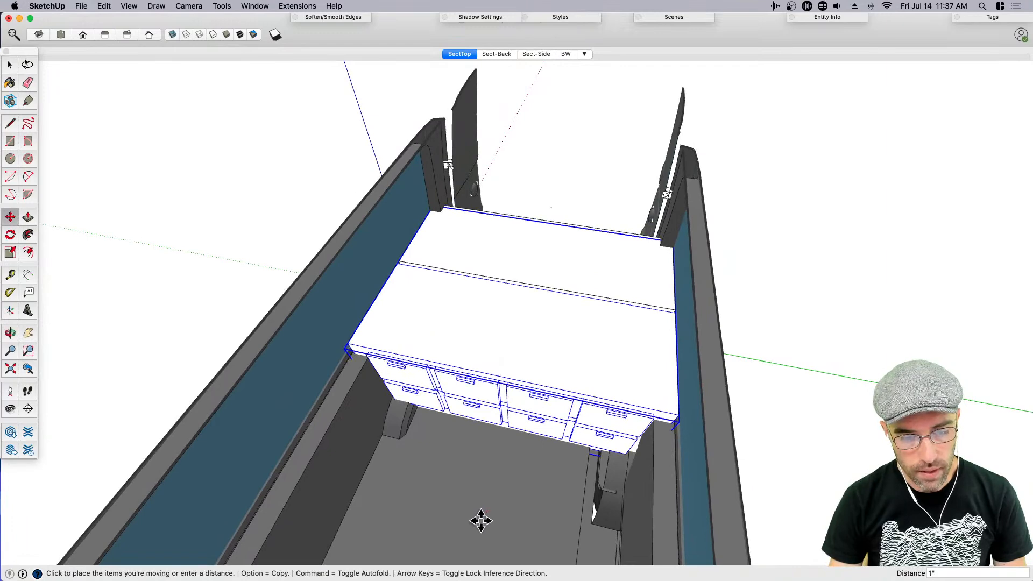
key("space")
middle_click_drag(521, 431, 464, 292)
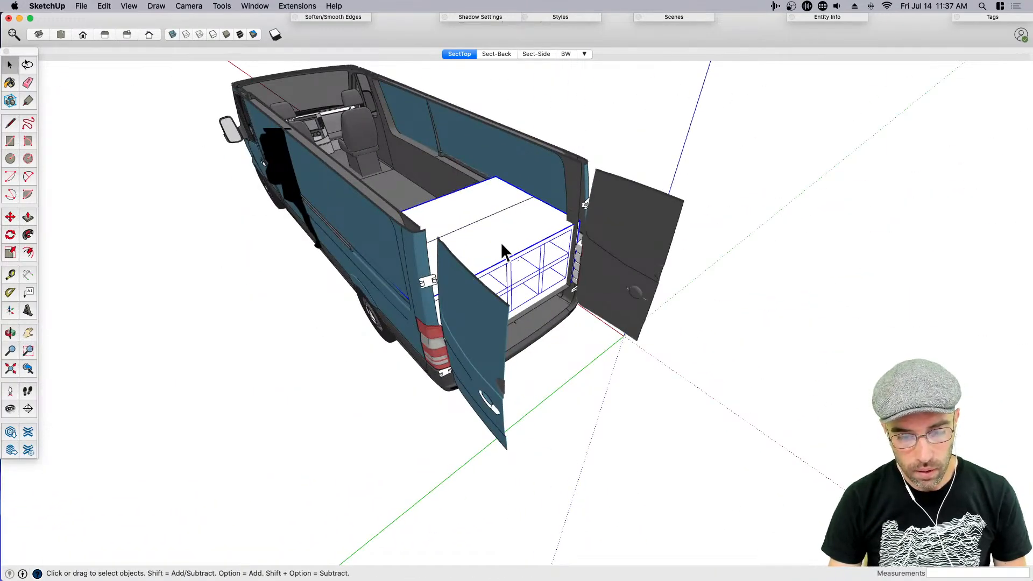
Move the storage box platform about 3 3/8" at the rear of the van
left_click(528, 250)
scroll(549, 307, "up", 8)
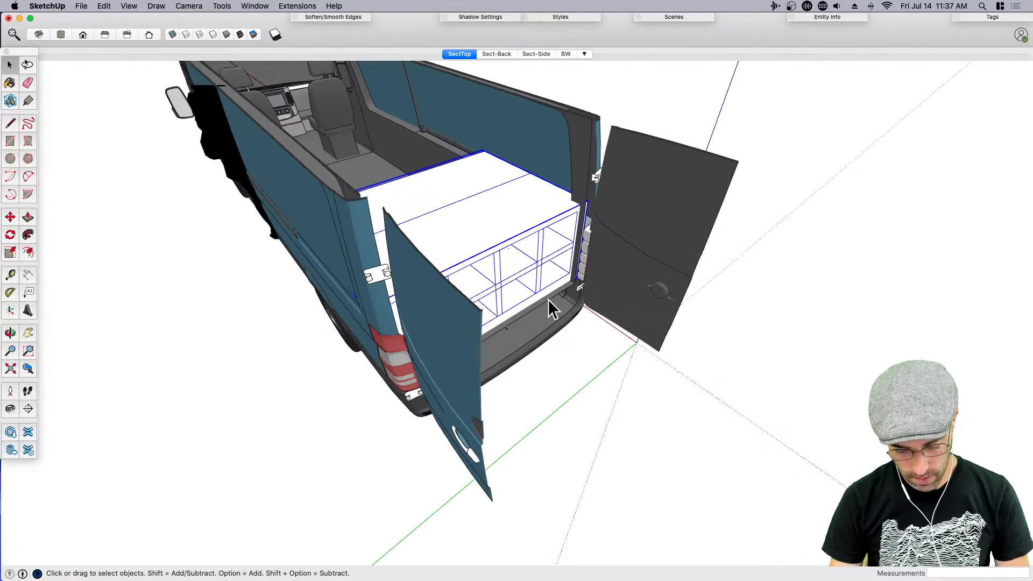
key("m")
left_click(522, 339)
scroll(520, 337, "down", 4)
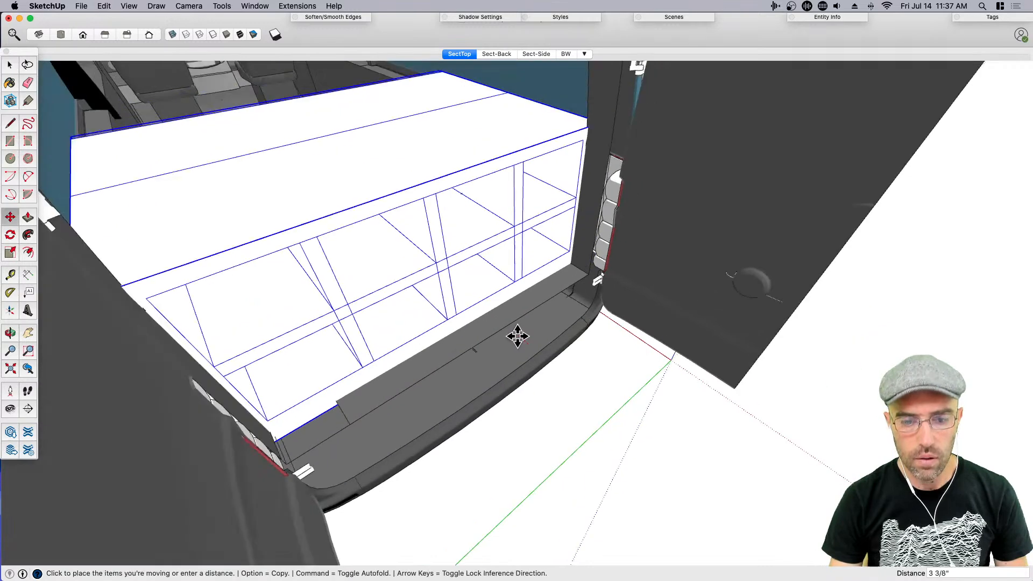
left_click(514, 334)
key("space")
scroll(434, 219, "down", 6)
Copy the top face of the platform's rear half about 2' 2 1/2" toward the cab onto the front half
middle_click_drag(433, 218, 353, 250)
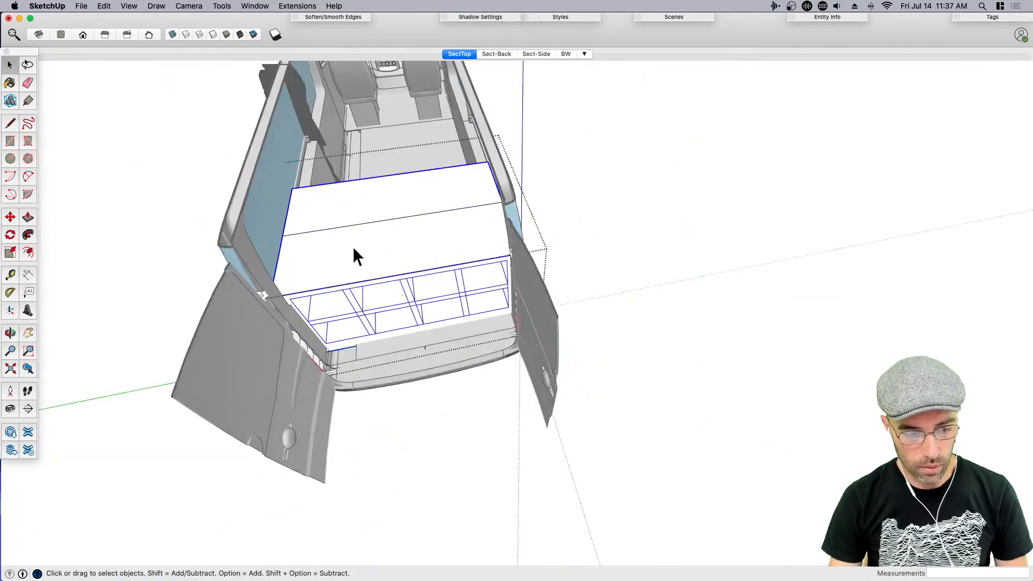
double_click(350, 249)
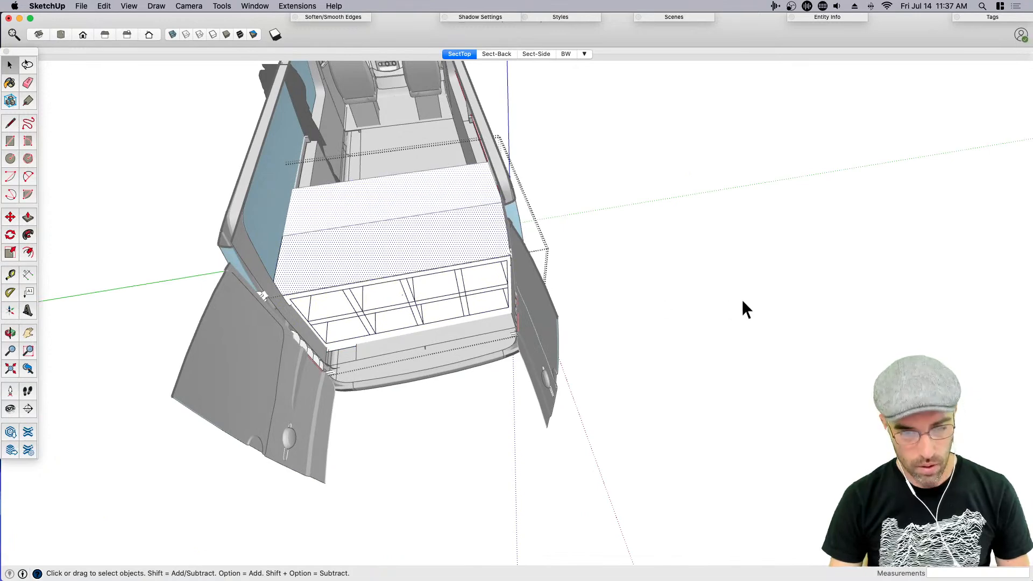
left_click(742, 308)
left_click(358, 253, "shift")
middle_click_drag(357, 253, 429, 298)
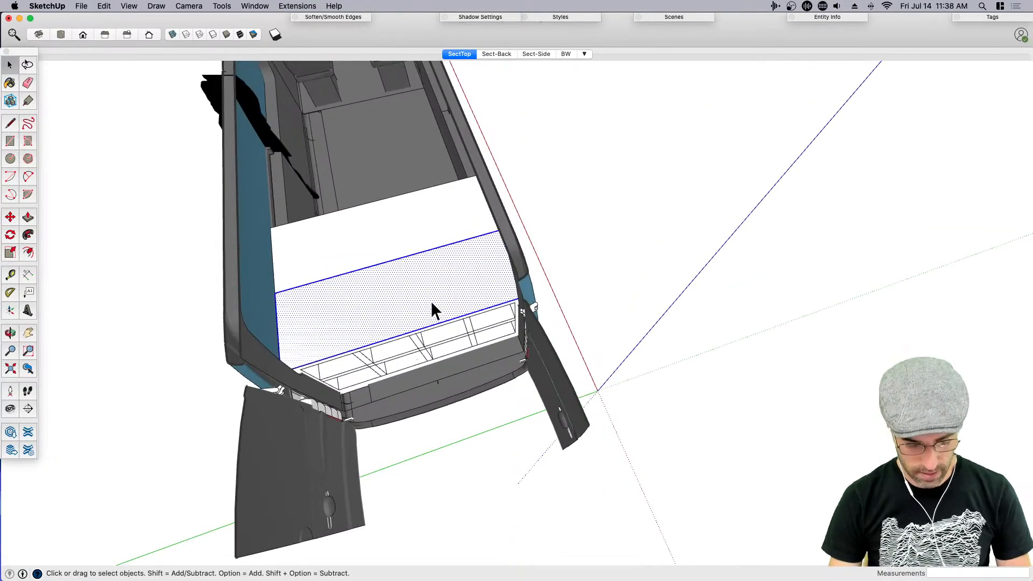
key("m")
key("alt")
left_click(445, 321)
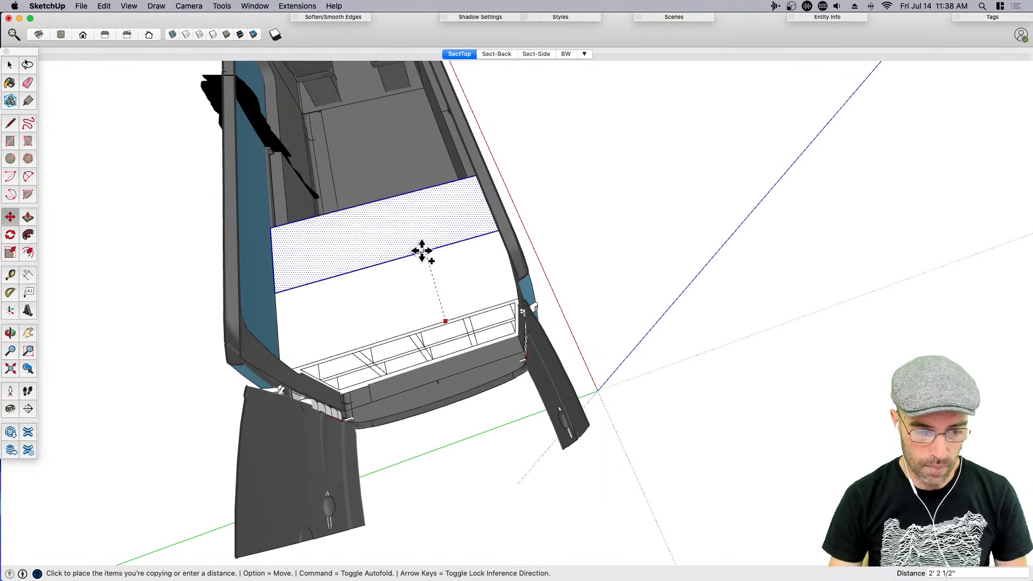
left_click(422, 253)
key("space")
Extrude the full top face of the platform upward by 6"
middle_click_drag(418, 288, 383, 276)
key("p")
left_click(377, 273)
left_click(387, 267)
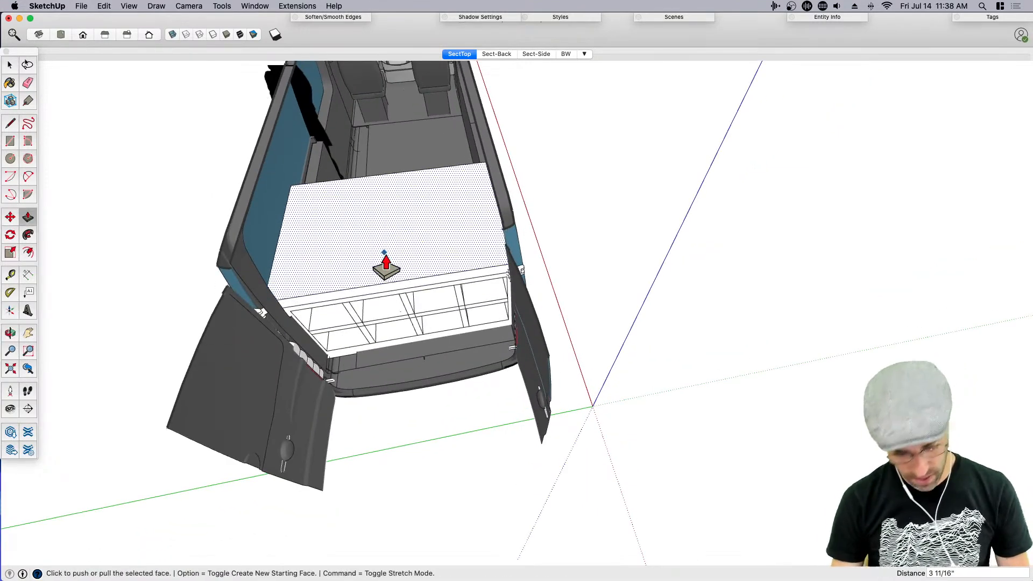
type("6")
key("Return")
middle_click_drag(420, 314, 392, 175)
key("space")
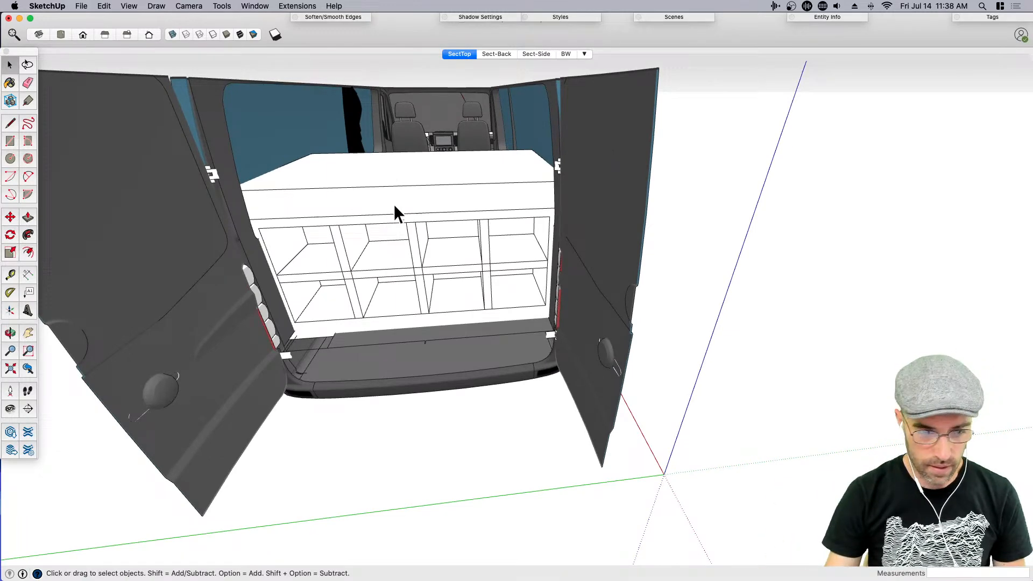
Select the 6" layer on top of the platform and scale its driver-side end inward along the green axis to about 0.99
triple_click(397, 200)
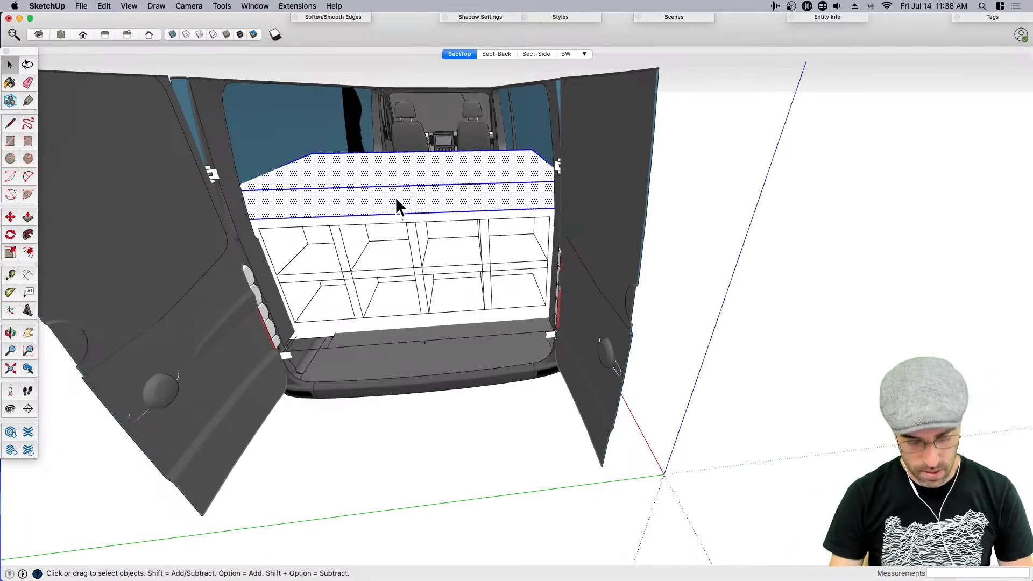
middle_click_drag(397, 203, 589, 231)
middle_click_drag(395, 180, 497, 257)
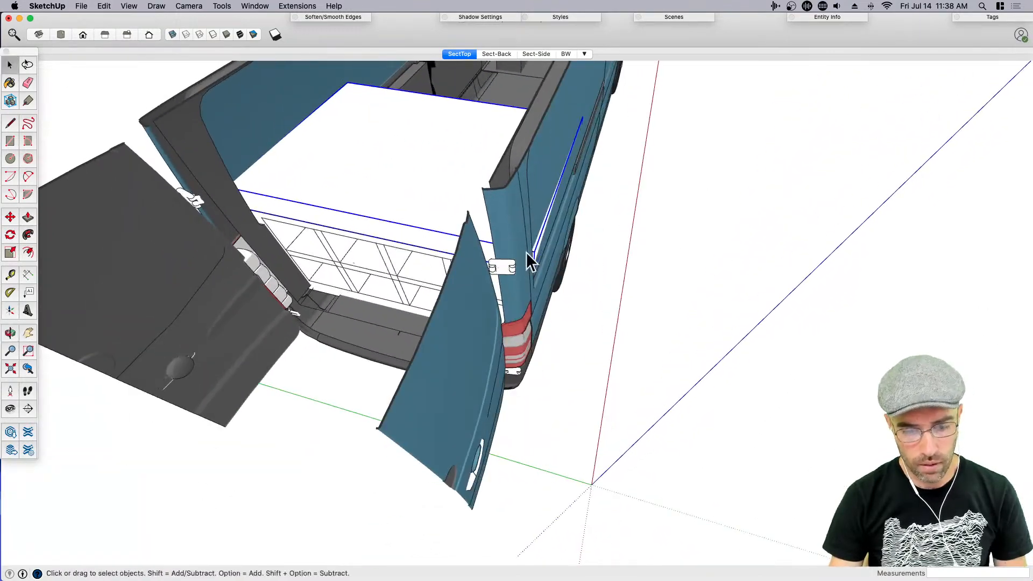
key("s")
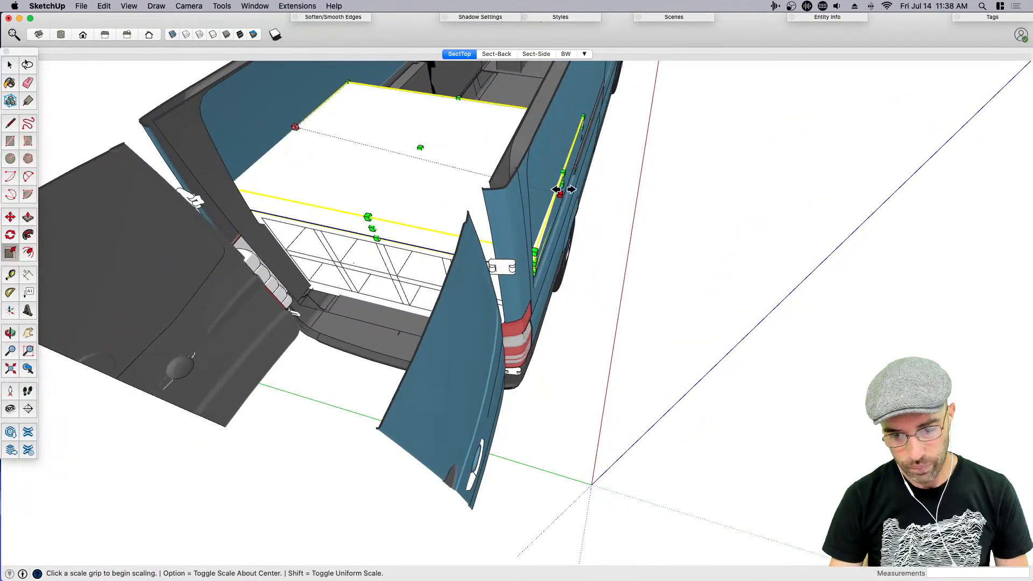
left_click(562, 185)
left_click(553, 188)
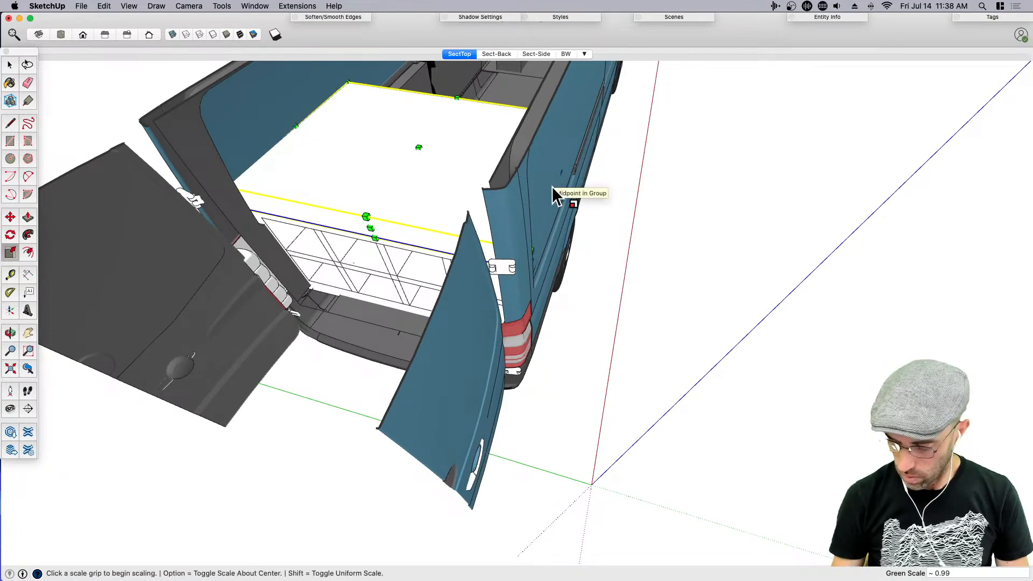
Scale the top layer's opposite end inward along the green axis to about 0.99
middle_click_drag(552, 187, 287, 318)
left_click(307, 271)
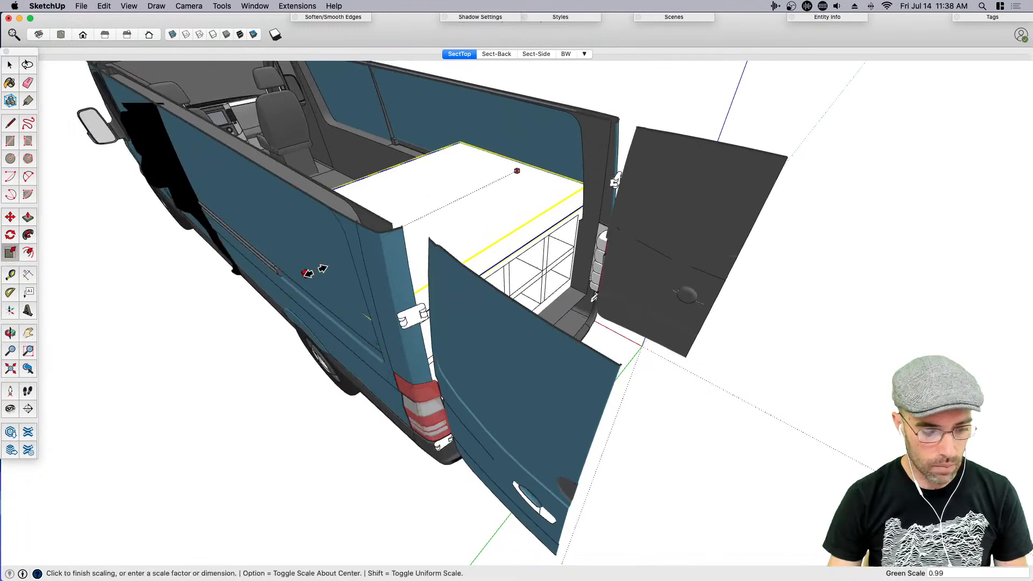
left_click(316, 269)
key("space")
Select the person figure and move it across the van floor to stand in front of the platform's drawer fronts
middle_click_drag(317, 271, 693, 444)
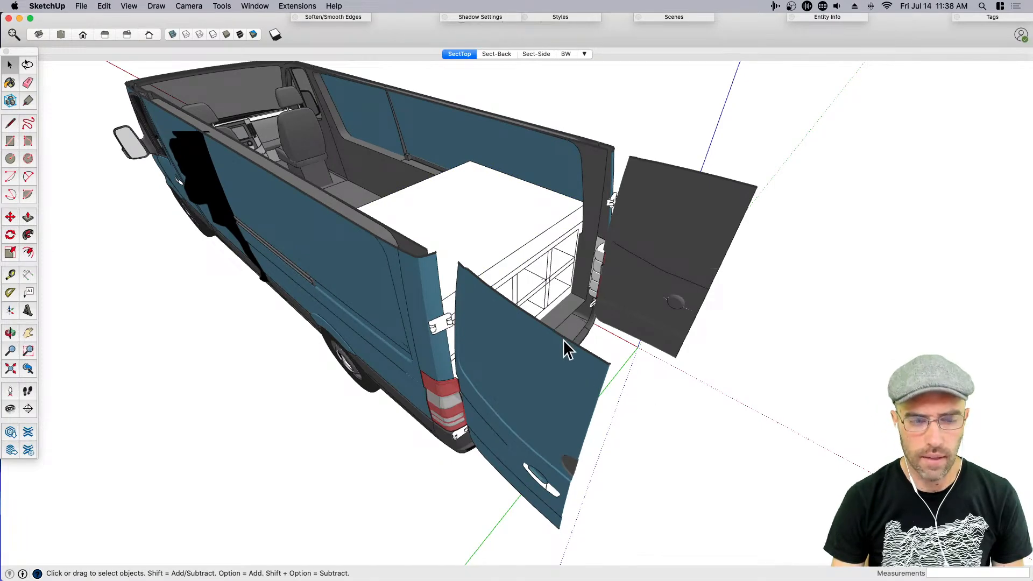
middle_click_drag(503, 252, 633, 364)
key("space")
left_click(608, 269)
key("m")
middle_click_drag(611, 311, 652, 404)
left_click(631, 399)
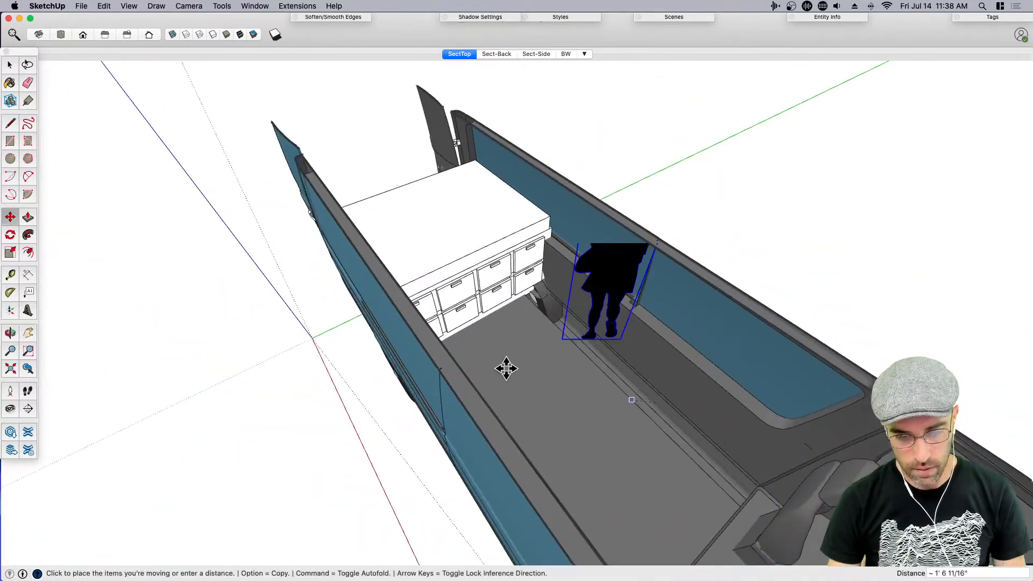
left_click(551, 410)
key("space")
Explode the person figure component in front of the drawer fronts
middle_click_drag(538, 349, 501, 301)
scroll(505, 293, "up", 3)
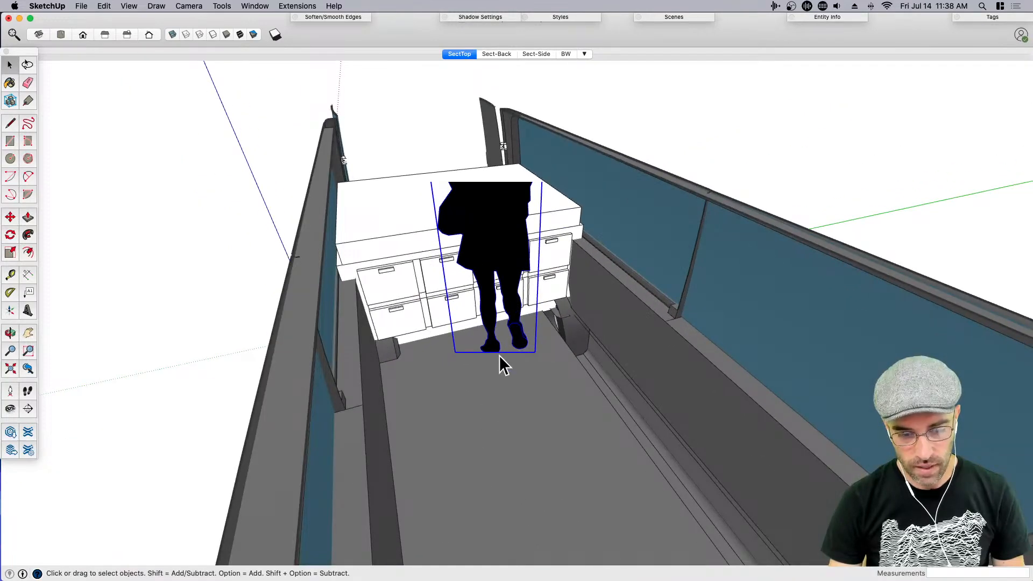
right_click(495, 253)
middle_click_drag(478, 251, 486, 215)
right_click(485, 207)
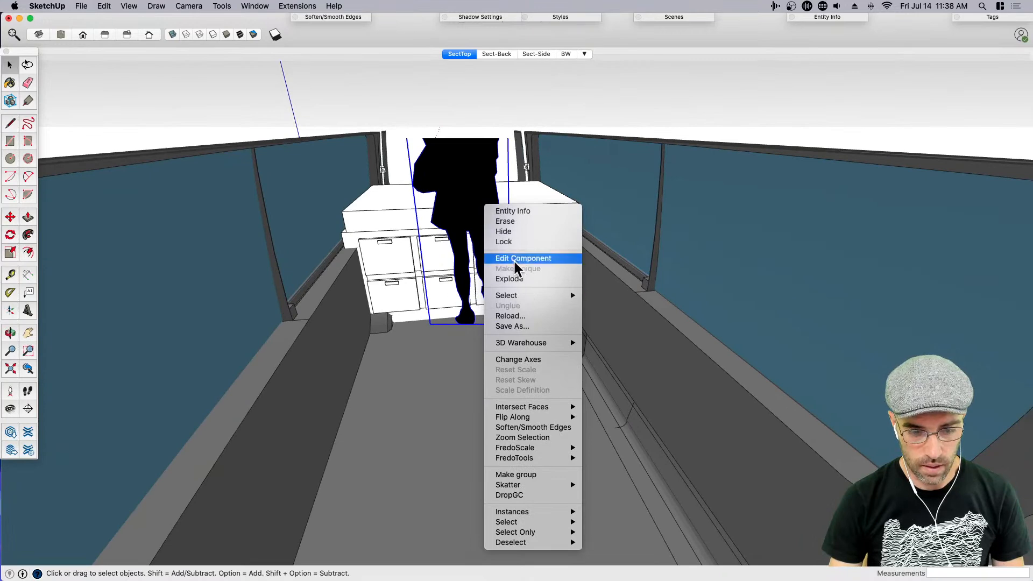
left_click(511, 279)
Move the person figure sideways across the floor toward the passenger-side wall, in front of the drawer fronts
middle_click_drag(443, 201, 437, 203)
key("m")
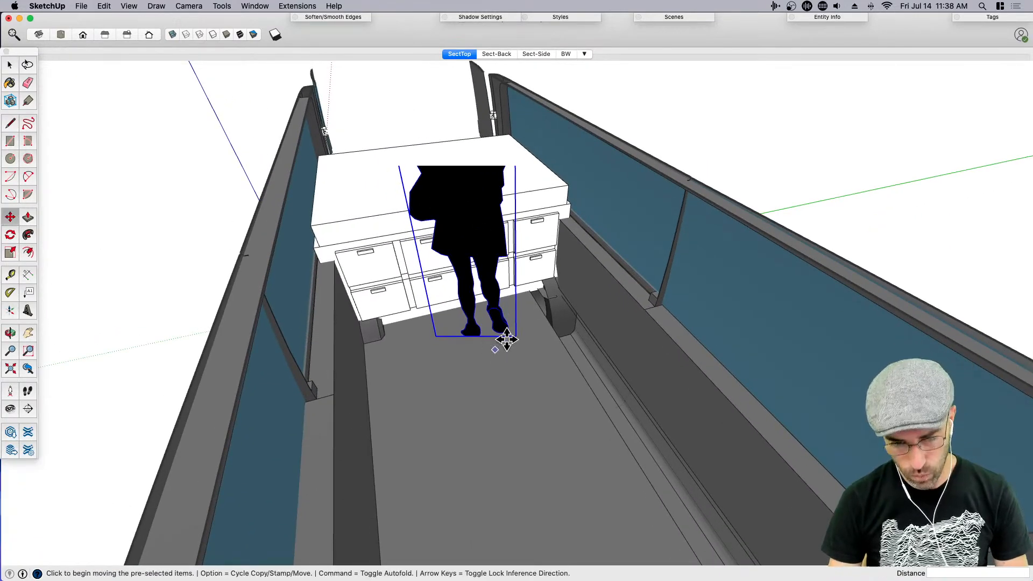
left_click(504, 332)
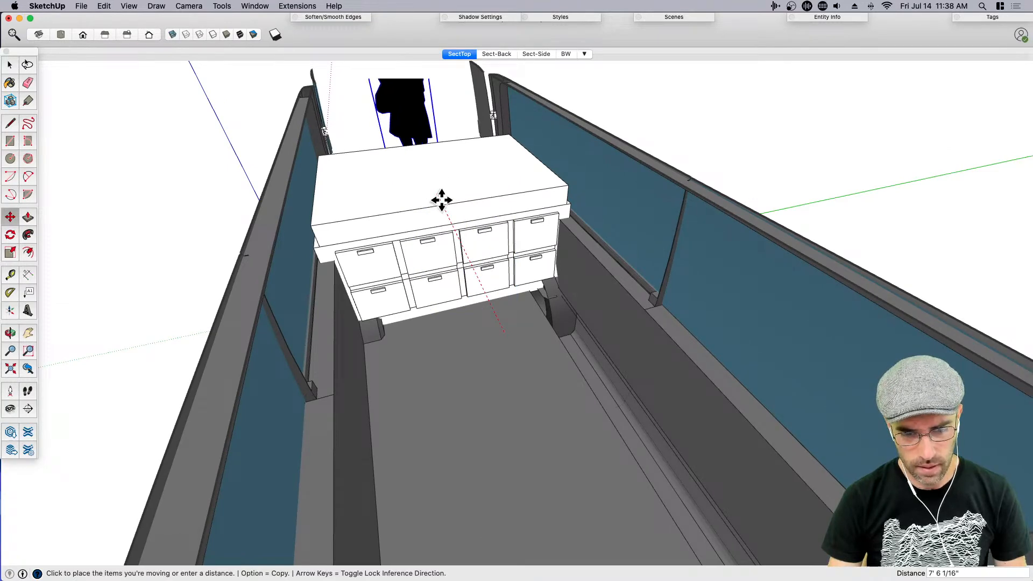
left_click(420, 345)
key("space")
middle_click_drag(418, 351, 585, 359)
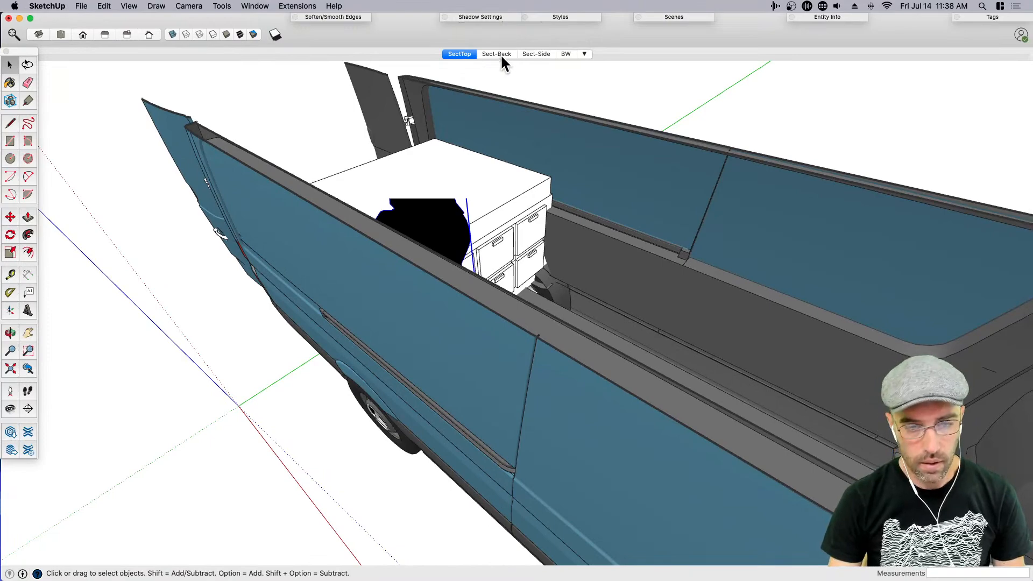
Switch to the BW side section and draw an 18" by 8' floor rectangle along the driver-side wall, starting at the drawer fronts
left_click(536, 54)
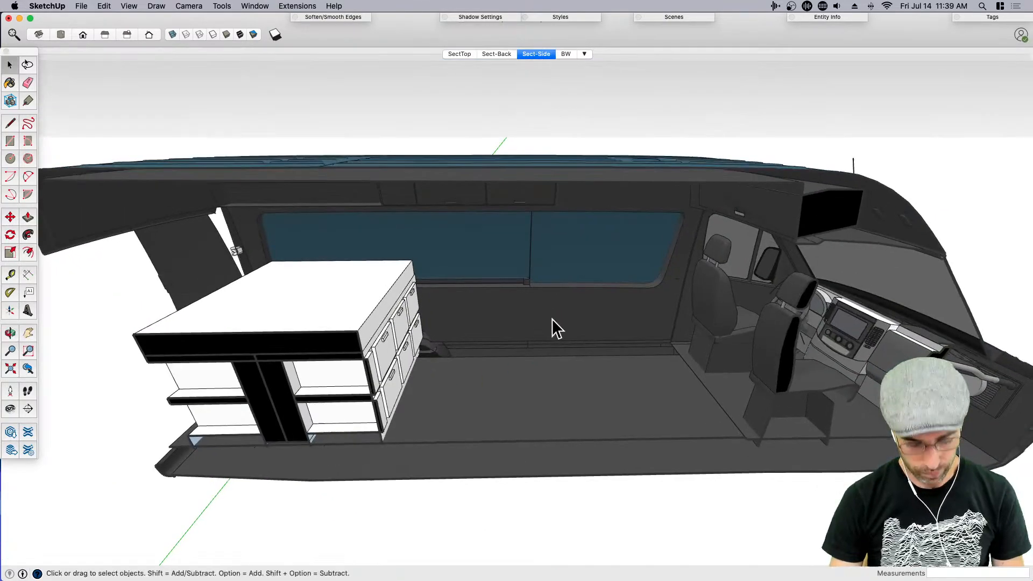
left_click(567, 54)
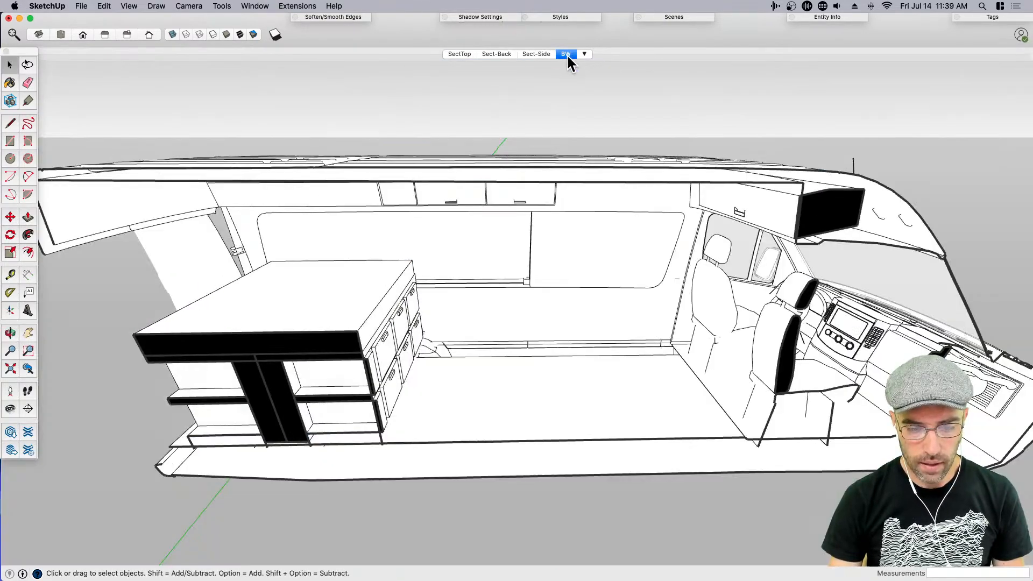
scroll(493, 470, "up", 5)
middle_click_drag(493, 471, 390, 345)
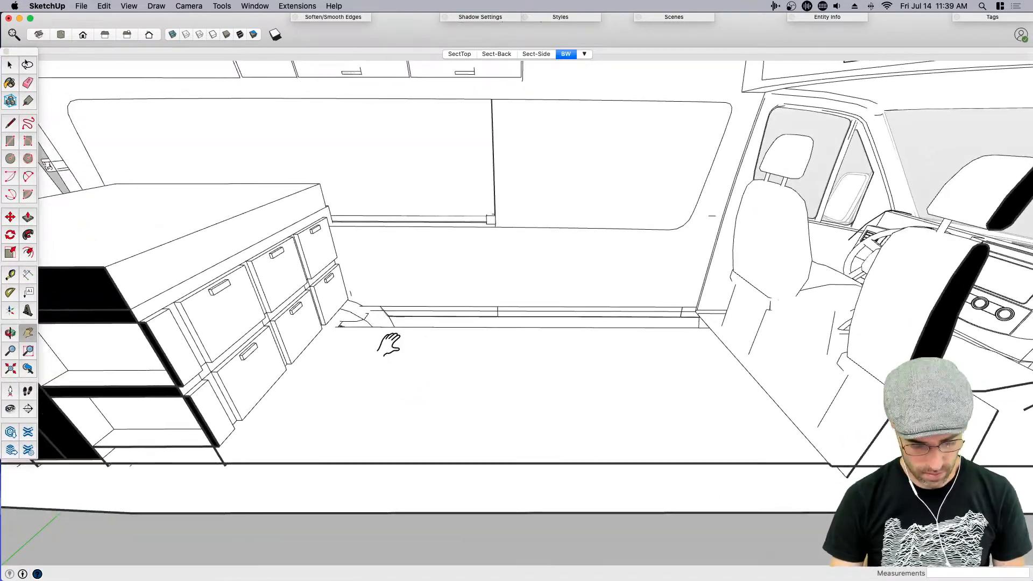
key("t")
key("r")
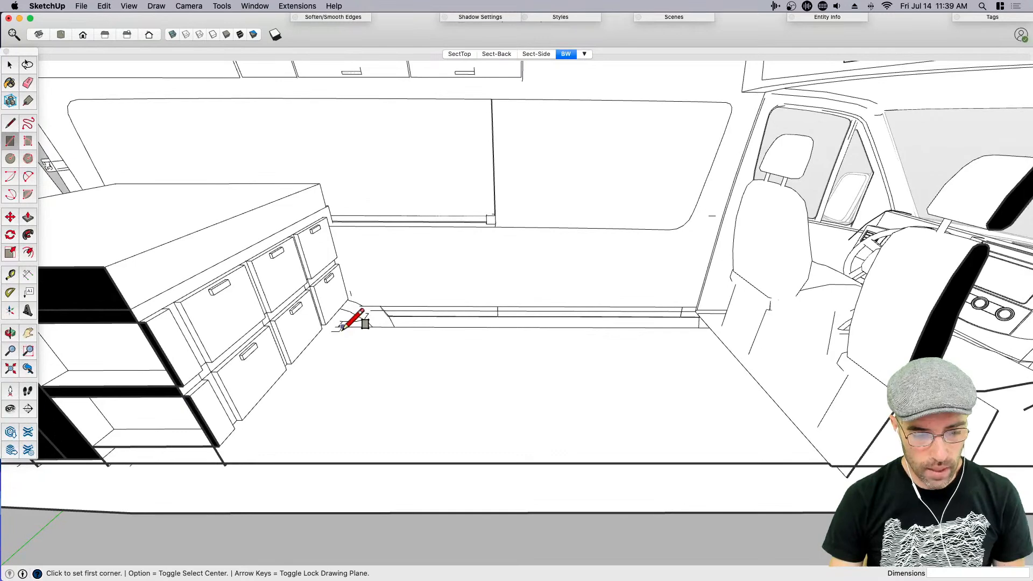
left_click(342, 327)
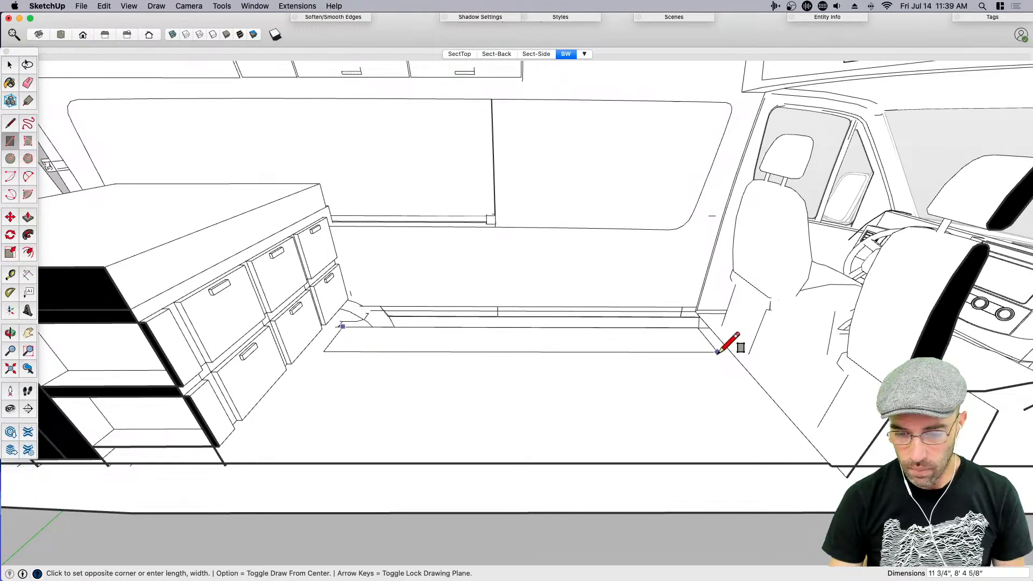
middle_click_drag(715, 357, 714, 338)
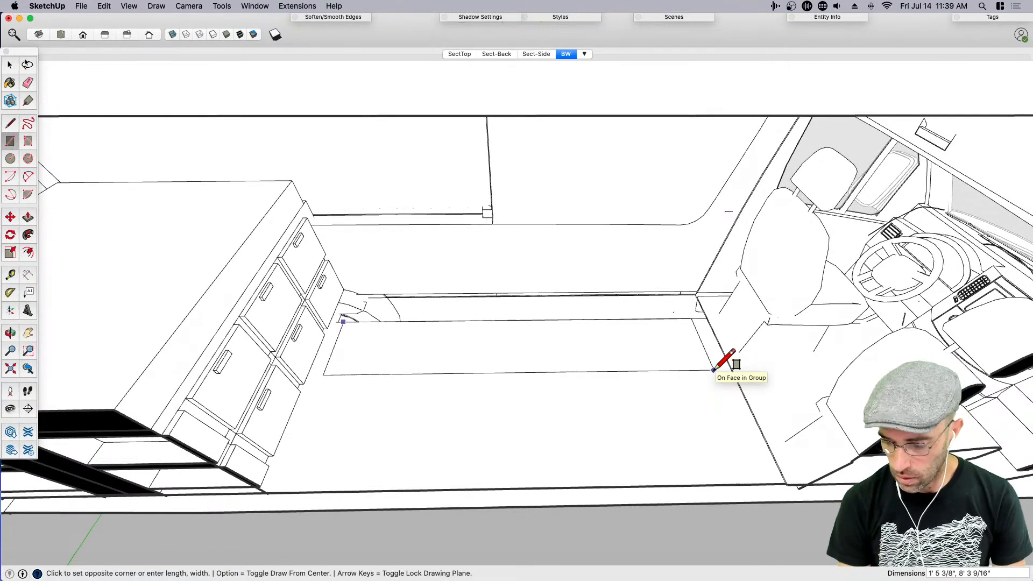
type("8'")
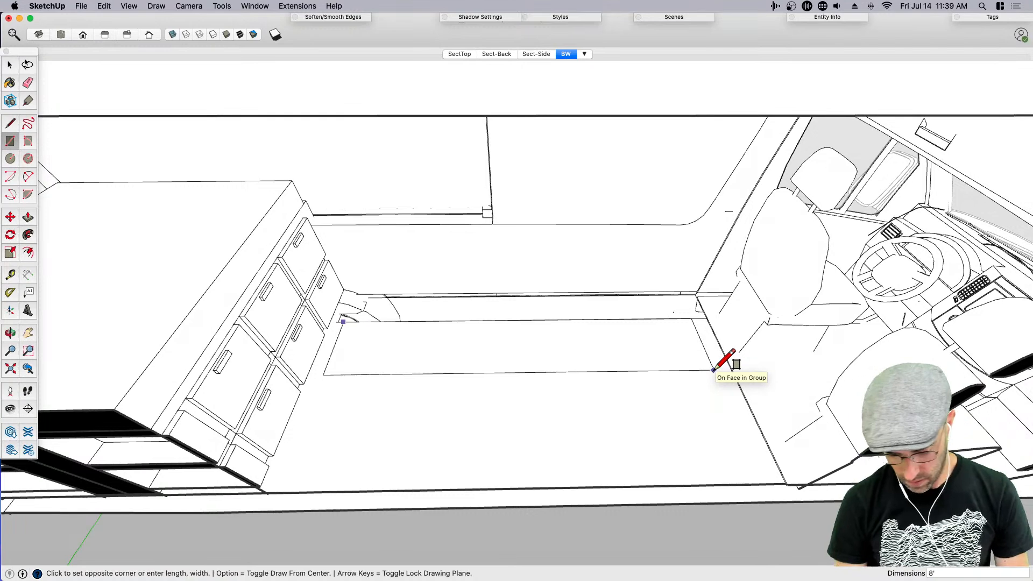
type(",18")
key("Return")
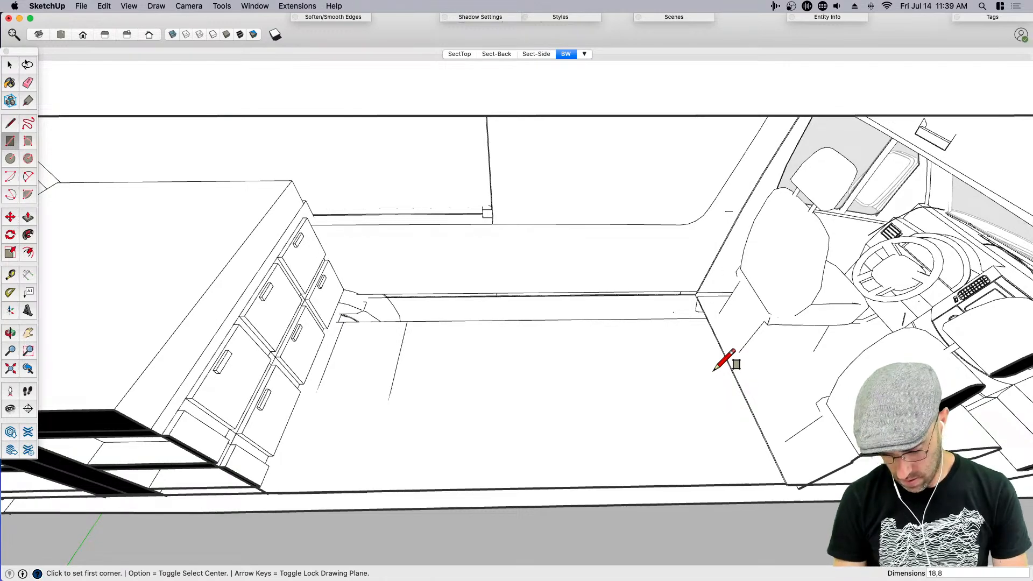
Extrude the 18" by 8' floor rectangle upward by 40"
key("space")
left_click(649, 354)
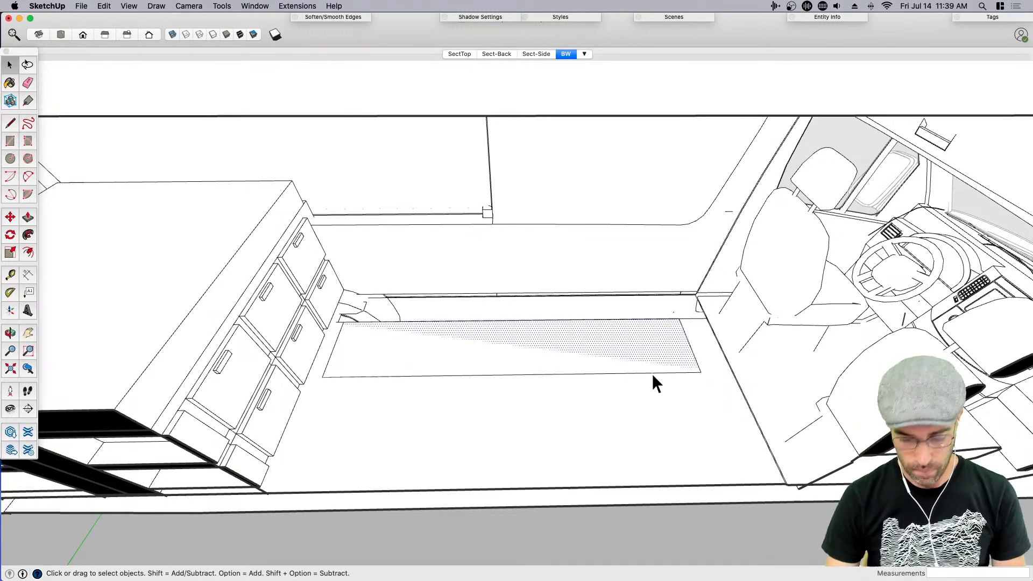
key("p")
left_click(600, 366)
left_click(610, 329)
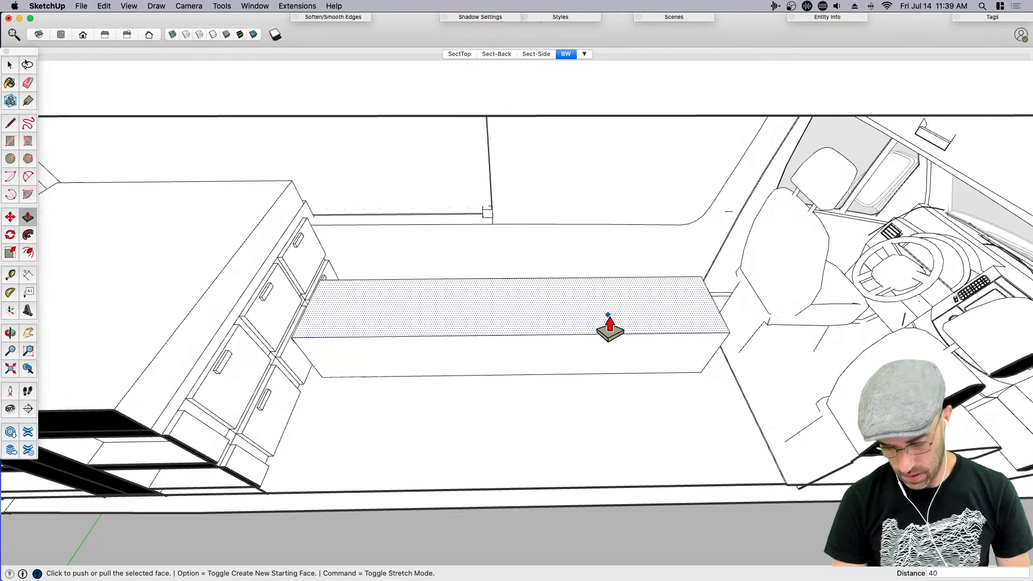
key("Return")
Push/Pull the long box's top face to match the height of the rear platform's top surface
middle_click_drag(358, 277, 277, 219)
key("space")
key("p")
left_click(283, 211)
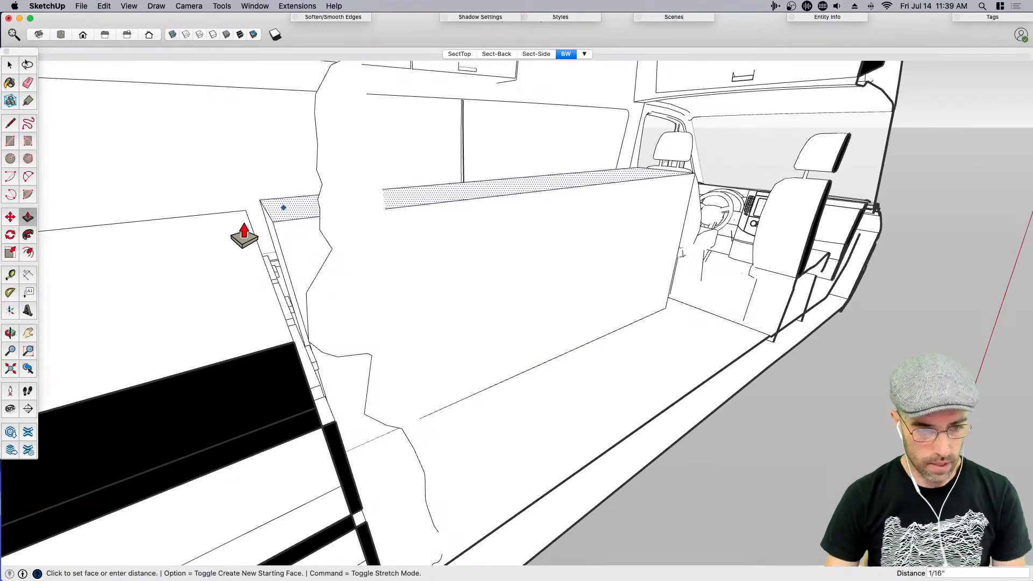
left_click(245, 235)
key("space")
Select the whole long box and make it a group
middle_click_drag(570, 277, 325, 295)
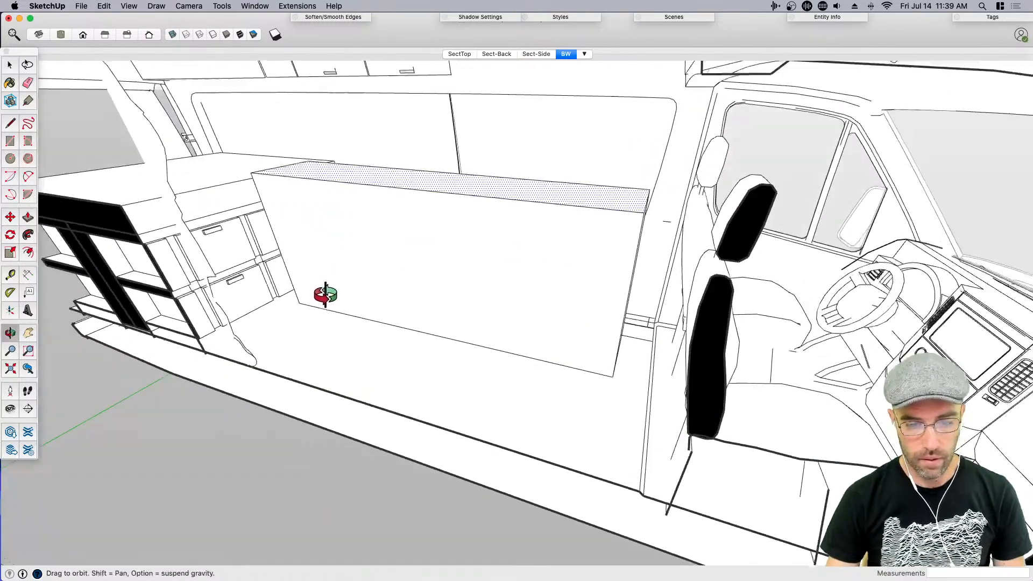
left_click(430, 288)
middle_click_drag(431, 288, 524, 89)
key("m")
key("space")
scroll(509, 390, "down", 3)
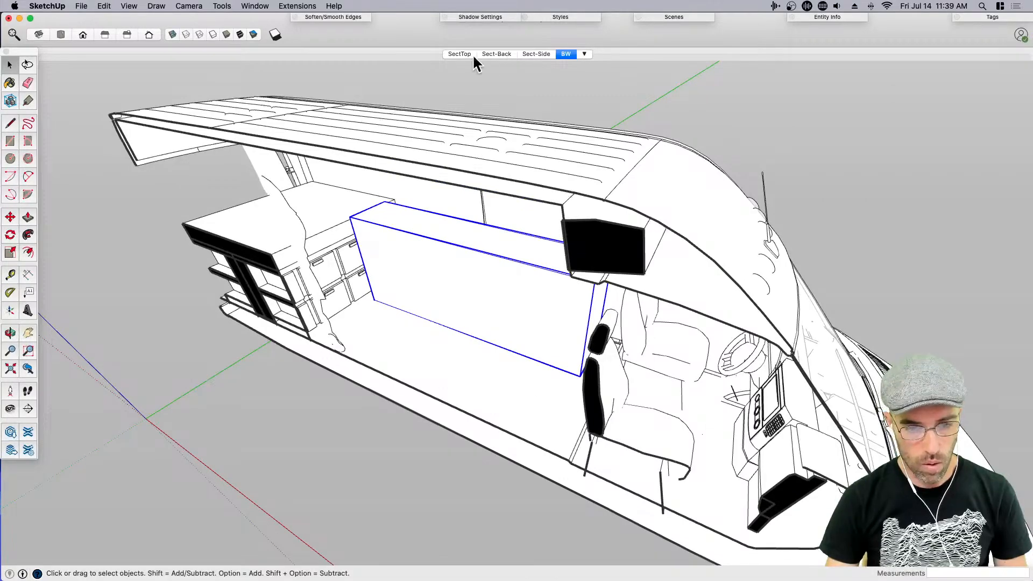
Show the SectTop scene and move the long box 3 1/8" toward the driver-side wall
left_click(458, 53)
middle_click_drag(735, 321, 540, 376)
key("m")
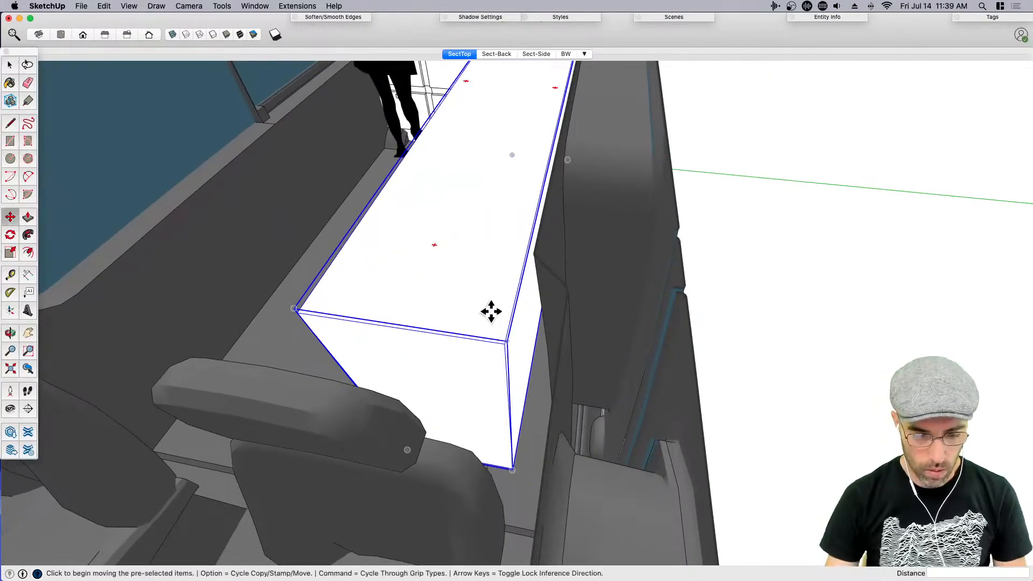
left_click(484, 307)
left_click(507, 327)
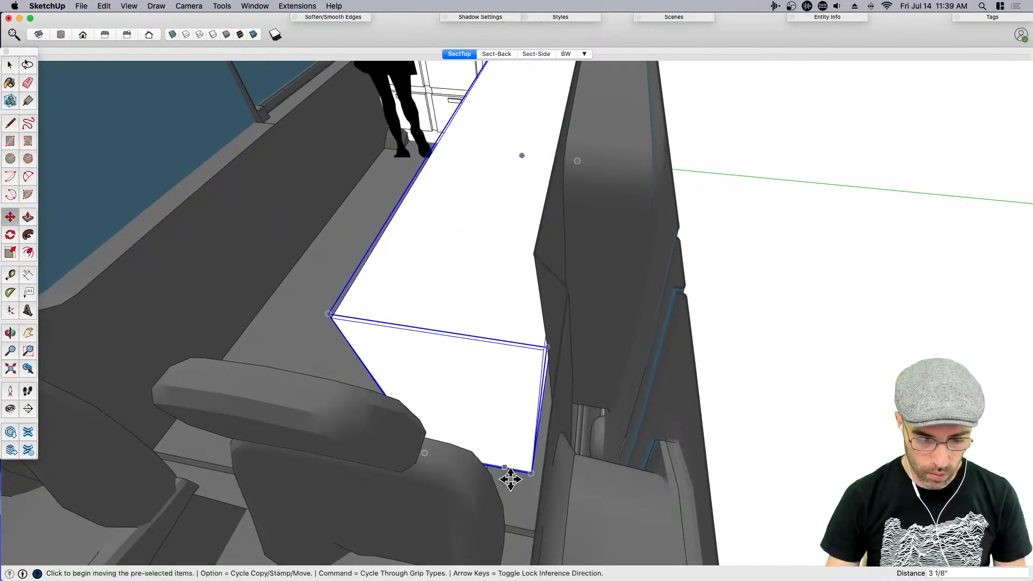
Move the long box about another 2 1/8" to sit against the driver-side wall at its cab end
scroll(537, 477, "up", 10)
scroll(588, 475, "up", 4)
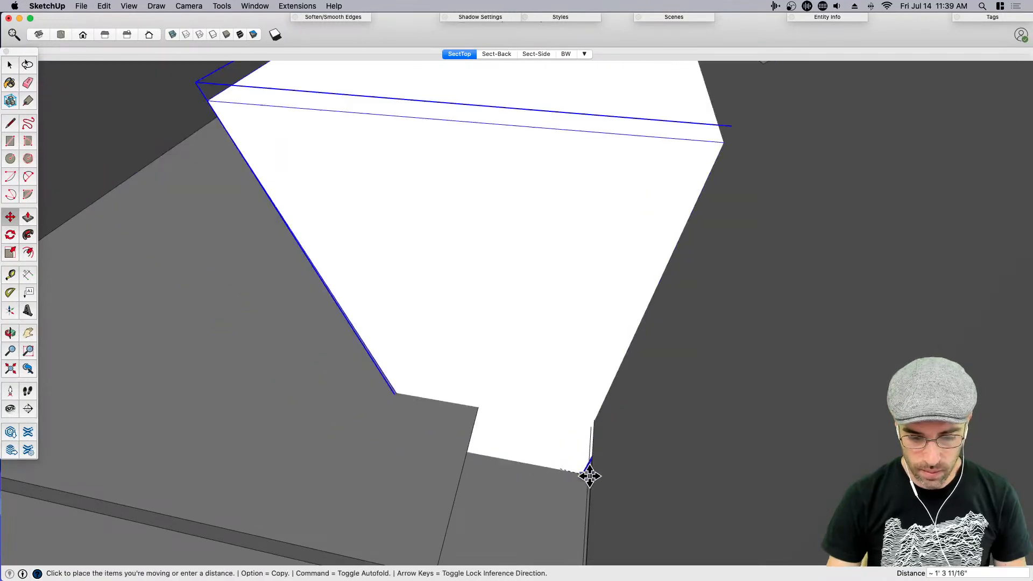
scroll(492, 462, "down", 5)
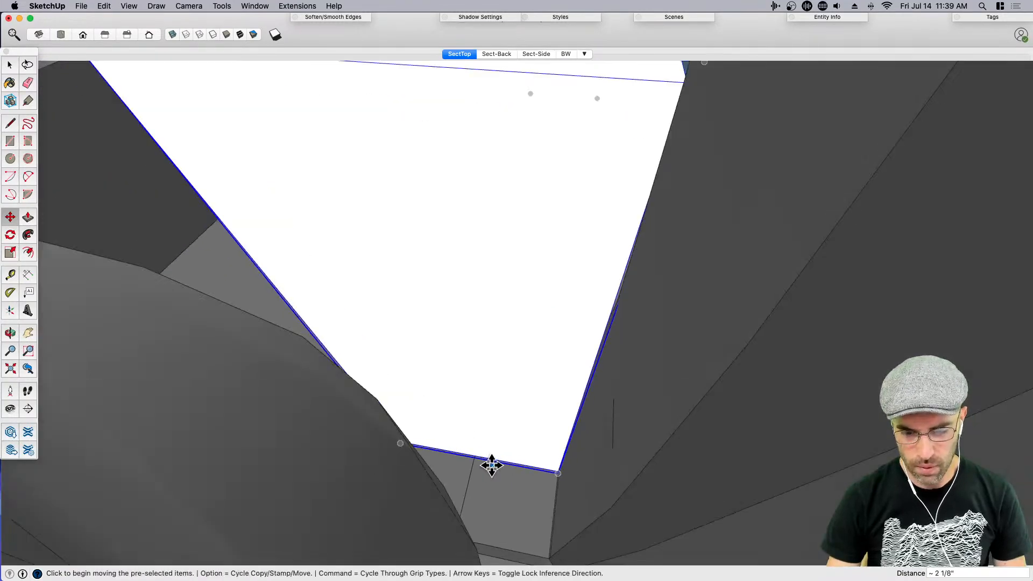
Examine how the long box fits against the side wall and where it meets the platform's drawer fronts
middle_click_drag(491, 462, 505, 413)
middle_click_drag(436, 353, 595, 377)
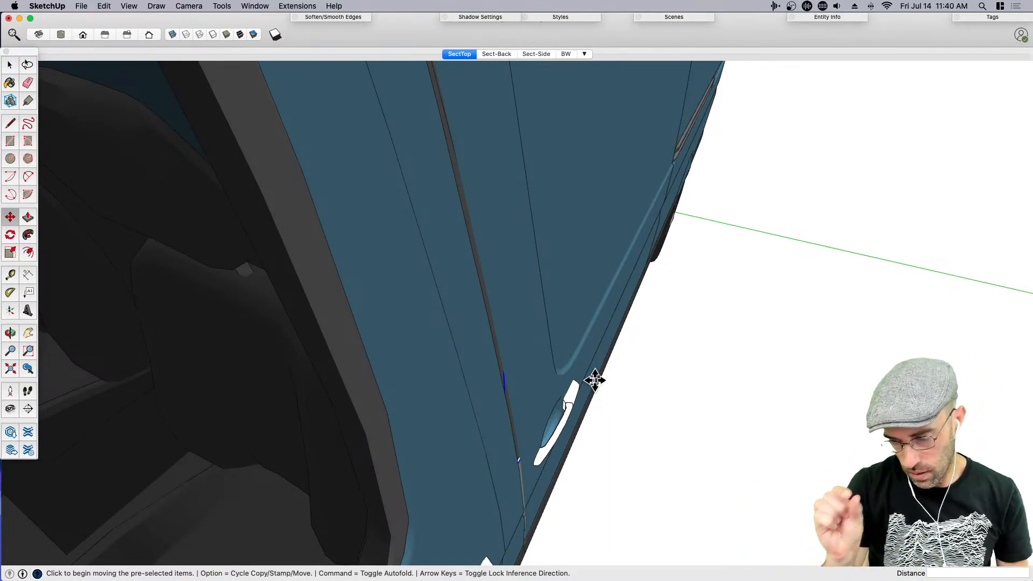
key("space")
scroll(592, 385, "down", 6)
middle_click_drag(587, 401, 630, 318)
scroll(246, 258, "up", 5)
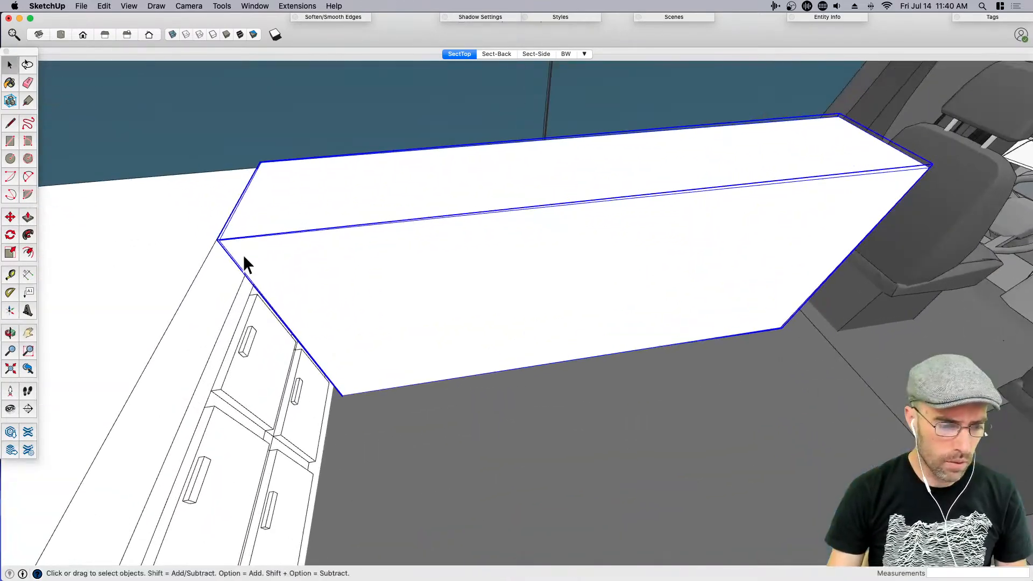
scroll(280, 334, "up", 2)
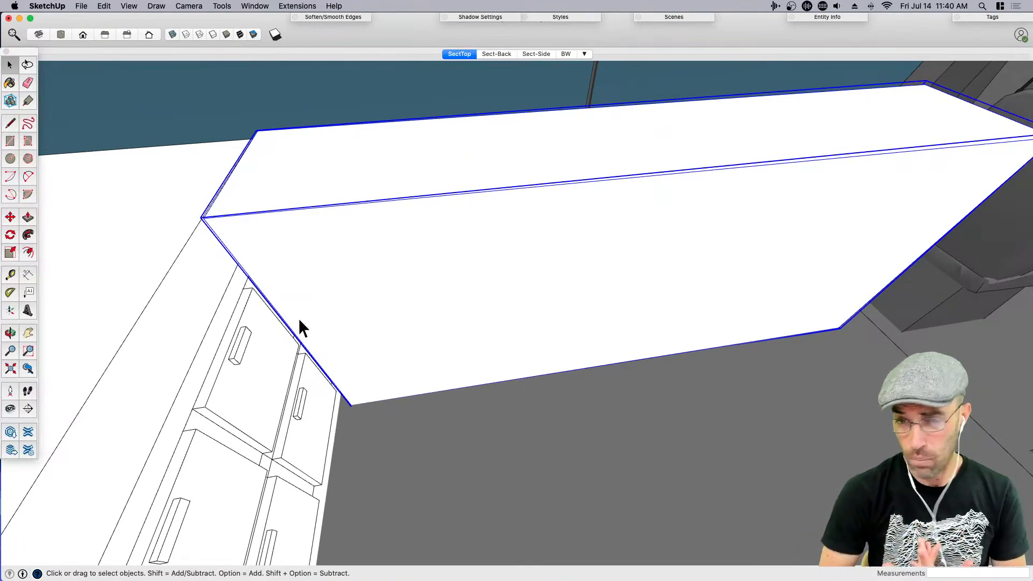
middle_click_drag(293, 321, 277, 352)
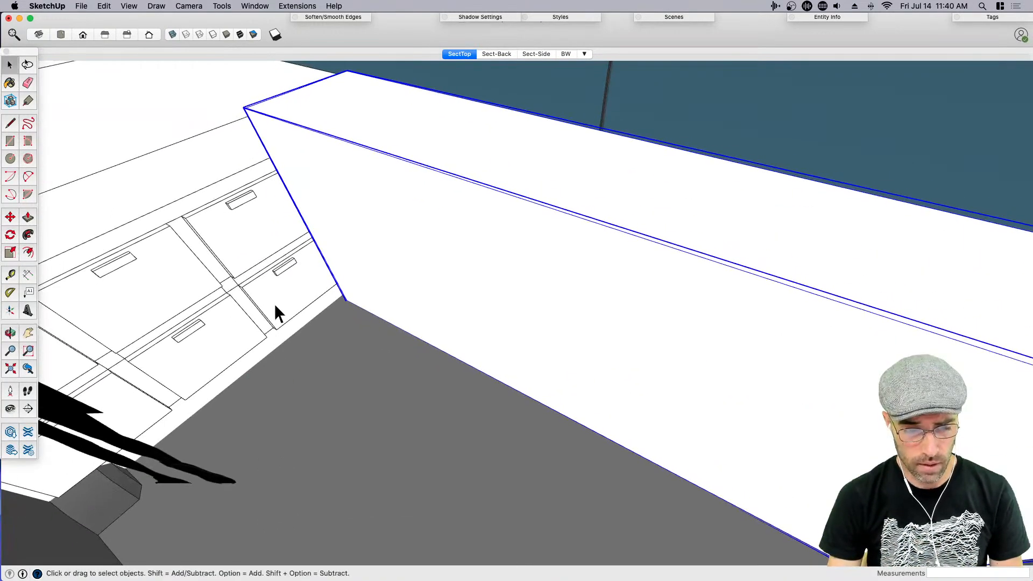
scroll(278, 231, "up", 2)
mouse_move(279, 231)
middle_mouse_down()
mouse_move(316, 246)
mouse_move(279, 248)
middle_mouse_up()
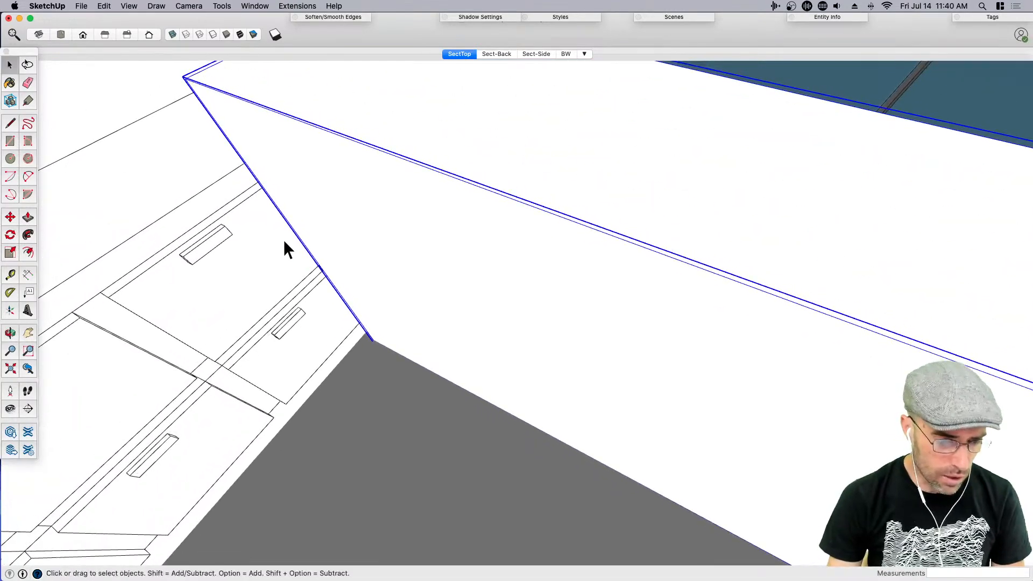
middle_click_drag(415, 258, 278, 262)
middle_click_drag(500, 255, 436, 247)
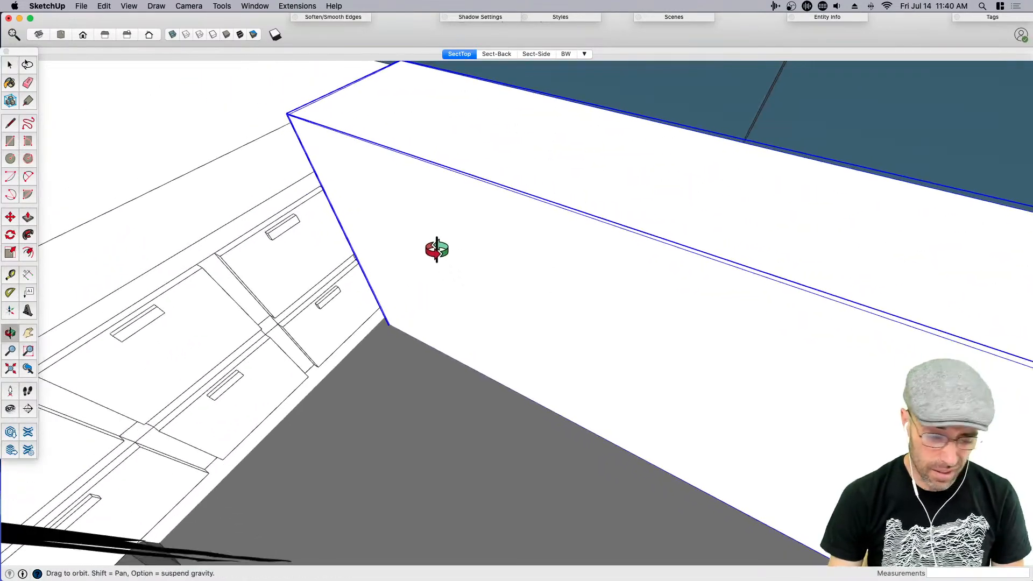
Push the long box's front face back toward the driver-side wall in two 1" moves
key("p")
left_click(445, 329)
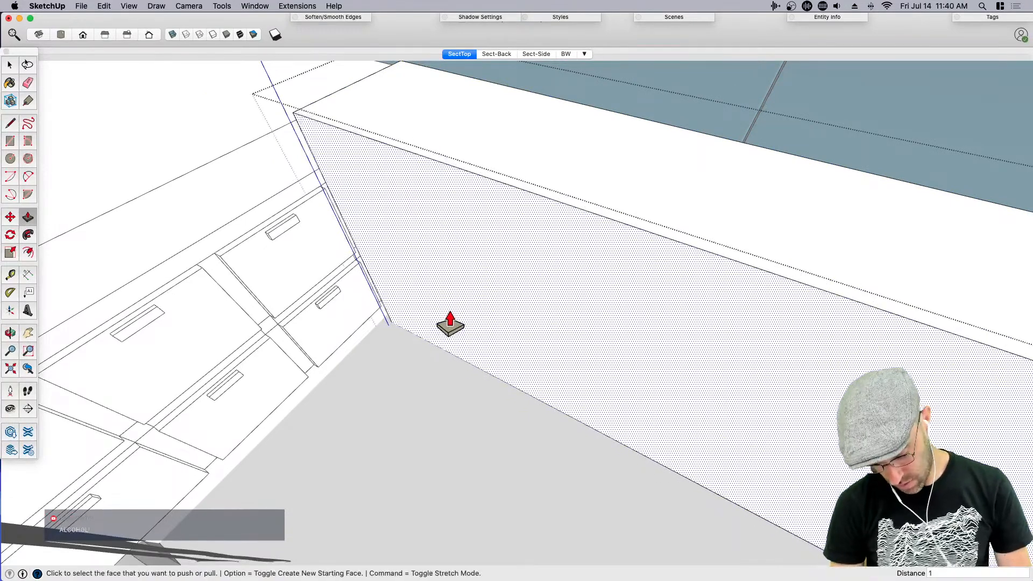
left_click(449, 323)
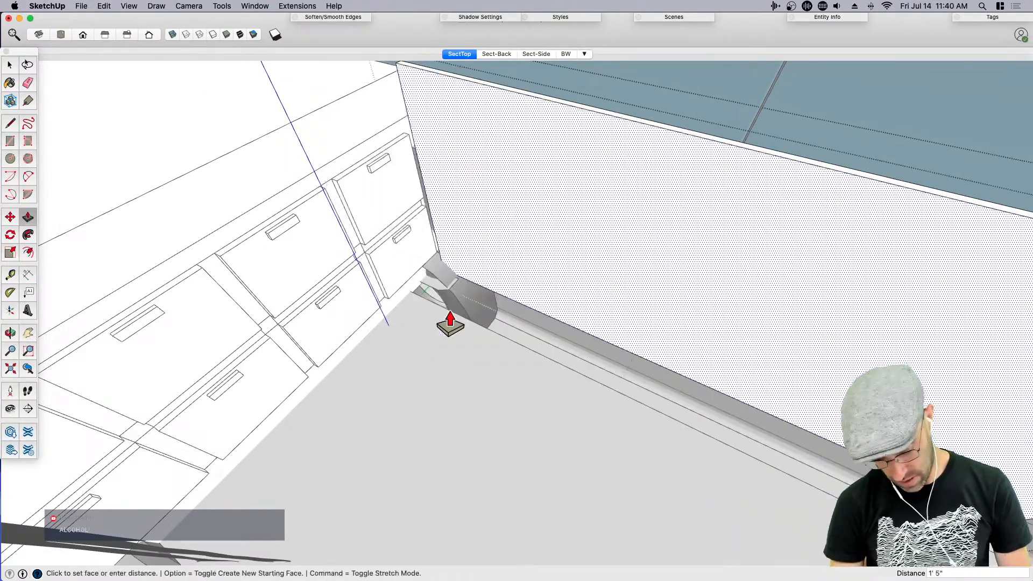
type("1")
key("Return")
key("space")
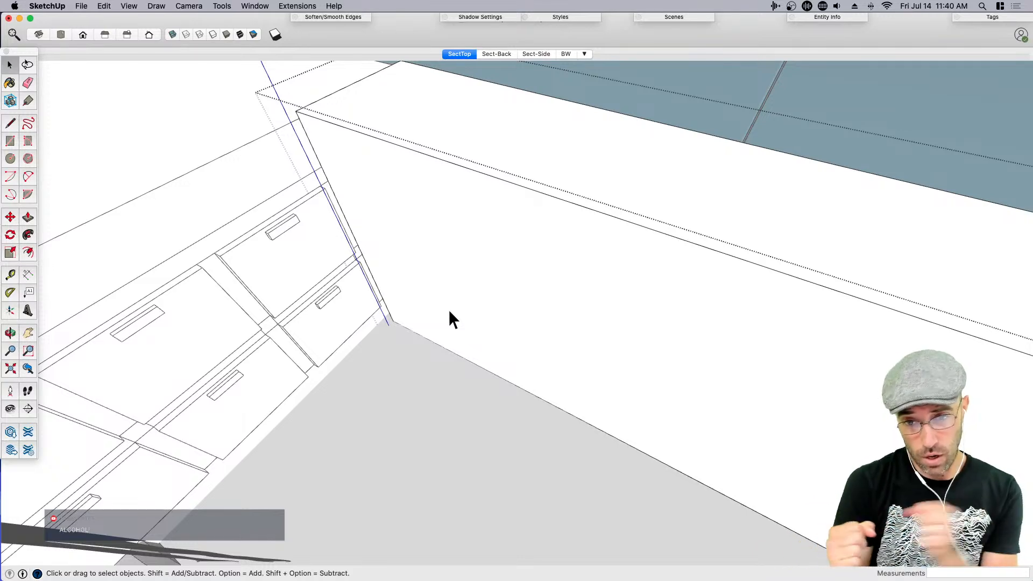
Offset the border of the long box's front face 2" inward
scroll(405, 345, "down", 6)
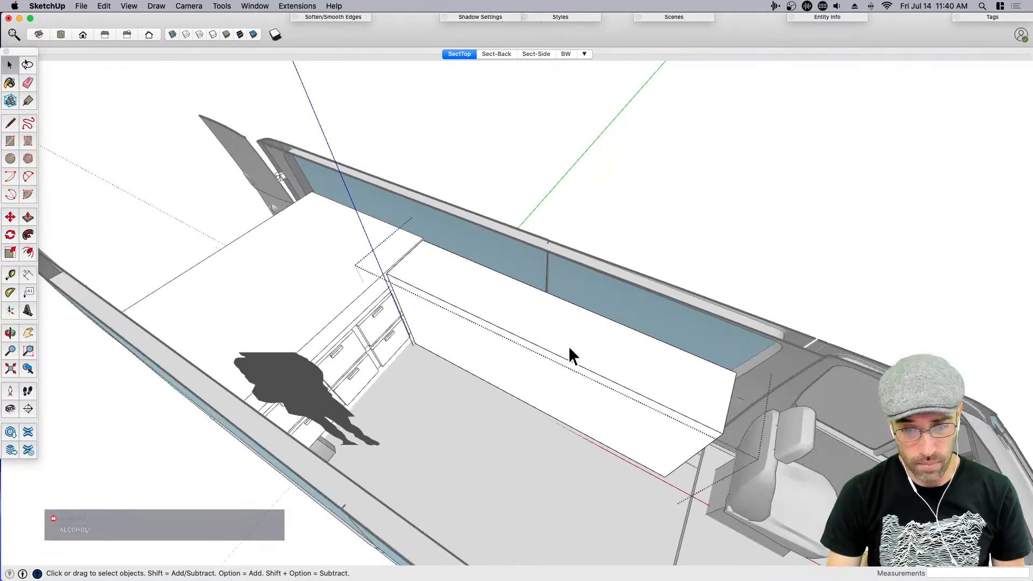
left_click(567, 215)
middle_click_drag(409, 319, 480, 329)
scroll(479, 330, "up", 5)
left_click(447, 362)
middle_click_drag(447, 362, 525, 357)
double_click(521, 347)
left_click(521, 347)
key("t")
left_click(499, 351)
left_click(502, 350)
type("2")
key("Return")
left_click(526, 348)
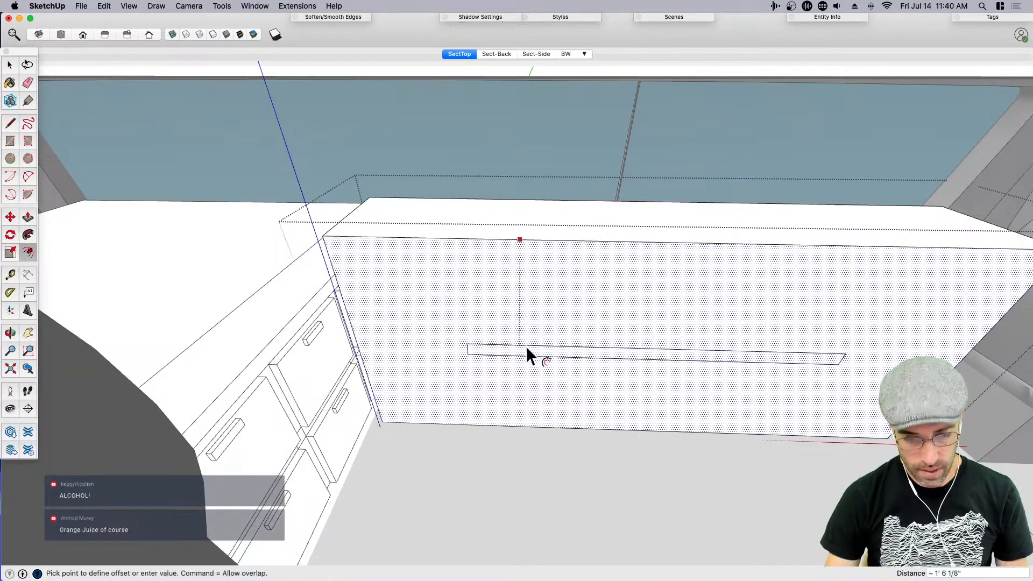
type("2")
key("Return")
key("space")
Push the inset face 16" into the long box to hollow it out as an open compartment
middle_click_drag(498, 365, 605, 398)
left_click(605, 398)
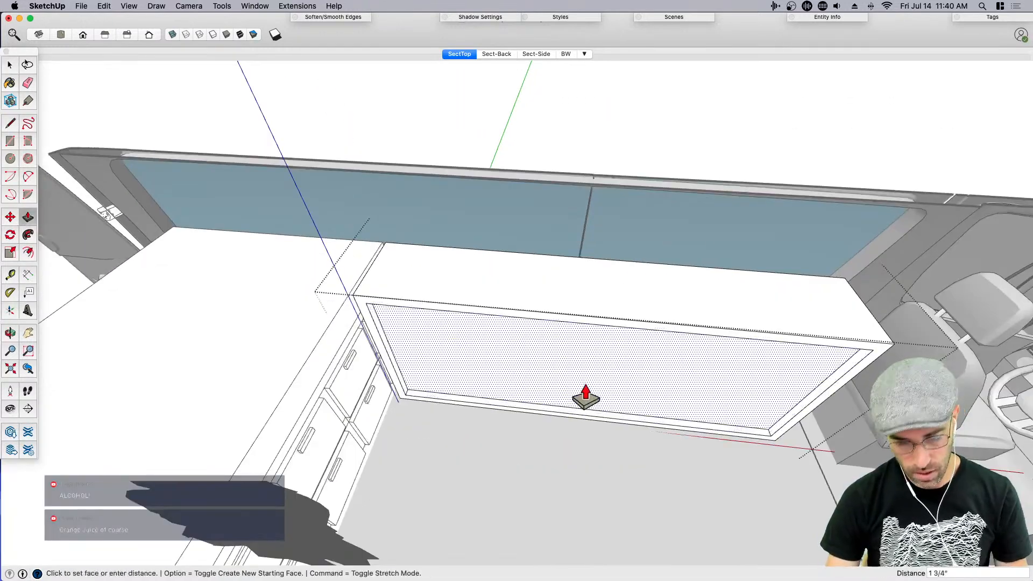
type("16")
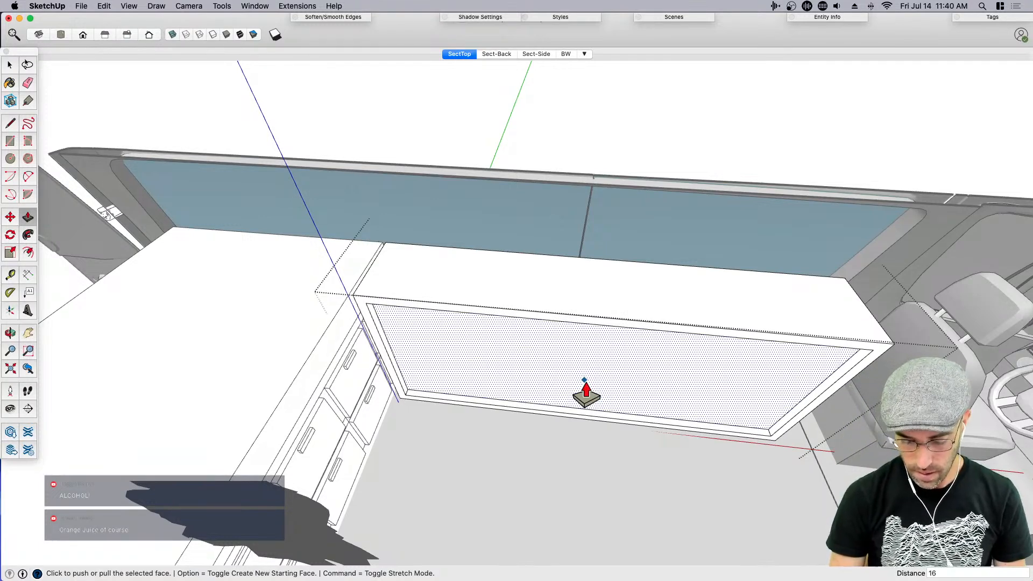
key("Return")
key("space")
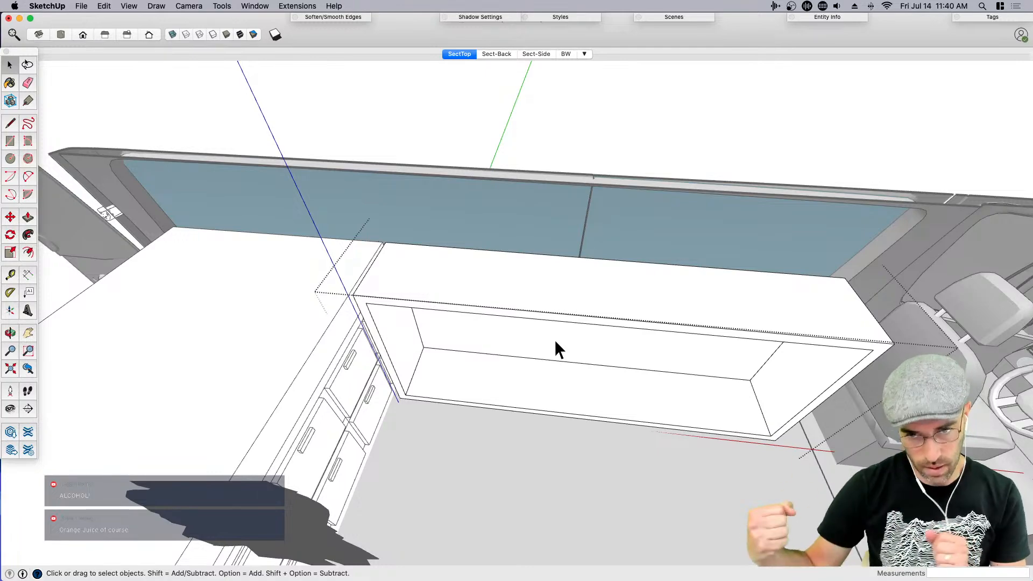
Show the Sect-Side scene with the view facing the hollowed long box, and save the model
middle_click_drag(572, 380, 447, 304)
scroll(445, 306, "up", 3)
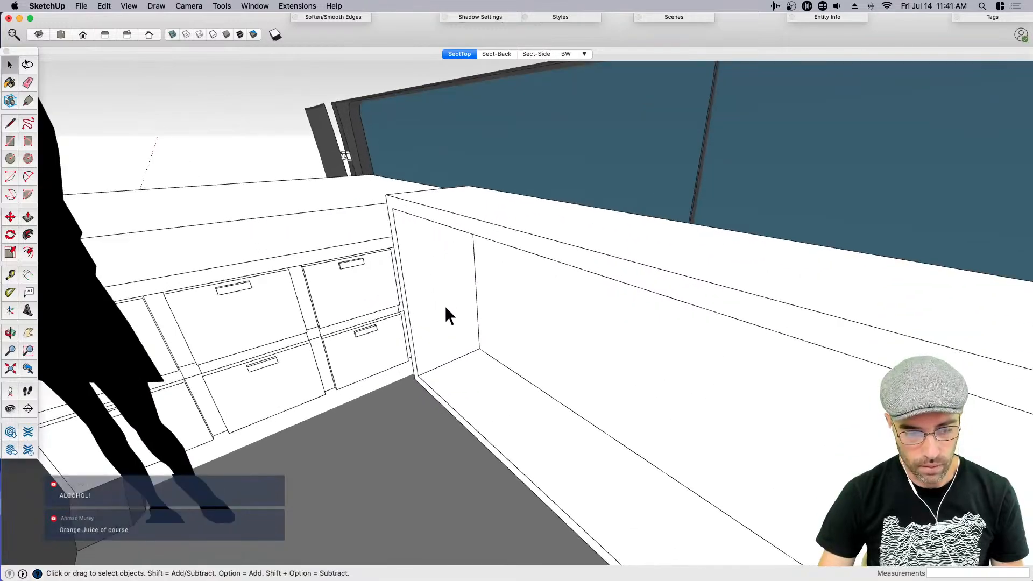
left_click(537, 55)
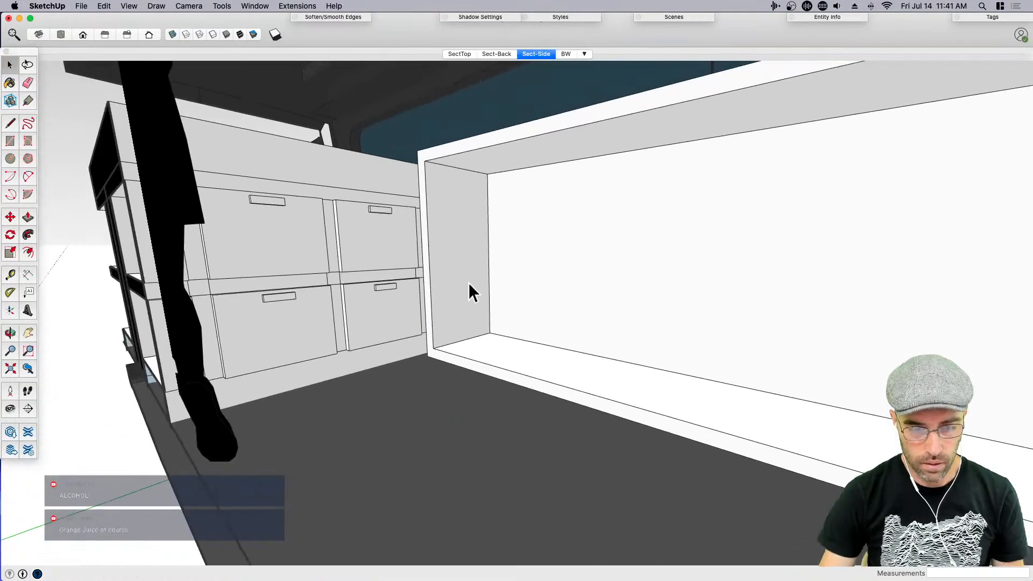
key("shift+l")
left_click_drag(438, 321, 563, 309)
key("super+s")
scroll(397, 338, "down", 2)
key("space")
middle_click_drag(554, 326, 582, 302)
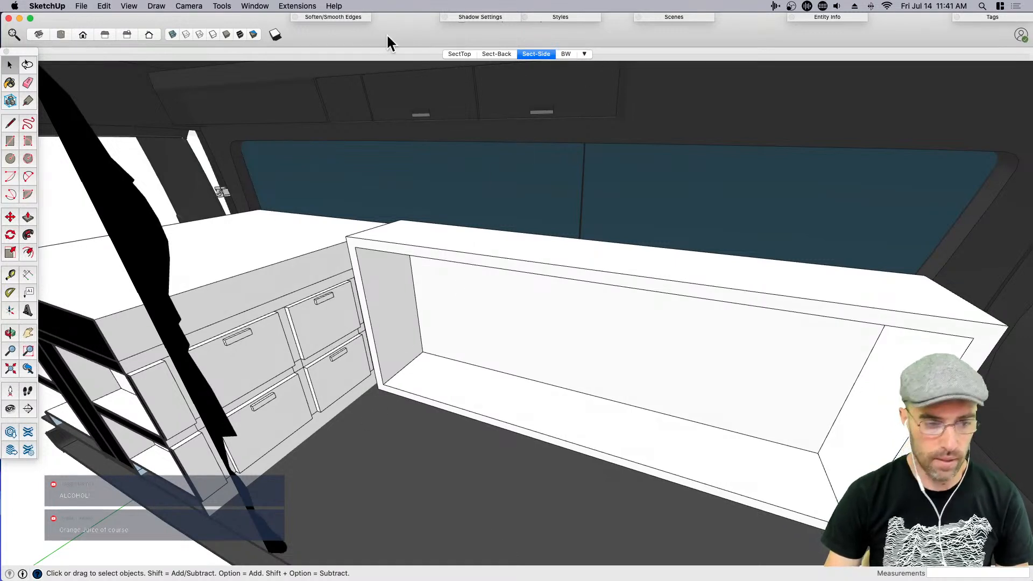
Search 3D Warehouse for "mini fridge" and browse the matching models
left_click(297, 6)
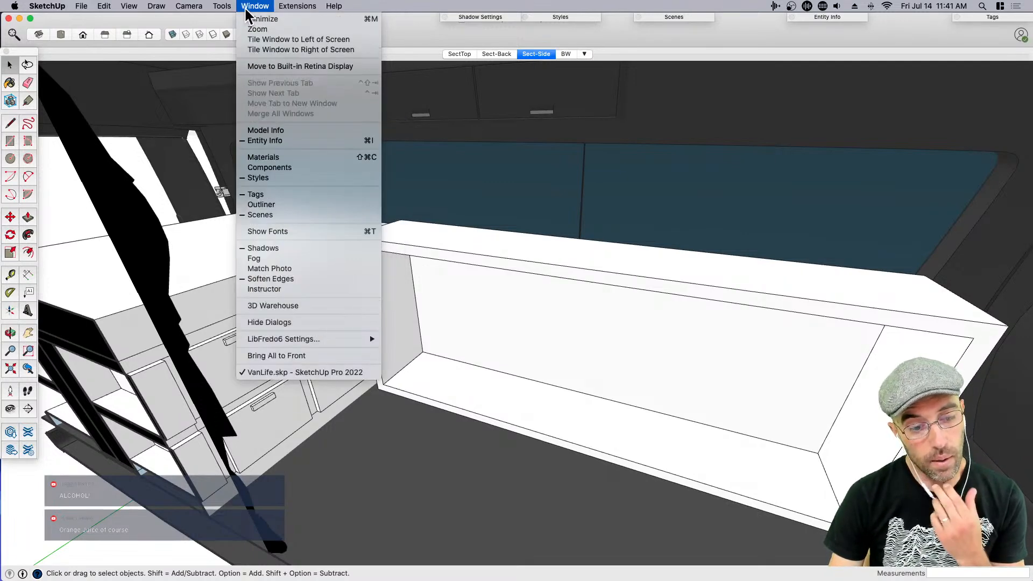
left_click(267, 304)
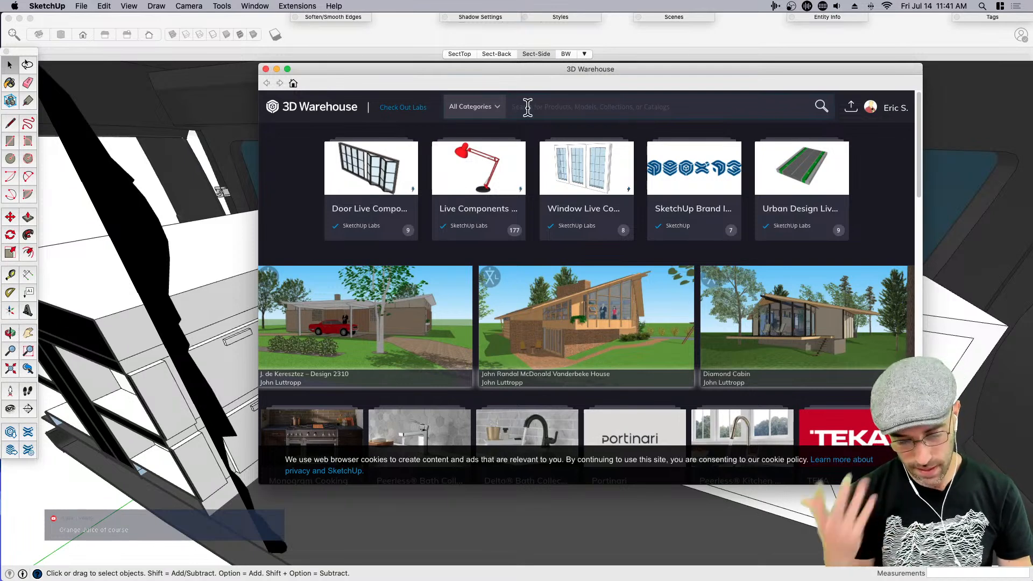
type("ke")
type("mini fridg")
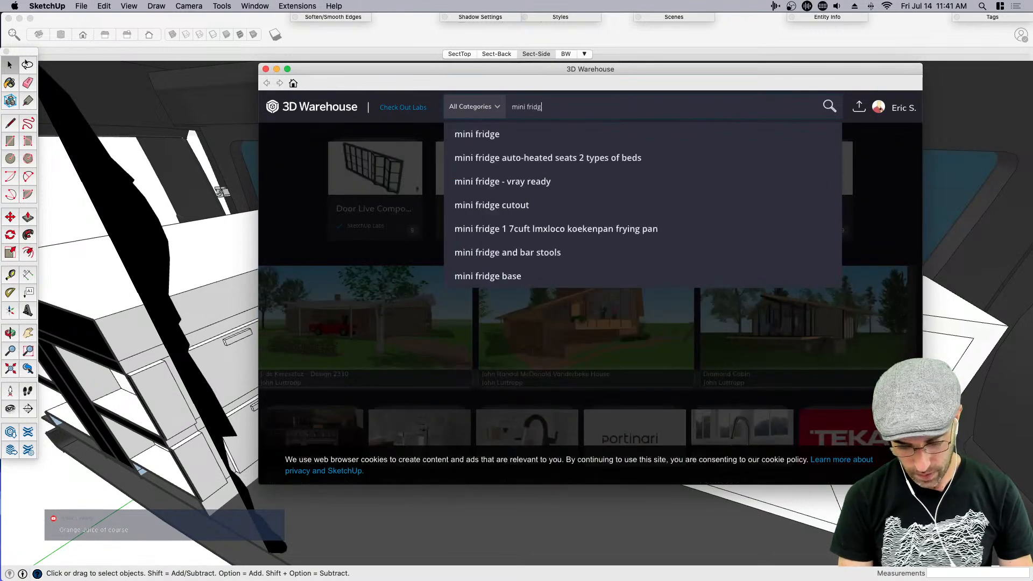
type("e")
key("Return")
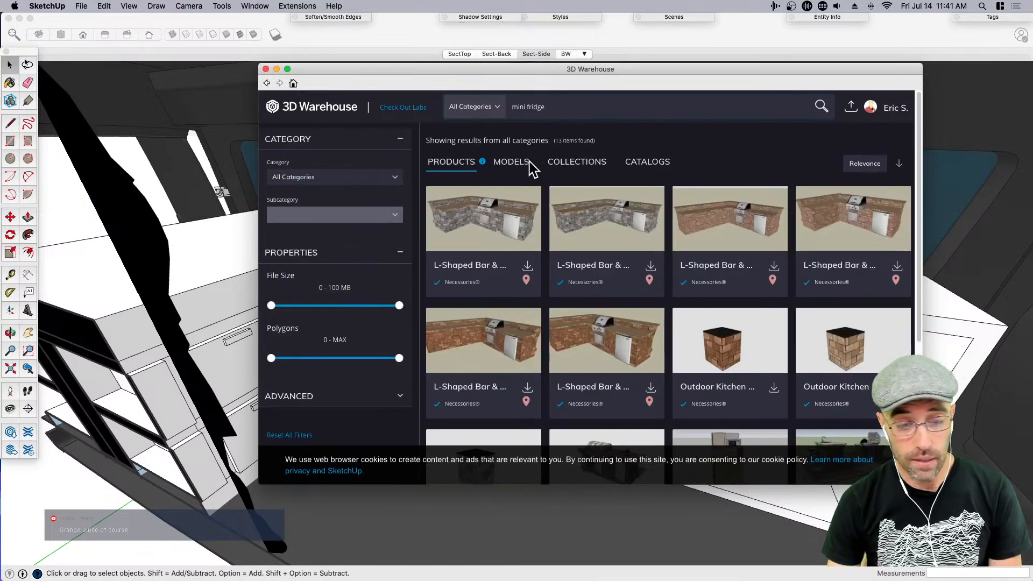
left_click(523, 163)
left_click(899, 465)
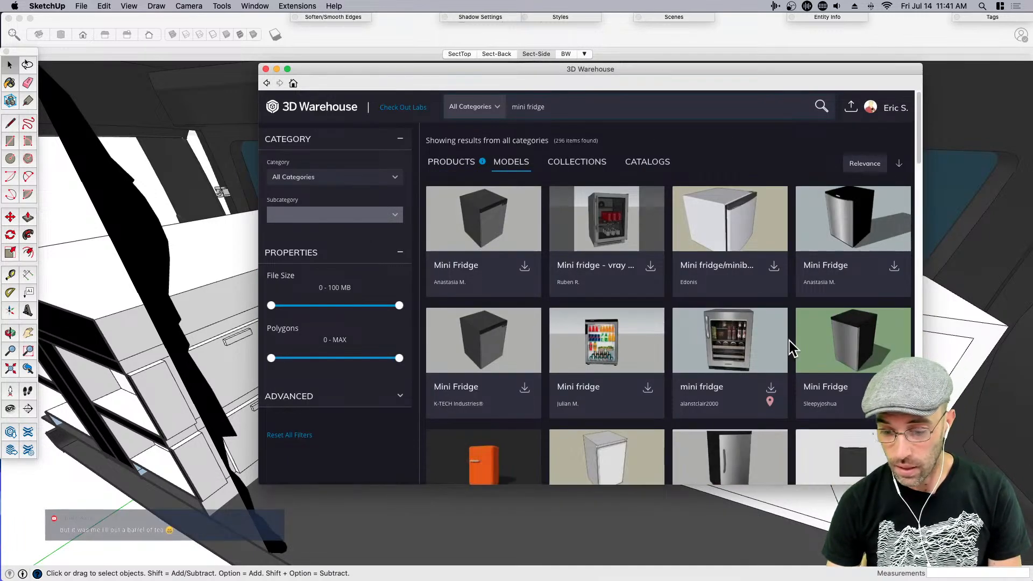
left_click_drag(922, 484, 937, 555)
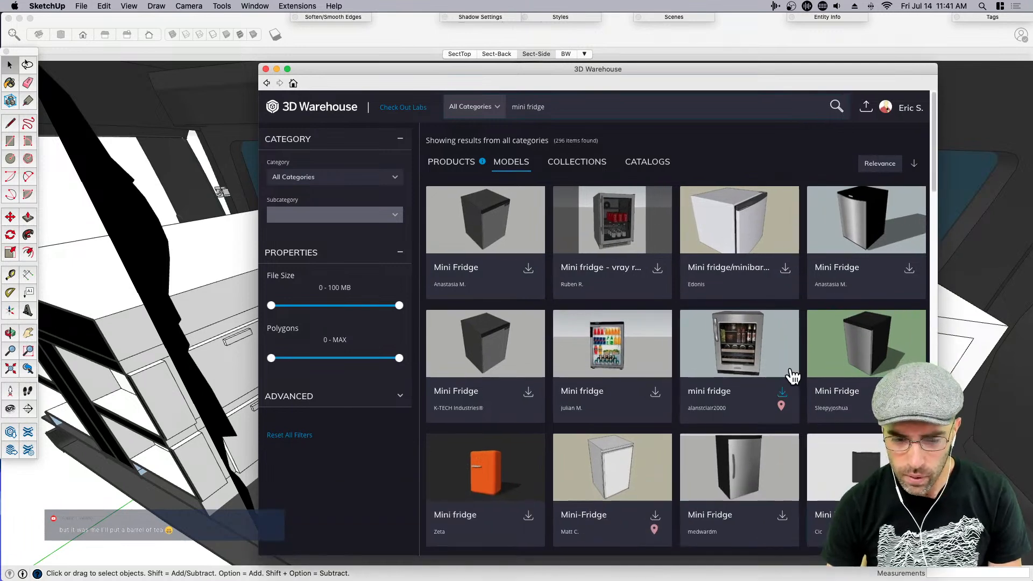
scroll(789, 375, "down", 1)
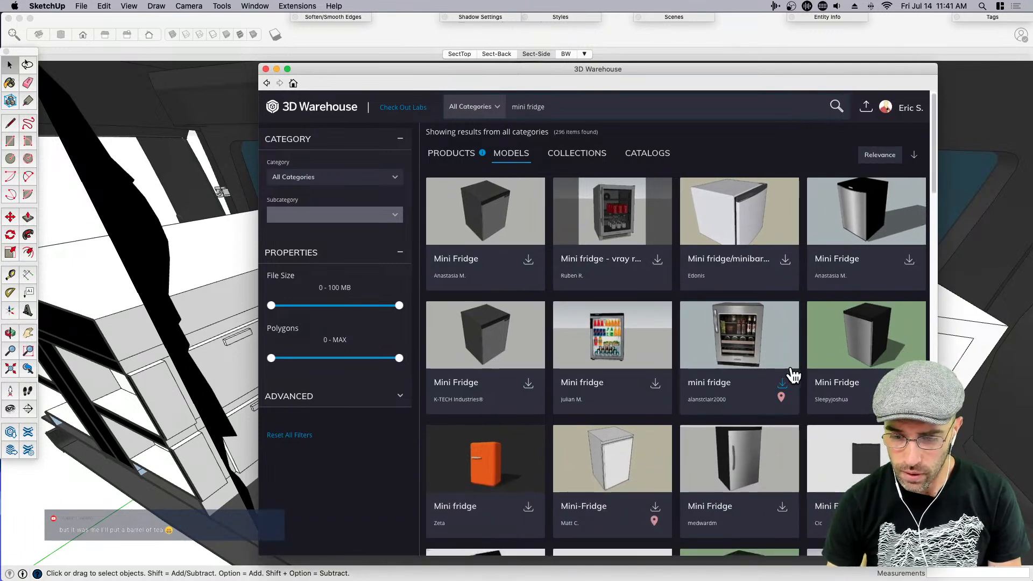
scroll(761, 352, "down", 5)
scroll(746, 339, "down", 5)
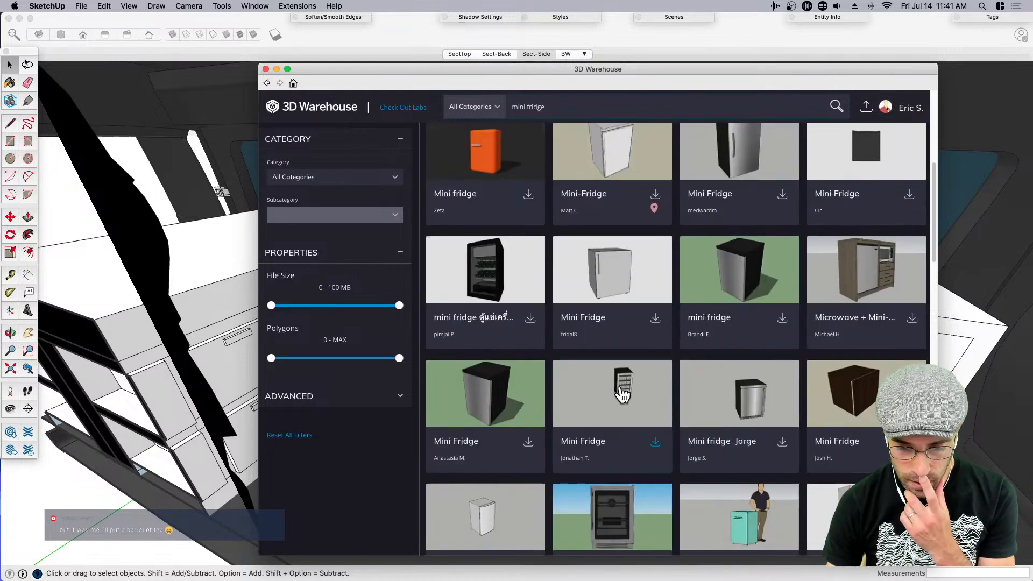
left_click(621, 395)
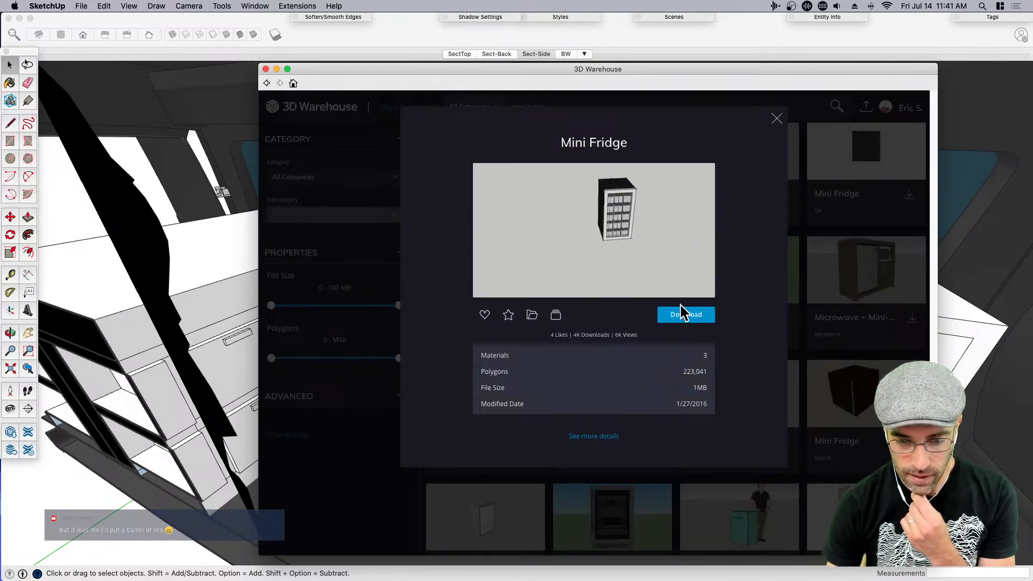
left_click(696, 320)
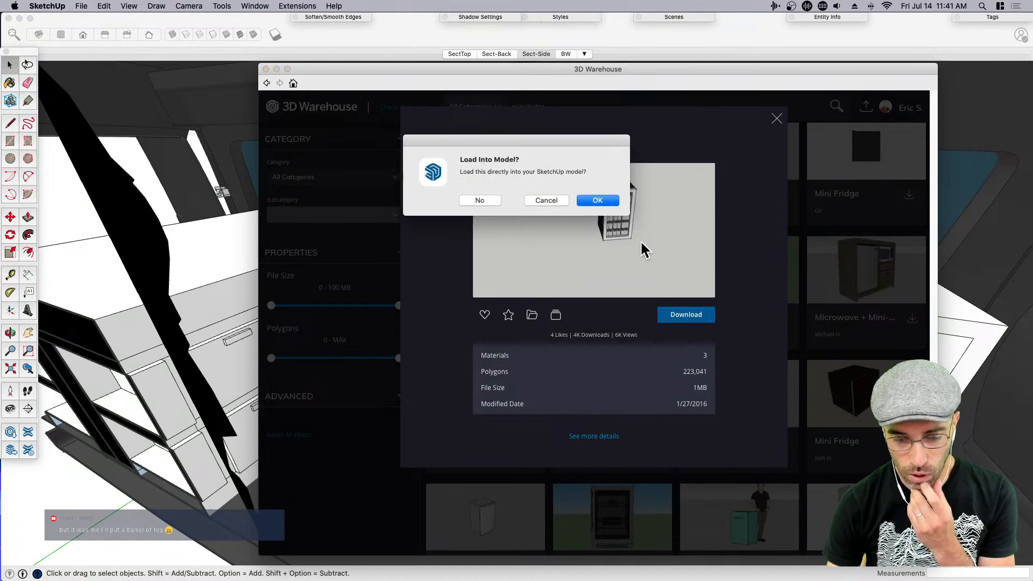
left_click(545, 201)
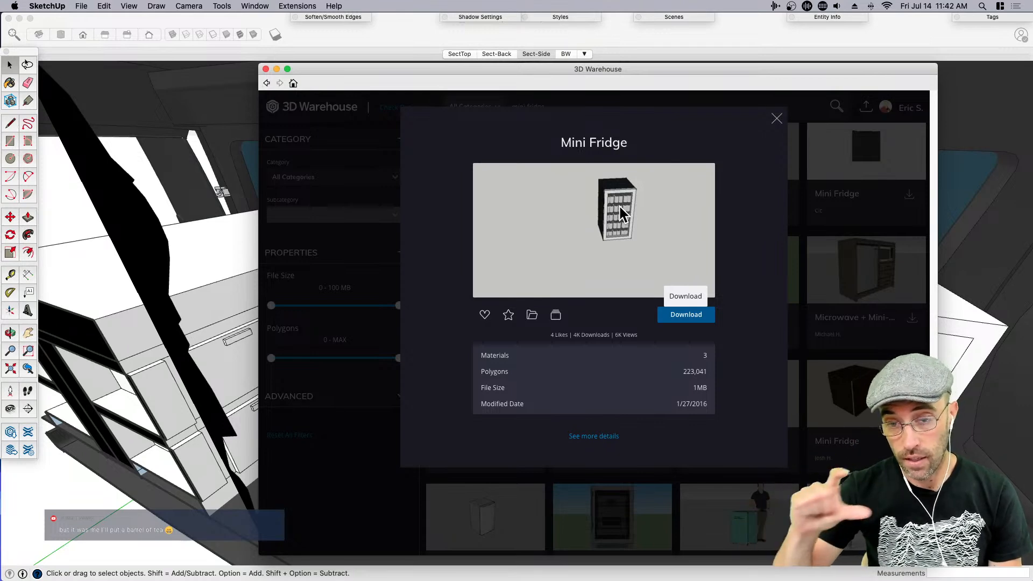
left_click(777, 118)
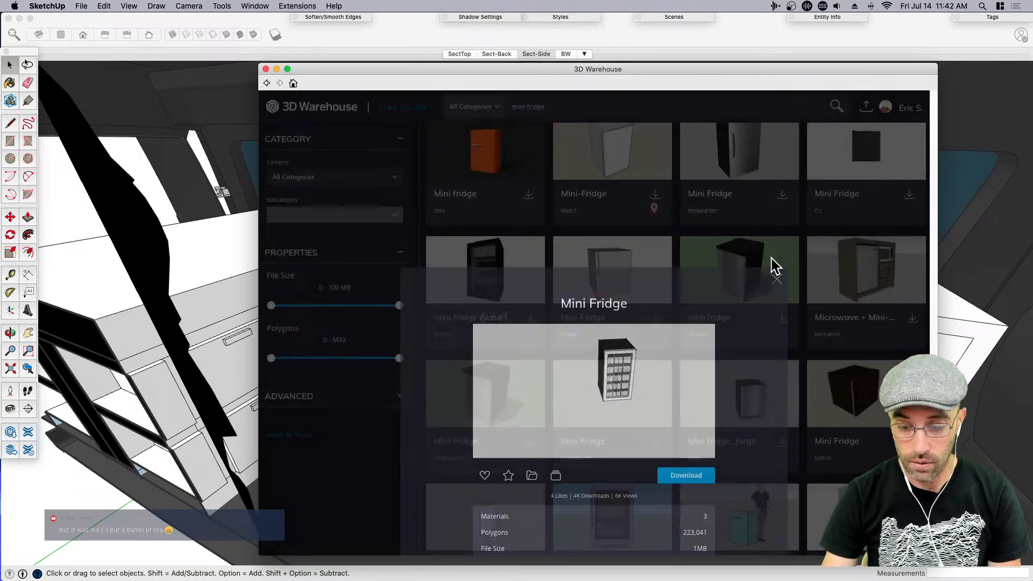
scroll(760, 434, "down", 3)
scroll(761, 438, "down", 2)
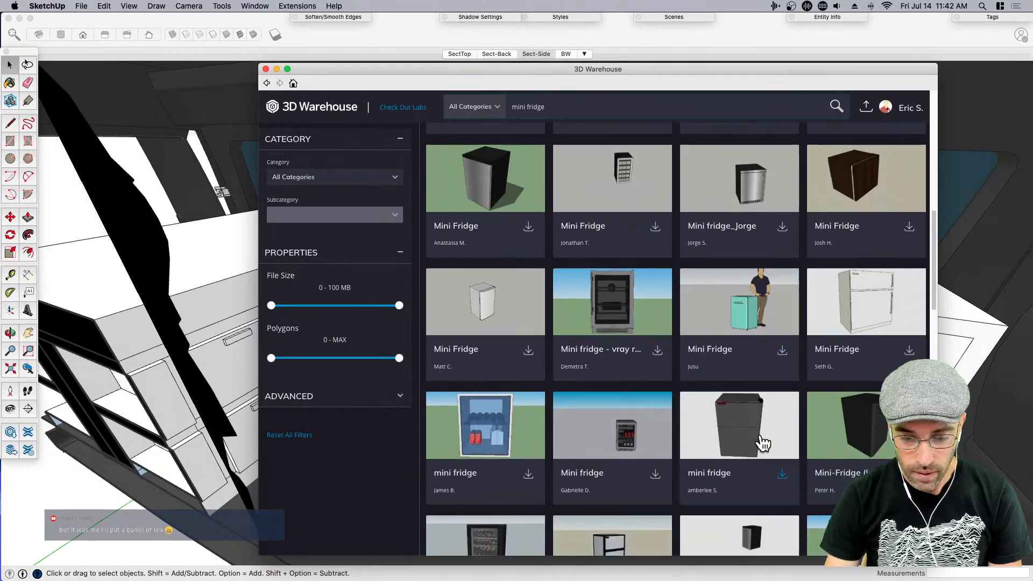
left_click(651, 443)
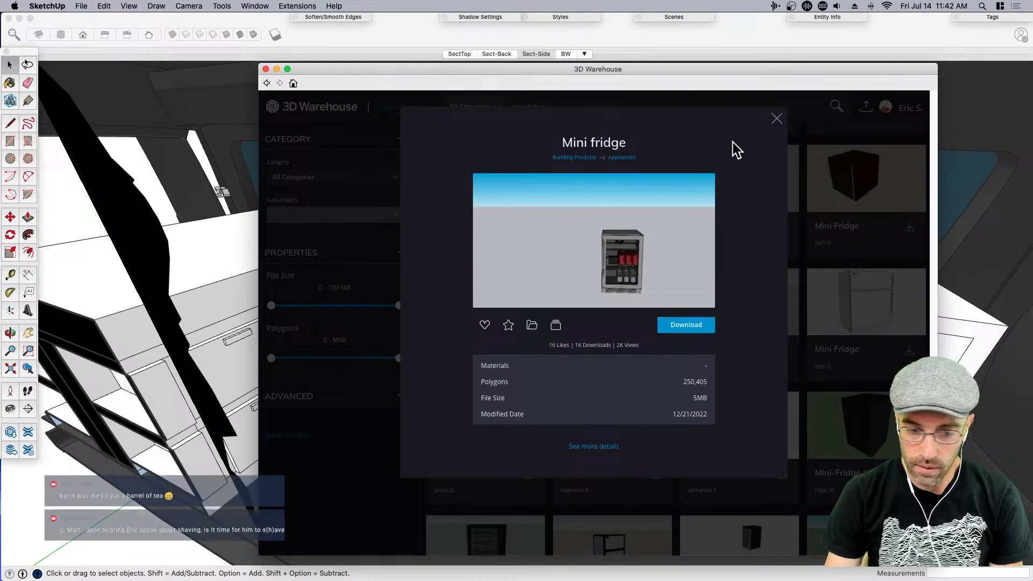
left_click(778, 120)
Load the "mini wine fridge / mini cave à vin" model and place it at the front of the long box
scroll(722, 330, "down", 3)
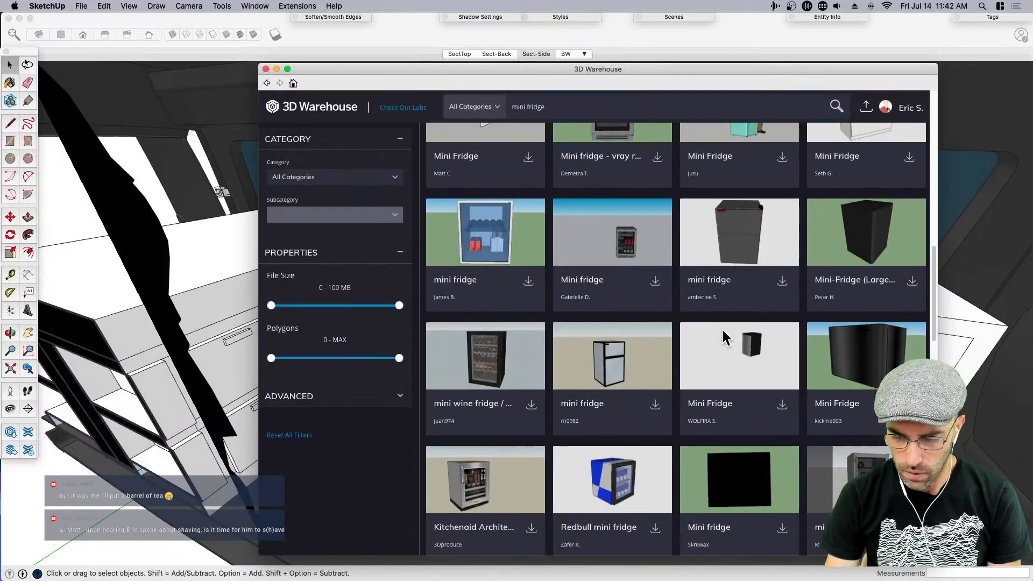
scroll(722, 329, "down", 1)
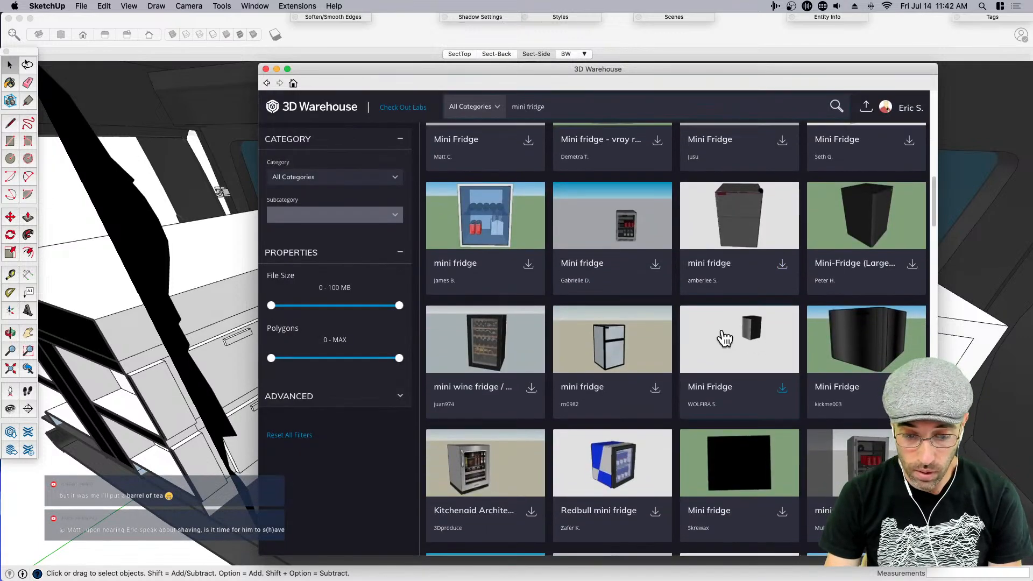
left_click(492, 345)
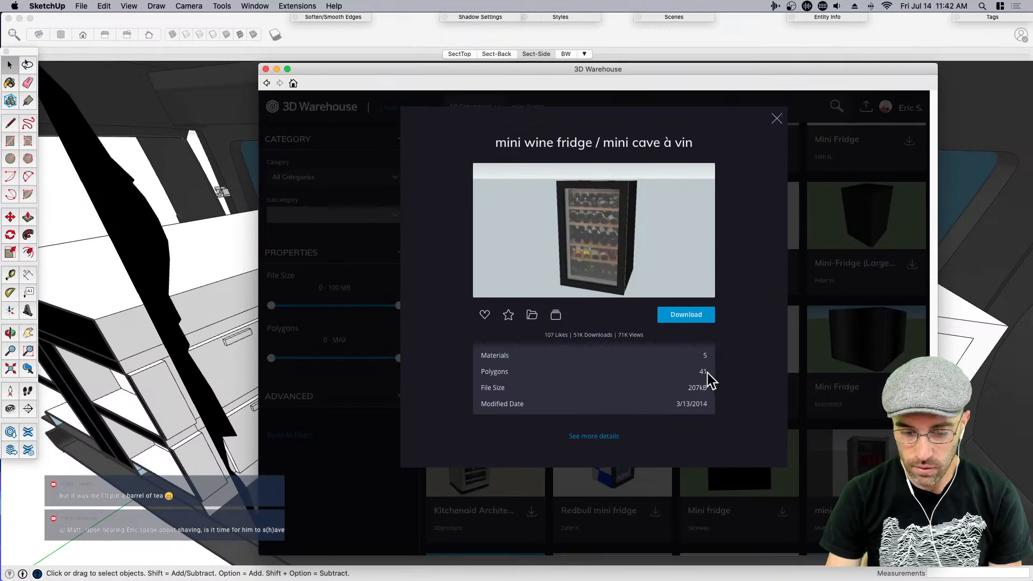
left_click(692, 316)
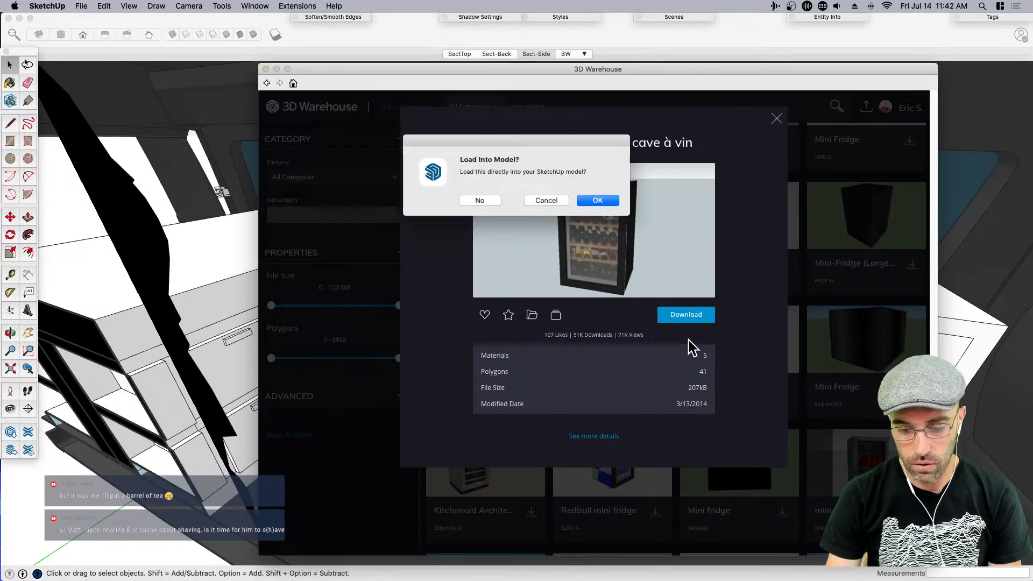
left_click(599, 200)
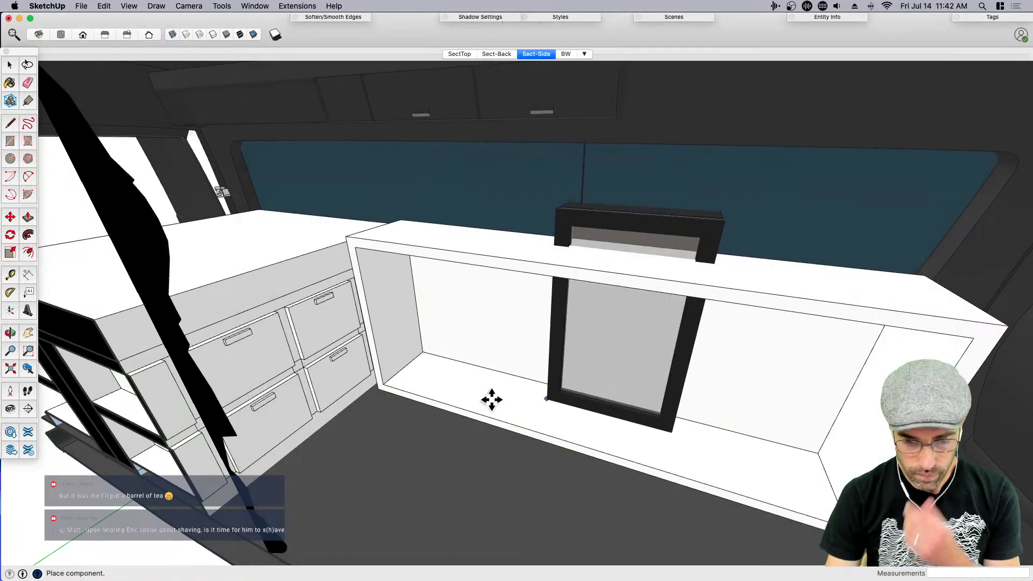
left_click(445, 404)
Scale the fridge uniformly about its center to about 0.74 so it fits the height of the box opening
middle_click_drag(445, 403, 586, 426)
scroll(612, 337, "up", 4)
key("s")
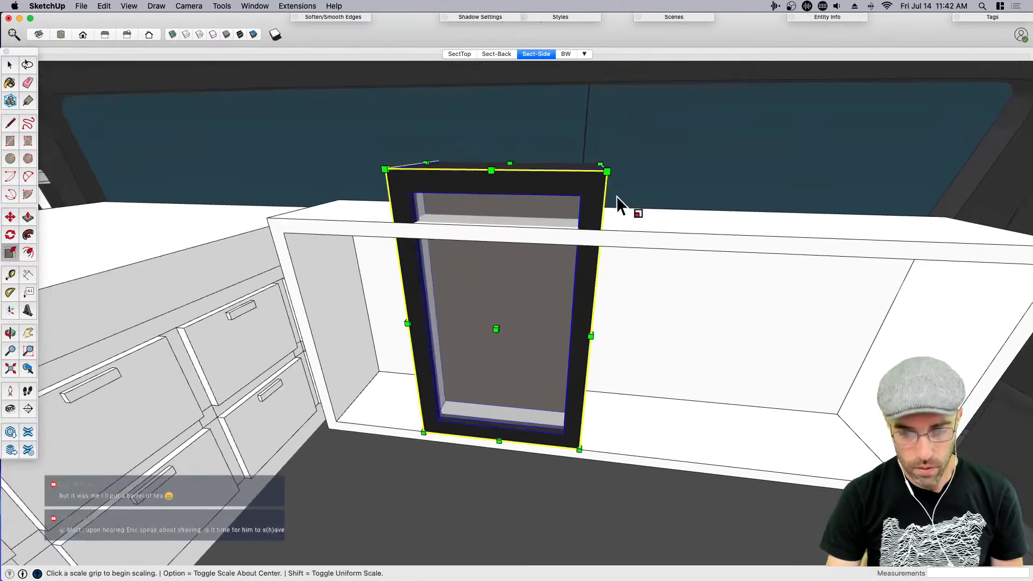
left_click(605, 171)
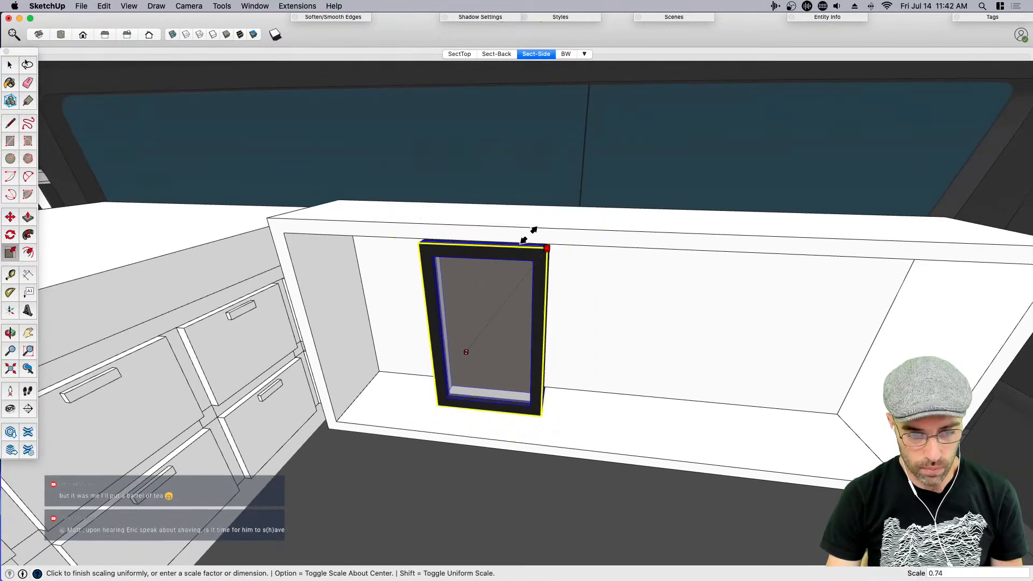
left_click(538, 240)
key("space")
Move the fridge by its lower front corner into the box opening's lower corner beside the drawers
middle_click_drag(579, 374, 627, 348)
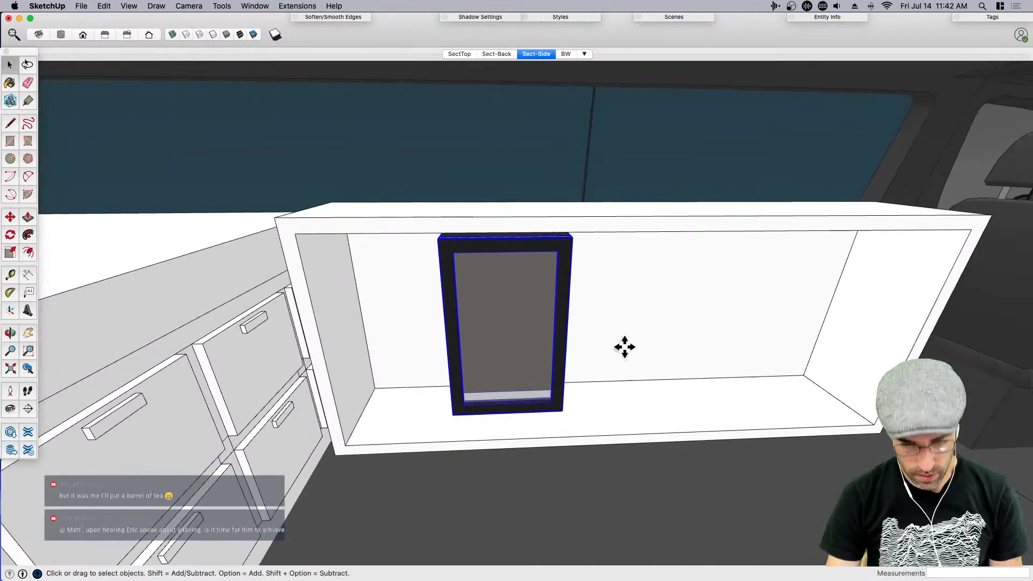
key("m")
scroll(511, 357, "up", 2)
scroll(454, 421, "up", 1)
left_click(442, 417)
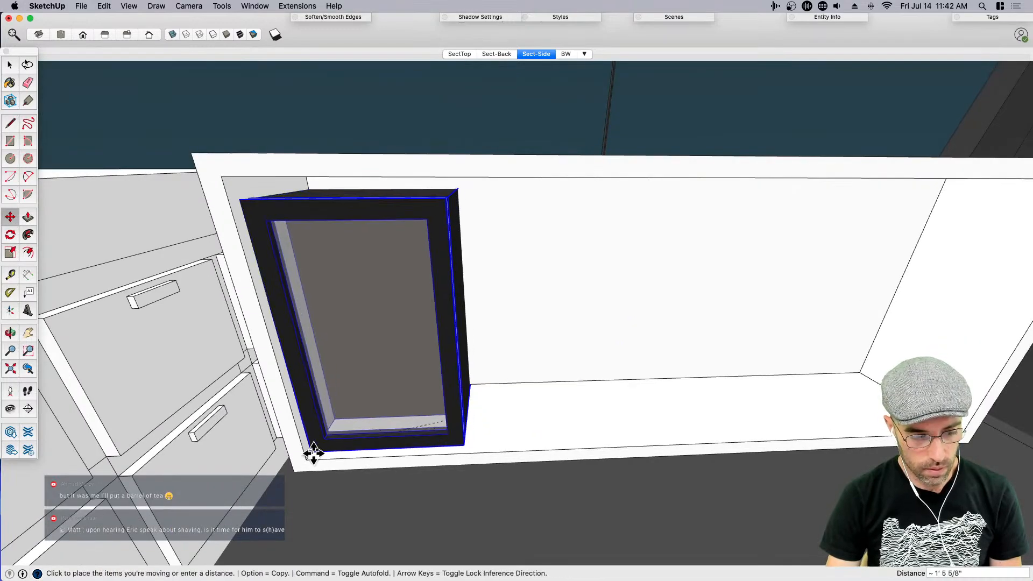
left_click(307, 458)
scroll(309, 457, "down", 2)
middle_click_drag(540, 430, 551, 467)
key("space")
Open the long box for editing and try a circle of about 7" radius on its top near the cab end
scroll(543, 452, "down", 4)
key("r")
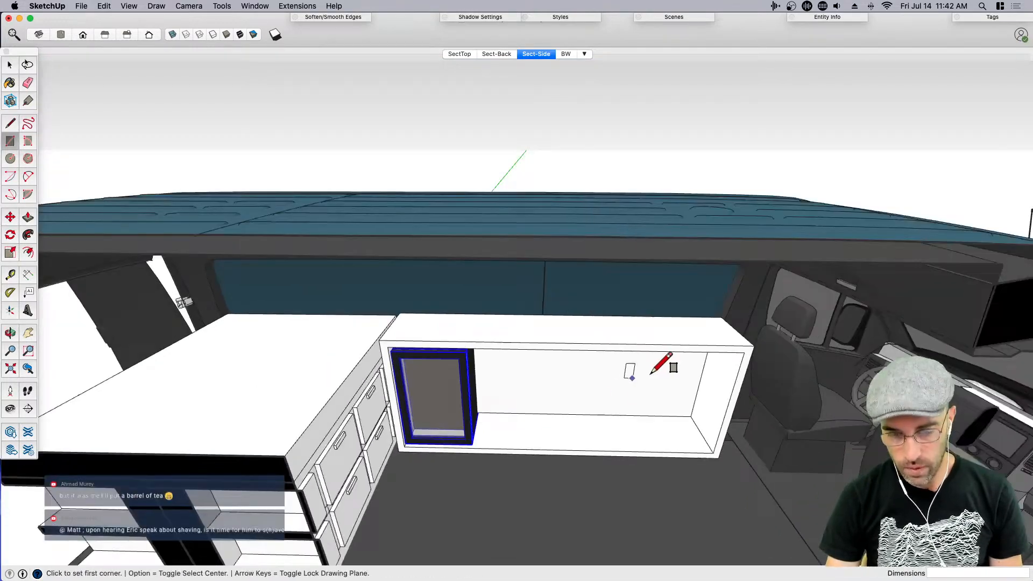
key("space")
scroll(628, 330, "up", 2)
middle_click_drag(666, 390, 635, 338)
scroll(635, 338, "up", 2)
left_click(640, 338)
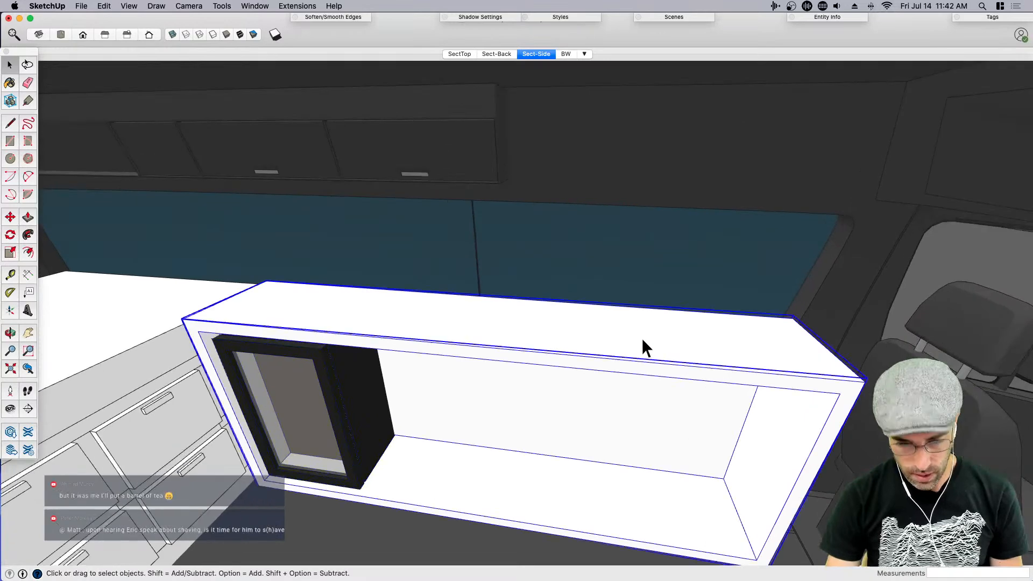
double_click(657, 337)
left_click(676, 331)
key("c")
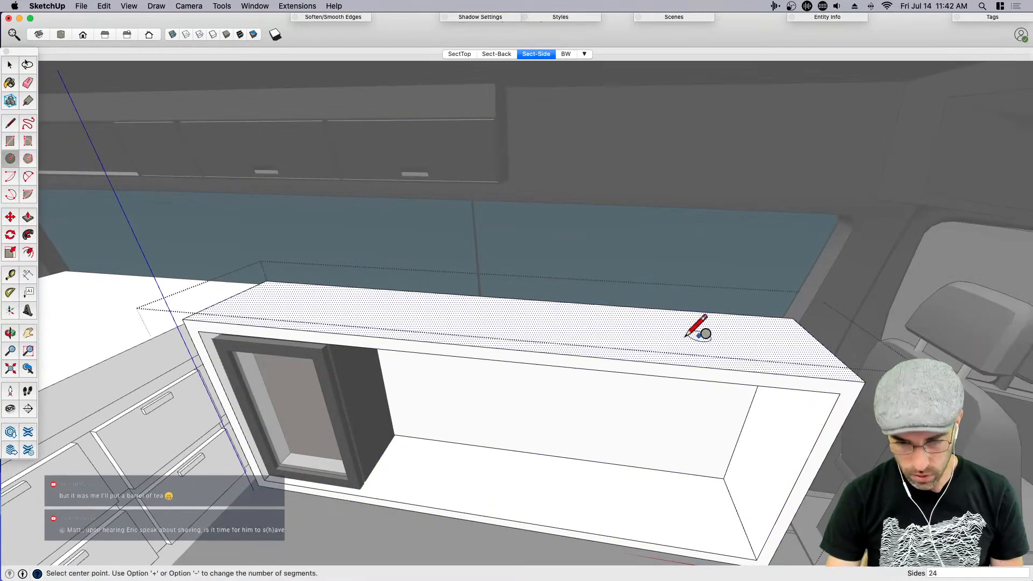
left_click(682, 337)
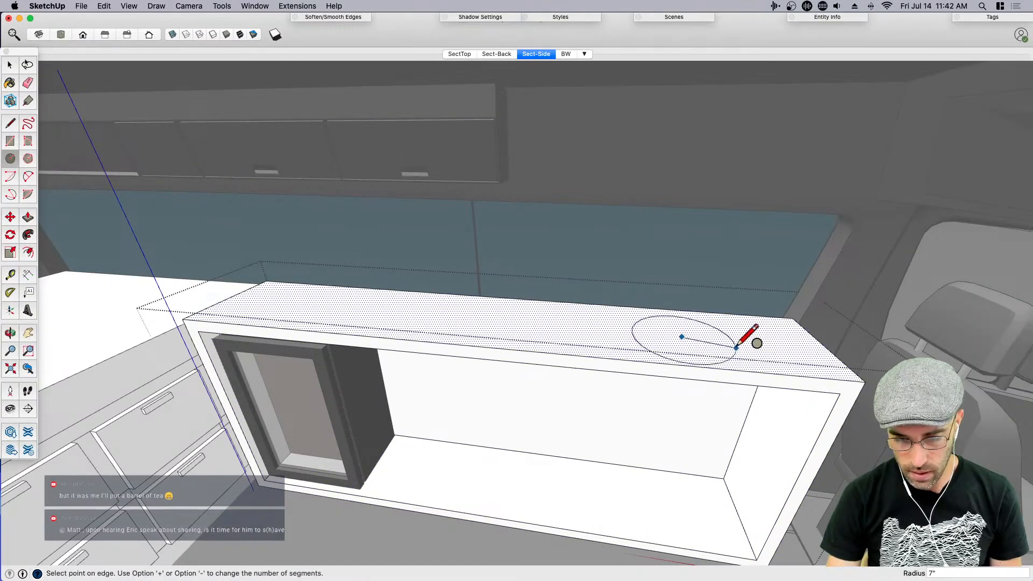
left_click(734, 347)
middle_click_drag(717, 341, 673, 352)
key("super+z")
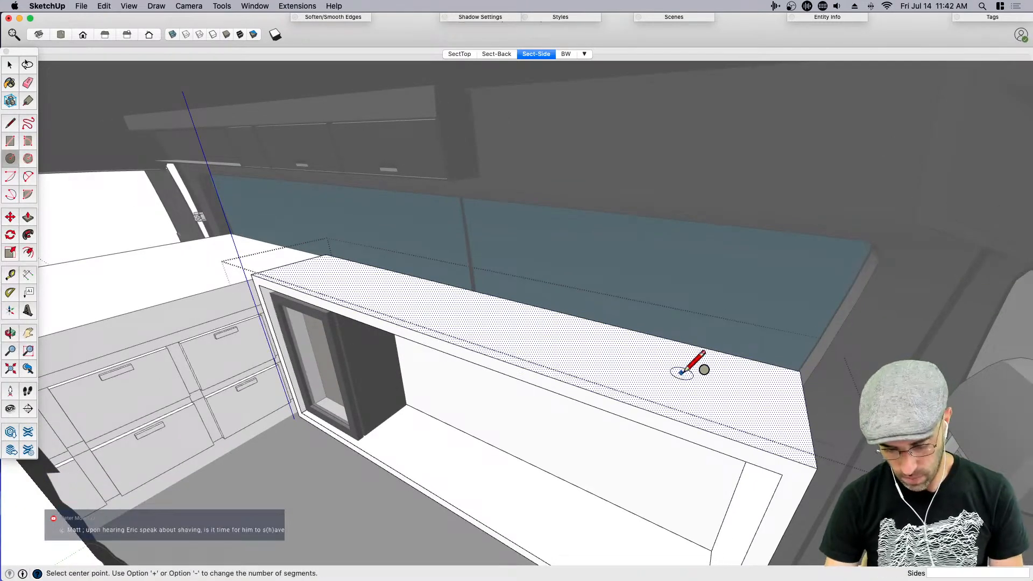
Draw a 12" line on the box top, running inward from the midpoint of the cab-end edge
key("l")
left_click(807, 412)
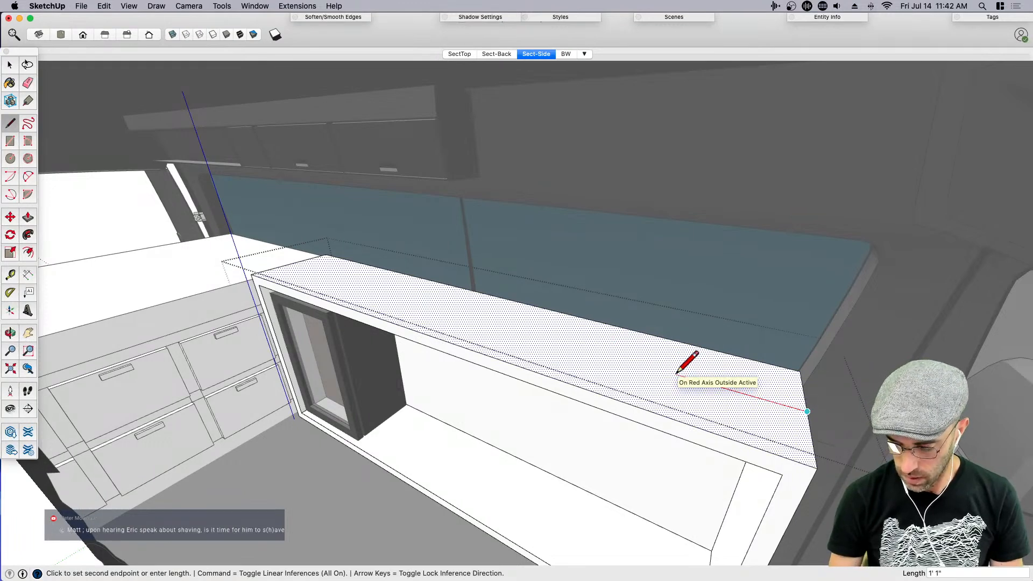
type("1")
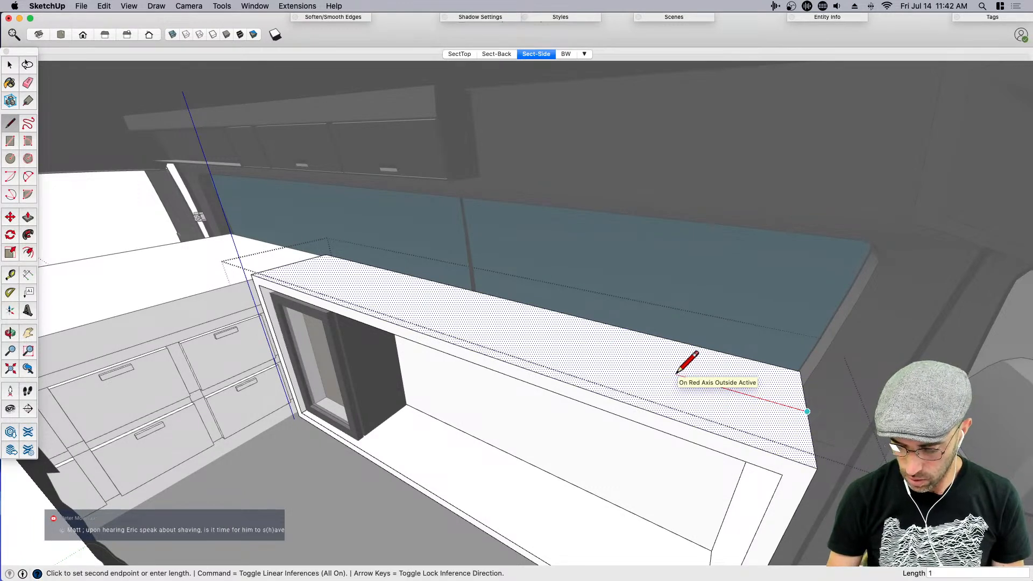
type("2")
key("Return")
key("space")
Draw a circle of 6" radius on the box top, centered on the inner end of the line
key("c")
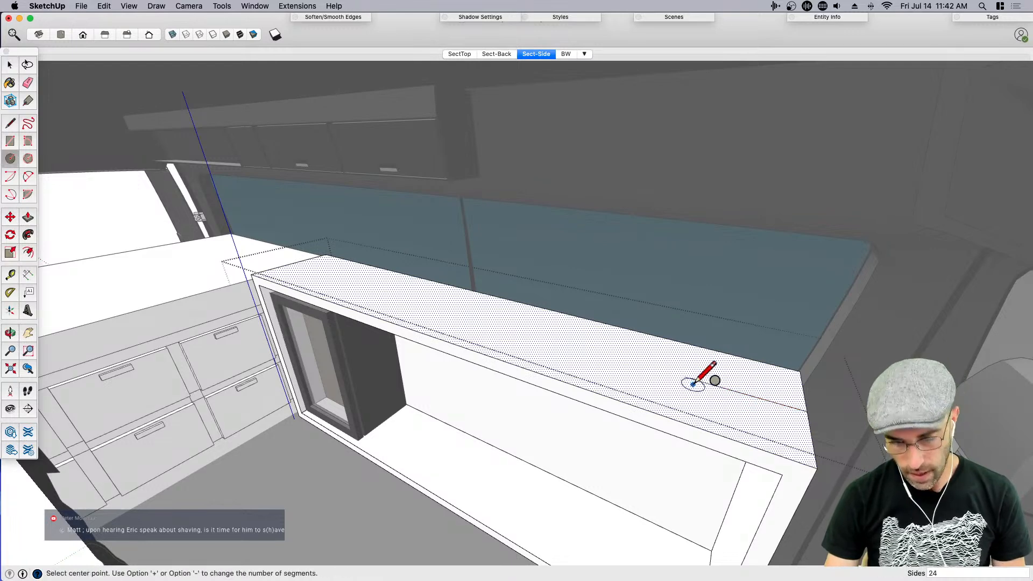
left_click(685, 377)
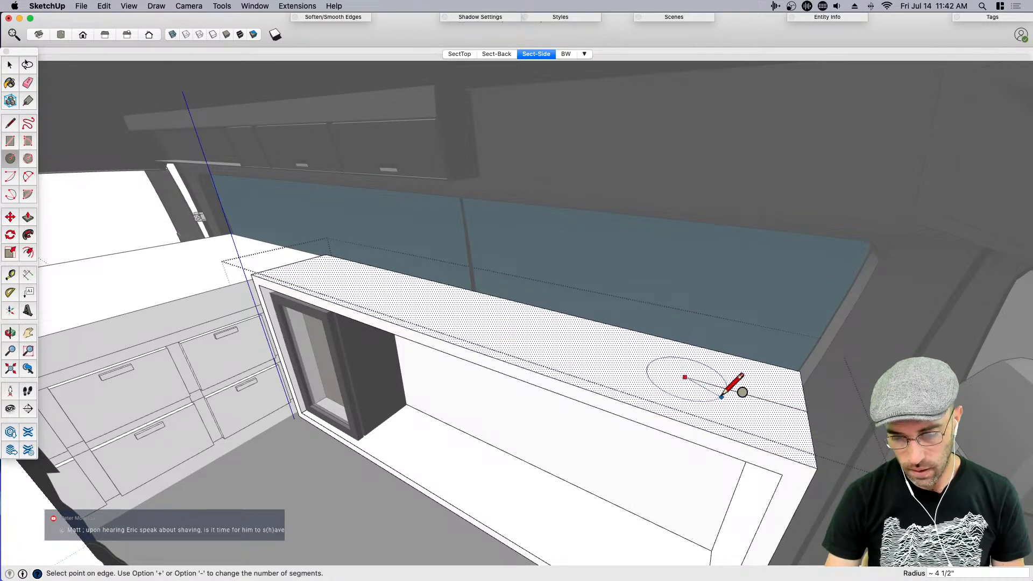
type("6")
key("Return")
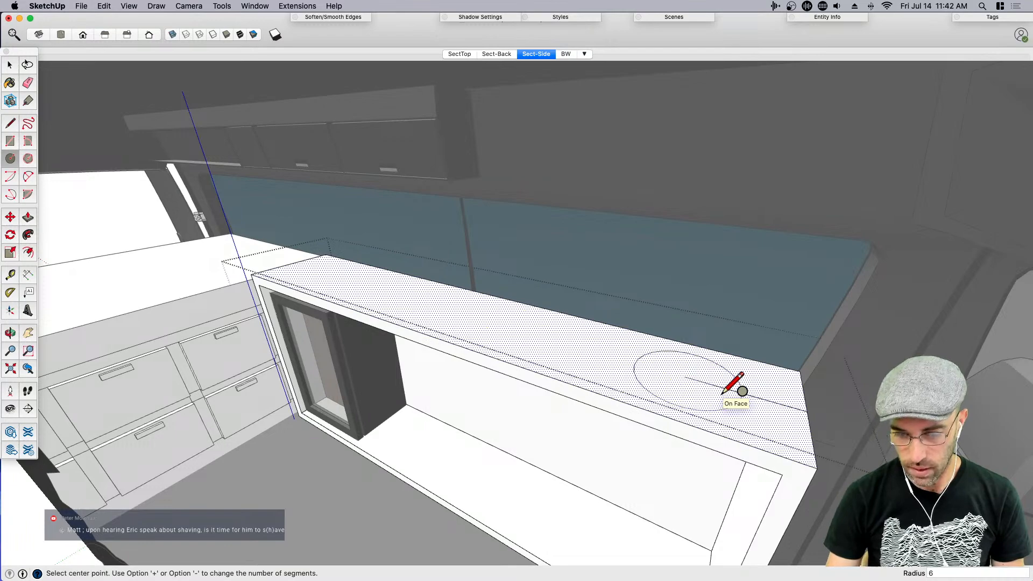
key("space")
mouse_move(795, 386)
middle_mouse_down()
mouse_move(600, 421)
mouse_move(742, 411)
middle_mouse_up()
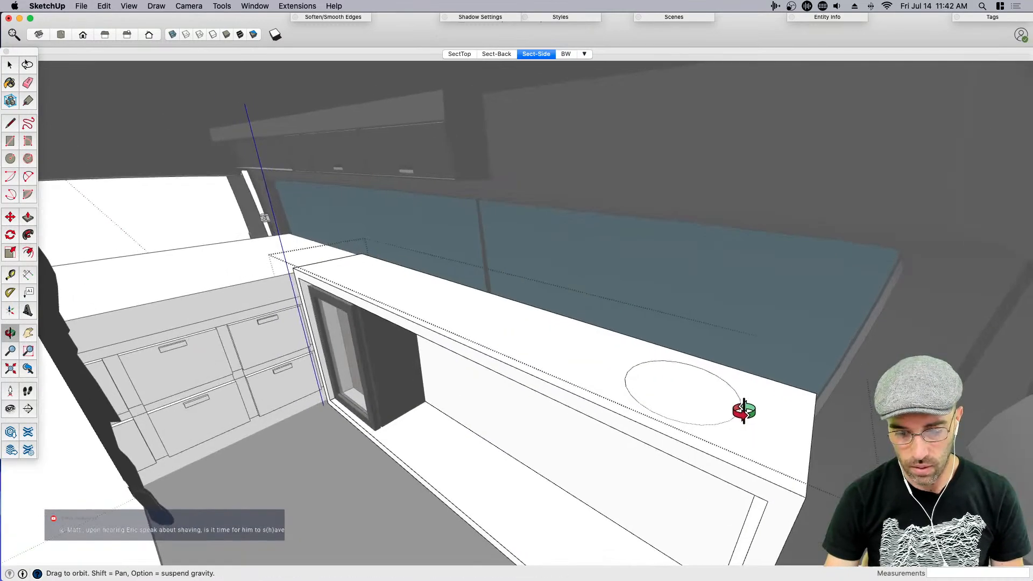
key("e")
scroll(802, 405, "up", 3)
key("space")
left_click(673, 373)
middle_click_drag(674, 374, 712, 344)
key("Escape")
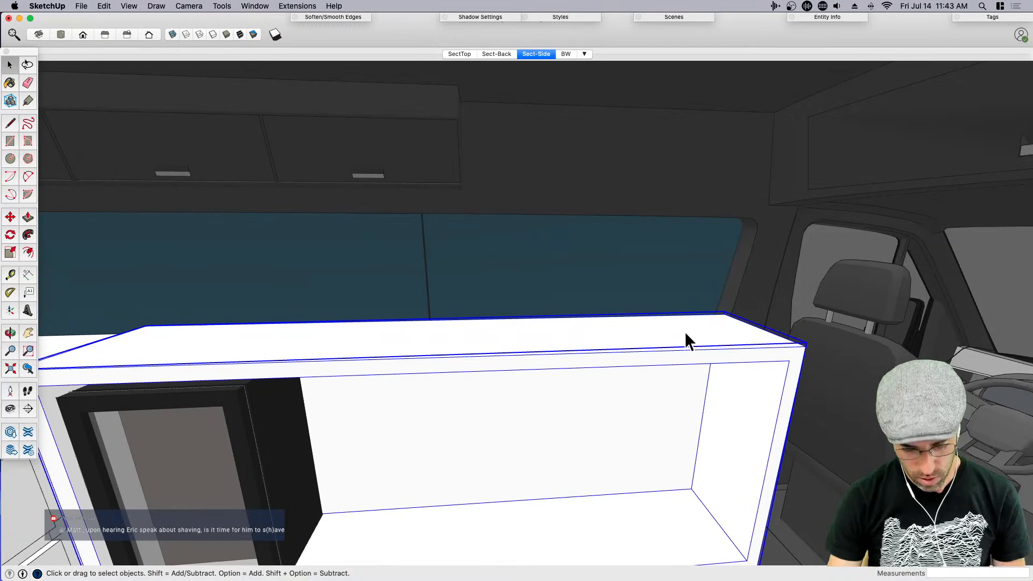
key("c")
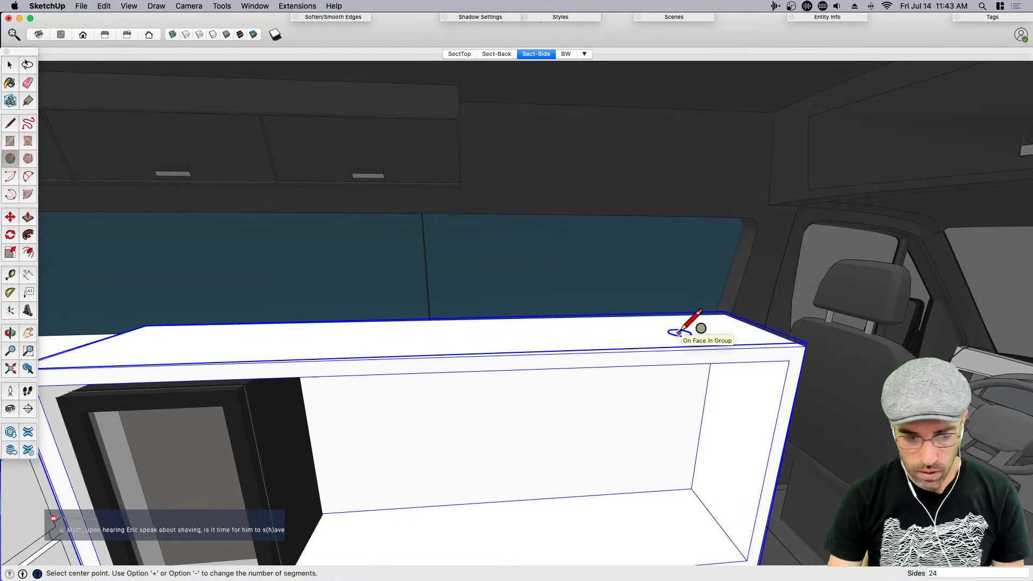
left_click(679, 332)
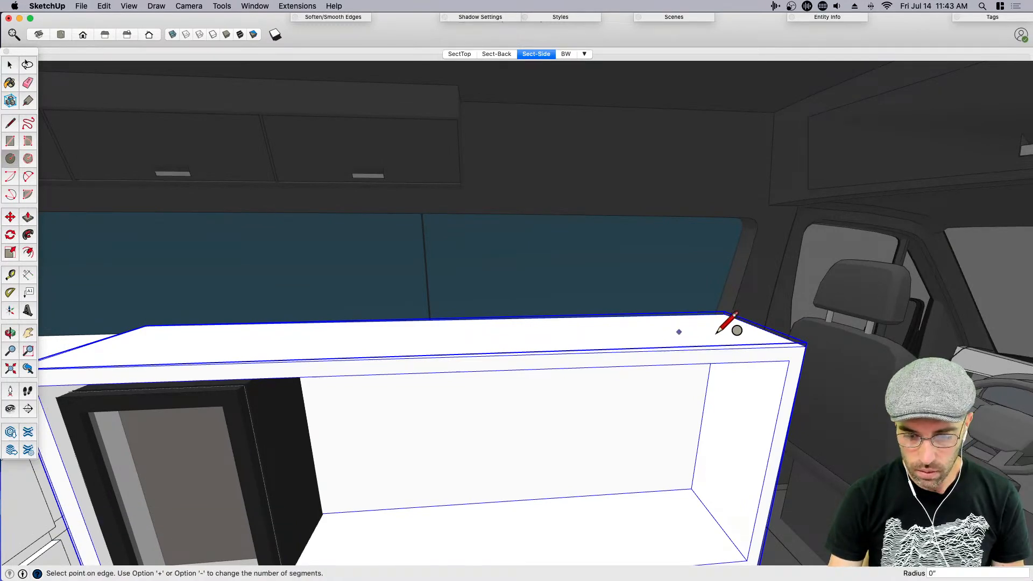
key("space")
Open the long box for editing and draw a circle of 6" radius on its top near the cab end
double_click(686, 338)
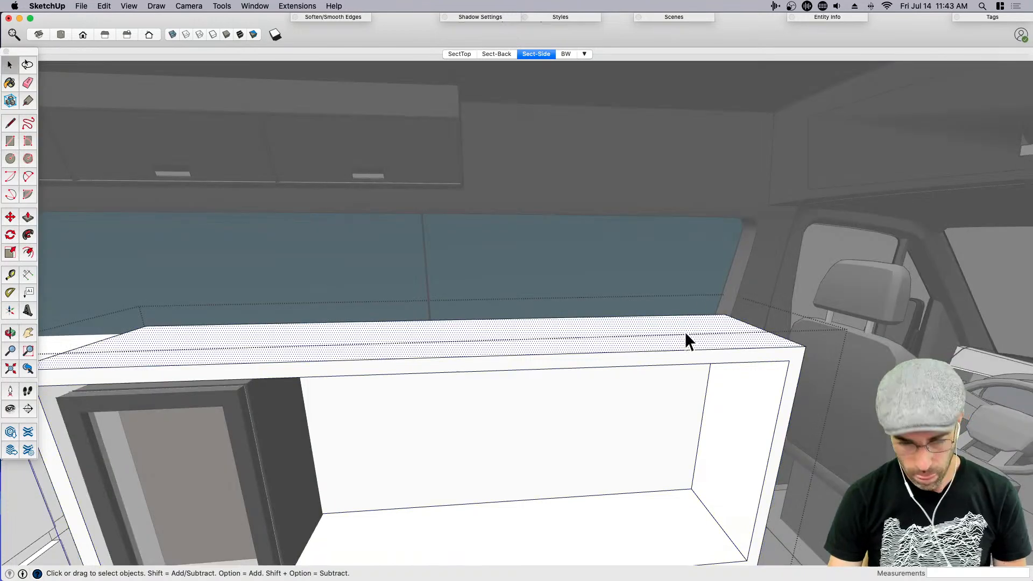
key("c")
left_click(681, 328)
left_click(711, 337)
key("space")
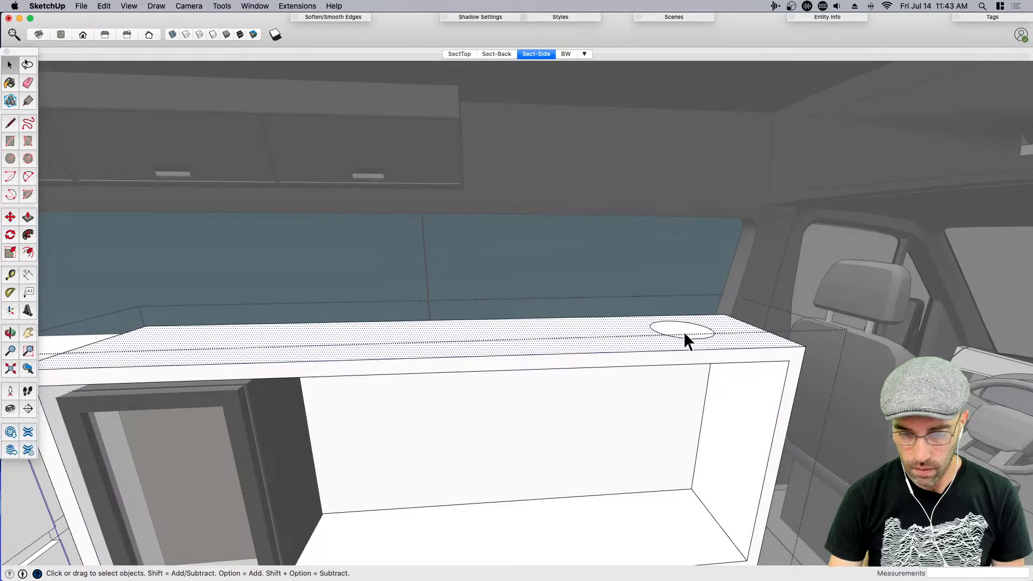
key("c")
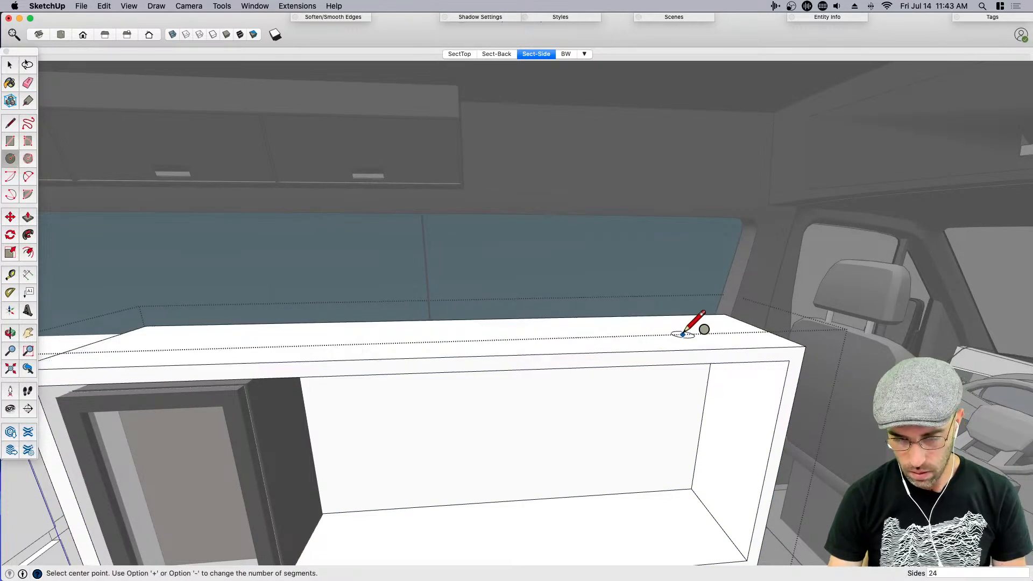
left_click(683, 333)
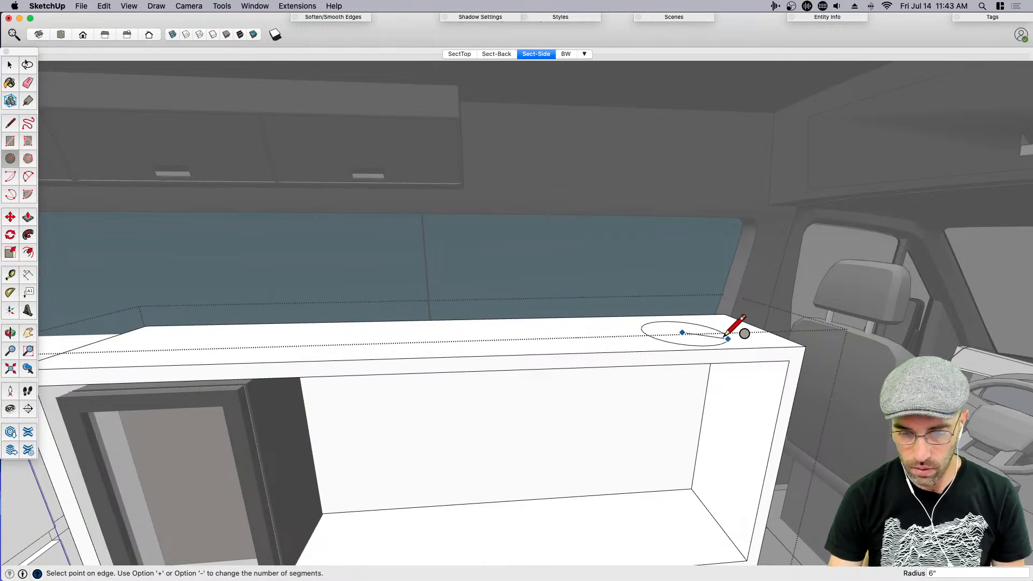
left_click(726, 338)
middle_click_drag(726, 337, 696, 340)
key("space")
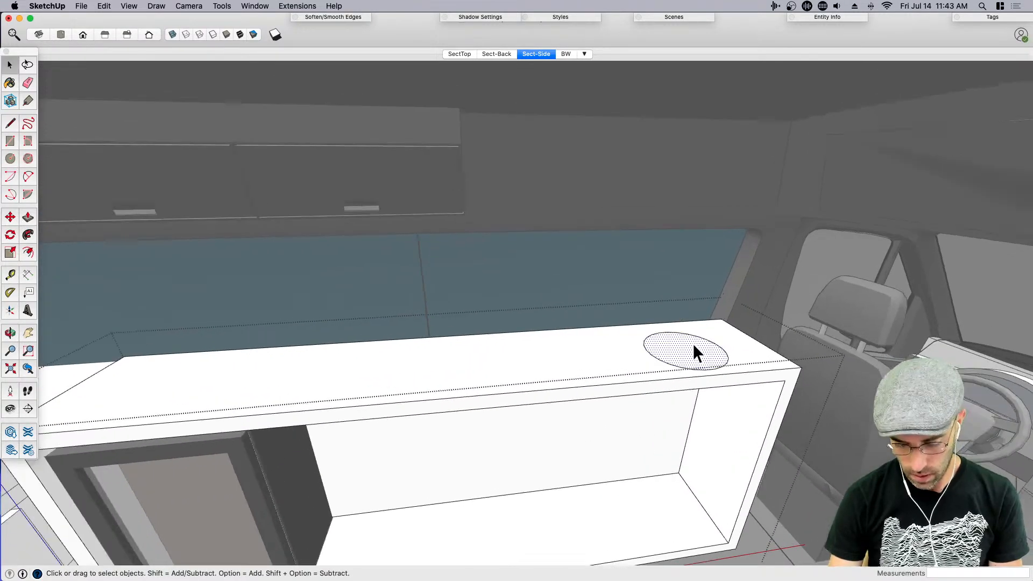
Push the circle 2" down to cut a round opening into the box top
key("p")
scroll(693, 343, "up", 3)
left_click(687, 356)
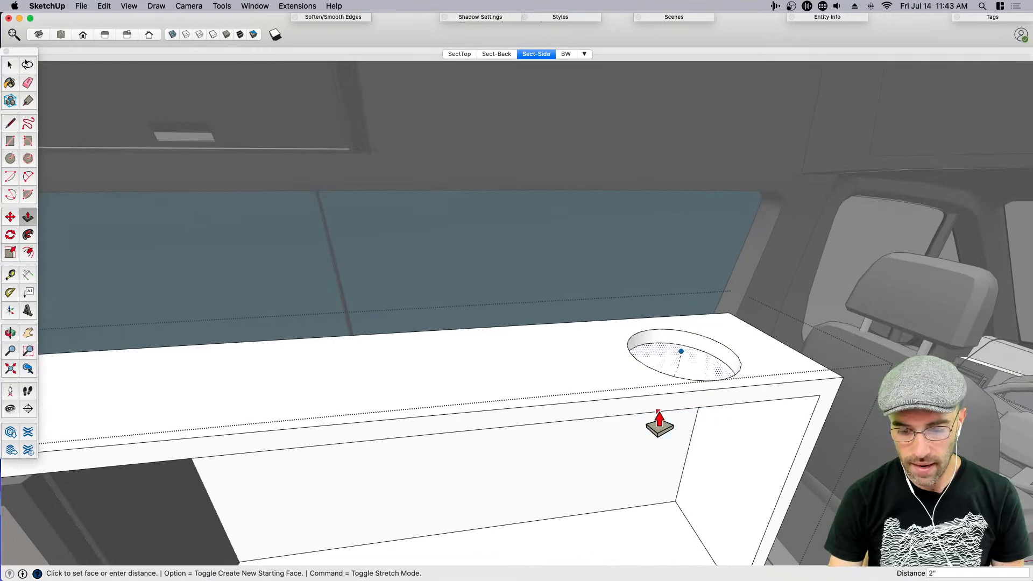
left_click(658, 422)
middle_click_drag(658, 422, 634, 373)
key("space")
scroll(645, 364, "down", 5)
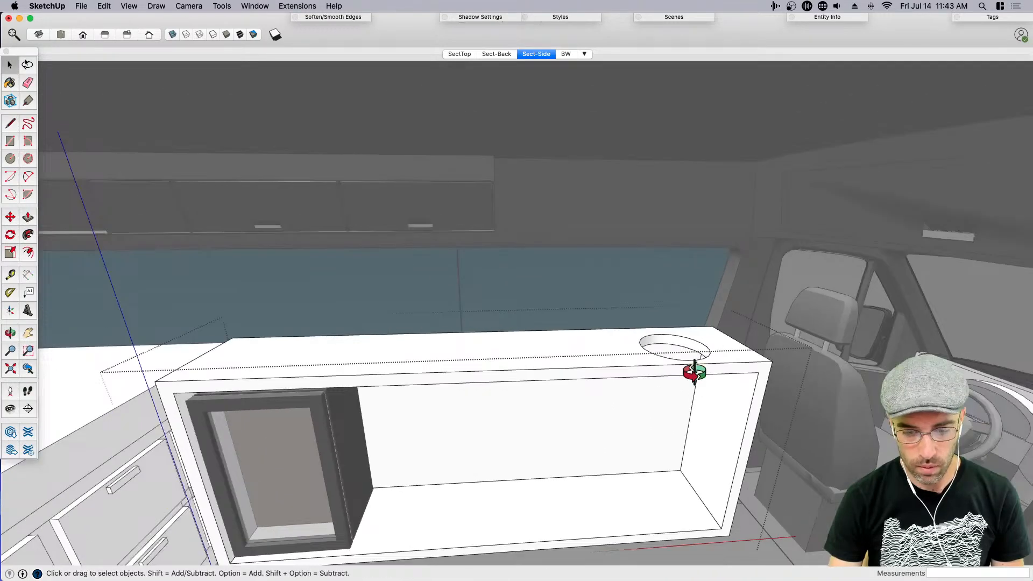
scroll(653, 438, "down", 3)
scroll(538, 409, "down", 2)
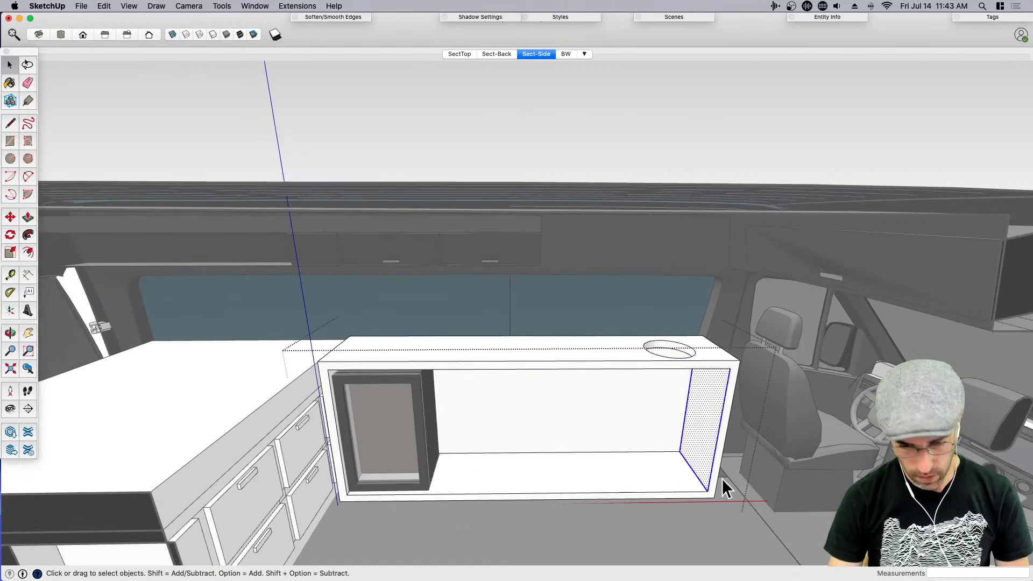
Leave the box group and extrude a separate copy of the opening's inner cab-end face inward into a thin panel
left_click(756, 505)
left_click(702, 484)
key("m")
key("alt")
key("space")
key("p")
left_click(693, 477)
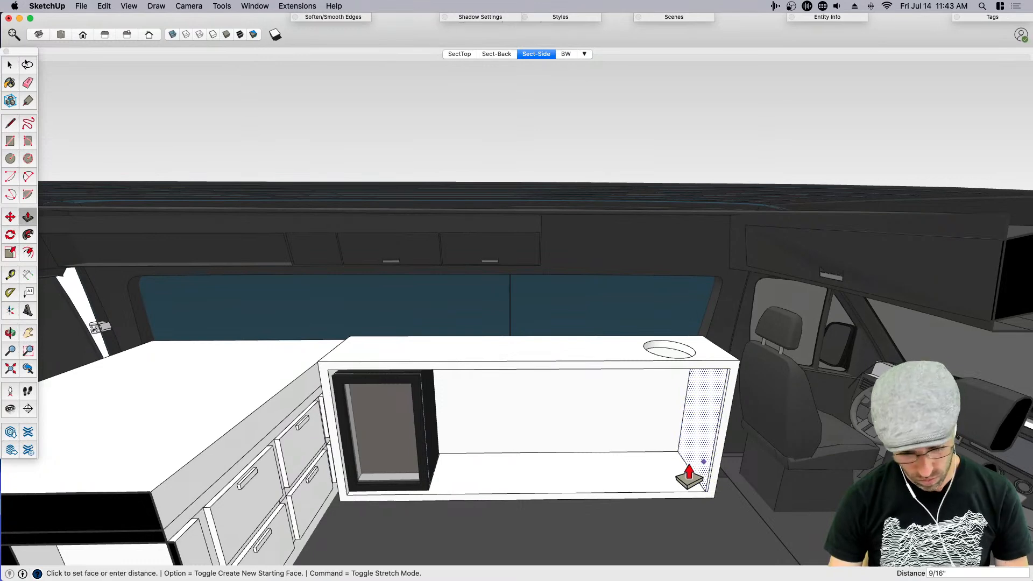
key("Return")
Select the whole extruded end panel and make it a component
key("space")
left_click(705, 452, "shift")
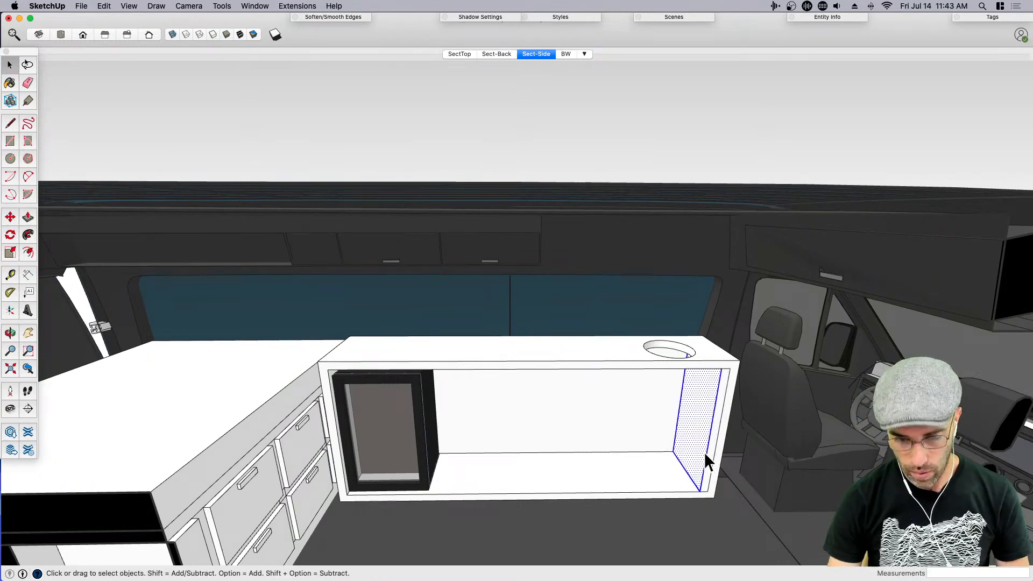
key("g")
key("Return")
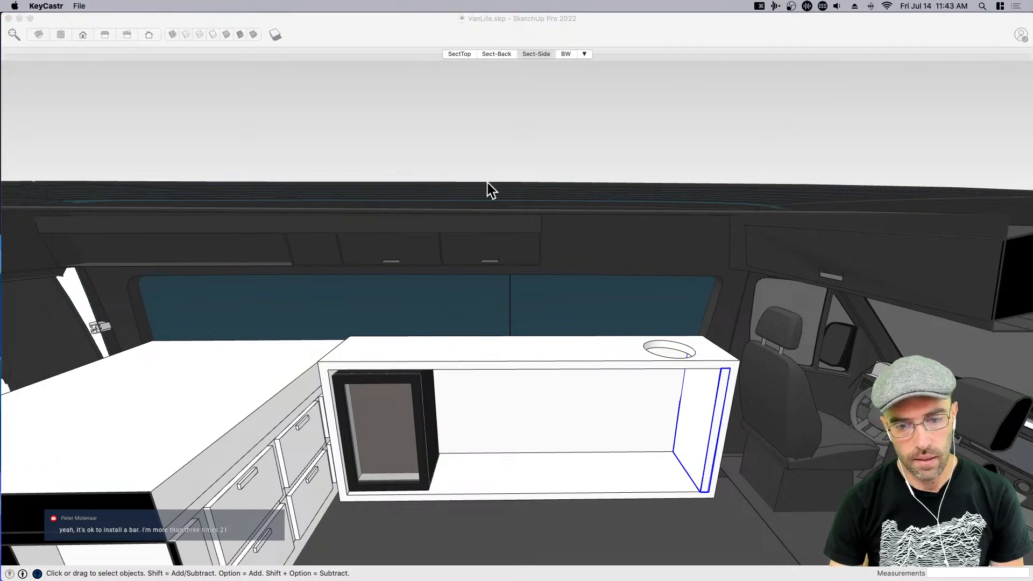
Save the model
left_click(508, 150)
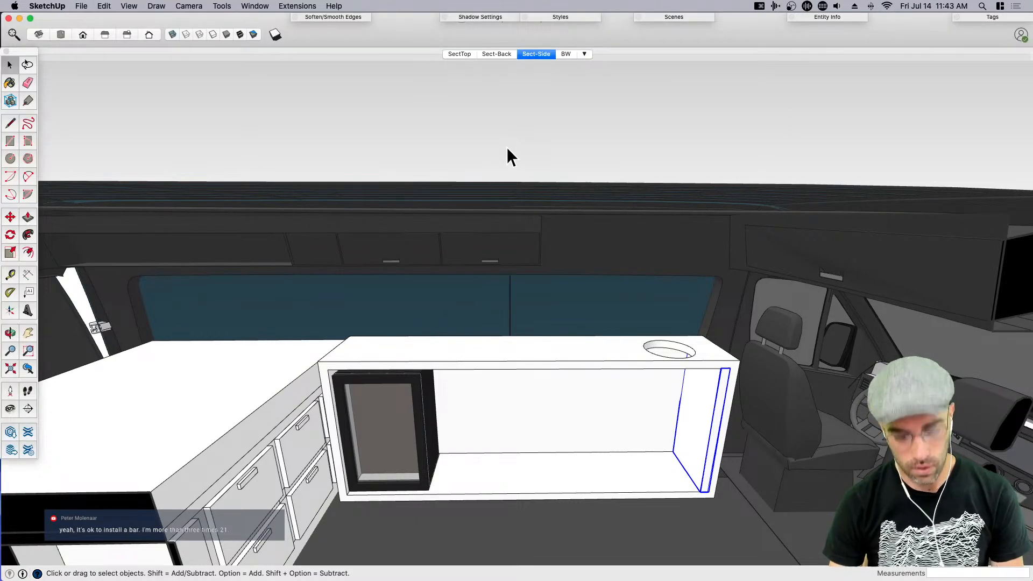
left_click(570, 454)
key("super+s")
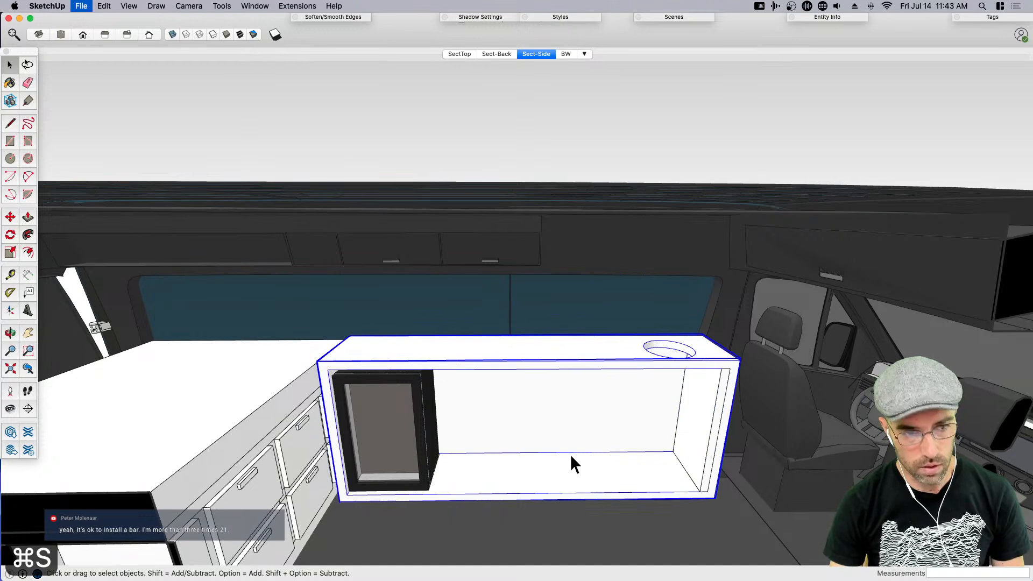
key("super+s")
key("super+s")
key("super+s")
key("super+s")
key("super+s")
key("super+s")
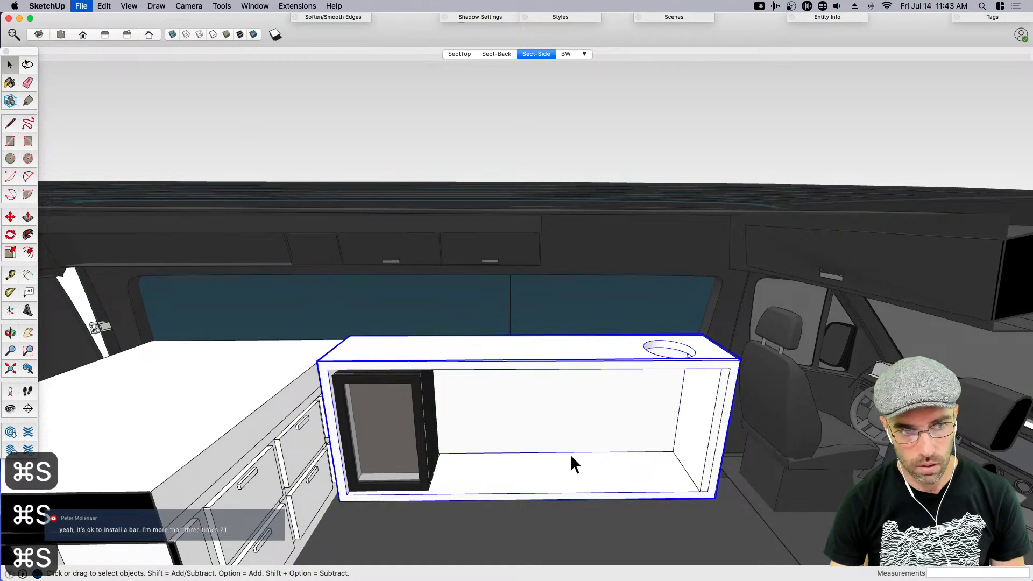
key("super+s")
key("super+s")
key("super+s")
key("super+s")
key("super+s")
key("super+s")
key("super+s")
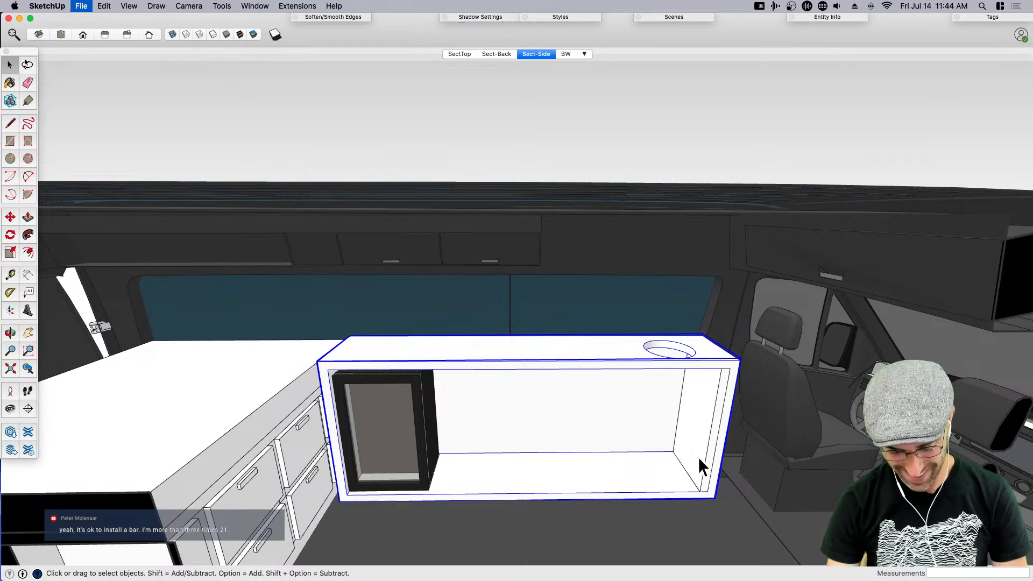
key("super+s")
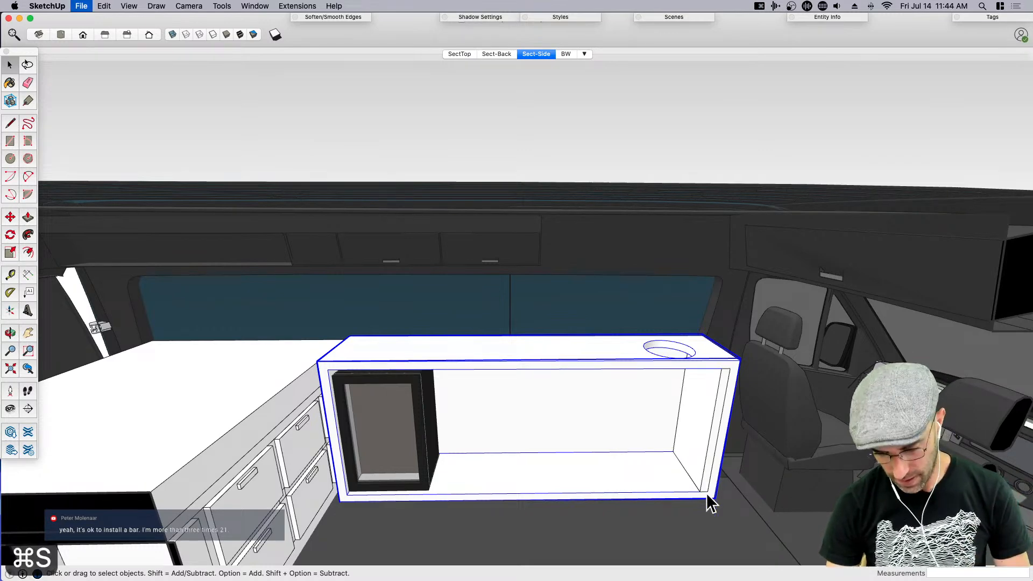
key("m")
key("space")
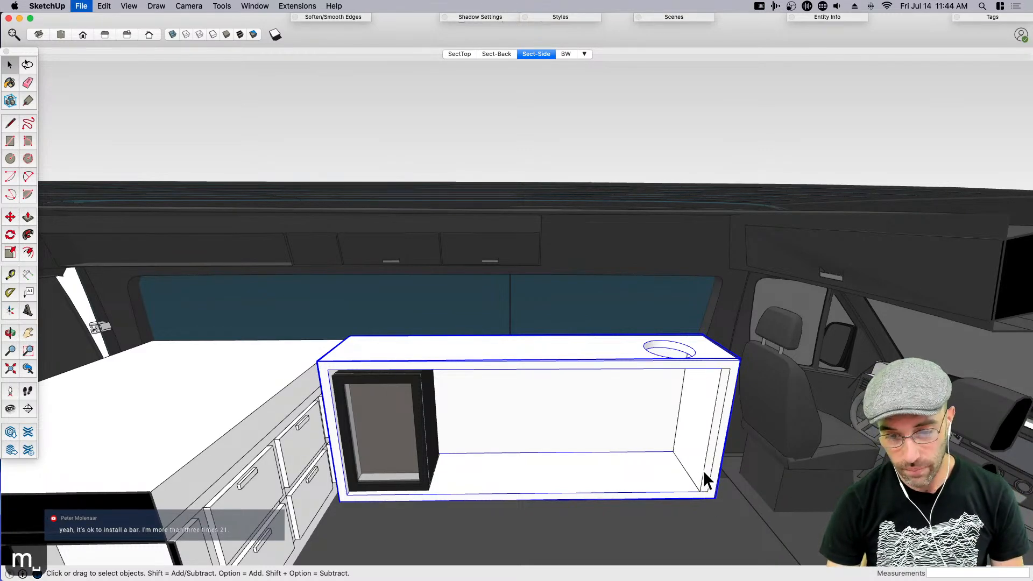
Move the end panel outward by its own thickness, from its inner to its outer lower front corner, into the box's cab-end wall
left_click(665, 367)
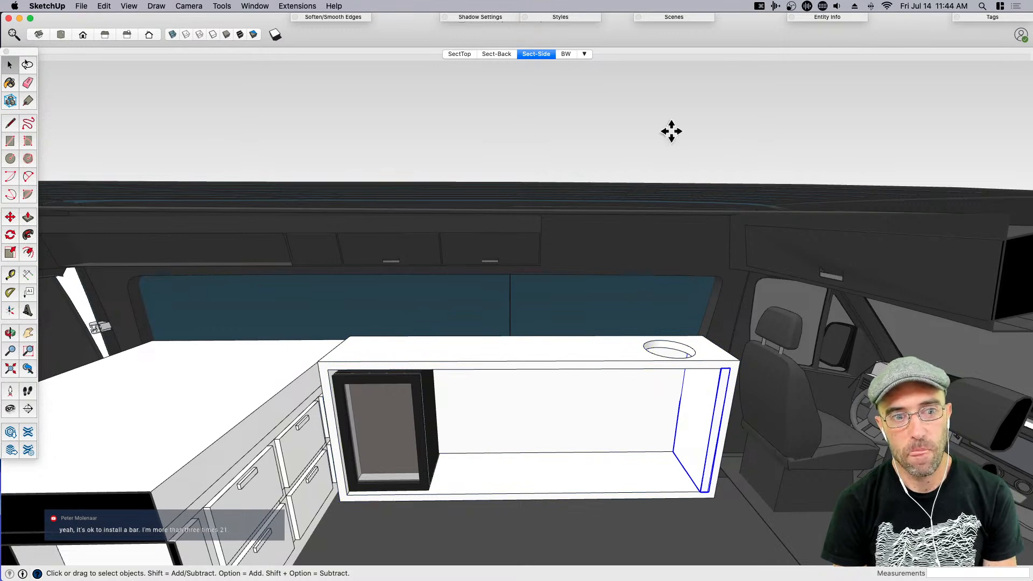
middle_click_drag(664, 366, 671, 132)
scroll(670, 131, "up", 3)
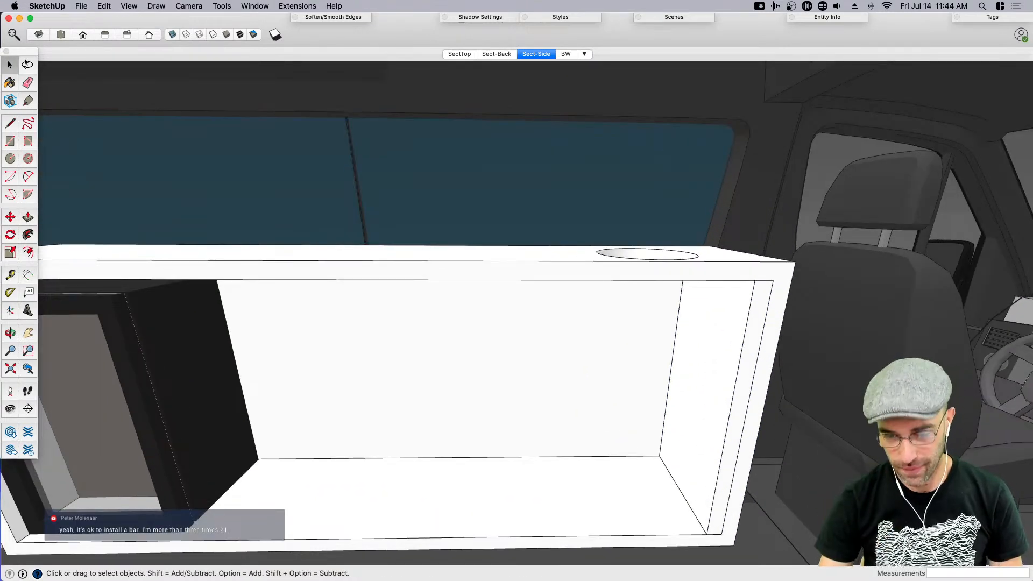
scroll(710, 419, "down", 3)
key("space")
left_click(727, 471)
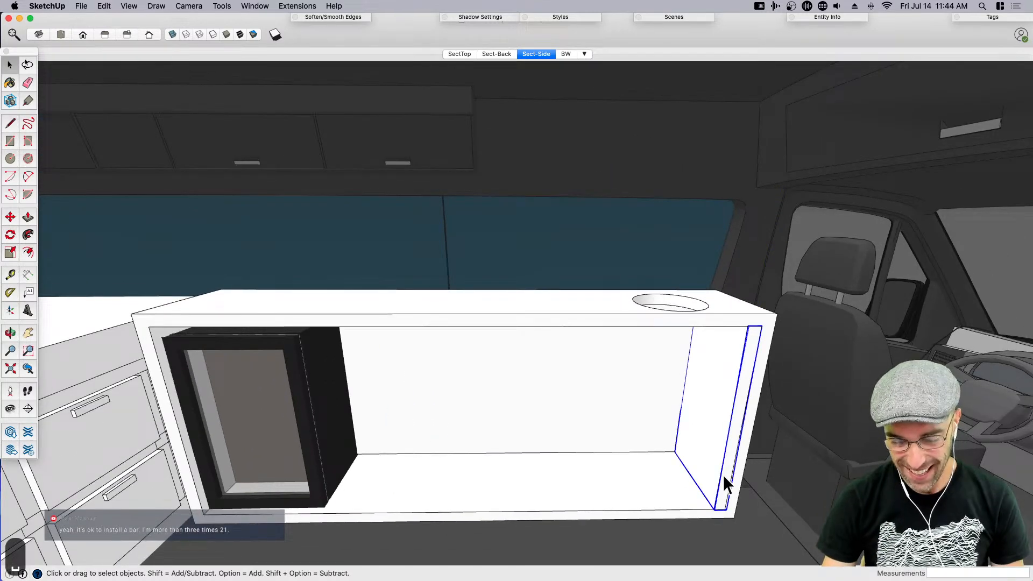
key("m")
left_click(725, 503)
key("space")
key("m")
left_click(716, 508)
left_click(727, 509)
key("space")
Copy the cab-end panel to beside the mini fridge and array the copies between the two ends with a /3 division
key("m")
key("alt")
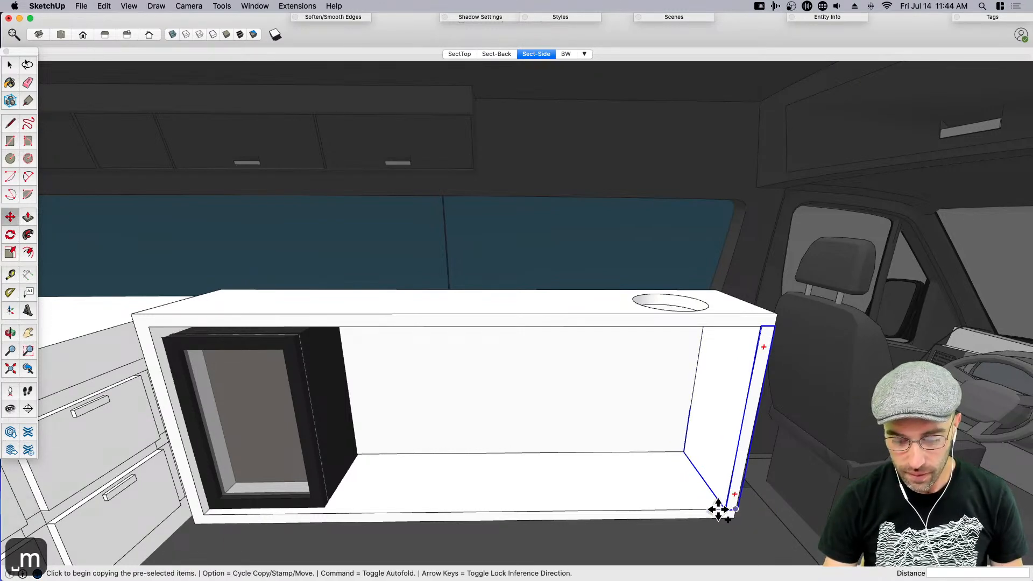
left_click(725, 509)
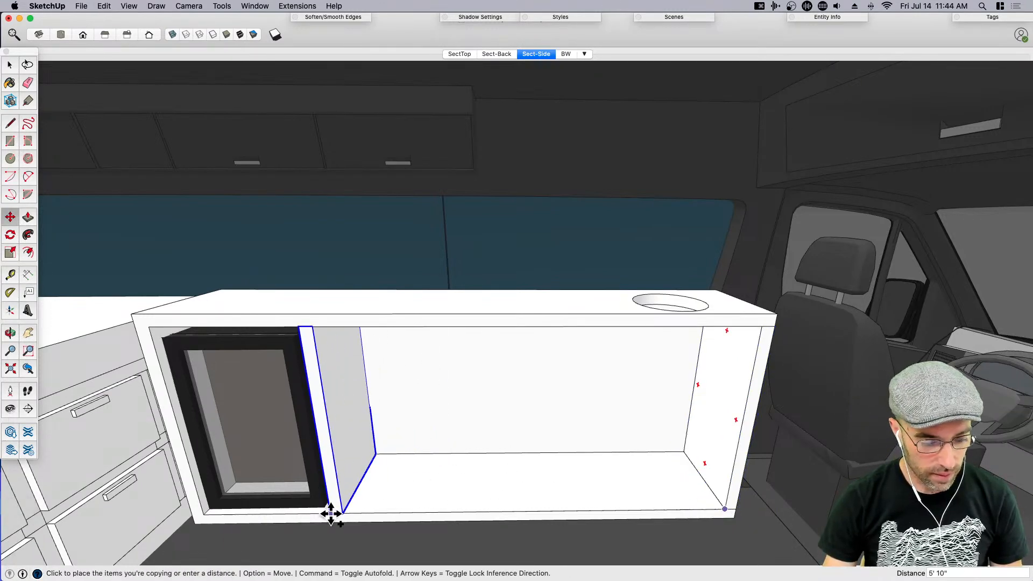
type("/4")
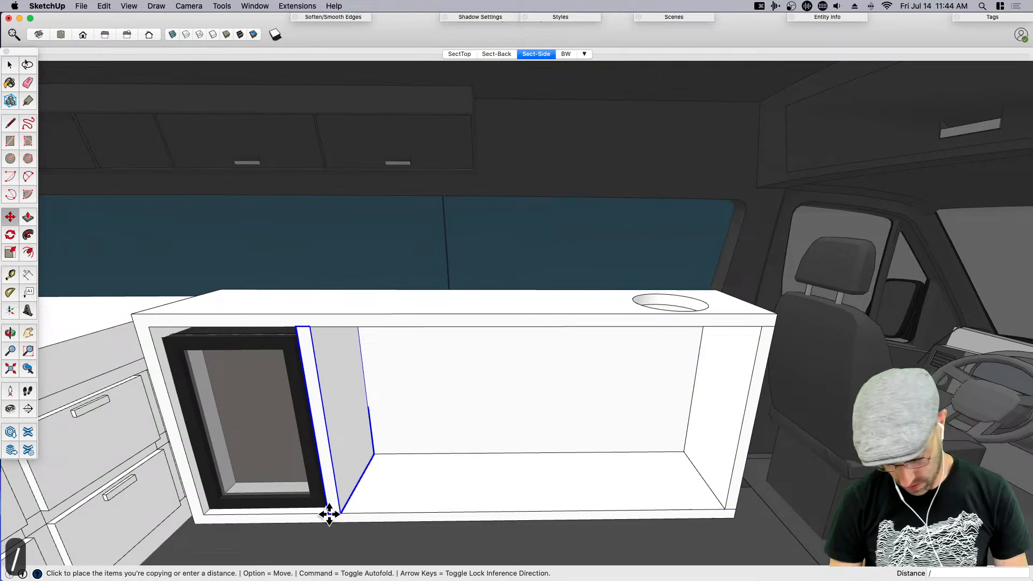
key("Return")
type("/3")
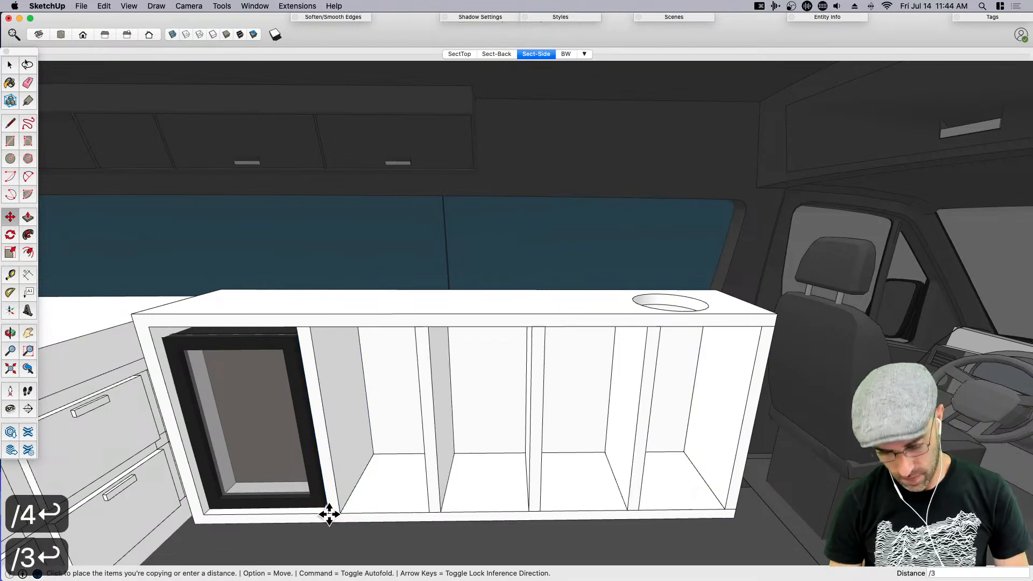
key("Return")
Move the mini fridge about 1' 11 7/16" along the box into the second bay from the drawers
middle_click_drag(554, 473, 622, 365)
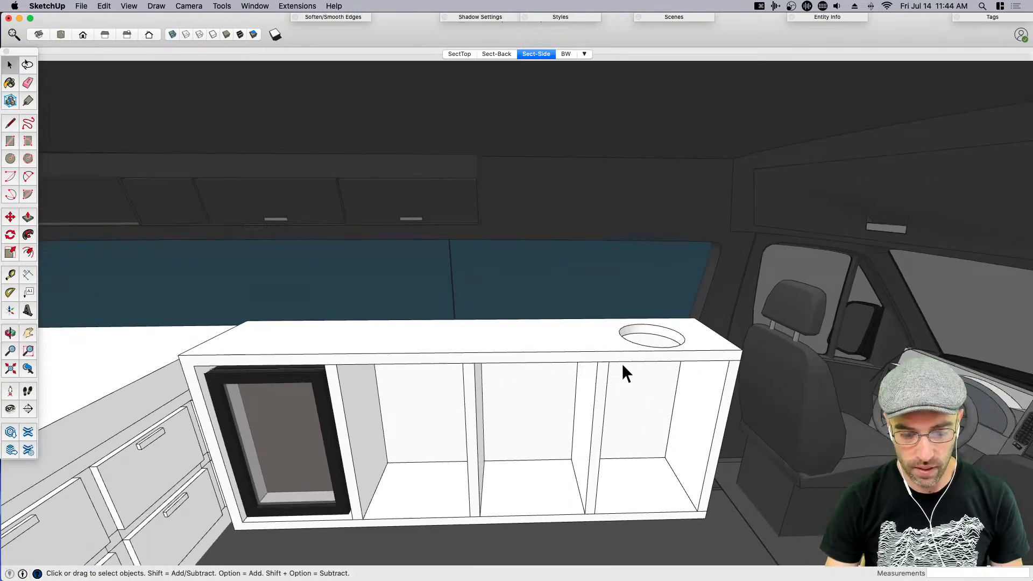
left_click(302, 472)
key("m")
left_click(352, 521)
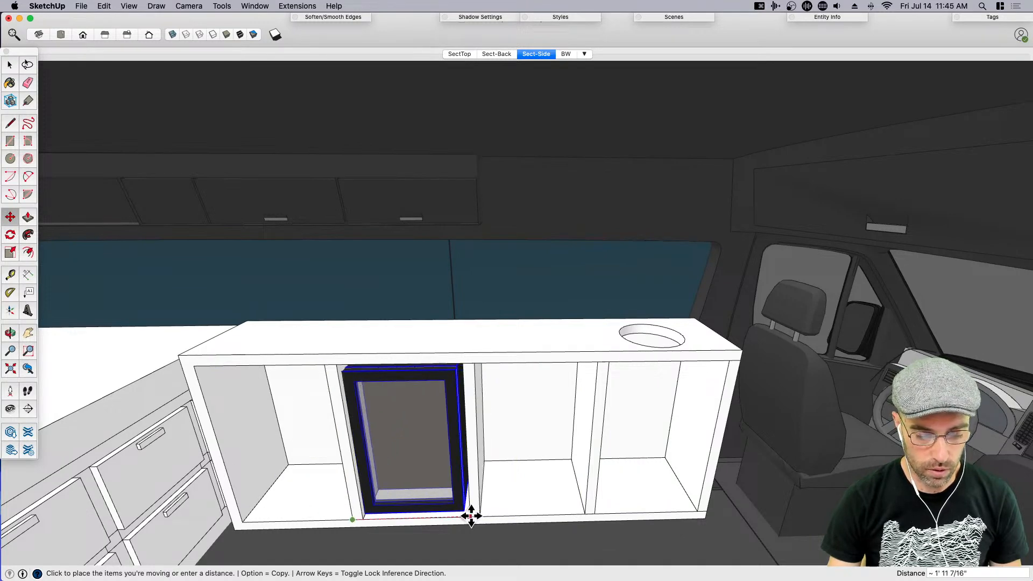
left_click(434, 517)
Move the mini fridge forward about 1 1/2" toward the open front of its bay
scroll(419, 517, "up", 4)
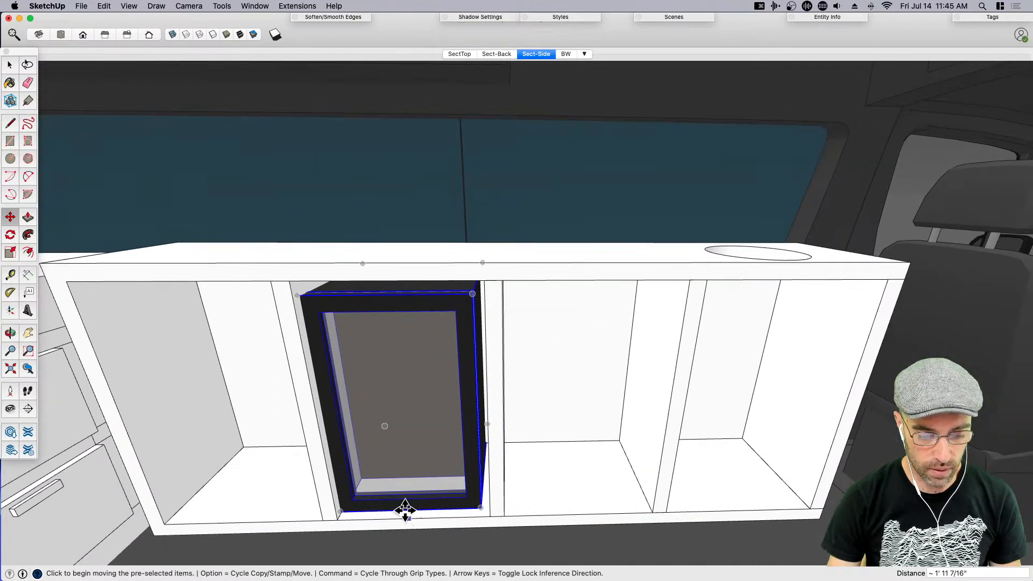
scroll(406, 511, "up", 5)
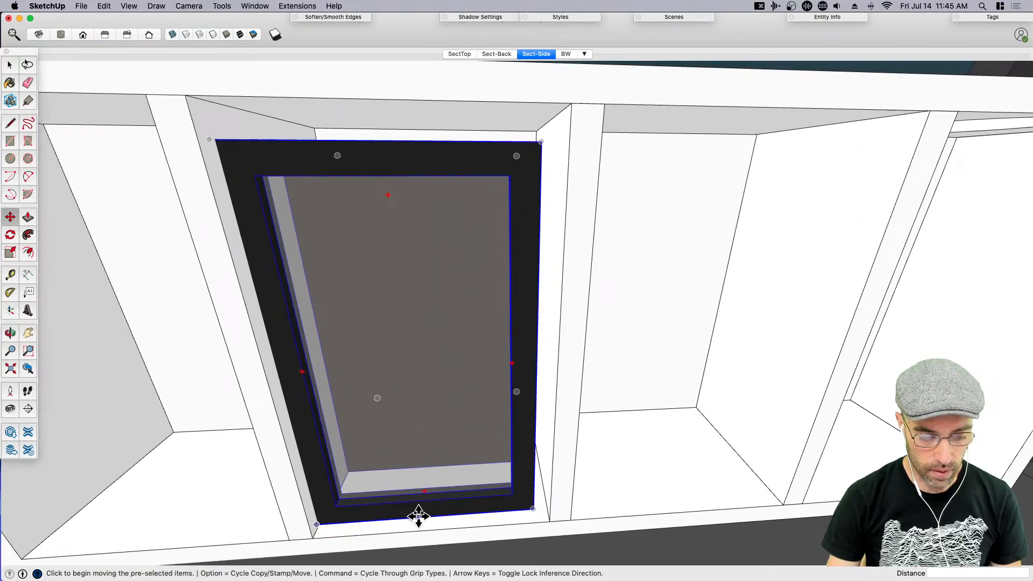
left_click(419, 517)
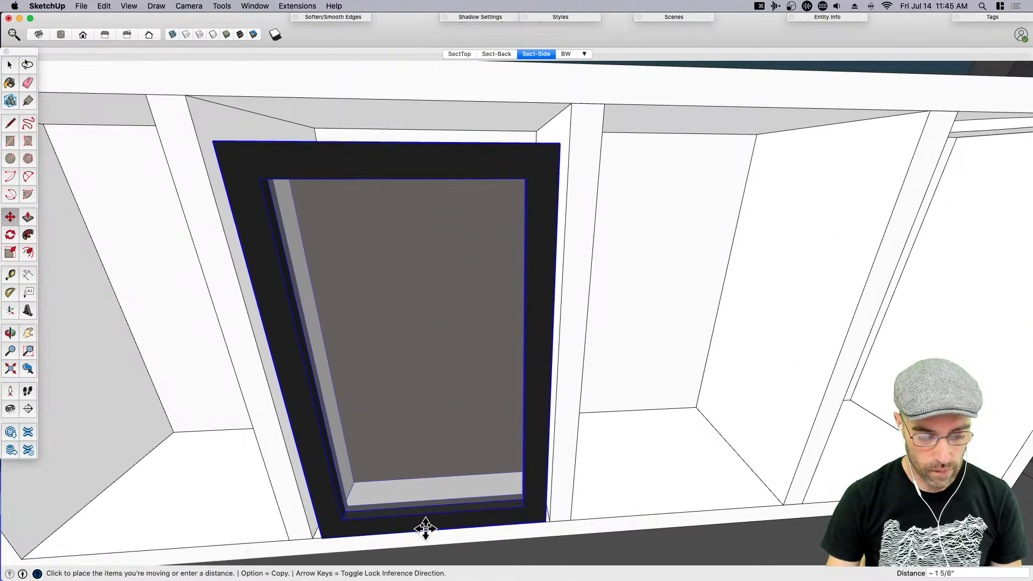
left_click(425, 527)
scroll(431, 452, "down", 4)
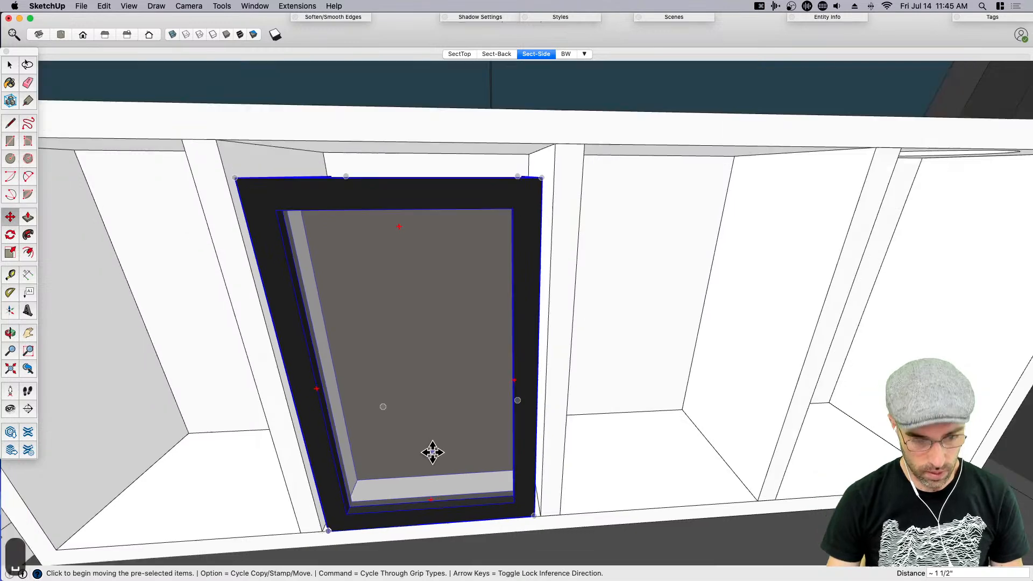
Scale the mini fridge's height by about 1.05 so it nearly fills the bay up to the countertop
key("space")
key("s")
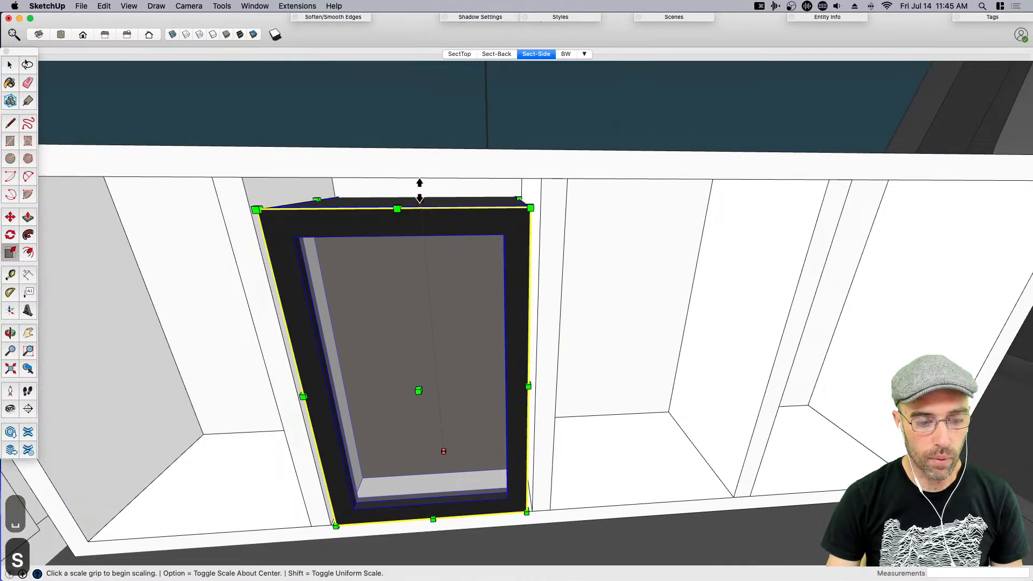
left_click(419, 203)
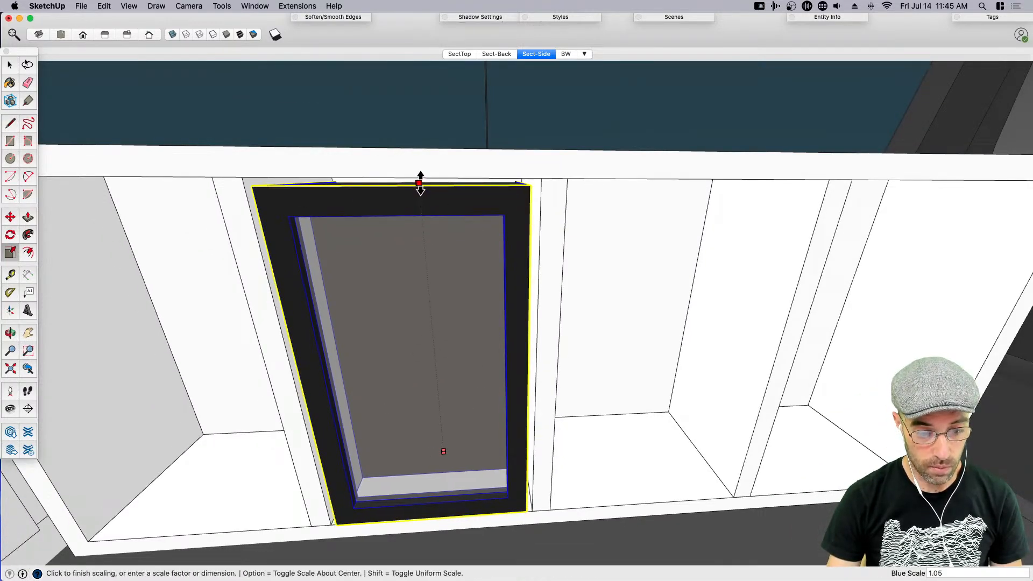
left_click(420, 182)
key("space")
Copy the mini fridge about 1' 11 5/8" toward the cab into the third bay
key("m")
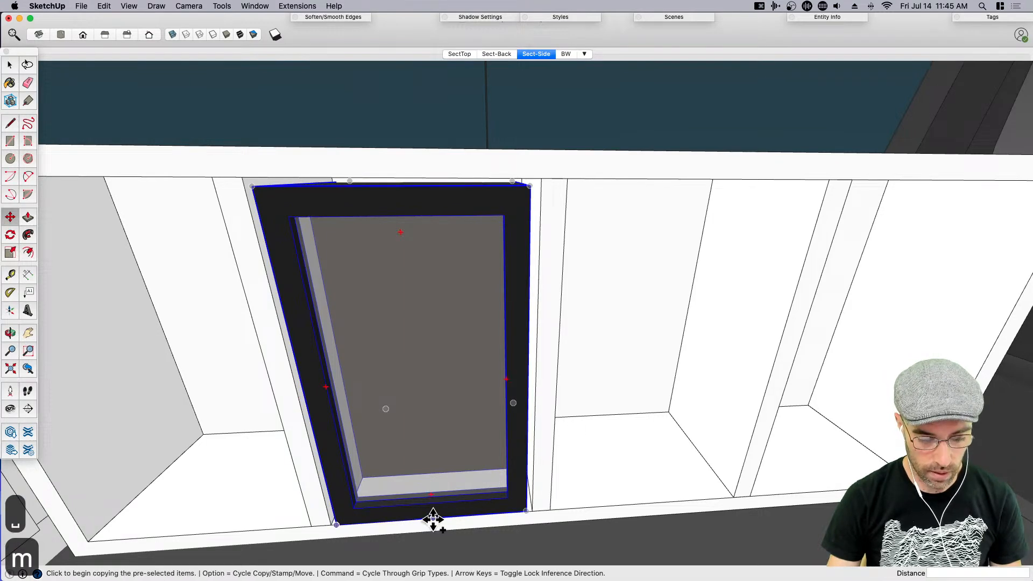
left_click(433, 518)
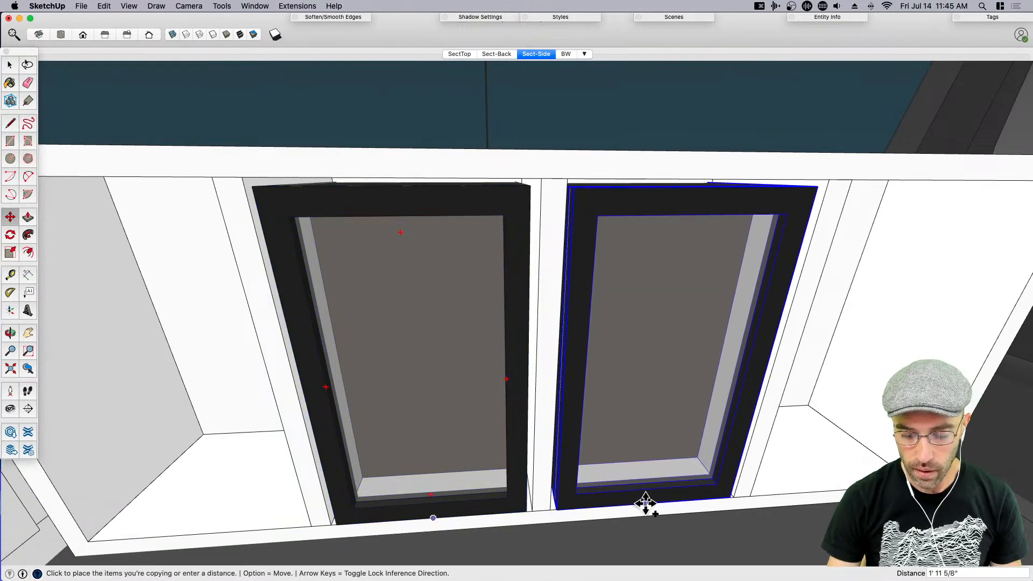
left_click(646, 503)
middle_click_drag(477, 434, 533, 440)
key("space")
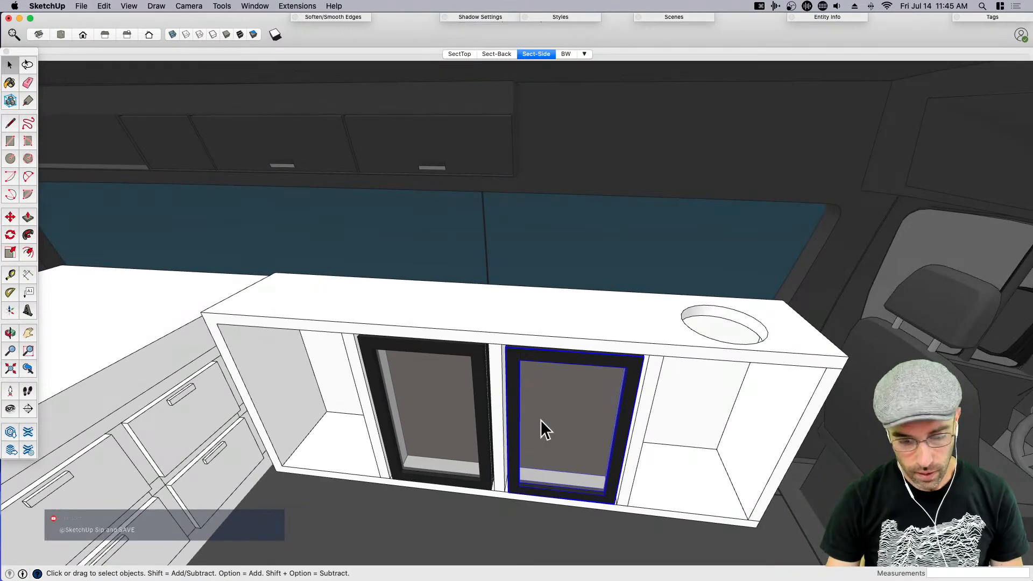
Copy the inner back face inside the box group and paste it in place outside the group
key("r")
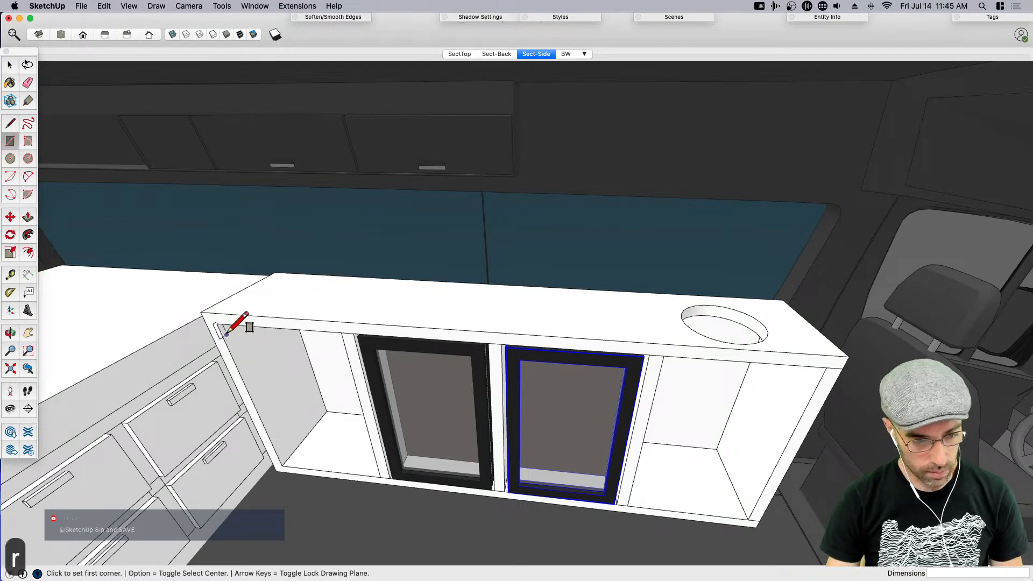
key("space")
middle_click_drag(283, 395, 370, 292)
double_click(328, 383)
left_click(328, 383)
key("super+c")
key("r")
left_click(295, 451)
middle_click_drag(294, 450, 366, 409)
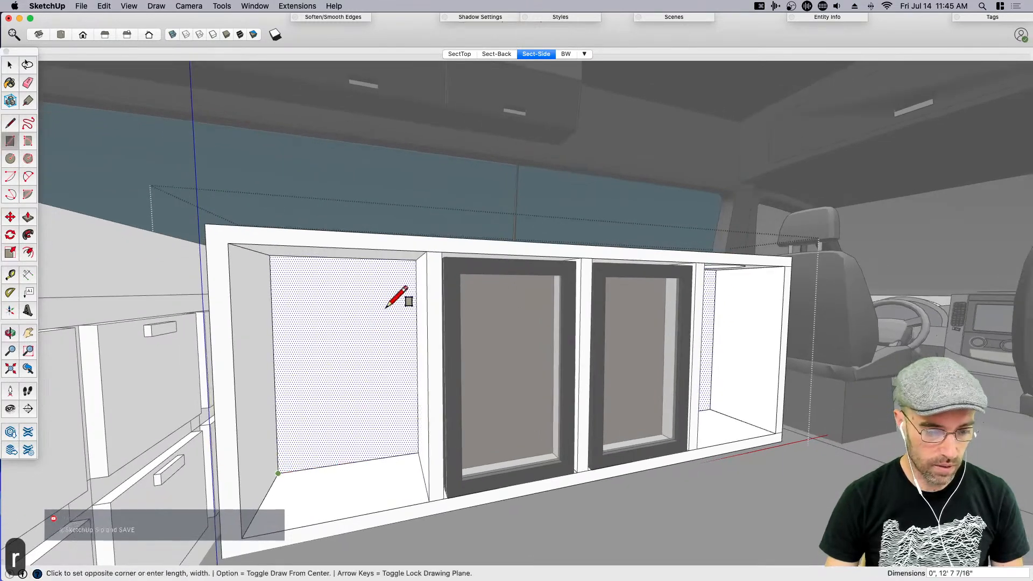
left_click(416, 260)
key("space")
left_click(427, 395)
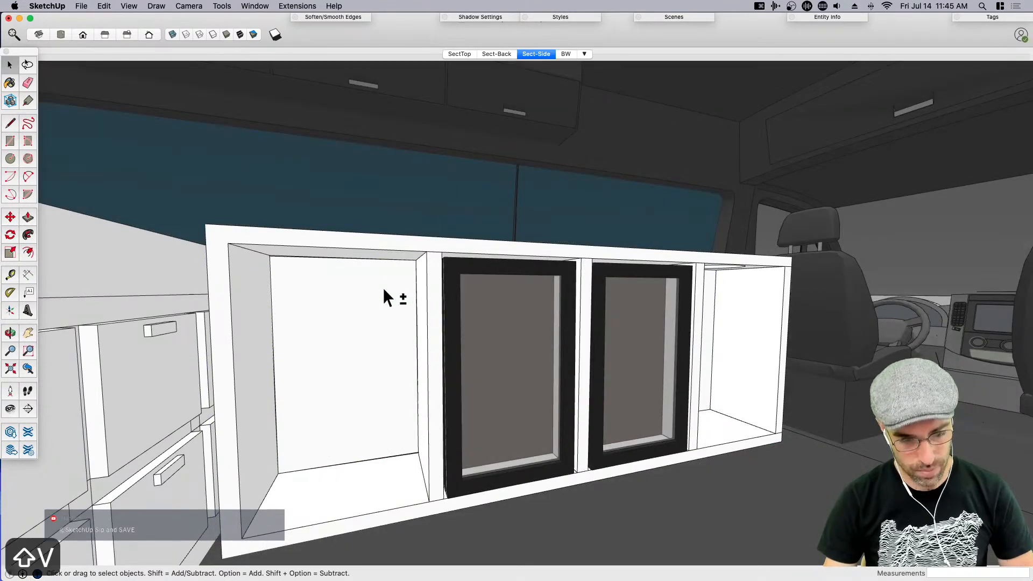
left_click(365, 367, "shift")
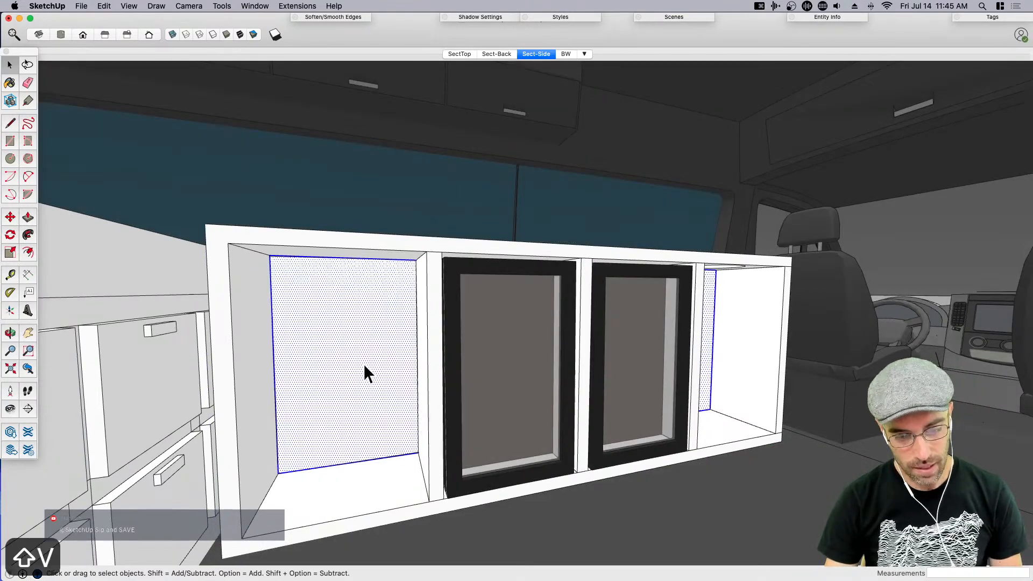
Outline the first bay's back on the pasted face and replace the full-length face with just that bay-sized piece
key("r")
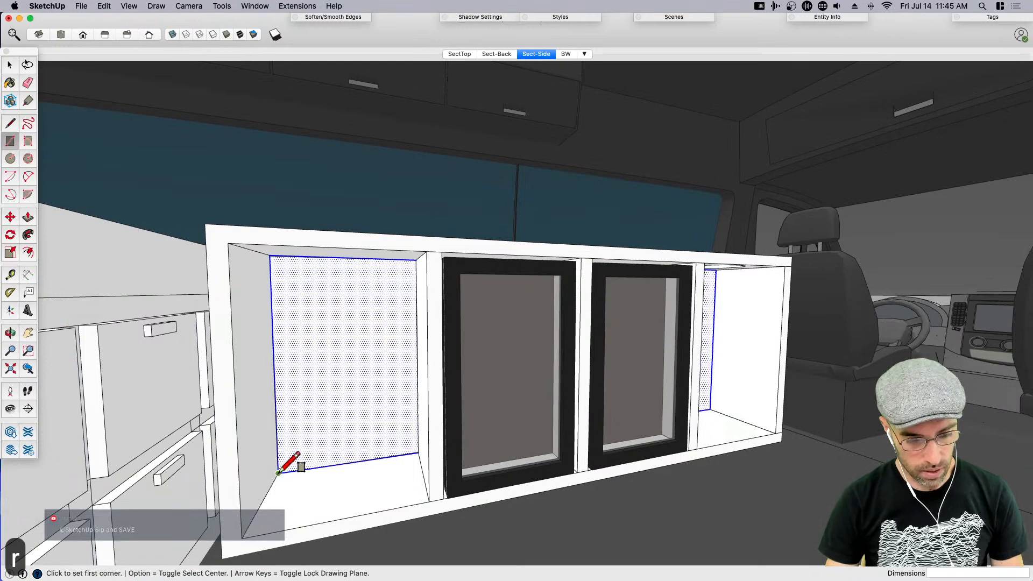
left_click(278, 473)
left_click(416, 261)
key("space")
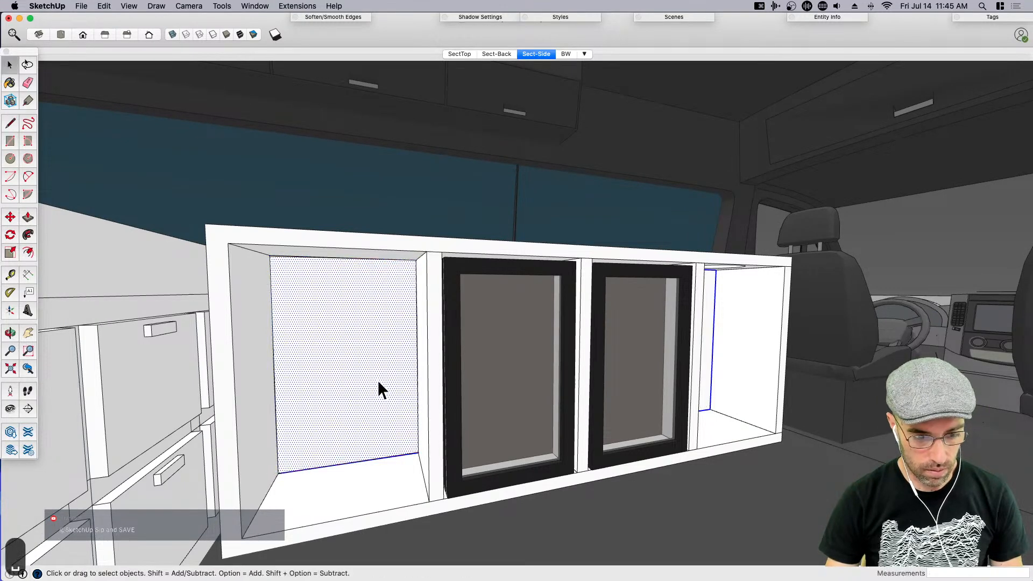
key("m")
left_click(380, 467)
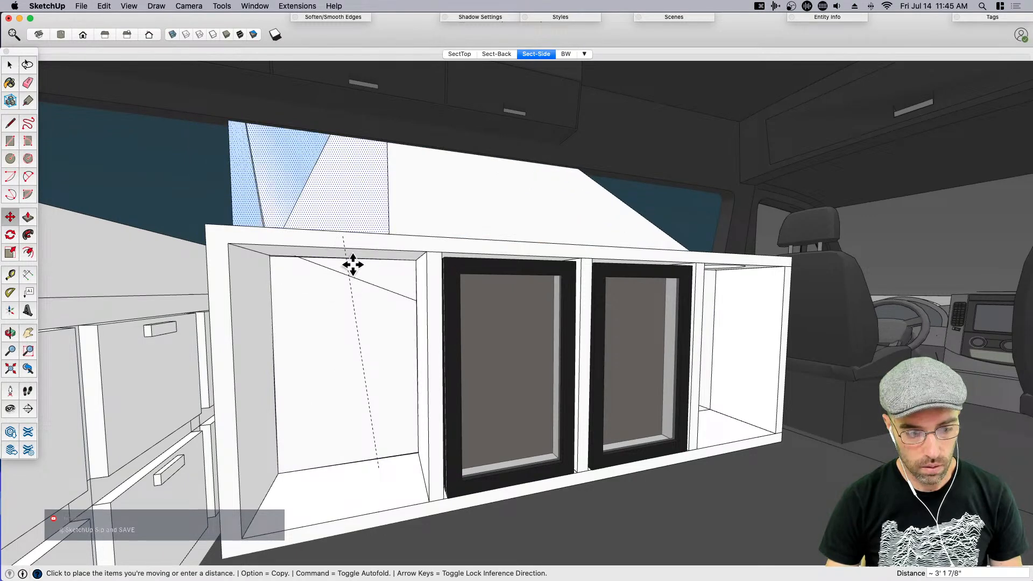
key("space")
key("super+c")
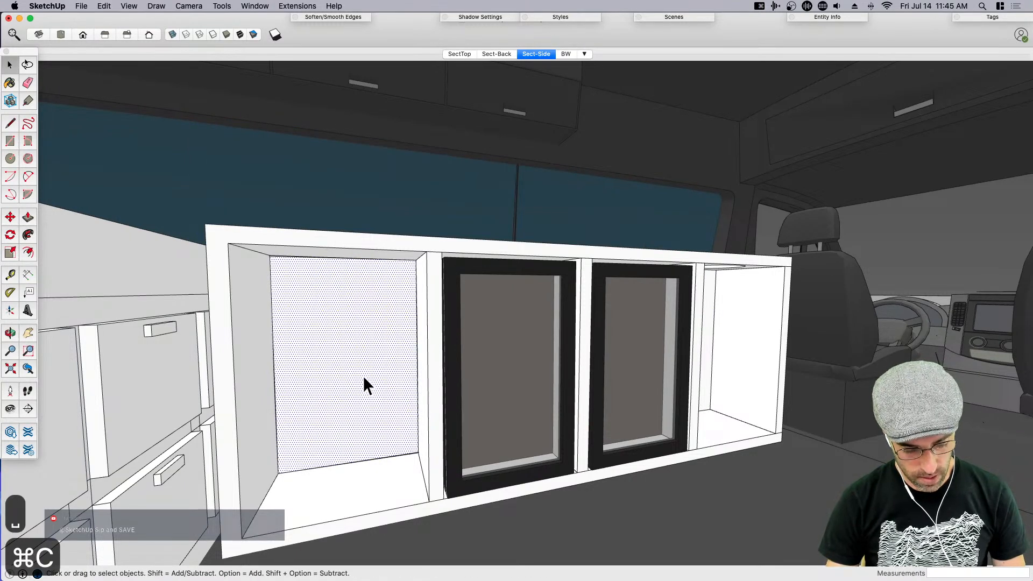
triple_click(359, 376)
key("BackSpace")
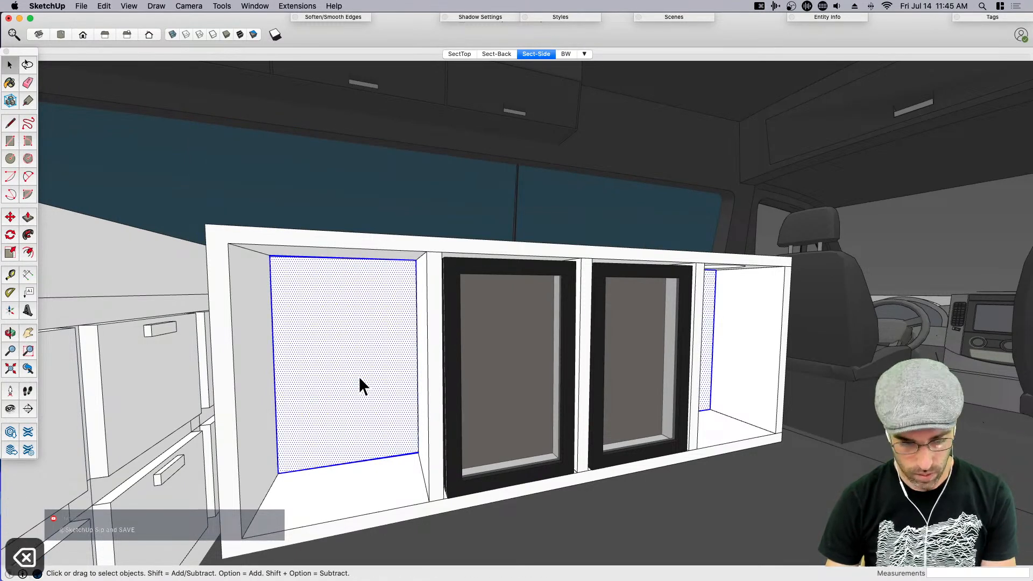
key("shift+super+v")
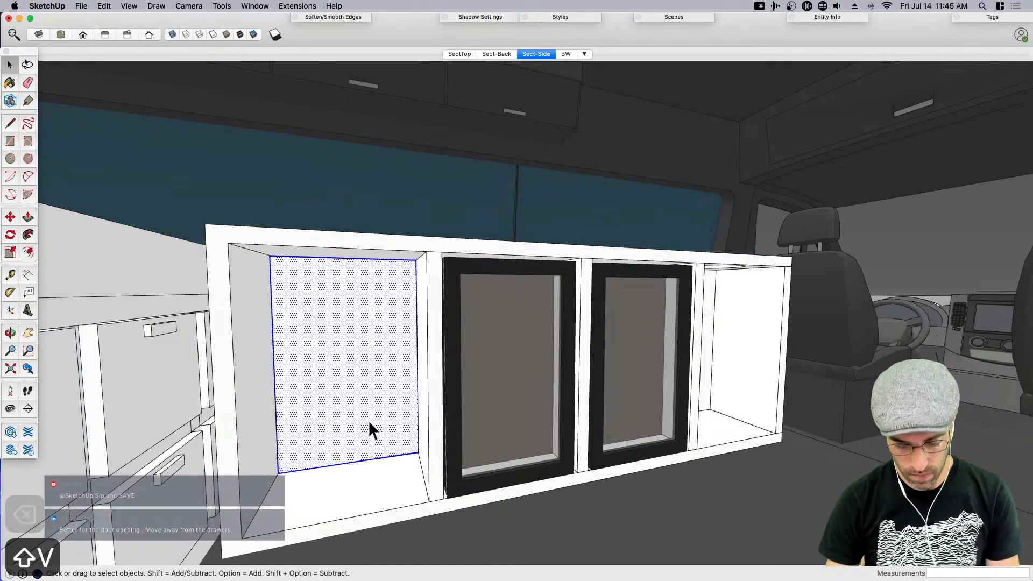
Delete the bay-sized copy of the back face
key("p")
middle_click_drag(376, 445, 327, 479)
key("space")
key("m")
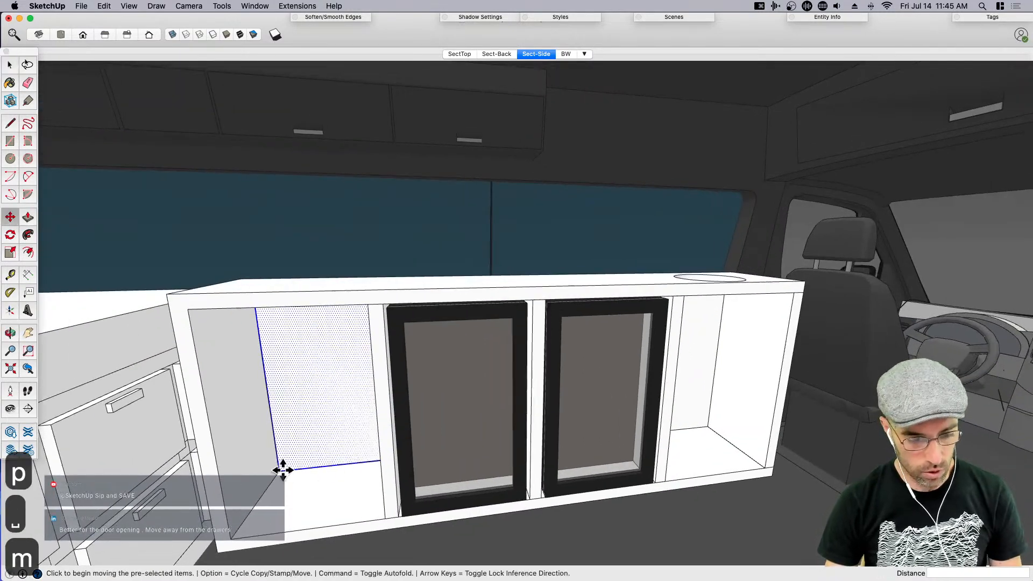
left_click(277, 468)
key("space")
key("r")
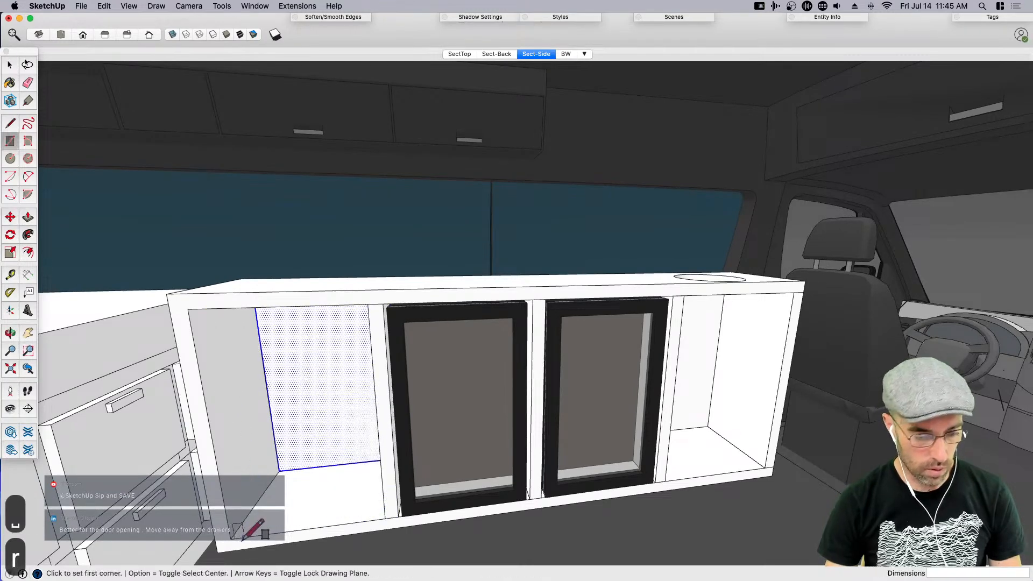
left_click(231, 538)
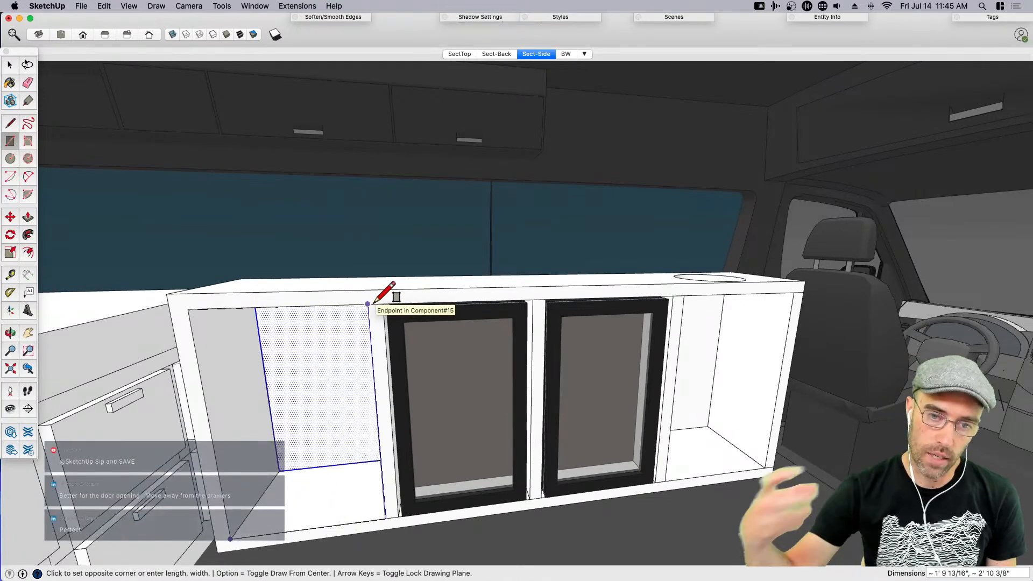
key("space")
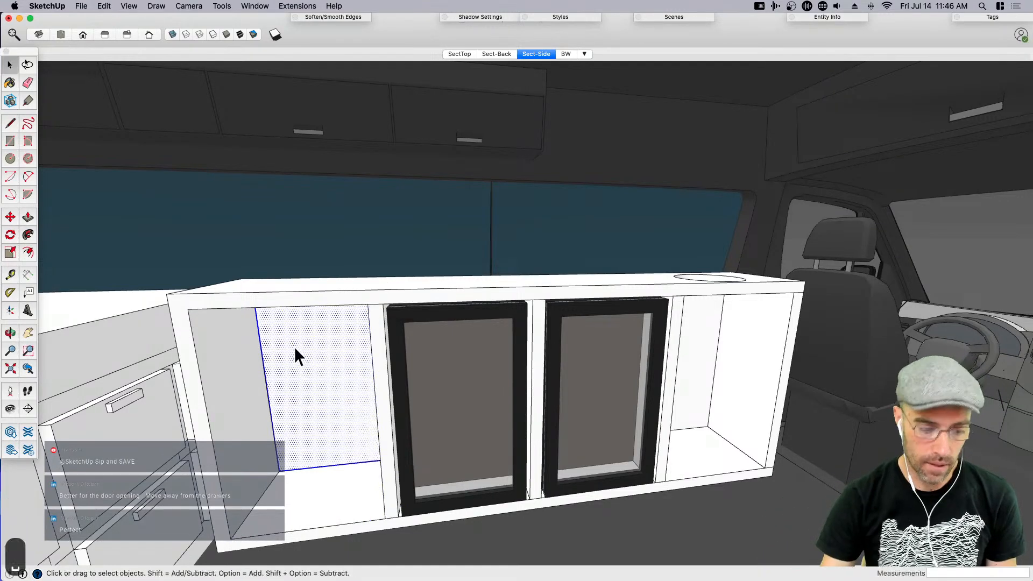
key("BackSpace")
Draw a rectangle across the first bay's front opening, from its lower drawer-side corner to the divider's upper front corner
key("r")
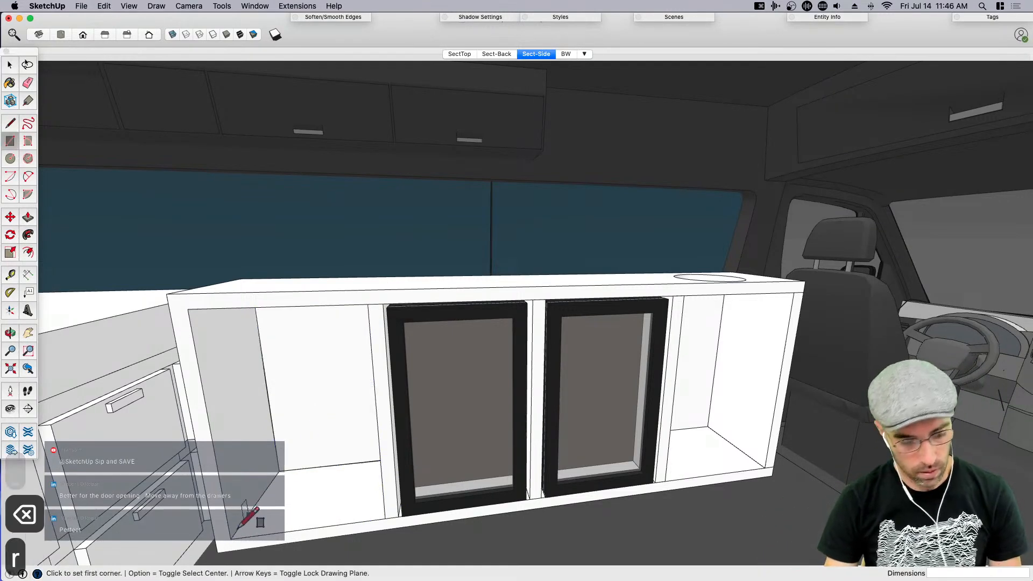
left_click(230, 538)
key("Escape")
left_click(229, 538)
left_click(368, 305)
key("space")
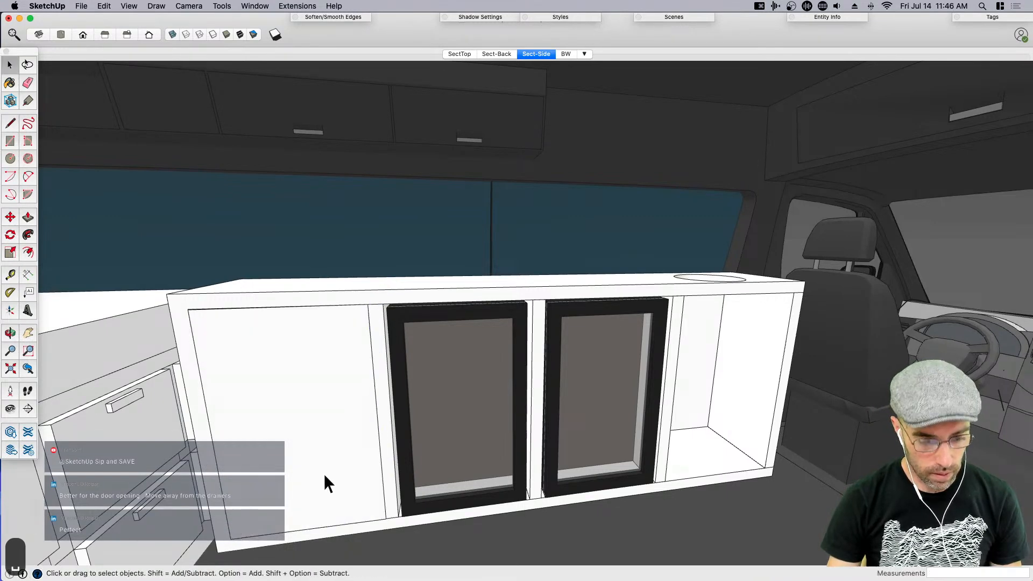
Make the rectangle a component and extrude its face outward about 13/16" inside it to form a door panel
left_click(324, 473)
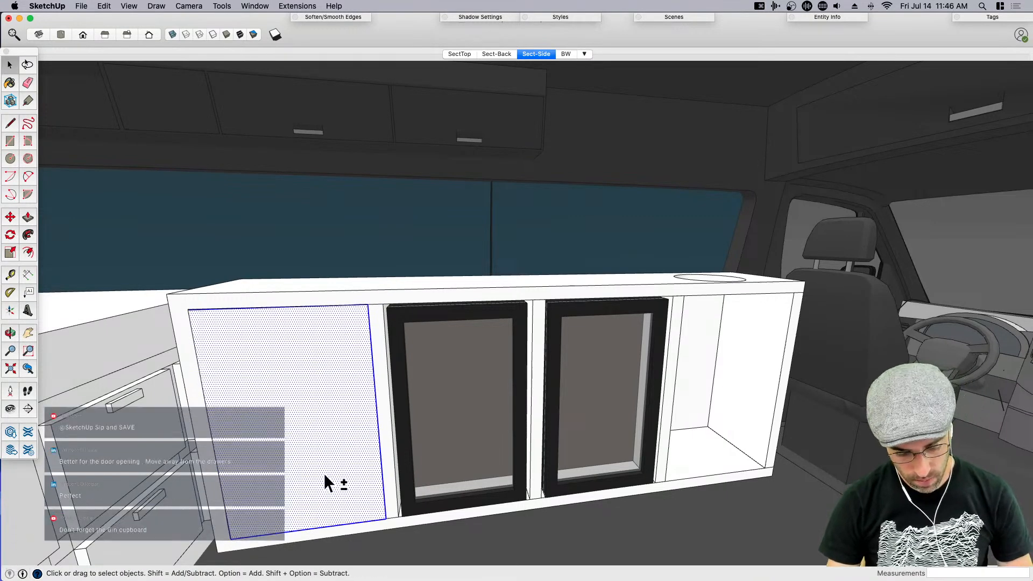
key("shift+g")
key("Return")
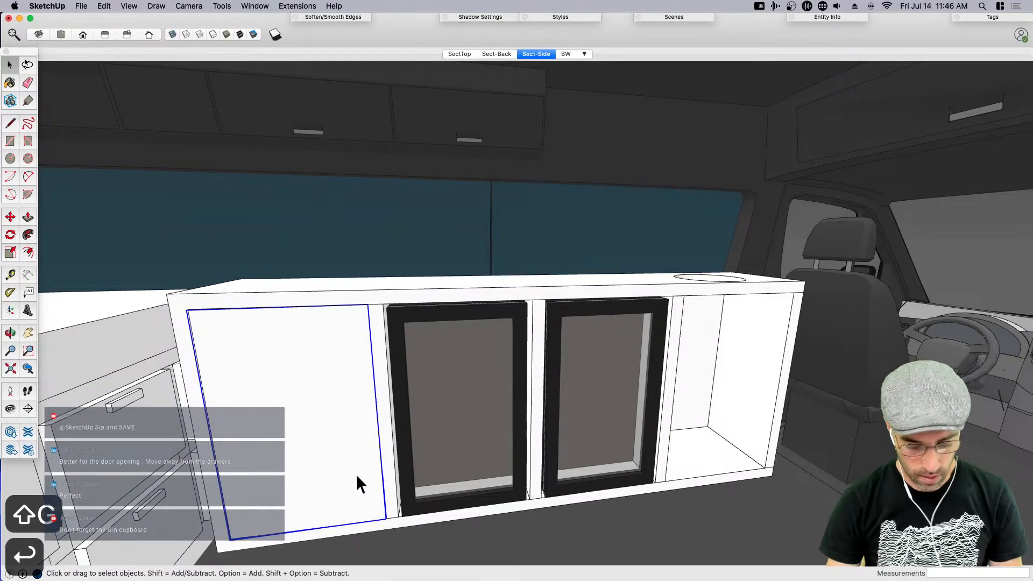
double_click(356, 473)
left_click(344, 493)
middle_click_drag(346, 496, 284, 517)
key("p")
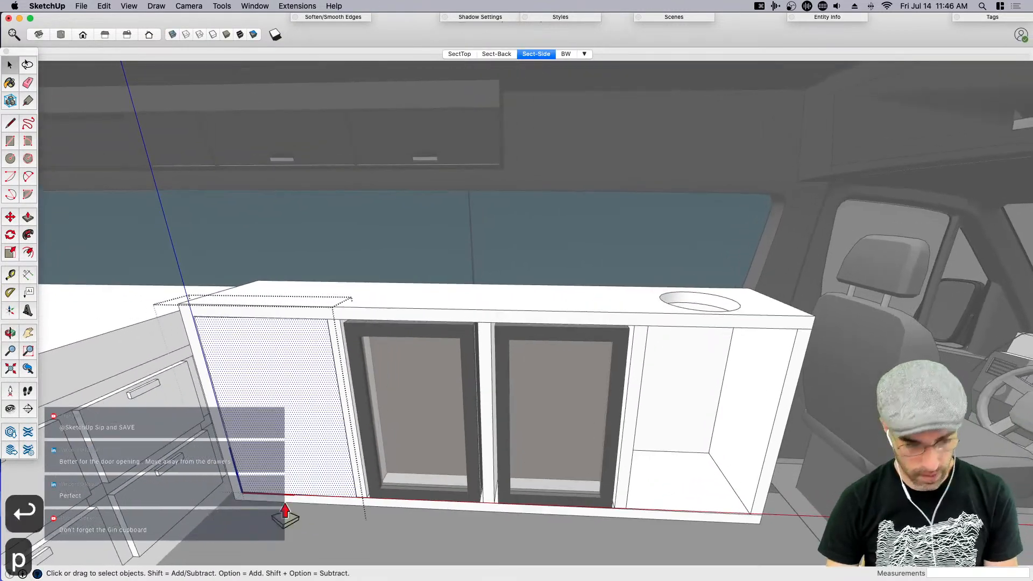
left_click(280, 493)
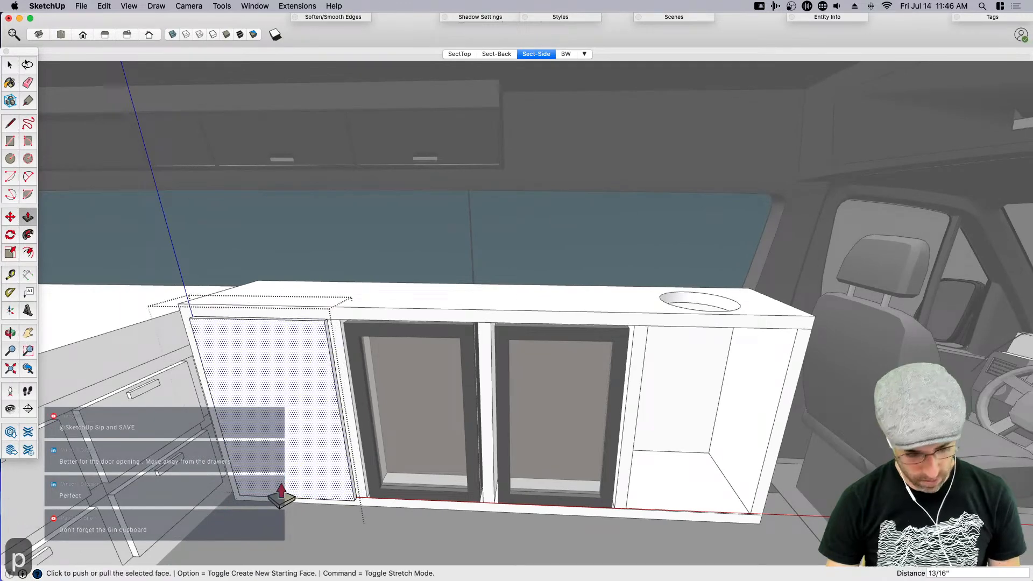
Set the first bay's door panel thickness to 1" and finish editing its component
type("2")
key("Return")
type("1")
key("Return")
key("space")
left_click(363, 260)
middle_click_drag(363, 260, 317, 389)
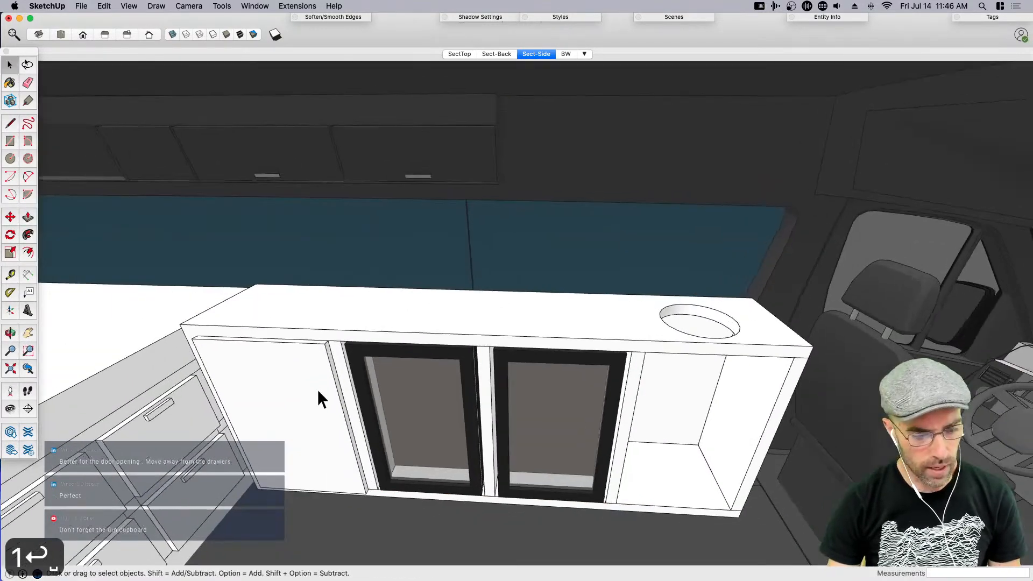
Move the door panel 1" back into the first bay so its face sits flush with the box front
left_click(319, 361)
key("m")
scroll(323, 346, "up", 5)
left_click(334, 327)
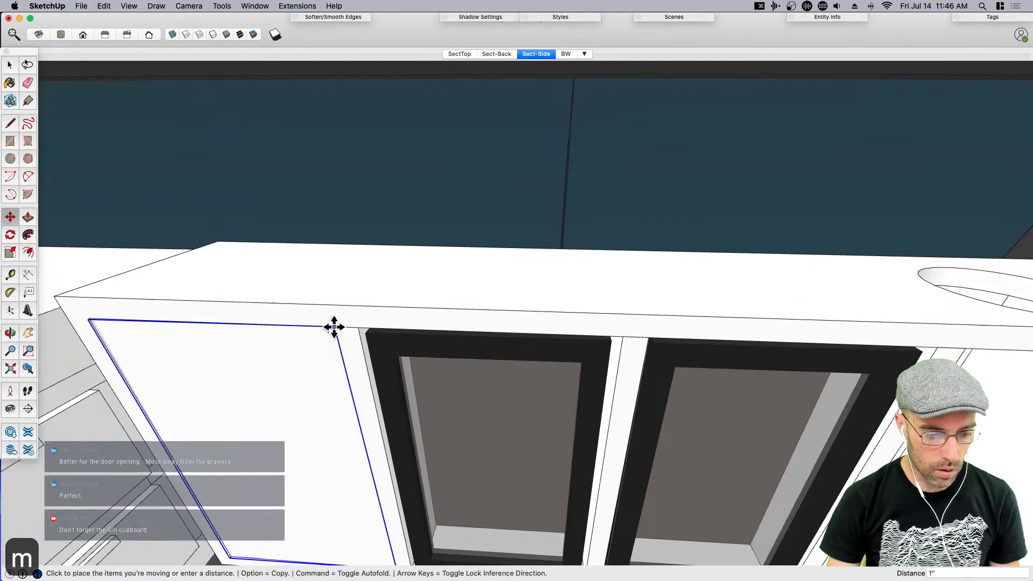
key("space")
scroll(334, 351, "up", 3)
mouse_move(334, 351)
middle_mouse_down()
mouse_move(351, 365)
mouse_move(420, 336)
mouse_move(408, 368)
middle_mouse_up()
scroll(417, 331, "down", 3)
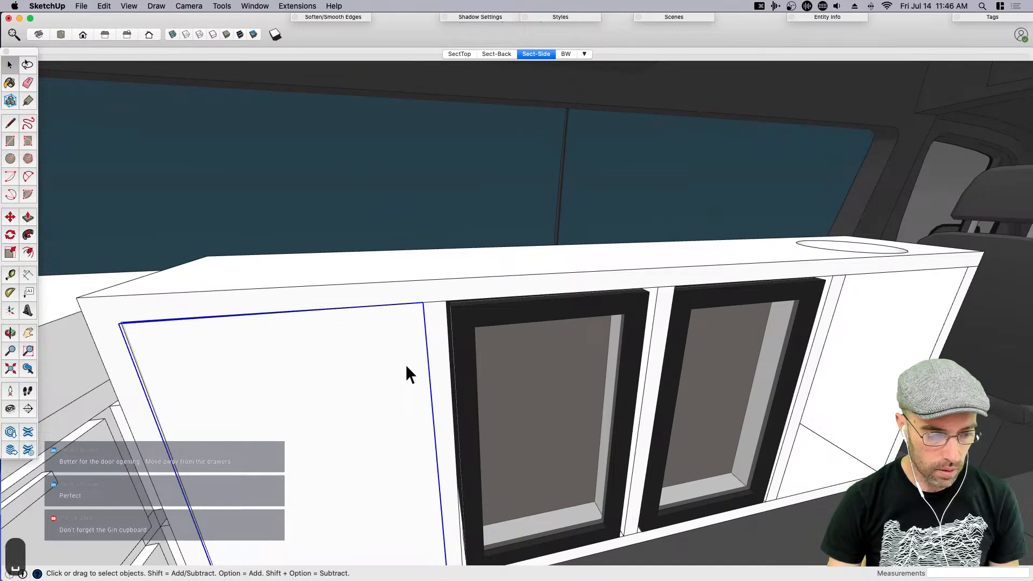
scroll(385, 266, "down", 3)
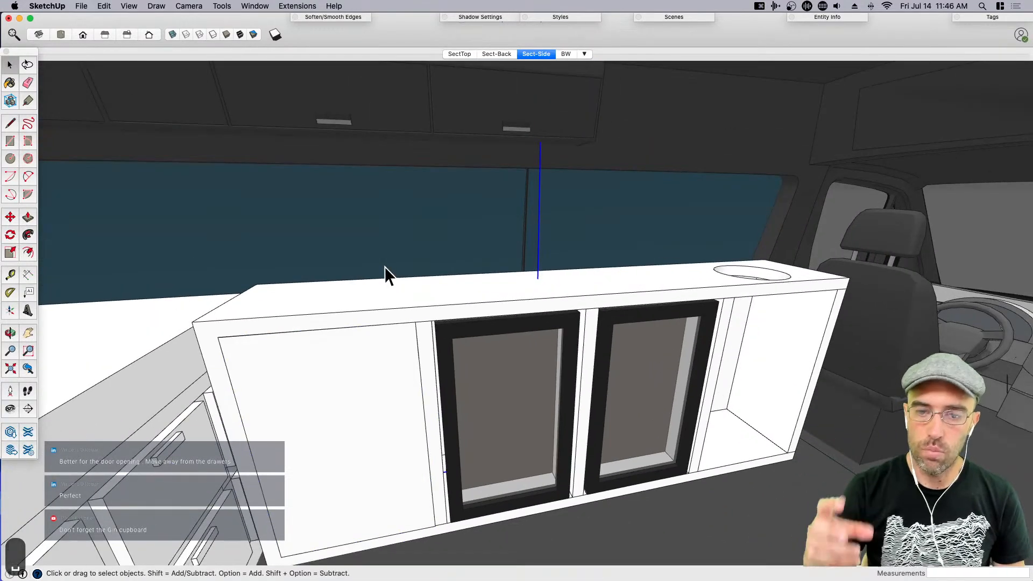
left_click(809, 284)
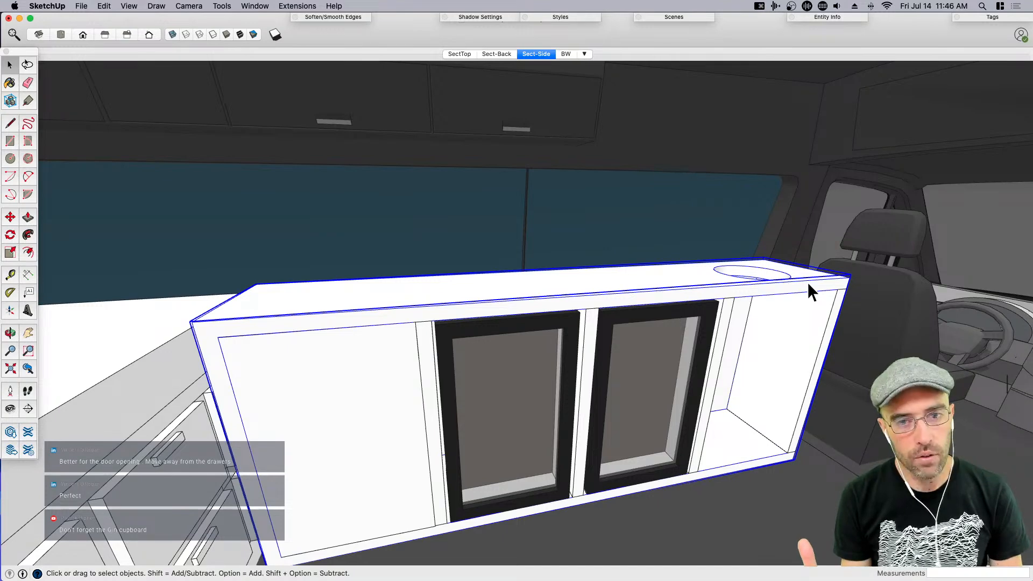
left_click(635, 363)
left_click(525, 379)
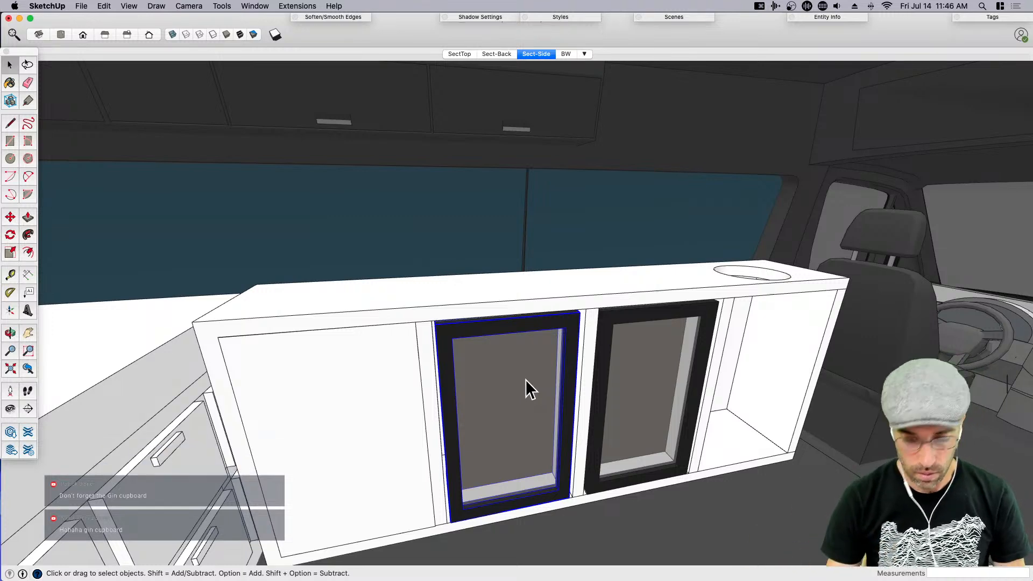
Copy the first bay's door panel into the open bay under the round cutout, aligning their lower front corners, and save the model
middle_click_drag(750, 431, 376, 422)
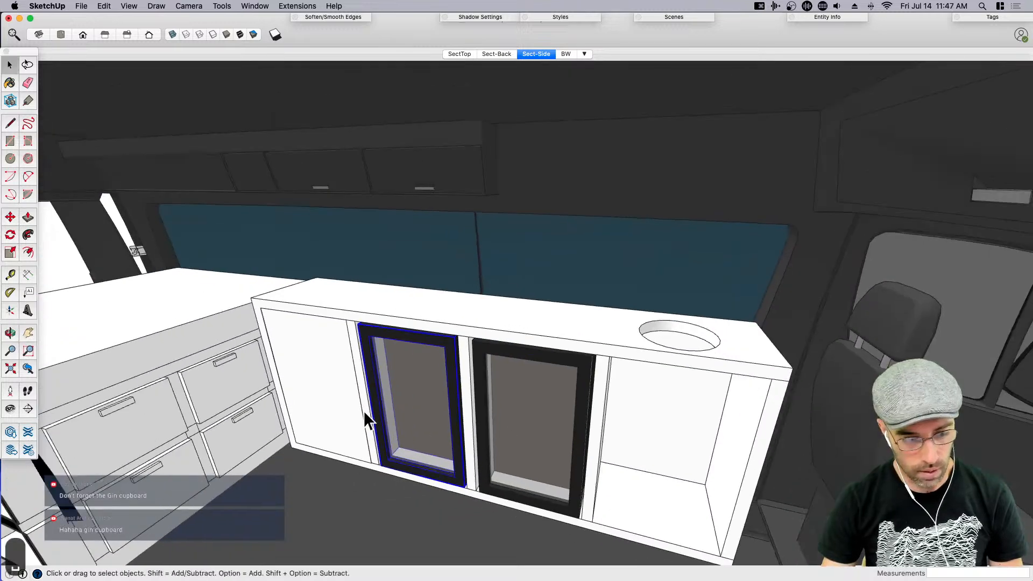
left_click(341, 411)
key("m")
left_click(370, 462)
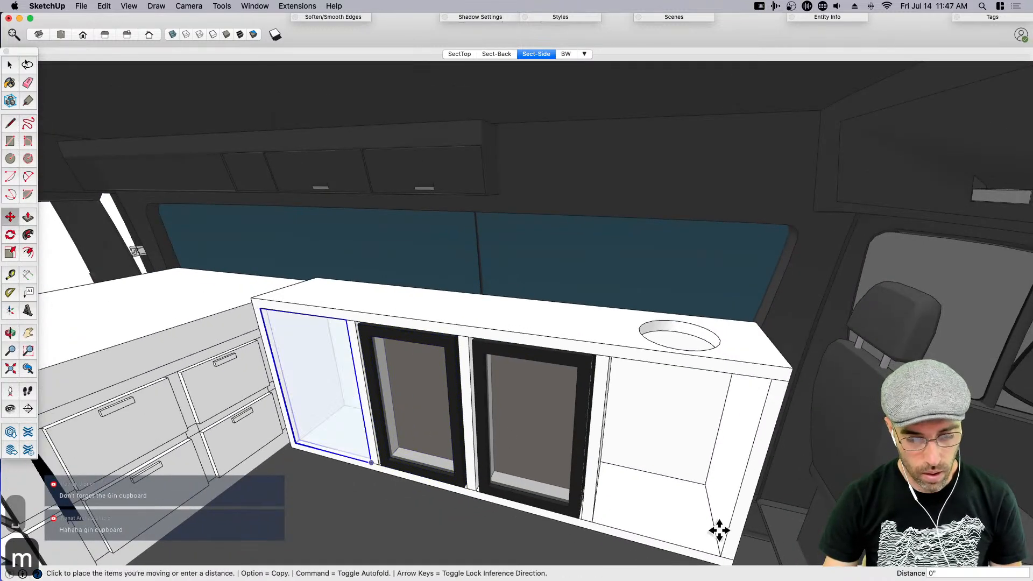
left_click(721, 554)
key("space")
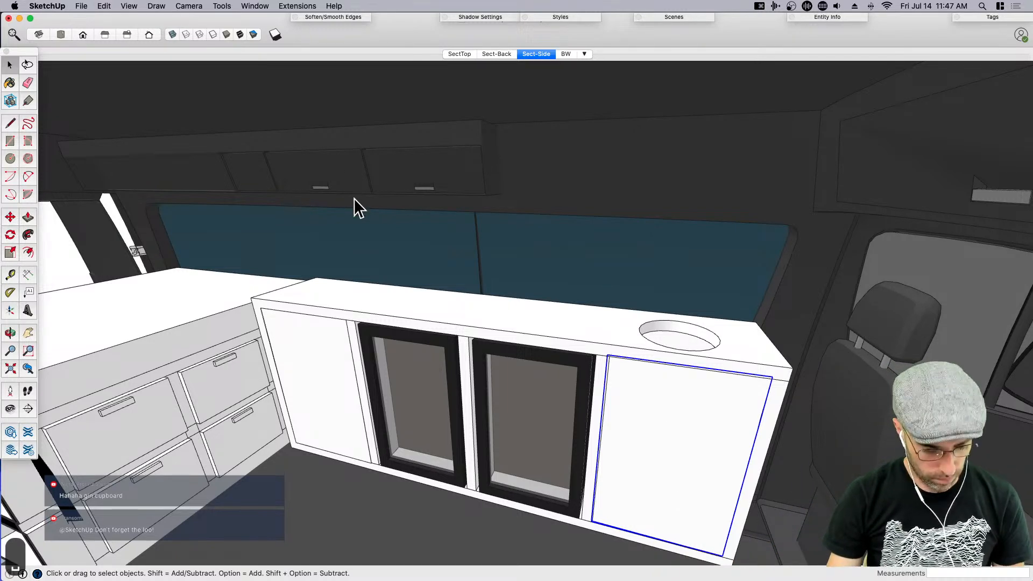
key("super+s")
Open 3D Warehouse and replace the search term with "round sink"
left_click(255, 6)
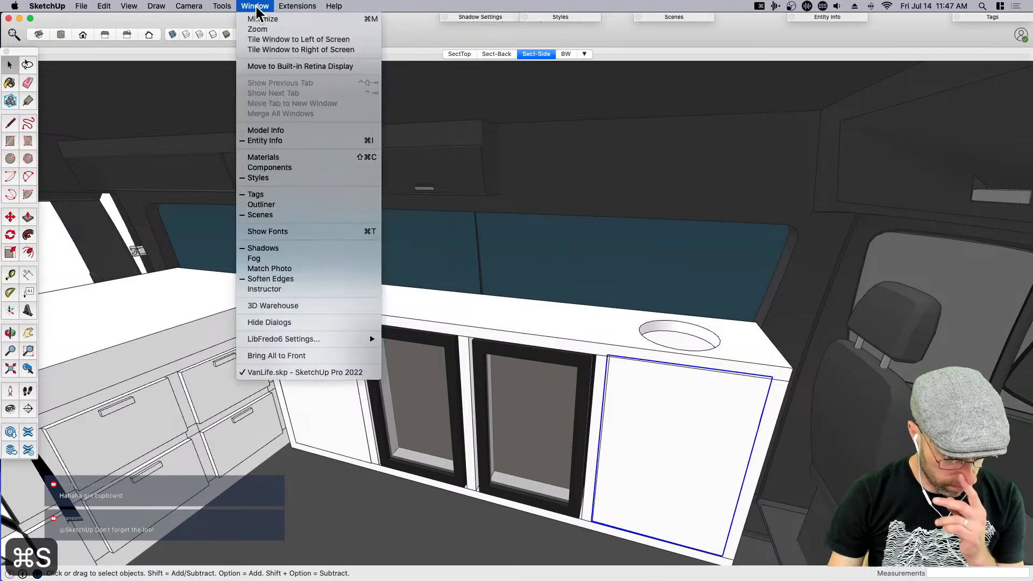
left_click(295, 306)
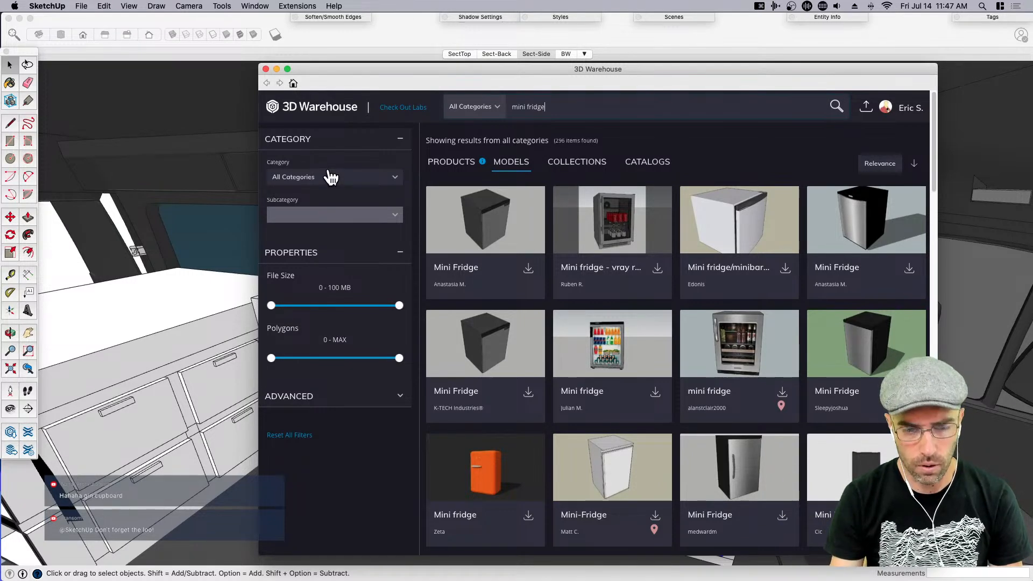
left_click_drag(559, 113, 459, 111)
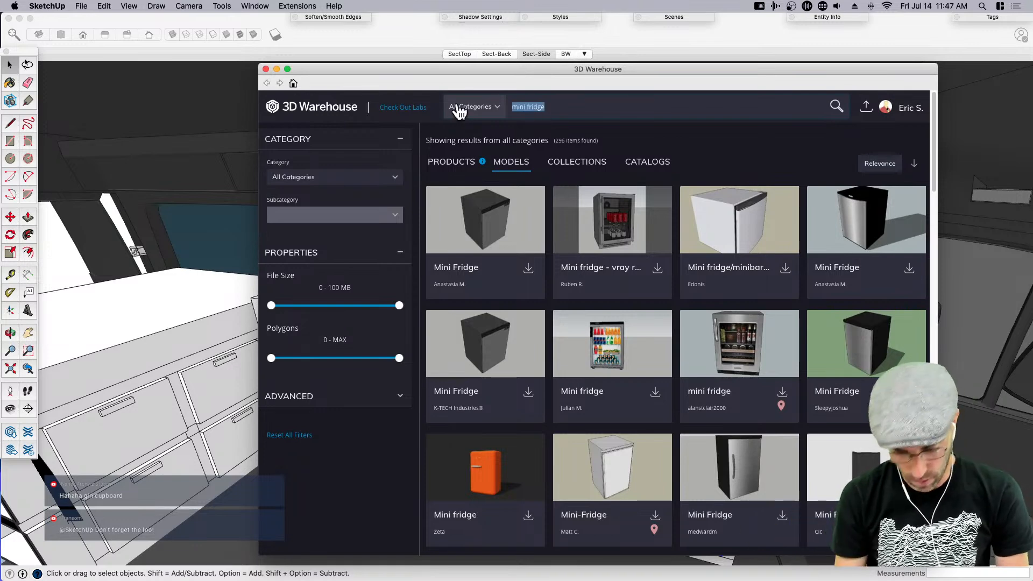
type("round sink")
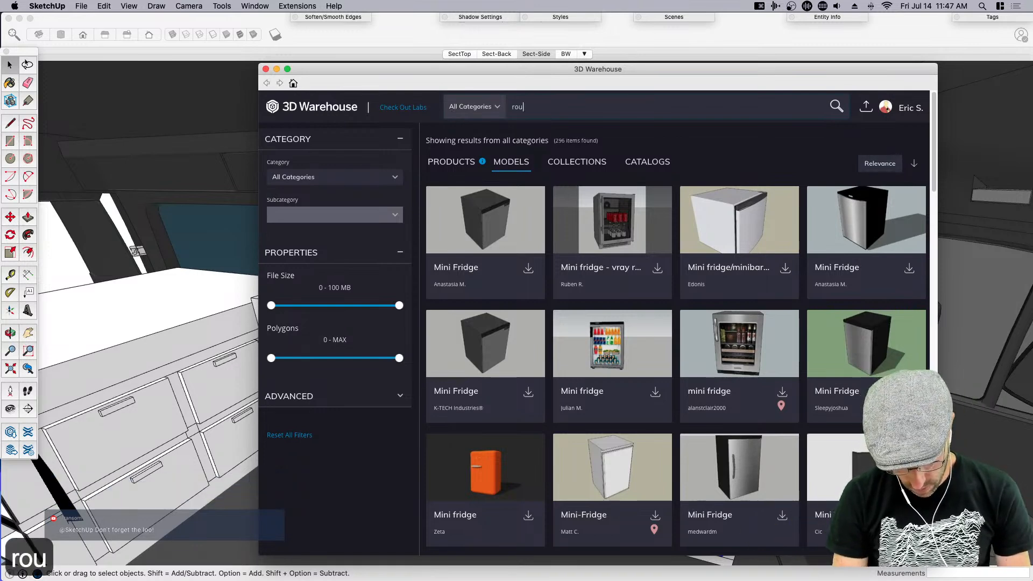
Search 3D Warehouse for "round sink" and look through the model results for a suitable basin
key("Return")
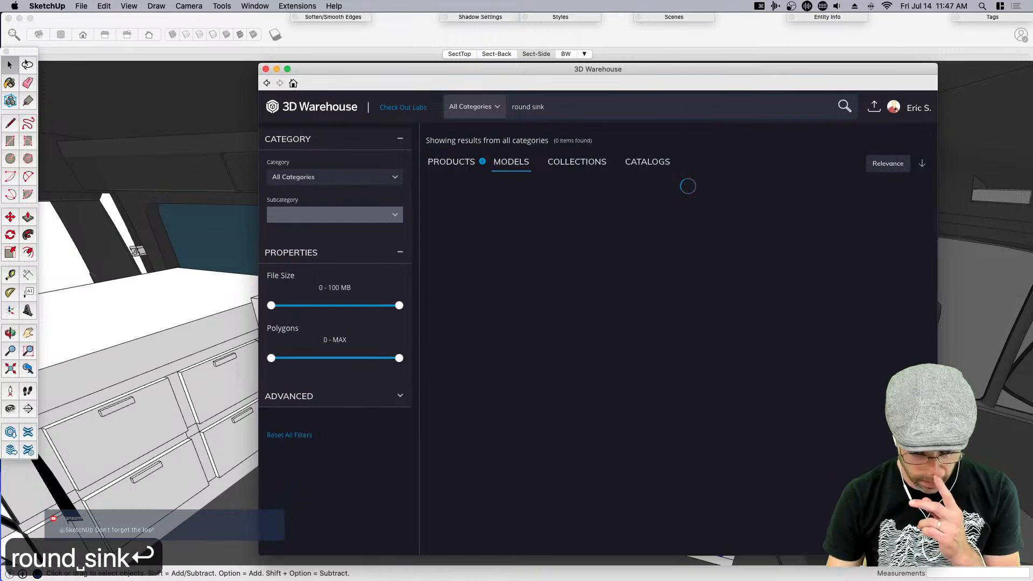
scroll(727, 283, "down", 5)
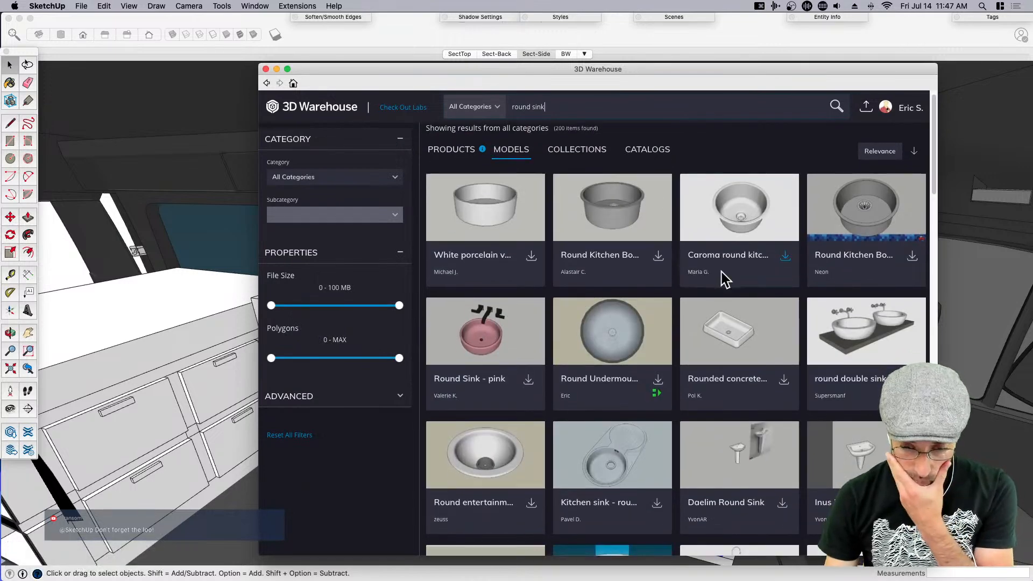
scroll(725, 283, "down", 1)
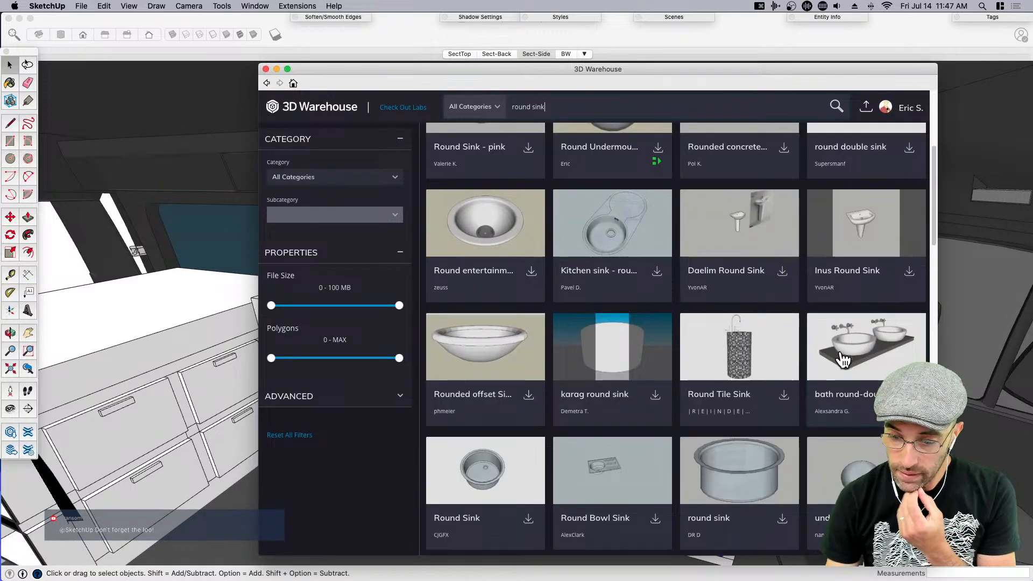
scroll(866, 347, "down", 8)
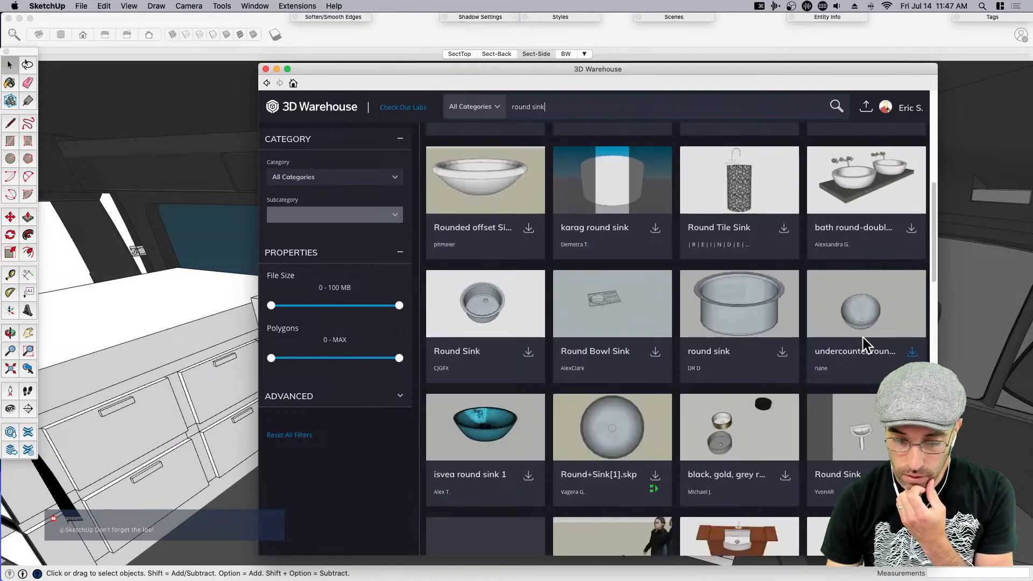
scroll(866, 350, "down", 8)
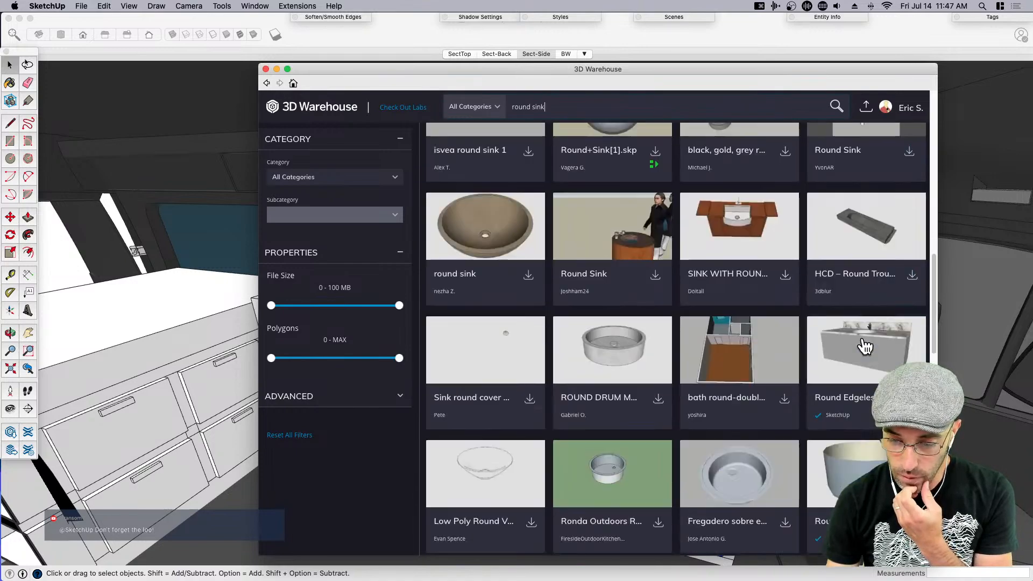
scroll(872, 360, "down", 2)
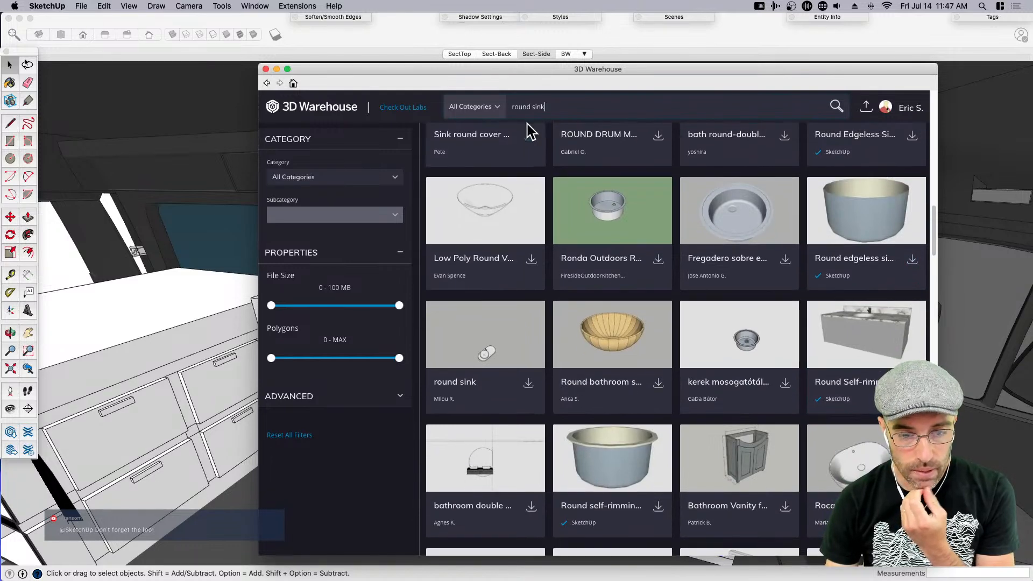
scroll(489, 154, "up", 9)
scroll(490, 161, "up", 5)
Show only product results for the round sink search and look through the listed sinks and faucets
left_click(457, 165)
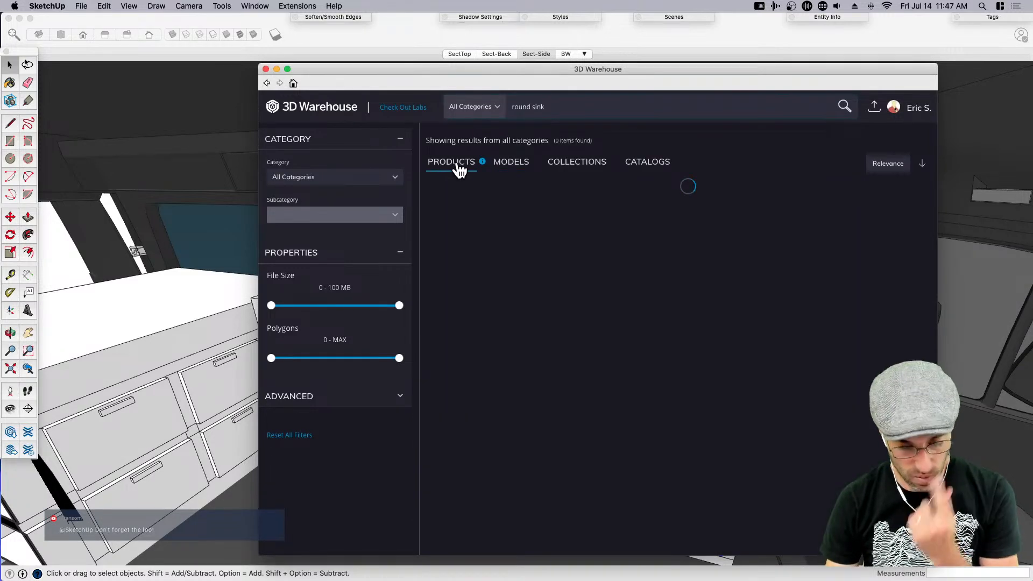
scroll(650, 355, "down", 5)
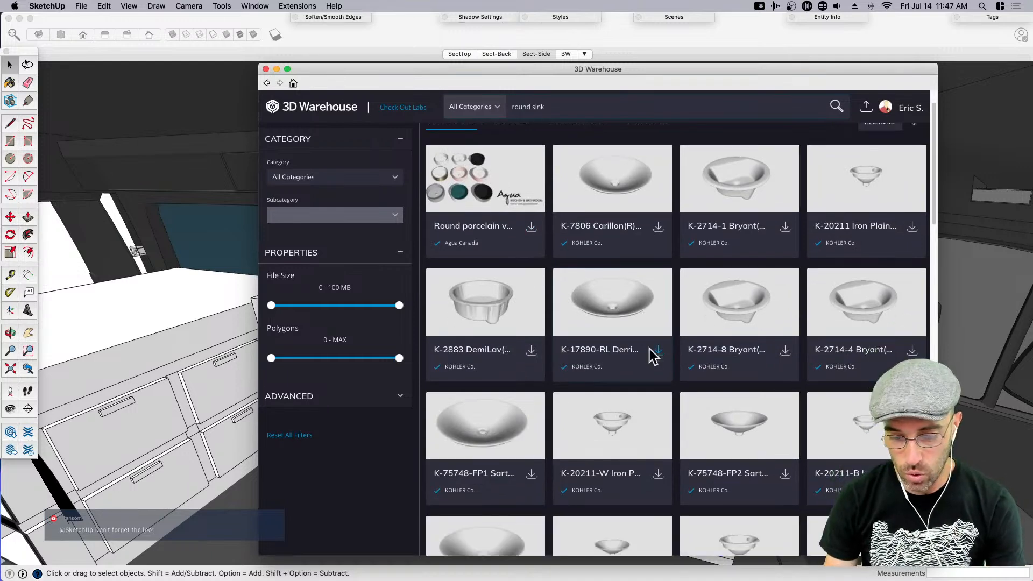
scroll(652, 358, "down", 3)
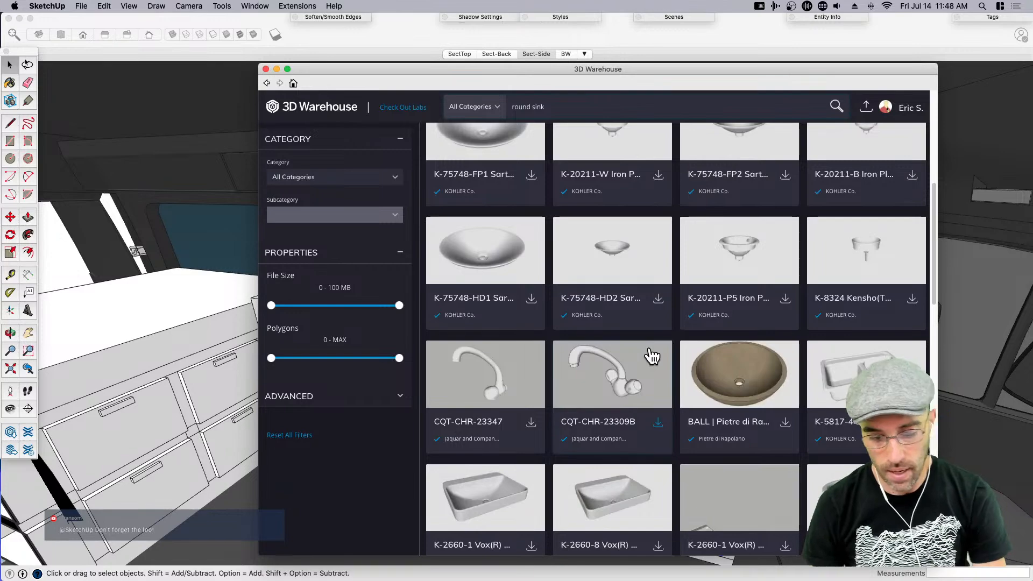
scroll(652, 355, "down", 10)
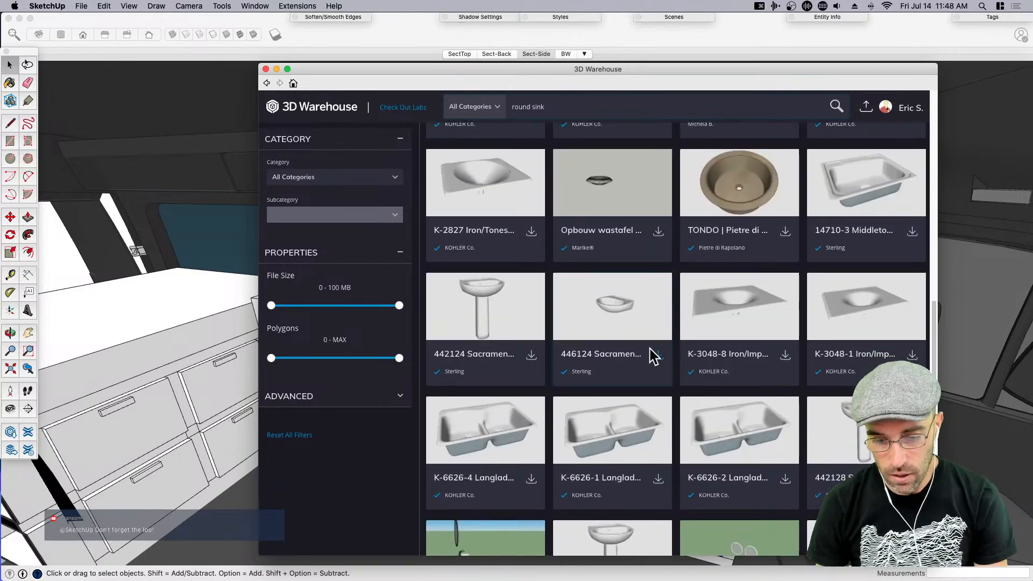
scroll(652, 356, "down", 5)
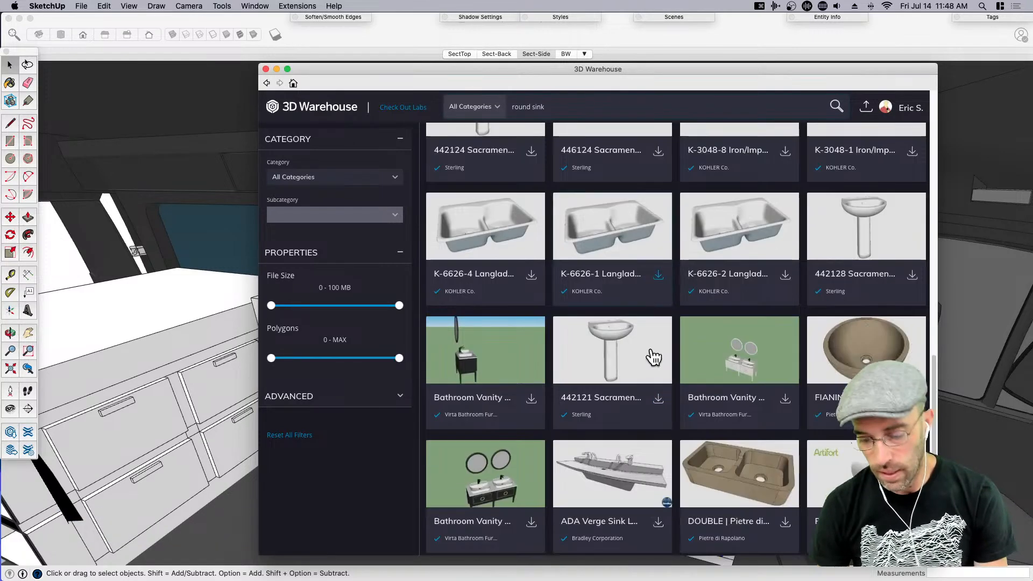
scroll(653, 357, "down", 2)
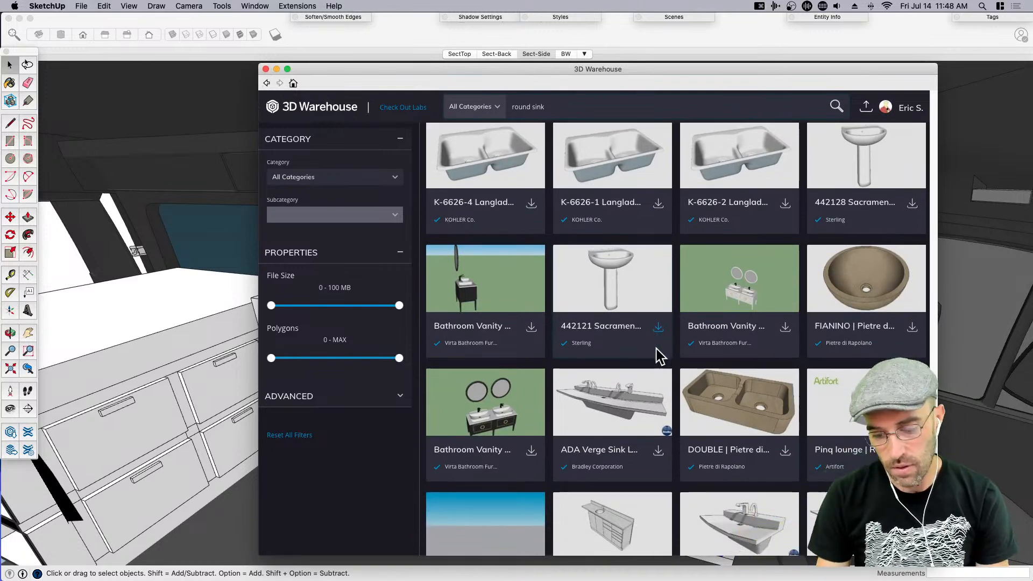
scroll(658, 353, "down", 2)
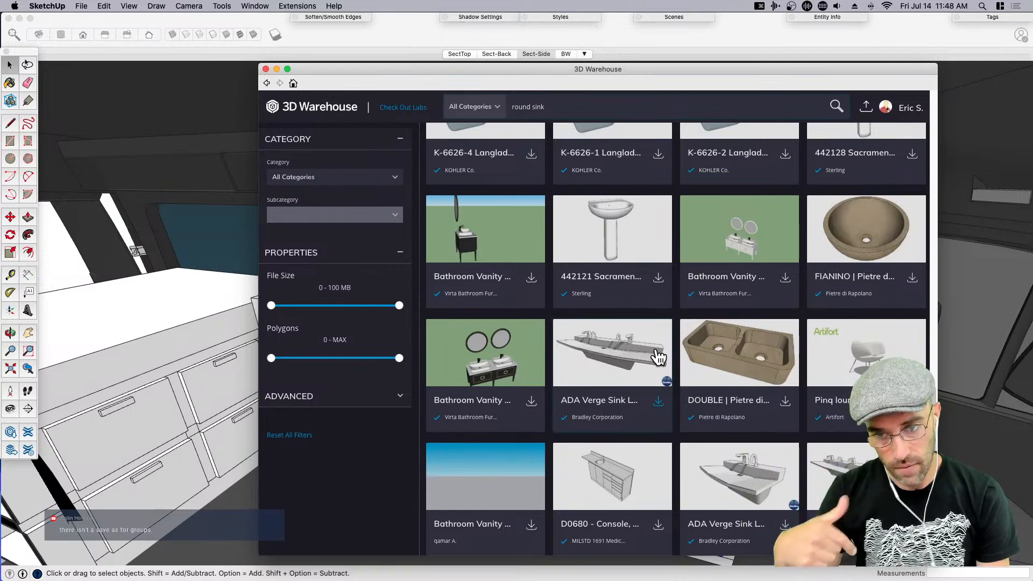
scroll(756, 339, "down", 5)
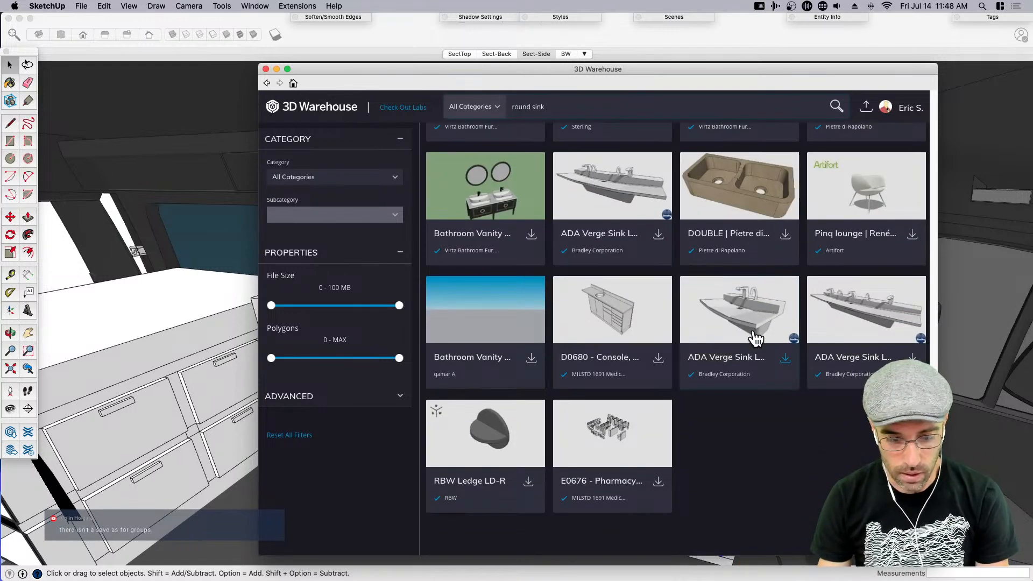
scroll(756, 339, "up", 8)
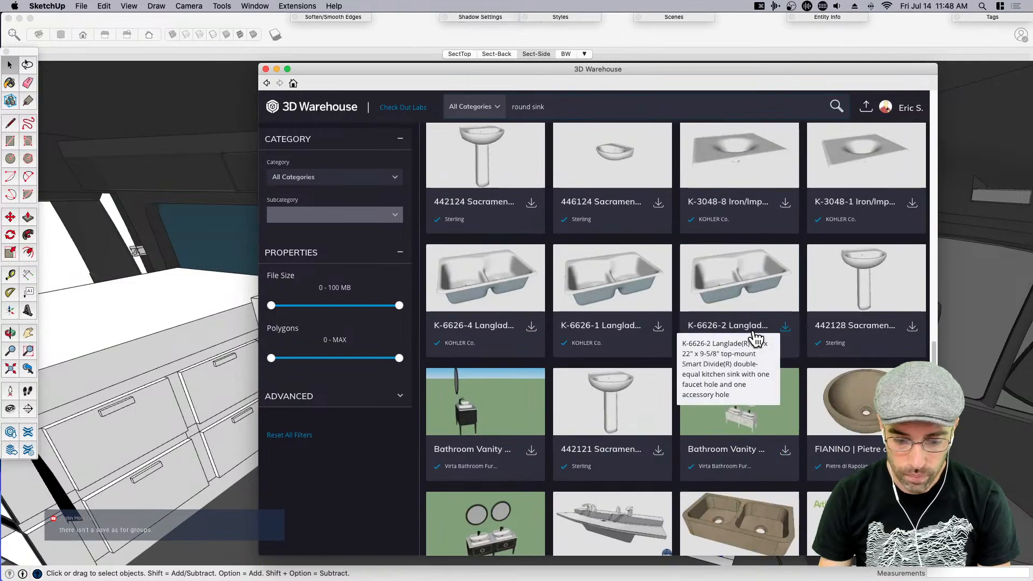
scroll(756, 339, "down", 10)
scroll(756, 339, "up", 3)
scroll(664, 376, "up", 2)
Load the CQT-CHR-23309B faucet directly into the model and place it on the countertop beside the round sink cutout
left_click(614, 447)
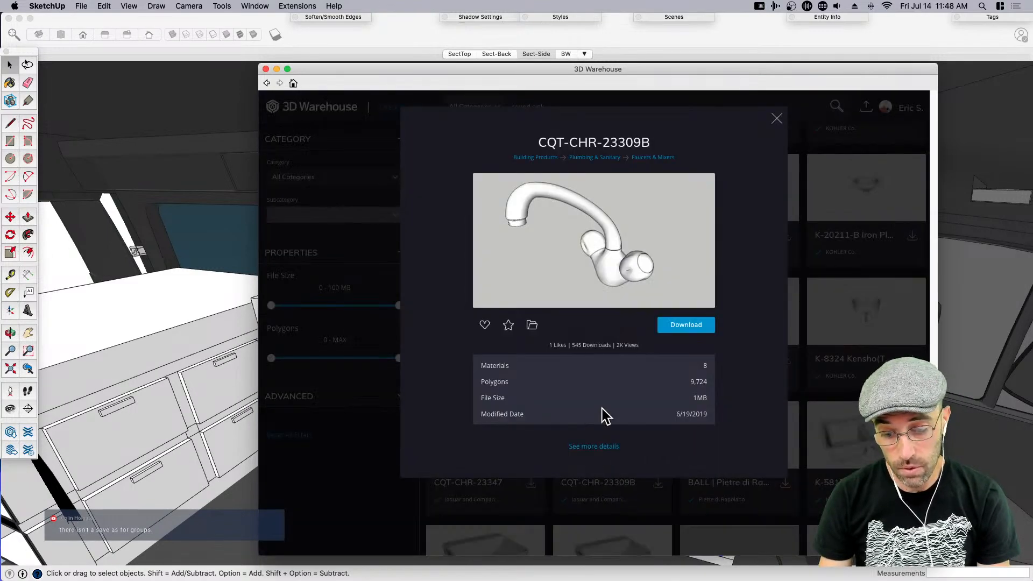
left_click(700, 328)
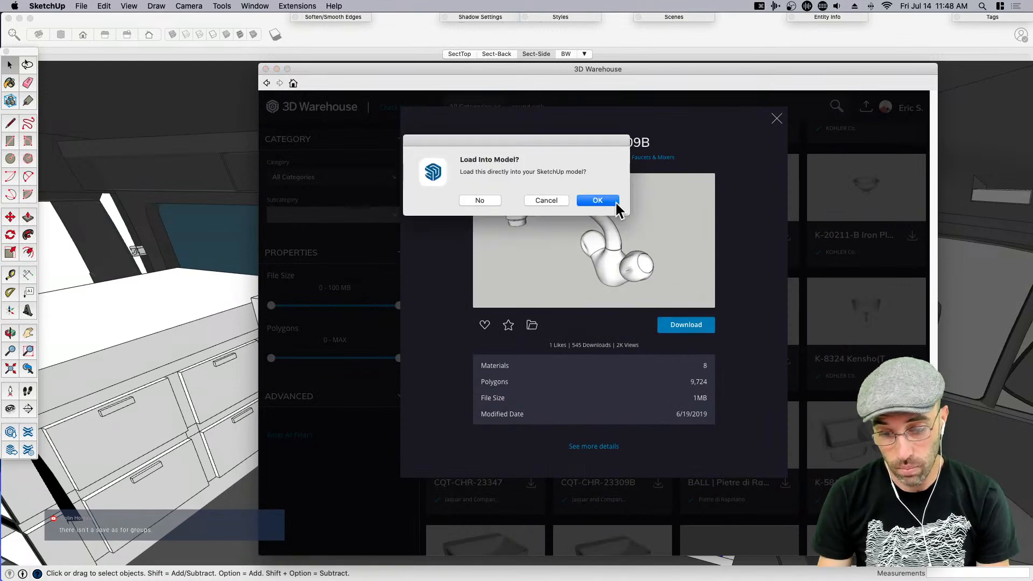
left_click(581, 202)
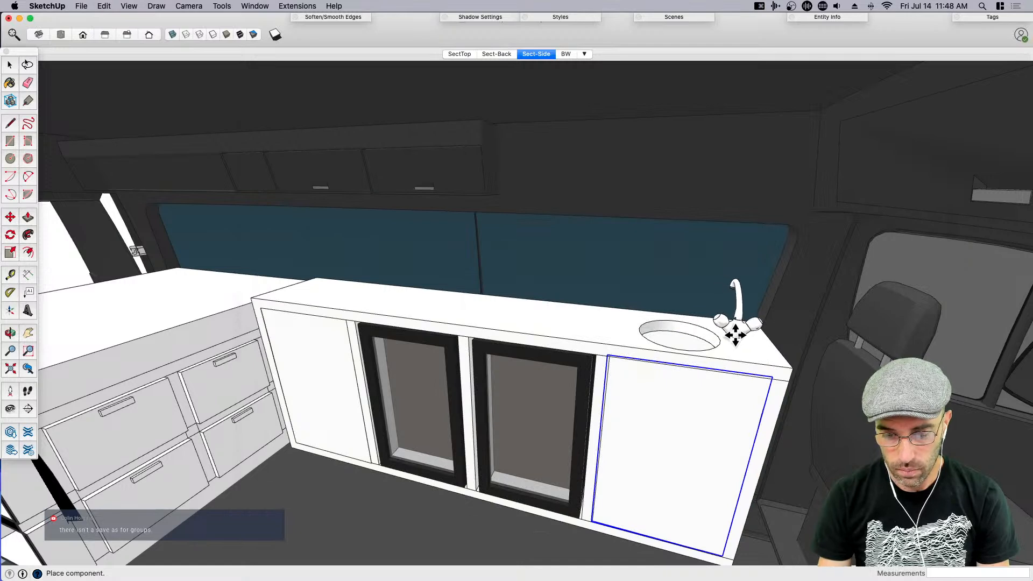
left_click(734, 329)
key("space")
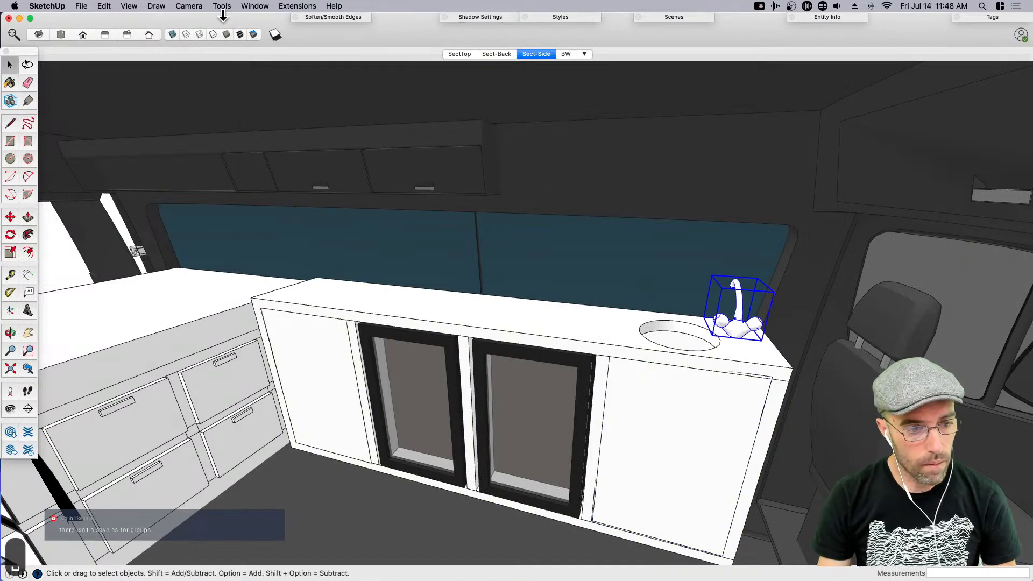
Load the K-2714-1 Bryant round sink from the 3D Warehouse products into the model and place it at the countertop cutout
left_click(221, 6)
mouse_move(255, 6)
left_click(269, 306)
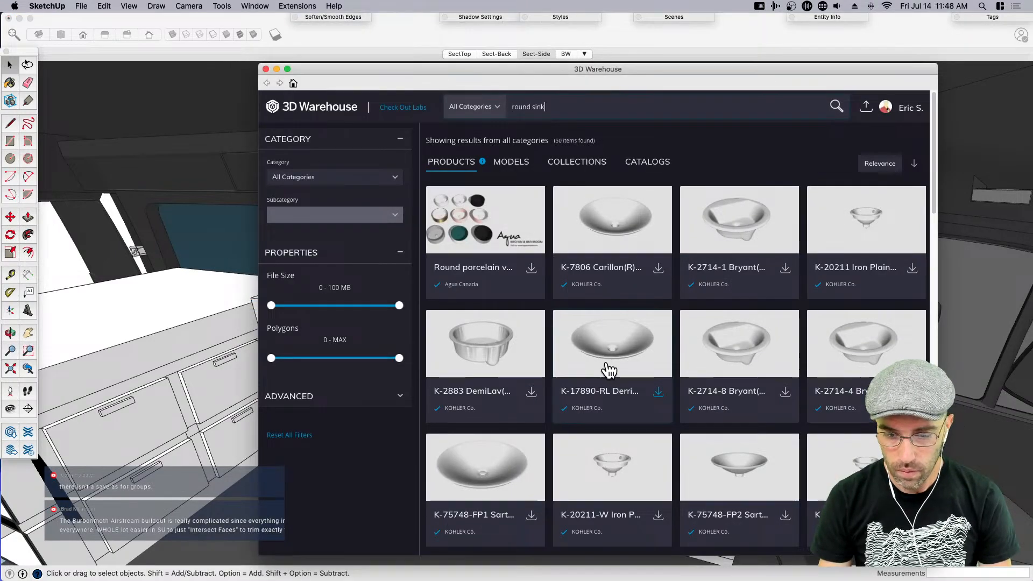
left_click(748, 233)
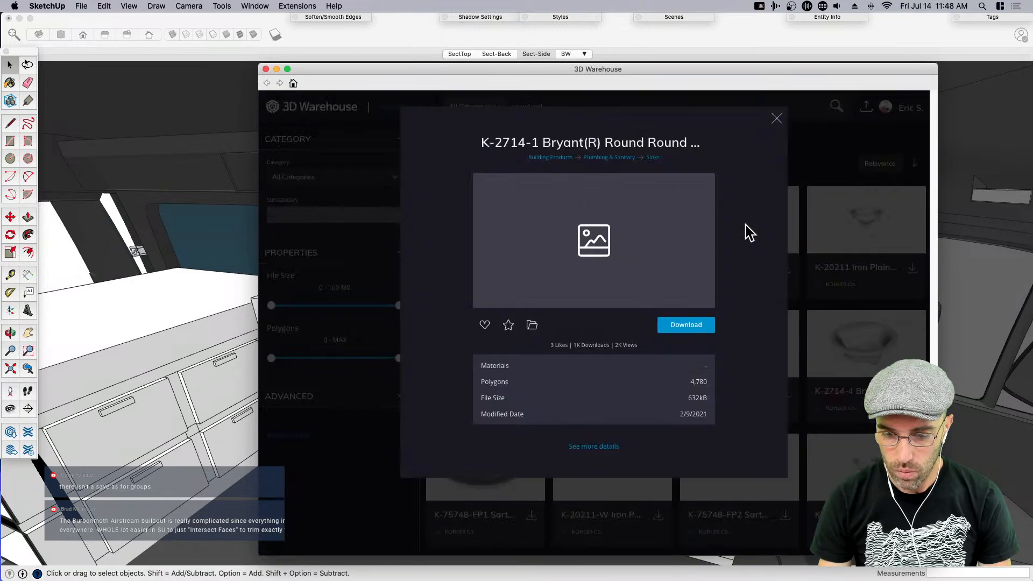
left_click(698, 326)
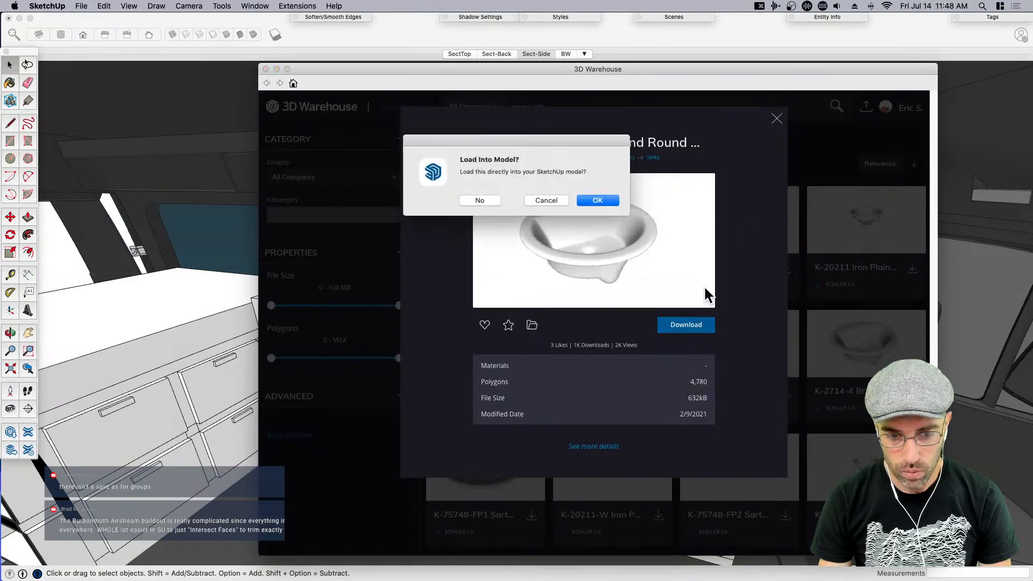
left_click(597, 199)
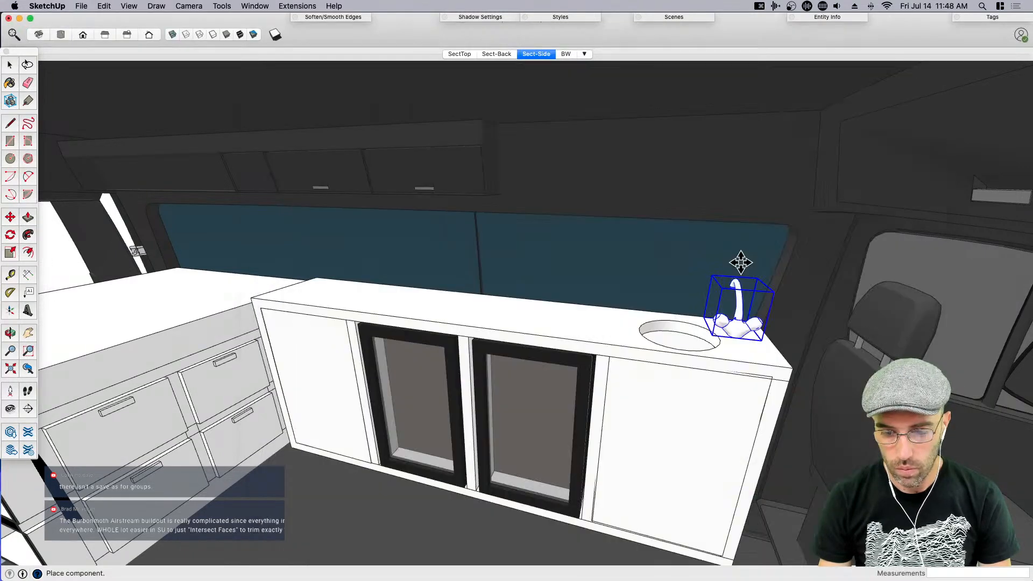
left_click(683, 324)
key("space")
Switch to the SectTop scene and scale the sink down uniformly to about 0.74, using hidden geometry as a guide
middle_click_drag(720, 357, 741, 379)
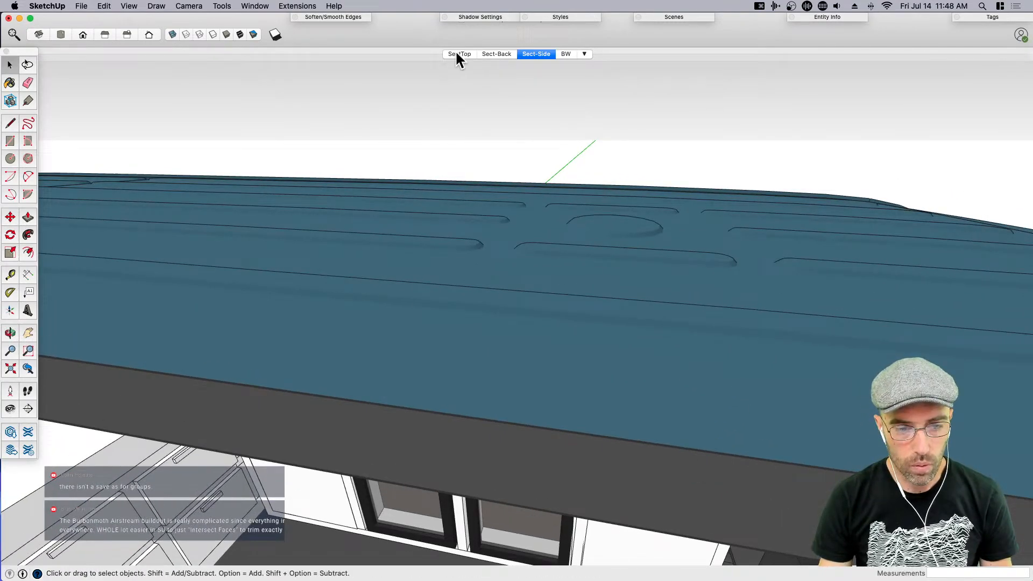
left_click(460, 54)
scroll(708, 467, "up", 5)
middle_click_drag(708, 466, 699, 415)
key("j")
scroll(754, 496, "up", 2)
middle_click_drag(754, 496, 756, 495)
key("s")
left_click(784, 489)
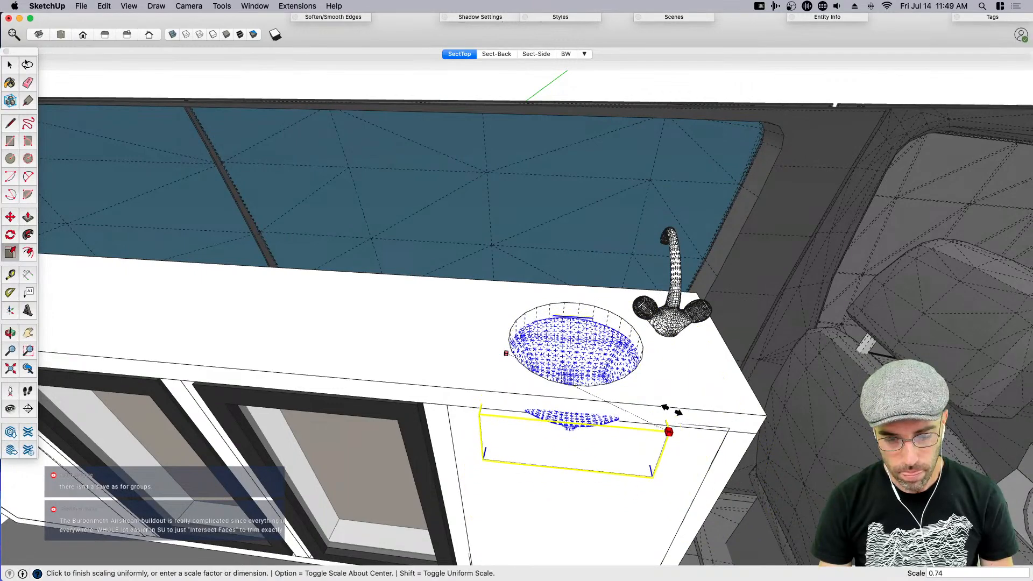
left_click(673, 412)
key("space")
key("j")
Move the sink upward so its rim sits above the countertop cutout
middle_click_drag(606, 449, 648, 445)
scroll(648, 445, "down", 1)
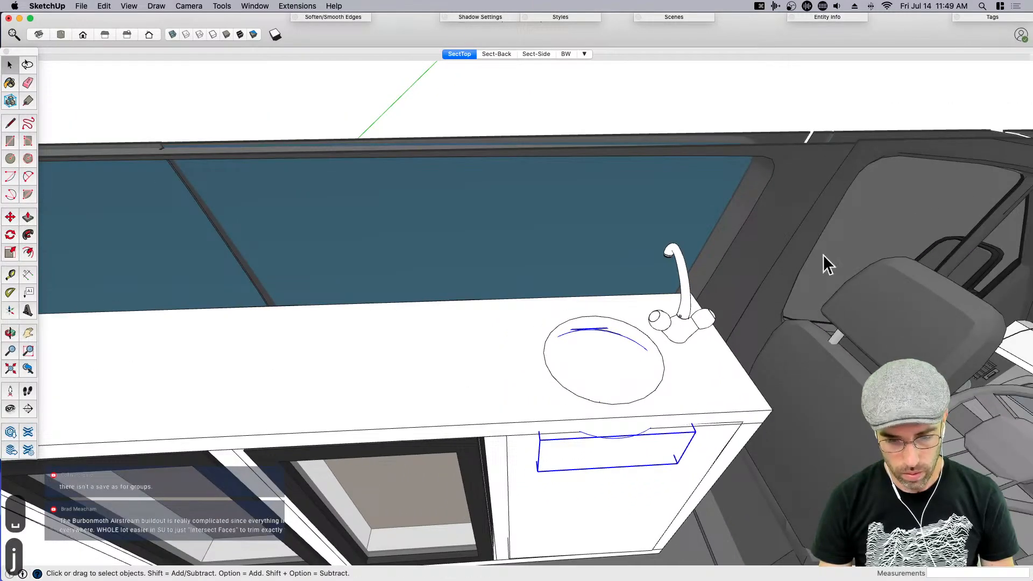
middle_click_drag(618, 364, 594, 369)
scroll(594, 369, "up", 2)
key("m")
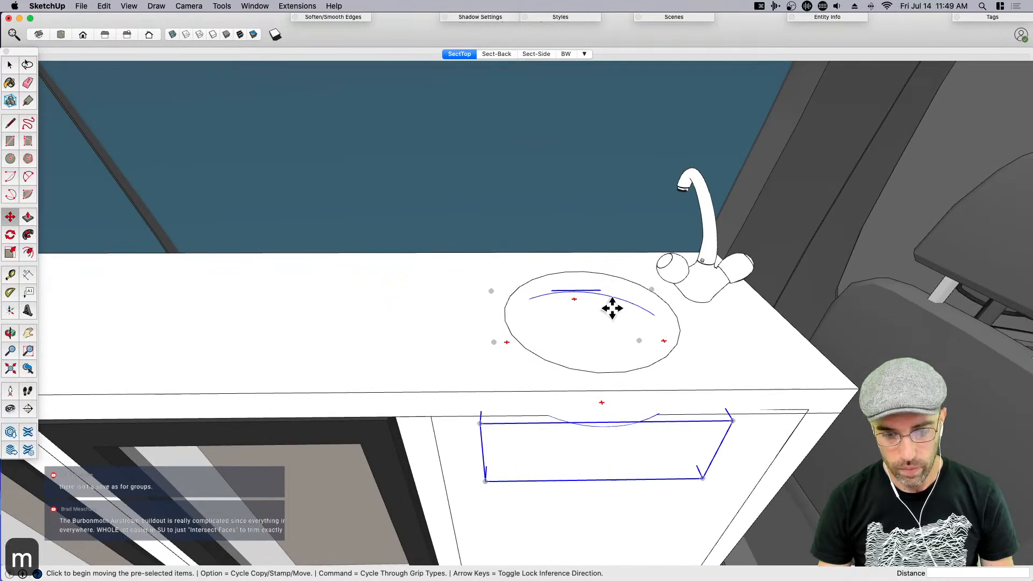
left_click(611, 304)
key("space")
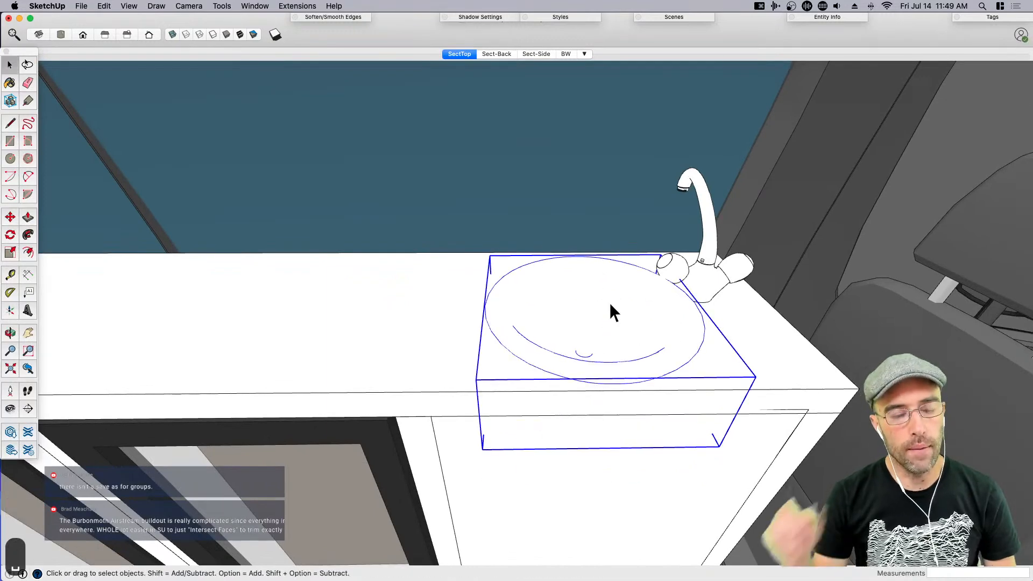
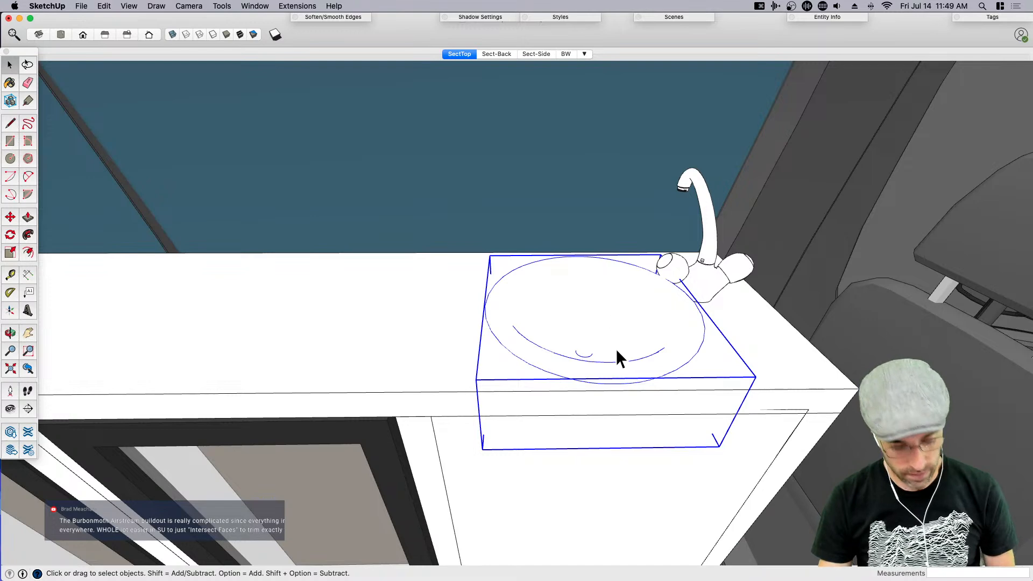
Scale the raised sink uniformly to about 0.99 from its upper corner
middle_click_drag(657, 348, 696, 347)
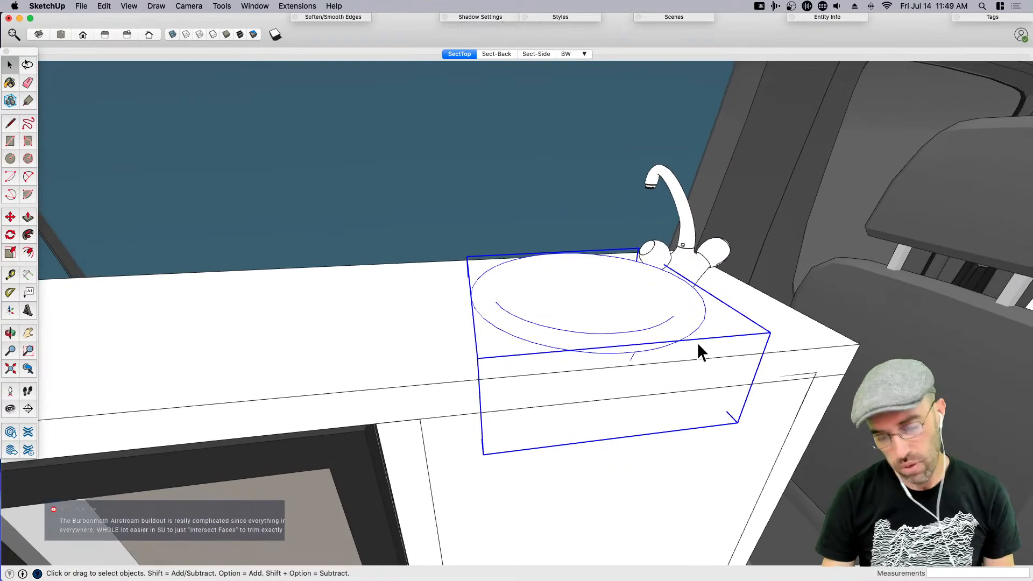
scroll(758, 344, "up", 3)
key("s")
left_click(772, 329)
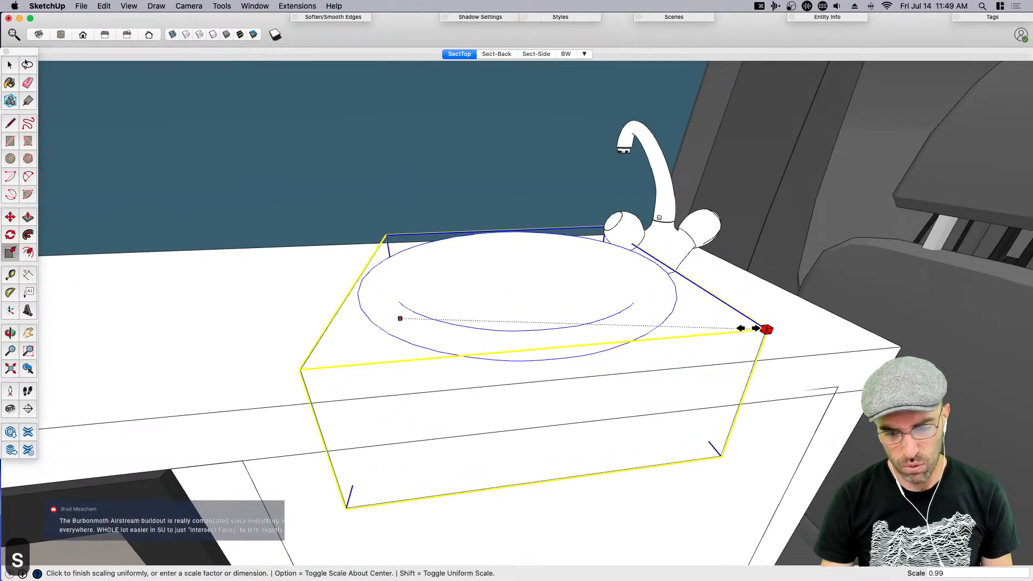
left_click(751, 329)
middle_click_drag(751, 329, 1007, 238)
key("space")
Move the sink about 13/16" horizontally along the green axis over the countertop cutout
key("m")
left_click(462, 477)
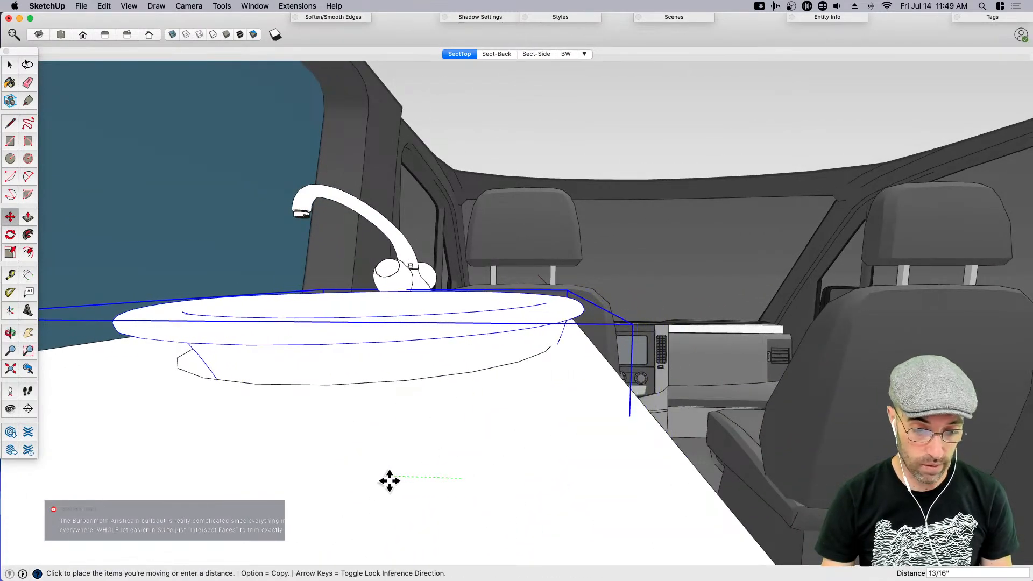
left_click(388, 481)
key("space")
Move the sink straight down about 1 1/8" so its rim sits at the countertop surface
key("m")
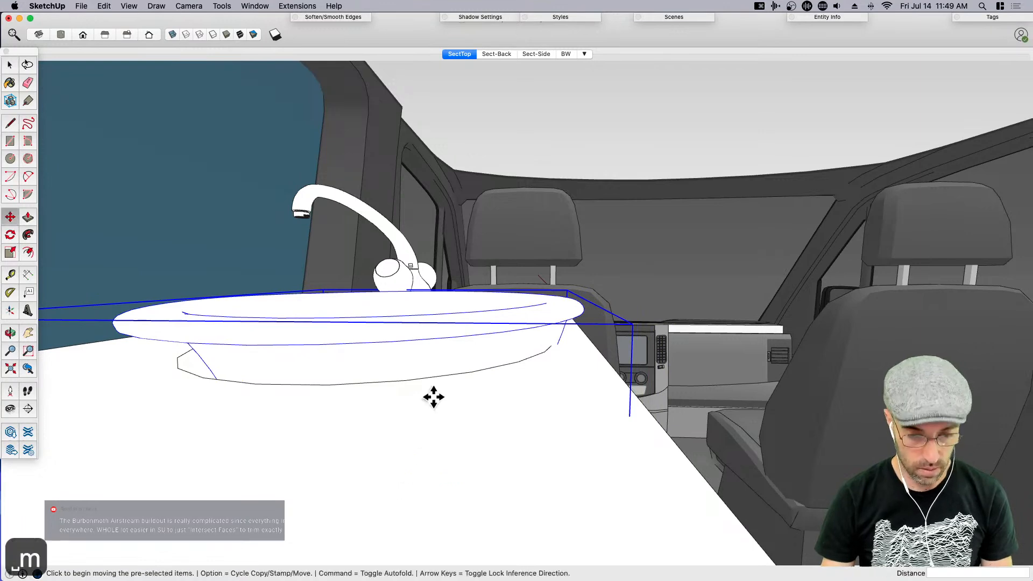
left_click(427, 340)
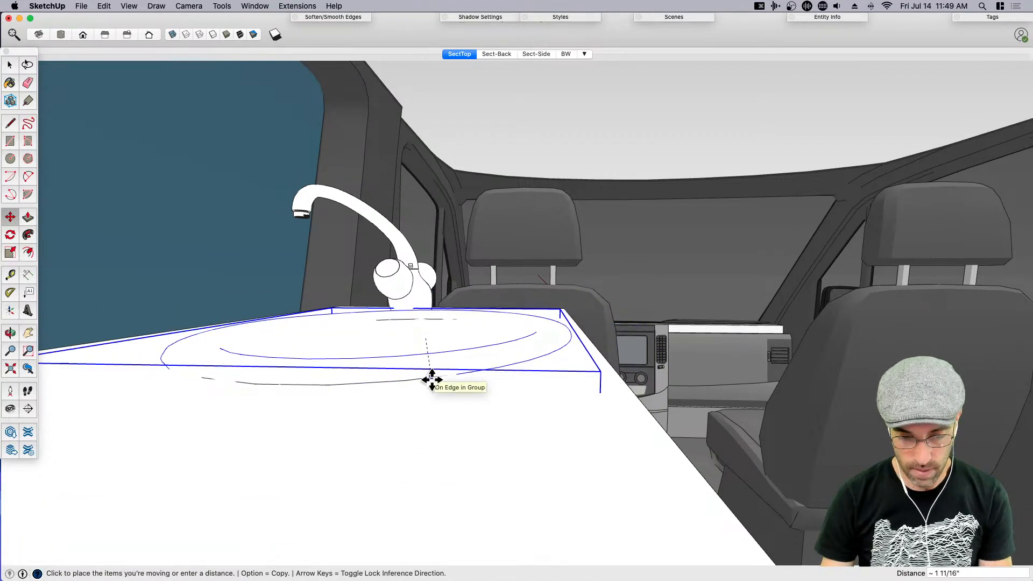
key("shift")
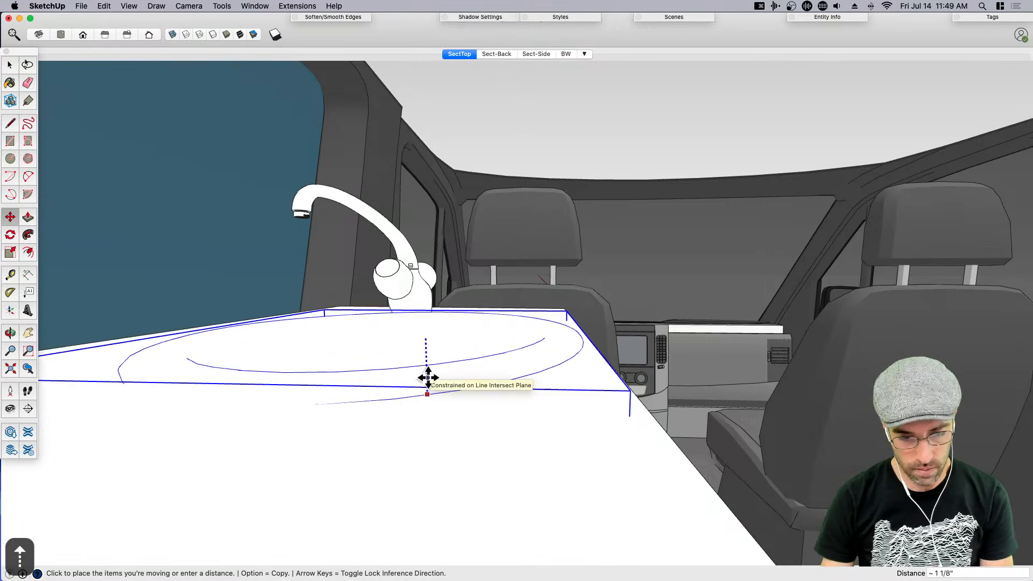
left_click(427, 376)
Shift the sink vertically by .1 so its rim clears the countertop surface
middle_click_drag(627, 418, 492, 413)
left_click(488, 409)
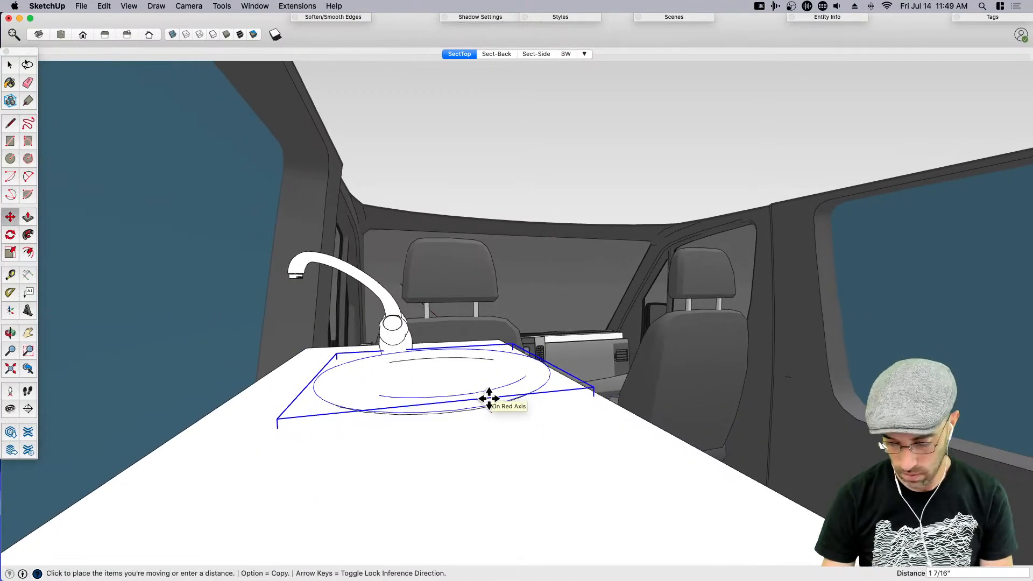
key("shift")
type(".1")
key("Return")
key("space")
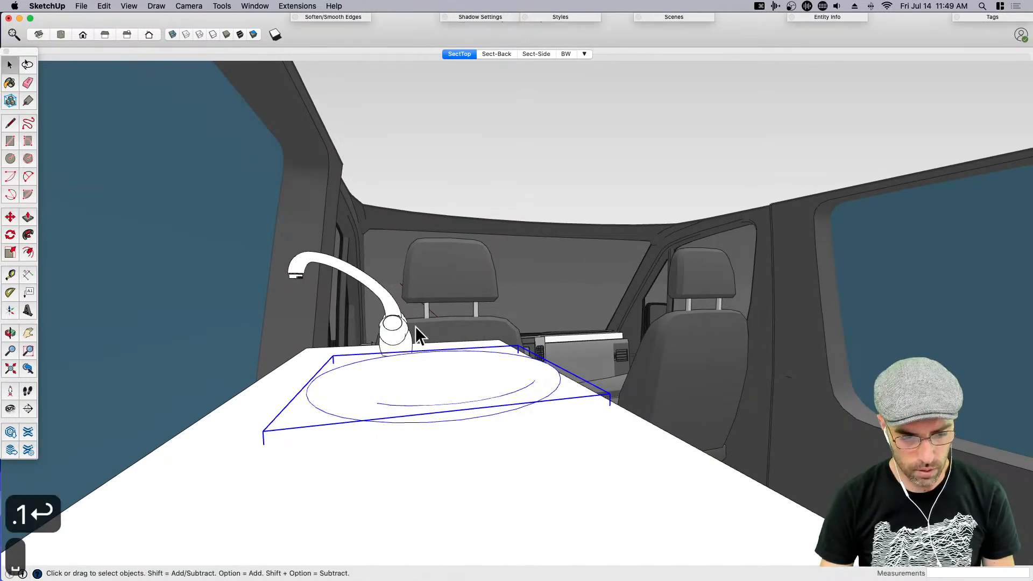
Select the faucet and rotate it 45 degrees about the vertical axis on the countertop
left_click(392, 333)
scroll(377, 420, "down", 5)
scroll(422, 374, "up", 3)
key("q")
left_click(401, 384)
left_click(410, 378)
key("space")
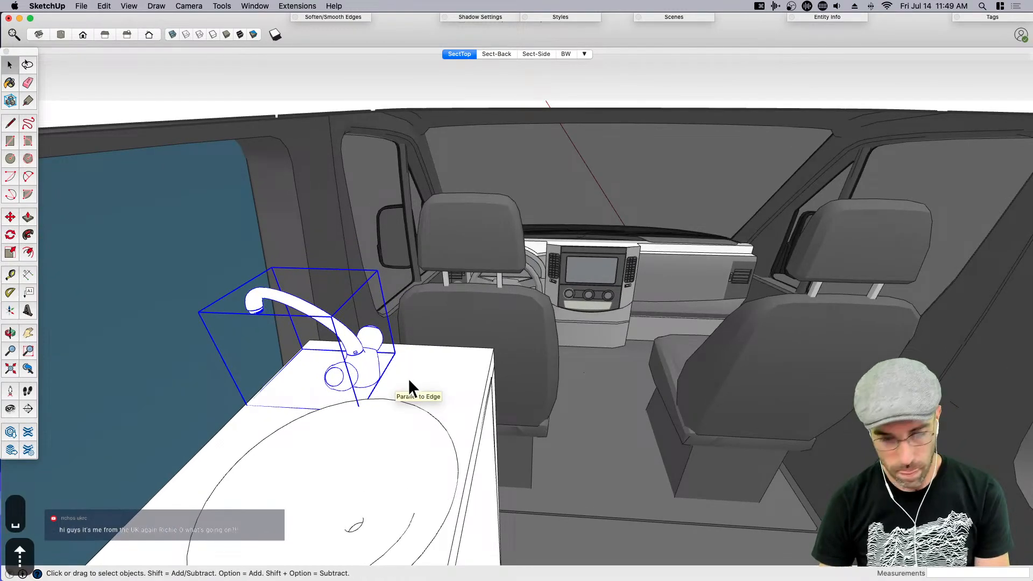
key("q")
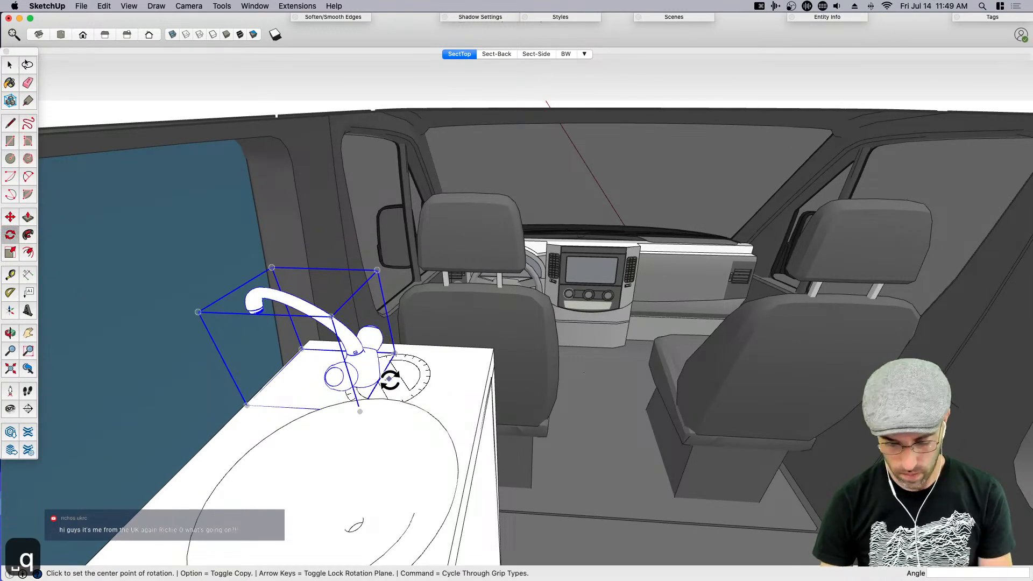
left_click(393, 382)
left_click(395, 381)
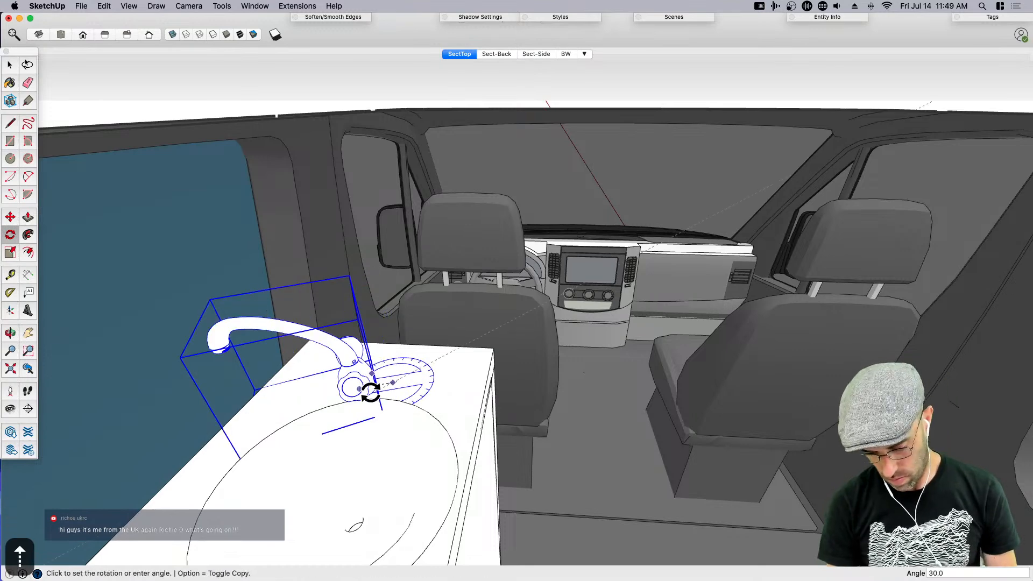
type("45")
key("Return")
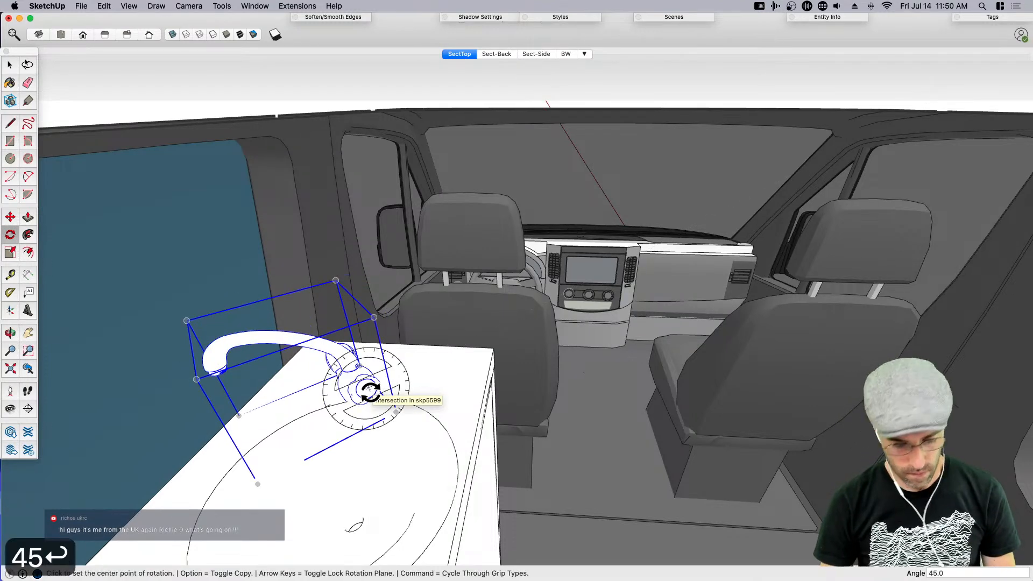
Try rotation angles of 270 and 180 degrees for the faucet and settle on 90 degrees
type("270")
key("Return")
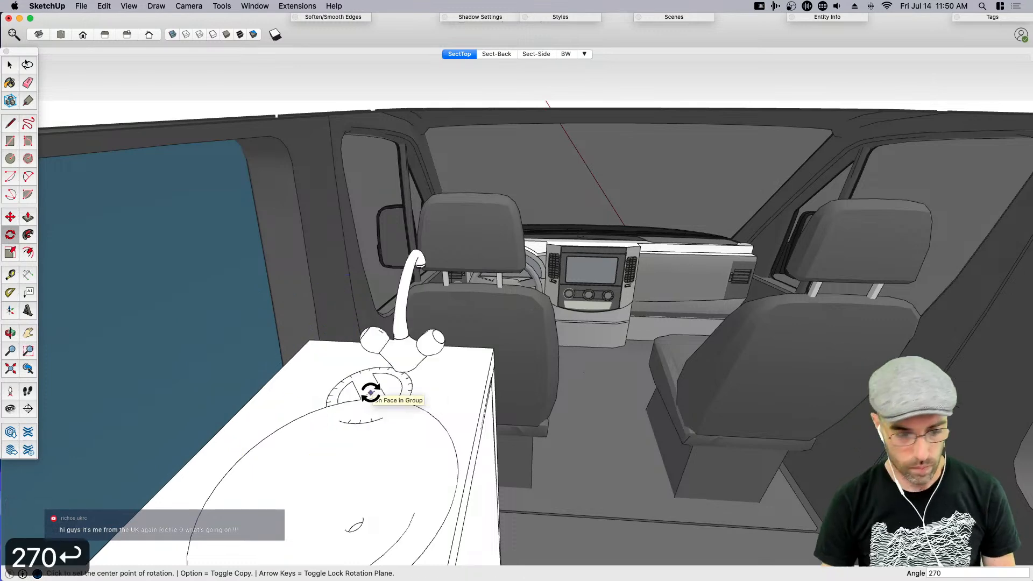
type("180")
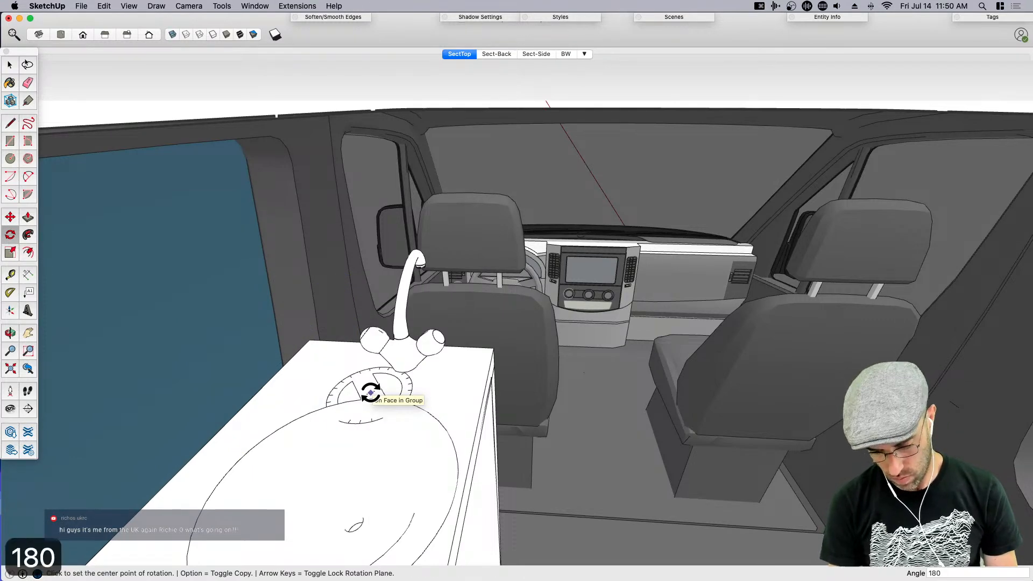
key("Return")
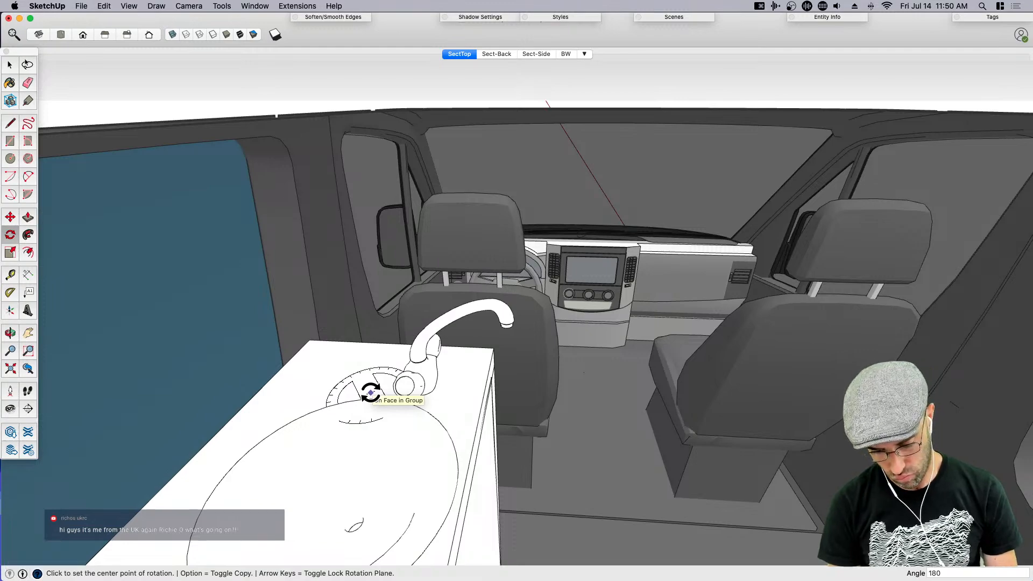
type("90")
key("Return")
key("space")
Move the faucet a short distance across the end of the countertop beside the sink
middle_click_drag(548, 438, 309, 451)
left_click(218, 412)
key("m")
left_click(276, 422)
left_click(284, 415)
key("space")
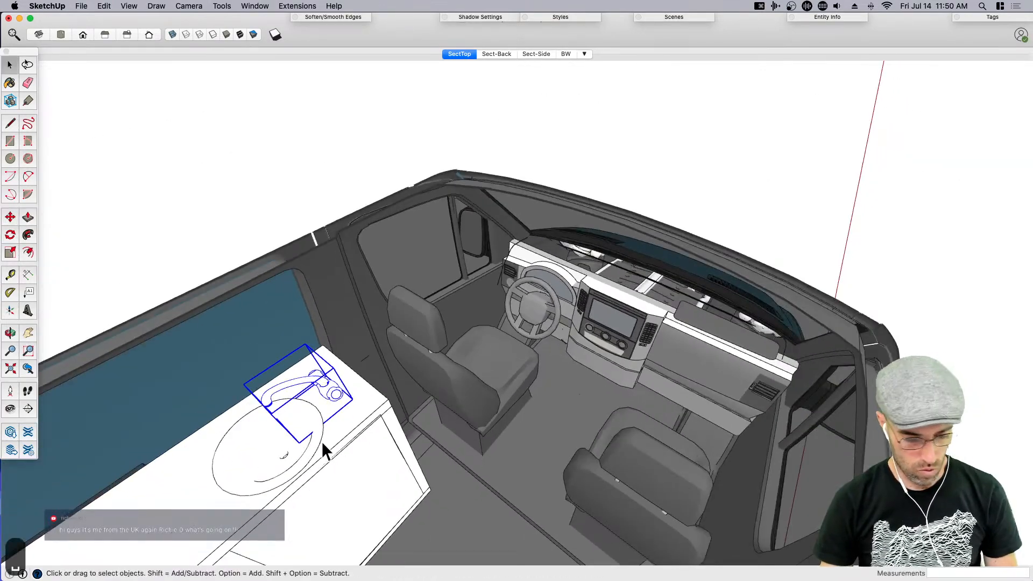
key("e")
key("super+z")
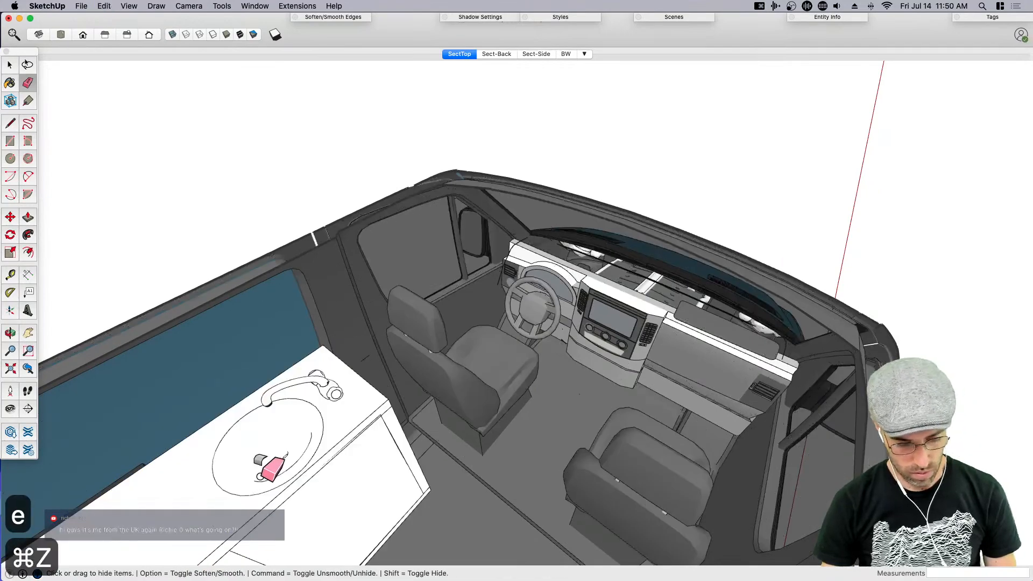
key("shift+e")
scroll(364, 369, "up", 5)
scroll(365, 369, "up", 3)
middle_click_drag(364, 369, 339, 425)
scroll(528, 301, "up", 5)
Select the faucet and rotate it another 45 degrees about the vertical axis so its spout angles toward the basin
key("space")
left_click(550, 314)
scroll(550, 315, "down", 3)
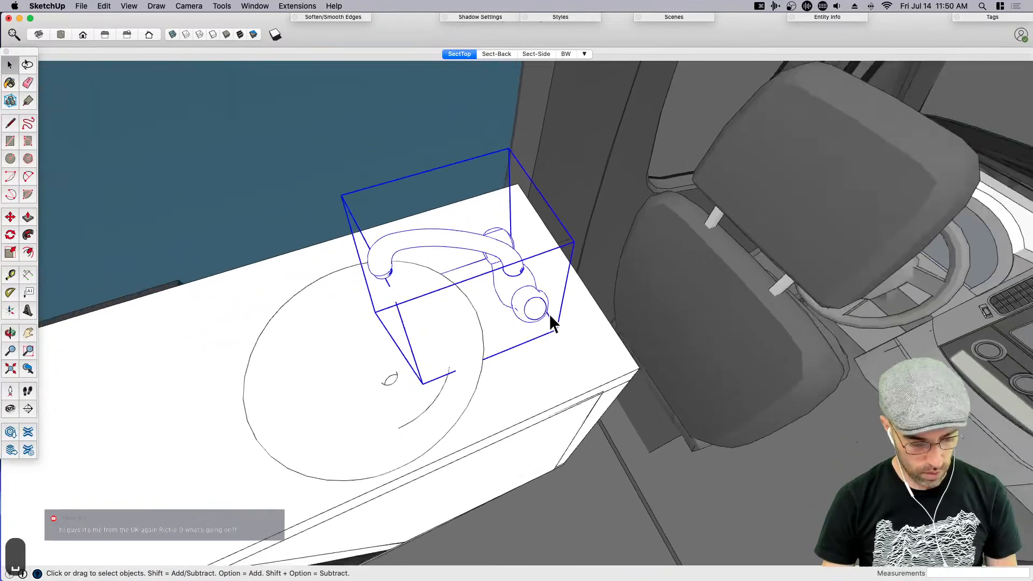
key("q")
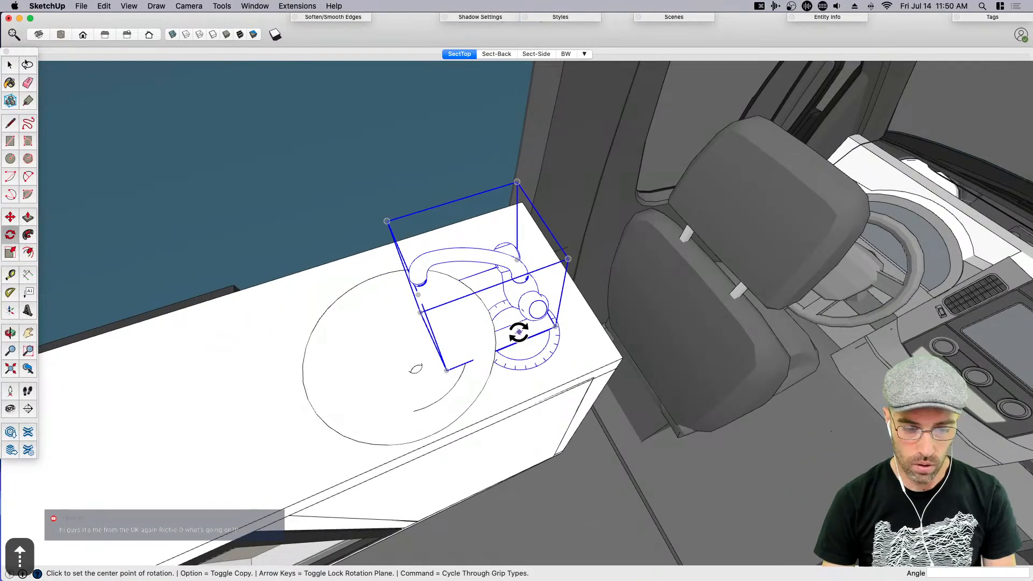
left_click(518, 330)
left_click(512, 364)
type("45")
key("Return")
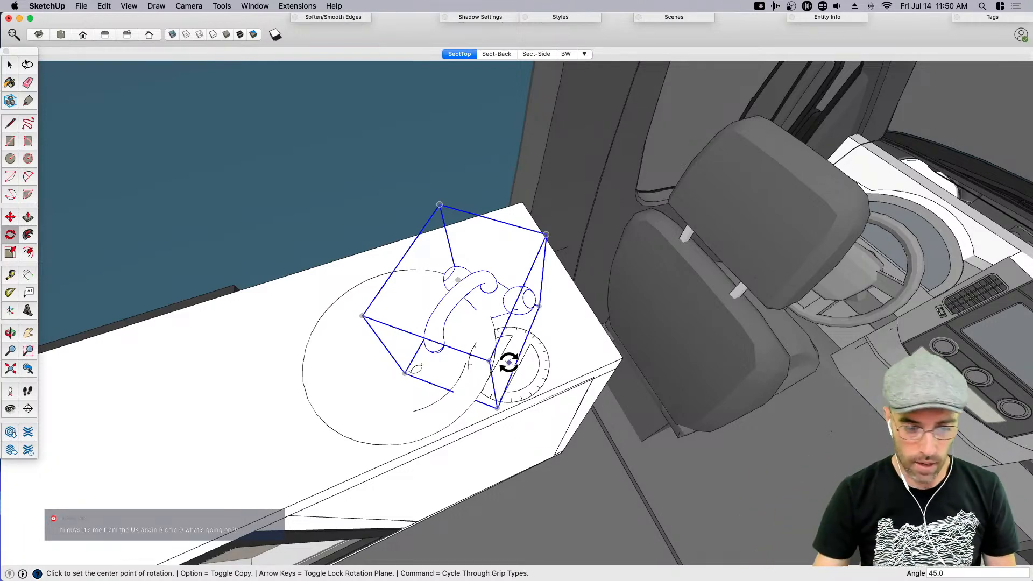
Move the rotated faucet about 3 7/8" across the countertop toward the corner behind the sink
key("m")
scroll(521, 367, "up", 3)
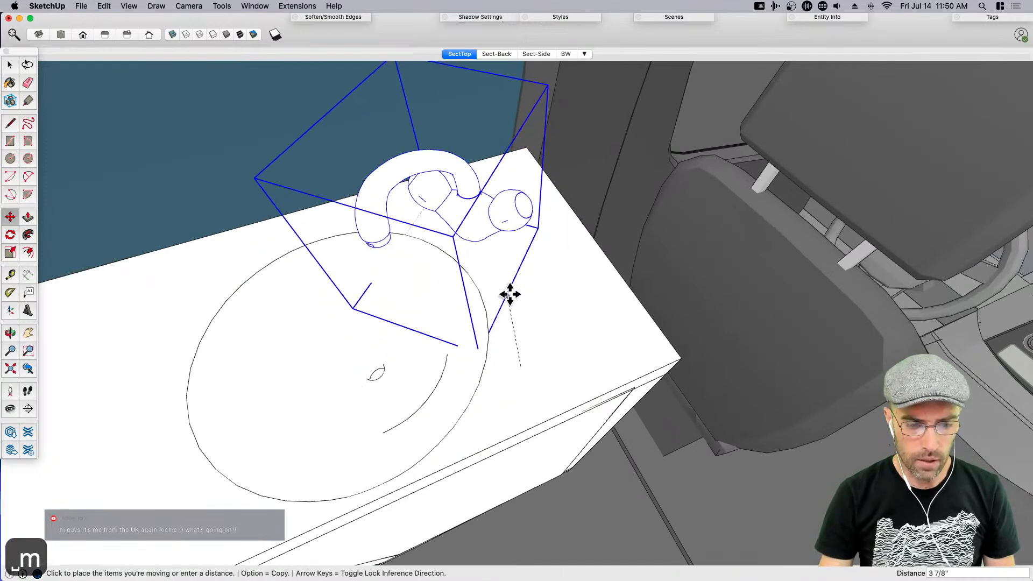
left_click(517, 293)
Paint the sink with the Aluminum color and choose Nickel from the color palette
key("b")
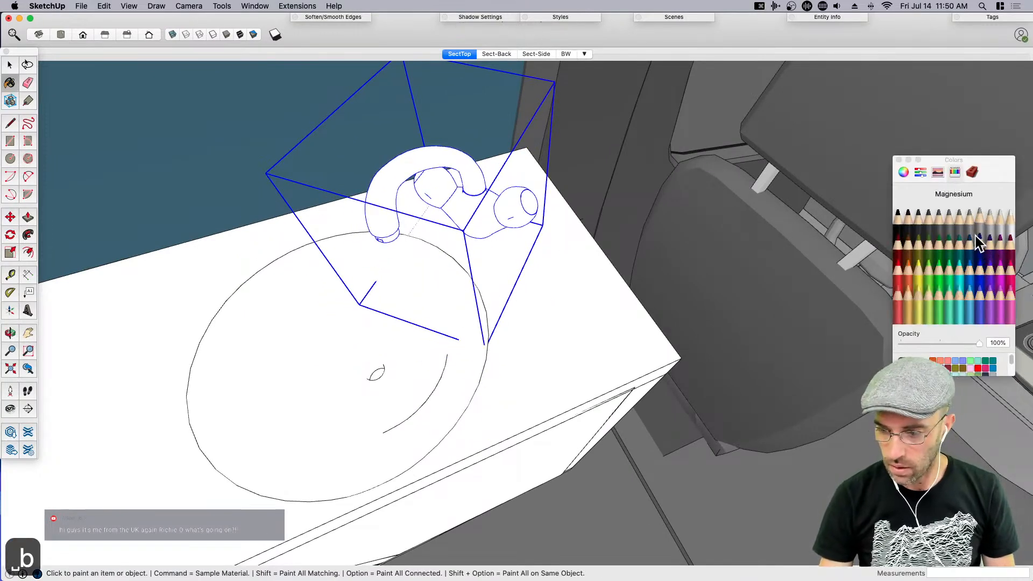
left_click(968, 215)
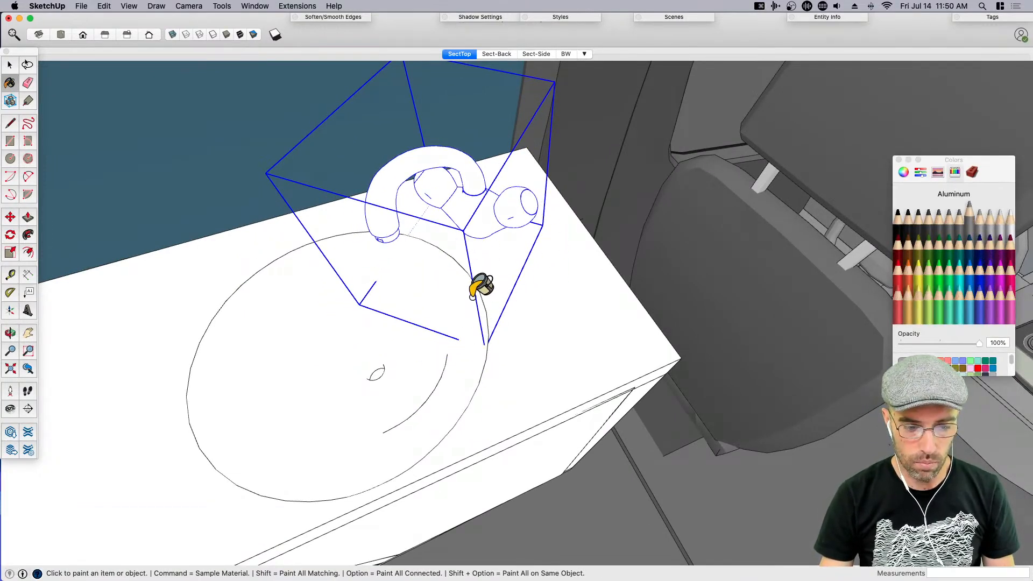
left_click(458, 324)
key("space")
left_click(958, 213)
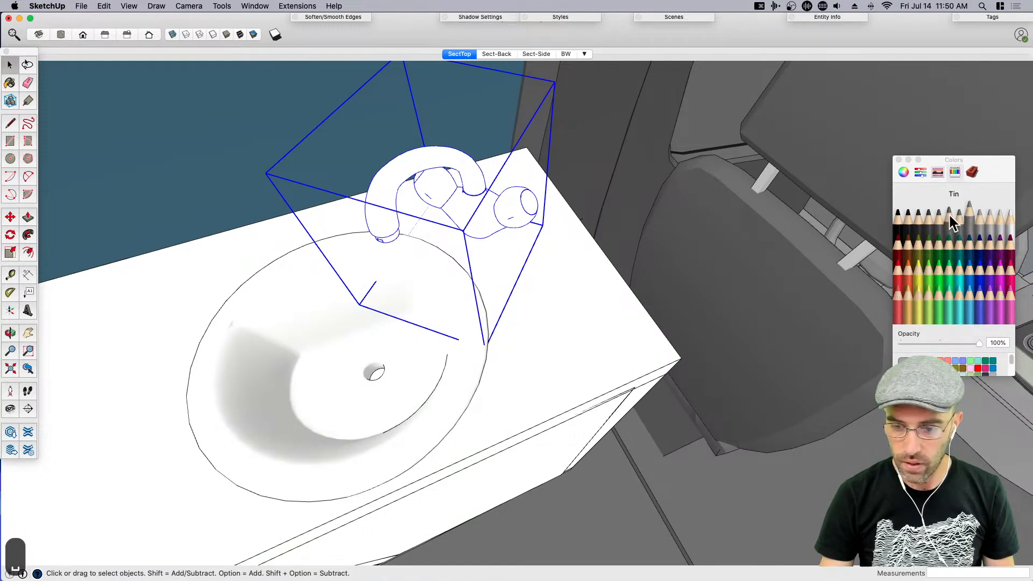
key("space")
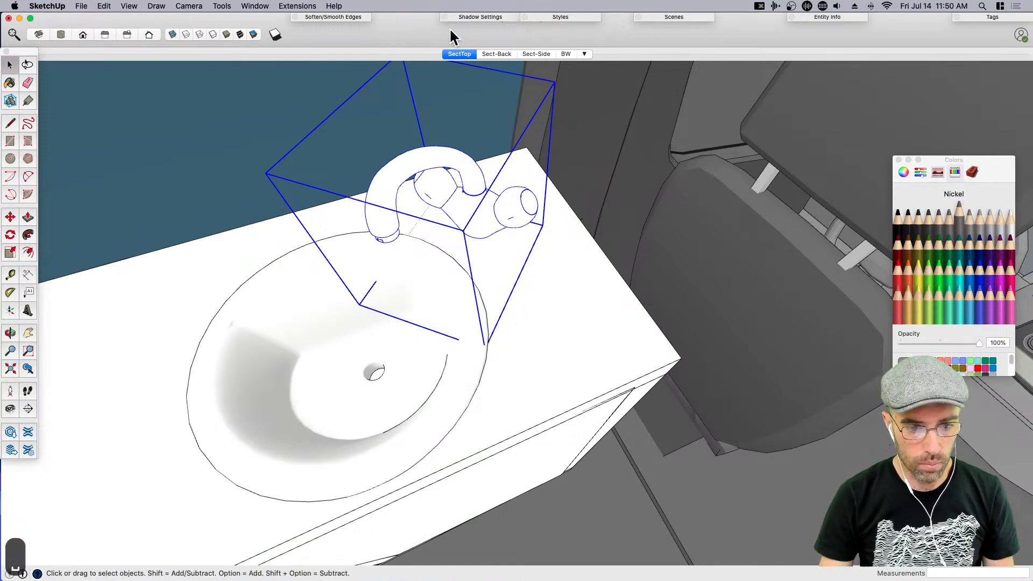
Adjust the shadow settings to a Light value of 65 and a Dark value of 44
left_click(479, 18)
mouse_move(523, 75)
left_mouse_down()
mouse_move(489, 76)
mouse_move(517, 76)
mouse_move(505, 86)
left_mouse_up()
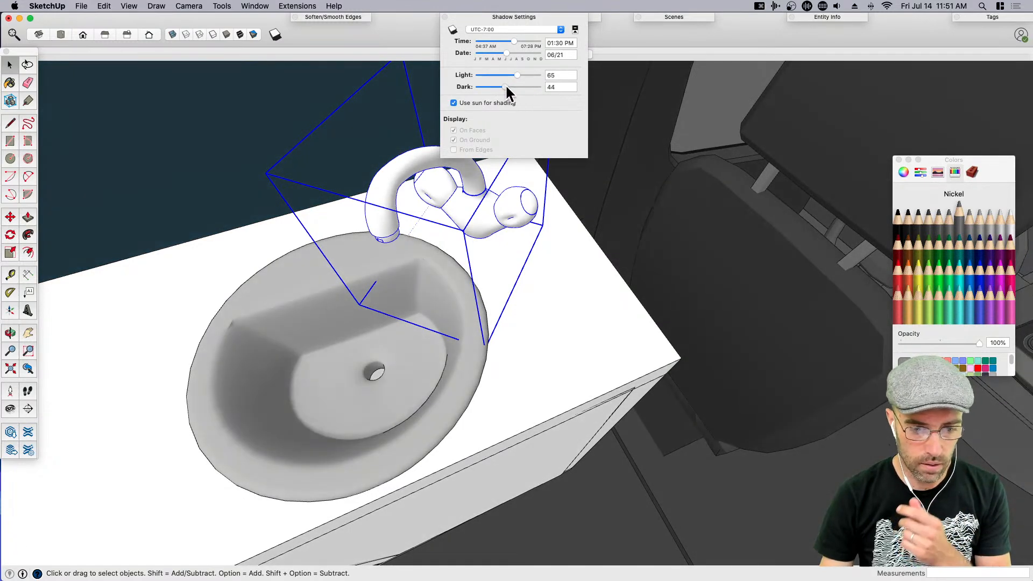
left_click(511, 19)
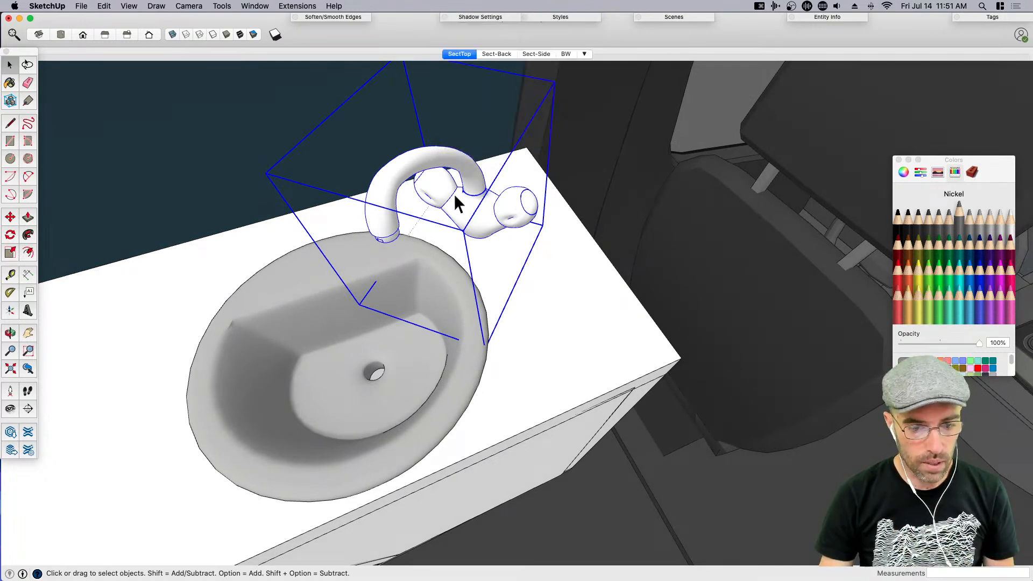
Remove the existing materials from the selected faucet with Material Tools and paint it Nickel
left_click(292, 5)
mouse_move(327, 274)
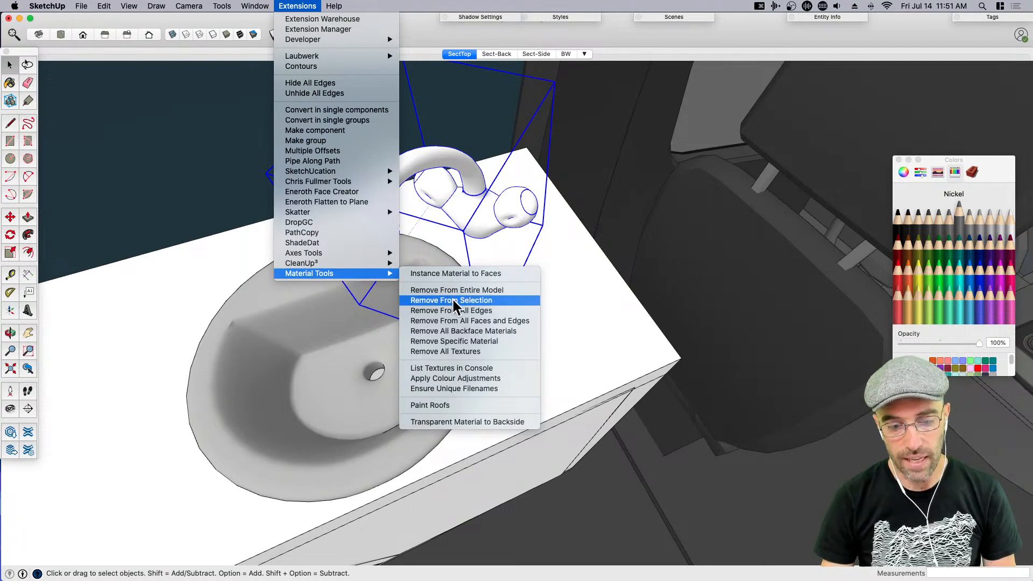
left_click(508, 300)
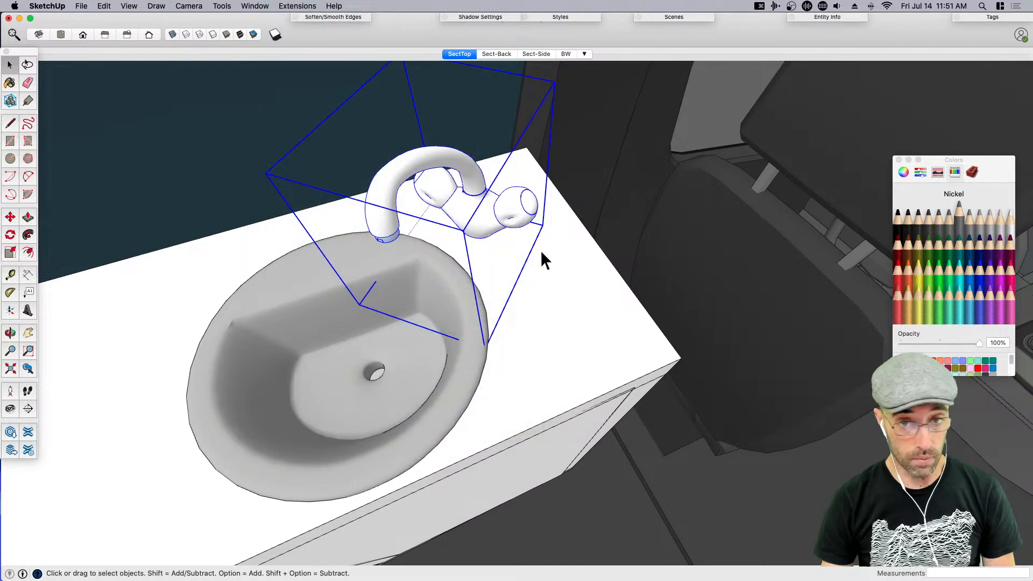
key("b")
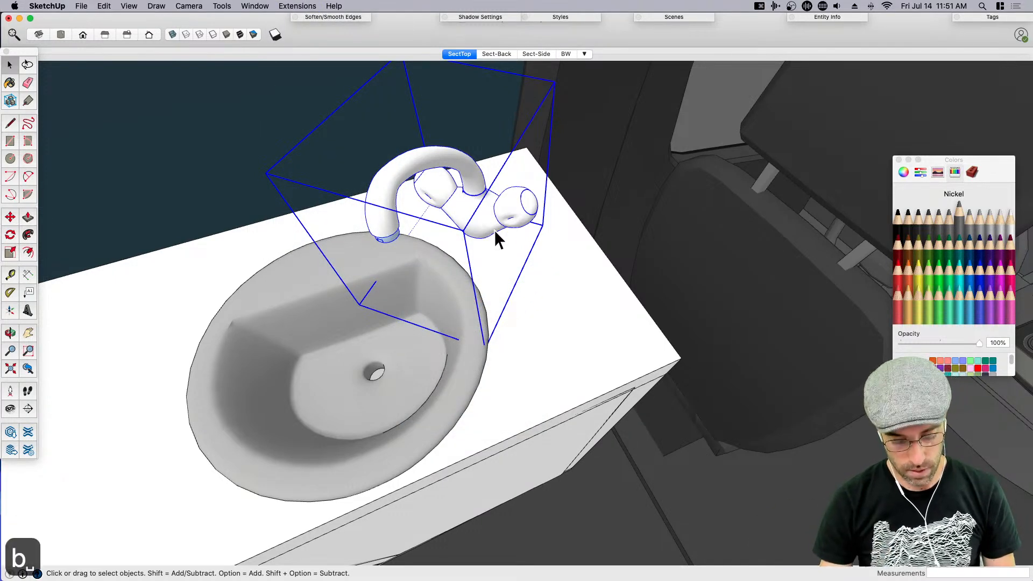
left_click(514, 211)
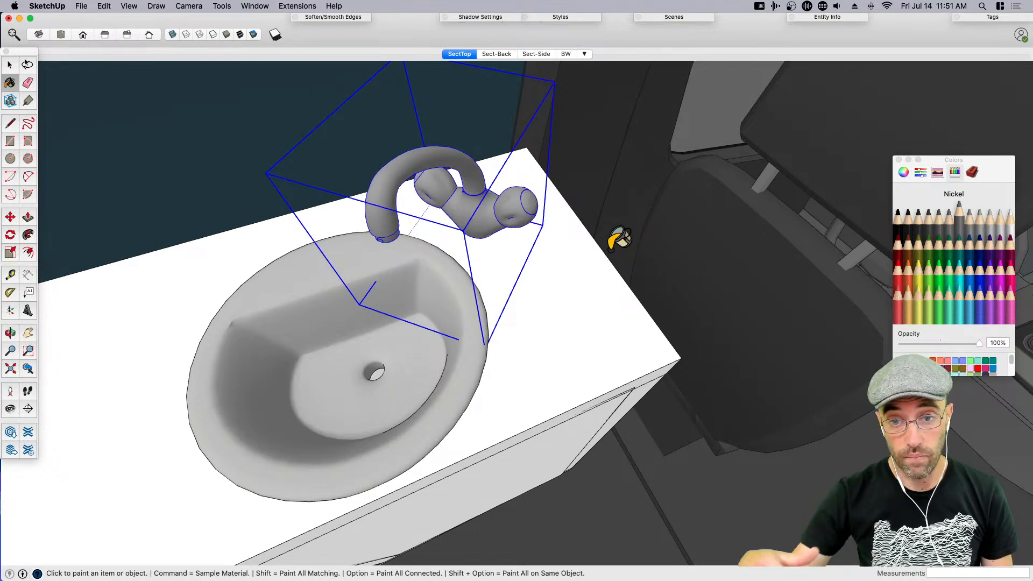
key("space")
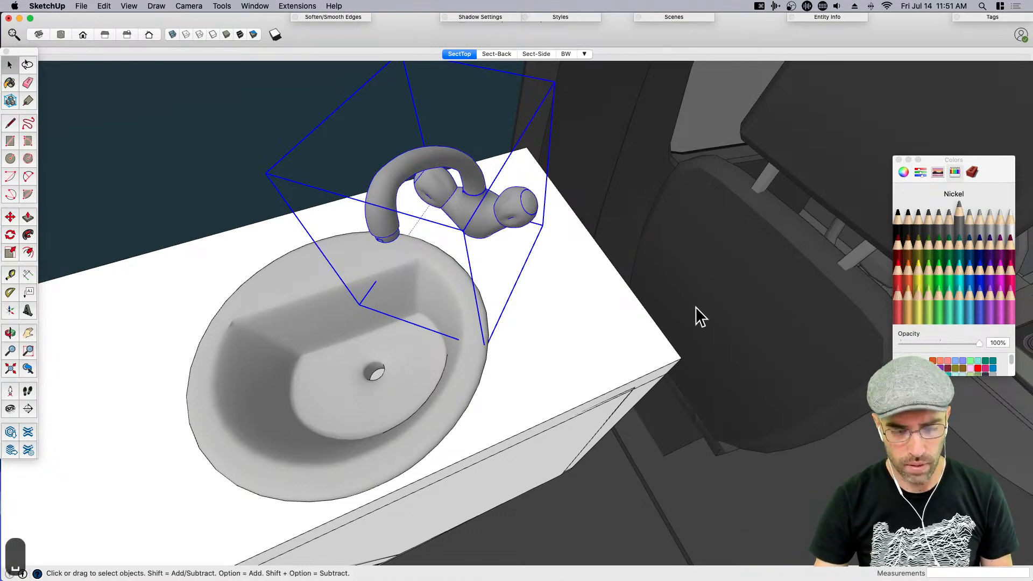
Open the drawer cabinet adjoining the sink cabinet for editing, close to the handle of a lower drawer
scroll(689, 302, "down", 10)
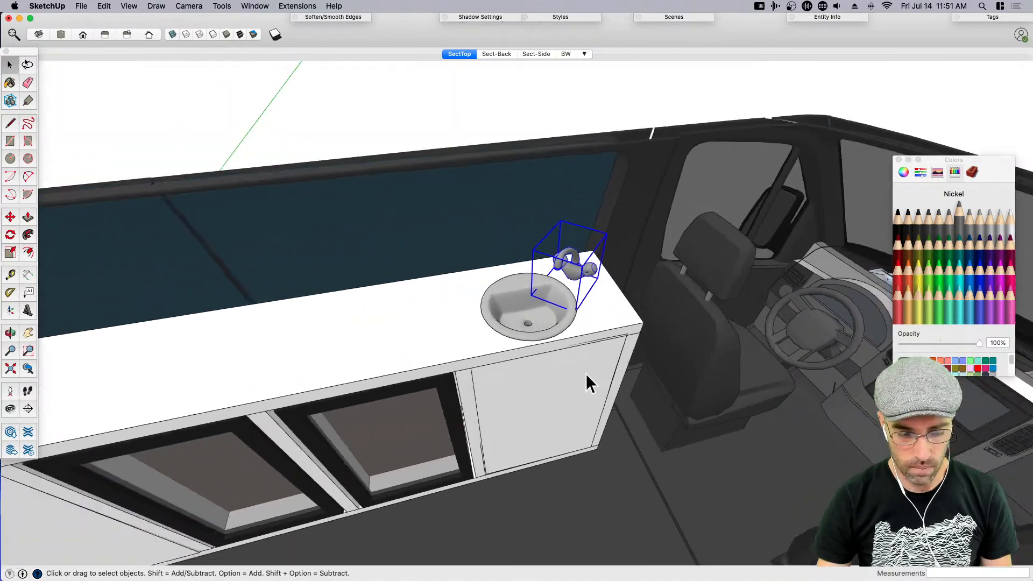
scroll(597, 347, "down", 3)
middle_click_drag(591, 339, 554, 323)
left_click(569, 376)
scroll(572, 367, "up", 3)
scroll(580, 363, "down", 3)
scroll(194, 412, "up", 3)
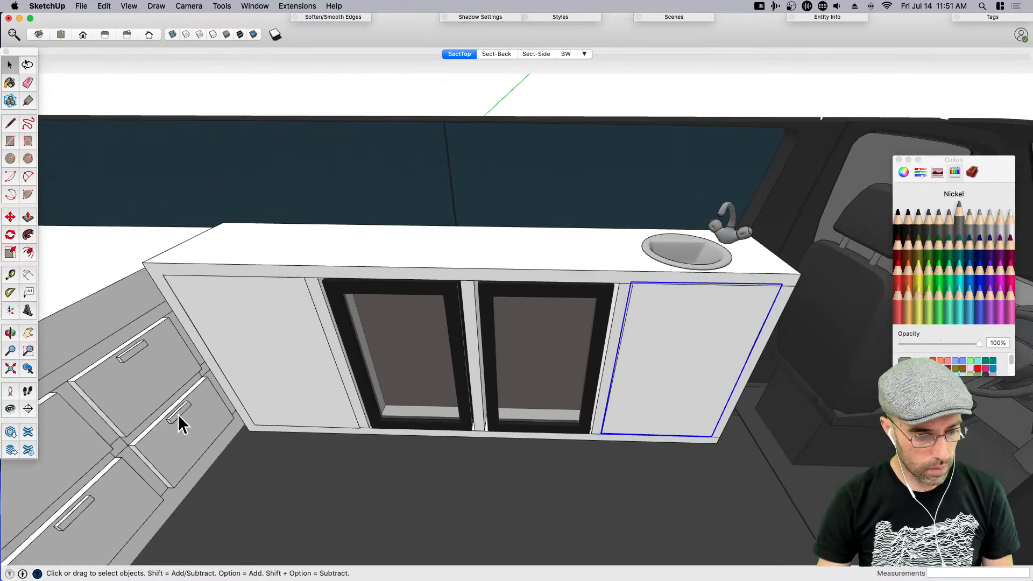
left_click(181, 422)
scroll(177, 425, "up", 5)
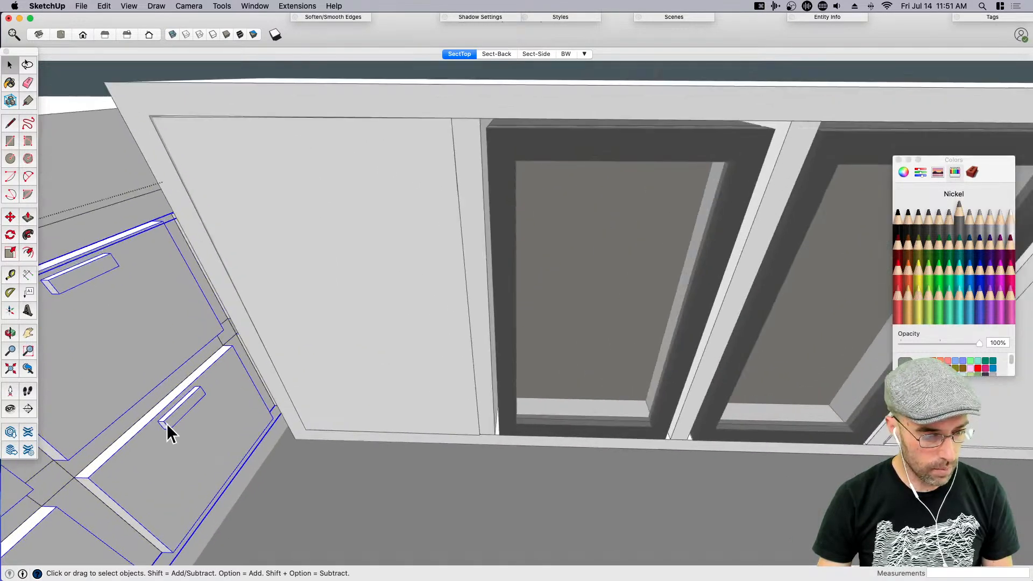
scroll(171, 428, "up", 2)
double_click(169, 421)
Select all geometry of the drawer handle and convert it into a component with the default settings
scroll(171, 422, "up", 2)
left_click(171, 418)
middle_click_drag(161, 418, 182, 401)
left_click_drag(132, 370, 275, 519)
key("shift+g")
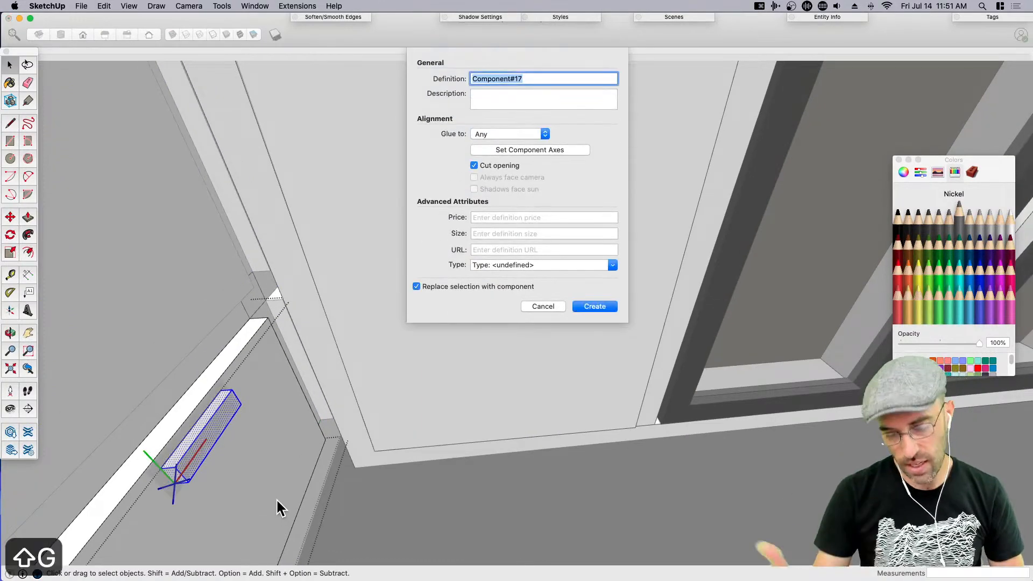
key("Return")
Sample the dark material from the frame of the nearby kitchen cabinet door and paint the drawer handle component with it
left_click(979, 245)
left_click(926, 221)
key("b")
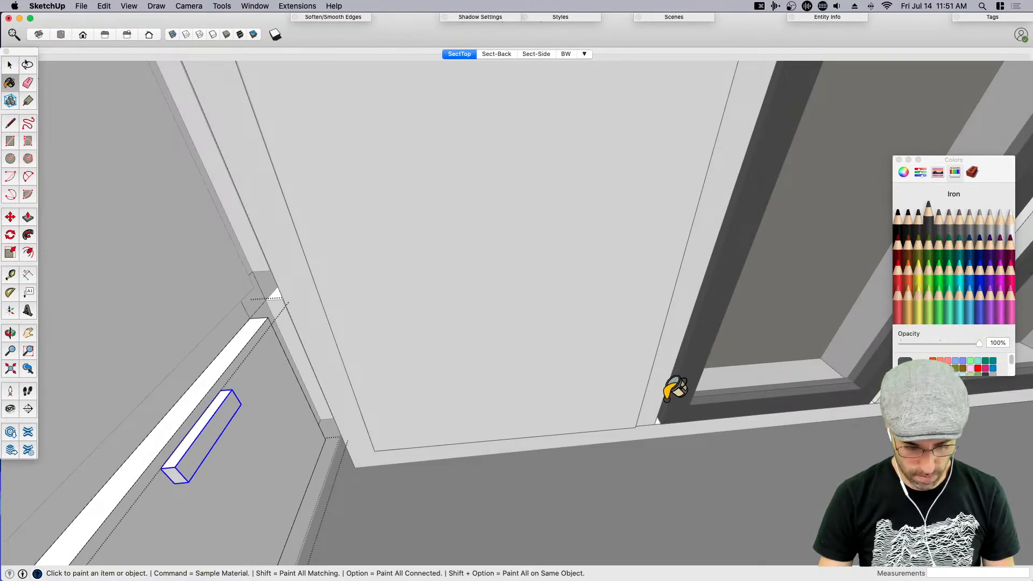
left_click(681, 409, "super")
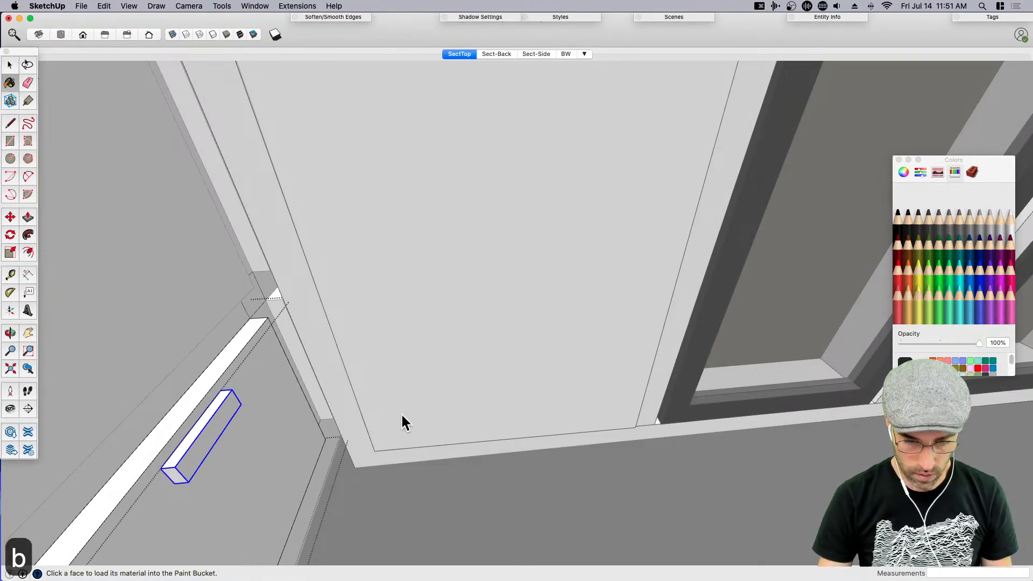
left_click(218, 423)
key("space")
scroll(237, 430, "down", 4)
key("super+c")
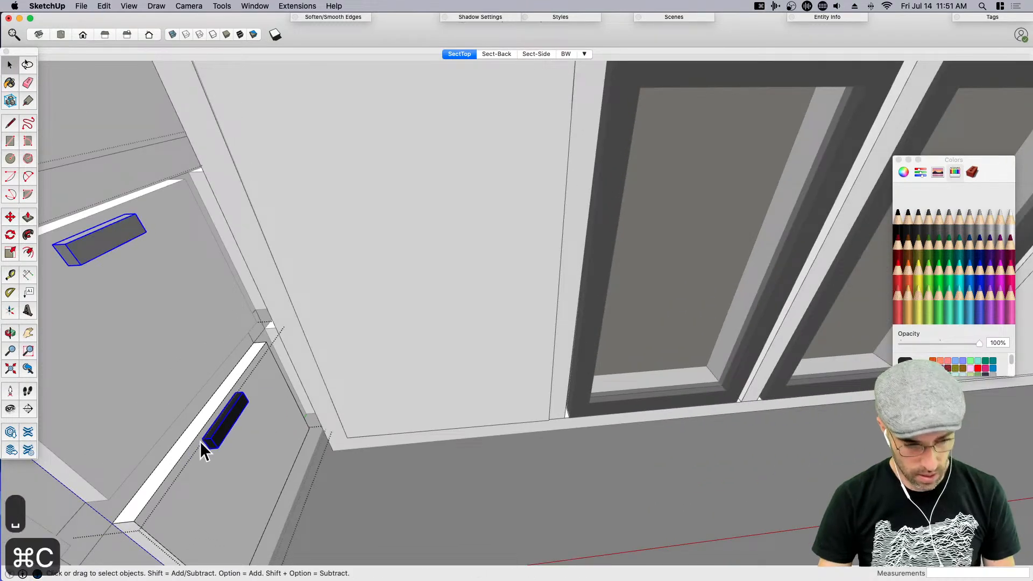
scroll(216, 444, "down", 6)
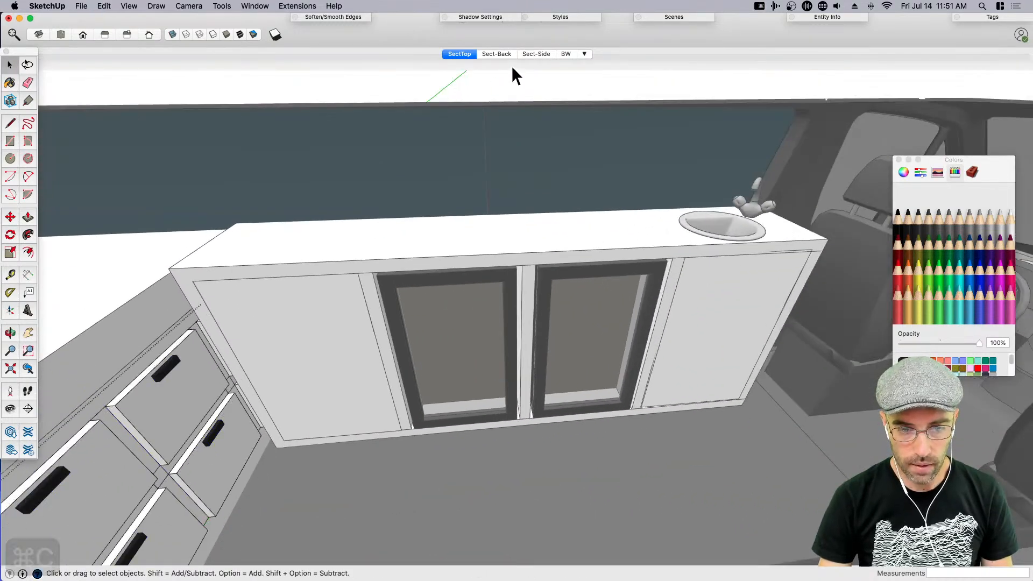
Add a new tag named S-Van
left_click(993, 16)
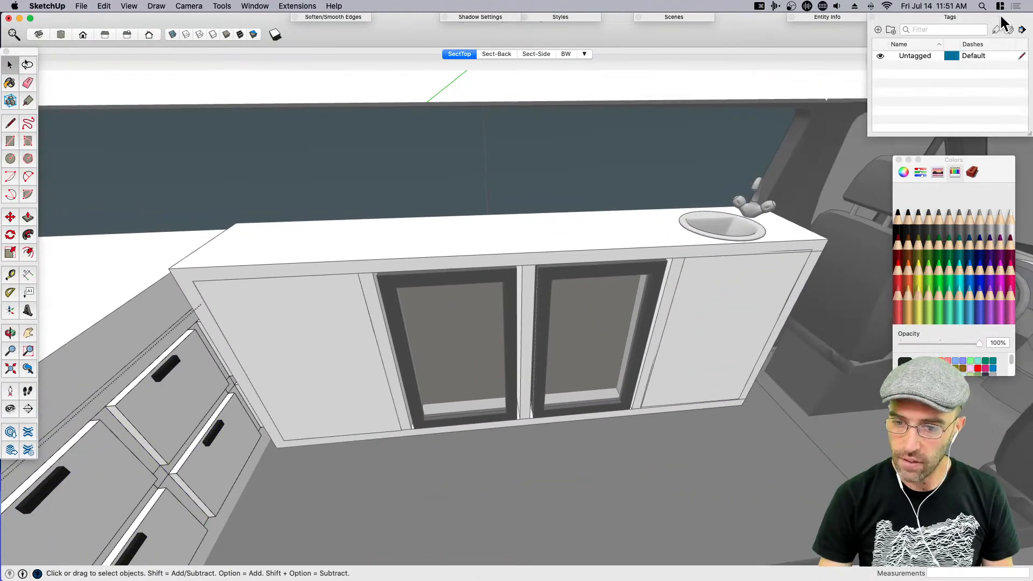
left_click(878, 30)
left_click(898, 160)
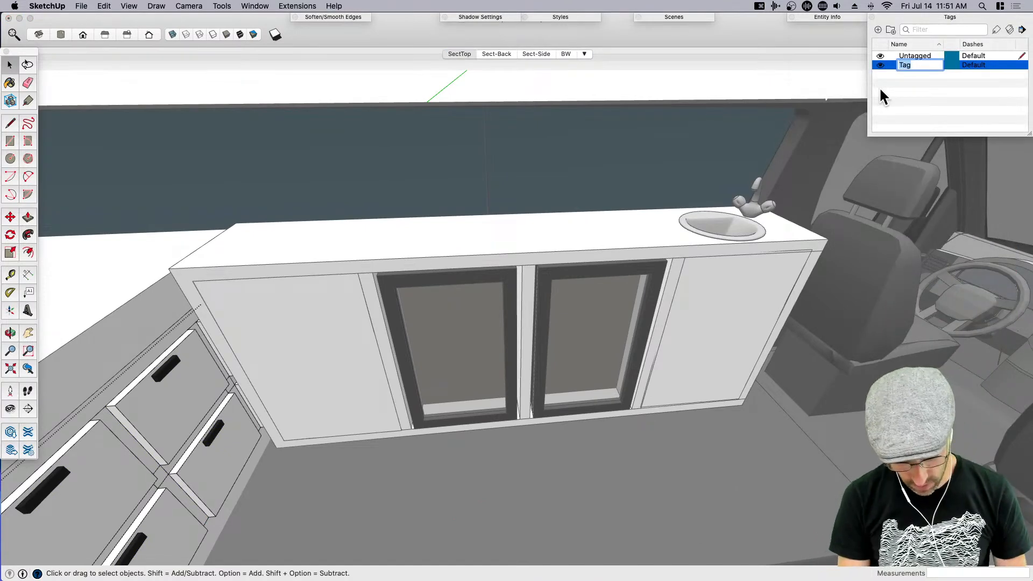
type("S-Van")
key("Return")
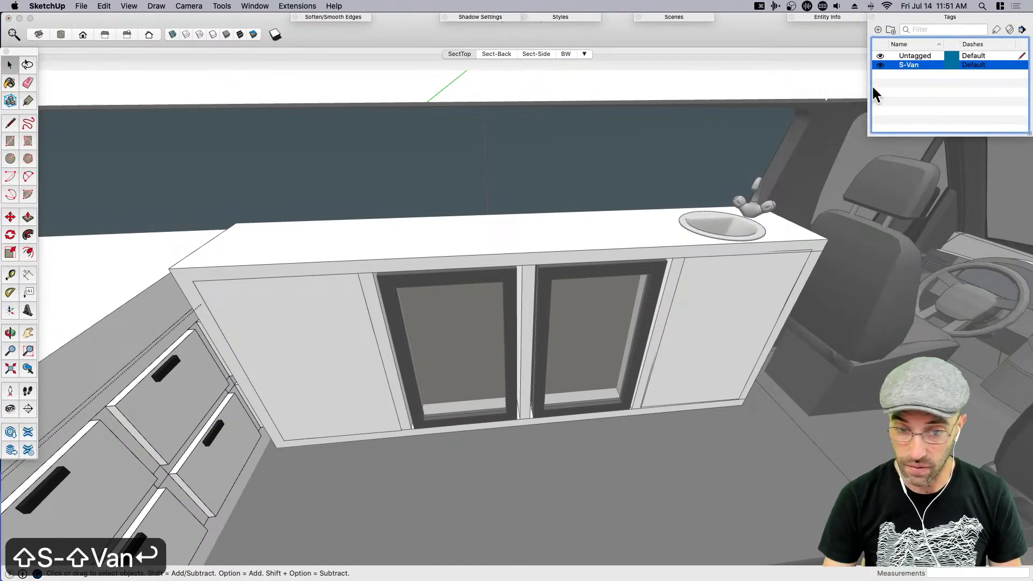
left_click(459, 54)
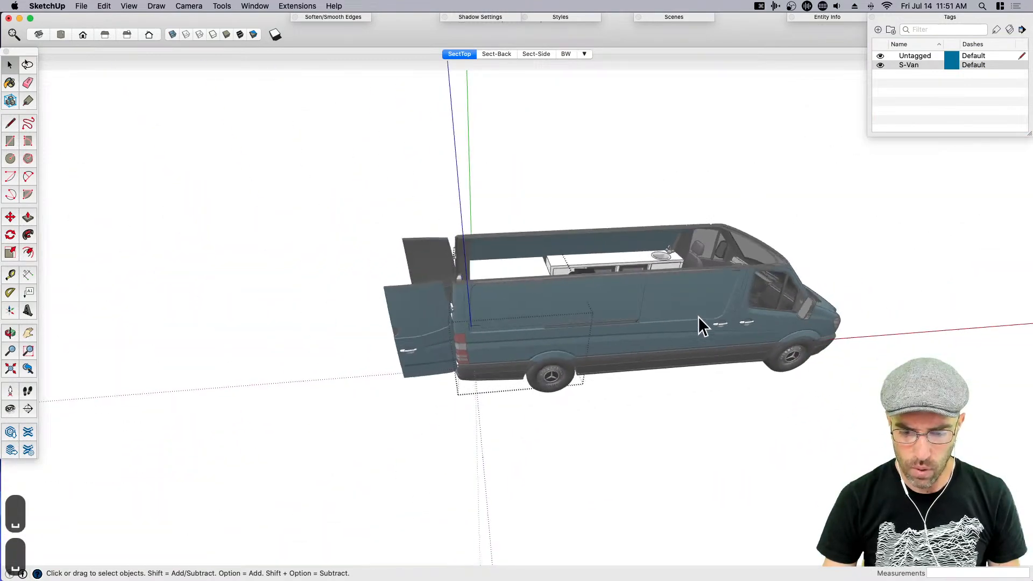
left_click(669, 323)
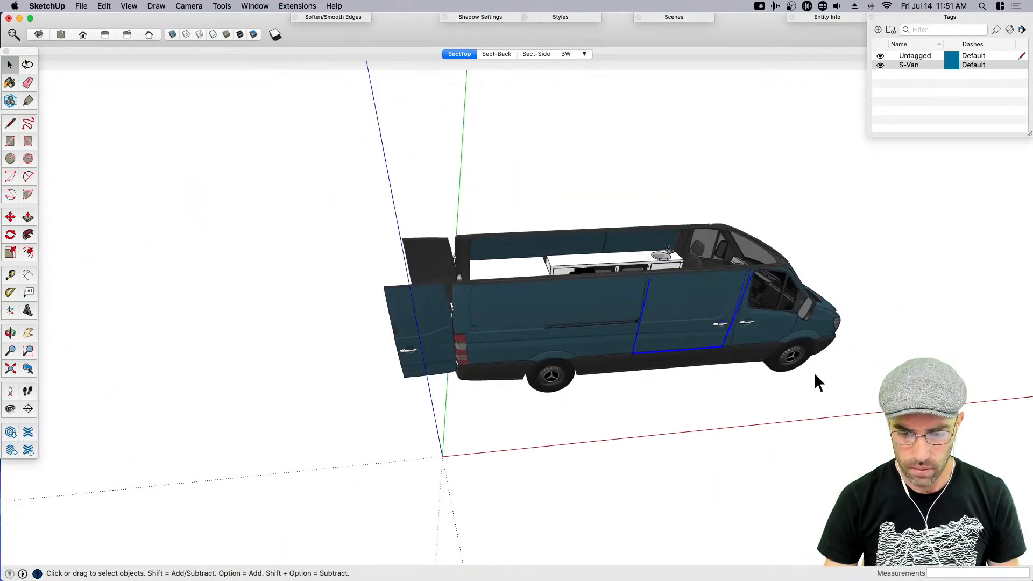
middle_click_drag(517, 331, 858, 297)
middle_click_drag(475, 325, 581, 280)
left_click_drag(399, 154, 652, 427)
scroll(557, 333, "up", 4)
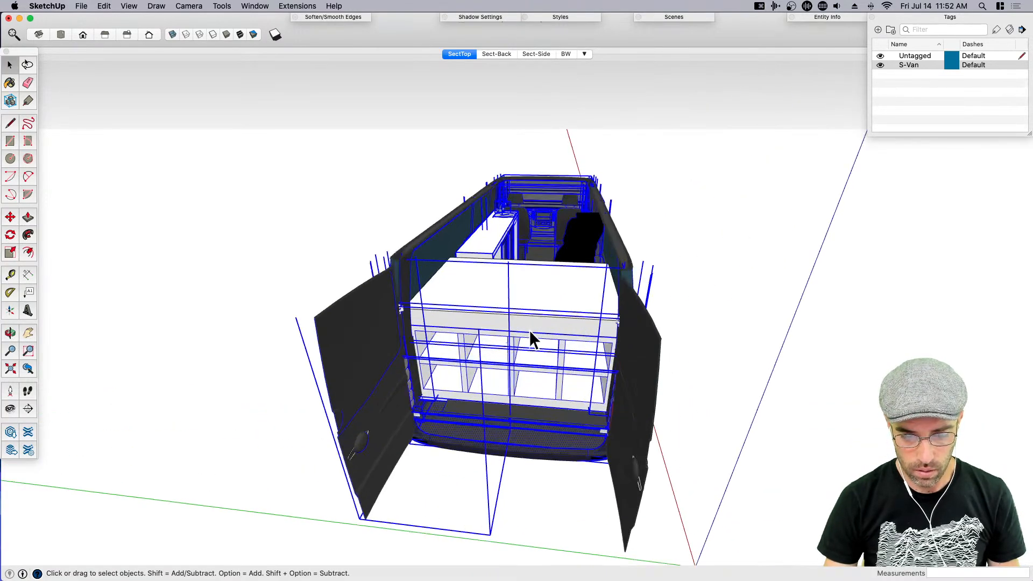
left_click(728, 391)
Select the rear bed unit, the kitchen cabinet and its doors, the sink and the faucet, and combine them into one group
middle_click_drag(540, 419, 566, 380)
scroll(552, 290, "up", 3)
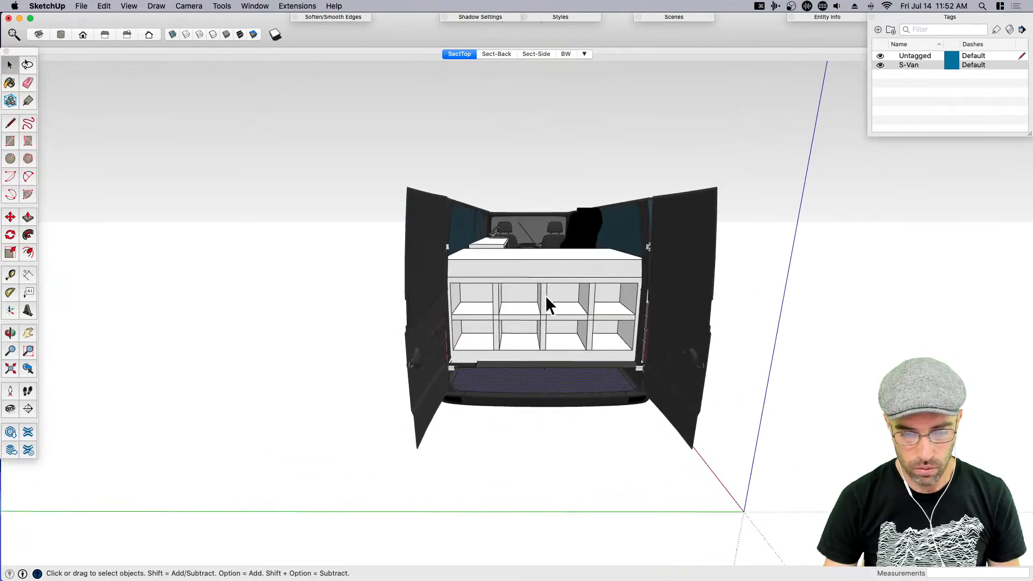
left_click(544, 293)
scroll(543, 280, "up", 1)
left_click(541, 257, "shift")
middle_click_drag(540, 256, 530, 375)
scroll(500, 234, "up", 2)
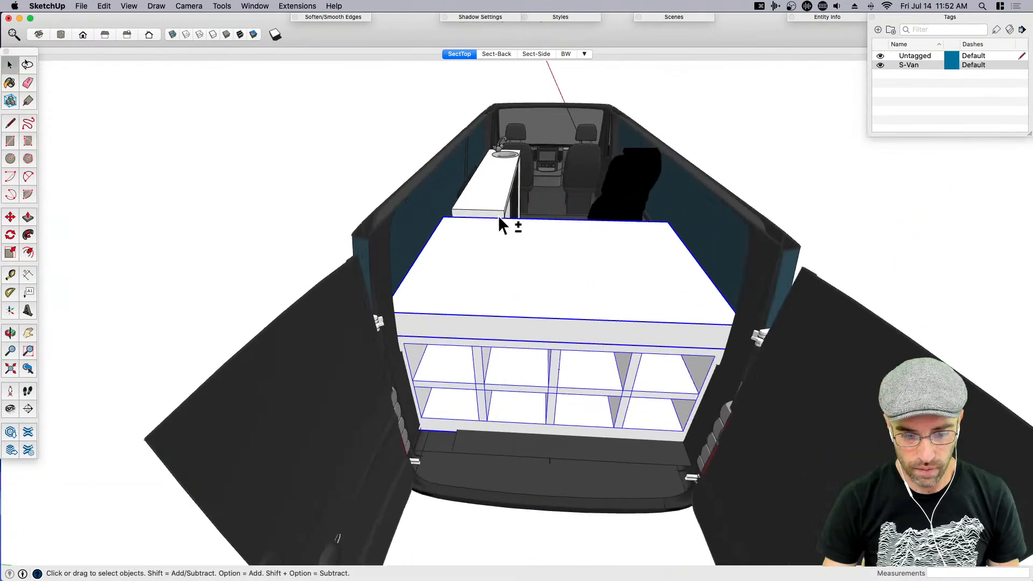
middle_click_drag(537, 295, 350, 253)
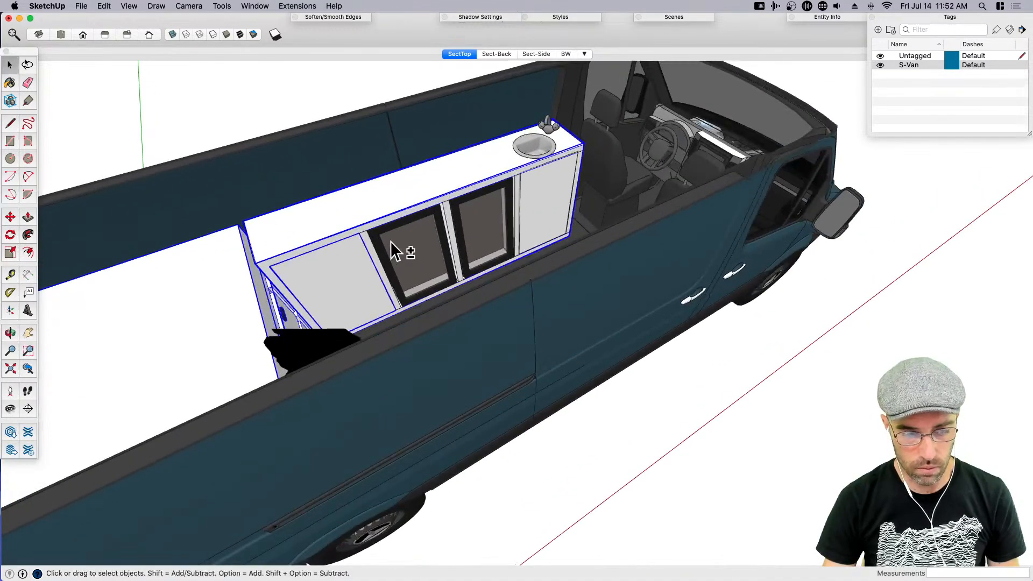
left_click(467, 227, "shift")
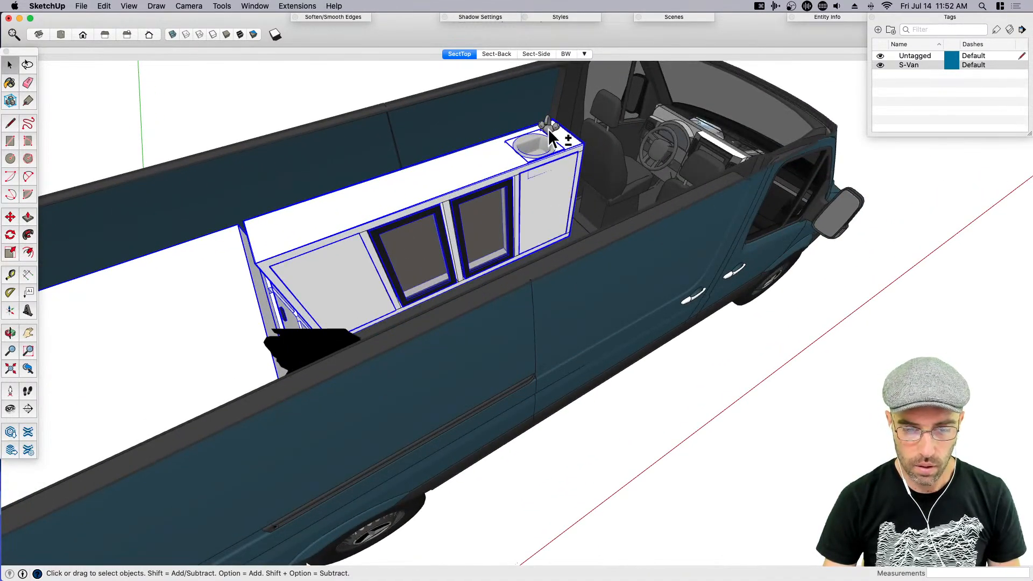
middle_click_drag(606, 176, 340, 287)
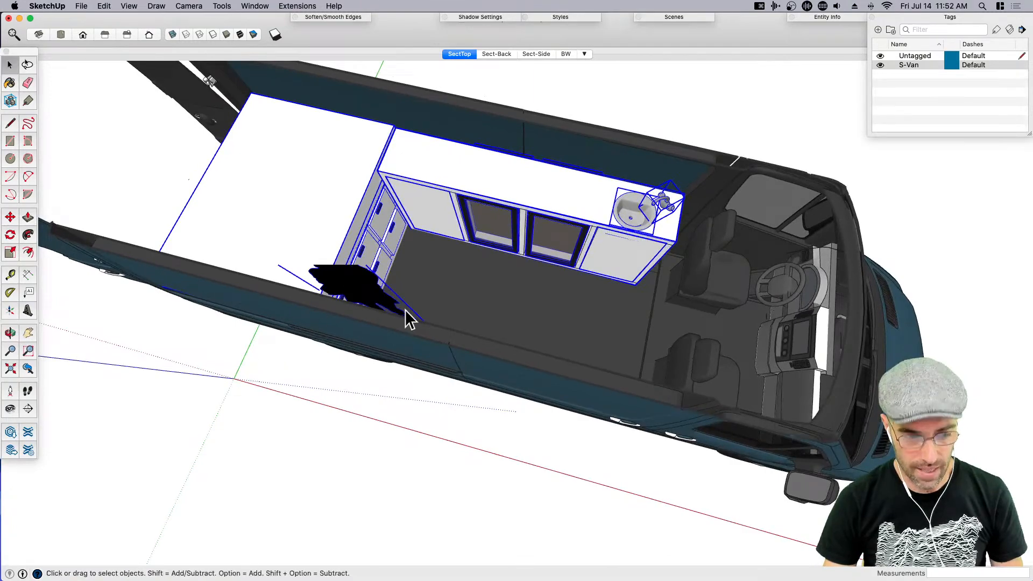
key("super+g")
Invert the selection, group all the van parts and assign the S-Van tag to that group
middle_click_drag(418, 276, 443, 241)
right_click(443, 242)
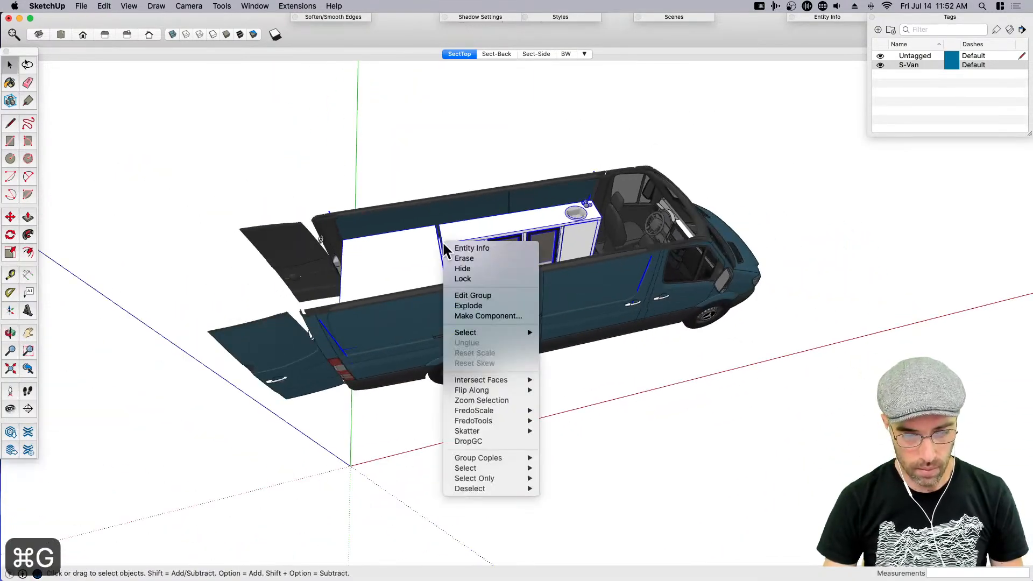
mouse_move(495, 332)
left_click(573, 341)
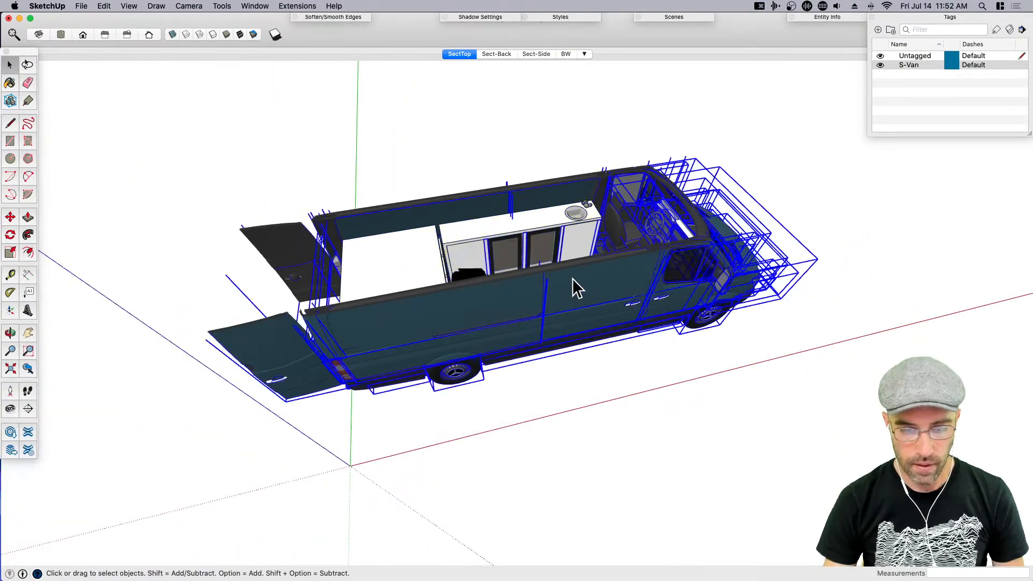
key("super+g")
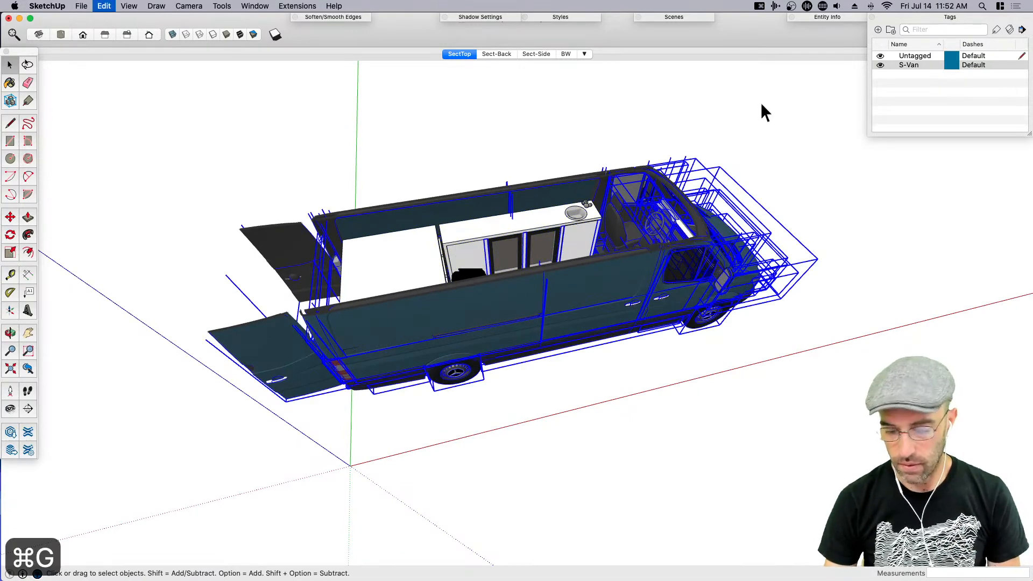
left_click(852, 17)
left_click(854, 54)
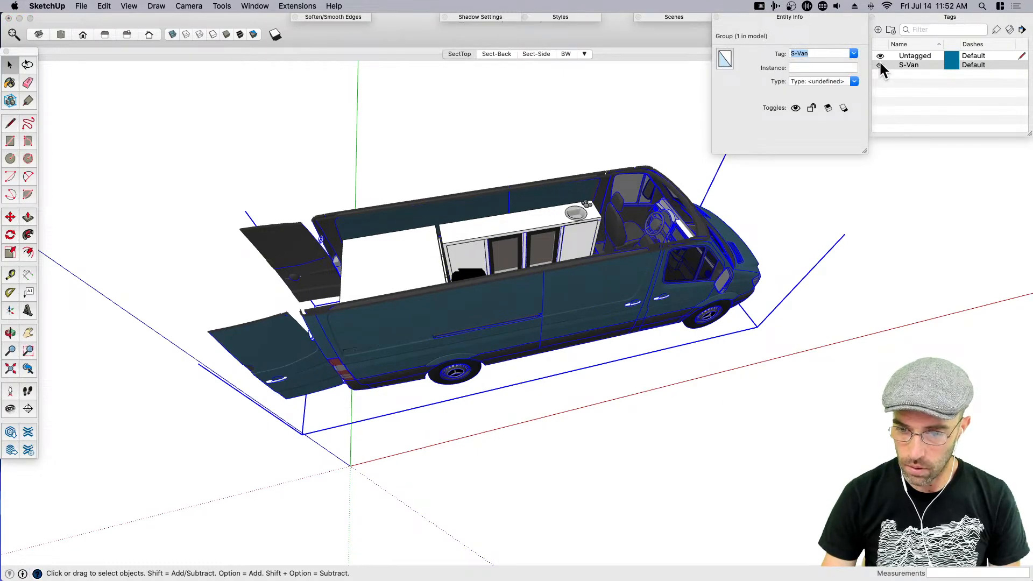
Test the S-Van tag by toggling its visibility, and leave the tag hidden with the camera angled toward the furniture
left_click(880, 64)
middle_click_drag(751, 234, 689, 220)
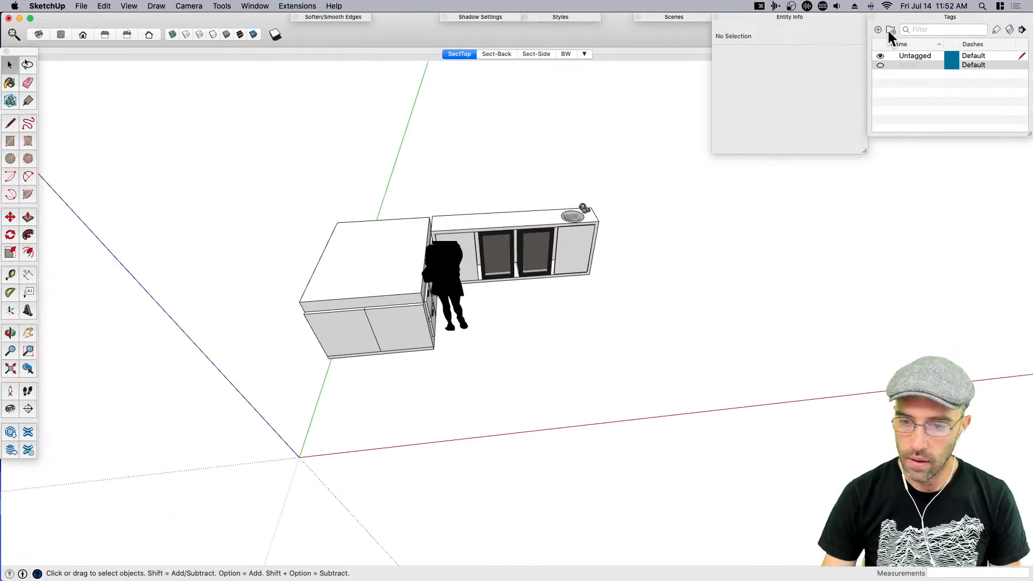
left_click(879, 65)
middle_click_drag(672, 172, 699, 140)
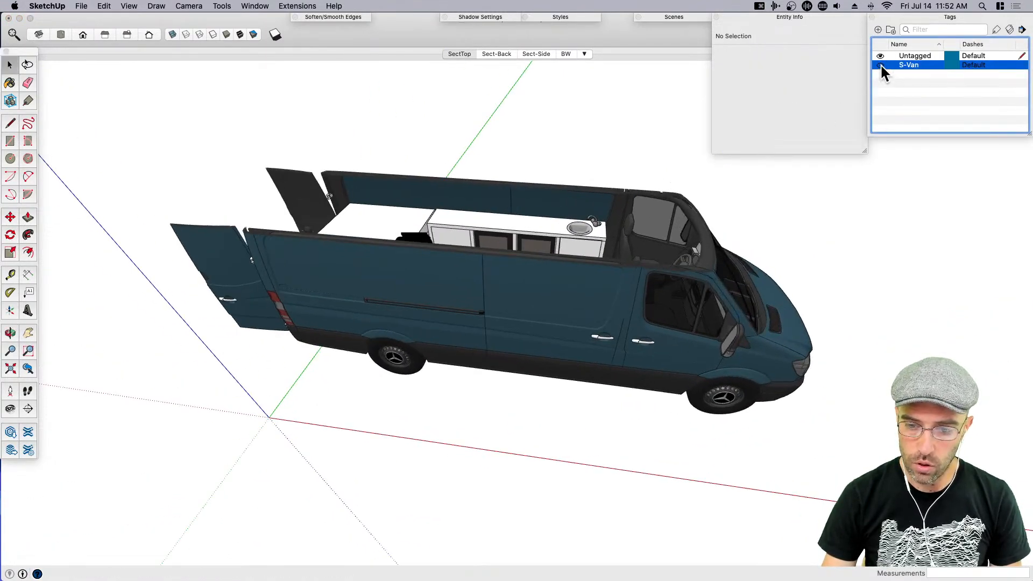
left_click(880, 65)
middle_click_drag(305, 258, 405, 180)
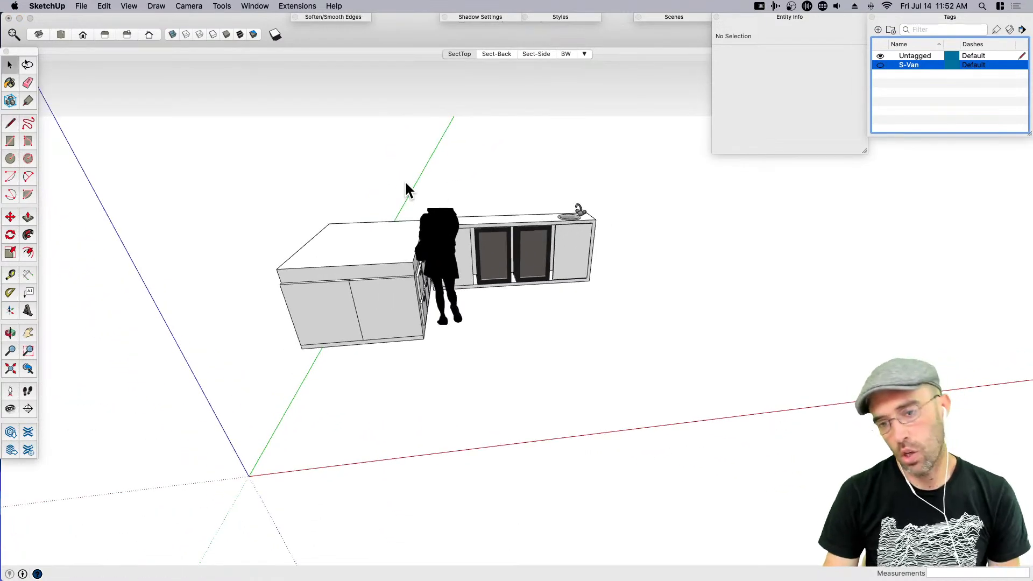
Add a scene from the current furniture-only view and rename it N0VAN
right_click(458, 54)
left_click(477, 85)
right_click(473, 54)
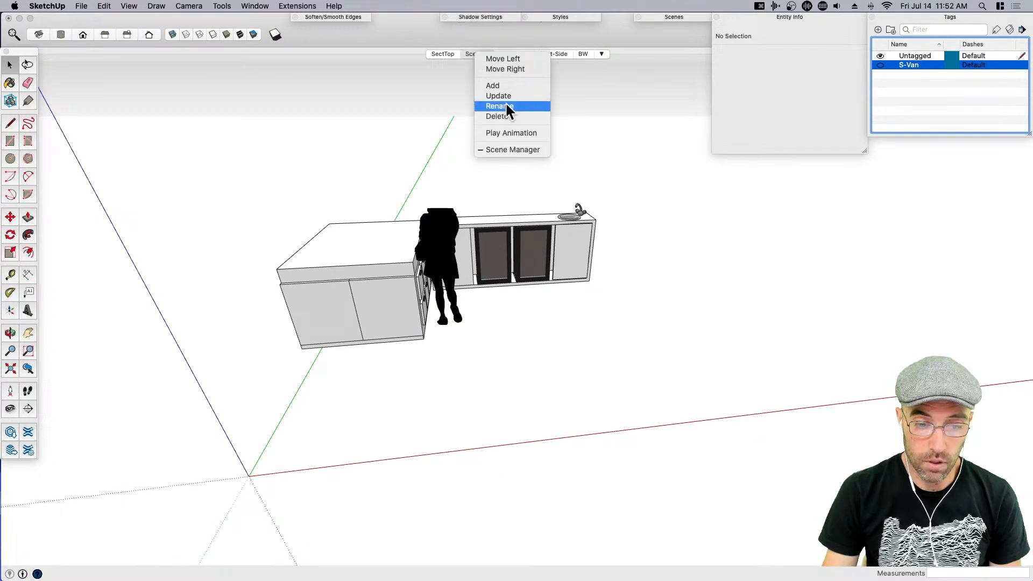
left_click(505, 106)
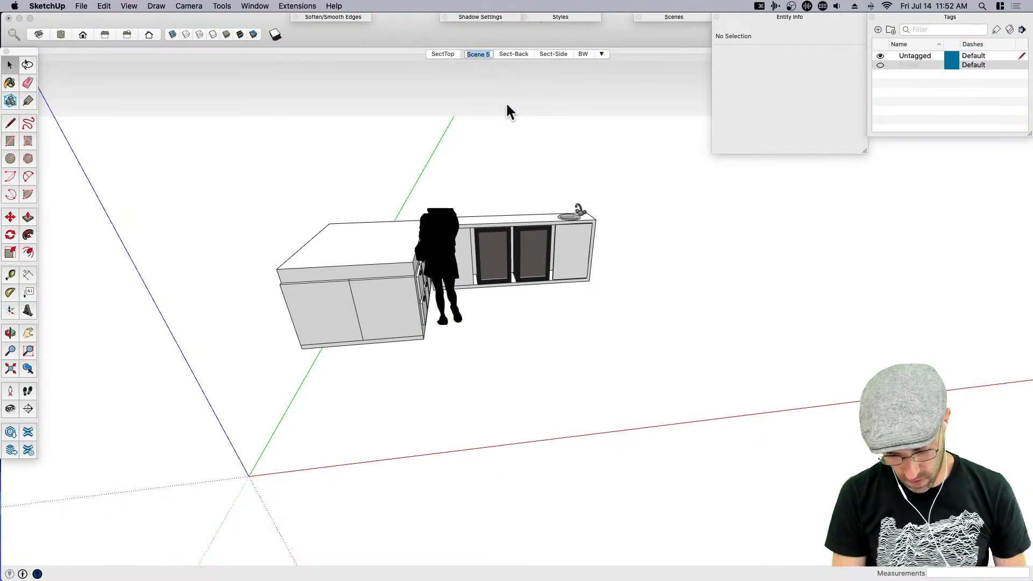
type("N-")
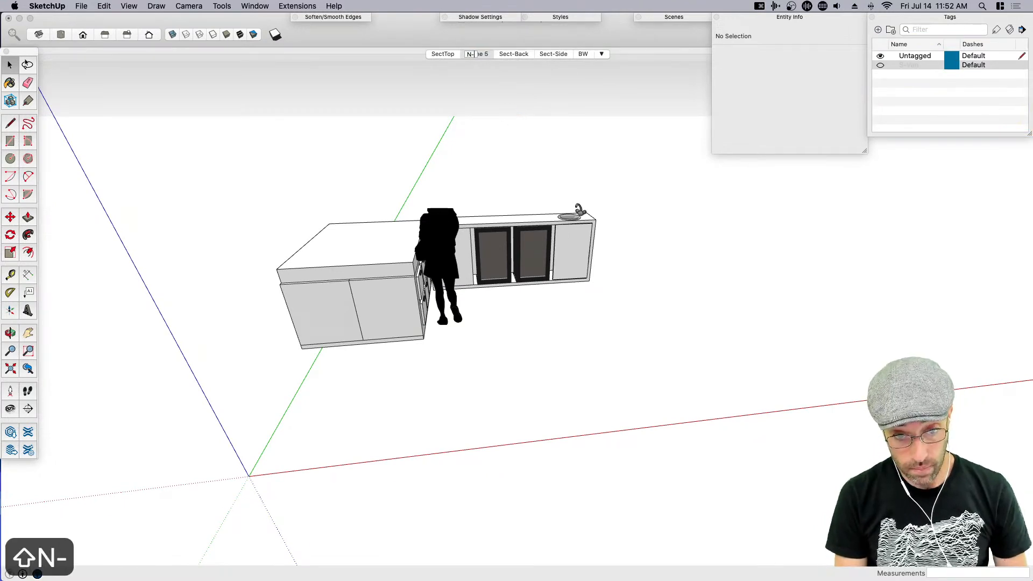
key("BackSpace")
type("0VAN")
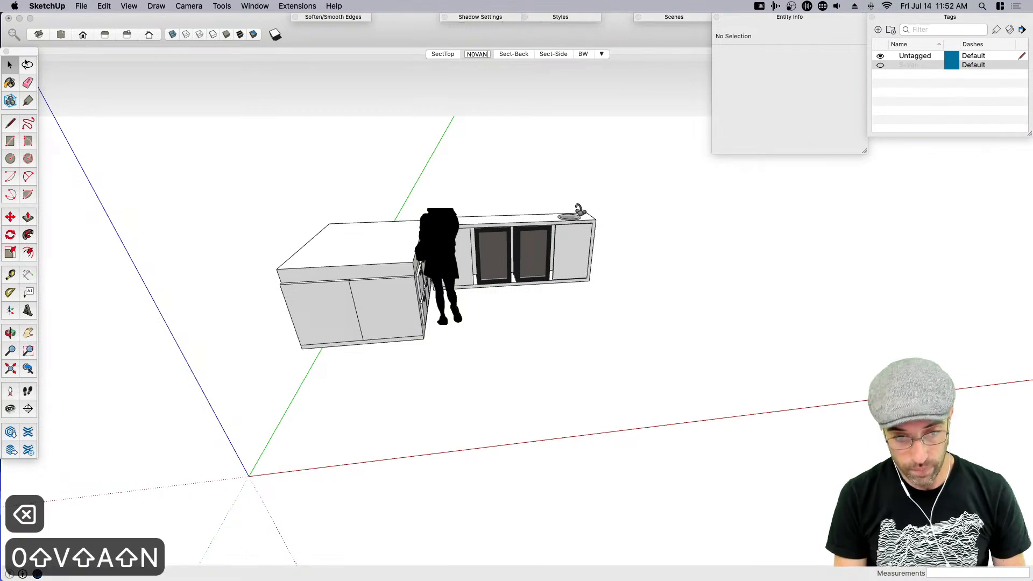
key("Return")
Check the N0VAN scene against the Sect-Back and Sect-Side scenes by switching between them, finishing on N0VAN
left_click(507, 53)
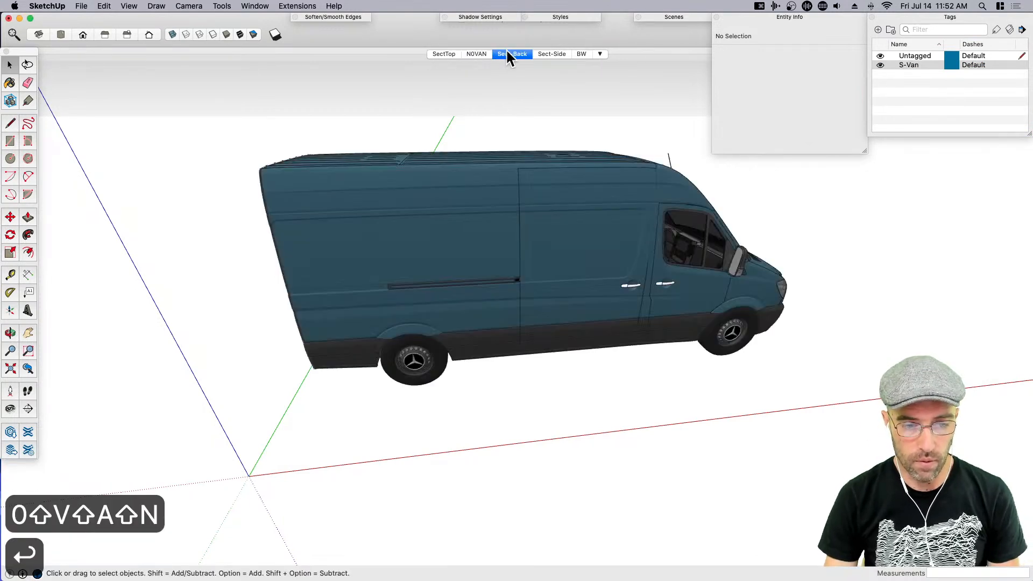
left_click(477, 54)
left_click(550, 54)
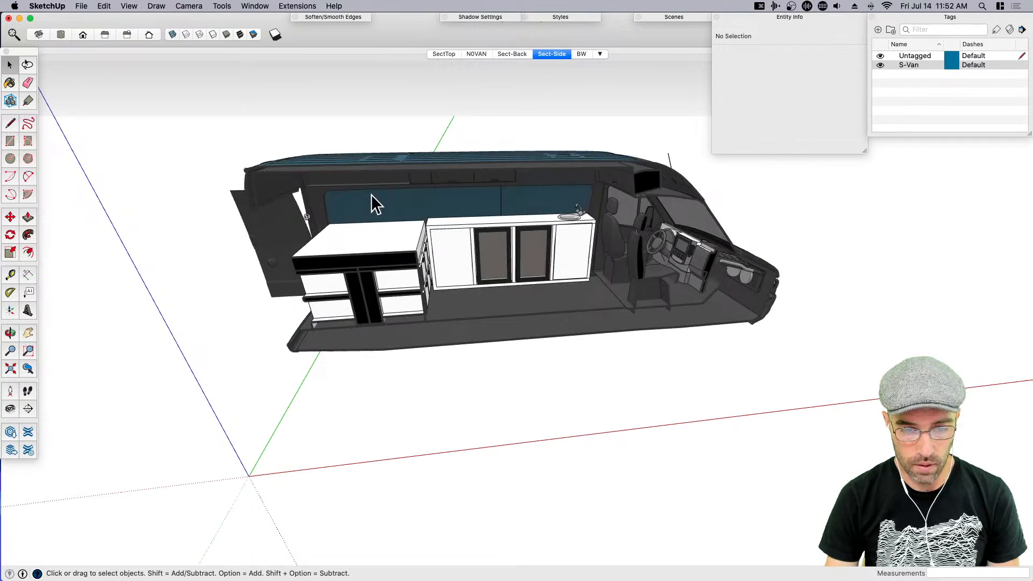
left_click(477, 54)
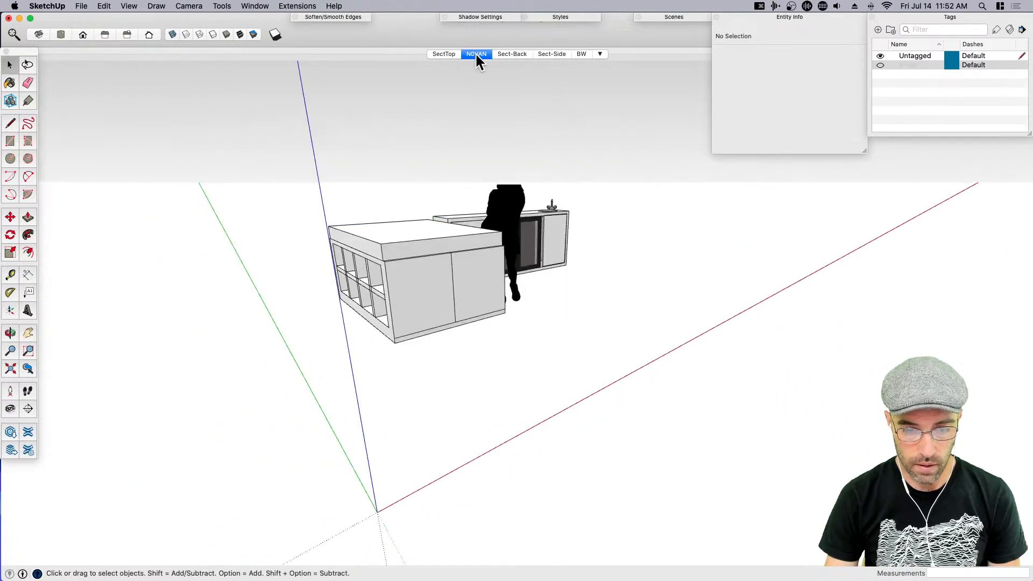
right_click(482, 54)
left_click(500, 84)
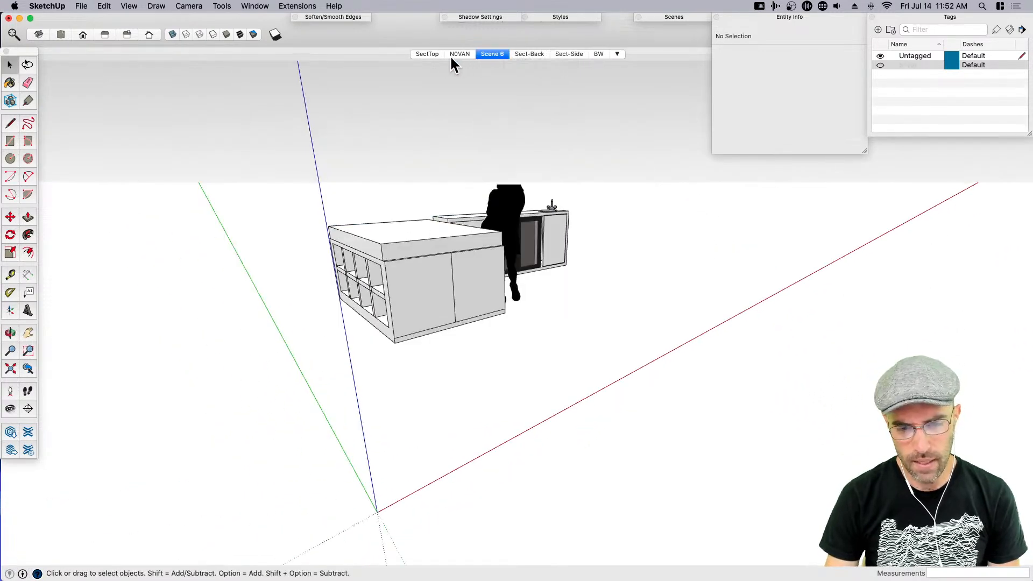
right_click(481, 55)
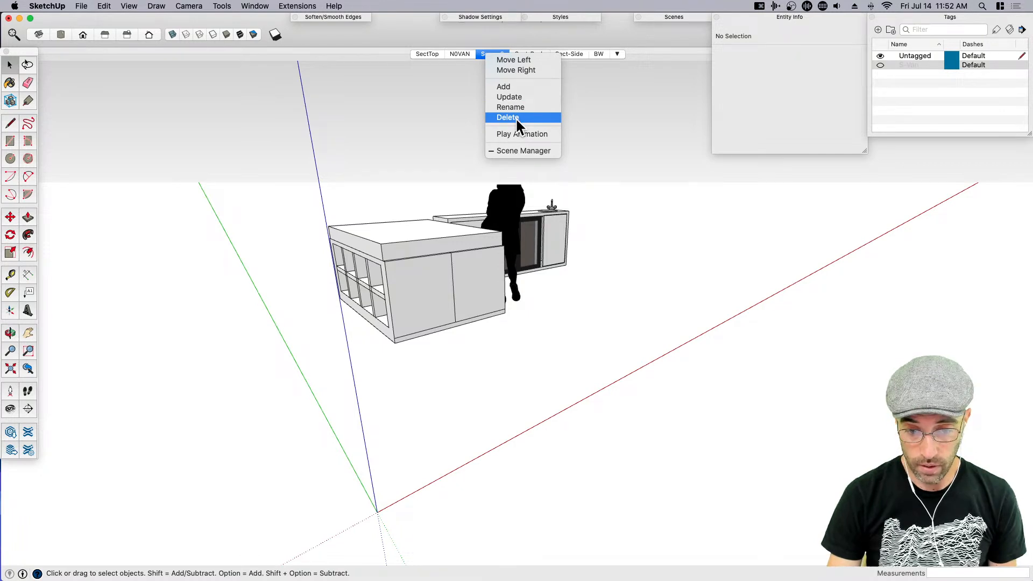
left_click(515, 117)
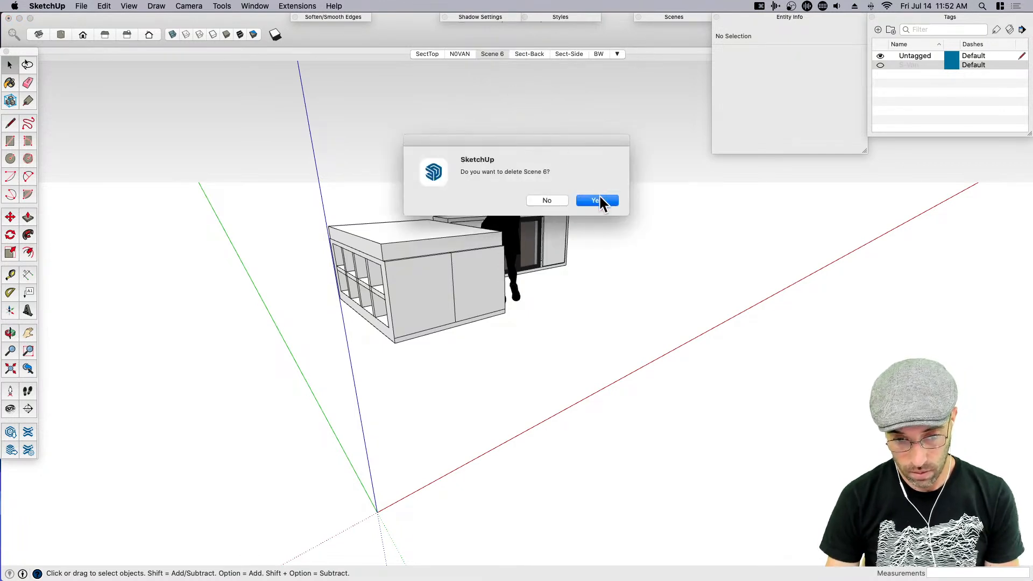
left_click(596, 199)
Move the N0VAN scene ahead of the SectTop scene in the scene order
right_click(477, 55)
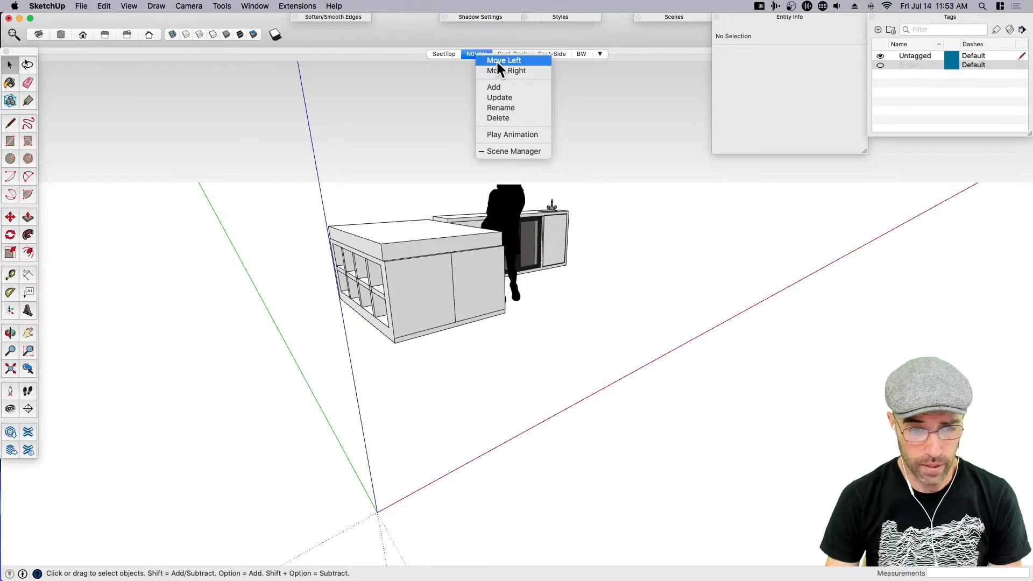
left_click(496, 60)
Turn the S-Van tag on, recall the N0VAN scene to check the furniture alone, and select the furniture group
left_click(880, 64)
middle_click_drag(753, 177, 650, 367)
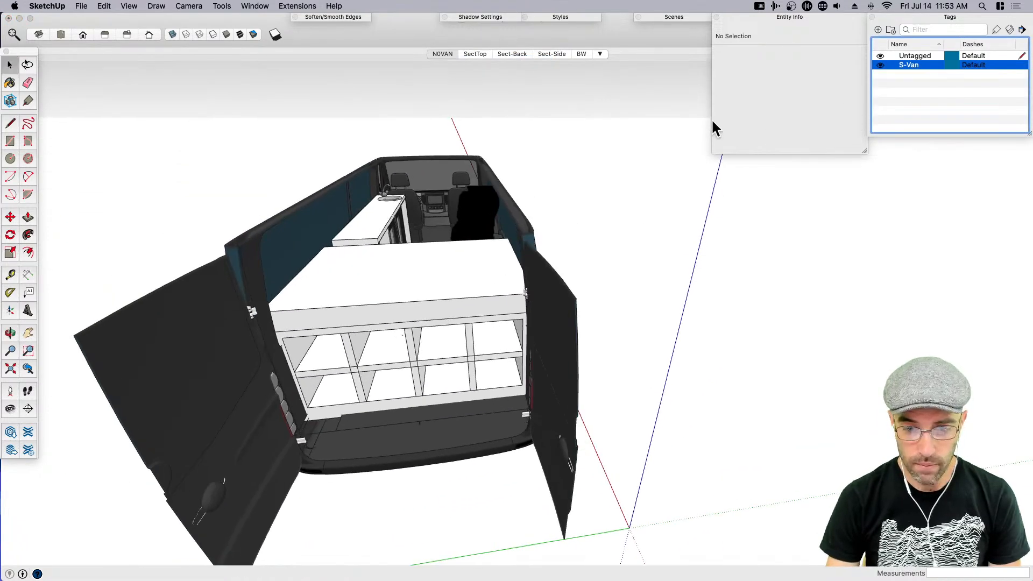
left_click(447, 55)
middle_click_drag(447, 63, 456, 327)
left_click(466, 261)
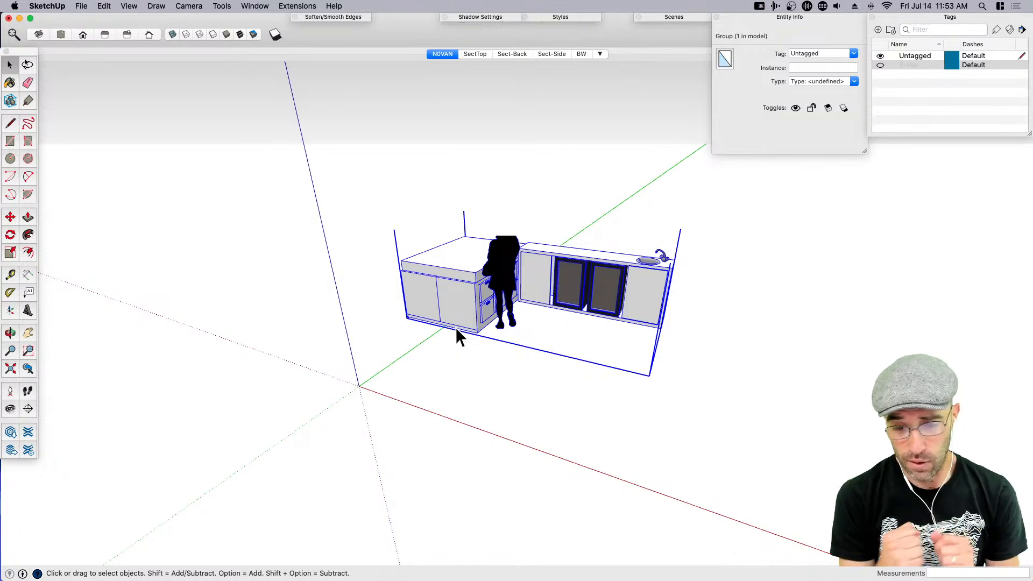
Compare the SectTop and Sect-Side scenes, and examine the kitchen inside the sectioned van up close
left_click(476, 55)
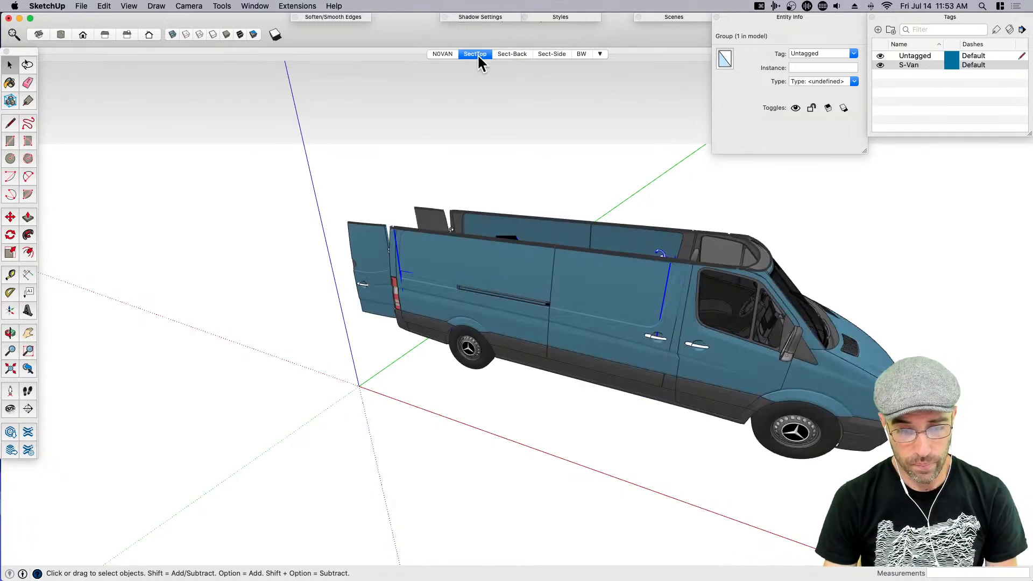
left_click(553, 54)
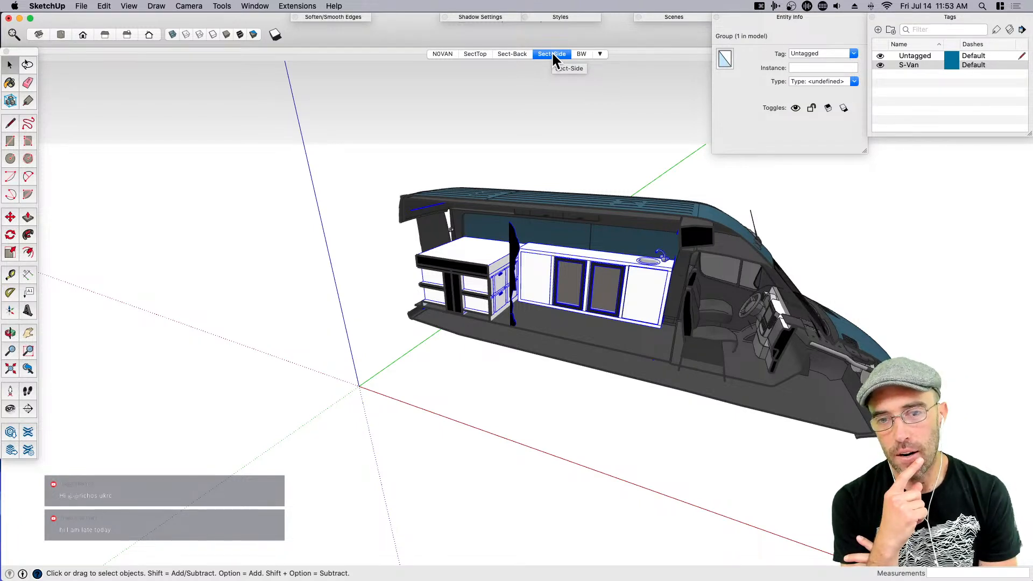
scroll(544, 237, "up", 5)
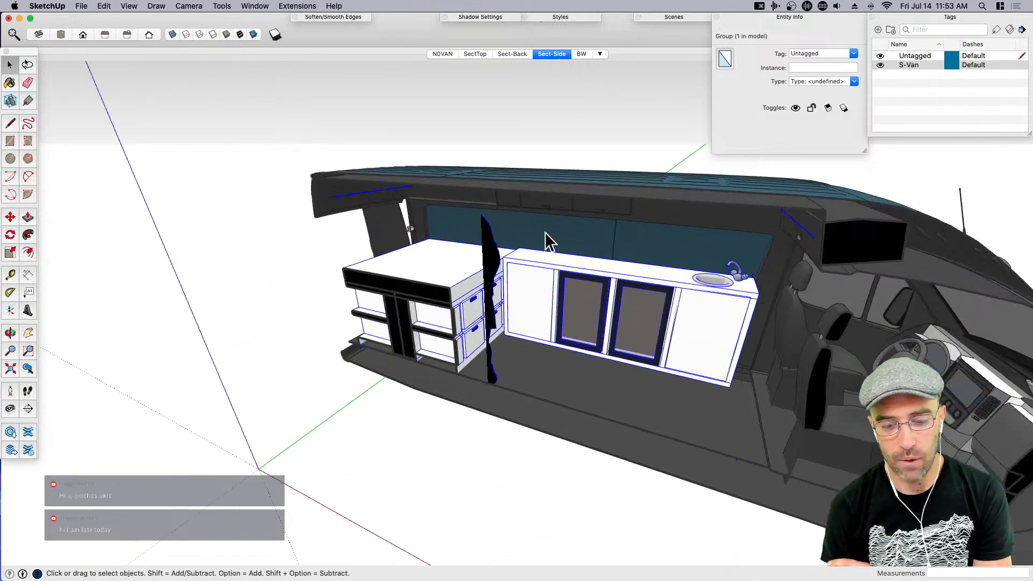
key("super+s")
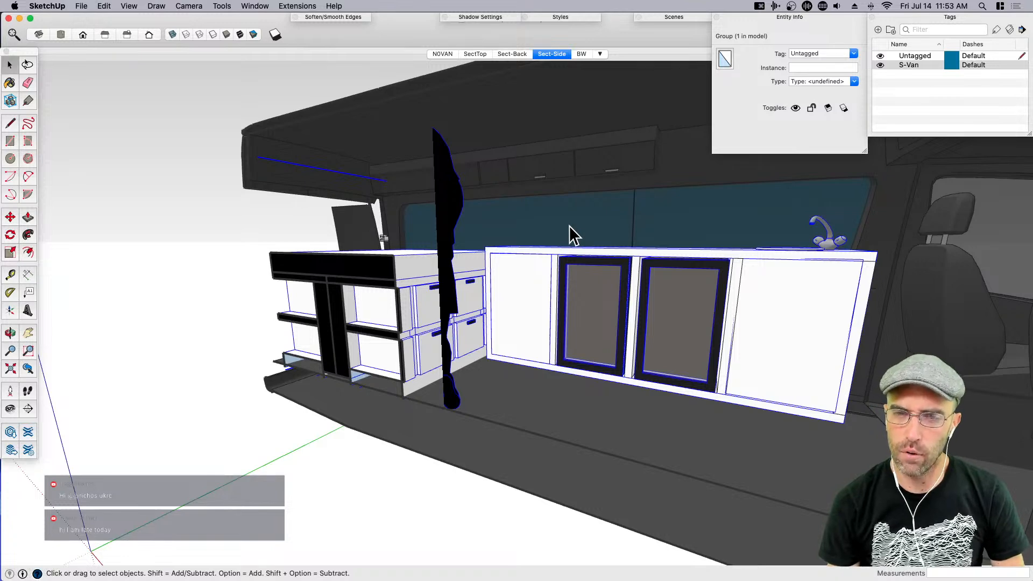
scroll(549, 218, "down", 3)
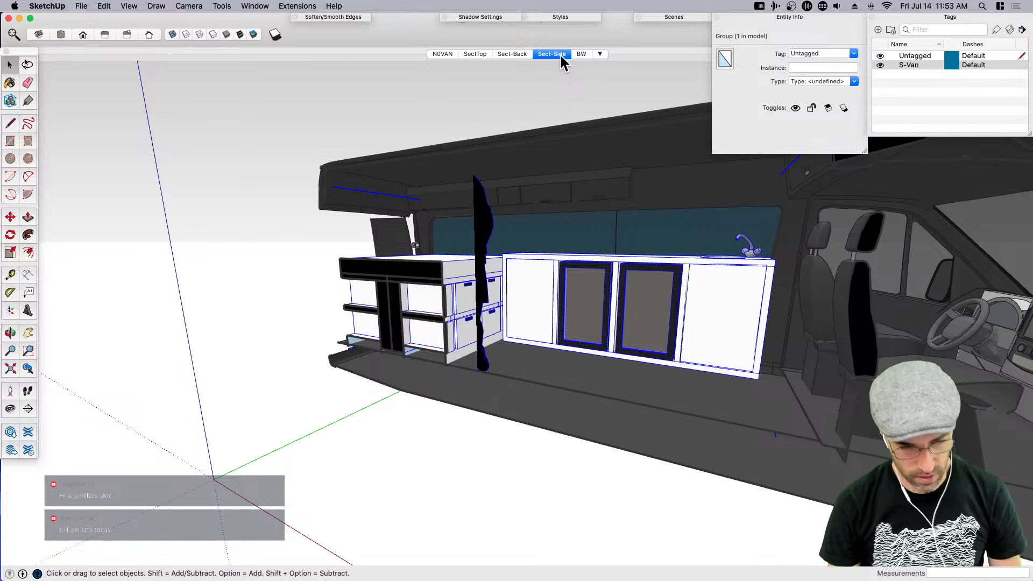
With the section cut off, group the sliding door's handle inside the van group, copy it and delete the original
key("shift+s")
double_click(673, 378)
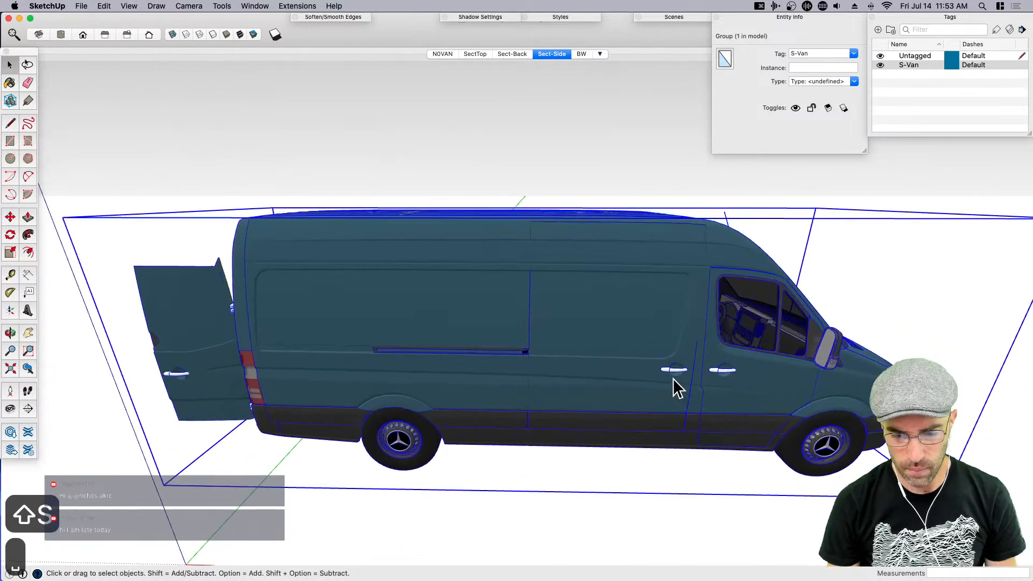
left_click(677, 373)
scroll(676, 373, "up", 3)
left_click_drag(630, 350, 699, 393)
middle_click_drag(668, 389, 639, 384)
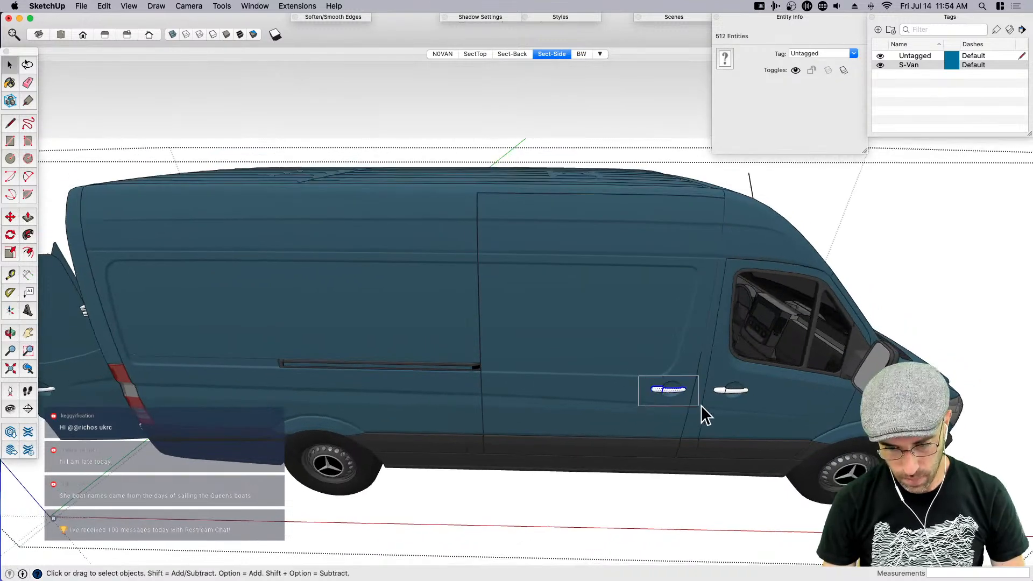
key("cmd+g")
key("cmd+c")
key("BackSpace")
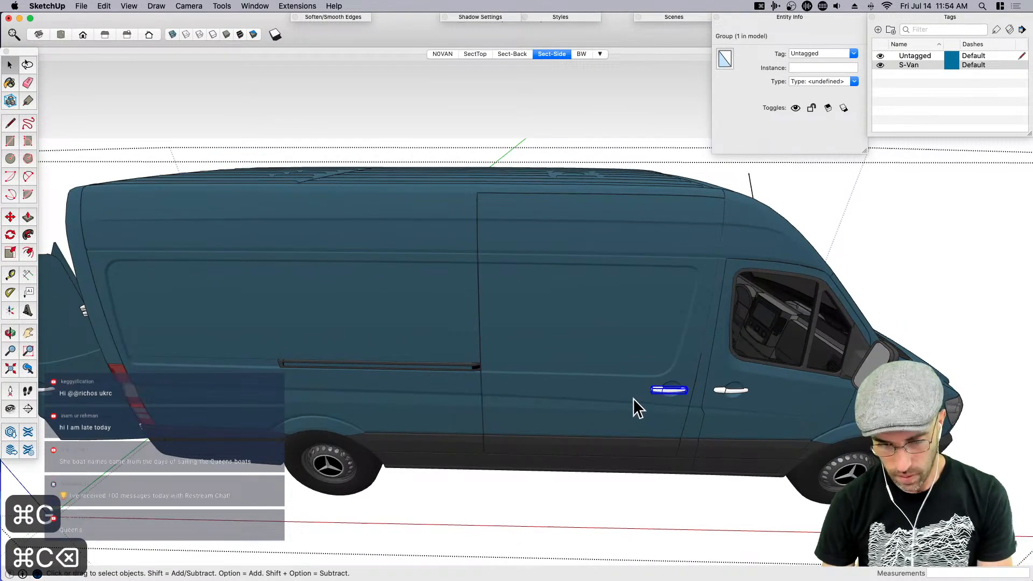
Paste the handle in place inside the sliding door component
left_click(654, 400)
double_click(637, 385)
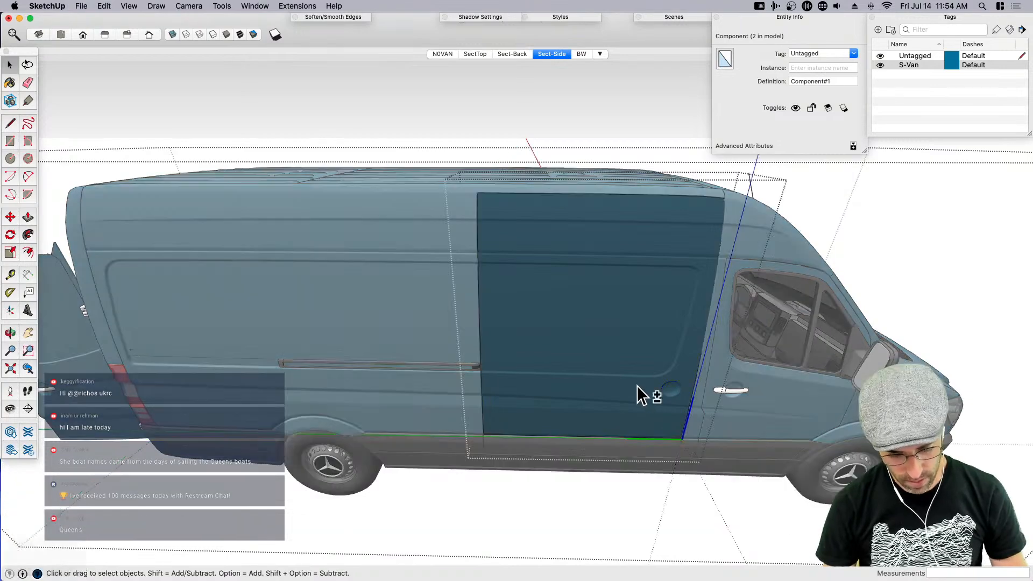
key("super+shift+v")
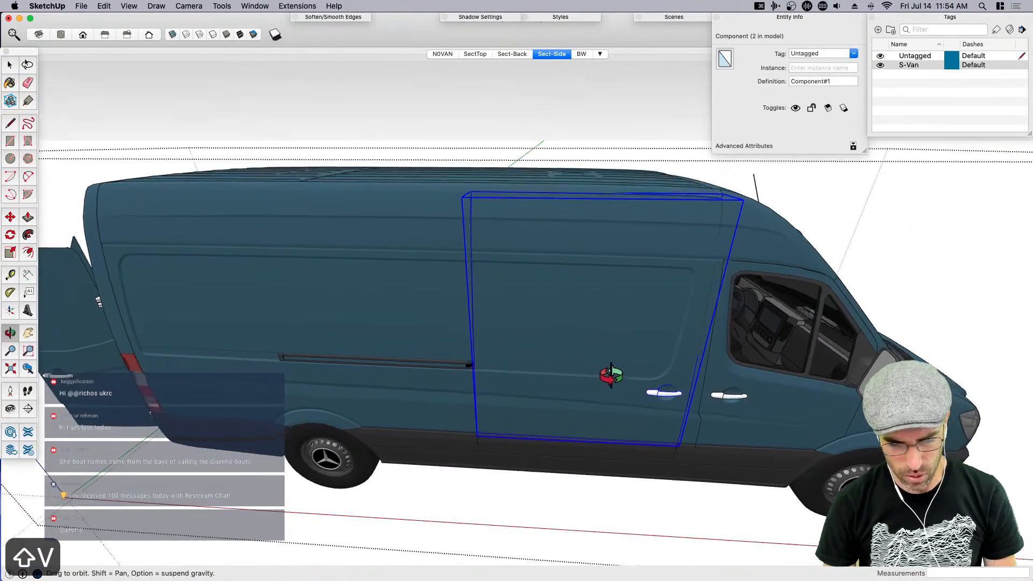
Cut the sliding door component out of the van group and paste it in place at the model's top level
key("super+c")
key("BackSpace")
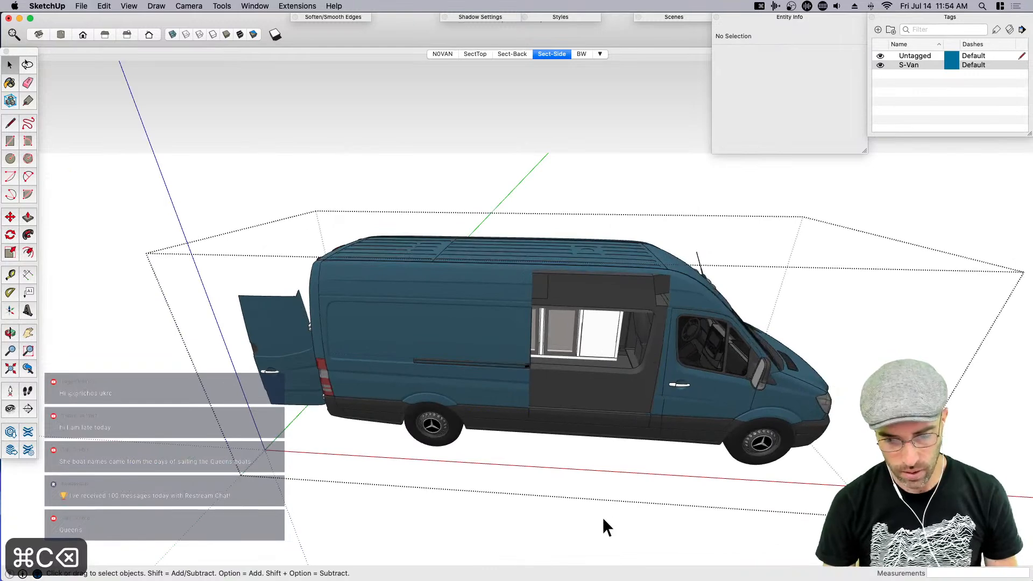
key("super+shift+v")
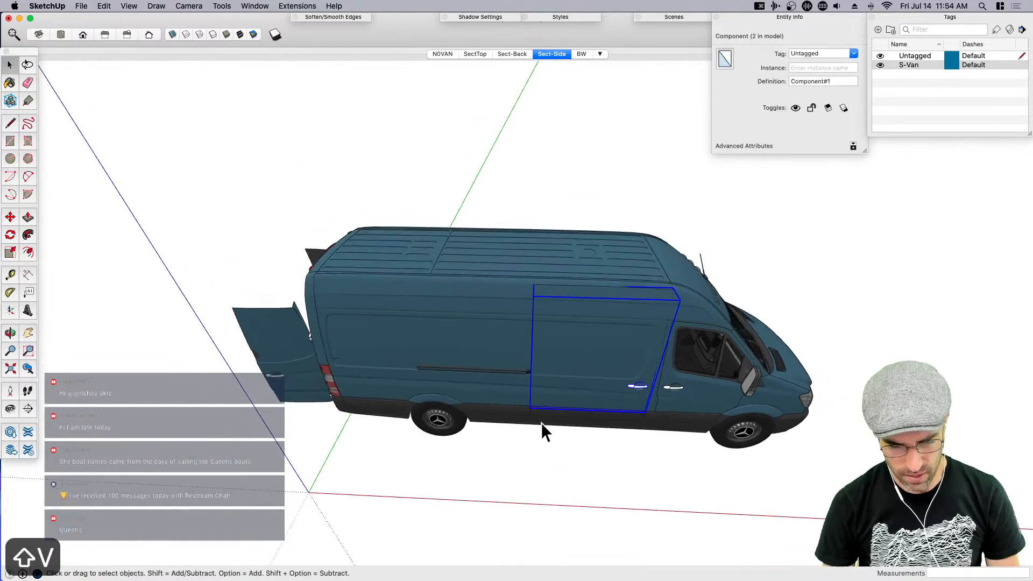
Move the sliding door 0.5 inches outward along the green axis, and slide it toward the rear to open the doorway
key("m")
left_click(535, 483)
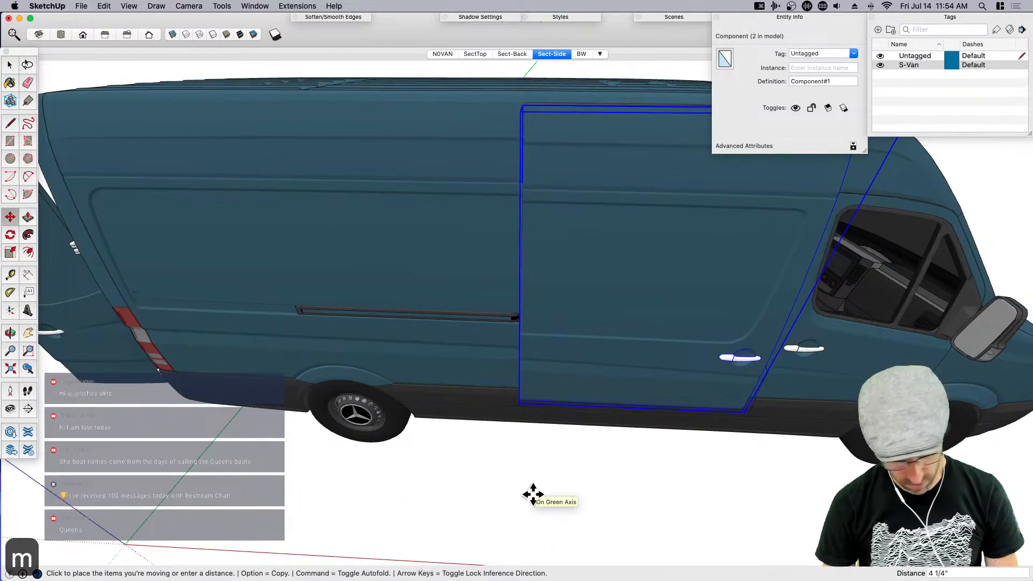
type(".5")
key("Return")
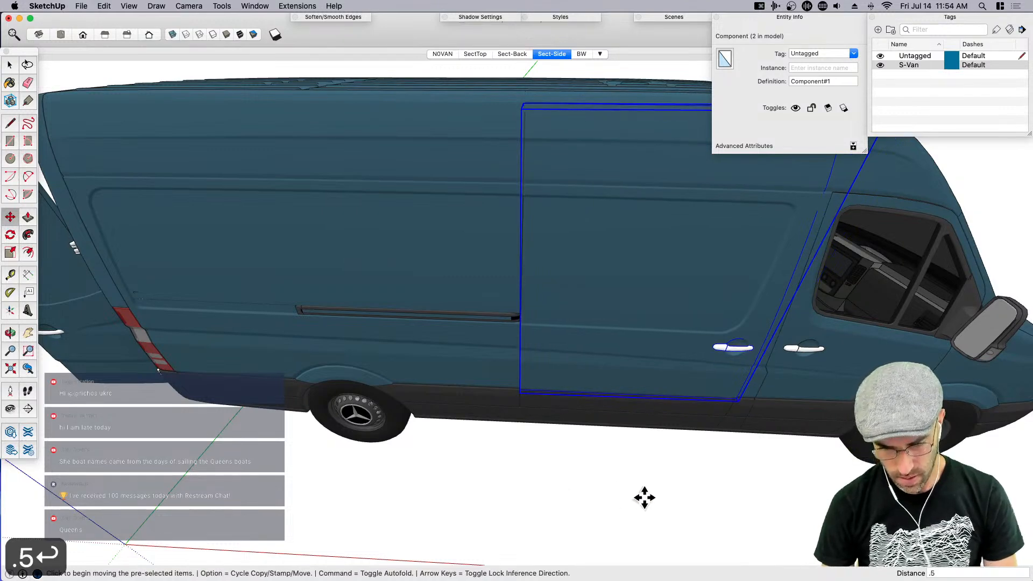
left_click(644, 496)
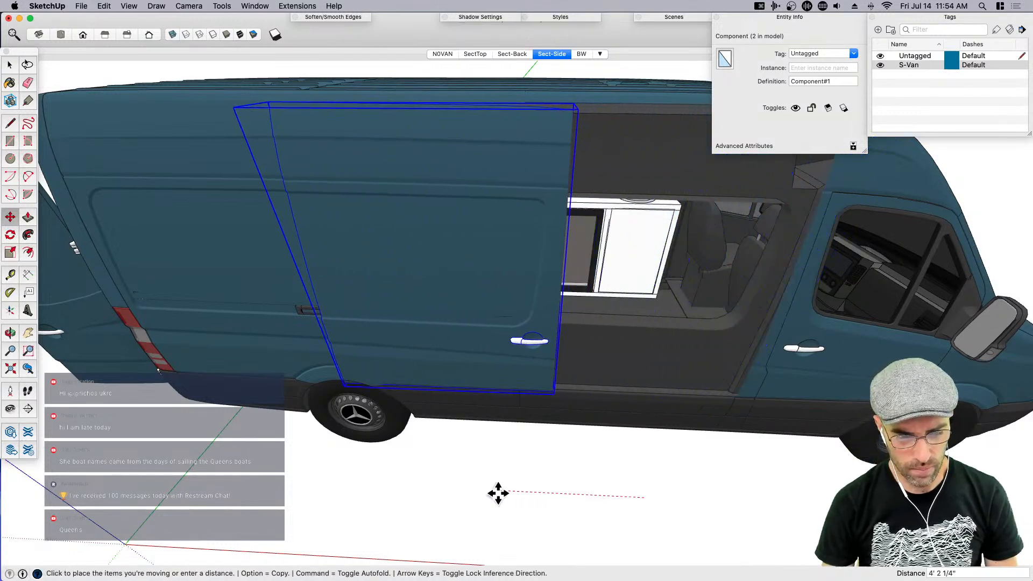
left_click(474, 492)
Recall the BW scene and turn off its section cut to show the complete van with the open door
middle_click_drag(595, 457, 490, 358)
left_click(583, 55)
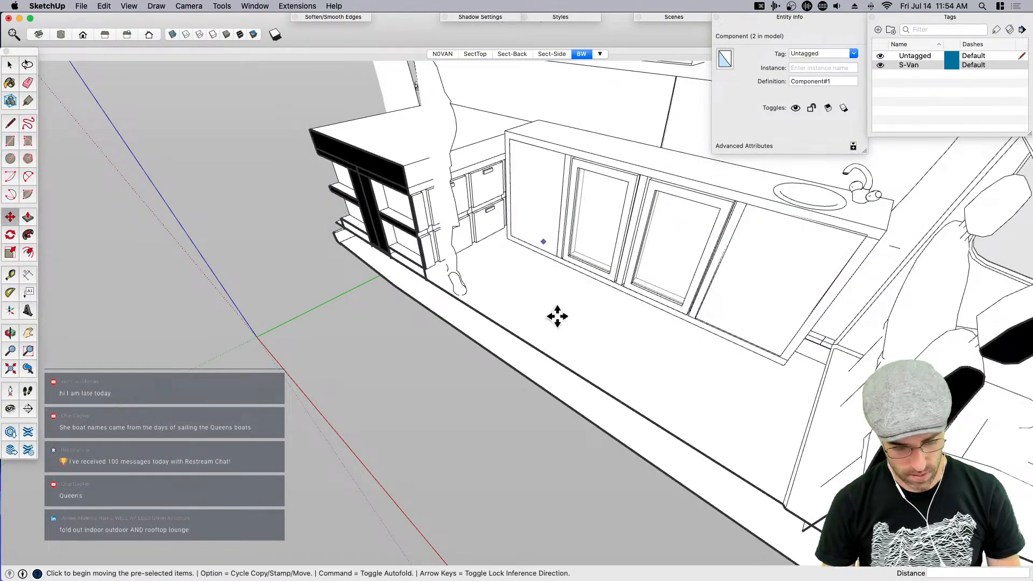
key("shift+s")
middle_click_drag(553, 377, 550, 105)
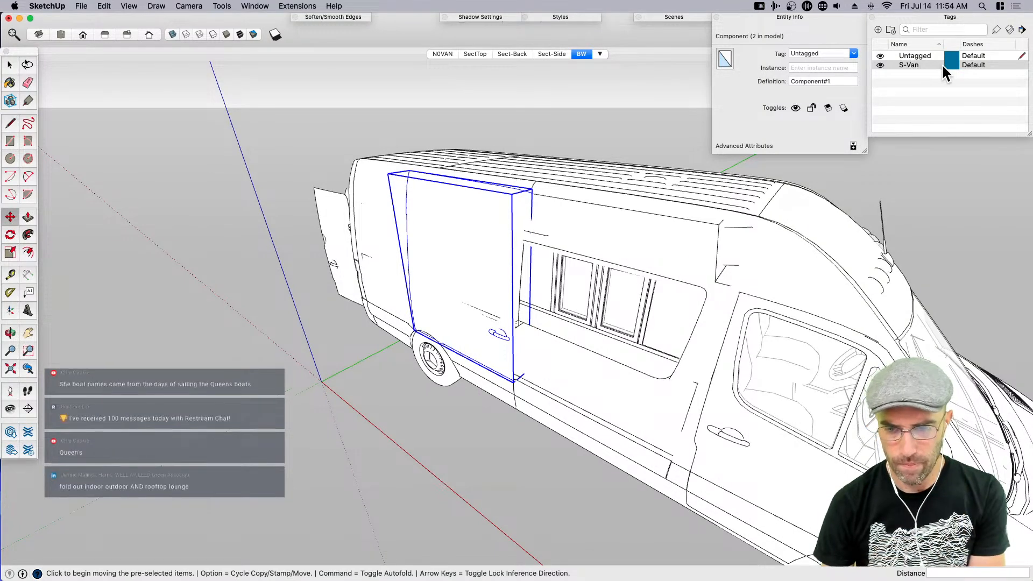
Display the model shaded and colored by tag, and set the S-Van tag's color to Banana yellow
left_click(1011, 31)
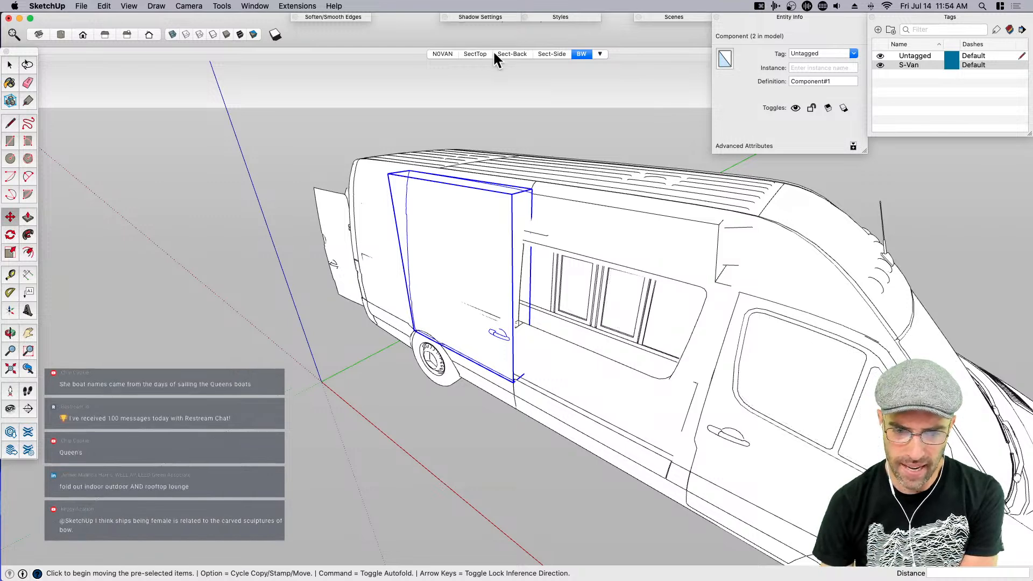
left_click(240, 32)
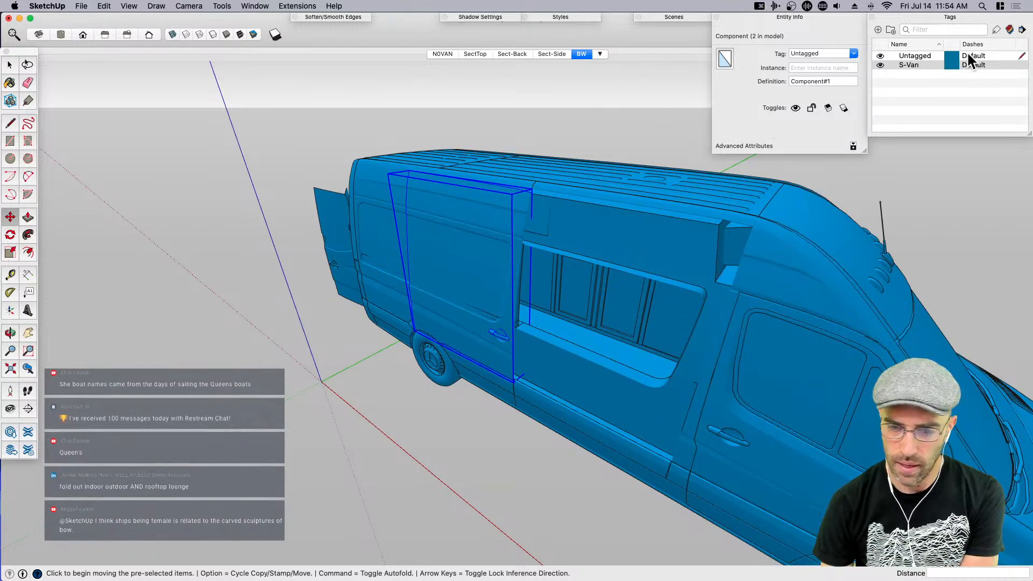
left_click(953, 64)
left_click(918, 299)
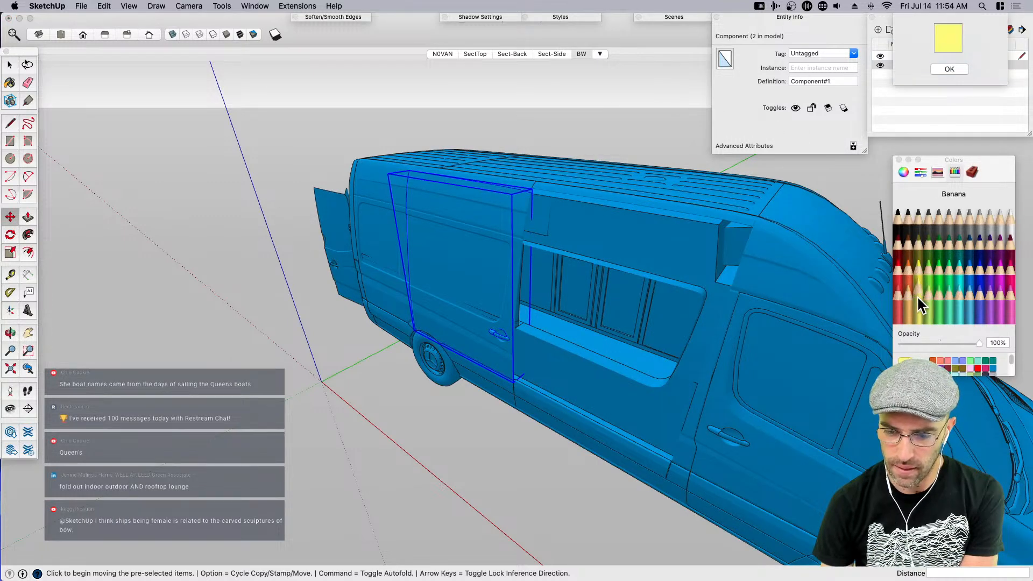
left_click(944, 69)
Inspect the tag-colored door, van body and kitchen through the side doorway from several angles
middle_click_drag(627, 356, 573, 306)
scroll(480, 273, "up", 3)
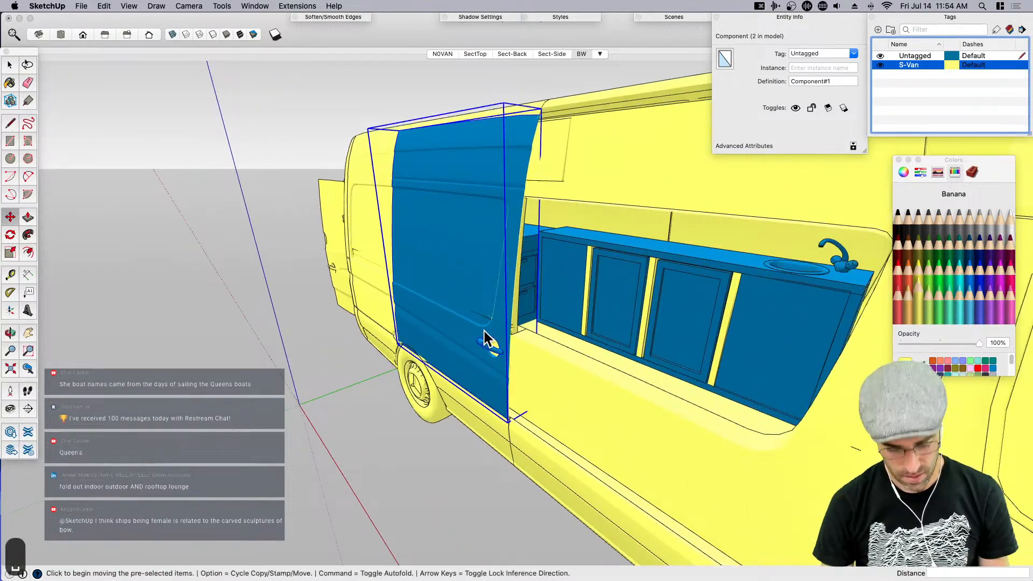
type("m")
left_click(898, 160)
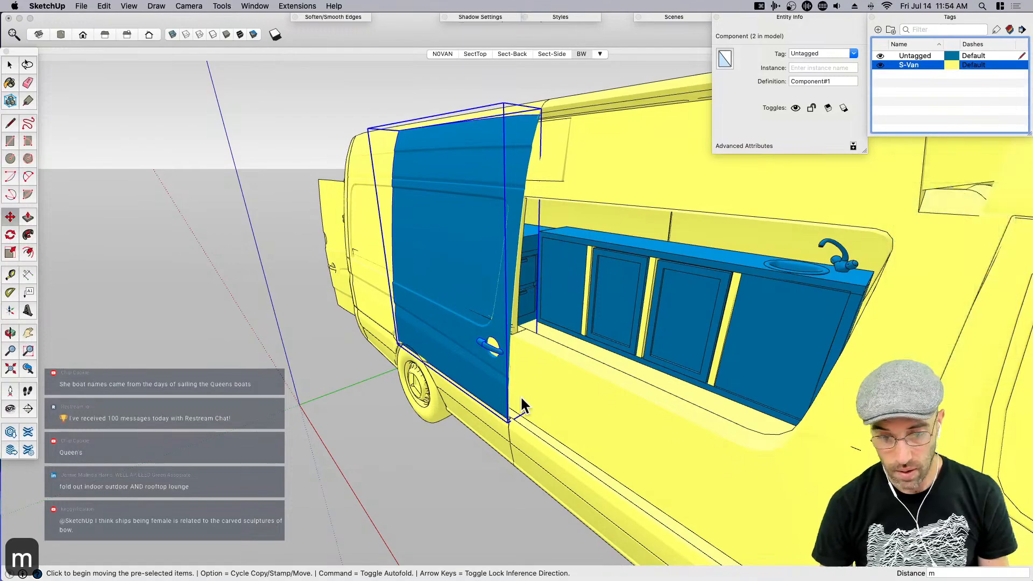
middle_click_drag(524, 411, 606, 385)
middle_click_drag(592, 450, 425, 353)
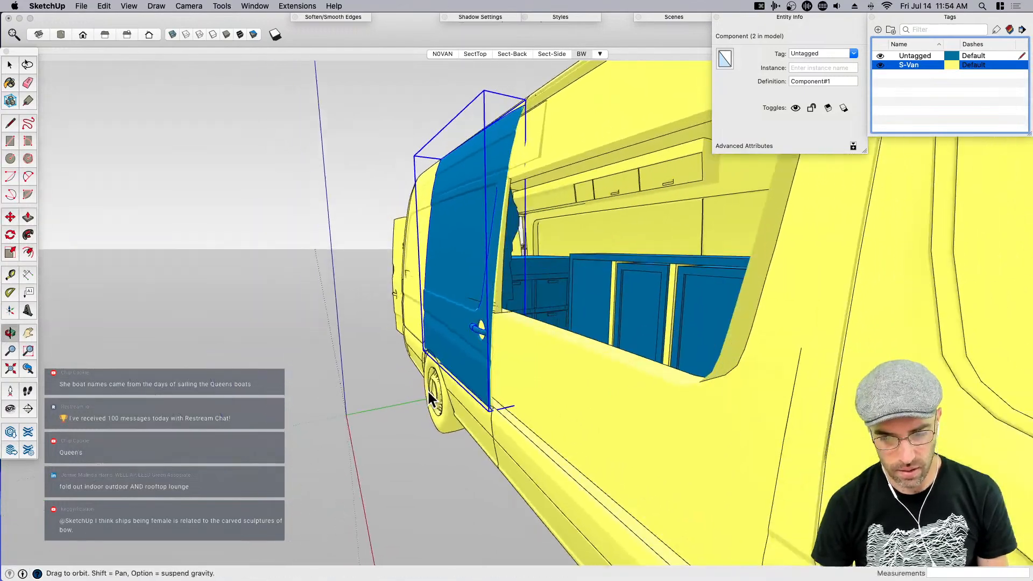
left_click(583, 392)
middle_click_drag(584, 393, 477, 343)
middle_click_drag(564, 412, 698, 343)
scroll(678, 333, "up", 3)
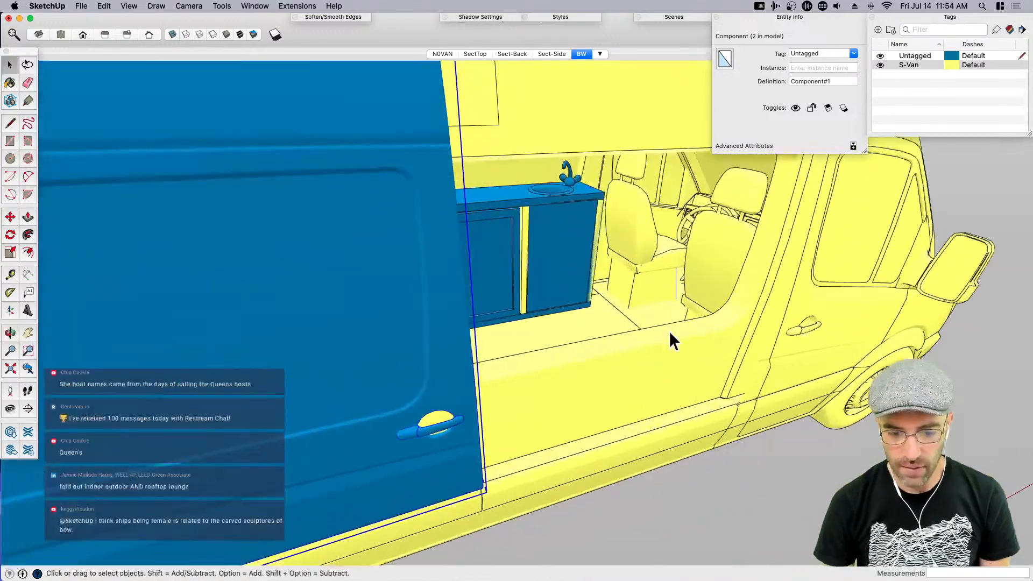
Open the van body group, show hidden geometry, and select the large panel face below the side door opening
double_click(659, 343)
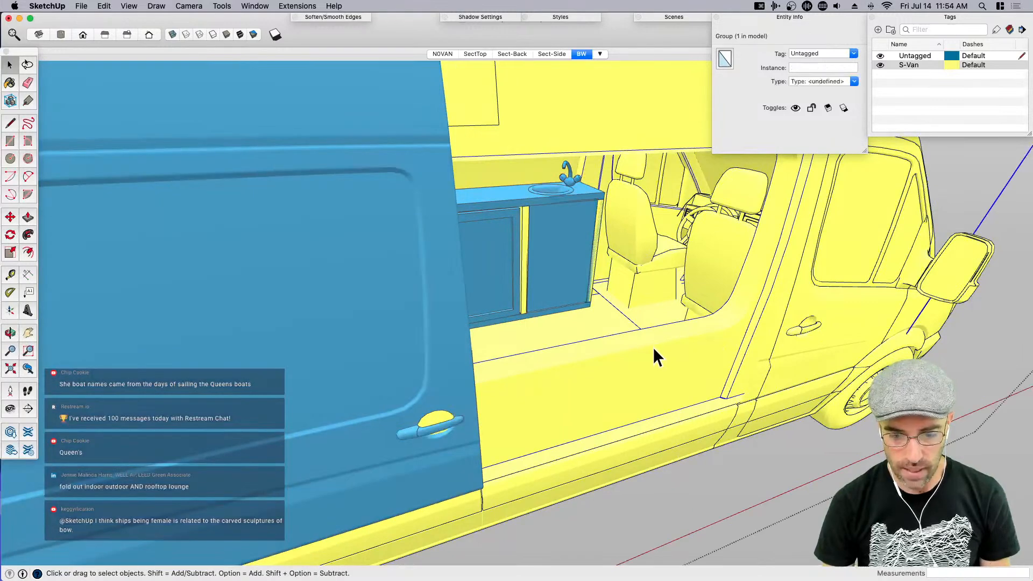
left_click(606, 347)
triple_click(606, 348)
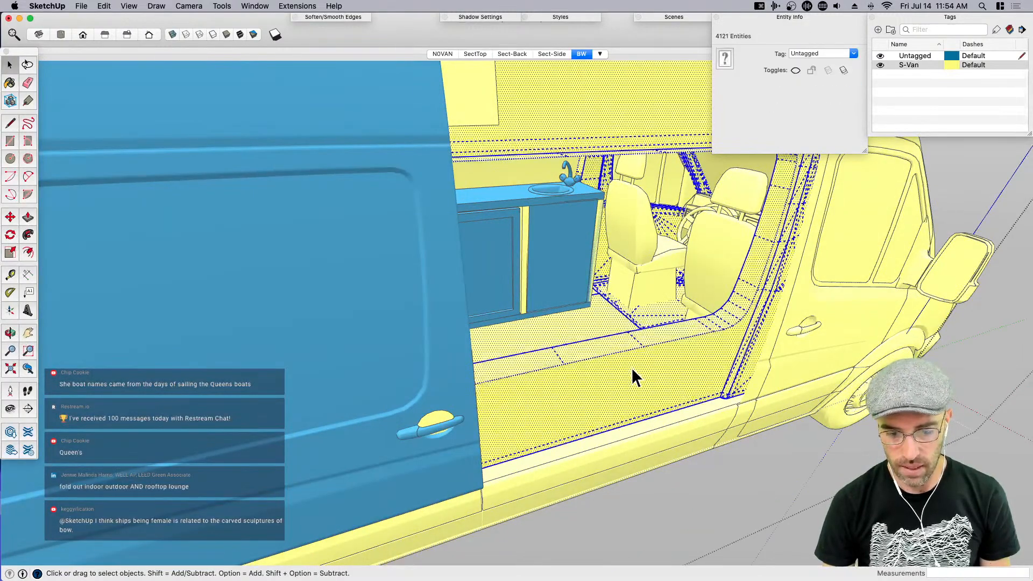
key("j")
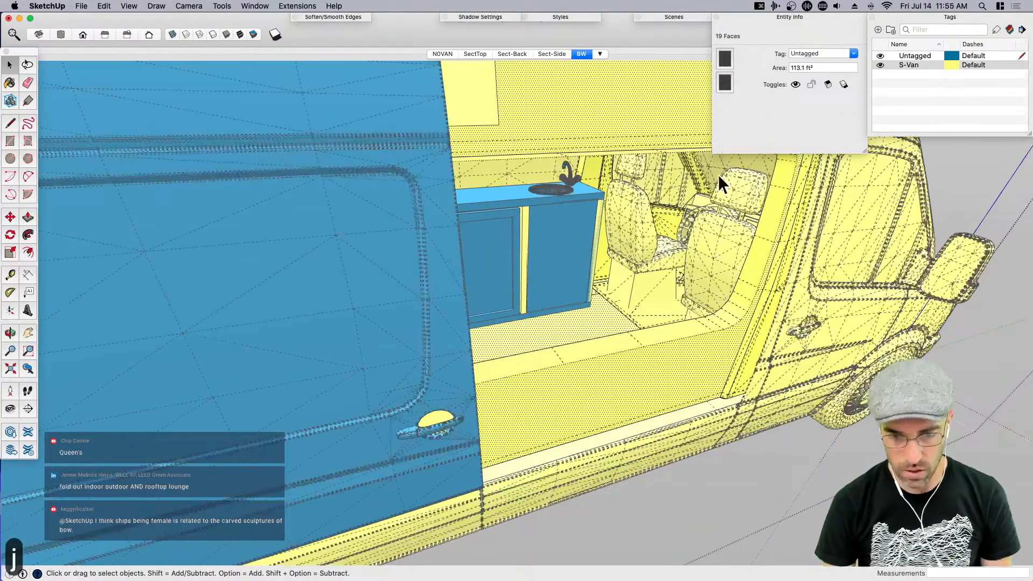
left_click(656, 359)
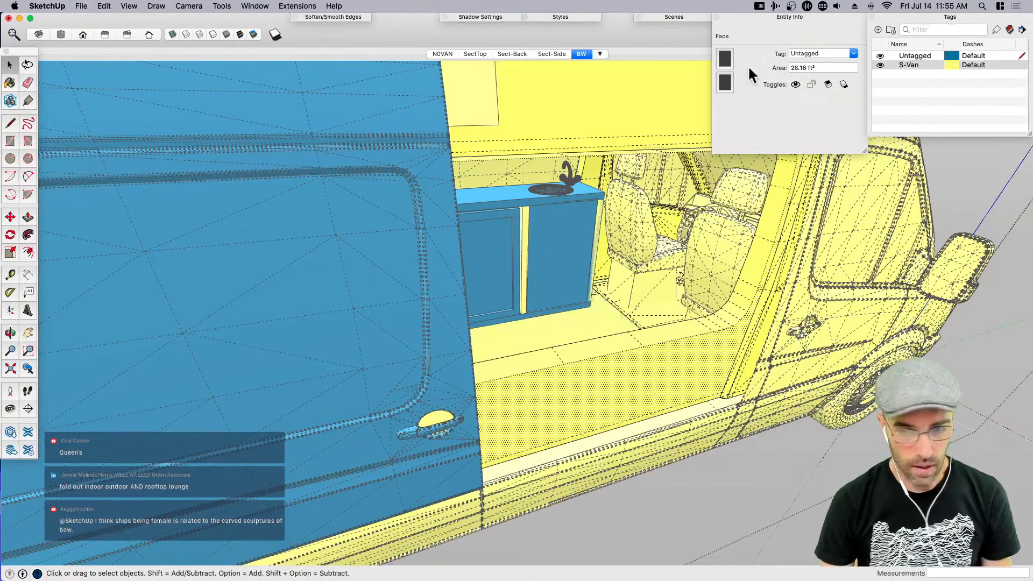
Turn off color by tag and paint the doorway's lower panel, sill and front pillar faces Strawberry pink
left_click(1010, 30)
key("b")
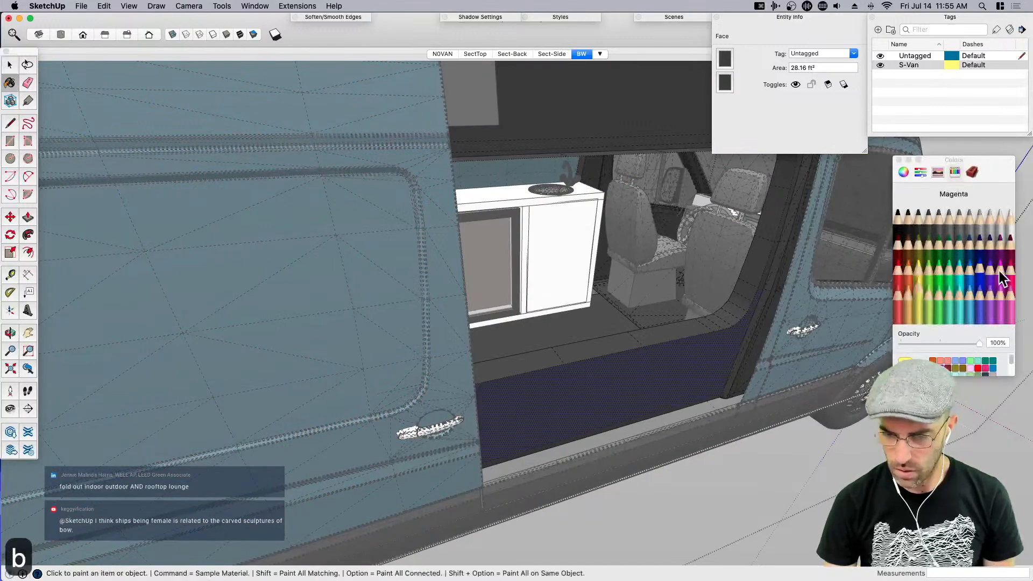
left_click(595, 352)
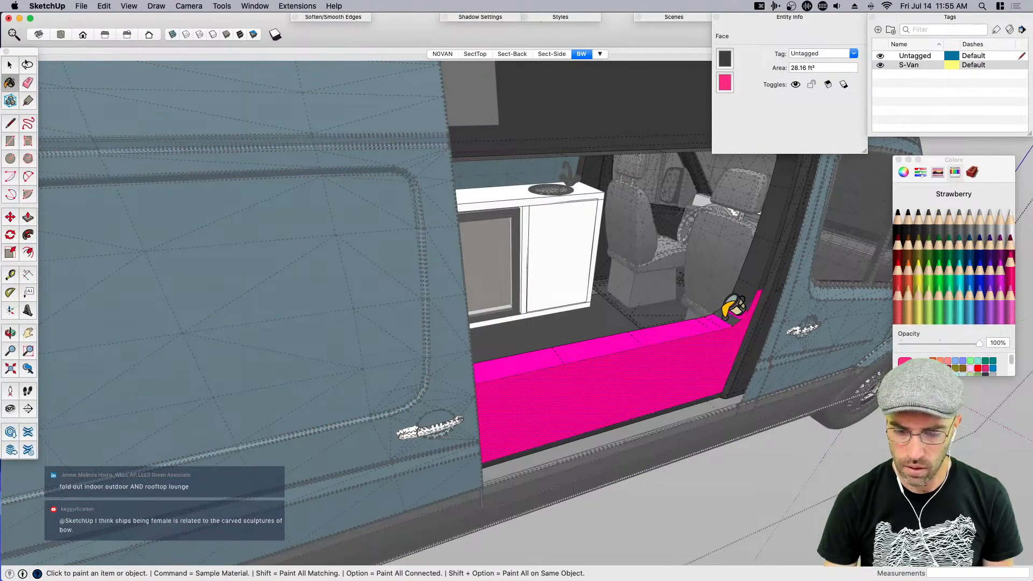
left_click(769, 226)
scroll(772, 261, "up", 3)
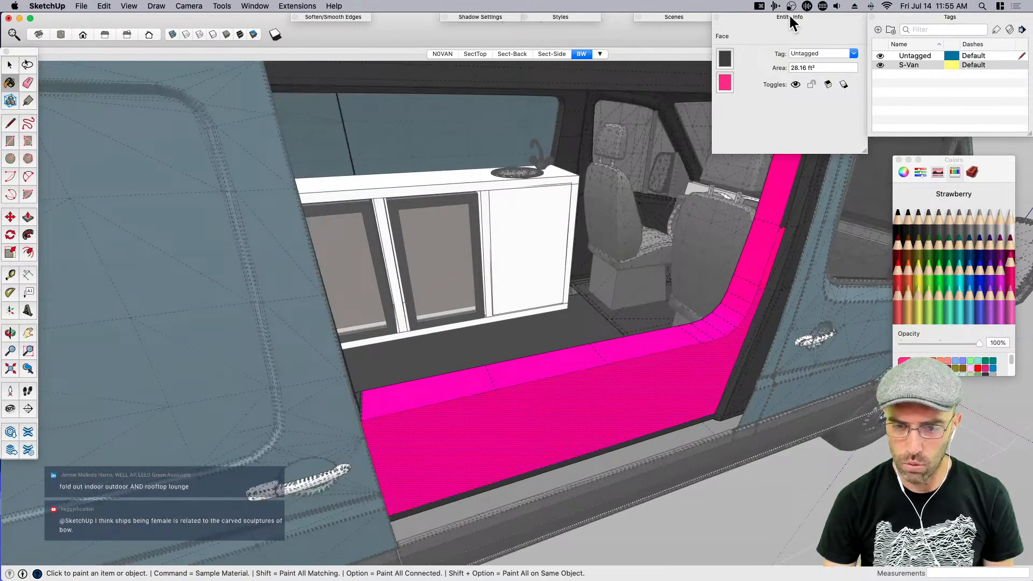
Paint the remaining front pillar faces, the upper front corner and the thin strip above the side door opening Strawberry pink
left_click(791, 17)
scroll(791, 199, "up", 2)
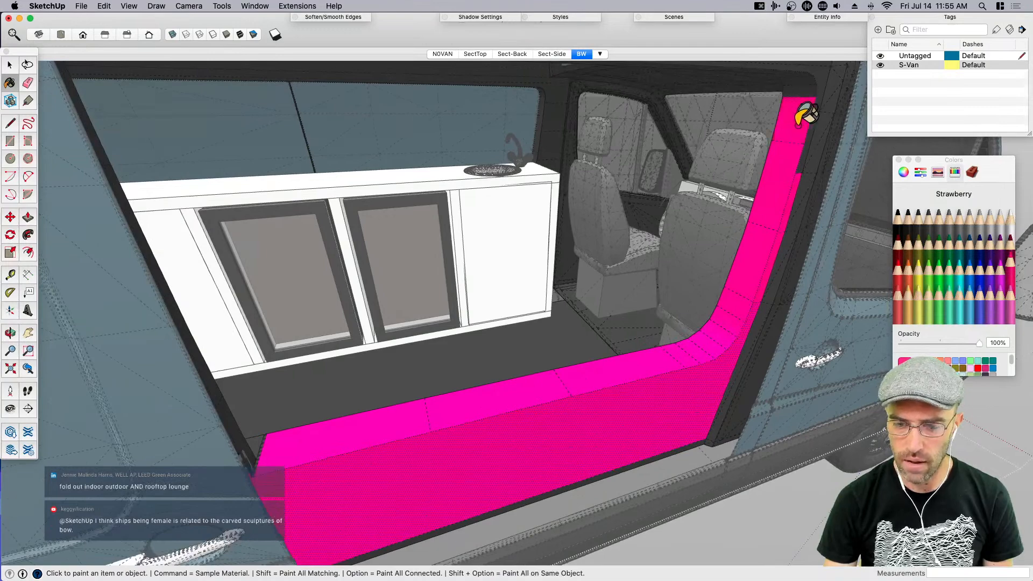
scroll(805, 153, "up", 1)
left_click(806, 152)
left_click(808, 126)
scroll(689, 371, "down", 2)
middle_click_drag(614, 156, 679, 125)
scroll(687, 129, "up", 3)
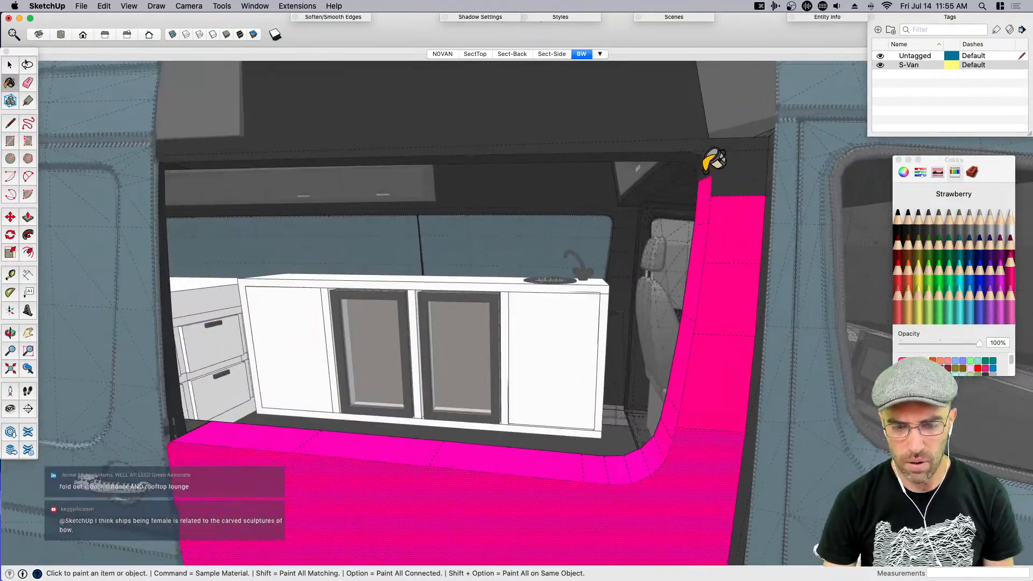
left_click(708, 164)
left_click(681, 151)
left_click(649, 157)
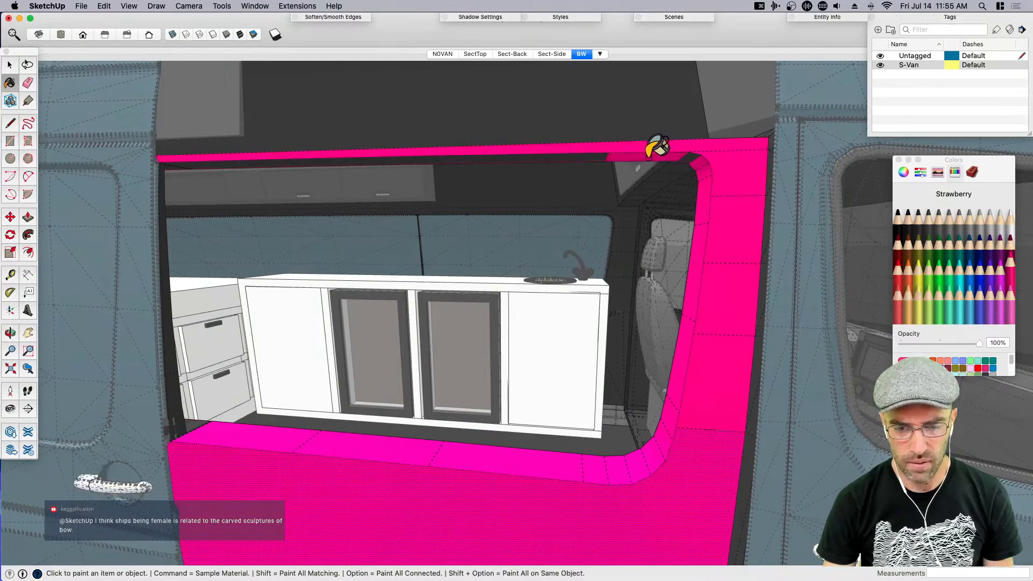
Paint the underside faces of the header along the top of the side door opening Strawberry pink
scroll(650, 295, "down", 3)
middle_click_drag(650, 296, 498, 286)
scroll(549, 283, "up", 2)
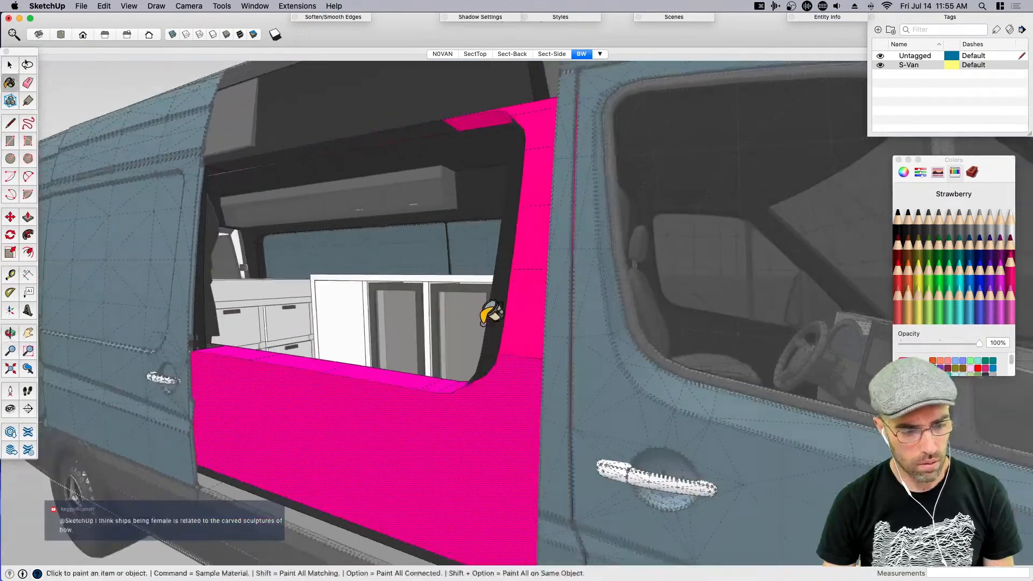
scroll(242, 336, "up", 3)
scroll(272, 286, "down", 2)
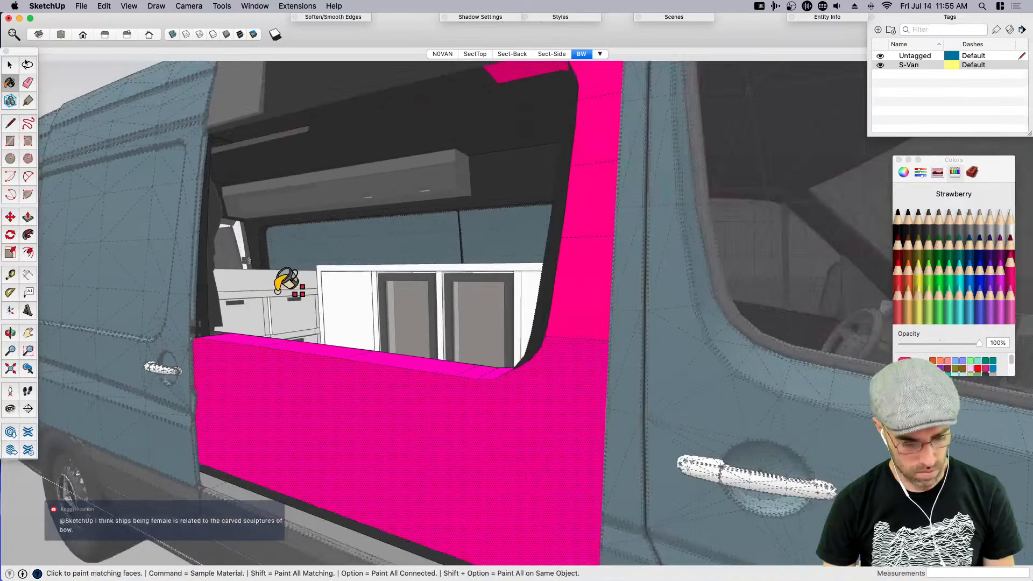
key("shift+e")
scroll(291, 194, "up", 3)
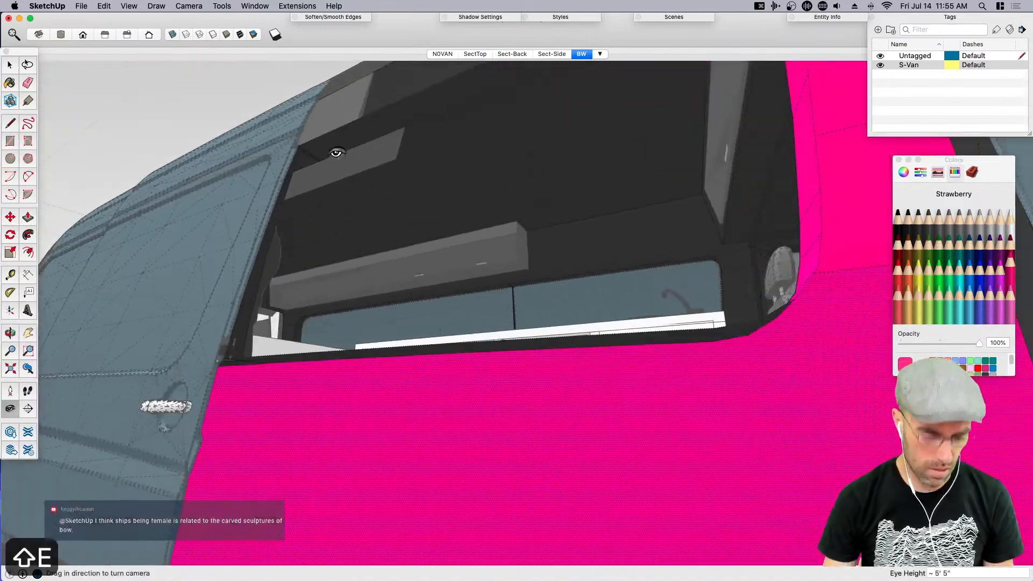
key("b")
key("b")
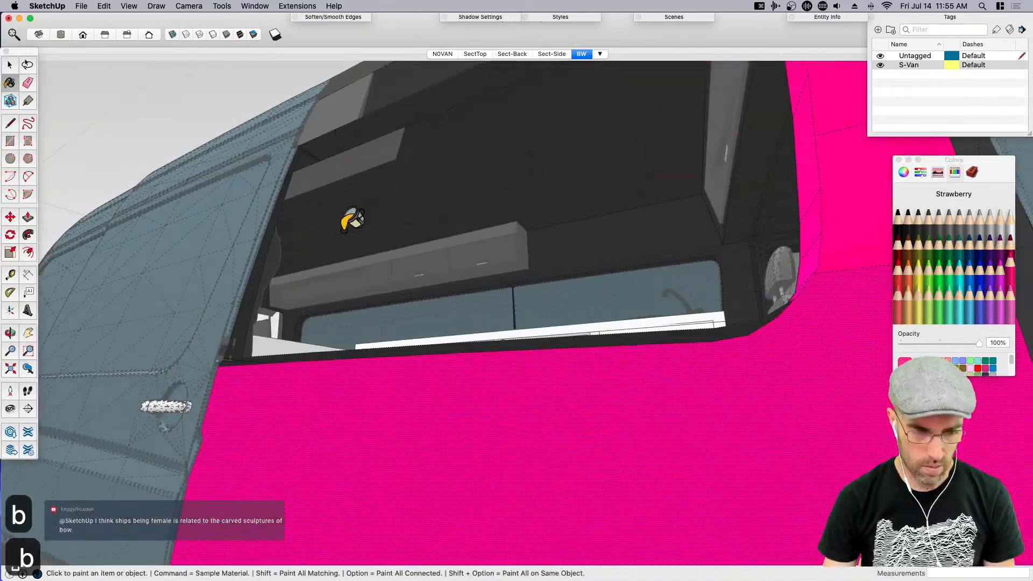
left_click(349, 132)
scroll(301, 236, "down", 5)
left_click(369, 157)
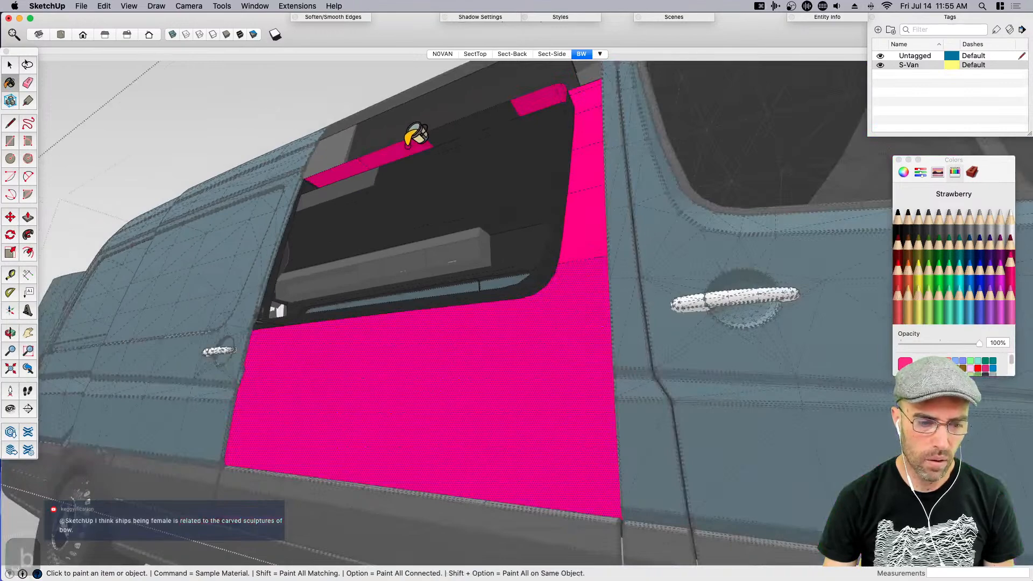
left_click(487, 119)
Paint the large panel above the side door opening Strawberry pink
middle_click_drag(478, 167, 516, 238)
scroll(490, 221, "down", 3)
left_click(490, 156)
mouse_move(455, 208)
middle_mouse_down()
mouse_move(533, 258)
mouse_move(606, 230)
middle_mouse_up()
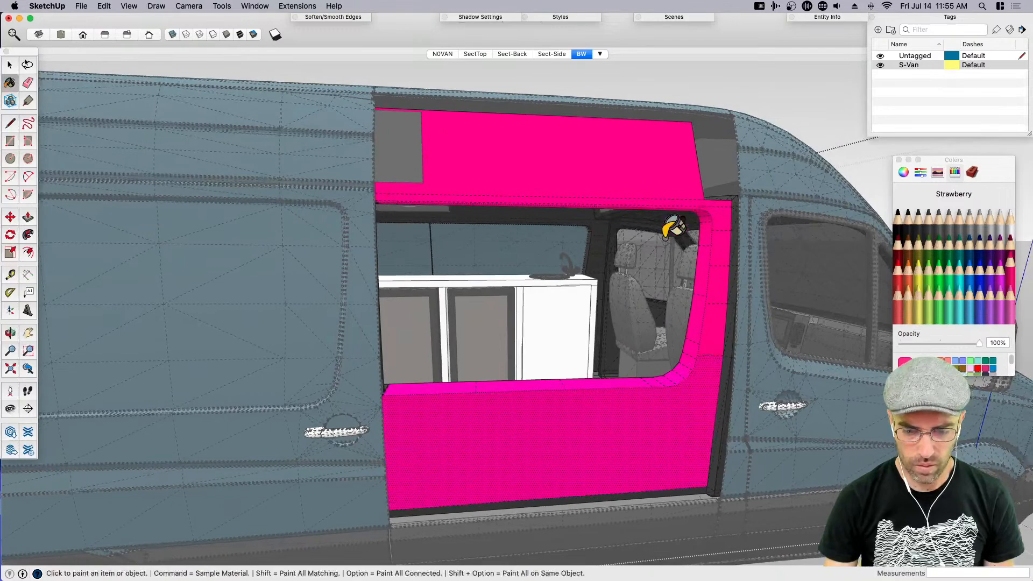
Select all faces sharing the lower panel's Strawberry material, group them and delete the group from the doorway
key("space")
right_click(603, 448)
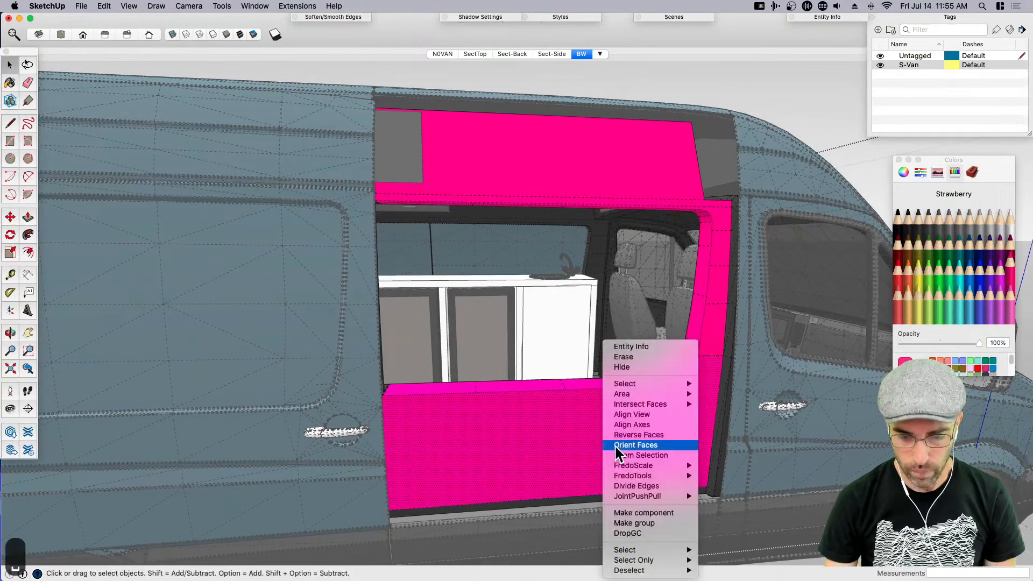
mouse_move(665, 383)
left_click(755, 425)
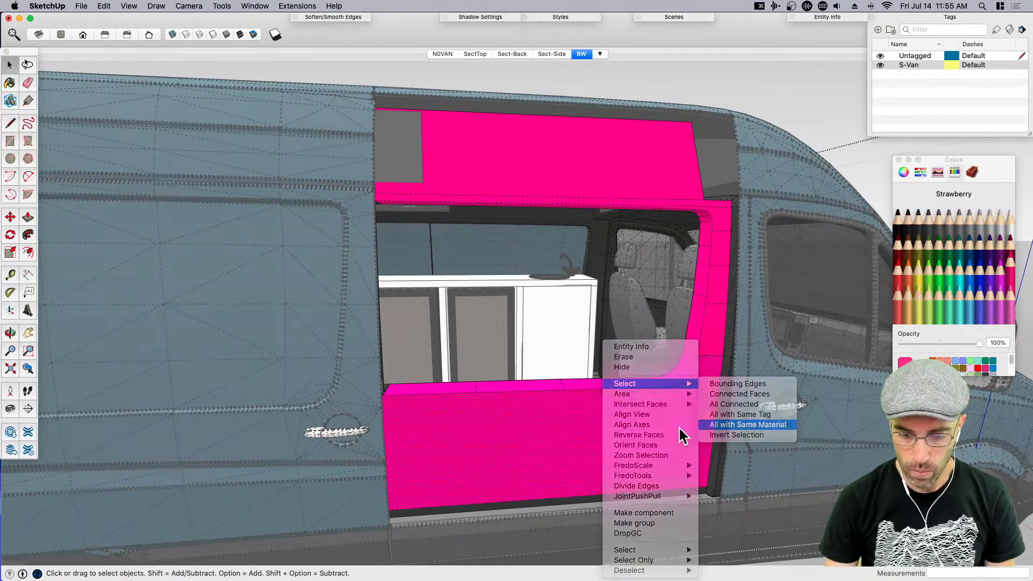
key("super+g")
key("Delete")
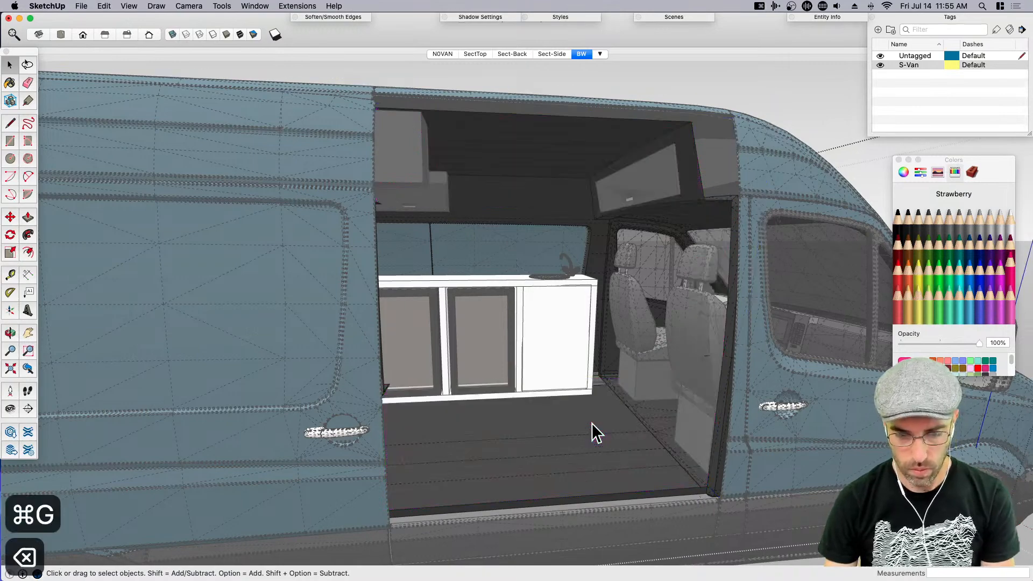
Delete the overhead cabinet box at the doorway's rear edge and the overhead cabinet along the far wall
scroll(586, 442, "down", 5)
middle_click_drag(583, 449, 361, 298)
scroll(425, 250, "up", 3)
left_click(433, 269)
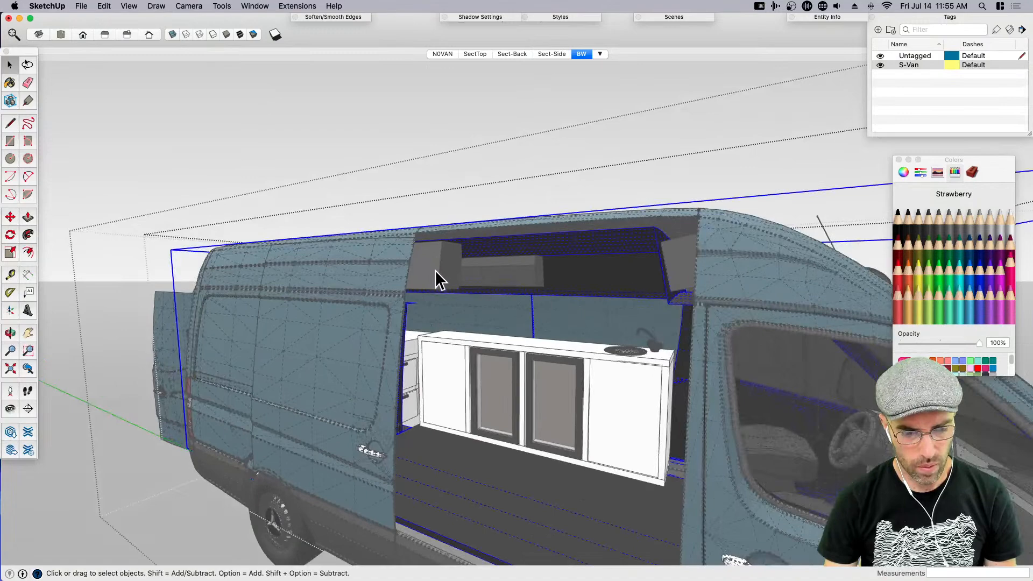
double_click(439, 273)
key("super+g")
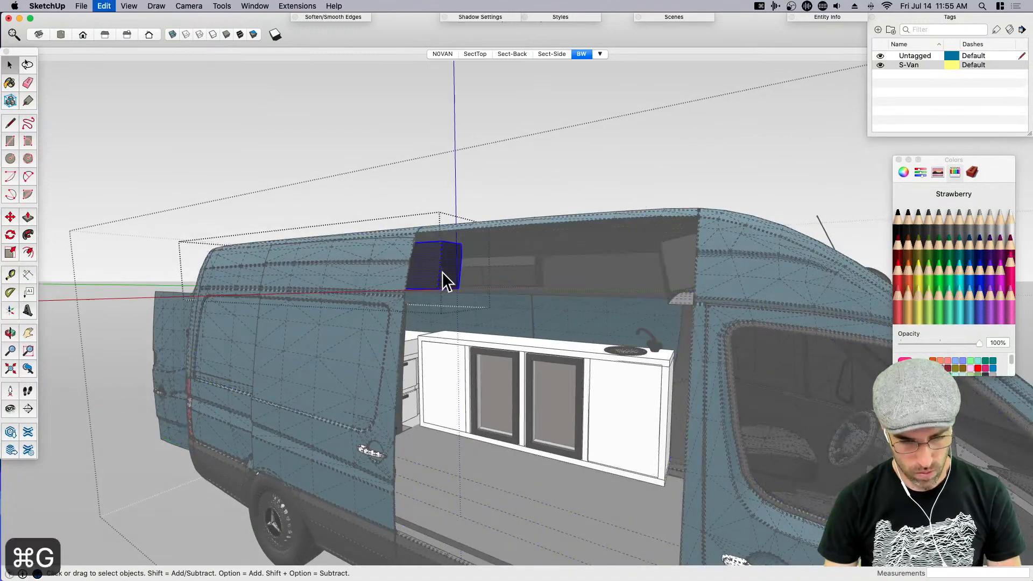
key("BackSpace")
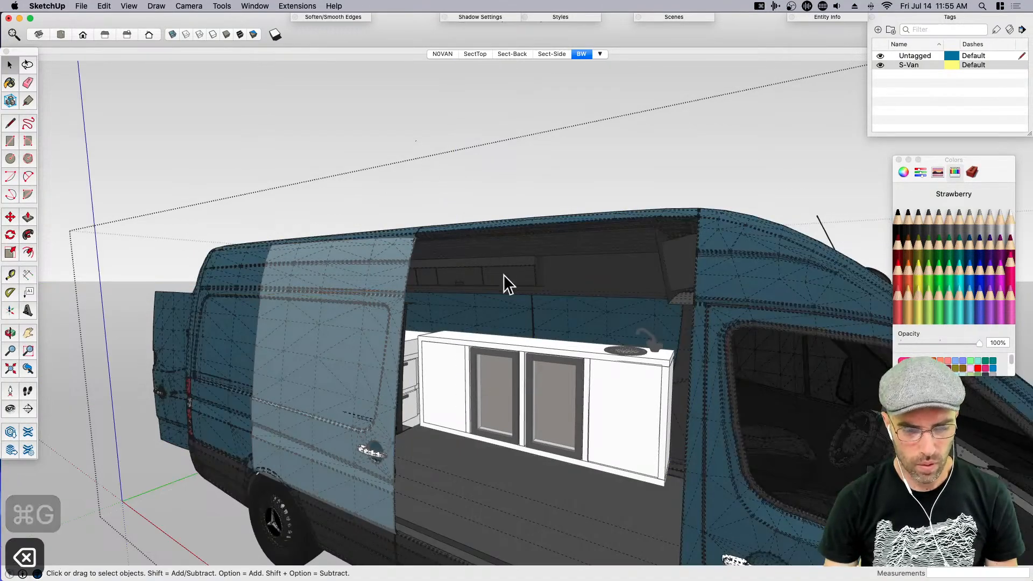
scroll(506, 275, "up", 2)
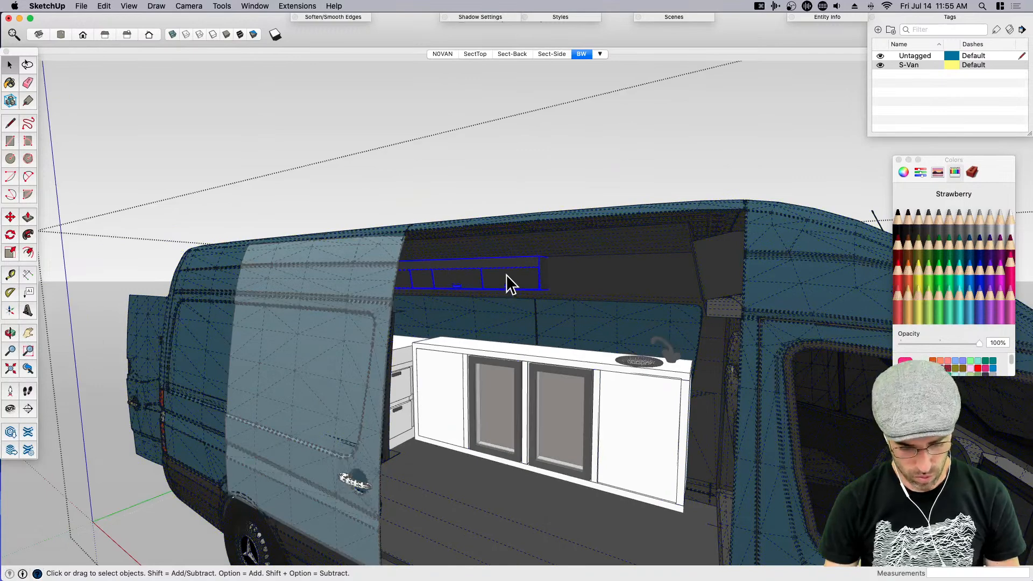
key("BackSpace")
Turn off hidden geometry and save the model
middle_click_drag(411, 150, 662, 224)
scroll(685, 251, "down", 2)
scroll(676, 250, "up", 3)
left_click(672, 251)
scroll(672, 251, "up", 3)
scroll(604, 253, "down", 5)
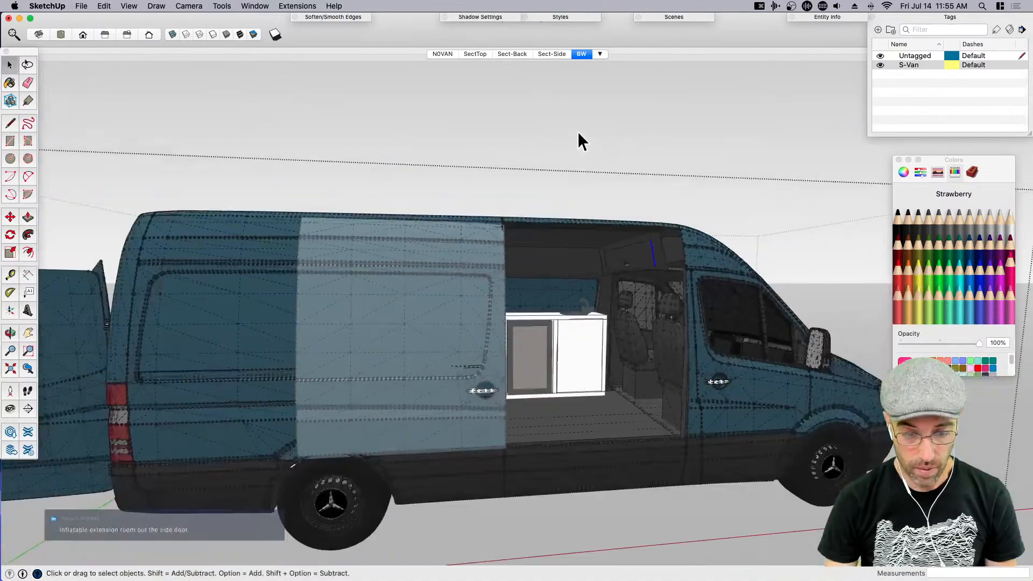
key("j")
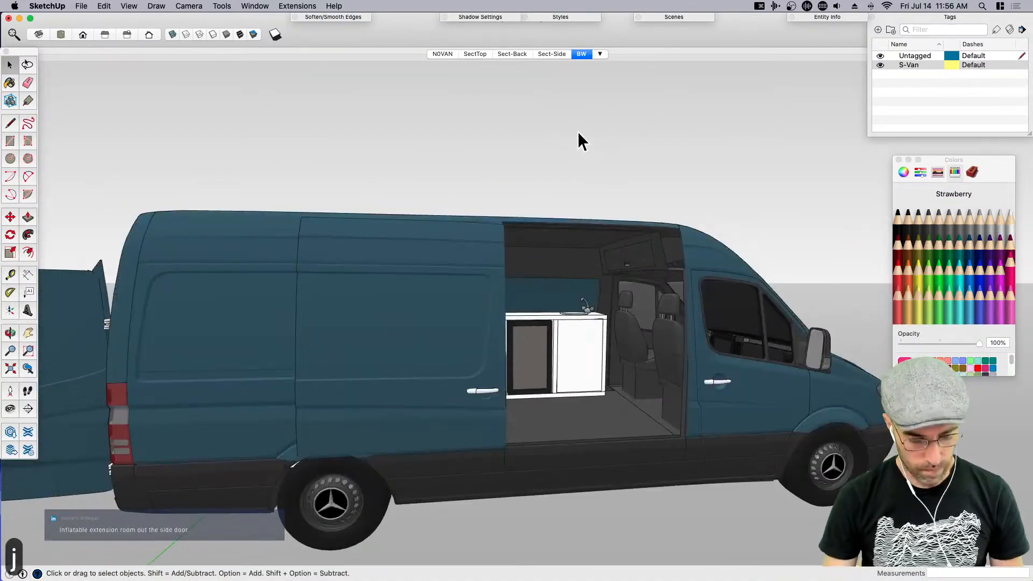
key("super+s")
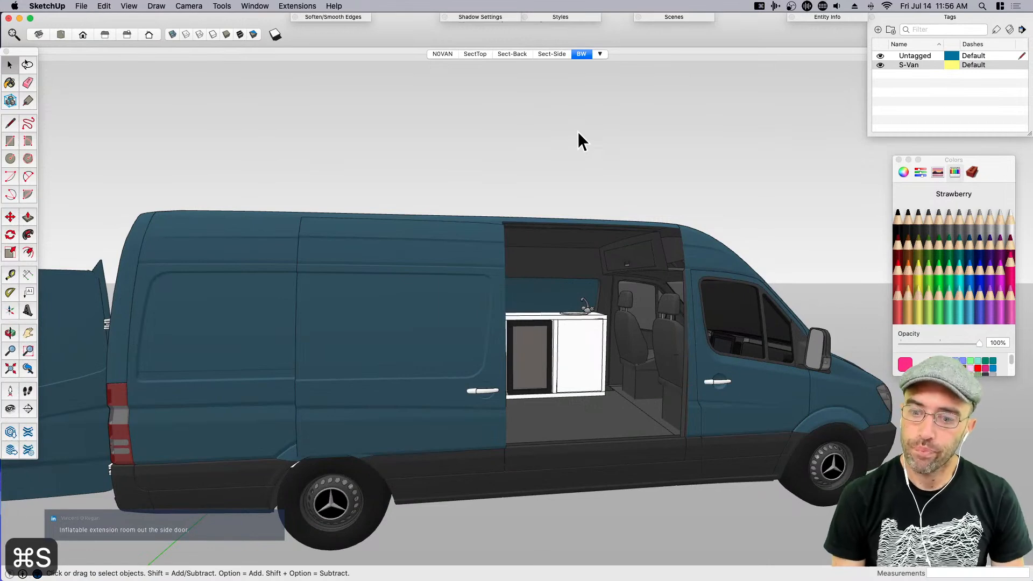
Shorten the tag list window and move the color picker up beneath it
left_click_drag(1027, 134, 1024, 80)
left_click_drag(1011, 171, 1028, 90)
left_click(844, 194)
Draw a 6 by 8 inch horizontal rectangle on the floor from the kitchen counter's bottom front corner near the cab
scroll(640, 377, "up", 5)
middle_click_drag(630, 406, 611, 433)
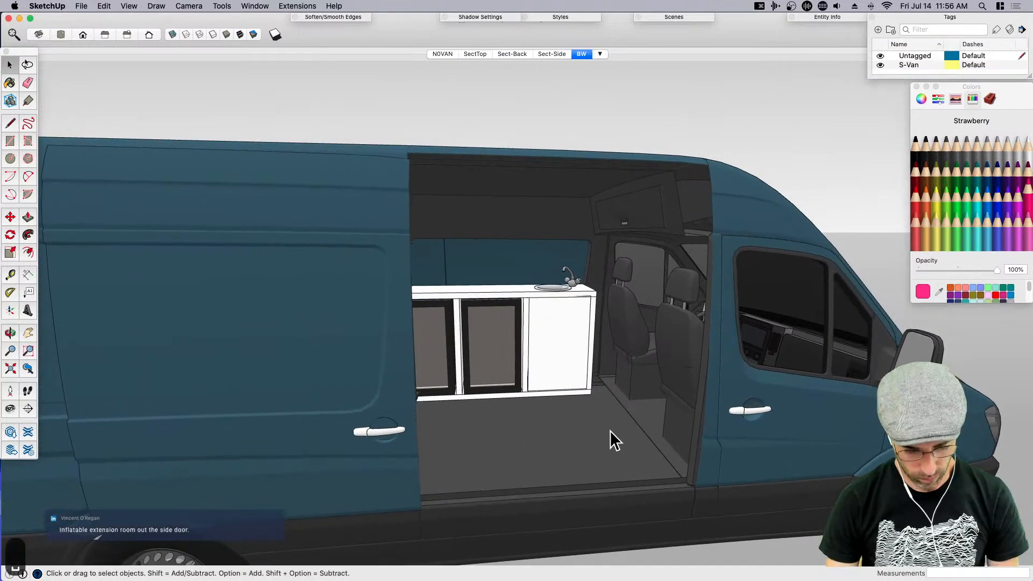
key("r")
scroll(613, 427, "up", 3)
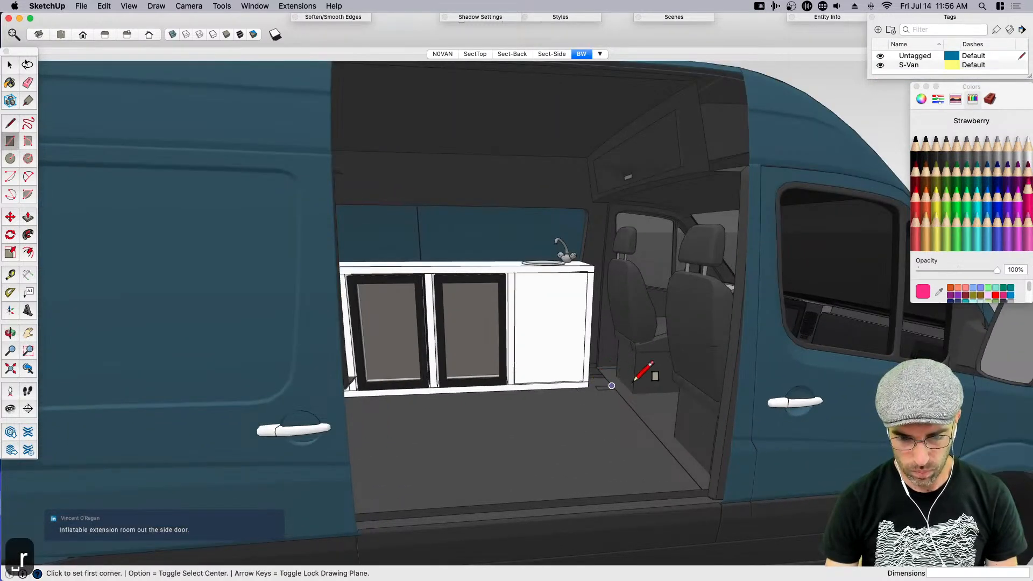
scroll(612, 386, "up", 4)
left_click(591, 389)
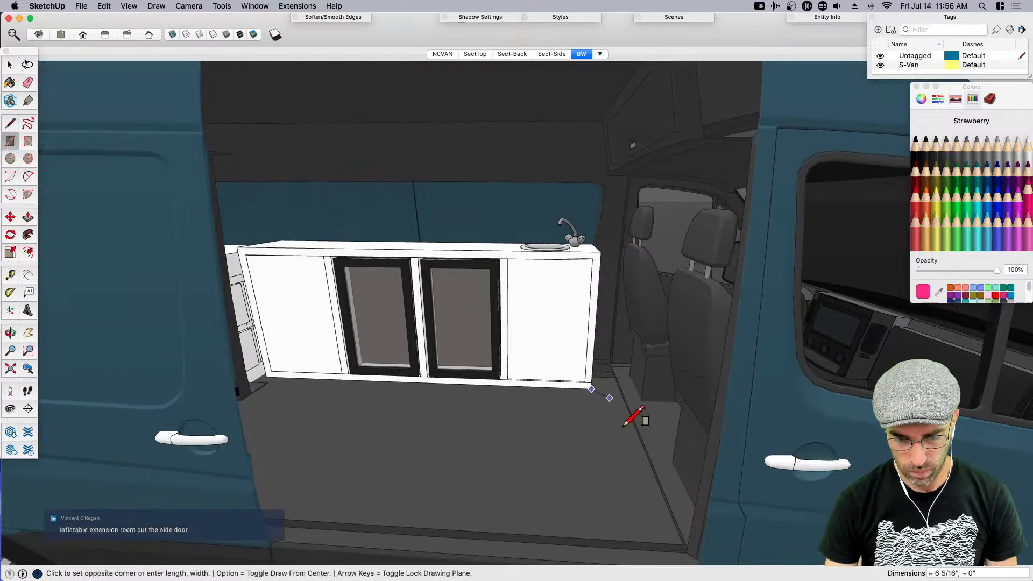
key("Up")
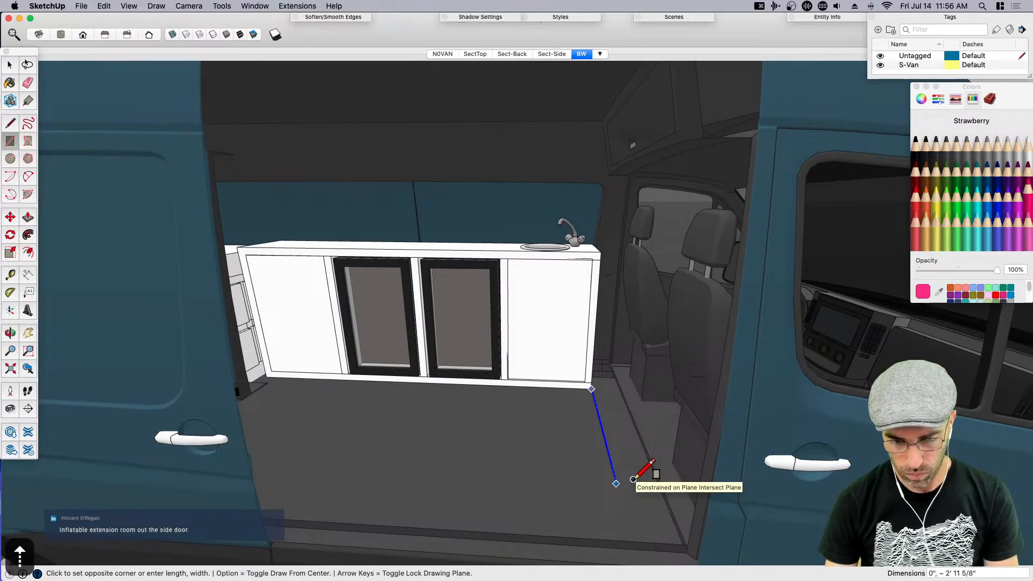
type("6,")
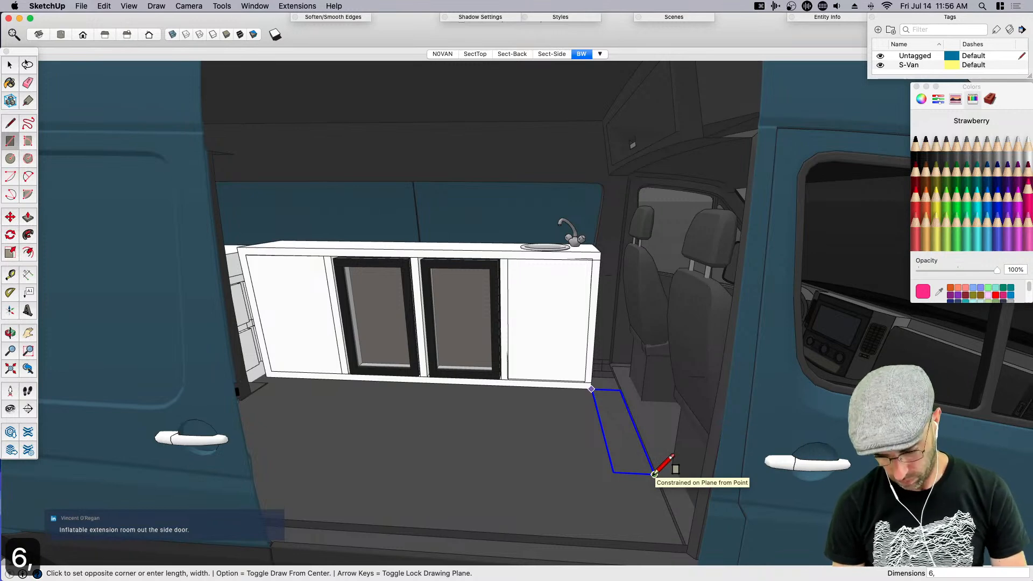
type("8")
key("Return")
key("space")
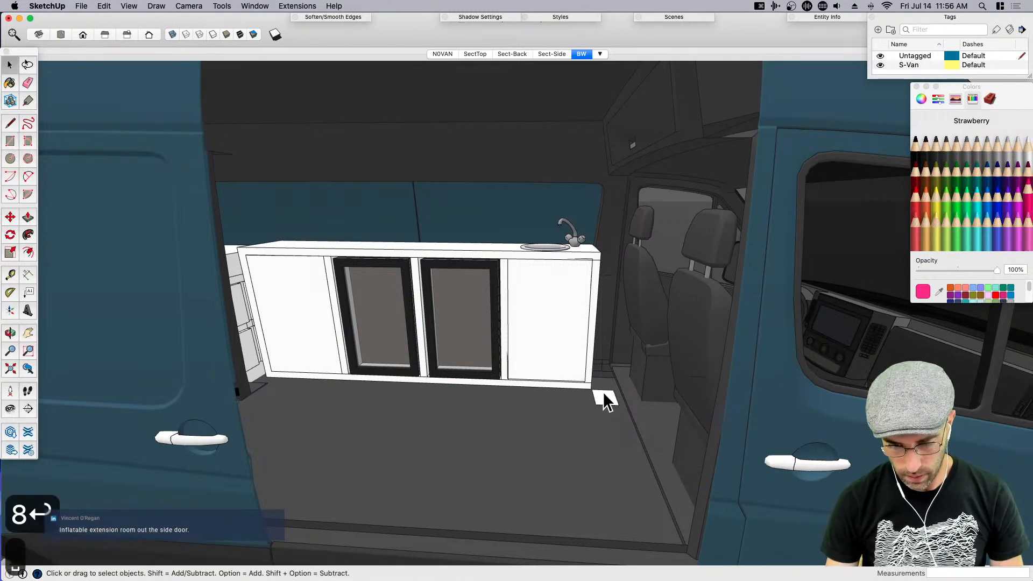
Extrude the floor rectangle up to countertop height, then raise its top face to near the van's ceiling
key("p")
left_click(604, 401)
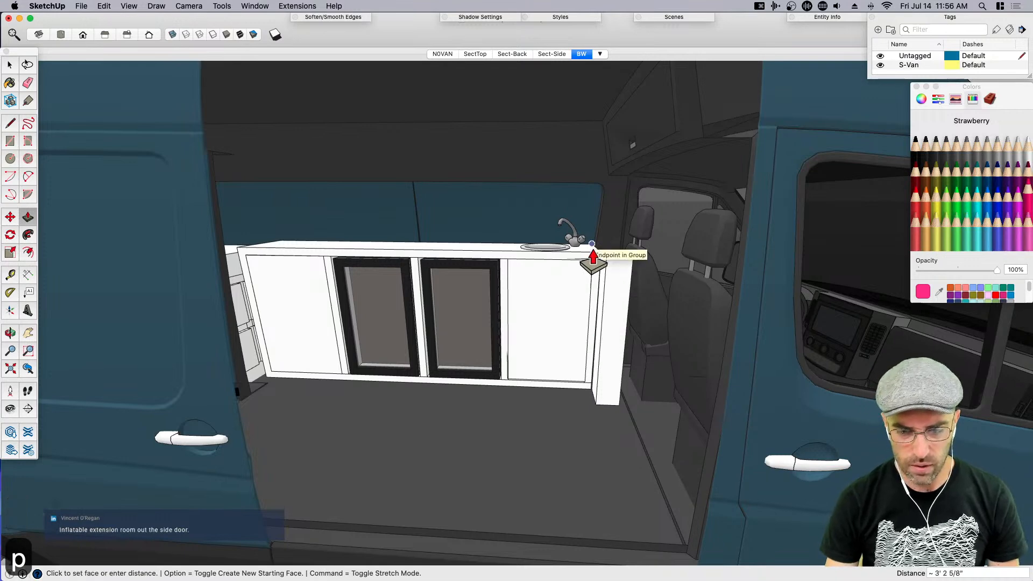
left_click(595, 255)
middle_click_drag(595, 255, 685, 350)
key("space")
key("p")
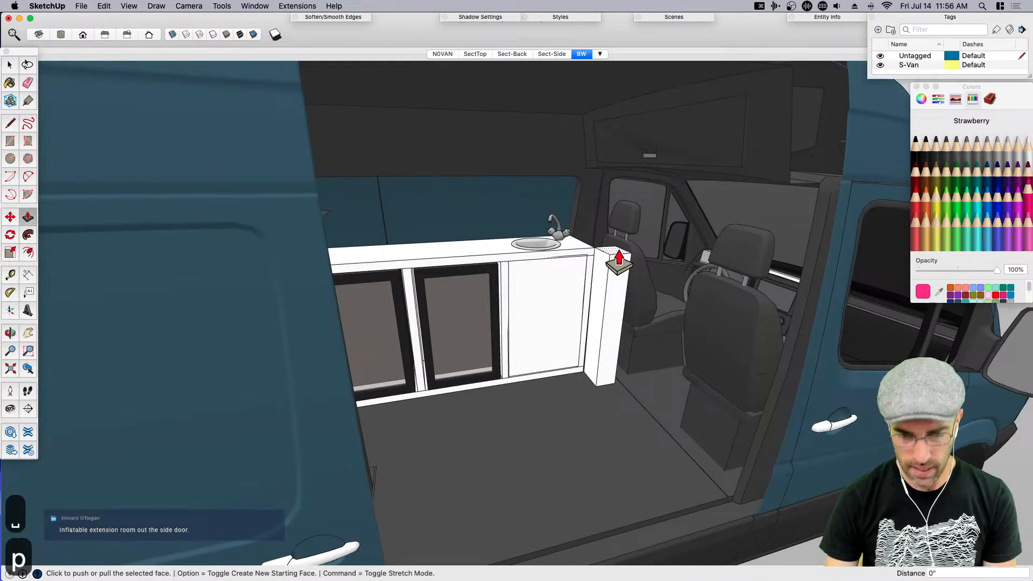
left_click(617, 250)
left_click(627, 110)
key("space")
Extend the column's door-side face about 3' 5" to the door sill, forming a partition wall behind the front seats
scroll(630, 333, "down", 5)
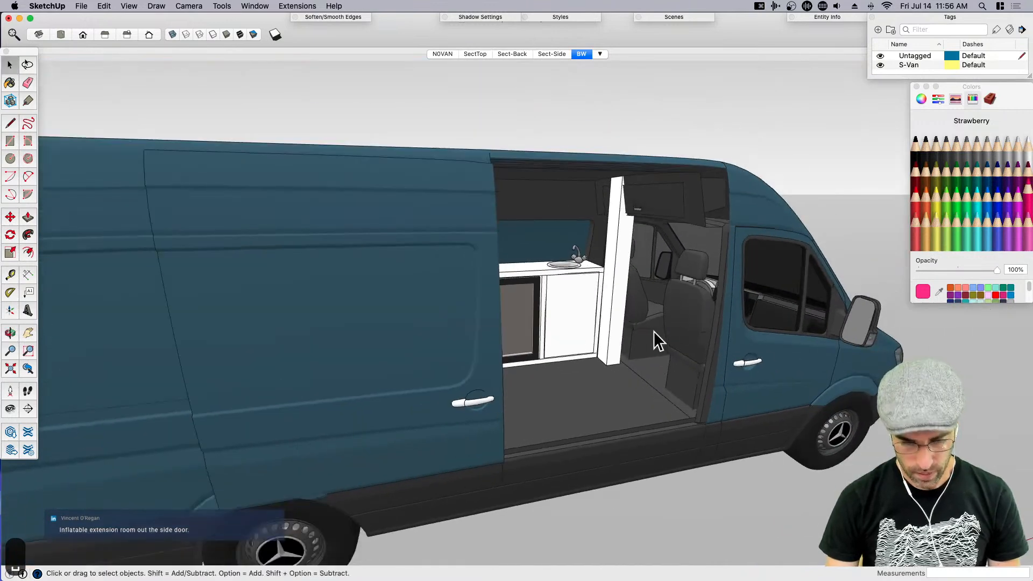
key("b")
key("space")
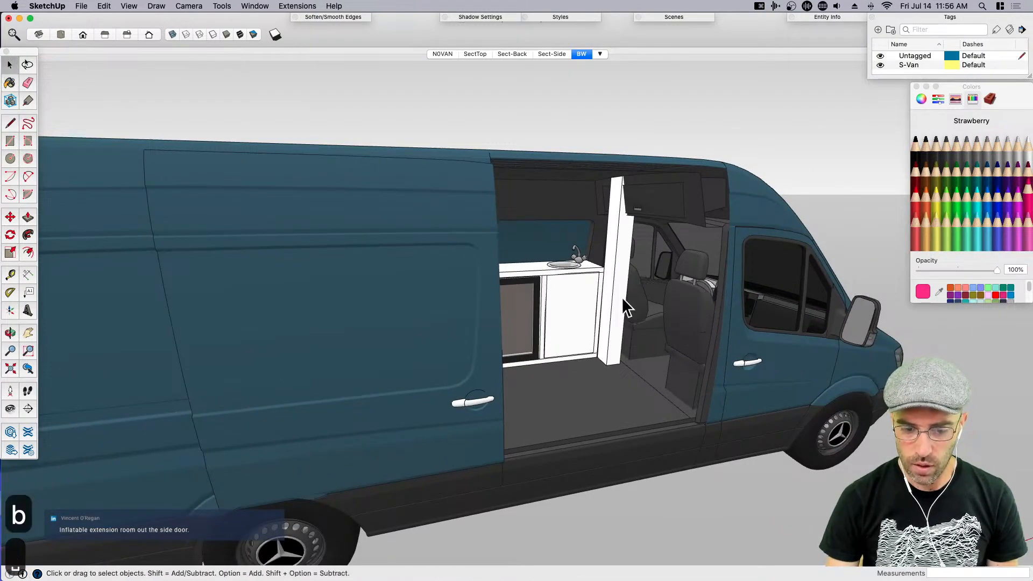
key("p")
scroll(621, 296, "up", 3)
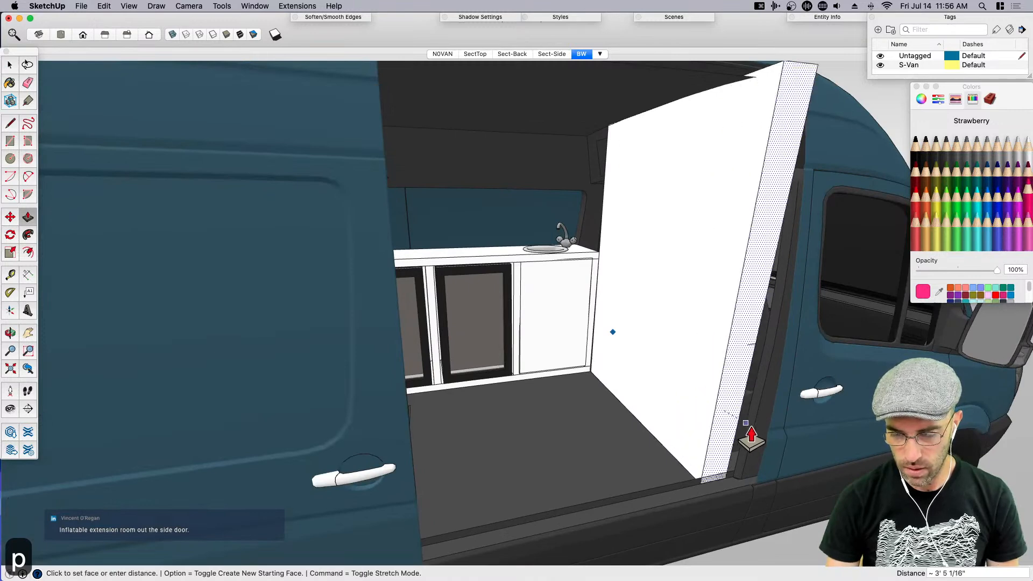
left_click(750, 456)
middle_click_drag(750, 457, 698, 445)
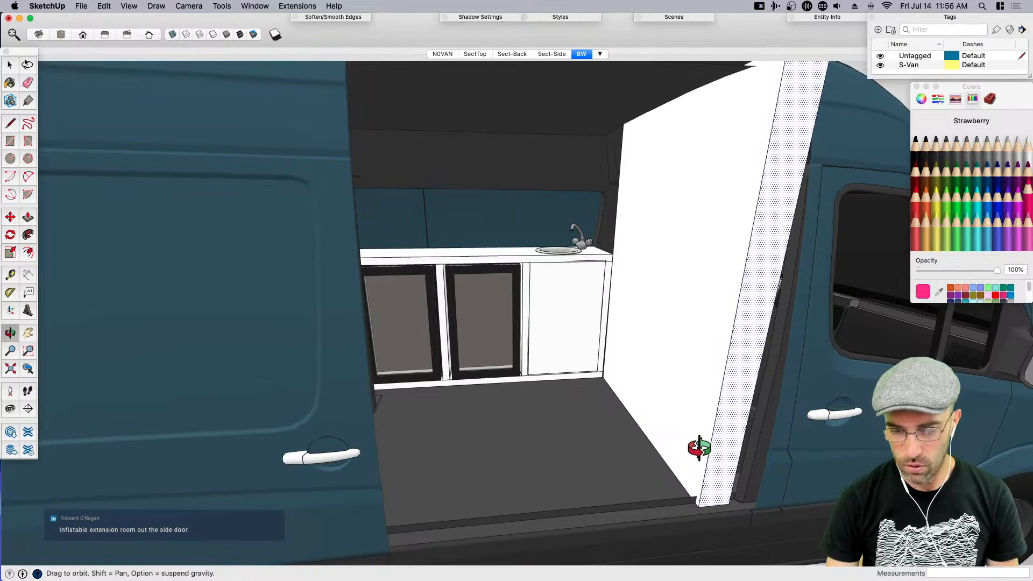
middle_click_drag(722, 491, 728, 479)
Group all the geometry of the new partition wall
key("space")
triple_click(702, 460)
key("super+g")
Open the partition group and move its door-side top edge about 4" inward so the wall's end slopes
scroll(670, 462, "down", 3)
middle_click_drag(669, 464, 749, 299)
double_click(796, 227)
key("m")
left_click(757, 325)
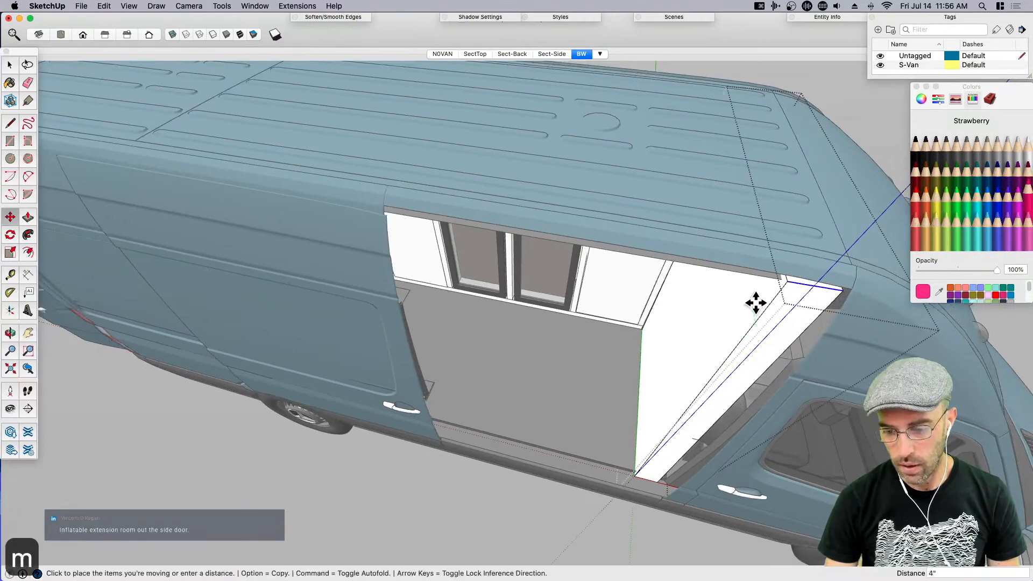
left_click(754, 299)
Close the partition group and move the wall about 7 13/16" toward the cab, to the front edge of the door opening
middle_click_drag(589, 392, 844, 404)
key("space")
middle_click_drag(849, 454, 743, 369)
key("space")
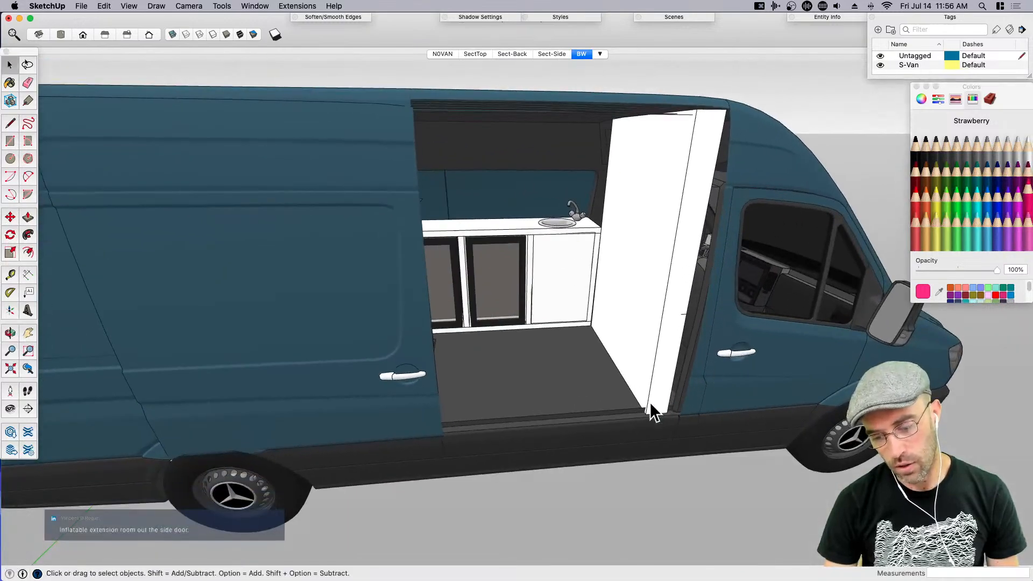
left_click(654, 416)
scroll(657, 418, "up", 5)
scroll(645, 420, "up", 2)
key("m")
left_click(641, 418)
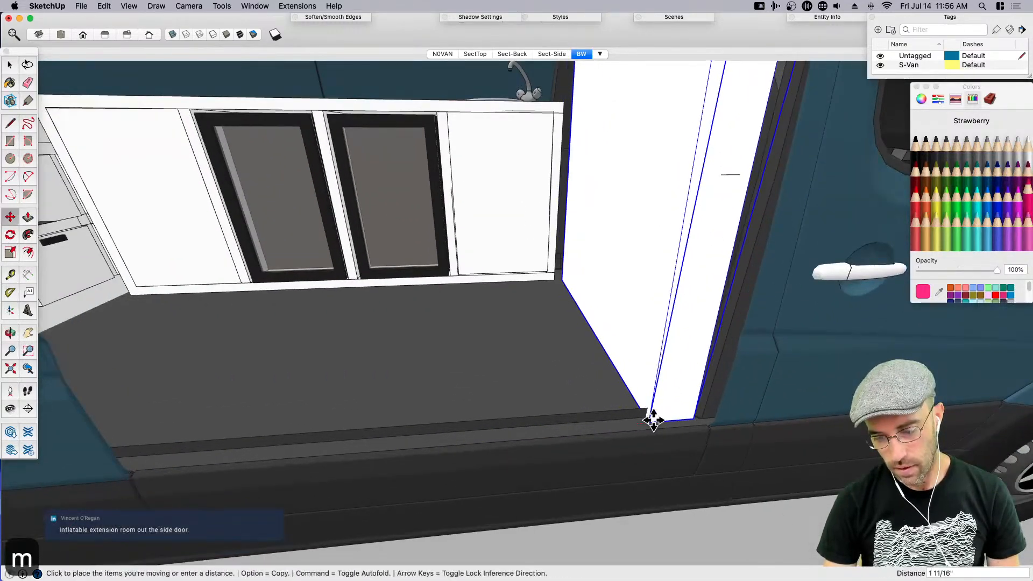
left_click(653, 420)
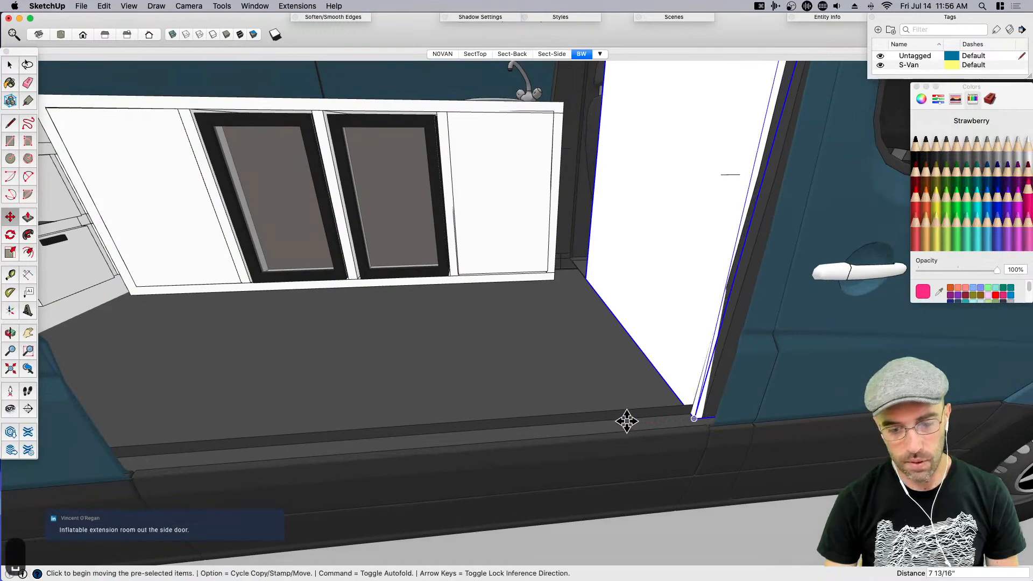
Scale the partition wall to 0.5 along the red axis so it becomes half as thick
key("space")
scroll(653, 419, "down", 5)
scroll(602, 299, "down", 2)
middle_click_drag(603, 299, 696, 489)
scroll(696, 489, "down", 2)
scroll(647, 299, "up", 4)
left_click(646, 299)
middle_click_drag(647, 299, 699, 221)
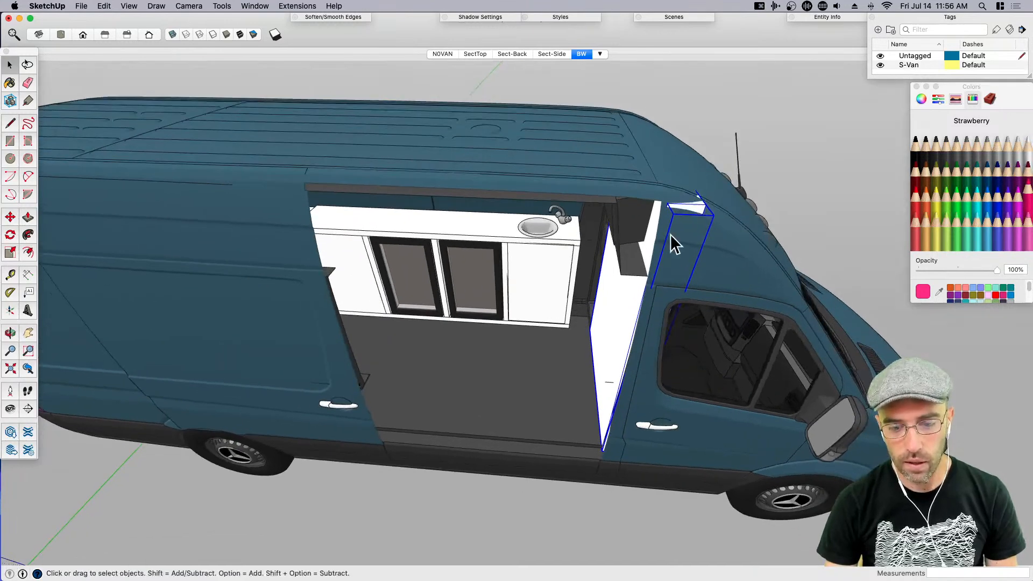
key("s")
left_click(617, 297)
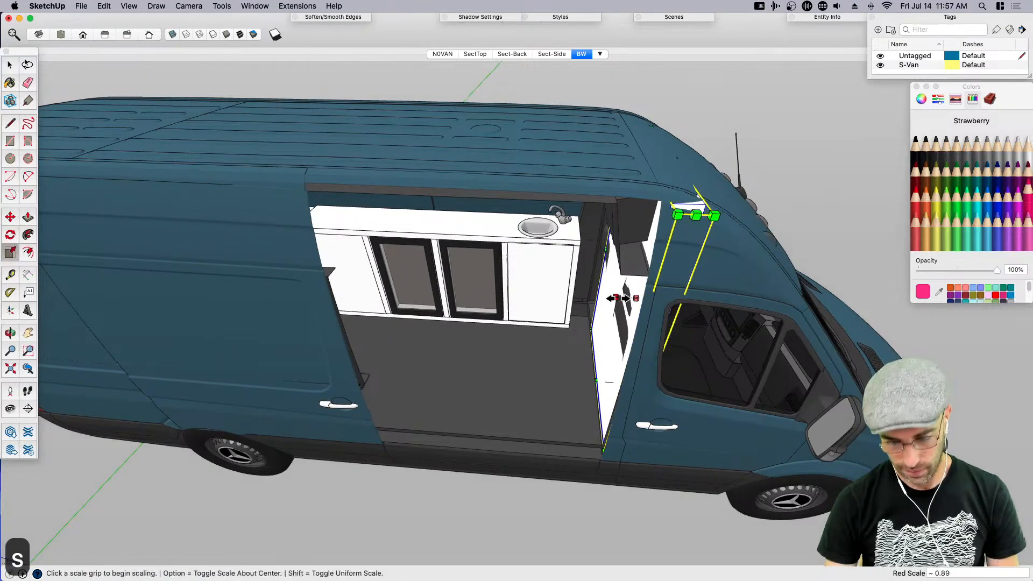
type(".5")
key("Return")
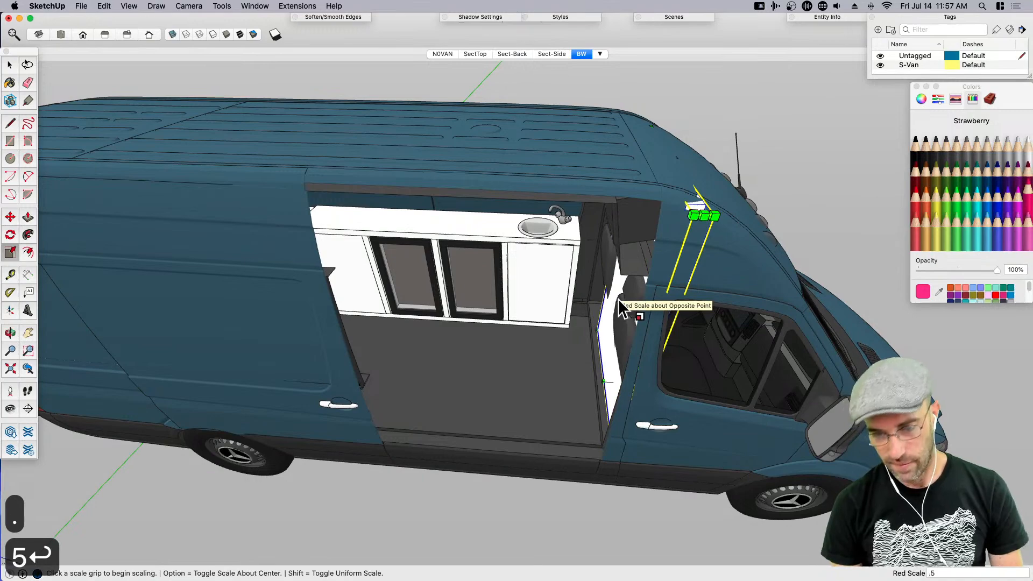
Move the thinned partition wall about 3 3/8" back from the cab toward the living area
key("m")
scroll(591, 410, "up", 5)
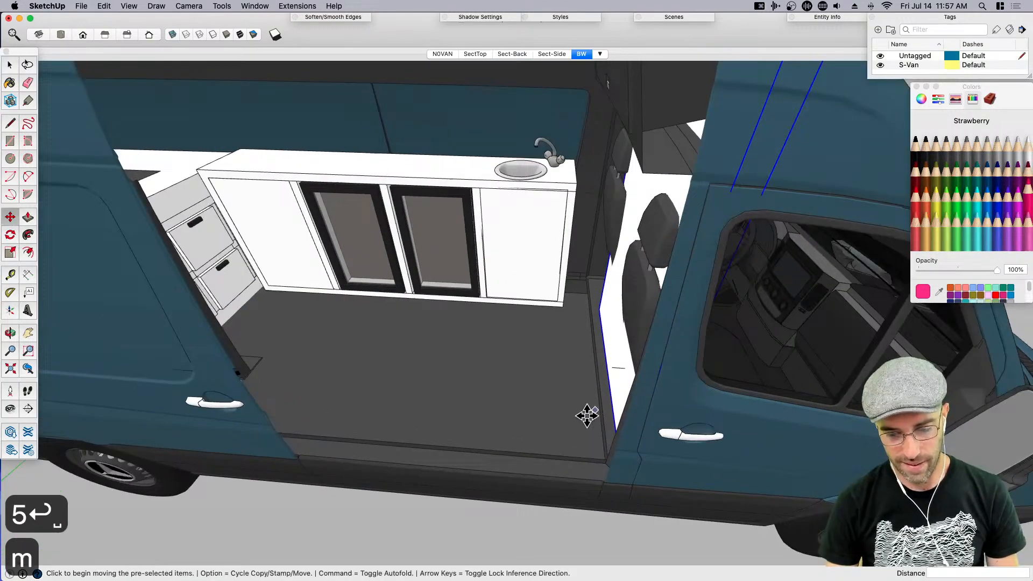
left_click(593, 410)
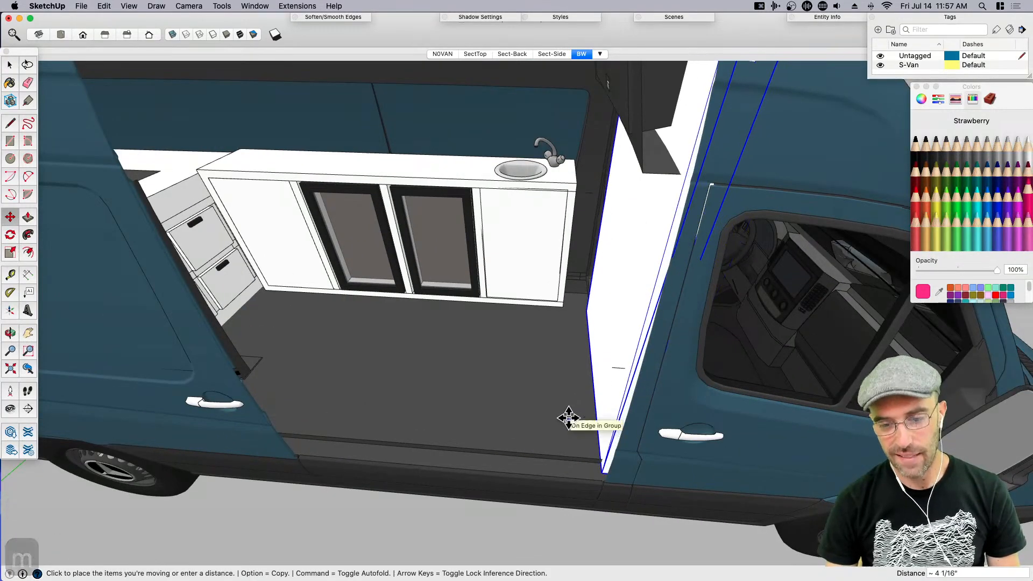
scroll(569, 418, "down", 4)
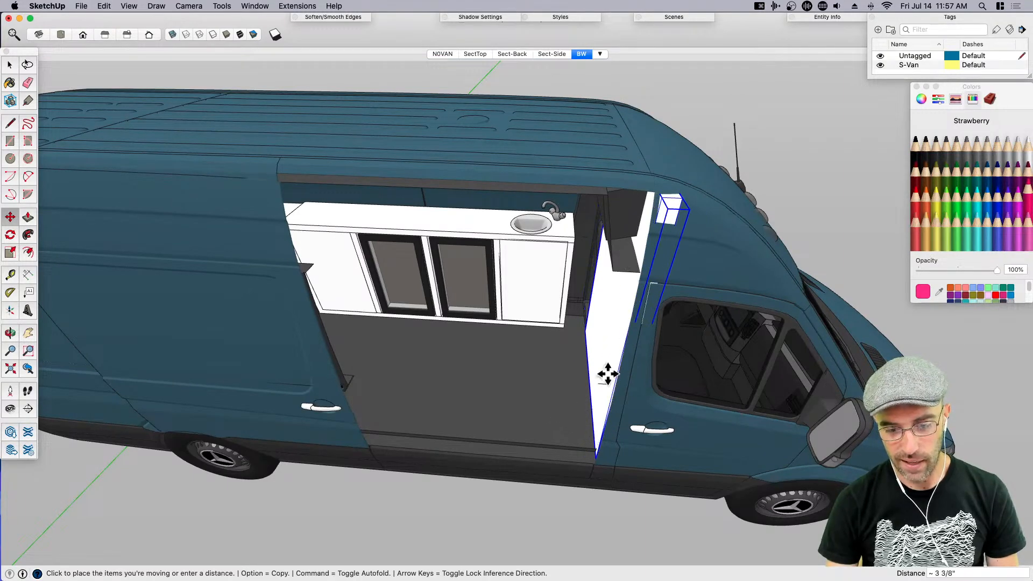
key("space")
Open the partition group and copy its door-side top edge a short way down the wall's end
scroll(670, 199, "up", 2)
double_click(671, 208)
scroll(675, 211, "up", 1)
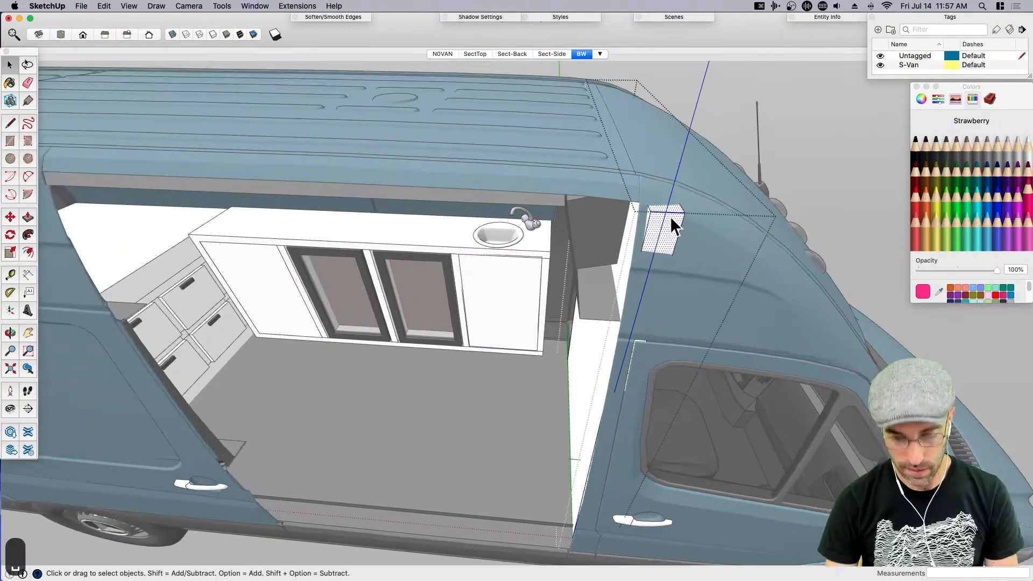
key("m")
key("m")
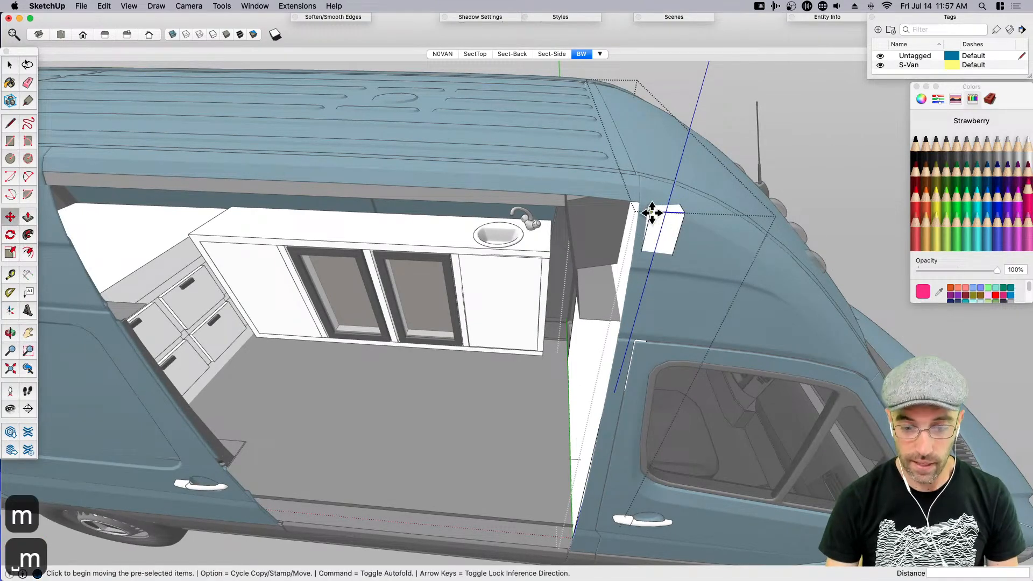
left_click(658, 215)
left_click(653, 196)
key("space")
middle_click_drag(604, 272, 706, 157)
scroll(706, 157, "up", 2)
key("m")
key("alt")
left_click(676, 132)
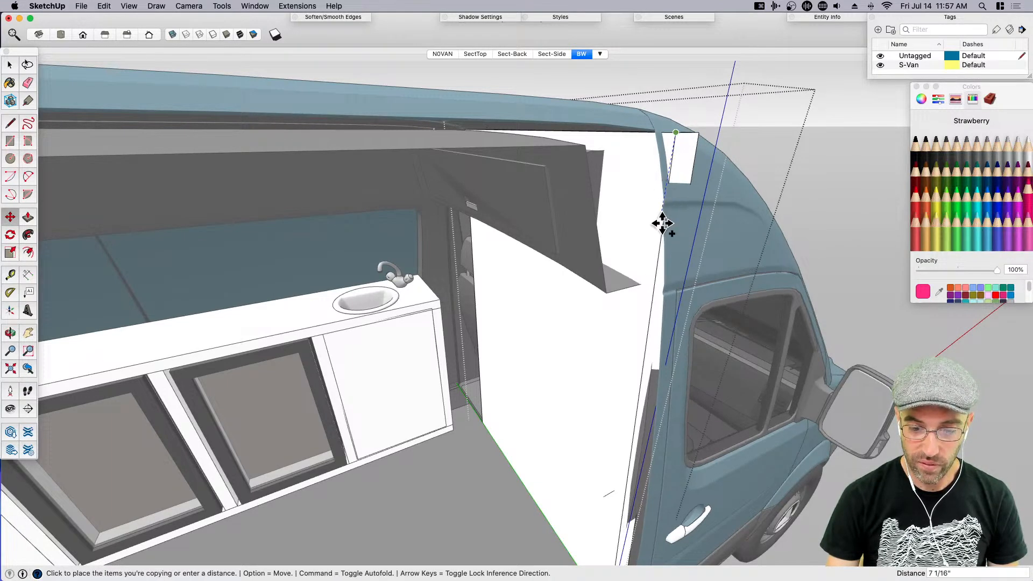
scroll(714, 251, "up", 2)
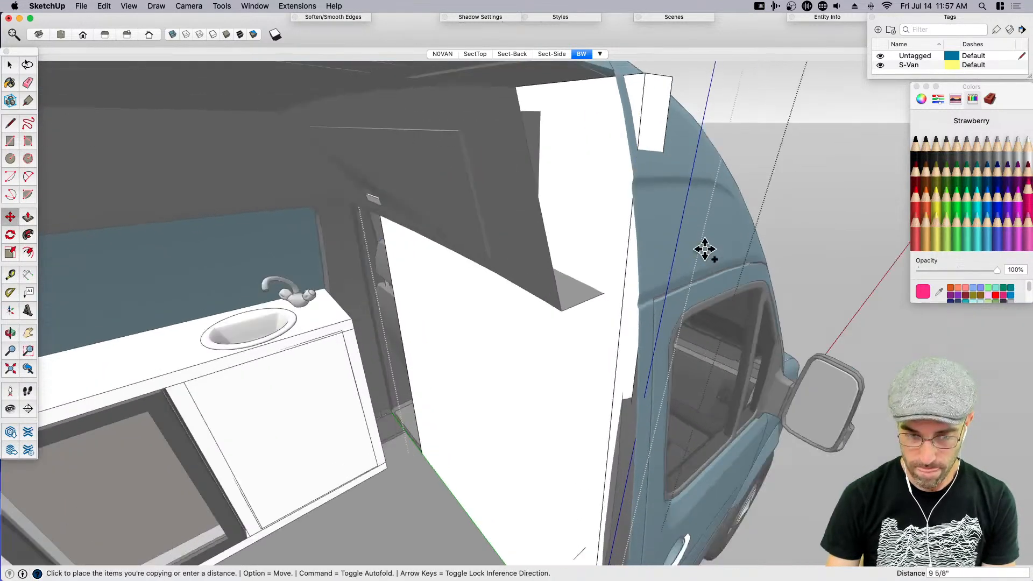
left_click(631, 225)
key("space")
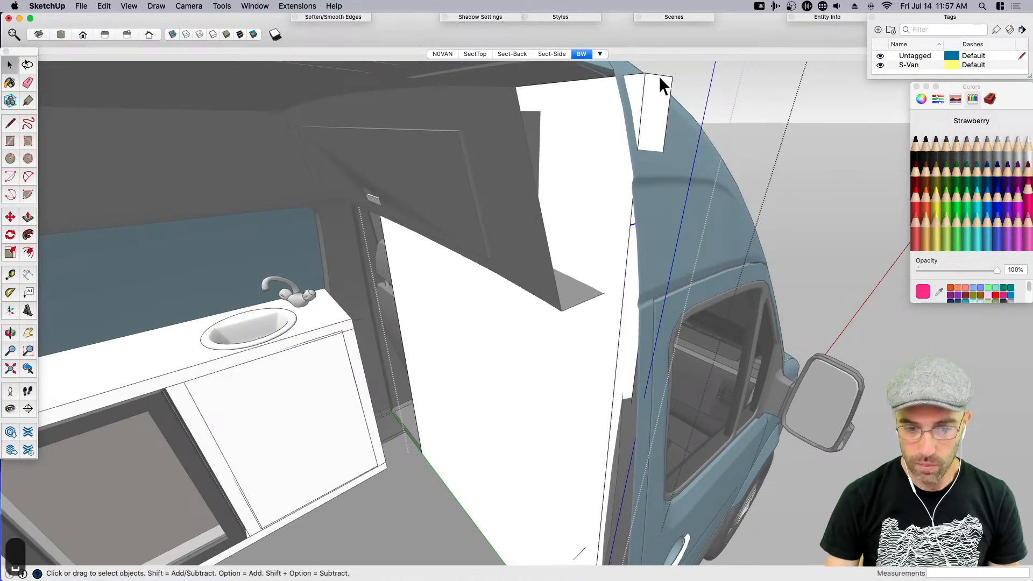
Move the wall's door-side top edge inward so the upper corner follows the van's roof curve, and close the group
middle_click_drag(658, 75, 605, 318)
key("h")
key("space")
left_click(585, 284)
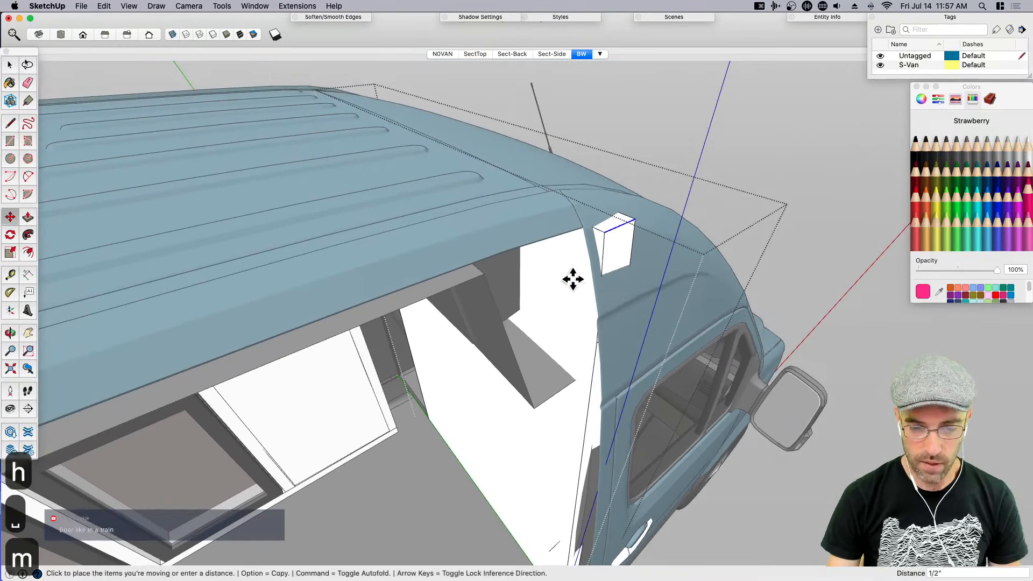
left_click(559, 273)
middle_click_drag(569, 324, 629, 191)
key("space")
left_click(612, 112)
Switch to the SectTop scene and show the section planes
middle_click_drag(478, 404, 484, 383)
scroll(387, 460, "up", 2)
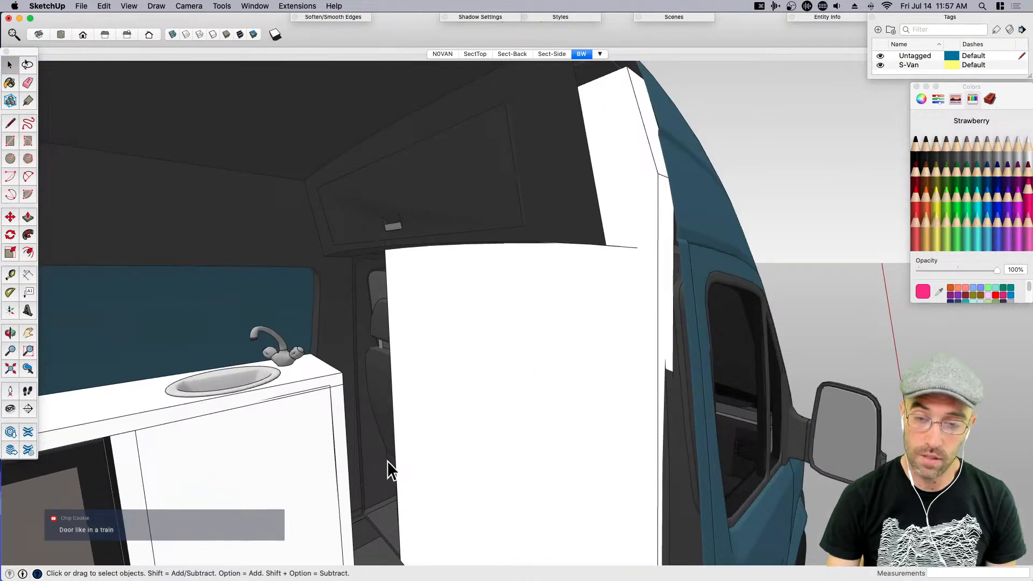
scroll(413, 431, "down", 3)
middle_click_drag(412, 431, 574, 150)
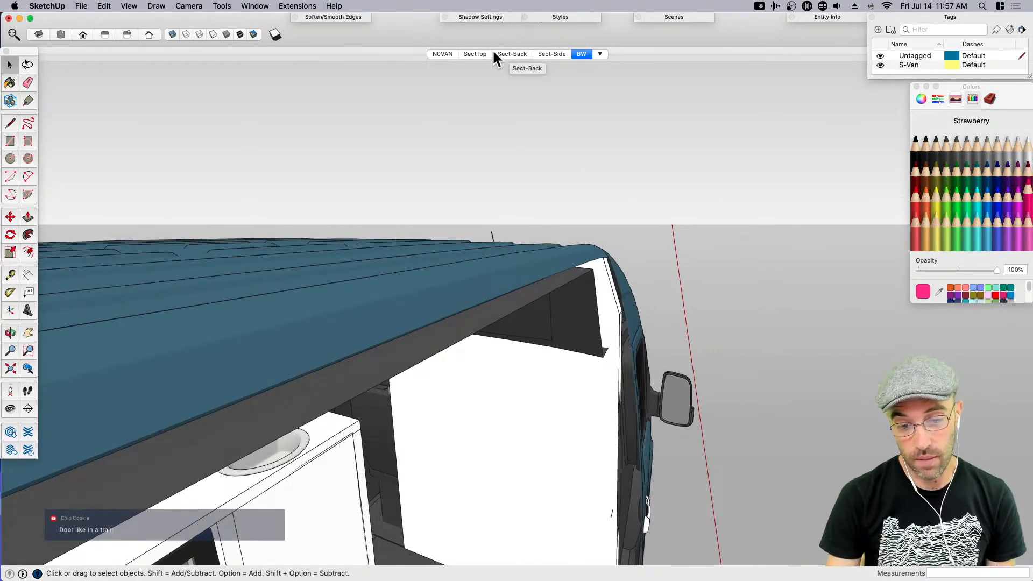
left_click(471, 52)
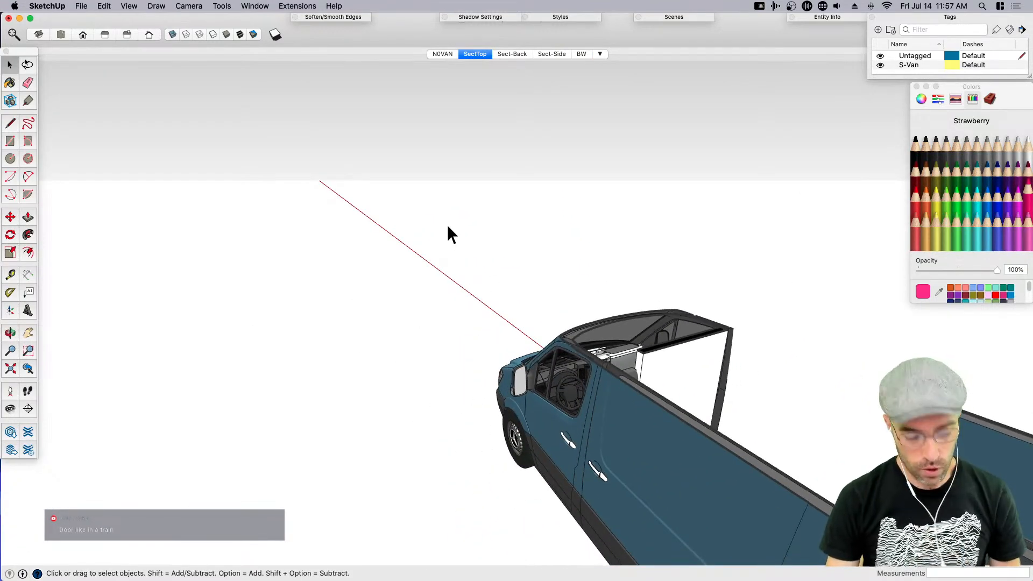
key("shift+t")
middle_click_drag(468, 279, 619, 309)
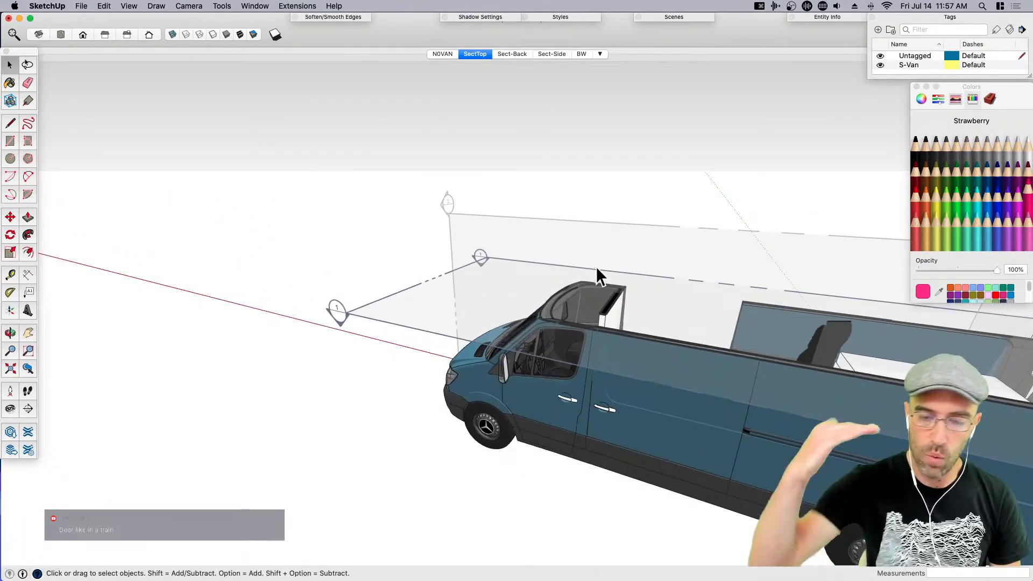
Cut the horizontal section plane and paste it in place inside the van group so it sections only the van, then close the group
key("h")
left_click_drag(673, 339, 564, 364)
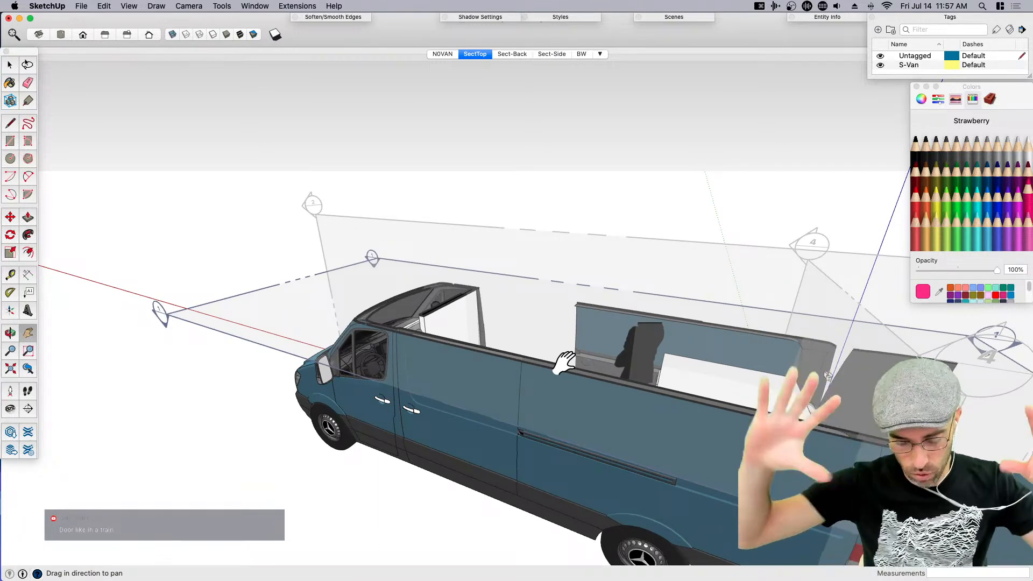
key("space")
middle_click_drag(389, 318, 471, 321)
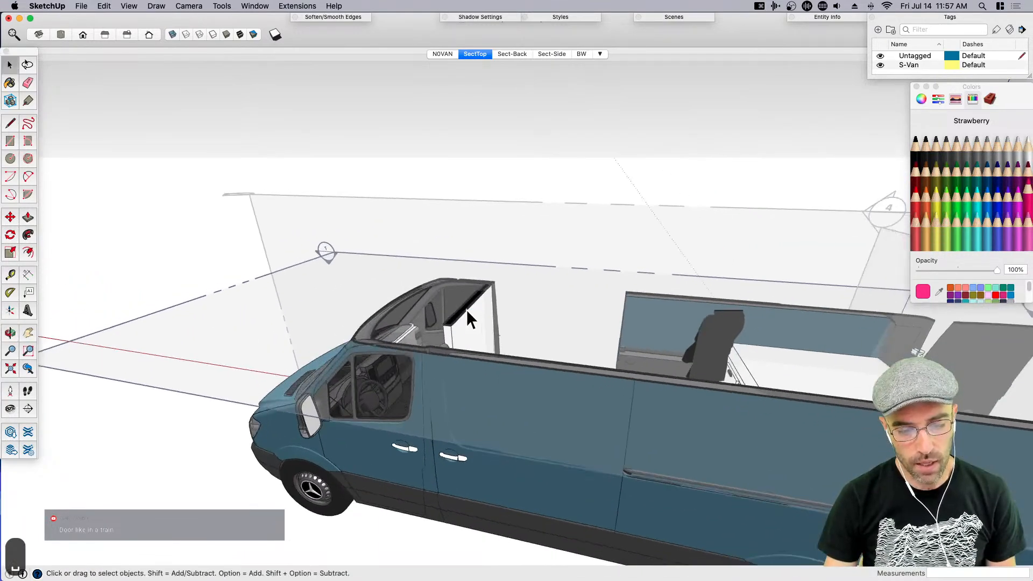
key("super+a")
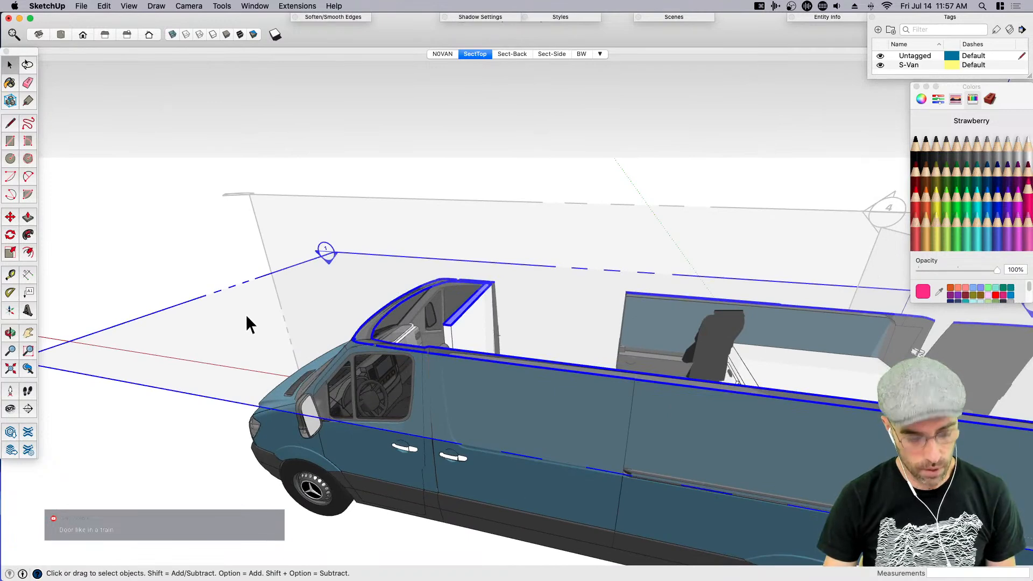
key("super+c")
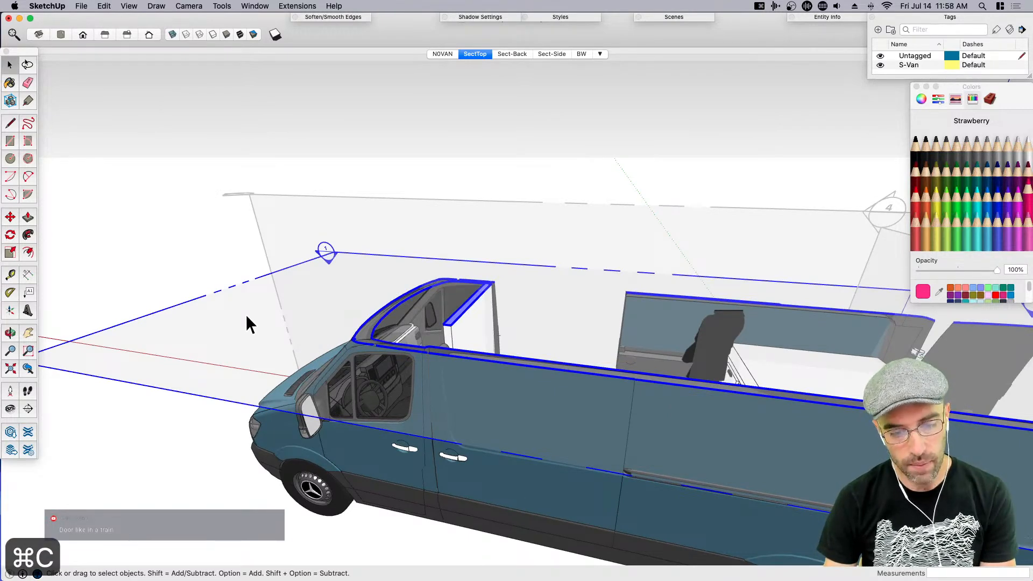
key("BackSpace")
left_click(490, 396)
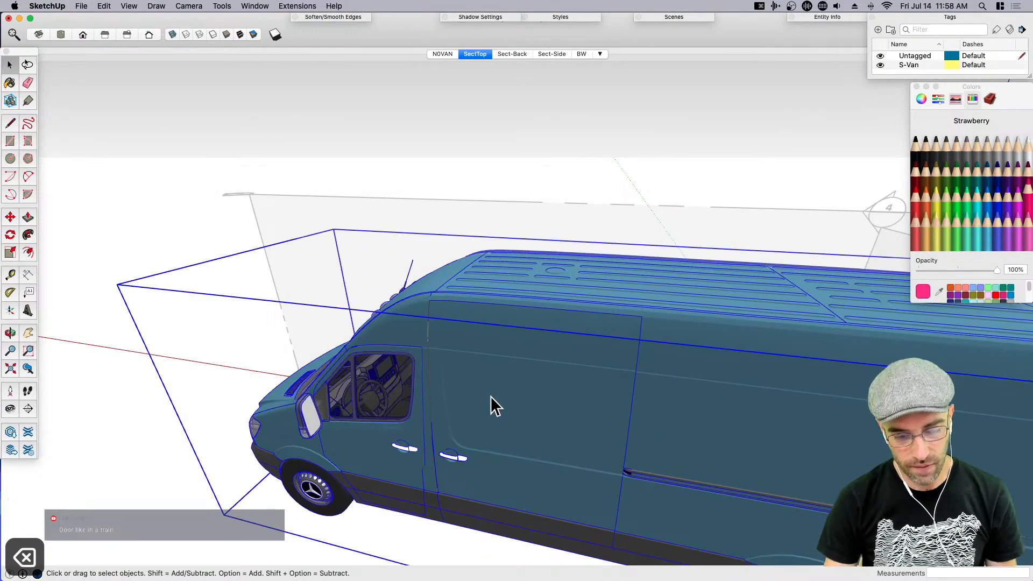
key("super+shift+v")
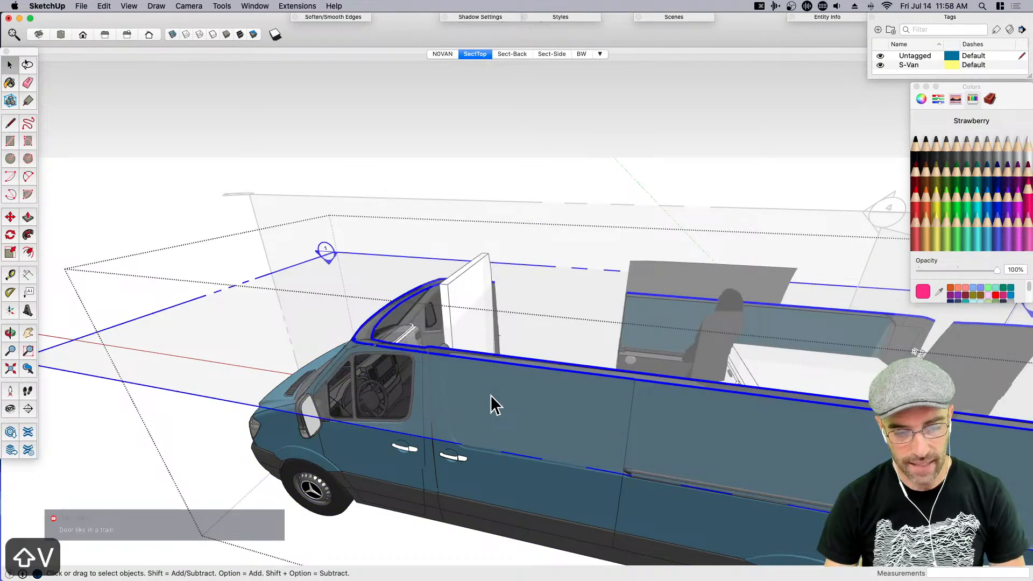
left_click(434, 146)
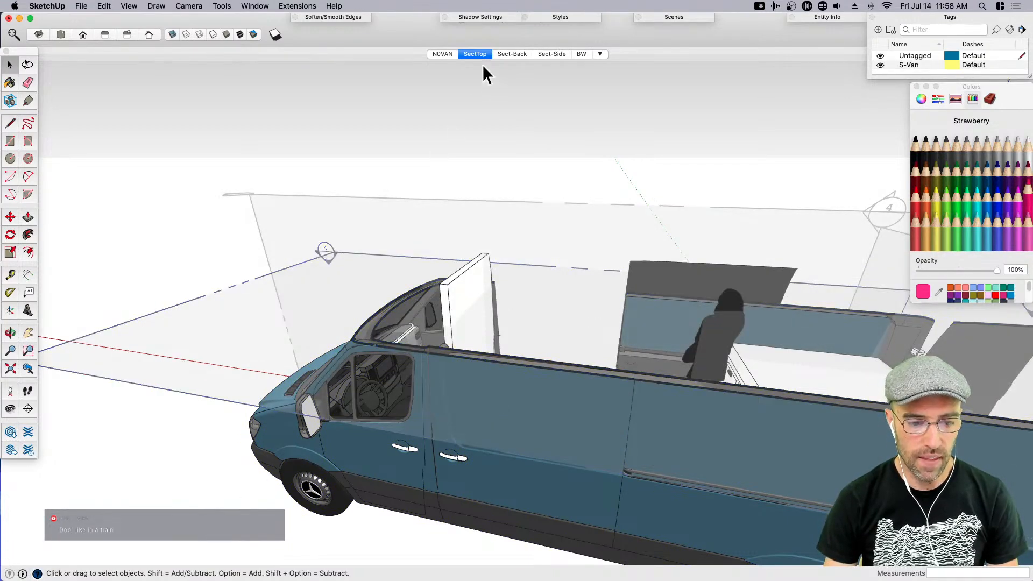
Hide the section planes and update the SectTop scene
right_click(455, 56)
left_click(491, 97)
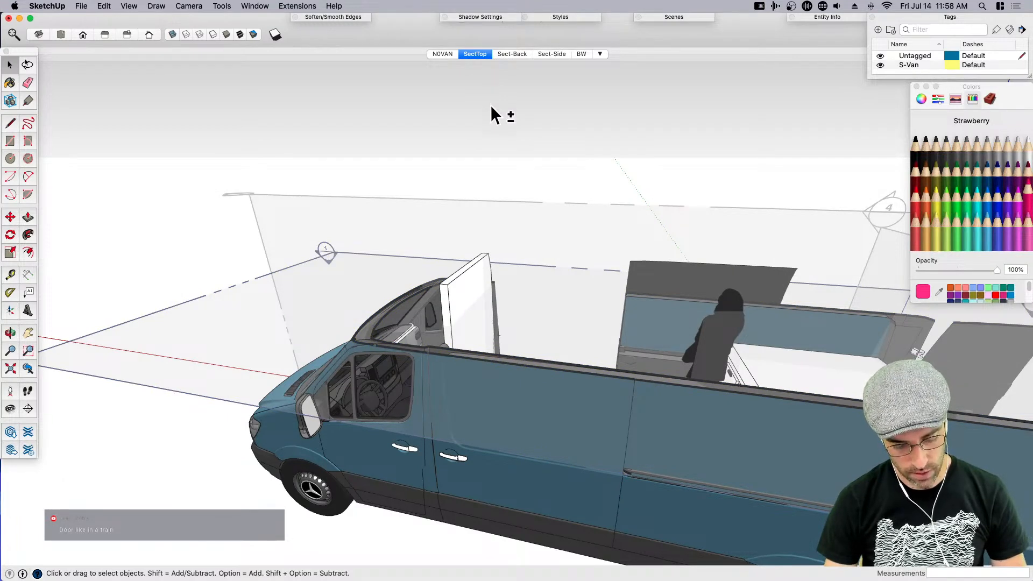
key("shift+t")
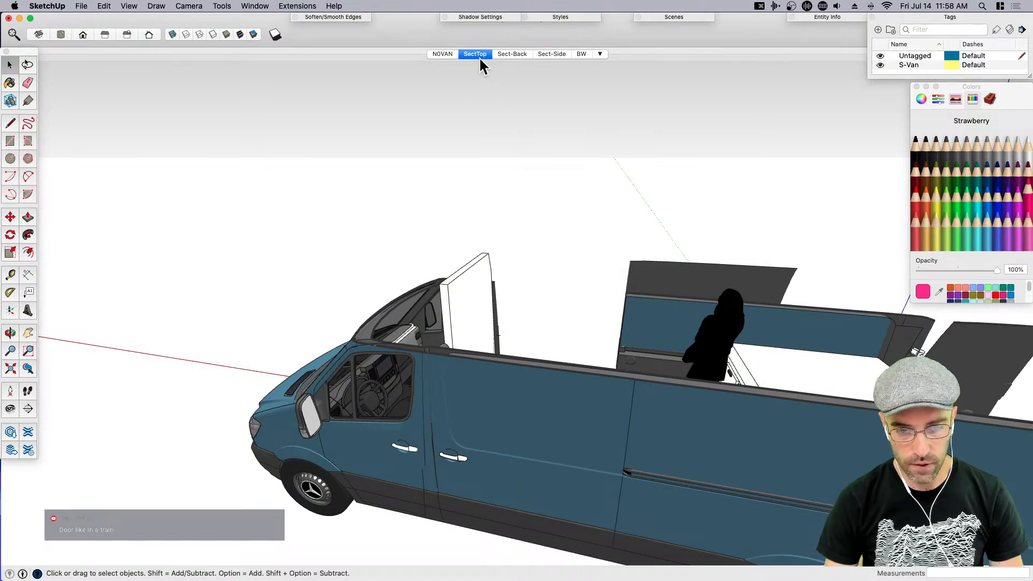
key("shift+t")
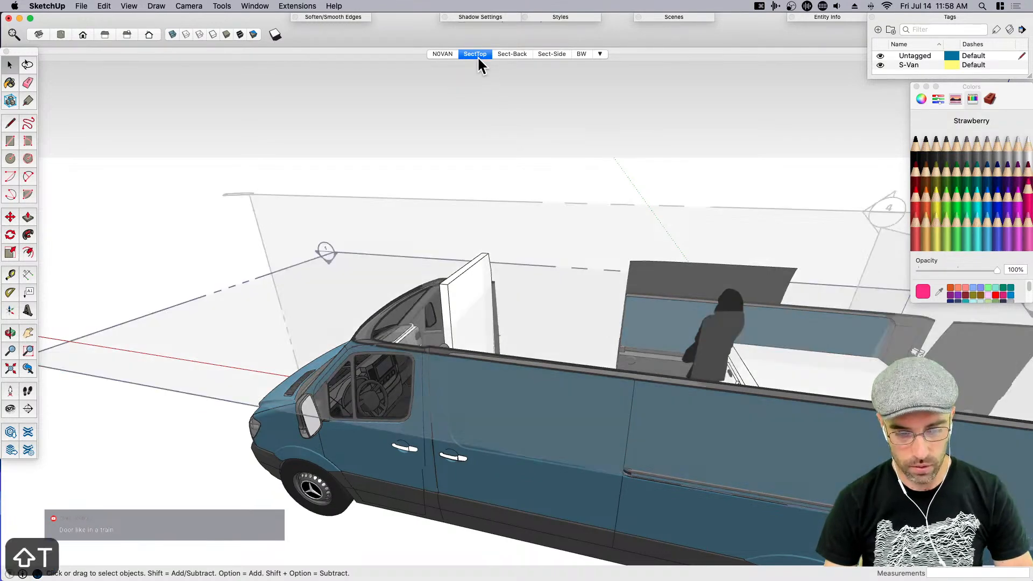
key("shift+t")
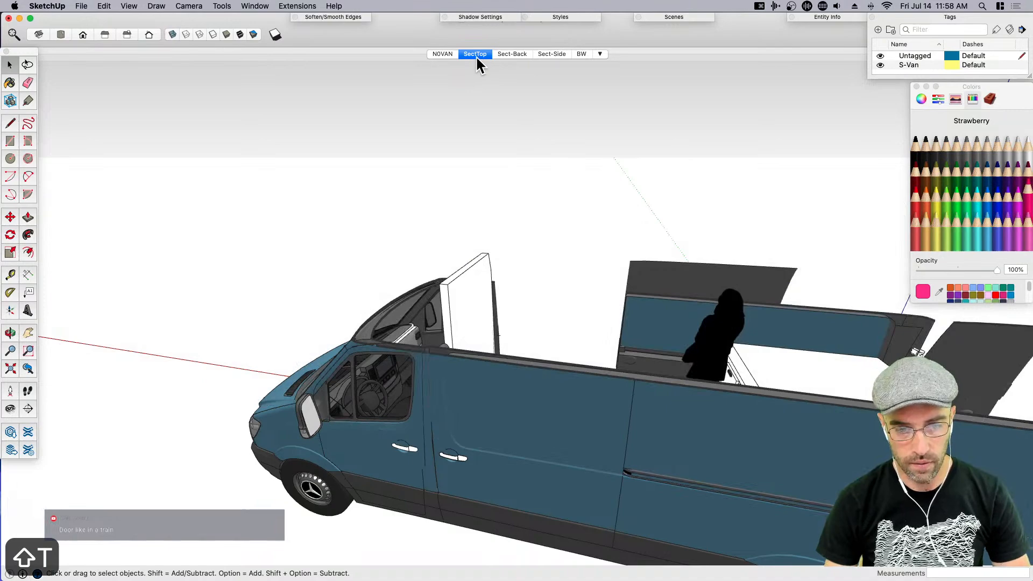
right_click(477, 57)
left_click(500, 96)
Examine the partition wall from inside the cutaway van, checking its sloped upper corner and its fit beside the kitchen
left_click(460, 296)
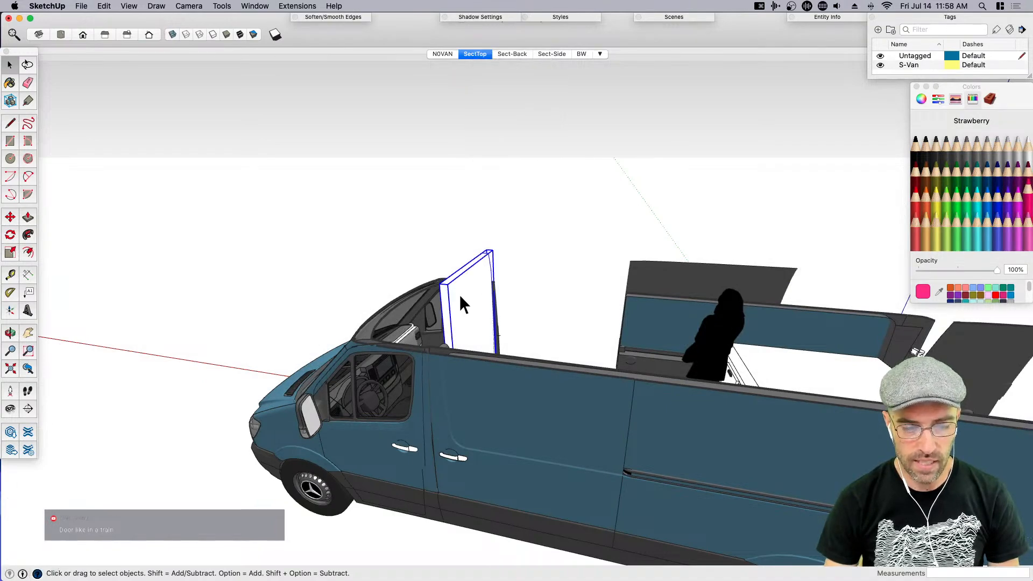
scroll(449, 280, "up", 5)
middle_click_drag(449, 280, 270, 358)
scroll(295, 312, "up", 5)
middle_click_drag(313, 397, 310, 325)
scroll(452, 292, "down", 5)
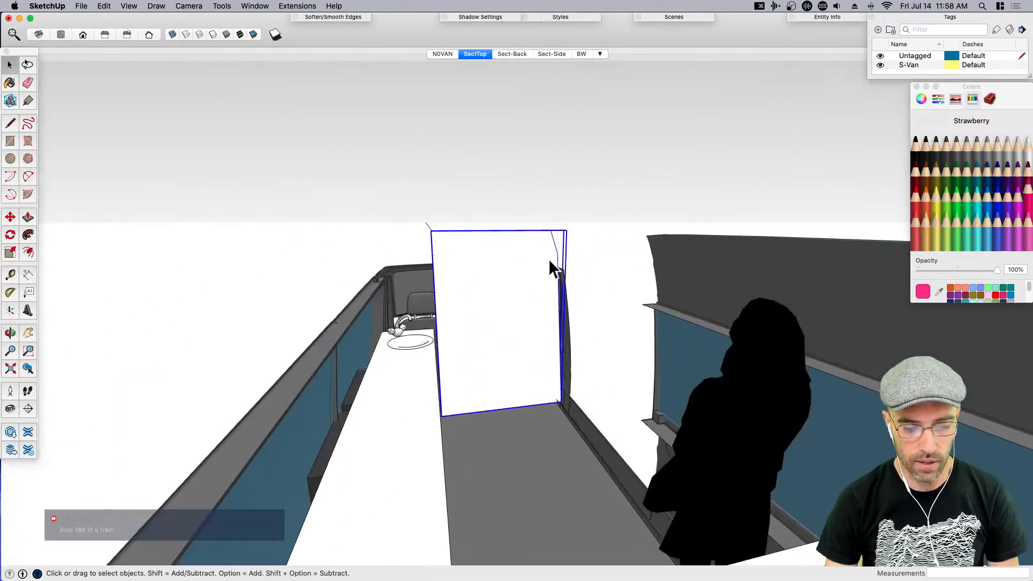
scroll(540, 283, "down", 3)
Move the open sliding side door 0.5" outward from the van body along the green axis
middle_click_drag(619, 299, 544, 301)
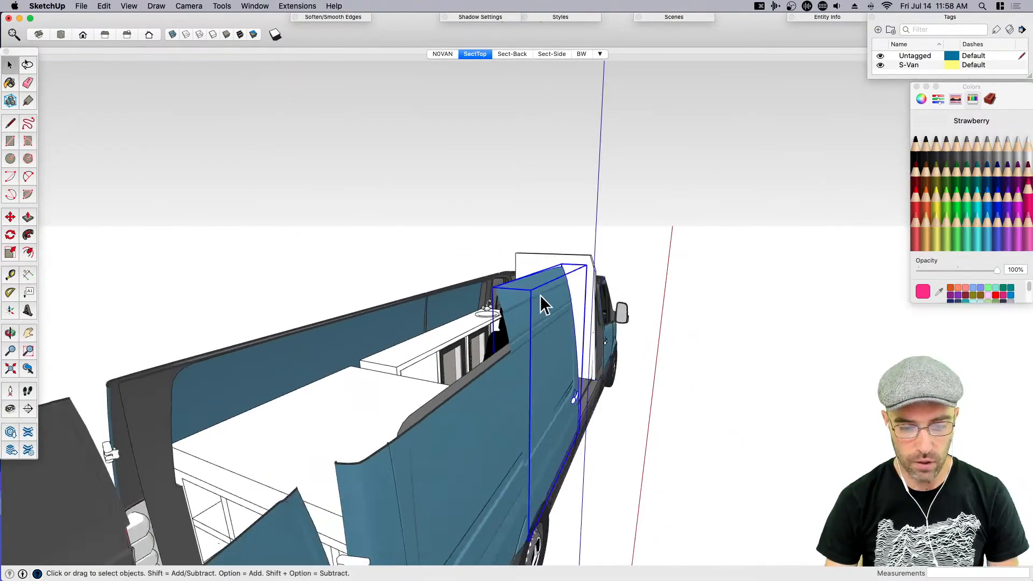
middle_click_drag(526, 362, 534, 404)
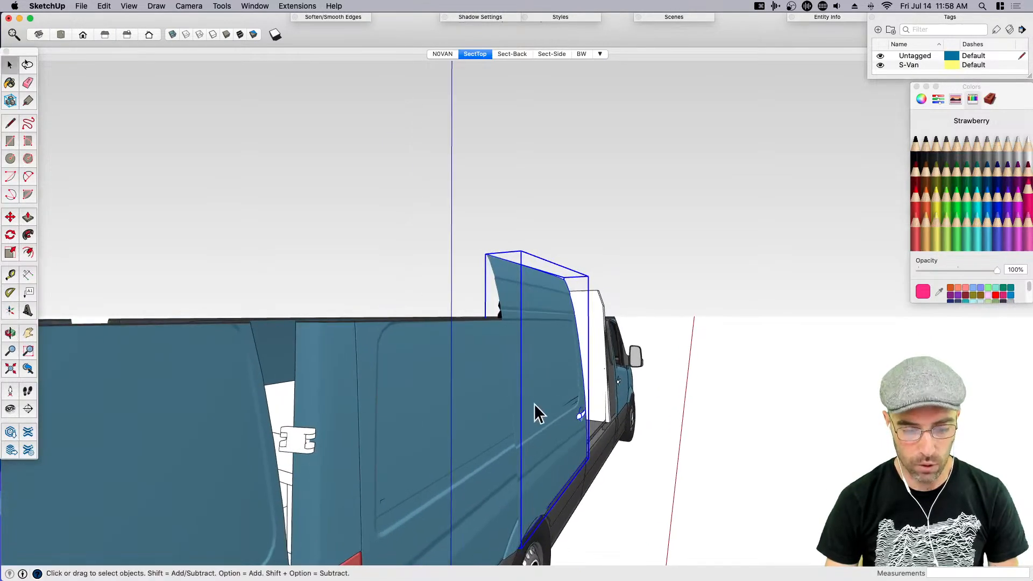
key("m")
left_click(658, 500)
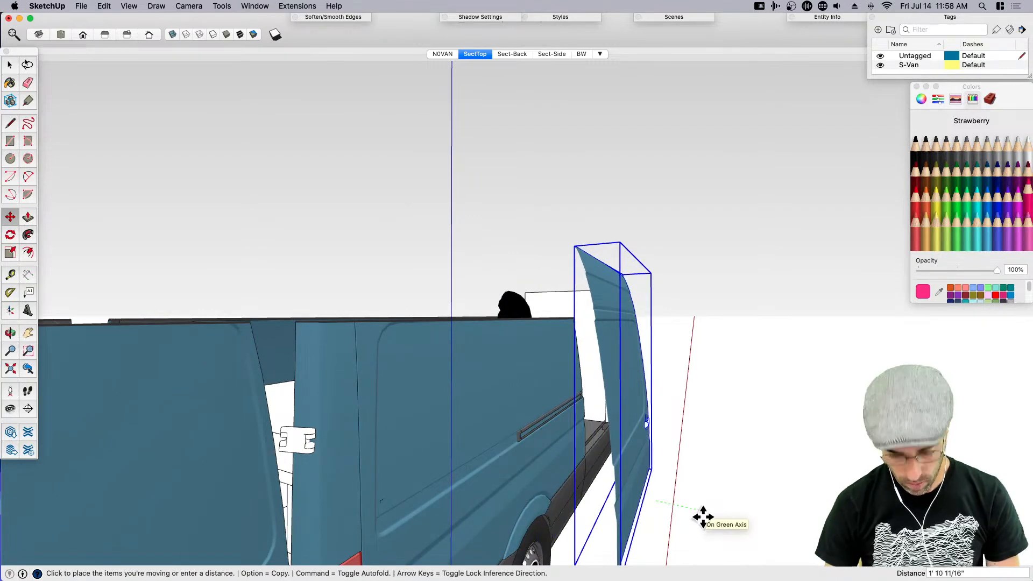
type(".5")
key("Return")
key("space")
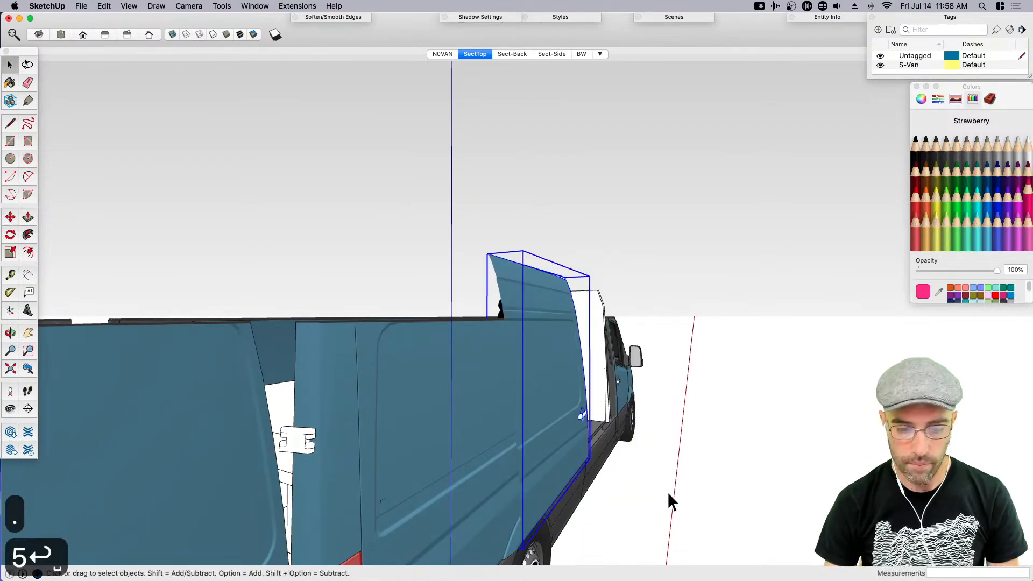
Make the lengthwise vertical section plane the active cut, hide the section planes again, and add a new scene of the result
middle_click_drag(620, 392, 525, 467)
scroll(546, 401, "down", 3)
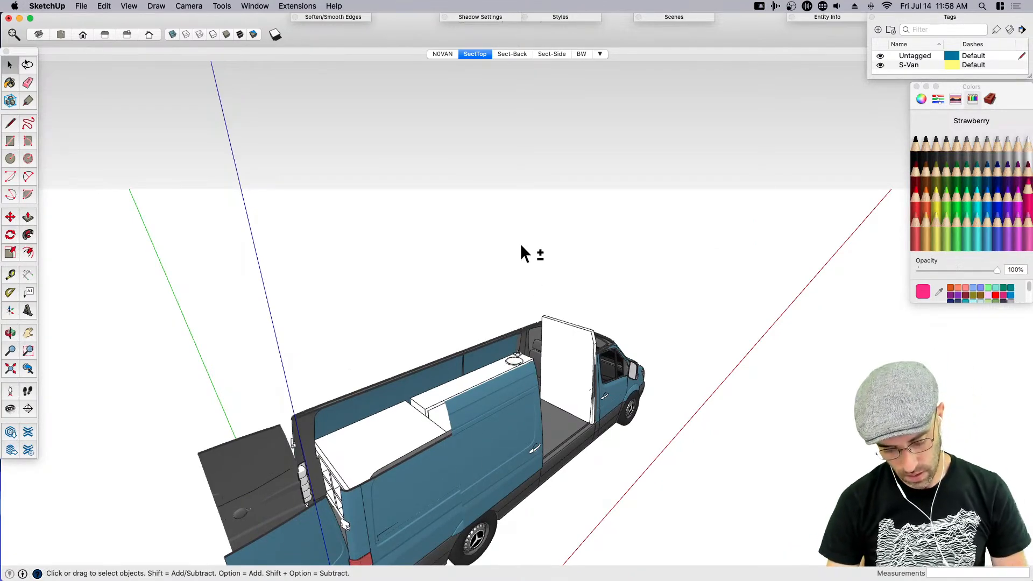
key("shift+t")
left_click(643, 285)
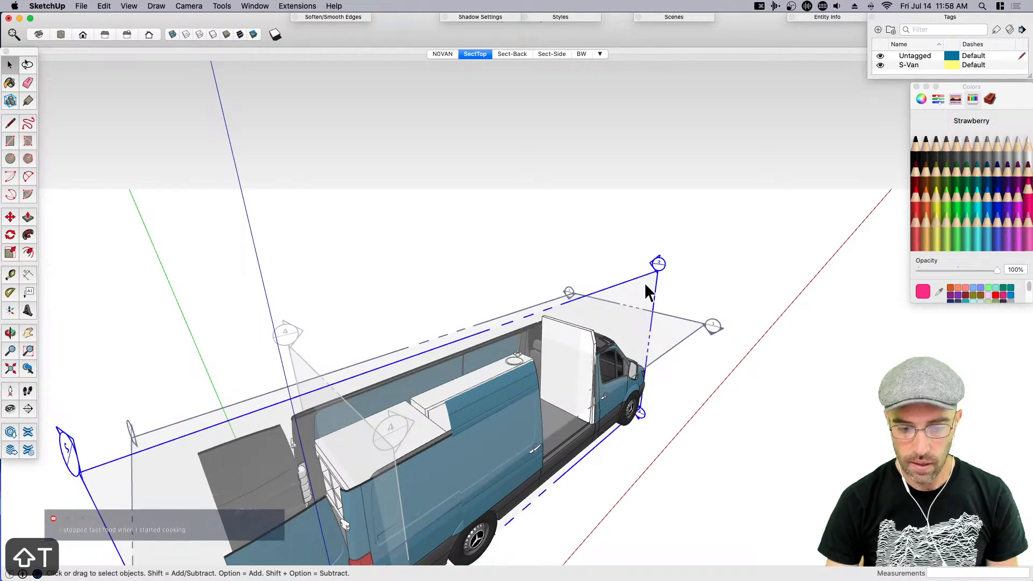
right_click(644, 280)
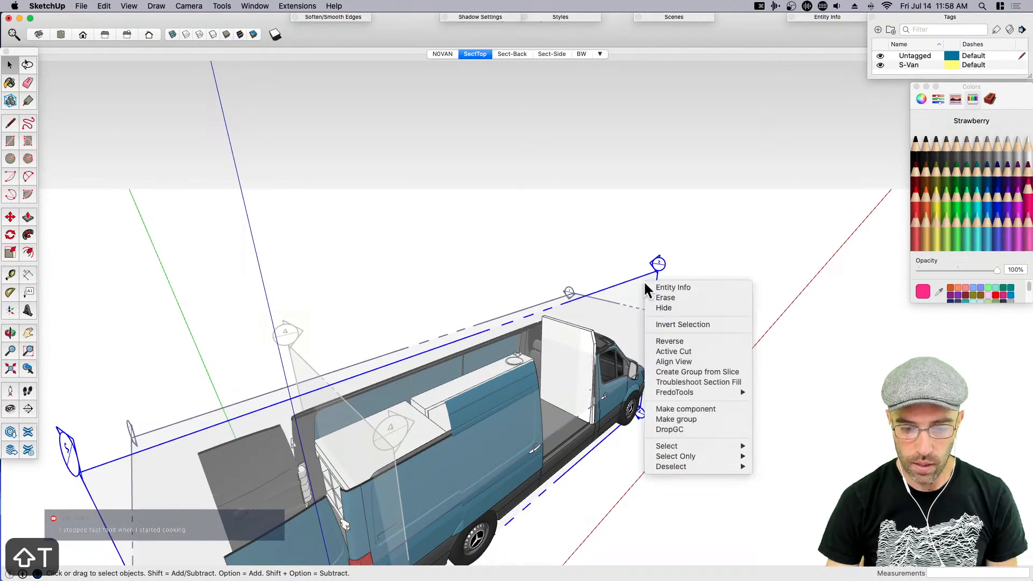
left_click(677, 352)
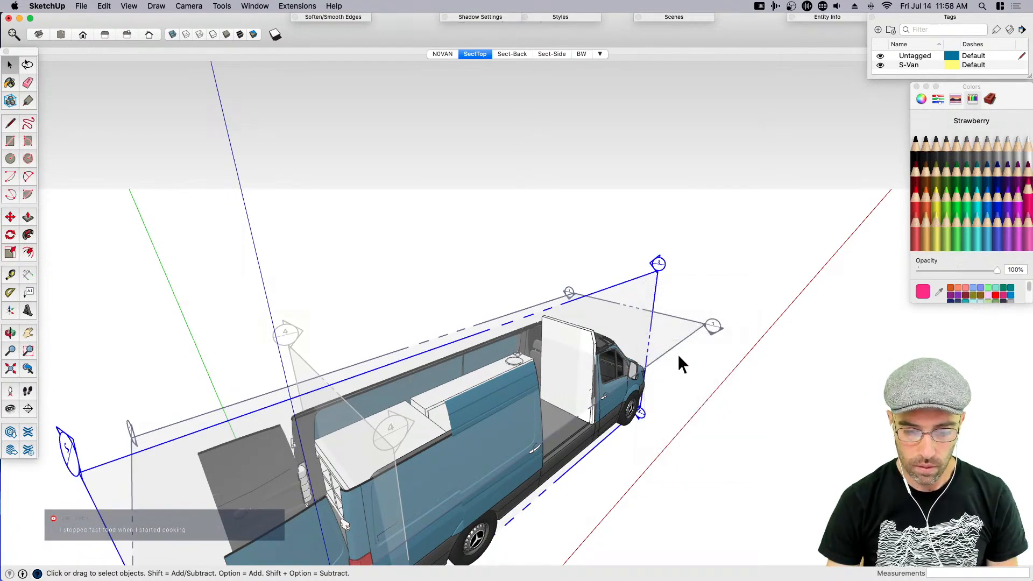
key("shift+t")
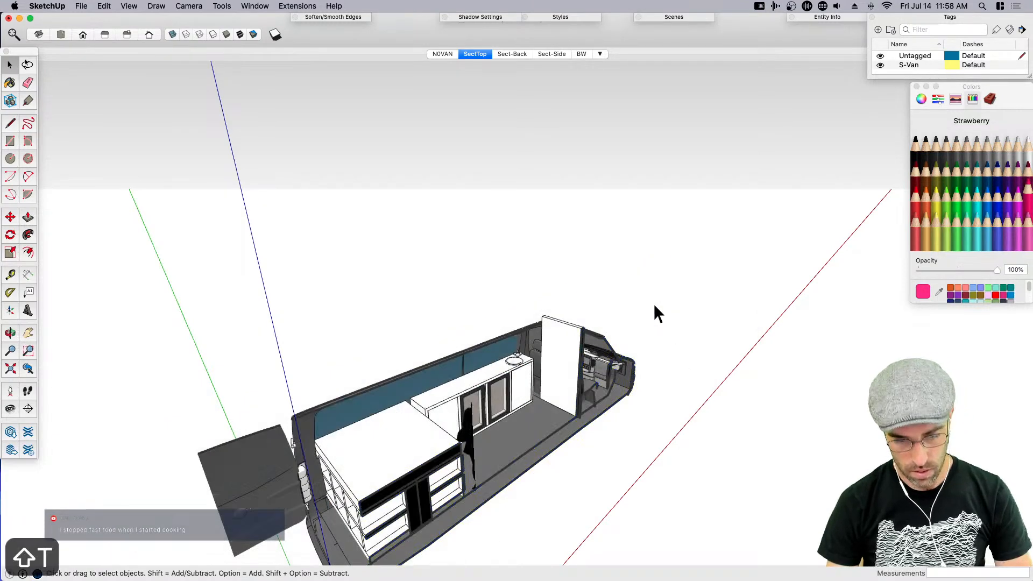
right_click(467, 56)
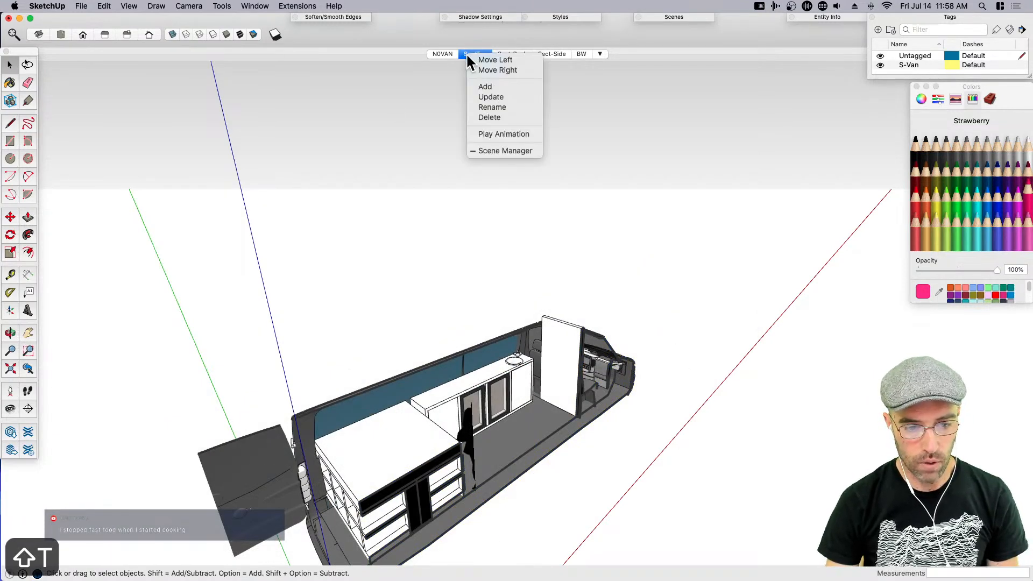
left_click(492, 84)
Open the furniture group down to the lower drawer beside the kitchen cabinet, copy its black handle, and close the drawer component
scroll(518, 432, "up", 5)
middle_click_drag(518, 432, 660, 361)
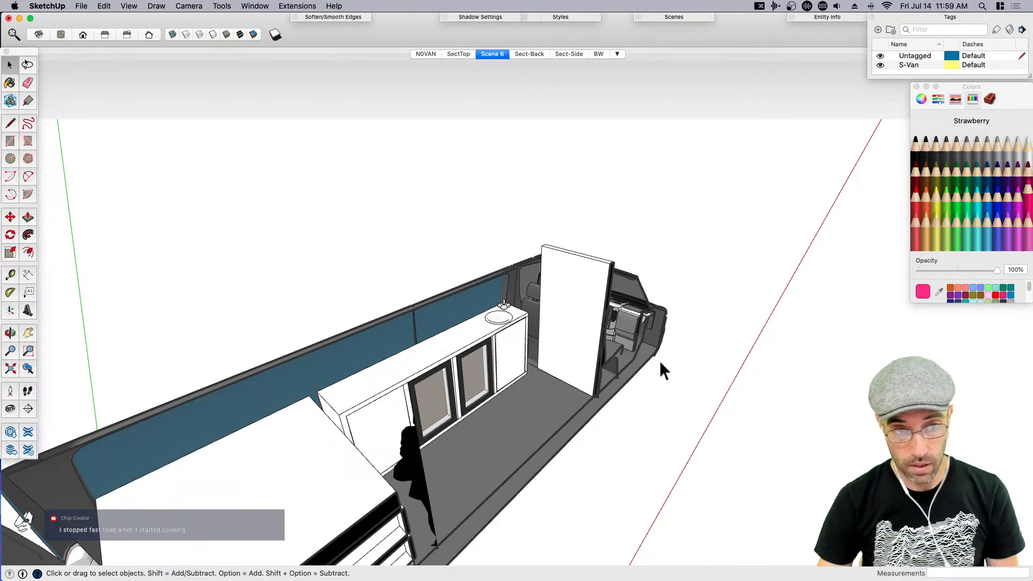
middle_click_drag(393, 256, 457, 325)
scroll(457, 325, "up", 2)
left_click(526, 349)
double_click(529, 353)
left_click(528, 352)
scroll(528, 351, "down", 4)
middle_click_drag(626, 386, 246, 444)
scroll(356, 332, "up", 5)
scroll(357, 332, "up", 2)
left_click(356, 329)
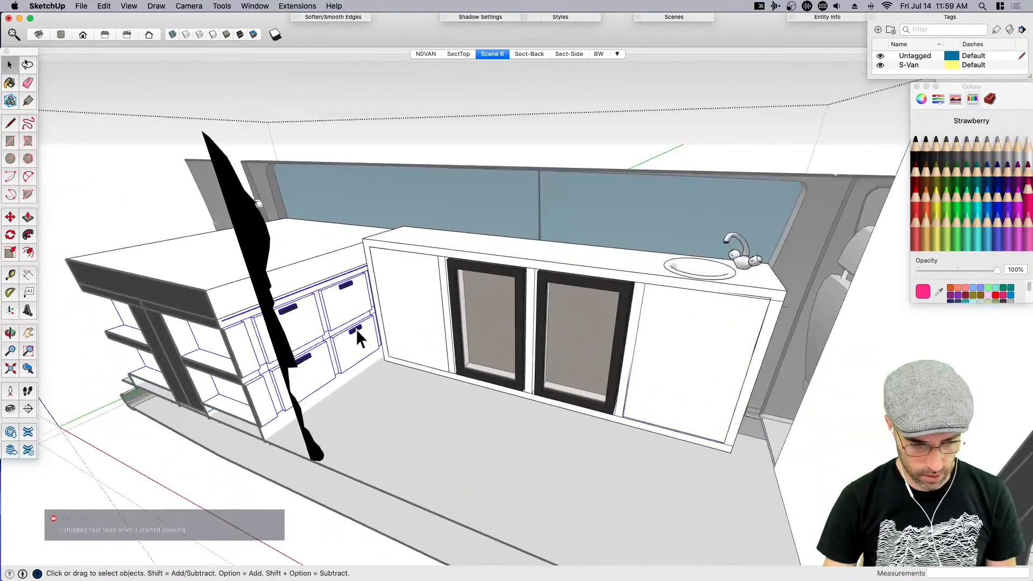
scroll(360, 328, "up", 4)
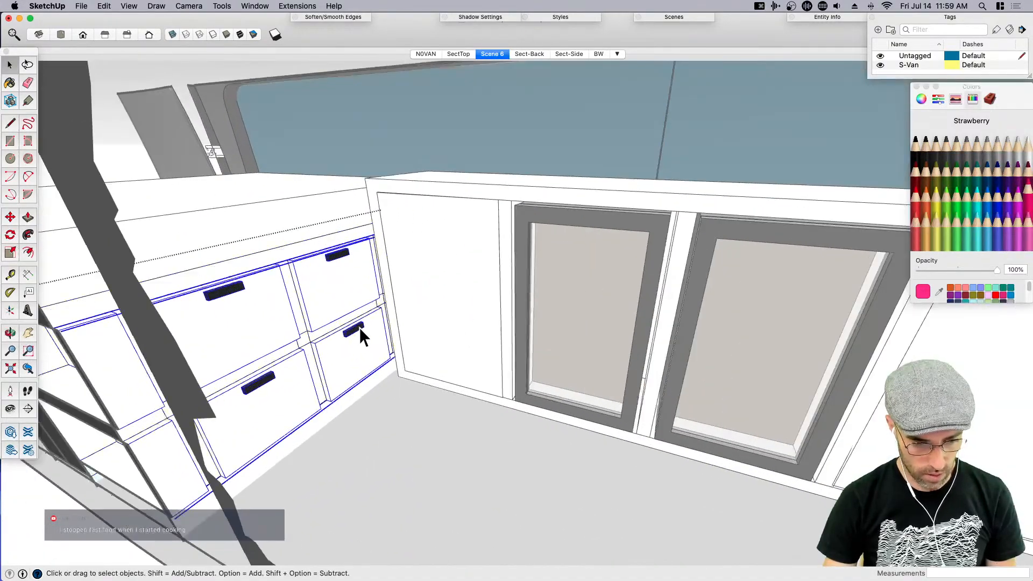
double_click(359, 326)
key("Return")
left_click(357, 325)
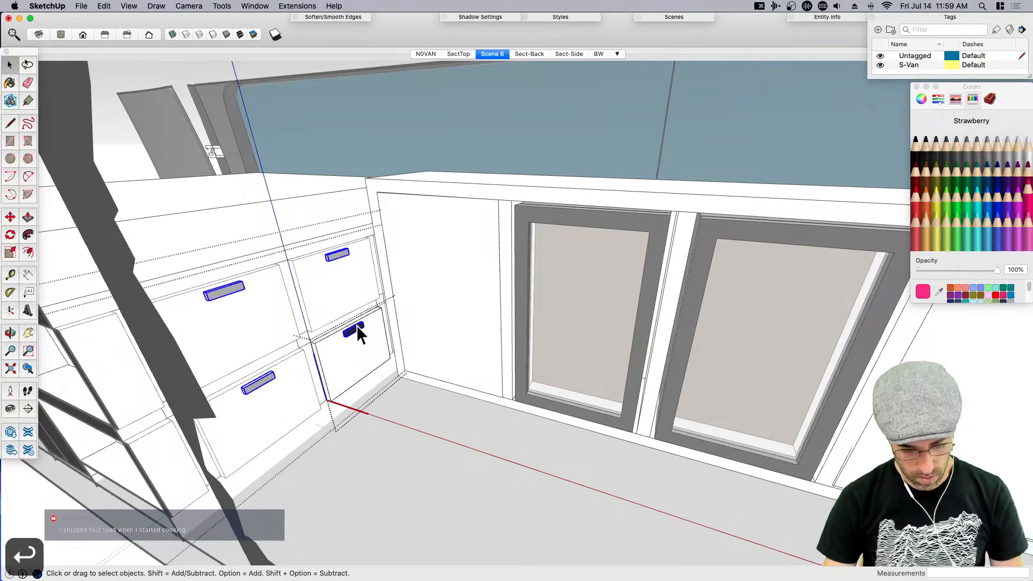
key("super+c")
scroll(357, 325, "down", 5)
left_click(500, 103)
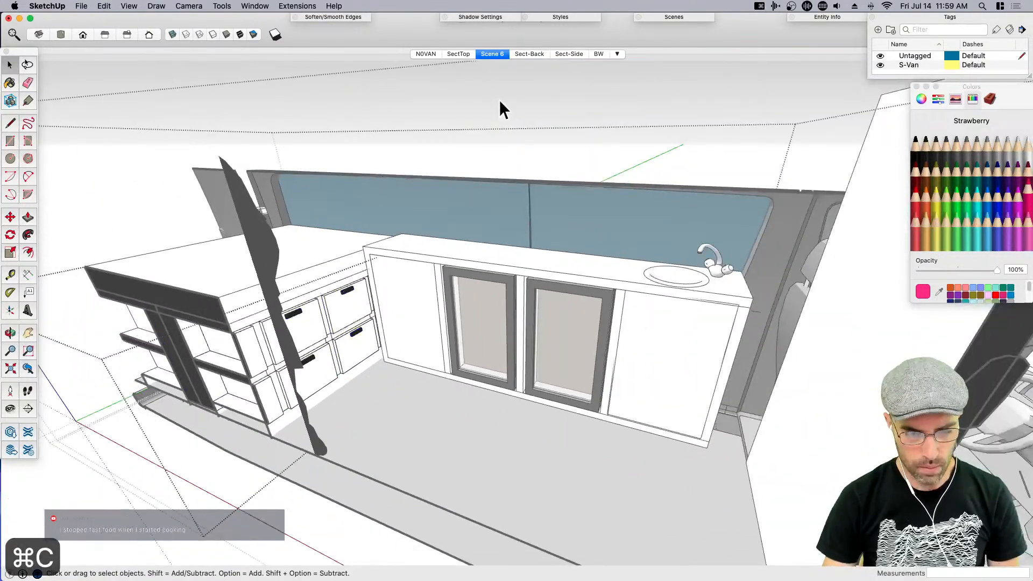
Open the kitchen cabinet's door component nearest the drawers, paste the copied handle in place, and move it in front of the door
scroll(424, 296, "down", 5)
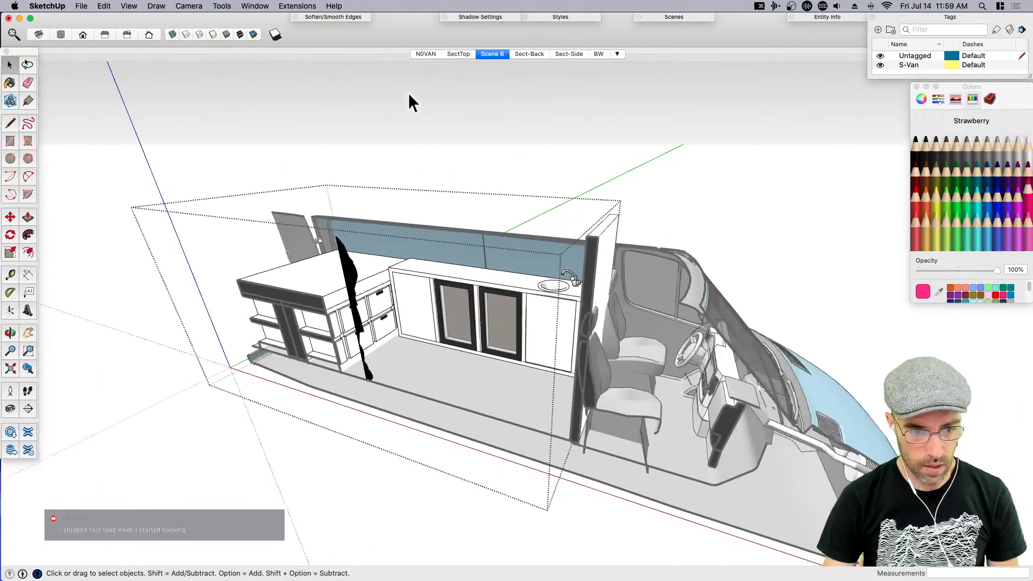
scroll(416, 330, "up", 10)
middle_click_drag(428, 305, 446, 289)
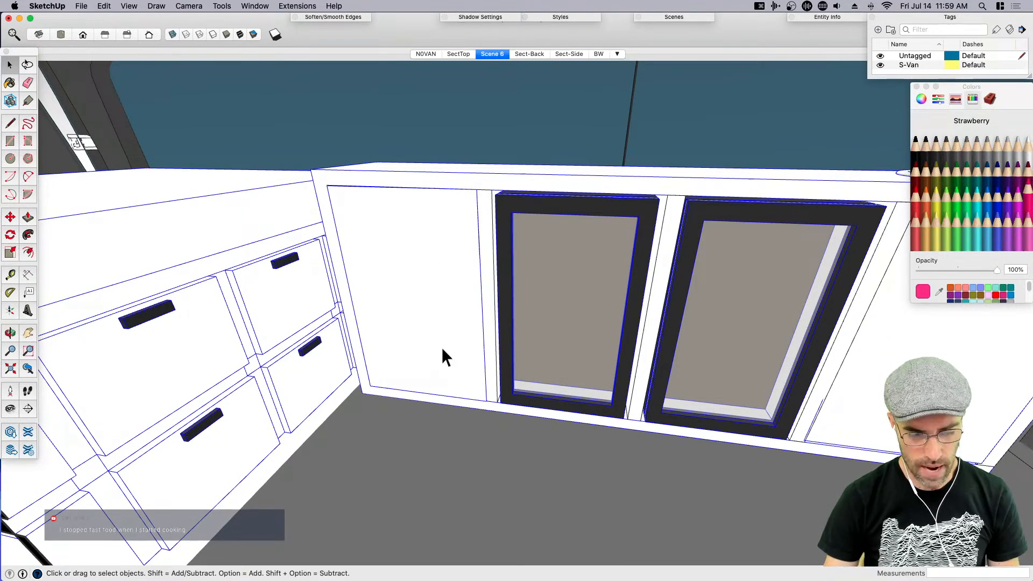
double_click(456, 322)
double_click(463, 322)
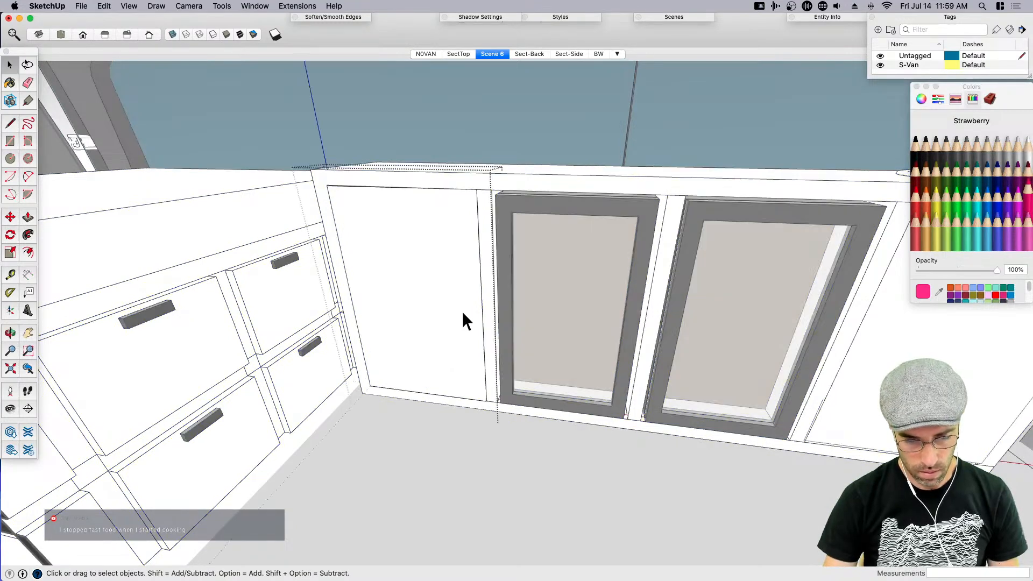
key("shift+v")
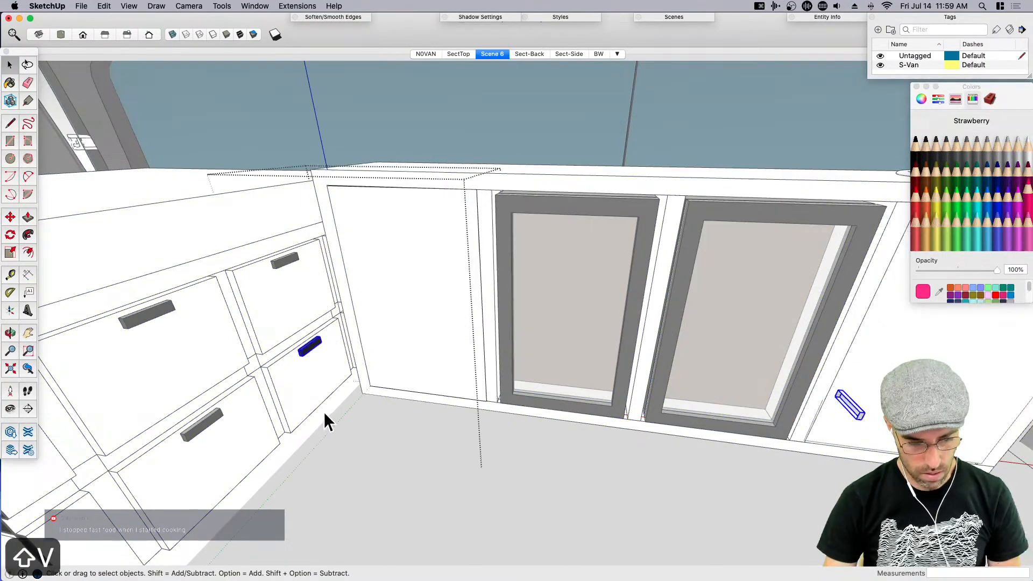
key("m")
left_click(380, 450)
left_click(418, 477)
Rotate the pasted handle 90 degrees in the horizontal plane so it runs parallel to the cabinet door
key("q")
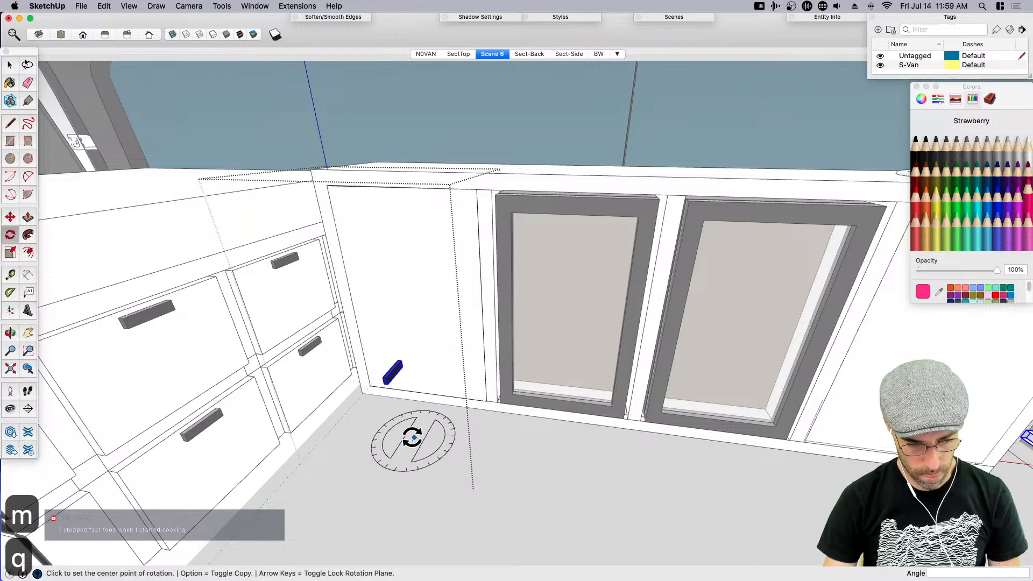
left_click(412, 433)
left_click(379, 472)
type("90")
key("Return")
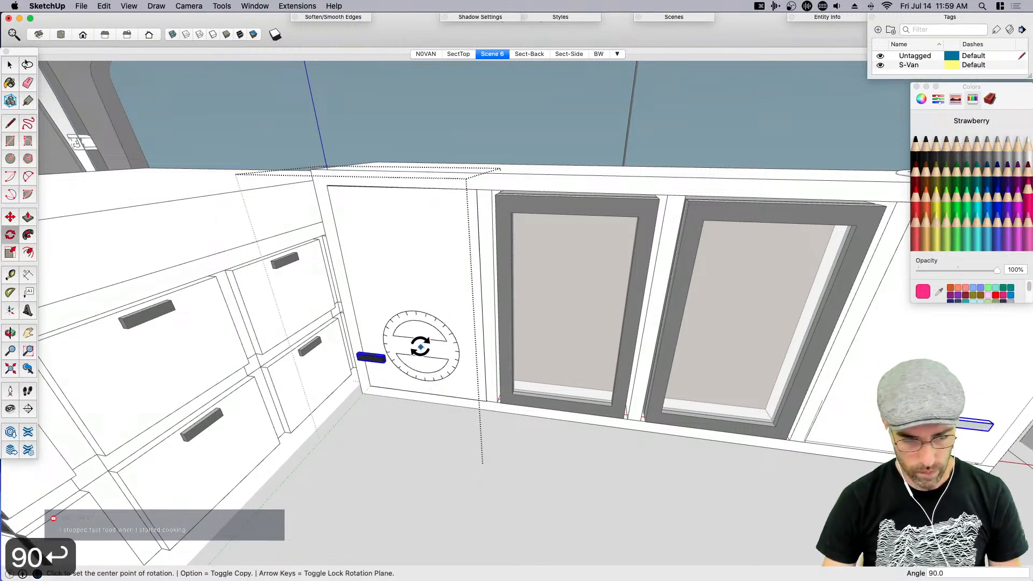
Rotate the handle 90 degrees about the green axis so it stands upright
key("Left")
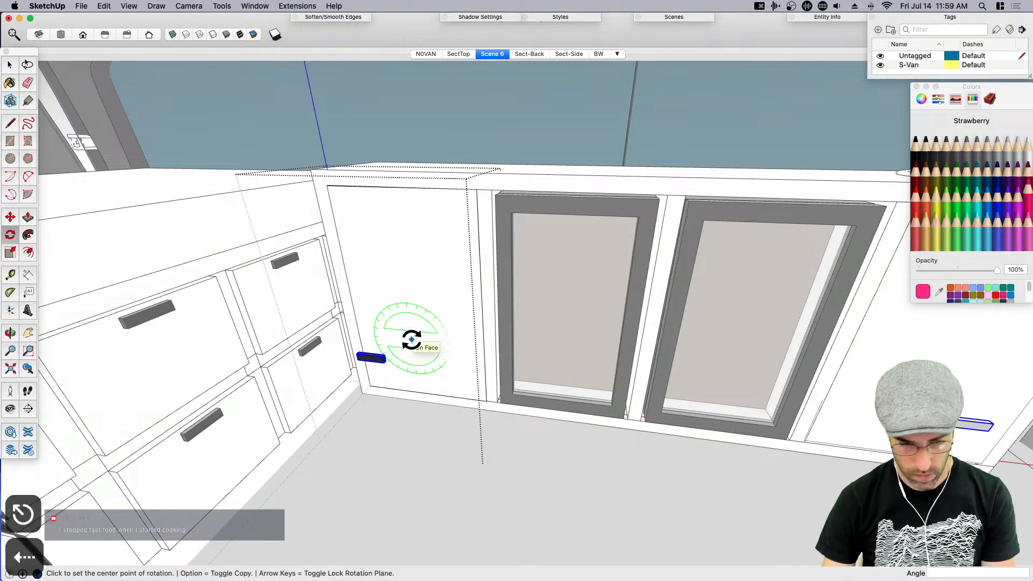
left_click(411, 339)
left_click(430, 350)
type("90")
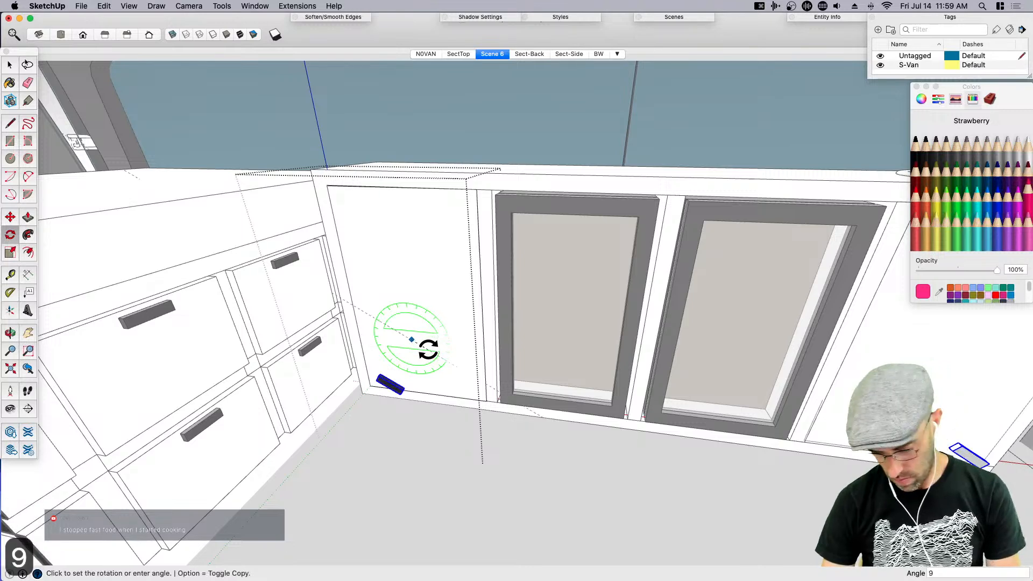
key("Return")
key("space")
Move the upright handle onto the cabinet door front, close to the edge next to the framed door
key("m")
scroll(371, 459, "up", 5)
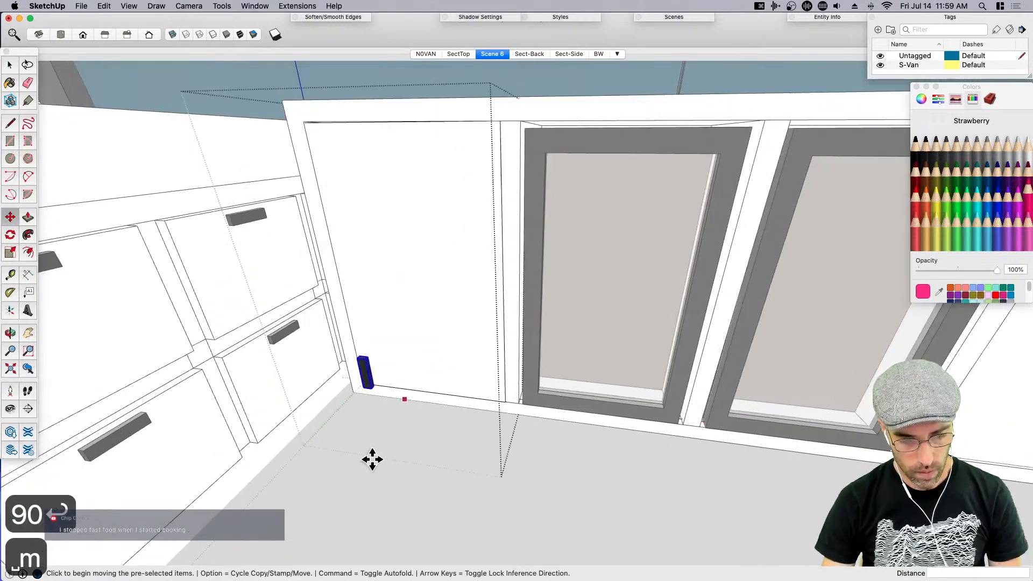
left_click(354, 414)
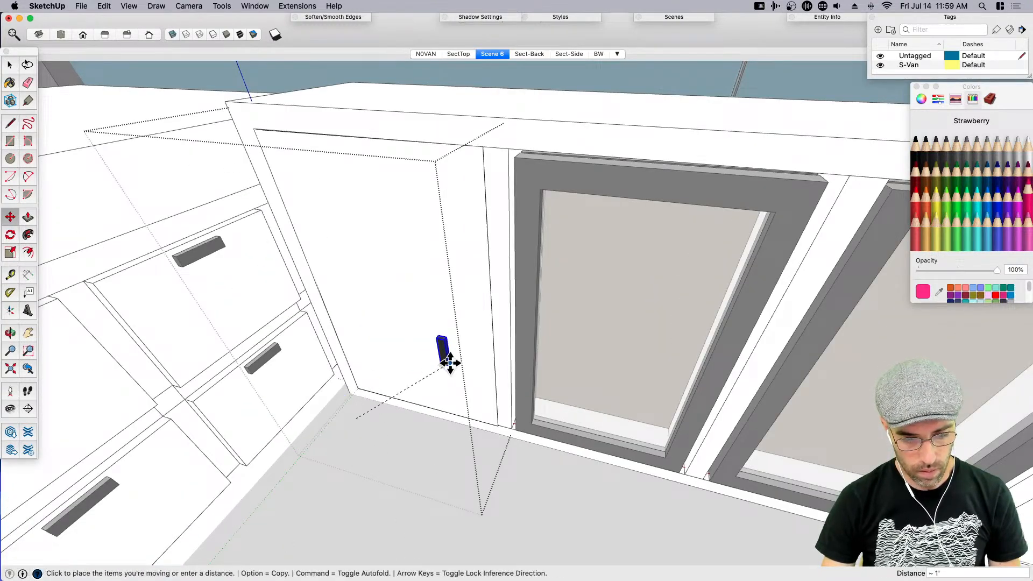
left_click(482, 332)
middle_click_drag(483, 332, 422, 341)
scroll(459, 420, "down", 5)
key("space")
middle_click_drag(524, 424, 599, 420)
Mirror the cabinet door under the sink by scaling it -1 along the red axis about its centre
middle_click_drag(676, 120, 726, 374)
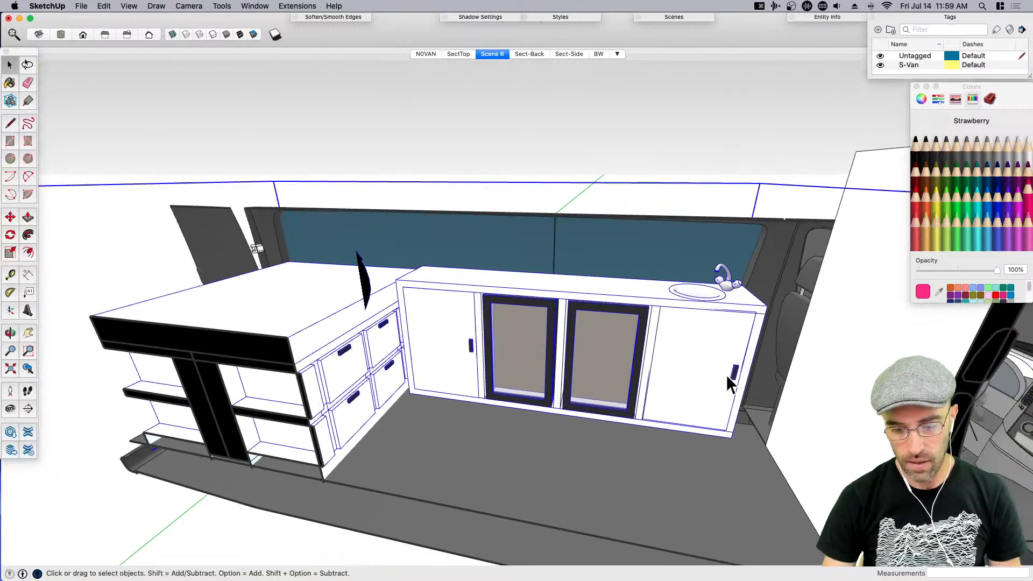
scroll(720, 379, "up", 3)
middle_click_drag(672, 414, 734, 415)
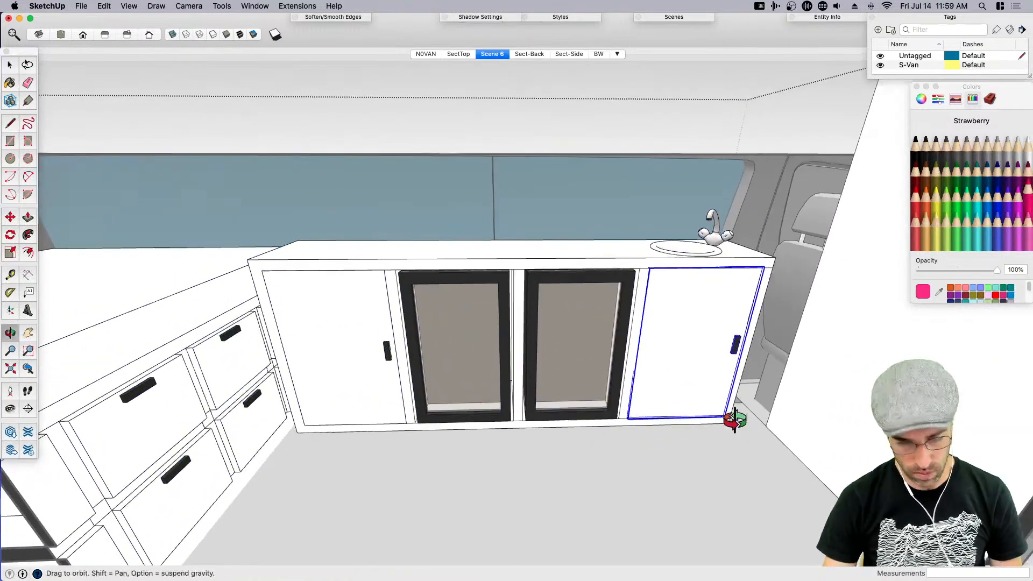
key("s")
scroll(655, 357, "up", 4)
left_click(627, 344)
type("-1")
key("Return")
key("space")
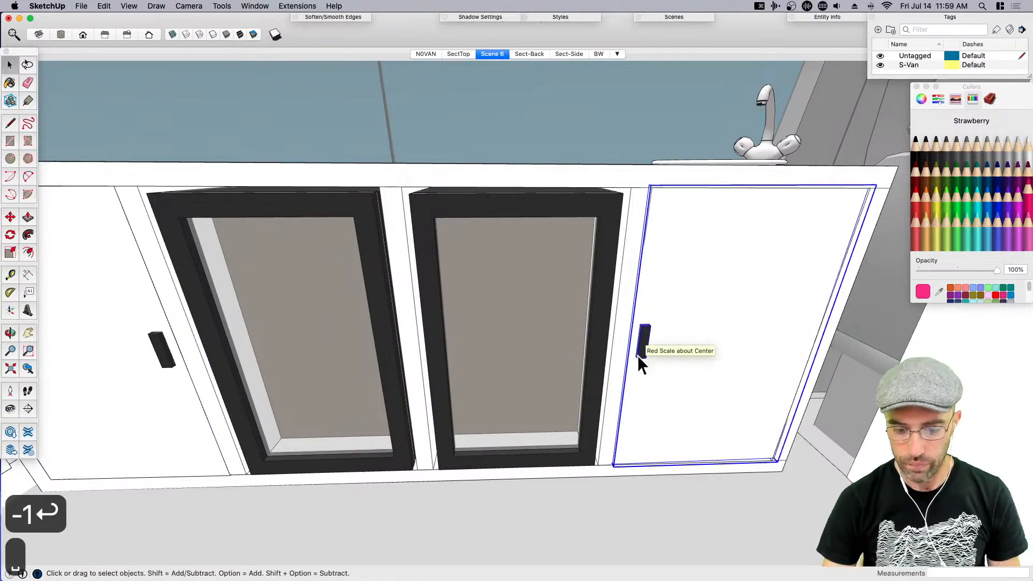
scroll(638, 353, "down", 5)
scroll(577, 325, "down", 5)
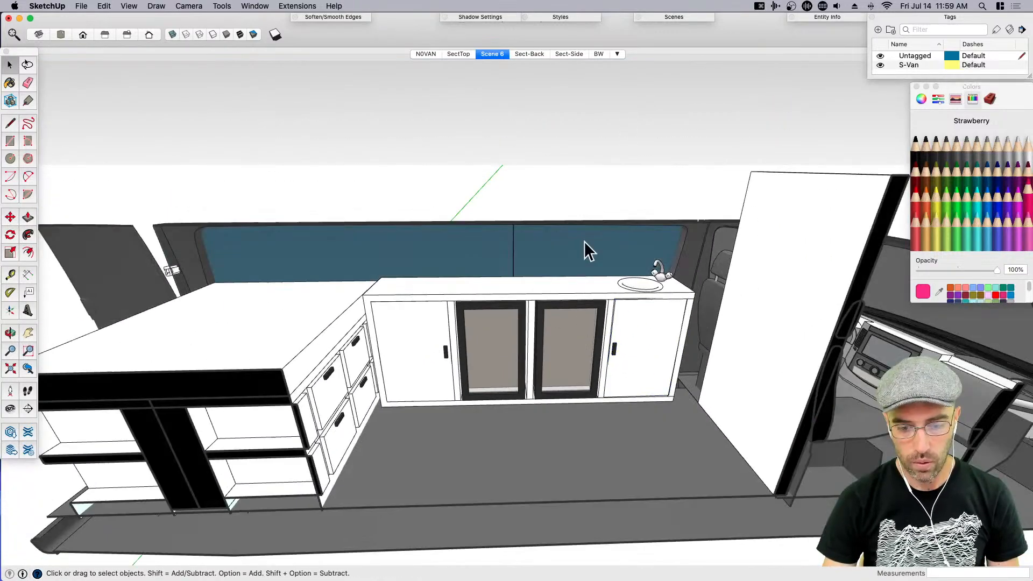
Push/Pull the partition wall's end face 1'3" outward to the van's side wall behind the driver's seat
middle_click_drag(586, 249, 786, 371)
scroll(747, 318, "up", 3)
key("k")
middle_click_drag(627, 292, 614, 203)
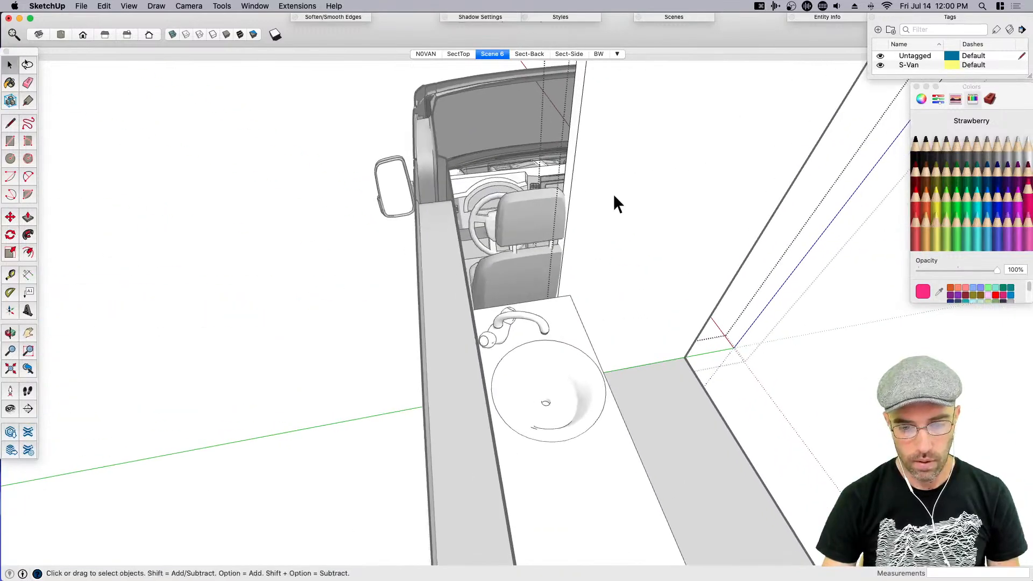
middle_click_drag(558, 185, 590, 194)
scroll(562, 183, "up", 3)
key("p")
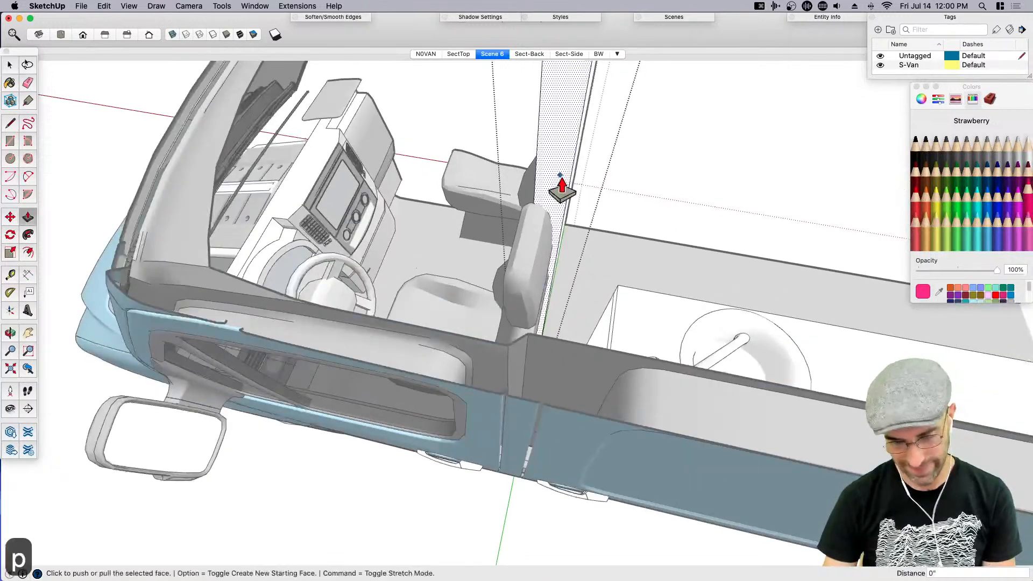
left_click(552, 201)
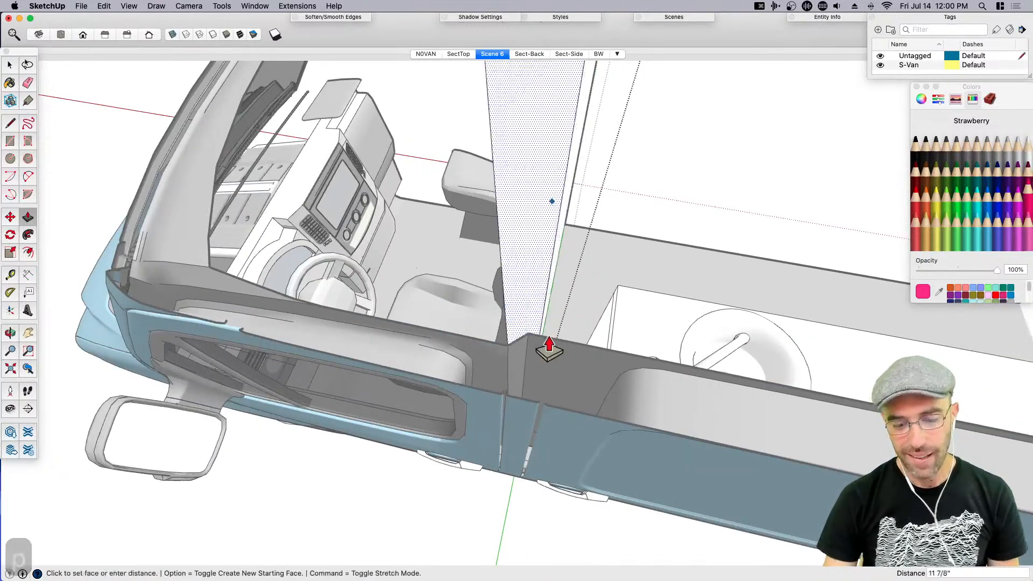
type("1'3")
key("Return")
middle_click_drag(570, 373, 455, 550)
key("space")
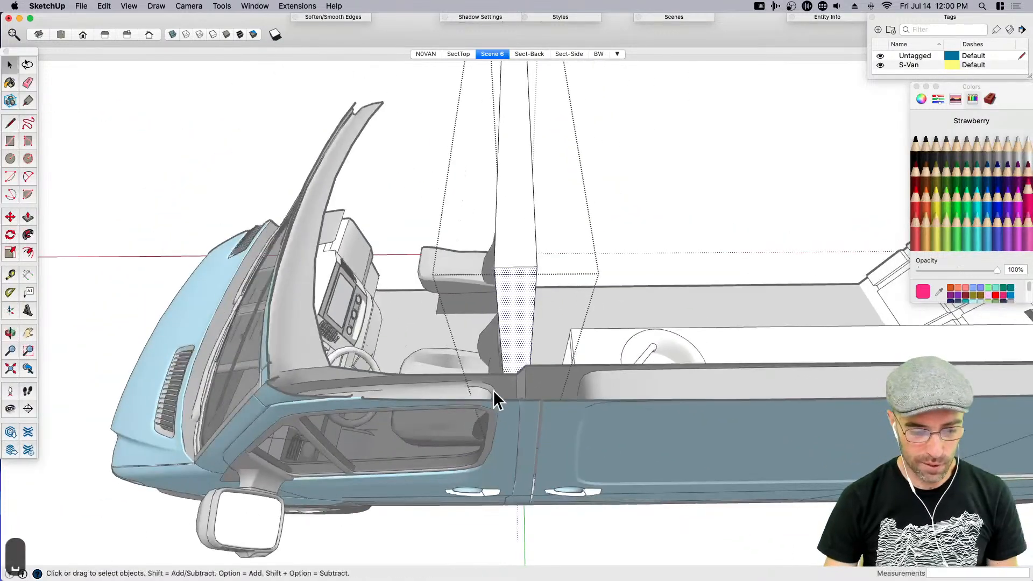
Close the partition wall for editing and move the wall about 5 1/2" from the front seats toward the kitchen
left_click(483, 537)
left_click(518, 344)
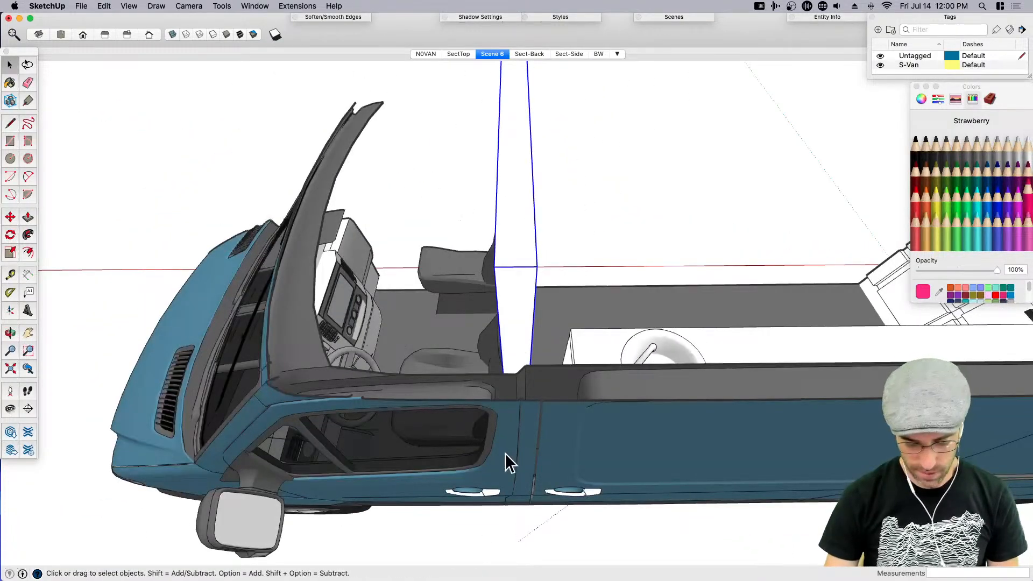
key("m")
left_click(504, 480)
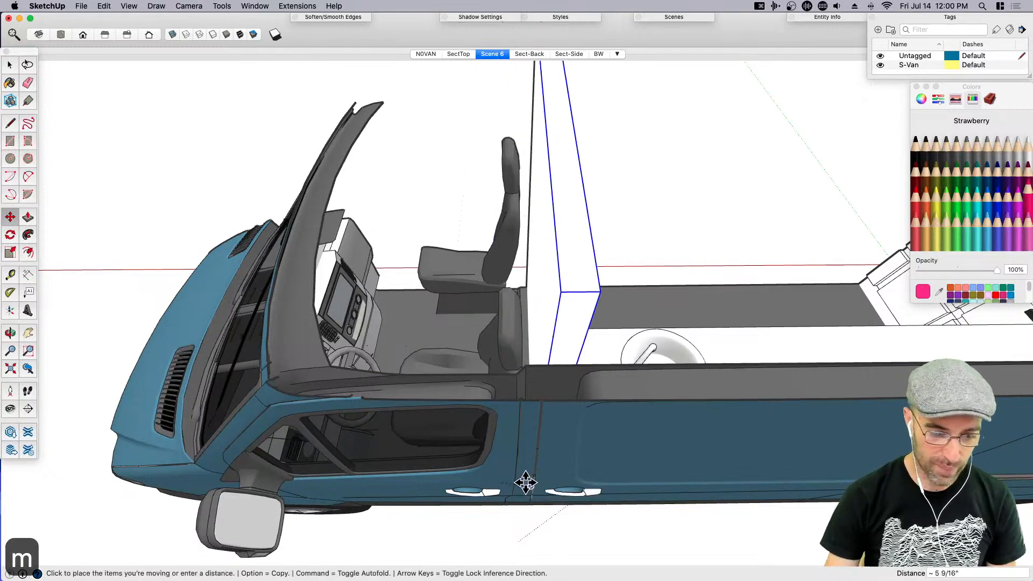
middle_click_drag(523, 482, 595, 392)
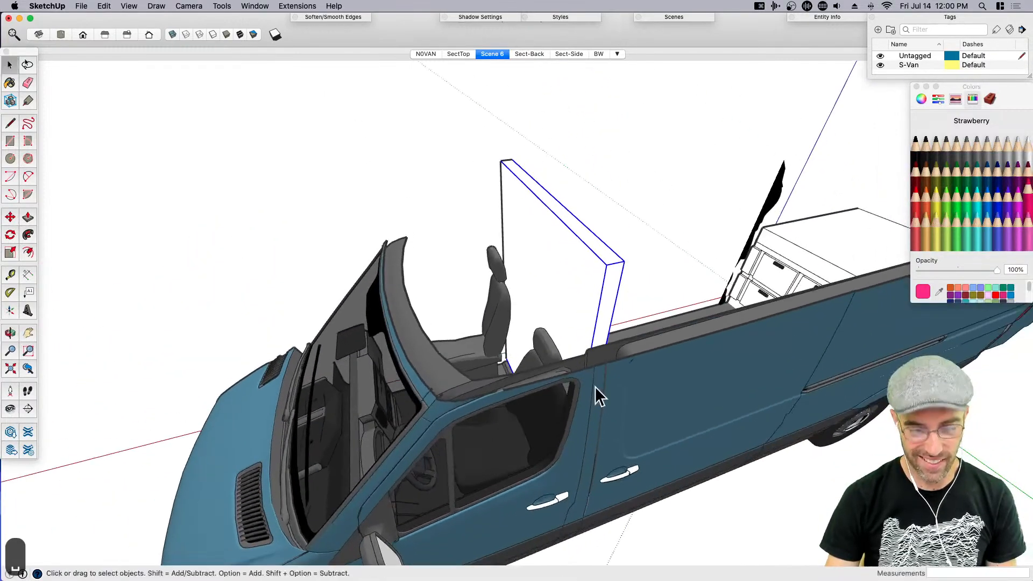
Turn off the section cut and, inside the partition wall, copy the end face's top edge 6" straight down
key("shift+s")
scroll(629, 269, "up", 2)
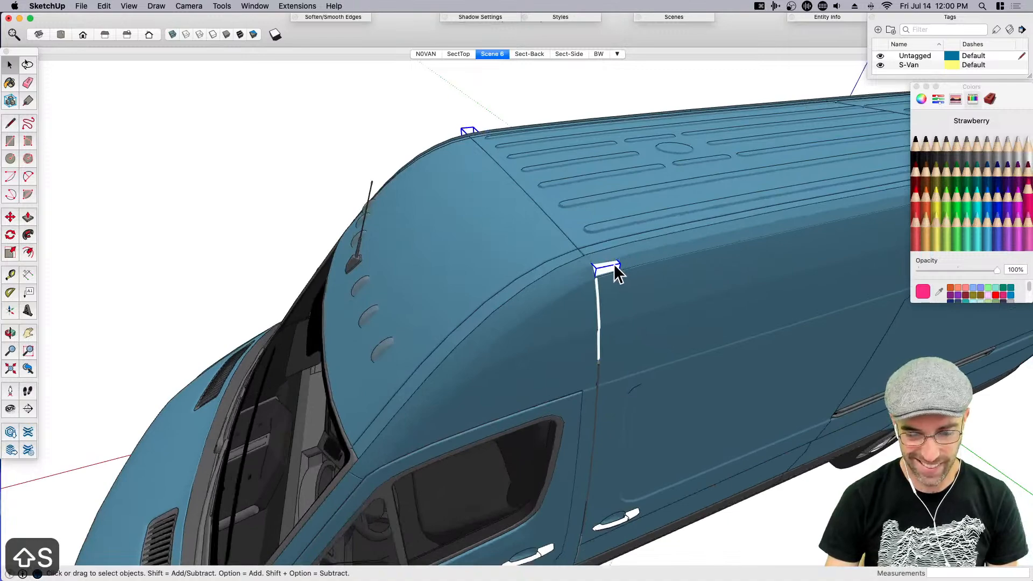
double_click(614, 269)
scroll(607, 266, "up", 3)
key("m")
scroll(592, 272, "up", 1)
left_click(578, 282)
key("alt")
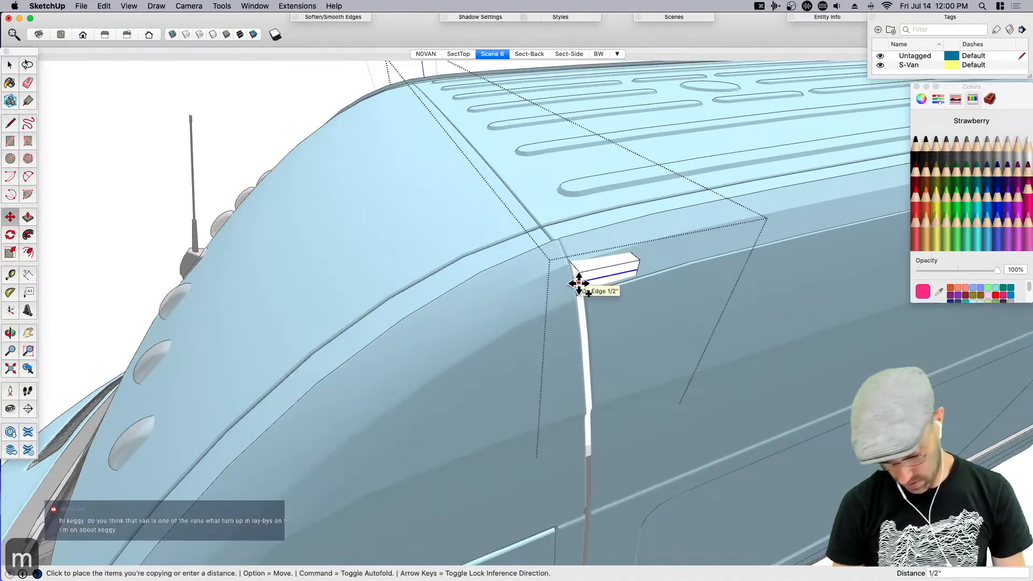
key("Down")
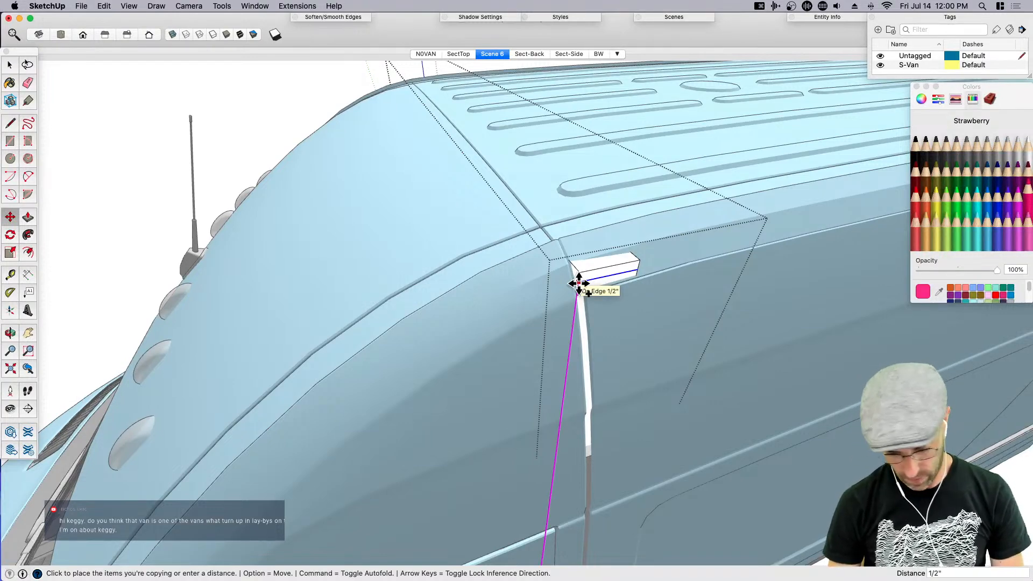
type("6")
key("Return")
key("space")
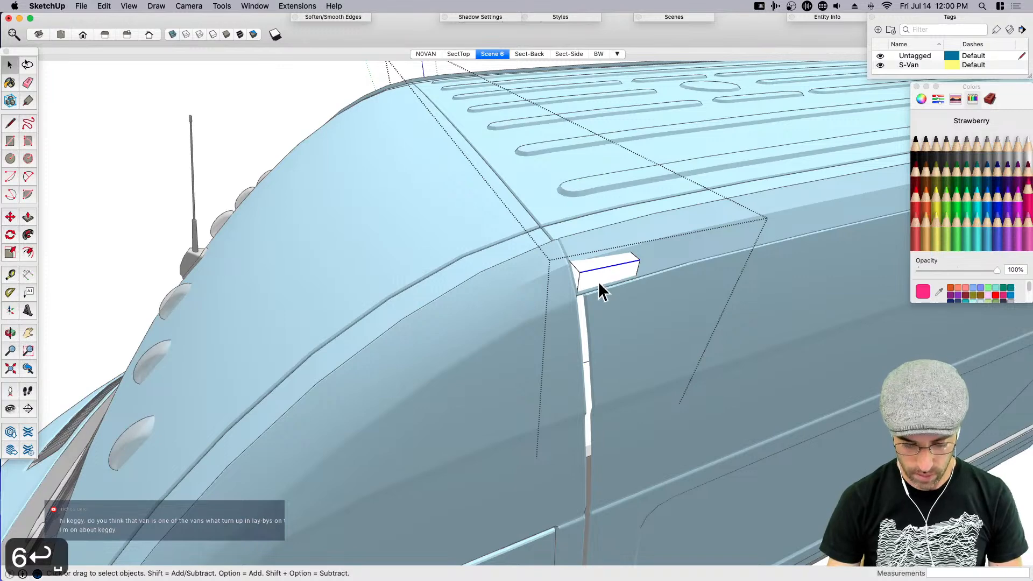
Move the partition wall's outer top edge 6" inward along the green axis to slope the upper corner
key("m")
left_click(561, 230)
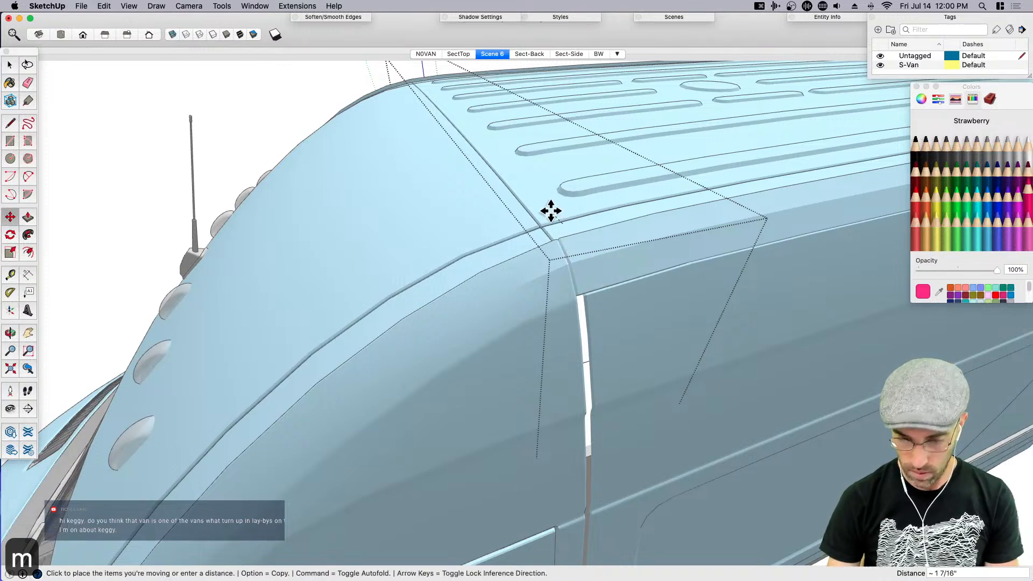
key("Left")
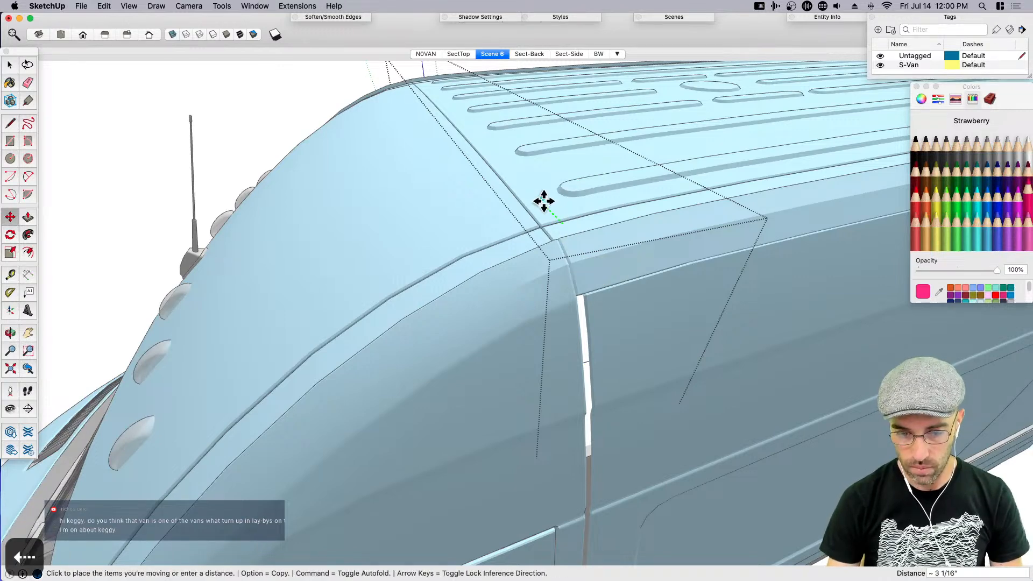
type("6")
key("Return")
key("space")
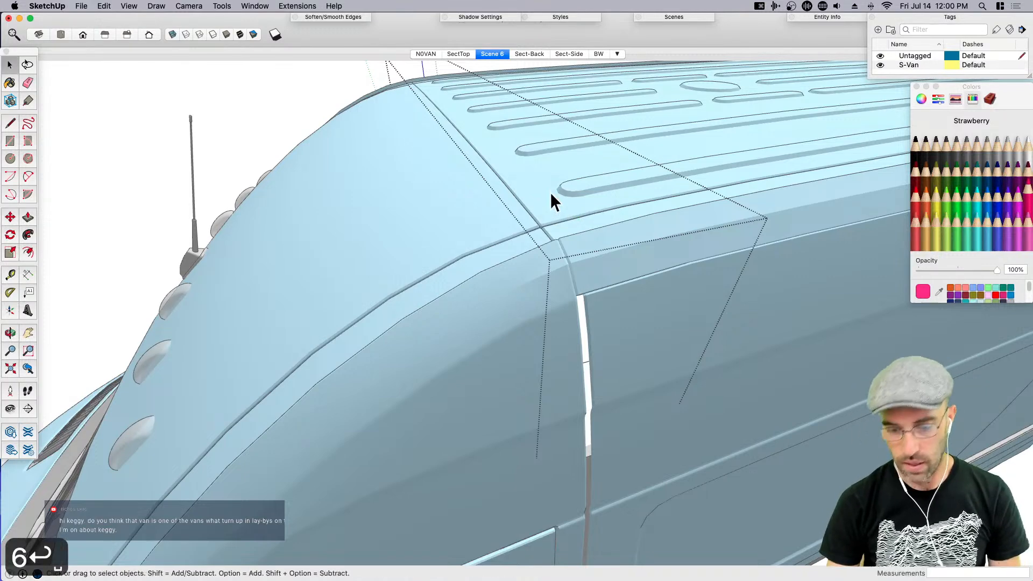
scroll(549, 199, "down", 3)
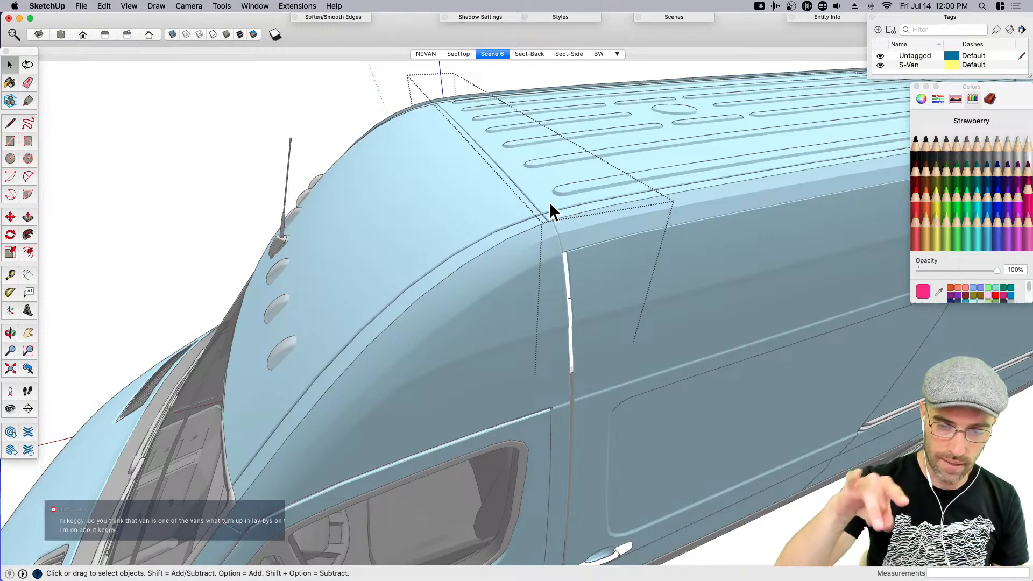
scroll(549, 204, "down", 5)
Open the van body's nested geometry and delete the overhead trim face in front of the partition wall
middle_click_drag(769, 491, 680, 317)
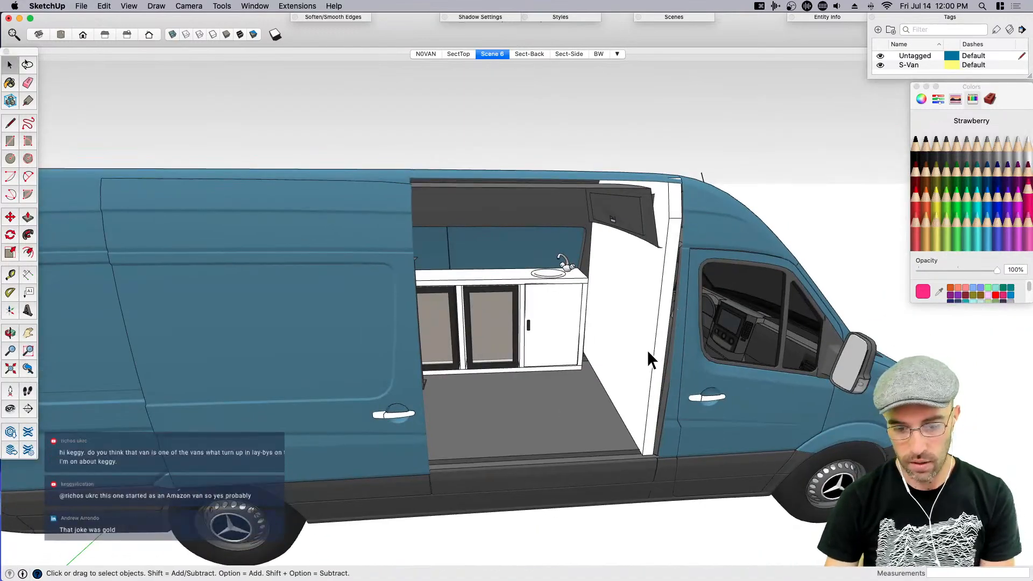
middle_click_drag(618, 330, 649, 231)
scroll(648, 228, "up", 3)
left_click(649, 212)
double_click(649, 212)
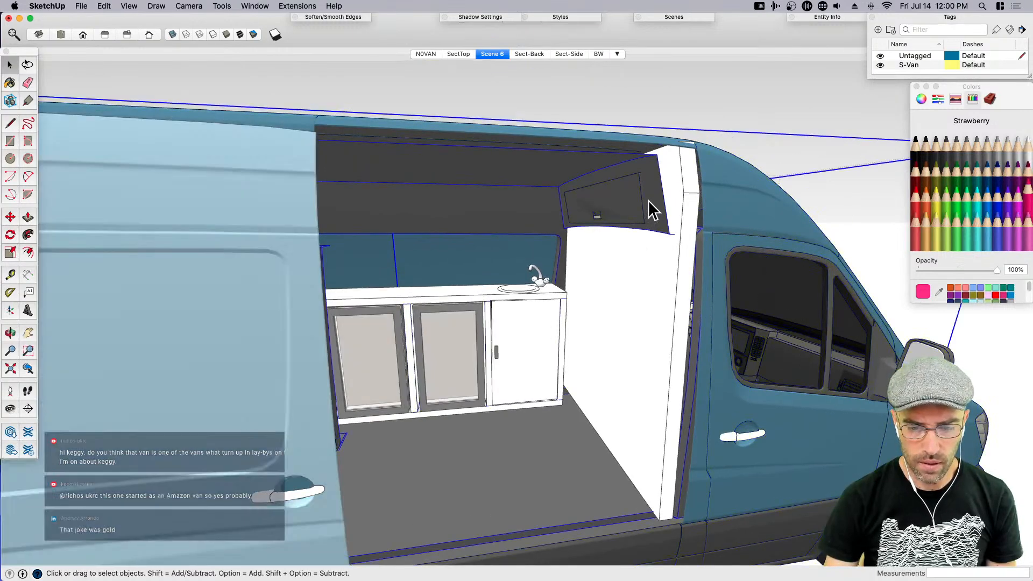
left_click(649, 195)
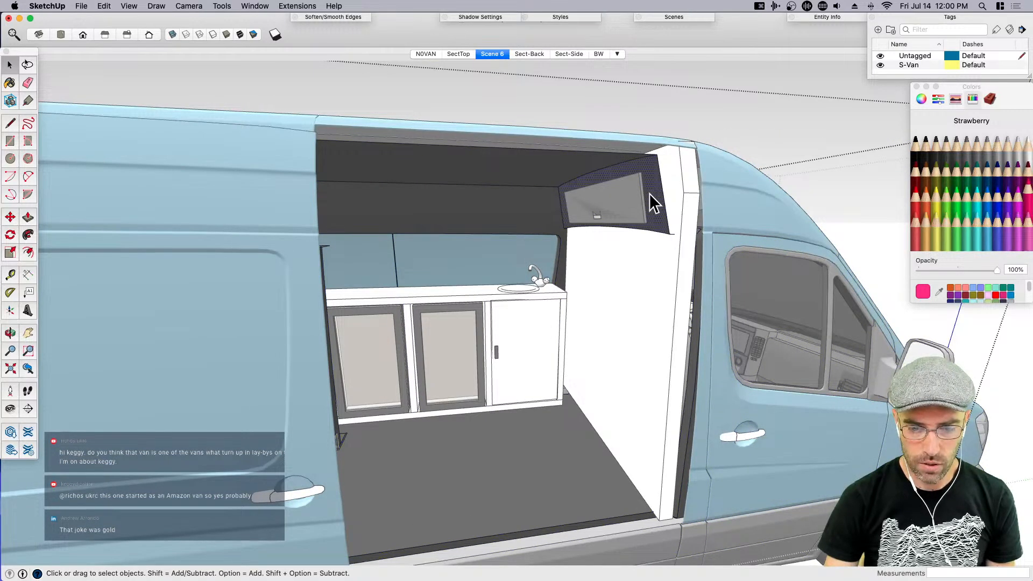
double_click(660, 210)
key("super+g")
key("BackSpace")
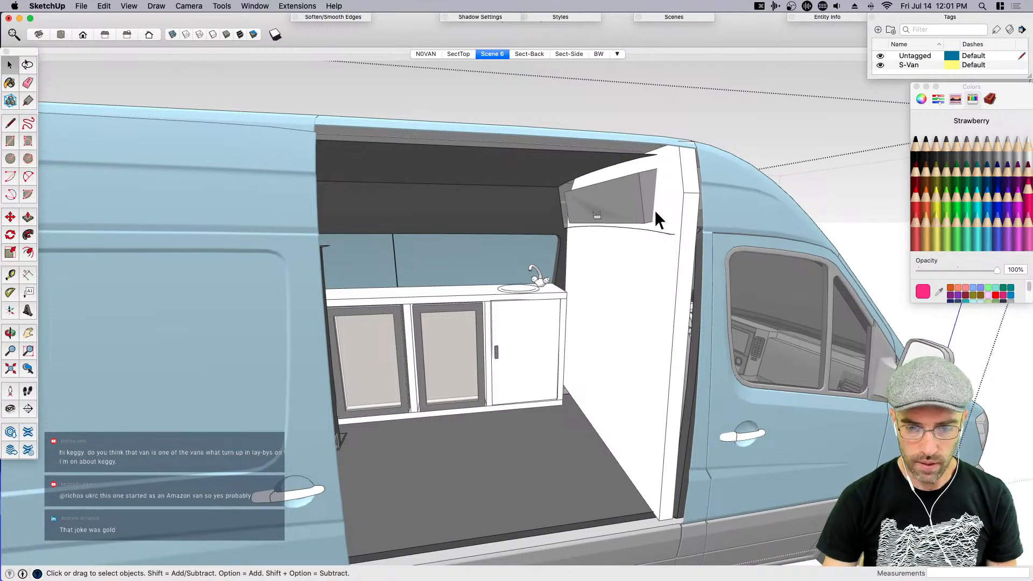
Leave the nested group and delete the remaining dark overhead panel with its latch beside the partition wall
left_click(699, 75)
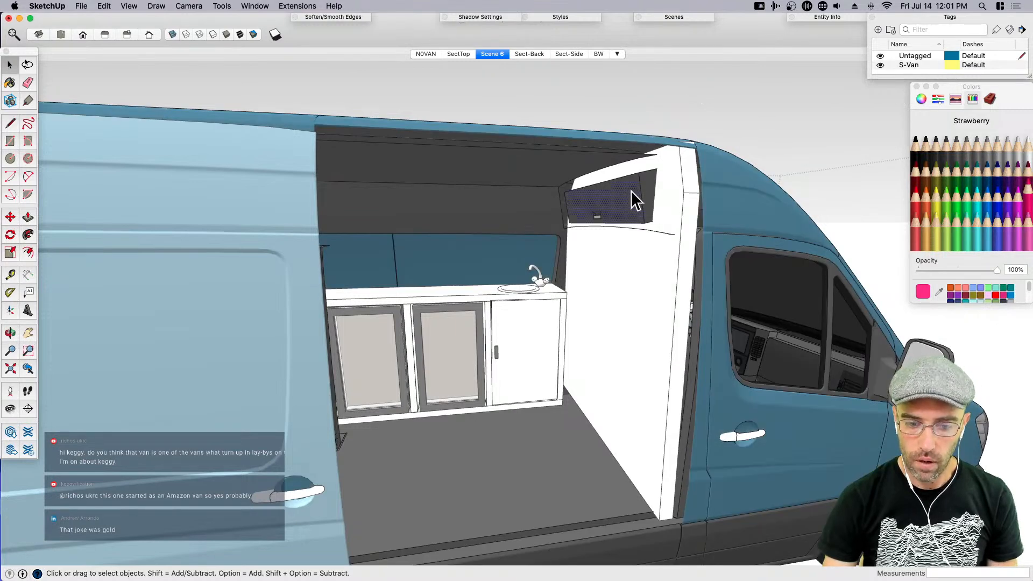
left_click_drag(540, 167, 700, 264)
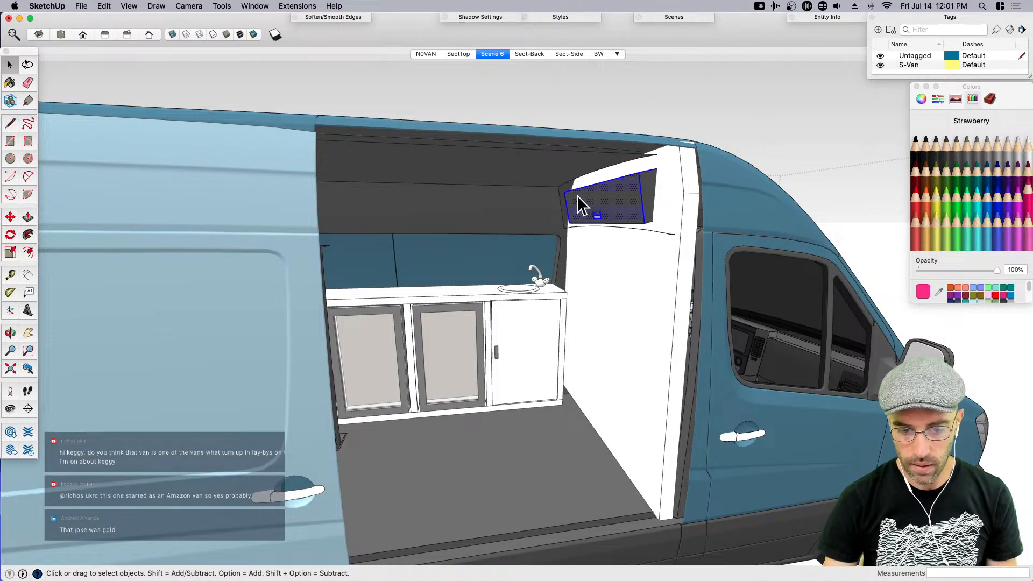
scroll(580, 196, "up", 3)
key("Delete")
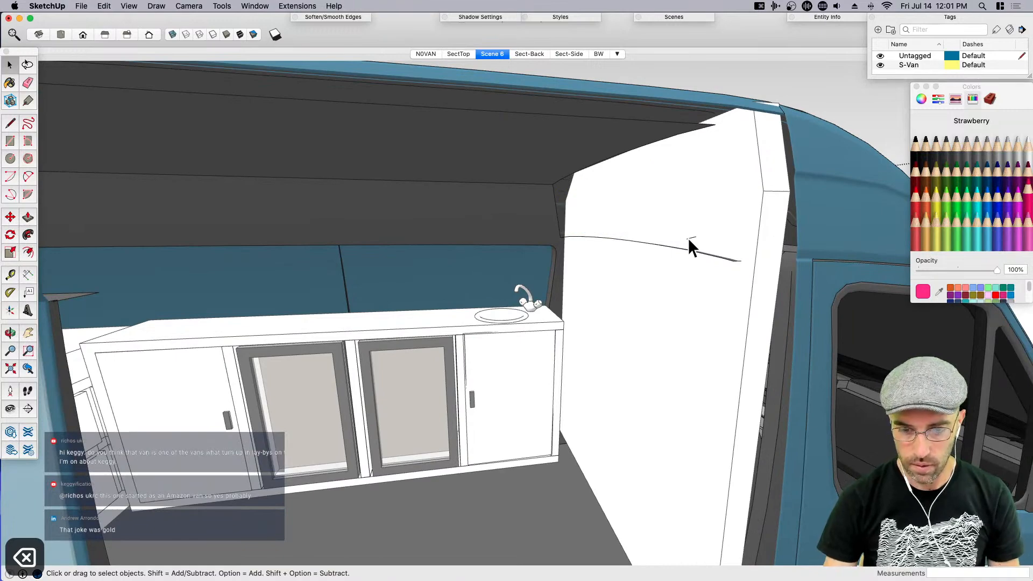
Try to erase the curved trim edge running across the partition wall
key("e")
left_click(730, 264)
key("super+z")
Group the curved trim strip crossing the partition wall's kitchen side and delete it
middle_click_drag(684, 245, 647, 350)
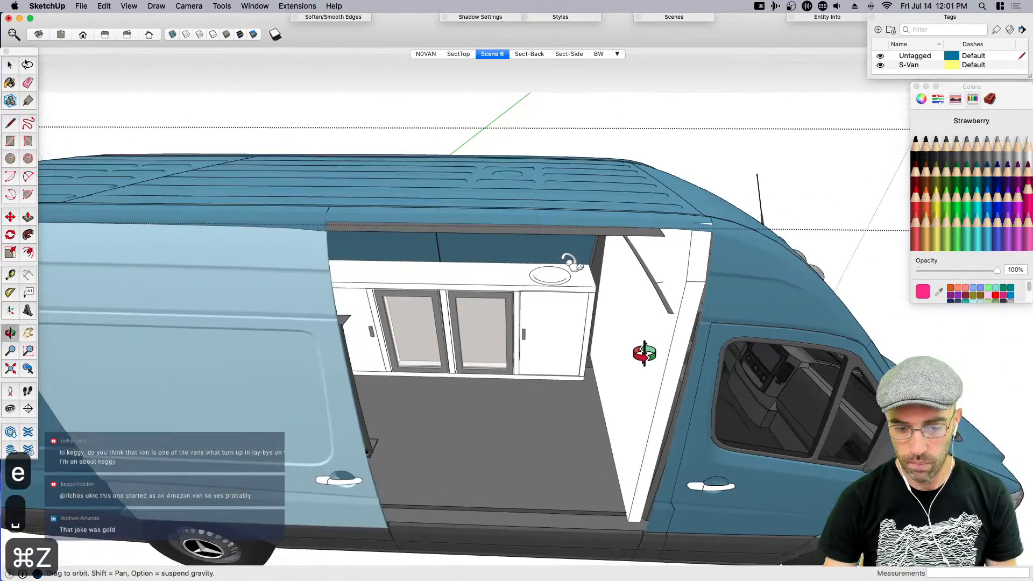
key("space")
scroll(670, 290, "up", 5)
left_click(659, 308)
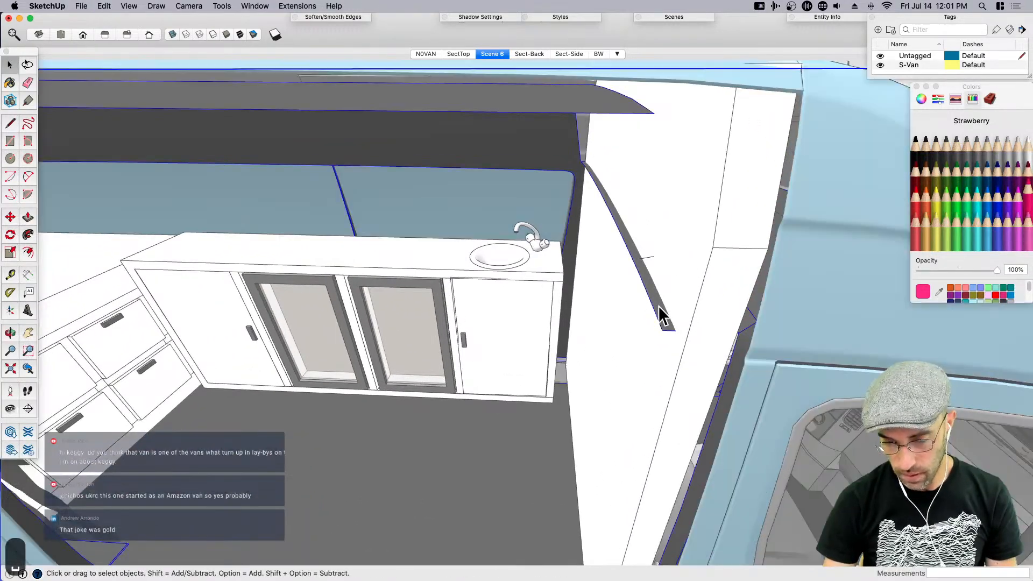
triple_click(658, 305)
key("super+g")
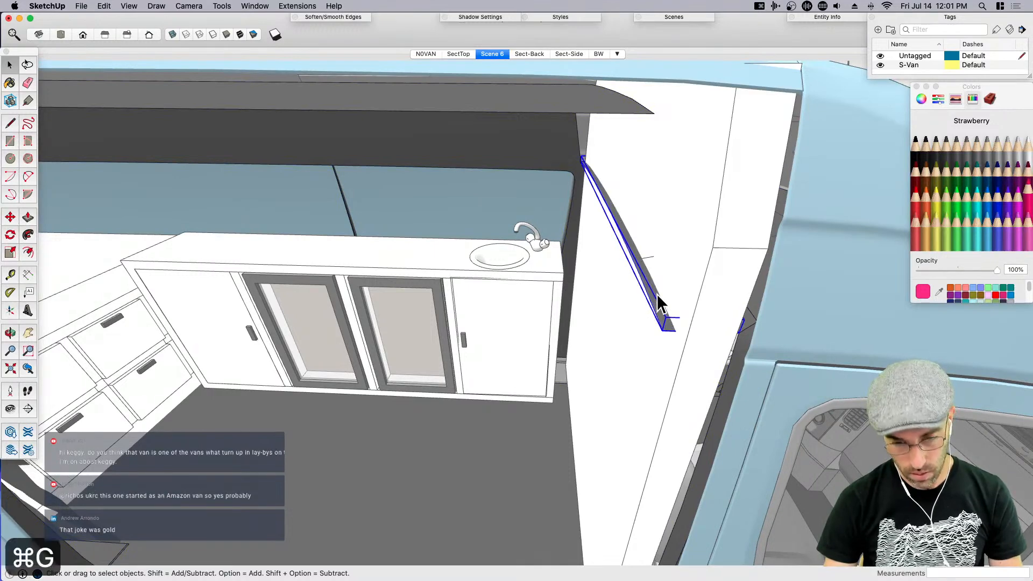
key("BackSpace")
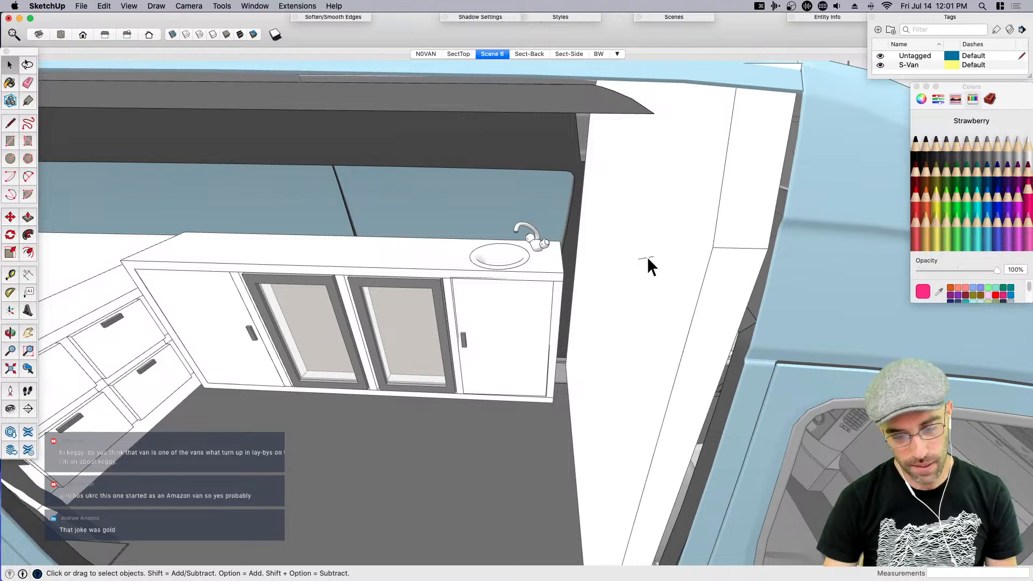
Delete the tiny leftover fragment of the van body that pokes through the partition wall's face
scroll(645, 258, "down", 8)
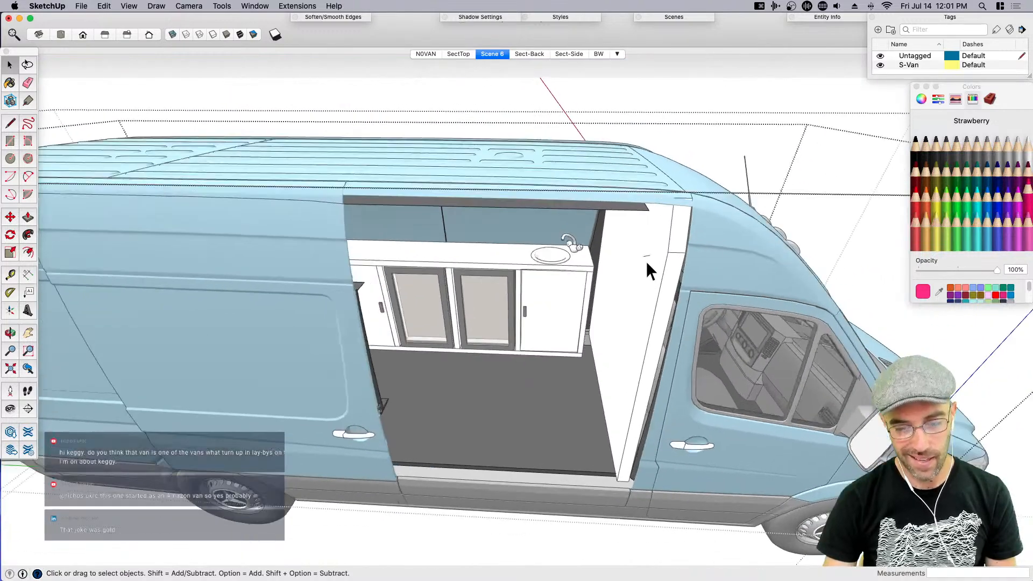
middle_click_drag(645, 260, 644, 235)
left_click(641, 241)
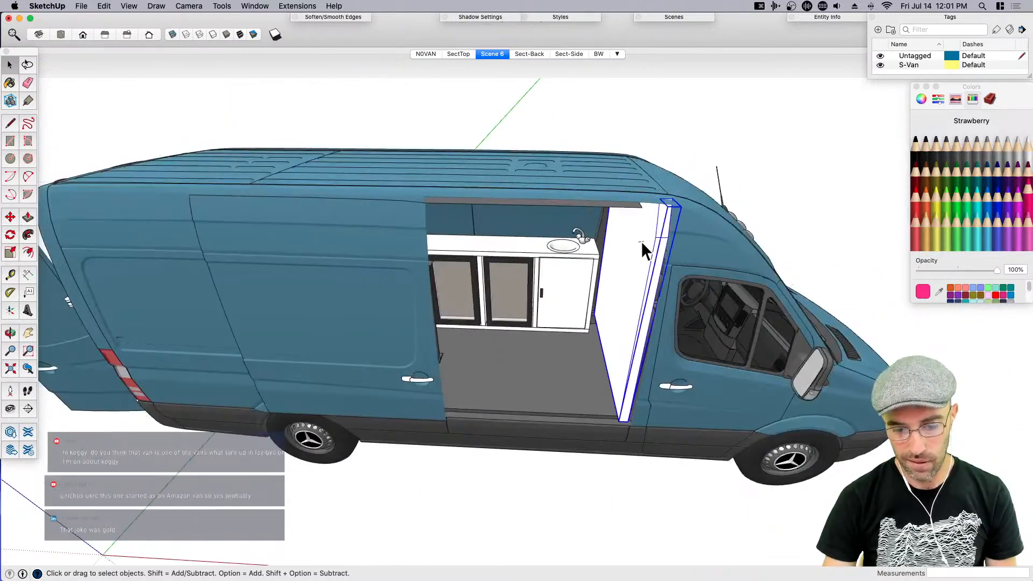
double_click(640, 241)
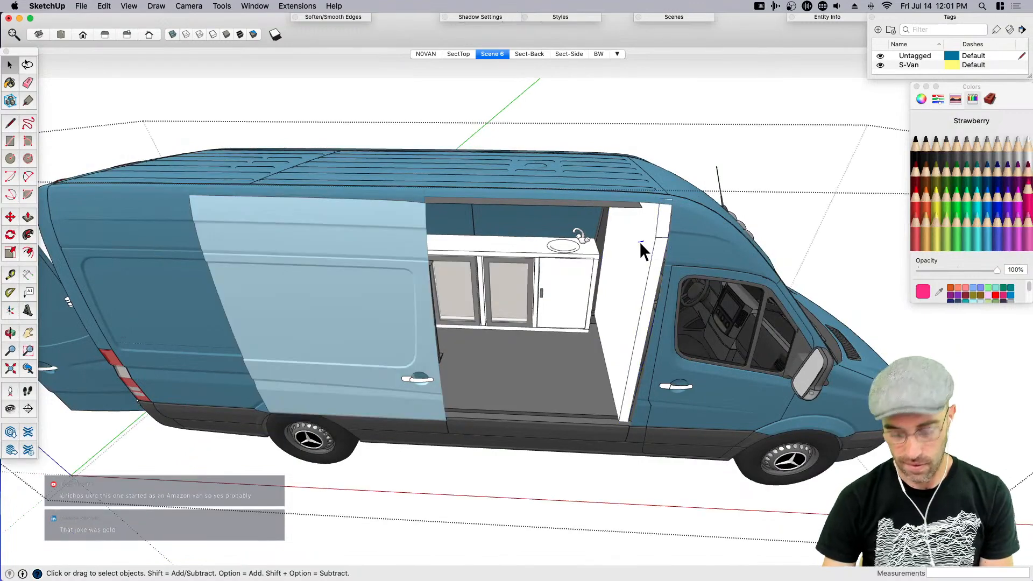
key("BackSpace")
Examine the kitchen interior, standing figure and partition wall from inside the van and through the sliding door opening
scroll(608, 466, "down", 5)
middle_click_drag(611, 453, 456, 347)
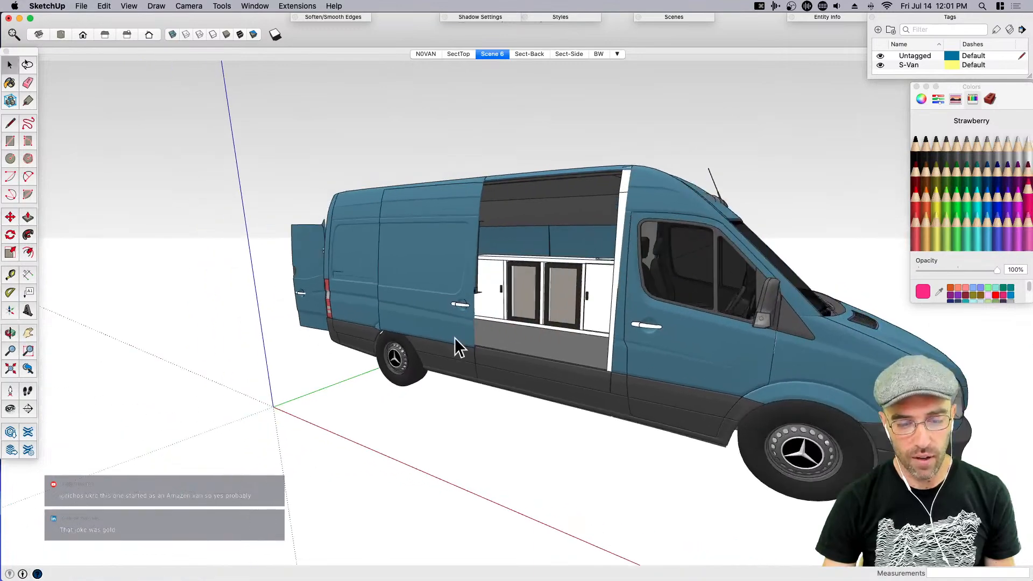
scroll(544, 294, "up", 10)
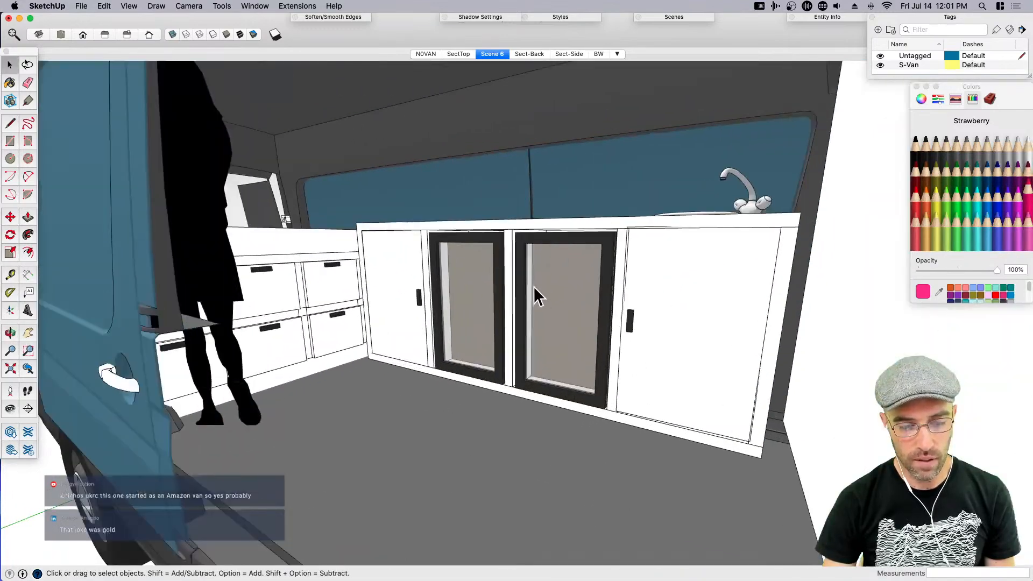
middle_click_drag(535, 293, 436, 422)
scroll(530, 312, "down", 3)
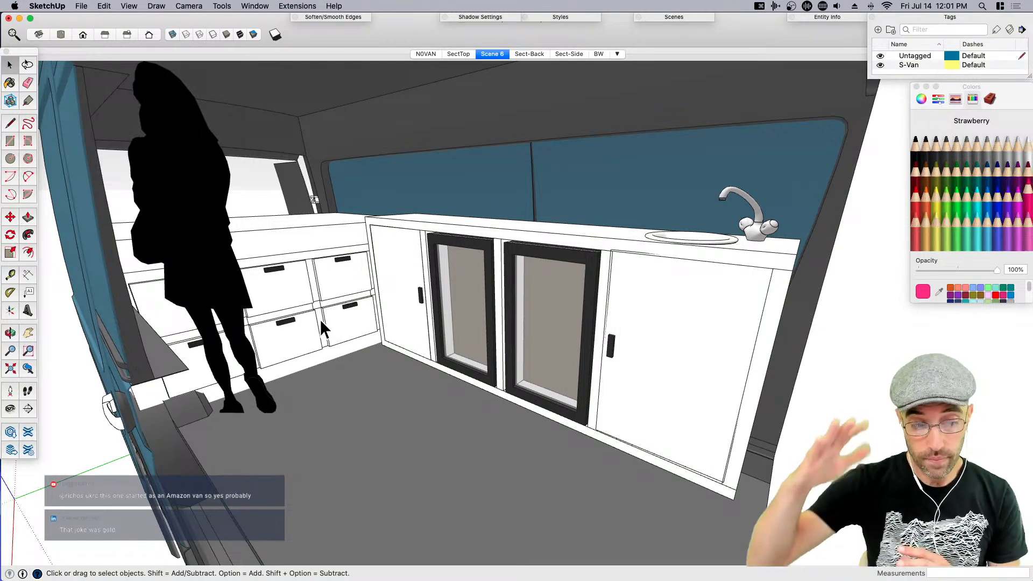
middle_click_drag(321, 321, 276, 393)
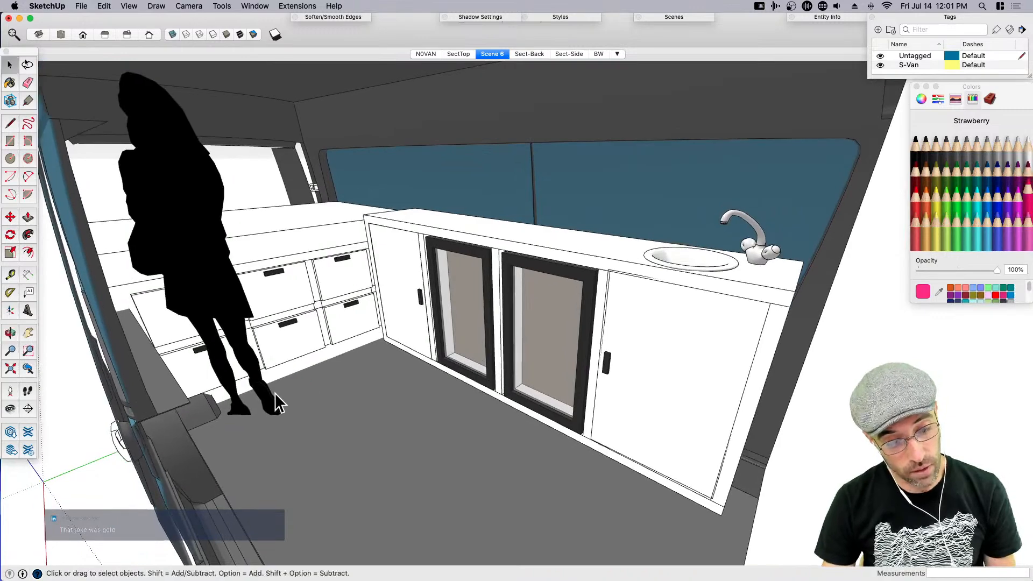
scroll(276, 392, "up", 2)
key("shift+e")
left_click_drag(282, 392, 242, 369)
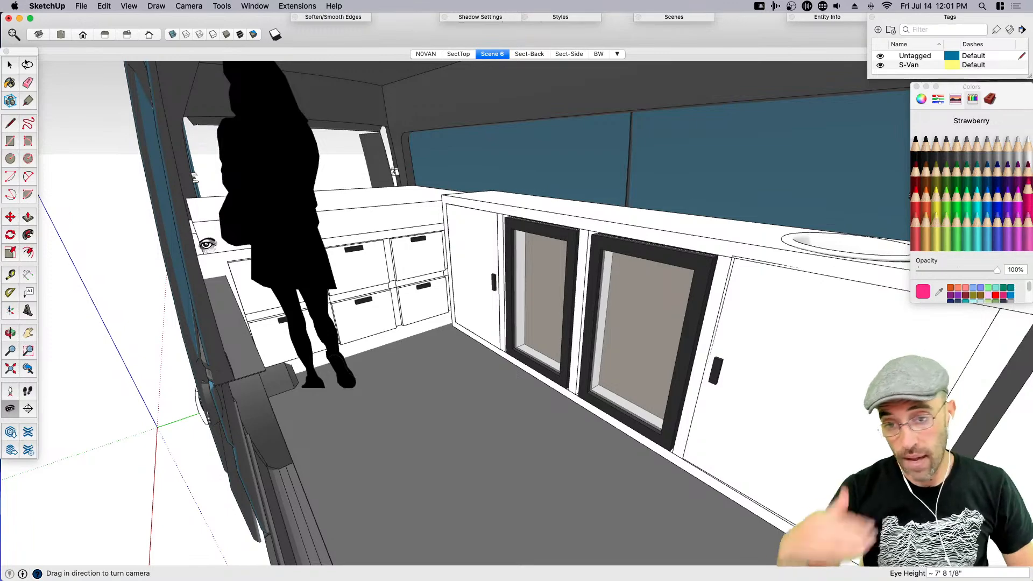
scroll(257, 260, "down", 4)
key("space")
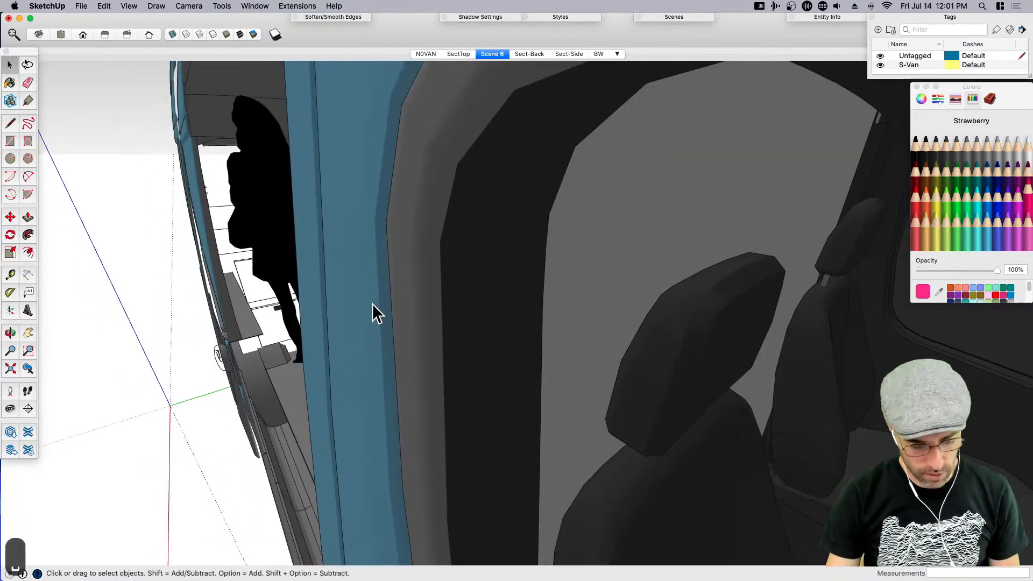
key("h")
left_click_drag(329, 332, 508, 353)
middle_click_drag(508, 353, 570, 343)
scroll(571, 342, "down", 3)
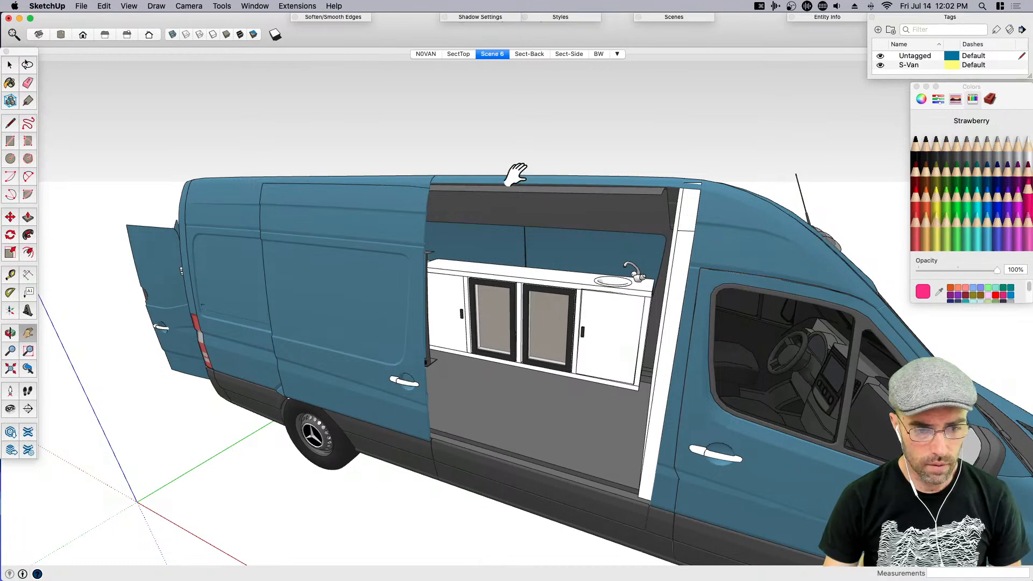
key("space")
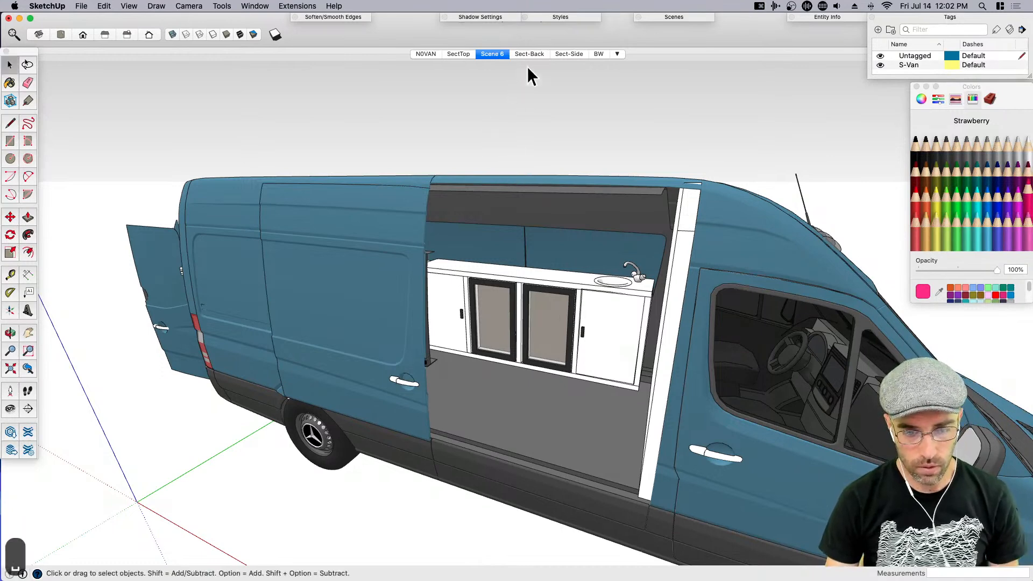
Rename Scene 6 as Sect-Top-Side, save the model, and recall the renamed scene
right_click(487, 53)
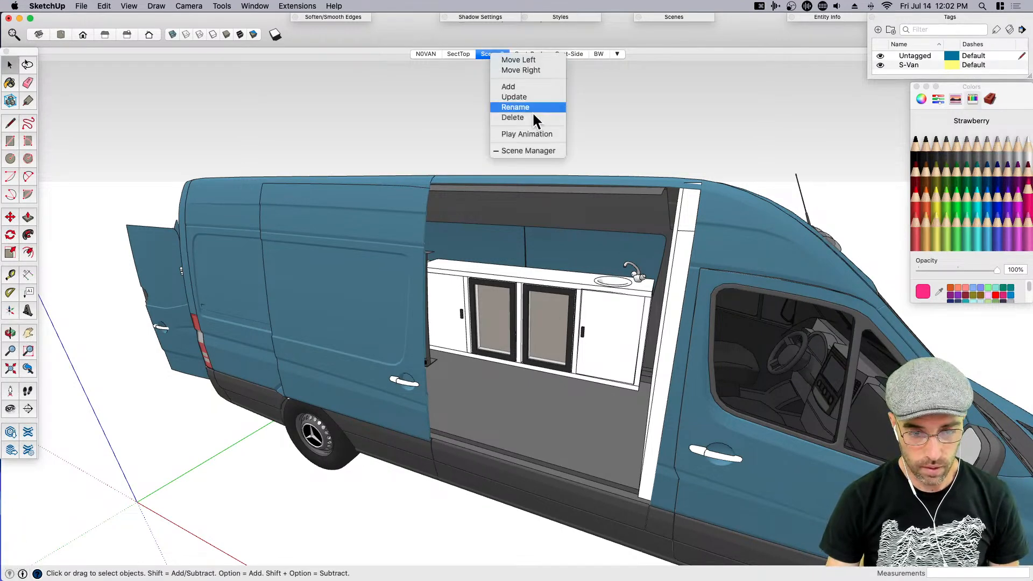
left_click(529, 106)
type("Sect-")
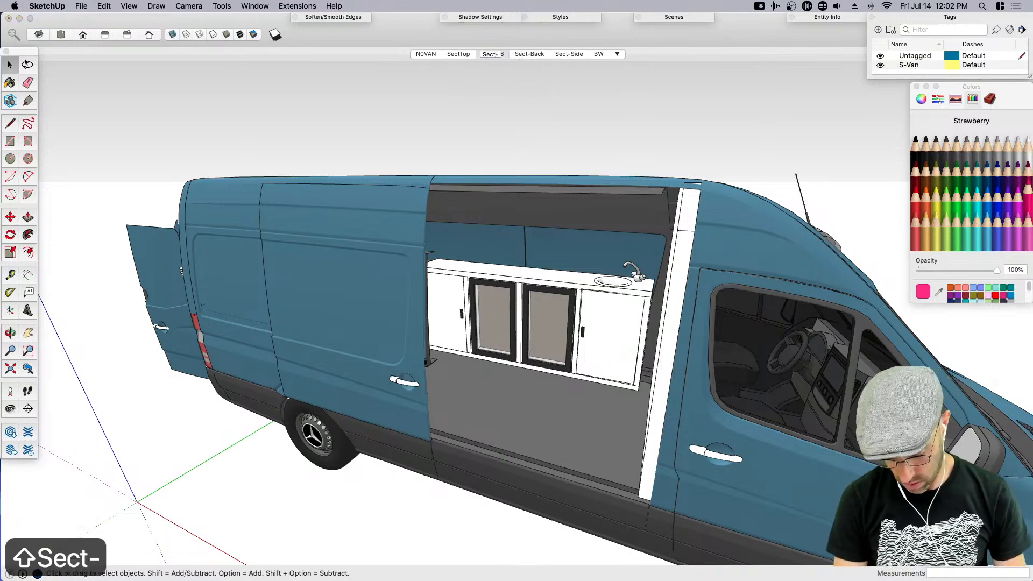
type("Top-Side")
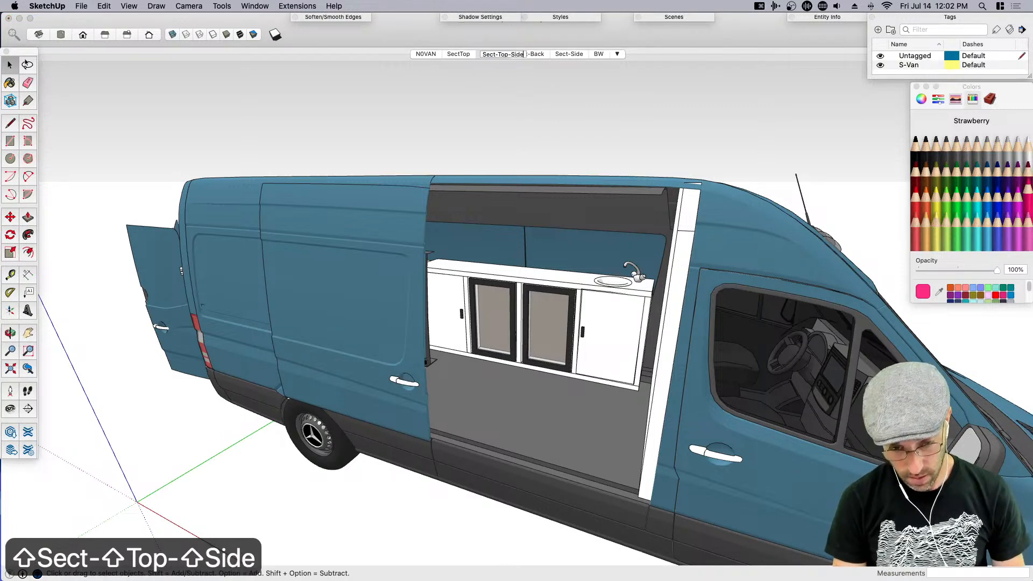
key("Return")
key("super+s")
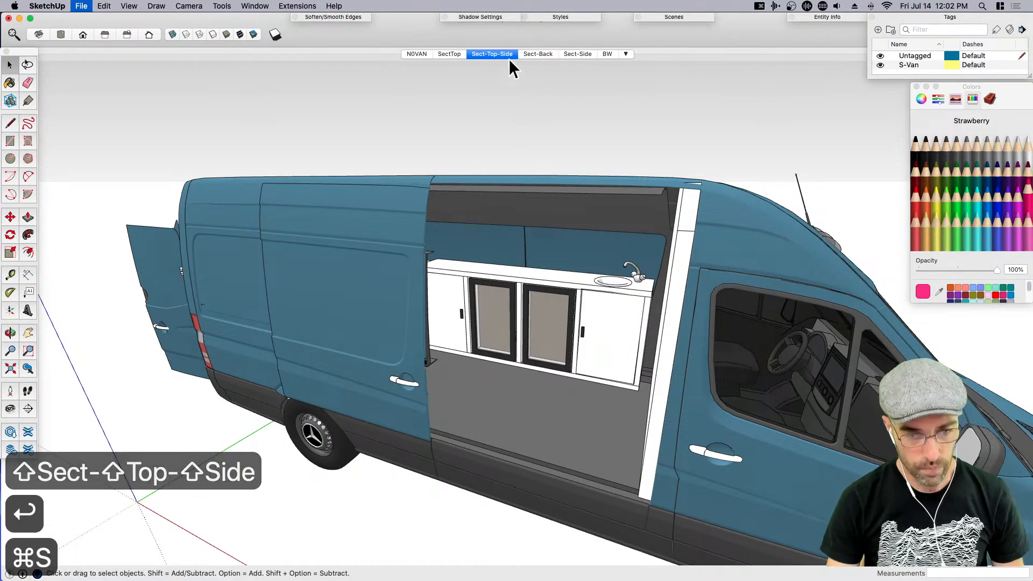
left_click(493, 54)
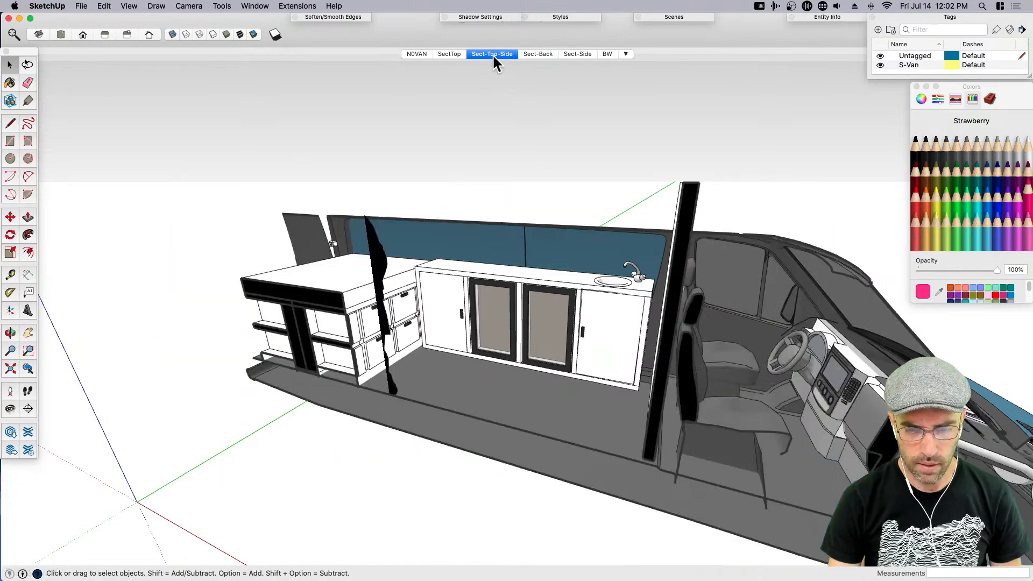
Cut the standing figure out of the van interior group and paste it in place outside the group
middle_click_drag(410, 255, 396, 320)
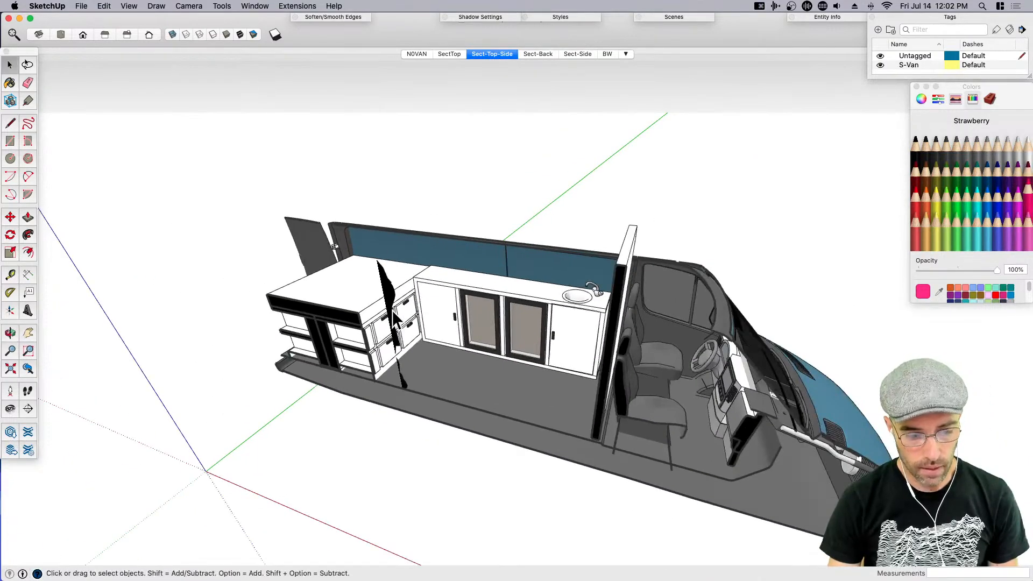
left_click(395, 306)
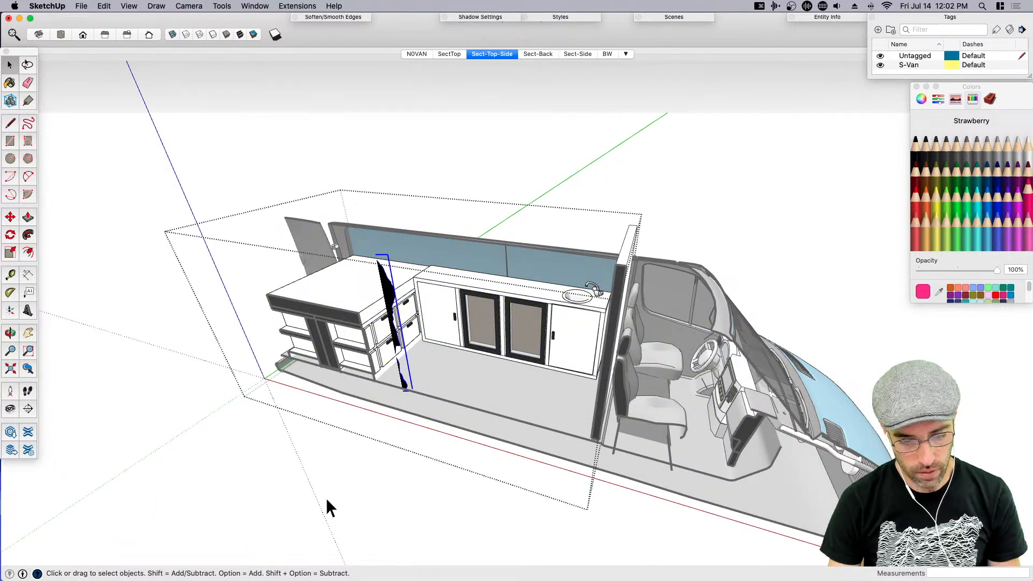
scroll(395, 291, "up", 3)
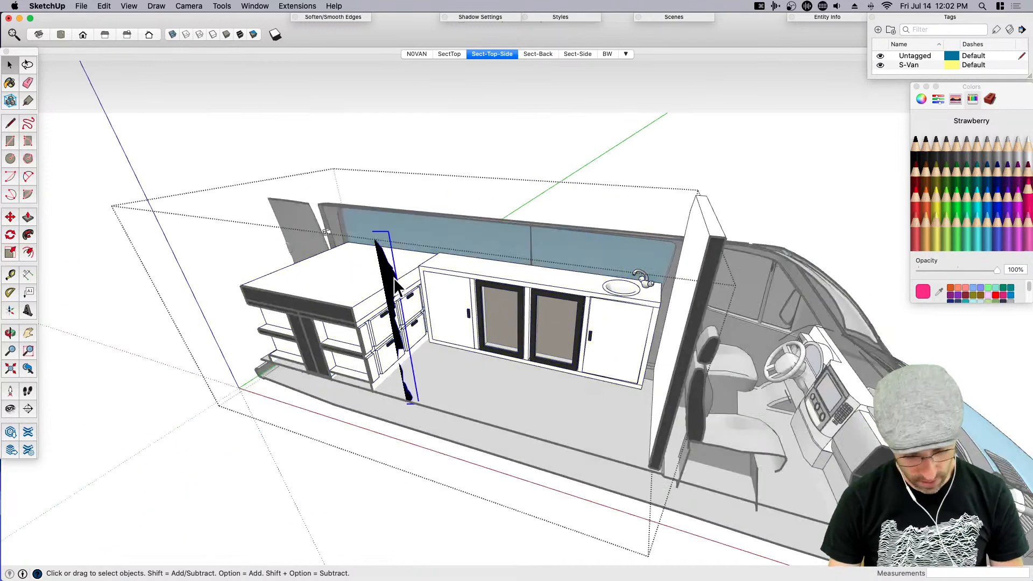
key("super+c")
key("BackSpace")
left_click(365, 506)
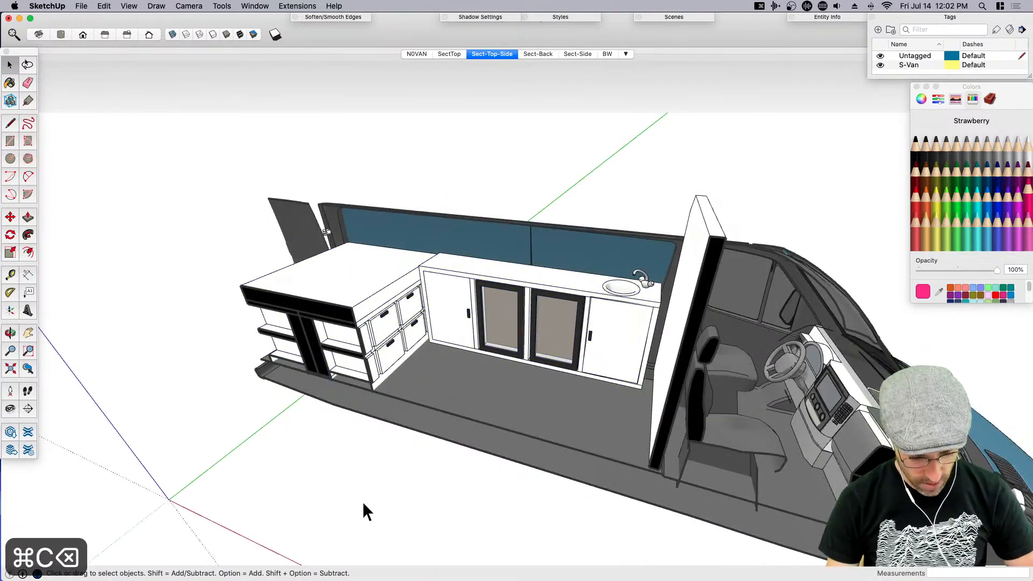
key("super+v")
key("shift+v")
Move the standing figure further into the van, onto the floor beside the drawers, and save the model
key("m")
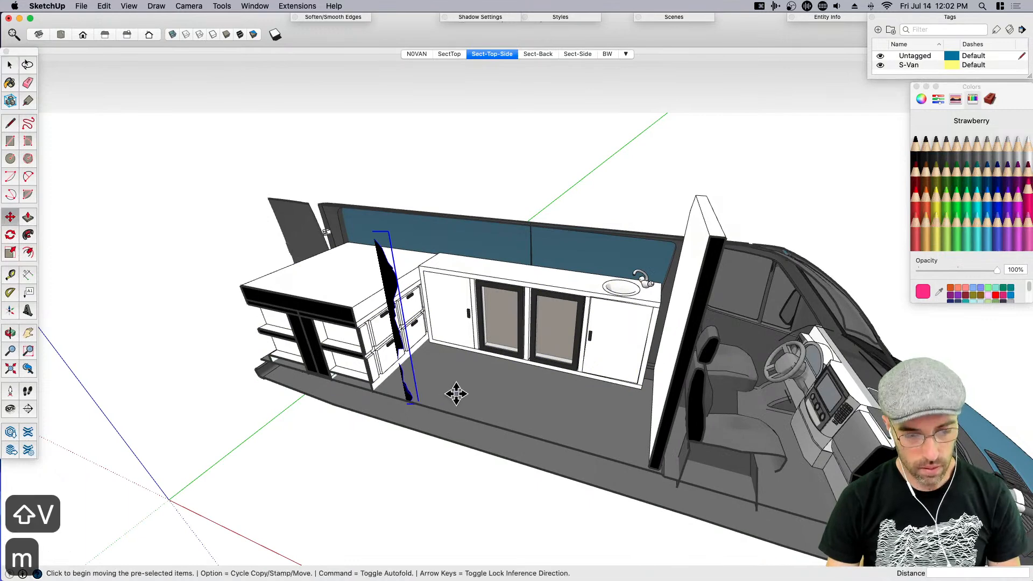
left_click(439, 410)
left_click(468, 392)
key("space")
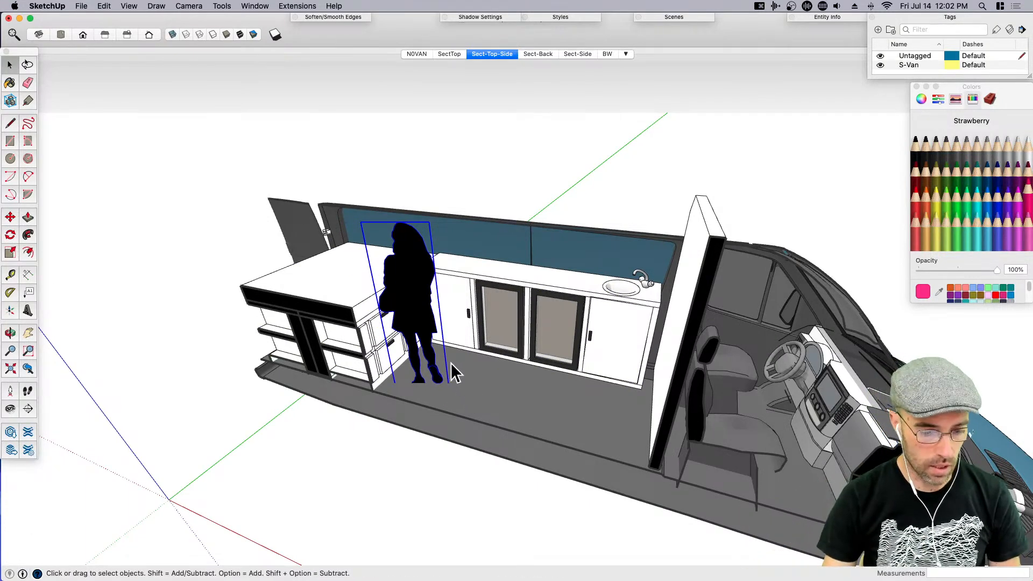
key("space")
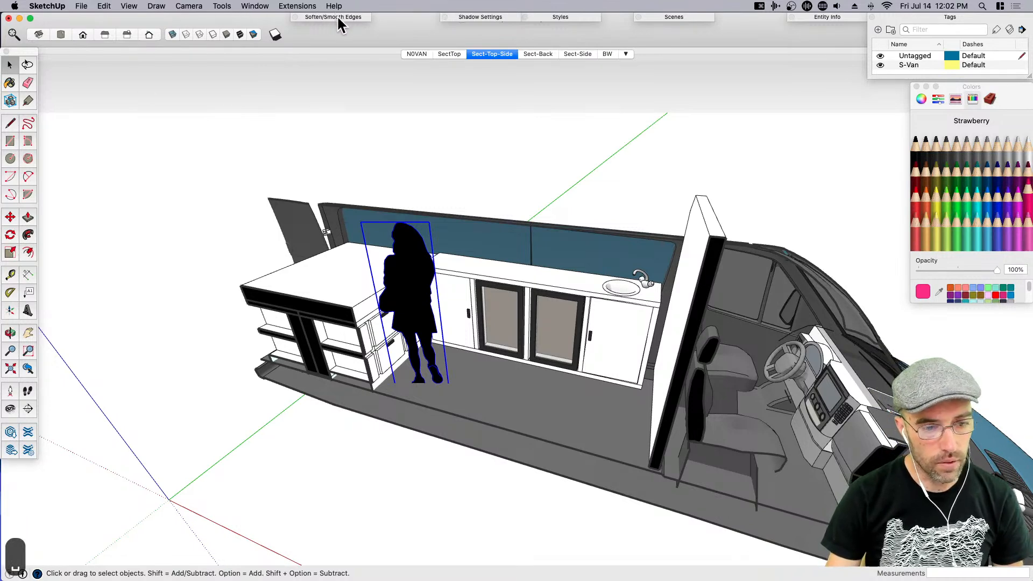
left_click(418, 129)
key("super+s")
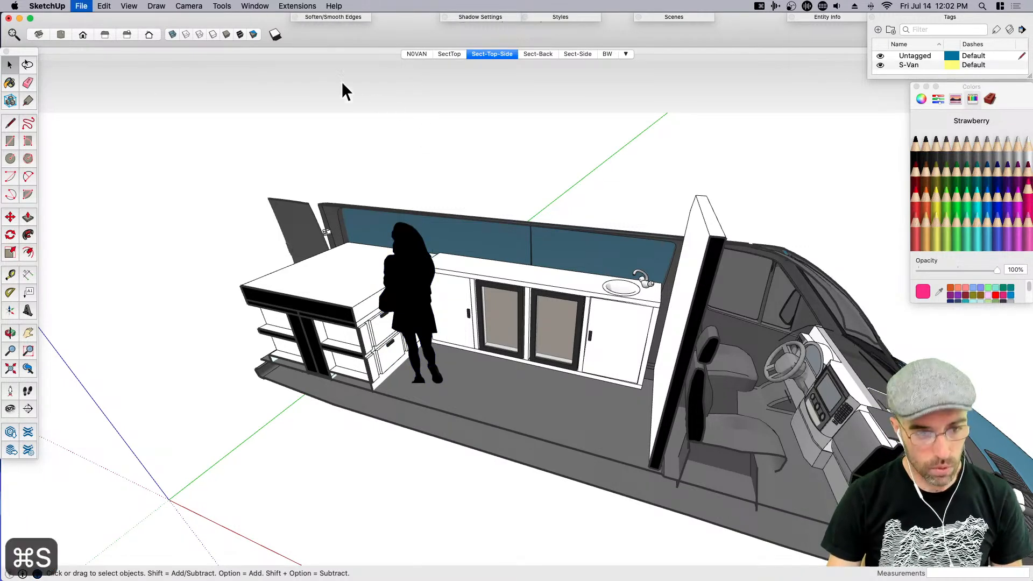
Search the 3D Warehouse models for "2d people dancing" and browse the silhouettes
left_click(222, 6)
mouse_move(254, 5)
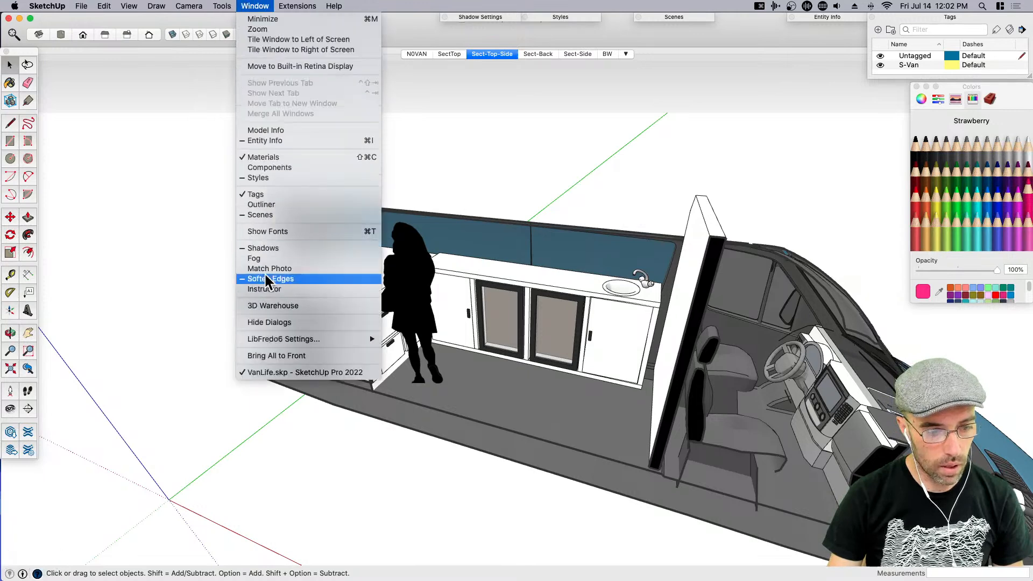
left_click(282, 304)
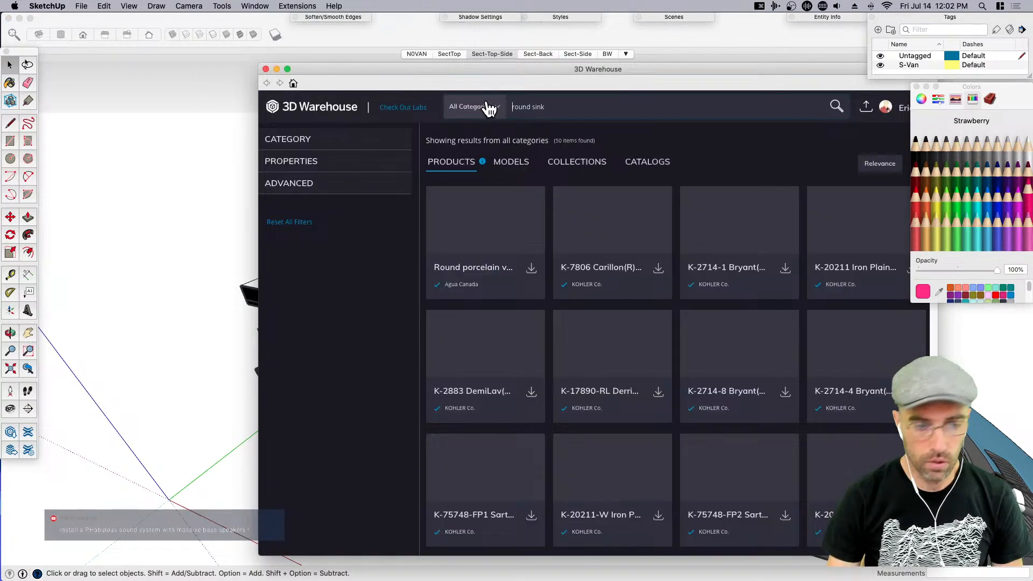
triple_click(543, 106)
type("2d p")
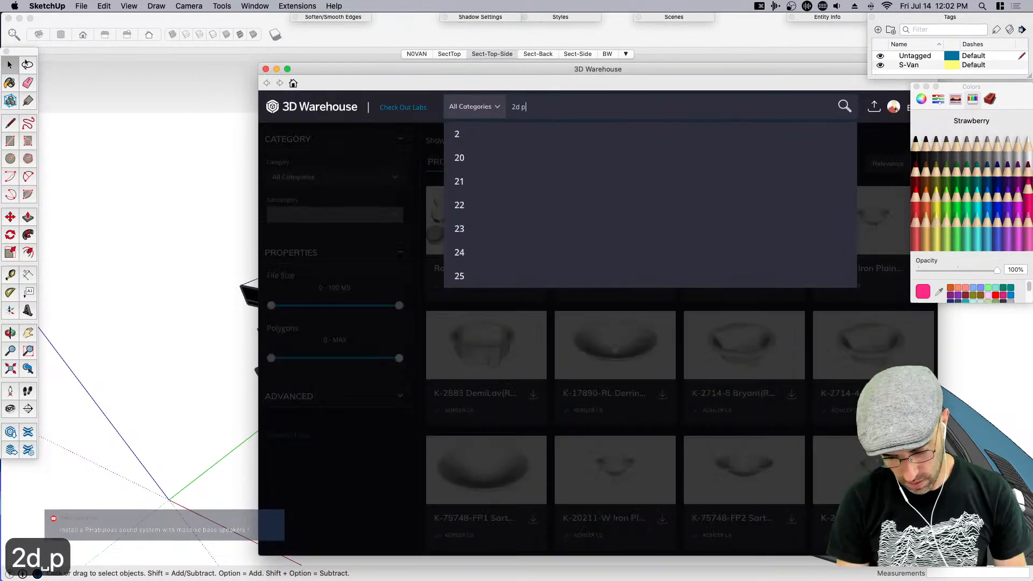
type("eople daning")
key("Return")
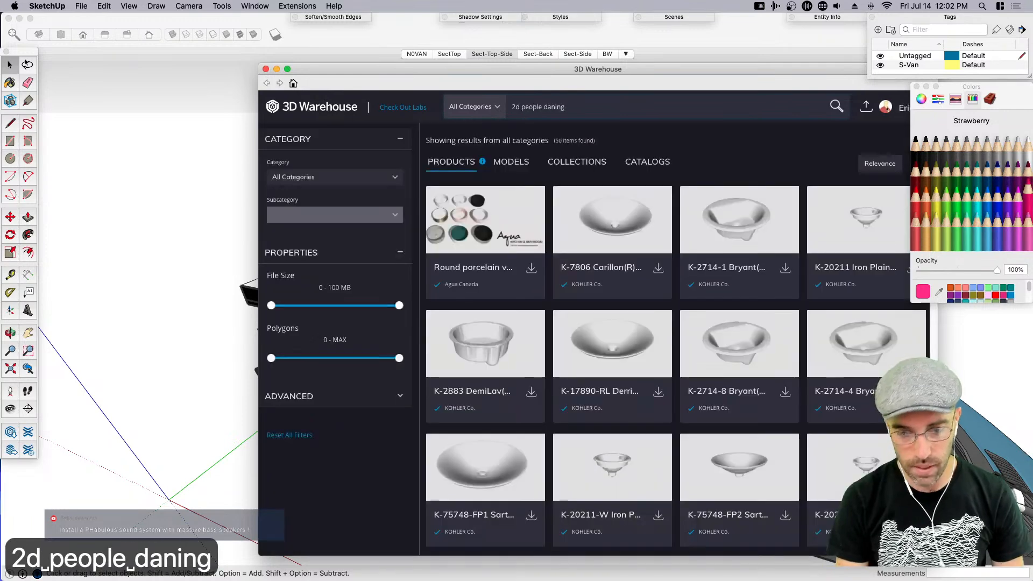
key("BackSpace")
key("BackSpace")
key("BackSpace")
type("cing")
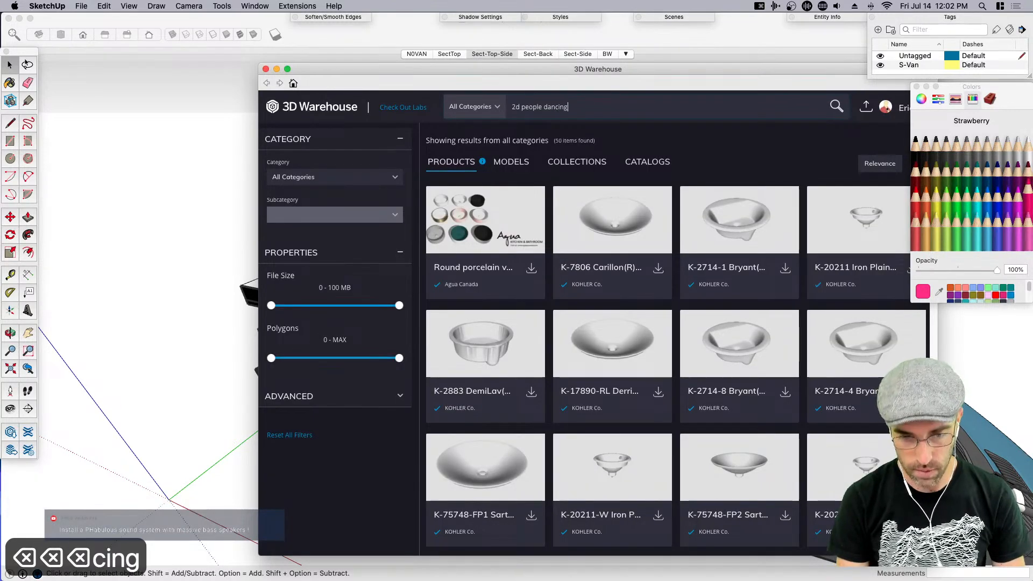
key("Return")
left_click(508, 162)
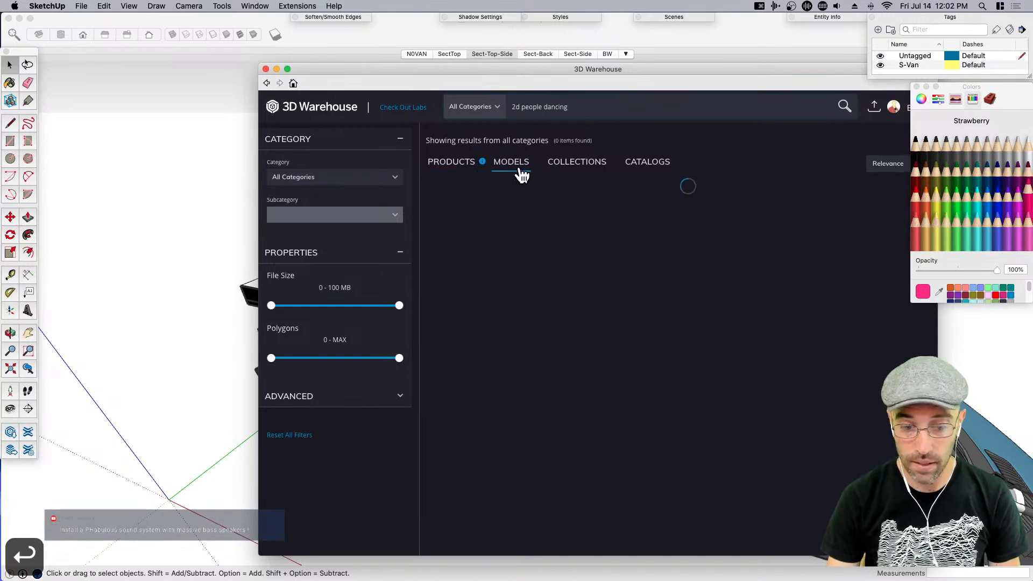
scroll(706, 303, "down", 1)
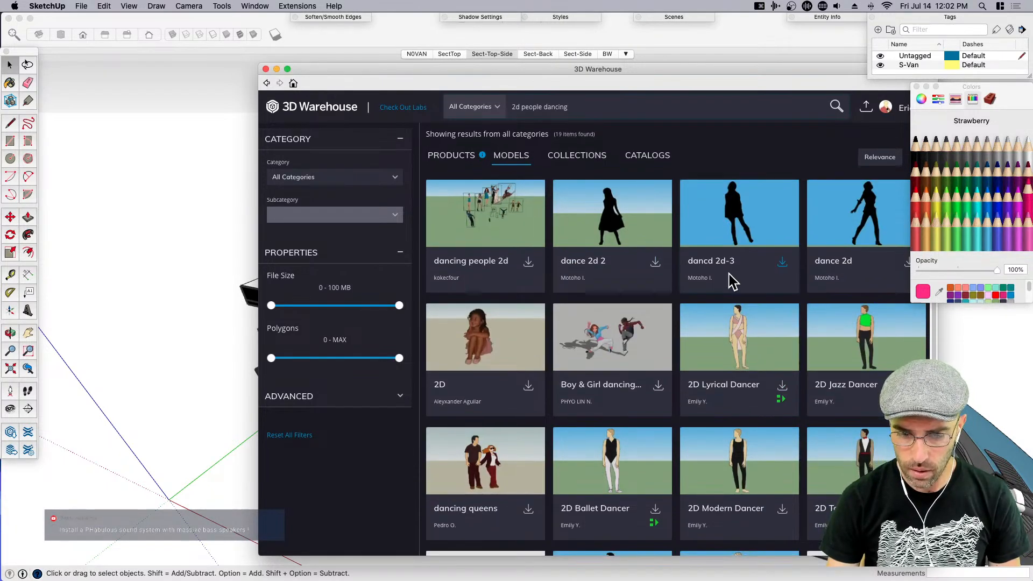
scroll(728, 278, "down", 3)
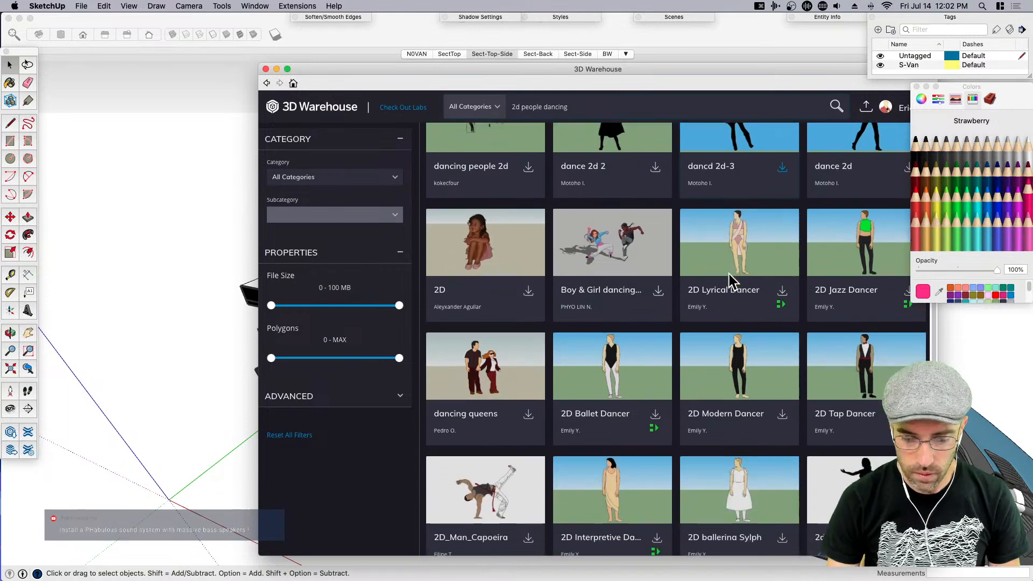
scroll(731, 279, "down", 6)
scroll(729, 277, "up", 10)
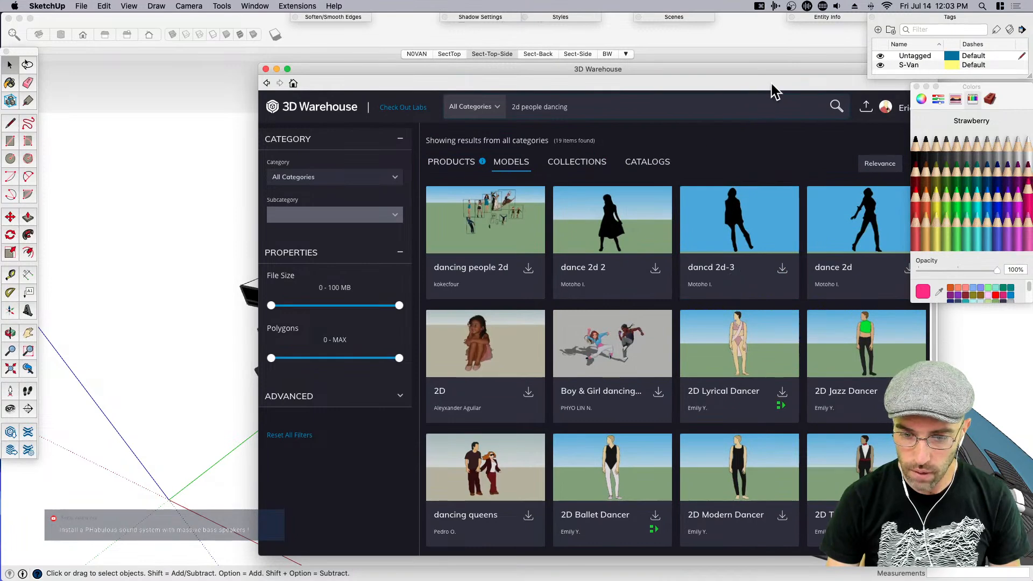
Download the "dance 2d 2" silhouette to the Desktop instead of loading it into the model
left_click(656, 270)
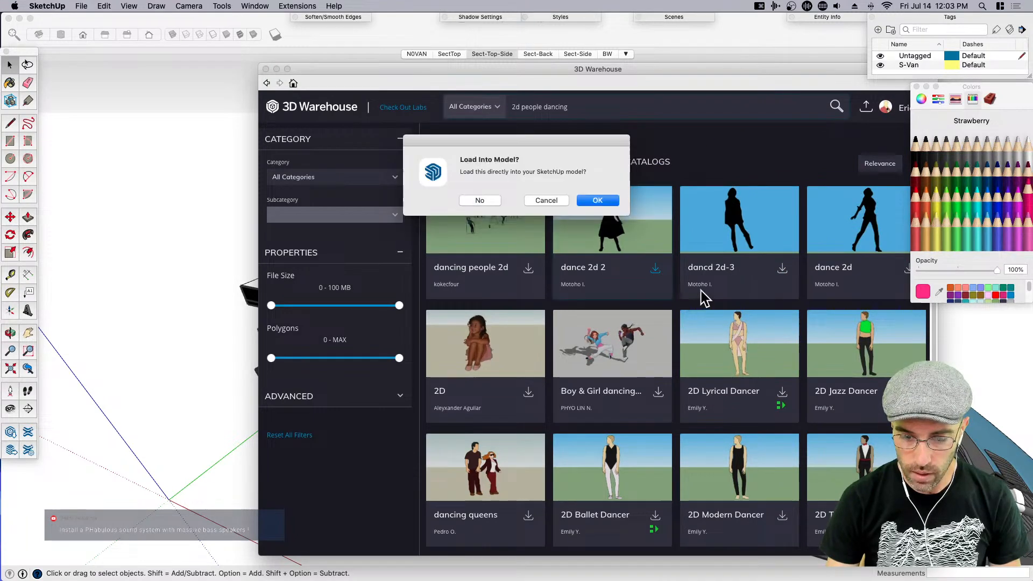
left_click(479, 201)
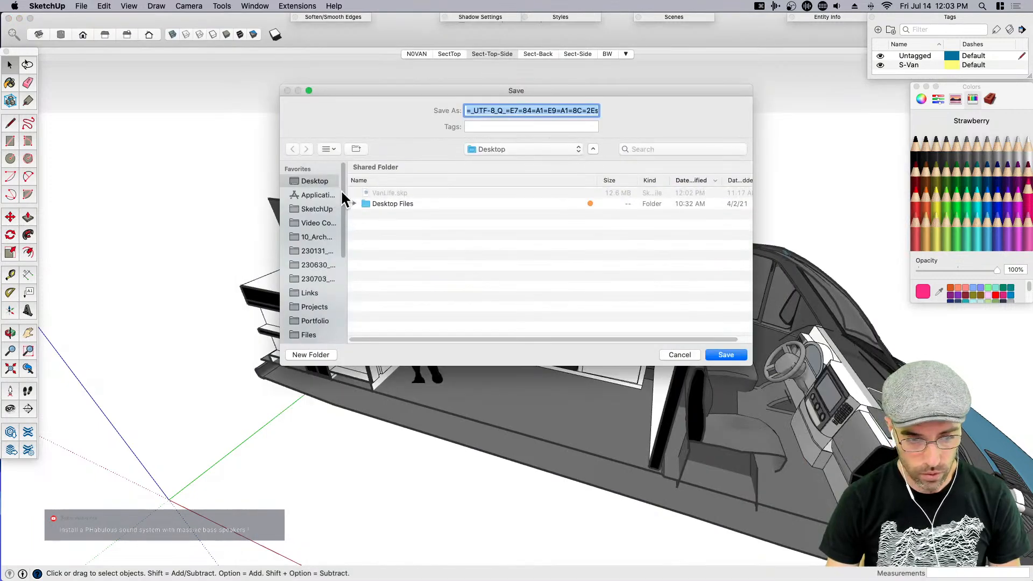
left_click(724, 354)
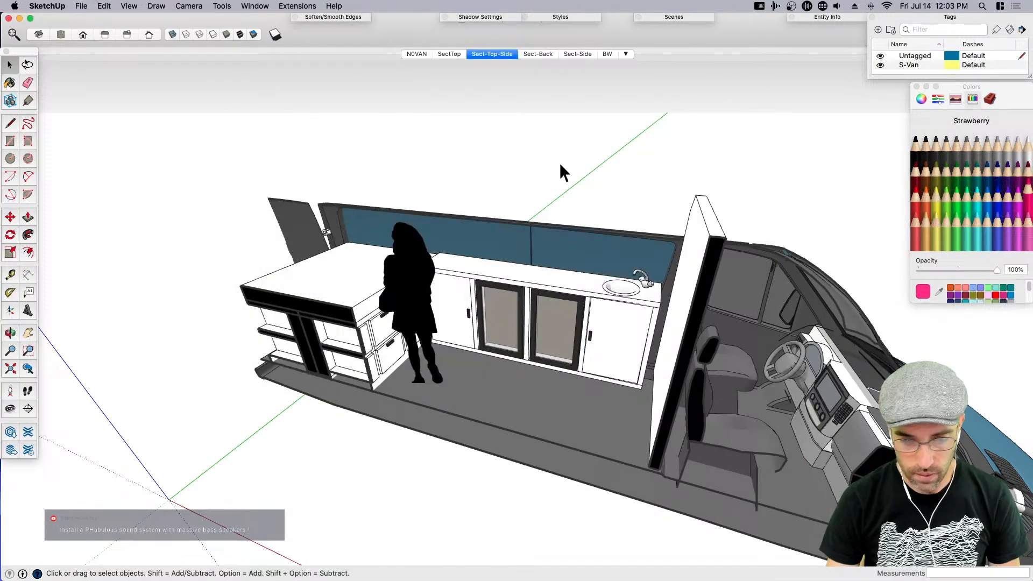
Load the "dancd 2d-3" silhouette from 3D Warehouse into the model and place it on the van floor beside the first figure
left_click(231, 6)
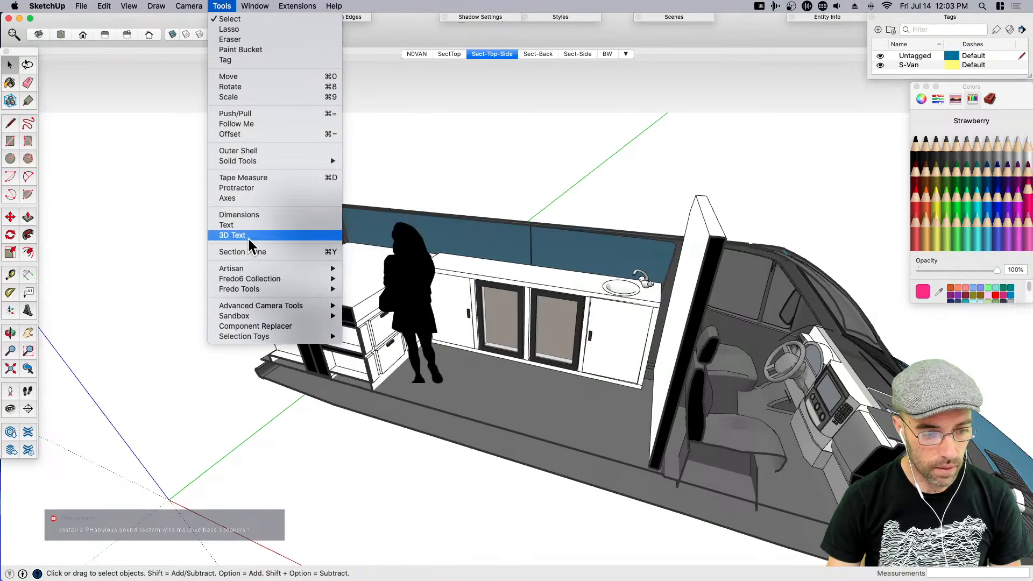
mouse_move(255, 8)
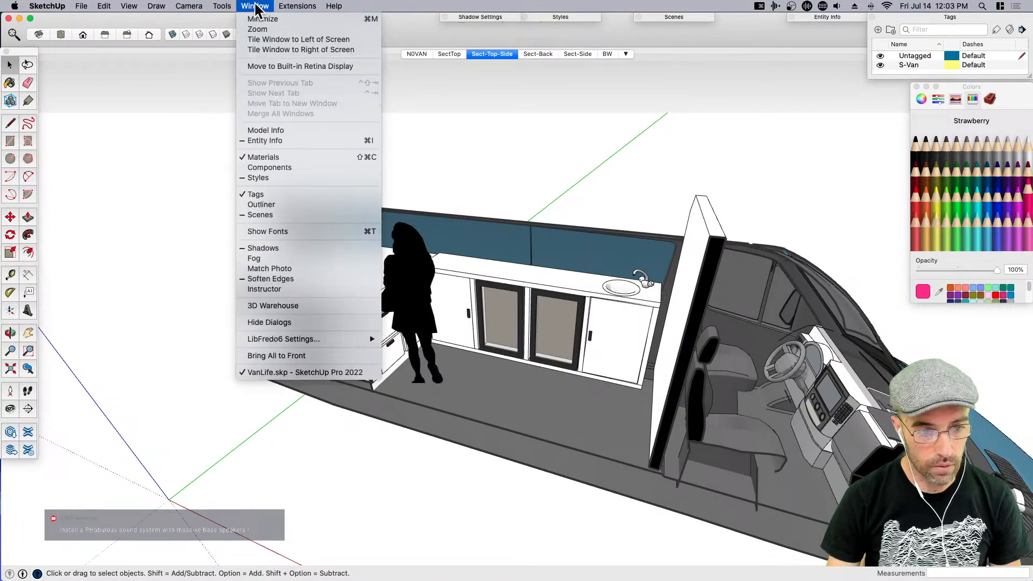
left_click(287, 307)
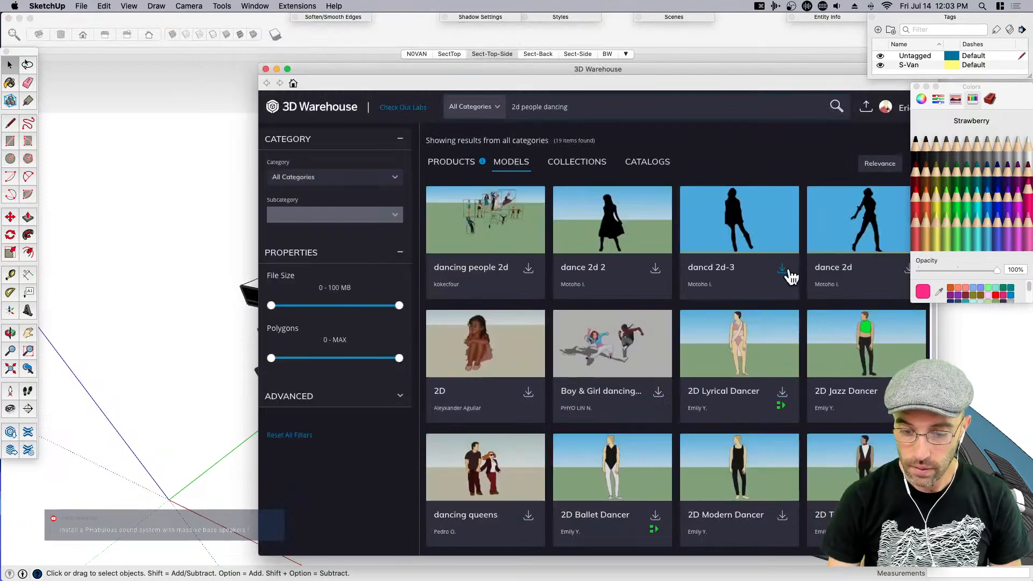
left_click(786, 272)
left_click(607, 204)
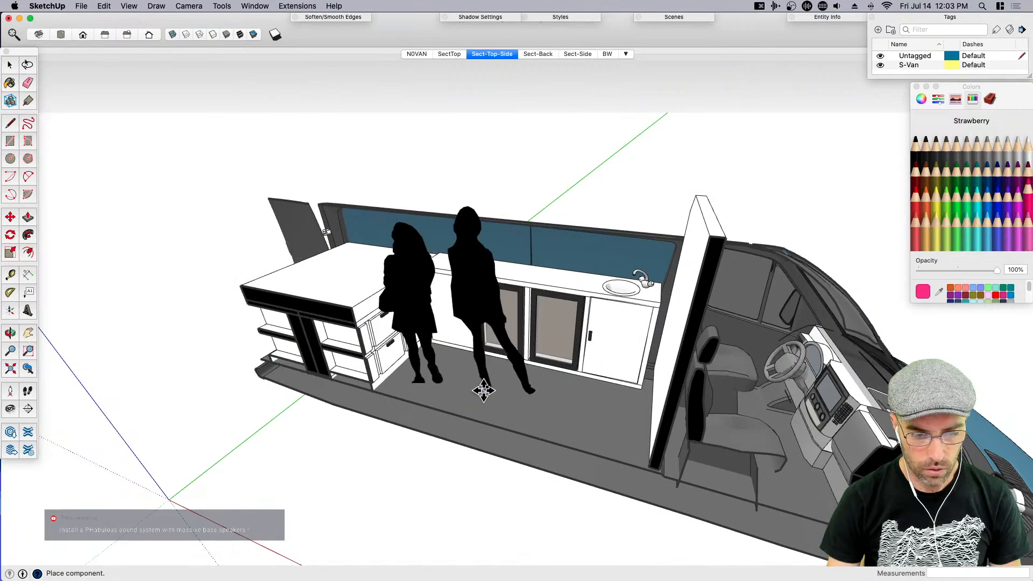
left_click(484, 390)
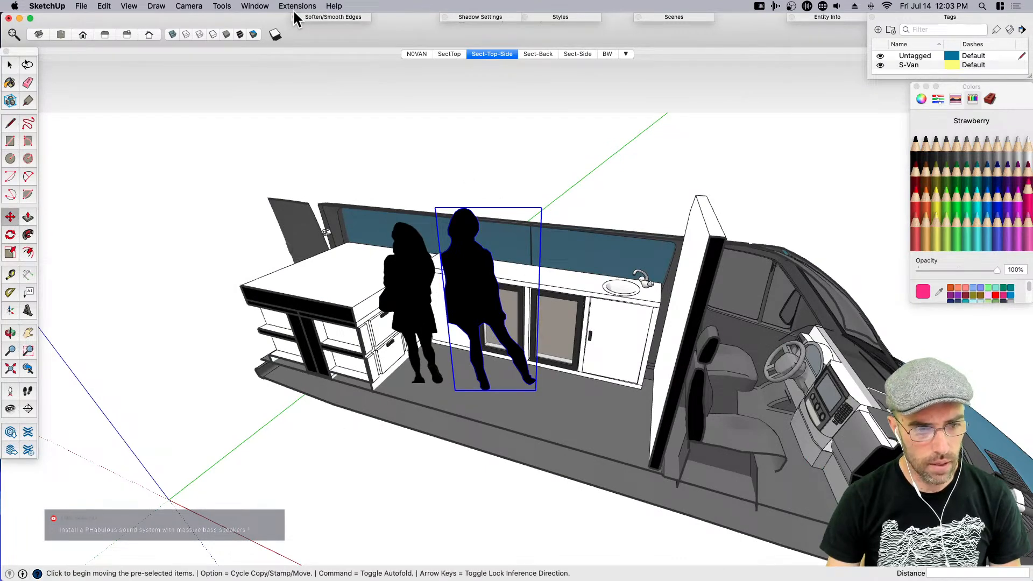
left_click(255, 6)
mouse_move(222, 6)
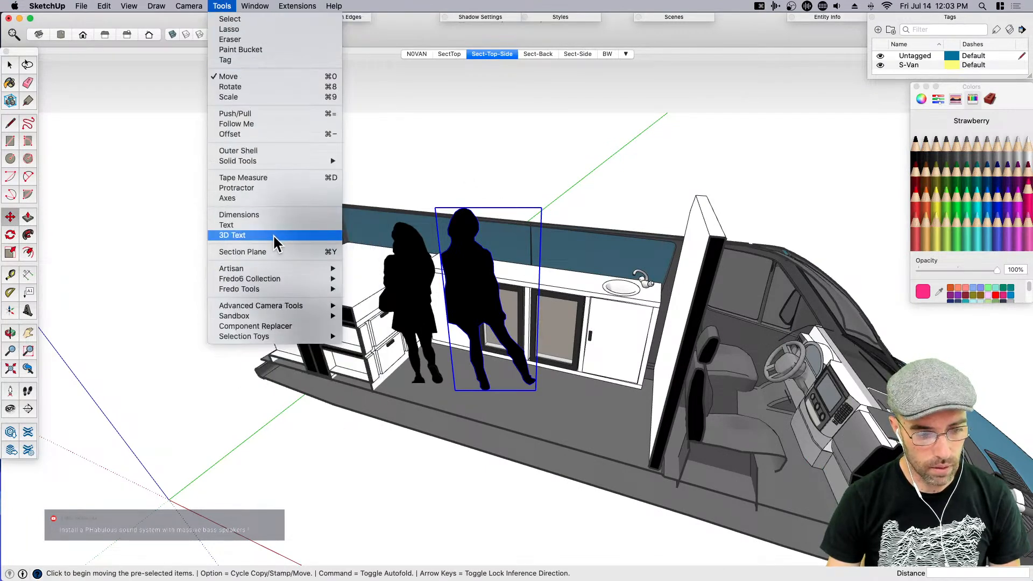
left_click(656, 306)
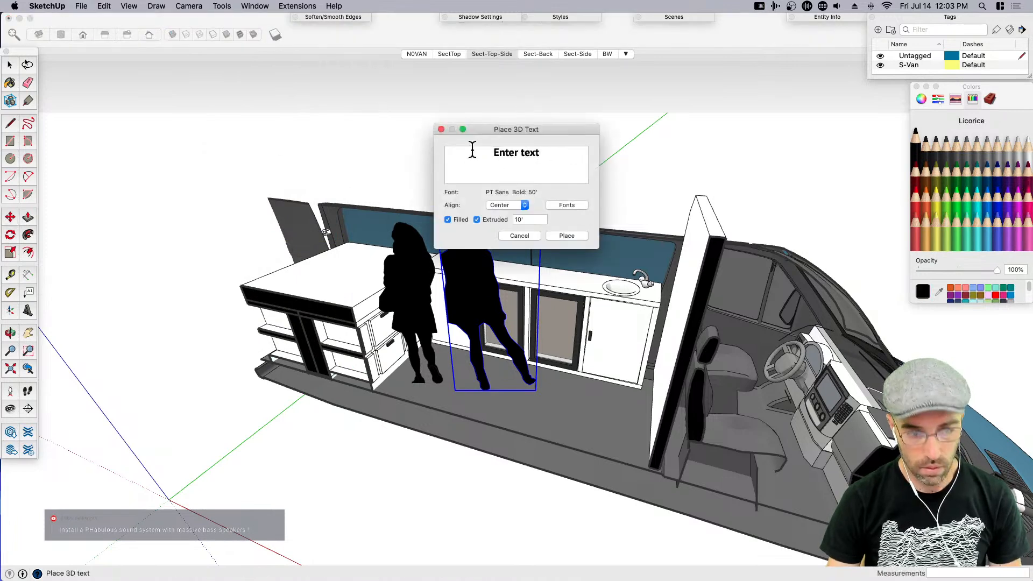
left_click(440, 129)
Load the "dance 2d" silhouette from 3D Warehouse and place it on the floor in front of the sink cabinets
left_click(254, 6)
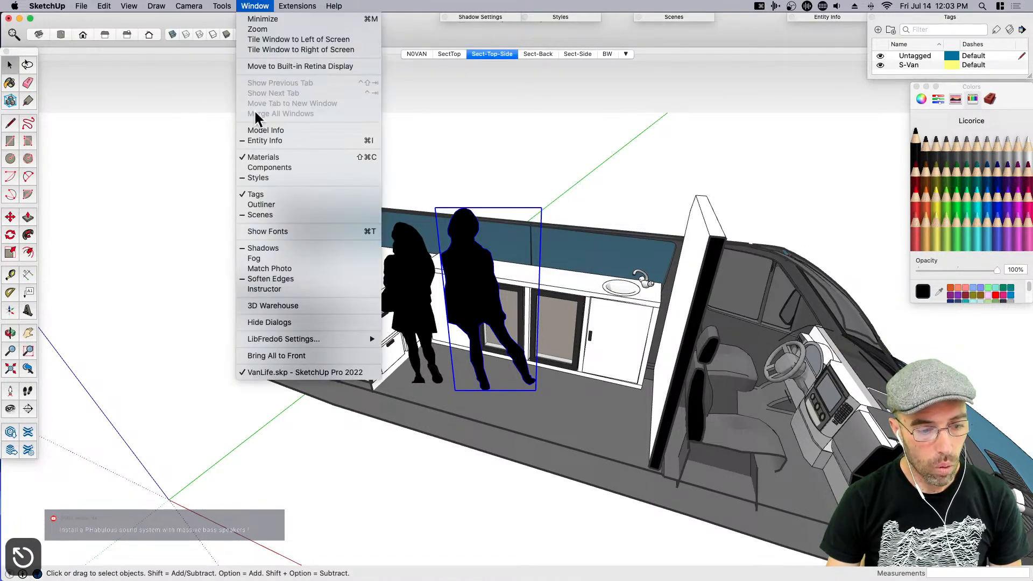
left_click(271, 306)
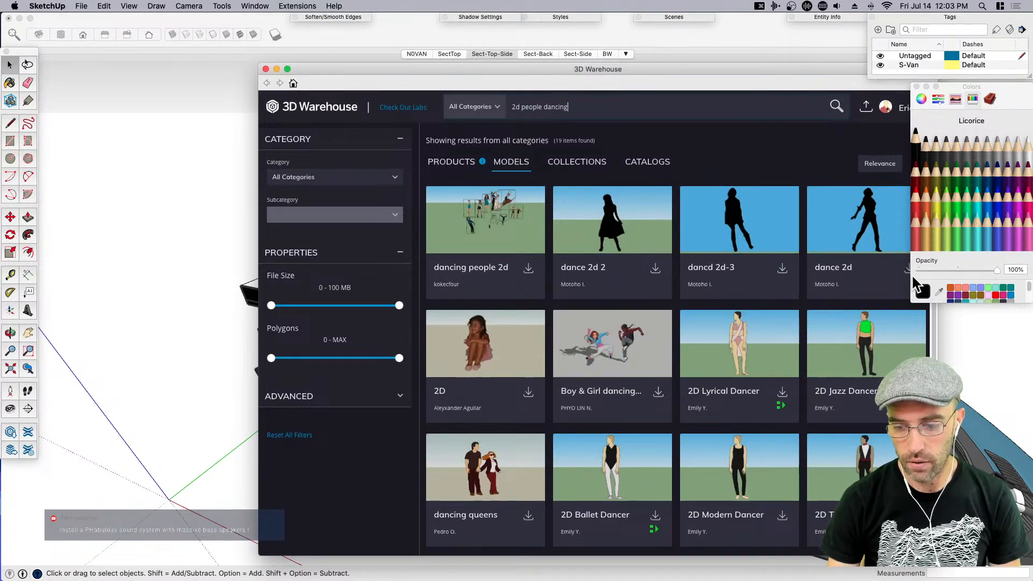
left_click(916, 87)
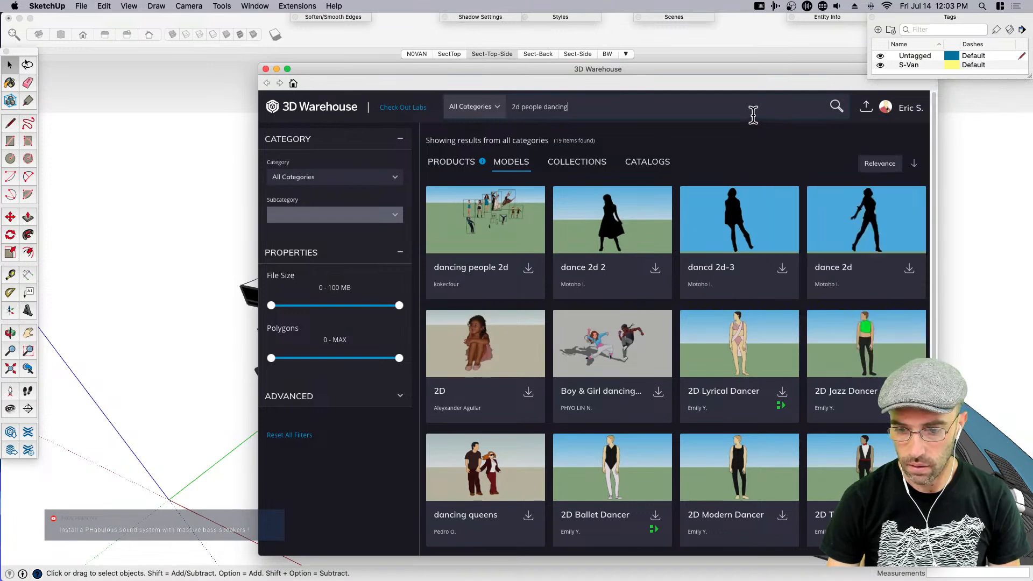
left_click(909, 269)
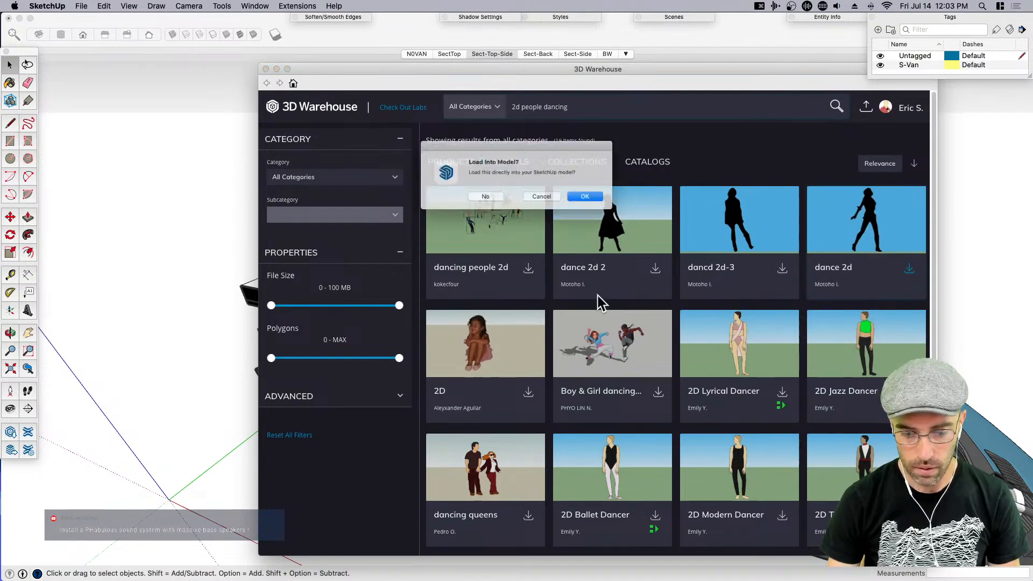
left_click(597, 200)
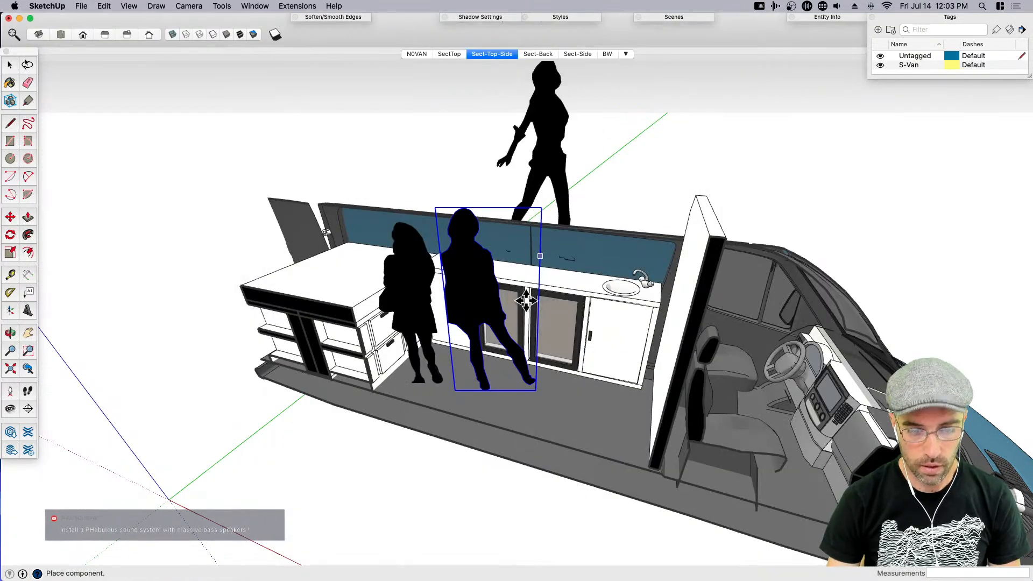
left_click(571, 417)
key("space")
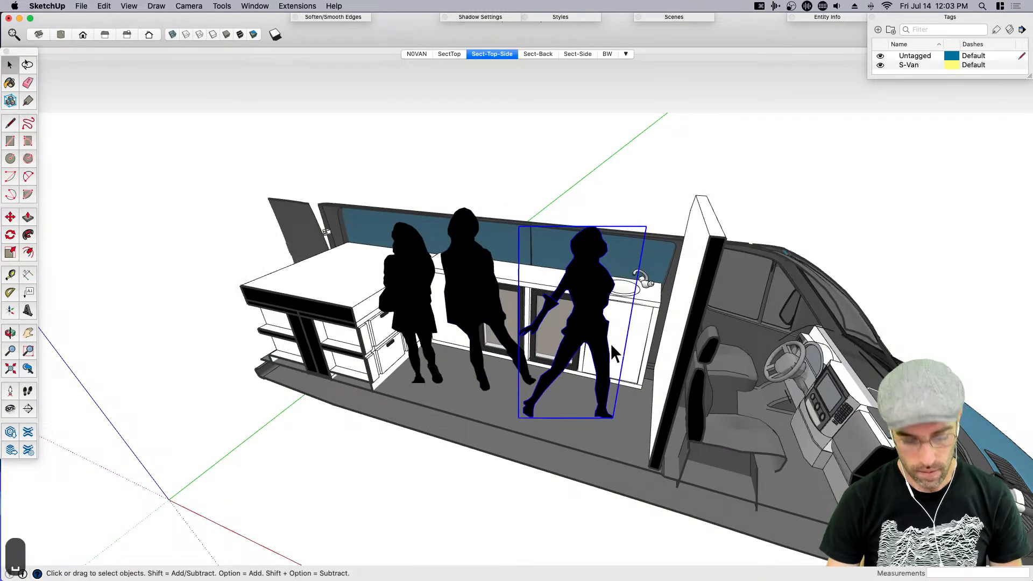
Mirror the newly placed dancing figure by scaling it -1 along the red axis
key("s")
left_click(617, 336)
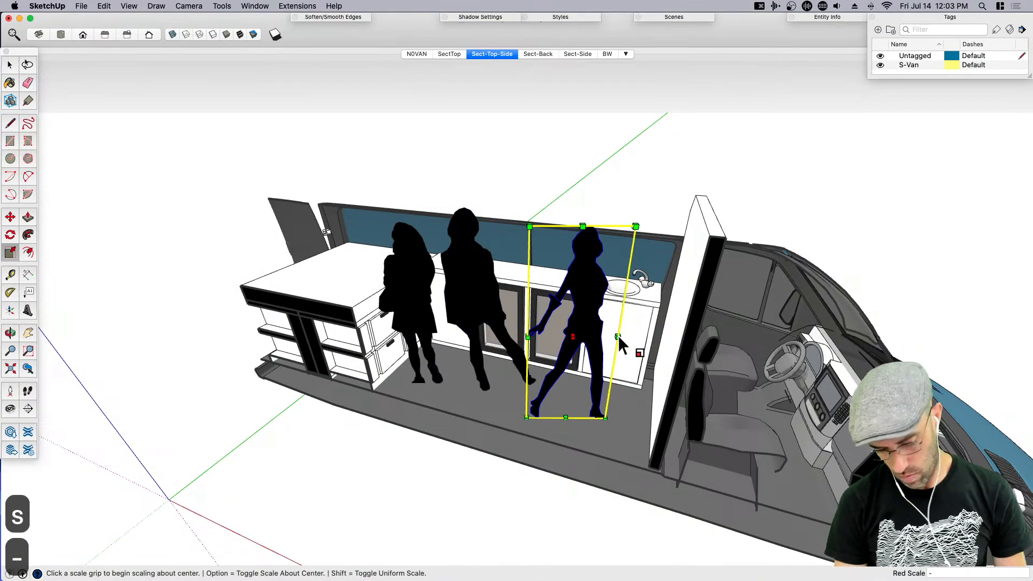
type("-1")
key("Return")
key("space")
left_click(482, 487)
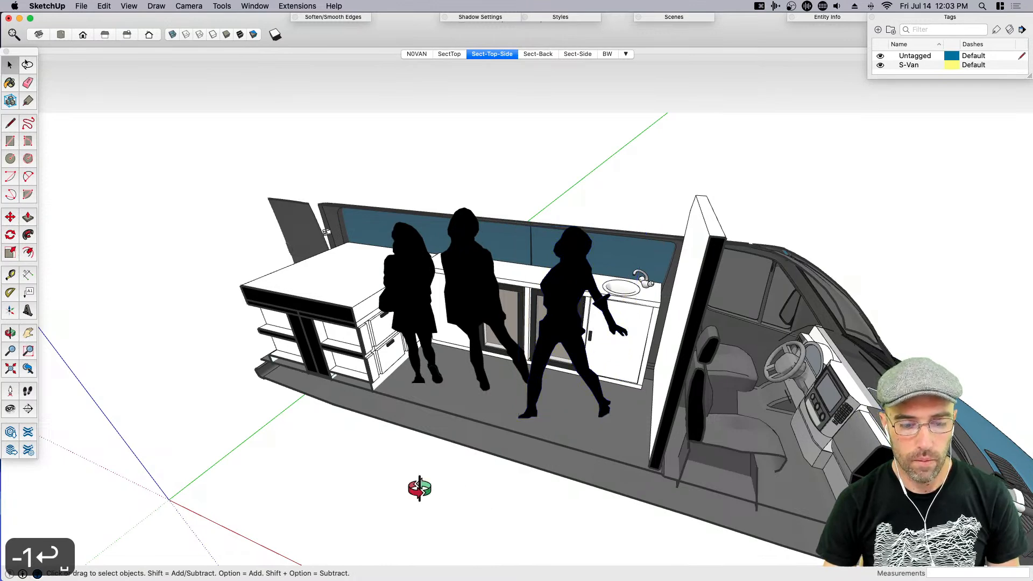
Save the van model with the three silhouette figures in place
middle_click_drag(414, 492, 640, 371)
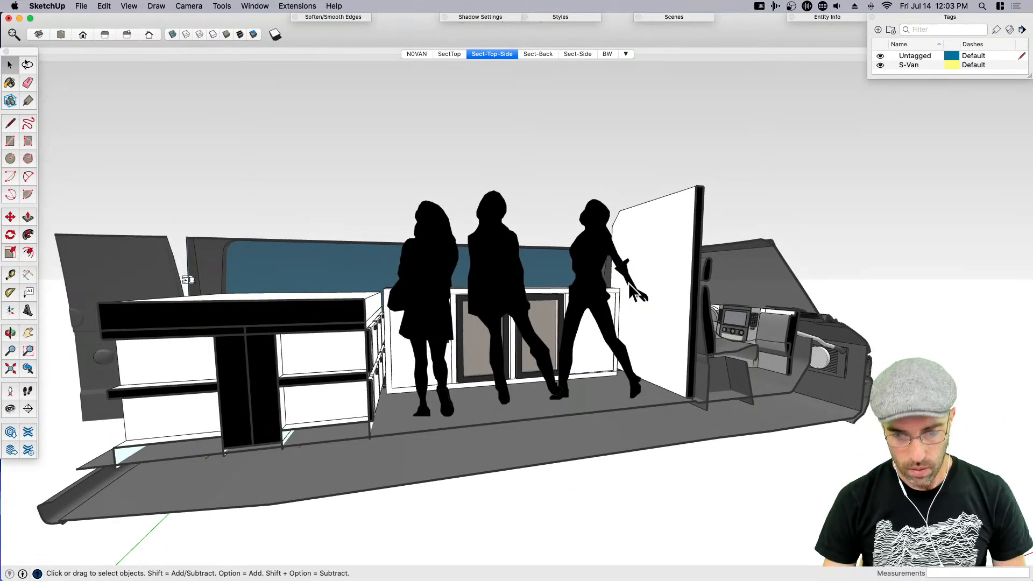
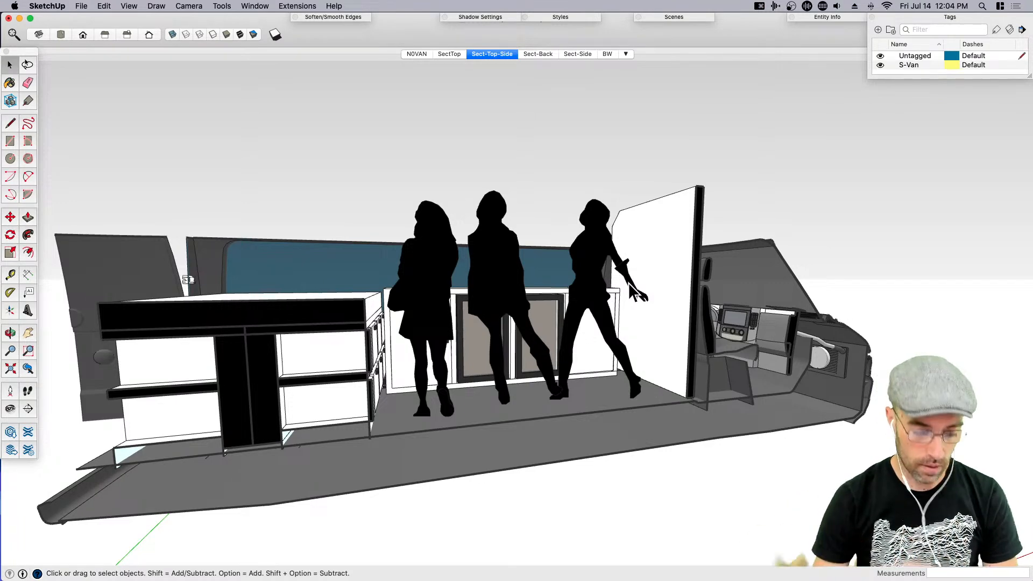
key("h")
left_click_drag(590, 431, 623, 484)
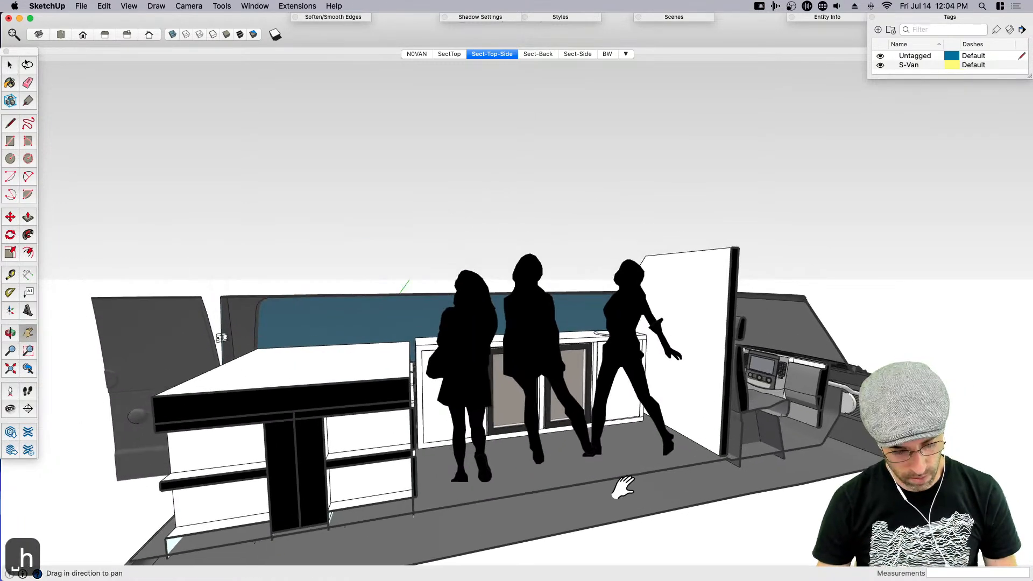
key("super+s")
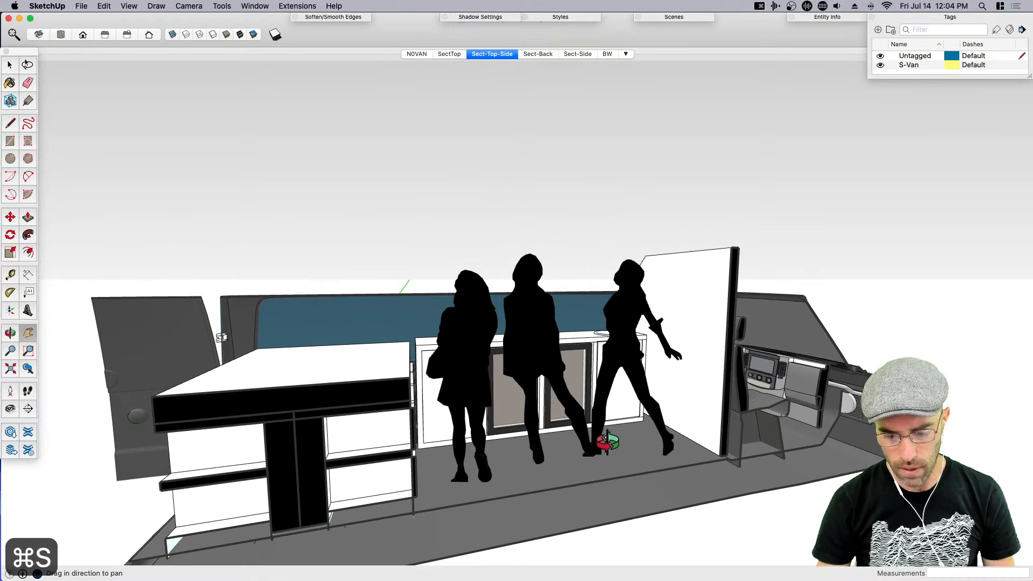
Turn off the section cut so the complete van body is shown around the silhouettes
middle_click_drag(615, 450, 591, 428)
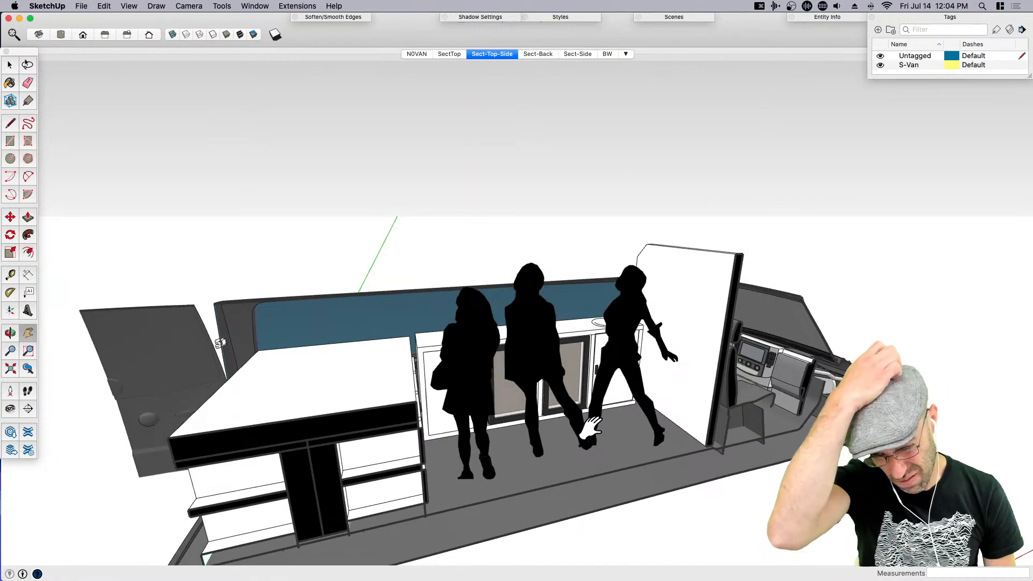
key("o")
left_click_drag(574, 411, 509, 390)
key("space")
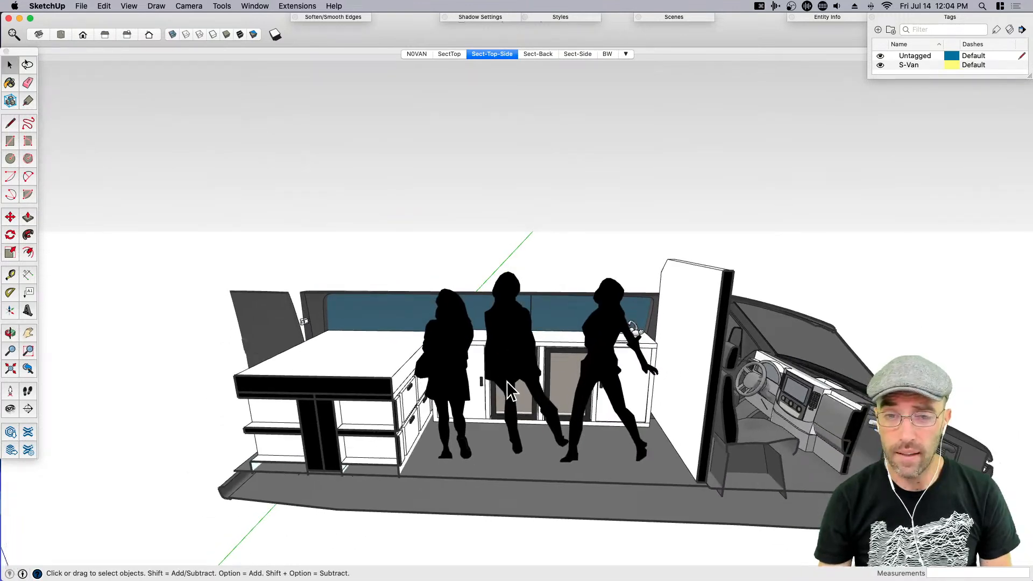
middle_click_drag(554, 422, 619, 425)
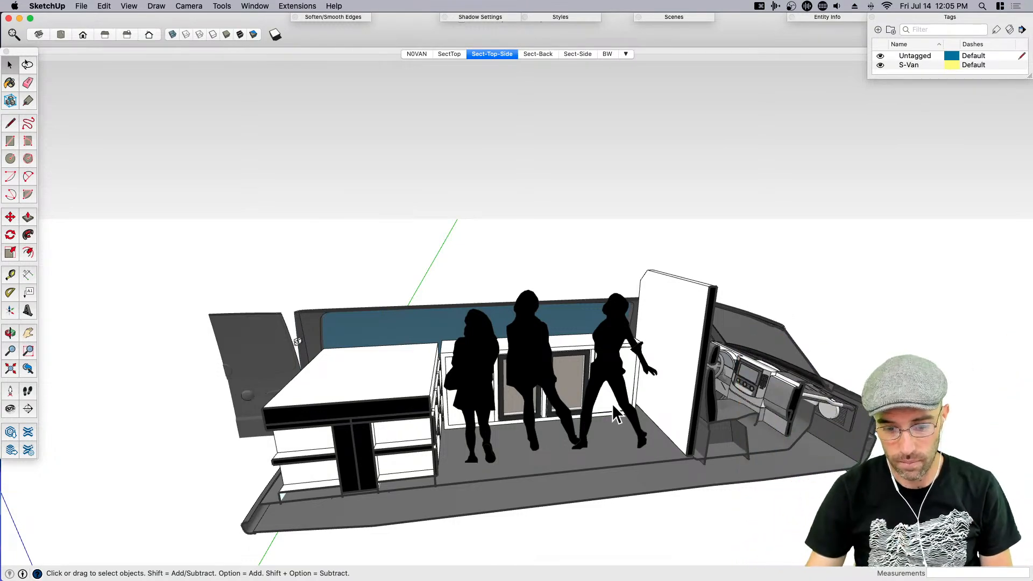
scroll(579, 410, "up", 5)
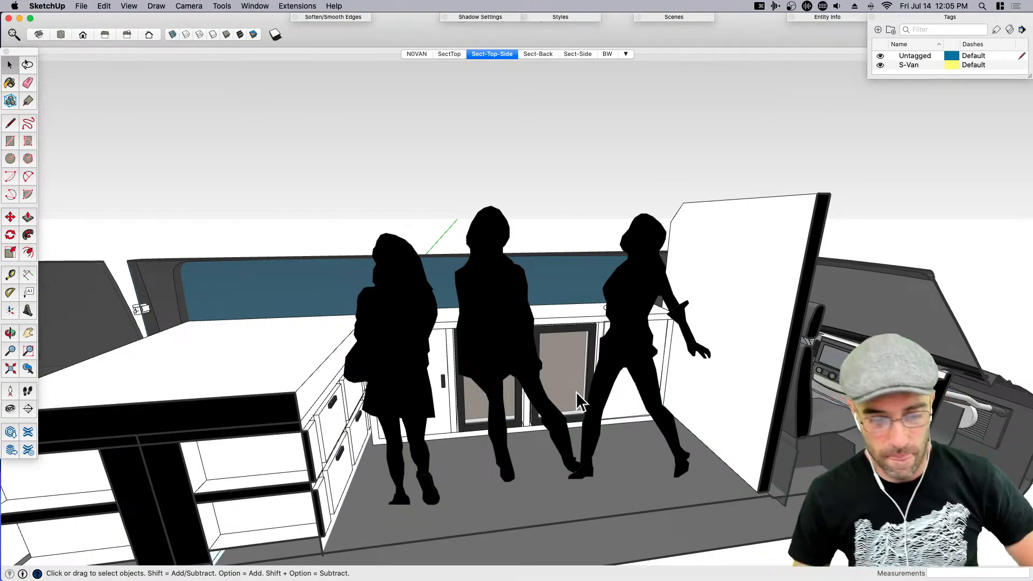
key("shift+s")
scroll(631, 383, "down", 5)
middle_click_drag(673, 387, 376, 240)
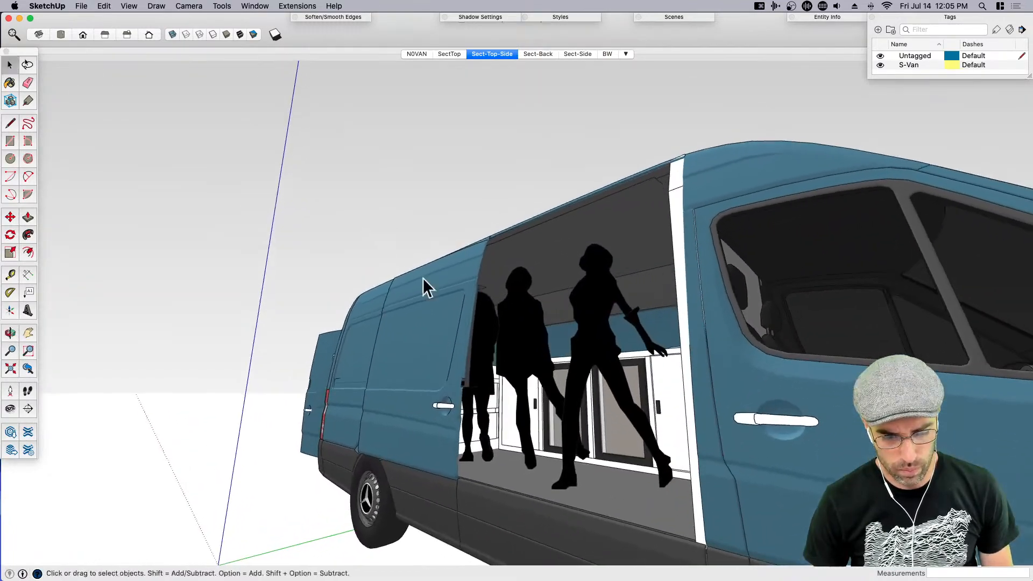
Draw a 9' by 9' rectangle on the ground beside the open side door and make it a group
scroll(577, 496, "up", 3)
middle_click_drag(573, 493, 538, 505)
scroll(614, 505, "down", 5)
scroll(632, 499, "up", 2)
key("r")
left_click(502, 498)
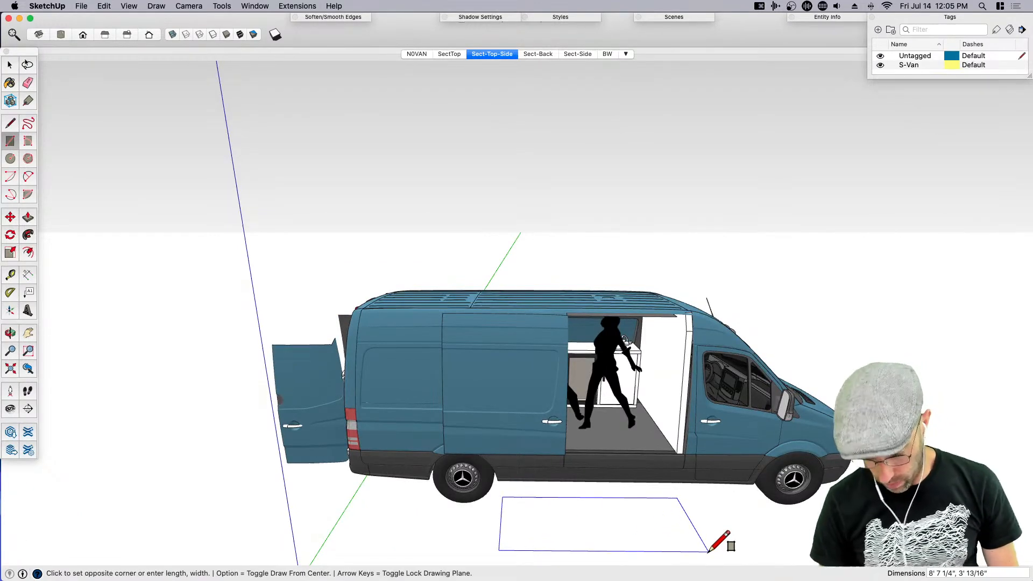
type("9',9'")
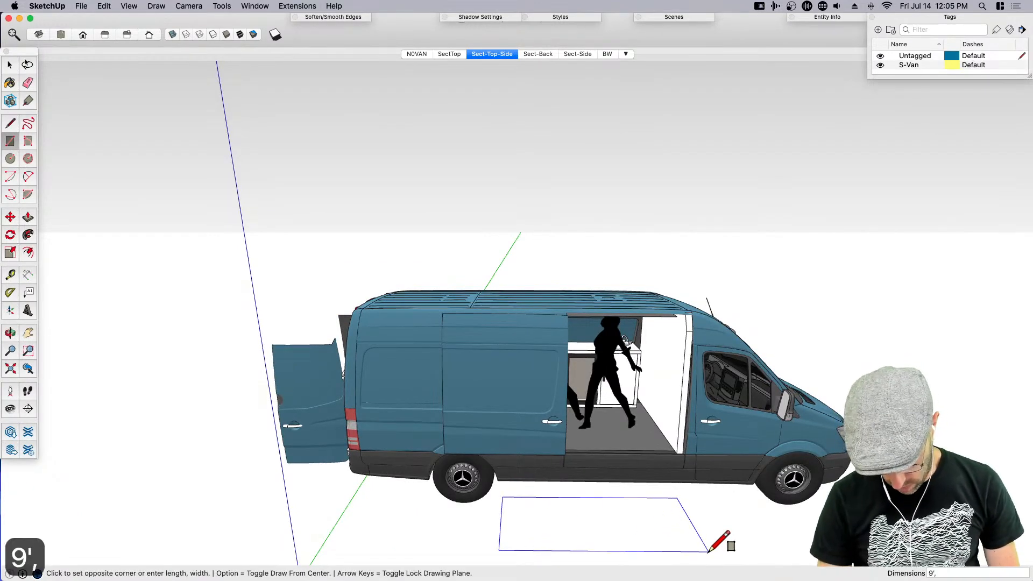
key("Return")
mouse_move(680, 533)
middle_mouse_down()
mouse_move(764, 495)
mouse_move(687, 461)
mouse_move(695, 512)
middle_mouse_up()
left_click(694, 513)
key("cmd+g")
Move the grouped square by its corner up to the lower front corner of the van's side door opening
scroll(681, 516, "up", 5)
key("m")
left_click(689, 477)
left_click(700, 403)
key("space")
scroll(796, 474, "down", 4)
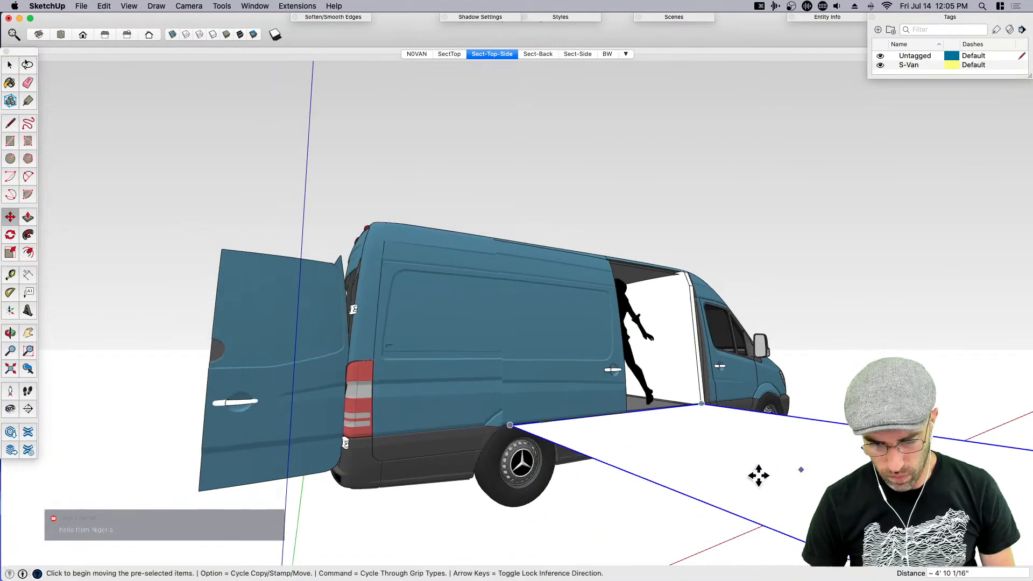
Open the square's group for editing and draw a line between the midpoints of its two sides, parallel to the van
middle_click_drag(694, 457, 627, 441)
double_click(715, 479)
key("l")
middle_click_drag(636, 396, 664, 480)
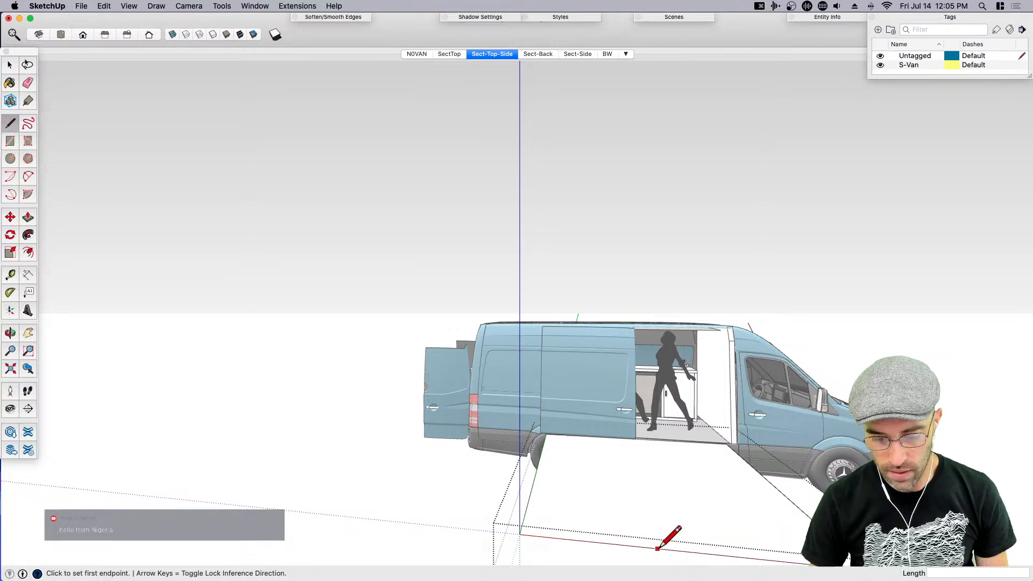
mouse_move(666, 498)
middle_mouse_down()
mouse_move(536, 493)
mouse_move(516, 426)
mouse_move(572, 490)
middle_mouse_up()
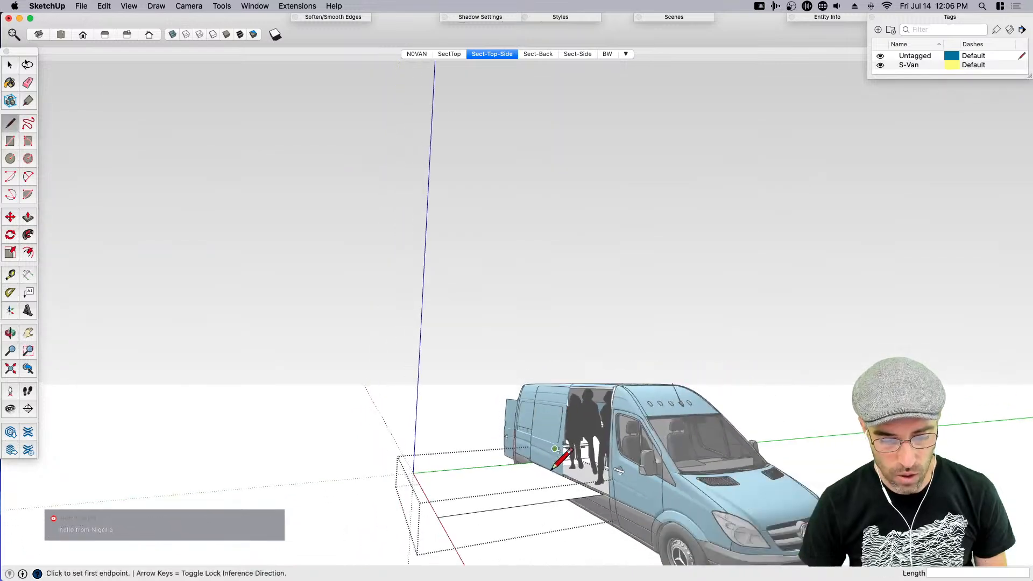
left_click(529, 506)
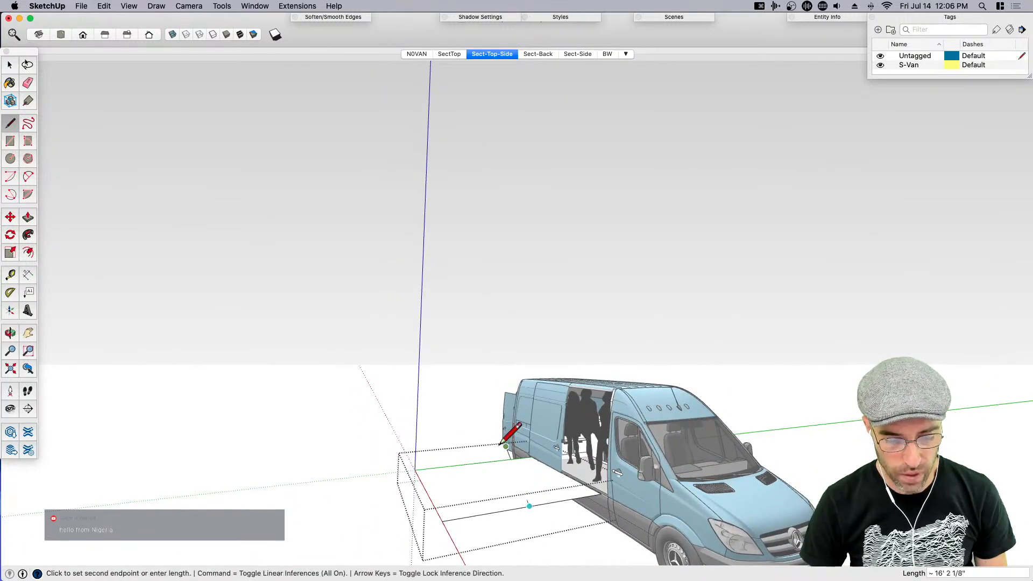
left_click(478, 463)
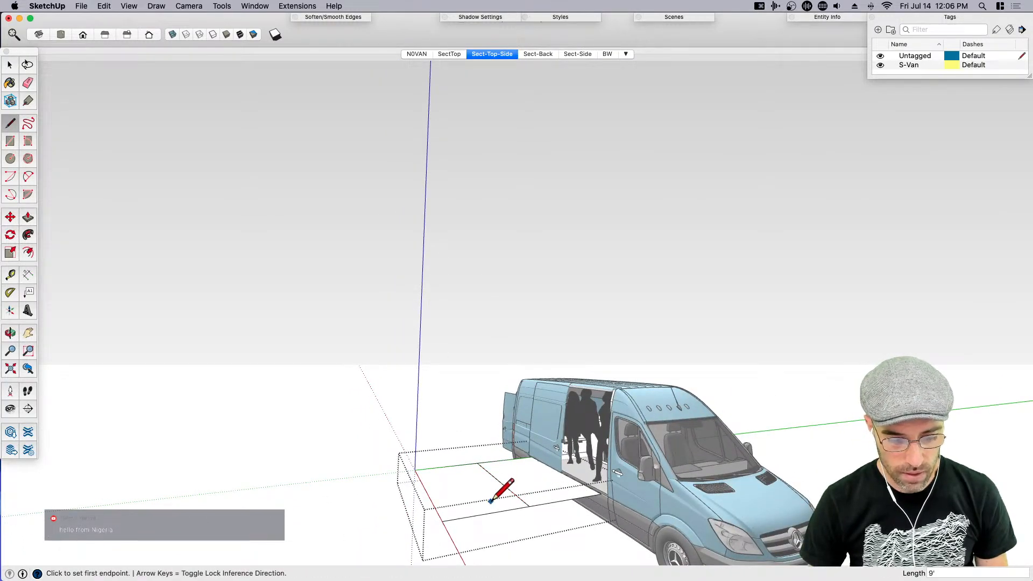
Draw a second dividing line along the green axis from the midpoint of the outer edge to the van side
scroll(487, 480, "up", 3)
left_click(405, 488)
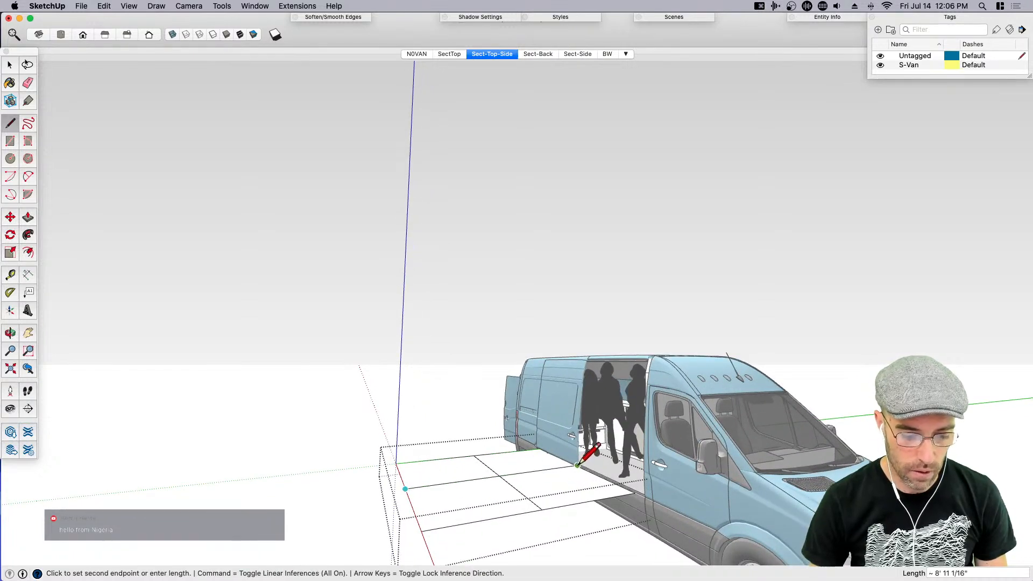
key("Right")
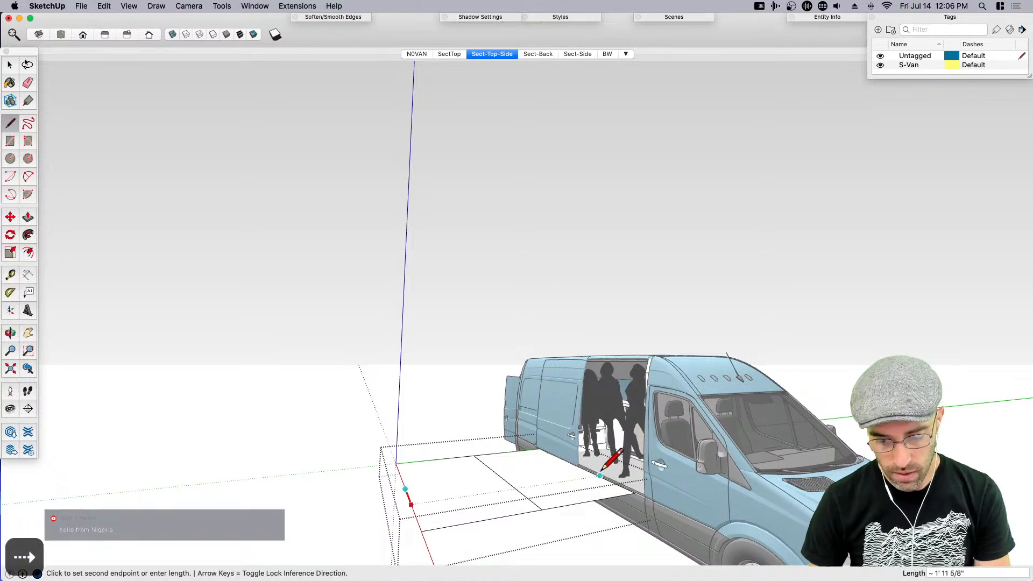
key("Left")
left_click(604, 461)
key("space")
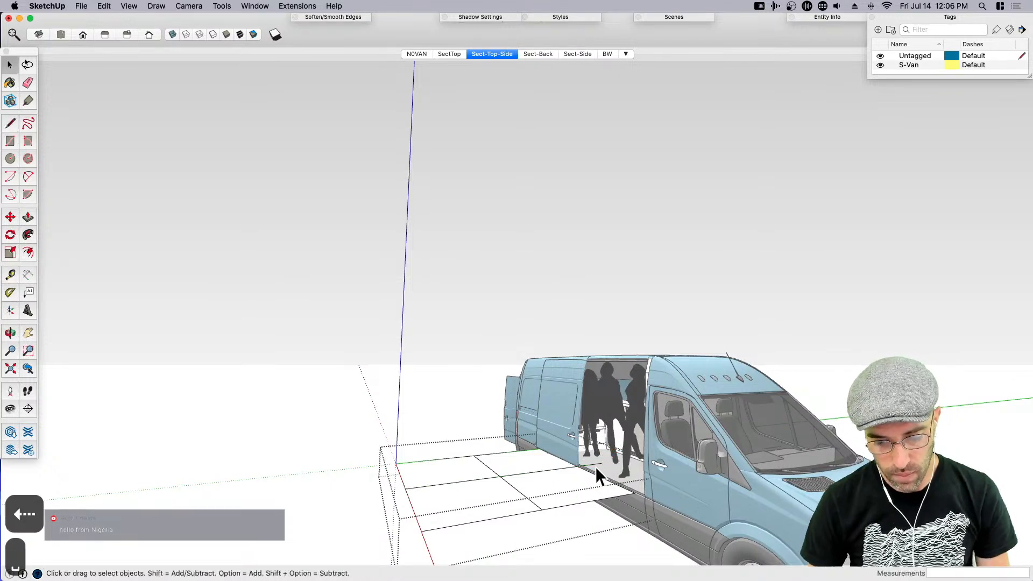
Measure with the Tape Measure from the crossing of the dividing lines toward the van's doorway
middle_click_drag(486, 494, 685, 495)
scroll(636, 450, "up", 6)
middle_click_drag(636, 450, 628, 482)
key("t")
scroll(461, 511, "up", 1)
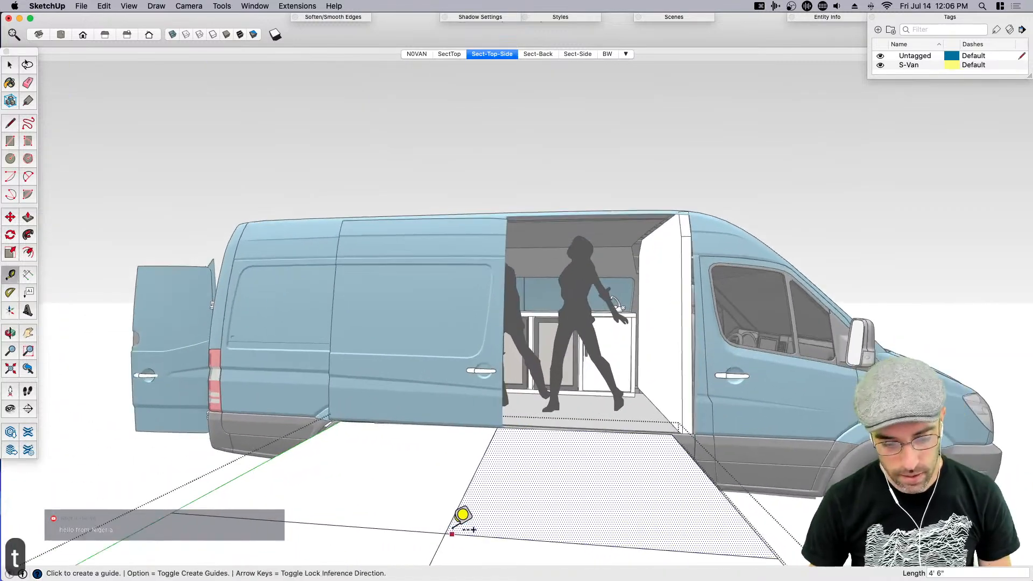
left_click(445, 533)
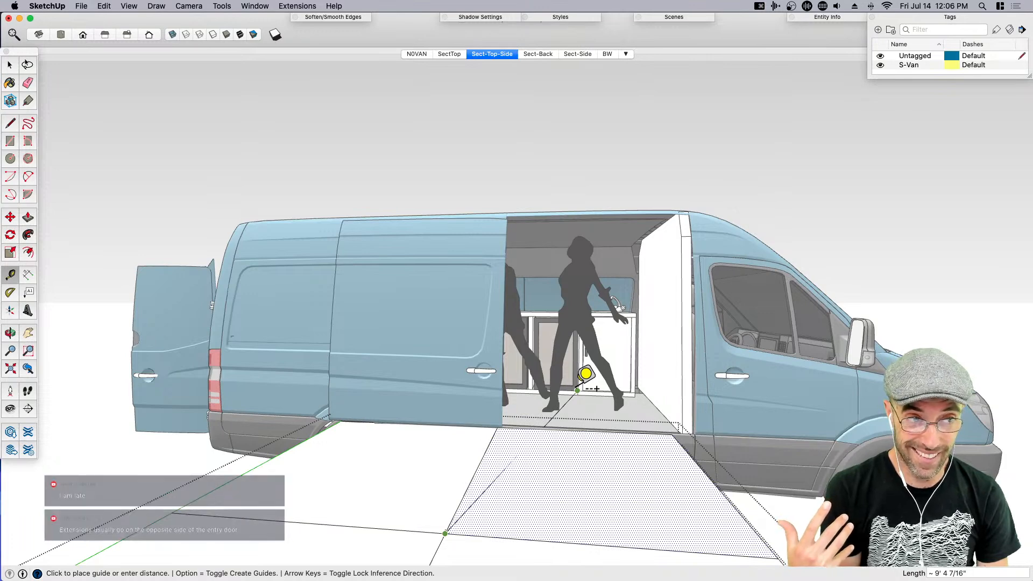
mouse_move(577, 390)
middle_mouse_down()
mouse_move(530, 473)
mouse_move(553, 487)
mouse_move(576, 473)
mouse_move(475, 524)
mouse_move(415, 495)
mouse_move(400, 476)
middle_mouse_up()
key("space")
Try to offset the two inner edges of the quarter beside the door by 6, then undo the offset
left_click(381, 488)
left_click(385, 461, "shift")
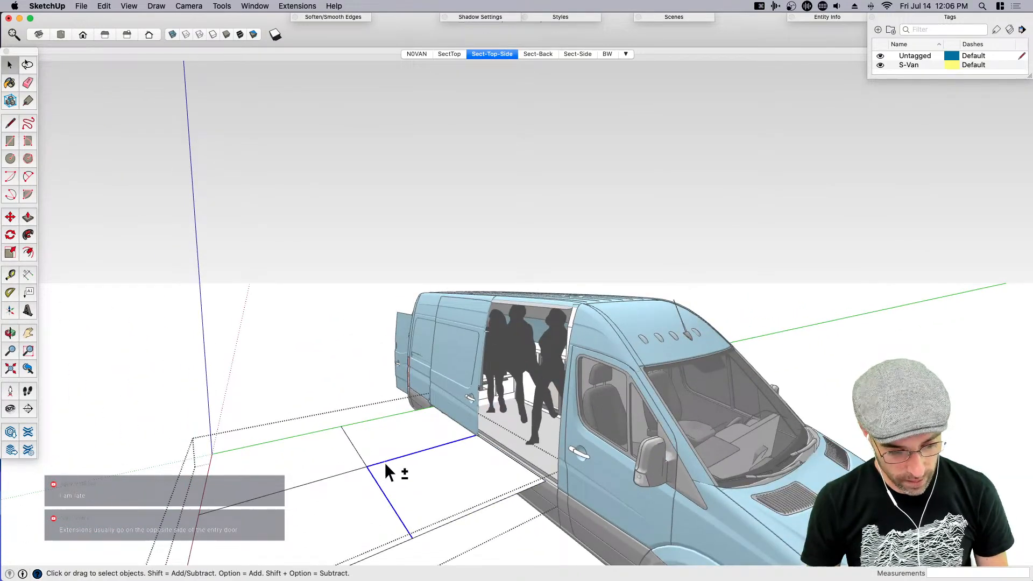
type("f6")
key("Return")
key("space")
left_click(457, 491)
key("super+z")
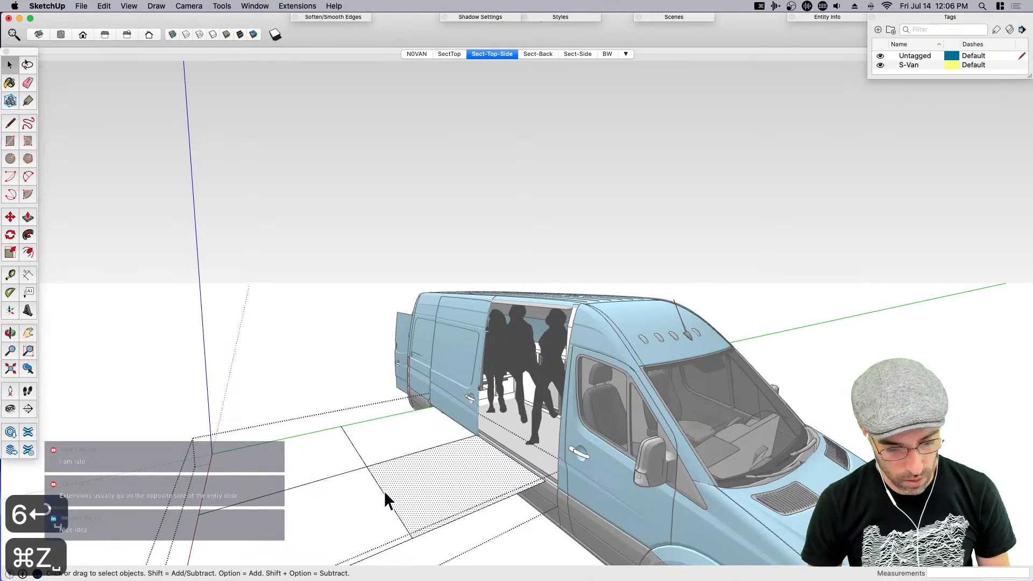
Draw a 4' by 4' rectangle on the quarter beside the door, starting at the front corner of the door opening
left_click(383, 461, "shift")
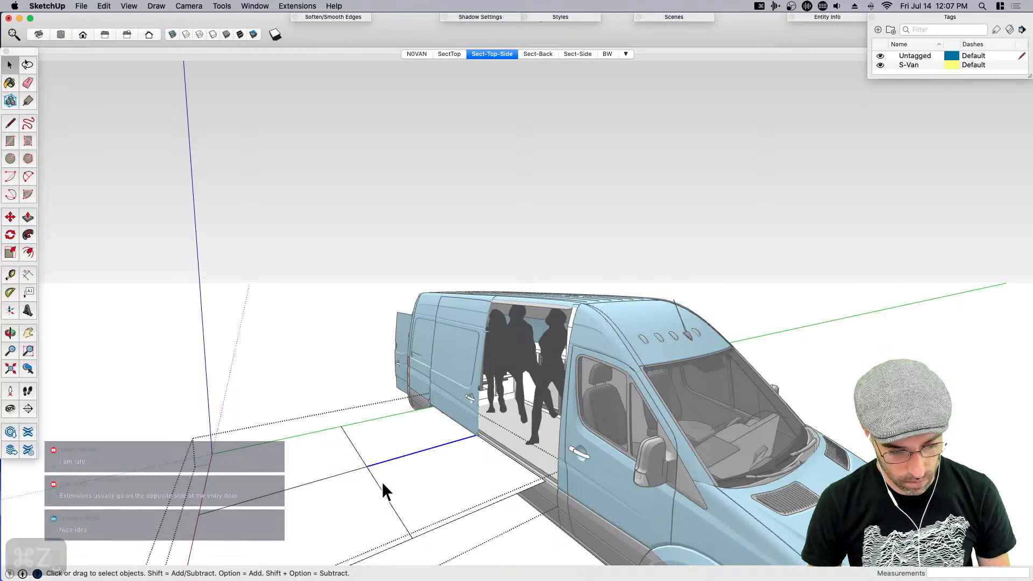
left_click(427, 489)
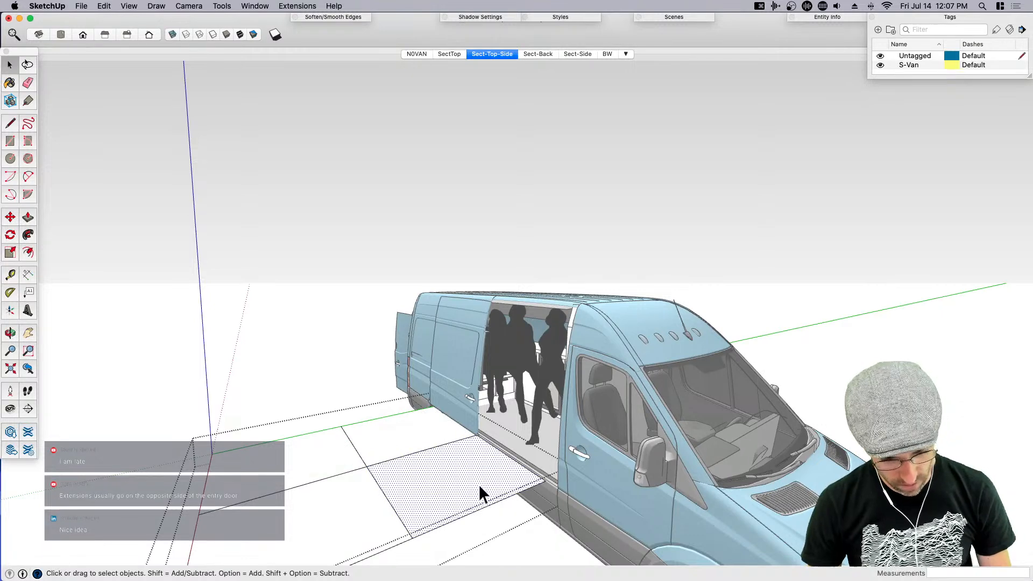
scroll(515, 483, "up", 3)
key("r")
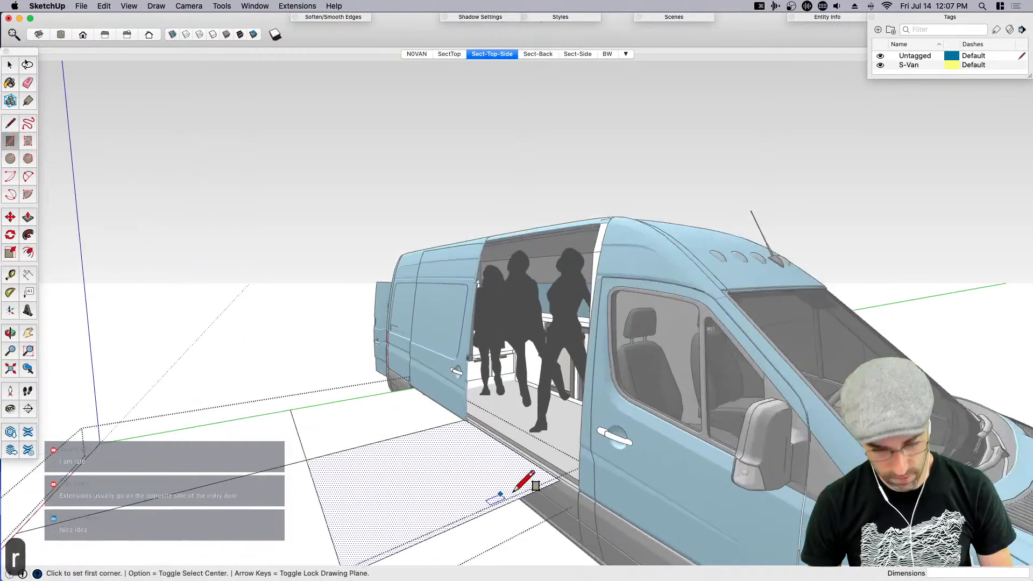
left_click(561, 479)
type("4'")
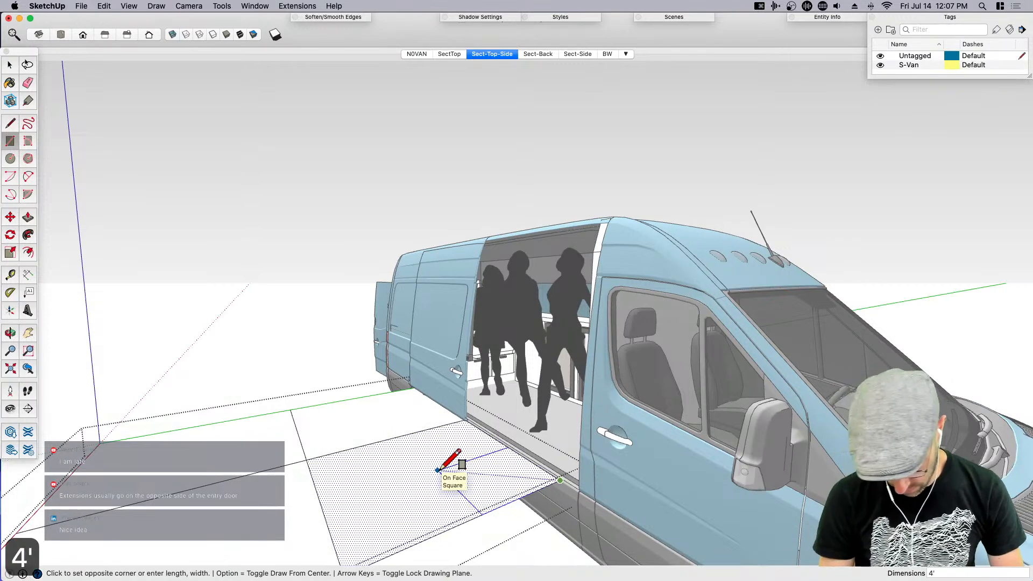
type(",4'")
key("Return")
key("space")
Erase the surplus outline and dividing edges around the 4' by 4' square
scroll(377, 468, "down", 2)
key("e")
scroll(344, 457, "down", 2)
mouse_move(188, 424)
middle_mouse_down()
mouse_move(285, 415)
mouse_move(235, 545)
middle_mouse_up()
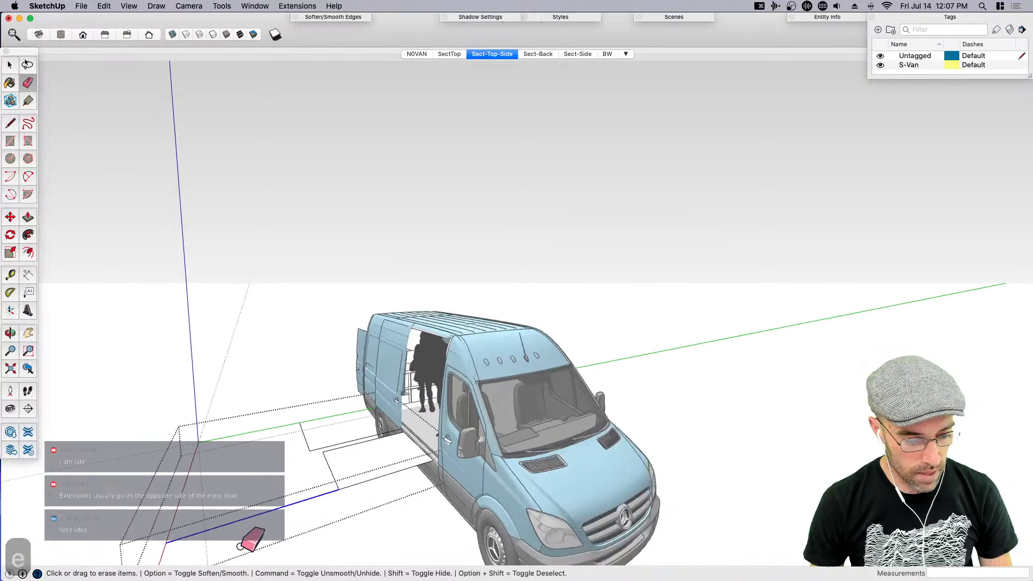
middle_click_drag(334, 431, 592, 420)
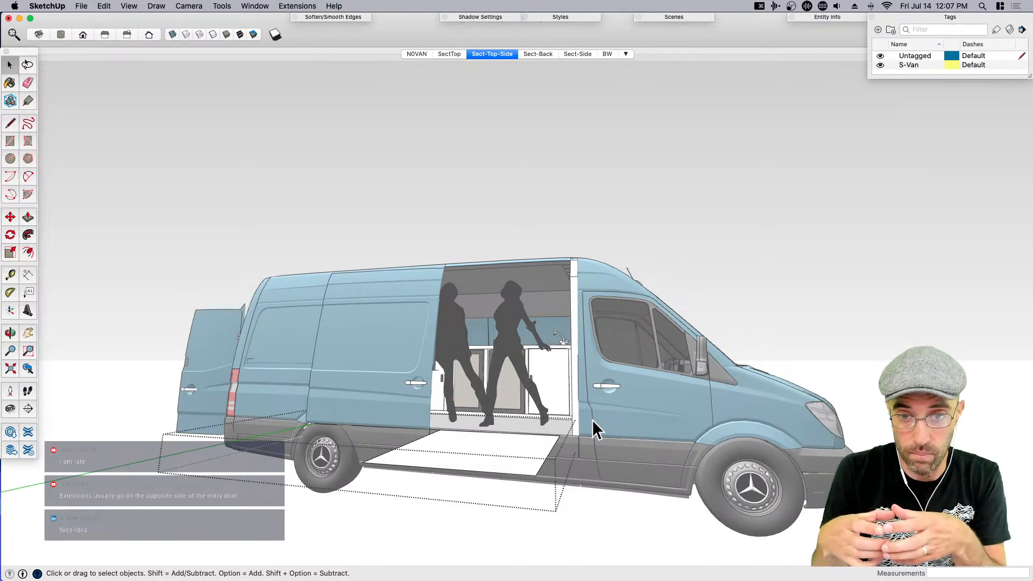
Push/Pull the square outside the side door downward by 2 to form a platform slab
left_click(505, 452)
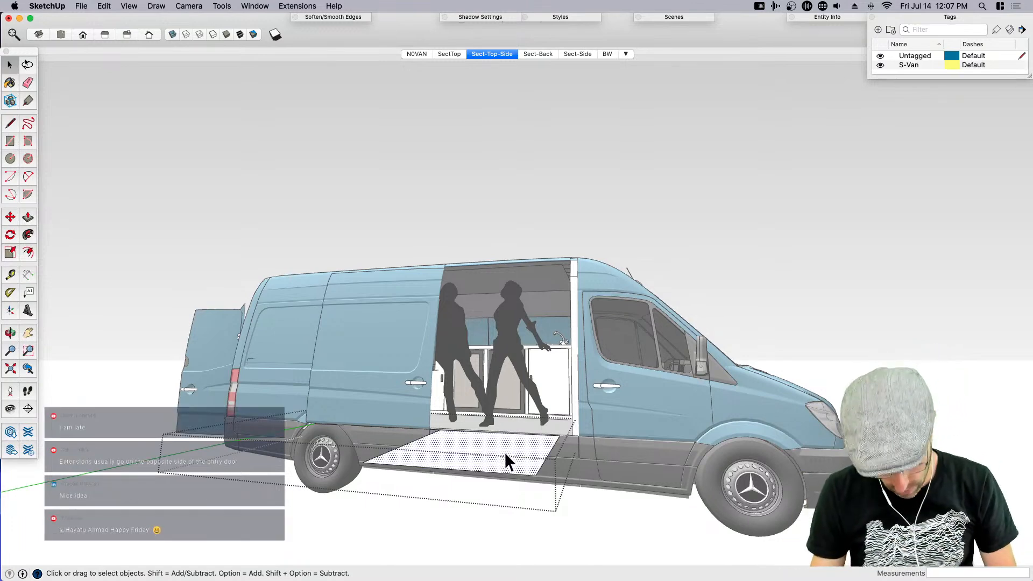
key("p")
left_click(505, 472)
left_click(505, 487)
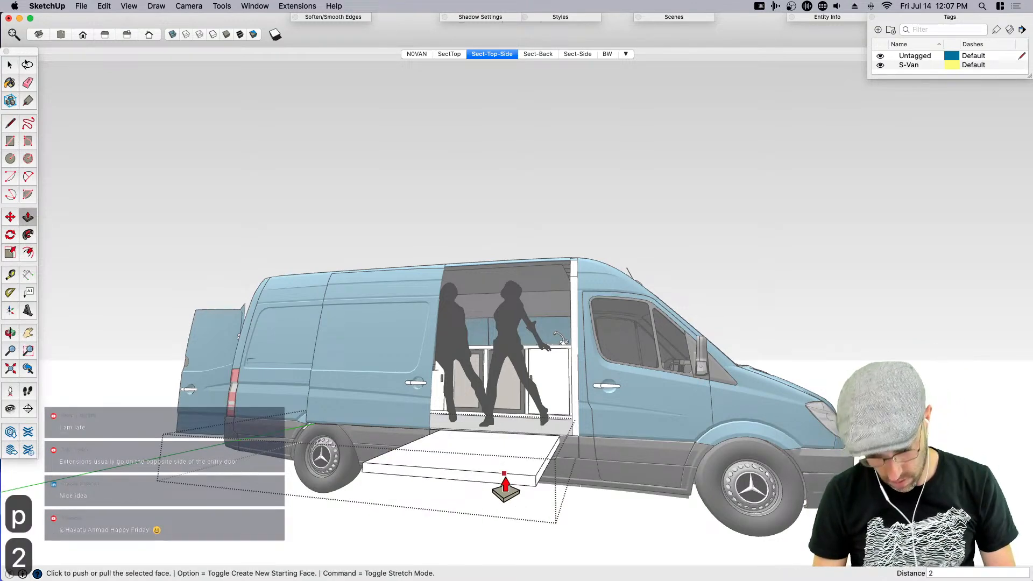
key("Return")
key("space")
Erase the leftover edge along the van side and leave the platform's group
left_click(506, 470)
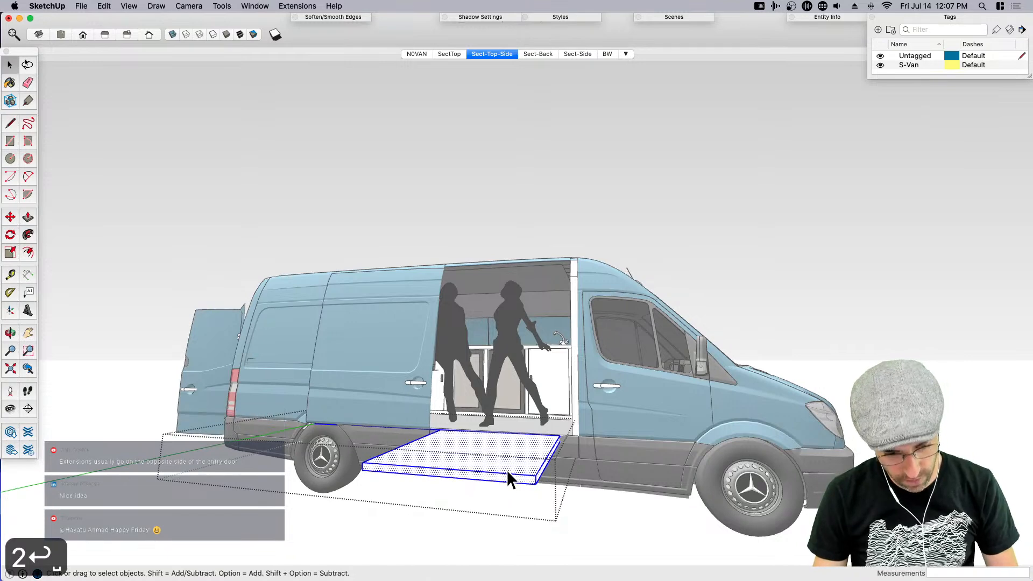
middle_click_drag(462, 468, 403, 433)
key("e")
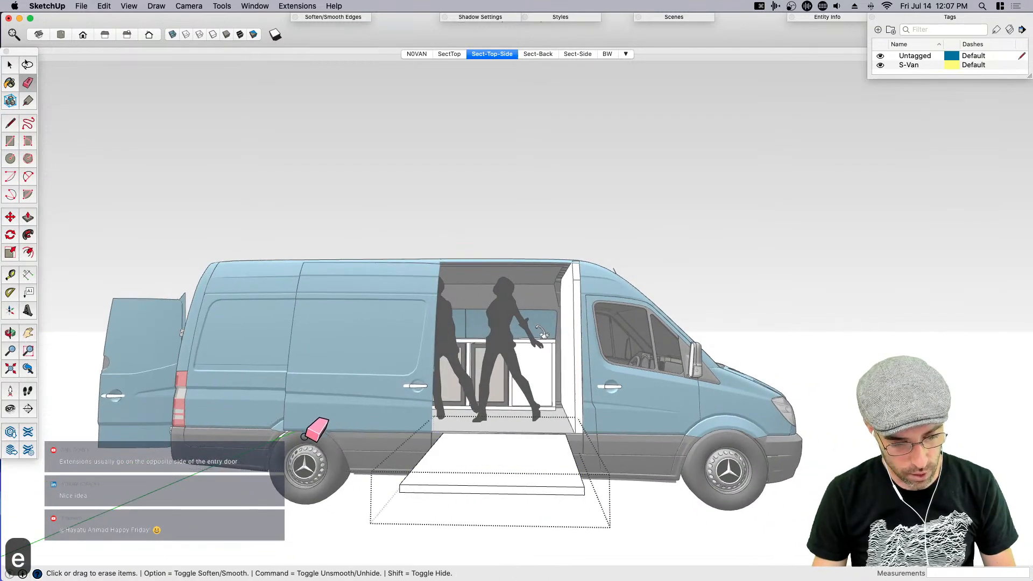
key("space")
scroll(535, 464, "down", 3)
mouse_move(535, 463)
middle_mouse_down()
mouse_move(595, 521)
mouse_move(672, 546)
middle_mouse_up()
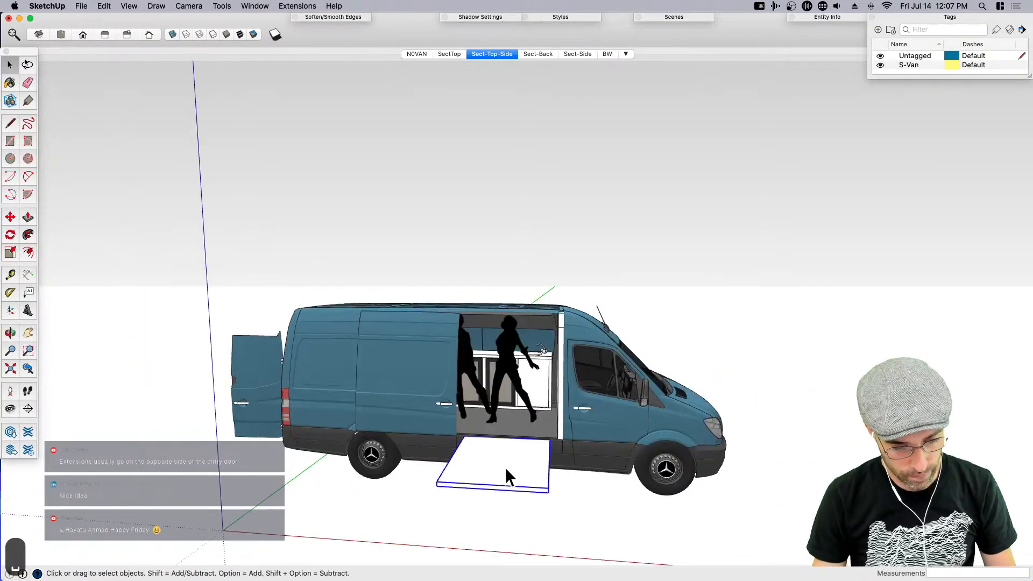
Turn the selected platform into a component
key("shift+g")
key("Return")
middle_click_drag(489, 475, 516, 475)
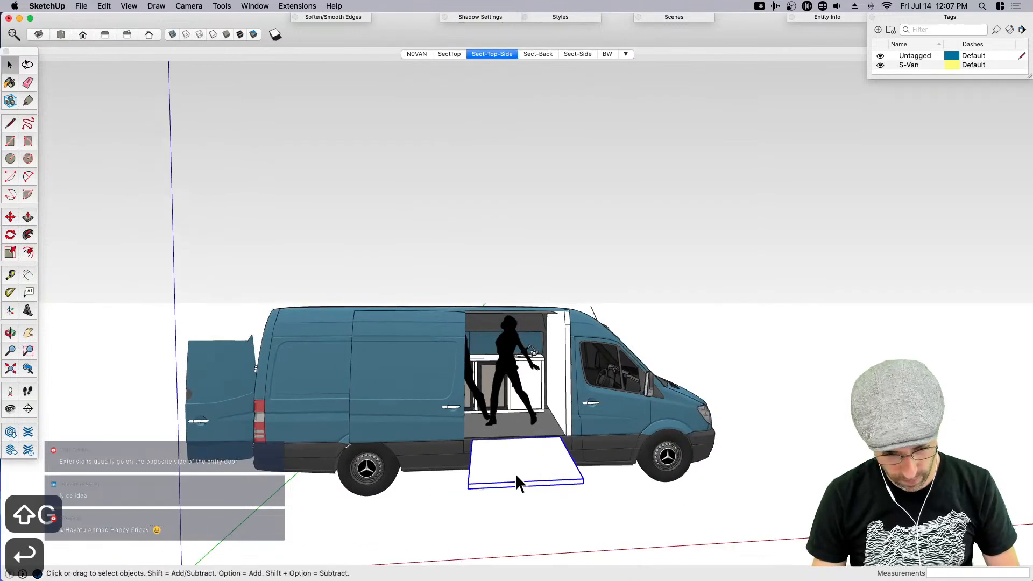
Copy the platform slab upward by its 2" thickness so the copy rests directly on top of the original
scroll(517, 478, "up", 6)
key("m")
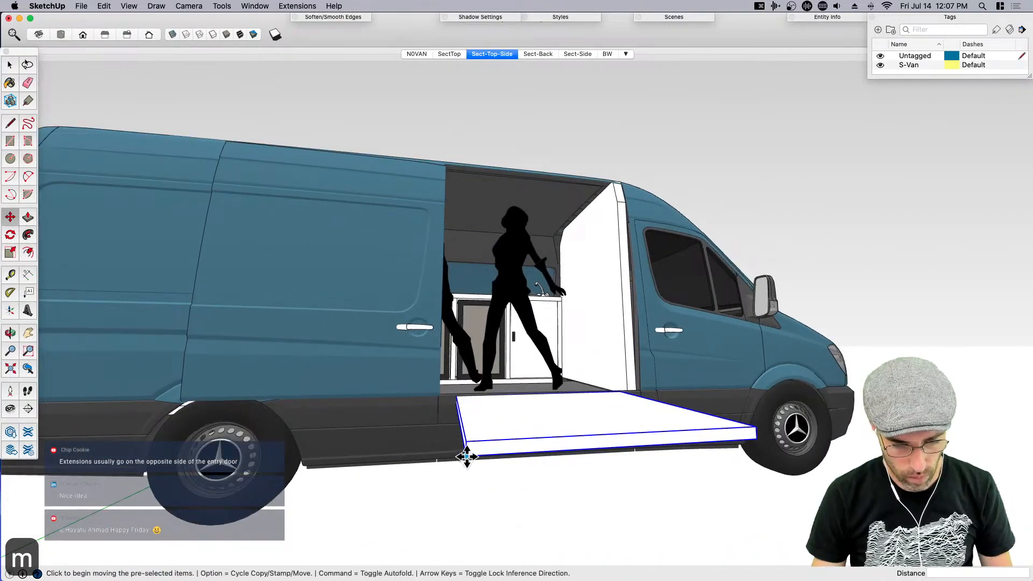
left_click(466, 457)
key("alt")
left_click(466, 449)
key("space")
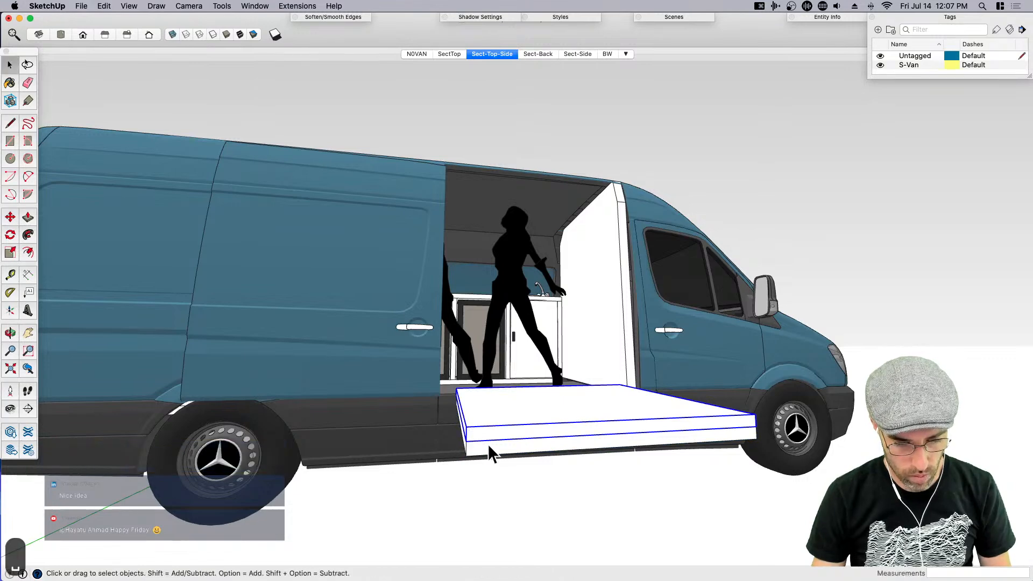
Try rotating the upper slab 90° about its lower outer corner to preview it folding upright, and undo the rotation
key("q")
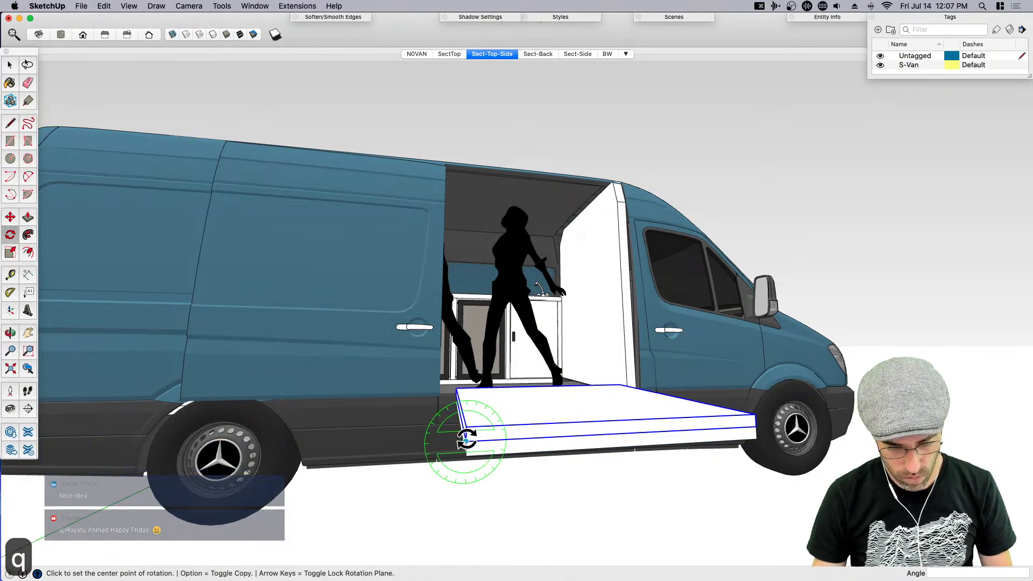
left_click(466, 441)
left_click(487, 440)
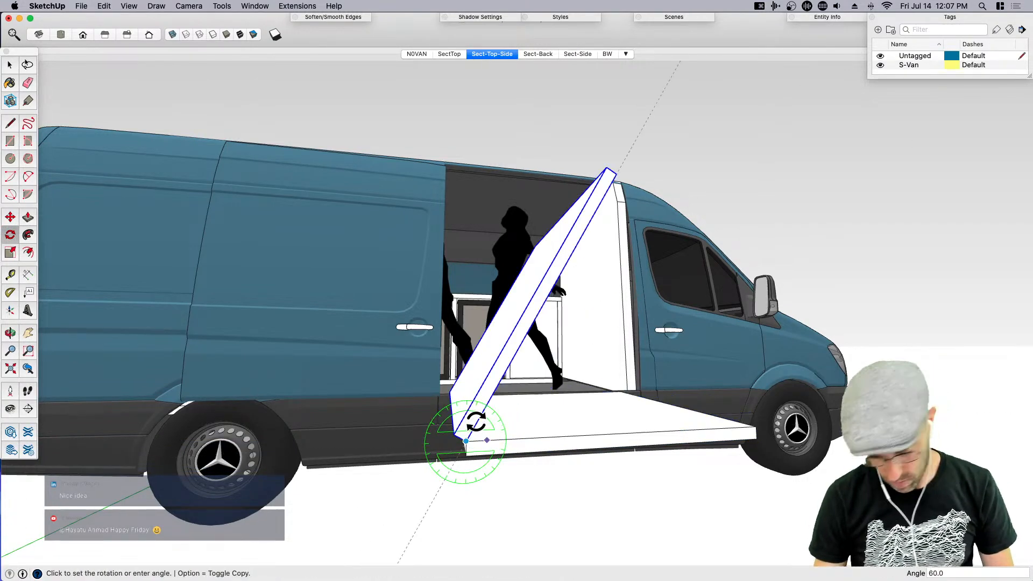
type("90")
key("Return")
middle_click_drag(475, 422, 357, 473)
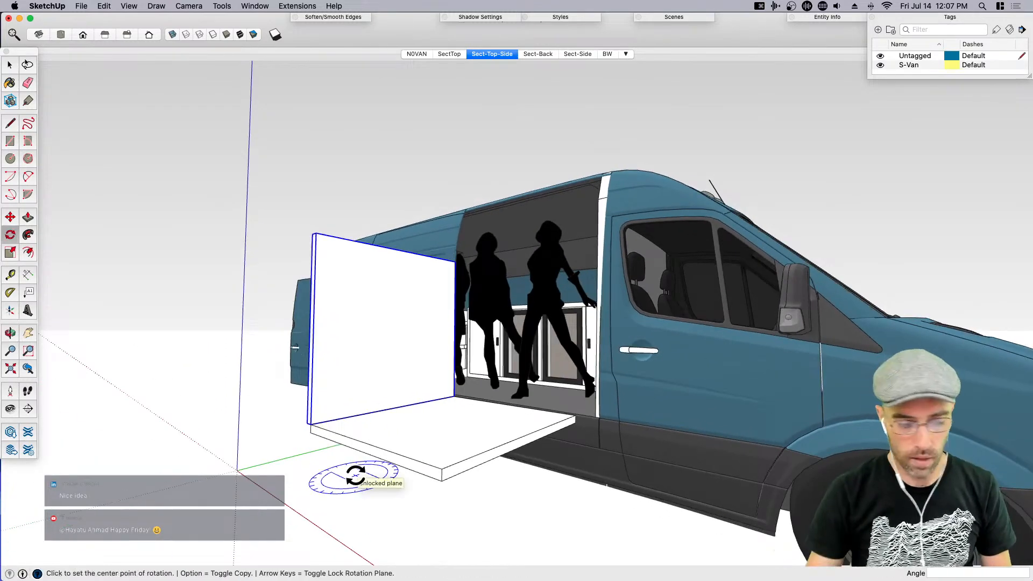
key("super+z")
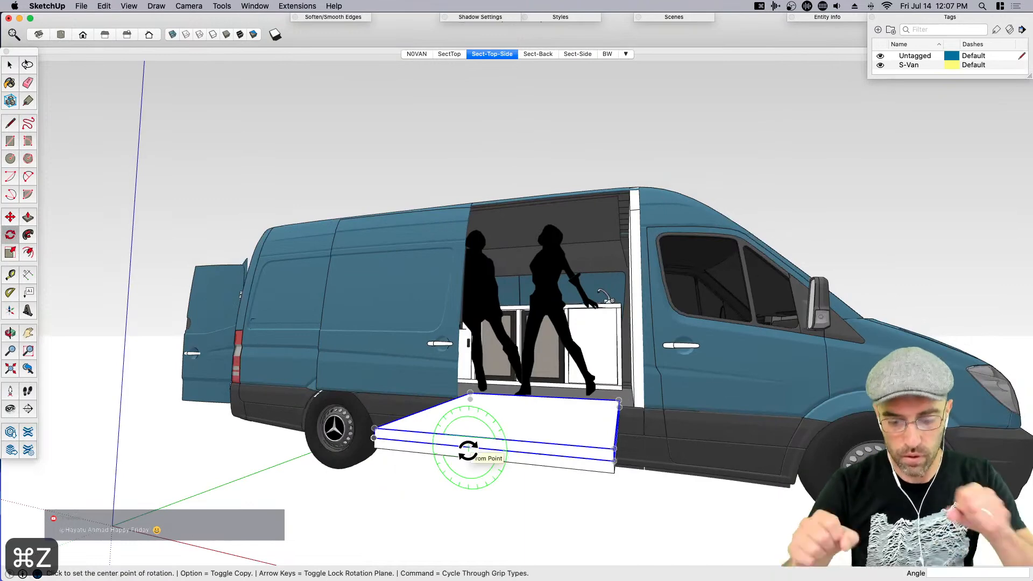
key("space")
middle_click_drag(626, 456, 580, 408)
scroll(581, 408, "up", 5)
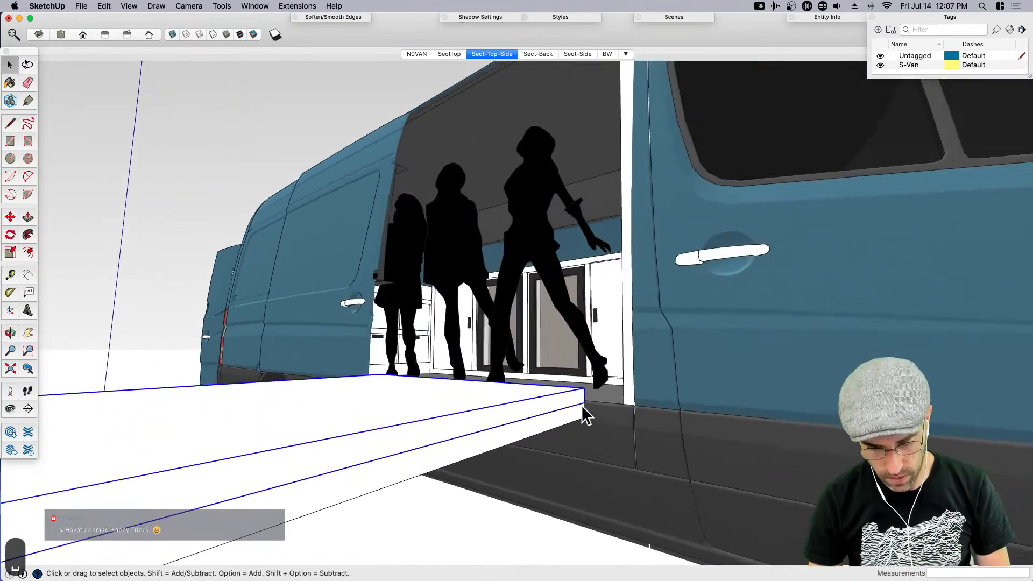
key("m")
left_click(583, 406)
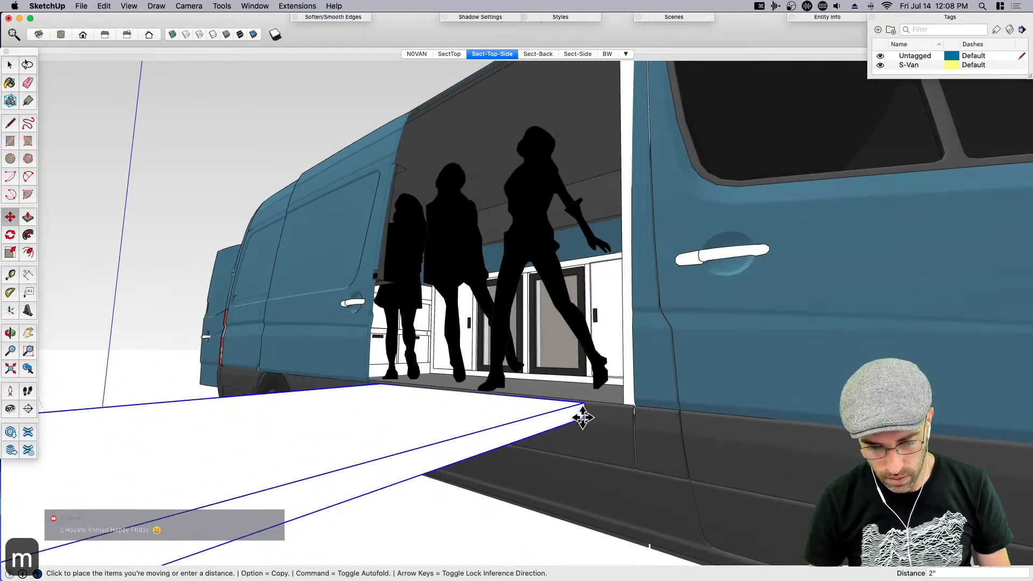
key("space")
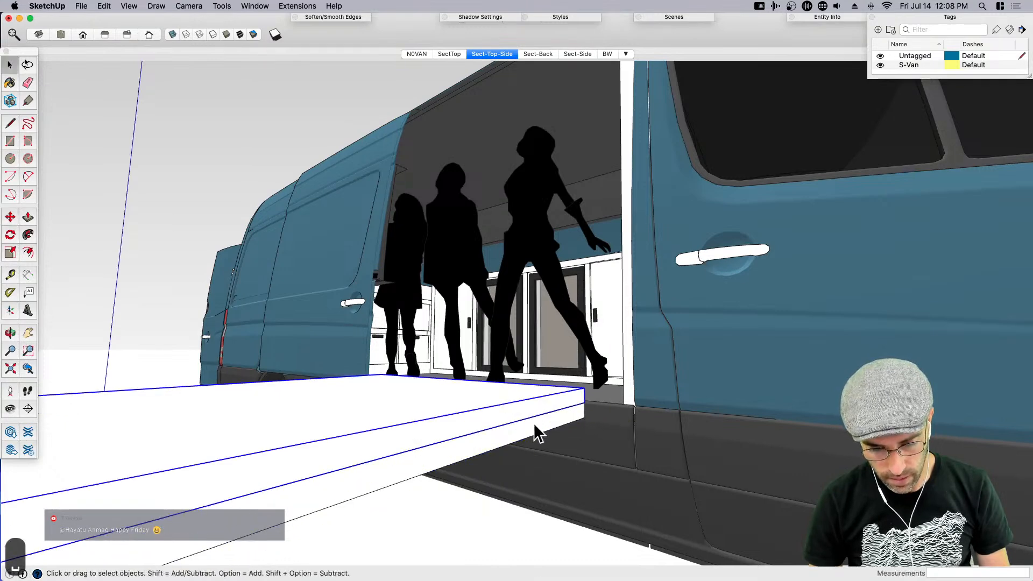
Delete the stacked platform slabs outside the side door, and undo both deletions
key("BackSpace")
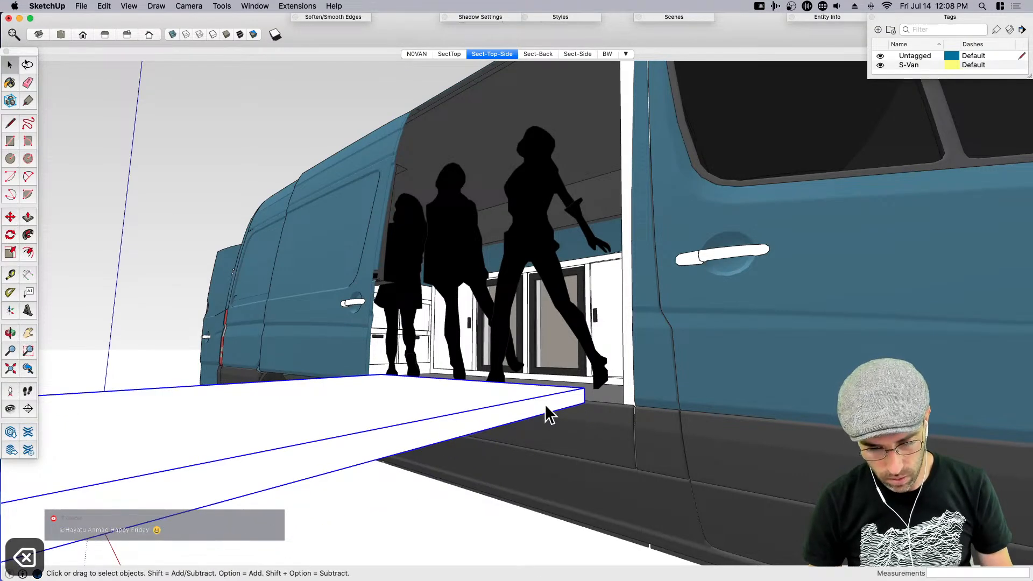
key("BackSpace")
key("super+z")
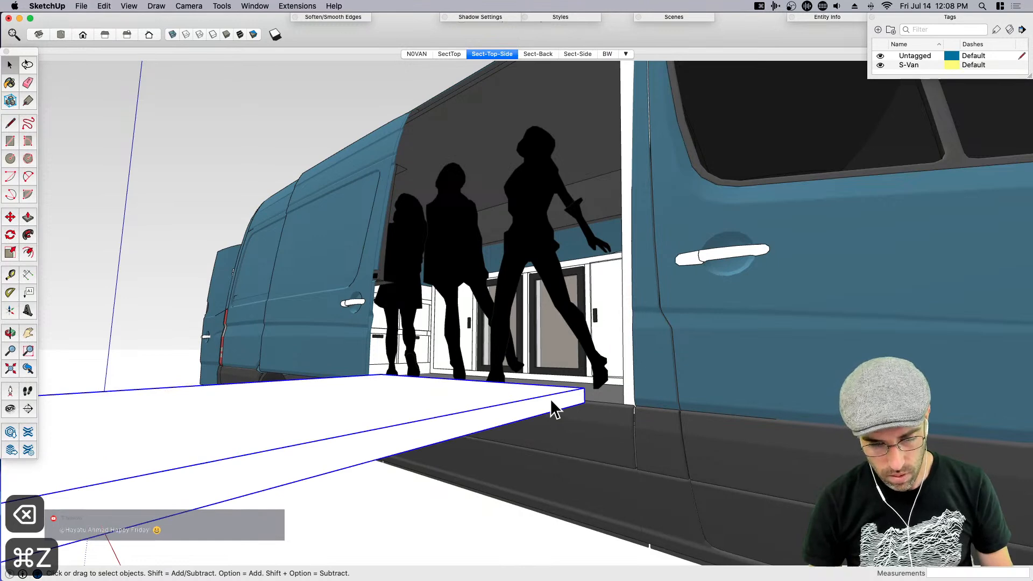
key("super+z")
Move the two stacked slabs straight down about 8 5/16" below the van floor
scroll(576, 415, "up", 2)
key("m")
left_click(584, 388)
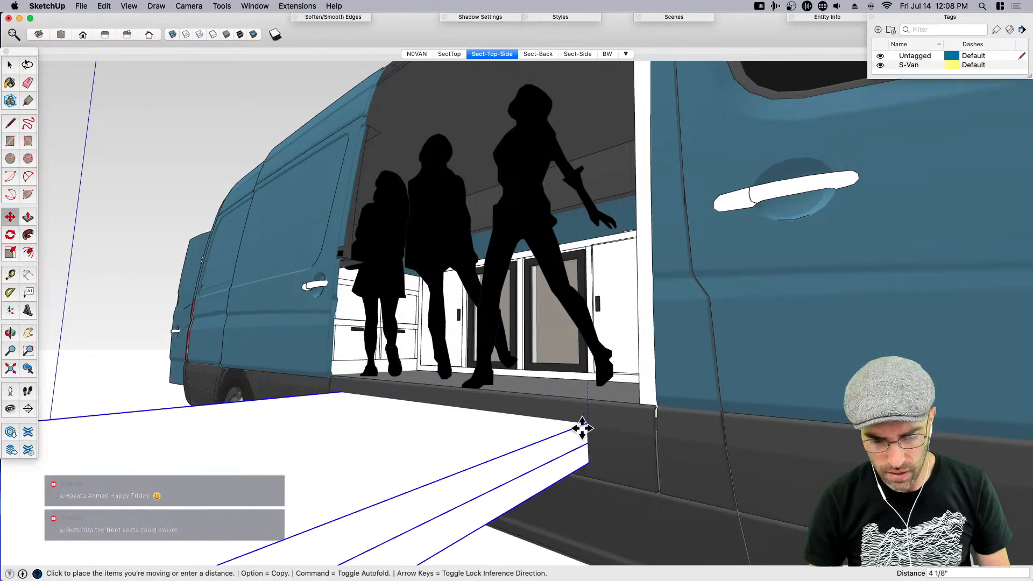
scroll(583, 430, "down", 2)
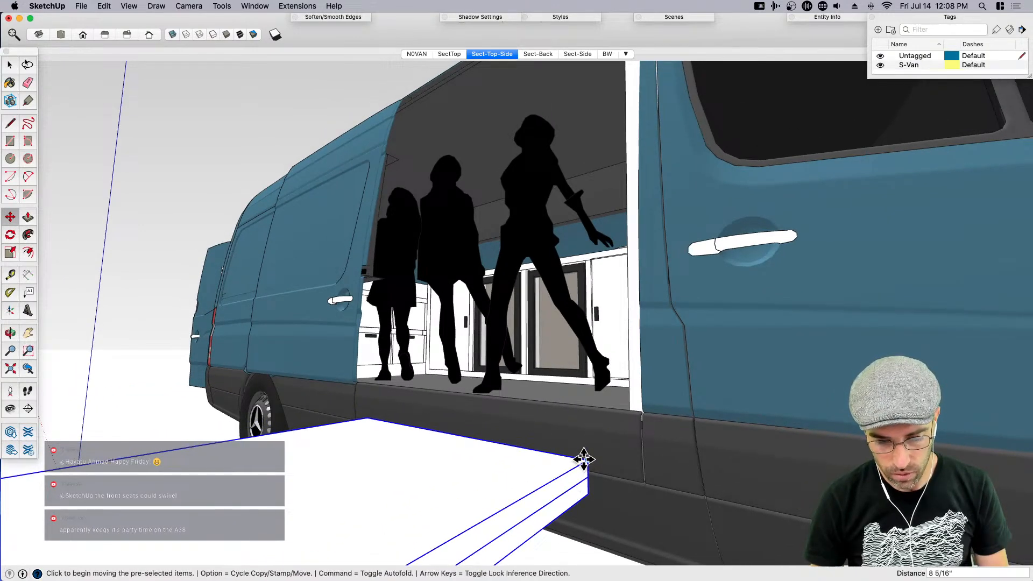
left_click(584, 460)
key("space")
Copy the upper slab upward by 2" and repeat it as an x2 array to form a four-slab stack
scroll(577, 479, "up", 2)
key("m")
key("alt")
left_click(590, 477)
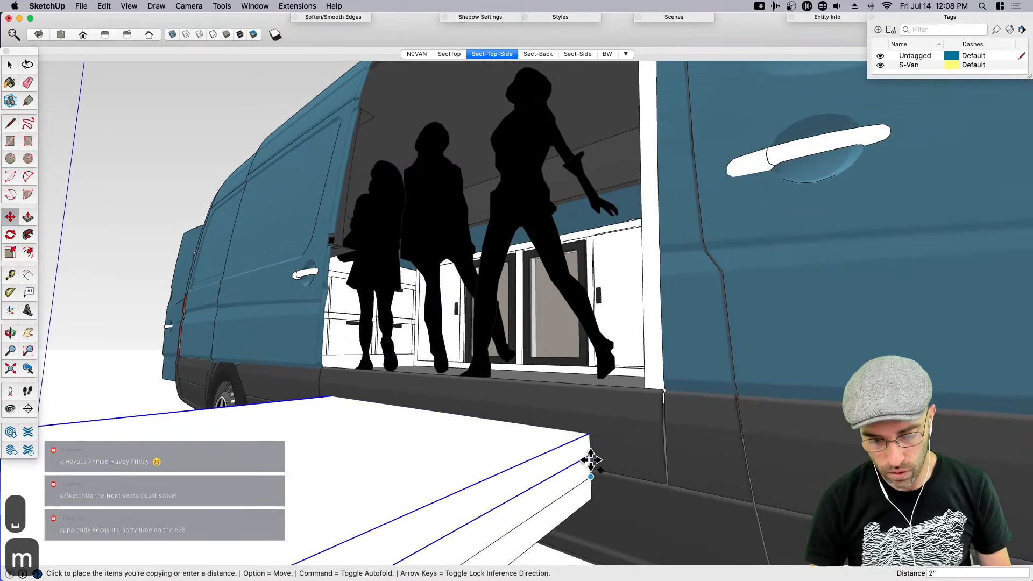
type("x2")
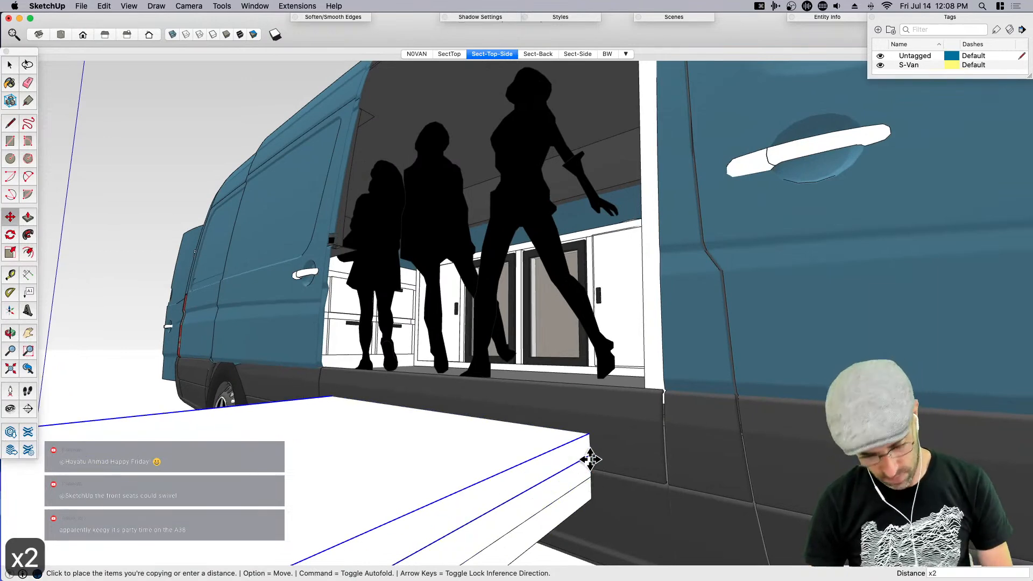
key("Return")
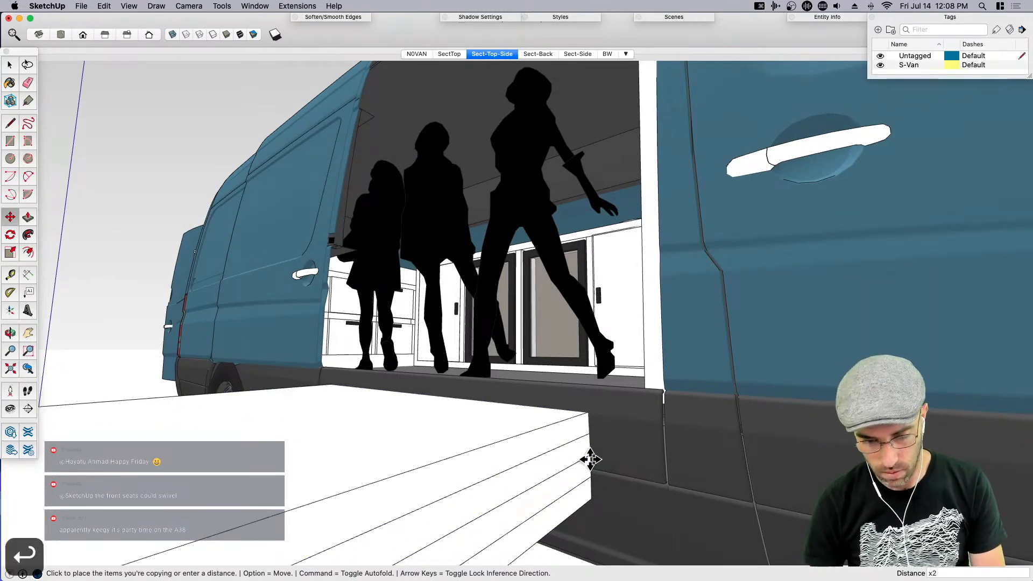
key("space")
Select all four stacked slabs and move them vertically to adjust the stack against the van's floor level
scroll(581, 366, "down", 5)
mouse_move(551, 461)
middle_mouse_down()
mouse_move(738, 431)
mouse_move(837, 436)
mouse_move(547, 449)
middle_mouse_up()
scroll(551, 441, "up", 5)
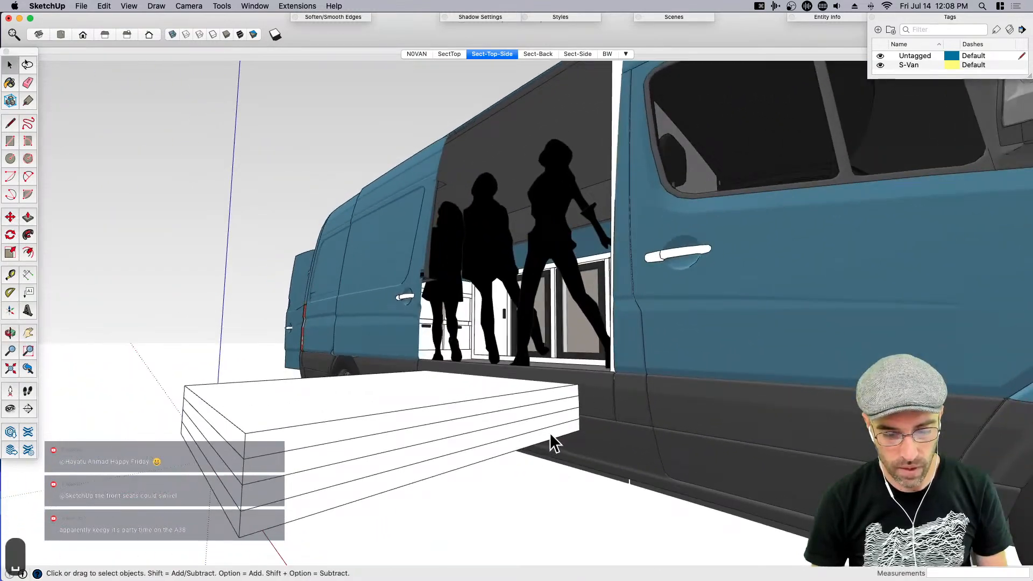
left_click(550, 436)
scroll(550, 430, "up", 2)
left_click(557, 376, "shift")
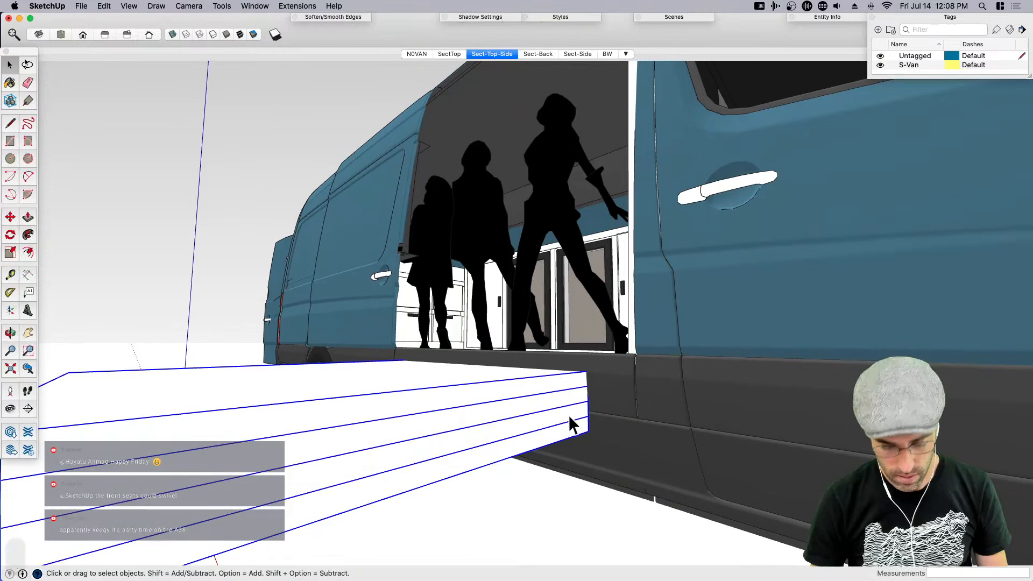
key("m")
left_click(538, 541)
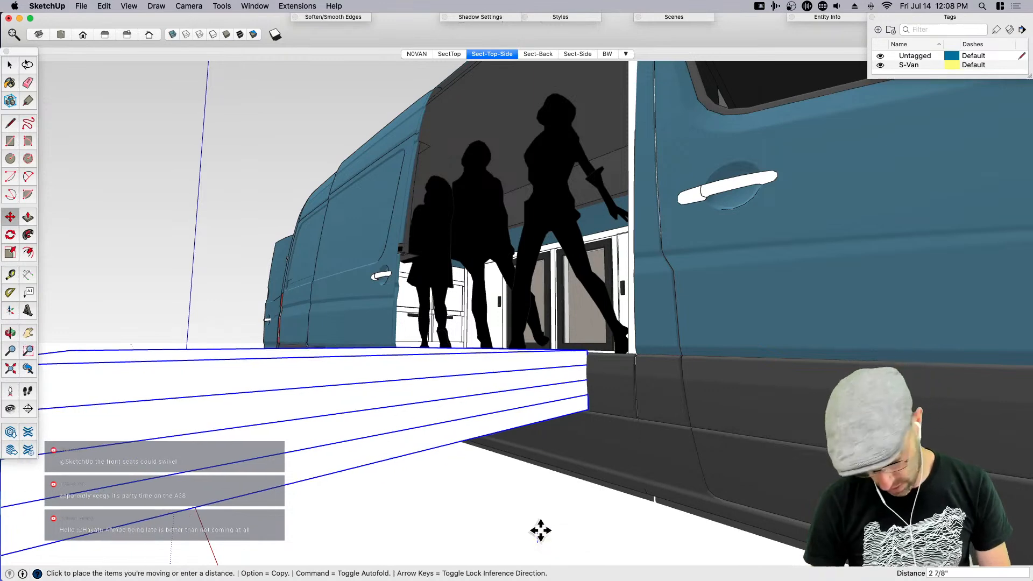
Move the selected stack of panels by 2 inches beside the van's open side door
type("2")
key("Return")
scroll(541, 529, "up", 10)
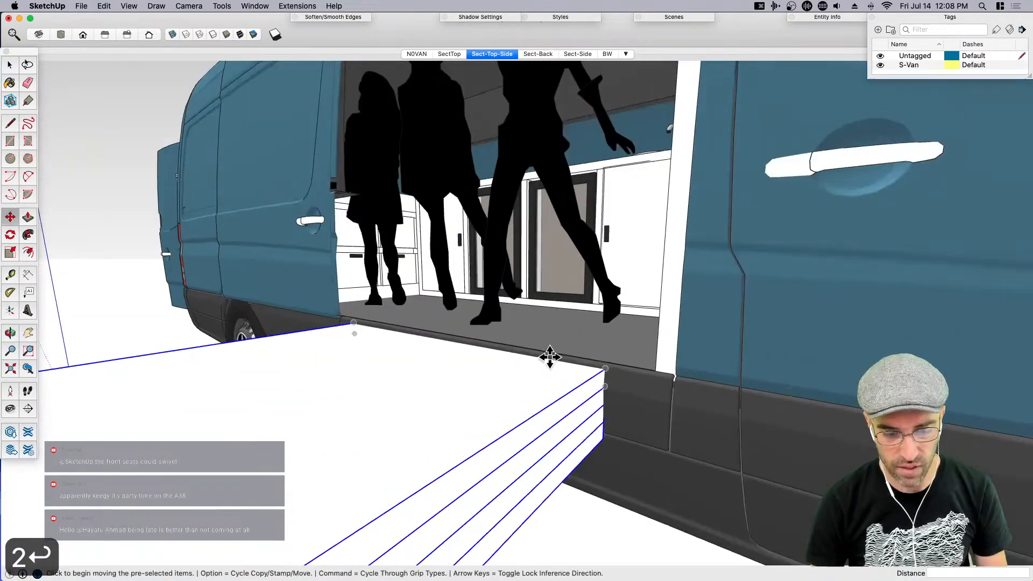
key("space")
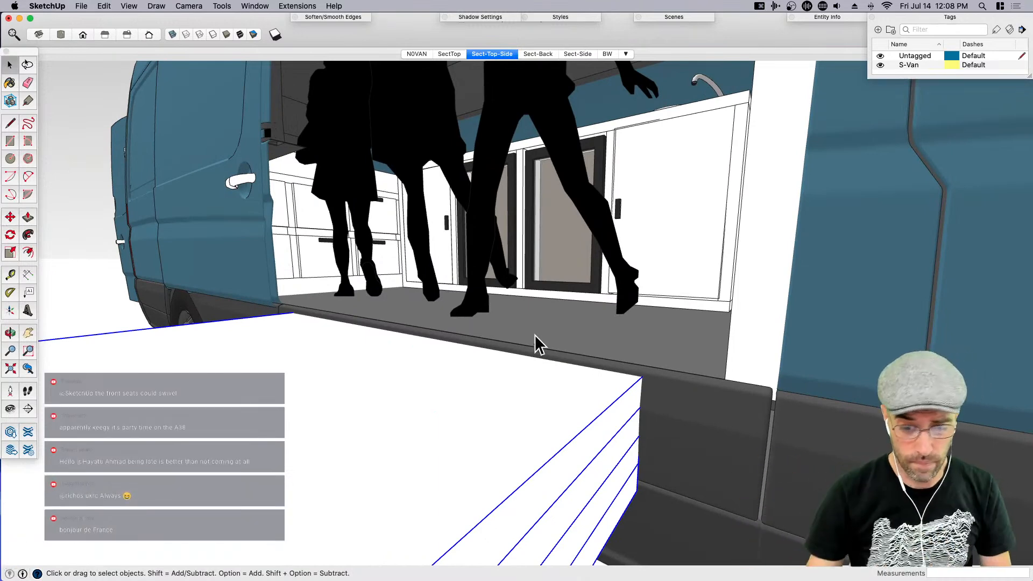
Raise the panel stack vertically at the door sill, fine-tuning it with a downward shift of about 2 13/16 inches
scroll(589, 309, "down", 5)
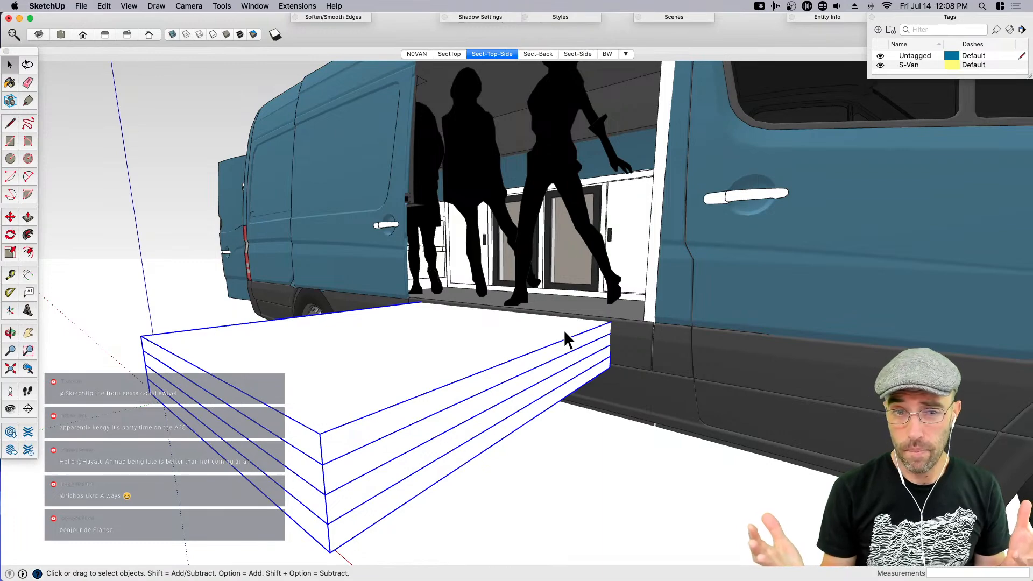
middle_click_drag(554, 346, 749, 397)
middle_click_drag(595, 417, 537, 408)
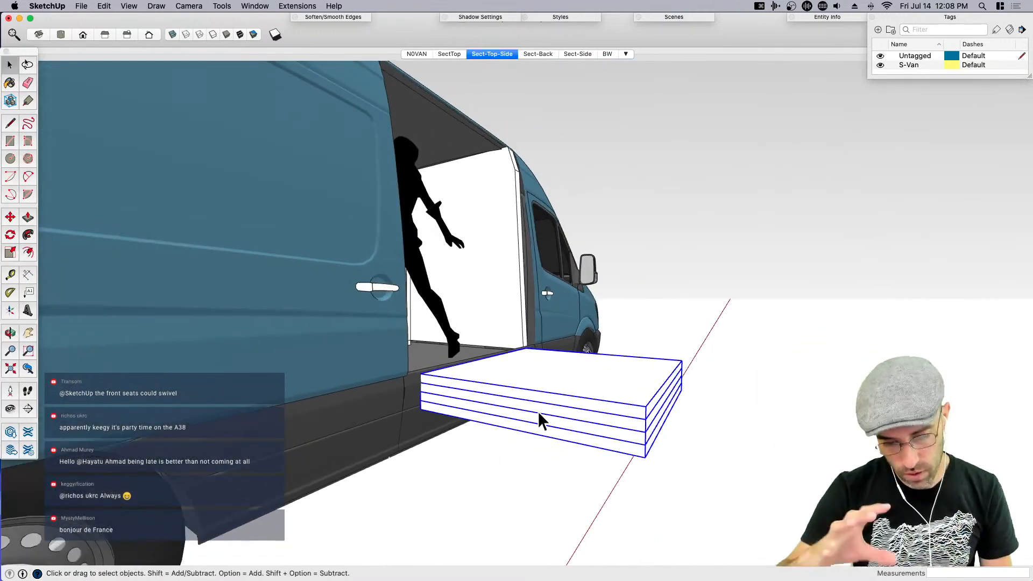
key("m")
left_click(417, 409)
scroll(420, 410, "up", 3)
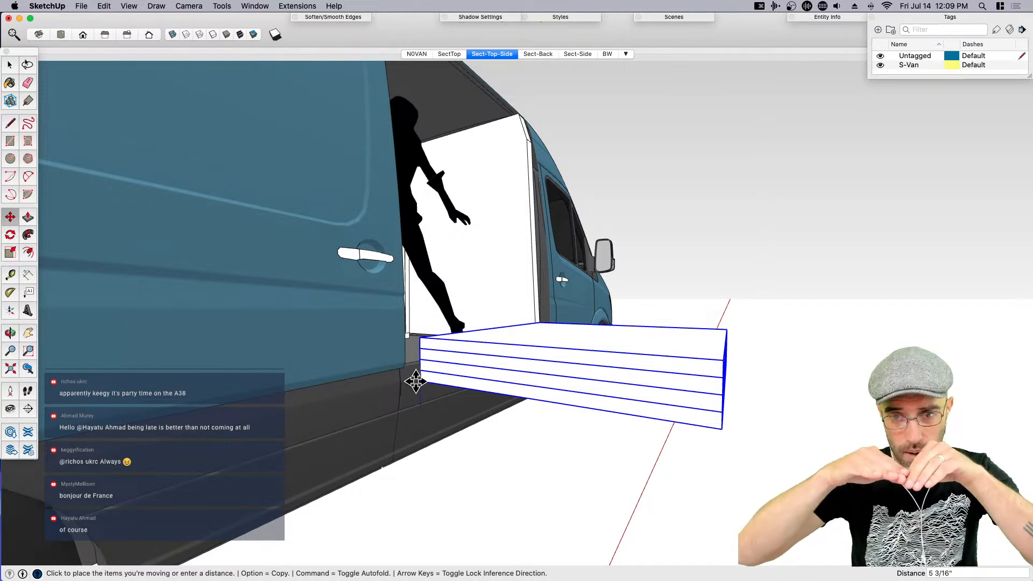
scroll(419, 376, "up", 5)
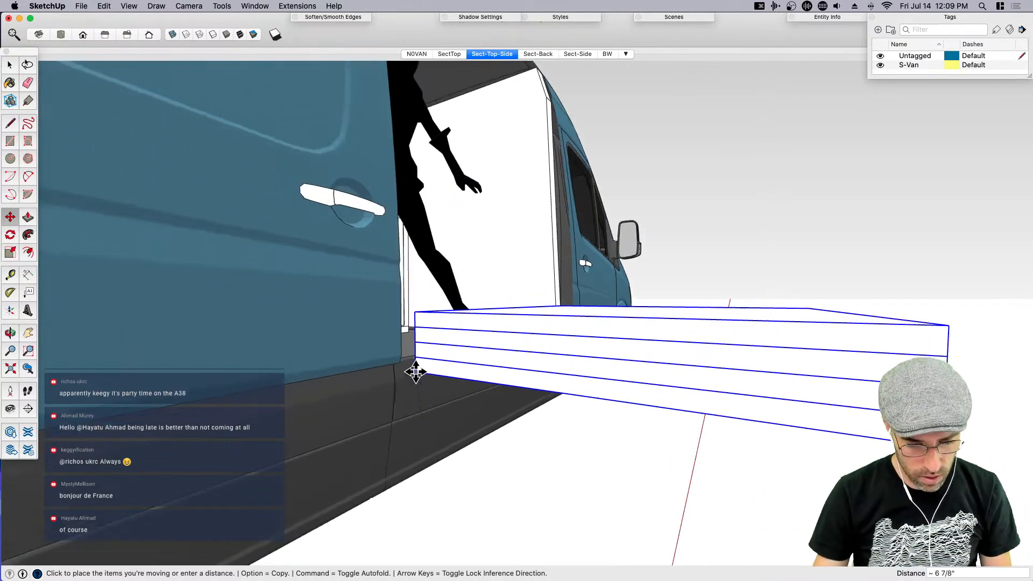
key("Up")
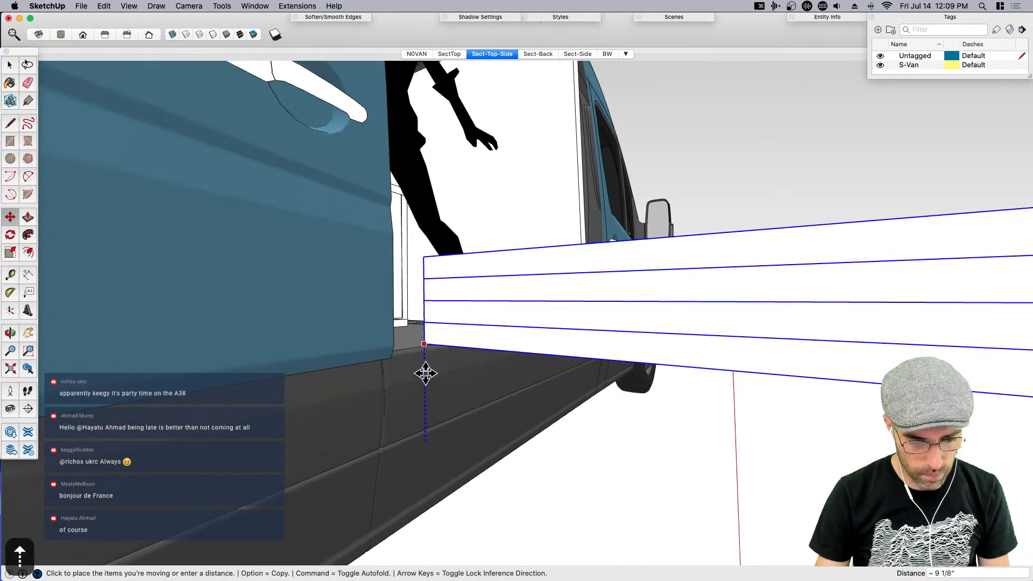
scroll(425, 372, "up", 2)
left_click(424, 371)
left_click(431, 306)
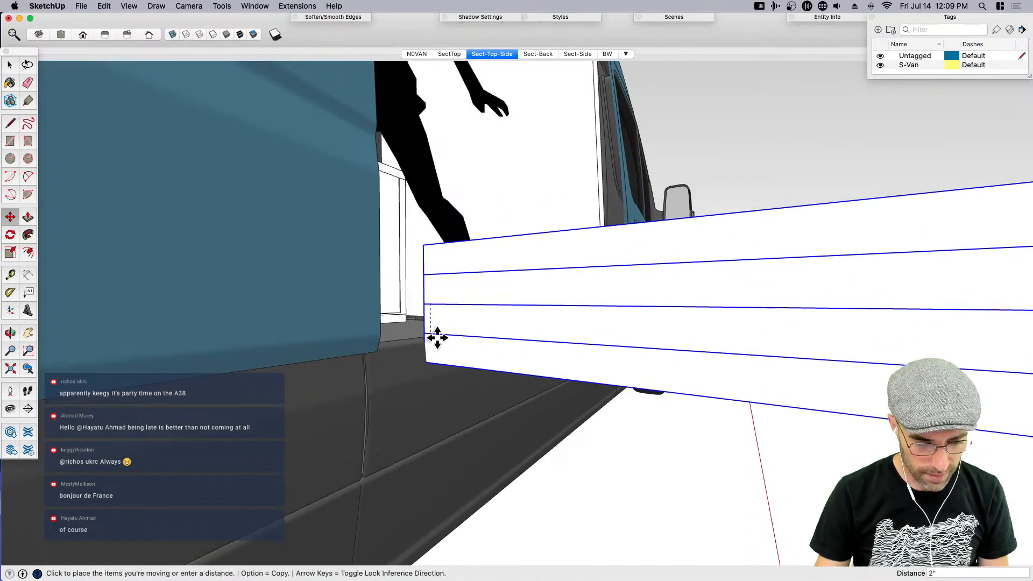
scroll(437, 340, "up", 1)
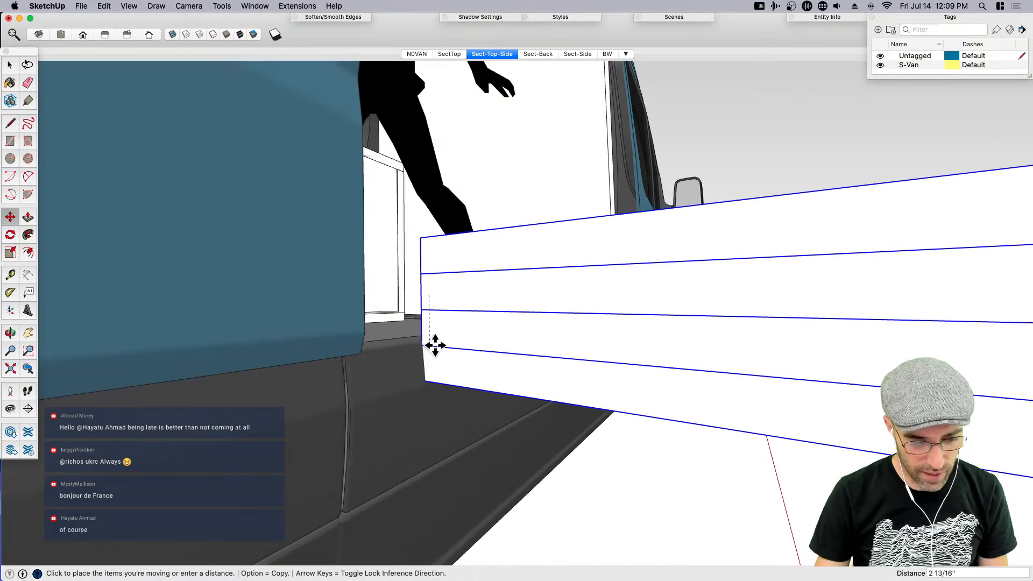
left_click(435, 346)
key("space")
Try to fold the upper three panels over by 180 degrees about the stack edge facing the van's rear
scroll(400, 366, "down", 5)
middle_click_drag(619, 408, 505, 420)
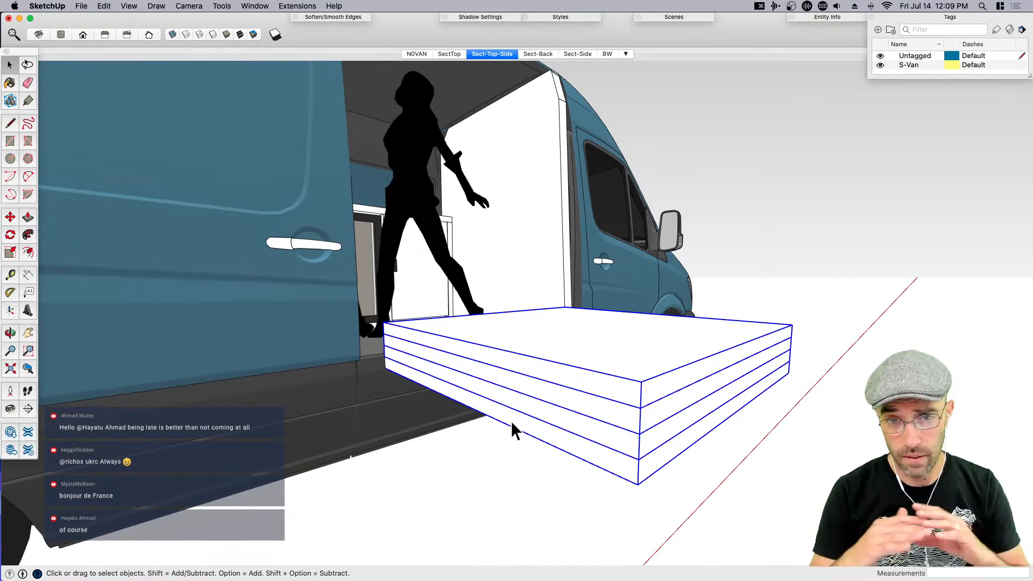
middle_click_drag(482, 409, 553, 441)
key("q")
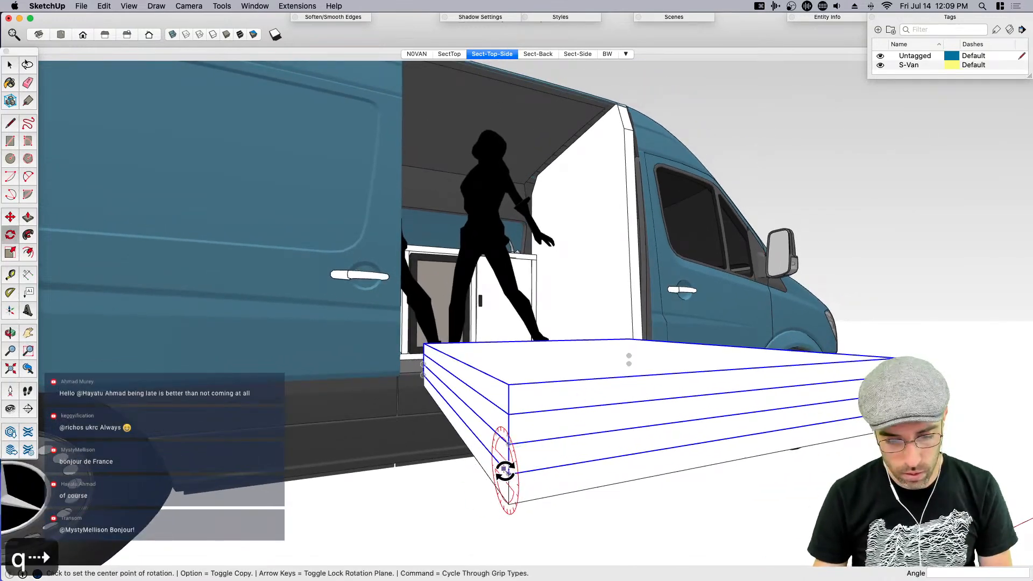
key("Left")
left_click(508, 474)
left_click(536, 469)
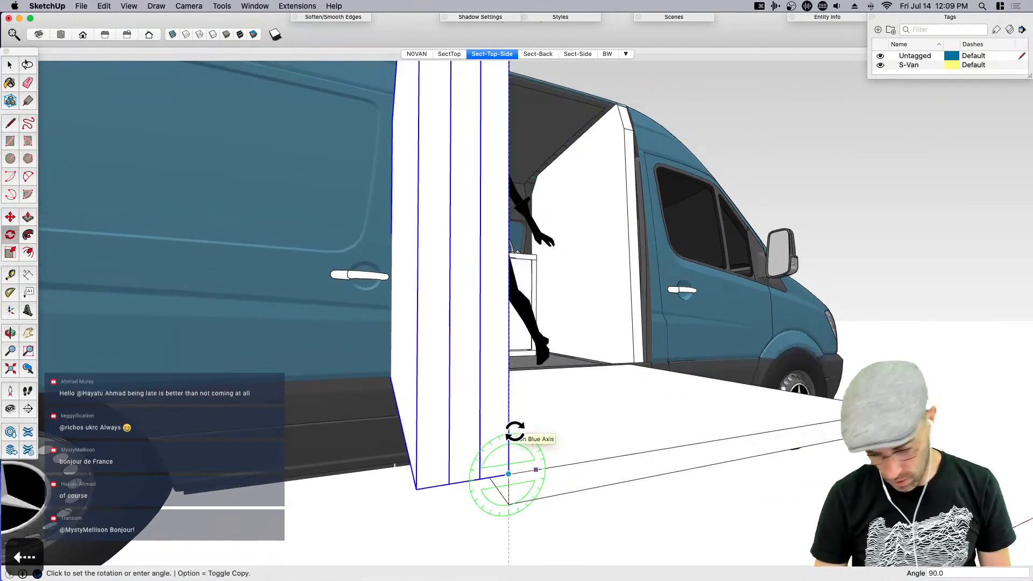
type("180")
key("Return")
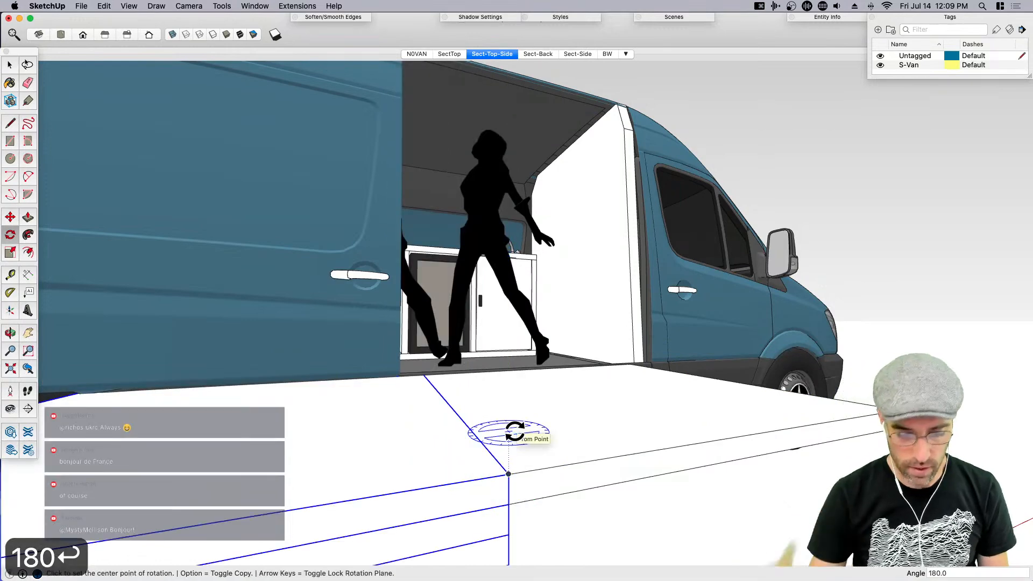
middle_click_drag(564, 399, 553, 427)
key("super+z")
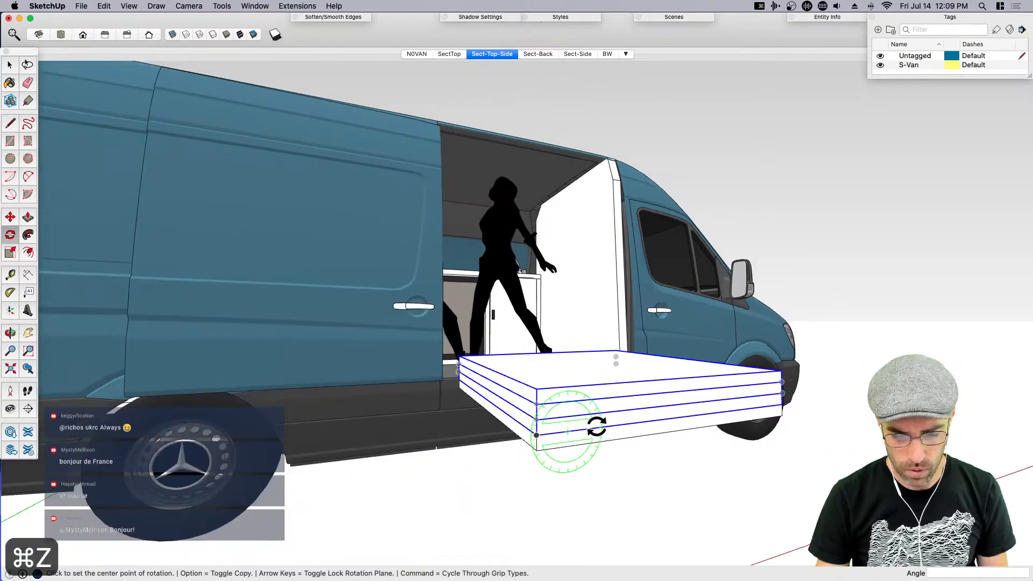
Rotate only the upper two panels 180 degrees about their lower edge facing the van's rear, laying them beside the lower two
key("space")
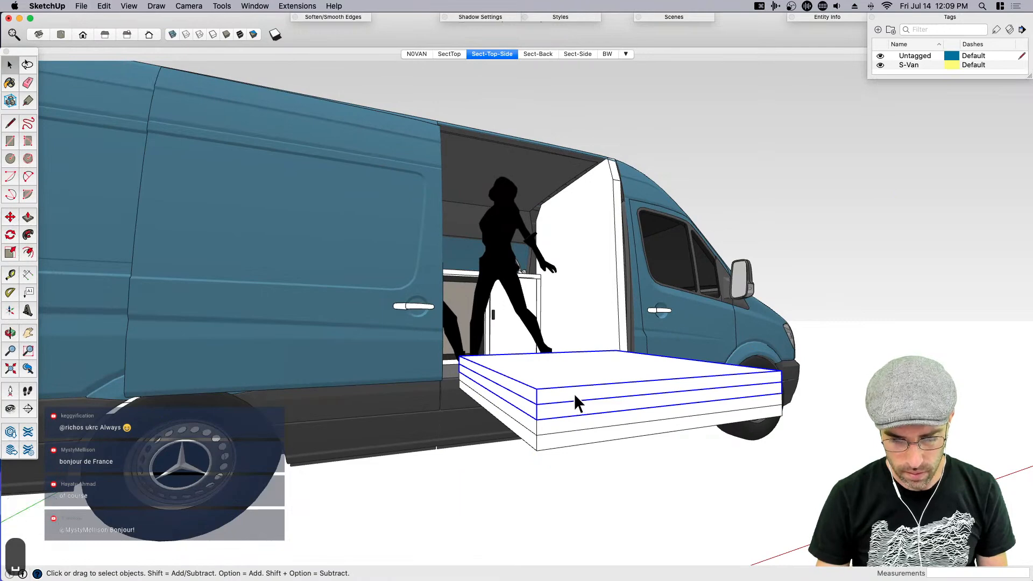
left_click(547, 408, "shift")
key("q")
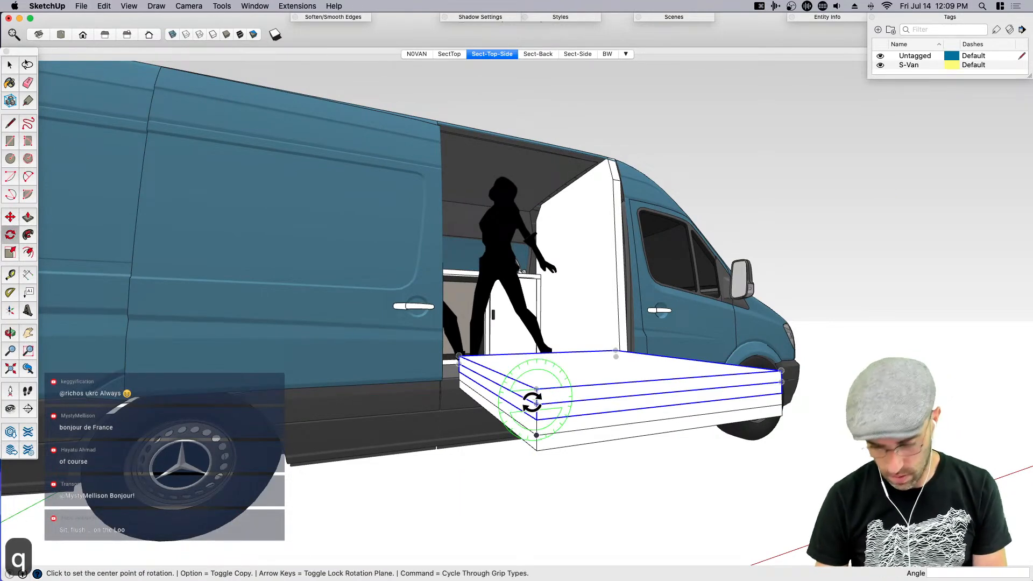
key("Left")
left_click(536, 419)
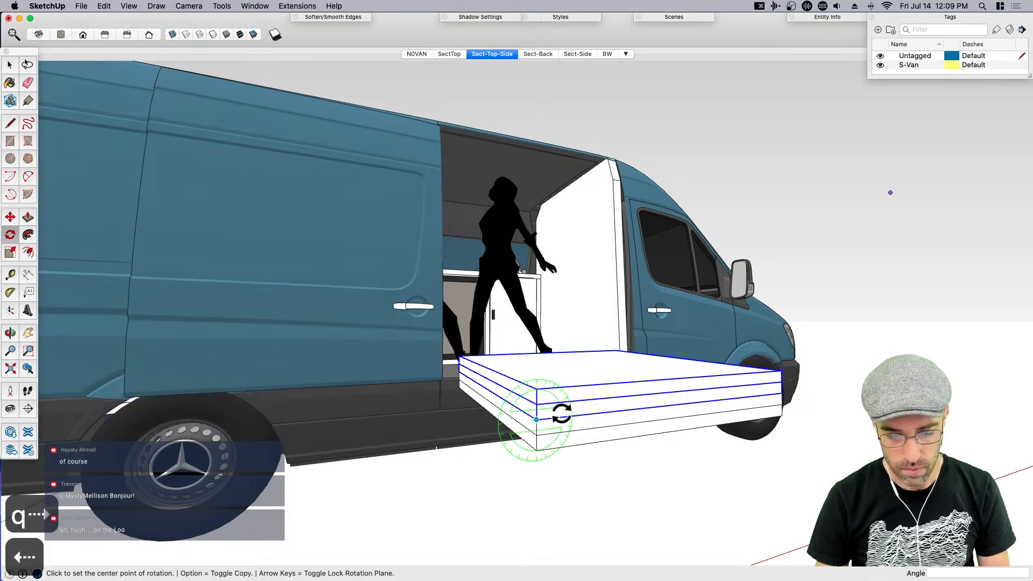
left_click(562, 417)
type("9")
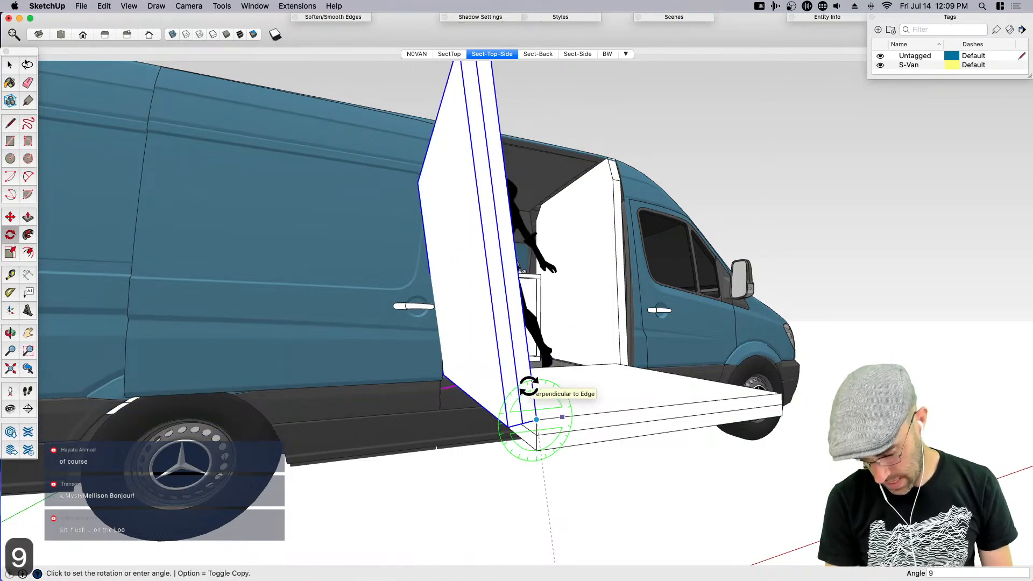
type("0")
key("Return")
type("1")
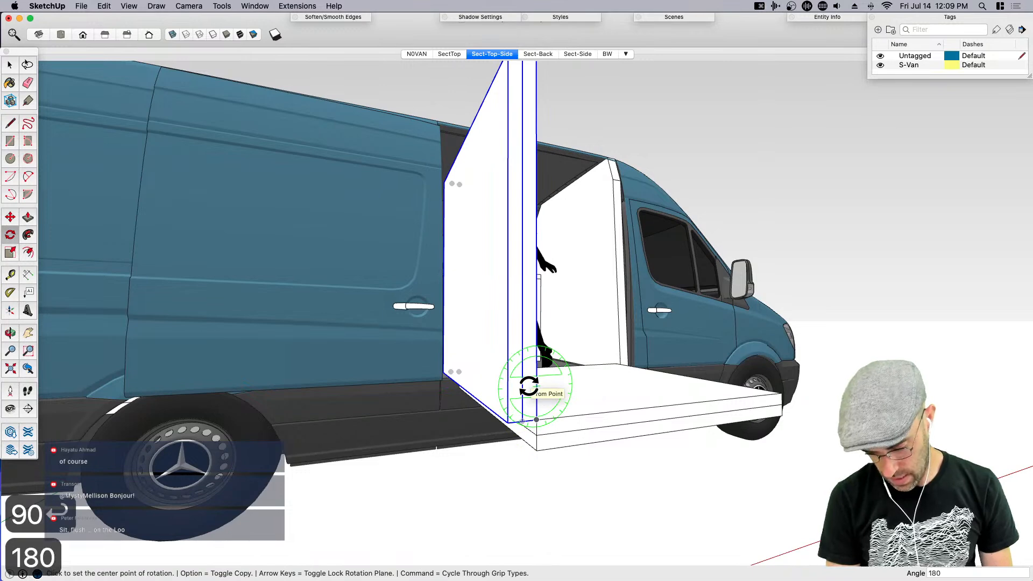
key("Return")
key("space")
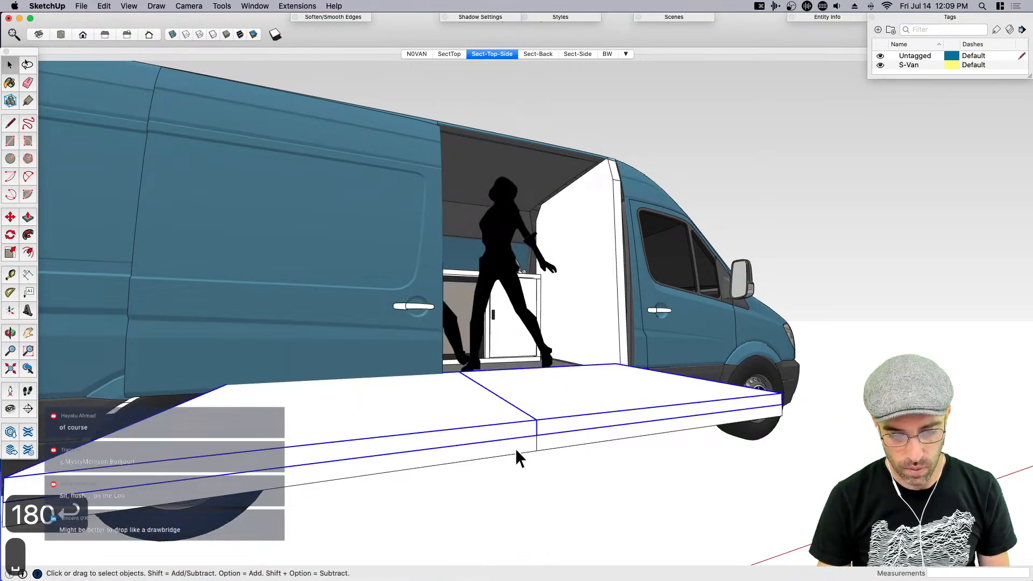
Rotate the upper layer of two side-by-side panels 180 degrees about the long edge farthest from the van, unfolding them outward
mouse_move(489, 429)
middle_mouse_down()
mouse_move(633, 427)
mouse_move(588, 453)
mouse_move(507, 431)
middle_mouse_up()
key("q")
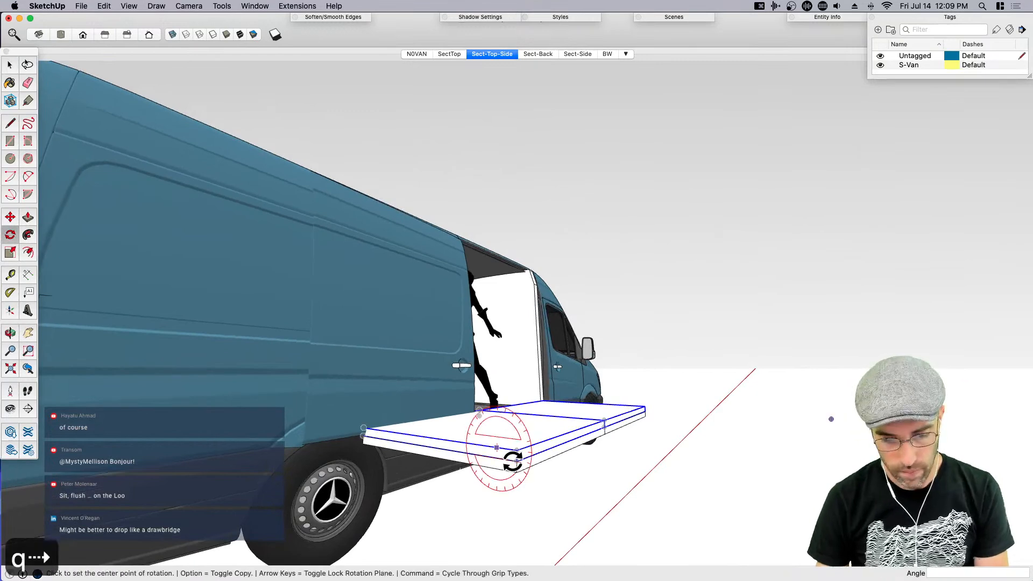
left_click(516, 461)
left_click(524, 457)
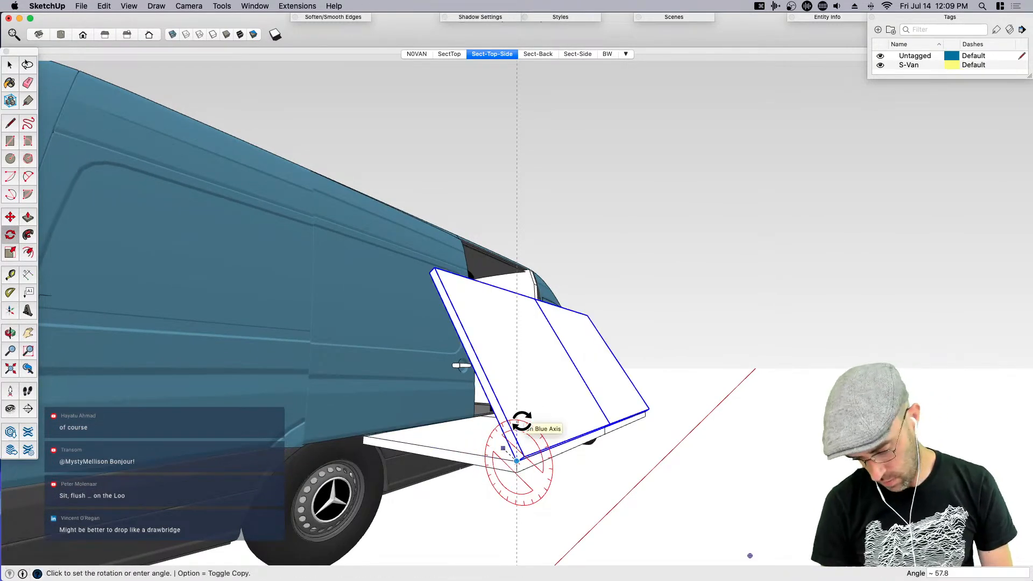
type("180")
key("Return")
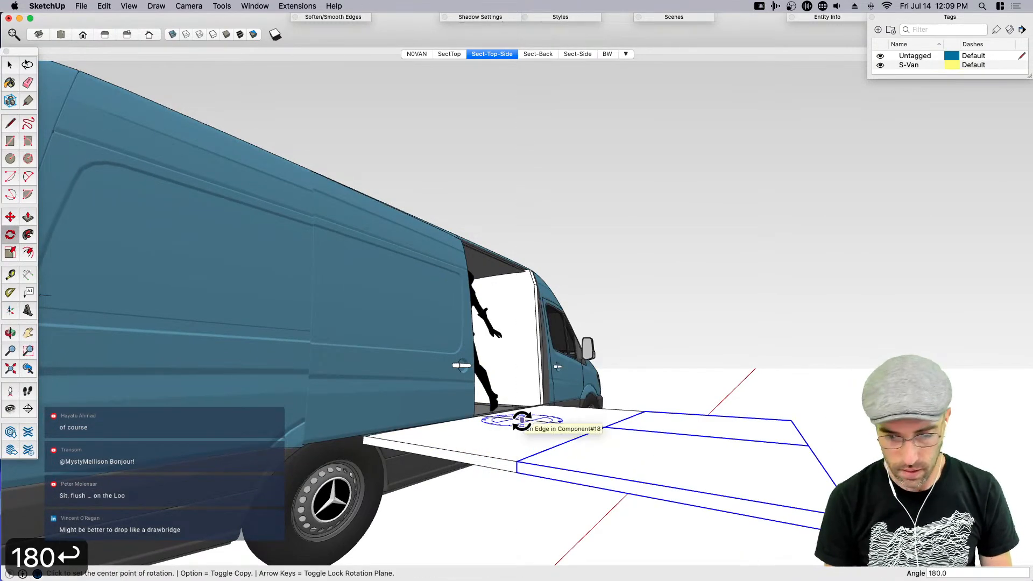
key("space")
middle_click_drag(530, 430, 581, 323)
left_click(554, 336)
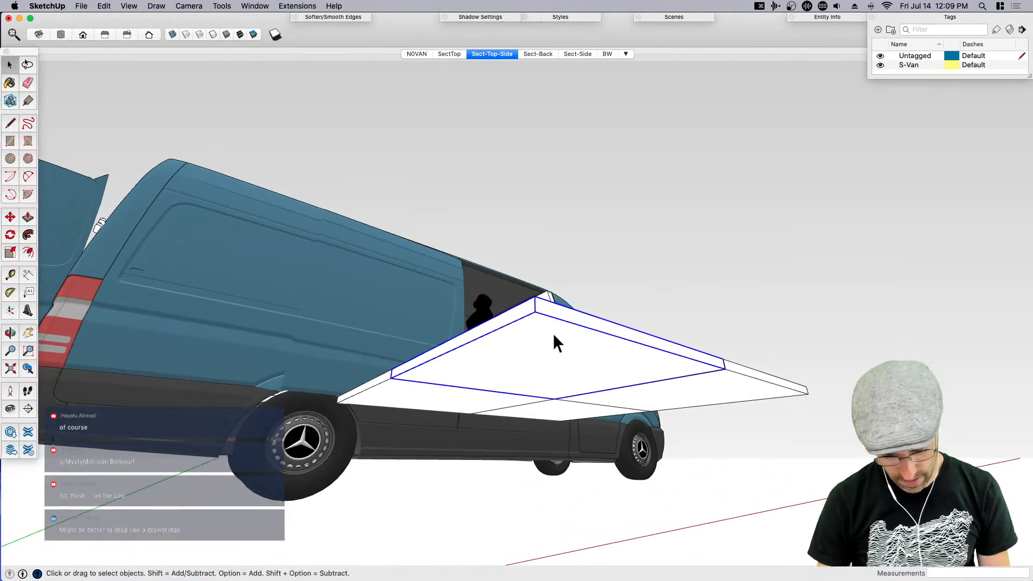
key("r")
left_click(535, 312)
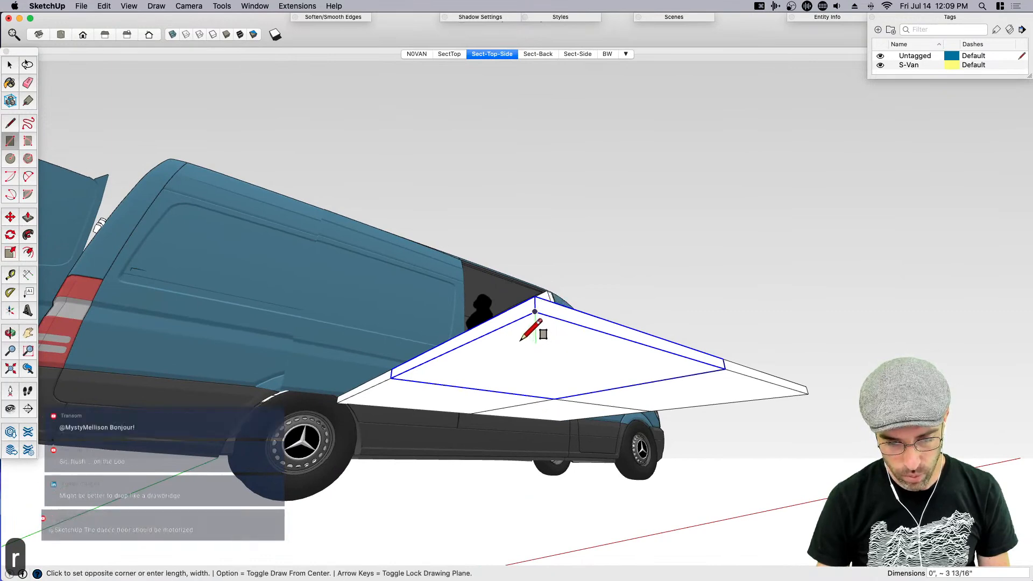
scroll(524, 338, "up", 2)
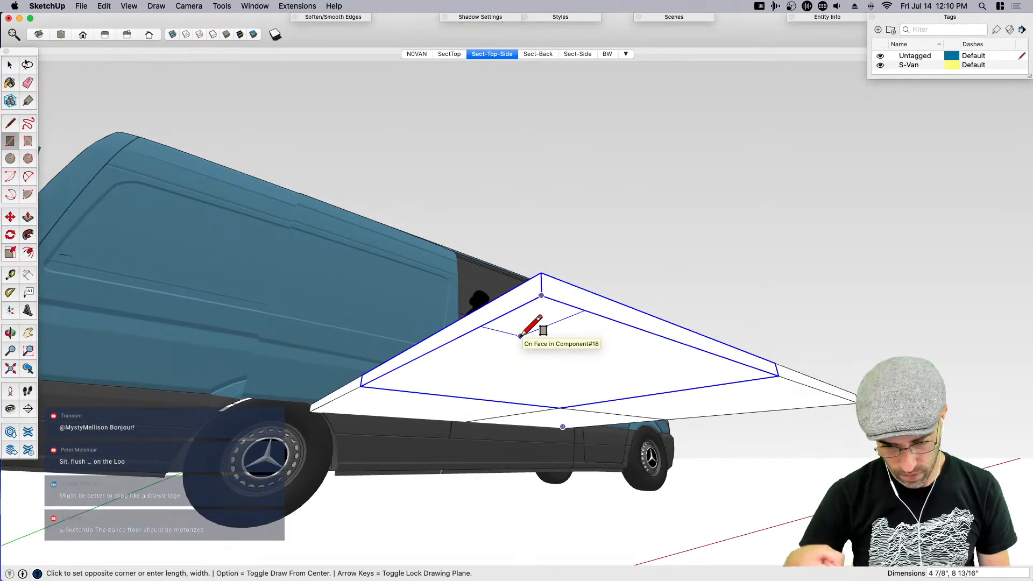
Draw a circle with a 1-inch radius on the underside of the outer rear panel, near its outermost corner
key("c")
left_click(541, 313)
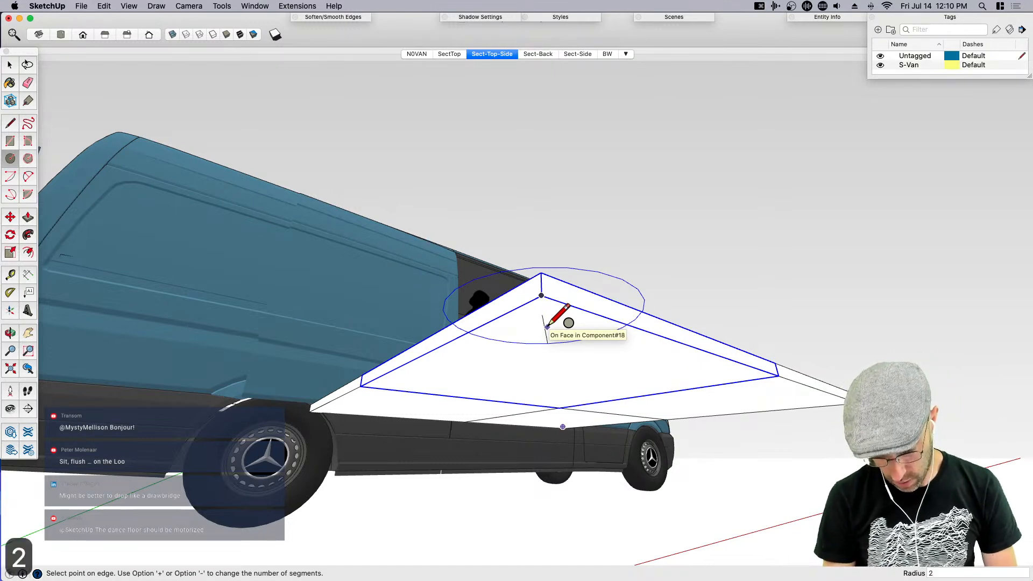
key("Return")
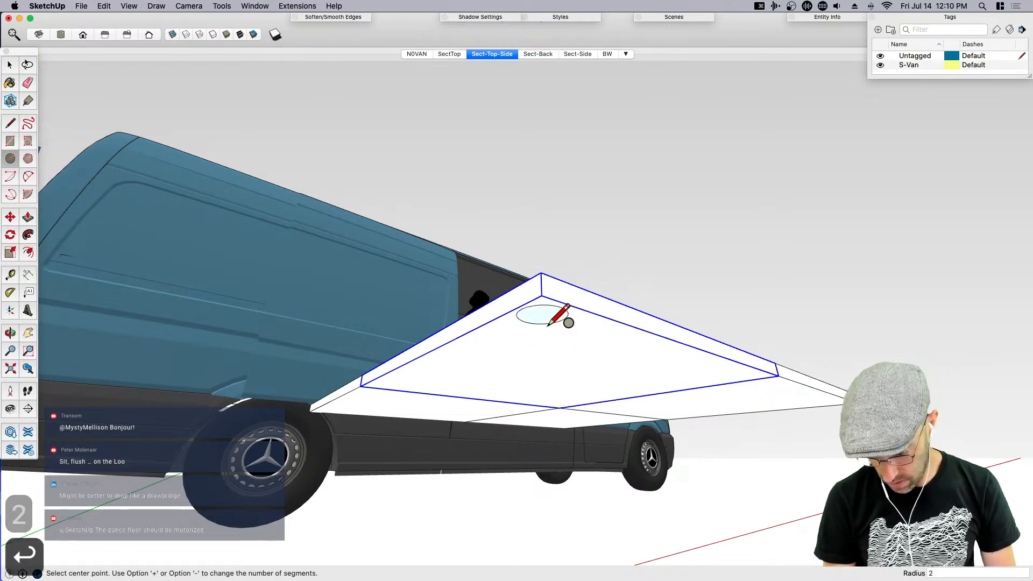
type("1")
key("Return")
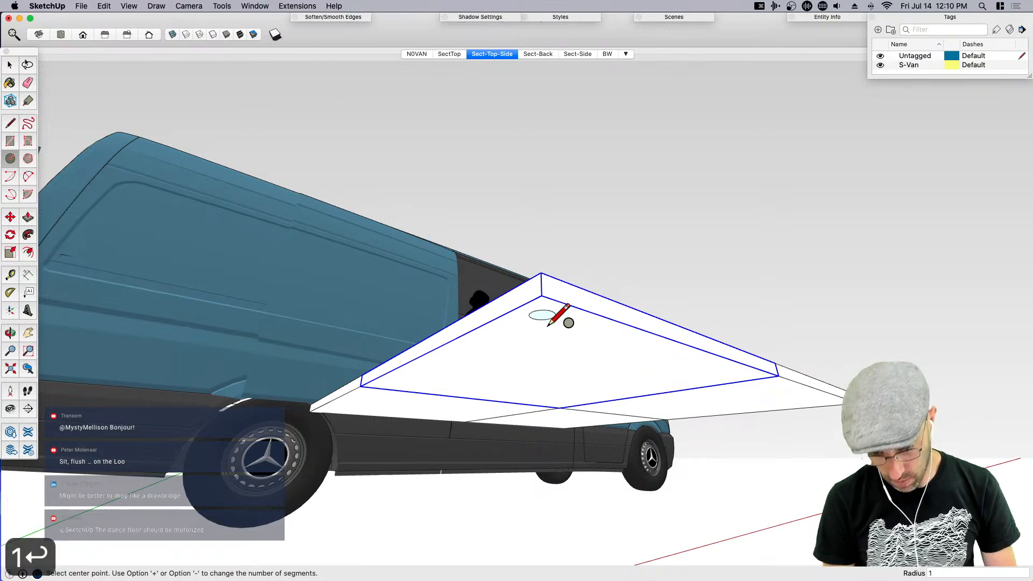
key("space")
Push/Pull the circle about 2' 1 1/16" down to the level of the rear wheel's base to form a leg
scroll(541, 328, "down", 2)
key("p")
left_click(542, 326)
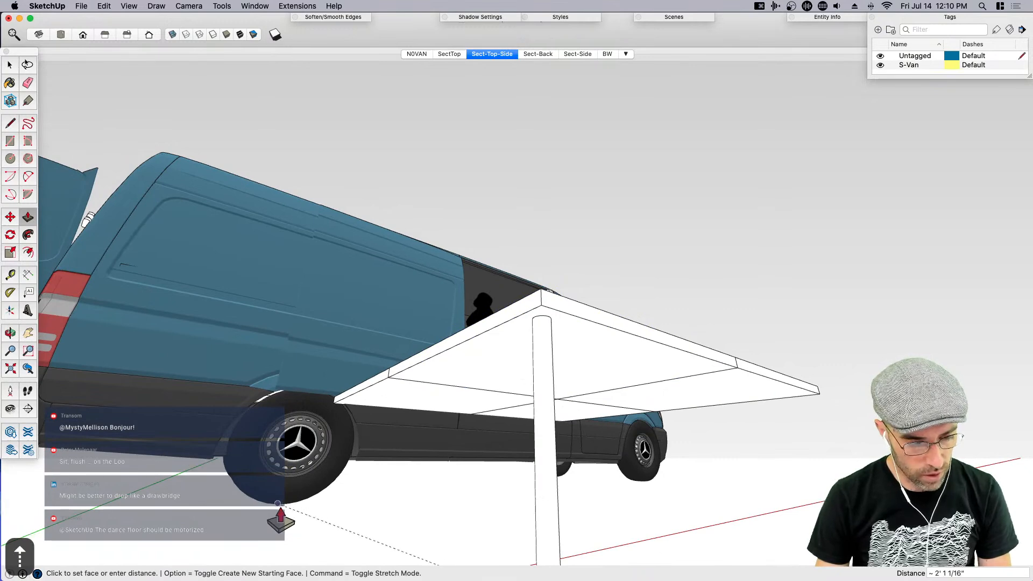
left_click(278, 504)
Turn the whole leg into a component, keeping the default definition settings
scroll(608, 487, "down", 4)
key("space")
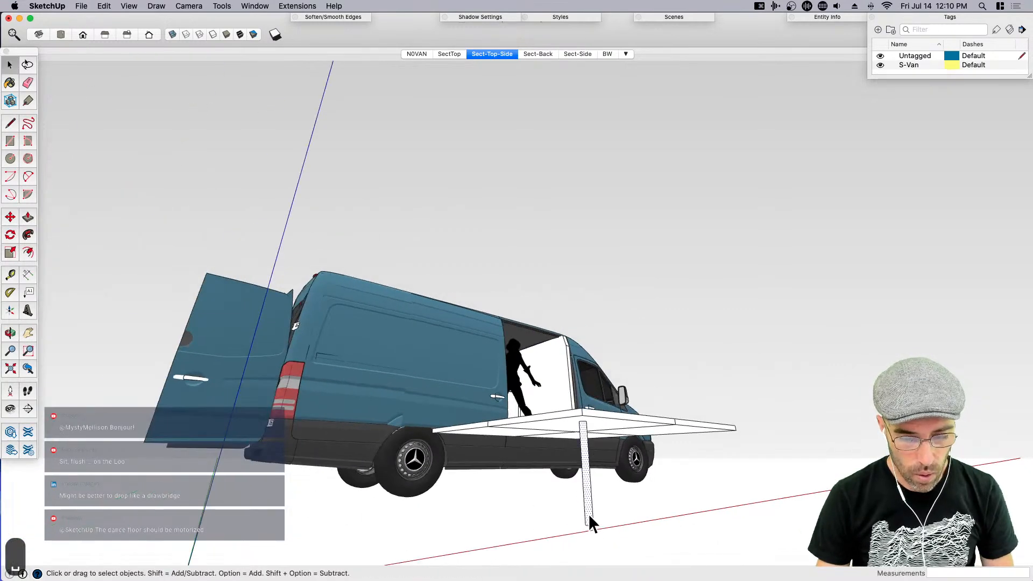
key("shift+g")
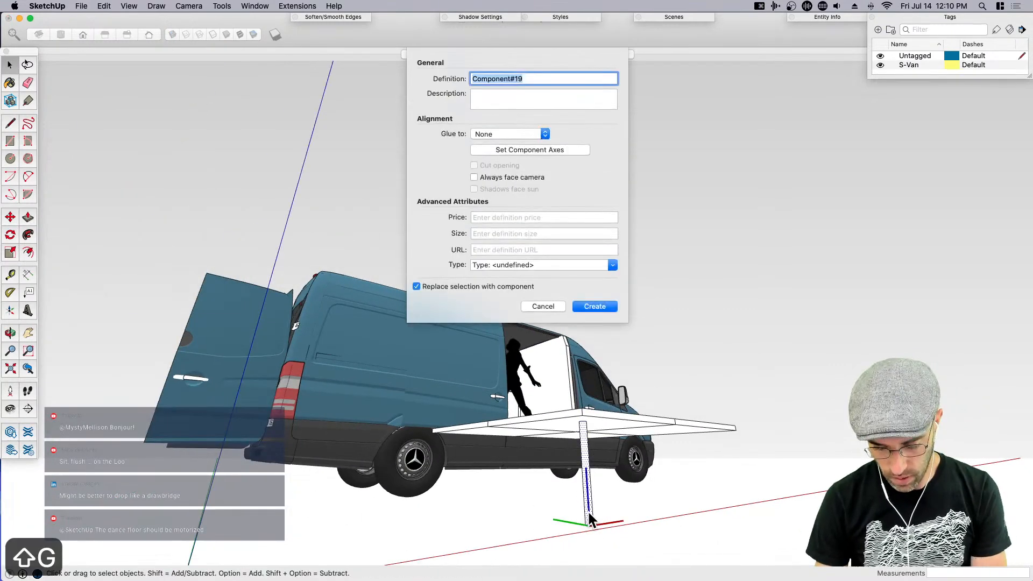
key("Return")
Set the camera's field of view to 1 degree with the top of the leg at the platform's outer corner in view
middle_click_drag(630, 481, 496, 391)
scroll(494, 470, "up", 3)
key("m")
middle_click_drag(482, 485, 462, 396)
key("space")
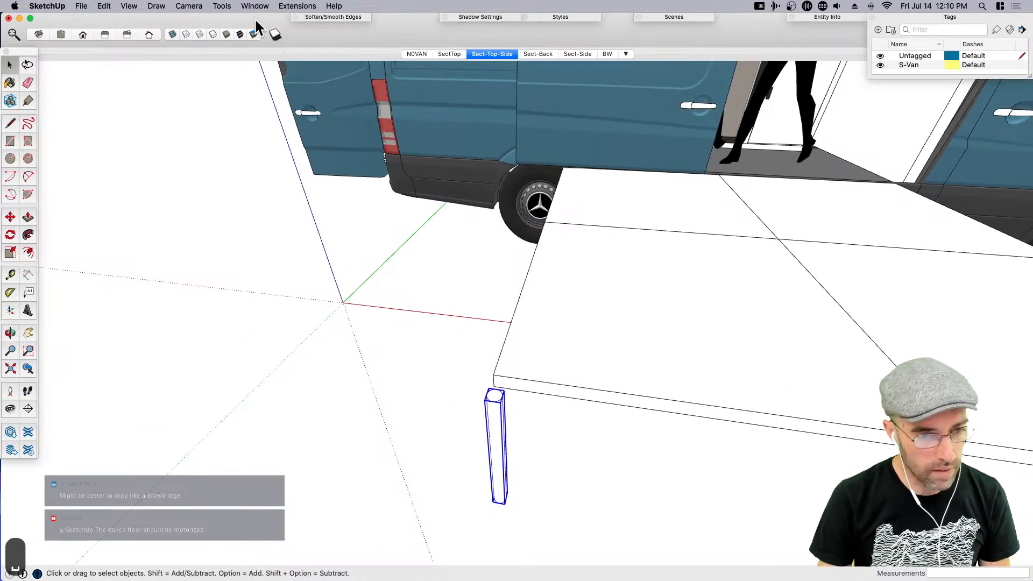
left_click(199, 6)
left_click(229, 154)
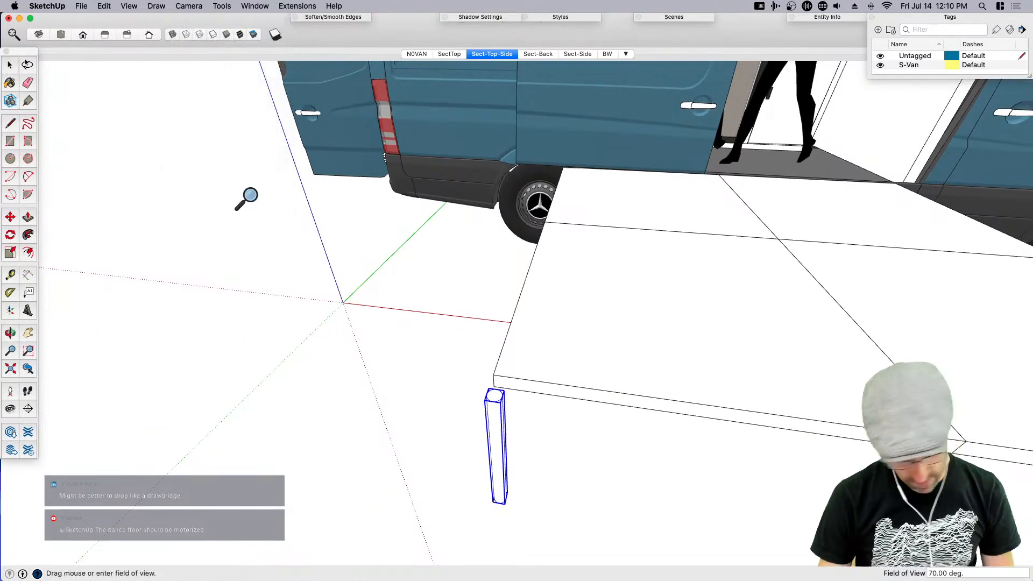
key("Return")
scroll(476, 401, "up", 6)
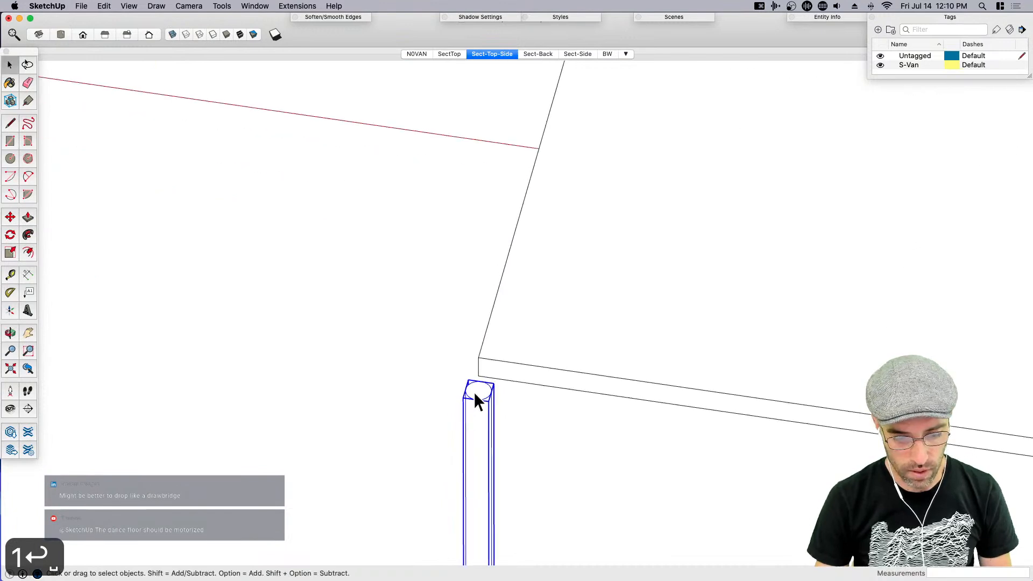
scroll(487, 401, "up", 2)
key("m")
scroll(506, 403, "up", 2)
key("space")
key("m")
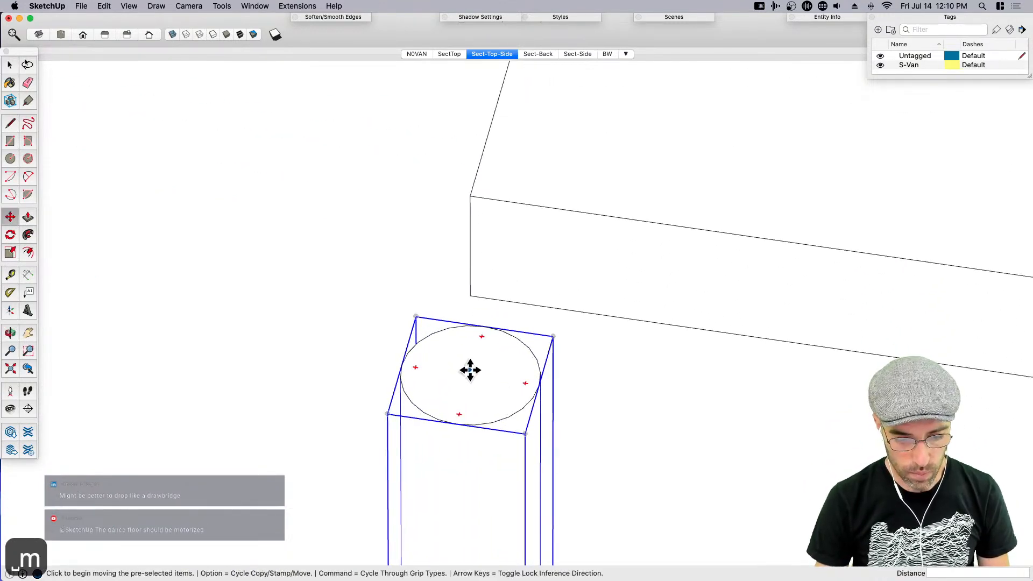
left_click(470, 370)
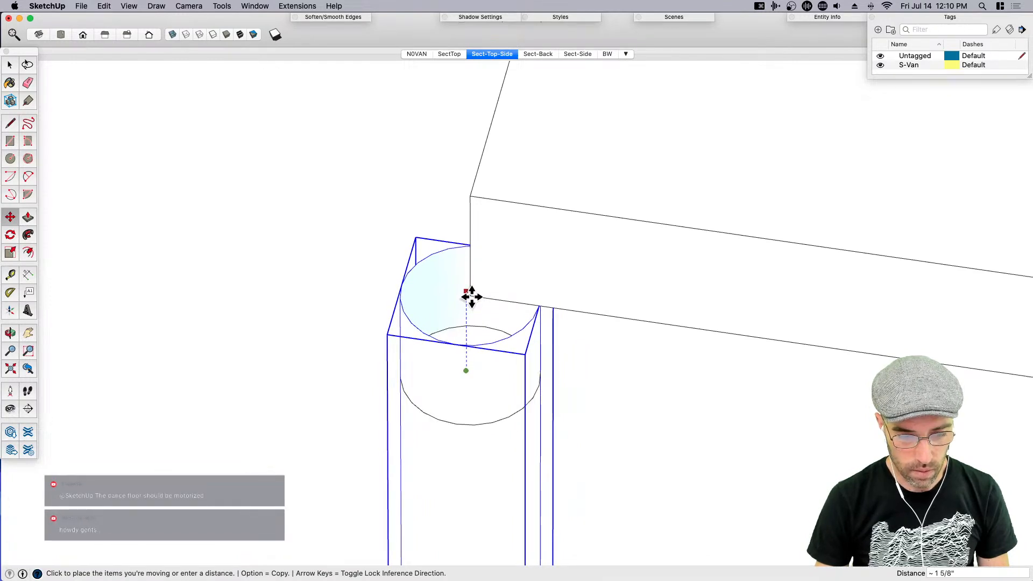
key("space")
Transfer the loose circular face on top of the leg into the leg component by copying, deleting and pasting it in place
double_click(464, 415)
left_click(460, 371)
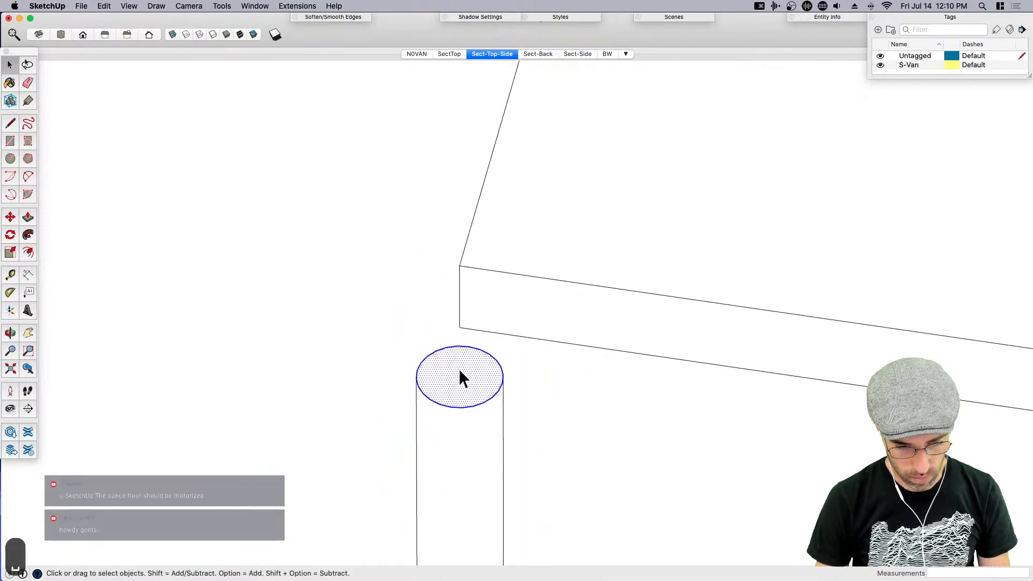
key("super+c")
key("BackSpace")
triple_click(463, 434)
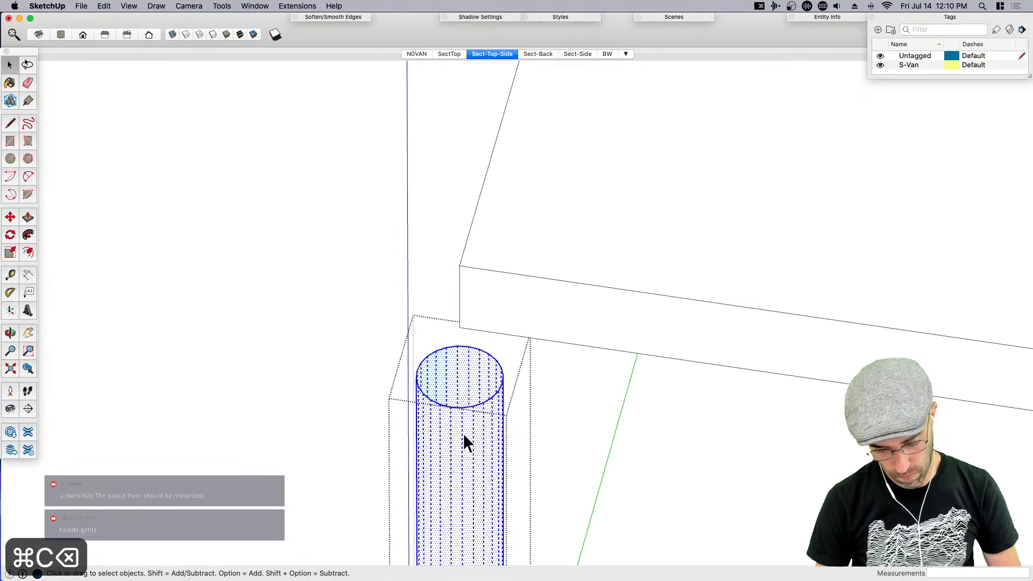
key("shift+v")
left_click(617, 450)
Move the leg by the centre of its top circle to the lower outer corner of the platform panel
left_click(491, 430)
key("m")
left_click(456, 378)
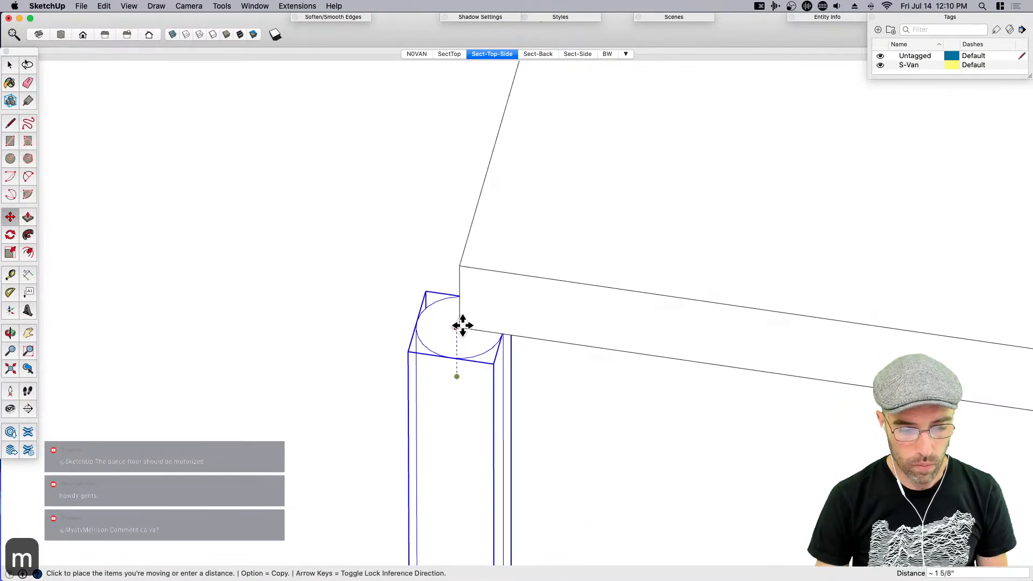
left_click(463, 327)
scroll(471, 401, "down", 1)
scroll(473, 399, "down", 1)
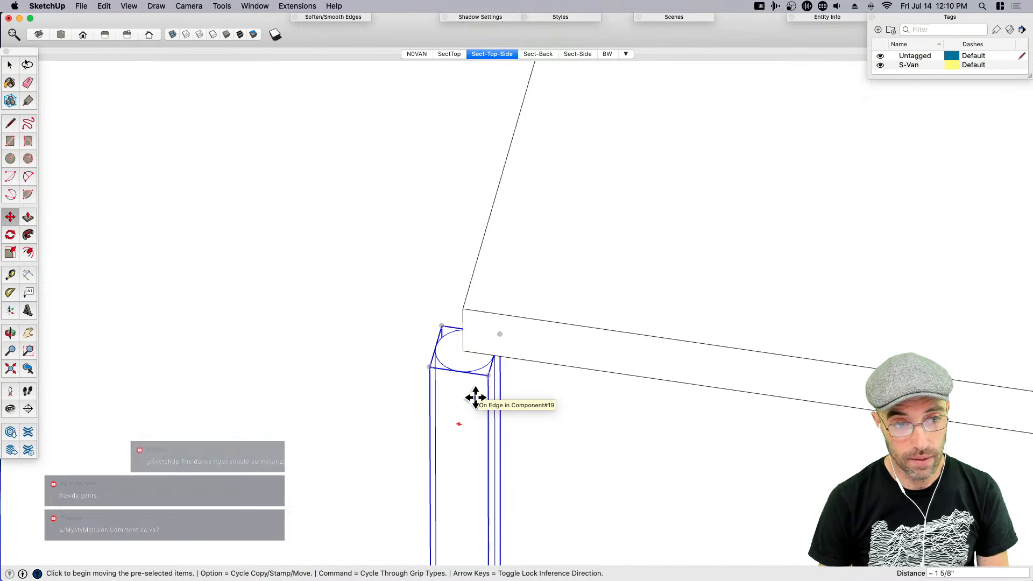
Inset the leg from the platform corner by moving it 3 inches along the red axis and 3 inches along the green axis
middle_click_drag(476, 398, 390, 470)
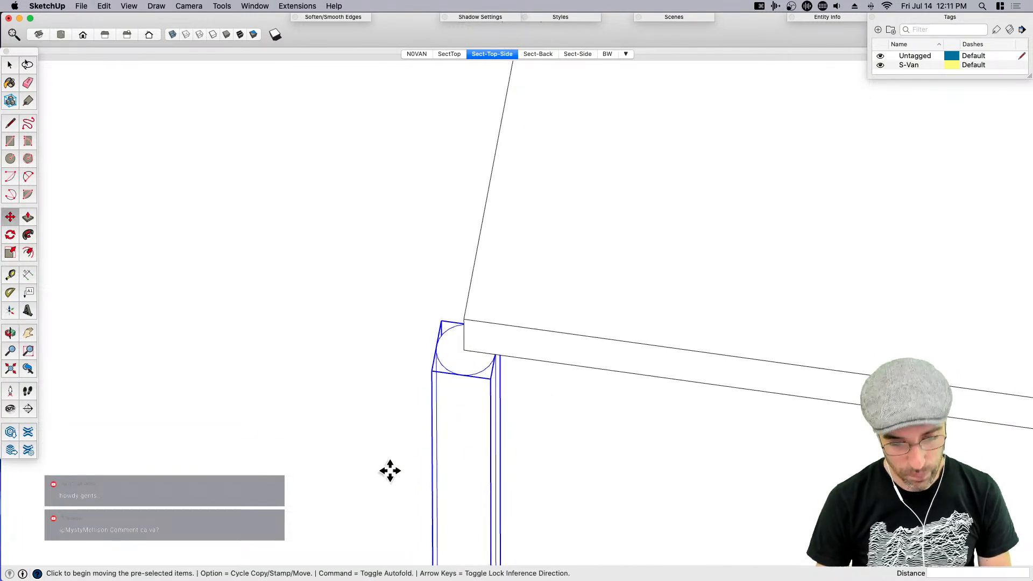
left_click(390, 470)
type("3")
key("Return")
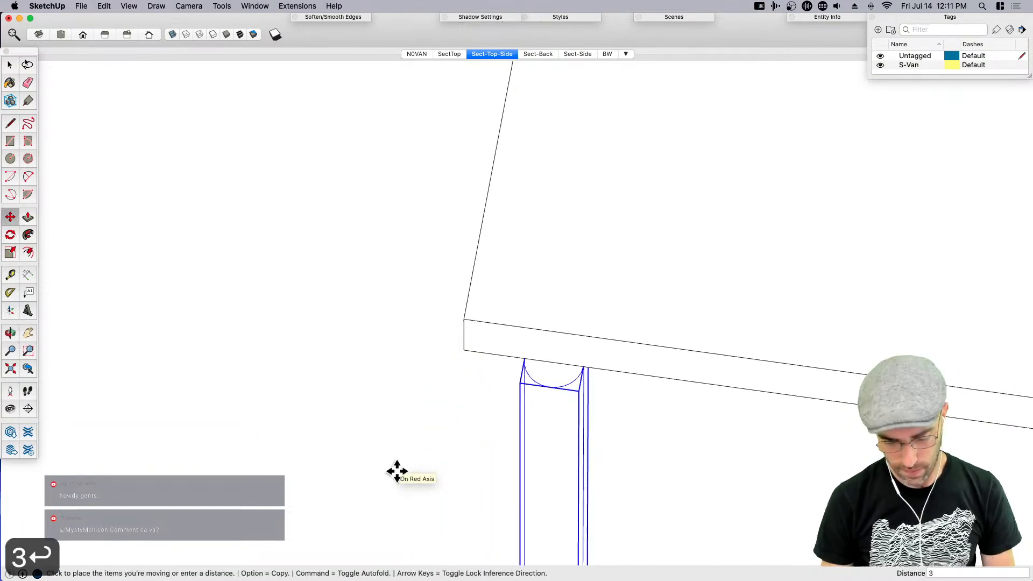
key("m")
left_click(387, 466)
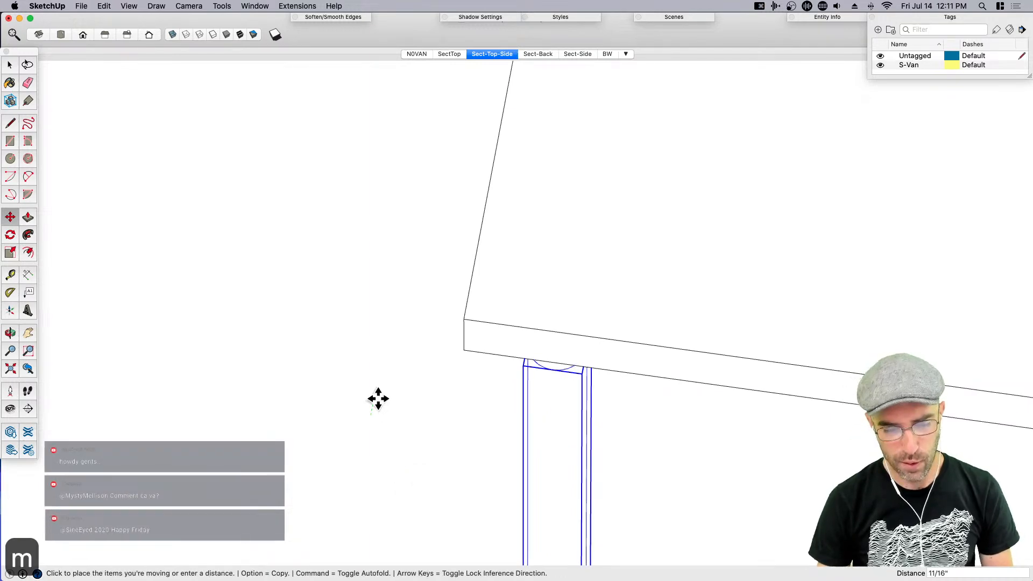
type("3")
key("Return")
Delete the stray circle left near the ground beside the base of the leg
middle_click_drag(367, 385, 576, 419)
scroll(575, 419, "down", 5)
key("space")
middle_click_drag(526, 450, 657, 388)
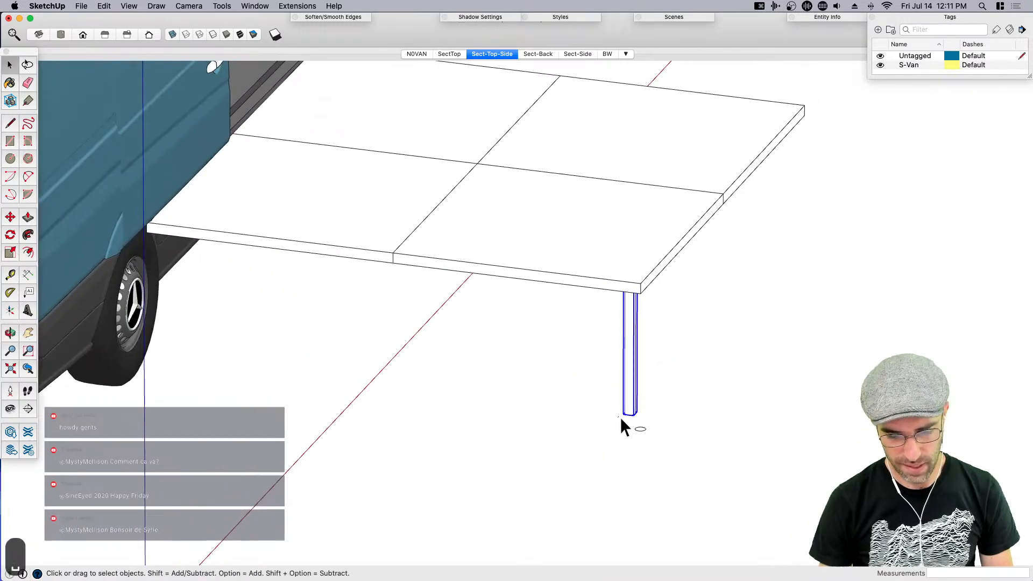
Copy the leg toward the van by one panel length, using the outer panel's corner and the panel joint as reference points
left_click(631, 401)
key("m")
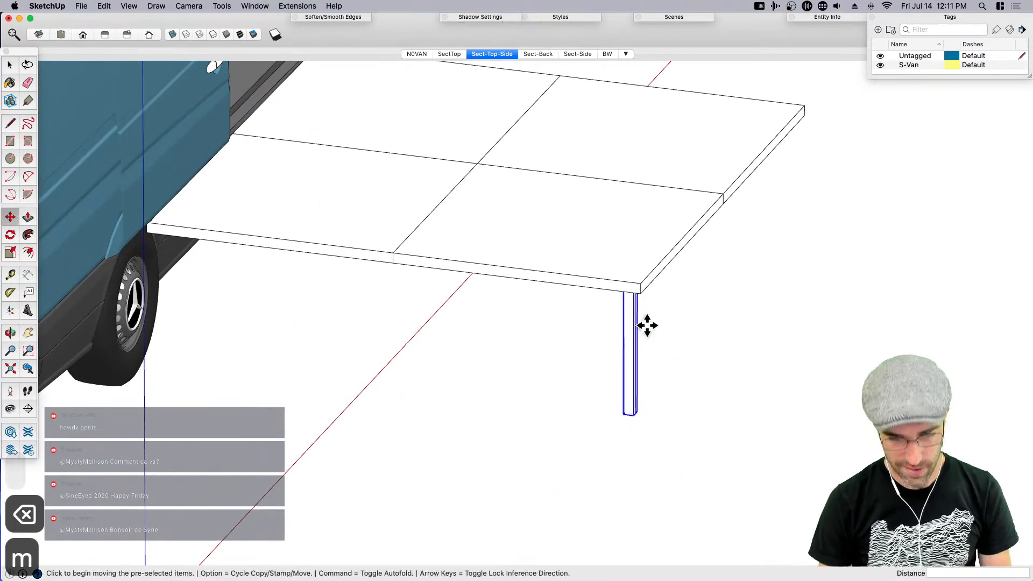
middle_click_drag(633, 295, 740, 325)
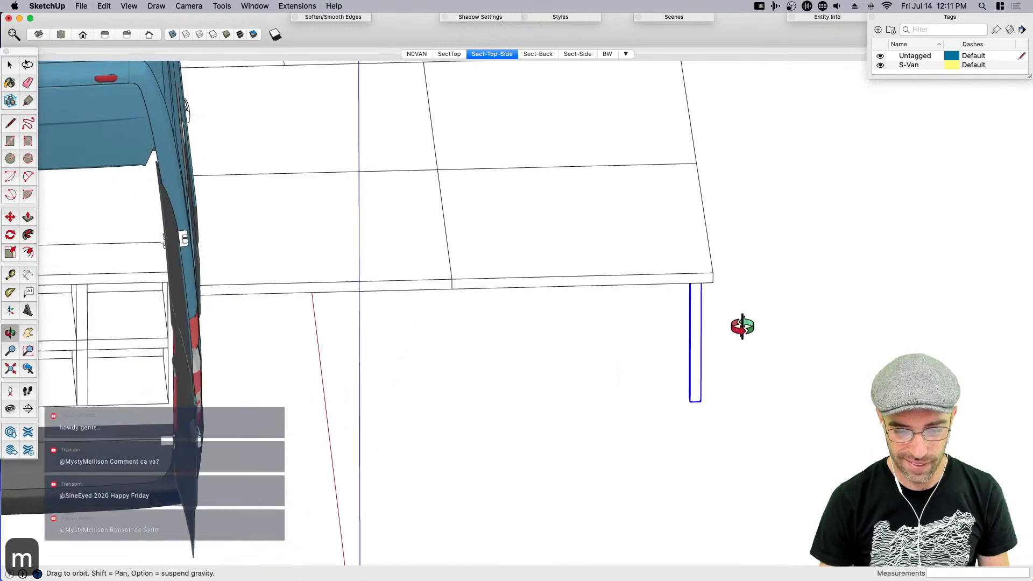
left_click(713, 273)
left_click(450, 278)
key("space")
Copy the pair of legs 3' 7 1/16" along the platform's outer edge and array it as two copies
scroll(407, 395, "down", 3)
middle_click_drag(593, 422, 427, 415)
scroll(427, 416, "down", 1)
left_click_drag(532, 429, 375, 353)
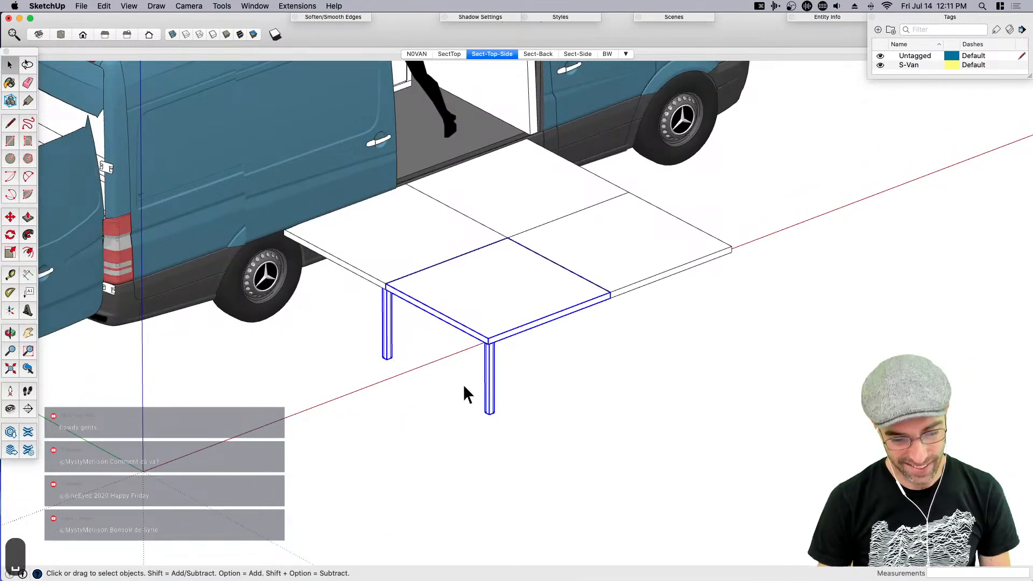
left_click(532, 427)
key("m")
scroll(461, 338, "up", 6)
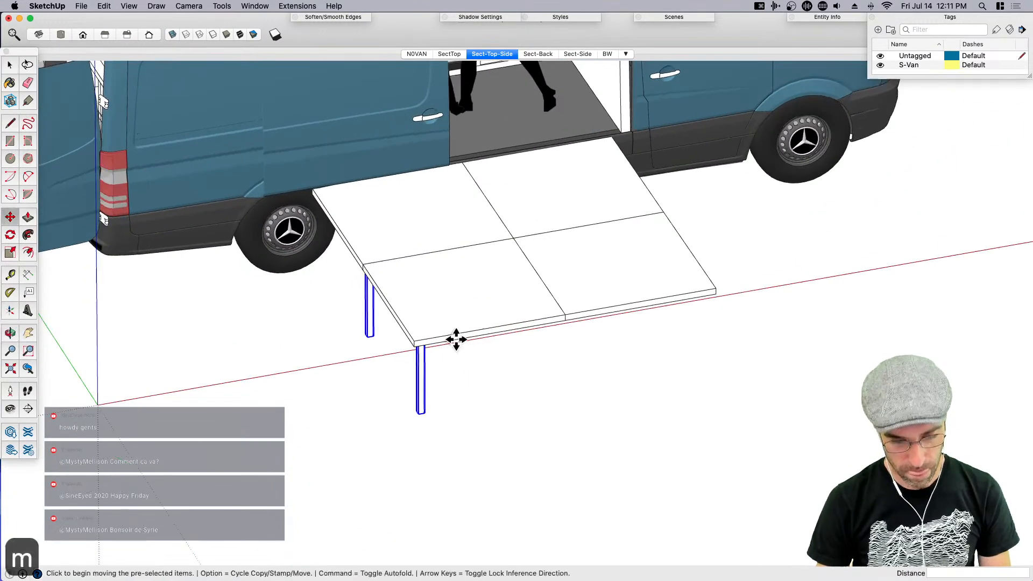
middle_click_drag(402, 333, 353, 376)
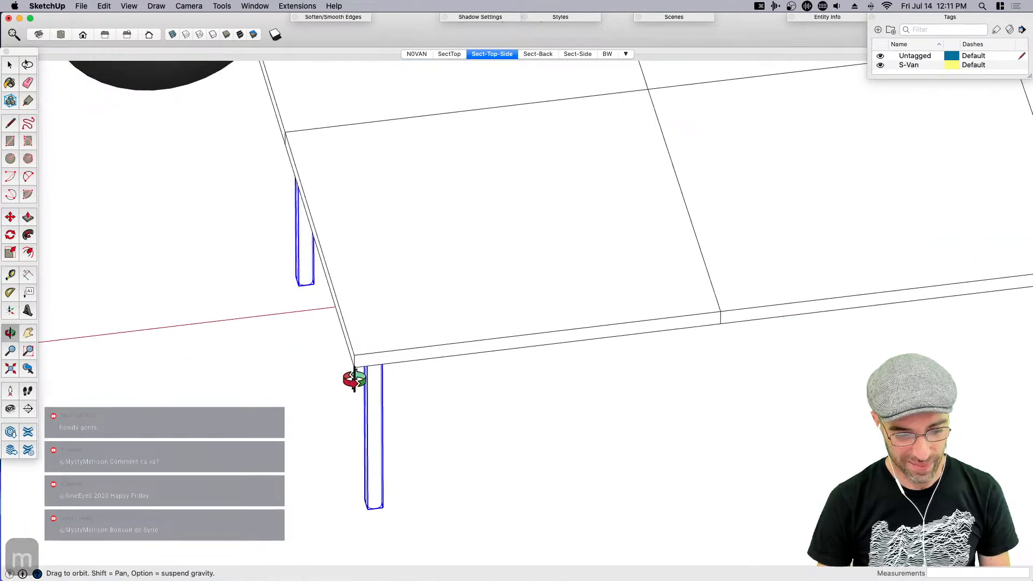
scroll(376, 347, "up", 3)
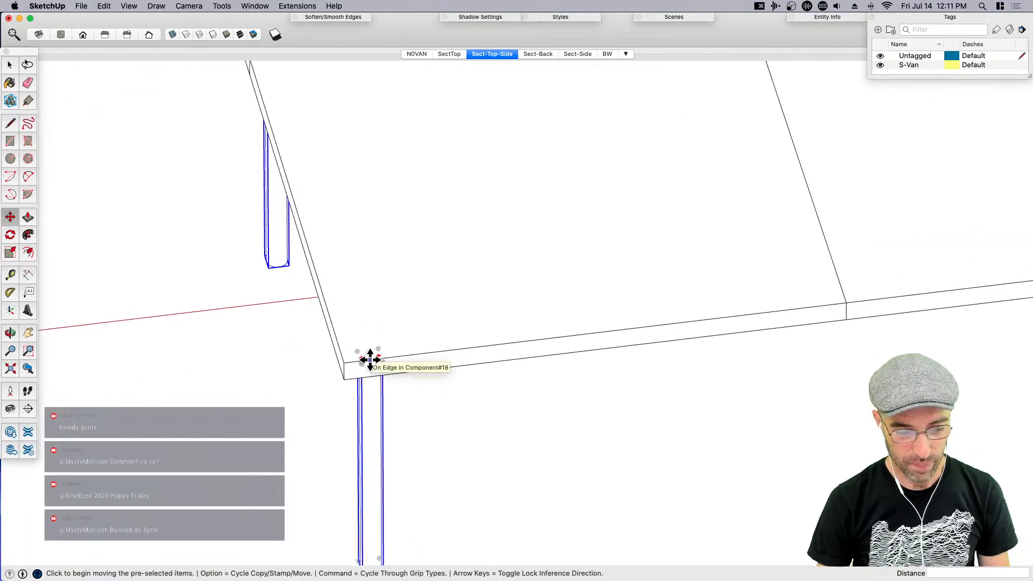
left_click(370, 360)
scroll(344, 371, "down", 5)
key("alt")
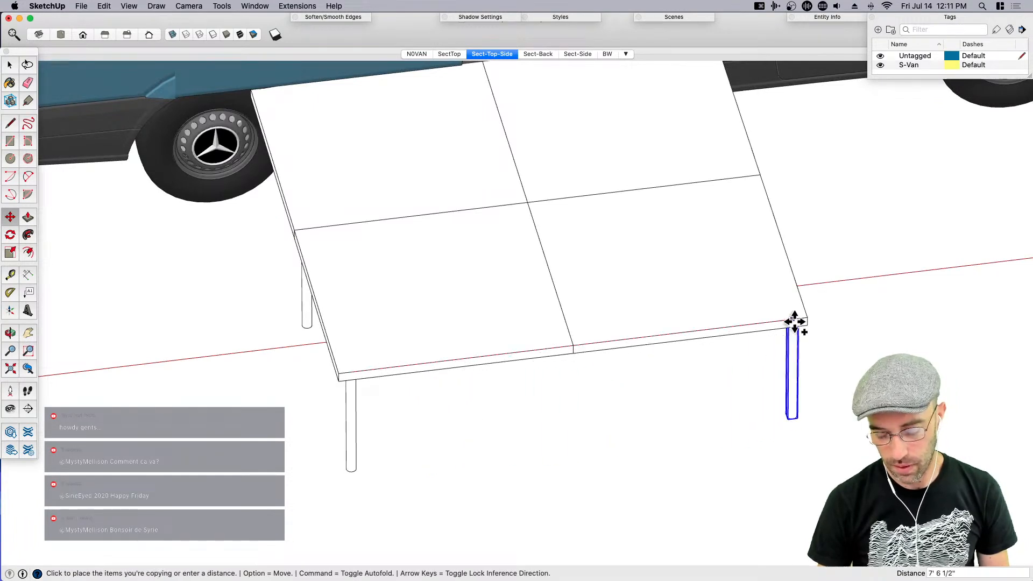
scroll(571, 342, "up", 2)
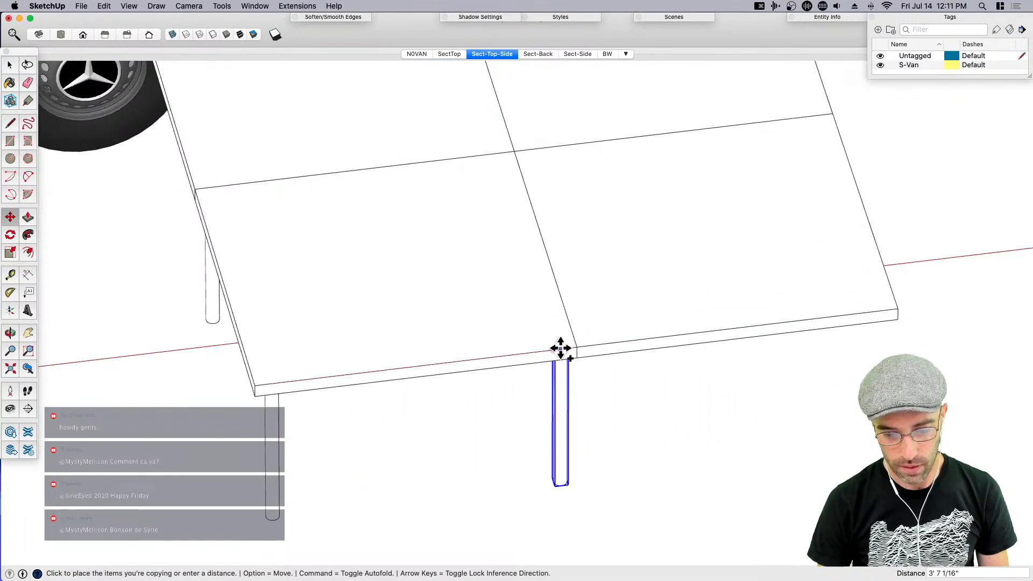
left_click(560, 348)
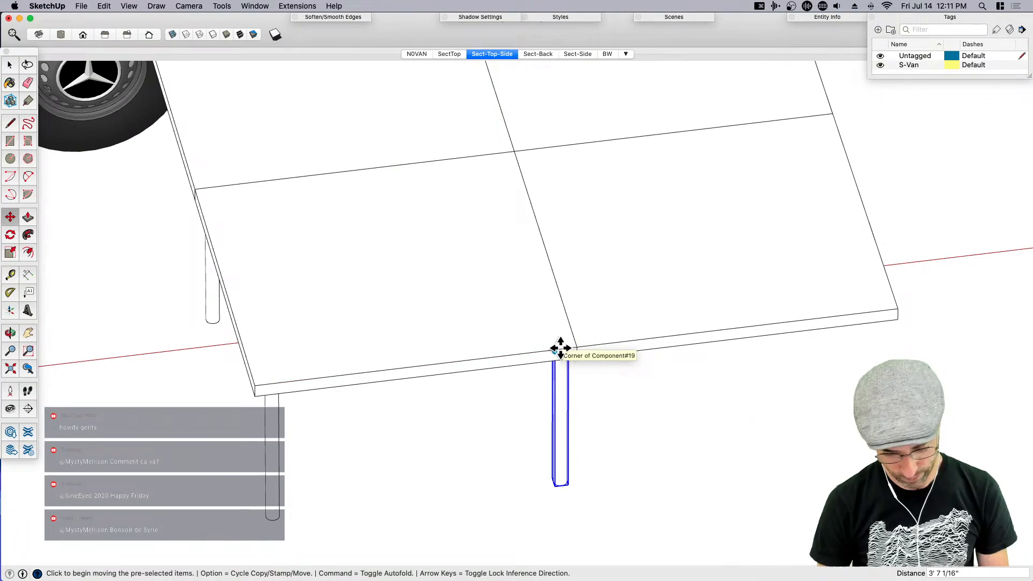
type("x2")
key("Return")
key("space")
Move the middle pair of legs about 1' 1/16" along the red axis toward the van's rear
scroll(560, 348, "down", 2)
middle_click_drag(573, 405, 535, 364)
key("space")
left_click_drag(575, 391, 518, 329)
key("m")
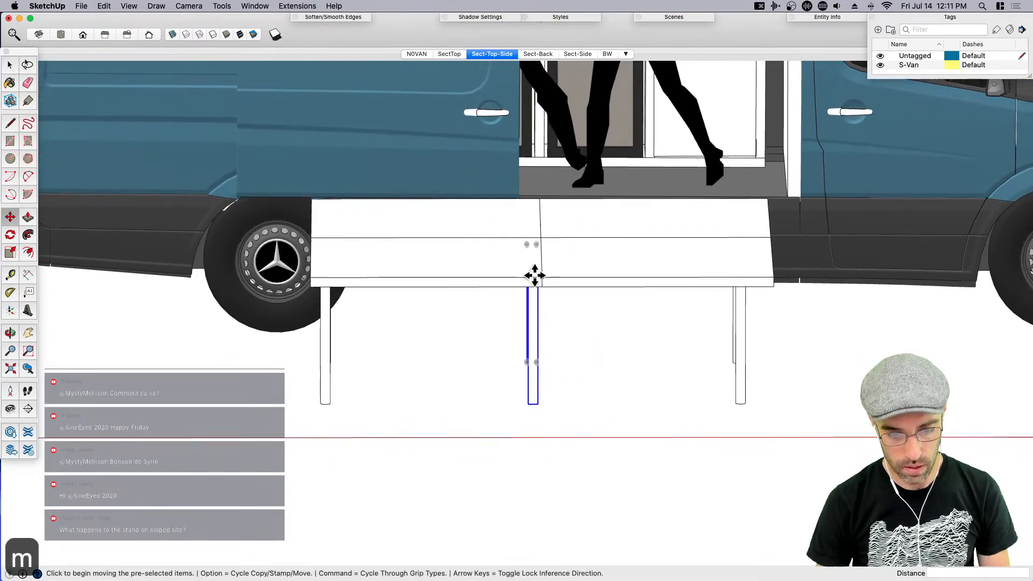
left_click(531, 278)
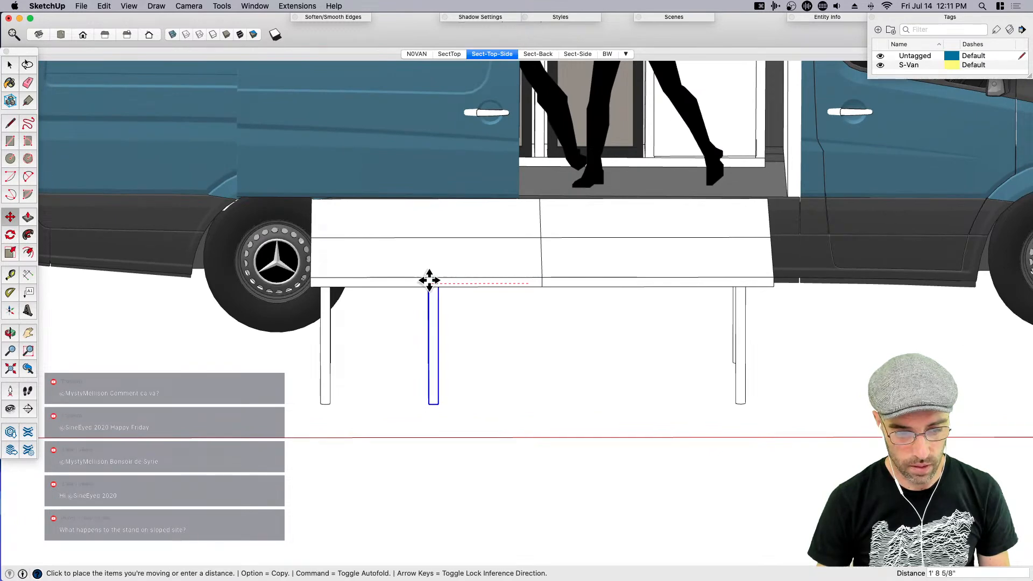
middle_click_drag(441, 282, 472, 318)
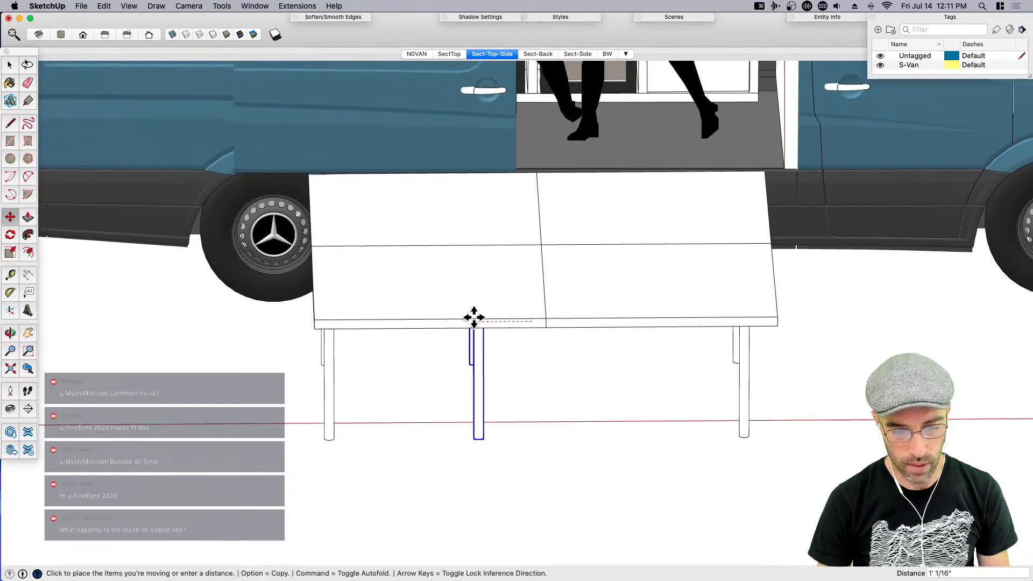
Try a second middle pair of legs about 2' 5 15/16" toward the van's front, and undo the copy
key("m")
left_click(480, 318)
key("alt")
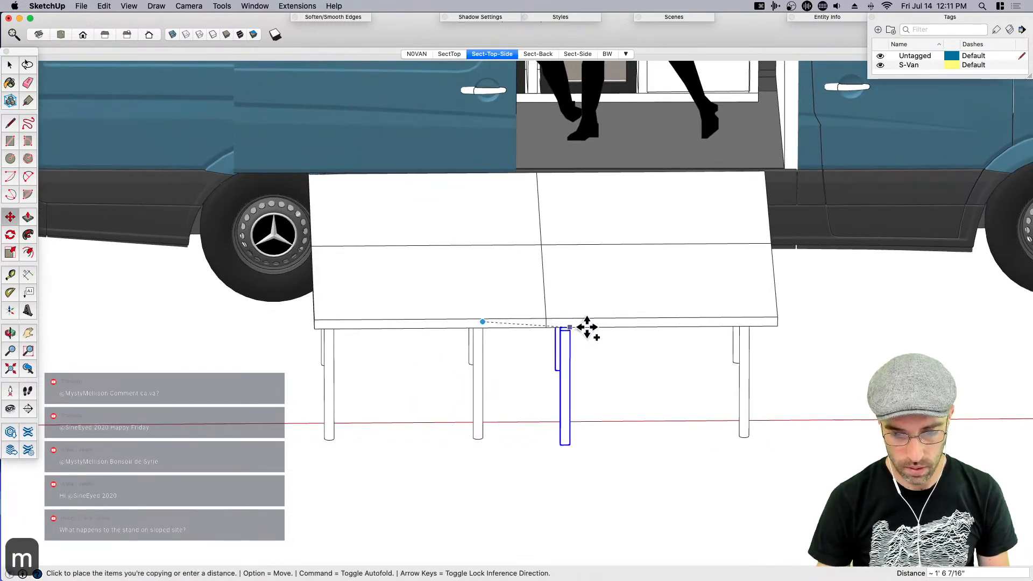
left_click(626, 317)
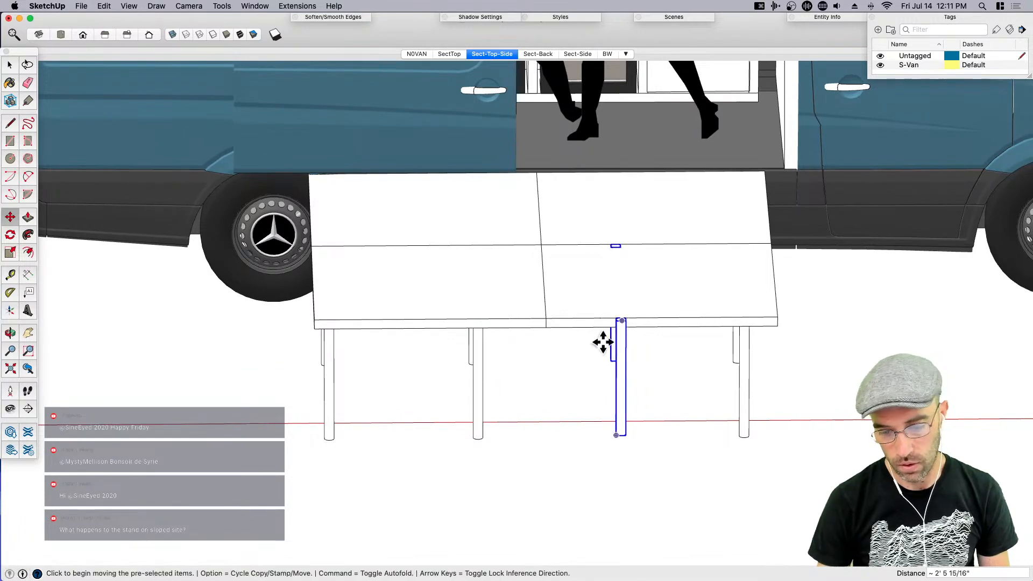
scroll(592, 369, "down", 3)
key("space")
left_click(570, 384)
mouse_move(569, 368)
middle_mouse_down()
mouse_move(698, 396)
mouse_move(699, 311)
mouse_move(721, 273)
mouse_move(632, 323)
mouse_move(576, 375)
middle_mouse_up()
key("super+z")
Move the middle pair of legs along the platform's outer edge to the joint between the two outer panels
left_click_drag(572, 396, 505, 360)
key("m")
scroll(578, 321, "up", 2)
scroll(512, 350, "up", 5)
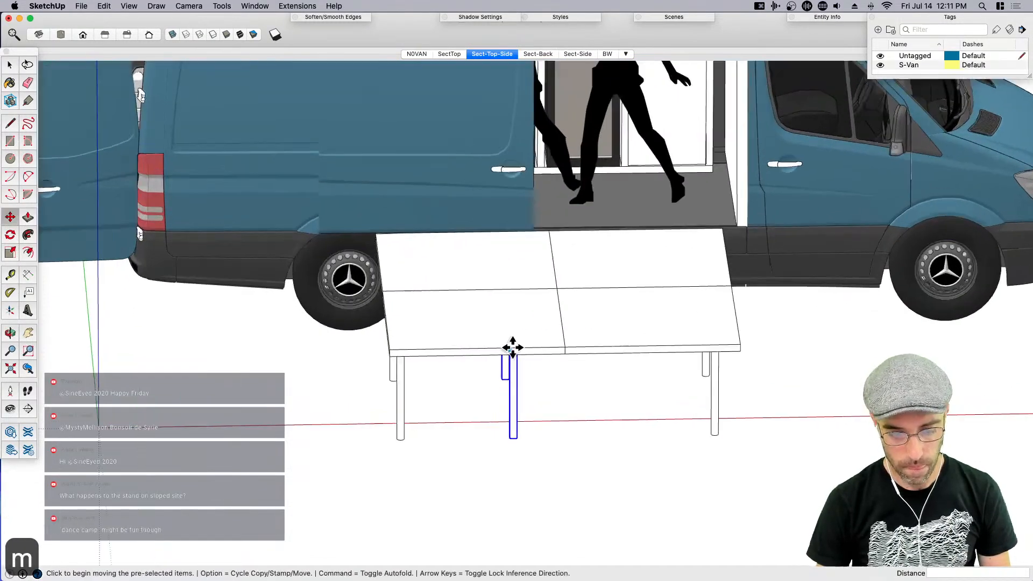
left_click(513, 347)
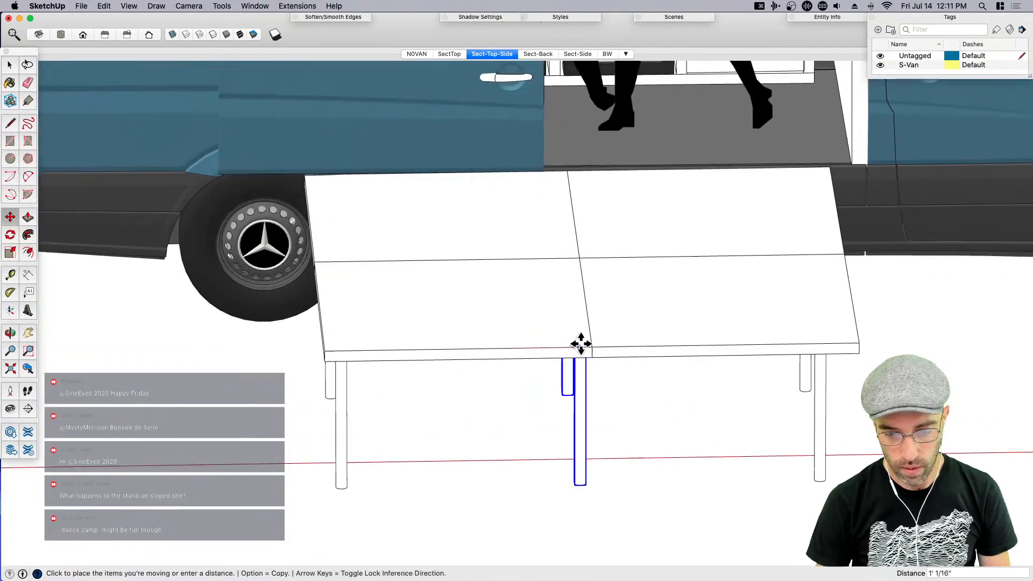
left_click(591, 346)
key("space")
Select all six legs under the platform and combine them into one group
scroll(570, 371, "down", 5)
left_click(619, 411)
middle_click_drag(685, 421, 496, 351)
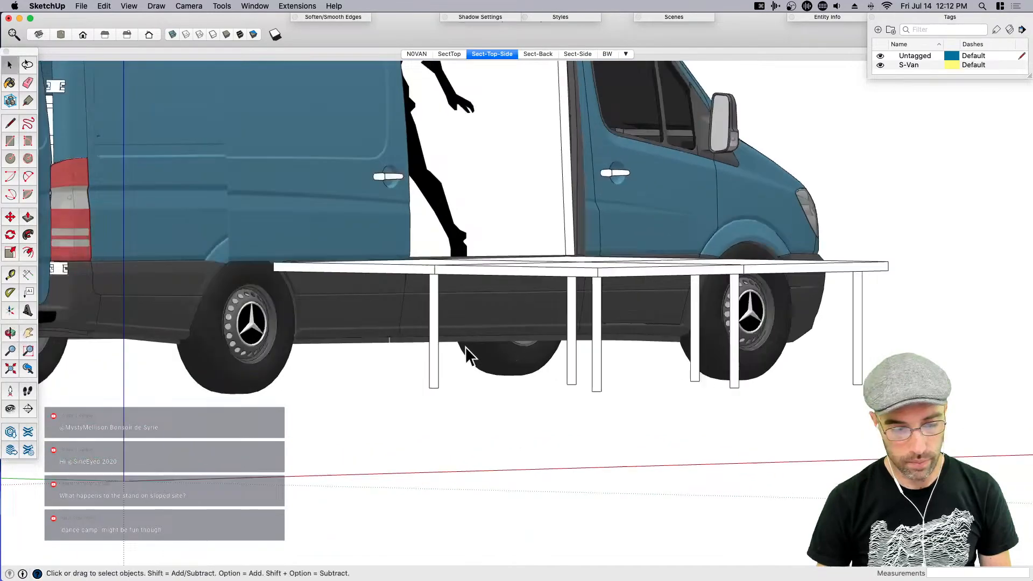
left_click(431, 349)
middle_click_drag(431, 348, 802, 409)
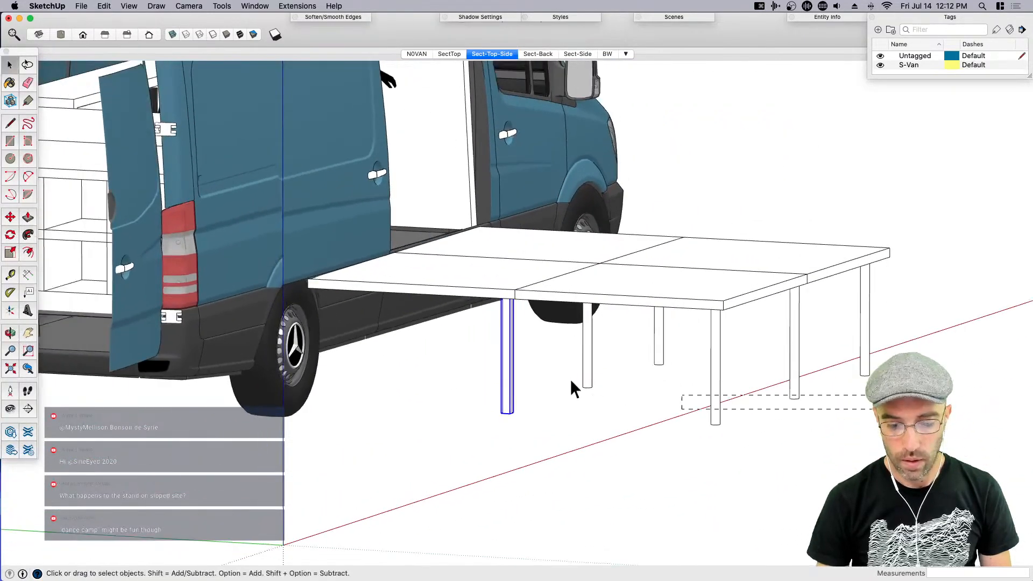
left_click_drag(802, 409, 466, 354)
key("super+g")
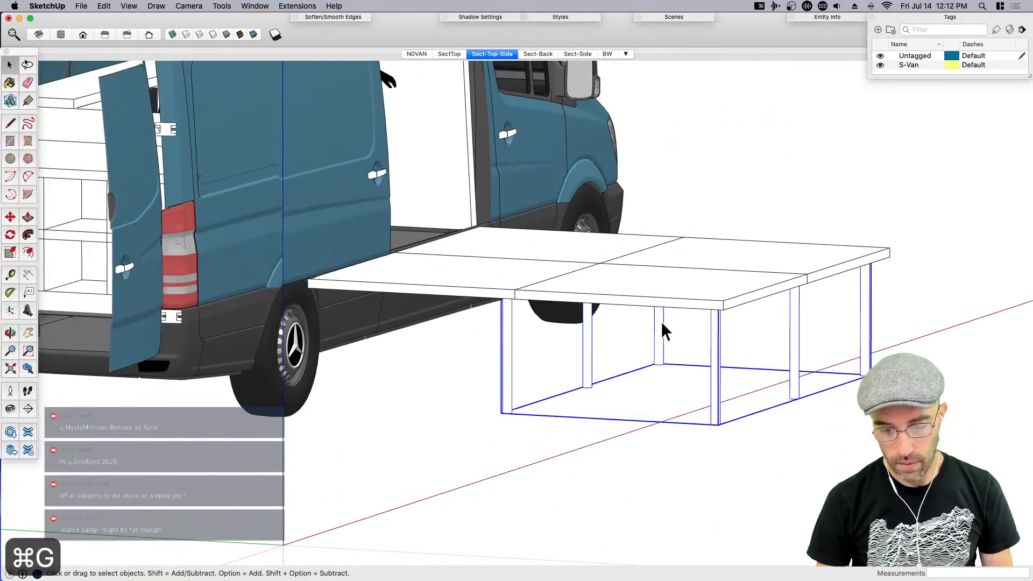
middle_click_drag(599, 327, 595, 337)
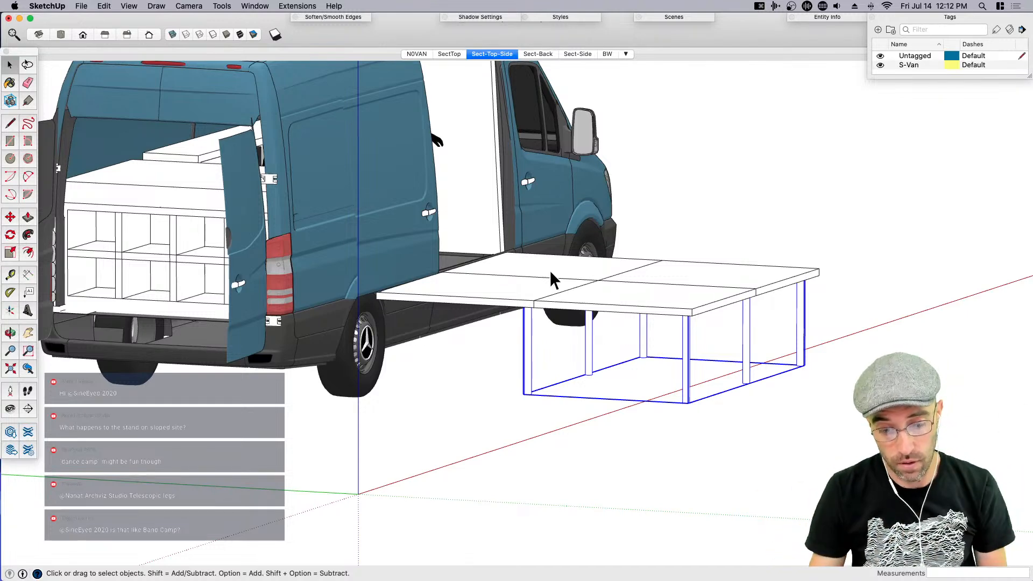
middle_click_drag(549, 263, 570, 326)
scroll(563, 318, "up", 3)
double_click(563, 321)
left_click(551, 325)
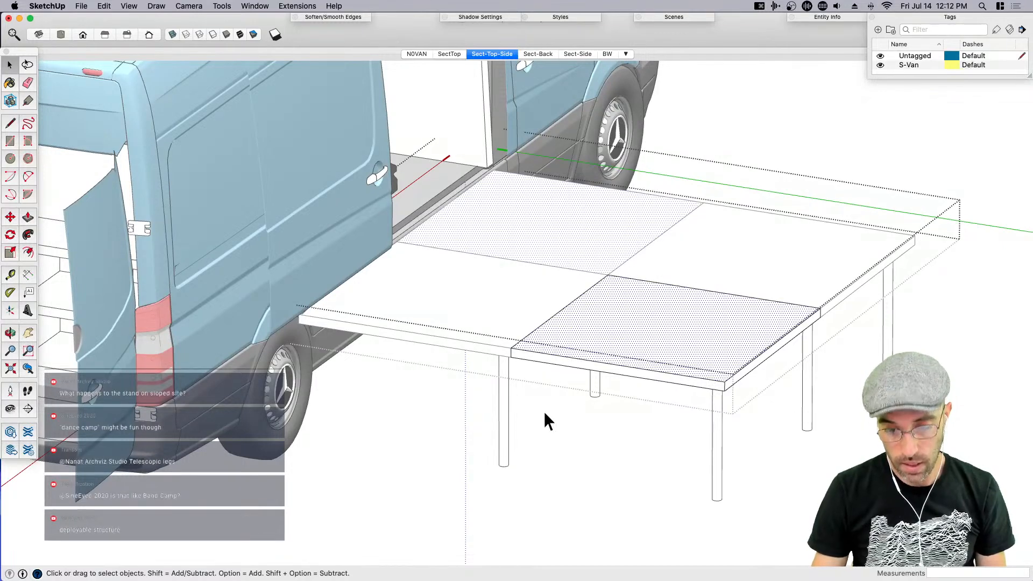
left_click(553, 444)
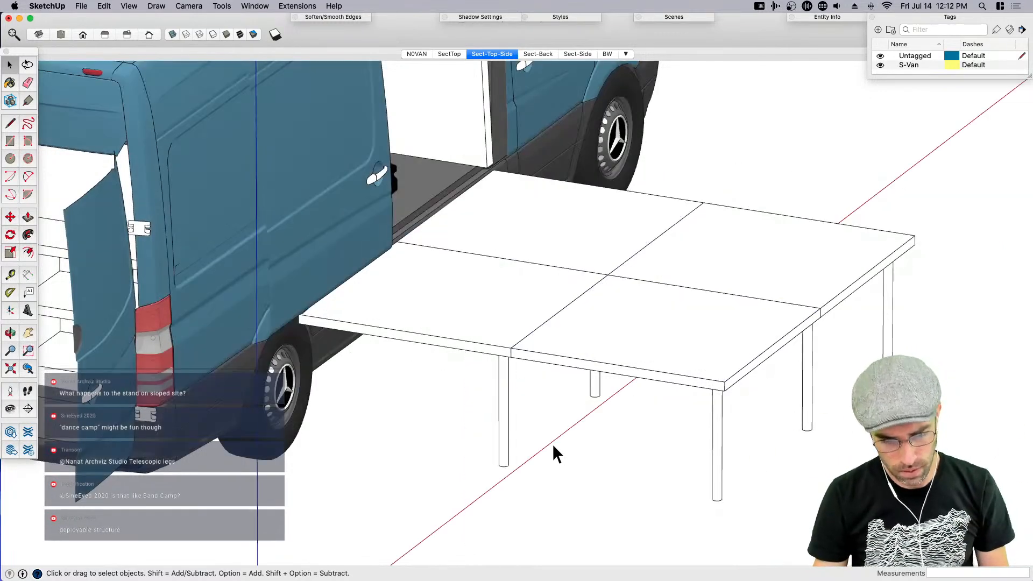
Save the model while briefly displaying the section cut, and restore the uncut view of the van
key("shift+s")
key("super+z")
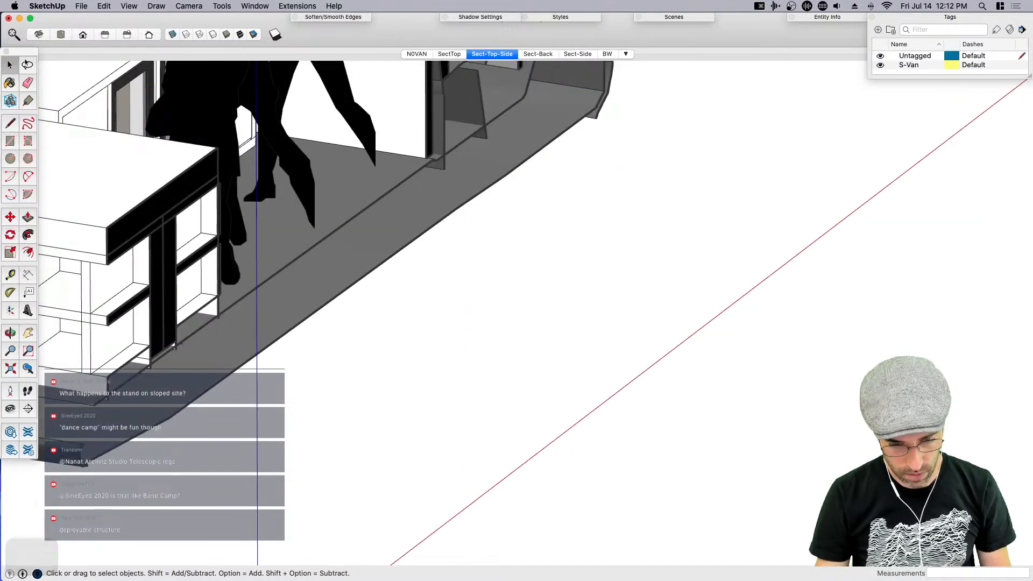
key("super+s")
key("shift+s")
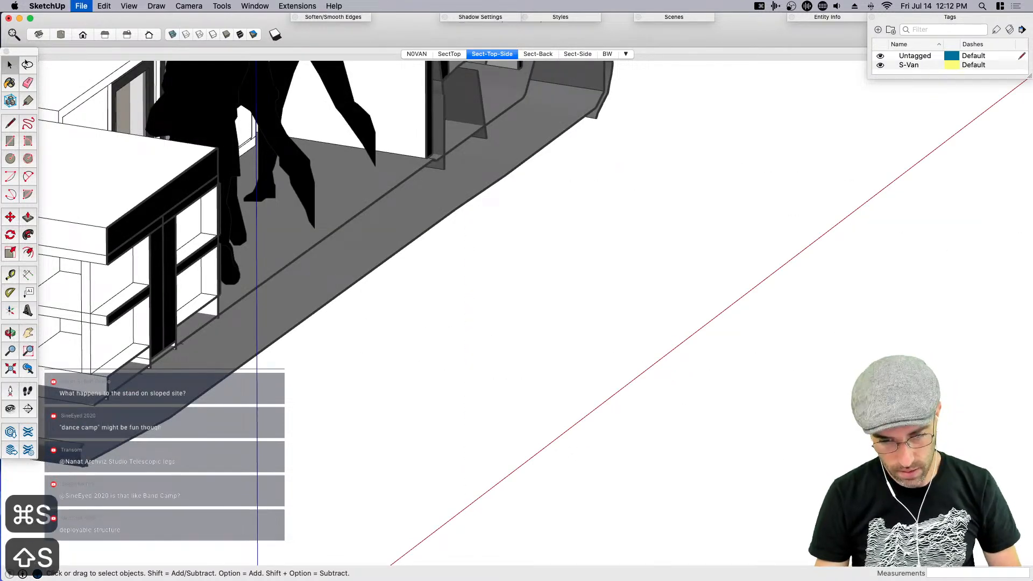
key("space")
Sample the dark gray of the van's floor and paint all four platform panels with it
scroll(703, 435, "down", 5)
middle_click_drag(701, 435, 625, 435)
key("b")
left_click(547, 290, "super")
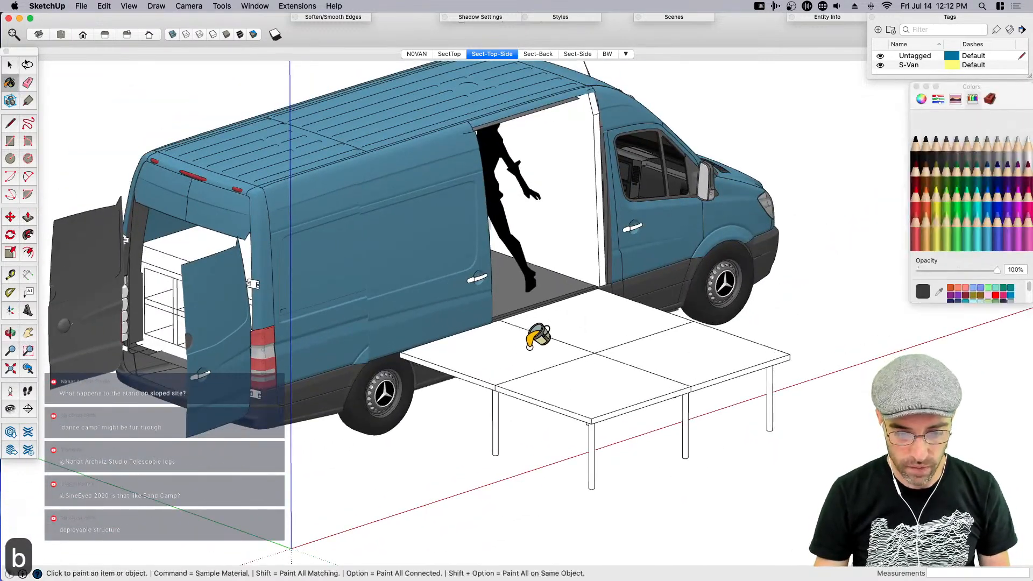
left_click(524, 344)
left_click(570, 336)
left_click(597, 379)
left_click(694, 371)
mouse_move(680, 385)
middle_mouse_down()
mouse_move(559, 428)
mouse_move(599, 461)
mouse_move(614, 438)
middle_mouse_up()
Select the group of six legs under the platform and paint it the same dark gray
key("space")
left_click(428, 425)
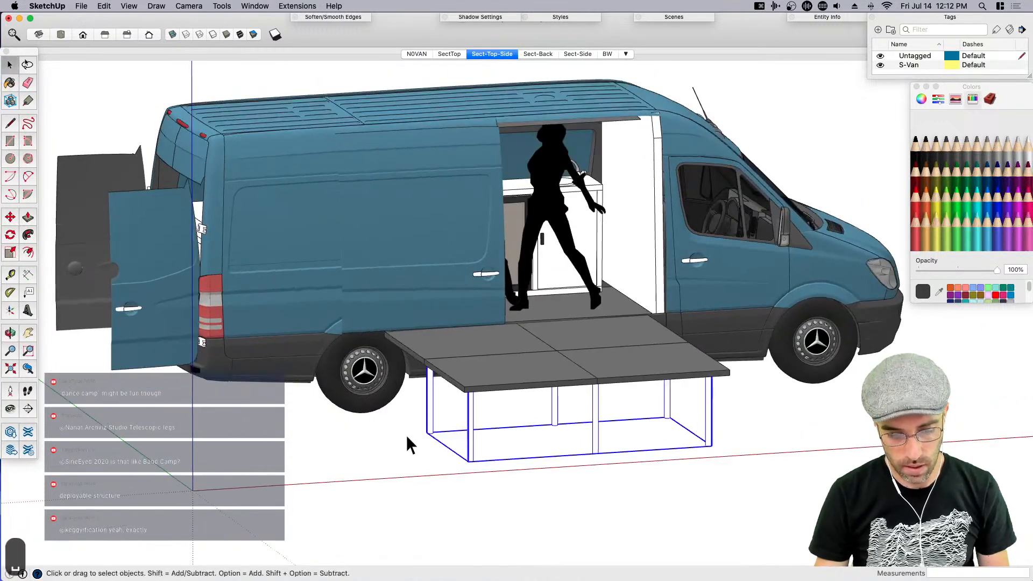
key("b")
left_click(479, 422)
Select the platform panels together with the legs and combine them into one group
middle_click_drag(491, 411, 500, 396)
key("space")
left_click(503, 401)
left_click(504, 410, "shift")
left_click(598, 385, "shift")
key("super+g")
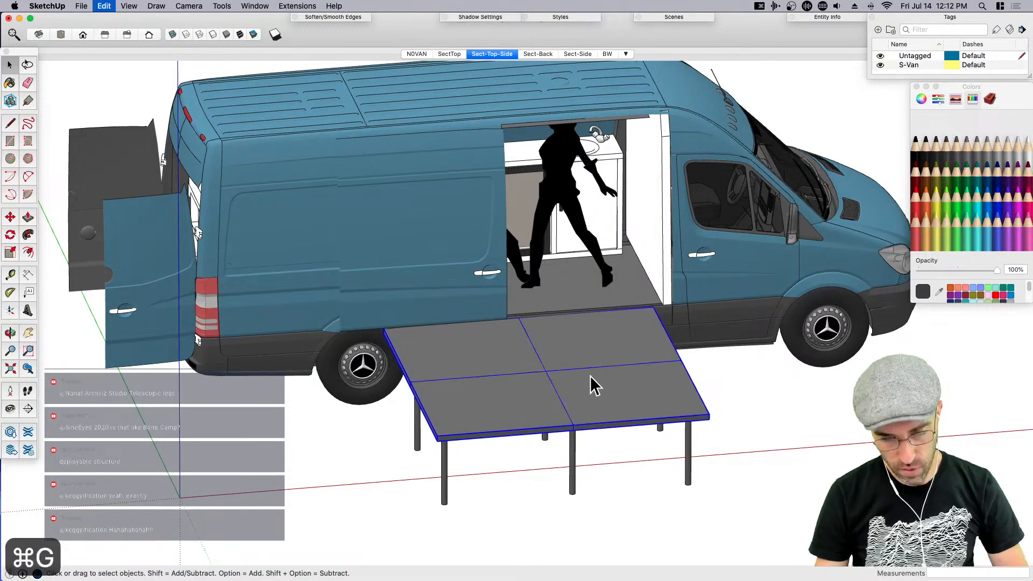
scroll(590, 375, "down", 3)
scroll(574, 403, "down", 2)
middle_click_drag(607, 397, 549, 393)
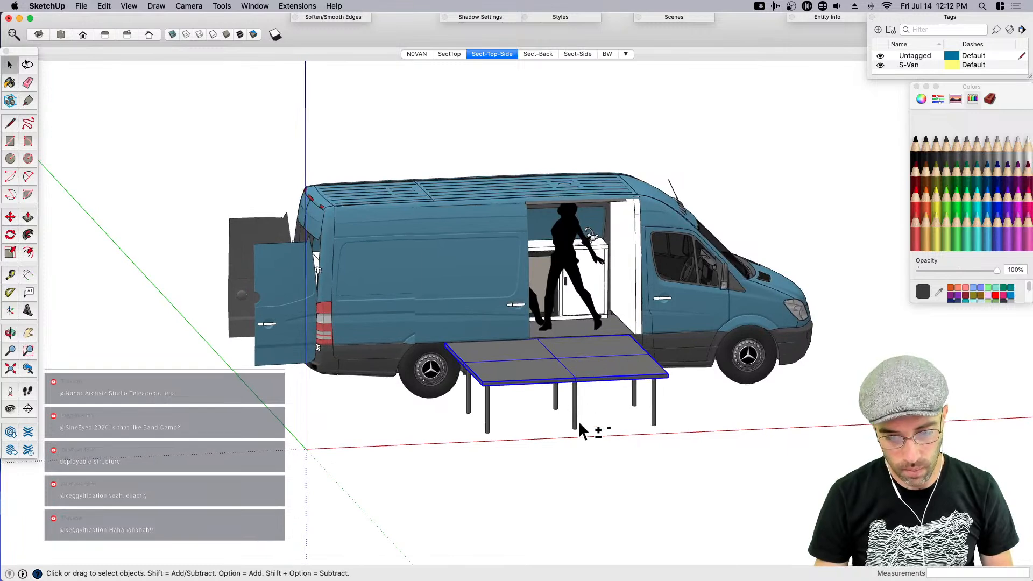
key("super+g")
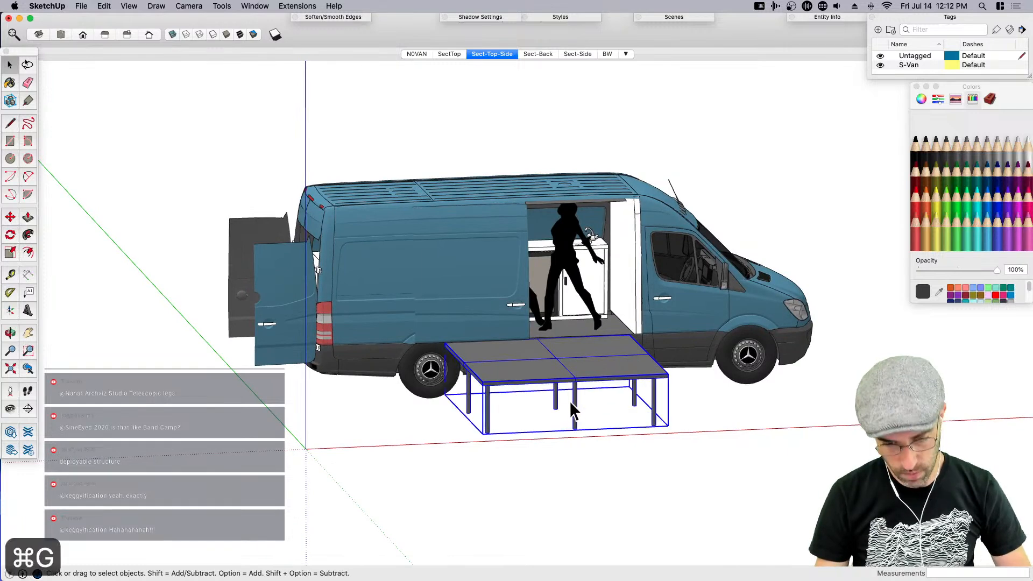
Create a tag called S-Dance-Extrnsion and enlarge the tag list to show all tags
left_click(878, 30)
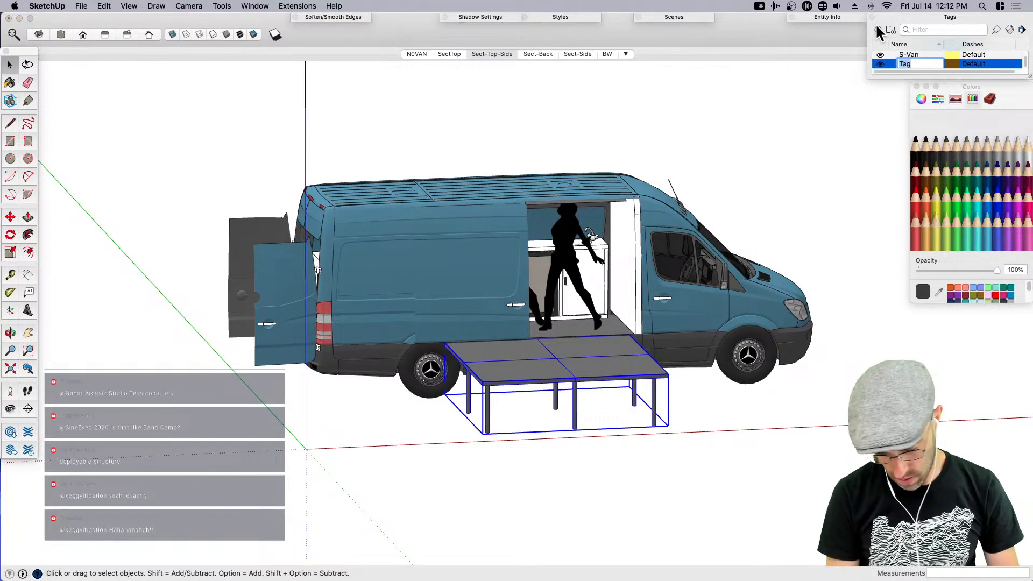
type("S-Da")
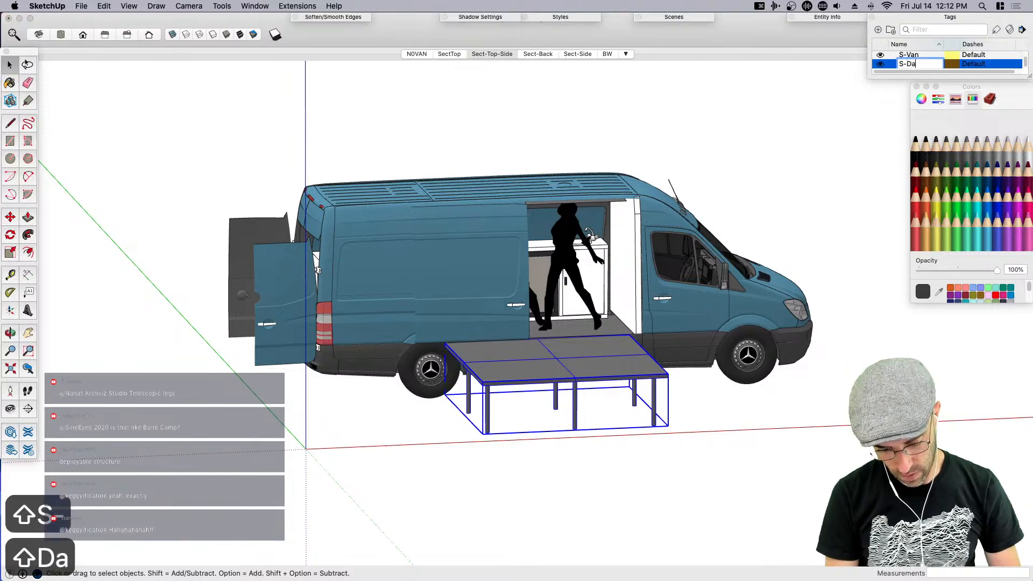
type("nce-Extrnsion")
key("Return")
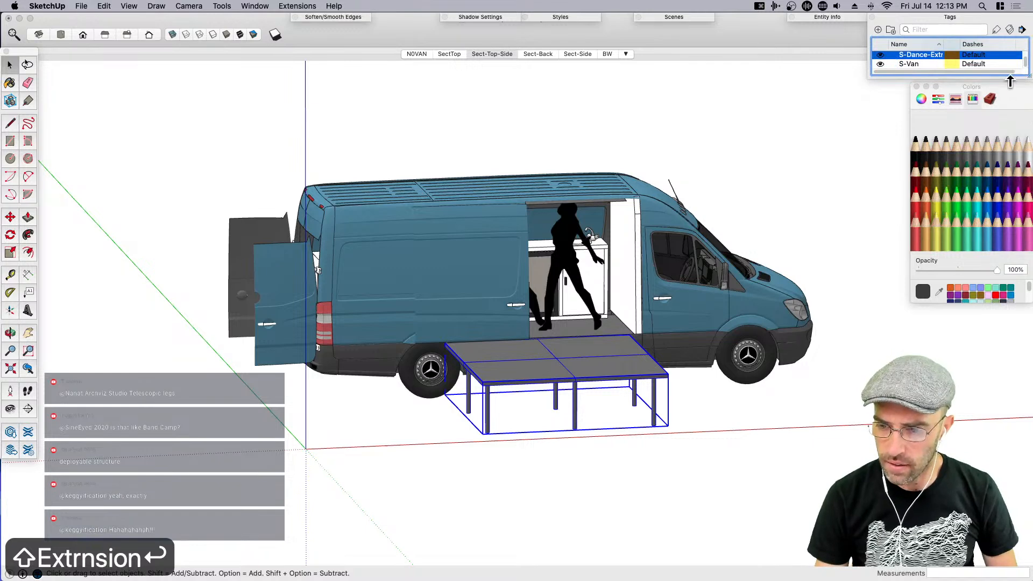
left_click_drag(1028, 79, 1008, 151)
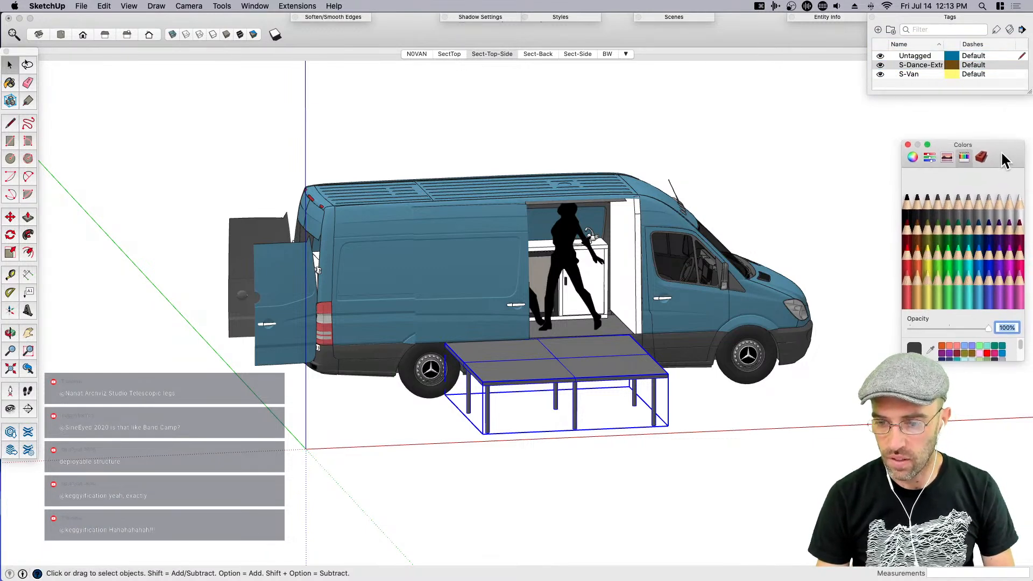
Assign the platform group to the S-Dance-Extrnsion tag and set that tag's color to Strawberry
left_click(821, 20)
left_click(853, 53)
left_click(824, 82)
left_click(810, 21)
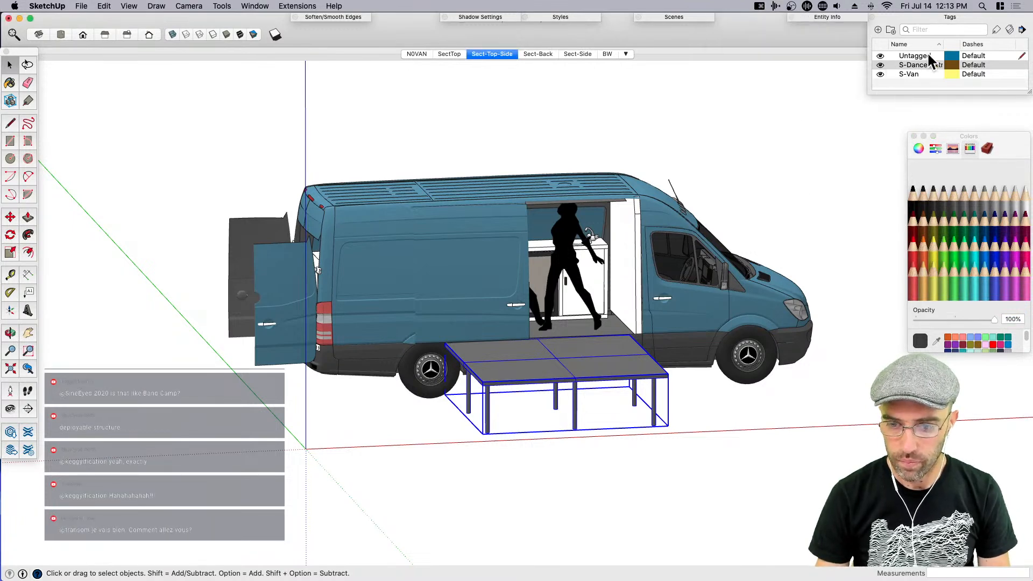
left_click(948, 66)
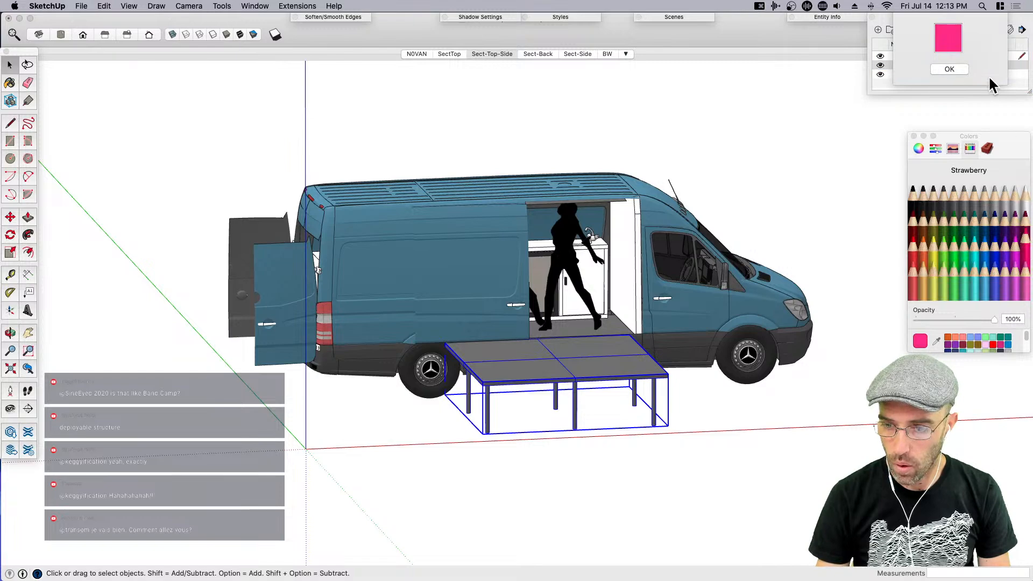
left_click(959, 71)
Check the tagging by coloring the model by tag, toggle the platform tag's visibility, and restore the normal materials
left_click(1008, 30)
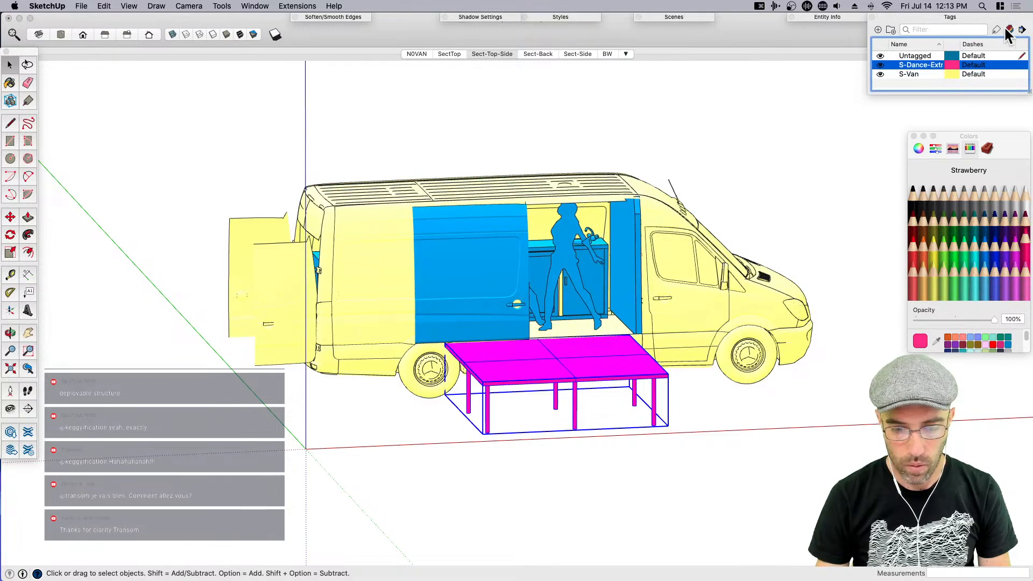
middle_click_drag(707, 328, 589, 378)
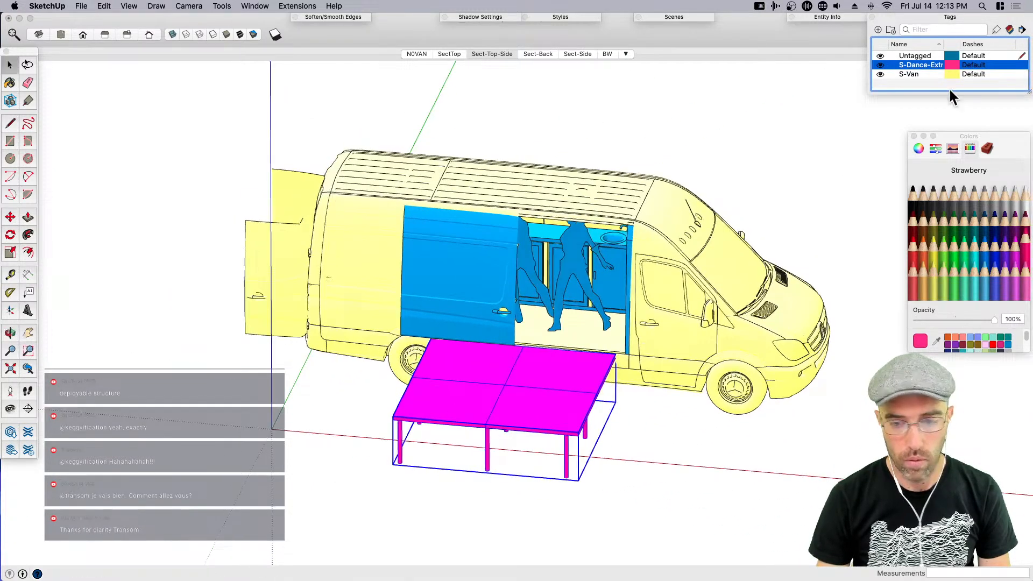
left_click(879, 66)
left_click(880, 65)
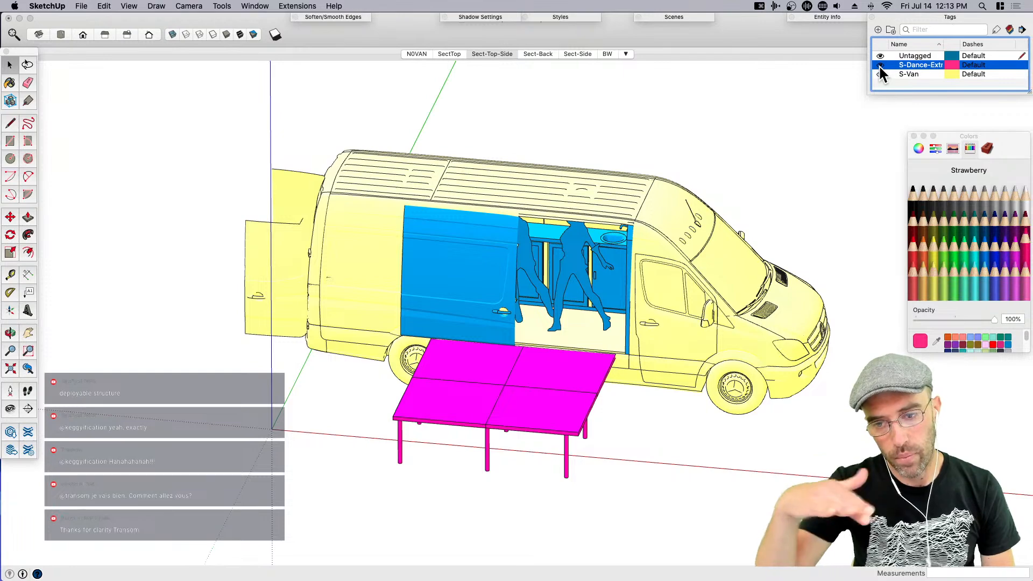
left_click(1010, 30)
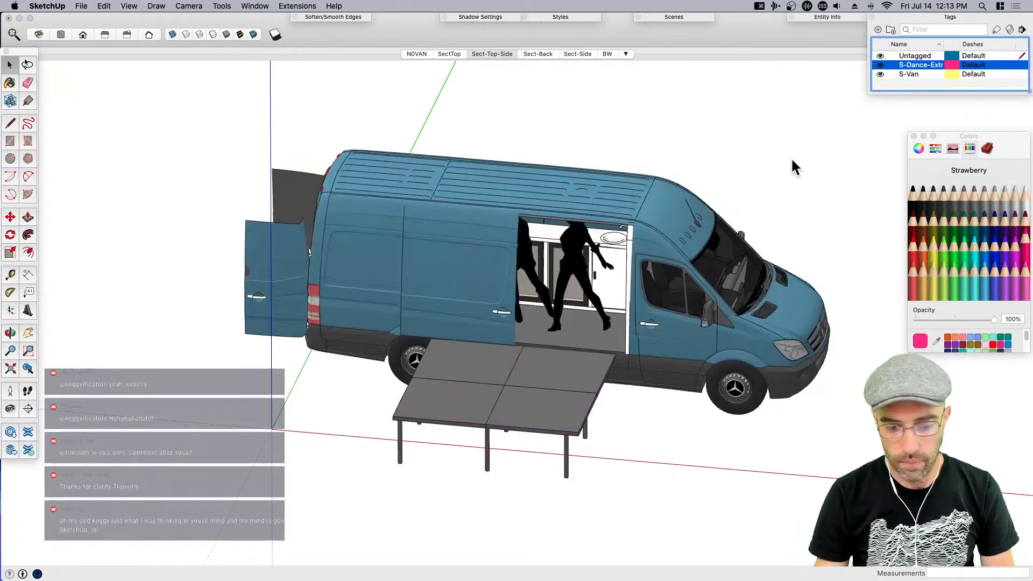
Move the platform group 3" along the red axis toward the van's front
scroll(541, 370, "up", 3)
middle_click_drag(542, 370, 579, 390)
scroll(579, 391, "down", 1)
left_click(579, 391)
left_click(593, 418)
scroll(650, 465, "up", 4)
key("m")
left_click(590, 535)
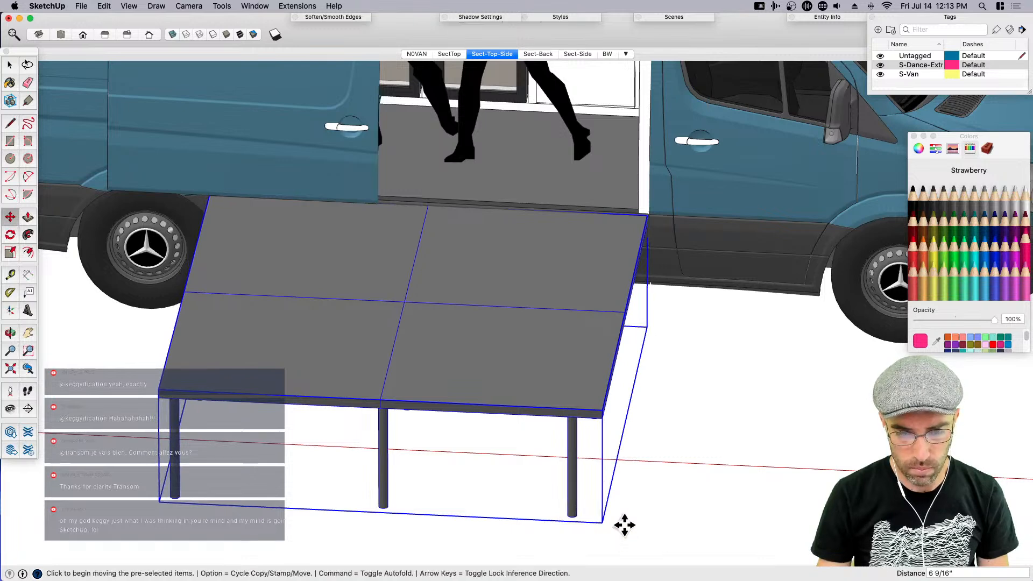
scroll(622, 530, "down", 2)
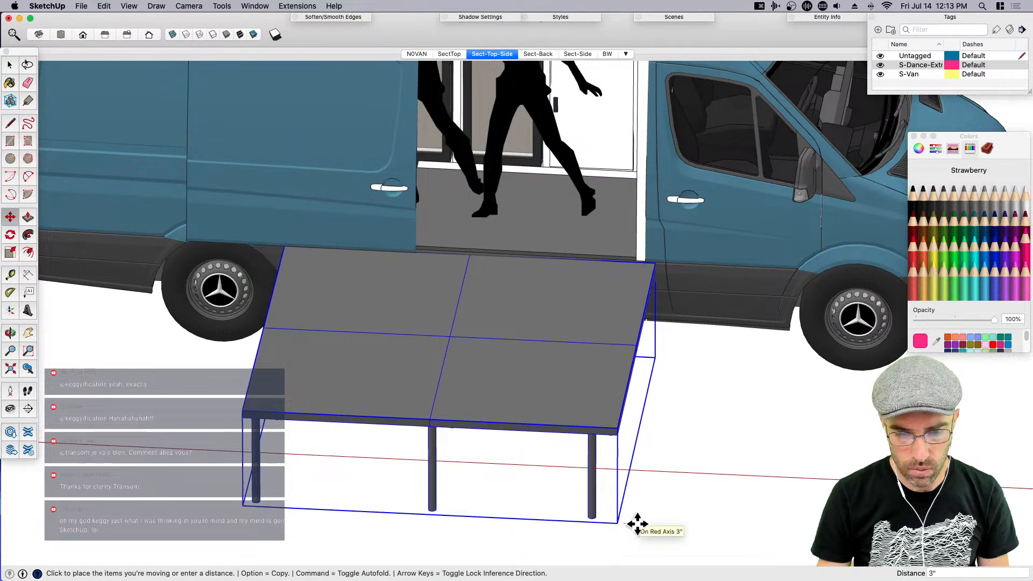
left_click(637, 523)
key("space")
Examine the platform's fit at the side door opening and the storage unit behind the open rear doors
scroll(671, 168, "up", 5)
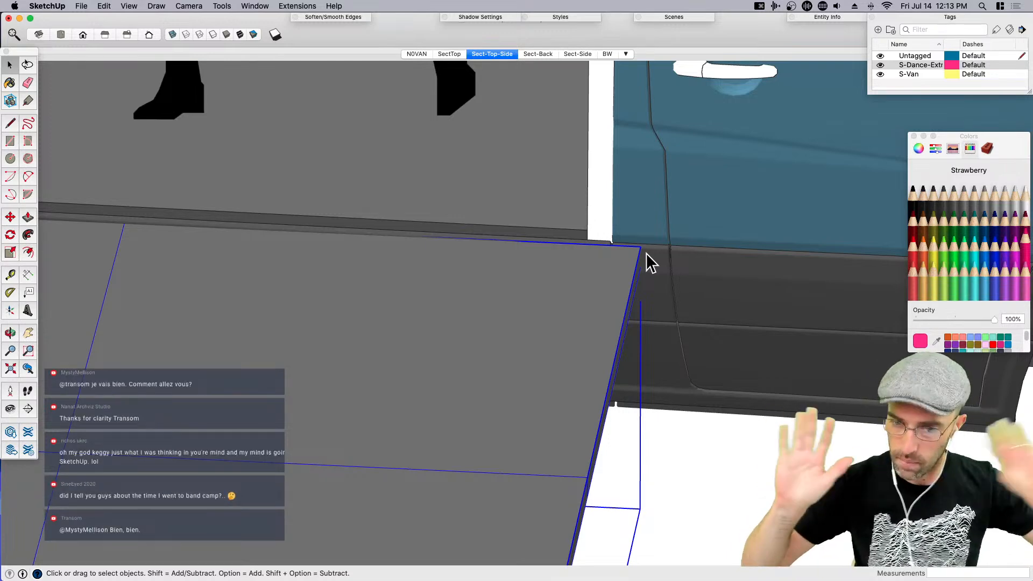
scroll(647, 256, "down", 5)
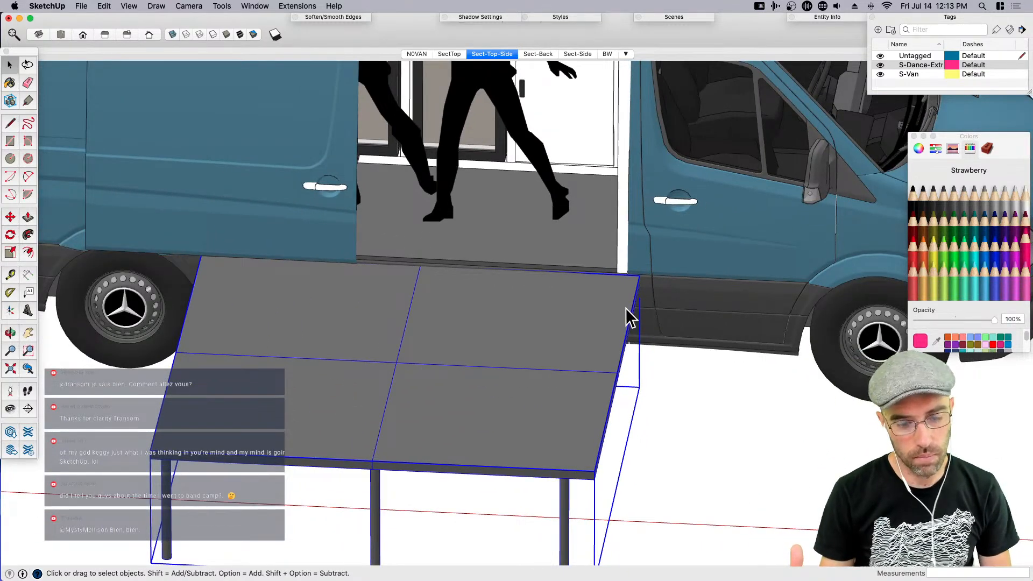
scroll(629, 317, "down", 4)
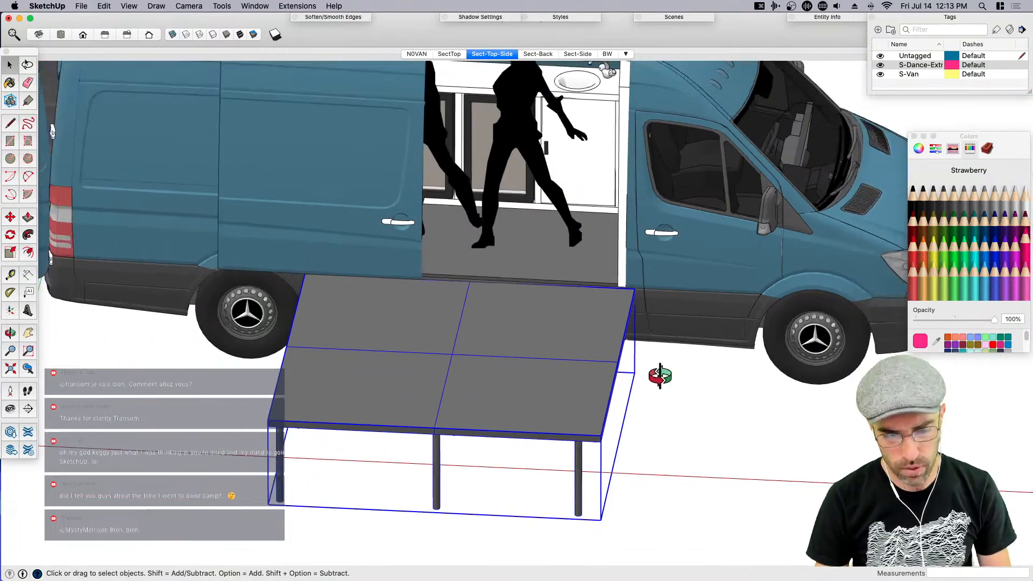
middle_click_drag(659, 382, 560, 302)
scroll(584, 321, "up", 4)
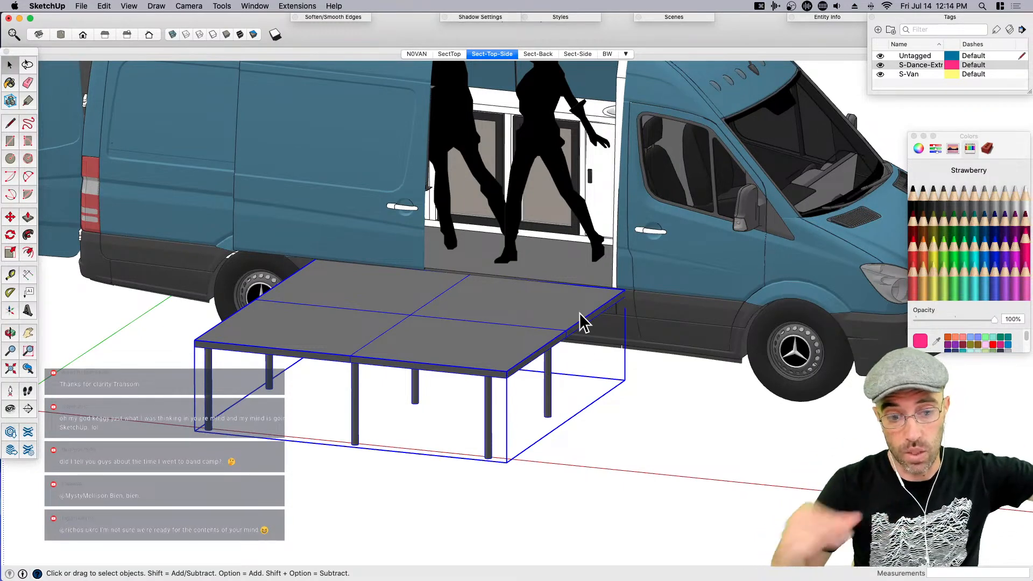
middle_click_drag(551, 323, 727, 382, "shift")
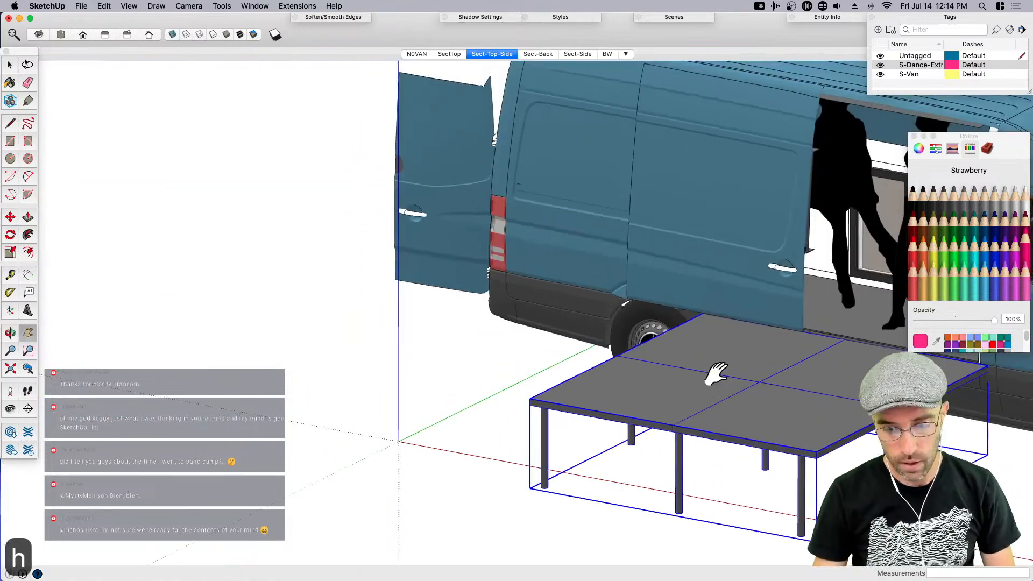
middle_click_drag(388, 355, 445, 276)
key("space")
left_click(452, 278)
left_click(451, 273)
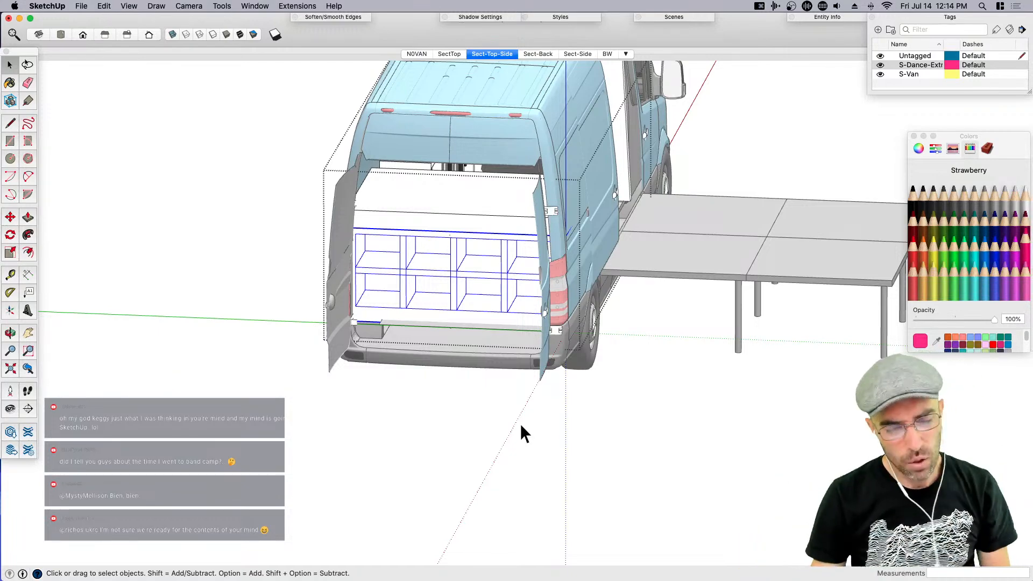
left_click(604, 435)
key("h")
middle_click_drag(715, 427, 395, 425)
left_click_drag(463, 350, 469, 395)
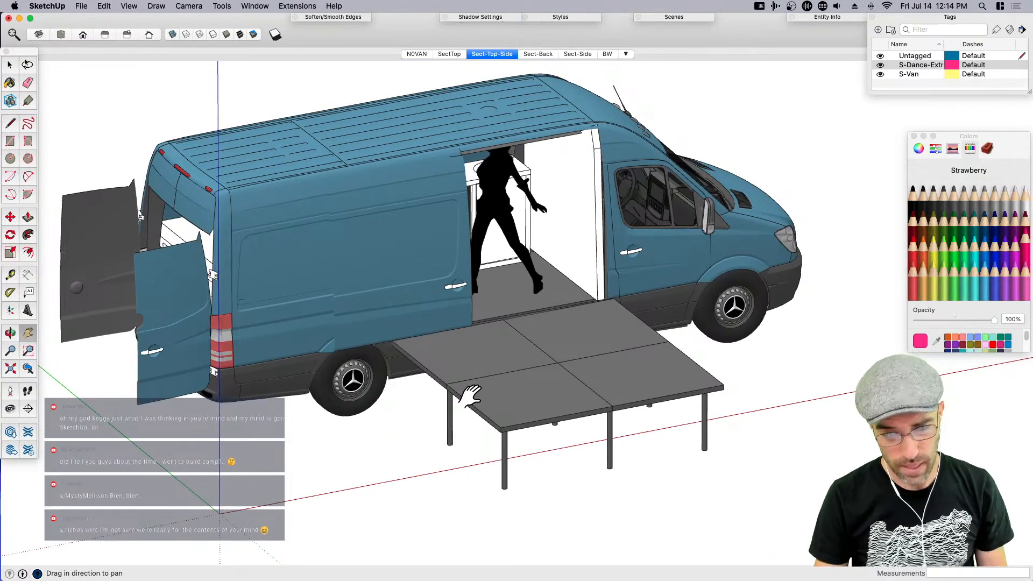
Set the camera's field of view to 40 degrees
left_click(189, 7)
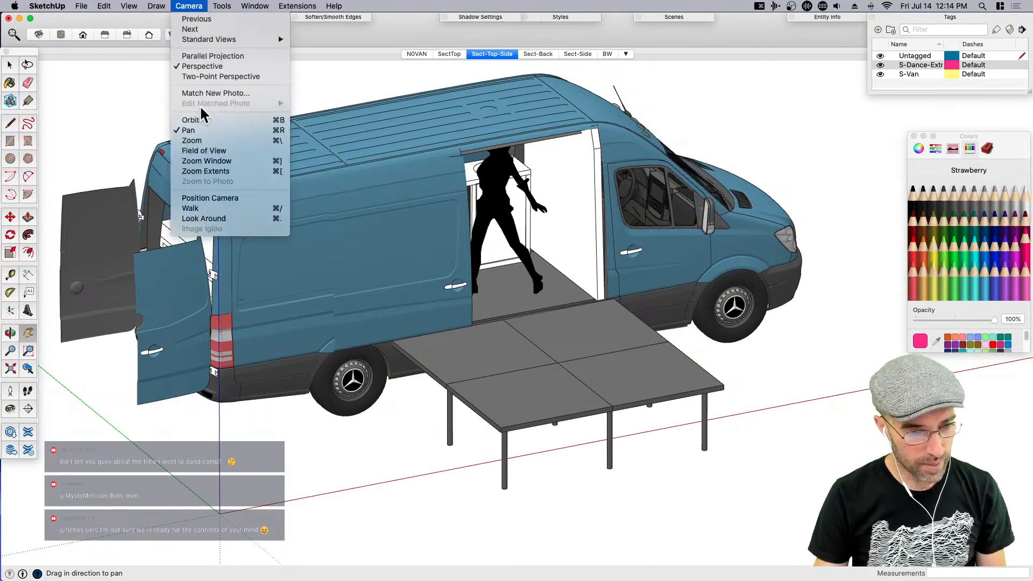
left_click(207, 152)
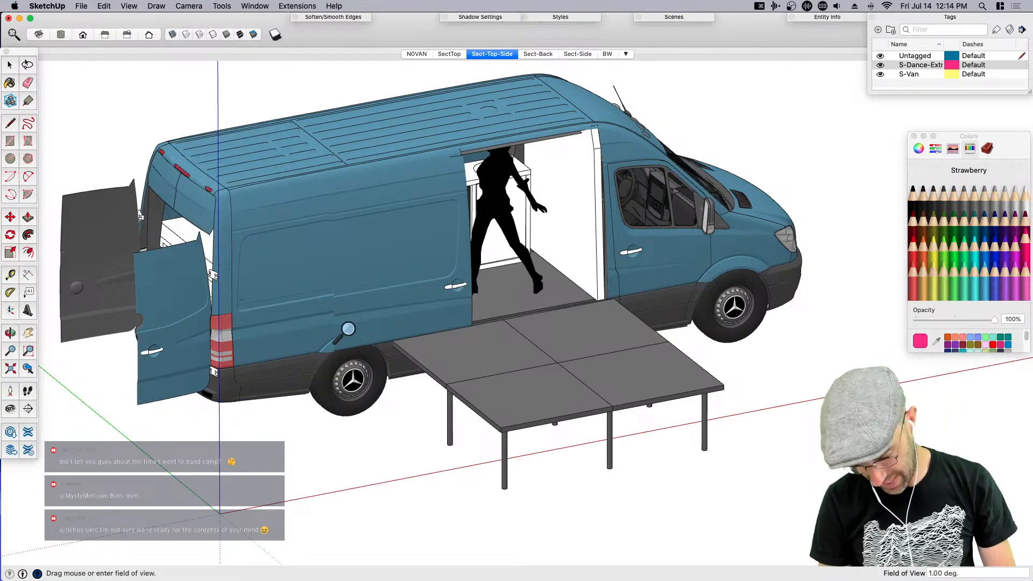
type("40")
key("Return")
key("space")
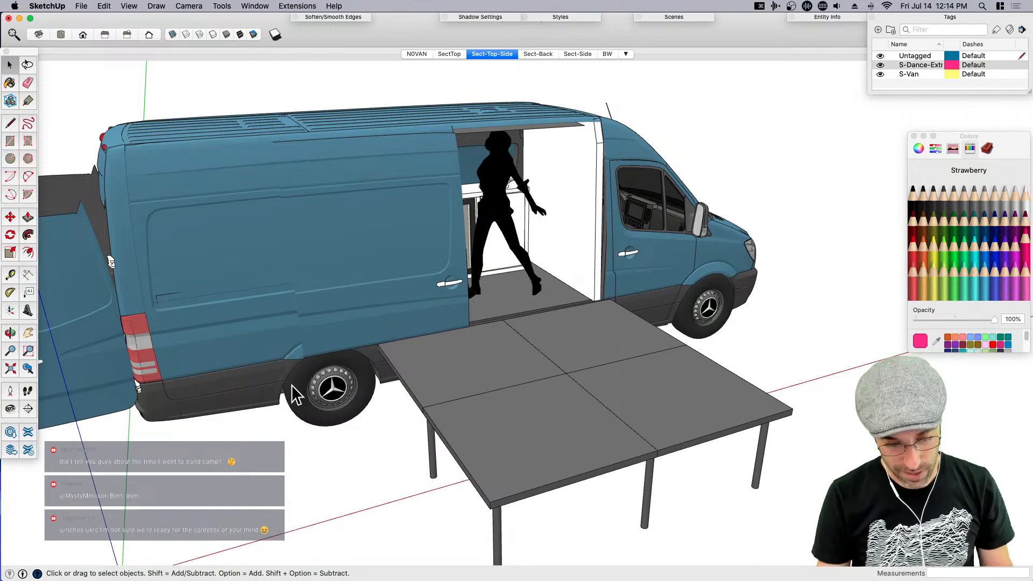
Paint the white partition wall behind the cab with the dark gray sampled from the floor
left_click(574, 291)
key("b")
left_click(512, 307, "super")
left_click(591, 242)
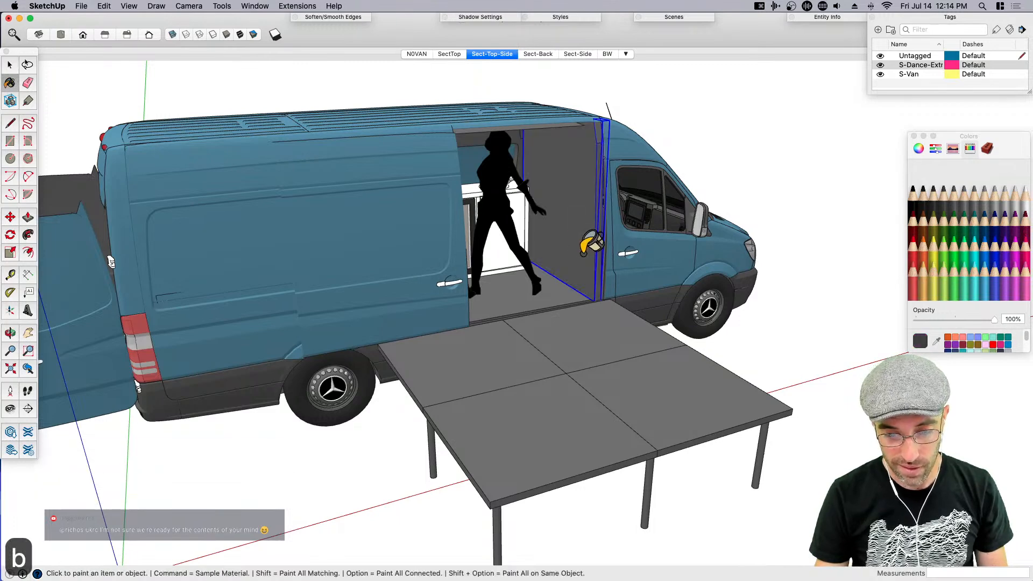
Try a paint change on the white kitchen cabinet inside the side door, and undo it
key("space")
middle_click_drag(592, 242, 570, 240)
scroll(566, 239, "up", 3)
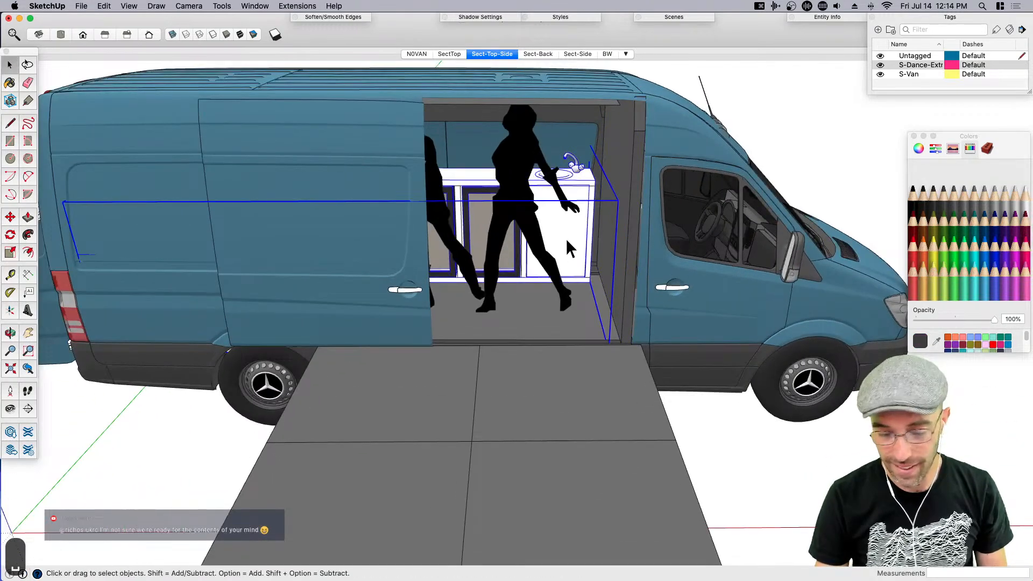
key("b")
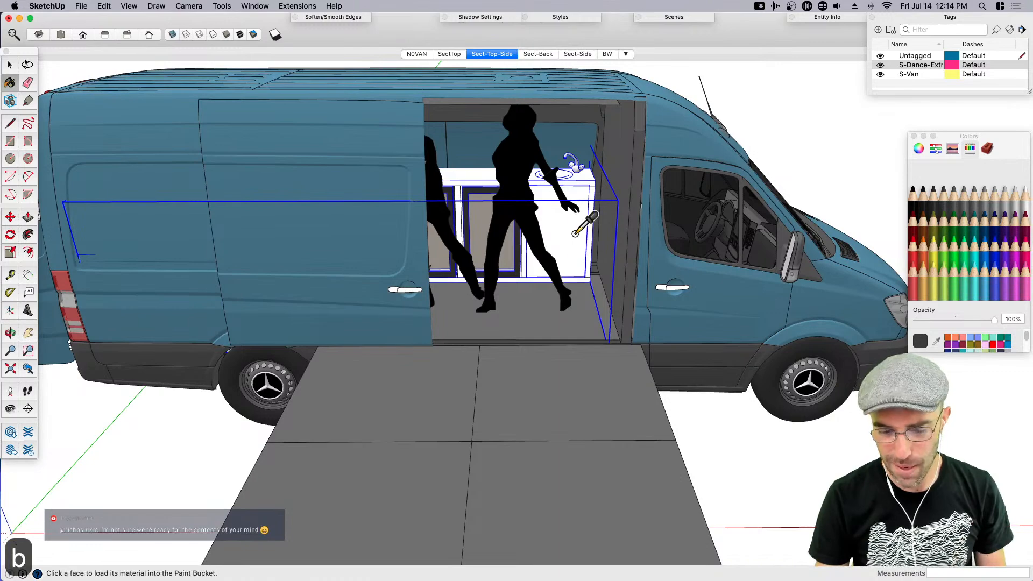
left_click(575, 237)
scroll(594, 258, "up", 3)
key("cmd+z")
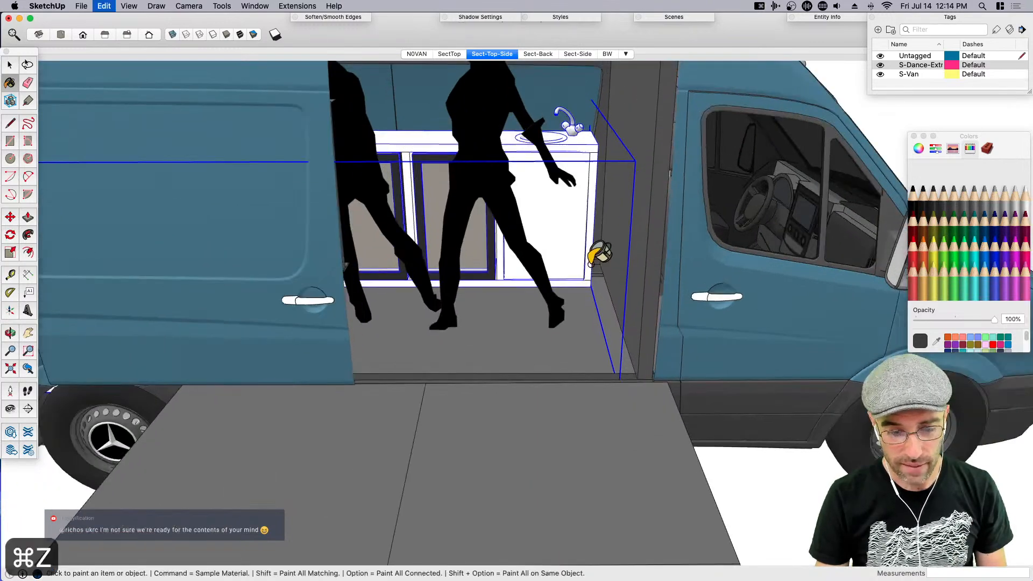
Preview the section cut of the whole model, restore the uncut view and show the section planes
middle_click_drag(619, 334, 514, 331)
scroll(522, 331, "down", 10)
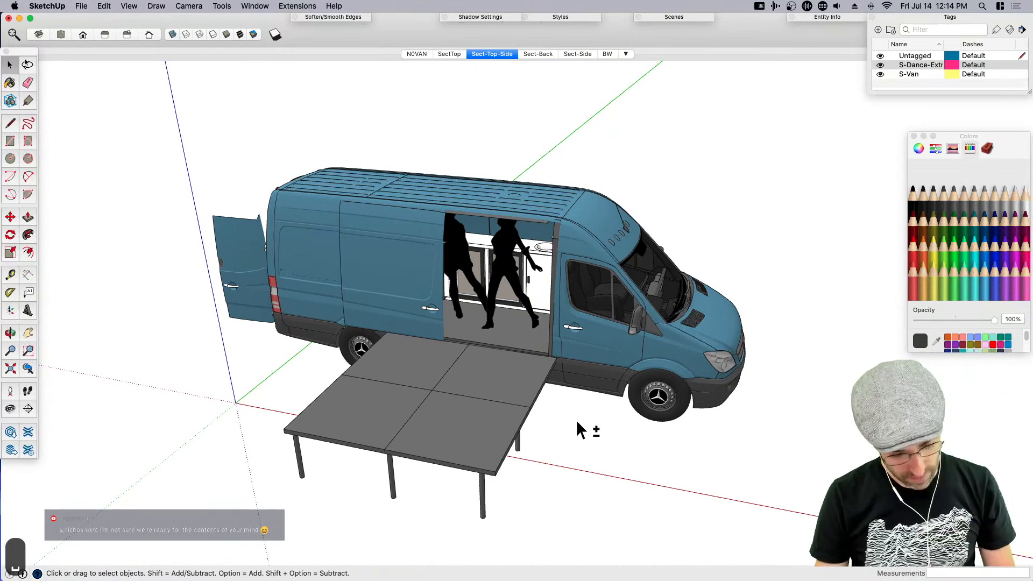
key("shift+s")
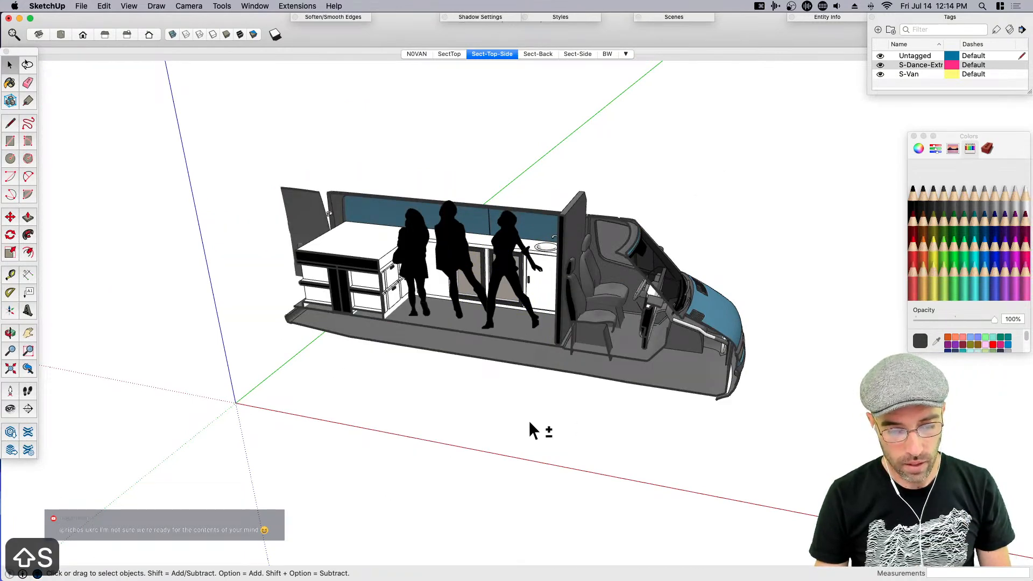
key("shift+s")
key("shift+t")
Remove the vertical lengthwise section plane from the model and paste it in place inside the van's group
left_click(715, 425)
middle_click_drag(751, 415, 669, 466)
key("super+c")
key("BackSpace")
double_click(660, 421)
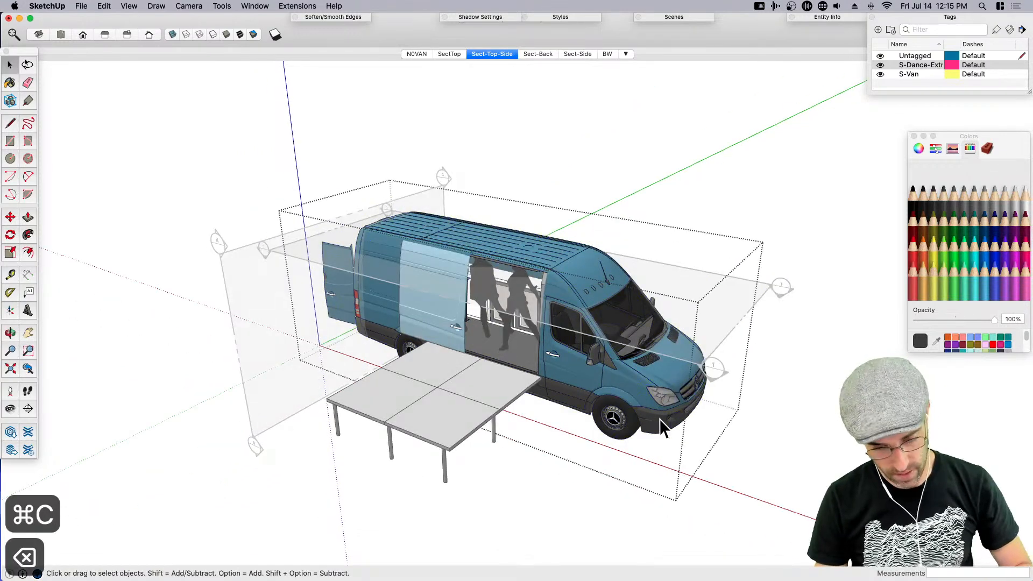
key("shift+v")
Make the vertical lengthwise section plane inside the van's group the active cut
left_click(605, 511)
left_click(679, 451)
double_click(691, 449)
left_click(698, 453)
right_click(698, 454)
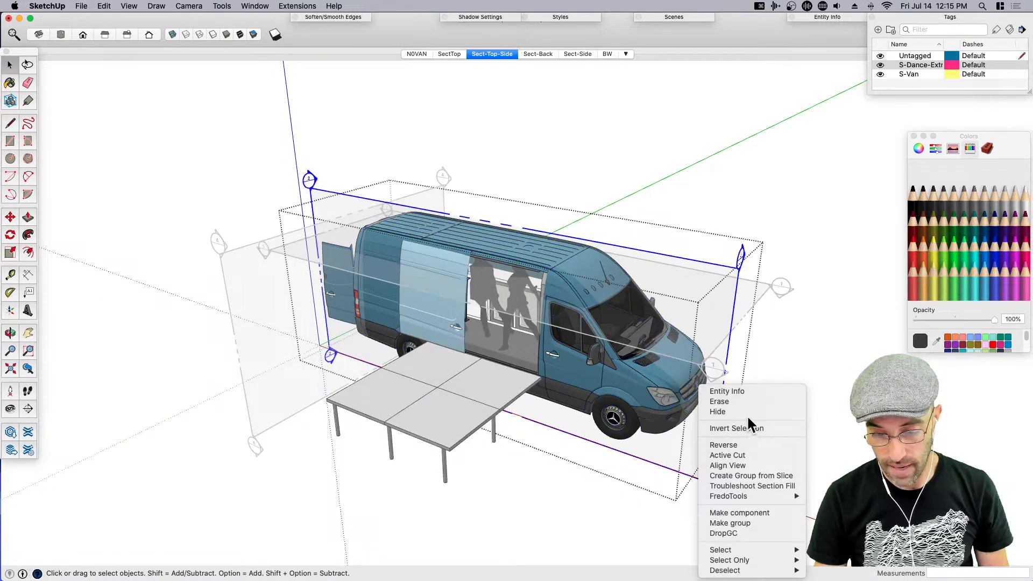
left_click(741, 457)
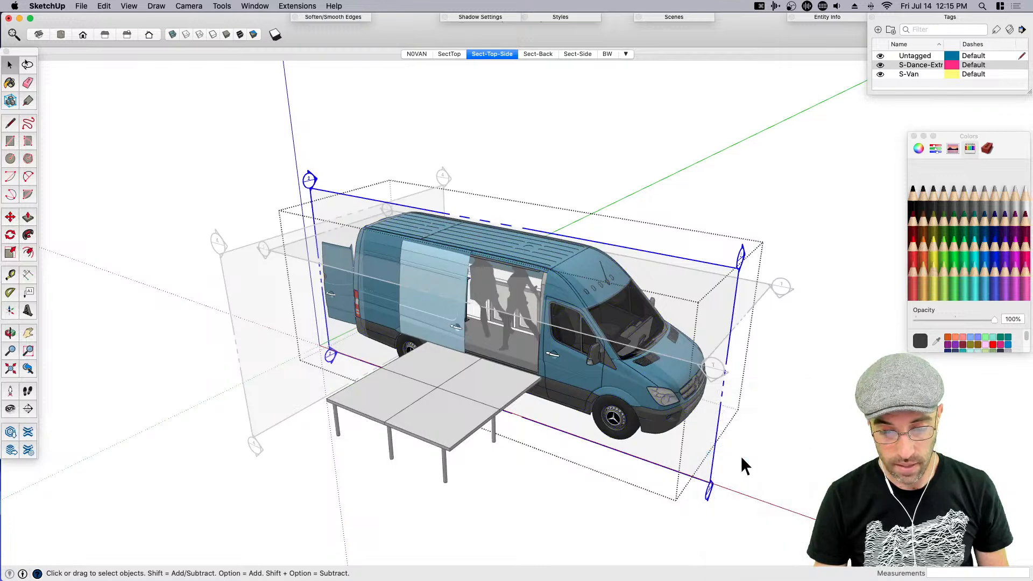
Update the Sect-Side scene with the current van-only section cut and hide the section planes
right_click(486, 55)
left_click(481, 50)
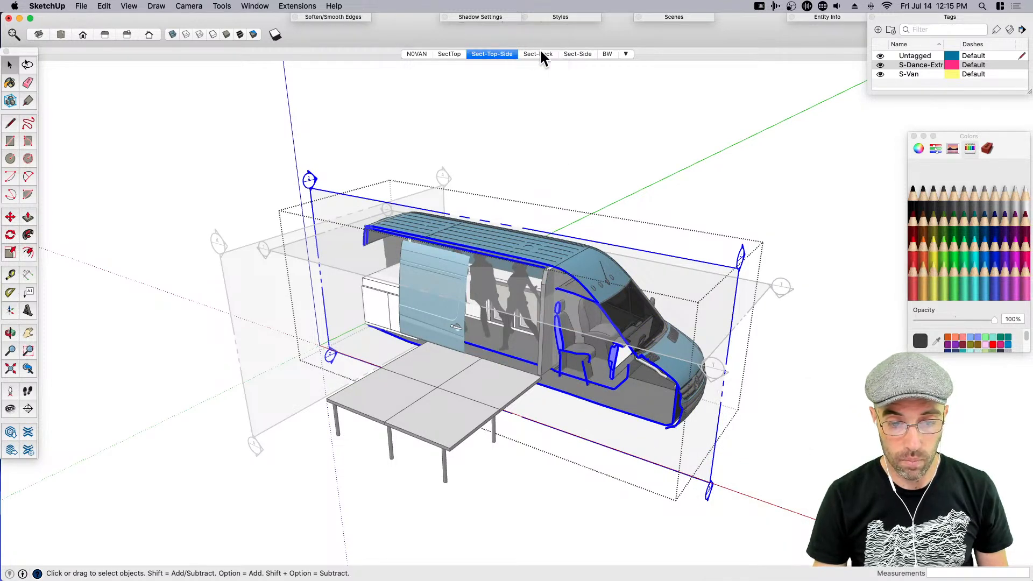
right_click(570, 50)
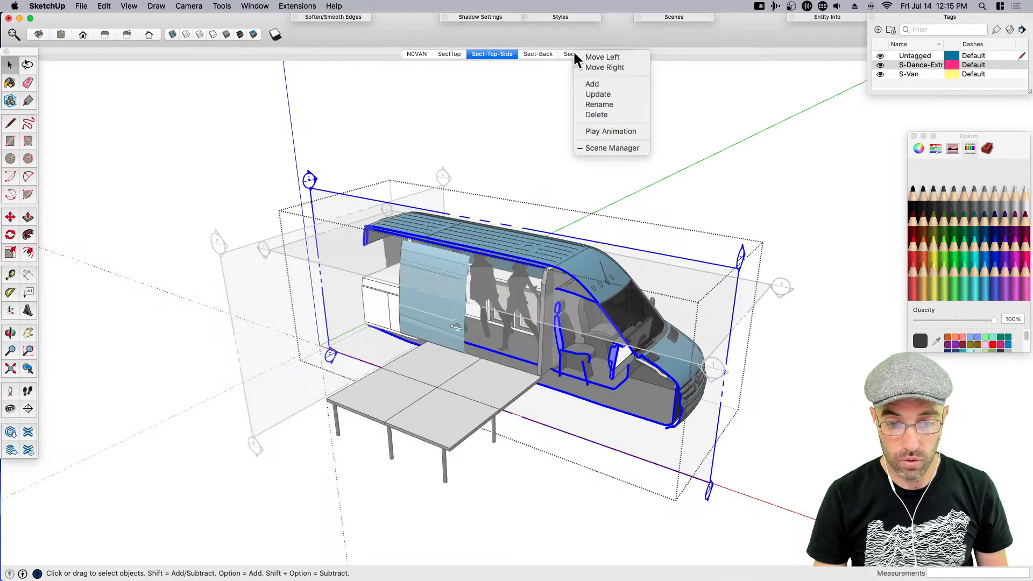
left_click(615, 92)
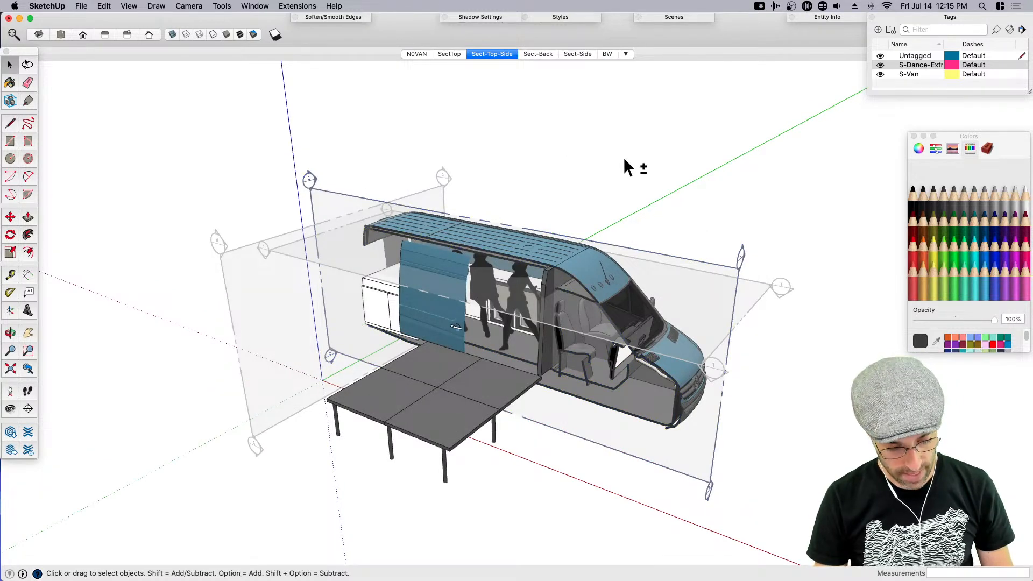
key("shift+t")
Remove the blue sliding side door from the model and paste it in place inside the van body's group
middle_click_drag(461, 395, 553, 339)
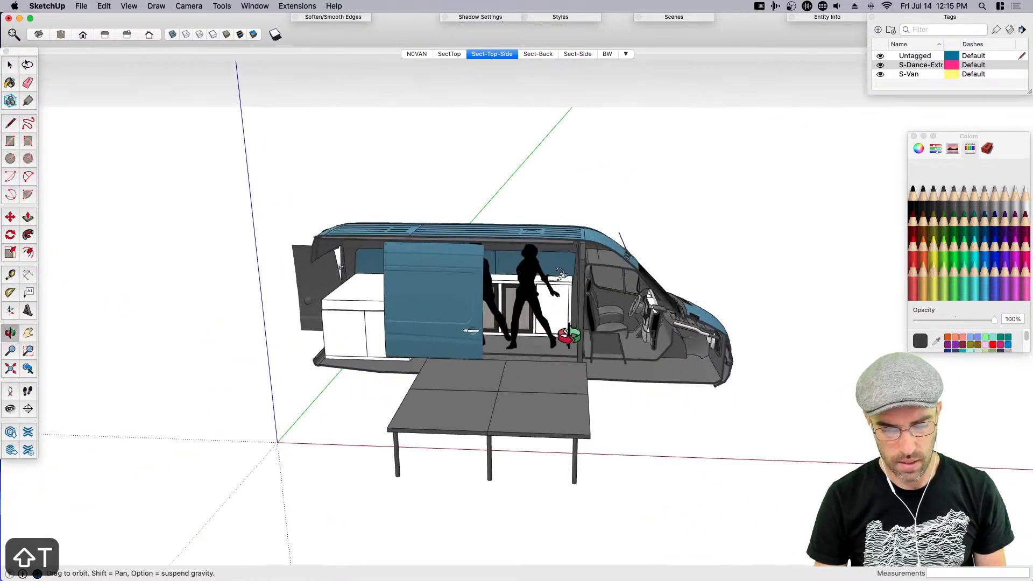
scroll(481, 341, "up", 4)
middle_click_drag(471, 342, 414, 339)
left_click(431, 311)
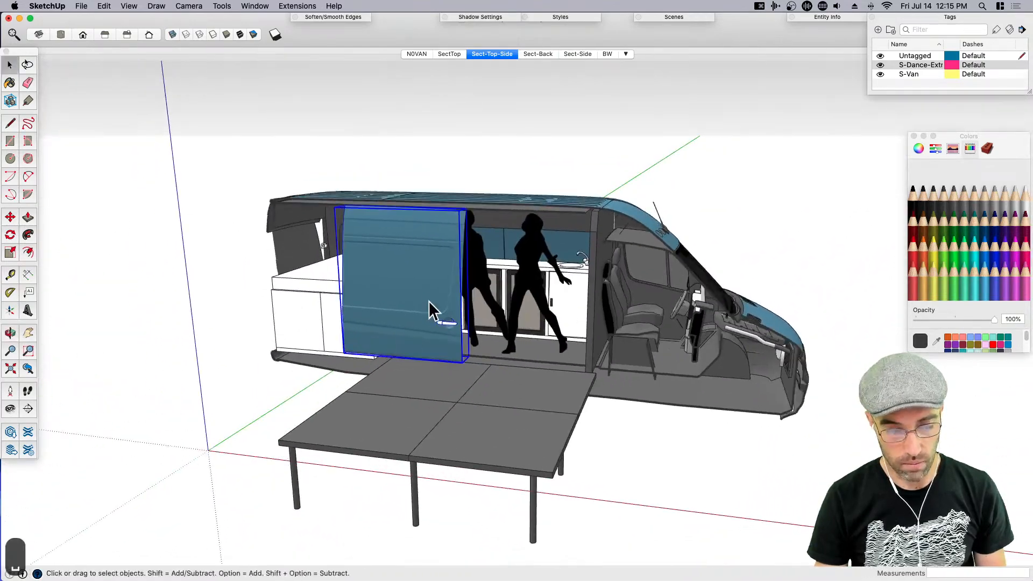
key("super+c")
key("BackSpace")
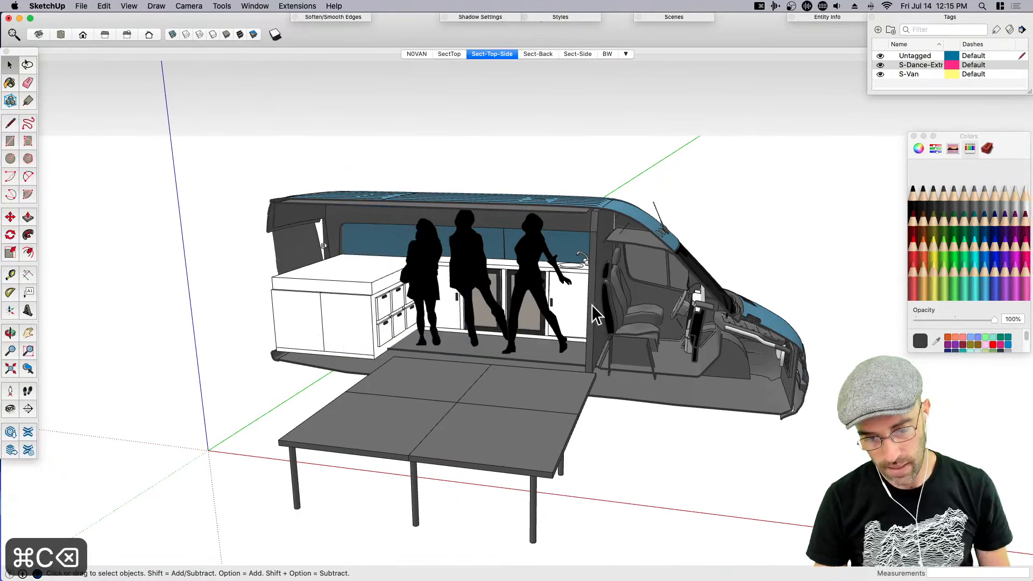
double_click(595, 306)
left_click(568, 207)
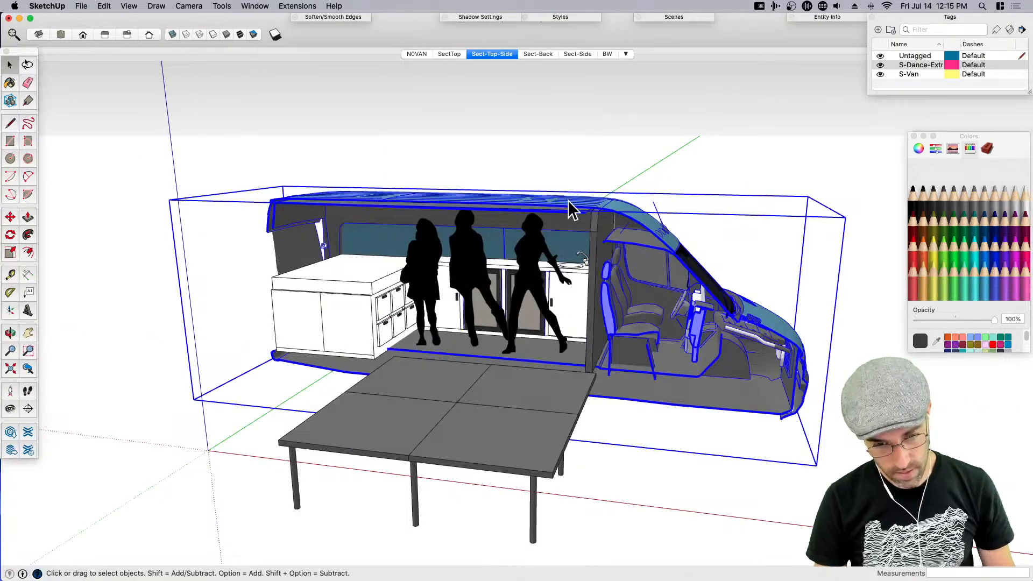
double_click(568, 201)
key("shift+v")
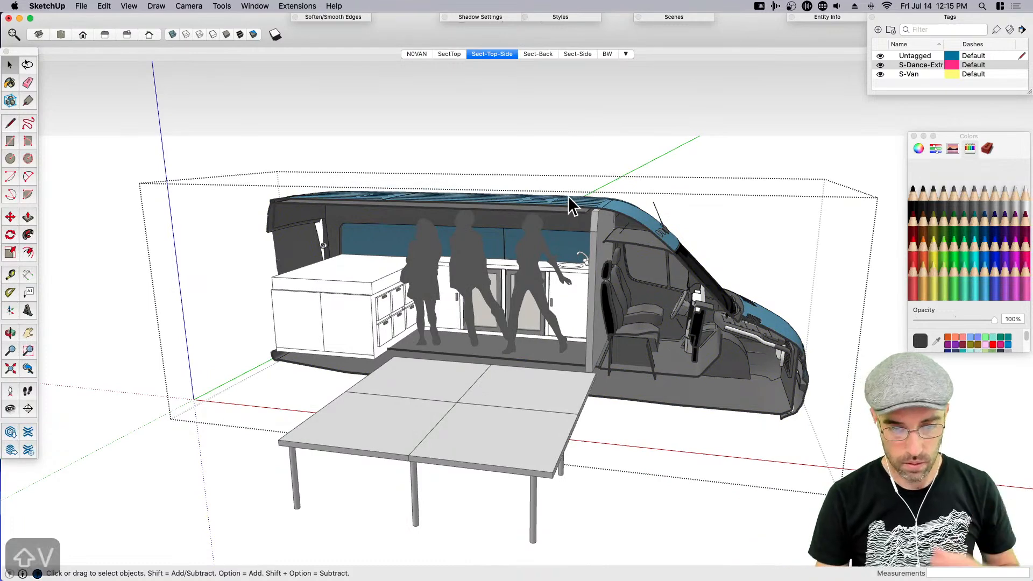
left_click(555, 89)
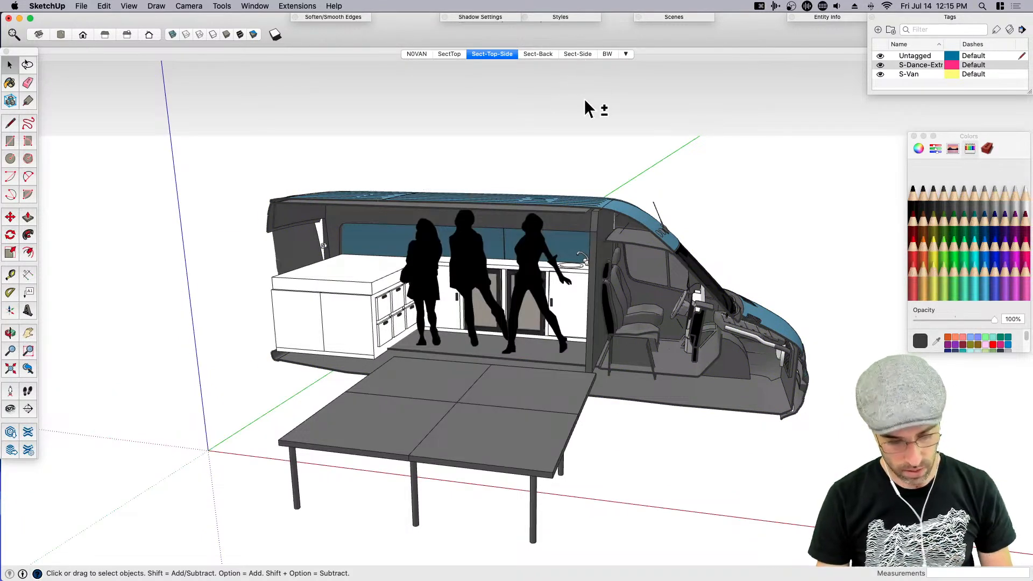
Toggle the section cut display and examine the cut-open van from the rear, from above and into the interior
key("shift+s")
key("shift+s")
middle_click_drag(368, 327, 696, 312)
middle_click_drag(277, 317, 399, 249)
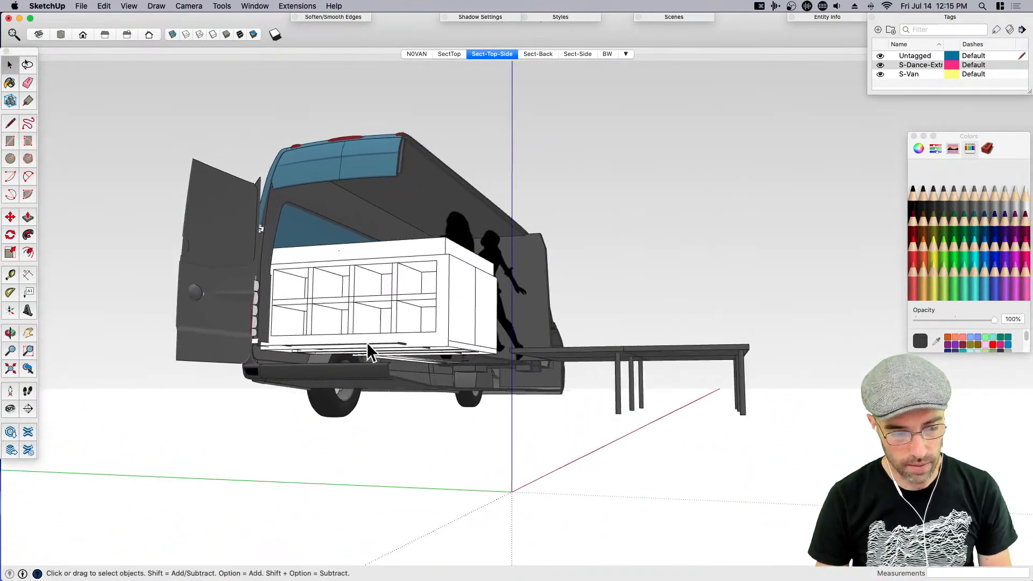
middle_click_drag(397, 340, 524, 404)
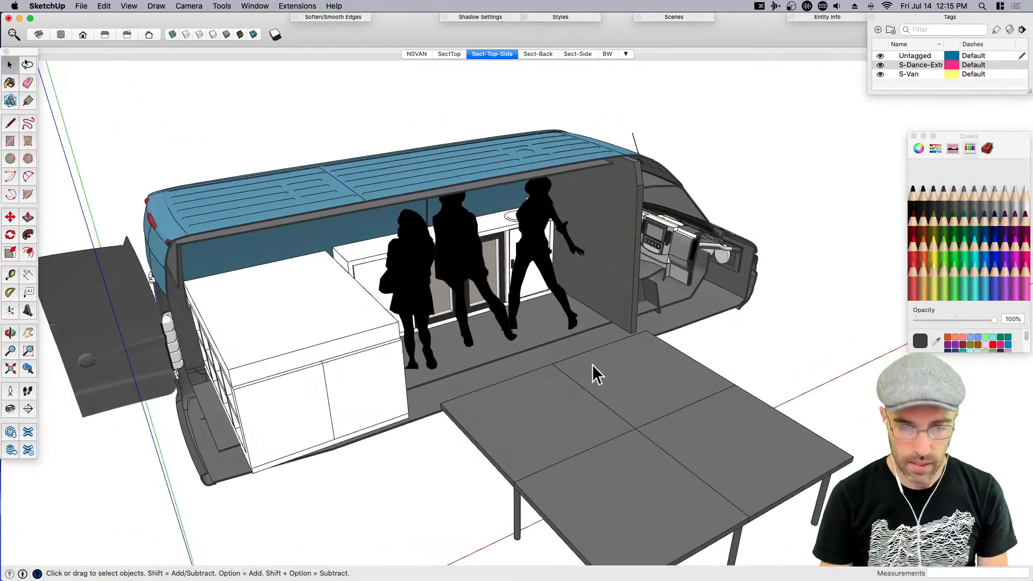
middle_click_drag(592, 363, 208, 218)
scroll(292, 217, "up", 3)
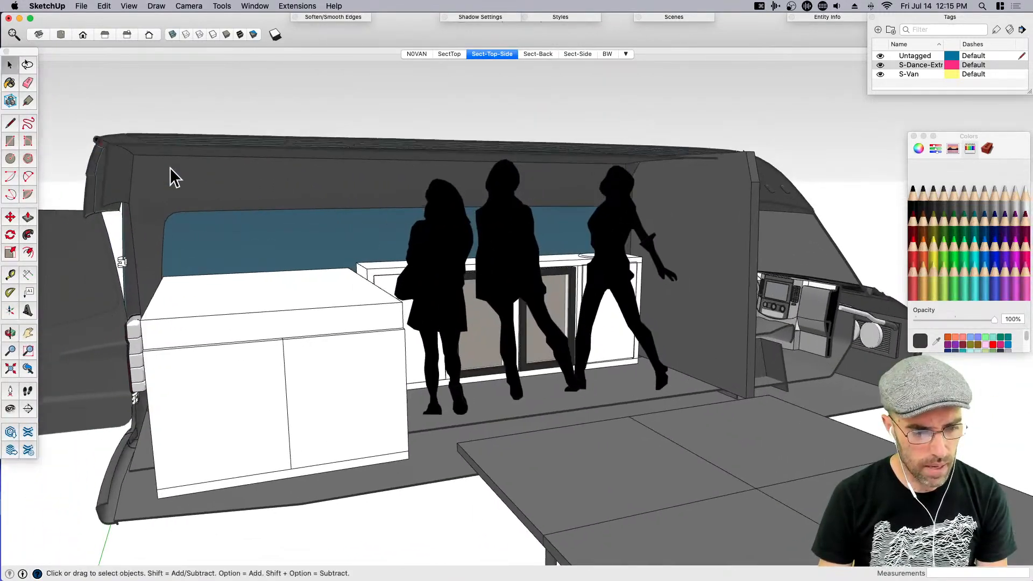
Draw a 4' 5" by 6" rectangle over the front face of the bed's upper slab and group it
left_click(204, 180)
key("r")
scroll(183, 242, "up", 2)
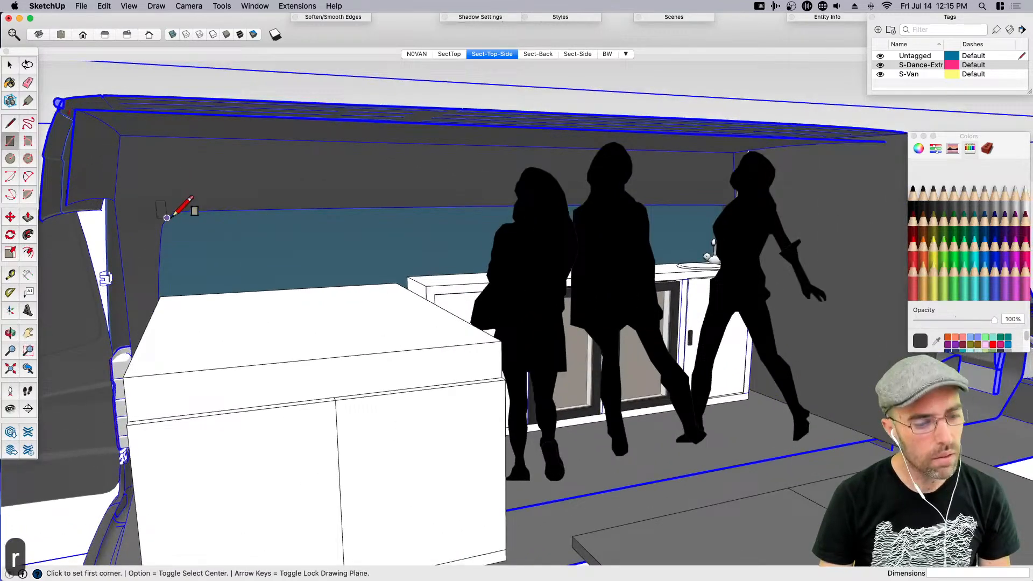
left_click(186, 406)
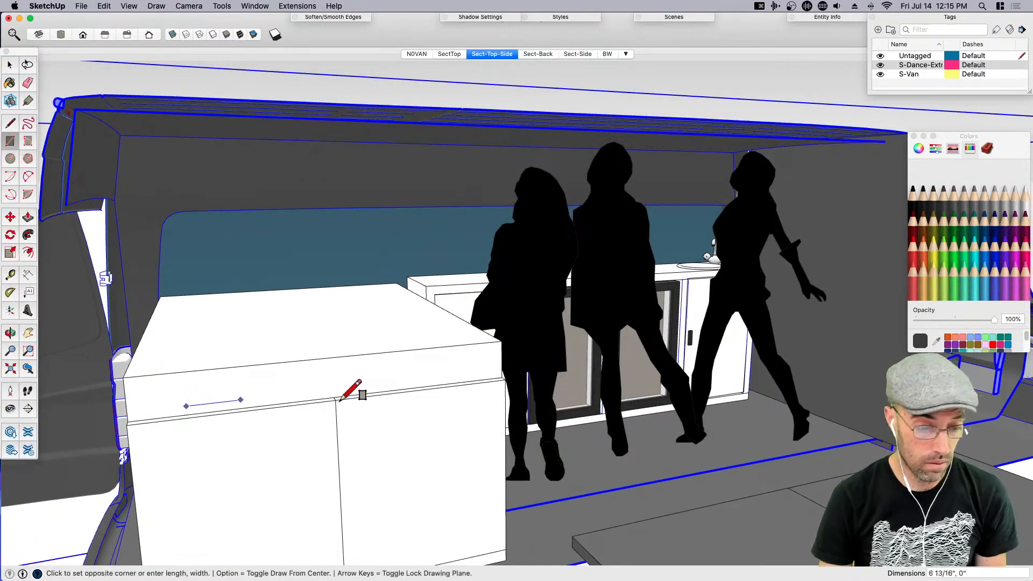
key("Escape")
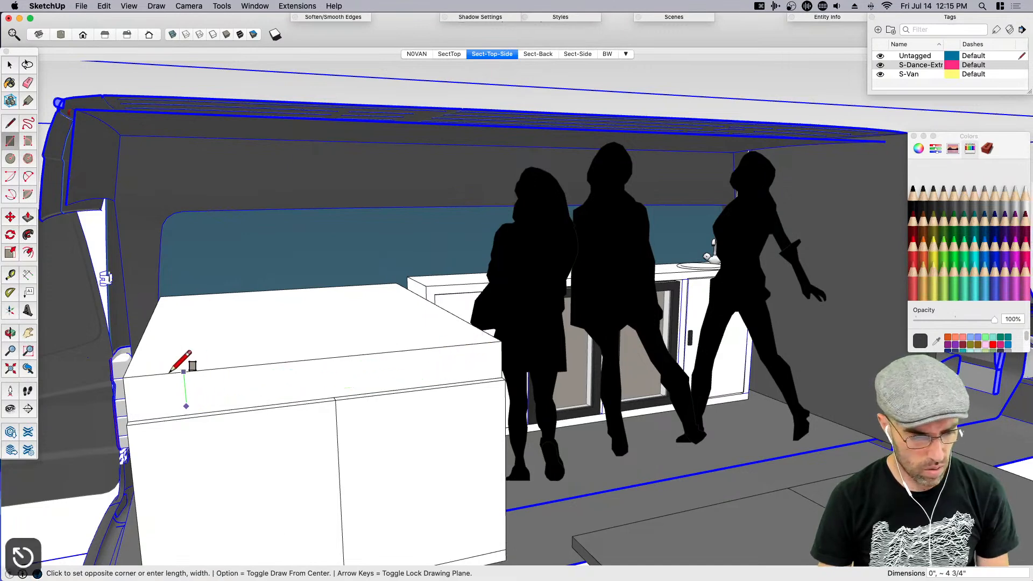
left_click(123, 379)
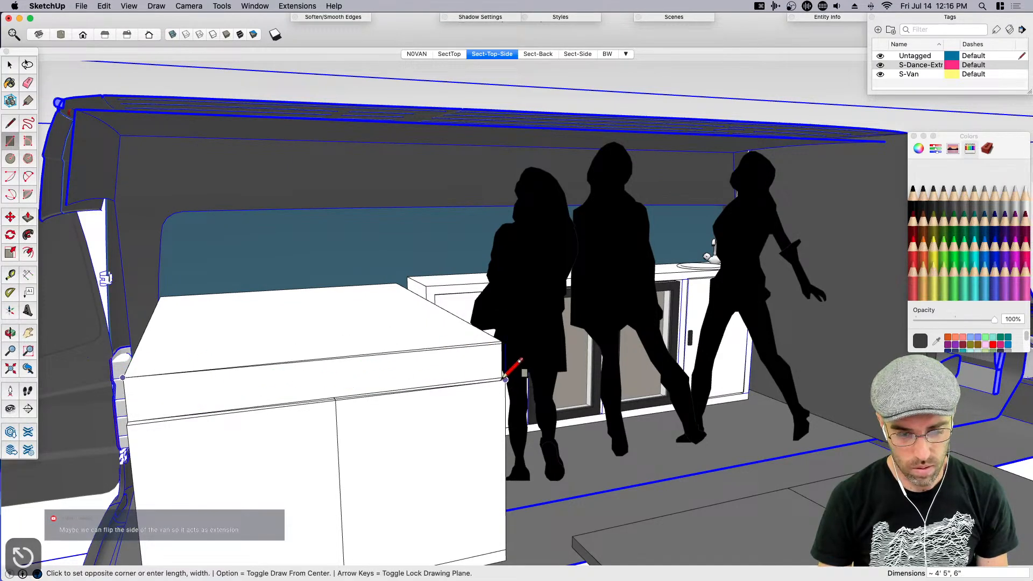
left_click(502, 377)
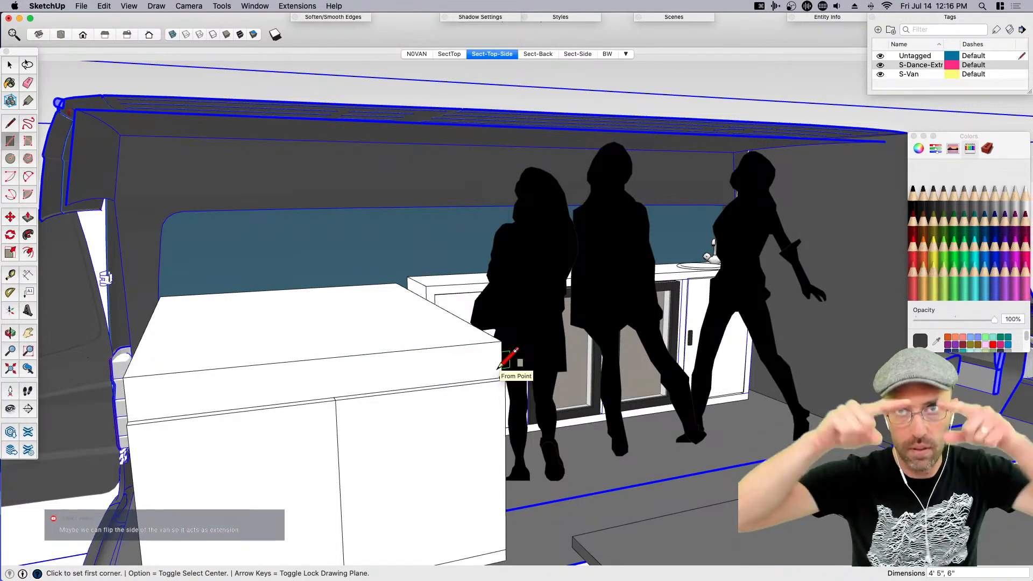
key("space")
left_click(434, 370)
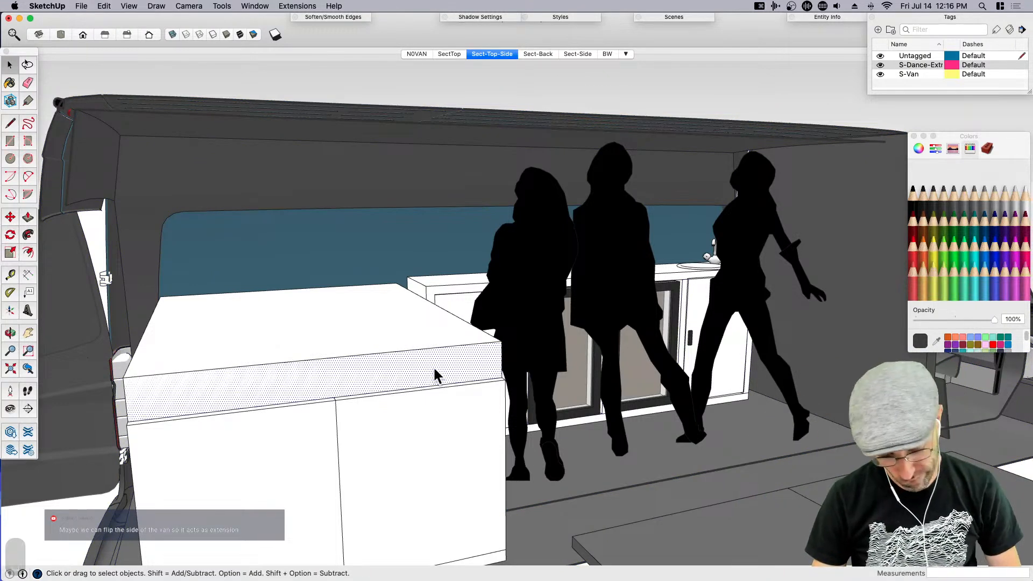
key("super+g")
Move the grouped rectangle onto the bed's far top edge, beneath the blue window strip
key("m")
left_click(500, 342)
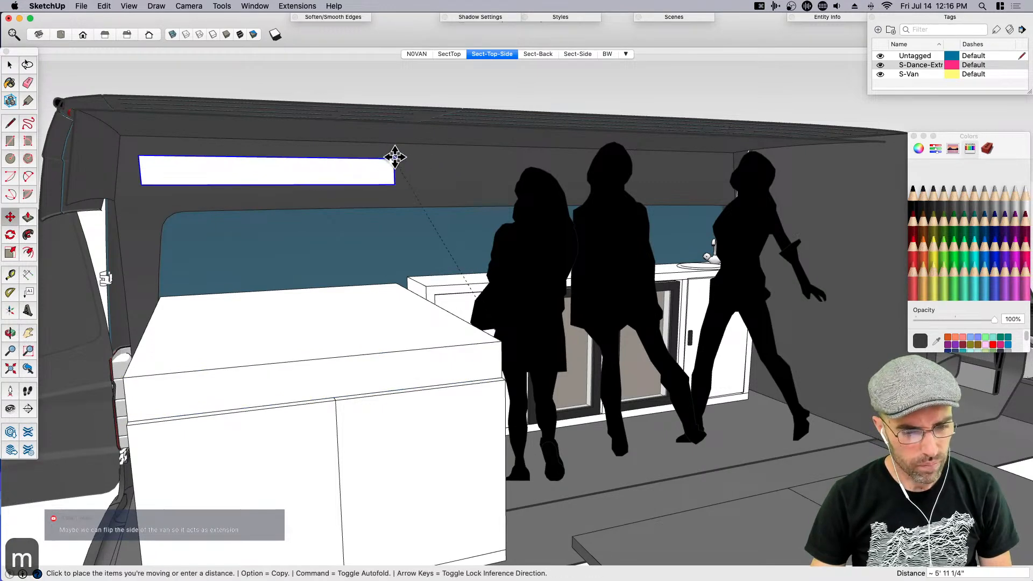
key("Escape")
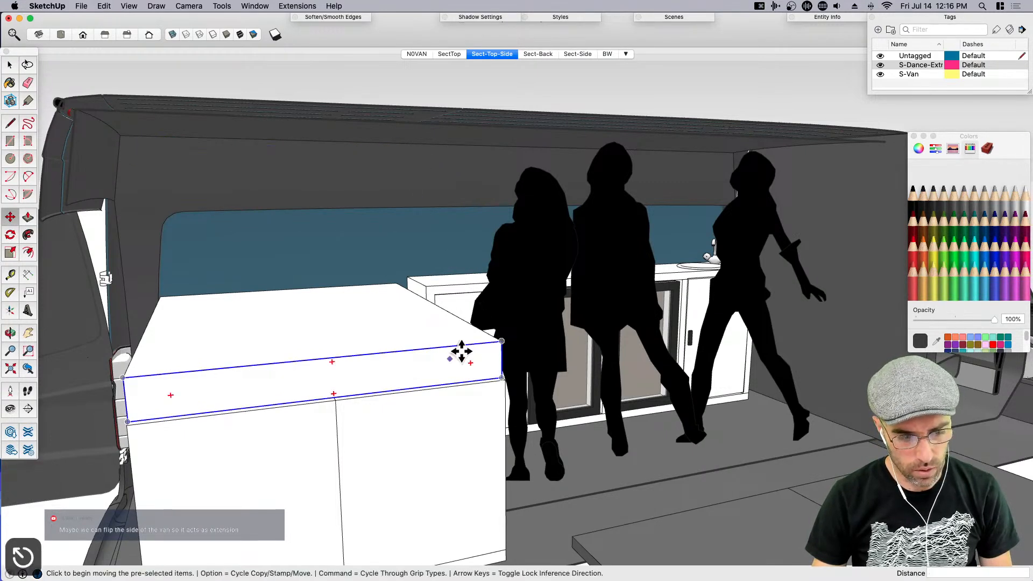
left_click(500, 377)
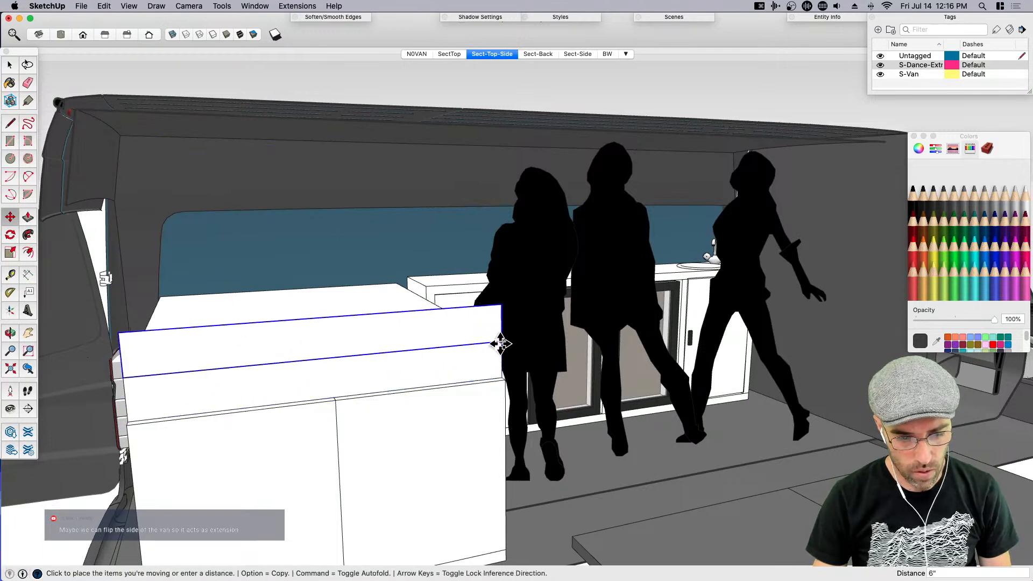
scroll(420, 275, "up", 3)
left_click(396, 285)
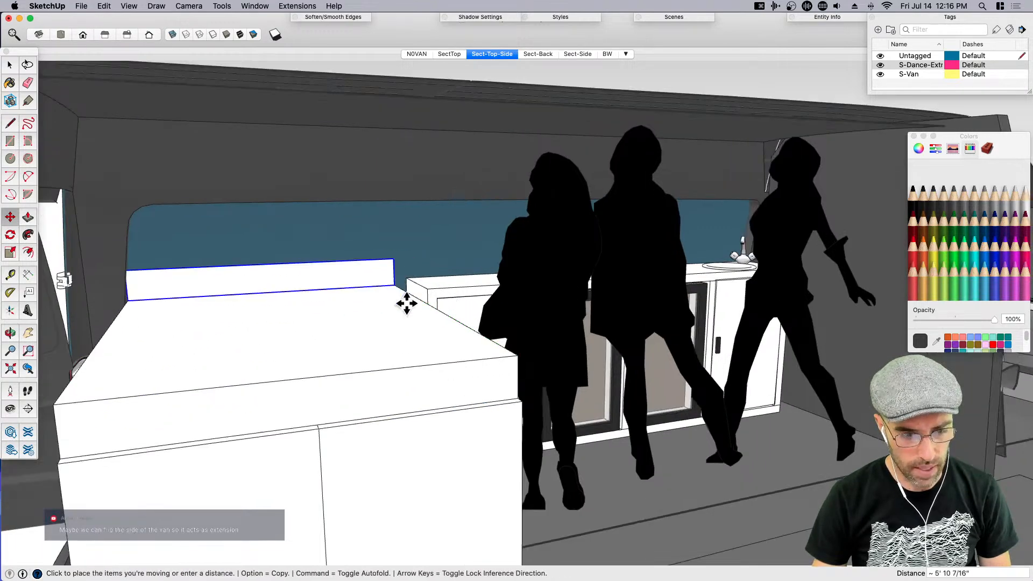
Raise the grouped rectangle vertically above the bed in front of the far wall
key("space")
key("m")
left_click(392, 269)
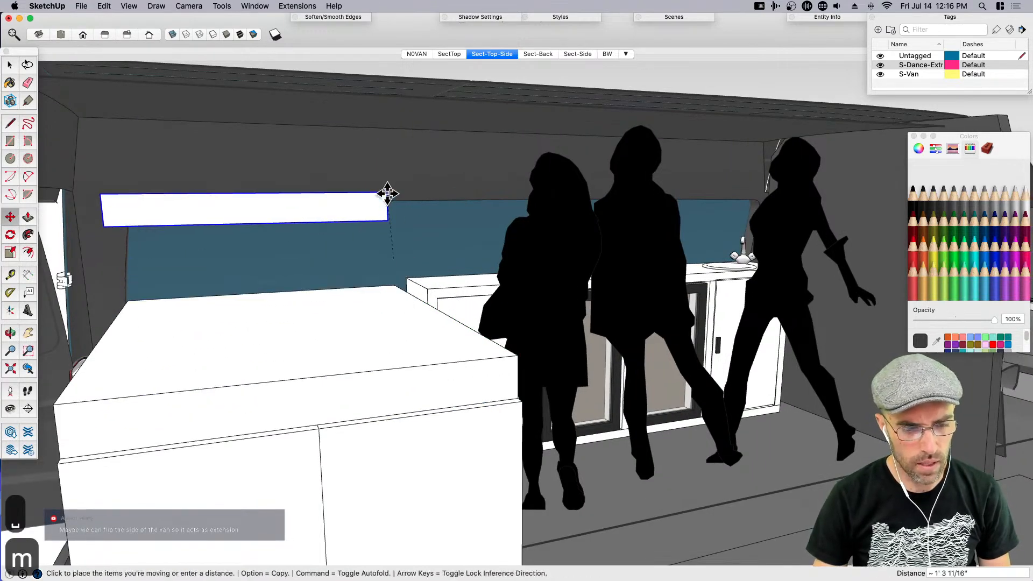
key("Up")
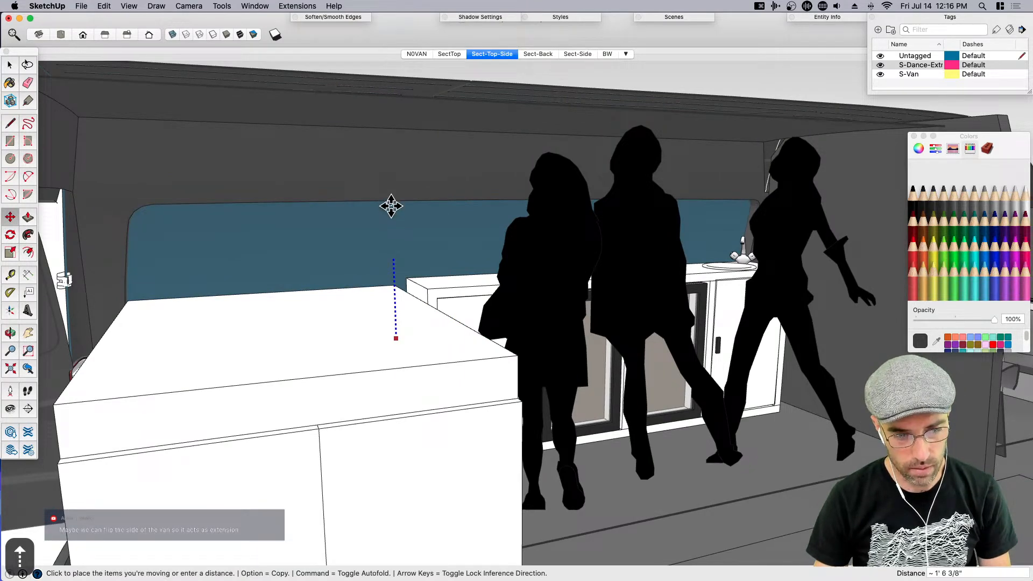
left_click(390, 224)
key("space")
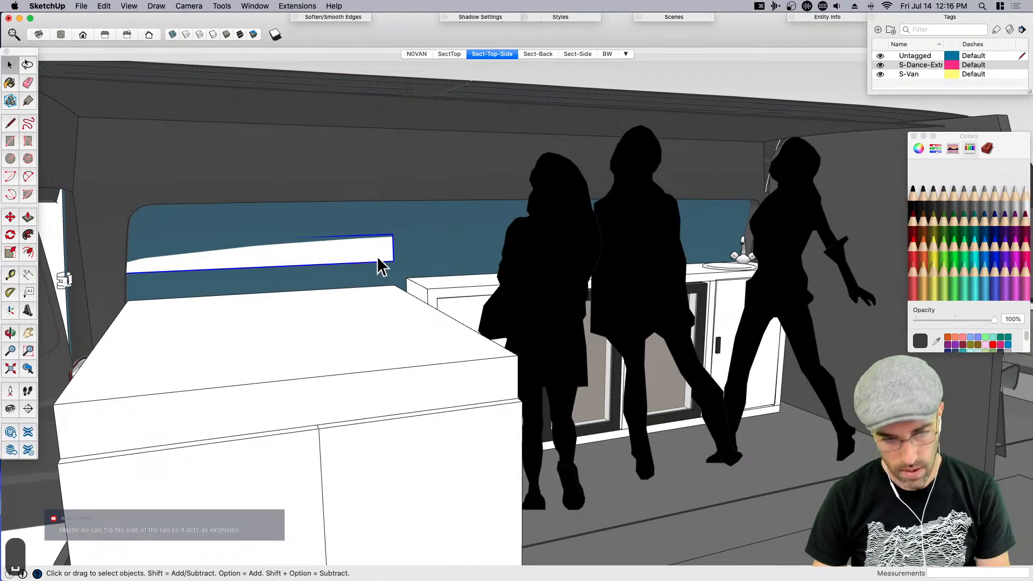
Extrude the raised rectangle 1' inside its group to form an overhead box above the bed
double_click(382, 266)
key("p")
left_click(380, 268)
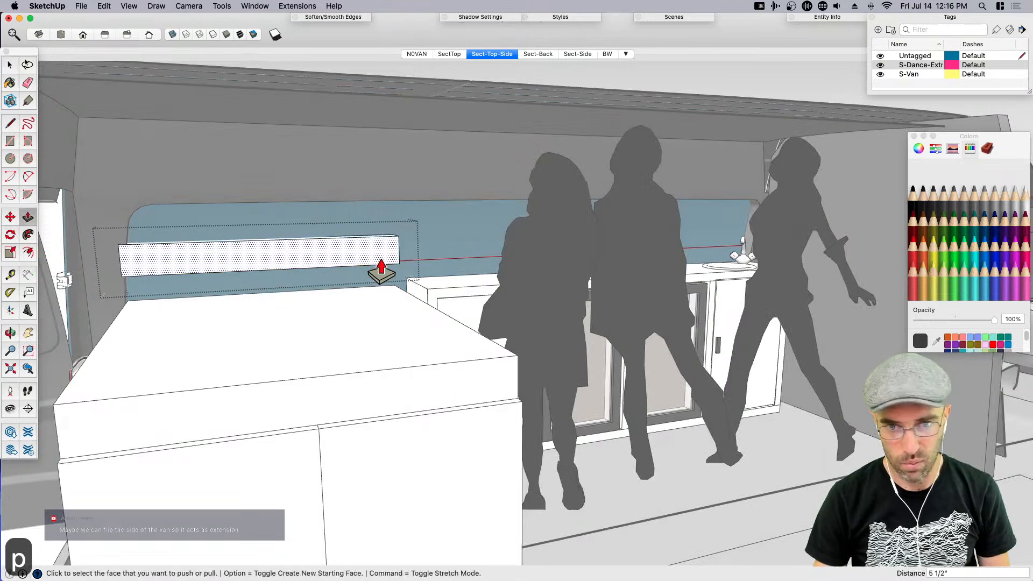
left_click(381, 266)
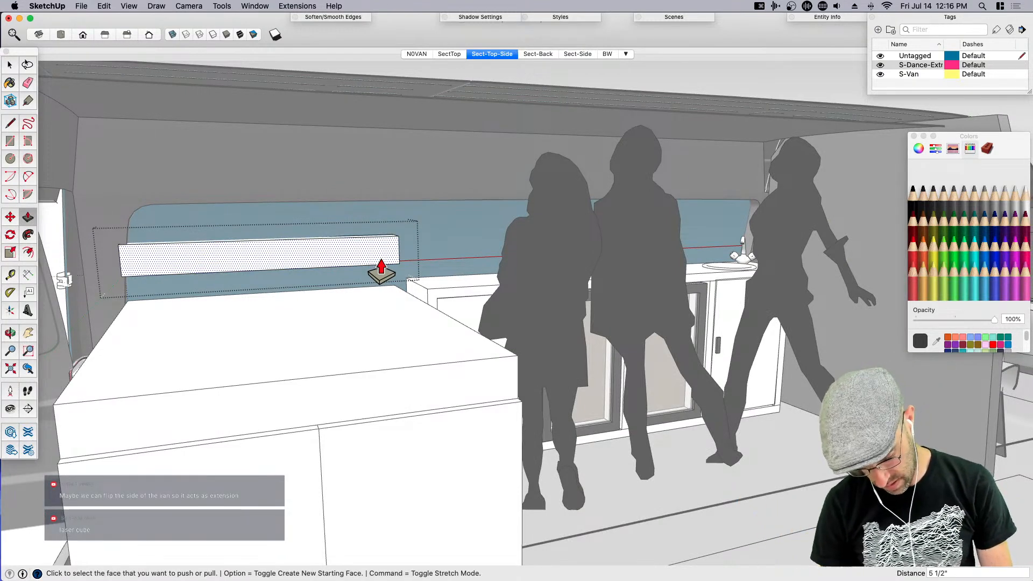
type("1'")
key("Return")
Try pulling the overhead box's end face along the far wall toward the cab, and undo it
mouse_move(467, 282)
middle_mouse_down()
mouse_move(309, 313)
mouse_move(452, 290)
middle_mouse_up()
scroll(487, 224, "up", 6)
left_click(471, 221)
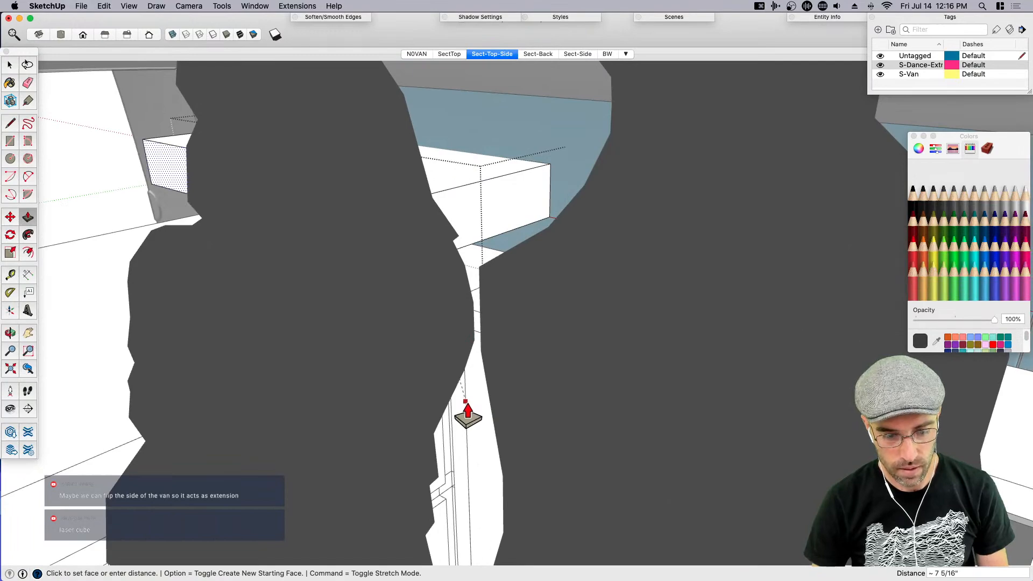
key("super+z")
scroll(565, 289, "down", 10)
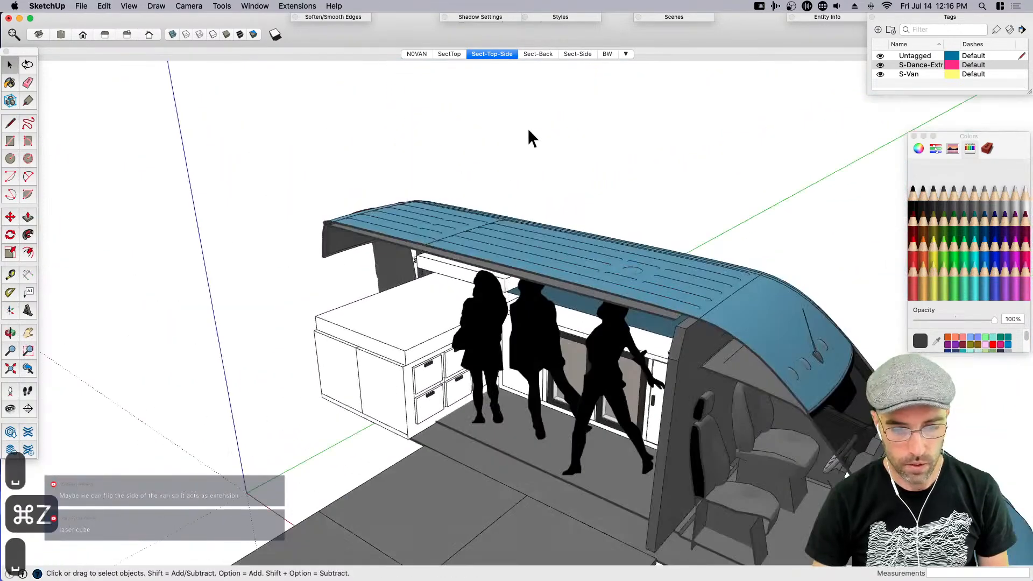
Add a new tag named S-People
left_click(878, 30)
type("S-People")
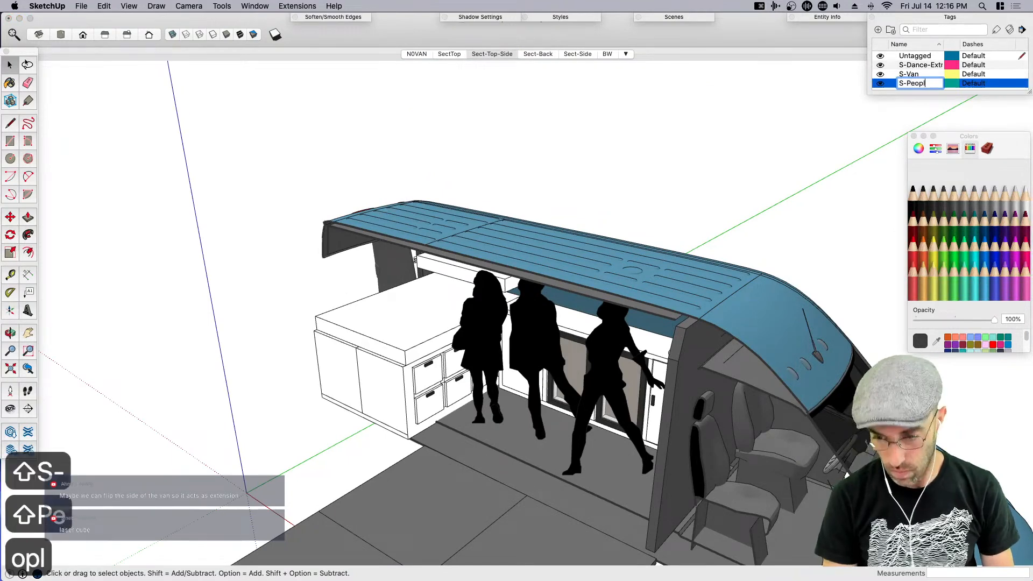
key("Return")
Group the three people silhouettes and assign the group to the S-People tag
left_click(506, 338)
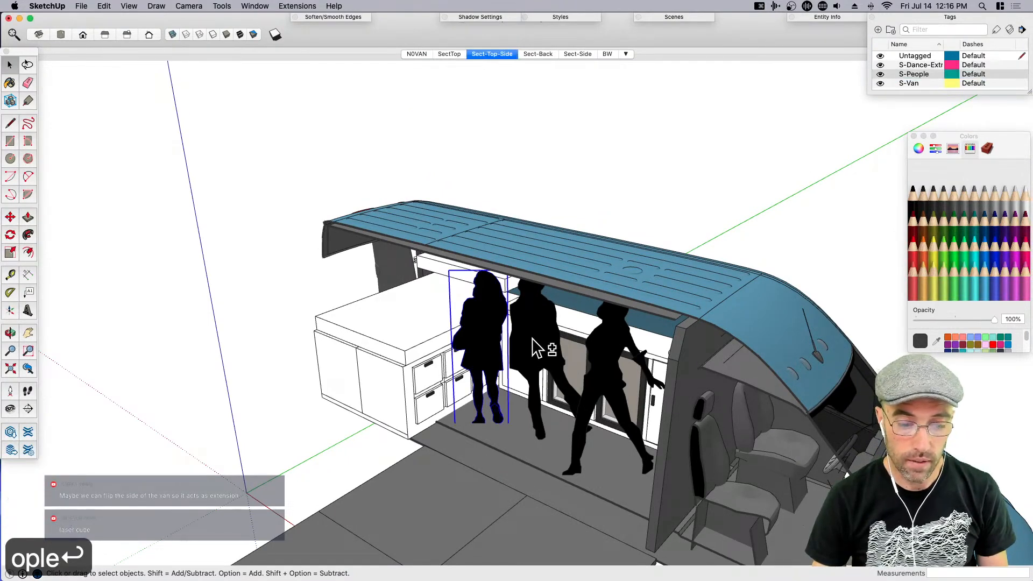
left_click(537, 346, "shift")
left_click(601, 378, "shift")
key("super+g")
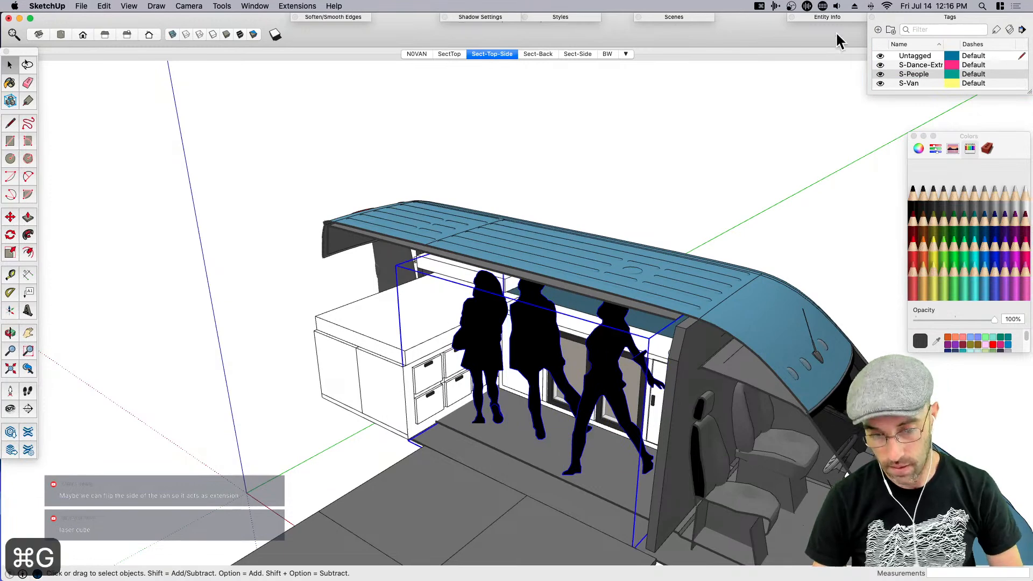
left_click(846, 20)
left_click(853, 53)
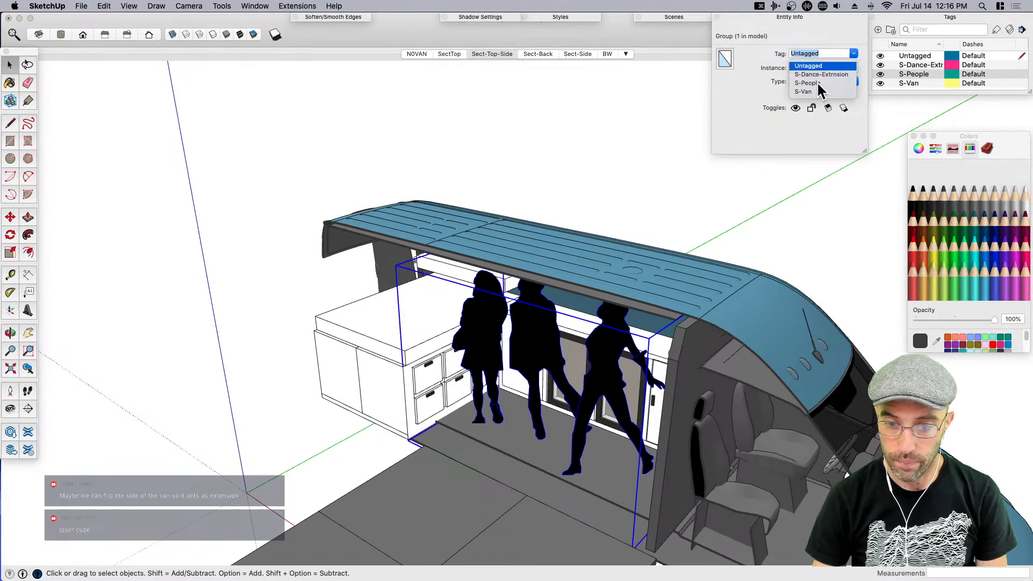
left_click(814, 86)
left_click(828, 18)
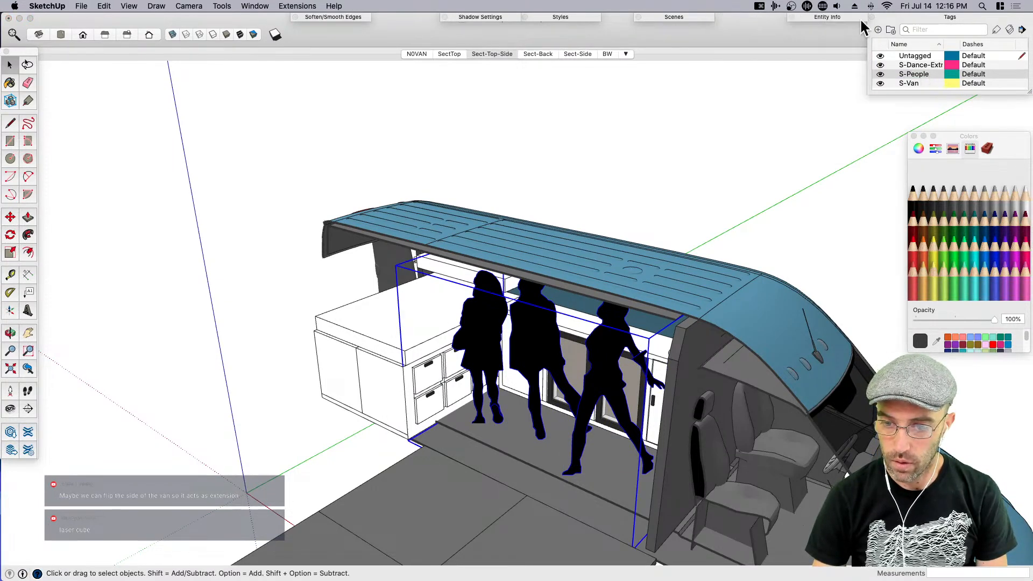
Preview the model coloured by tag, restore the normal colours, and hide the S-People tag
left_click(1009, 31)
middle_click_drag(550, 373, 557, 282)
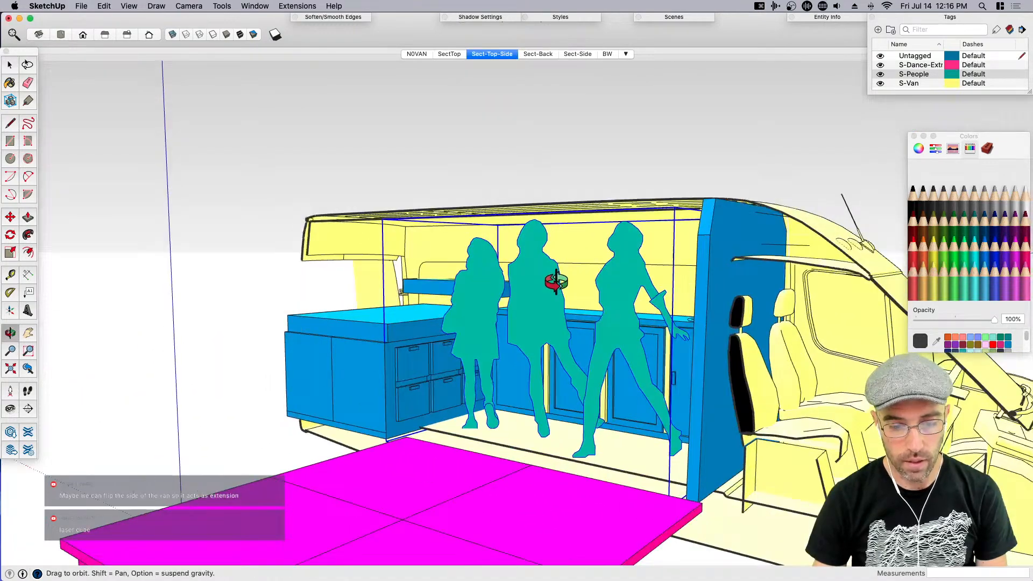
left_click(1010, 31)
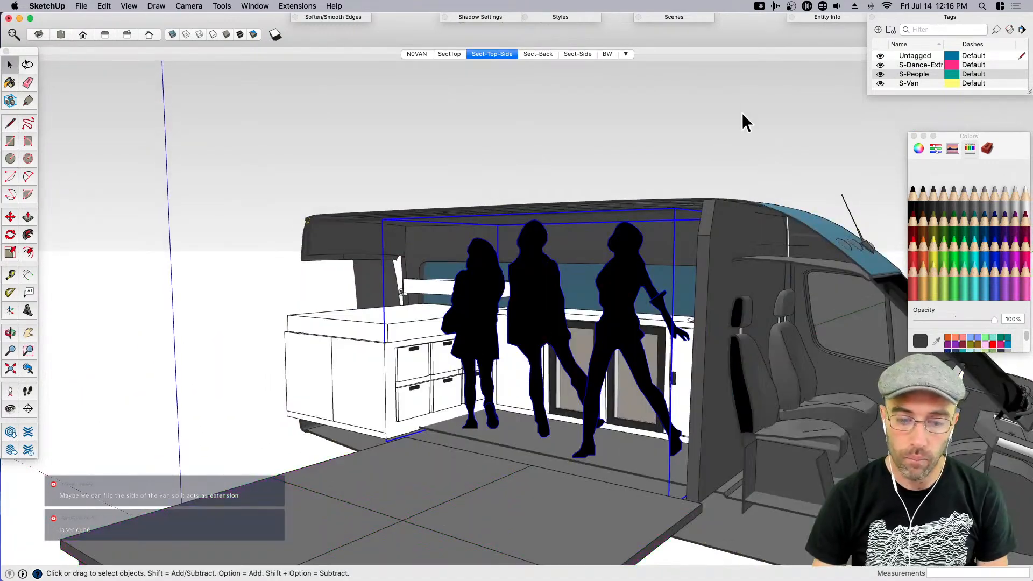
left_click(880, 75)
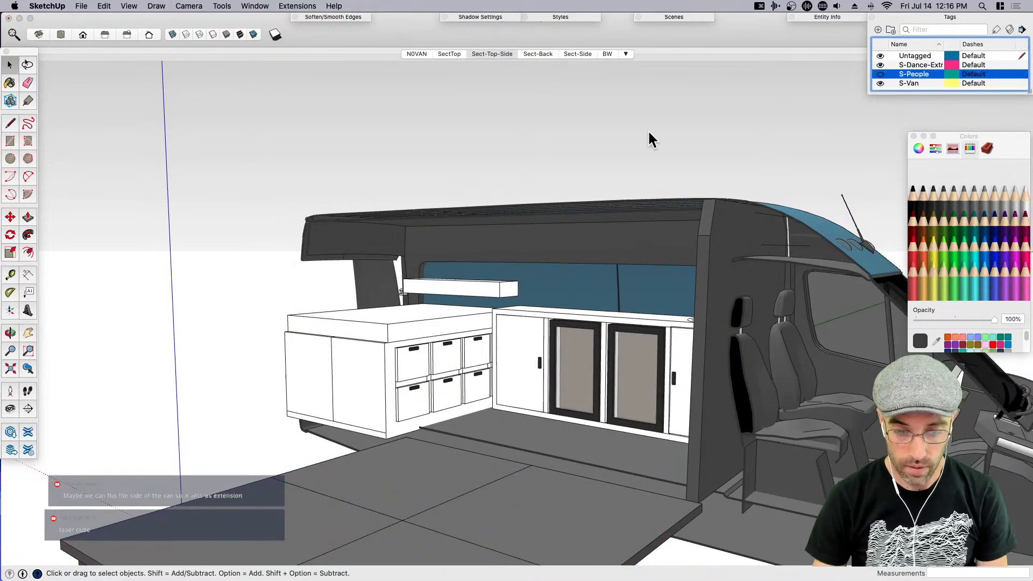
Pull the overhead box's front face out about 7" toward the open side of the van
scroll(454, 247, "up", 10)
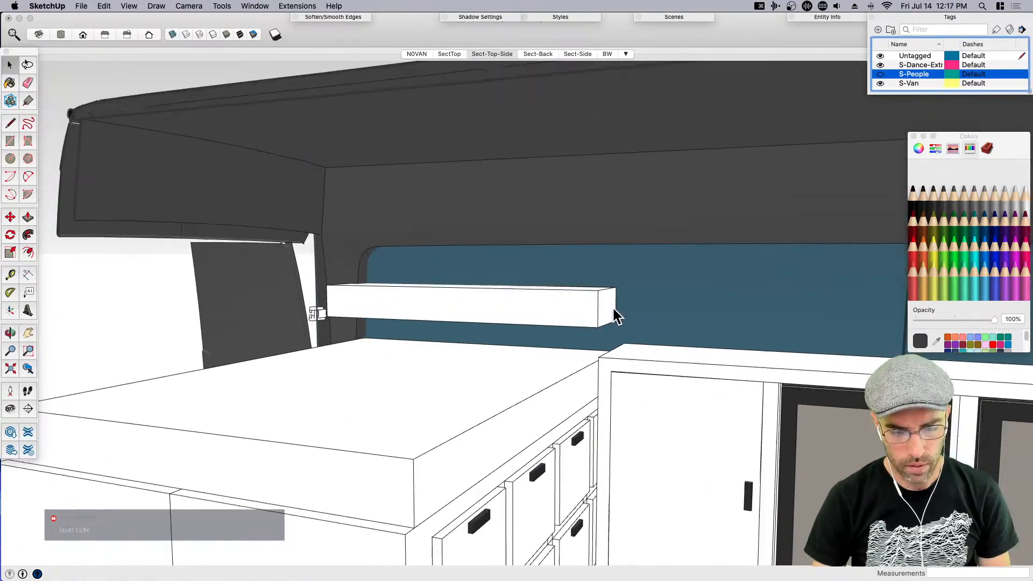
double_click(524, 314)
key("p")
left_click(528, 319)
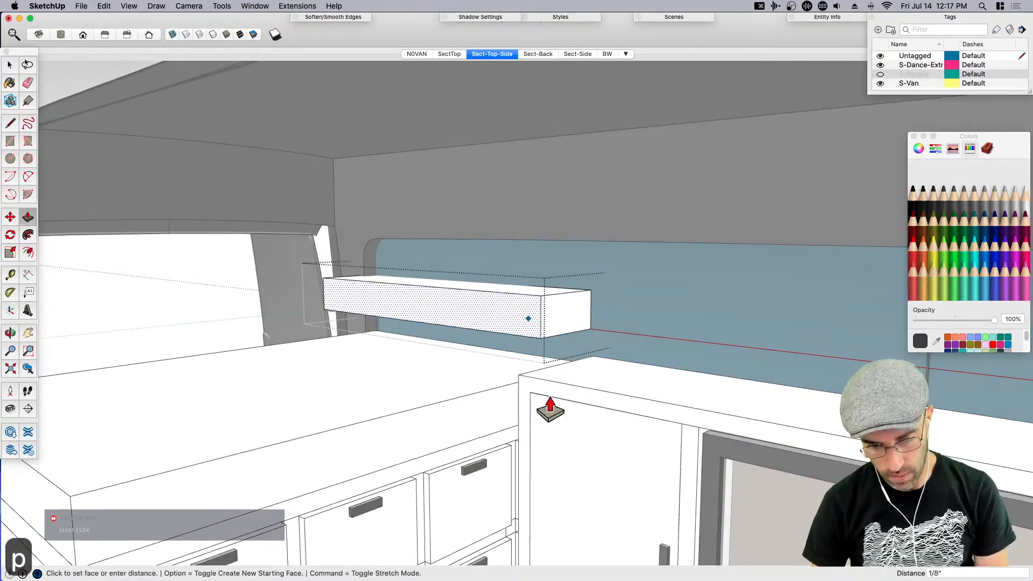
key("space")
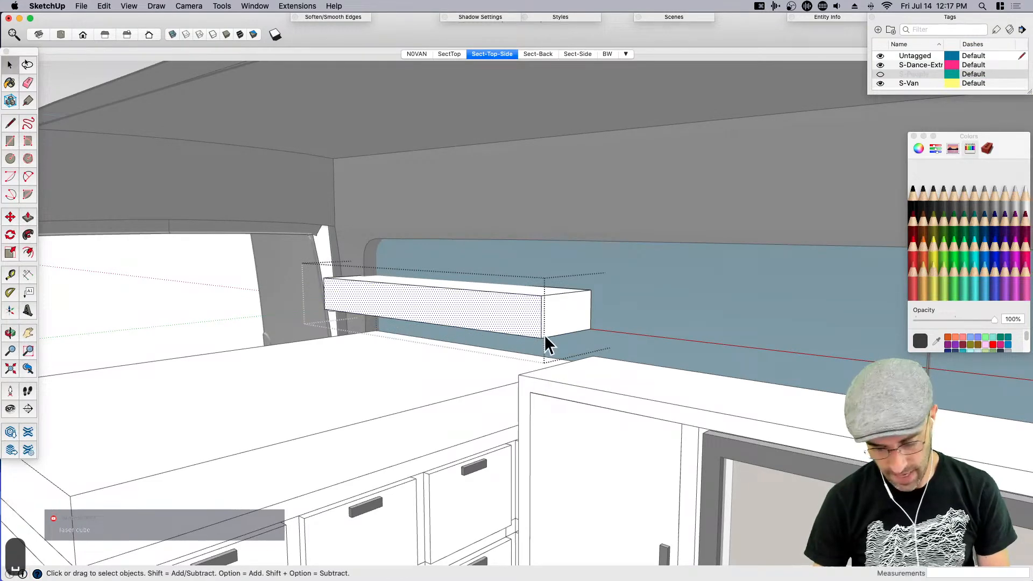
key("p")
left_click(533, 322)
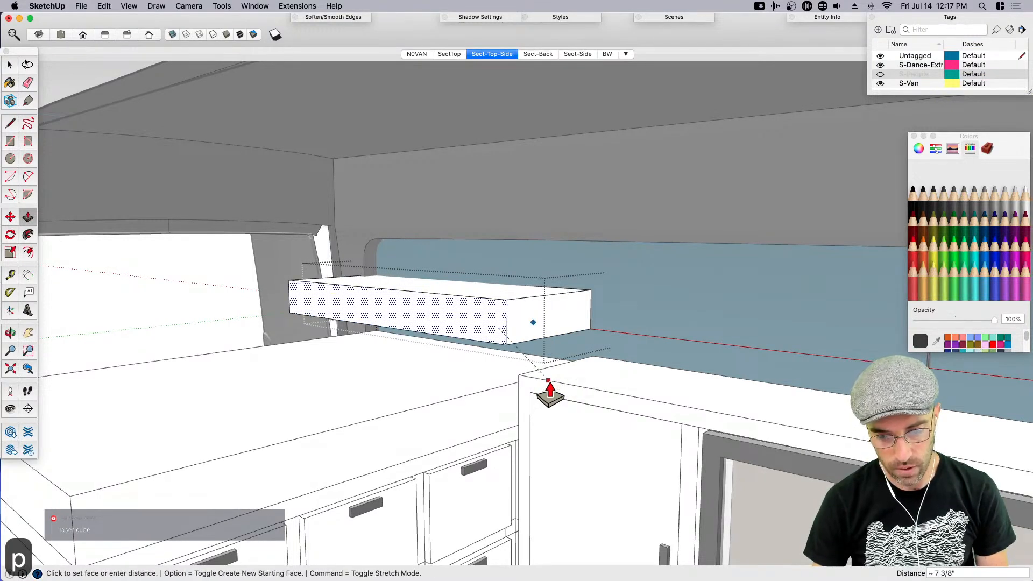
key("space")
middle_click_drag(546, 393, 508, 348)
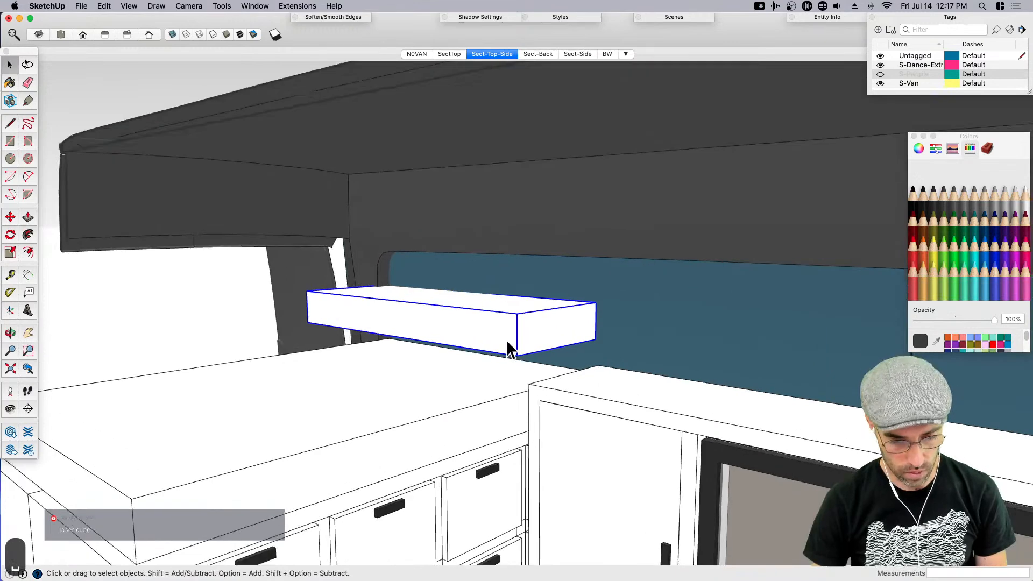
Raise the overhead box's top face about 6 5/8" inside its group
key("p")
key("space")
double_click(505, 309)
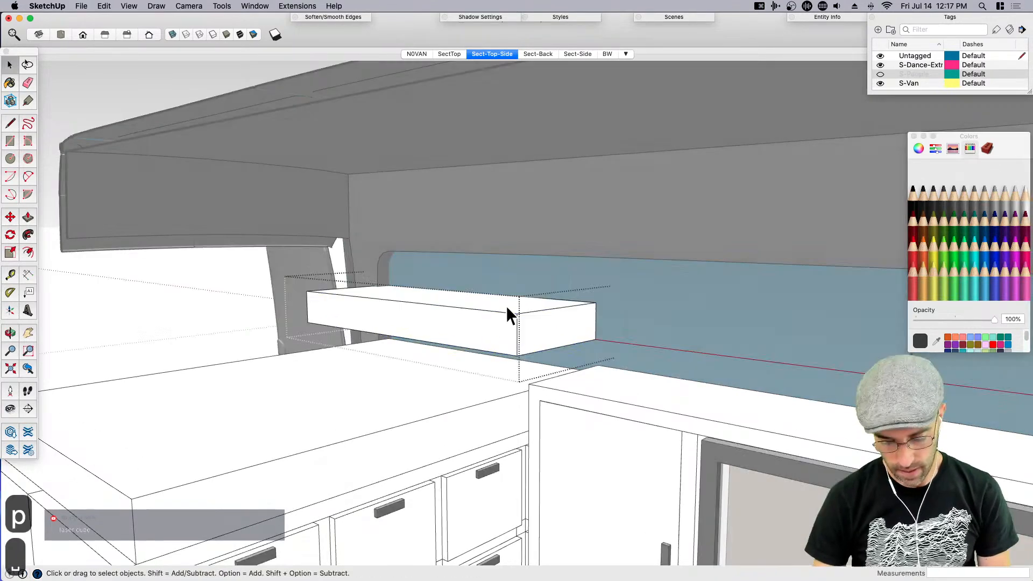
key("p")
left_click(499, 317)
left_click(500, 277)
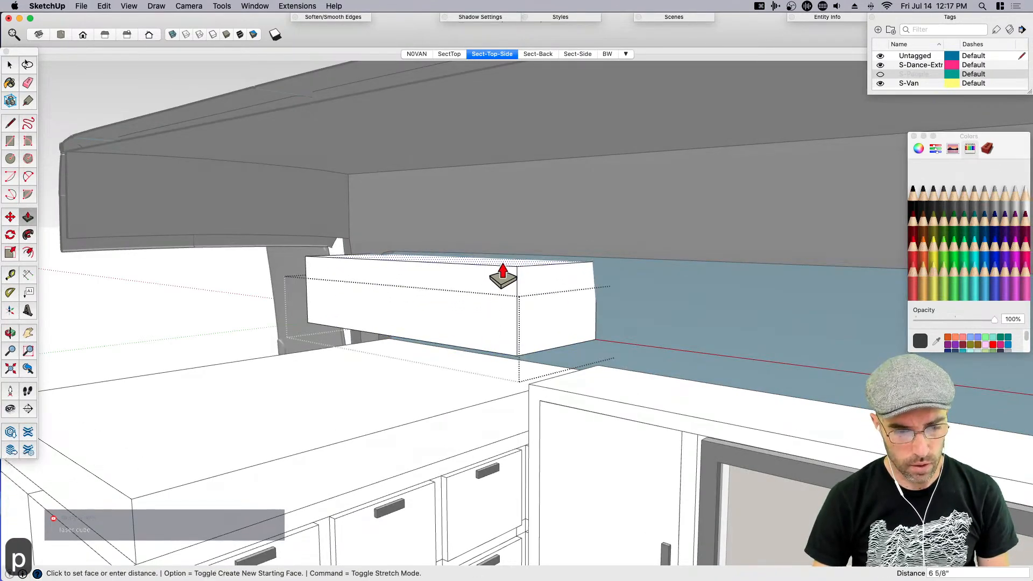
key("space")
key("Escape")
Move the overhead box straight up about 1' 4 5/8" to sit beneath the roof, and close the Colors window
key("m")
left_click(517, 333)
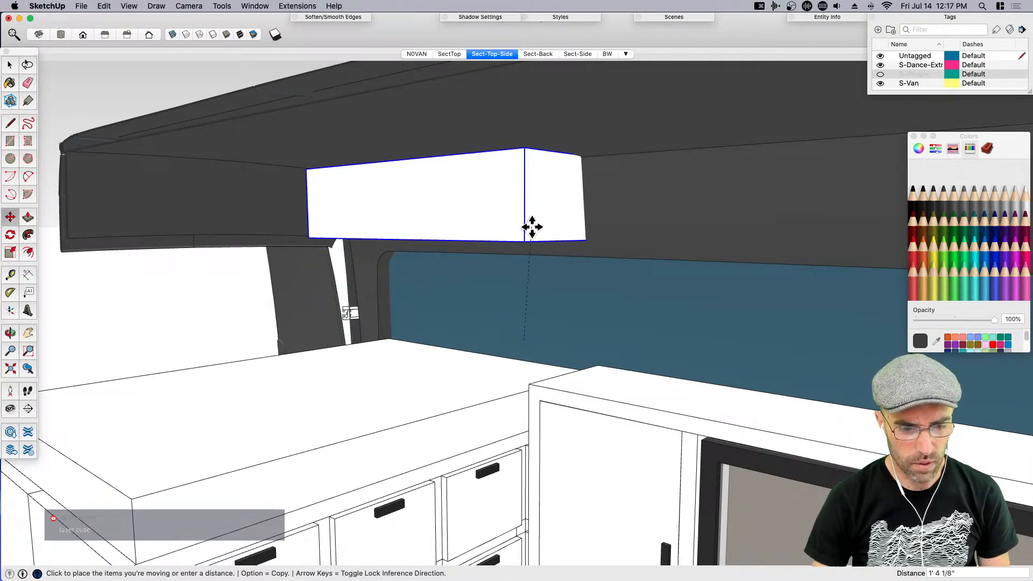
key("Escape")
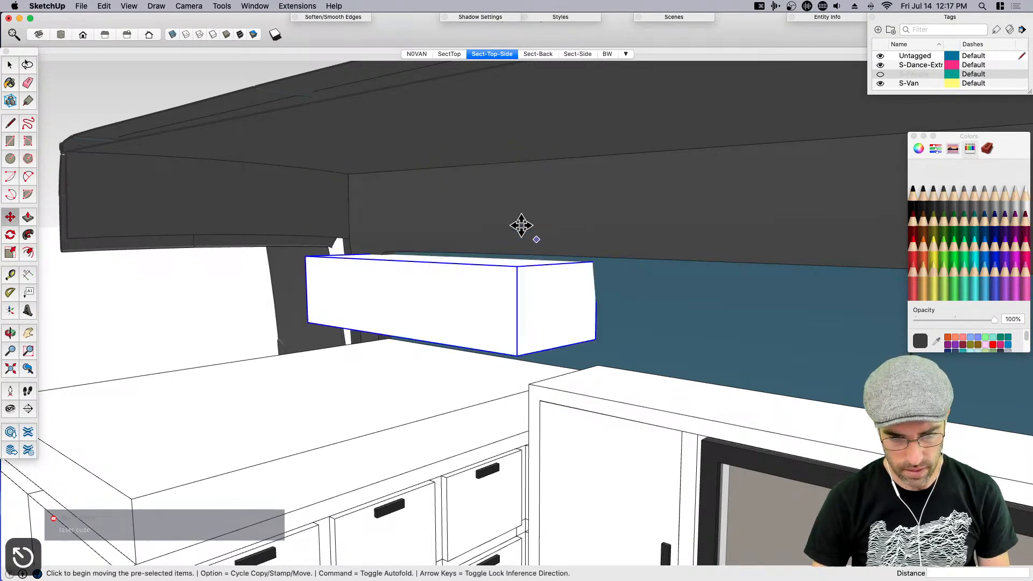
left_click(516, 266)
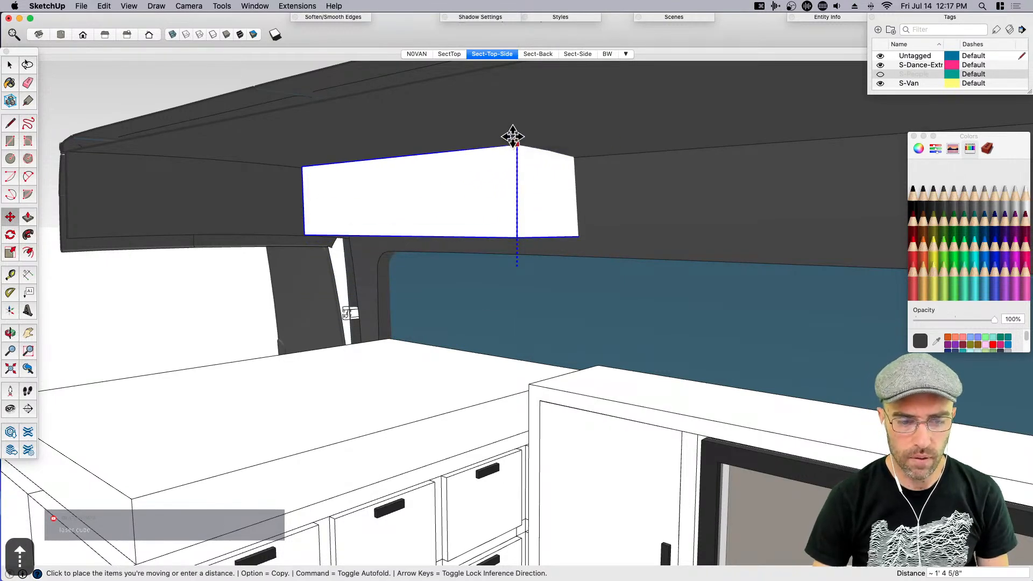
left_click(513, 137)
key("space")
left_click(913, 136)
middle_click_drag(538, 253, 731, 229)
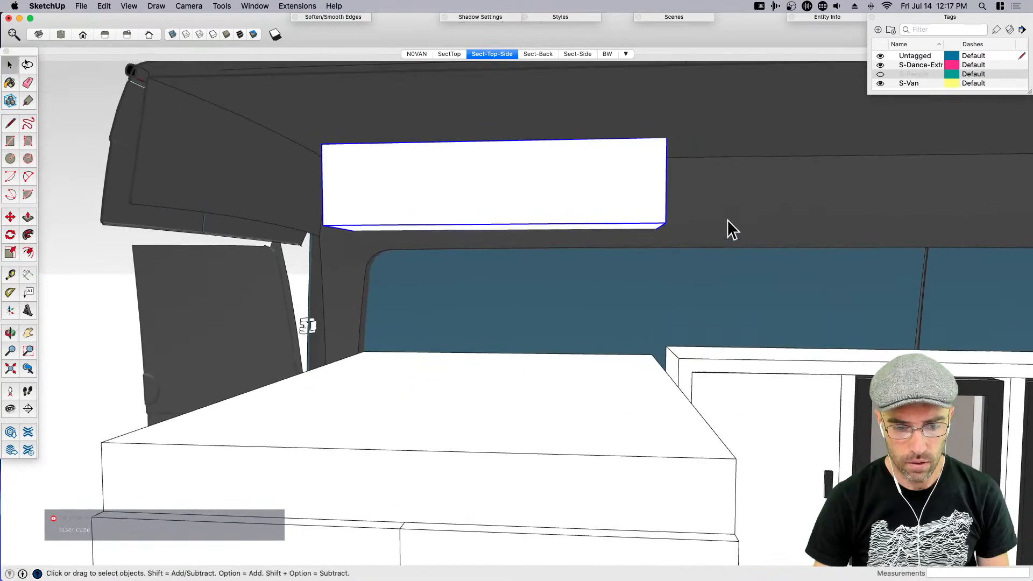
Turn the overhead box group into a component
right_click(539, 188)
left_click(581, 255)
key("Return")
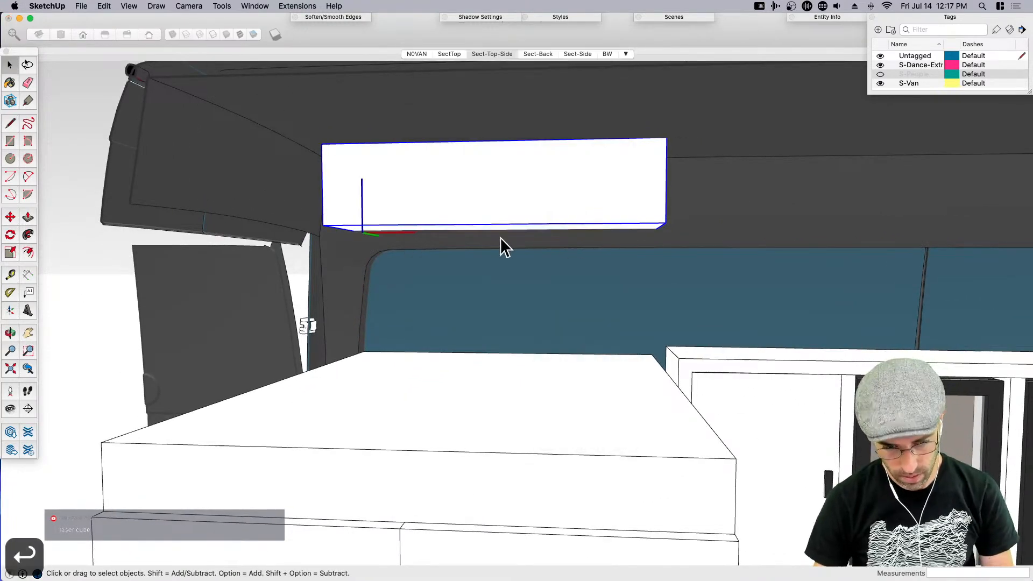
Copy the overhead box component twice end to end along the far wall at 4' 5" spacing
key("m")
left_click(369, 169)
left_click(621, 168)
scroll(352, 266, "down", 3)
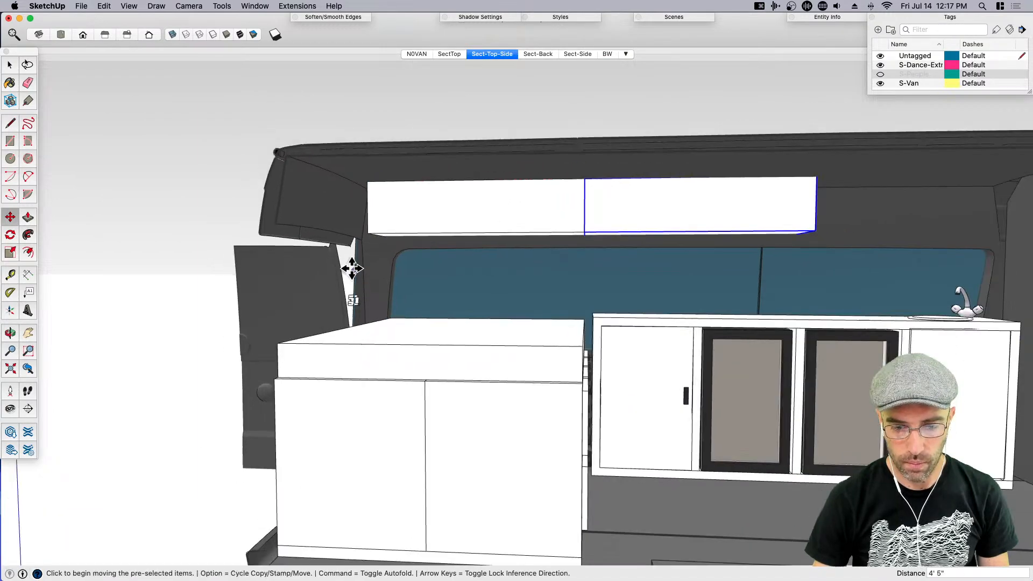
type("2")
key("Return")
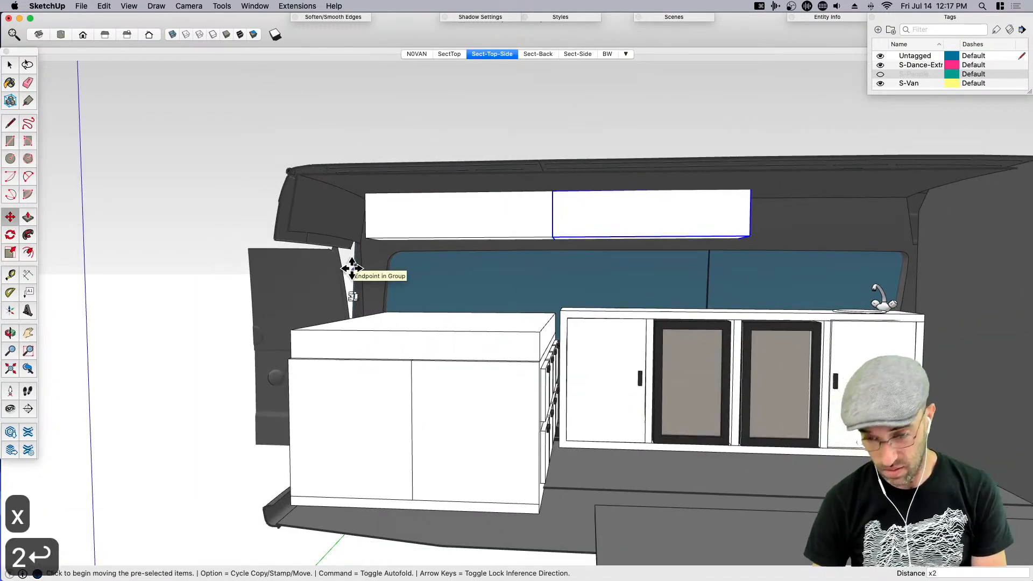
scroll(841, 337, "down", 3)
middle_click_drag(841, 337, 892, 302)
key("space")
Select all three overhead boxes and move them 3" along the wall toward the rear doors
scroll(535, 259, "up", 3)
middle_click_drag(535, 259, 548, 283)
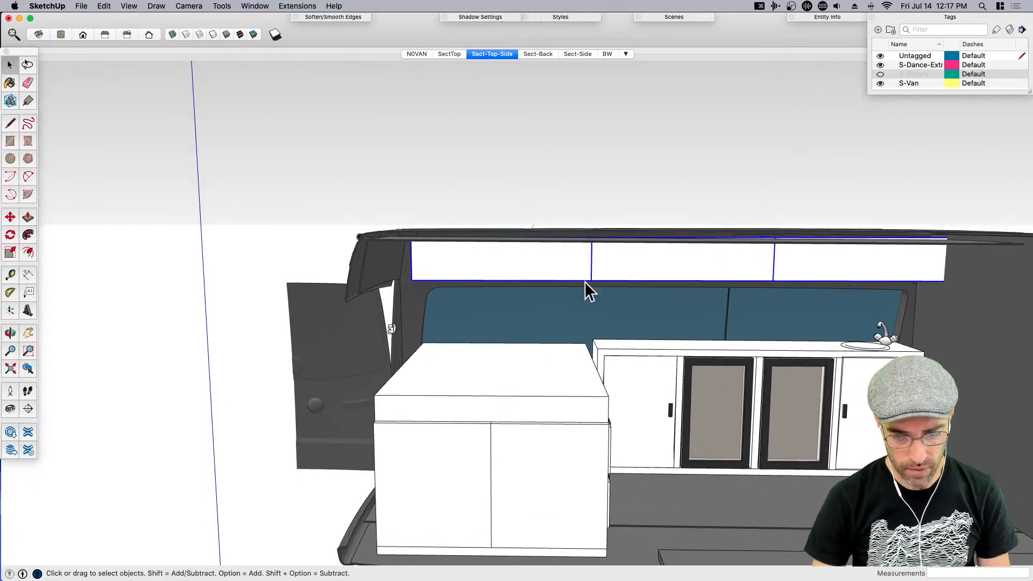
key("m")
scroll(565, 301, "up", 5)
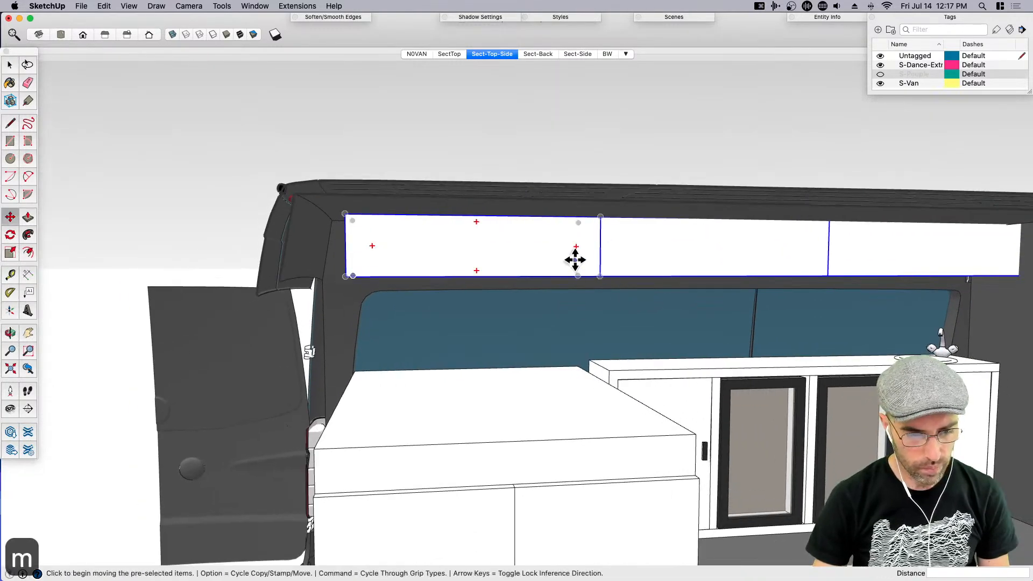
left_click(575, 260)
left_click(562, 261)
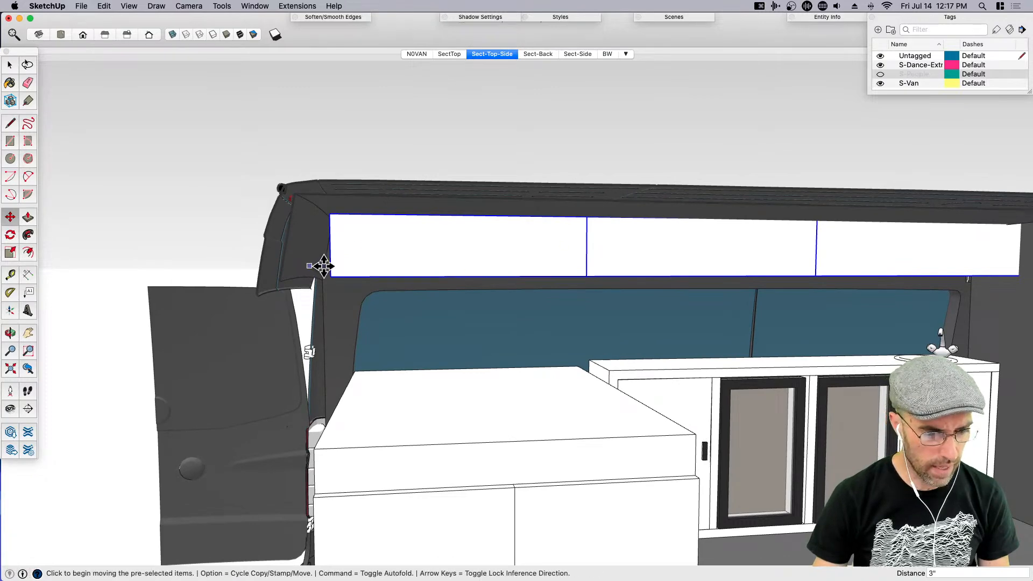
Try moving the row of overhead boxes another 3" toward the rear, and undo it
scroll(334, 224, "up", 5)
left_click(434, 235)
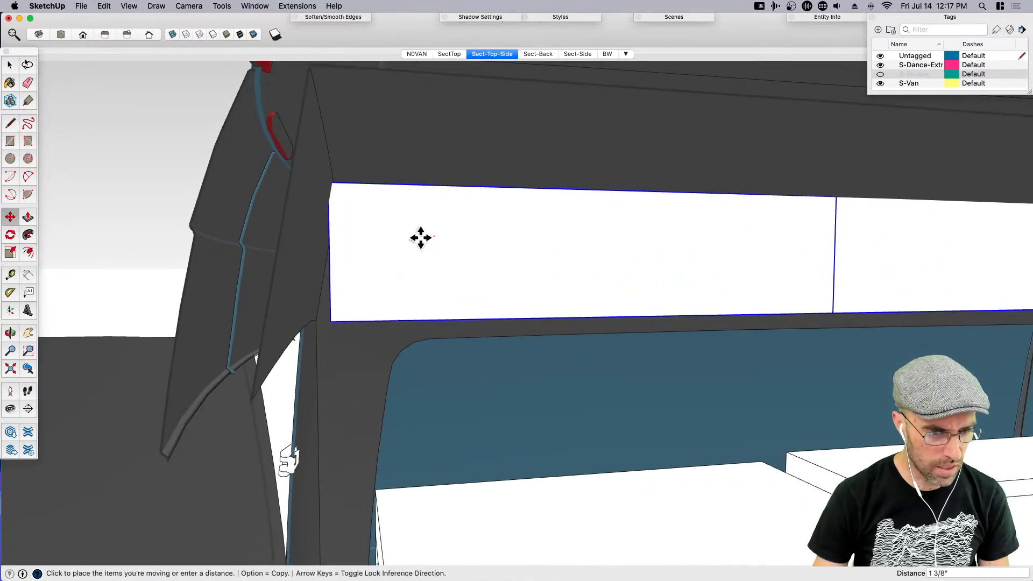
left_click(407, 238)
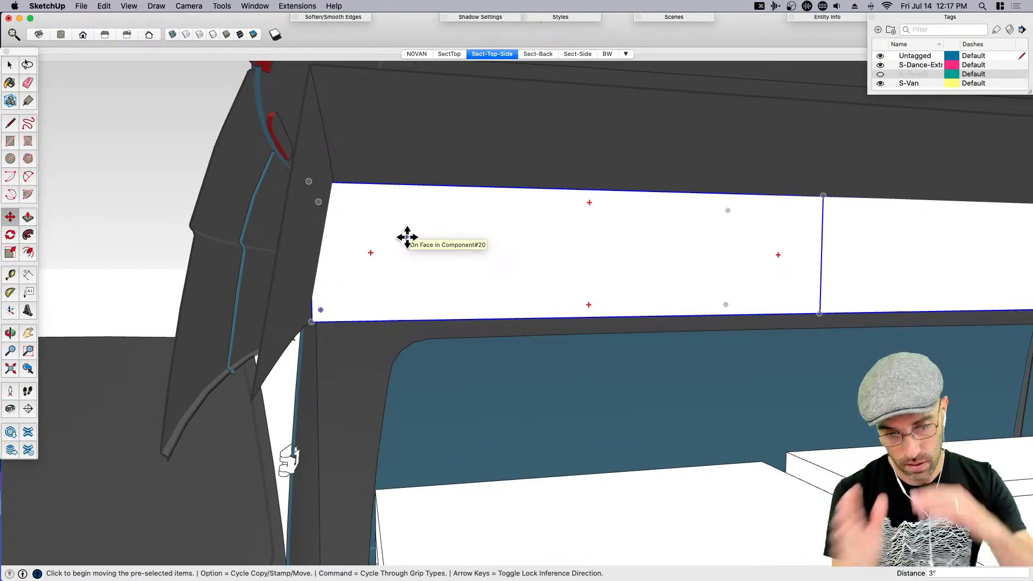
key("super+z")
Move the row of overhead boxes a further 15/16" toward the rear along the red axis
left_click(372, 244)
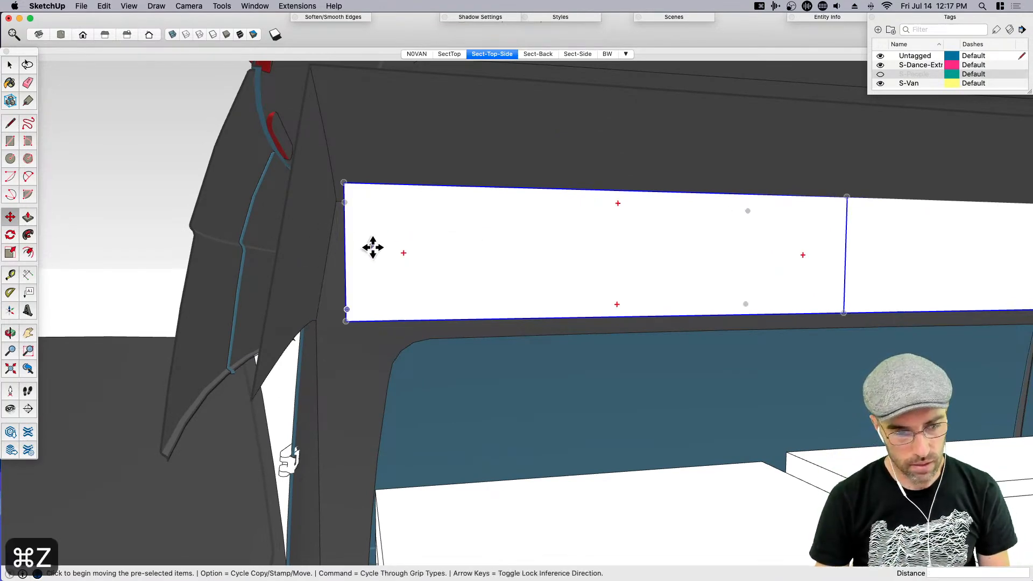
scroll(402, 261, "up", 3)
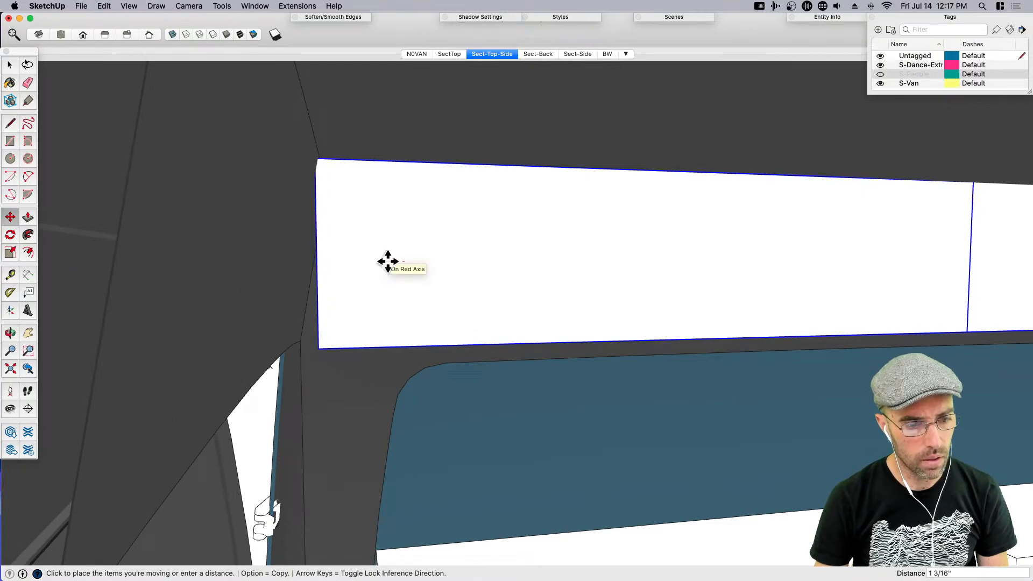
left_click(391, 262)
scroll(315, 307, "down", 8)
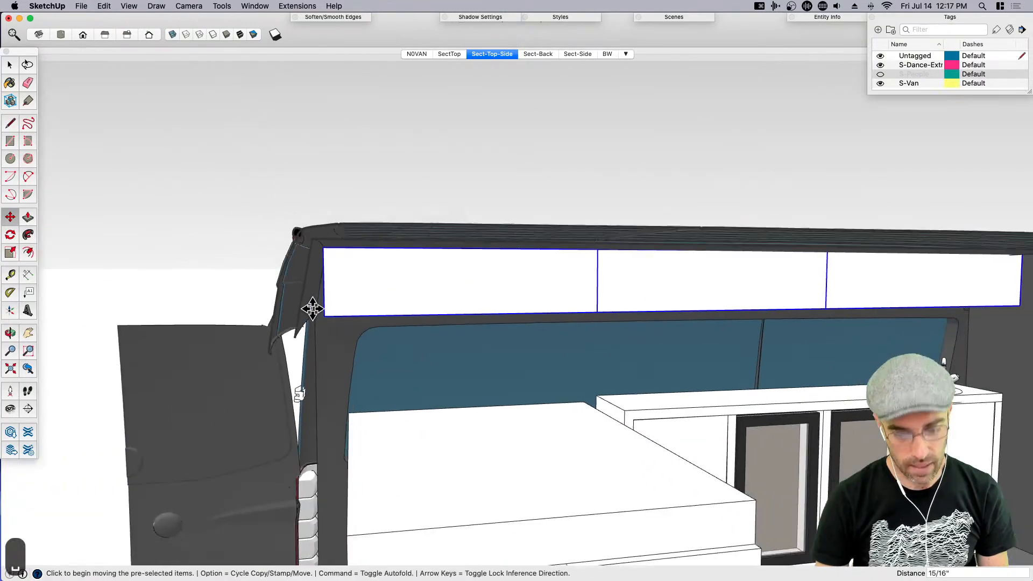
Using X-ray view, scale the row of overhead boxes lengthwise so its cab end meets the partition, and restore the opaque display
key("h")
left_click_drag(486, 343, 519, 329)
middle_click_drag(518, 329, 492, 327)
scroll(651, 299, "up", 5)
key("space")
middle_click_drag(650, 299, 672, 275)
key("s")
left_click(173, 36)
scroll(664, 274, "up", 1)
left_click(652, 260)
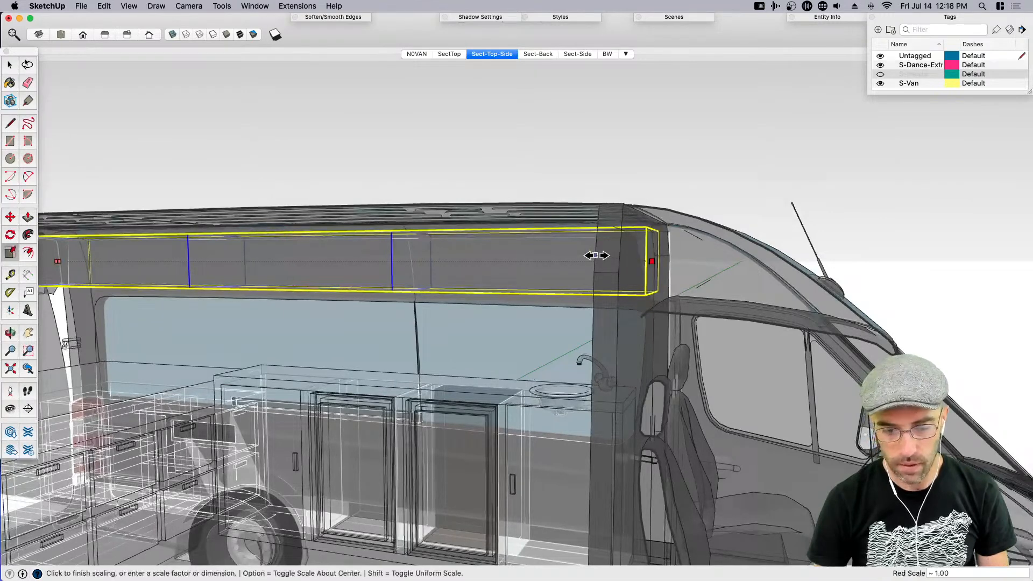
left_click(594, 321)
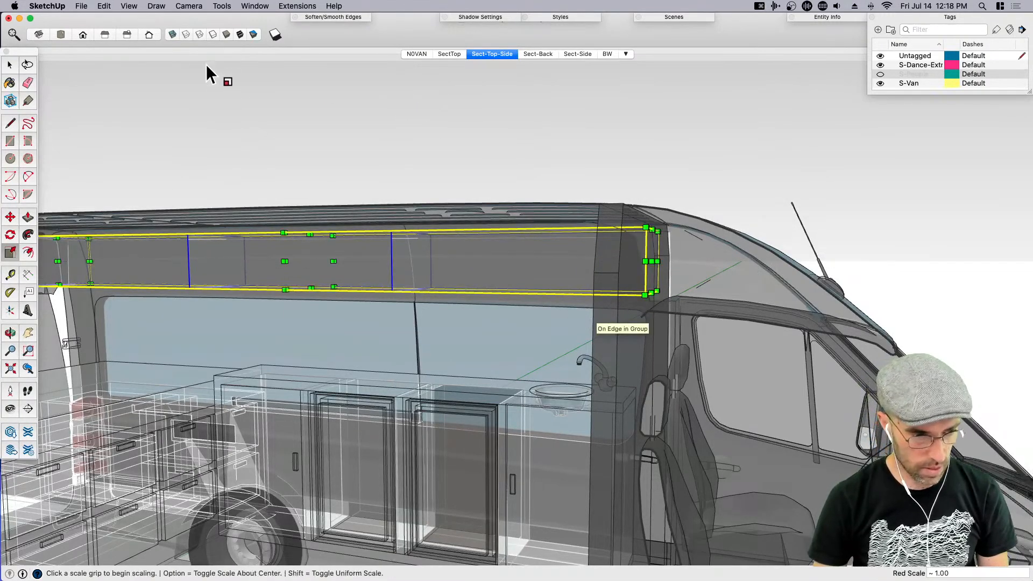
left_click(172, 35)
key("space")
left_click(330, 138)
Copy the overhead cabinet's vertical edge about 2' 2 1/2" to the middle of its front, dividing it into two doors
middle_click_drag(367, 216, 522, 219)
scroll(523, 228, "down", 5)
scroll(525, 231, "down", 2)
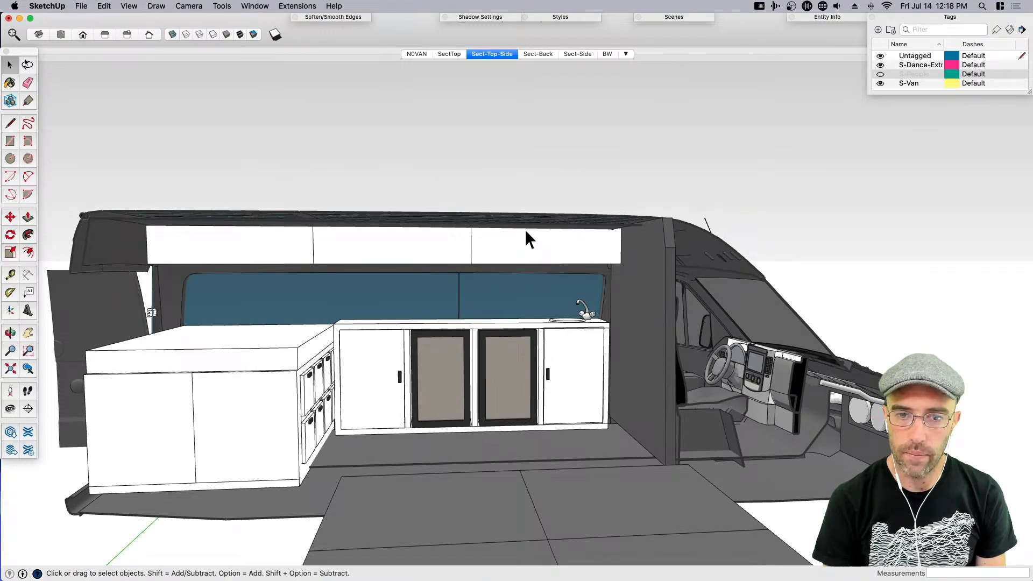
middle_click_drag(447, 394, 396, 406)
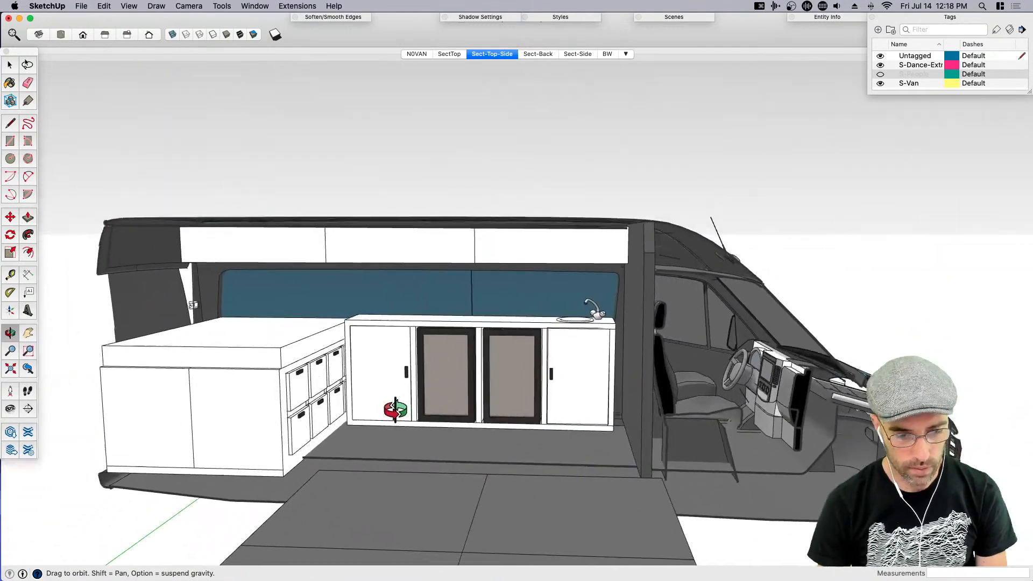
scroll(283, 242, "up", 5)
middle_click_drag(283, 242, 315, 243)
double_click(336, 249)
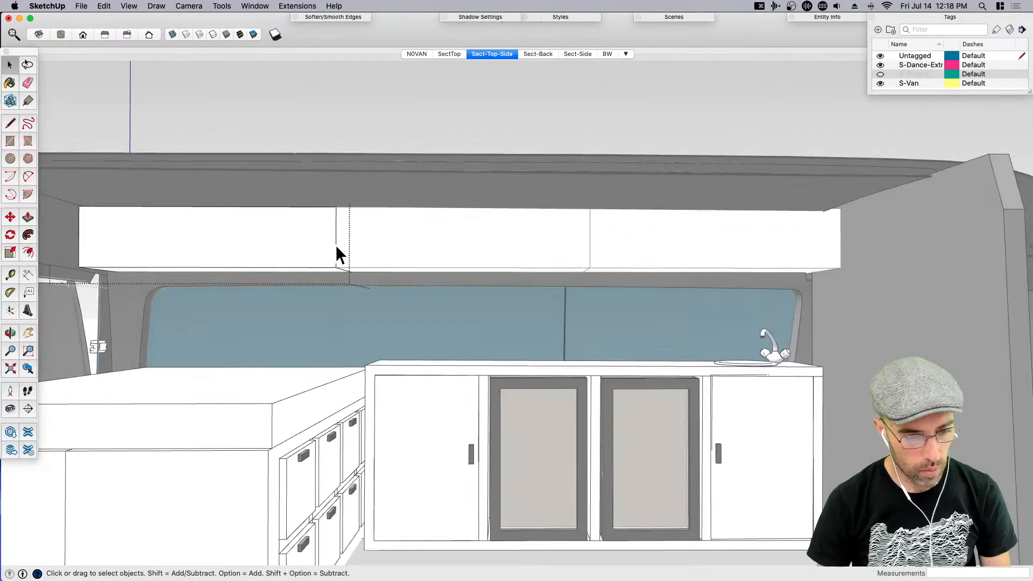
key("m")
key("alt")
left_click(332, 265)
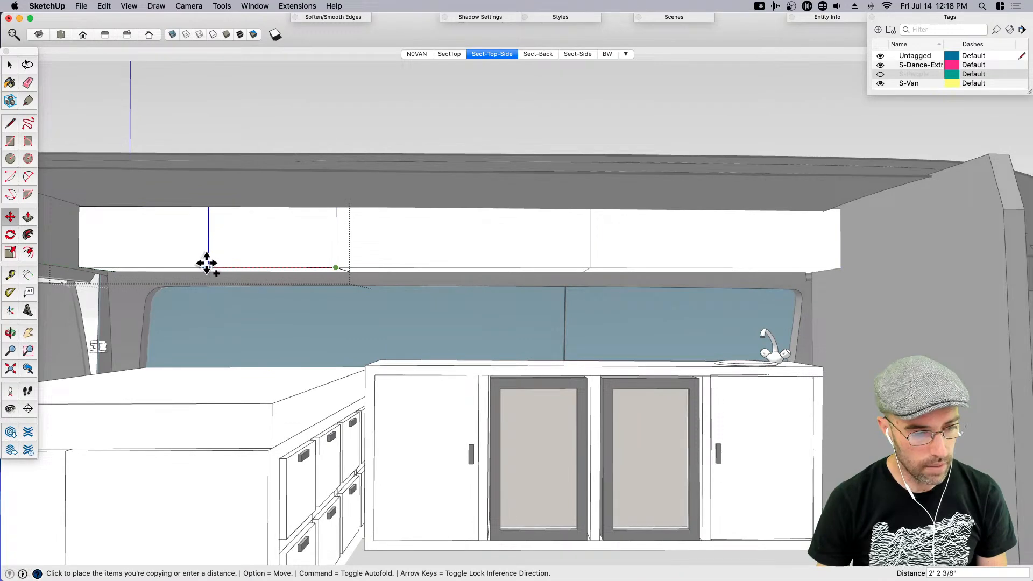
scroll(205, 263, "up", 2)
middle_click_drag(219, 264, 264, 274)
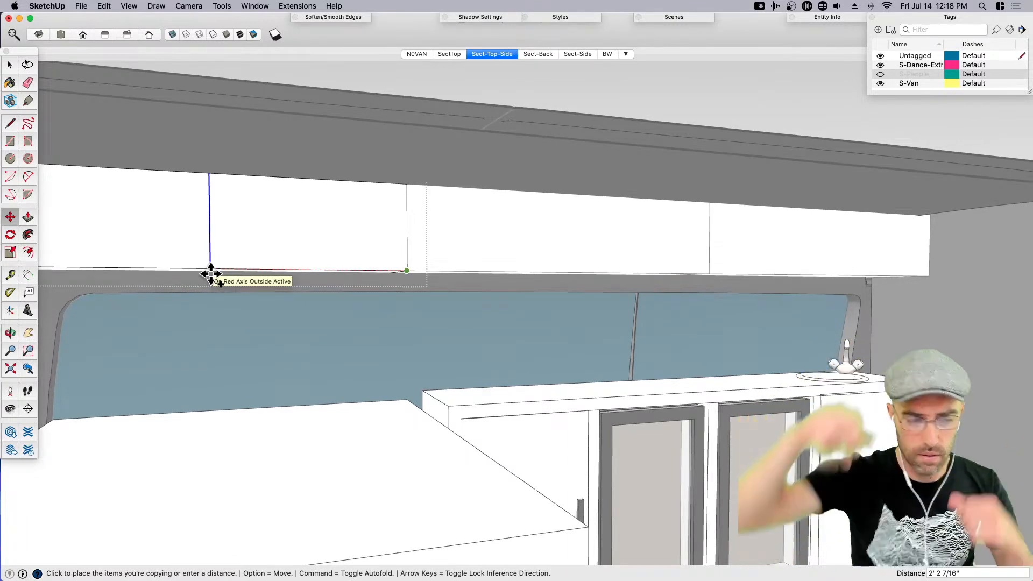
scroll(207, 264, "up", 2)
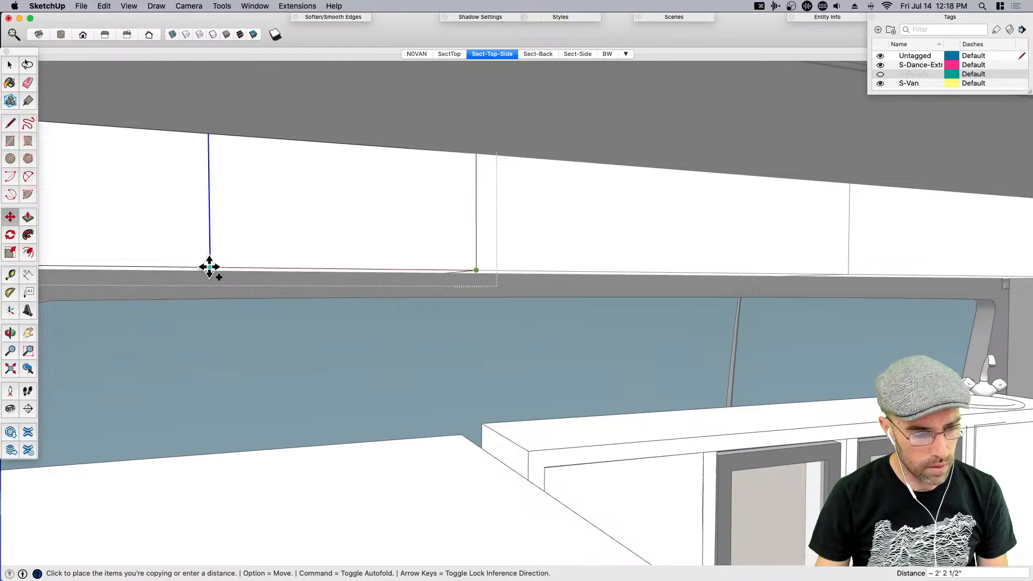
left_click(207, 265)
key("space")
scroll(298, 287, "down", 5)
scroll(594, 426, "down", 3)
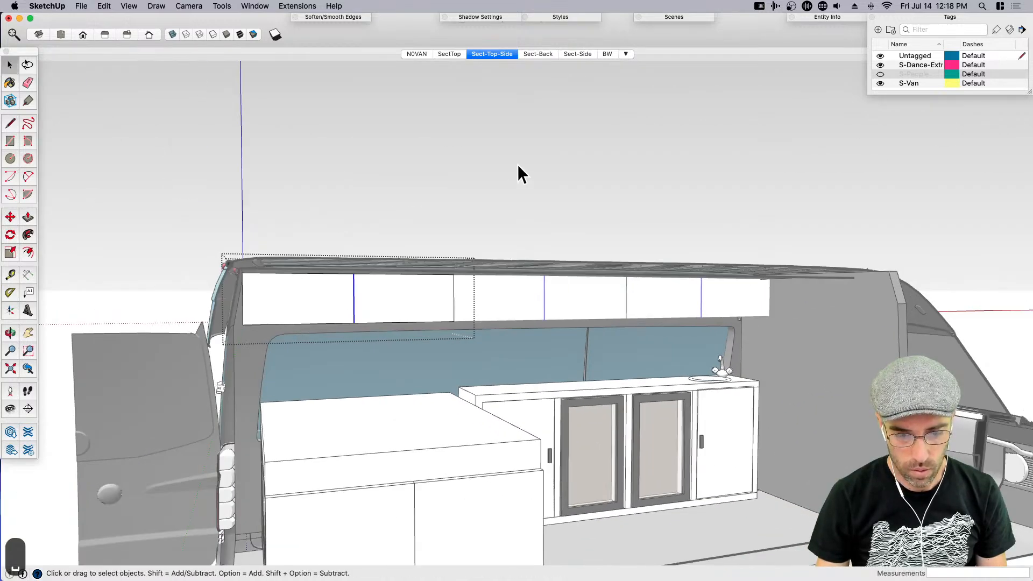
left_click(518, 164)
Open the base cabinet beside the bed and copy its black door handle
scroll(628, 482, "up", 1)
scroll(628, 482, "up", 2)
double_click(499, 440)
double_click(498, 440)
left_click(499, 441)
key("super+c")
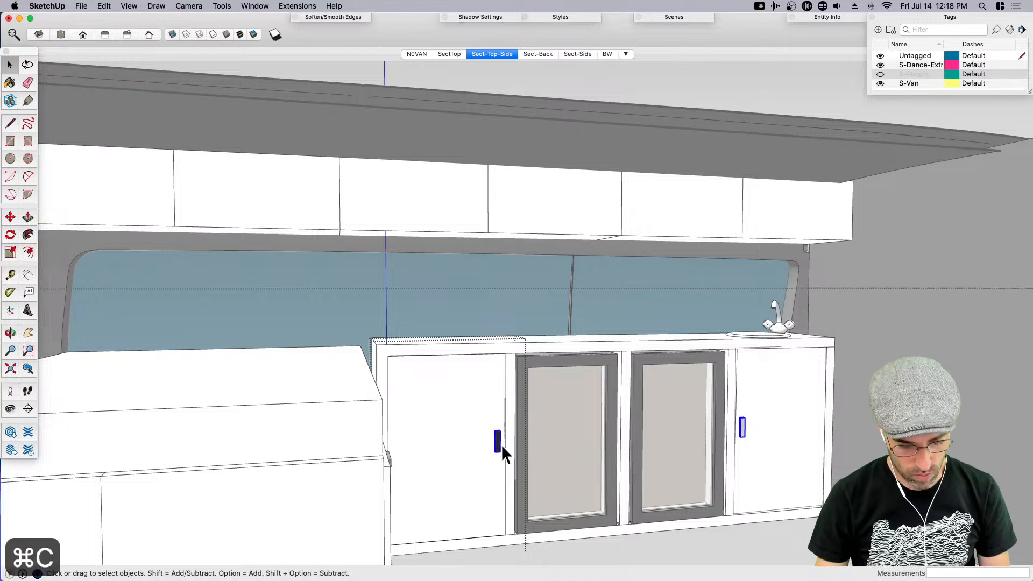
Open the rearmost overhead cabinet and paste the handle onto the lower part of its first door
key("h")
left_click_drag(501, 444, 554, 484)
key("space")
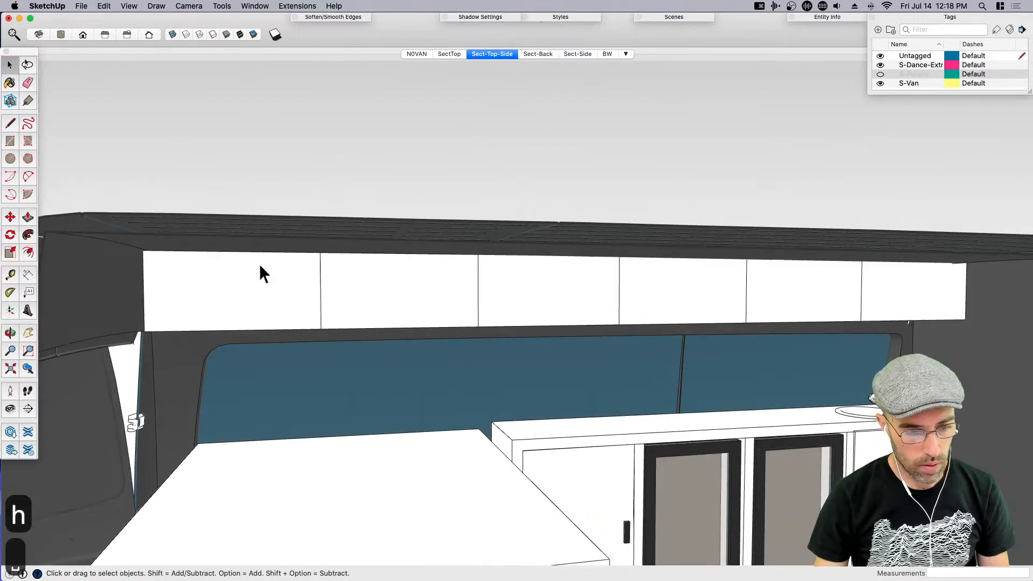
scroll(191, 315, "up", 2)
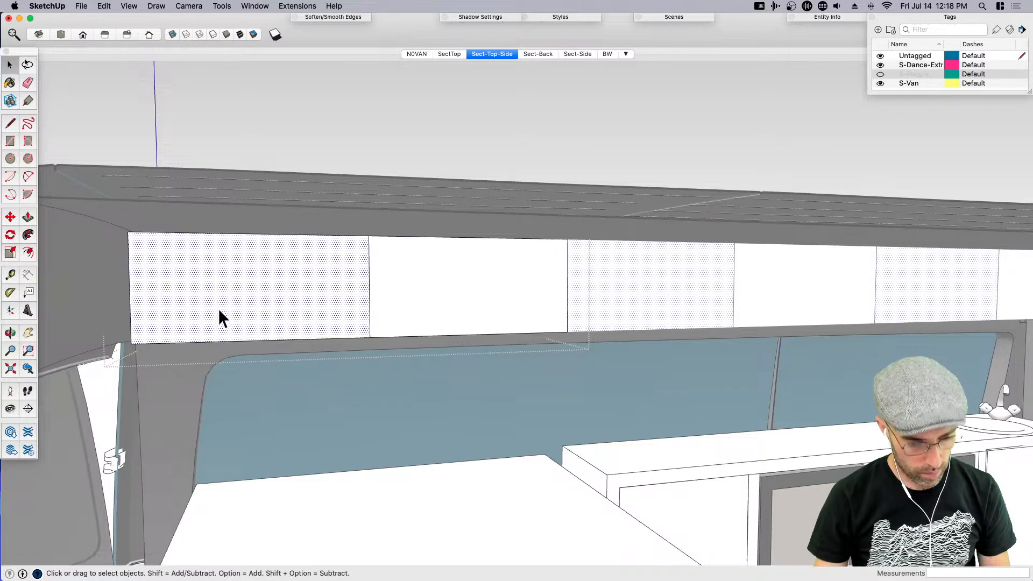
key("super+v")
left_click(237, 326)
scroll(236, 328, "up", 2)
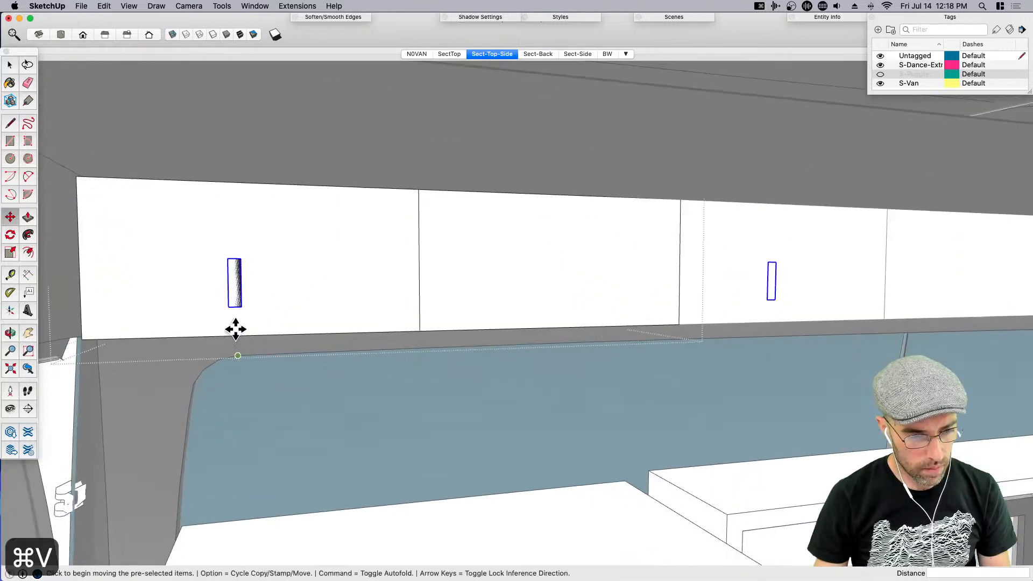
Hide the van by turning off the visibility of the S-Van tag
middle_click_drag(281, 323, 182, 316)
scroll(269, 429, "down", 2)
middle_click_drag(228, 475, 205, 460)
scroll(206, 460, "down", 2)
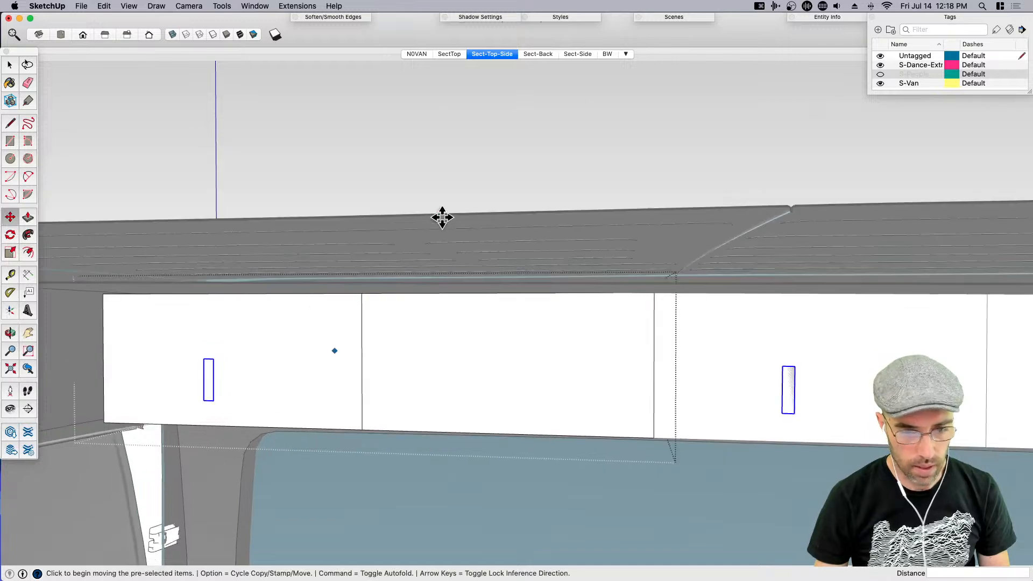
left_click(880, 83)
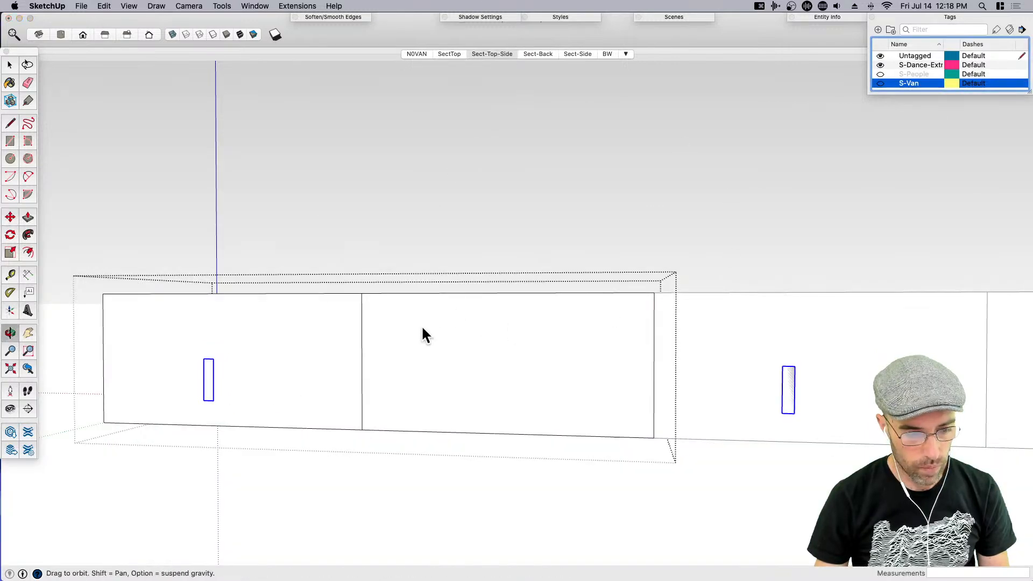
Move the pasted handle 1 5/16" so it stands out from the overhead door's face
scroll(227, 388, "up", 3)
scroll(214, 416, "up", 2)
key("m")
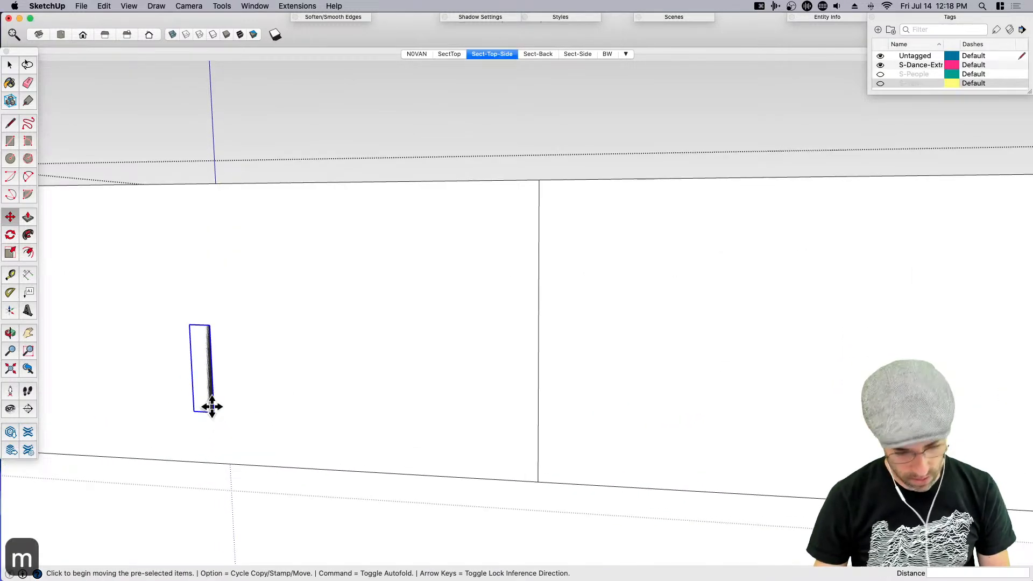
key("m")
left_click(215, 414)
left_click(196, 422)
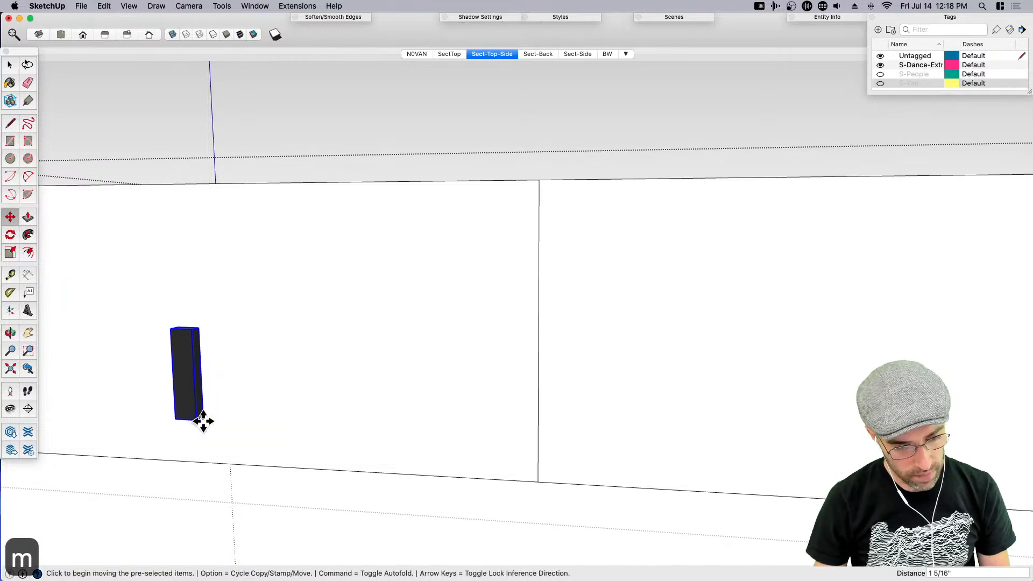
Move the handle 13/16" back toward the door, locked to the green axis
scroll(204, 418, "up", 3)
left_click(204, 417)
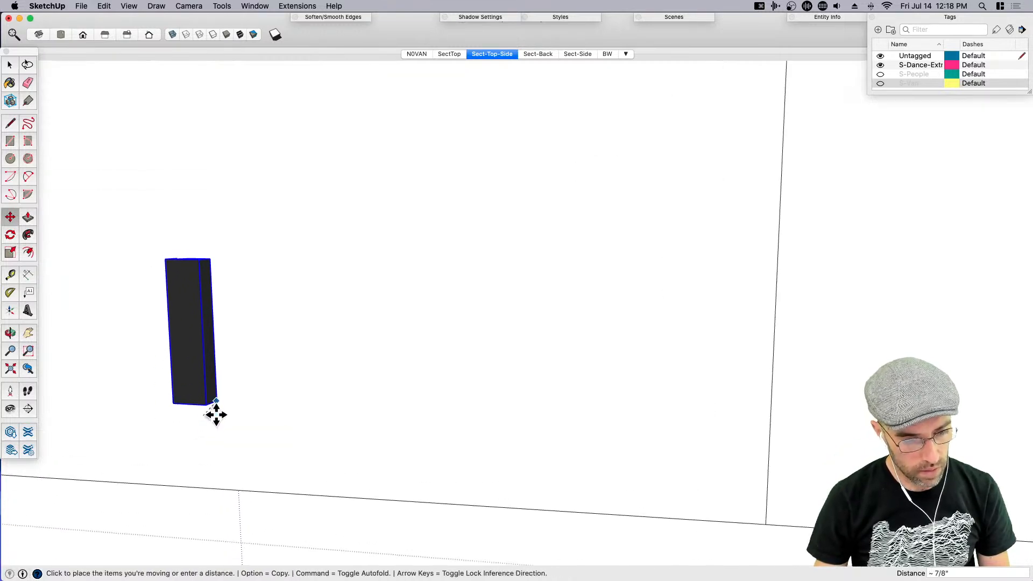
key("Up")
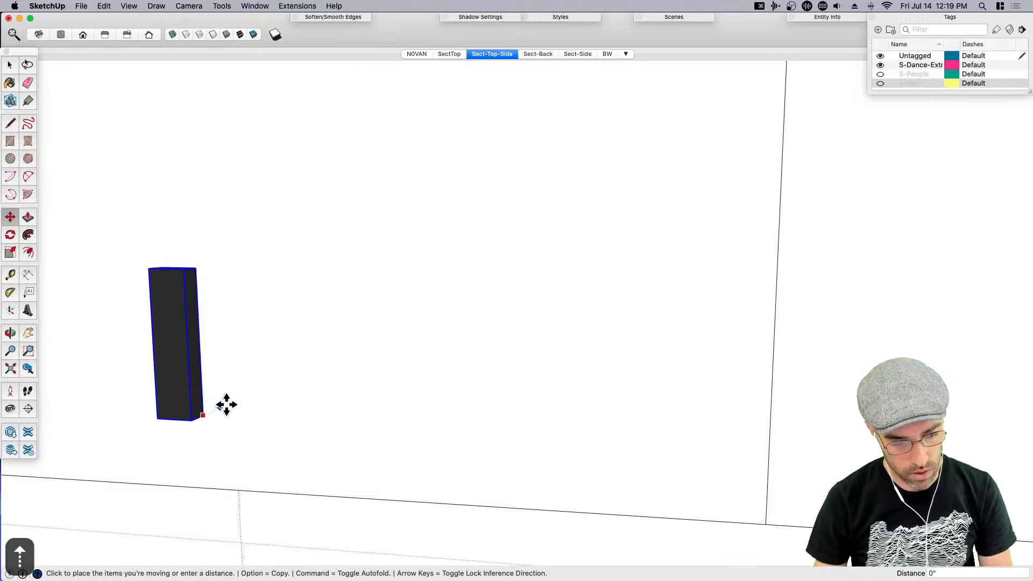
key("Right")
key("Left")
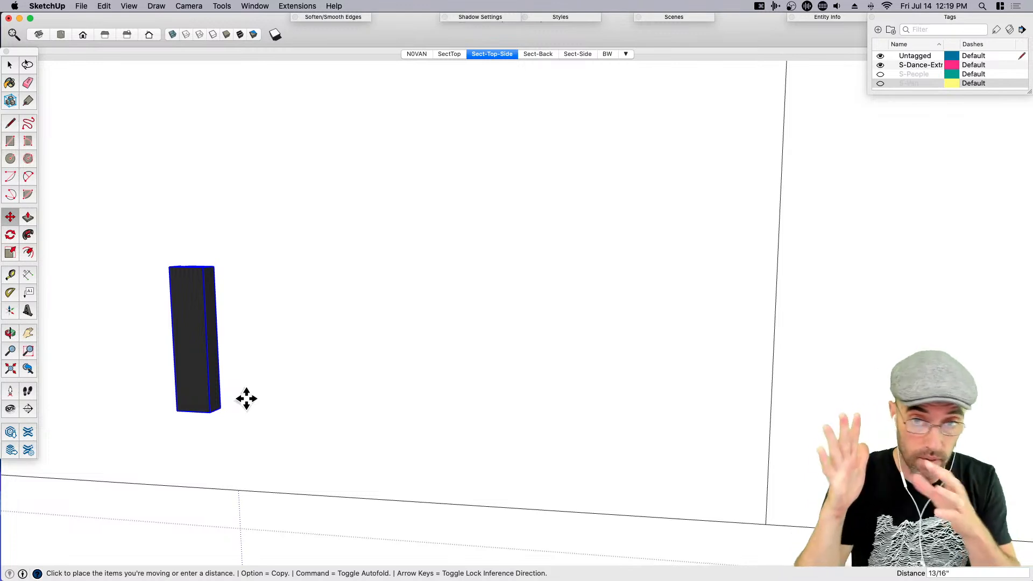
left_click(246, 398)
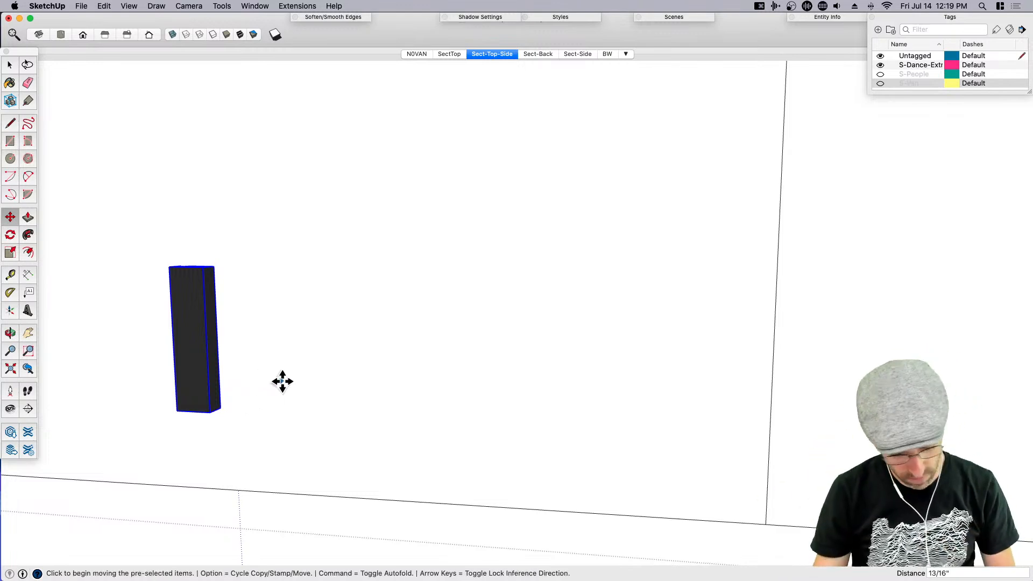
Rotate the handle 90 degrees in the plane of the door so it lies horizontally
key("q")
left_click(270, 373)
left_click(289, 347)
type("90")
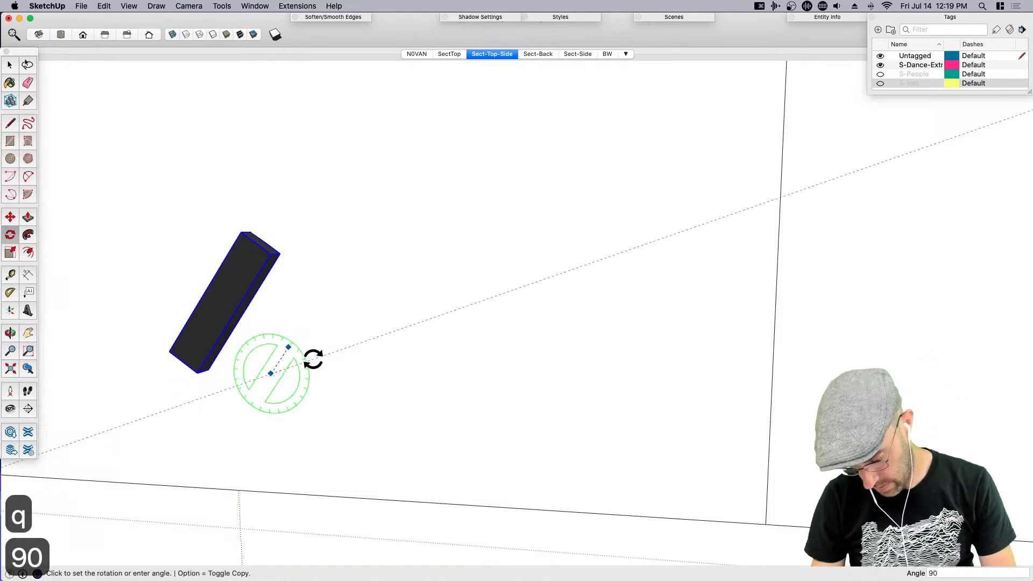
key("Return")
Draw a short vertical guide line up from the midpoint of the overhead door's bottom edge
scroll(466, 386, "down", 5)
key("l")
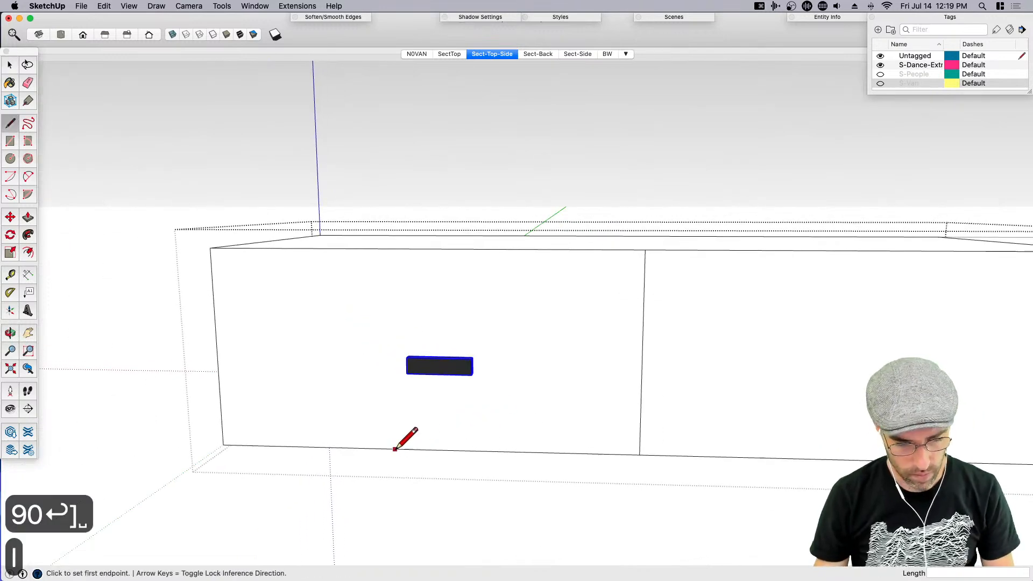
left_click(427, 450)
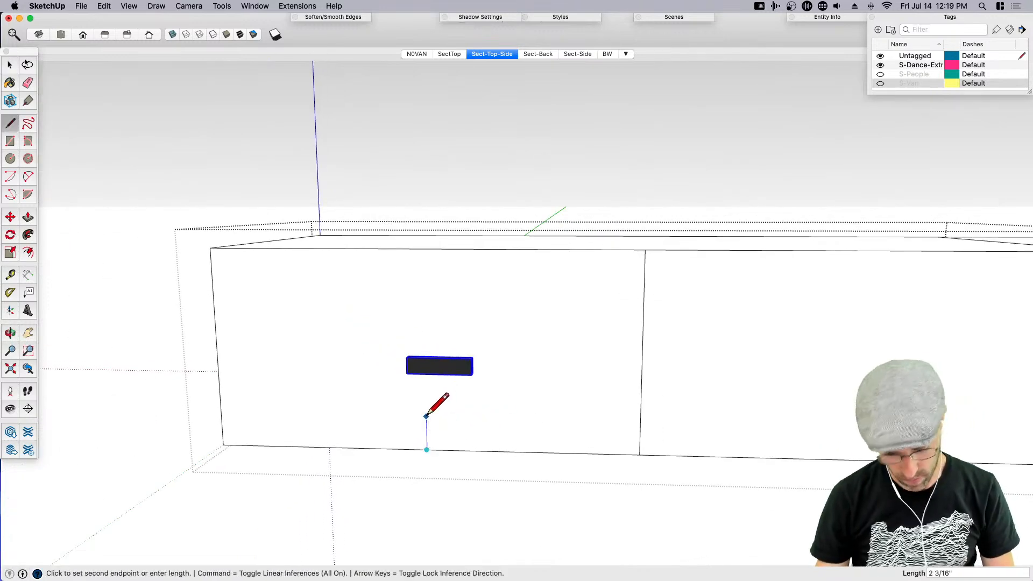
key("Return")
key("space")
Switch to hidden-line display and move the handle by its bottom-edge midpoint onto the guide line's upper end
scroll(445, 365, "up", 3)
middle_click_drag(445, 364, 473, 287)
scroll(462, 295, "up", 3)
key("m")
left_click(213, 35)
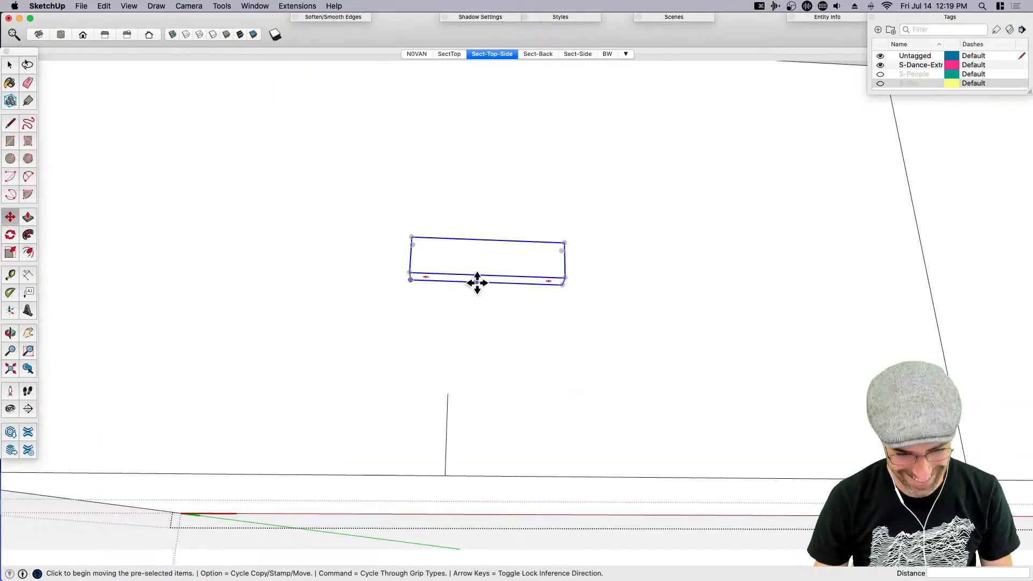
left_click(488, 282)
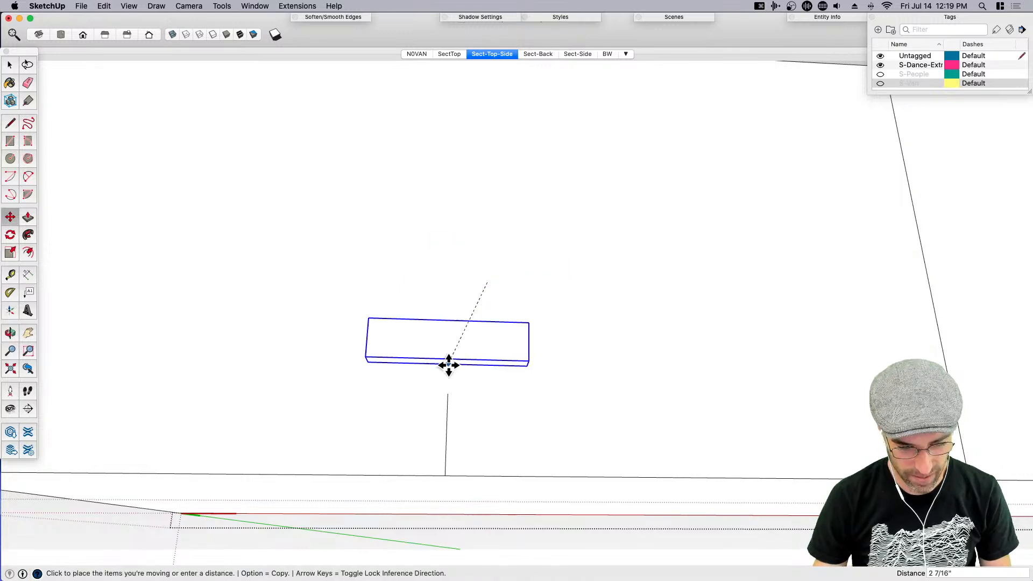
left_click(447, 392)
Erase the guide line below the handle
scroll(456, 387, "down", 5)
key("e")
mouse_move(477, 404)
middle_mouse_down()
mouse_move(486, 428)
mouse_move(469, 437)
mouse_move(464, 473)
mouse_move(459, 432)
middle_mouse_up()
Copy the handle across to the matching position on the cabinet's second door
key("space")
left_click(469, 437)
scroll(472, 433, "down", 3)
key("m")
key("alt")
left_click(458, 442)
scroll(451, 442, "down", 3)
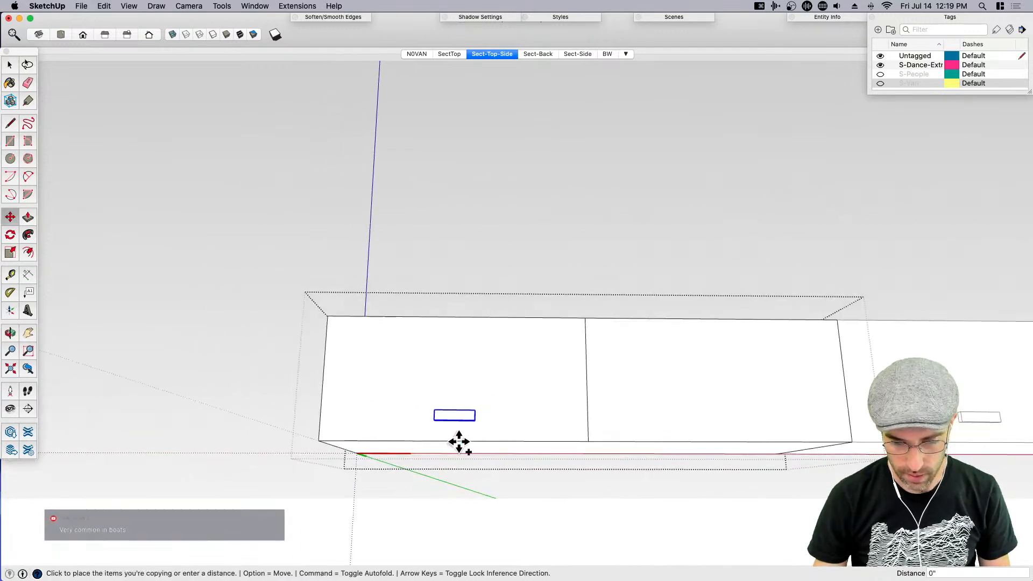
left_click(722, 439)
scroll(530, 285, "down", 3)
key("space")
middle_click_drag(530, 285, 328, 316)
scroll(326, 305, "down", 2)
middle_click_drag(343, 364, 457, 414)
left_click(501, 371)
left_click(667, 373)
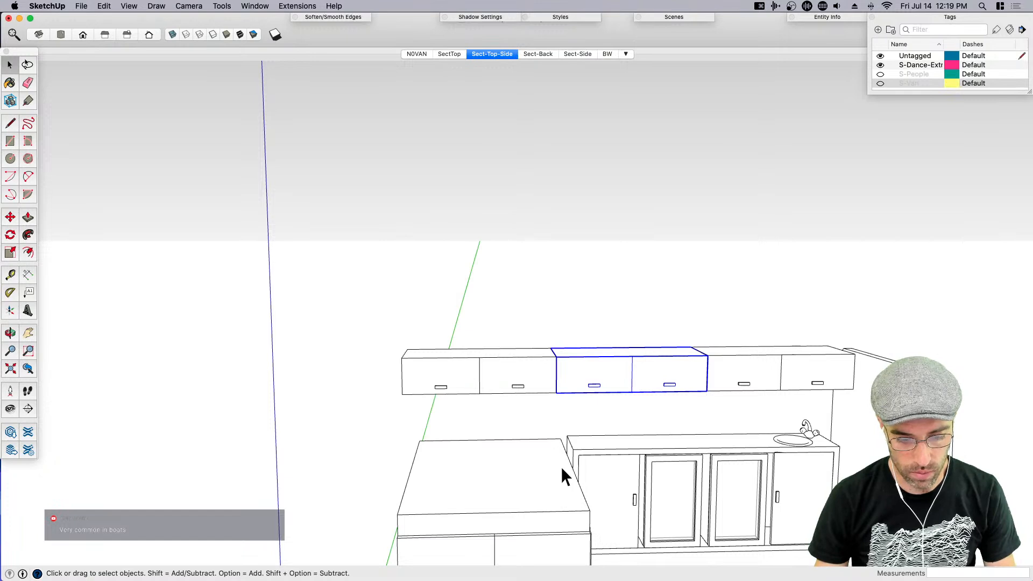
left_click(502, 372)
Open the rearmost overhead cabinet, copy its first door's front face, and push that face 1" into the cabinet
scroll(450, 379, "up", 2)
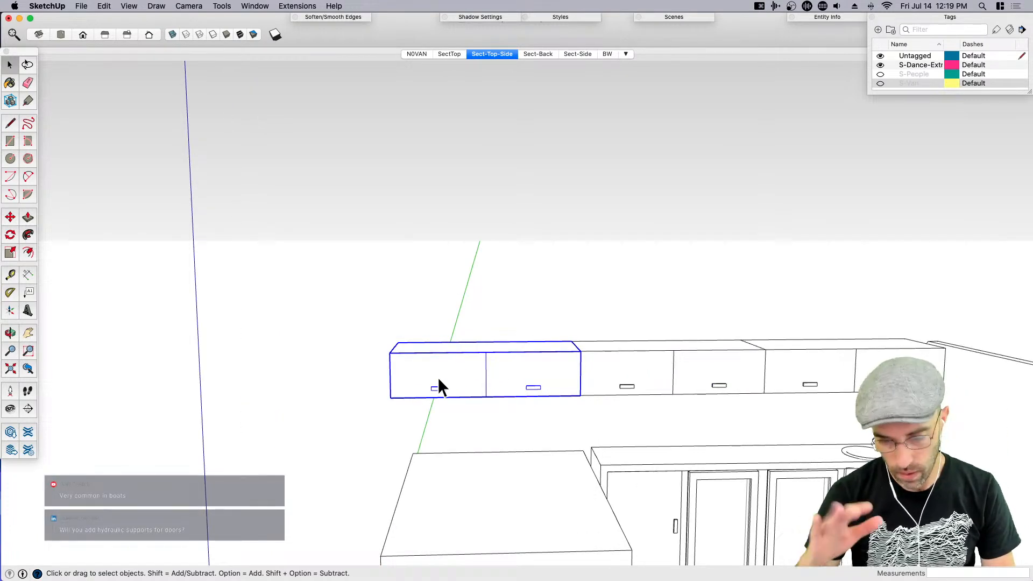
middle_click_drag(439, 389, 612, 404)
double_click(613, 392)
left_click(627, 401)
scroll(605, 412, "up", 2)
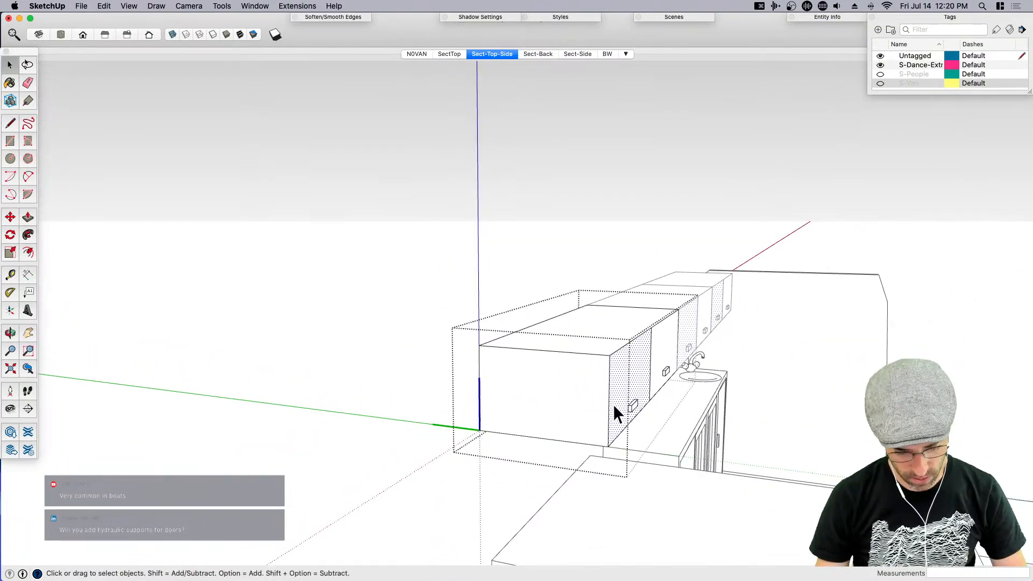
key("super+c")
scroll(613, 403, "up", 2)
key("p")
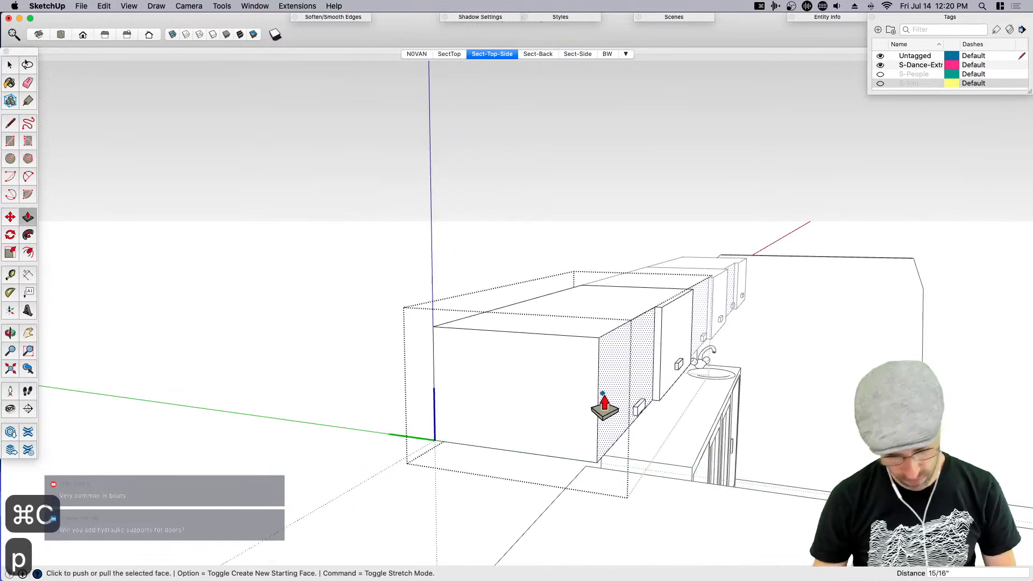
key("Return")
key("space")
left_click(529, 214)
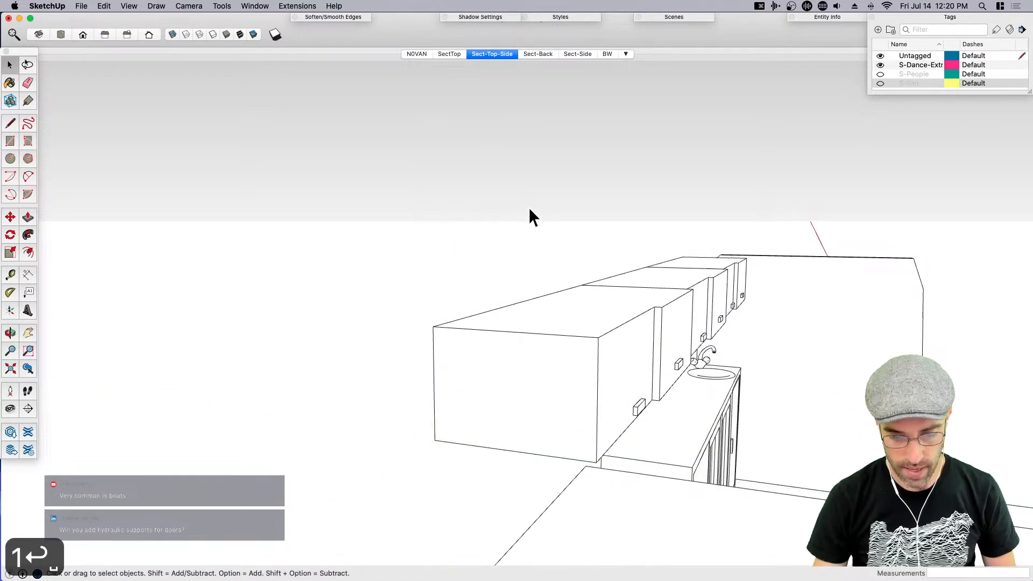
Paste the copied door face in place outside the cabinet and extrude it 1" back to the recessed front
key("shift+v")
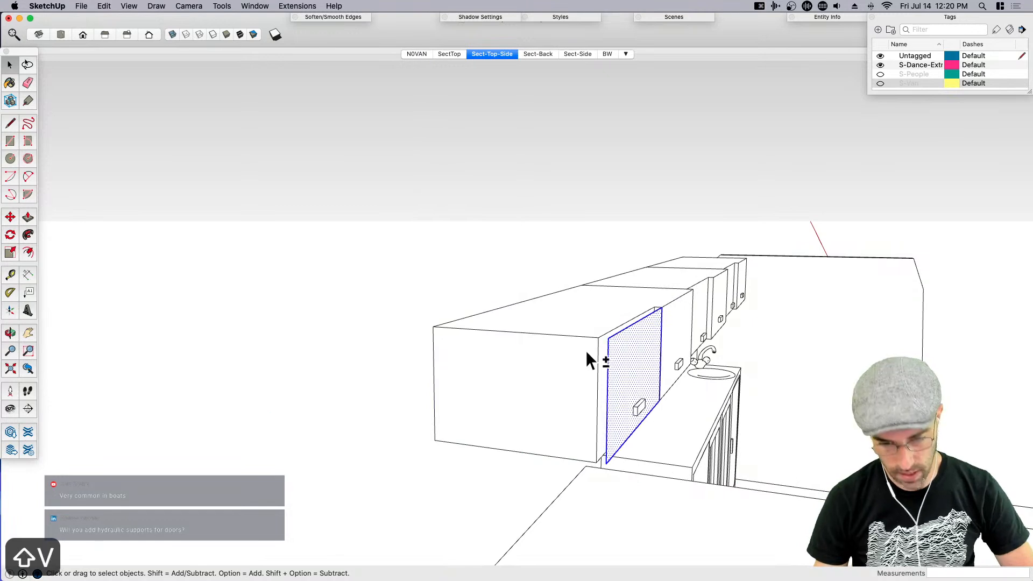
key("p")
scroll(616, 397, "up", 2)
left_click(611, 392)
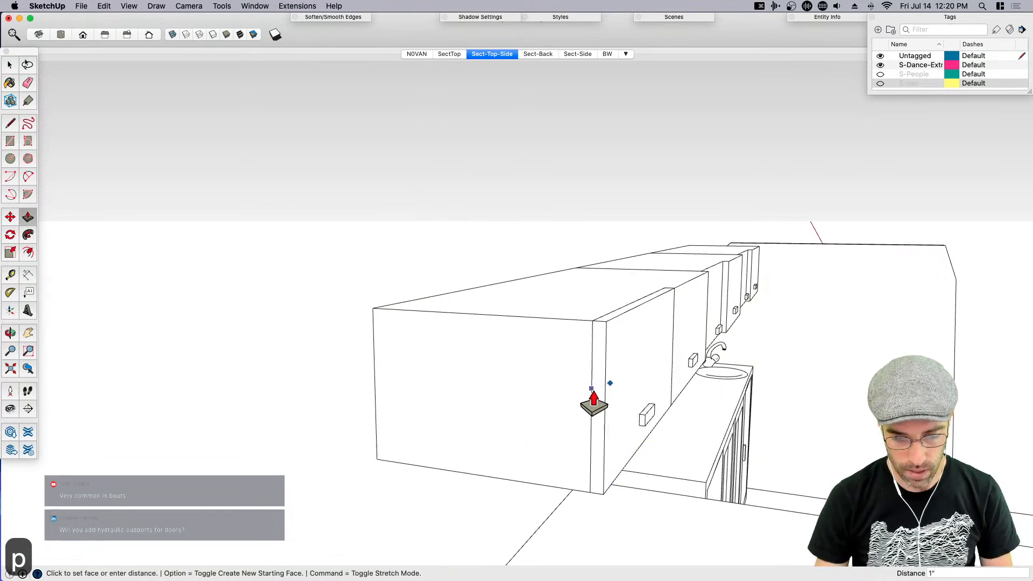
key("space")
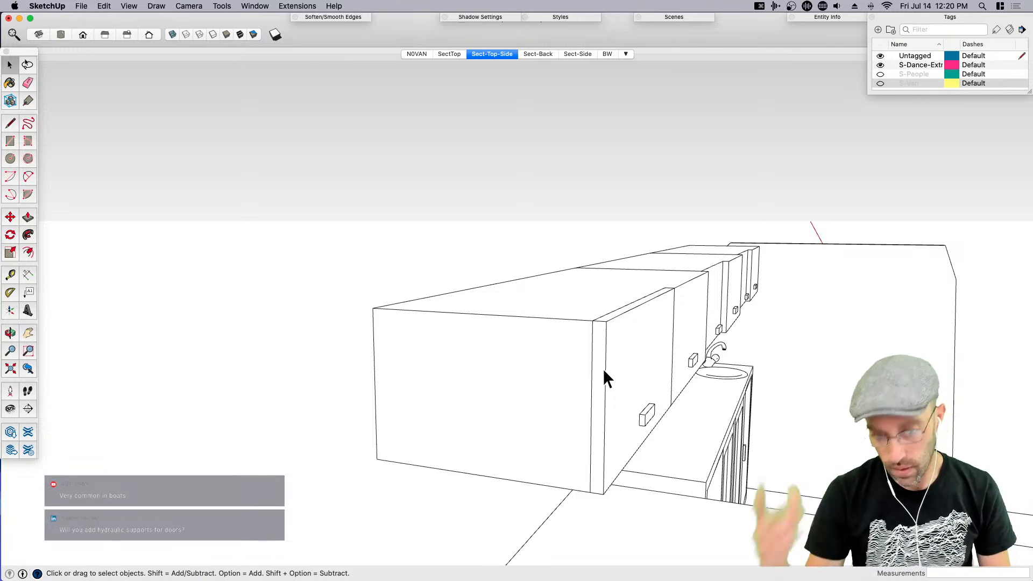
Reopen the cabinet, copy the first door's handle, and delete it from inside the cabinet
left_click(650, 419)
double_click(649, 413)
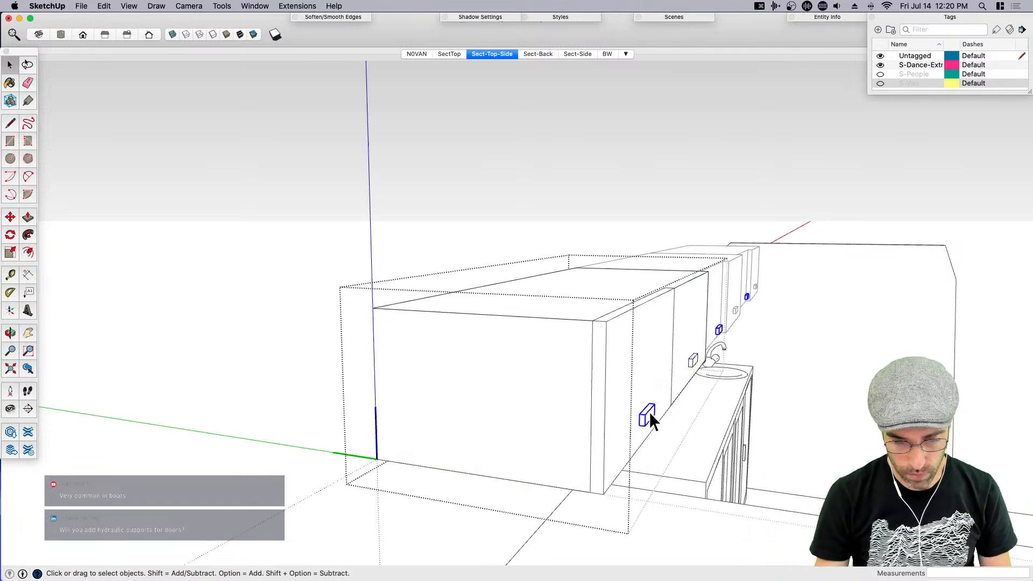
key("super+c")
key("BackSpace")
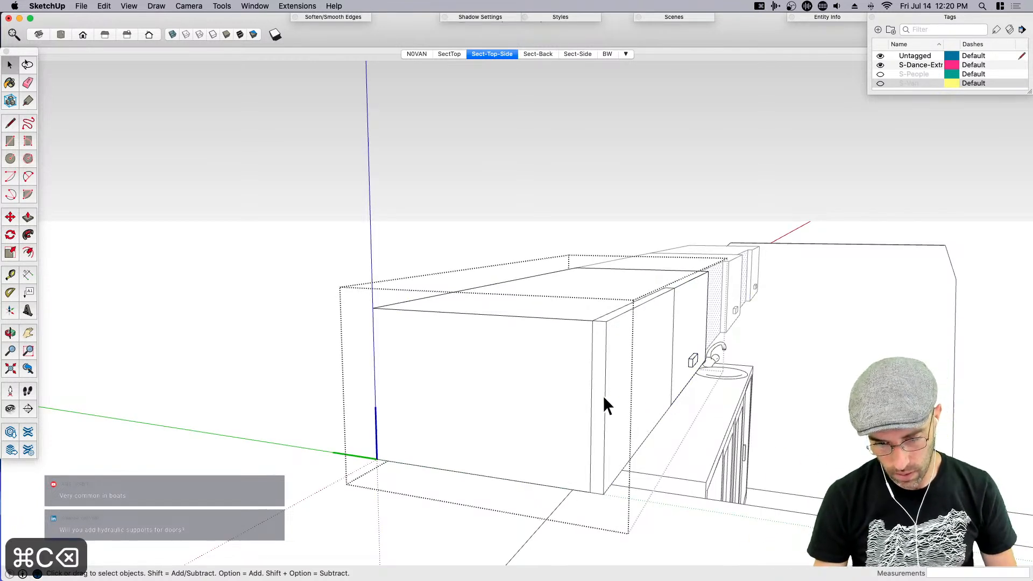
Make the extruded door slab a component and paste the copied handle in place inside it
left_click(549, 264)
left_click(609, 383)
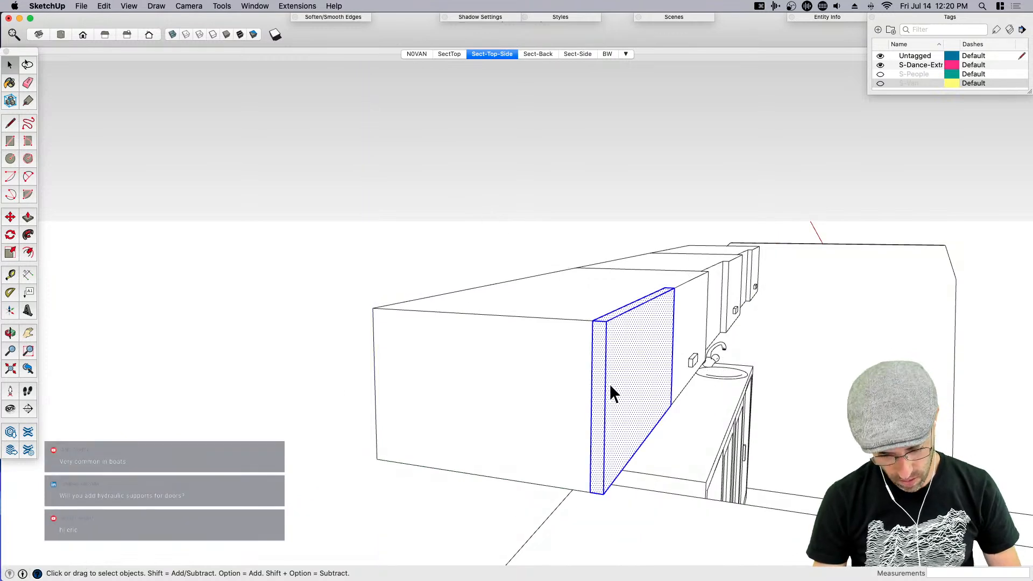
key("shift+g")
key("Return")
double_click(613, 386)
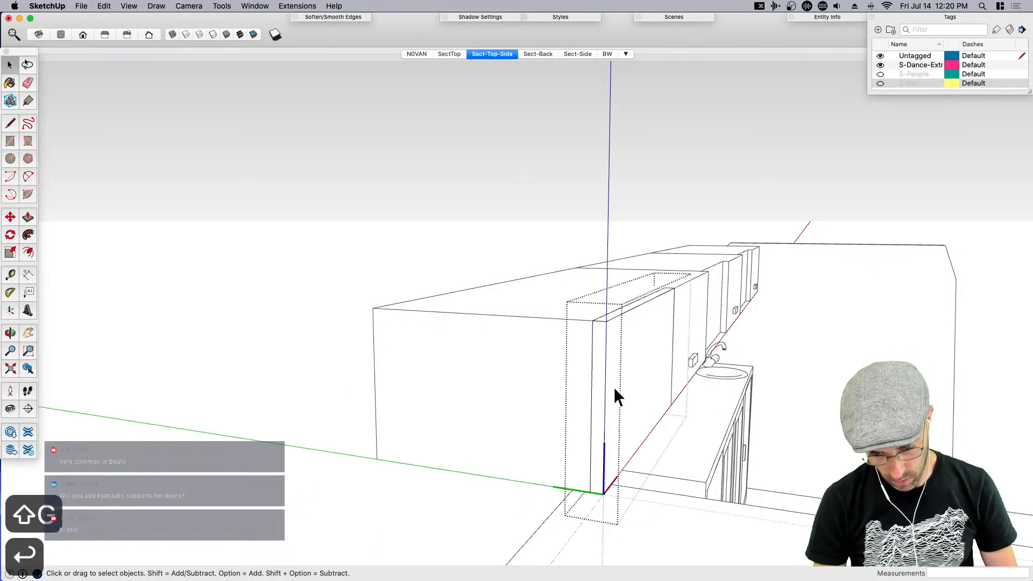
key("super+shift+v")
left_click(573, 346)
Copy the door with its handle, delete it outside the cabinet, and paste it in place inside the cabinet
left_click(606, 349)
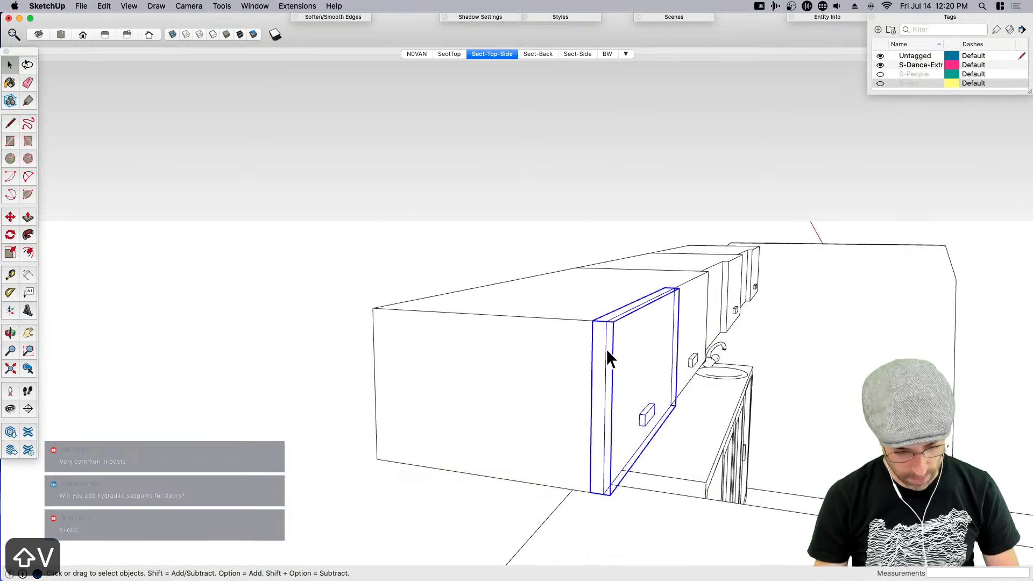
key("super+c")
key("BackSpace")
double_click(599, 374)
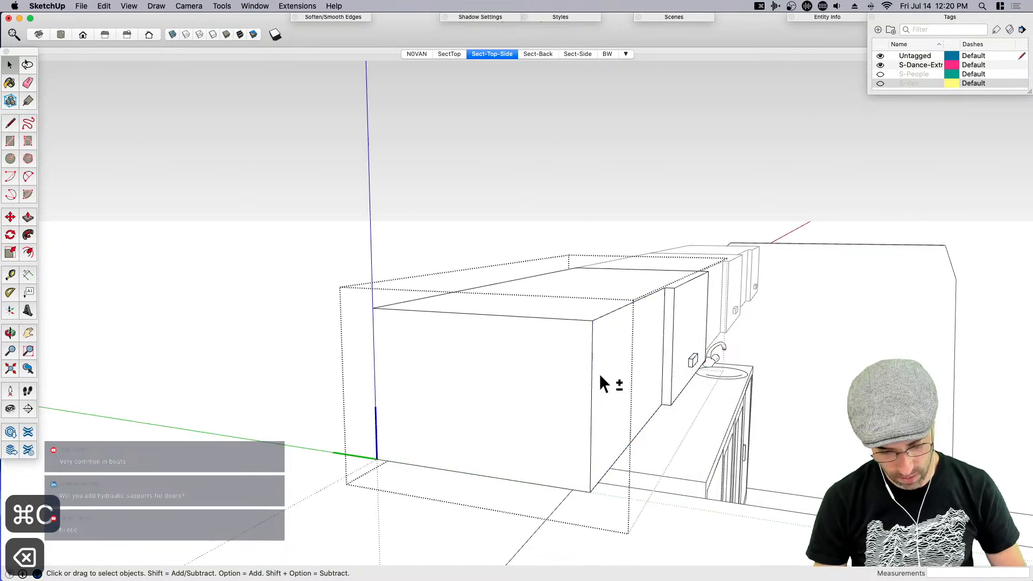
key("super+shift+v")
Shorten the cabinet to one door wide by moving its end face to the first door's edge, and delete the leftover second handle
middle_click_drag(599, 373, 545, 402)
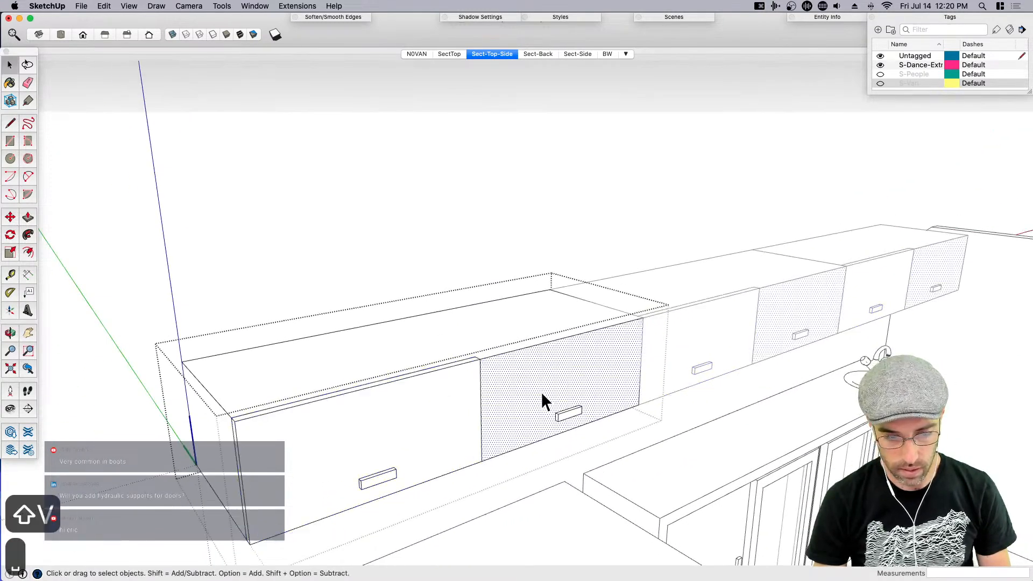
scroll(542, 392, "up", 2)
key("p")
key("space")
middle_click_drag(589, 371, 529, 387)
double_click(545, 397)
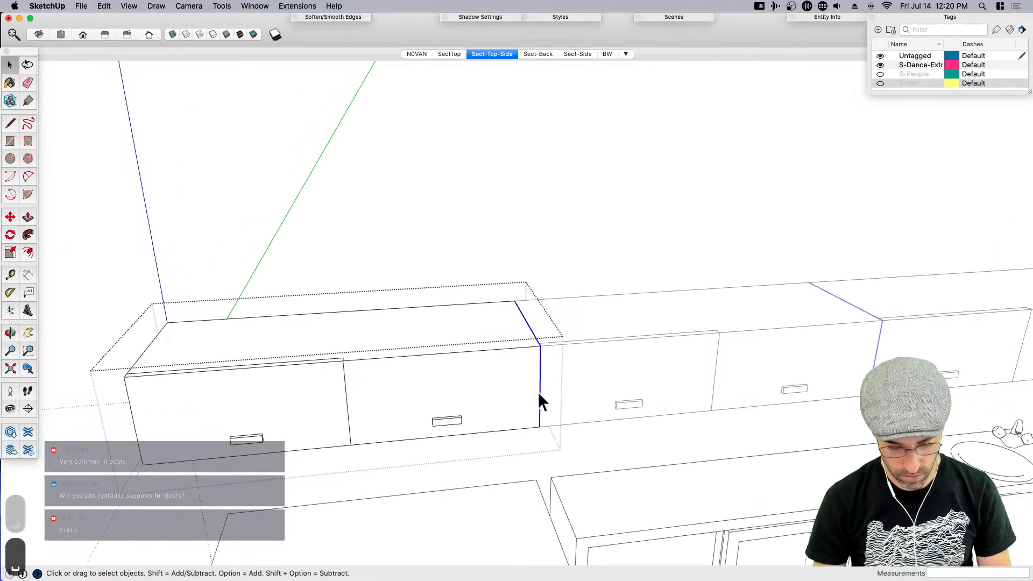
key("m")
left_click(539, 344)
scroll(341, 362, "up", 3)
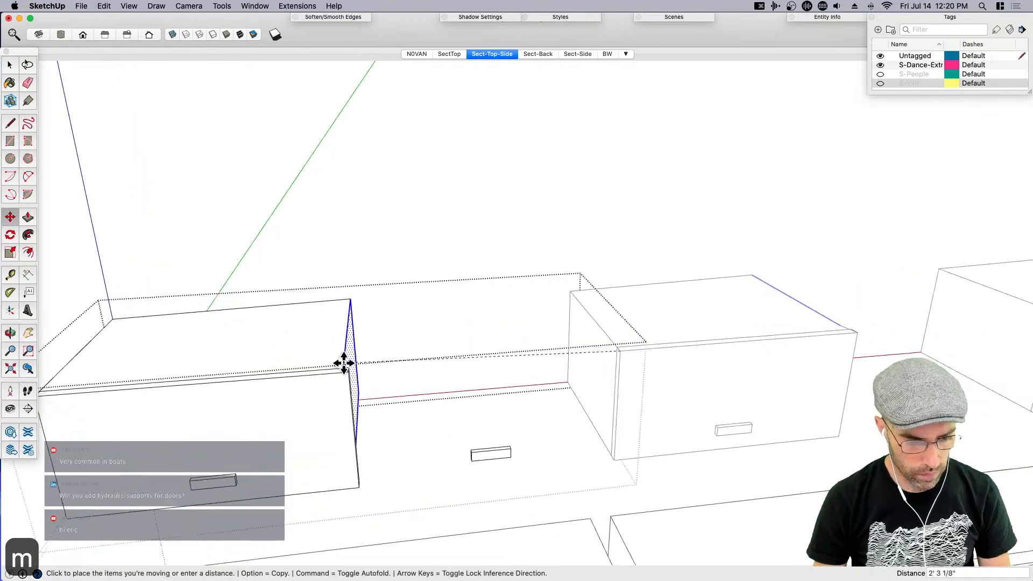
left_click(380, 369)
key("space")
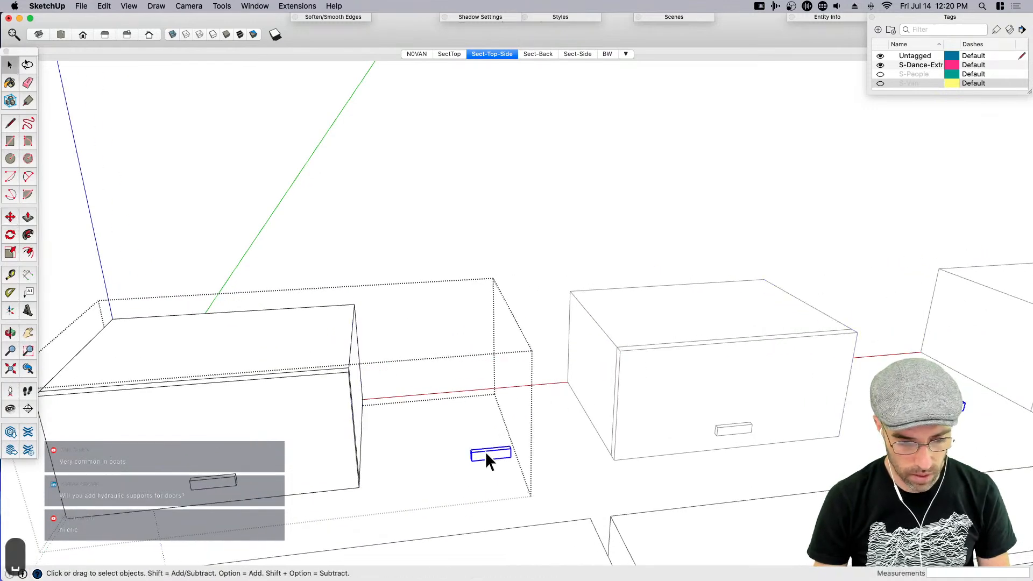
key("super+z")
scroll(466, 429, "down", 3)
Copy the one-door cabinet three times along the wall, placed edge to edge, to form a continuous overhead row
left_click(403, 348)
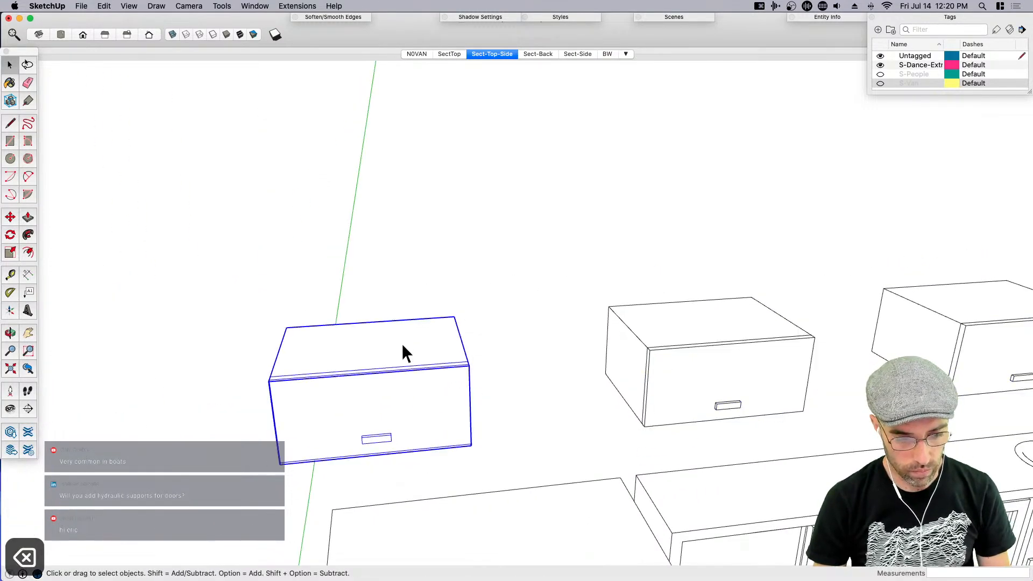
key("m")
left_click(279, 327)
key("alt")
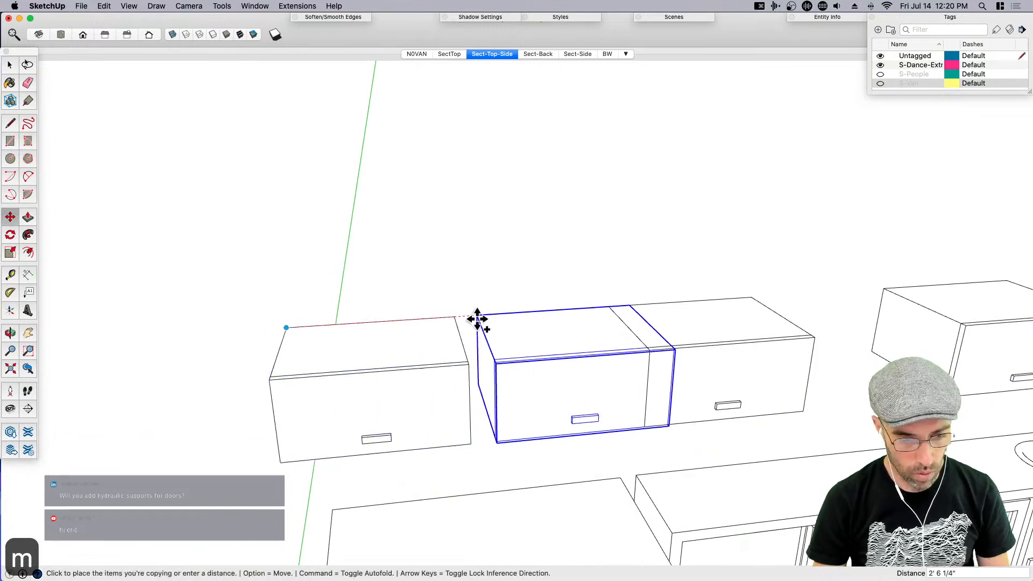
left_click(457, 318)
left_click(456, 318)
key("alt")
scroll(455, 317, "down", 2)
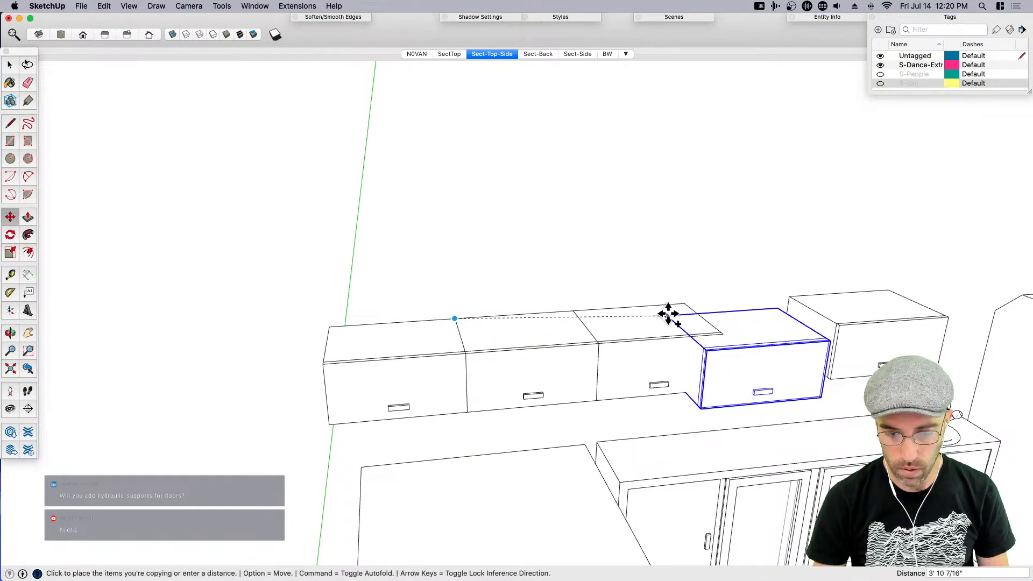
left_click(685, 304)
key("alt")
left_click(684, 304)
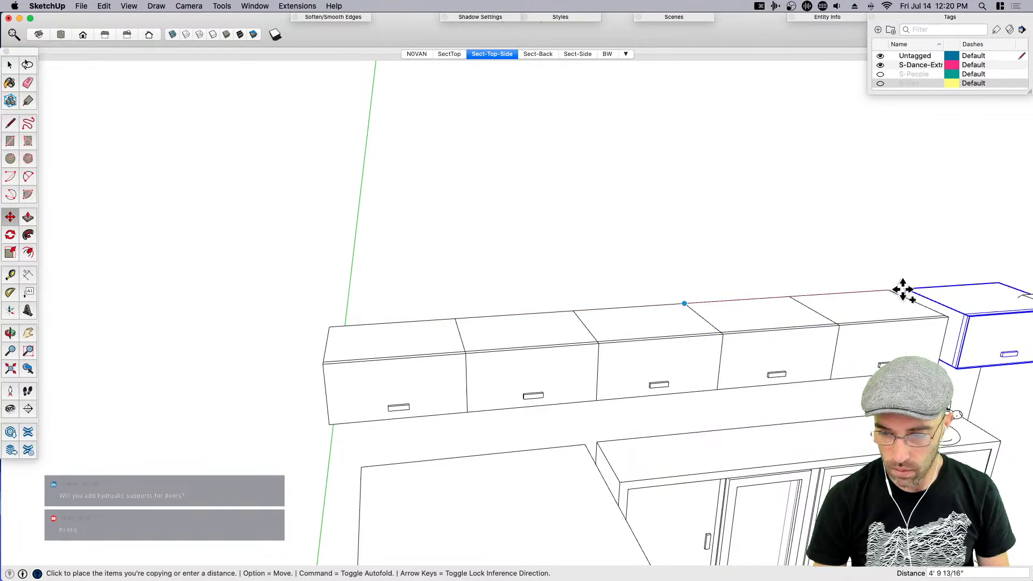
scroll(424, 343, "down", 3)
key("space")
left_click(696, 282)
Save the model
middle_click_drag(733, 371, 633, 311)
scroll(675, 412, "up", 5)
middle_click_drag(703, 338, 799, 315)
scroll(651, 323, "down", 5)
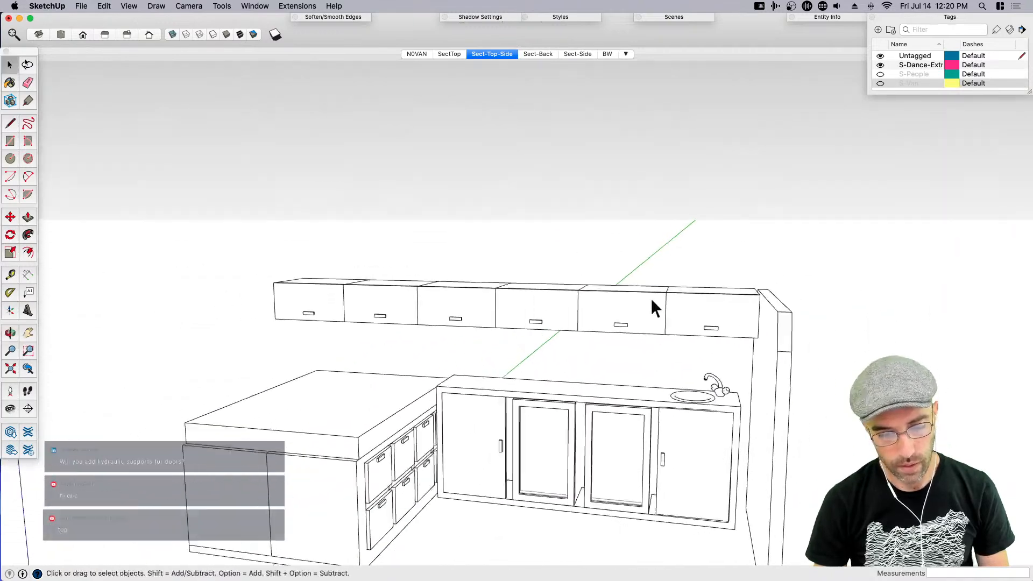
middle_click_drag(643, 317, 541, 400)
scroll(538, 398, "down", 2)
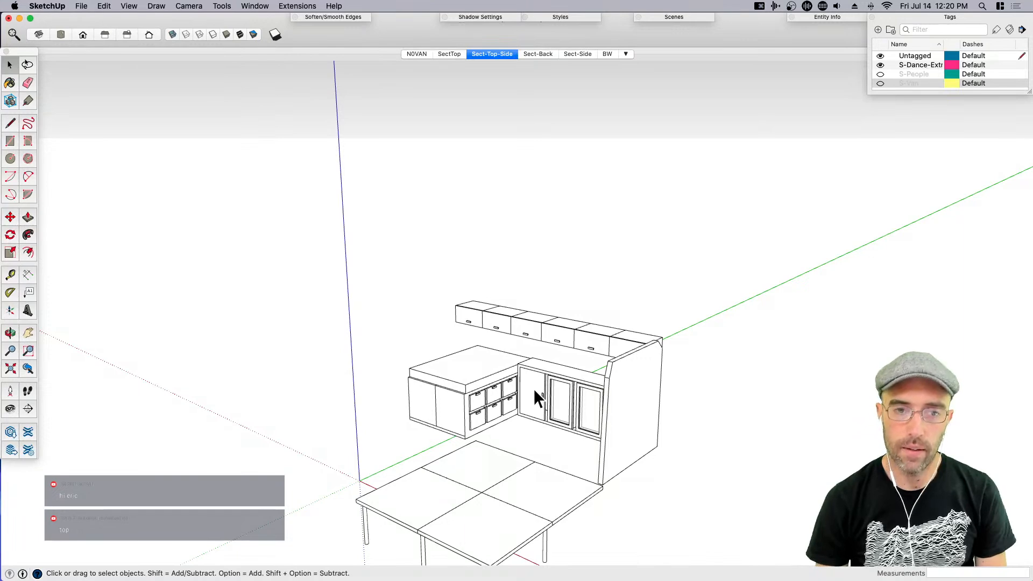
scroll(520, 489, "up", 2)
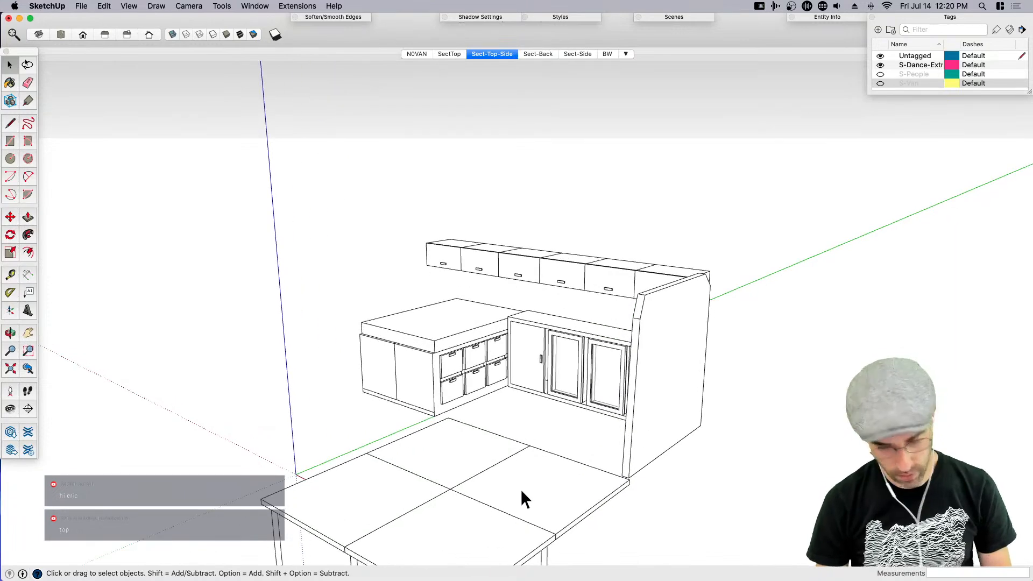
key("super+s")
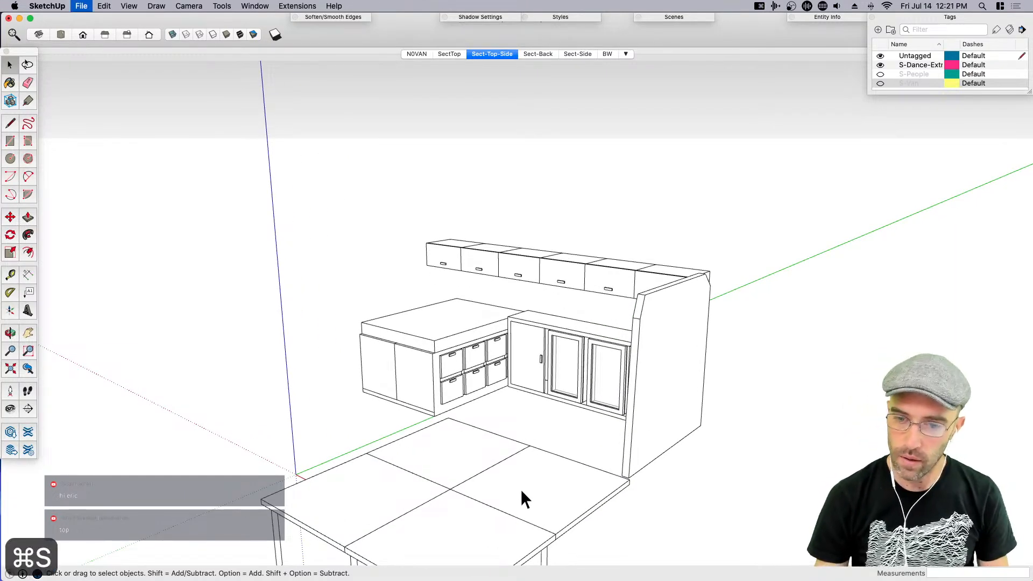
Show the S-People tag
middle_click_drag(549, 487, 666, 462)
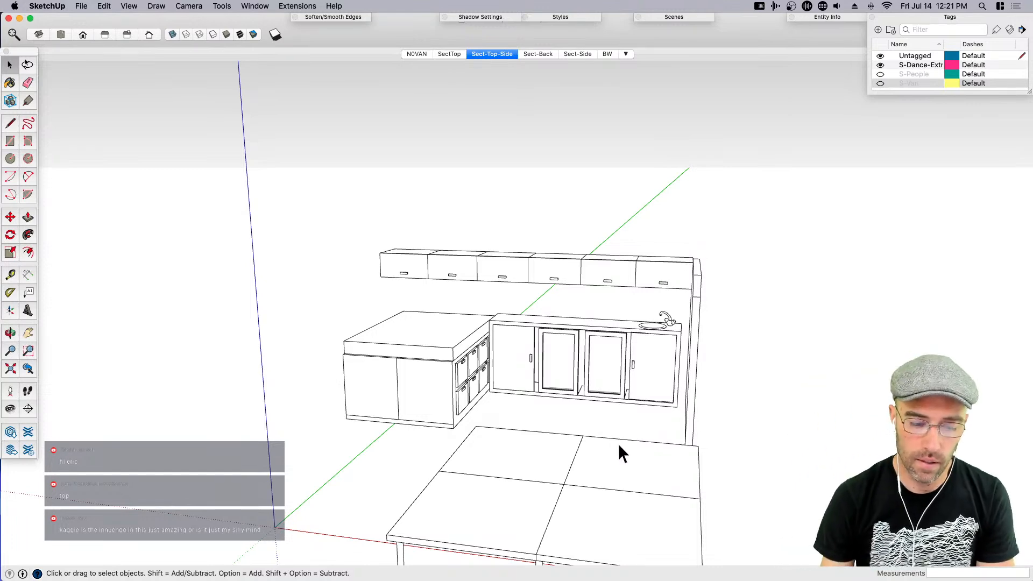
middle_click_drag(565, 452, 783, 318)
left_click(880, 74)
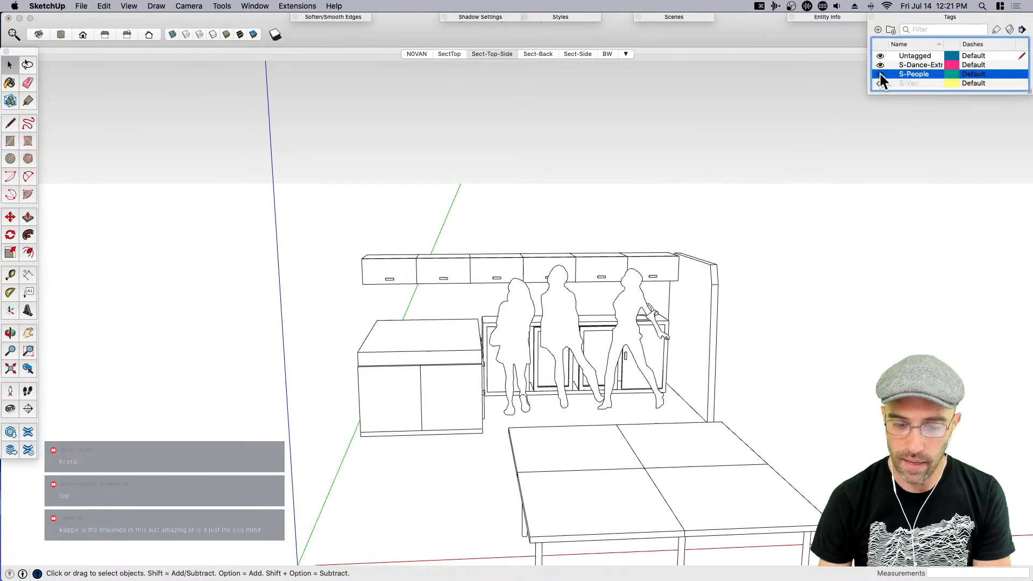
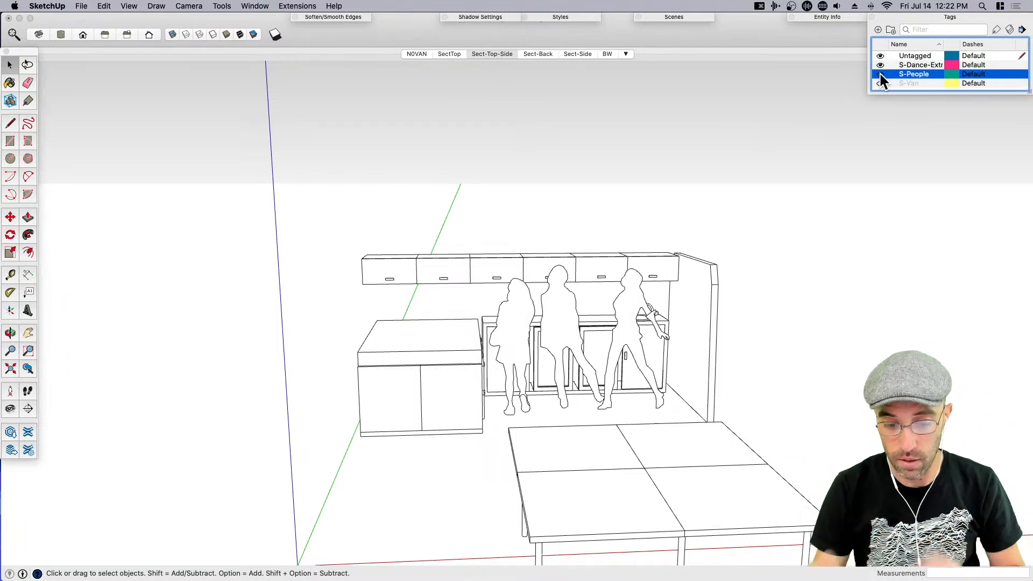
left_click(624, 151)
middle_click_drag(597, 414, 490, 494)
scroll(462, 413, "up", 3)
scroll(609, 452, "up", 5)
middle_click_drag(477, 437, 418, 382)
left_click(419, 378)
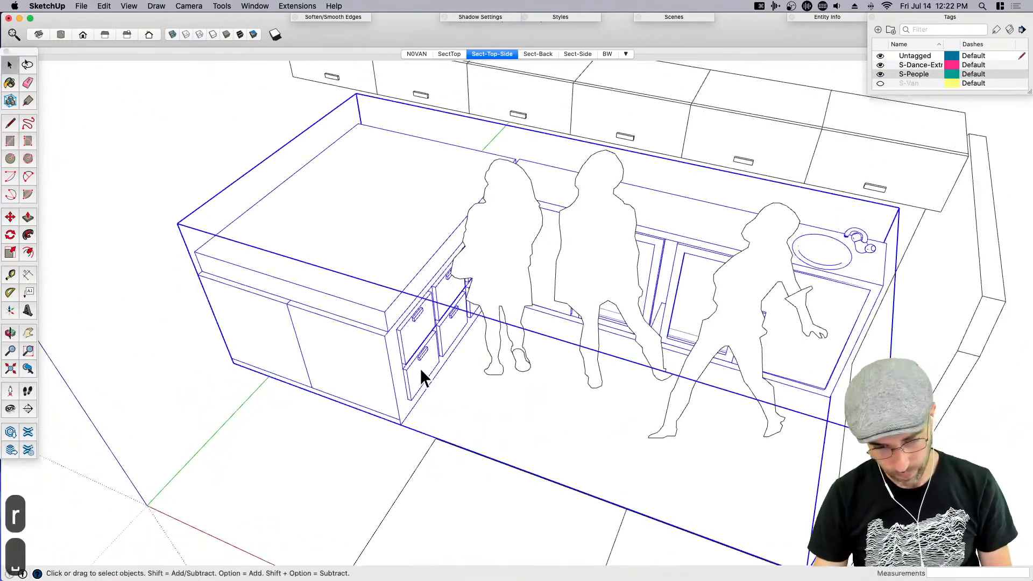
double_click(421, 368)
left_click(421, 364)
scroll(436, 366, "down", 4)
left_click(371, 439)
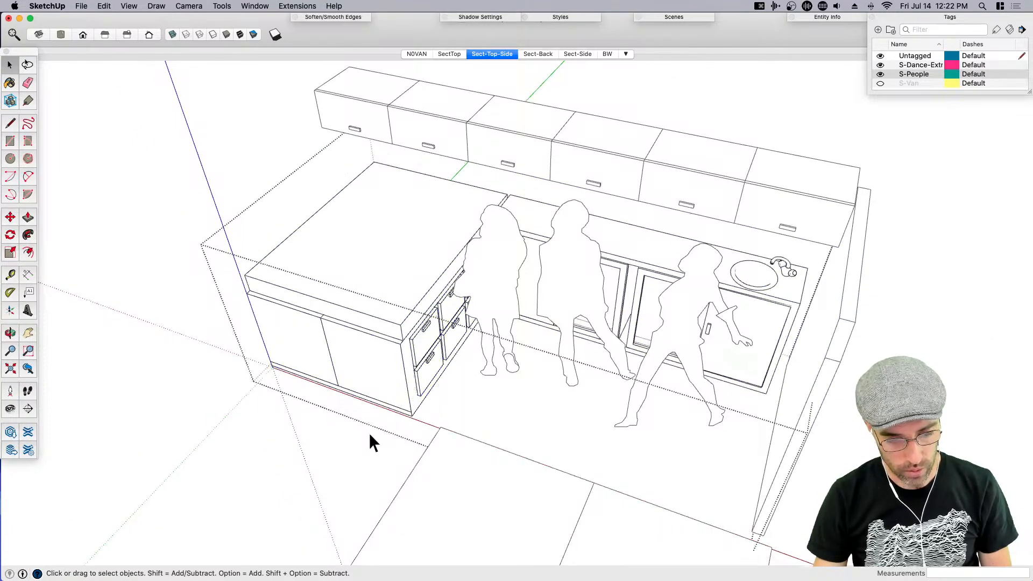
left_click(286, 462)
Draw a narrow horizontal rectangle at floor level from the bed base's front corner, along the bottom of the first drawer column
scroll(402, 417, "up", 2)
key("r")
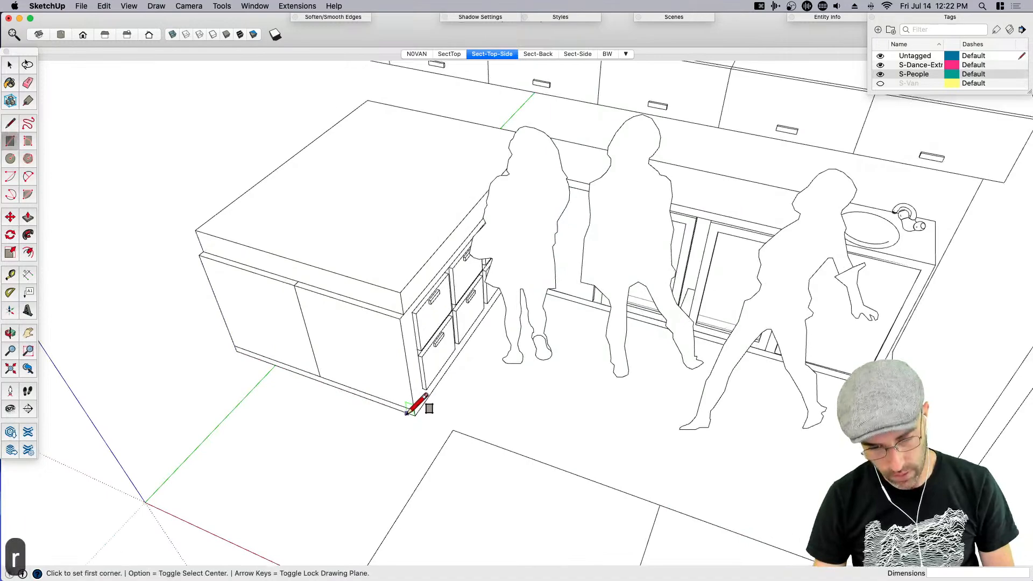
left_click(415, 416)
key("shift")
scroll(466, 378, "up", 6)
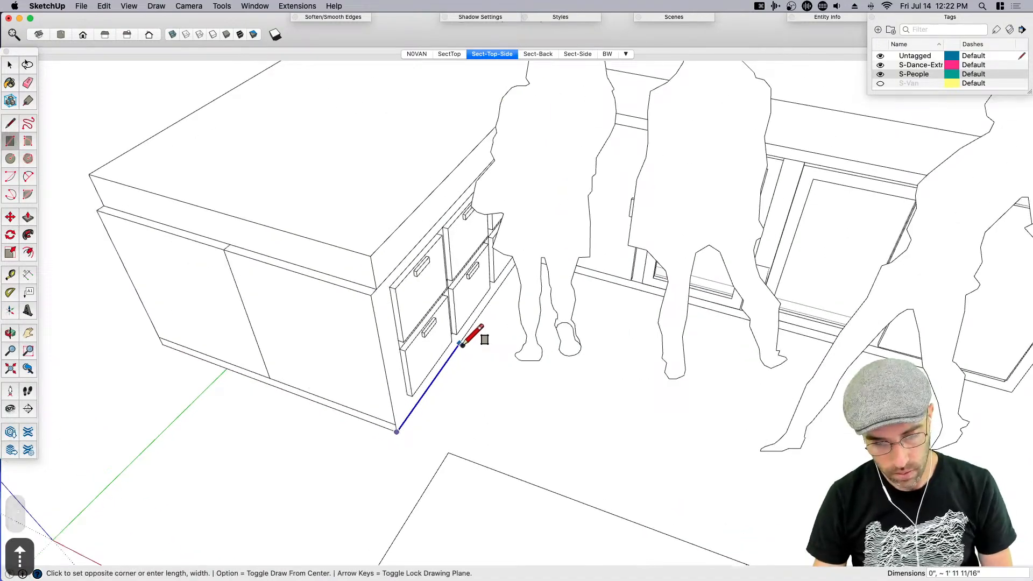
middle_click_drag(414, 336, 414, 304)
left_click(412, 310)
scroll(425, 328, "down", 5)
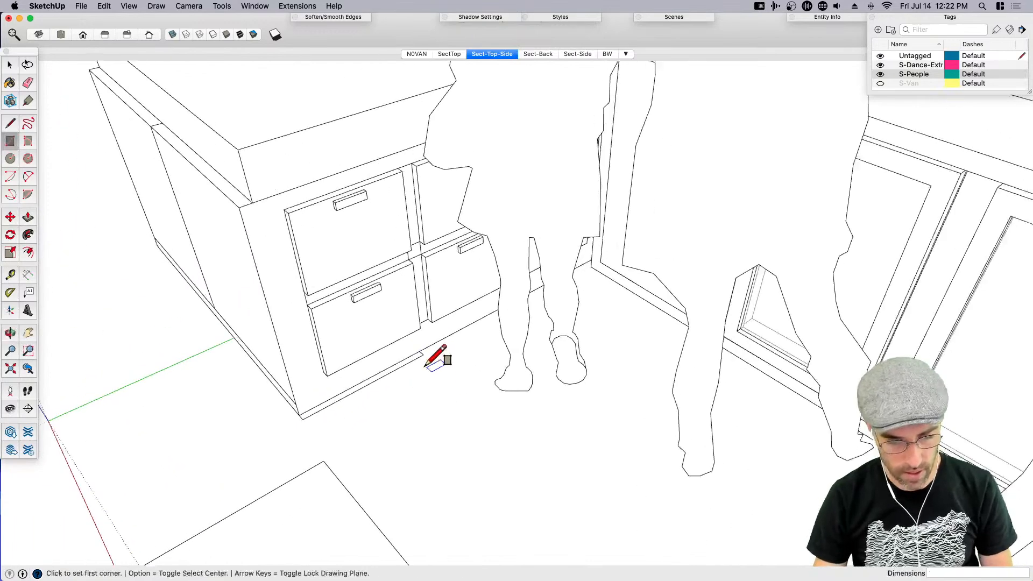
Move the rectangle's outer edge away from the drawers to extend it across the floor
key("space")
left_click(415, 359)
scroll(416, 398, "up", 3)
key("m")
left_click(408, 438)
left_click(493, 537)
key("space")
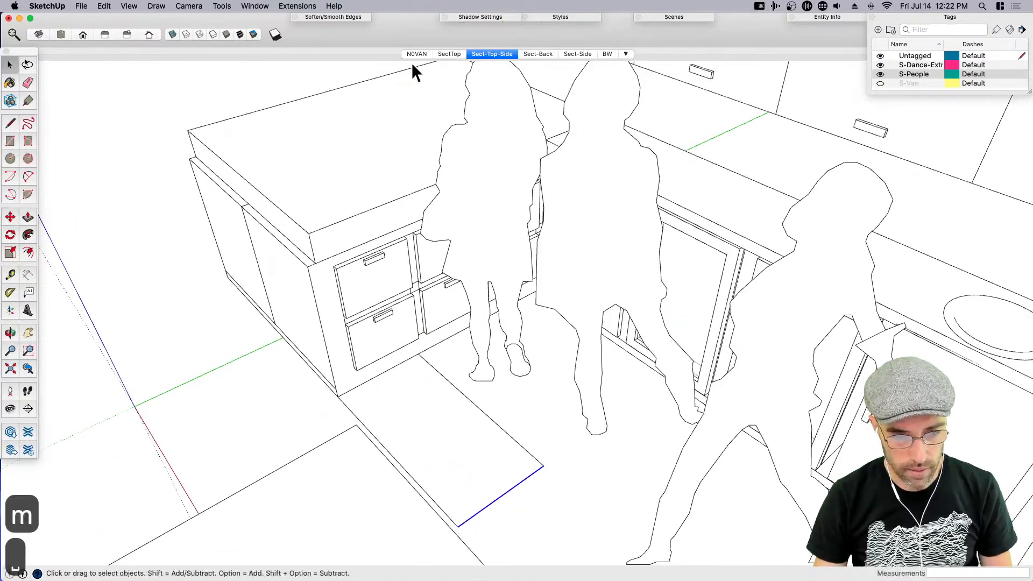
Display the model shaded with textures and pull the floor rectangle up about 1' 4 3/16" into a box
left_click(239, 34)
mouse_move(484, 344)
middle_mouse_down()
mouse_move(542, 376)
mouse_move(525, 410)
mouse_move(643, 392)
mouse_move(685, 334)
mouse_move(337, 376)
mouse_move(481, 457)
mouse_move(463, 410)
middle_mouse_up()
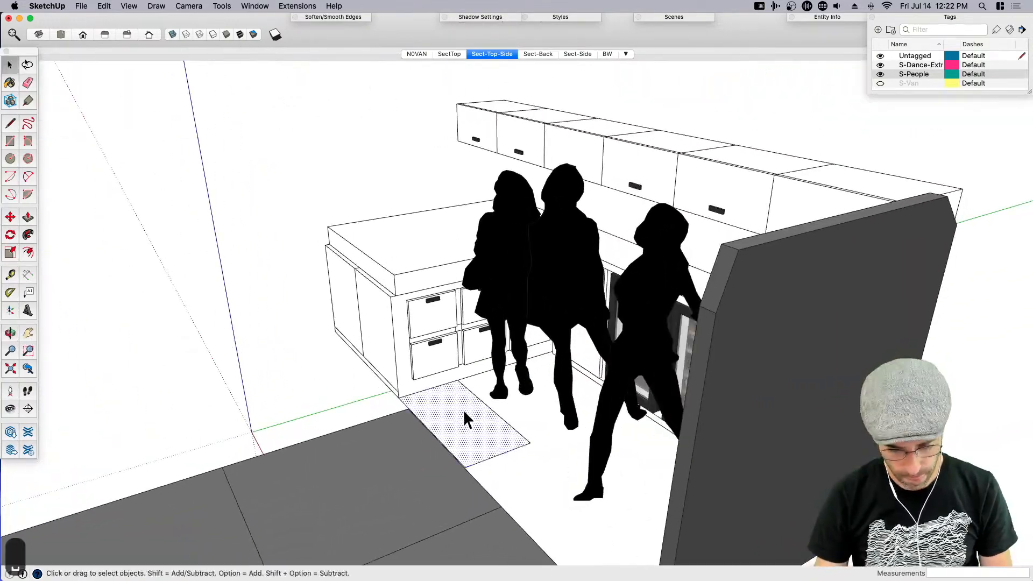
scroll(463, 410, "up", 3)
key("p")
left_click(403, 392)
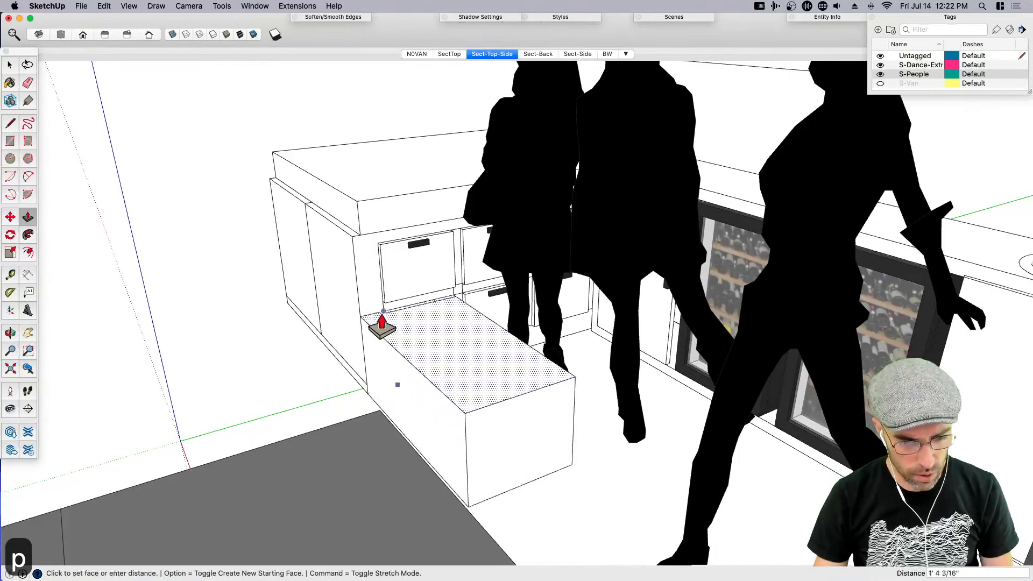
left_click(378, 324)
Hide the S-People tag
middle_click_drag(378, 324, 439, 277)
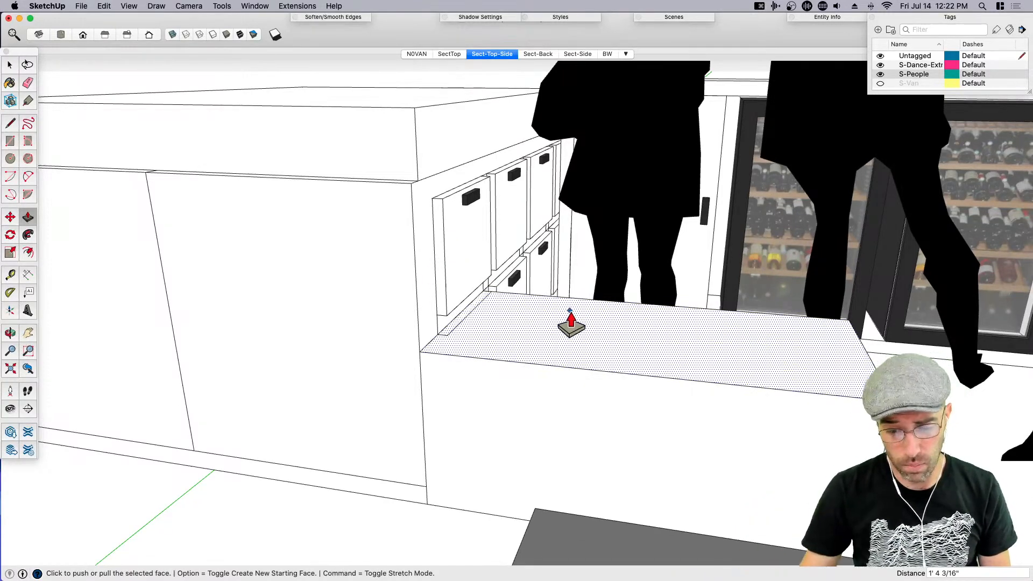
scroll(524, 362, "down", 3)
middle_click_drag(508, 376, 418, 446)
mouse_move(517, 397)
middle_mouse_down()
mouse_move(505, 394)
mouse_move(524, 397)
middle_mouse_up()
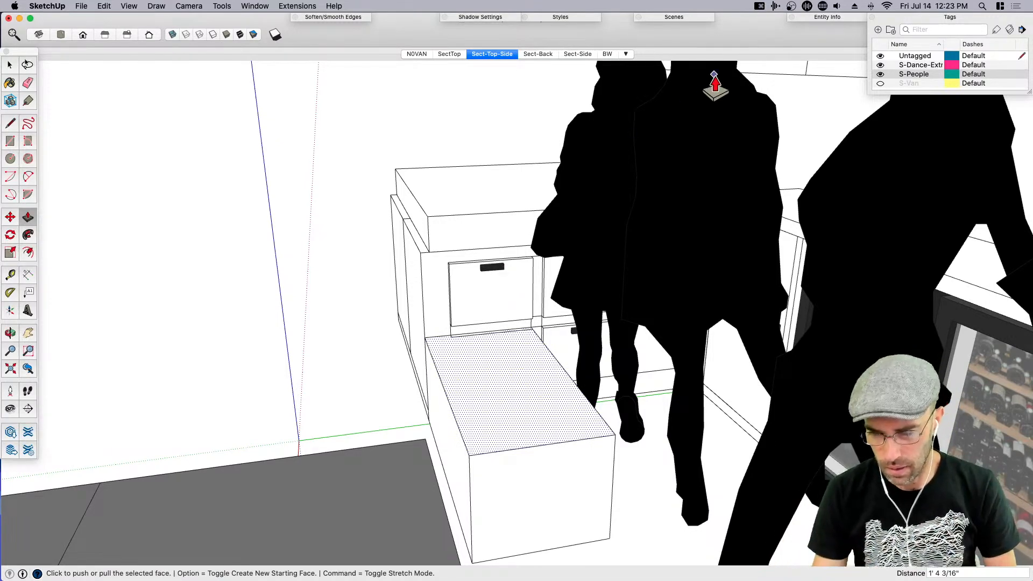
left_click(880, 73)
key("super+z")
key("super+z")
key("super+z")
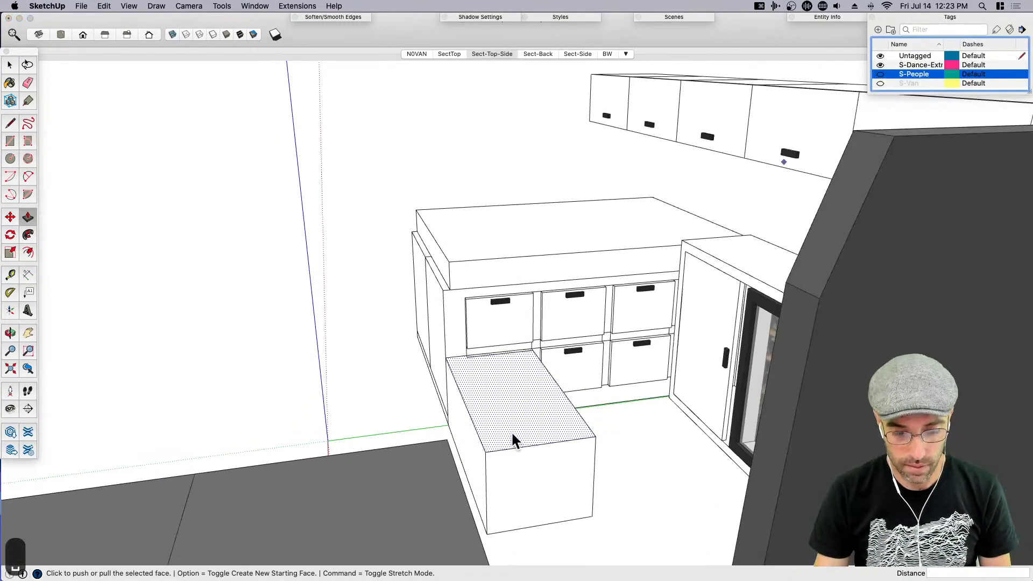
Select the whole box in front of the drawers and group it
key("space")
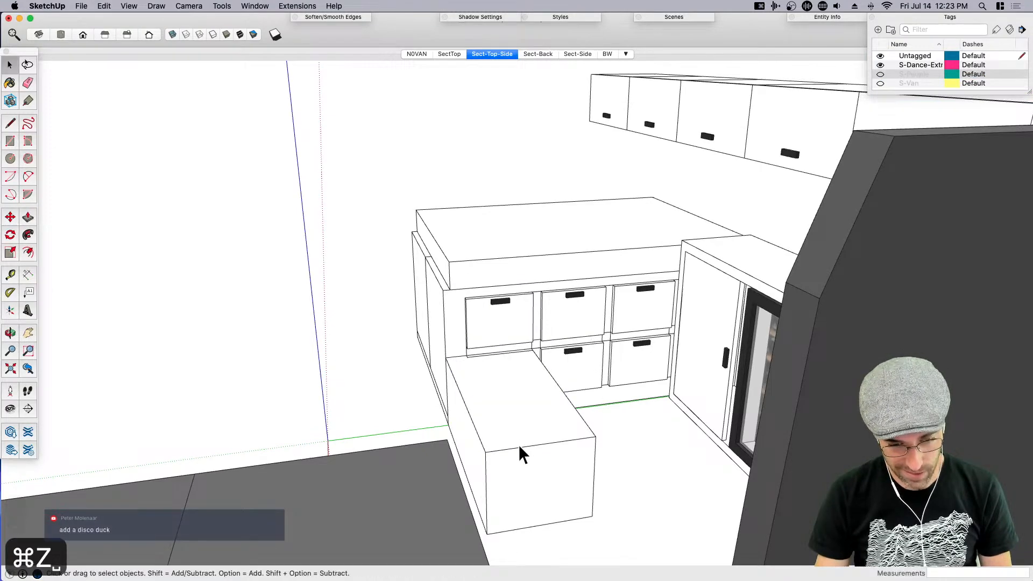
triple_click(518, 445)
key("super+g")
middle_click_drag(518, 444, 802, 450)
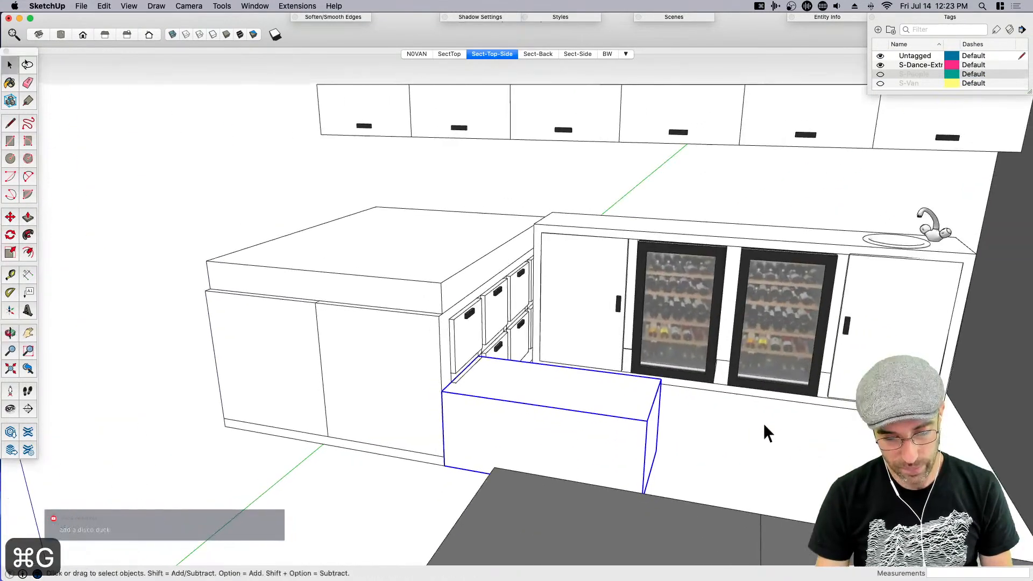
Inside the box group, pull the top face up 2" as a separate slab above the base
double_click(540, 393)
key("p")
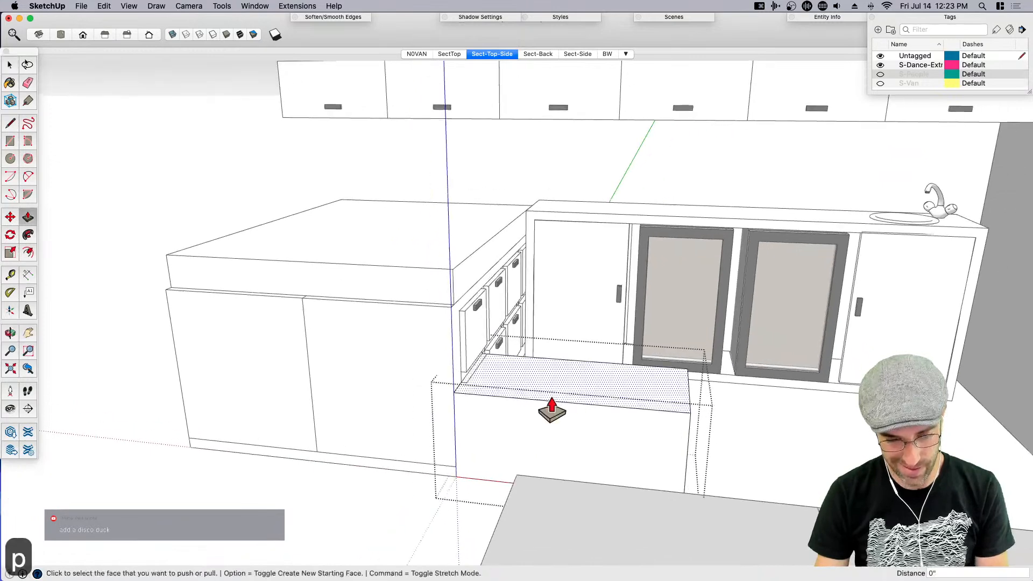
scroll(544, 403, "up", 3)
key("space")
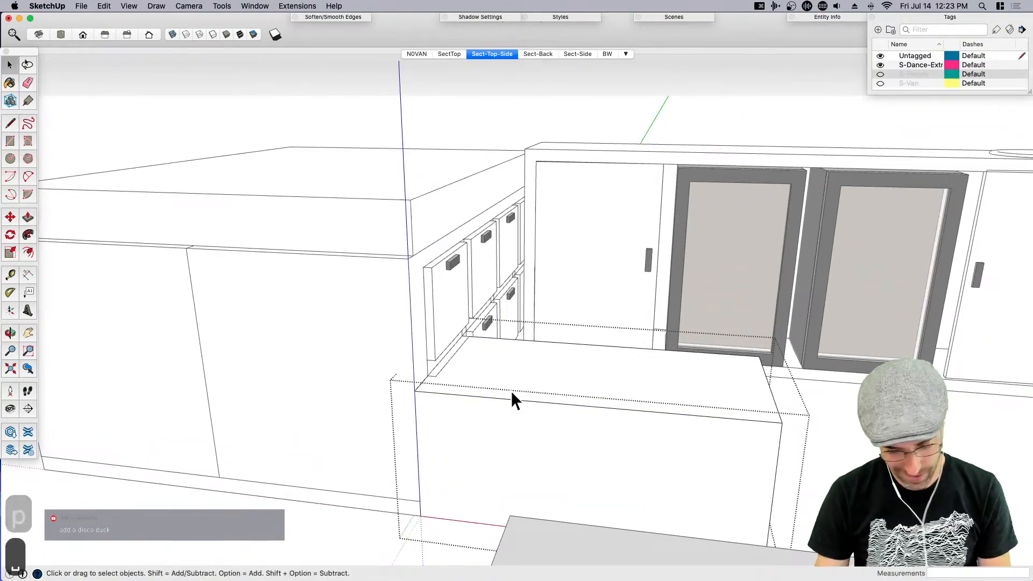
key("p")
scroll(512, 391, "up", 2)
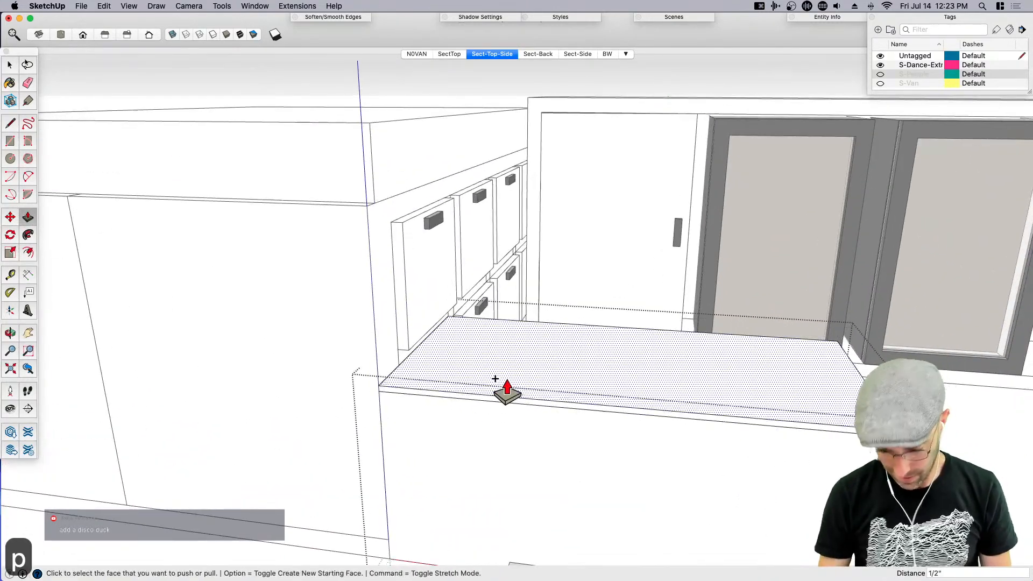
left_click(495, 379)
type("1")
key("Return")
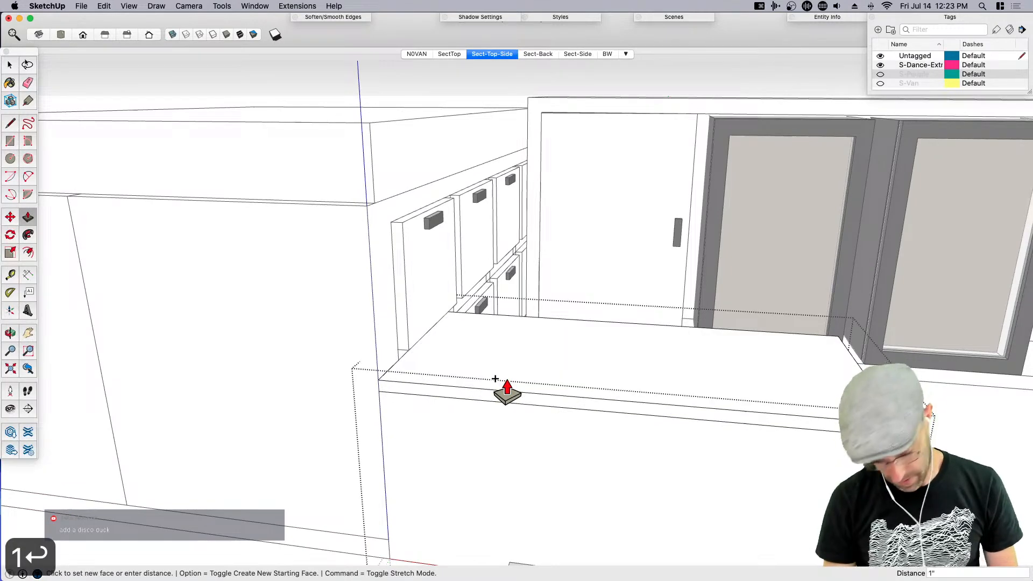
type("2")
key("Return")
key("space")
scroll(506, 379, "down", 3)
middle_click_drag(434, 436, 553, 384)
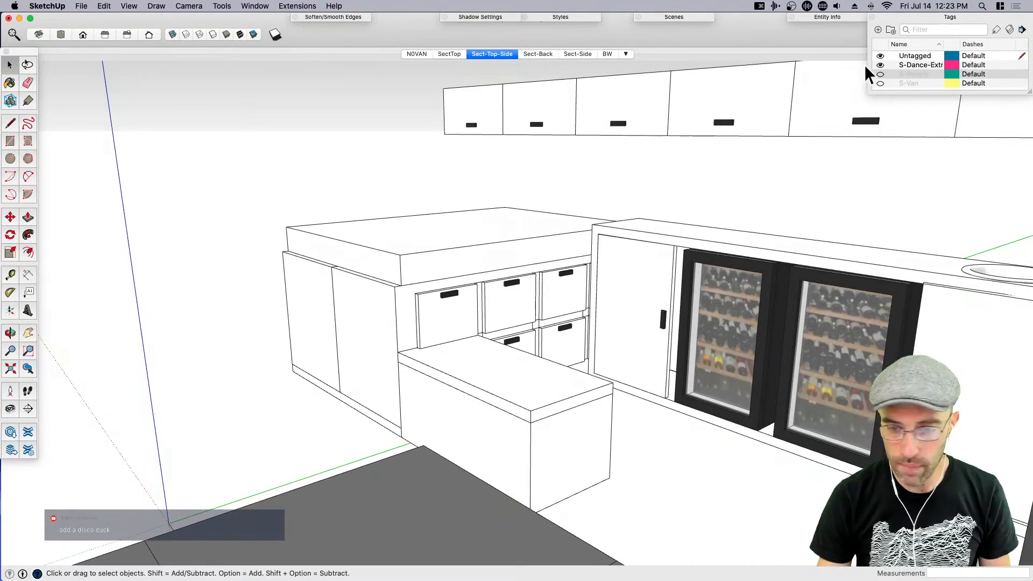
Turn on the S-Van tag to show the van body around the furniture
left_click(879, 74)
left_click(879, 75)
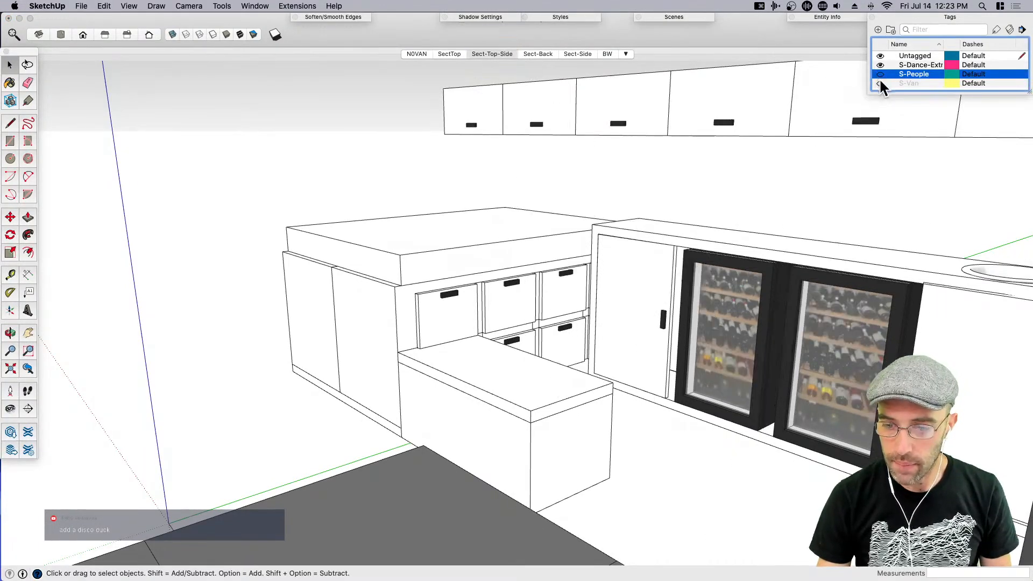
left_click(880, 83)
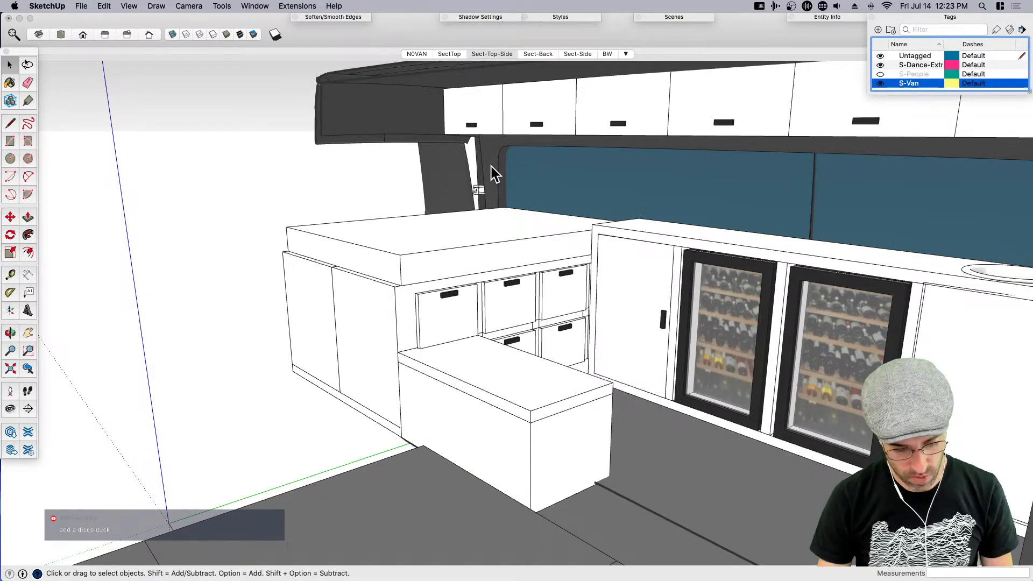
key("shift+s")
key("shift+s")
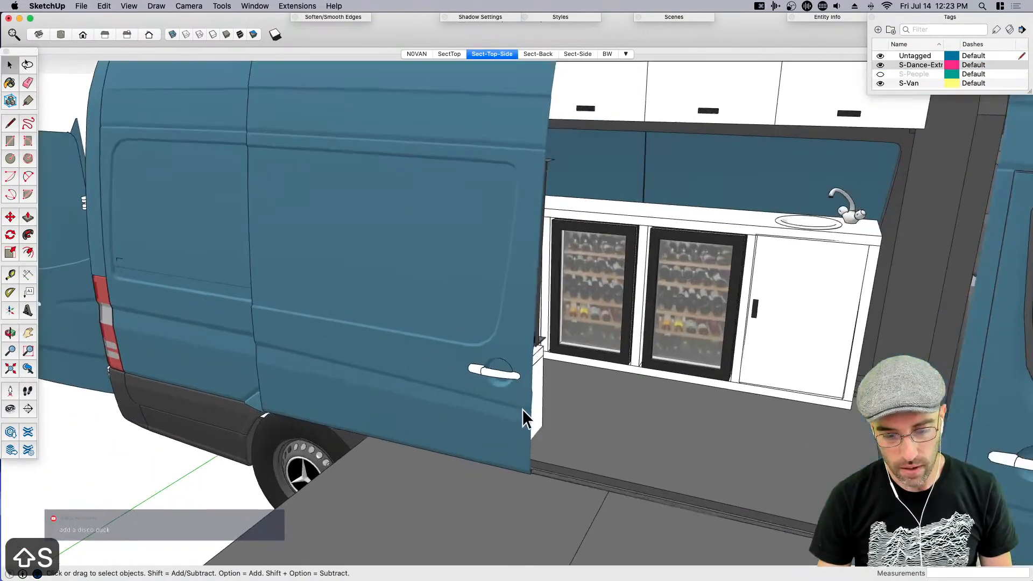
Inside the box group, pull the base's end face about 5 7/8" farther away from the drawers
middle_click_drag(522, 409, 438, 427)
scroll(438, 427, "up", 2)
key("space")
double_click(444, 400)
left_click(440, 378)
scroll(427, 441, "up", 3)
key("p")
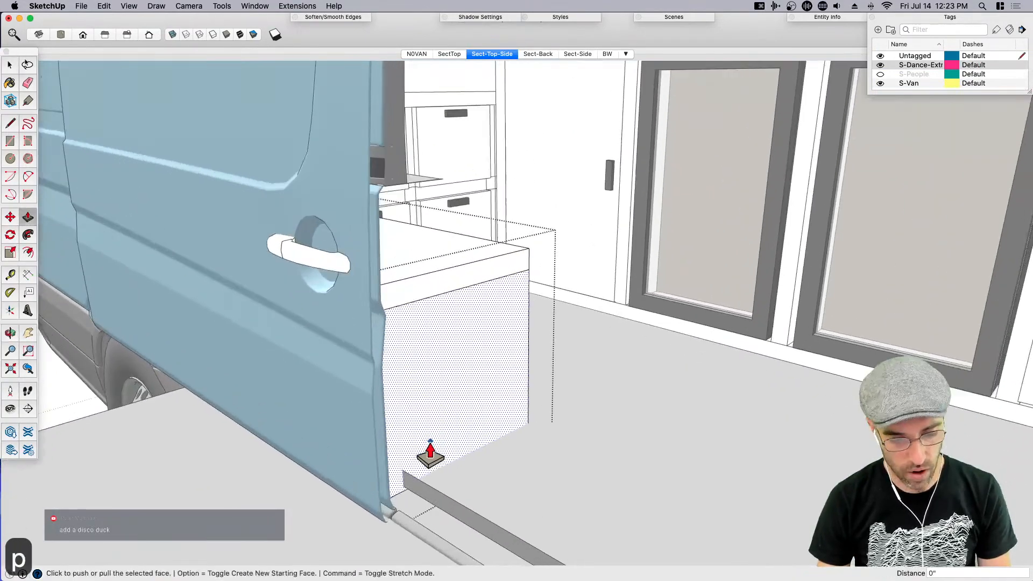
left_click(428, 457)
left_click(386, 461)
middle_click_drag(386, 461, 509, 414)
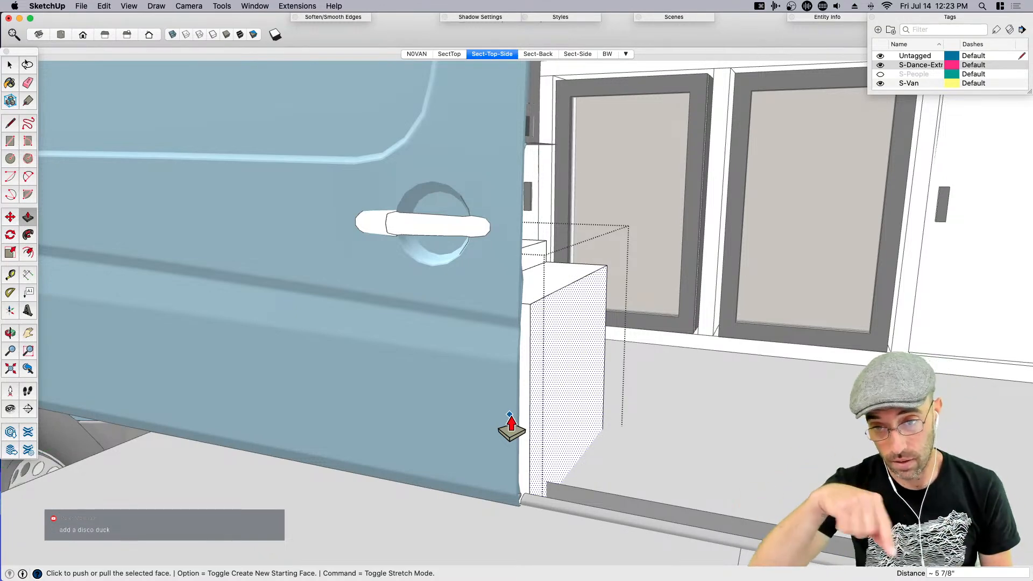
Pull the top slab's end face out flush with the lengthened base
key("space")
scroll(516, 288, "up", 3)
left_click(504, 259)
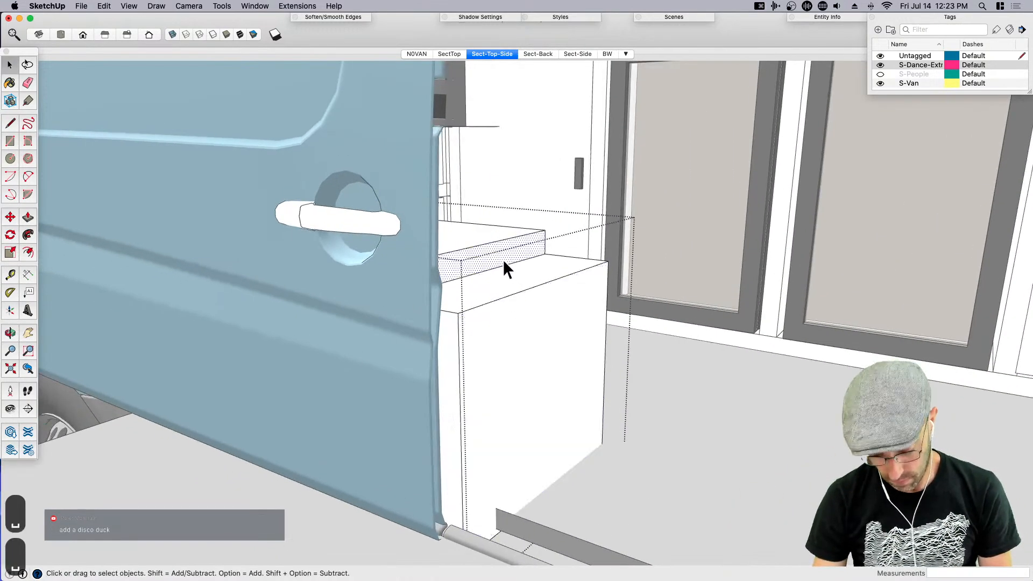
key("p")
left_click(501, 262)
left_click(524, 305)
key("space")
middle_click_drag(509, 331, 411, 249)
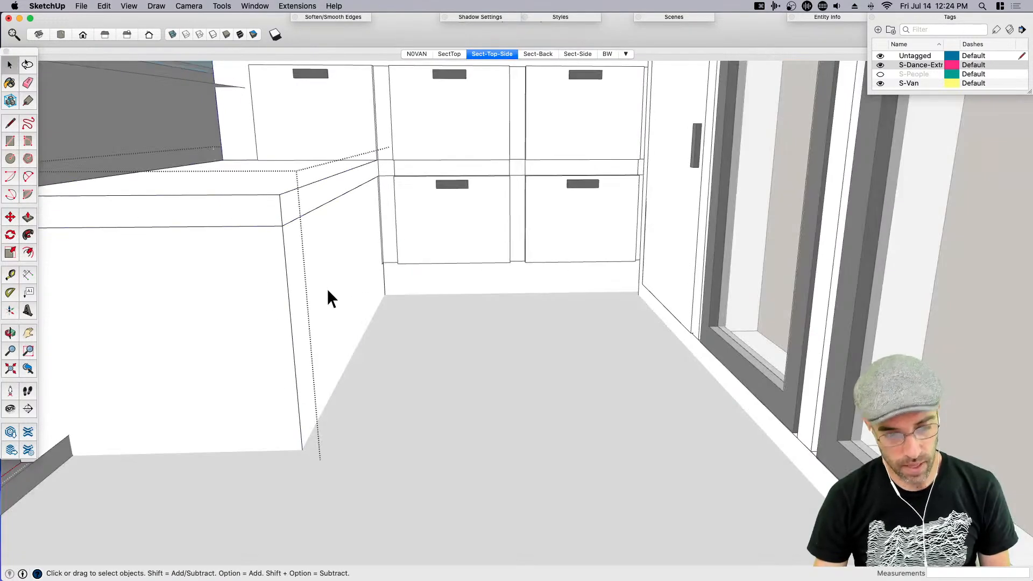
Offset the outline of the base's aisle-side face inward by 2"
left_click(332, 304)
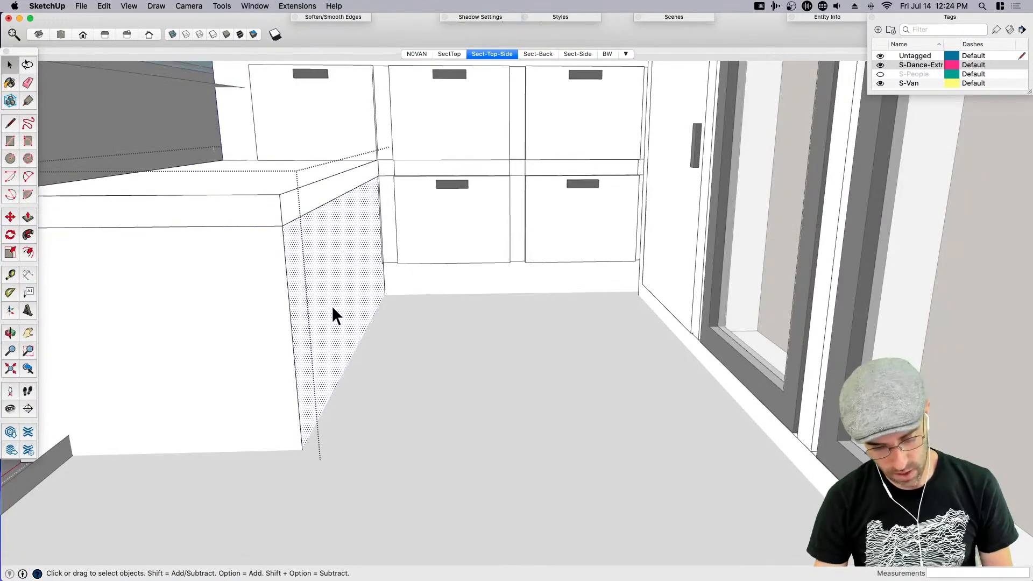
key("f")
left_click(329, 310)
type("2")
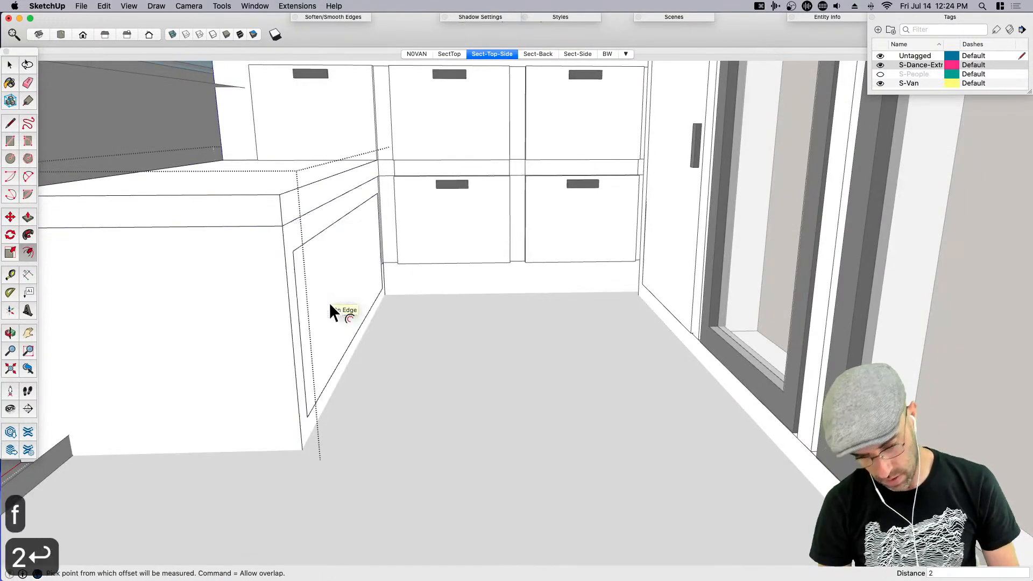
key("Return")
key("space")
Measure the box's width across its end, then push the inset aisle-side panel in 1'5" to hollow the base
key("p")
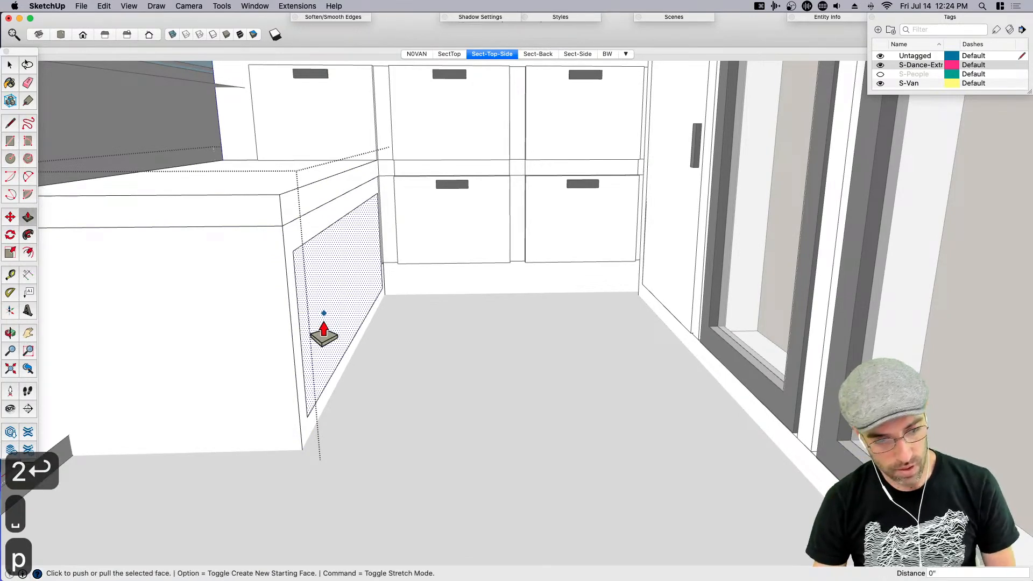
middle_click_drag(326, 330, 300, 358)
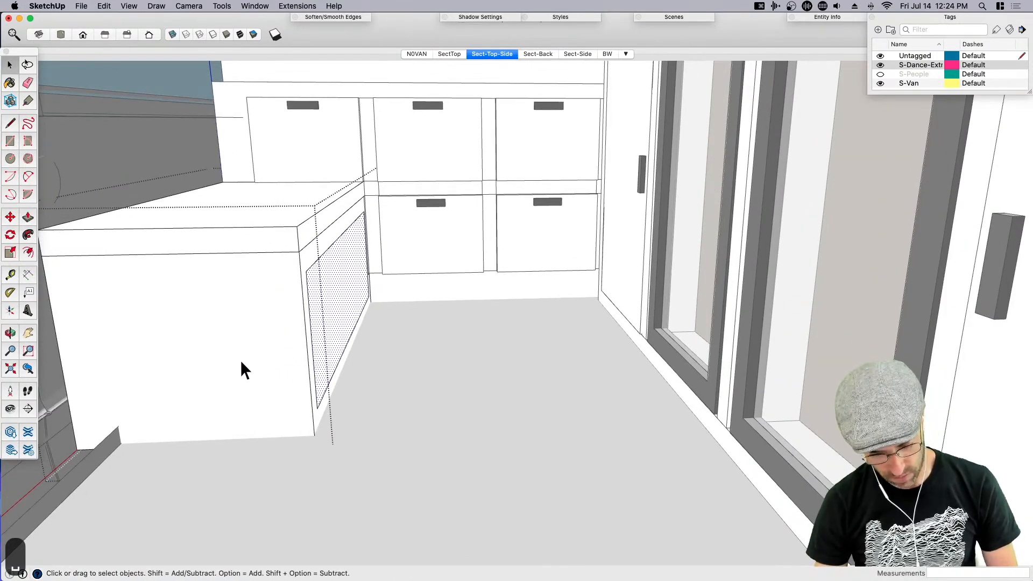
key("t")
left_click(41, 256)
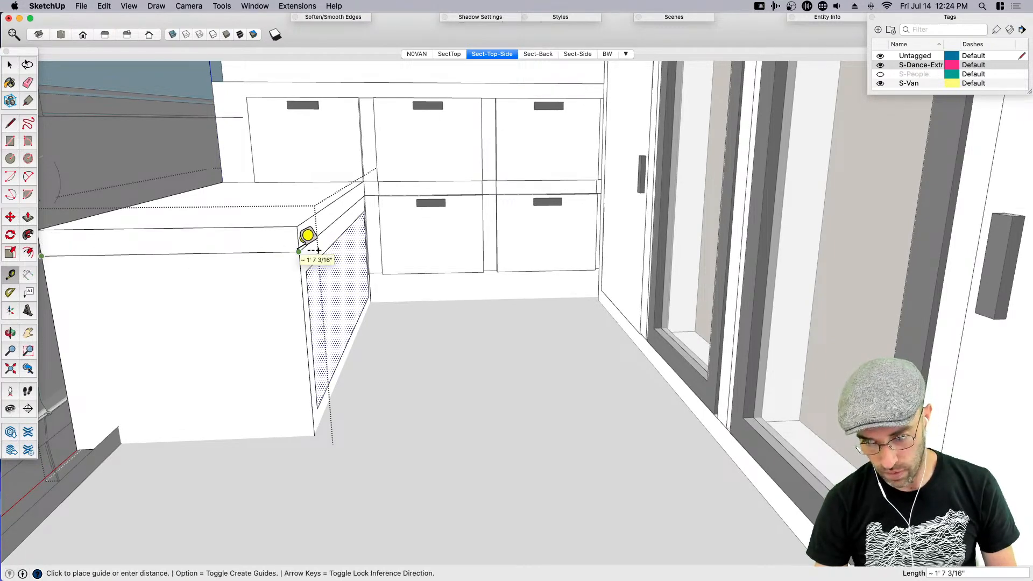
key("space")
type("p1'5")
key("Return")
key("space")
middle_click_drag(338, 302, 337, 277)
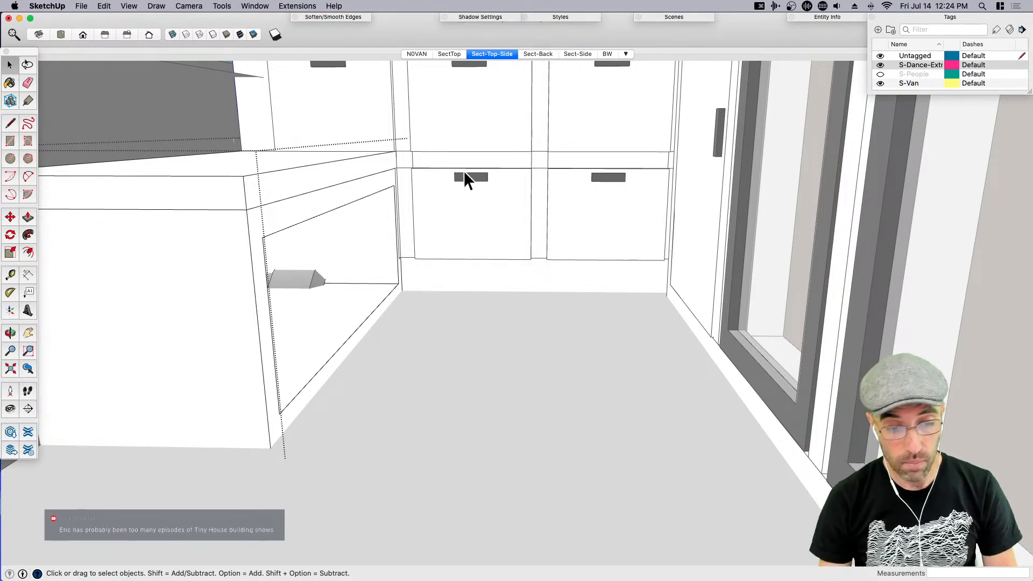
Reopen the box group beside the drawers for editing and hide the S-Van tag to clear the view
middle_click_drag(463, 170, 534, 341)
scroll(540, 318, "down", 5)
scroll(463, 295, "down", 5)
scroll(235, 246, "down", 5)
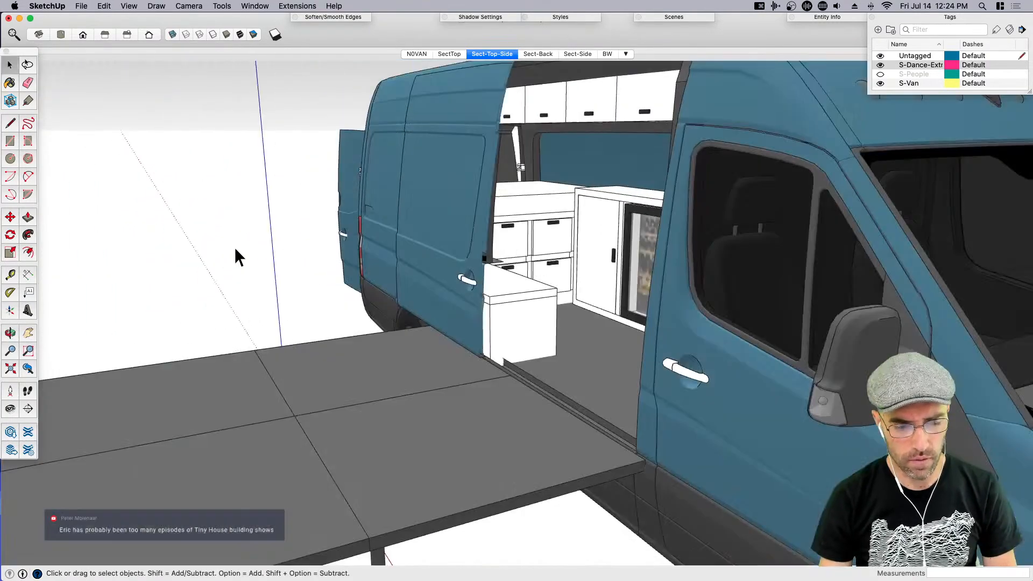
middle_click_drag(181, 345, 419, 340)
scroll(430, 328, "up", 5)
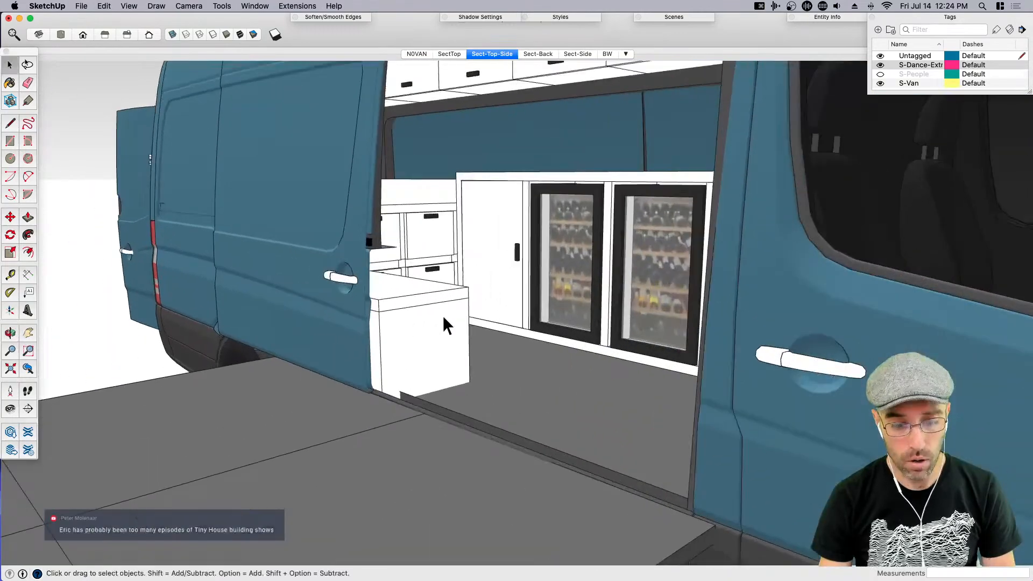
double_click(420, 294)
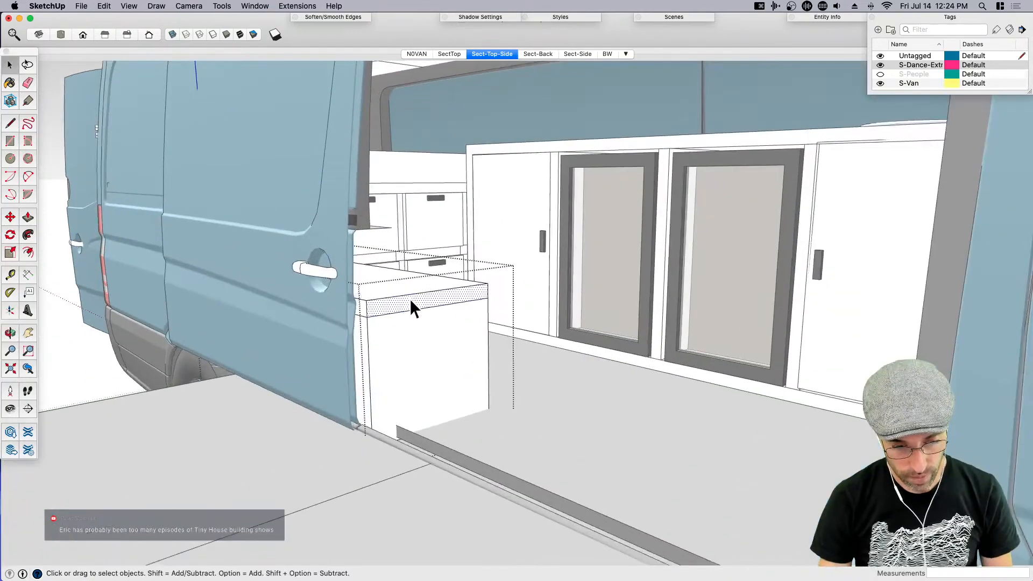
middle_click_drag(410, 298, 295, 285)
scroll(278, 244, "up", 3)
scroll(279, 243, "up", 3)
left_click_drag(208, 188, 603, 355)
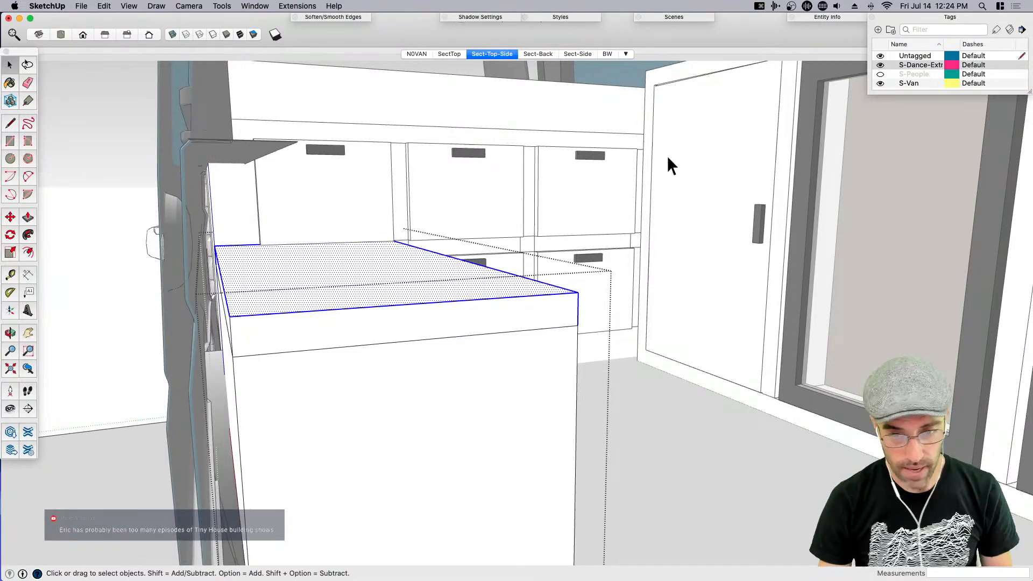
left_click(880, 83)
Select the box's whole top slab and make it its own group
middle_click_drag(359, 427, 361, 387)
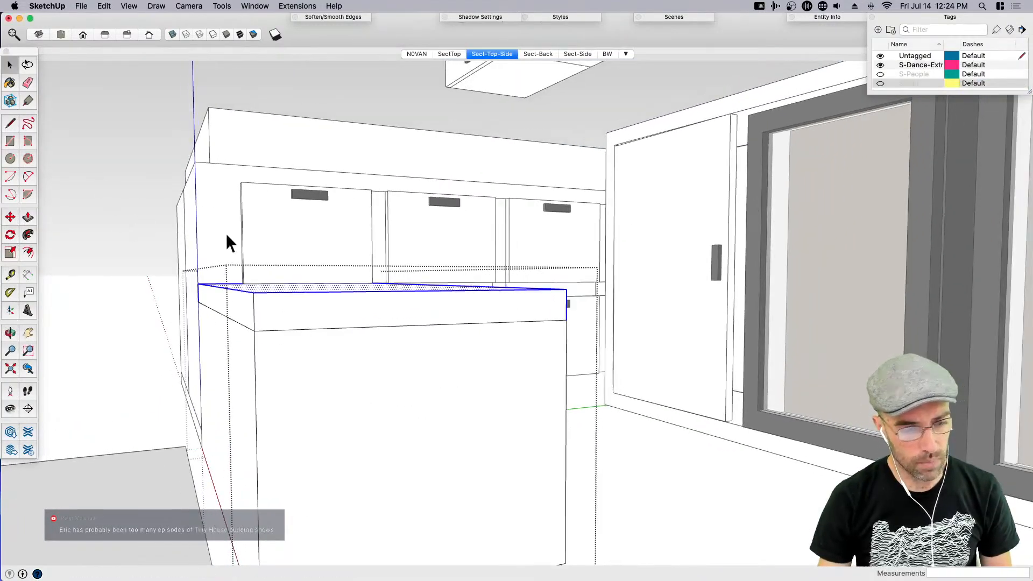
left_click(369, 323)
left_click_drag(162, 218, 630, 349)
key("super+g")
Sample the dark material from the wine fridge frame and paint the box's top slab with it
mouse_move(627, 350)
middle_mouse_down()
mouse_move(502, 392)
mouse_move(708, 303)
middle_mouse_up()
key("b")
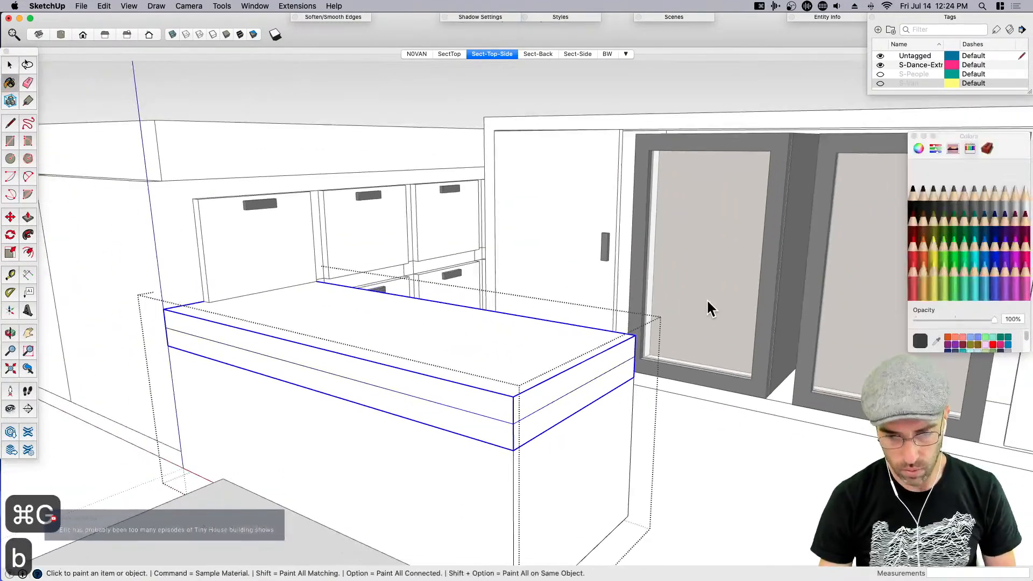
left_click(784, 346, "super")
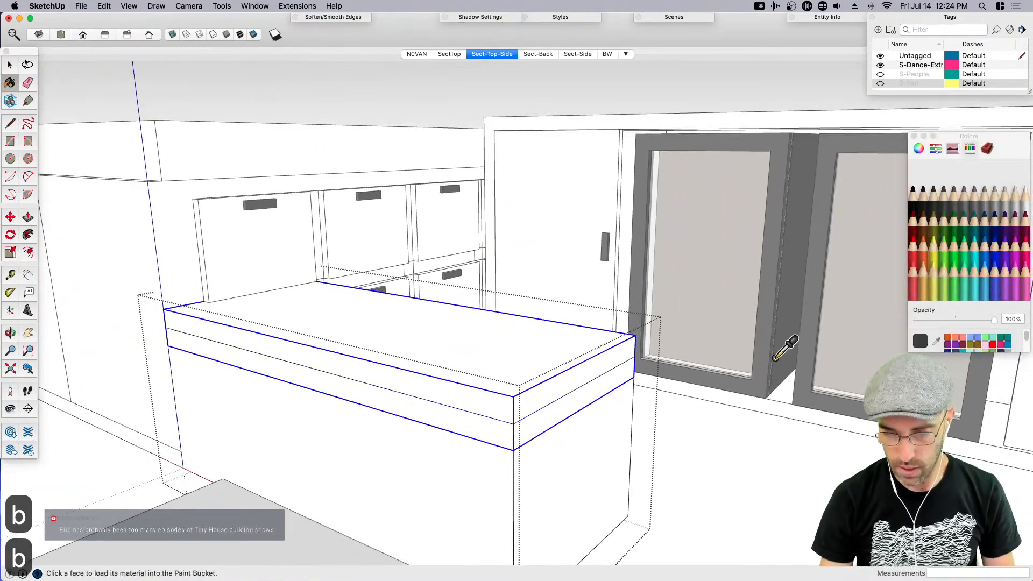
left_click(564, 354)
middle_click_drag(563, 353, 507, 406)
key("space")
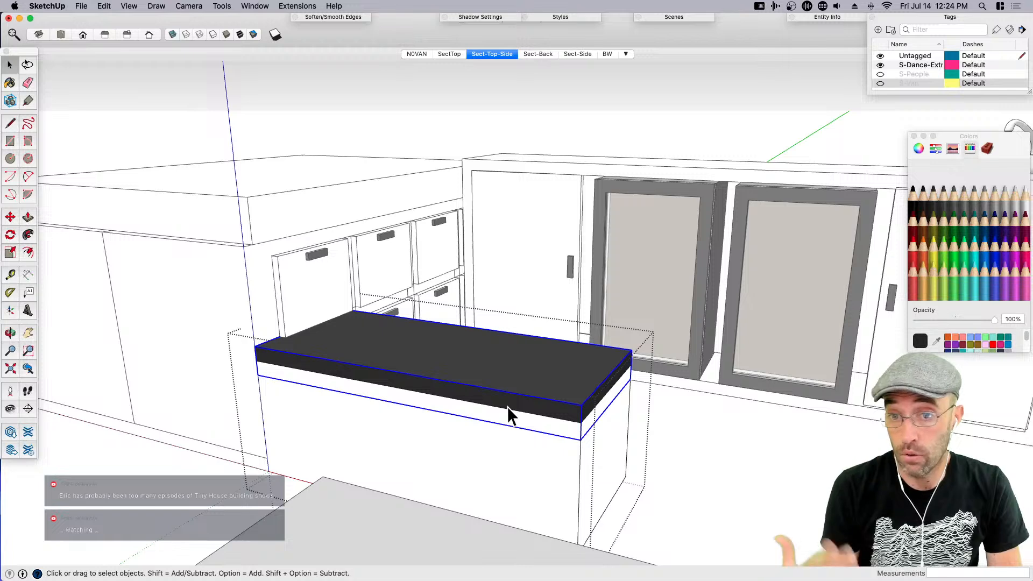
Open the main cabinetry group and paint the bed's mattress slab with the same dark material
scroll(507, 406, "down", 6)
middle_click_drag(355, 440, 472, 323)
left_click(455, 315)
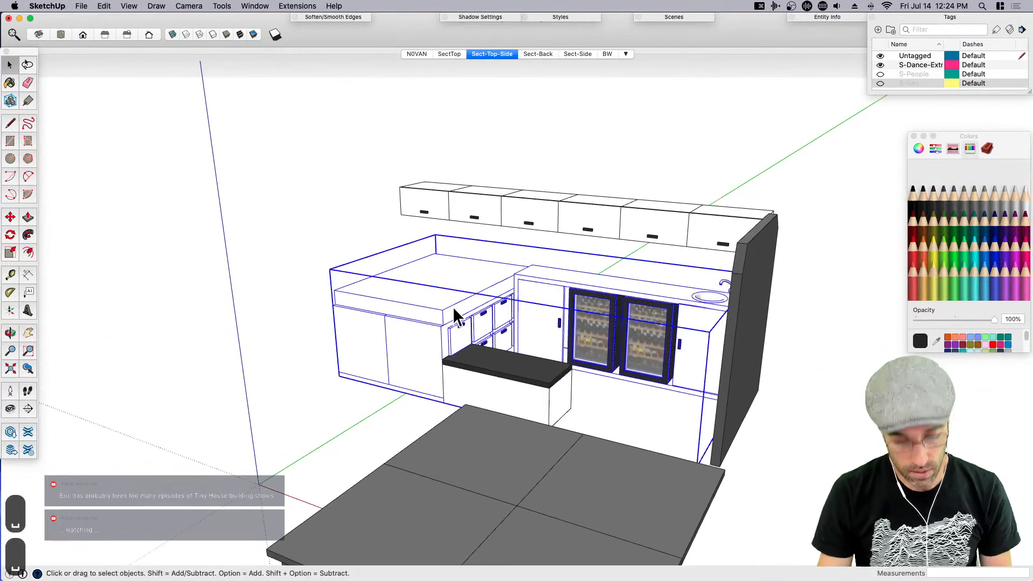
double_click(454, 308)
left_click(454, 308)
key("b")
left_click(457, 305)
key("space")
left_click(309, 418)
middle_click_drag(309, 417, 593, 374)
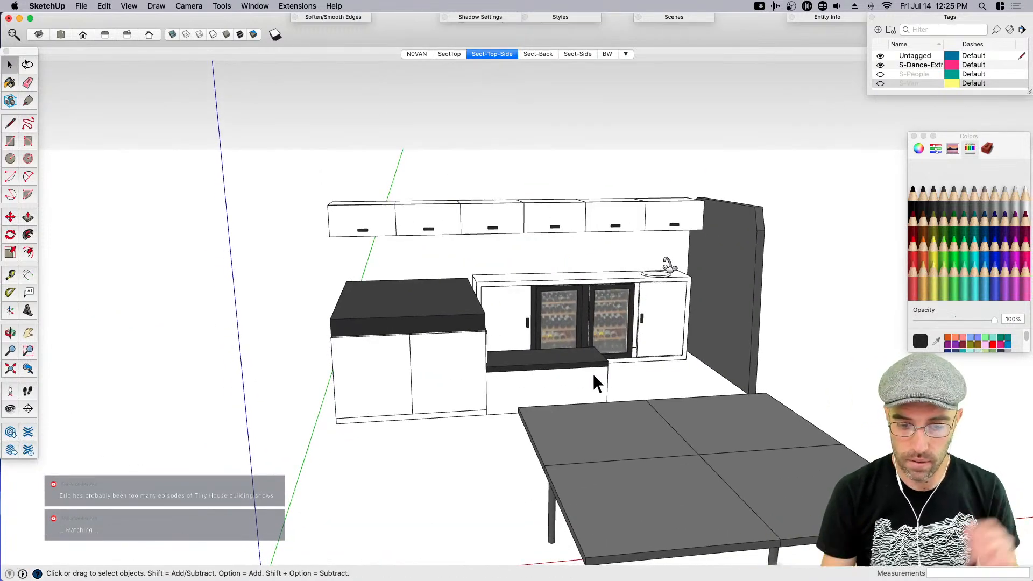
Paint the faucet on the counter with the dark material and leave the cabinetry group
scroll(715, 312, "up", 5)
double_click(641, 243)
left_click(642, 244)
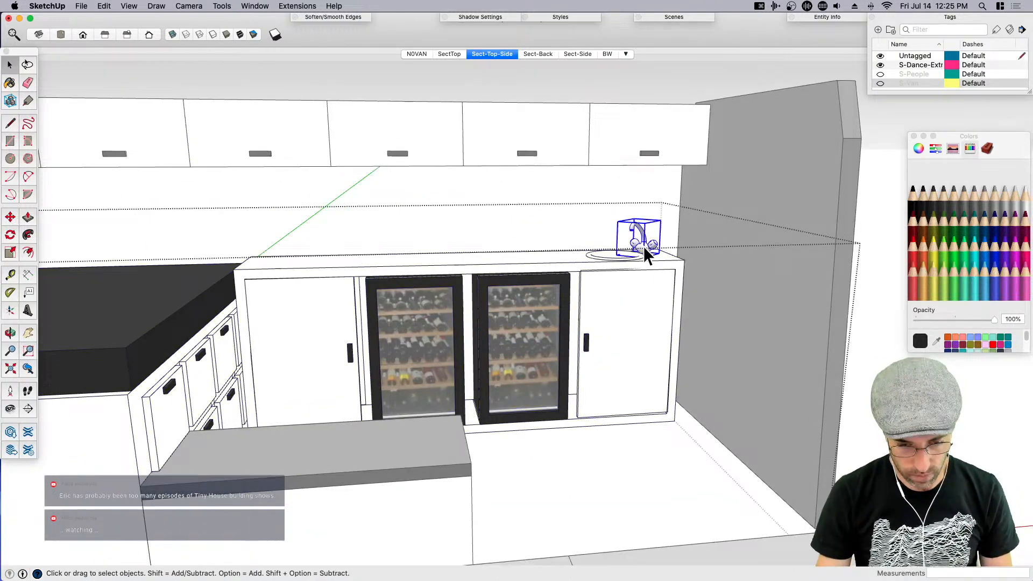
key("b")
left_click(648, 237)
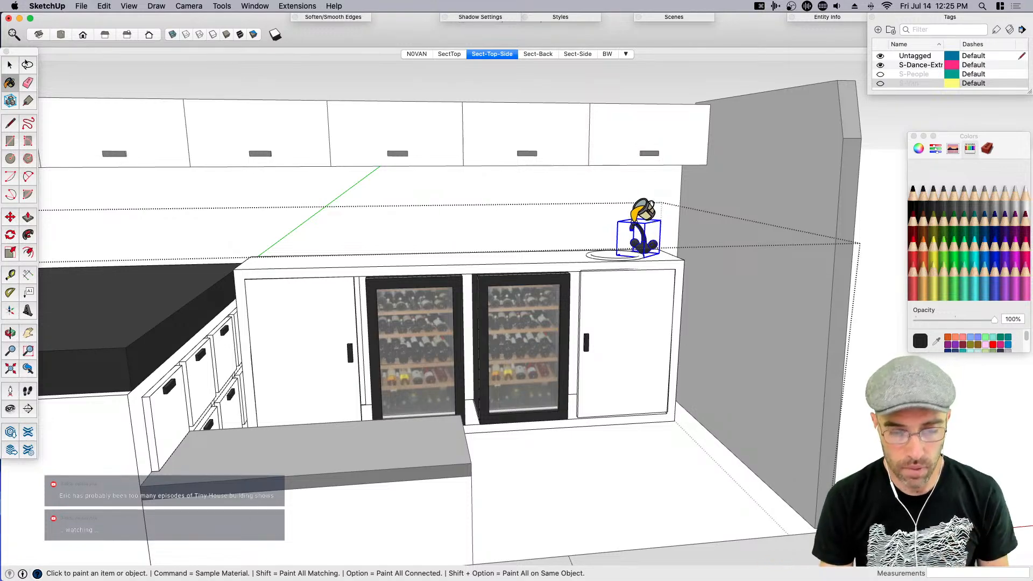
key("space")
scroll(632, 224, "down", 4)
left_click(574, 118)
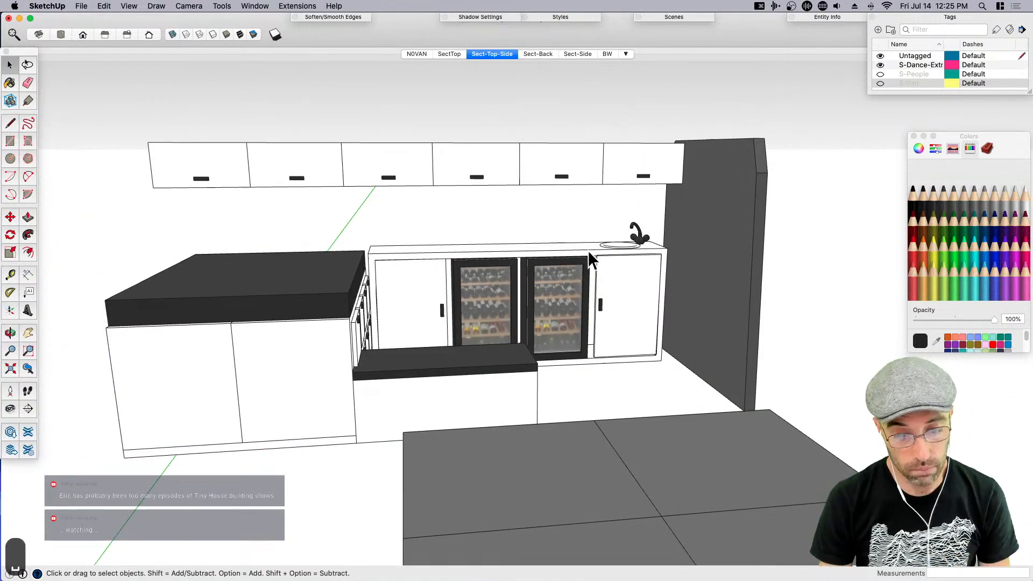
Open the cabinetry group and paint the round sink in the counter with the dark material
scroll(621, 241, "up", 5)
left_click(627, 247)
middle_click_drag(627, 248, 620, 285)
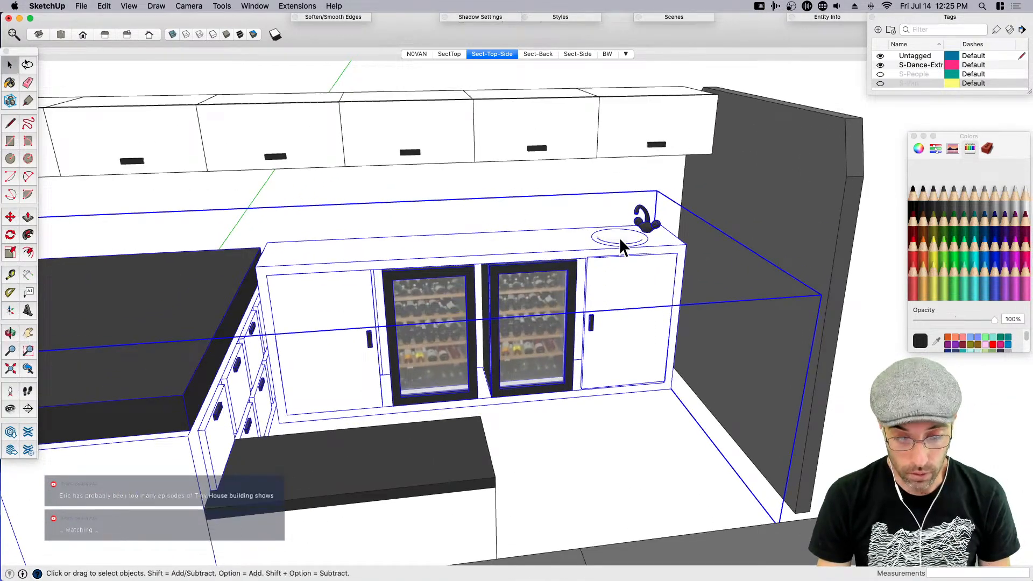
double_click(619, 236)
left_click(618, 240)
key("b")
left_click(622, 241)
scroll(545, 262, "down", 4)
scroll(545, 263, "down", 1)
key("space")
left_click(767, 177)
Draw a rectangle covering the full-height gap between the left cabinet door and the neighbouring wine fridge
middle_click_drag(632, 324, 577, 292)
scroll(522, 320, "up", 3)
middle_click_drag(512, 320, 516, 351)
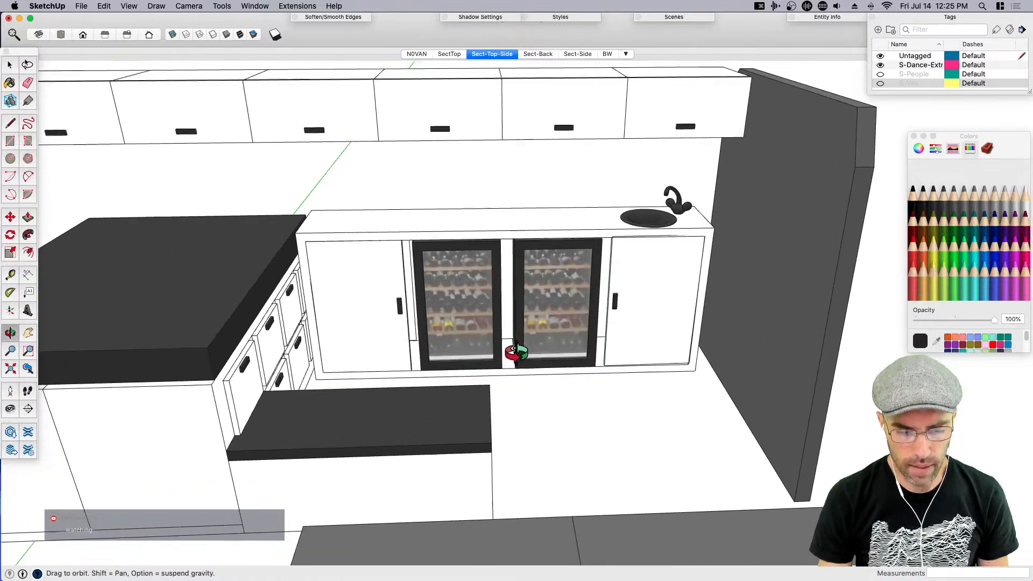
scroll(509, 298, "up", 3)
middle_click_drag(509, 297, 471, 275)
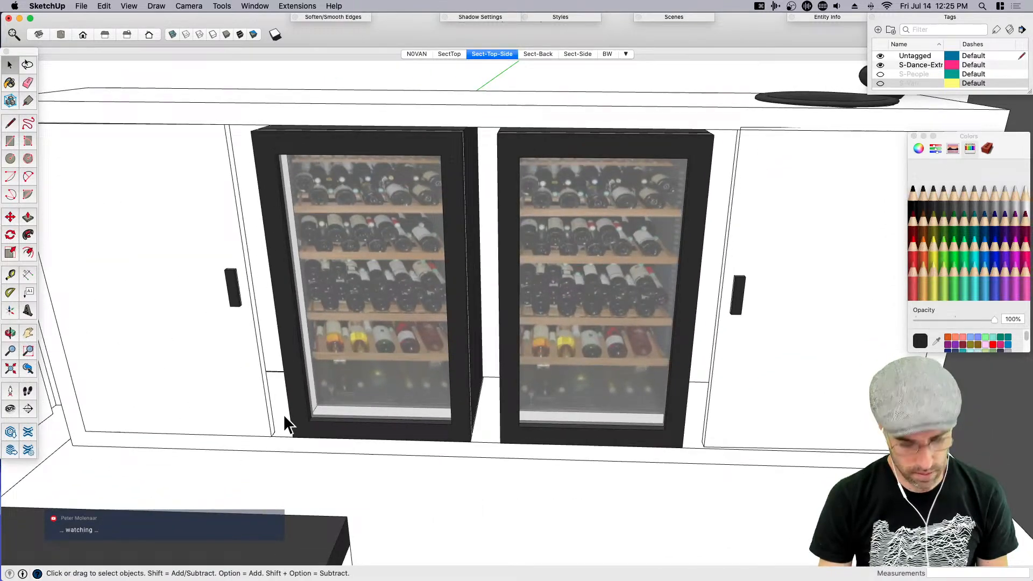
middle_click_drag(463, 431, 340, 478)
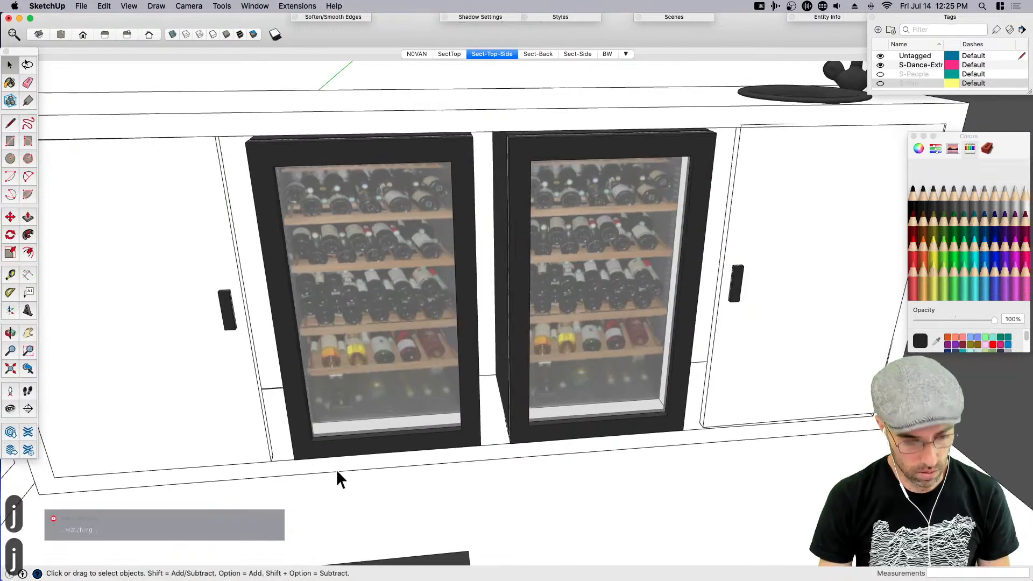
key("r")
scroll(285, 439, "up", 3)
left_click(286, 444)
scroll(311, 430, "up", 2)
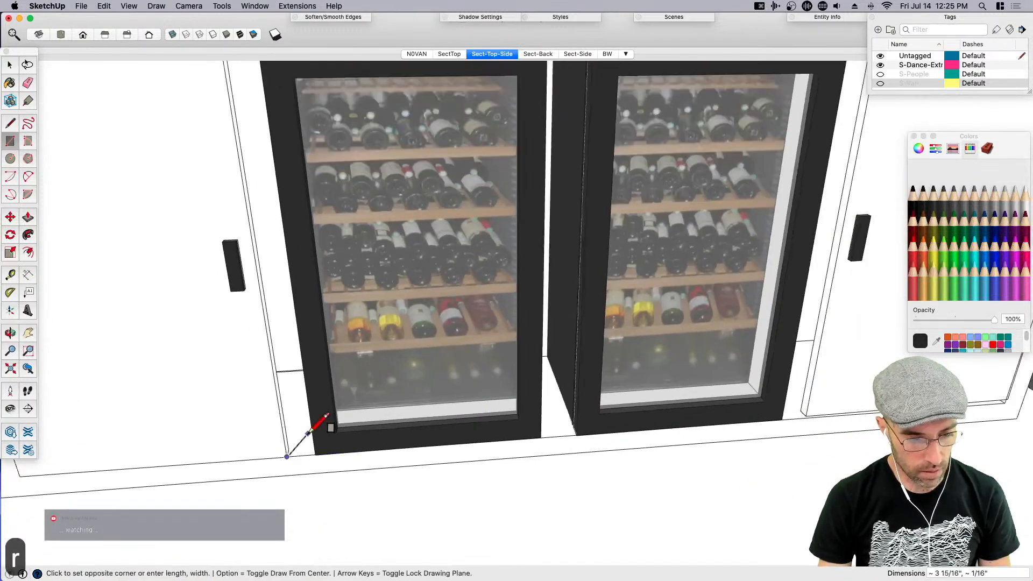
scroll(302, 333, "down", 3)
scroll(288, 177, "up", 2)
left_click(274, 190)
Turn the new filler face beside the left wine fridge into a component
key("space")
double_click(300, 476)
key("super+g")
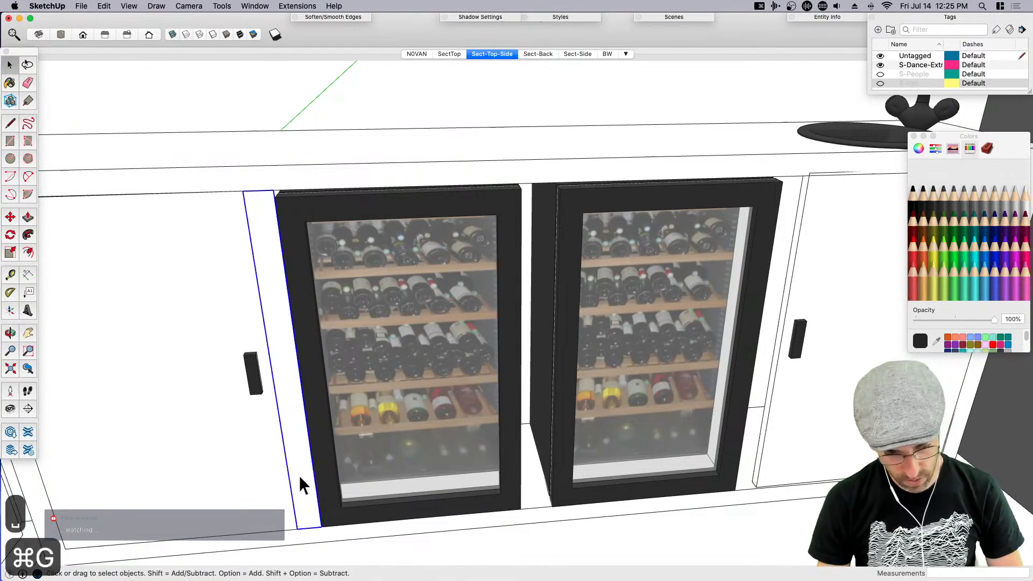
key("super+g")
key("Return")
Copy the filler strip to the gap between the right wine fridge and the sink cabinet door, aligned with the door's edge
key("m")
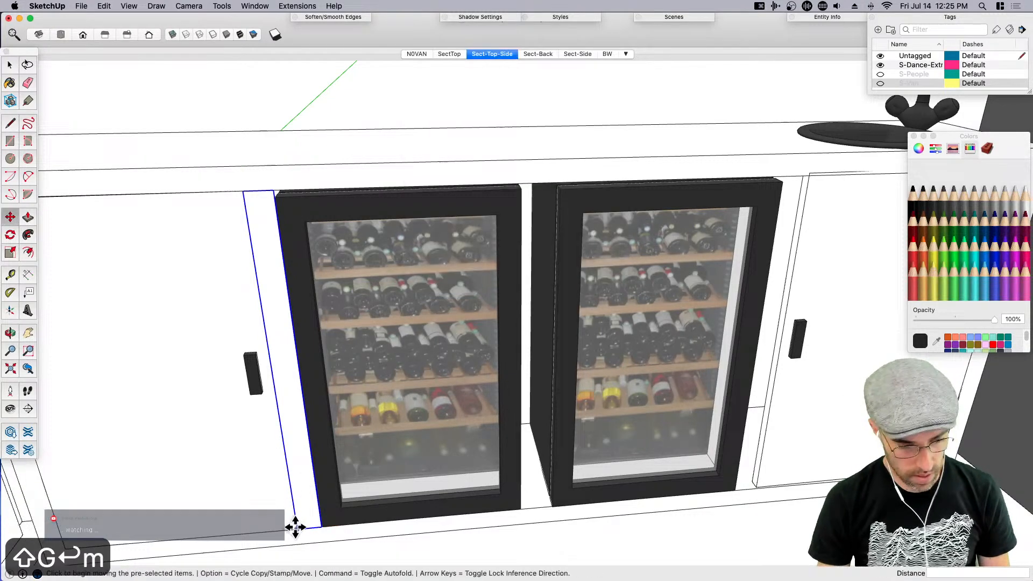
left_click(297, 529)
key("alt")
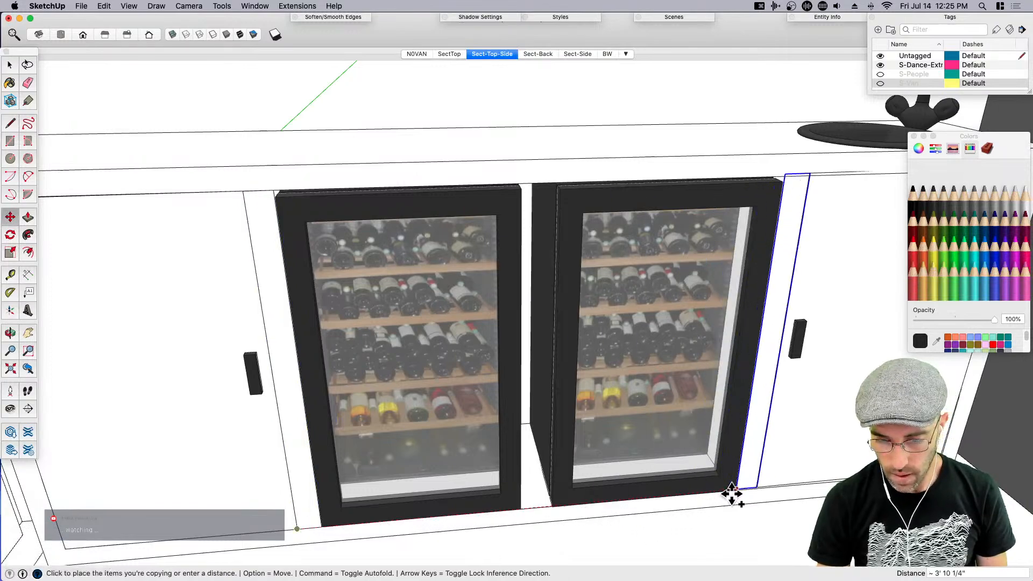
scroll(734, 494, "up", 3)
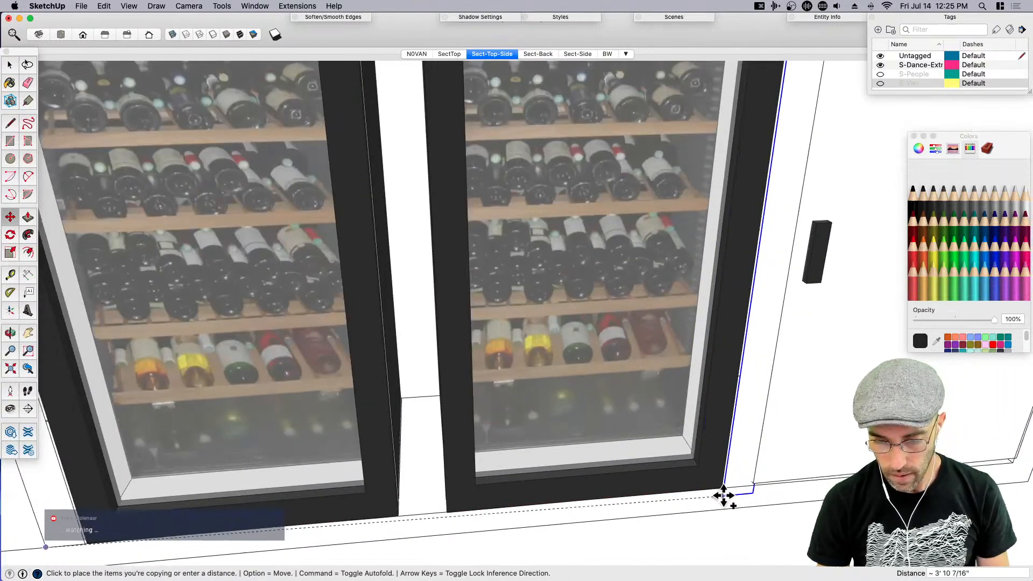
left_click(722, 492)
scroll(722, 493, "up", 5)
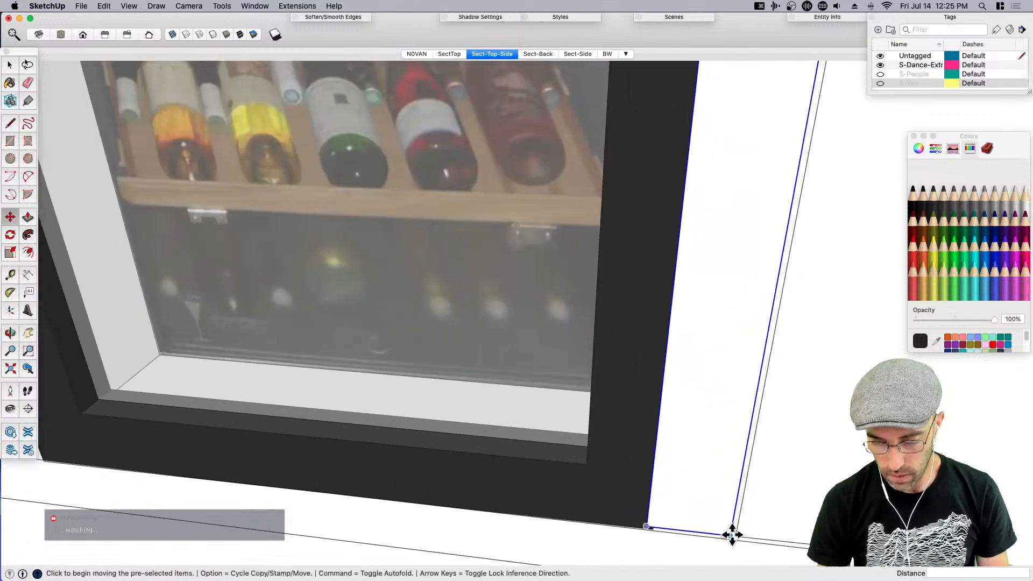
left_click(732, 535)
left_click(737, 537)
key("space")
scroll(408, 389, "down", 5)
middle_click_drag(508, 420, 570, 435)
scroll(570, 435, "down", 3)
key("space")
triple_click(652, 419)
scroll(652, 420, "down", 3)
middle_click_drag(652, 420, 726, 425)
scroll(744, 431, "up", 4)
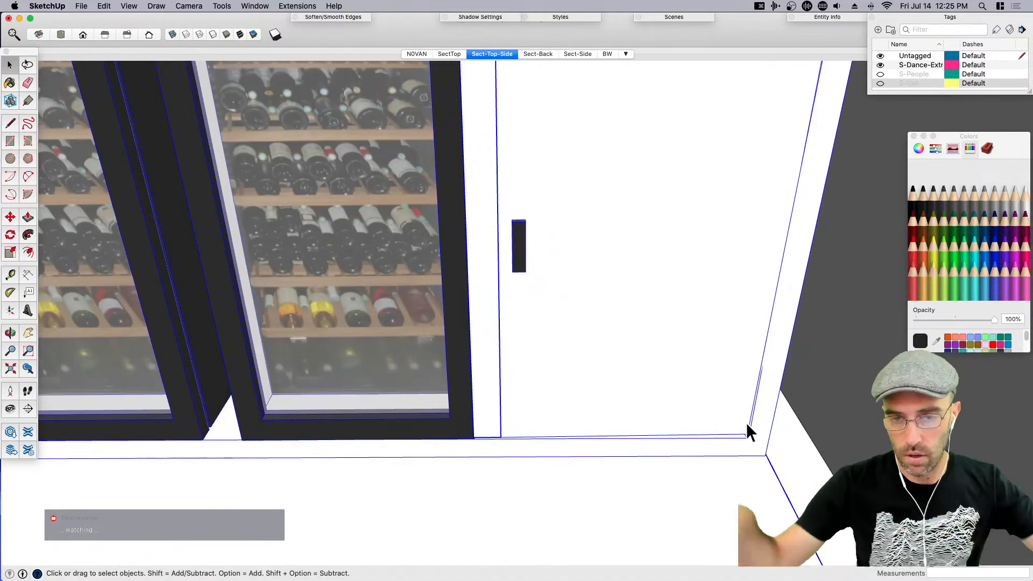
scroll(794, 415, "down", 6)
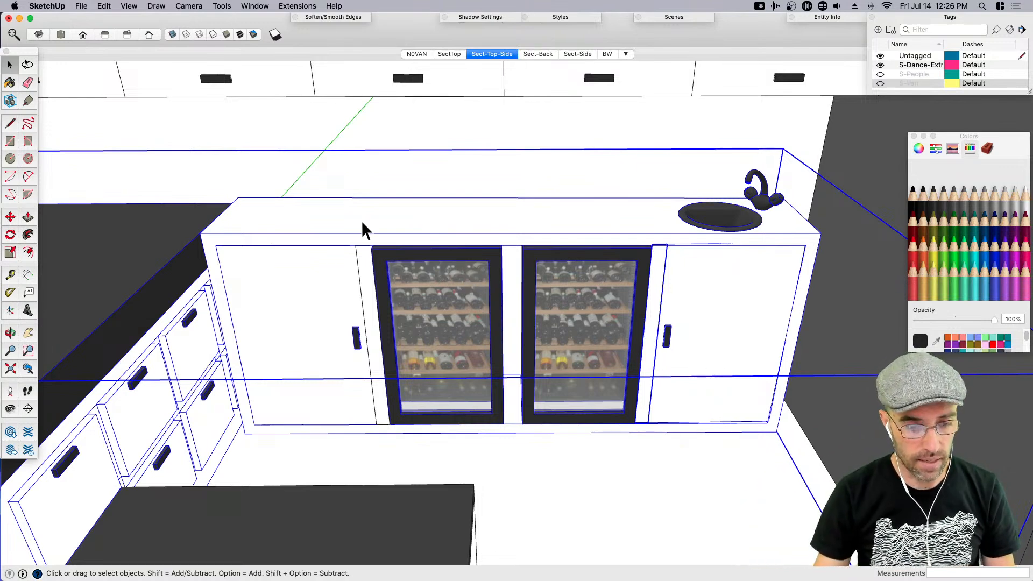
middle_click_drag(338, 233, 346, 299)
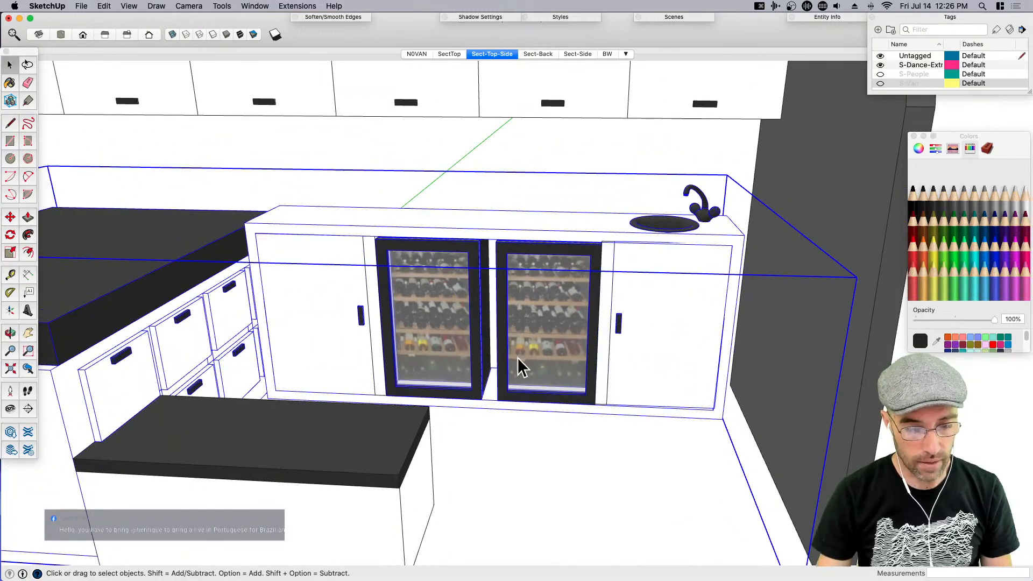
Copy the filler strip into the gap between the two wine fridges and shift it to the middle
scroll(588, 404, "up", 8)
key("m")
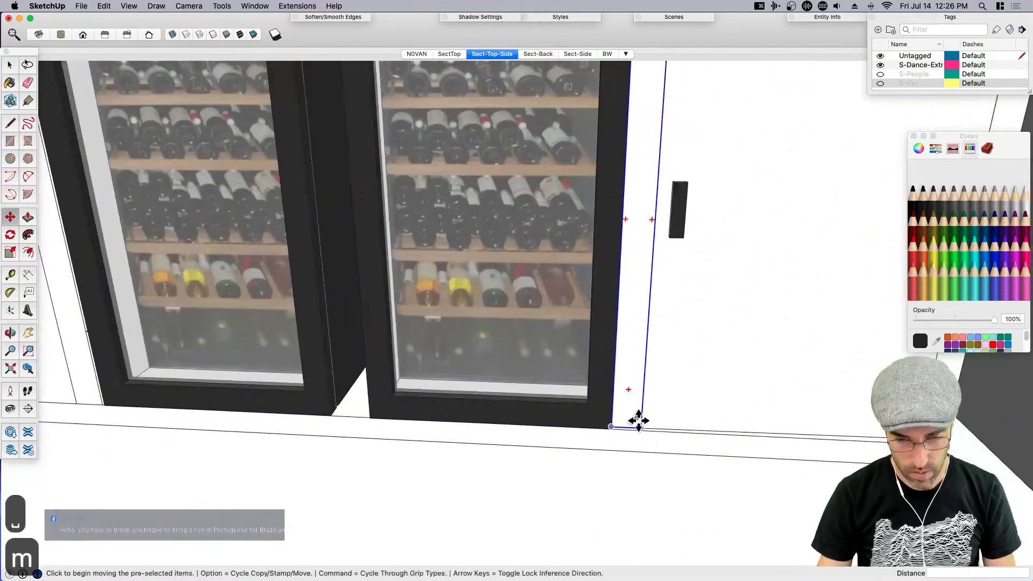
left_click(639, 421)
key("alt")
middle_click_drag(369, 421, 427, 427)
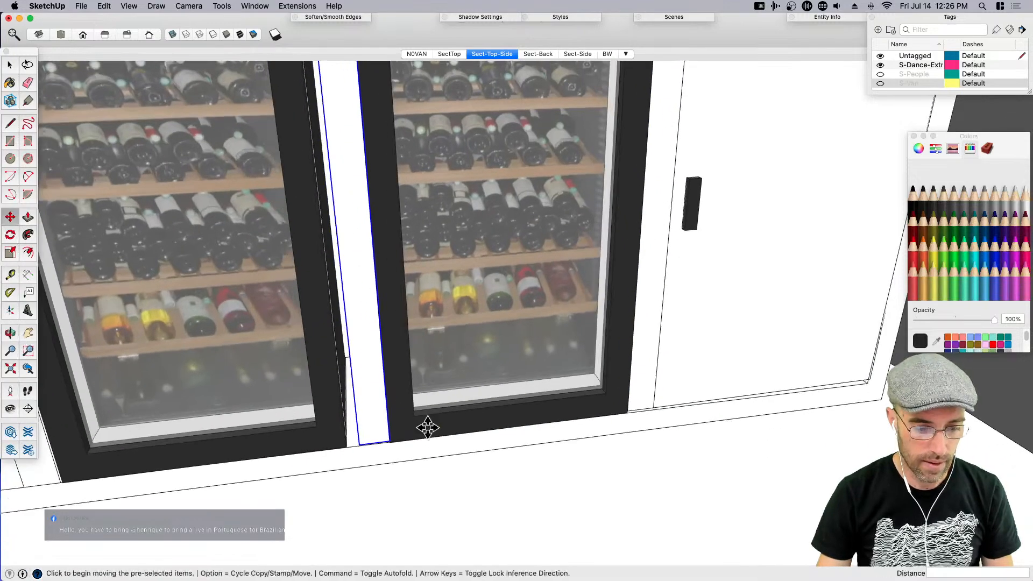
key("alt")
scroll(381, 447, "up", 3)
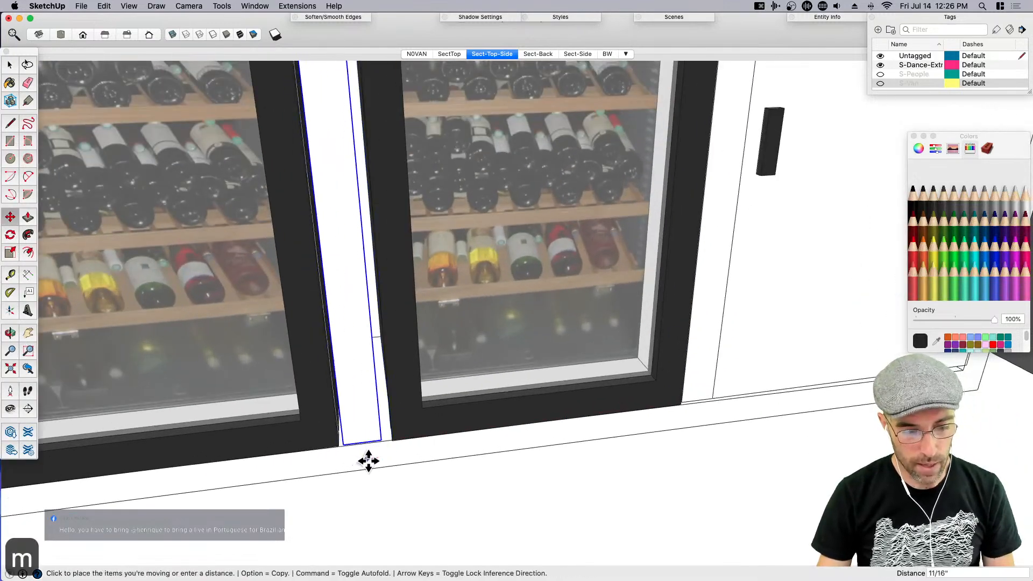
left_click(370, 460)
key("space")
Push/Pull the filler strip's face about 1' 5" to give it depth inside the counter, and save the model
scroll(373, 467, "down", 5)
scroll(396, 449, "down", 2)
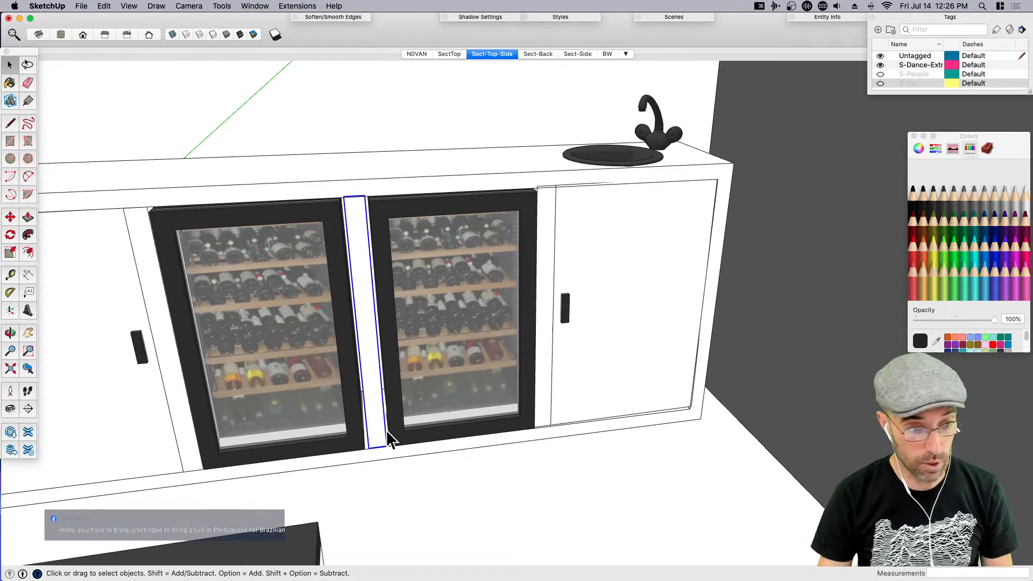
scroll(387, 430, "down", 4)
scroll(381, 428, "up", 3)
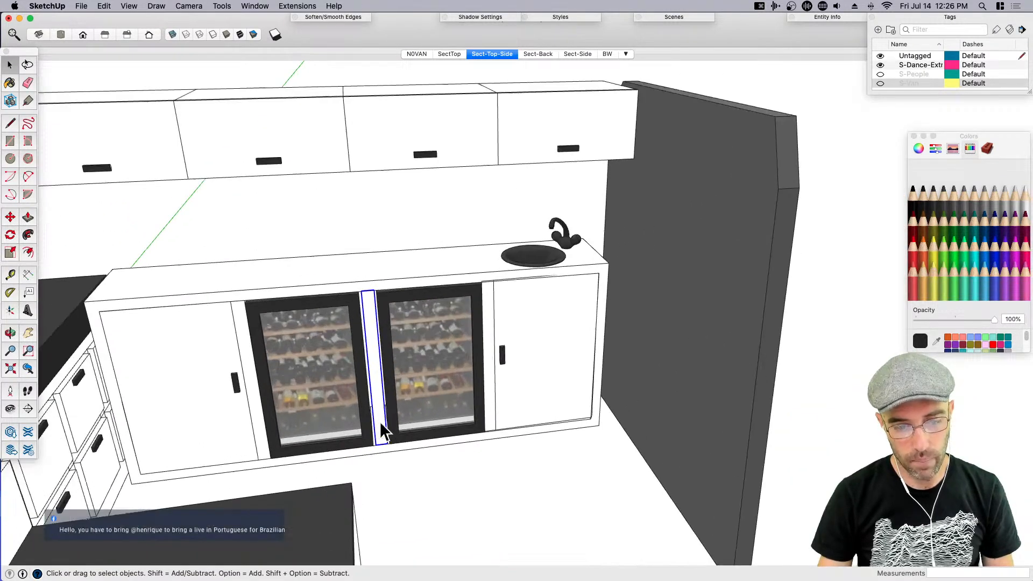
key("p")
scroll(370, 293, "up", 3)
left_click(364, 292)
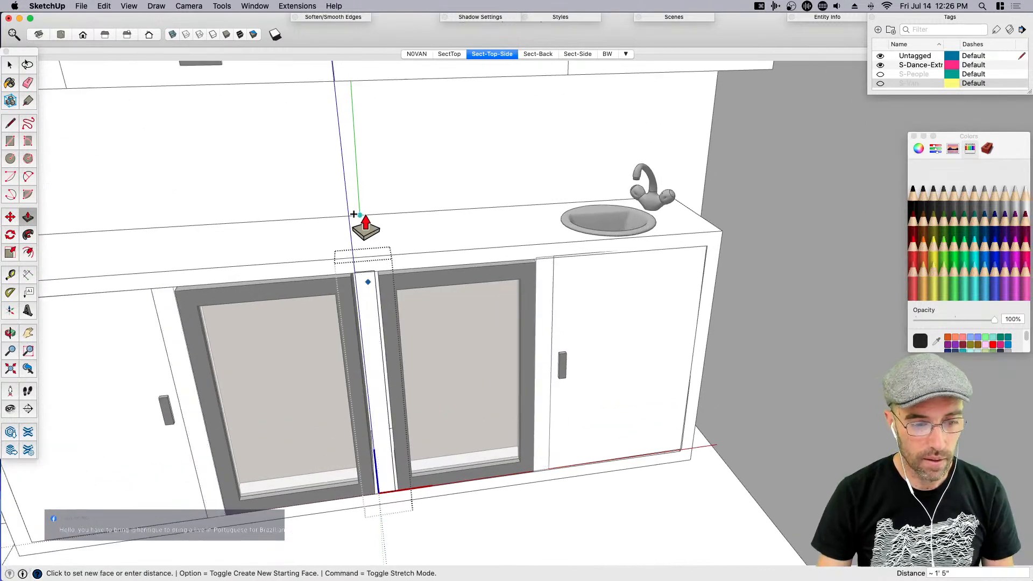
left_click(364, 225)
key("space")
scroll(359, 247, "down", 3)
scroll(360, 247, "down", 5)
key("super+s")
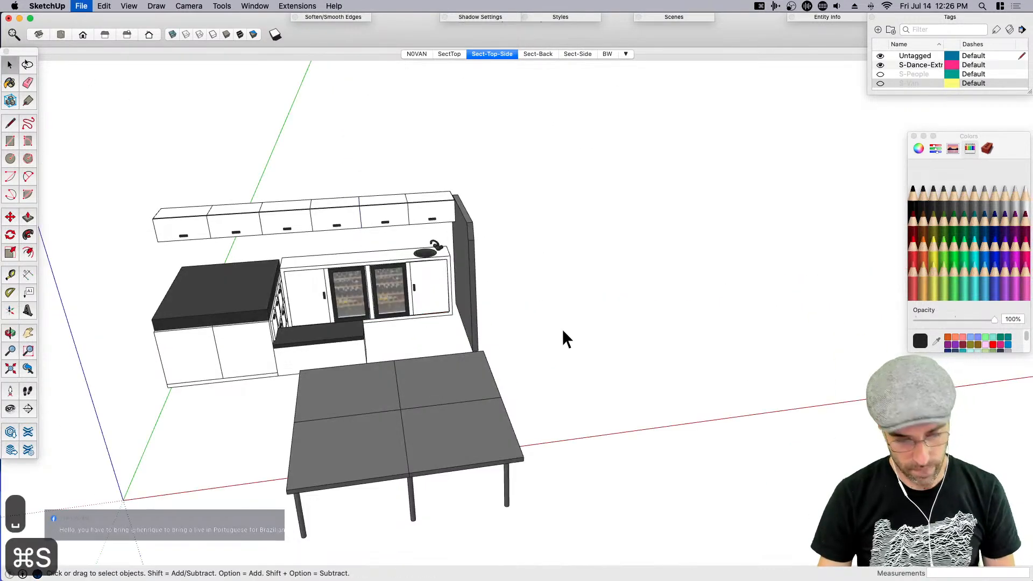
Open 3D Warehouse to look for a figure for the bench
middle_click_drag(657, 306, 459, 295)
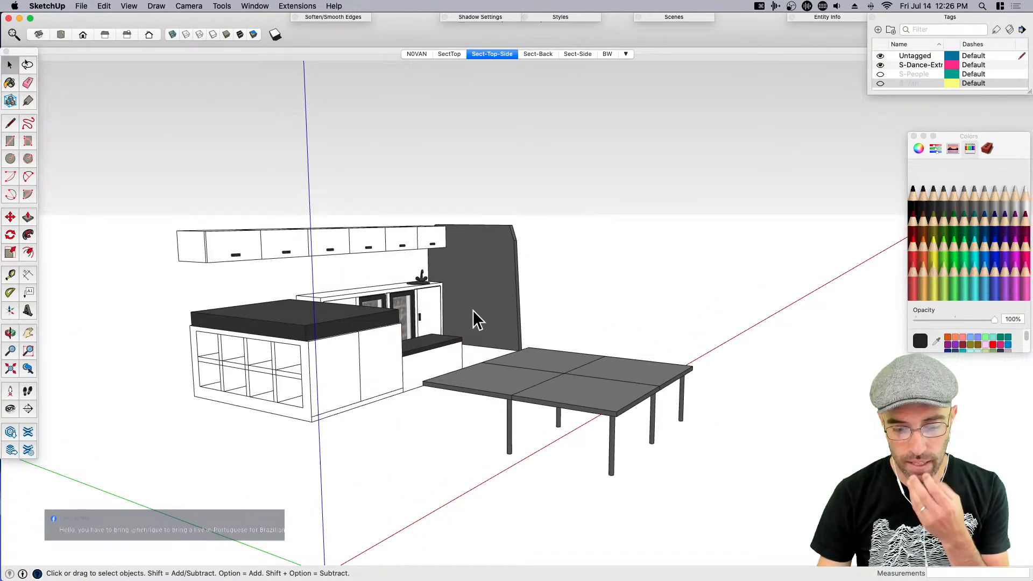
scroll(473, 310, "up", 2)
left_click(427, 359)
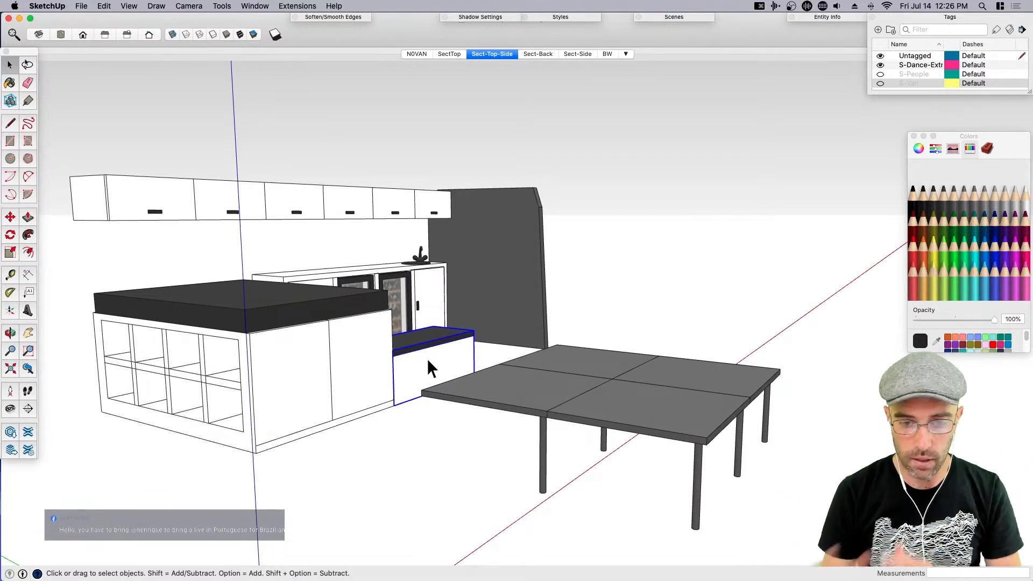
left_click(320, 97)
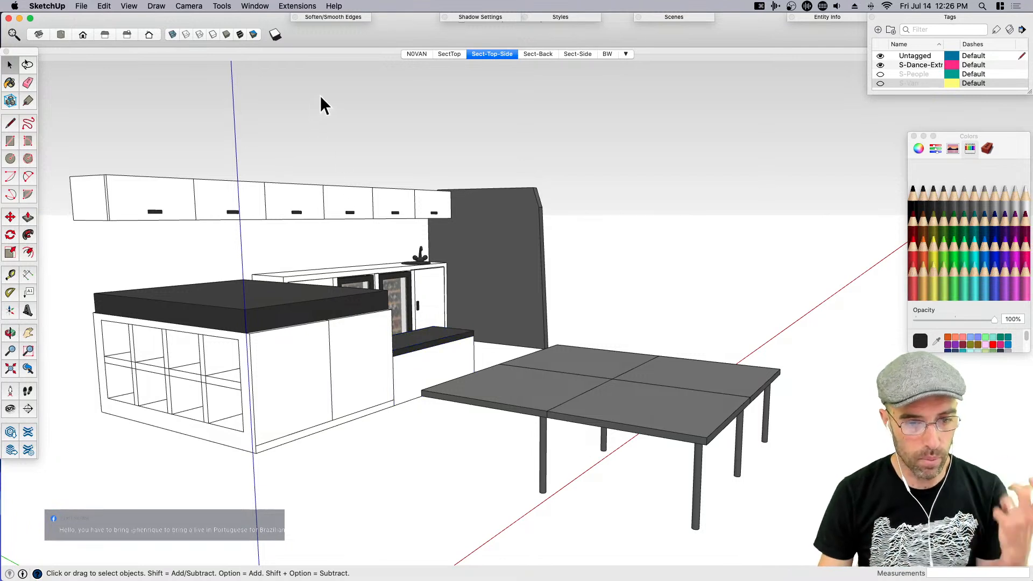
left_click(228, 7)
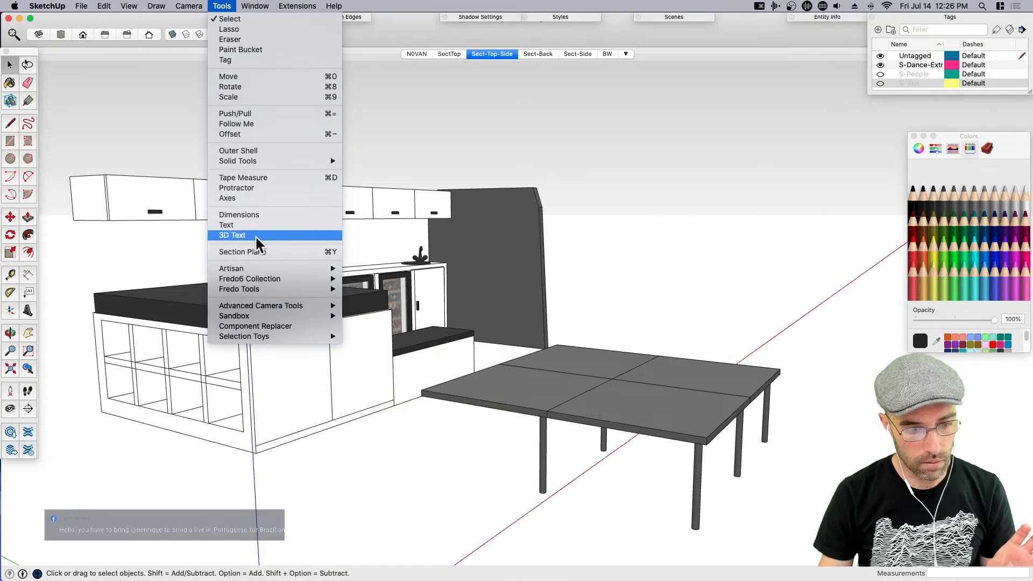
mouse_move(255, 8)
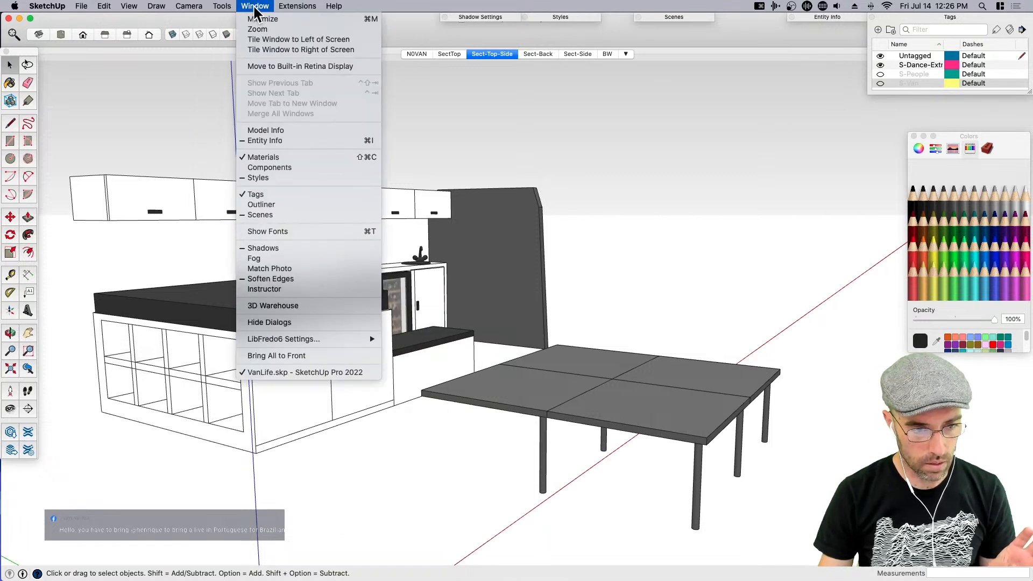
left_click(272, 306)
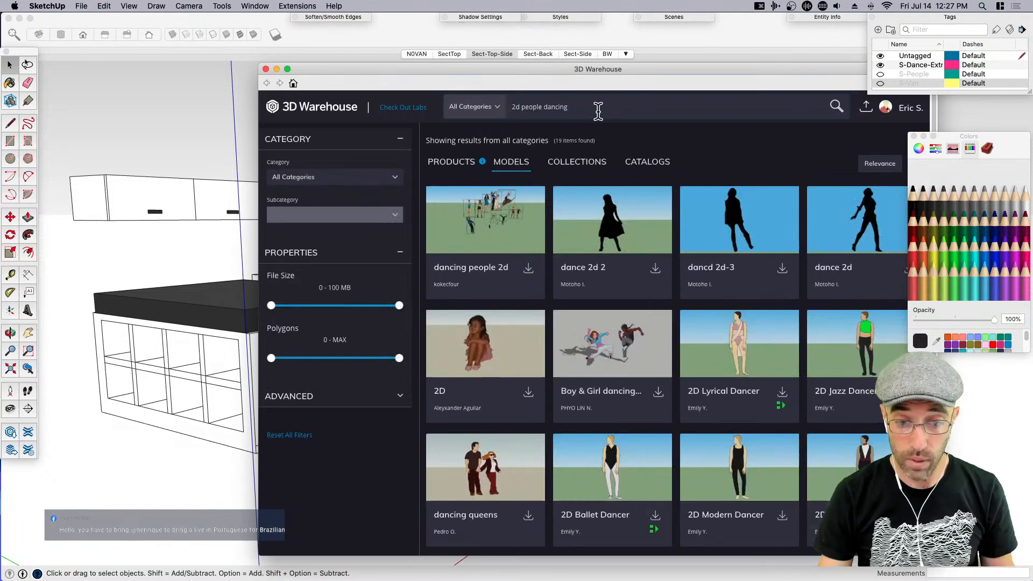
Search the 3D Warehouse models for "2d sitting"
left_click_drag(598, 112, 474, 114)
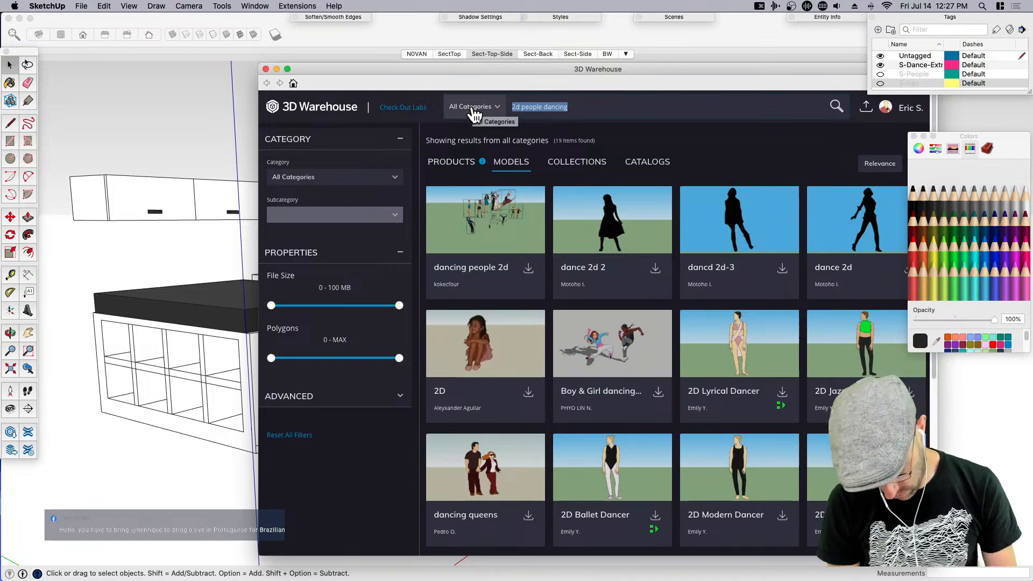
type("2d stting")
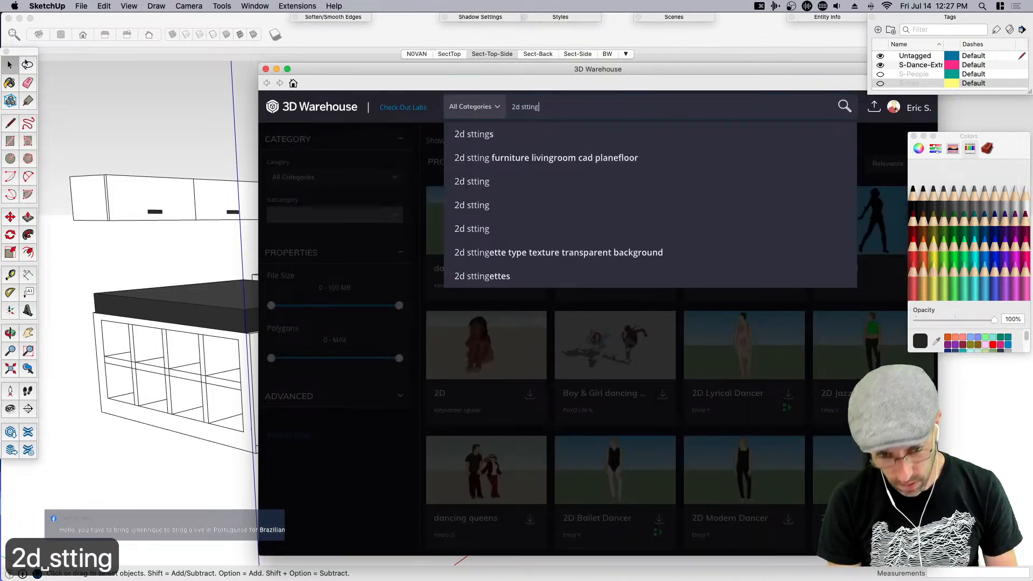
key("BackSpace")
key("BackSpace")
key("BackSpace")
key("BackSpace")
key("BackSpace")
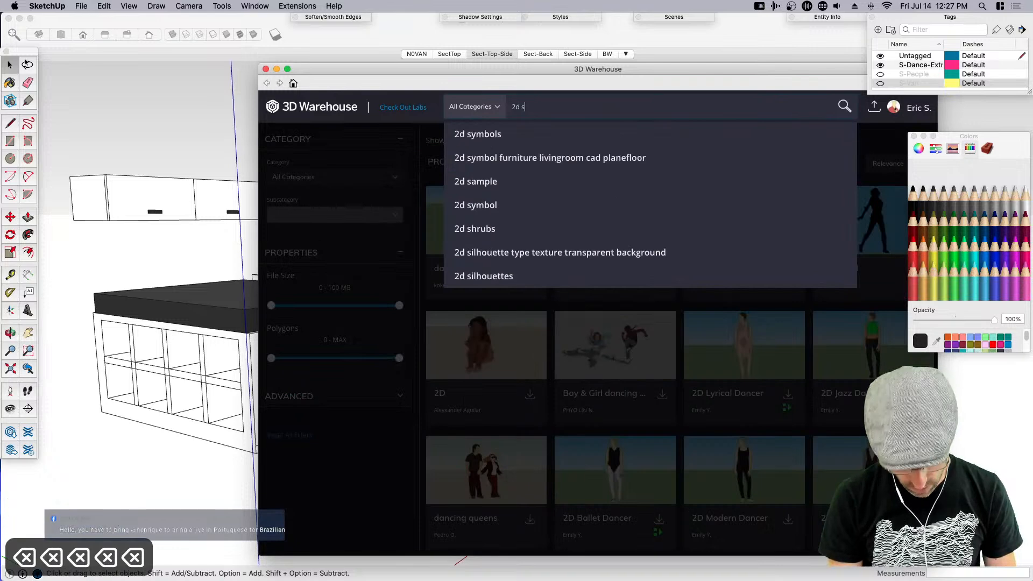
type("itting")
key("Return")
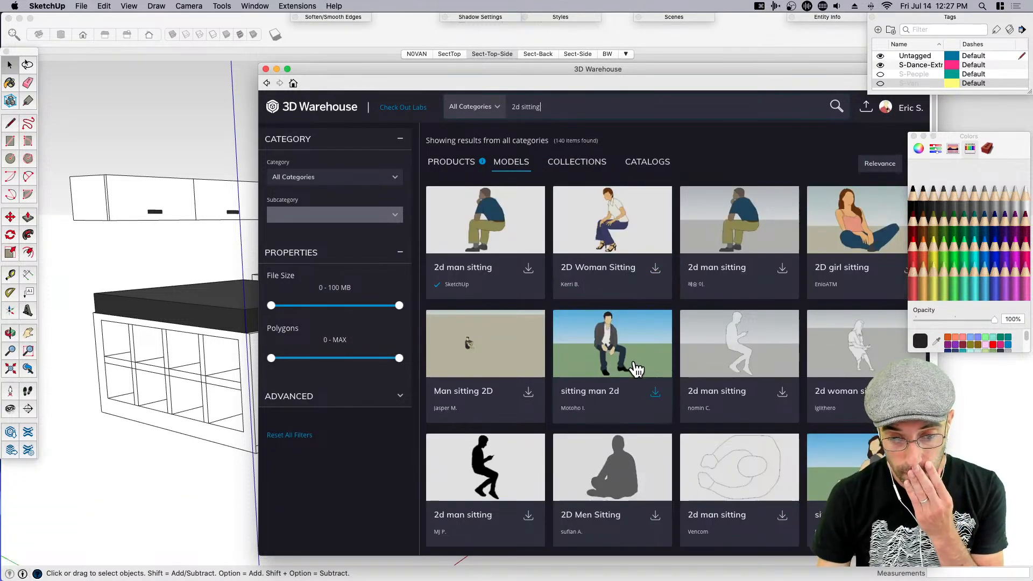
Choose the 2D Sitting Woman from the search results and load it directly into the model
scroll(637, 370, "down", 2)
scroll(636, 370, "down", 5)
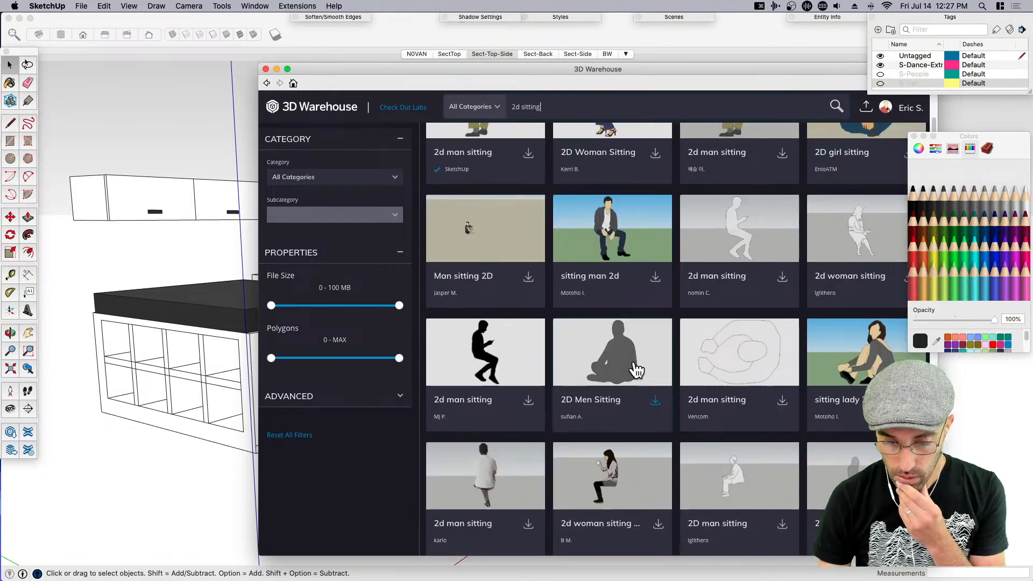
scroll(637, 369, "down", 1)
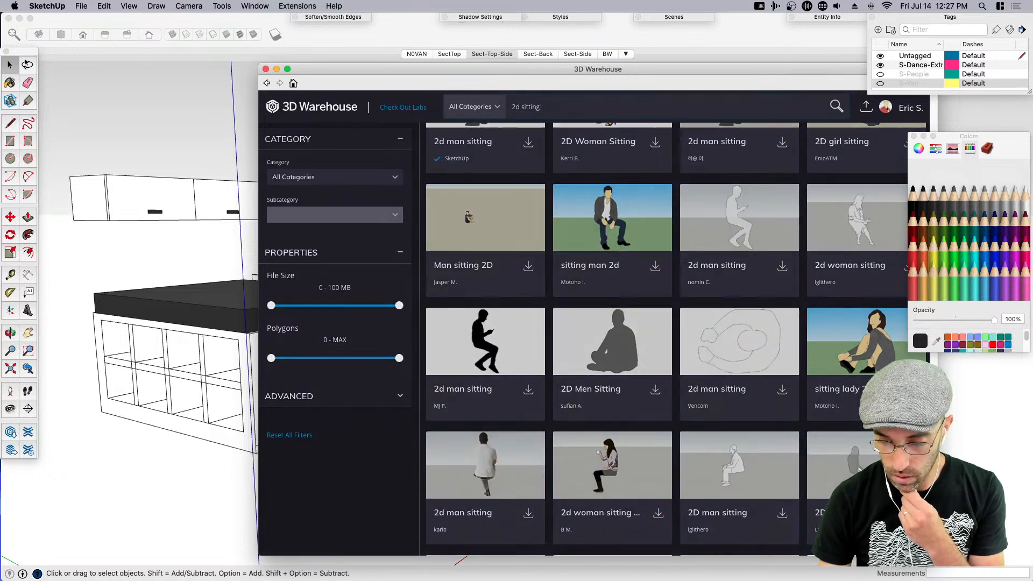
left_click(721, 350)
left_click(697, 329)
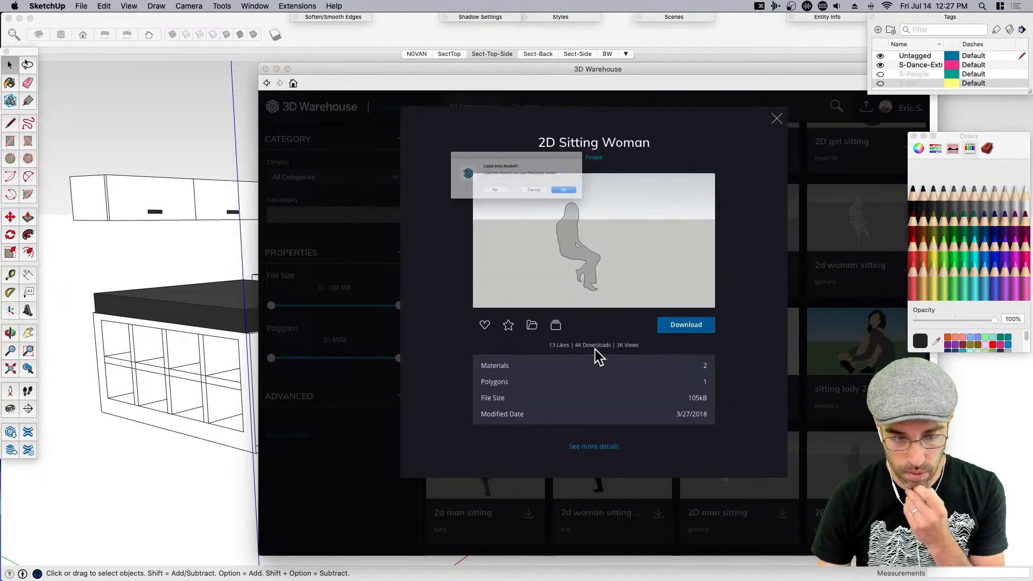
left_click(601, 200)
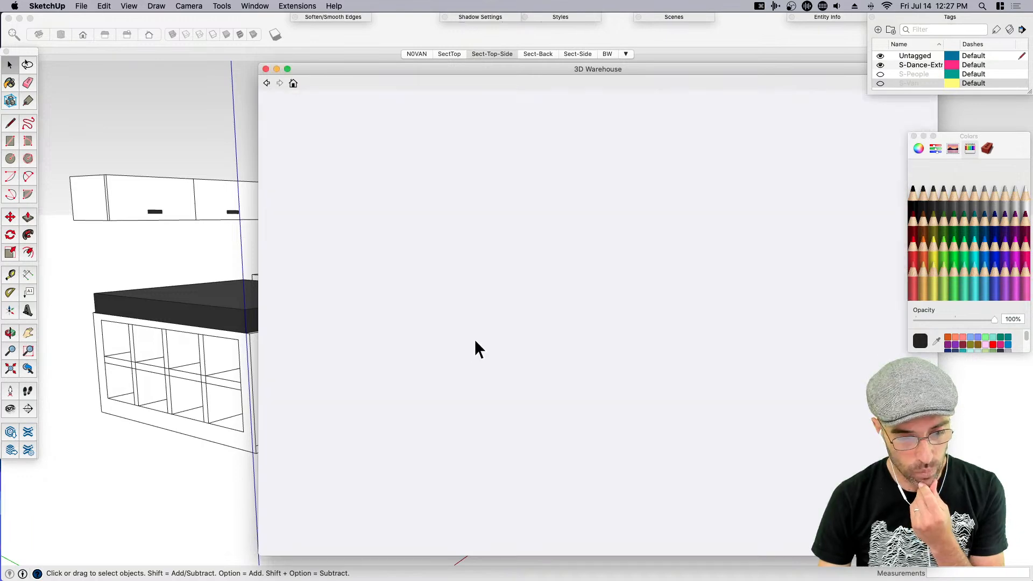
Place the sitting woman figure at the bench beside the bed drawers and select it
scroll(420, 390, "up", 3)
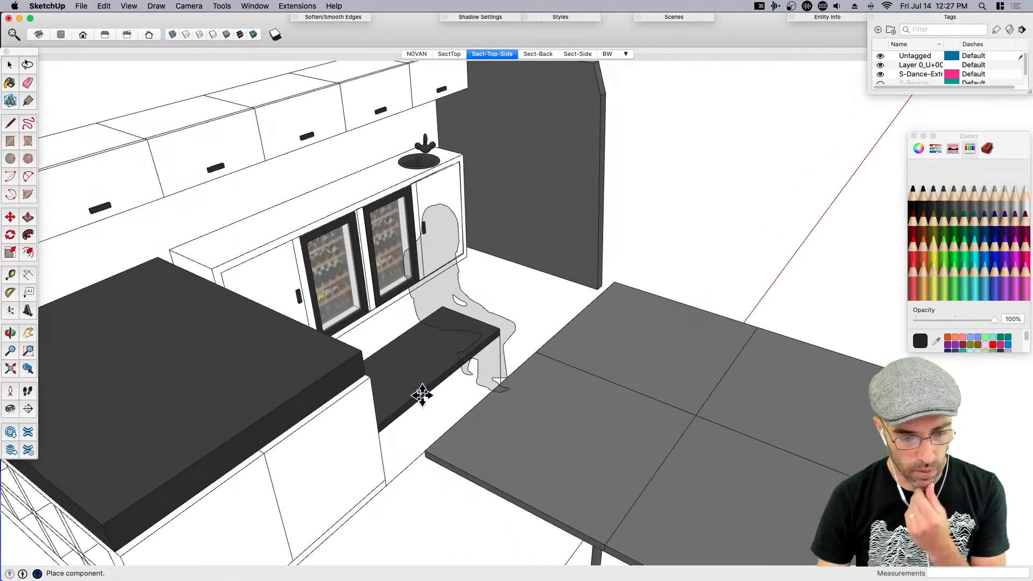
left_click(420, 396)
middle_click_drag(419, 397, 461, 231)
scroll(346, 291, "down", 2)
key("space")
right_click(381, 249)
left_click(410, 316)
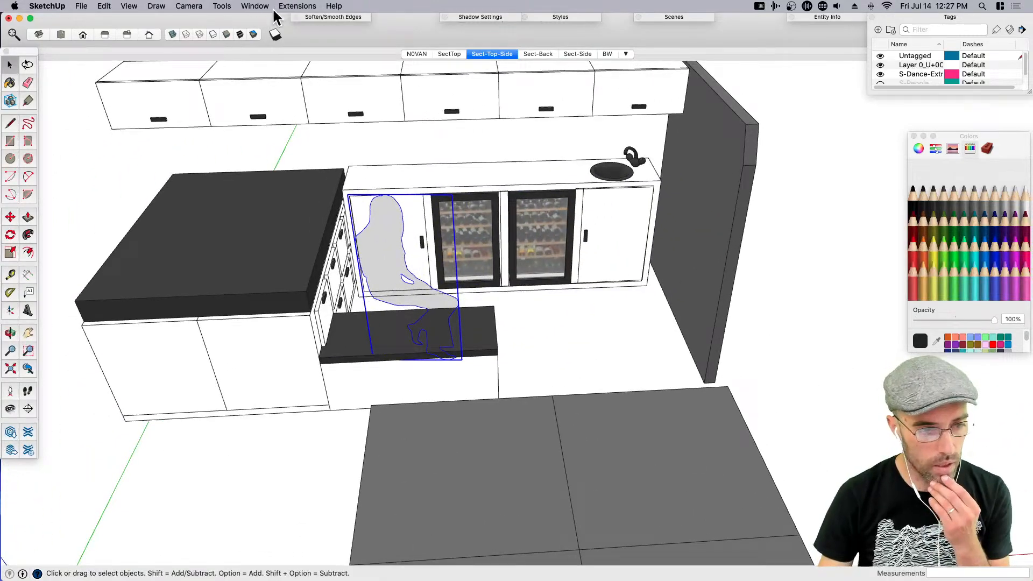
Set the sitting woman component's origin with Axes Tools to X Center, Y Center and Z Bottom
left_click(297, 6)
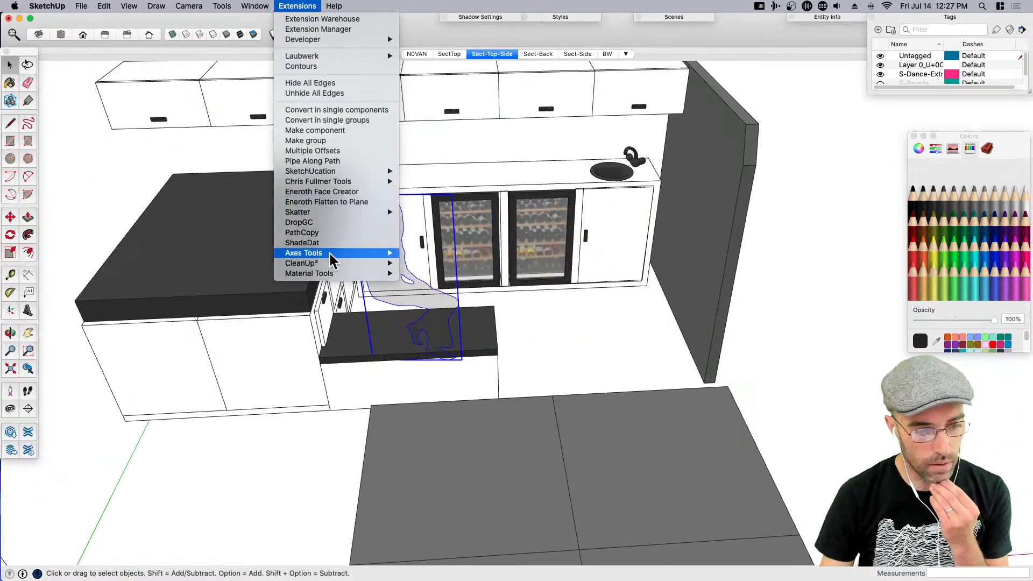
mouse_move(329, 254)
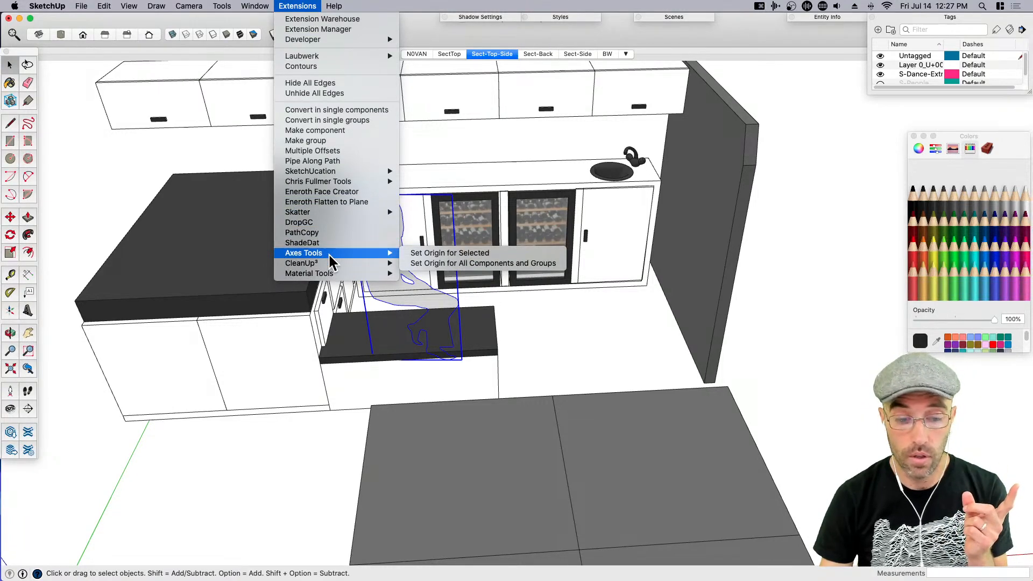
left_click(438, 254)
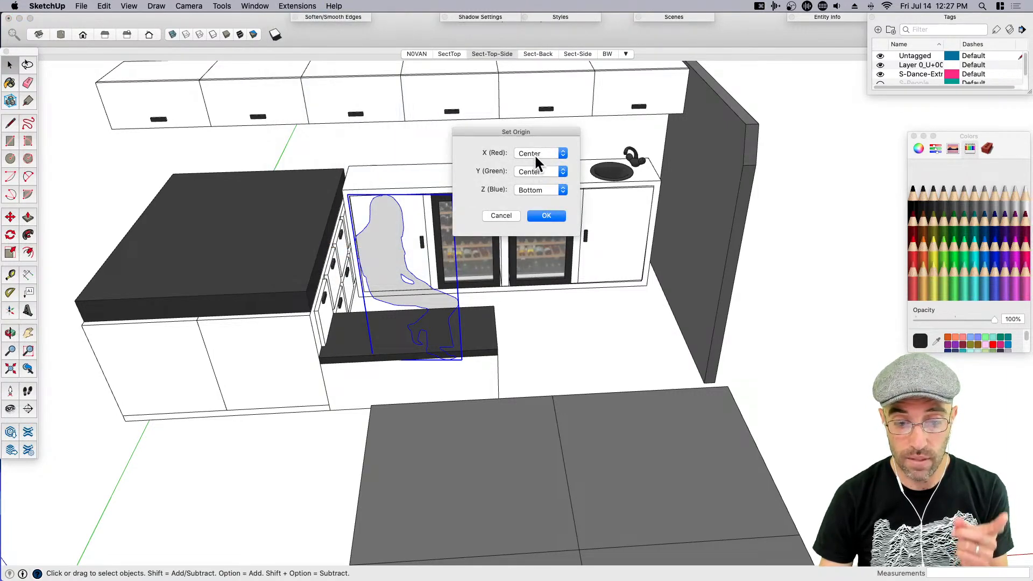
left_click(545, 216)
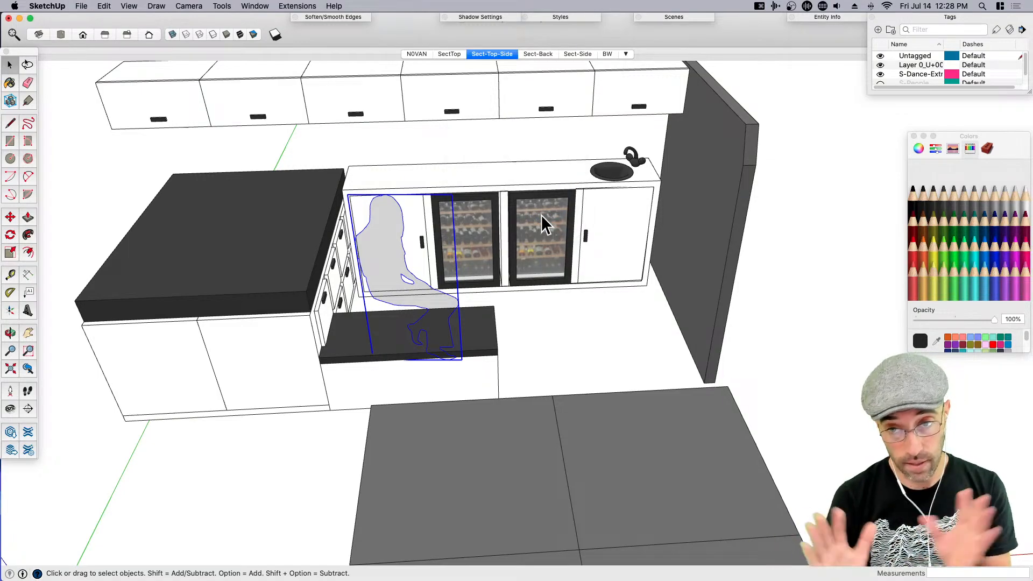
Move the sitting woman figure straight down along the blue axis so its seat meets the bench top
middle_click_drag(435, 414, 522, 360)
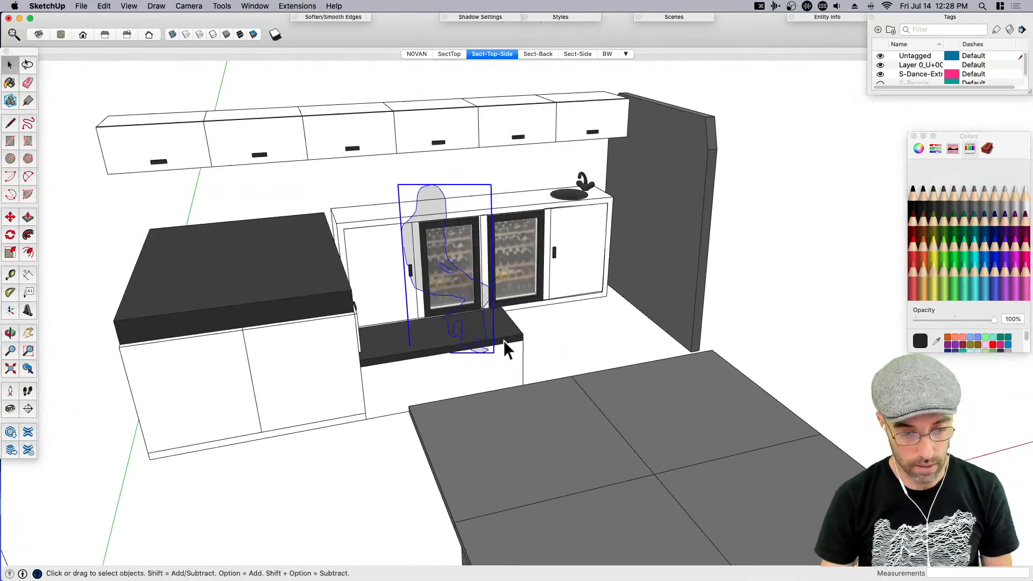
scroll(521, 365, "up", 5)
key("m")
left_click(420, 270)
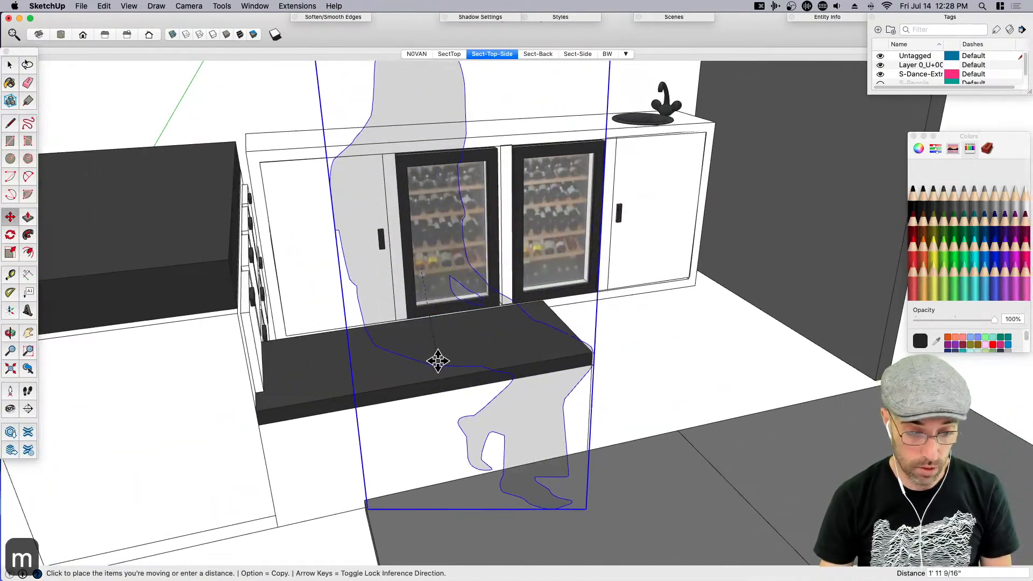
key("Up")
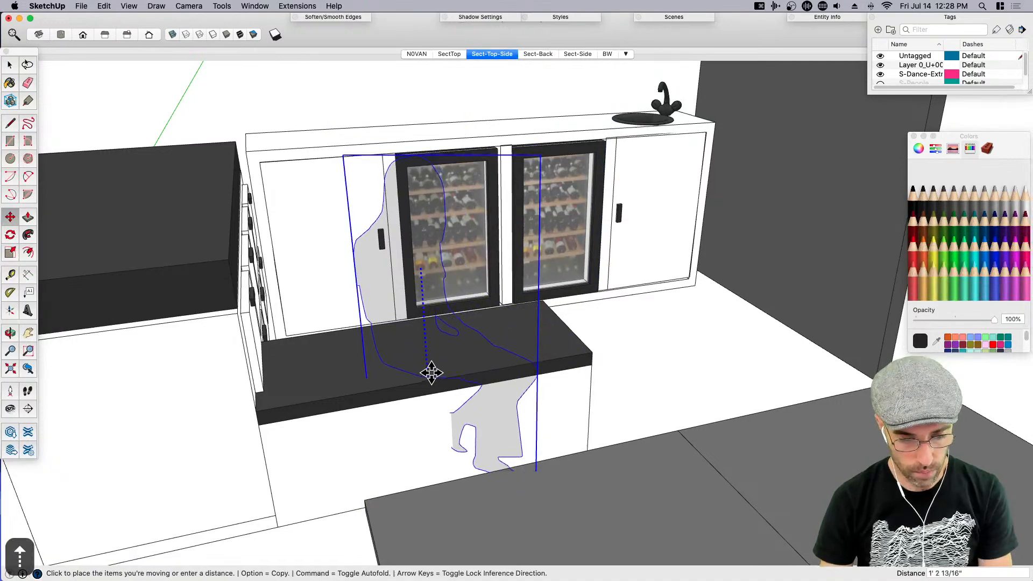
left_click(431, 383)
Move the sitting woman figure back from the bench's front edge onto the bench
scroll(551, 401, "down", 4)
middle_click_drag(551, 402, 335, 395)
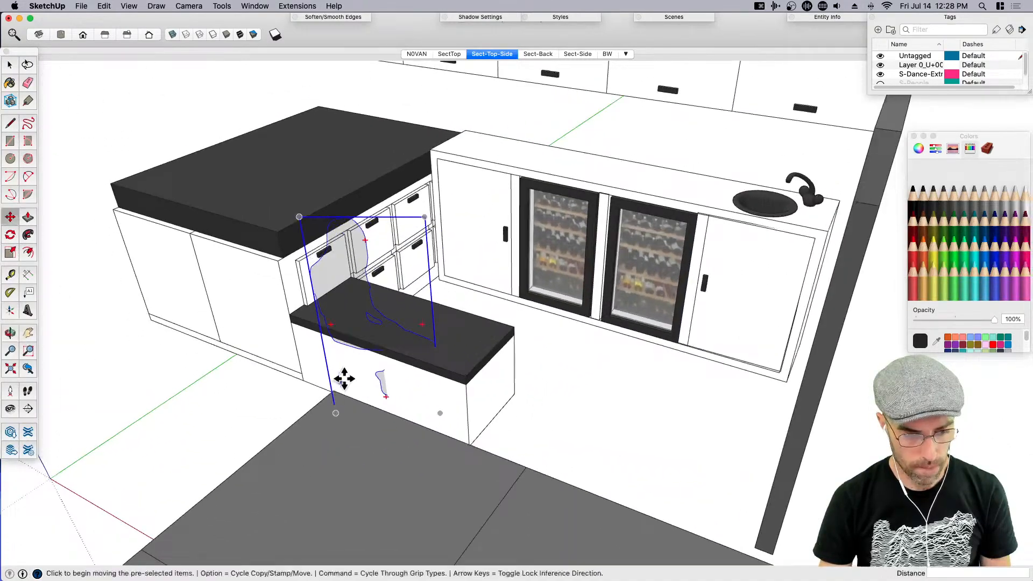
scroll(336, 389, "up", 3)
left_click(322, 509)
left_click(415, 464)
middle_click_drag(568, 443, 486, 322)
key("space")
Open the sitting woman component for editing and explode the object nested inside it
key("b")
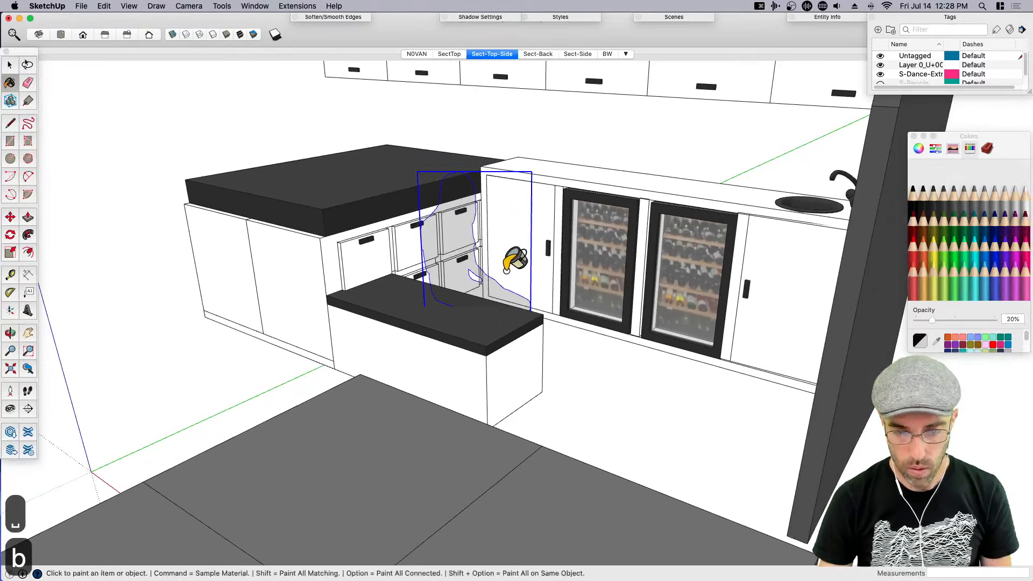
key("space")
double_click(463, 228)
left_click(463, 228)
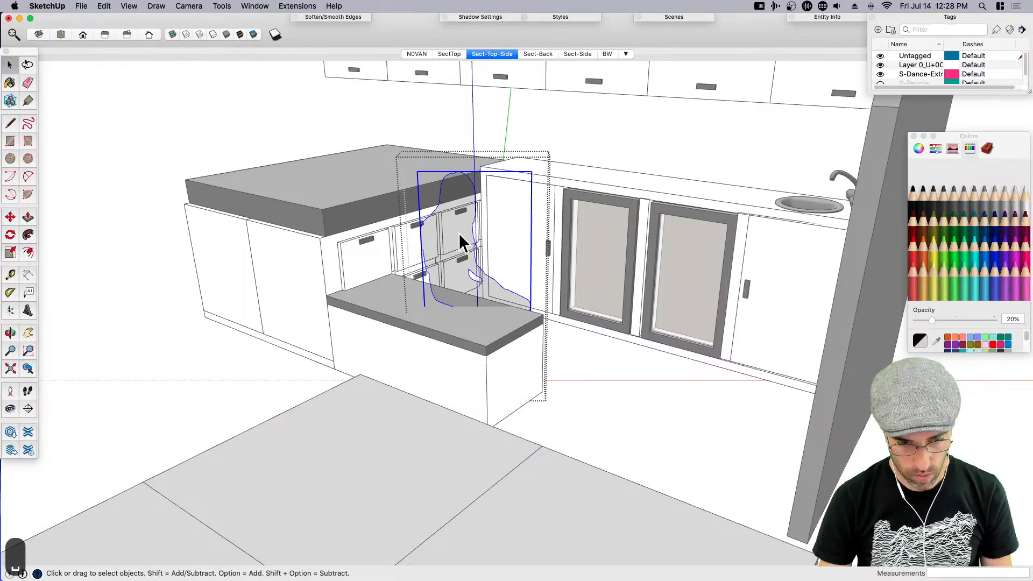
right_click(459, 234)
left_click(486, 297)
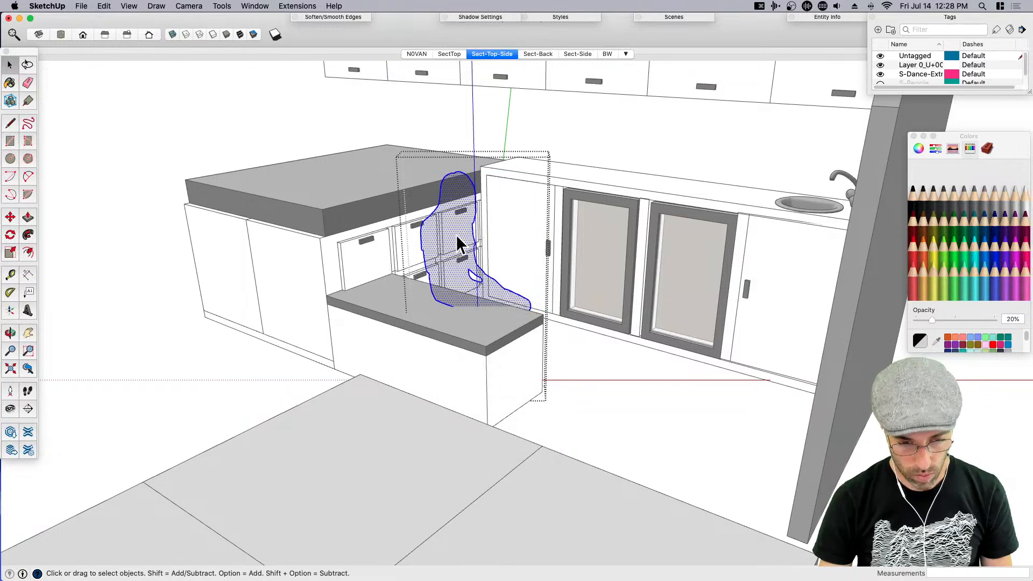
Paint the sitting woman silhouette with the dark color at 70% opacity
key("b")
left_click(971, 320)
left_click(468, 249)
scroll(543, 269, "down", 3)
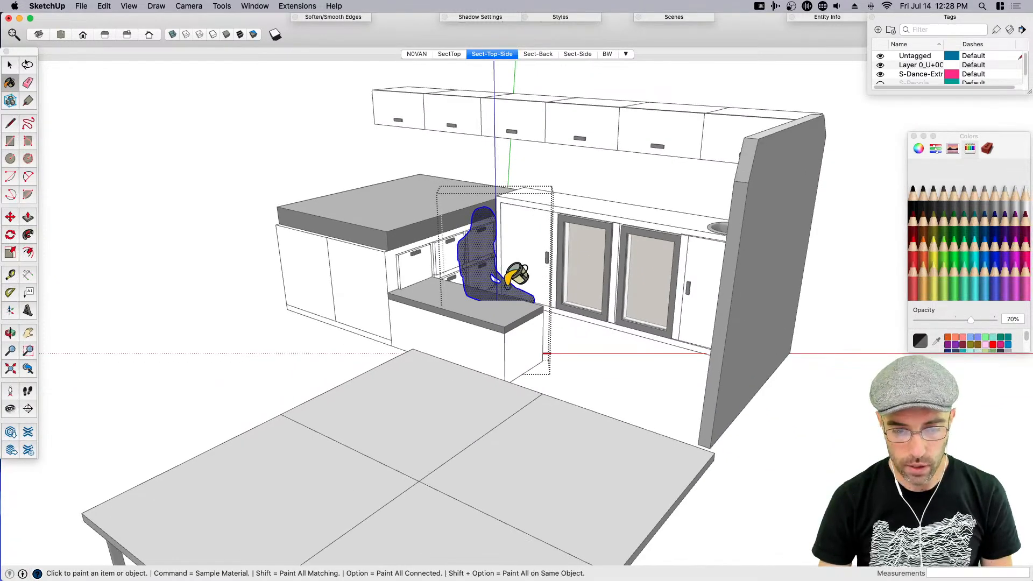
Paint the sitting woman silhouette Strawberry pink at 50% opacity and leave the component's editing
left_click(1018, 255)
left_click(484, 252)
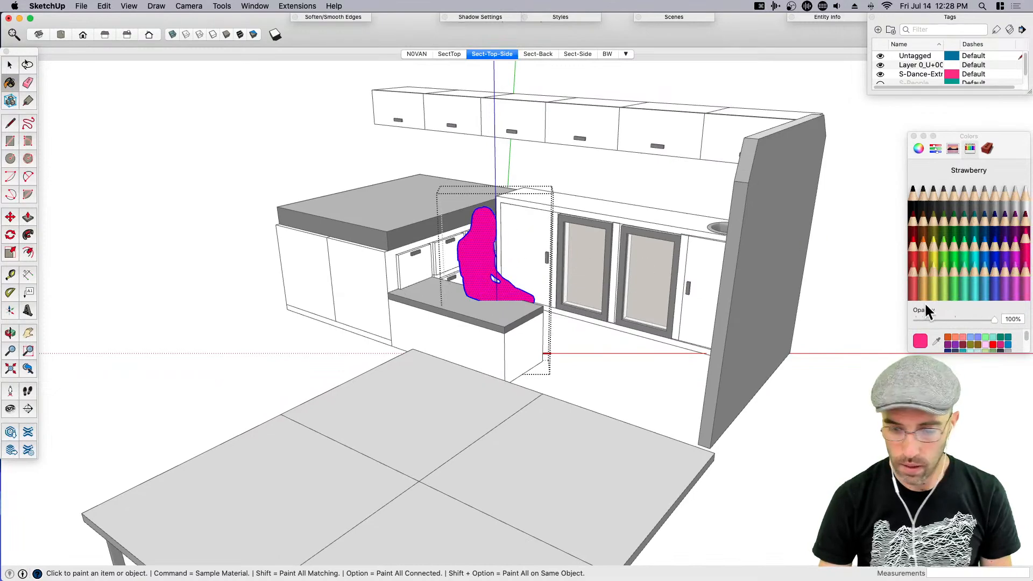
left_click(955, 319)
left_click(492, 259)
middle_click_drag(493, 262, 541, 297)
key("space")
left_click(796, 345)
left_click(810, 371)
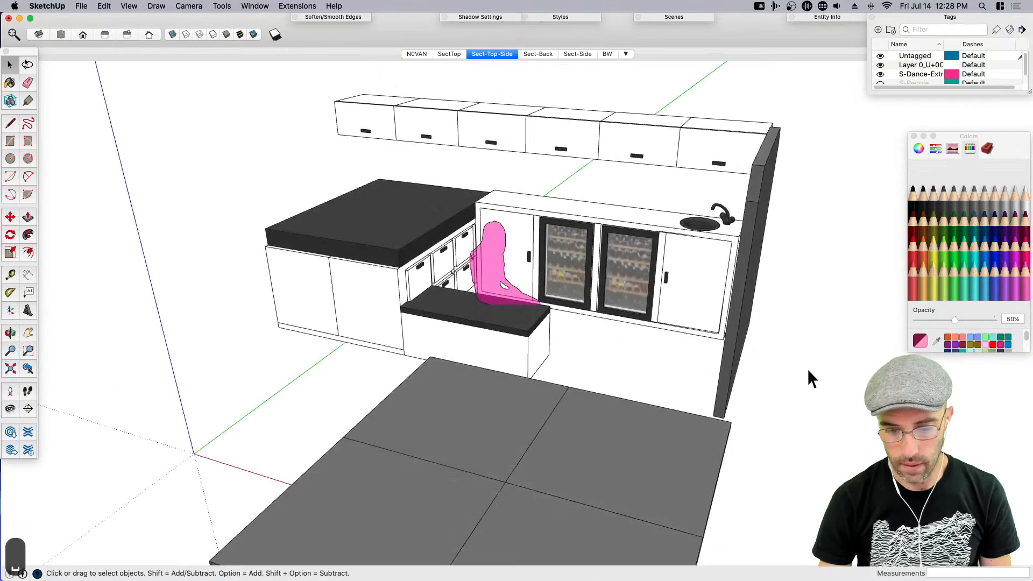
Show the S-People tag to compare the standing figures with the sitting one
left_click_drag(1031, 100, 1029, 109)
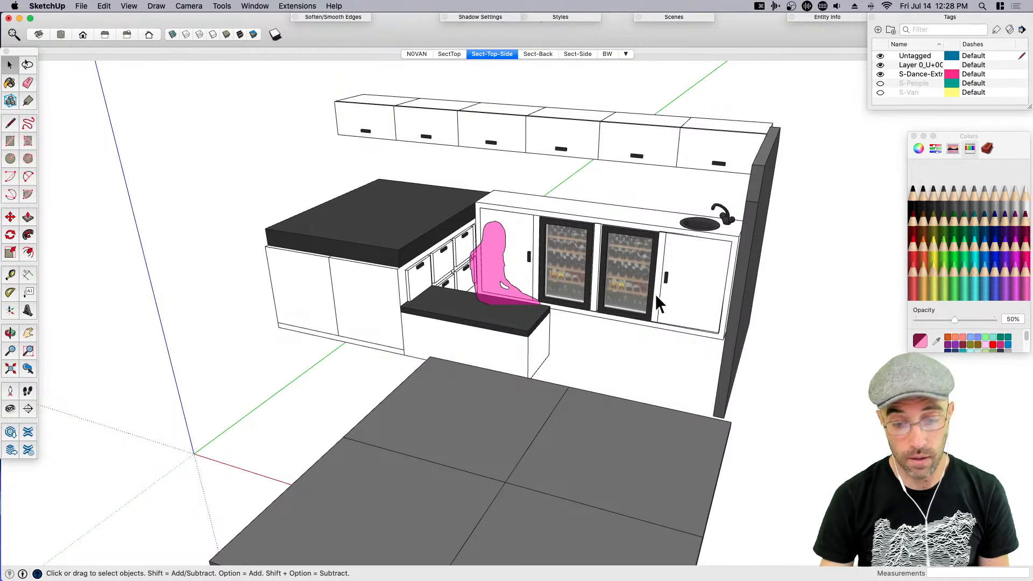
left_click(880, 83)
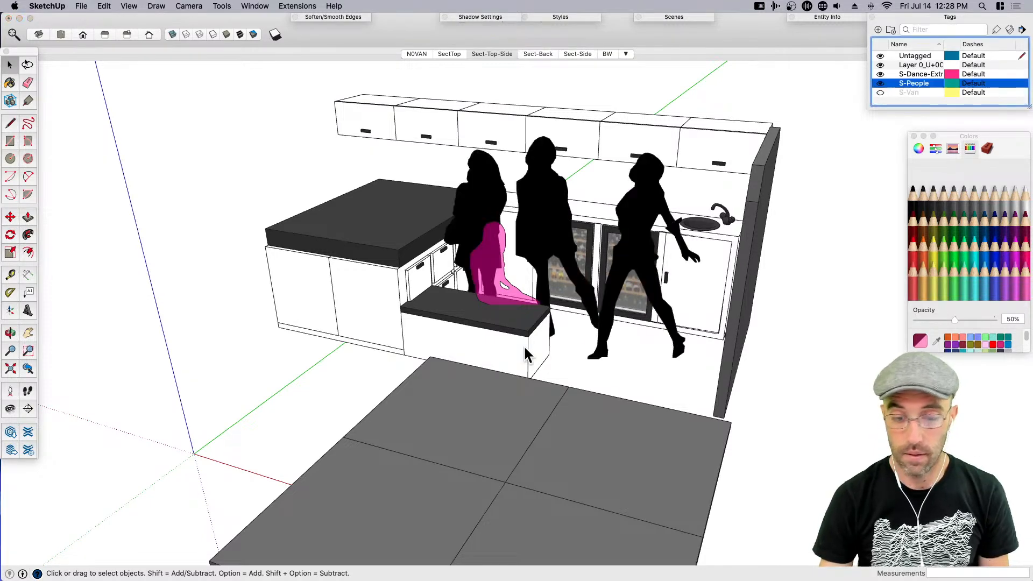
middle_click_drag(519, 305, 637, 230)
left_click(637, 246)
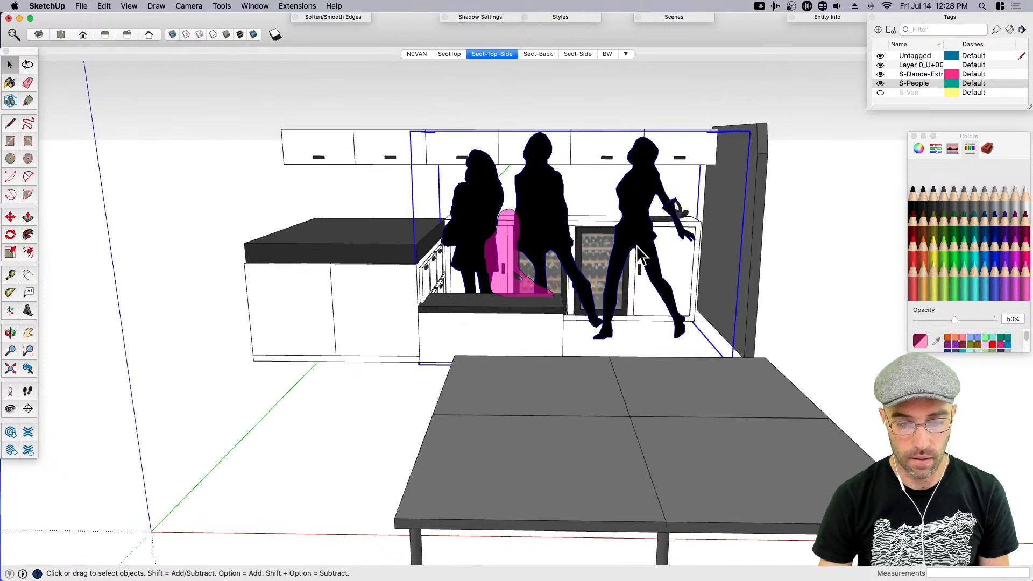
Scale the sitting woman figure up uniformly by a factor of about 1.1 to match the standing people
left_click(489, 262)
scroll(520, 252, "up", 4)
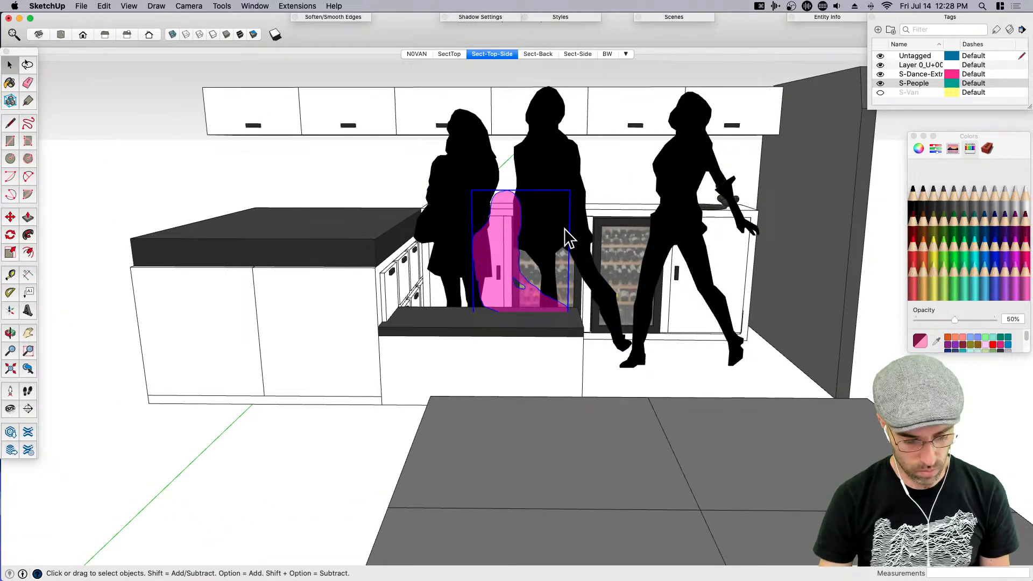
key("s")
left_click(570, 190)
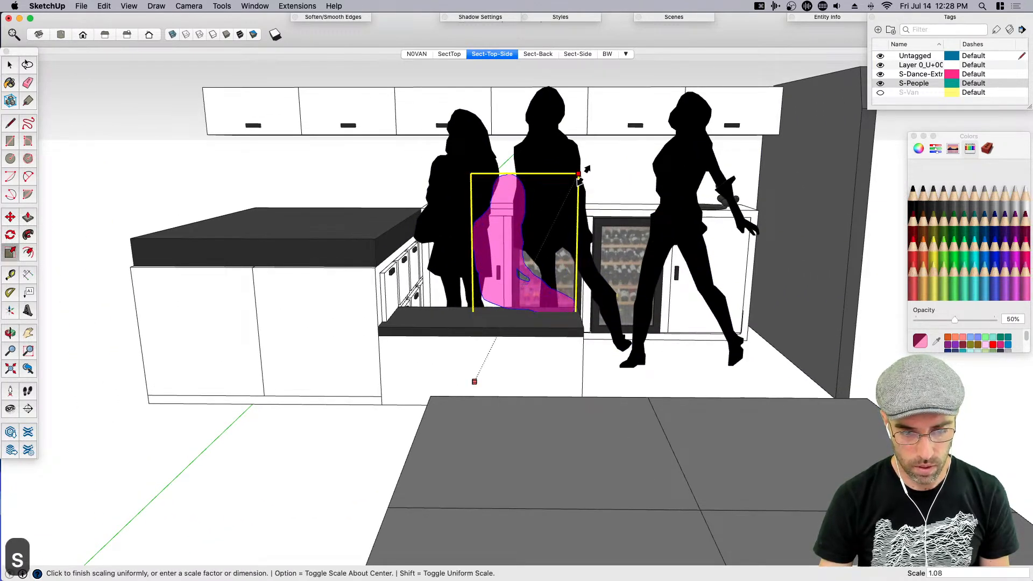
left_click(584, 168)
key("space")
Move the scaled sitting figure vertically down so it rests on the bench top
scroll(516, 264, "up", 3)
key("m")
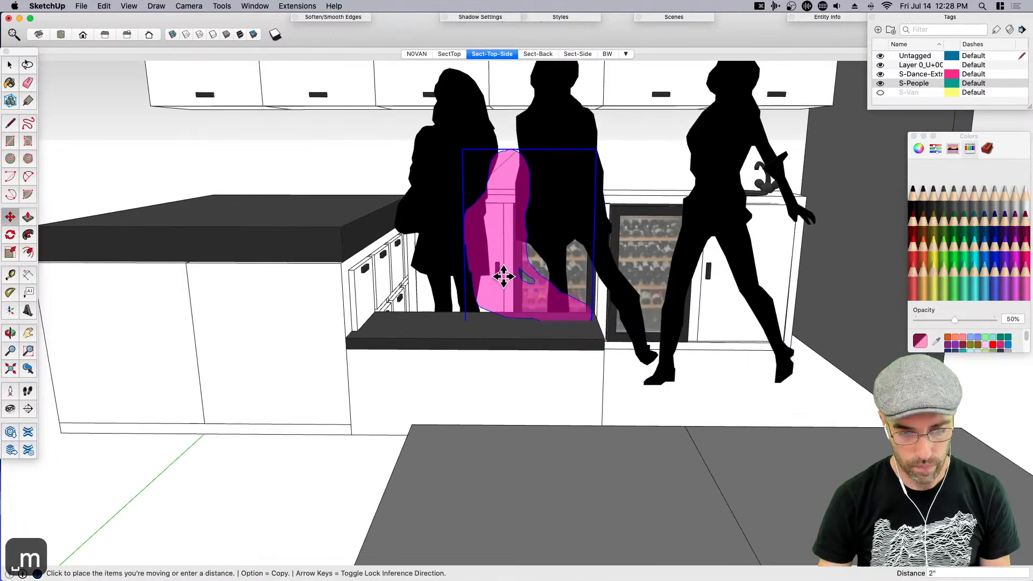
key("Up")
left_click(476, 323)
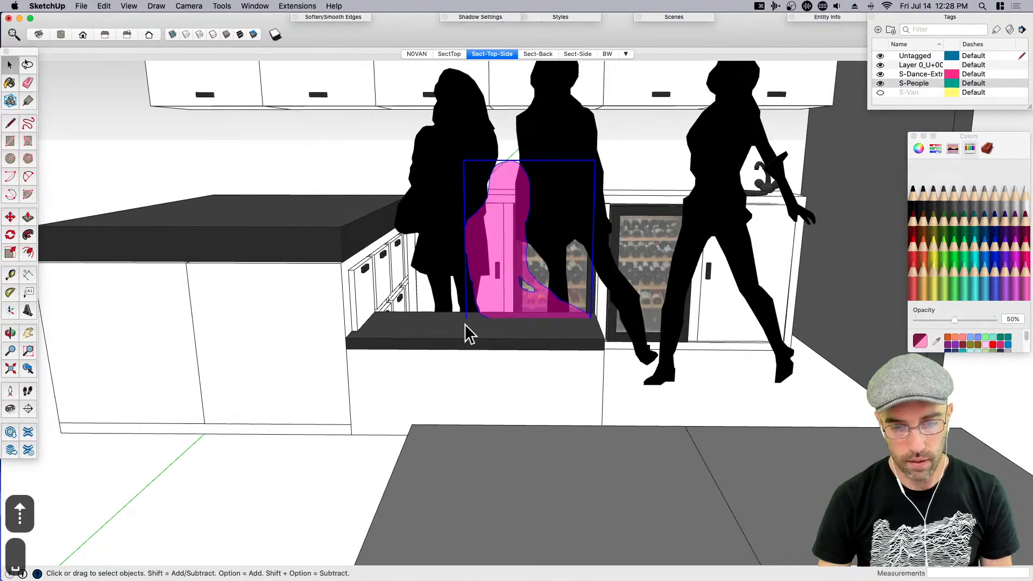
key("space")
scroll(535, 189, "down", 3)
Select the group of three standing people and strip its materials with Material Tools
left_click(535, 189)
left_click(311, 6)
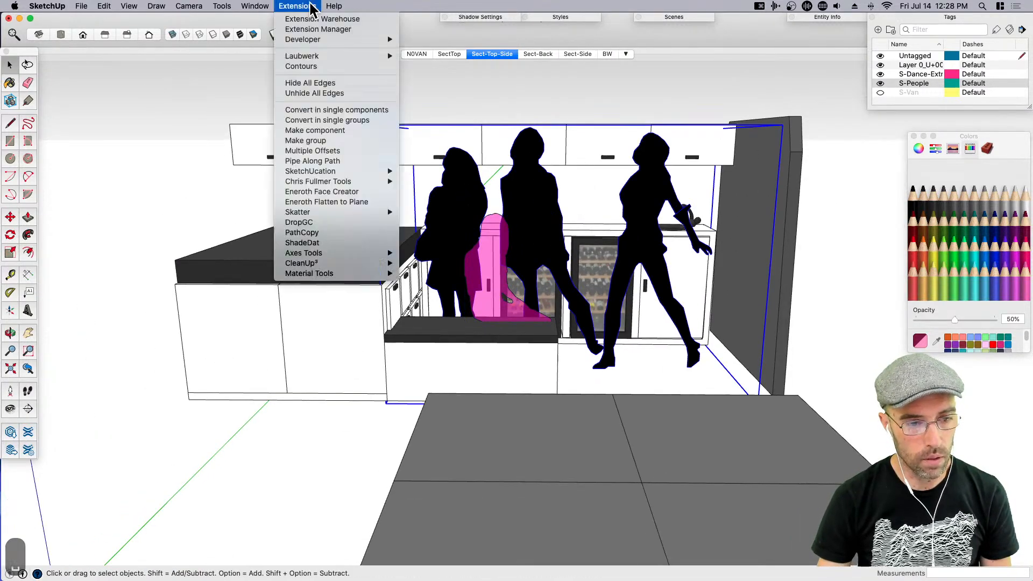
mouse_move(357, 273)
left_click(458, 301)
Select all three standing figures inside their group and paint them Strawberry pink at 50% opacity
key("super+a")
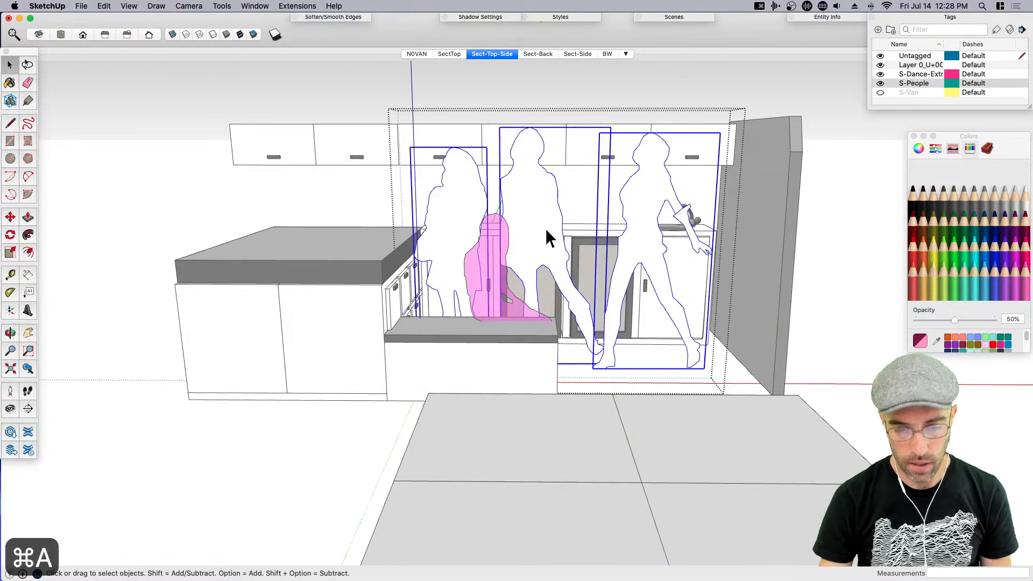
key("b")
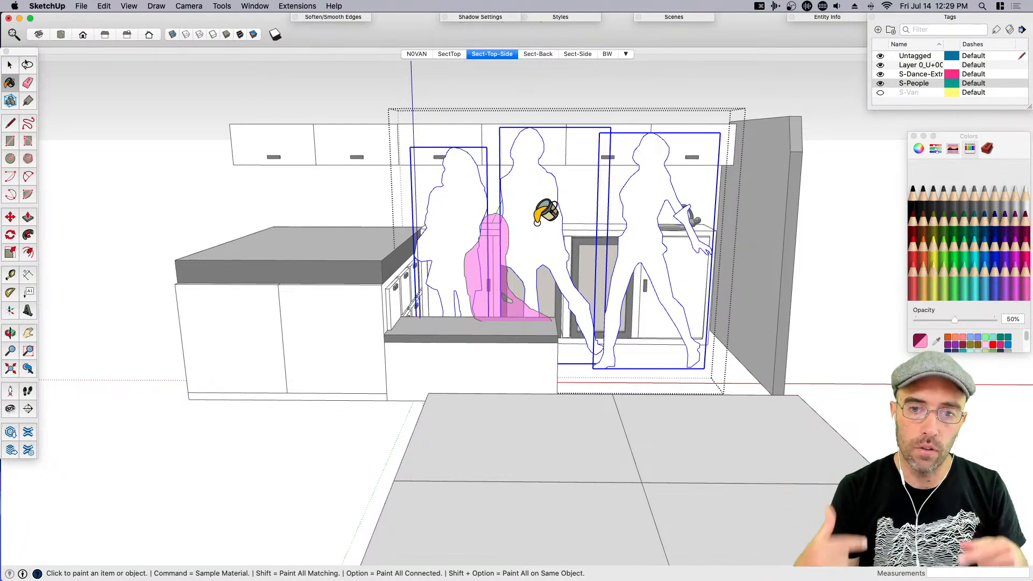
left_click(547, 212)
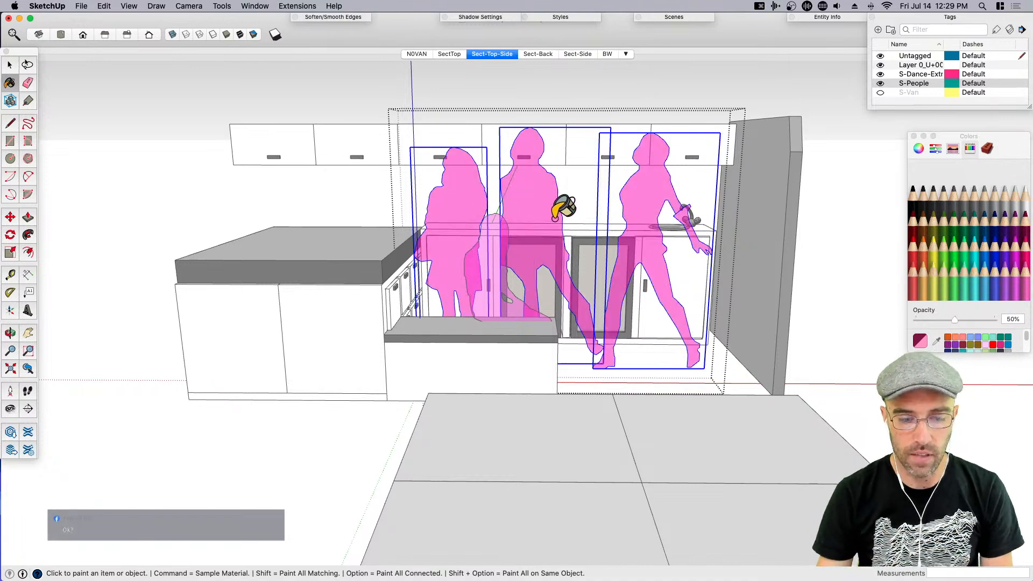
key("space")
Save the van model
scroll(538, 272, "down", 2)
scroll(371, 420, "down", 2)
middle_click_drag(372, 420, 358, 388)
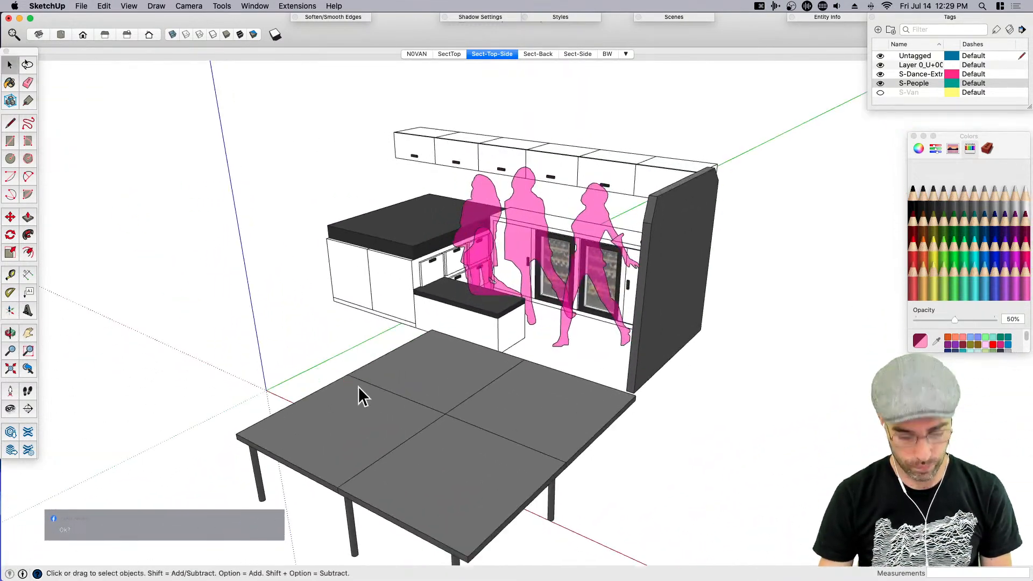
scroll(434, 359, "up", 3)
key("h")
left_click_drag(433, 341, 447, 366)
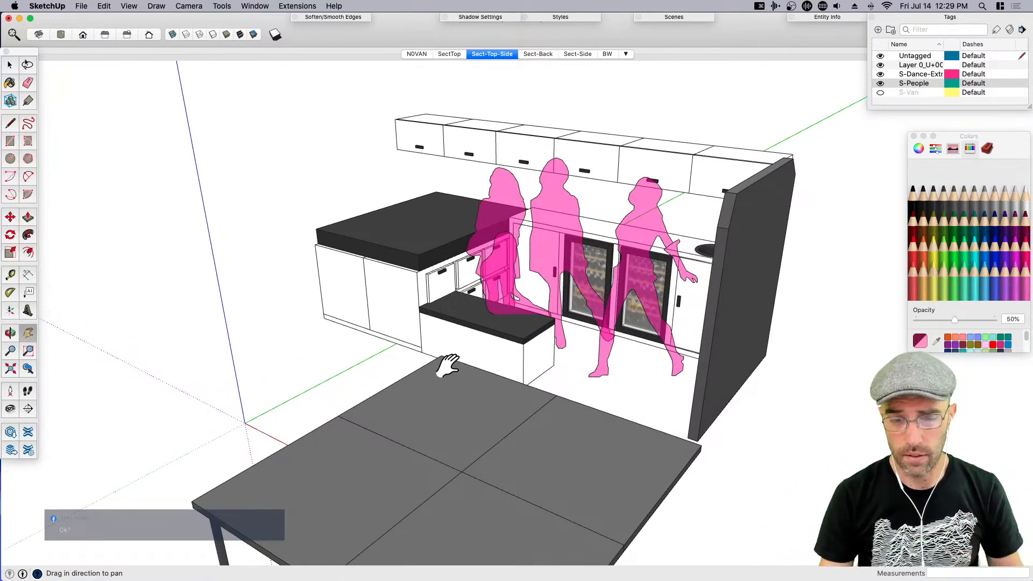
middle_click_drag(447, 366, 476, 353)
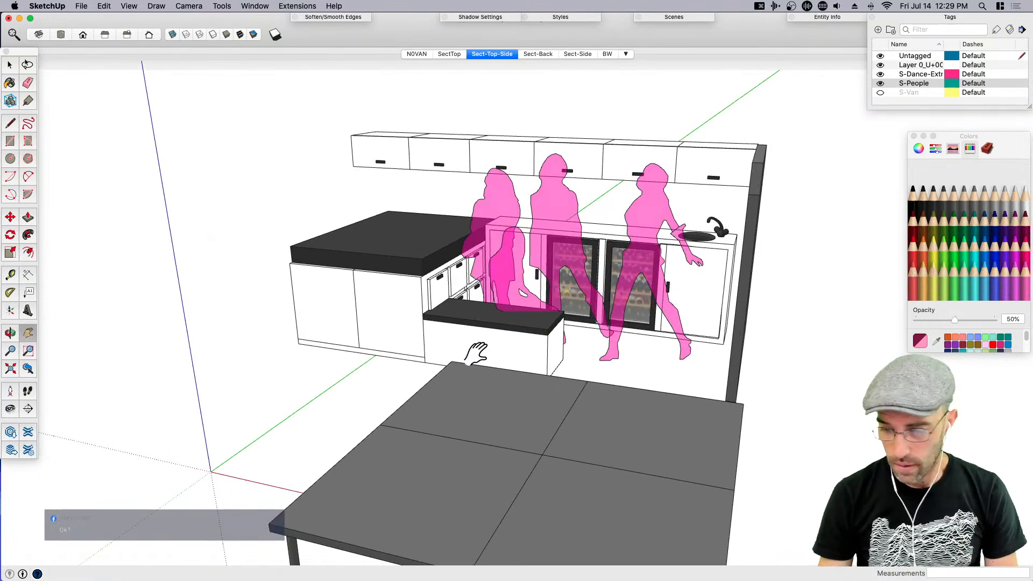
key("super+s")
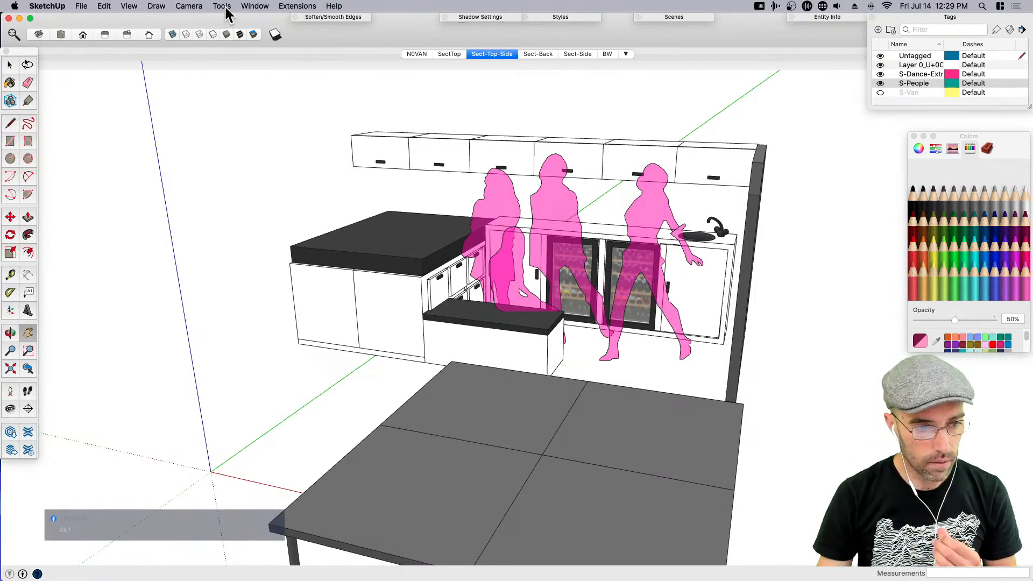
left_click(252, 6)
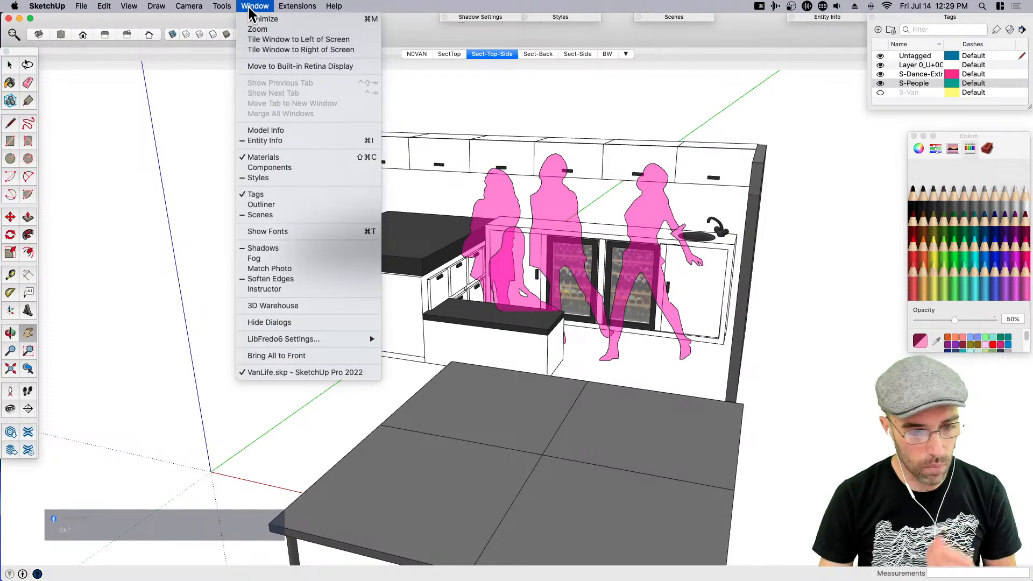
key("Escape")
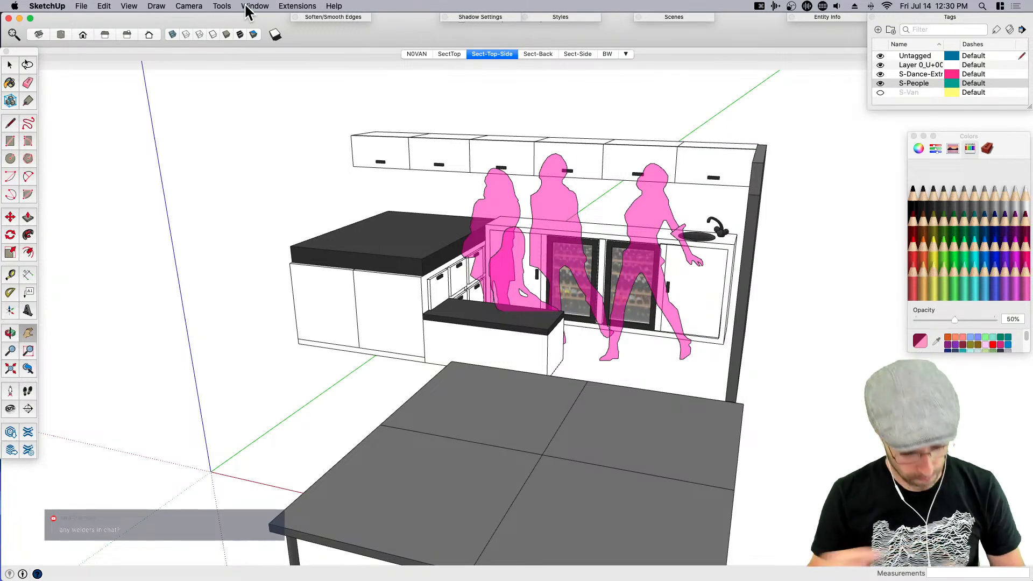
Draw a two-point arc sagging about 3 5/8" across the two front panels of the bed base
middle_click_drag(221, 299, 359, 318)
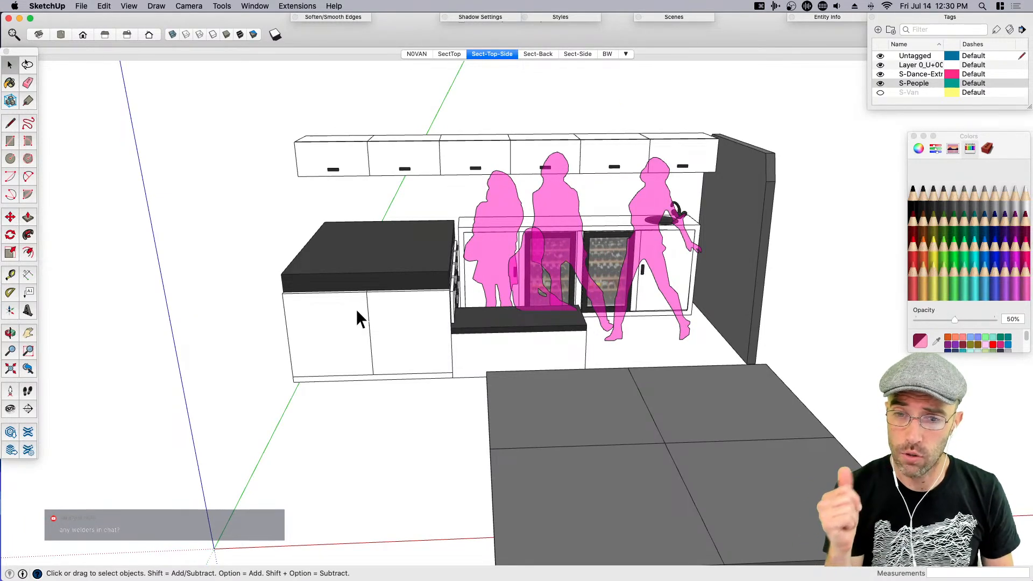
key("space")
middle_click_drag(417, 341, 347, 311)
scroll(347, 312, "up", 3)
key("a")
scroll(272, 322, "up", 2)
left_click(274, 324)
left_click(466, 317)
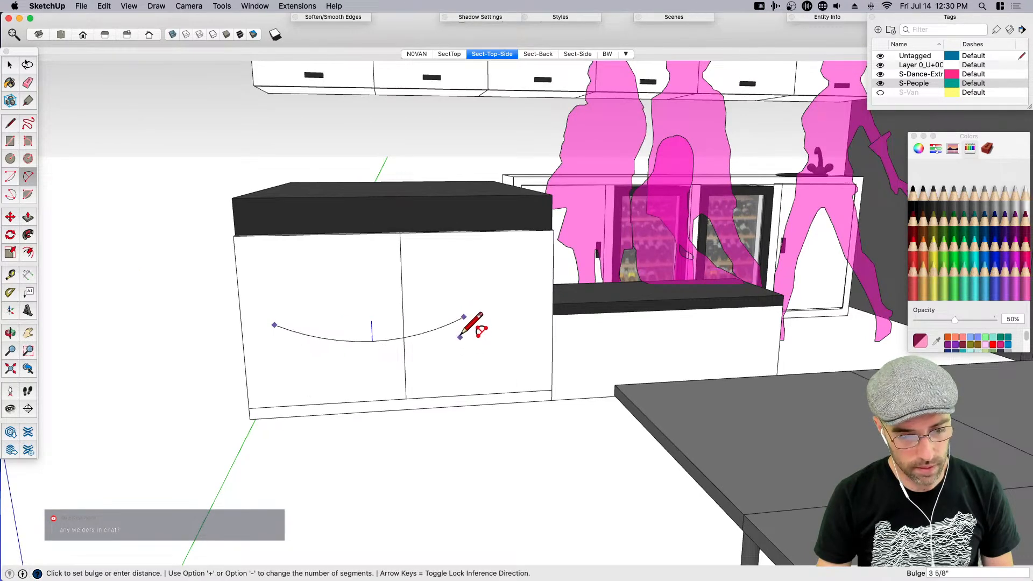
left_click(470, 329)
key("space")
scroll(288, 339, "up", 1)
scroll(301, 323, "up", 2)
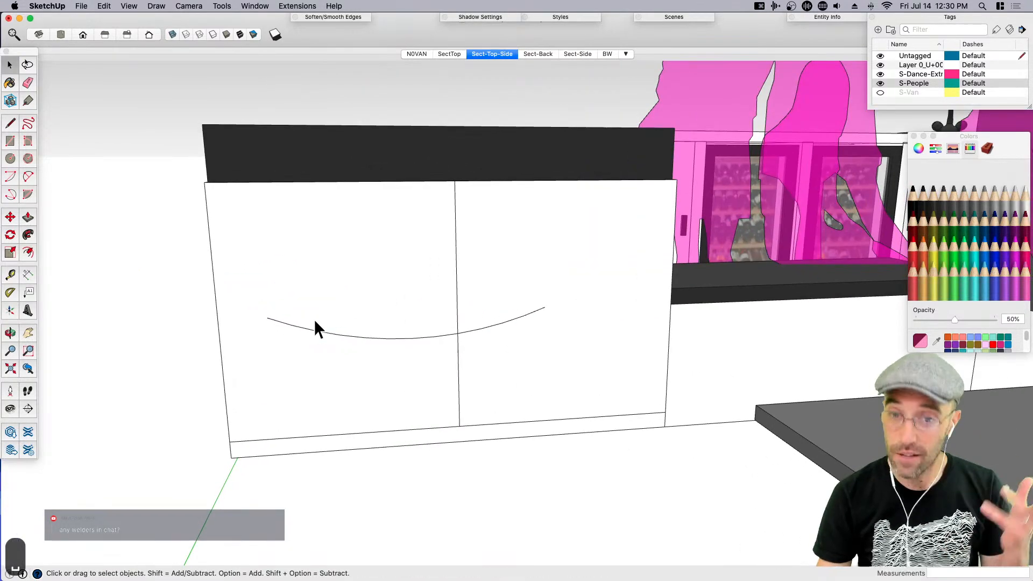
Move the arc off the bed base front so it floats in front of the two panels
left_click(309, 330)
middle_click_drag(308, 328, 426, 362)
scroll(382, 374, "up", 5)
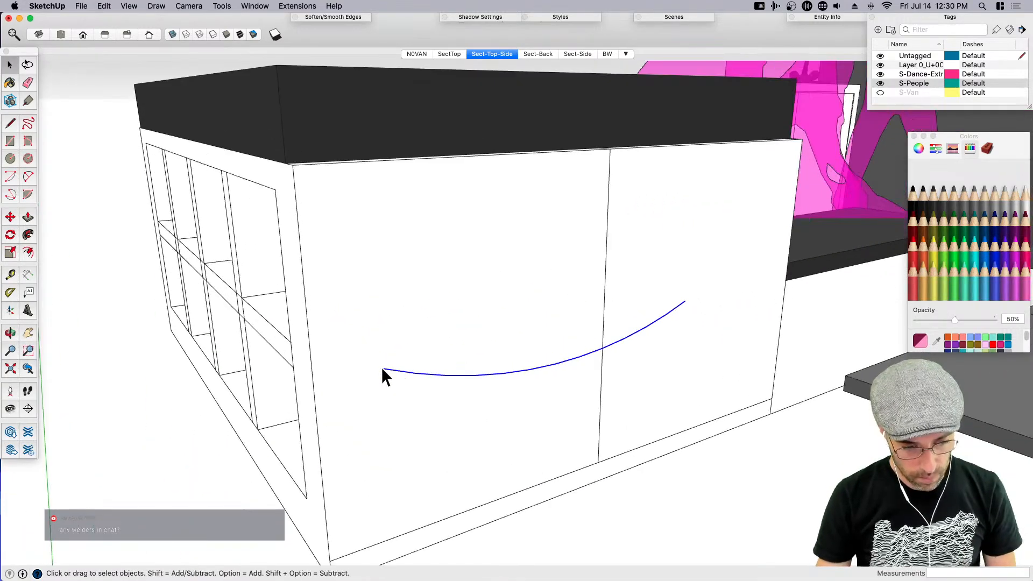
scroll(406, 339, "down", 3)
key("m")
left_click(473, 531)
Draw a circle of .15 radius centred on the arc's left endpoint, perpendicular to the red axis
scroll(436, 443, "up", 6)
key("c")
scroll(378, 297, "up", 1)
middle_click_drag(379, 299, 398, 347)
left_click(398, 345)
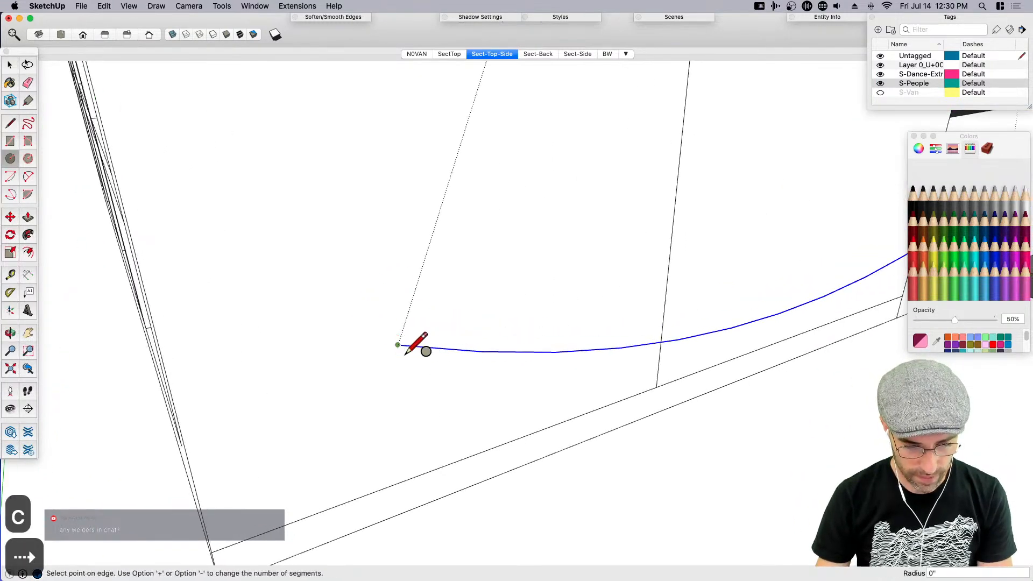
type(".15")
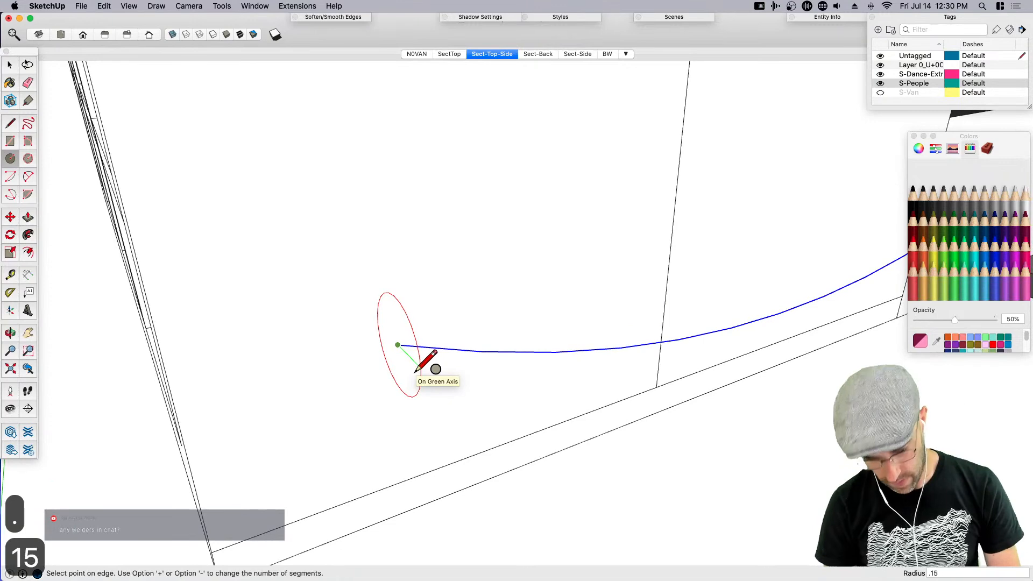
key("Return")
key("space")
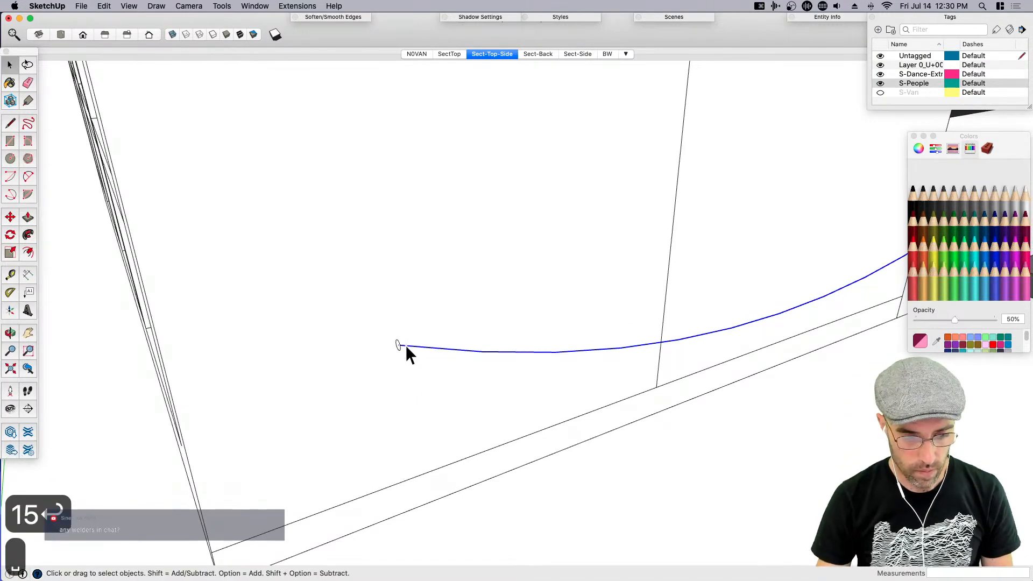
Sweep the small circle along the arc with Follow Me to form a curved tube
left_click(27, 232)
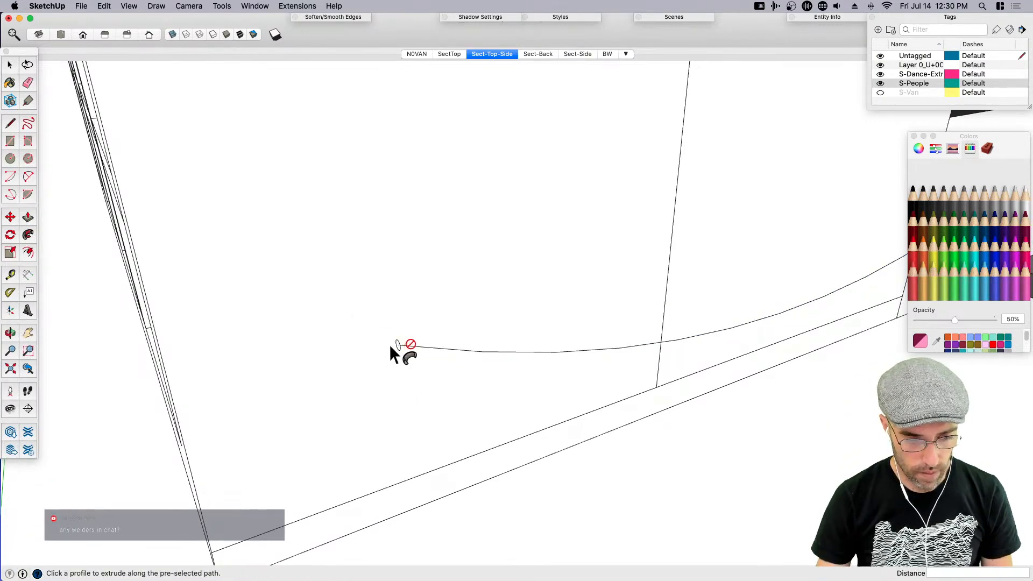
left_click(399, 344)
middle_click_drag(346, 445, 414, 388)
key("space")
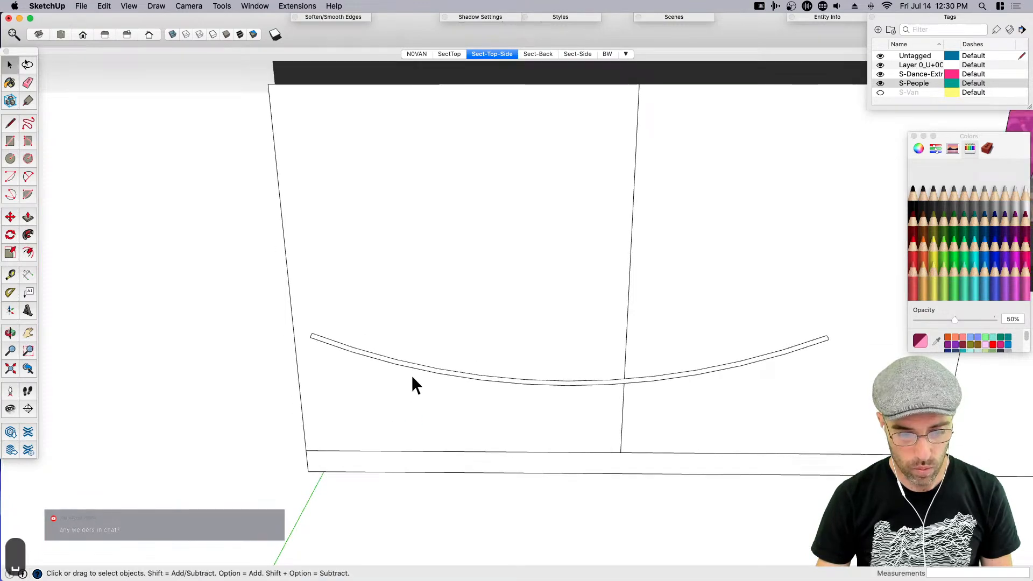
Clear the selection and switch the model to X-ray display around the curved tube
left_click(410, 366)
left_click(444, 534)
middle_click_drag(444, 535, 434, 418)
scroll(356, 385, "up", 2)
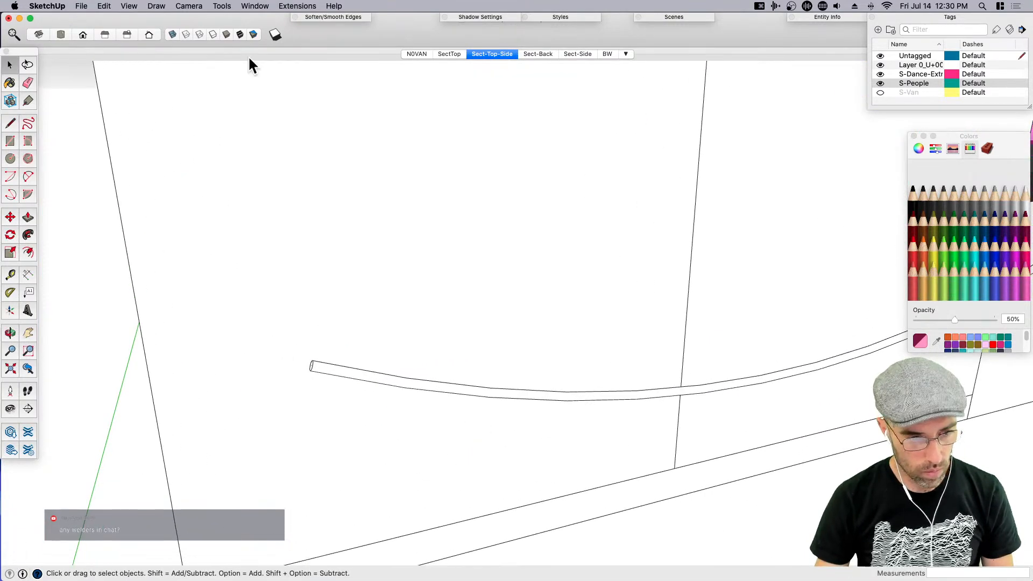
left_click(172, 35)
scroll(243, 290, "down", 3)
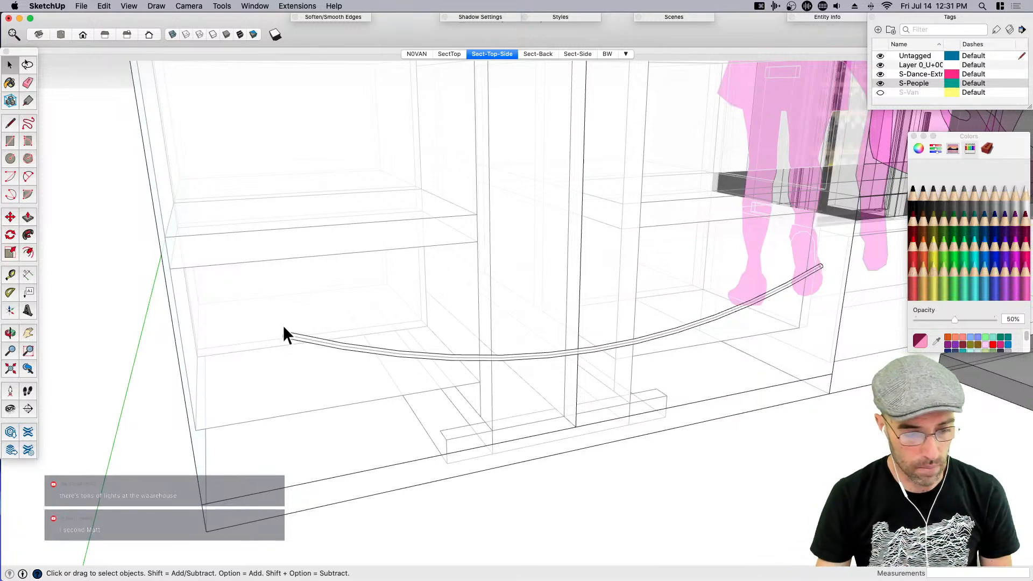
mouse_move(306, 362)
middle_mouse_down()
mouse_move(296, 371)
mouse_move(302, 386)
mouse_move(308, 364)
middle_mouse_up()
Try to draw a circle of .25 radius near the tube's left end
key("c")
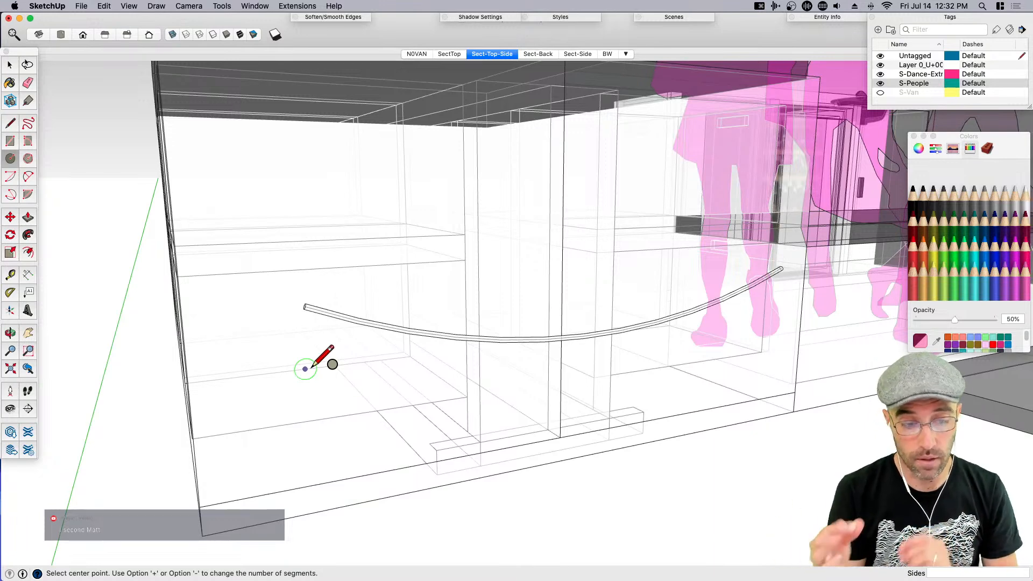
scroll(316, 326, "up", 6)
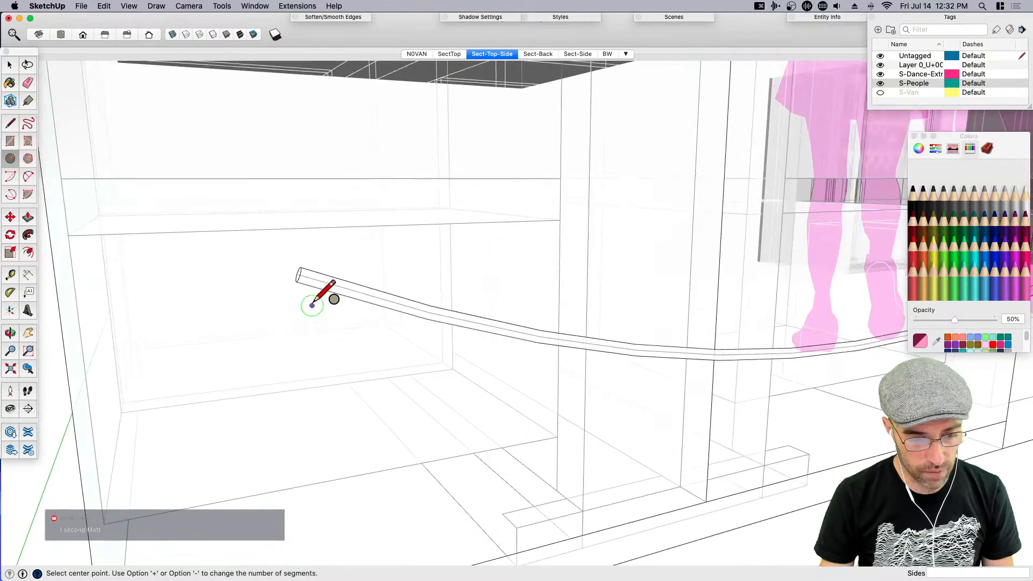
left_click(265, 338)
type(".25")
key("Return")
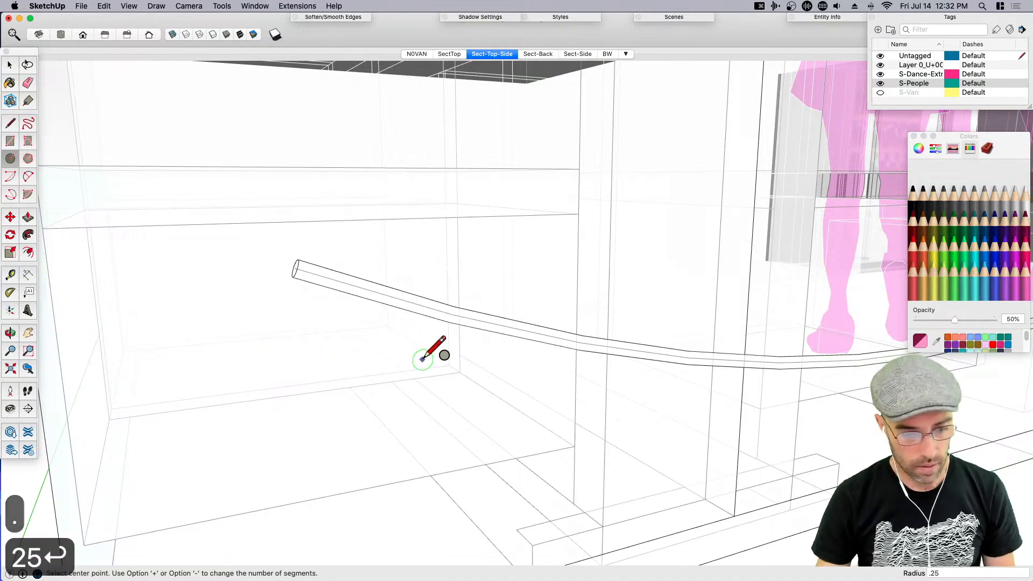
scroll(422, 361, "down", 6)
key("super+z")
Draw a circle of about 3/8" radius centred on the tube's left end, perpendicular to the green axis
middle_click_drag(372, 372, 446, 350)
scroll(447, 353, "up", 6)
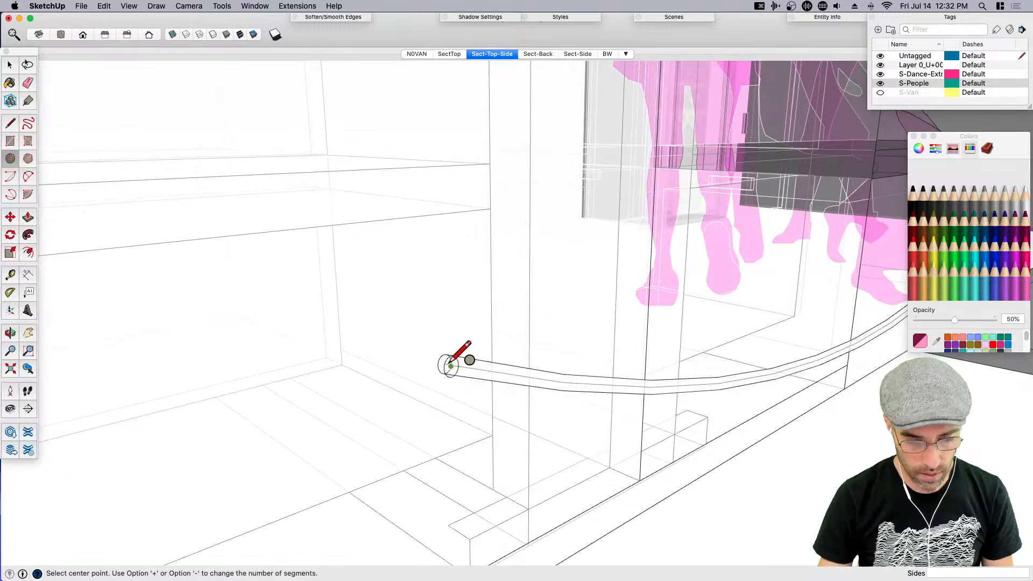
key("Right")
key("Left")
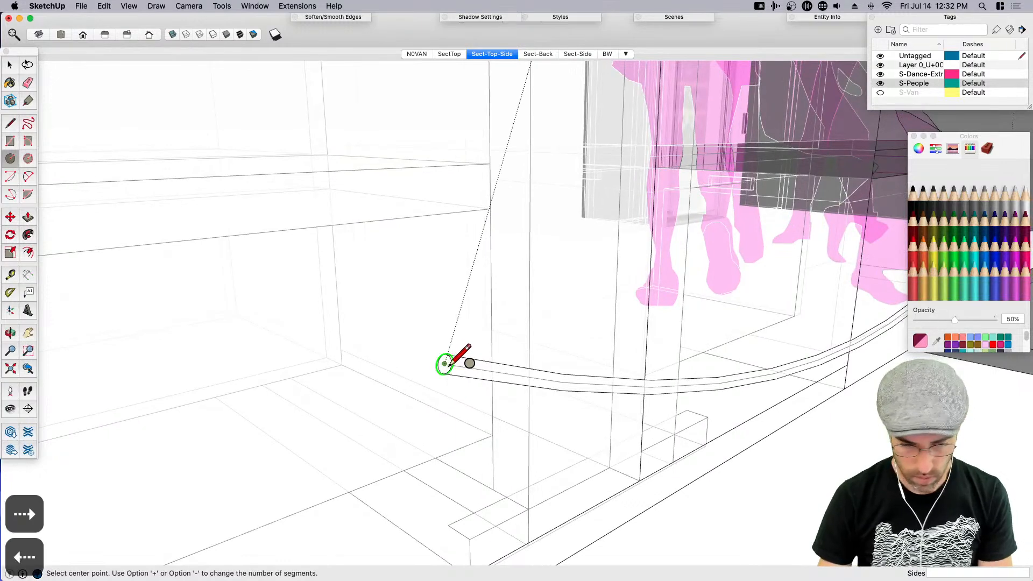
left_click(445, 363)
scroll(458, 376, "up", 1)
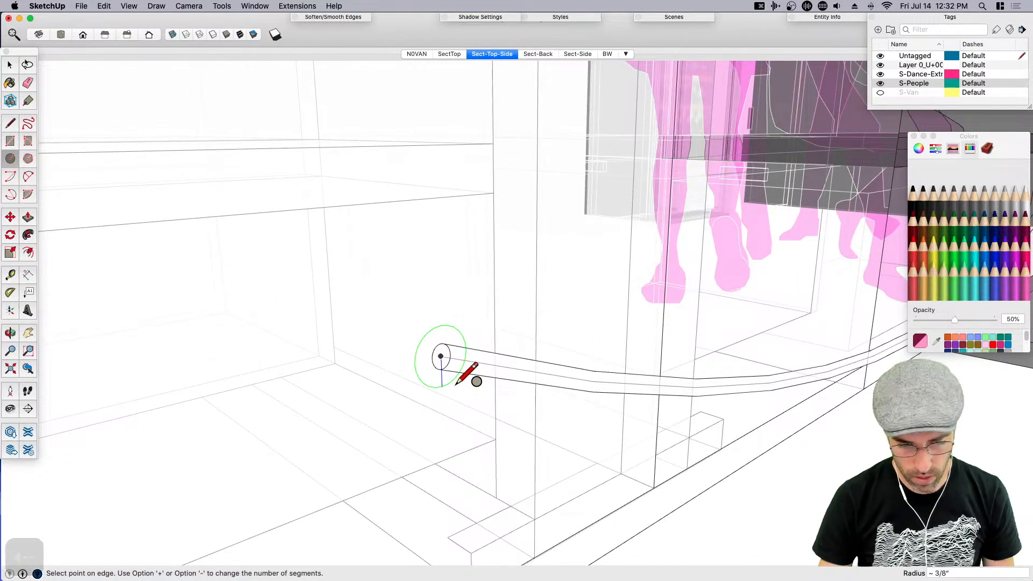
left_click(456, 383)
key("space")
scroll(417, 349, "up", 3)
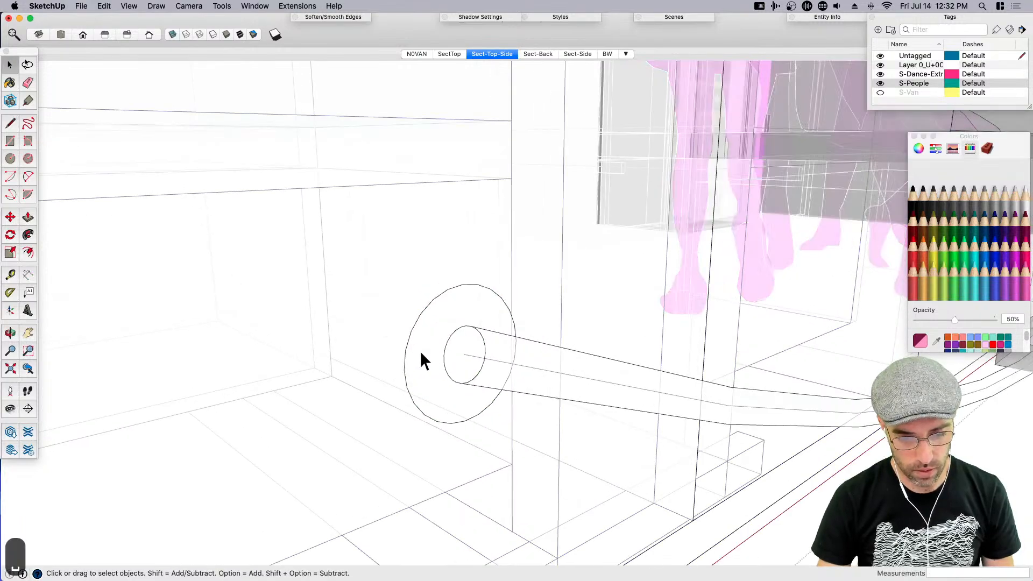
Turn off X-ray display and select the larger circle around the tube's left end
scroll(435, 344, "down", 8)
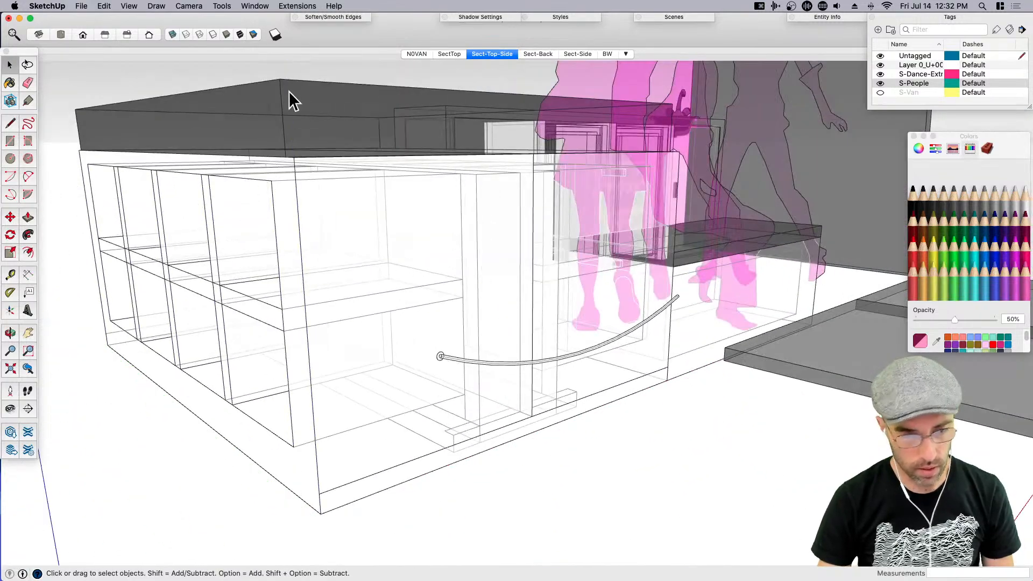
left_click(171, 34)
scroll(427, 334, "up", 6)
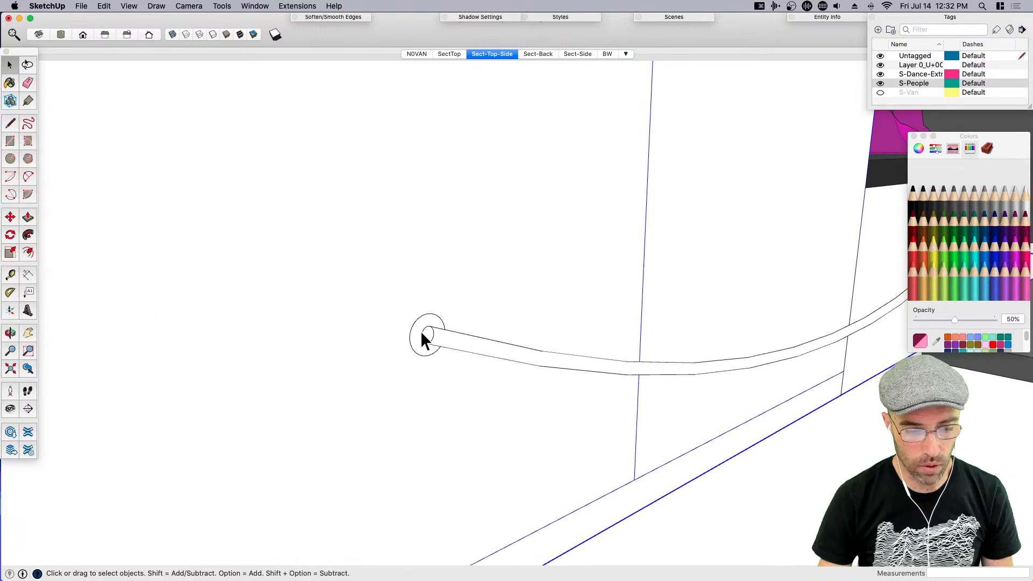
left_click_drag(384, 279, 491, 408)
scroll(427, 337, "up", 2)
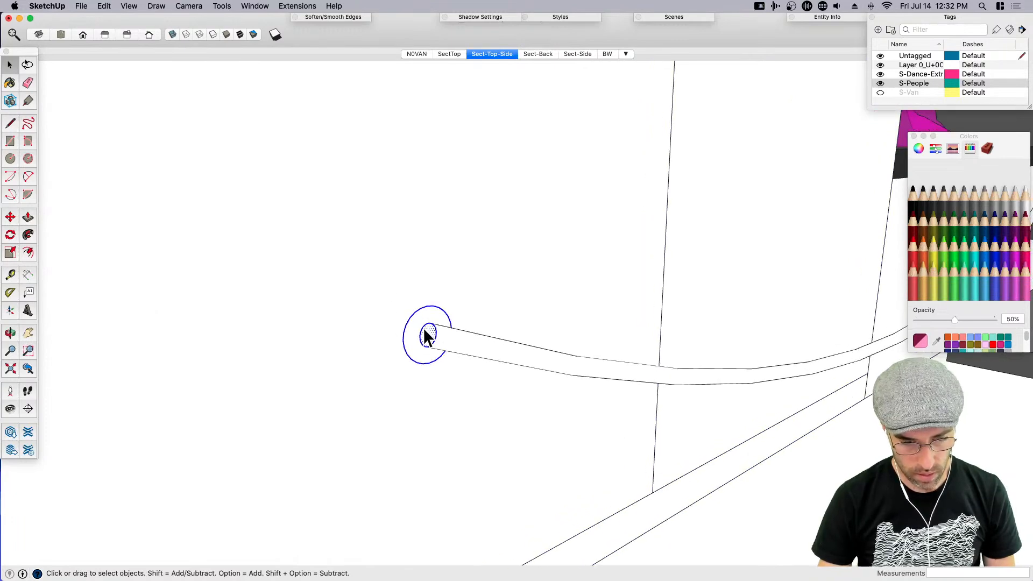
middle_click_drag(428, 334, 652, 339)
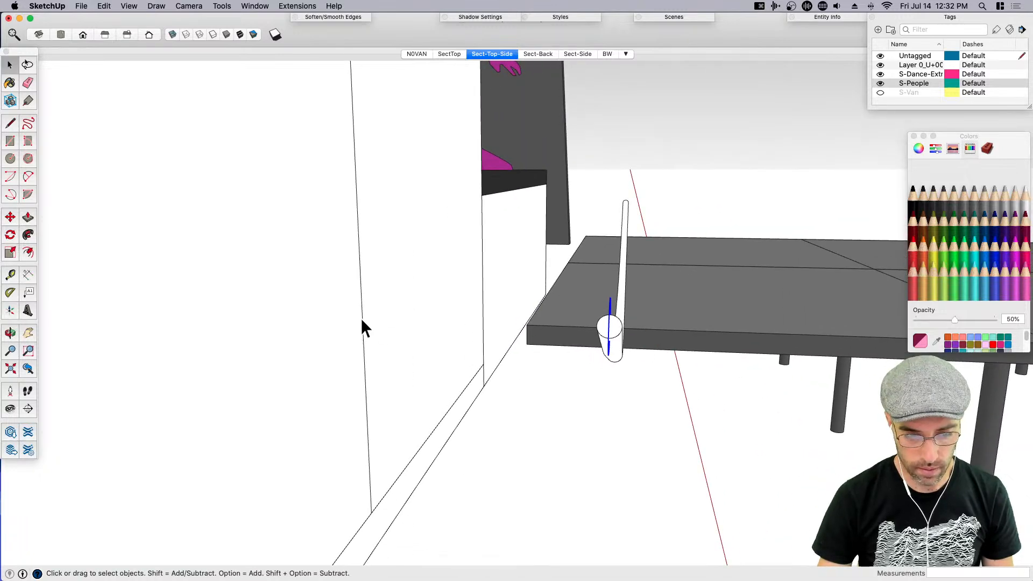
middle_click_drag(582, 357, 566, 371)
scroll(565, 369, "down", 10)
scroll(474, 350, "up", 8)
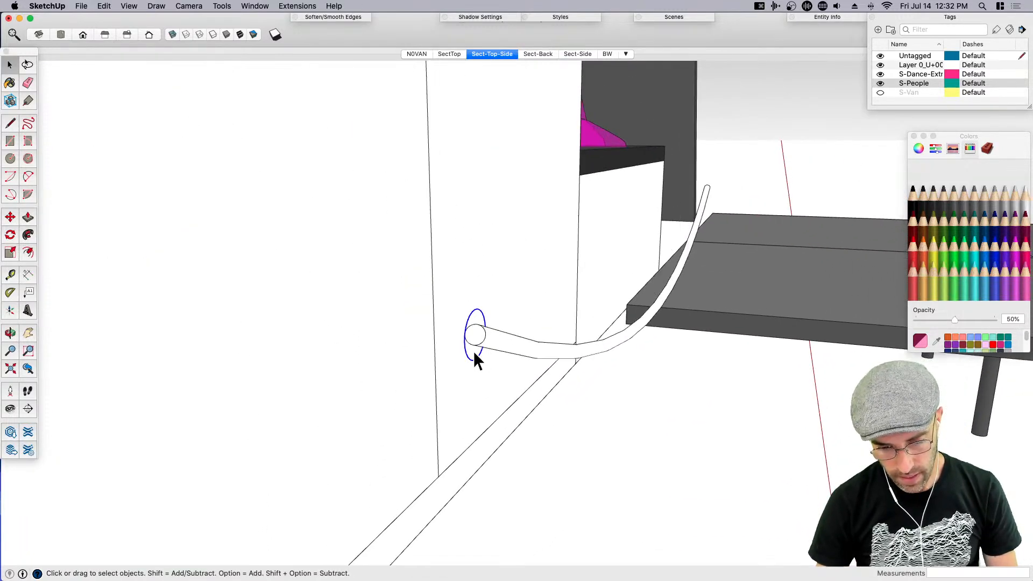
Turn the selected bulb circle at the cable's end into a component named Lightbulb
key("shift+g")
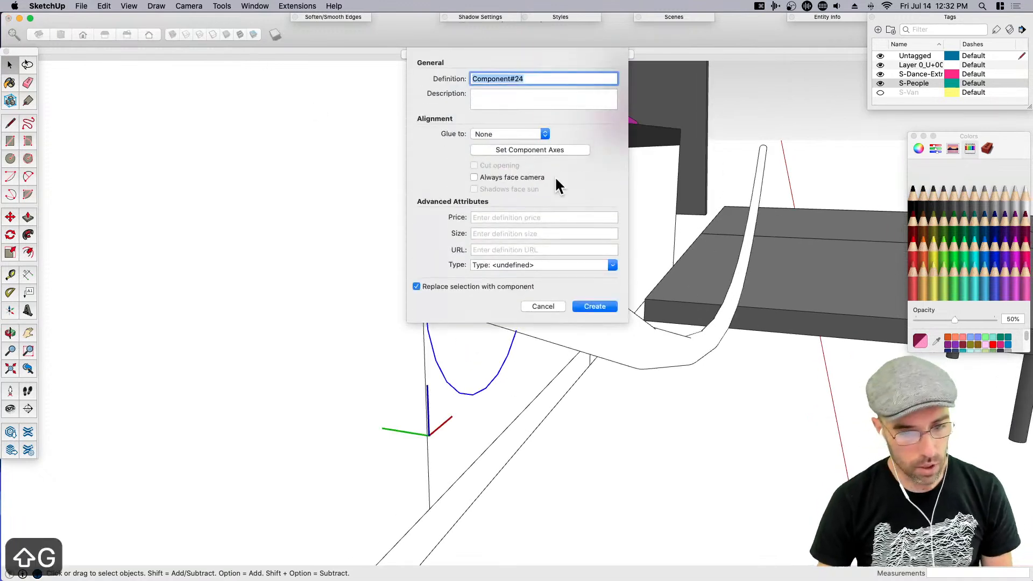
type("Li")
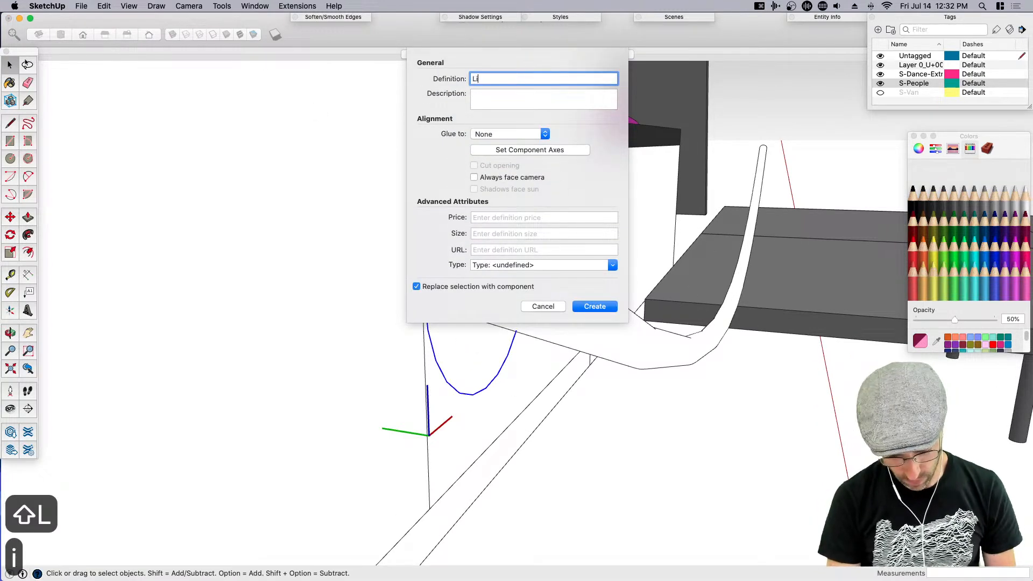
type("ghtbulb")
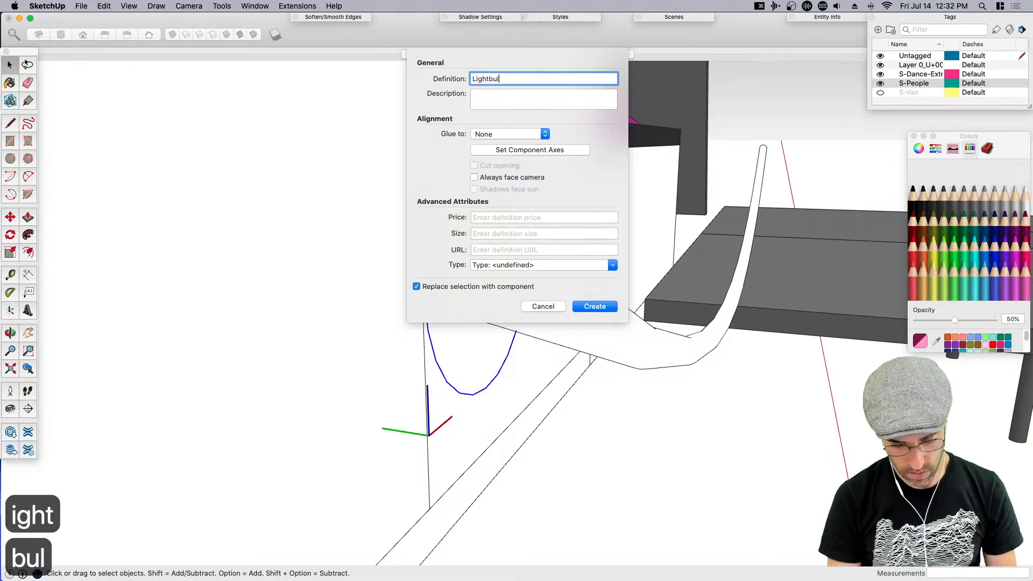
key("Return")
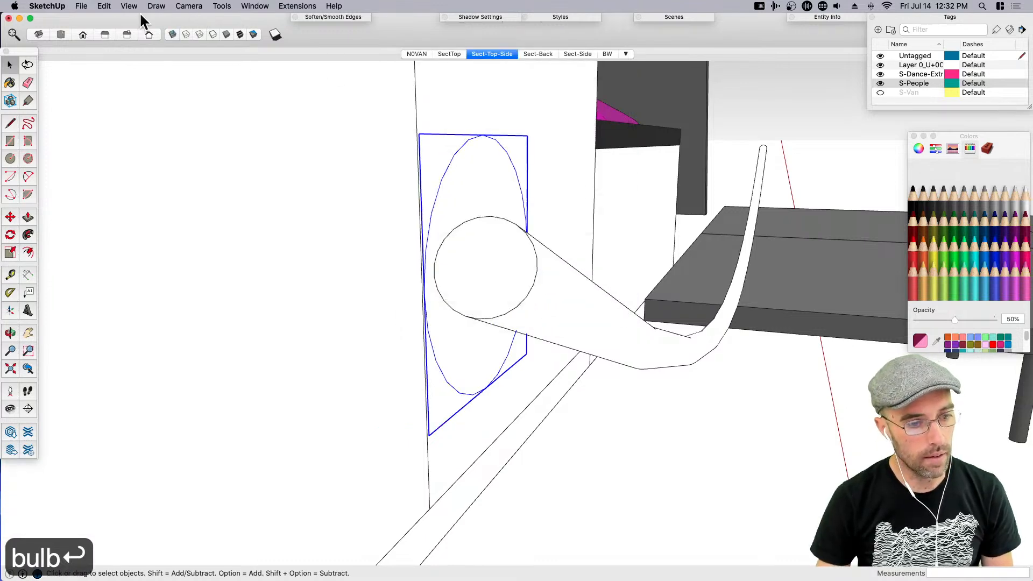
Set the camera's field of view to 1 degree
left_click(191, 6)
left_click(218, 152)
type("1")
key("Return")
key("space")
scroll(486, 247, "down", 5)
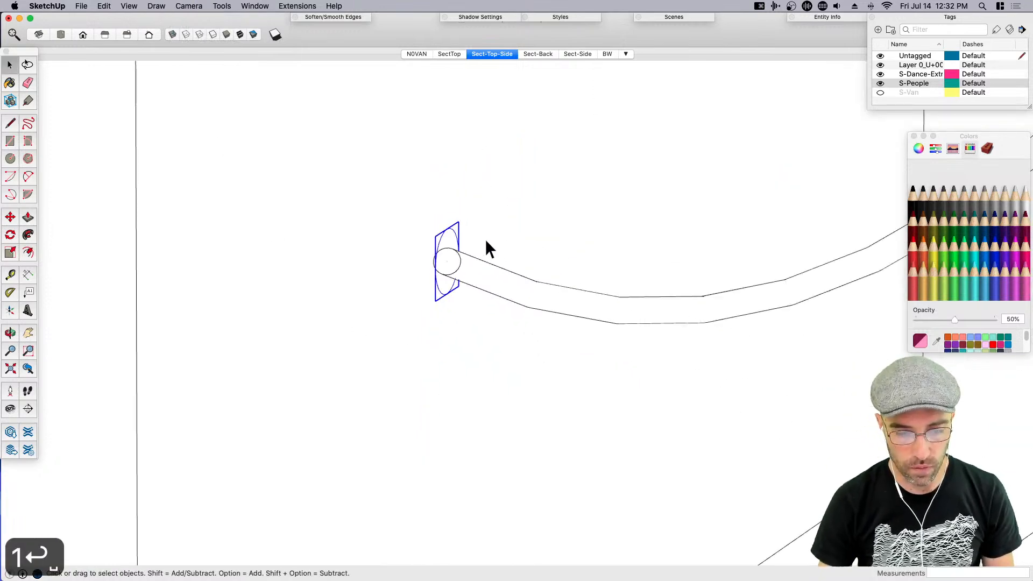
Hide the model axes
scroll(475, 264, "up", 2)
scroll(484, 269, "down", 2)
middle_click_drag(500, 281, 466, 312)
scroll(468, 292, "up", 2)
scroll(463, 307, "up", 3)
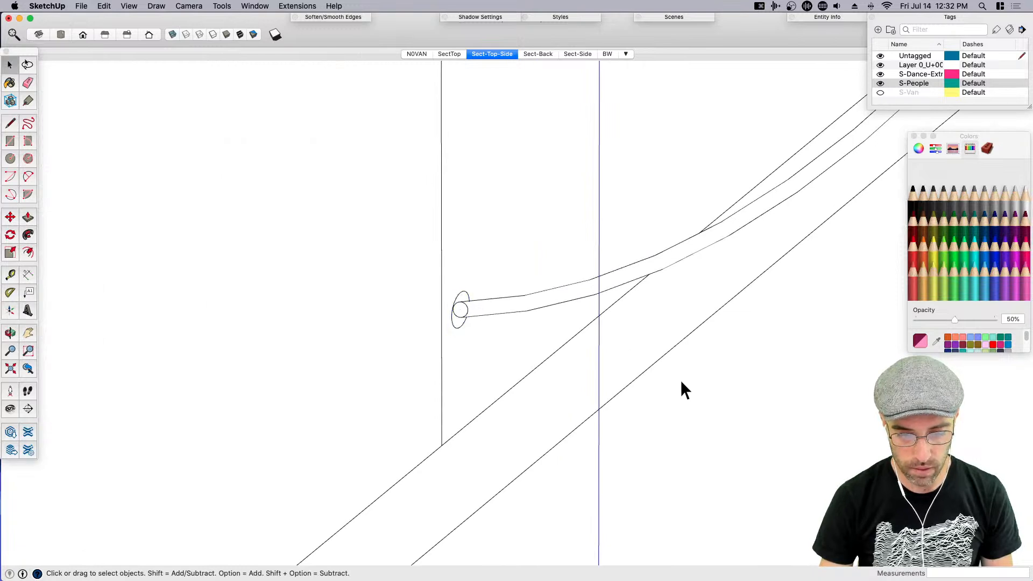
left_click(128, 5)
left_click(135, 123)
middle_click_drag(478, 408, 418, 373)
scroll(411, 328, "up", 2)
scroll(405, 319, "down", 2)
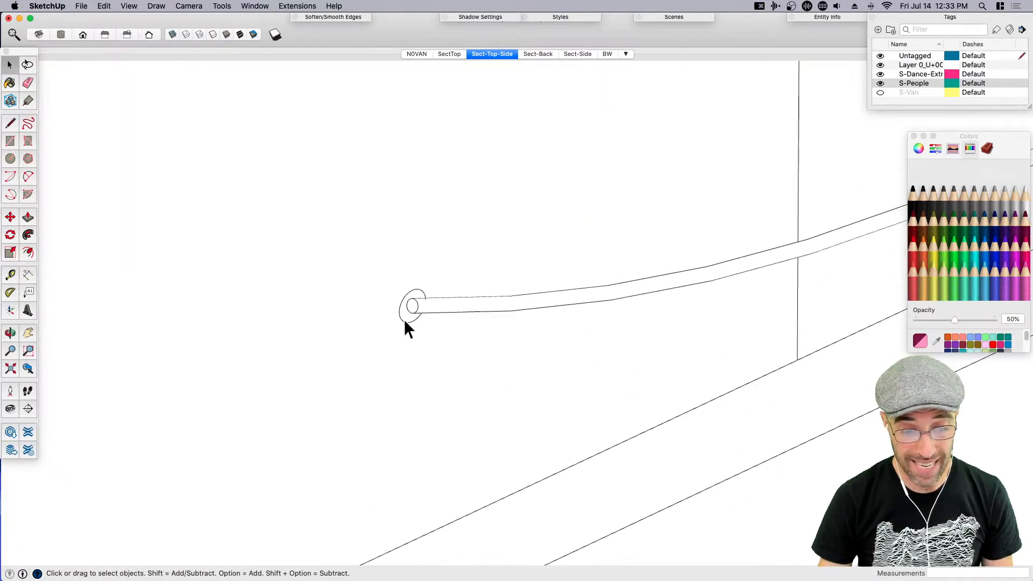
Group the curved cable tube together with the bulb circle at its end
scroll(425, 305, "down", 2)
left_click_drag(429, 275, 396, 325, "shift")
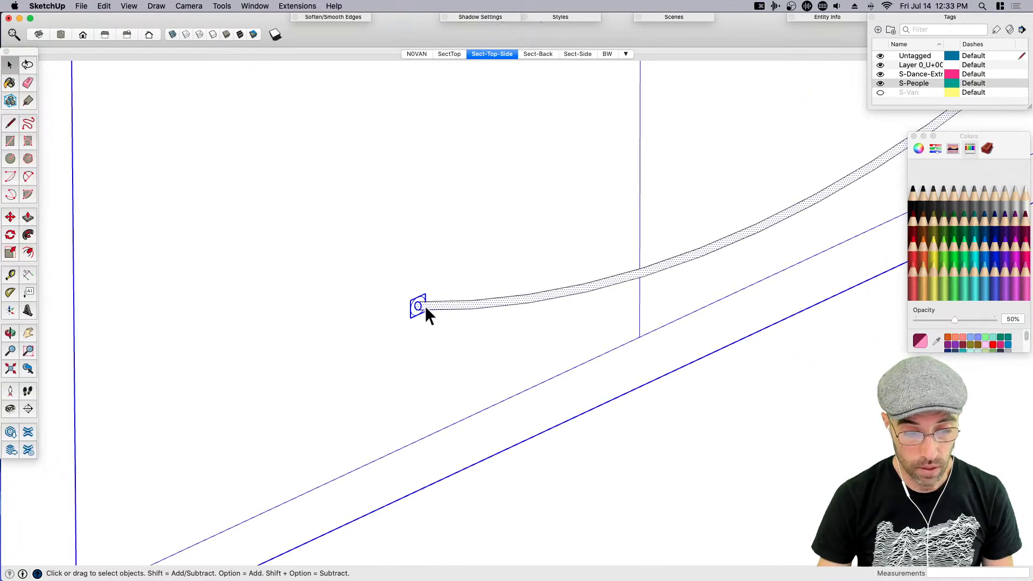
scroll(425, 306, "down", 1)
left_click(488, 291, "shift")
scroll(486, 294, "down", 2)
left_click(483, 297)
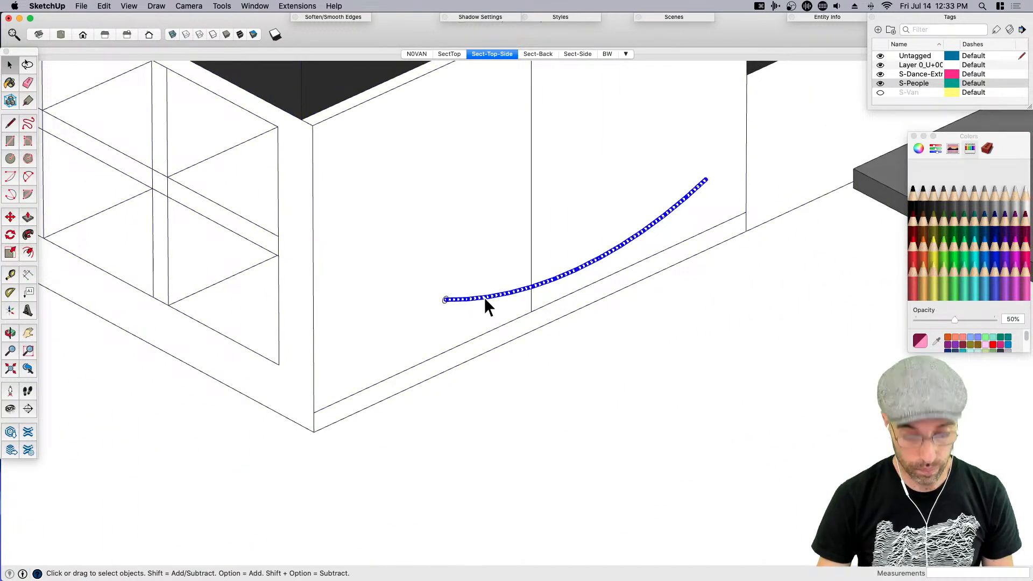
left_click_drag(429, 280, 473, 329, "shift")
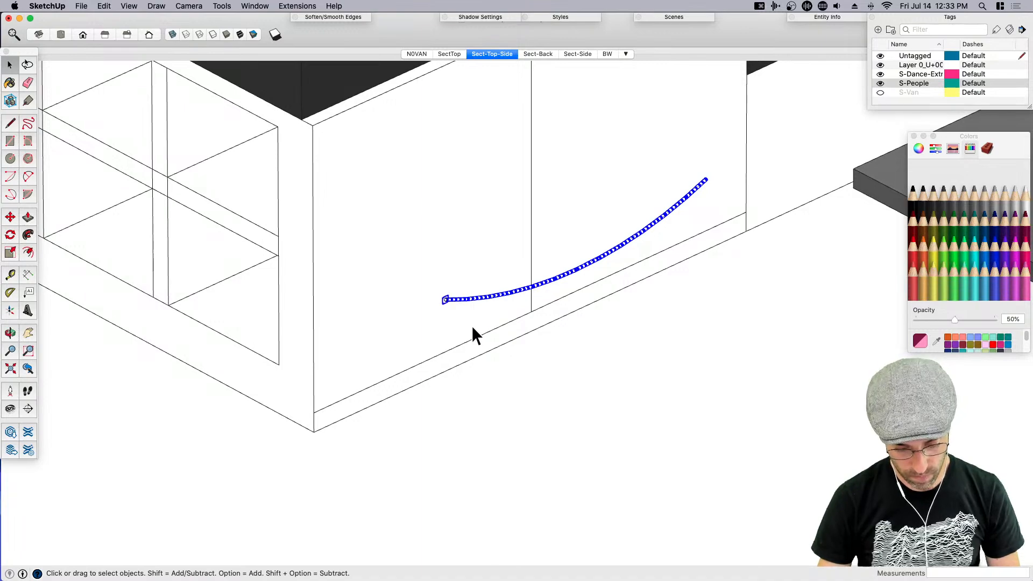
scroll(444, 303, "up", 6)
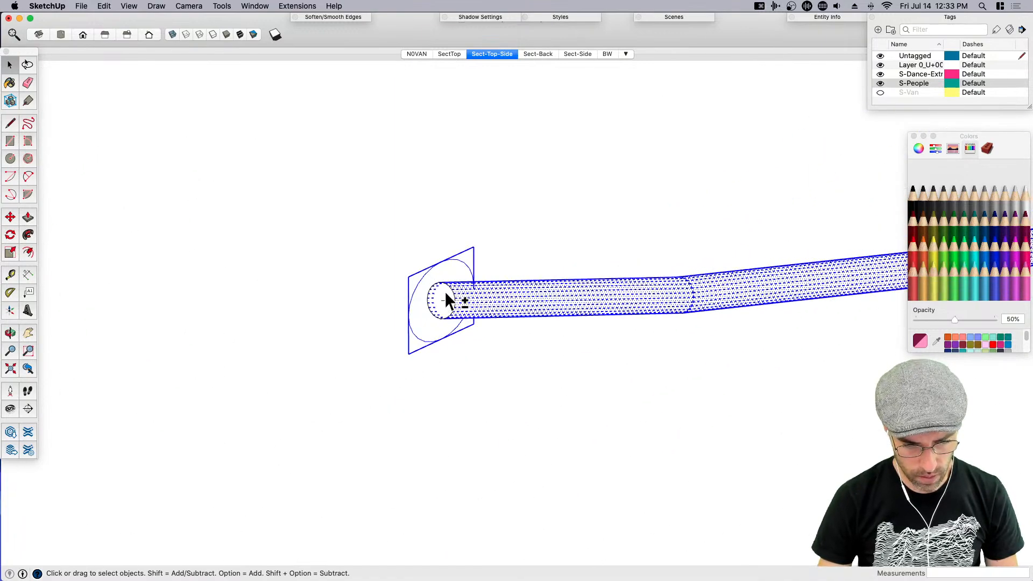
scroll(489, 344, "down", 10)
key("super+g")
scroll(540, 328, "down", 3)
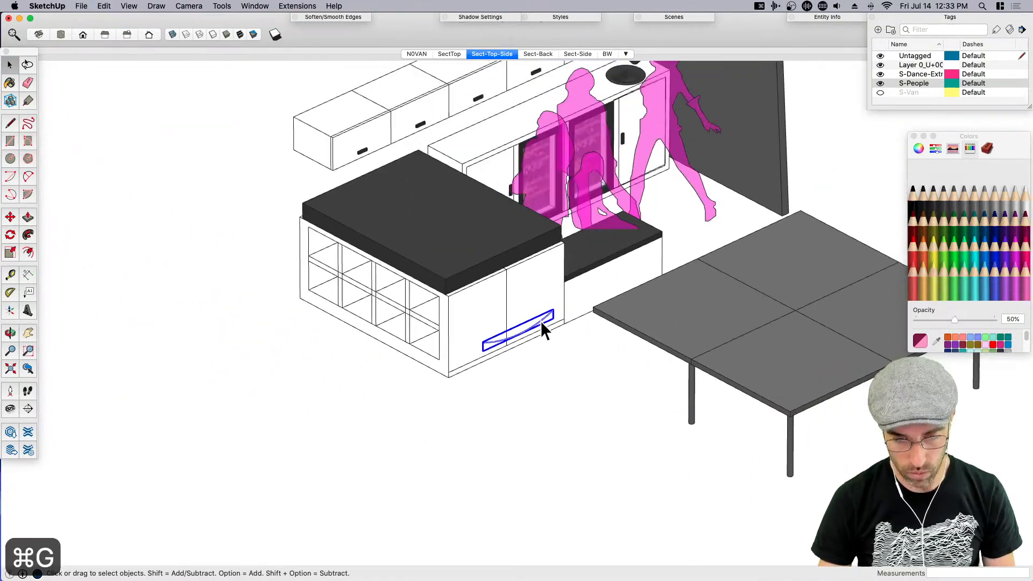
Try to enlarge the cable-and-bulb group uniformly from the corner at its bulb end, and undo the scaling
key("s")
left_click(483, 343)
left_click(164, 412)
middle_click_drag(550, 322, 502, 450)
key("super+z")
scroll(479, 360, "up", 5)
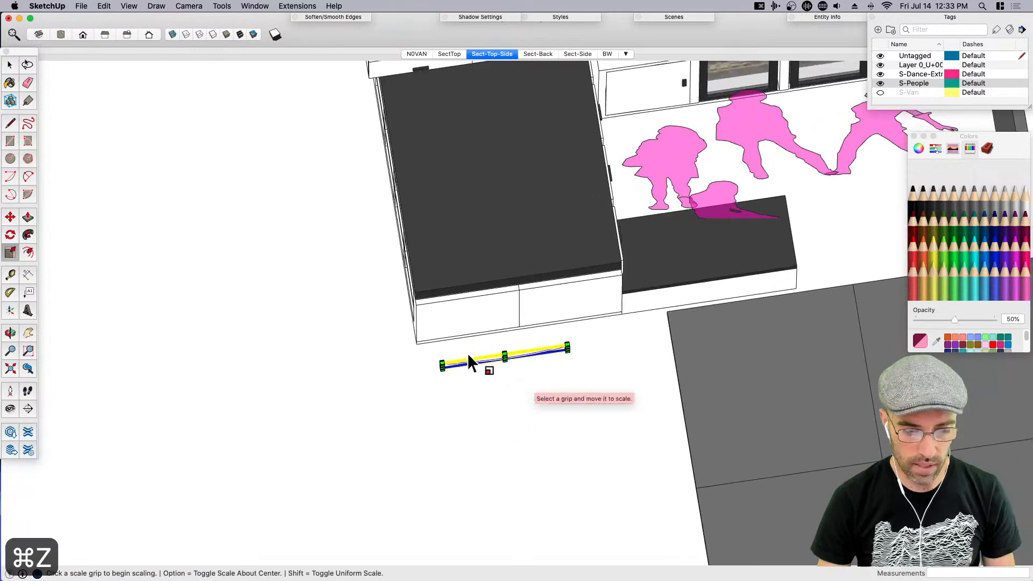
Scale the cable-and-bulb group up uniformly to several times its size, stretching it outward from its bulb end
key("space")
scroll(426, 390, "down", 3)
middle_click_drag(426, 391, 488, 388)
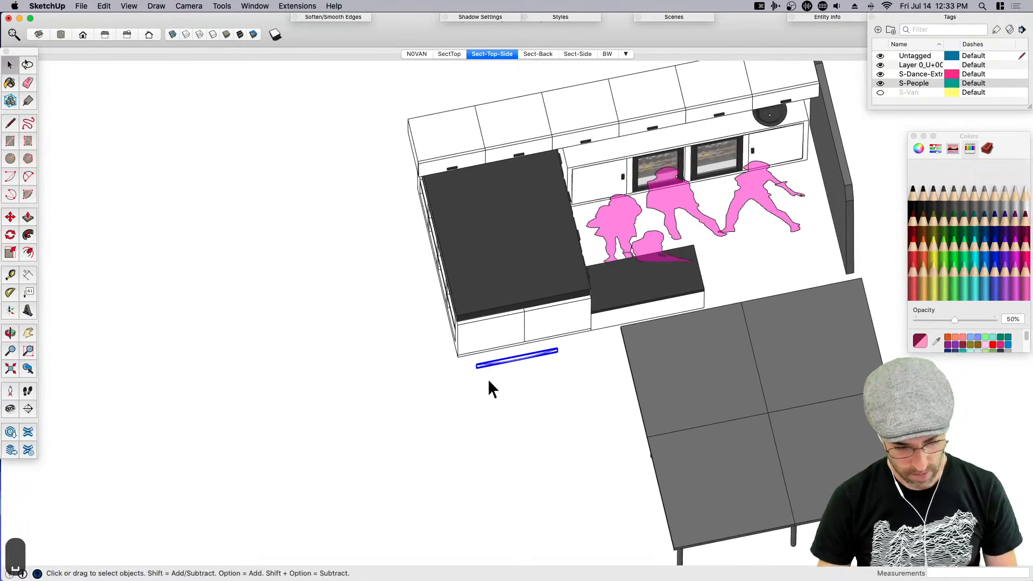
key("s")
left_click(476, 367)
scroll(7, 425, "left", 5)
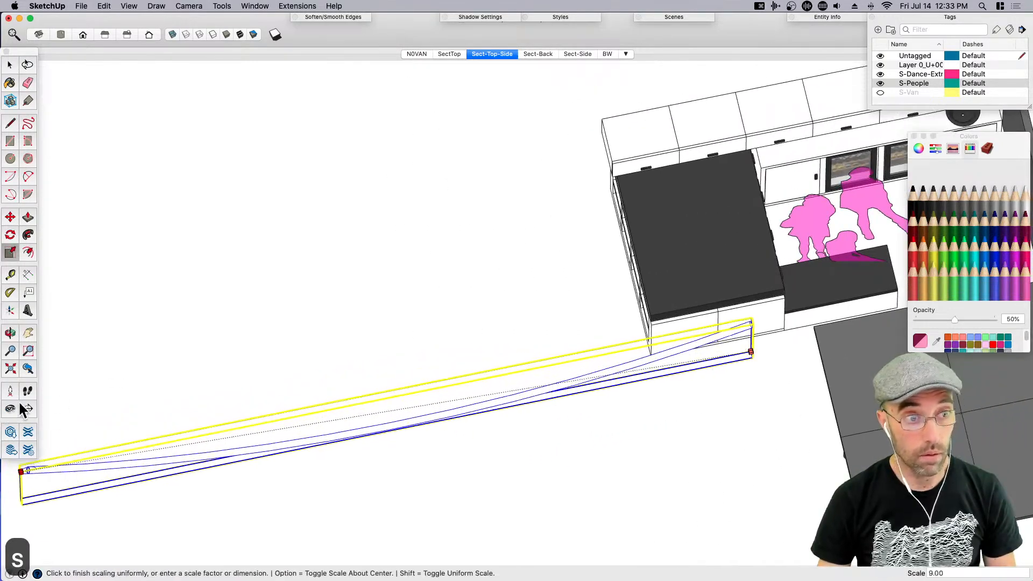
left_click(180, 468)
middle_click_drag(180, 468, 347, 260)
key("space")
left_click(187, 276)
middle_click_drag(186, 275, 240, 367)
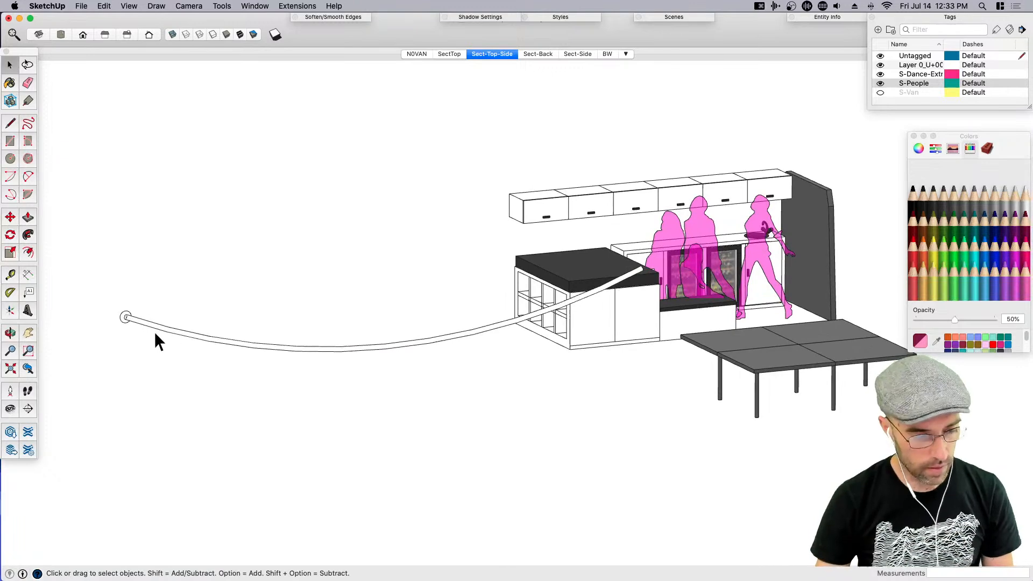
Turn on X-ray face display and explode the enlarged cable-and-bulb group
scroll(132, 326, "up", 3)
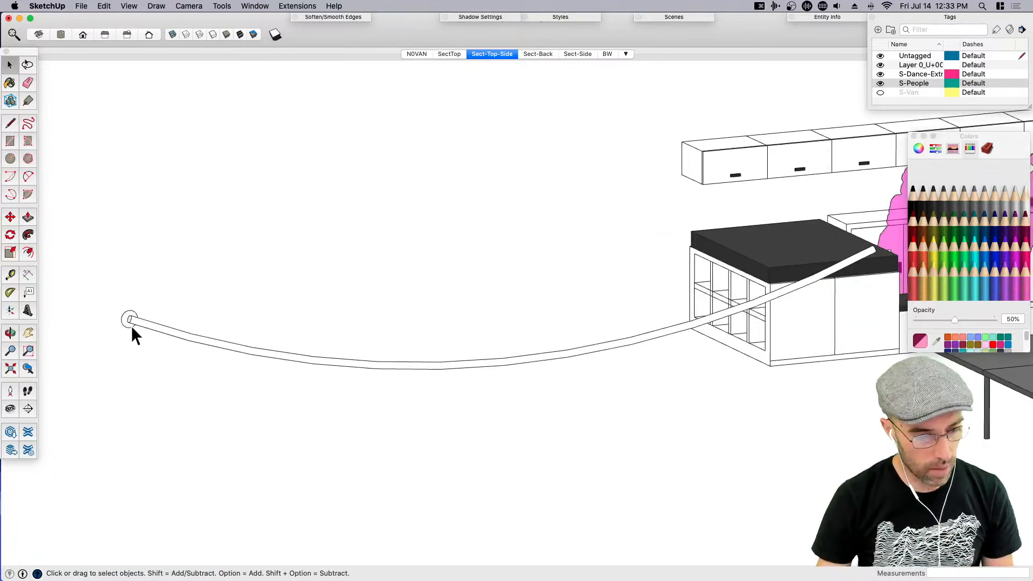
left_click(172, 34)
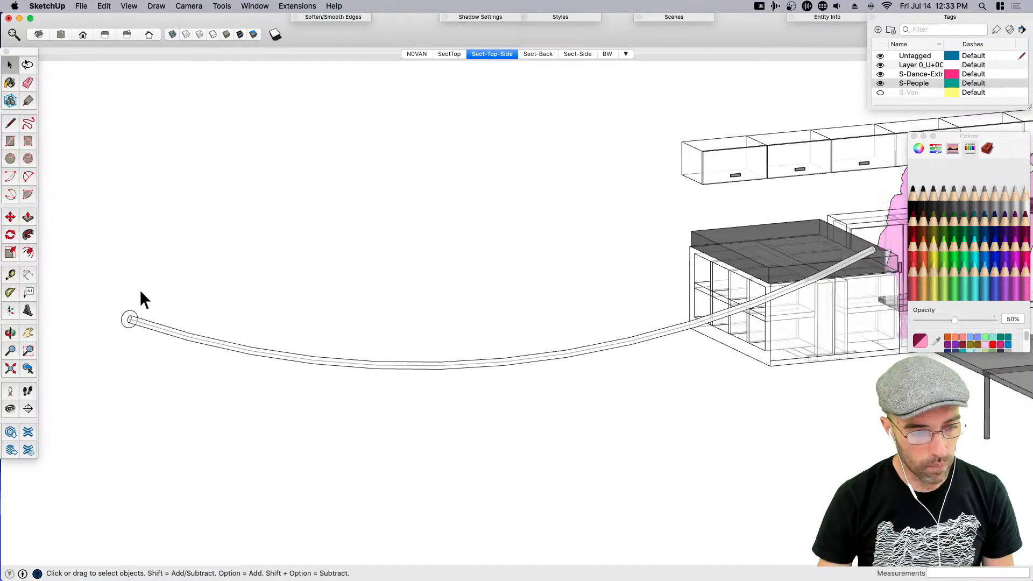
scroll(134, 350, "up", 5)
left_click(154, 359)
double_click(154, 356)
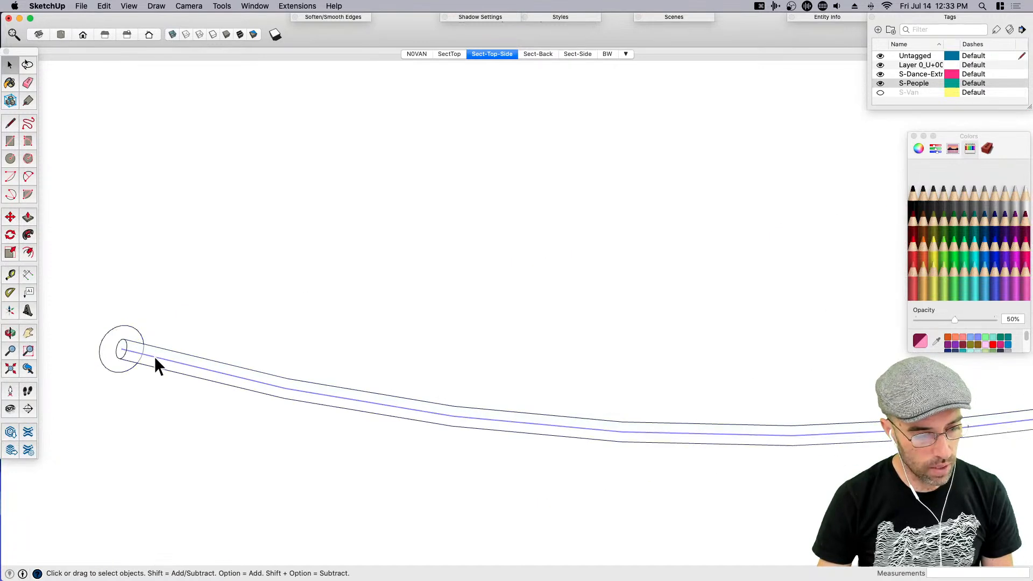
key("super+a")
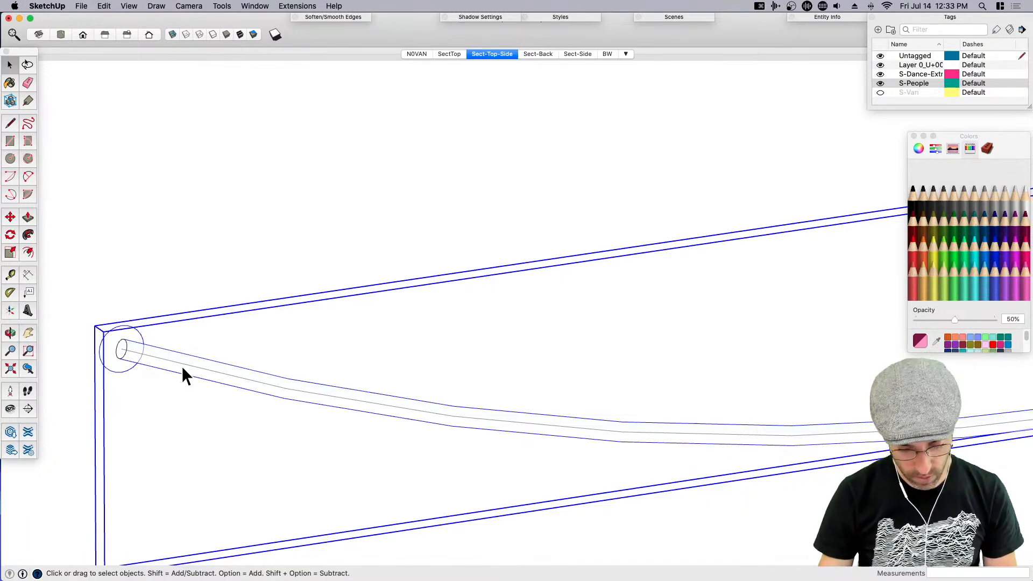
key("j")
Delete the bulb, the tube and the leftover end circle, keeping only the curved path line
scroll(181, 366, "up", 3)
middle_click_drag(232, 363, 120, 359)
key("BackSpace")
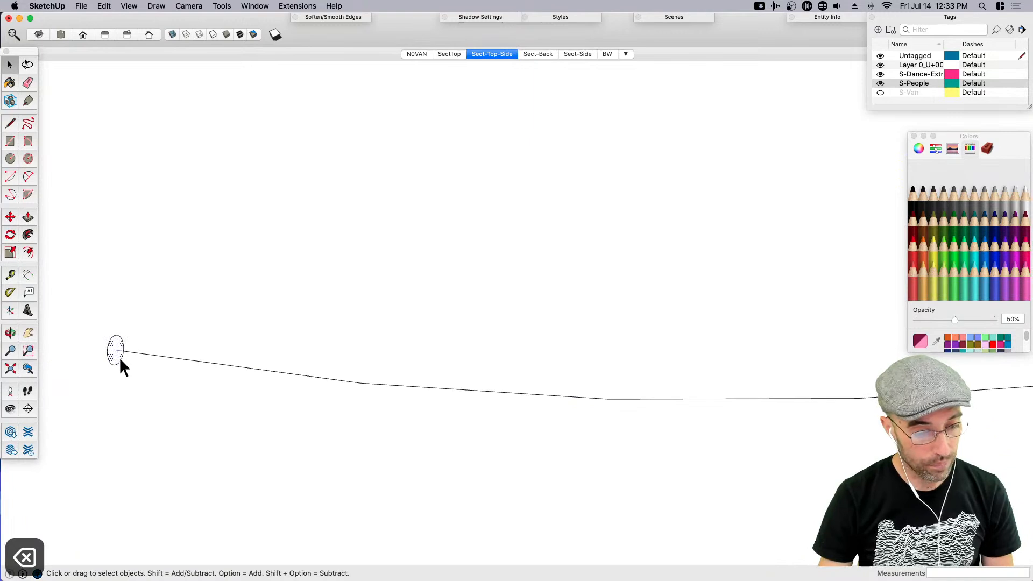
left_click(117, 356)
key("BackSpace")
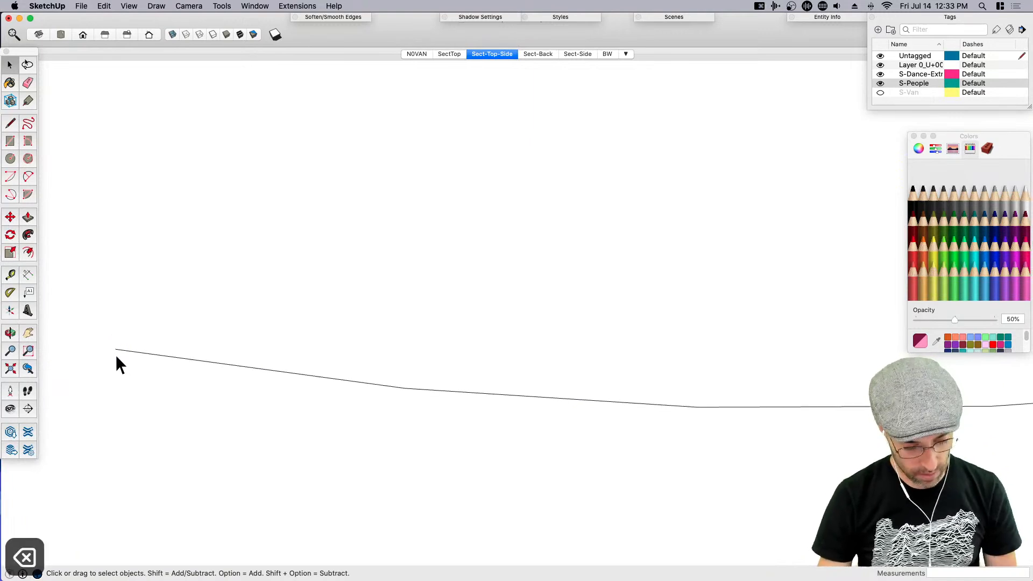
Draw a 5-sided circle of about 1 3/8" radius at the path's free endpoint, locked perpendicular to the red axis
key("c")
key("Right")
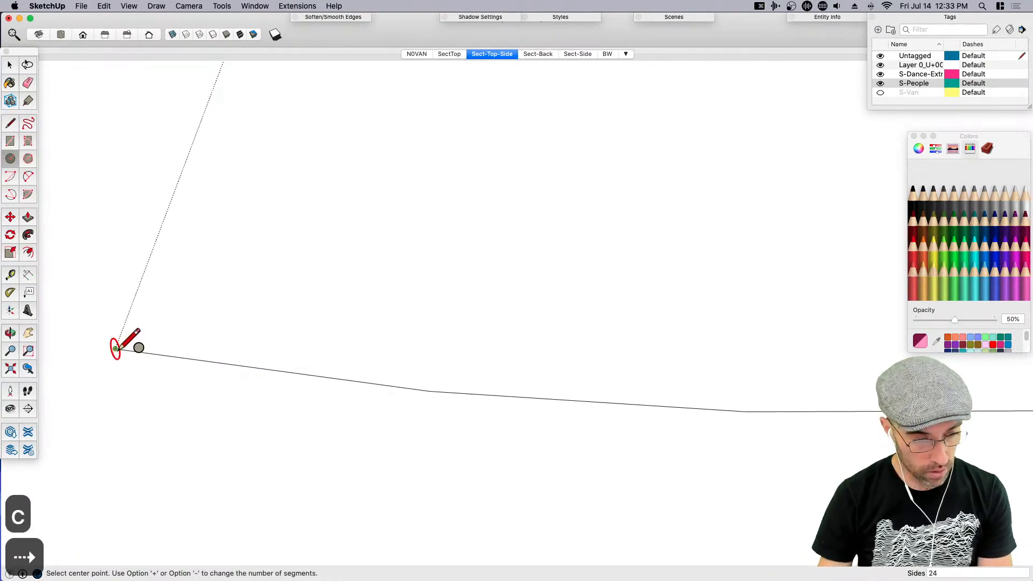
middle_click_drag(116, 349, 116, 345)
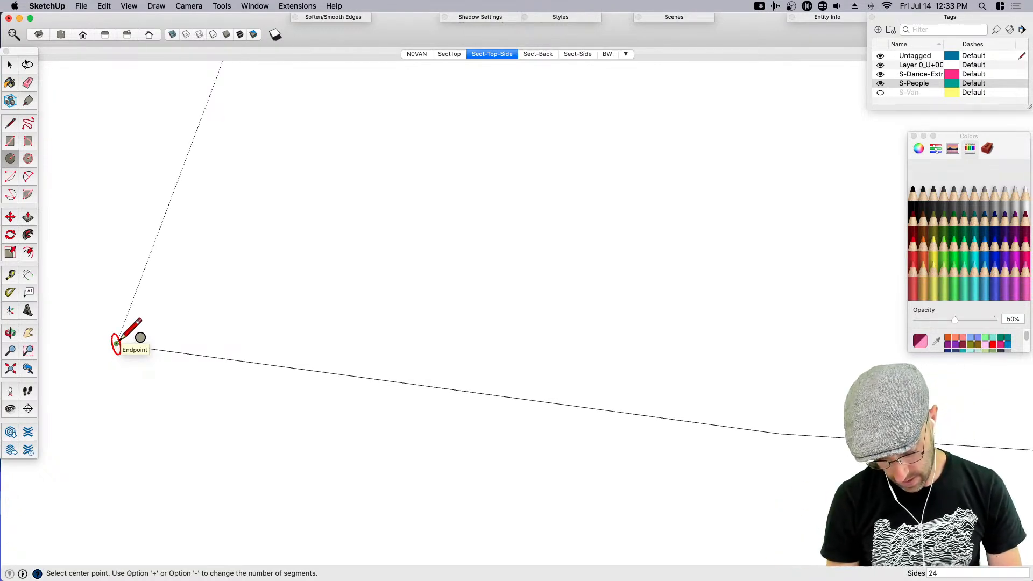
type("5")
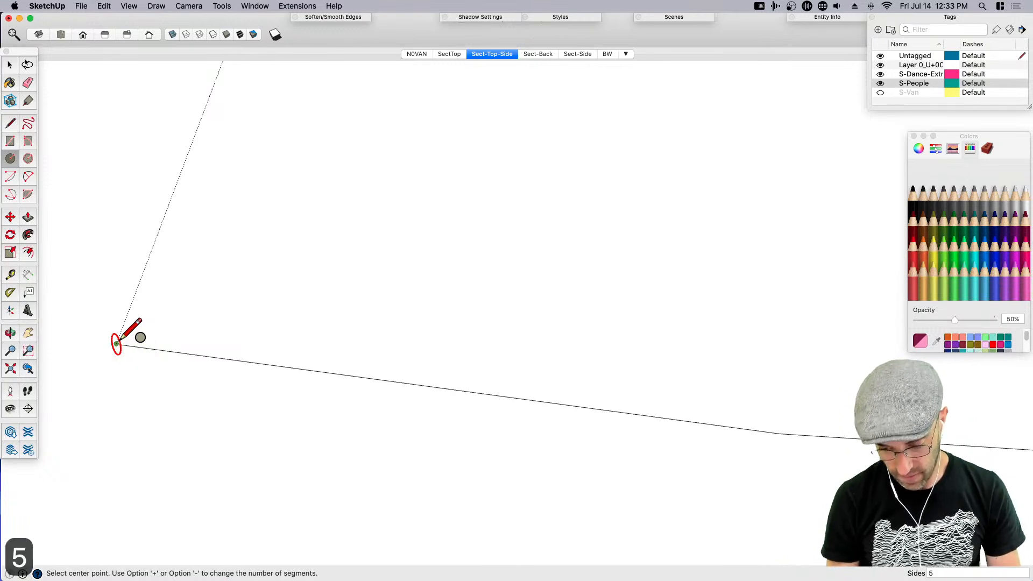
type("s")
key("Return")
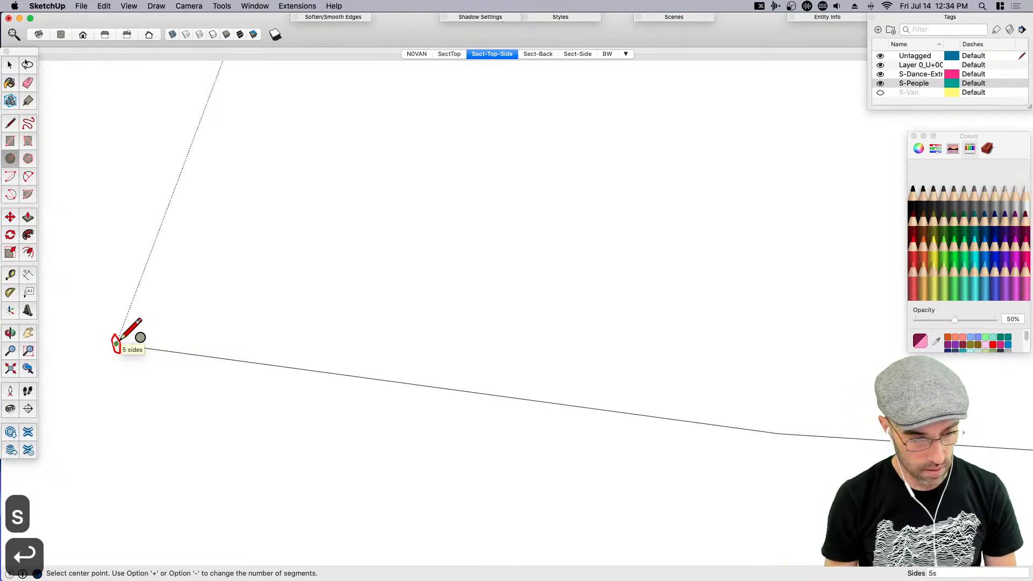
left_click(117, 343)
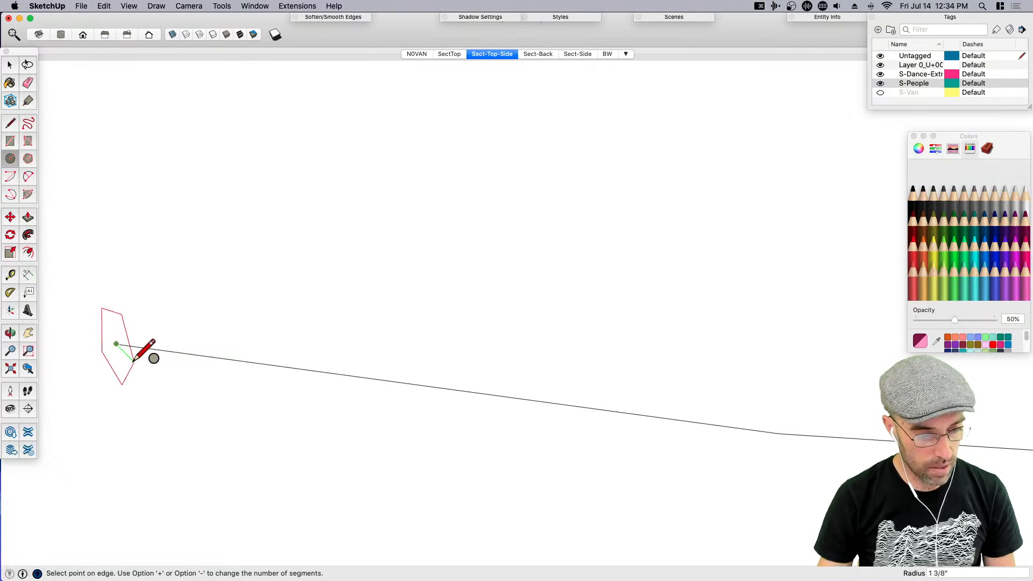
left_click(153, 356)
Sweep the five-sided profile along the curved path with Follow Me to rebuild the cable
key("space")
mouse_move(277, 375)
middle_mouse_down()
mouse_move(260, 432)
mouse_move(438, 369)
mouse_move(417, 392)
mouse_move(598, 323)
mouse_move(285, 428)
middle_mouse_up()
scroll(282, 415, "down", 2)
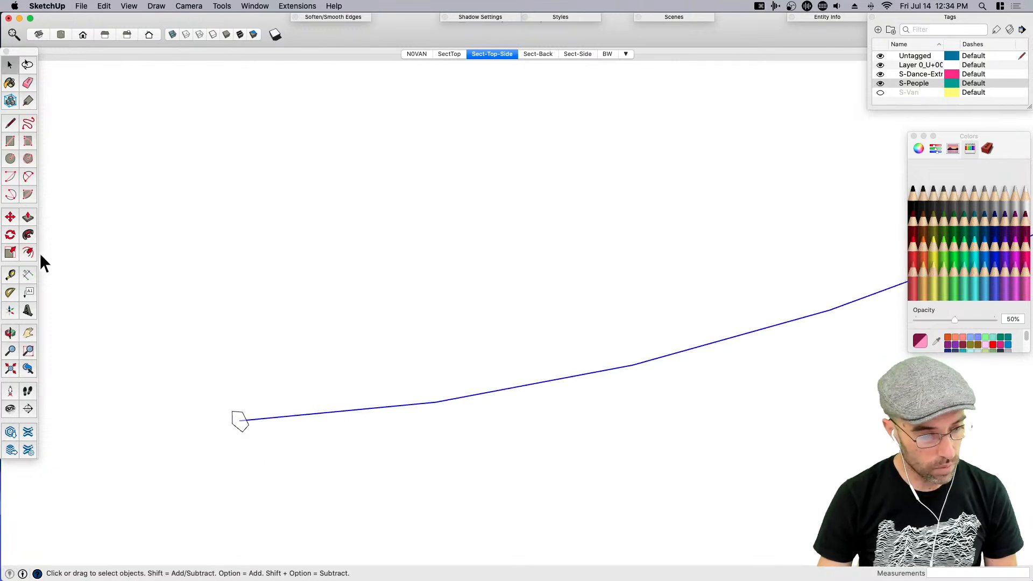
left_click(30, 231)
left_click(246, 427)
middle_click_drag(334, 484, 267, 457)
key("space")
middle_click_drag(320, 491, 243, 420)
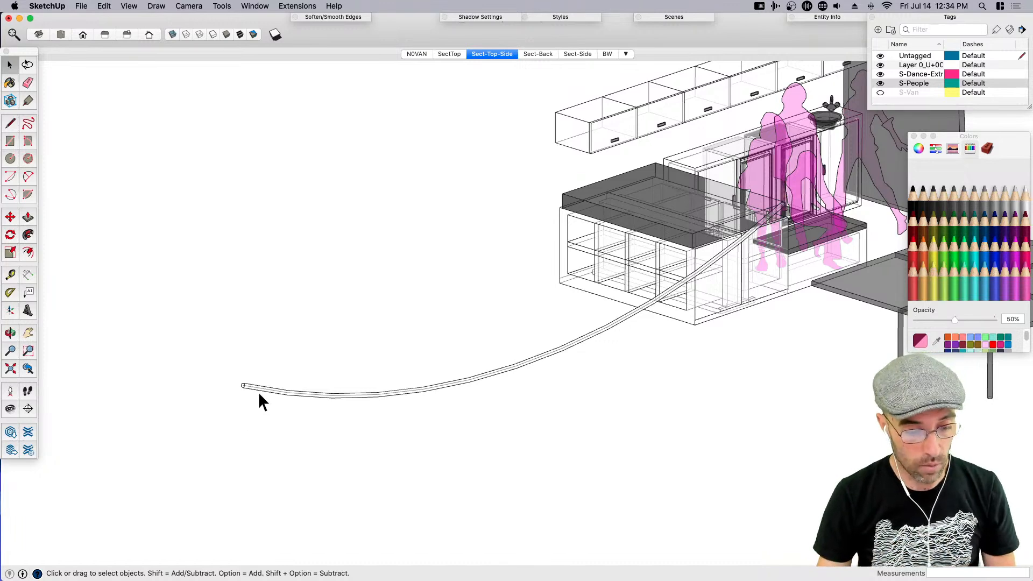
Select all connected geometry of the low-poly cable, including its path line, and group it
scroll(247, 414, "up", 5)
left_click(239, 380)
left_click(239, 380)
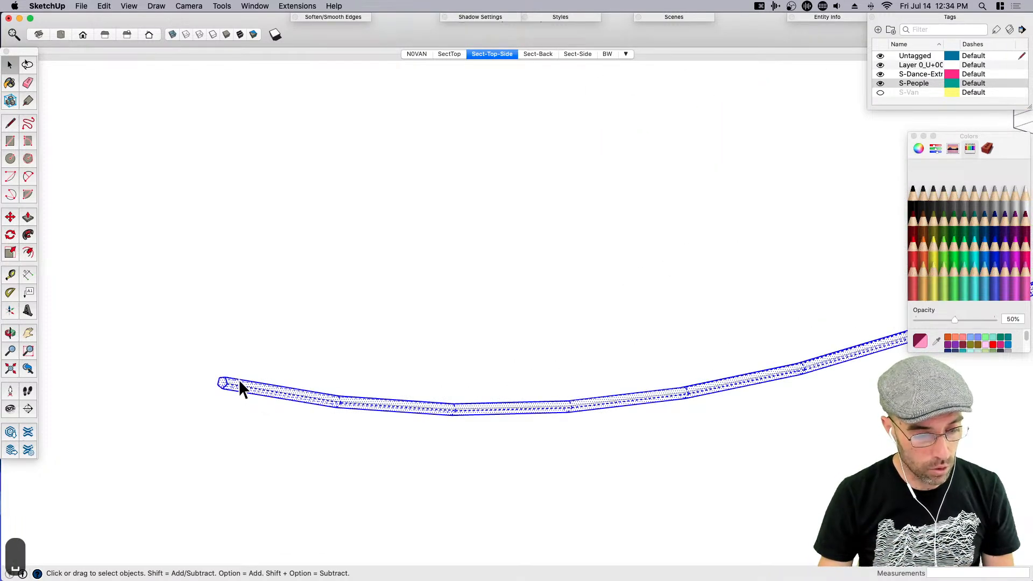
key("super+g")
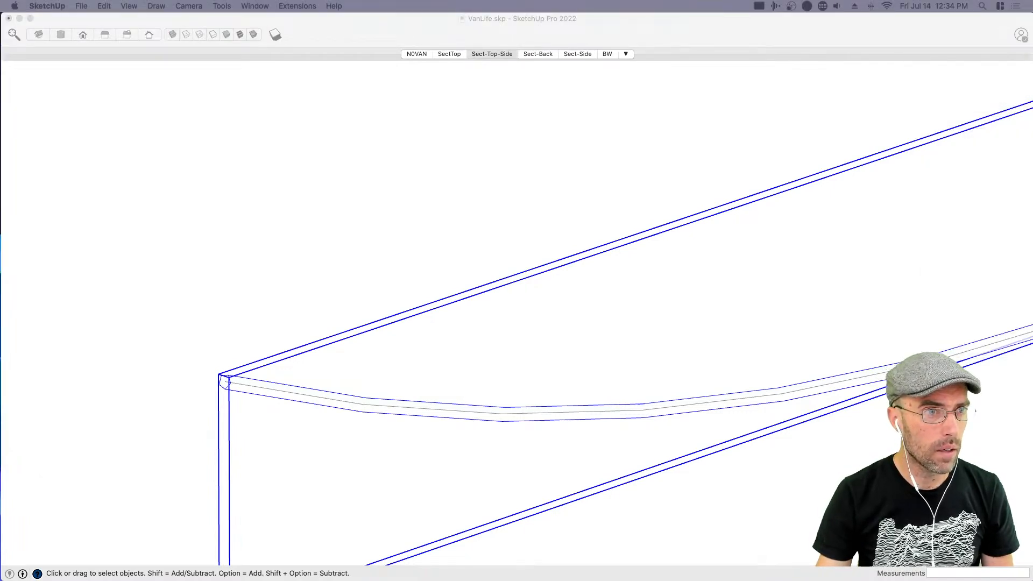
left_click(193, 215)
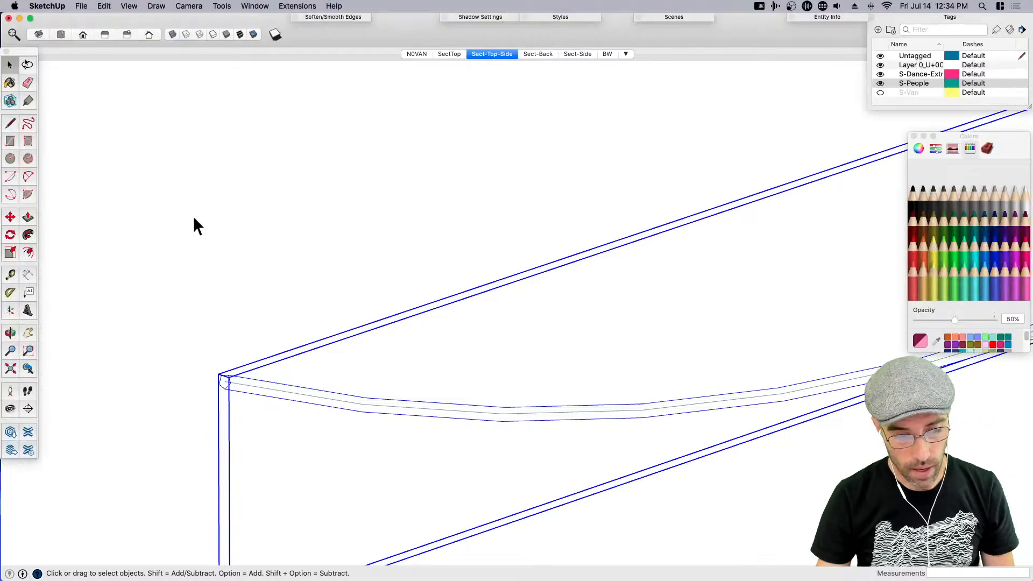
Draw a 5-sided circle of about 4 15/16" radius centred on the cable path's endpoint, perpendicular to the green axis, and select its face
left_click(240, 387)
key("c")
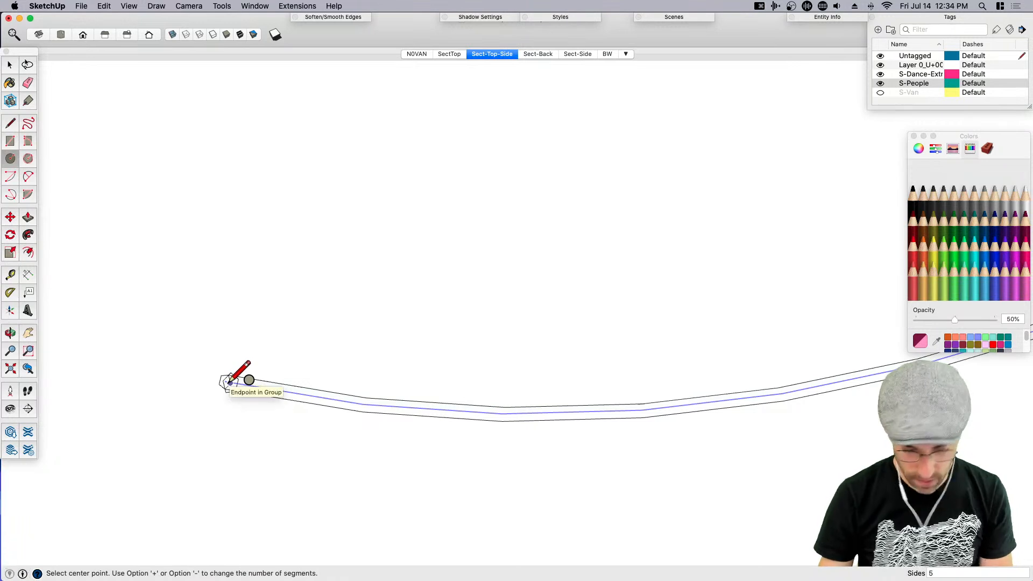
key("Left")
mouse_move(229, 381)
middle_mouse_down()
mouse_move(258, 425)
mouse_move(399, 423)
middle_mouse_up()
left_click(394, 423)
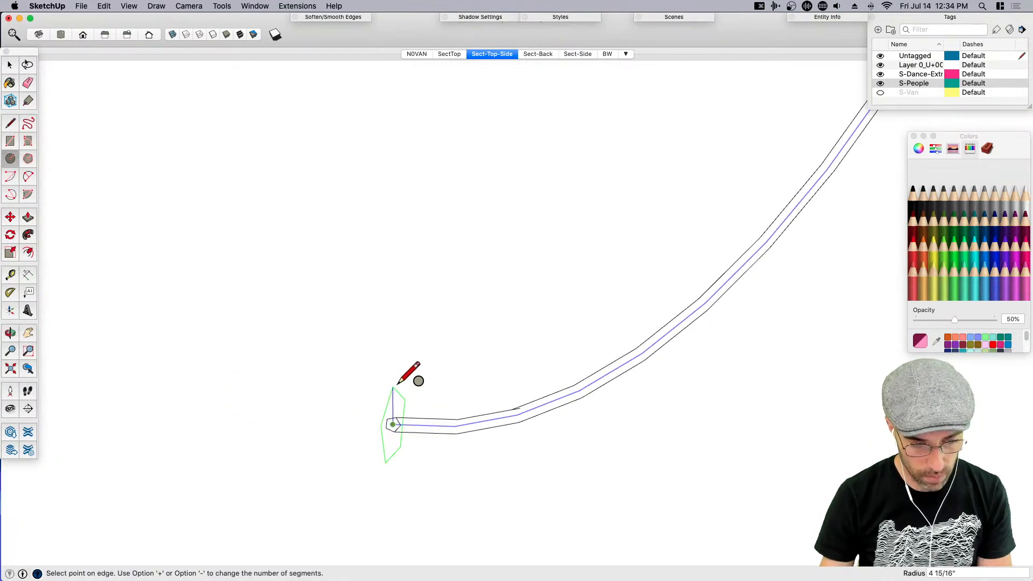
left_click(410, 371)
middle_click_drag(411, 370, 242, 405)
scroll(243, 391, "down", 3)
scroll(210, 383, "up", 3)
key("space")
left_click(176, 374)
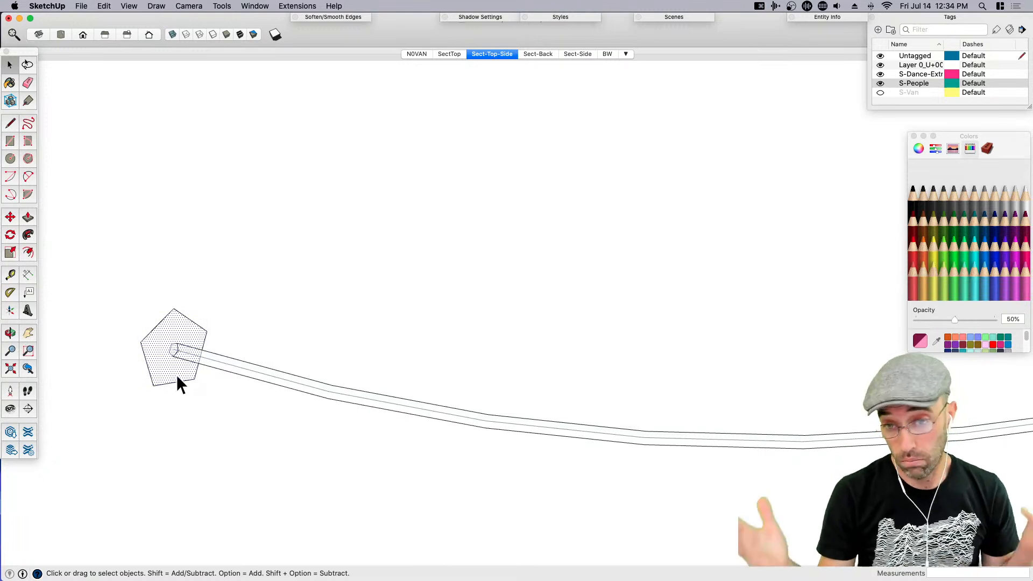
Make the five-sided bulb face a component named bulb, with its axes origin at the cable's endpoint and red axis kept
left_click(166, 375)
key("shift+g")
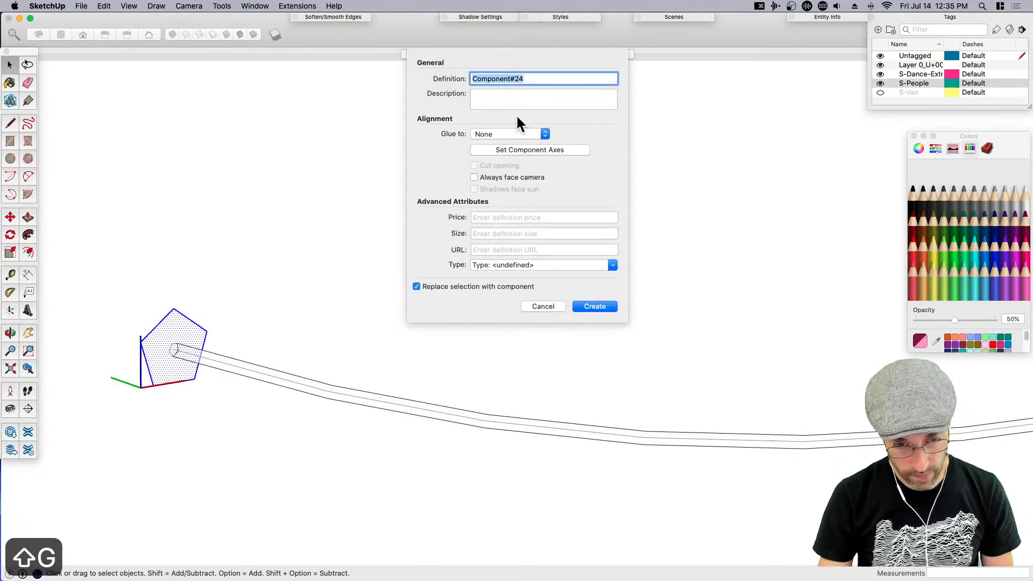
left_click(511, 146)
left_click(178, 351)
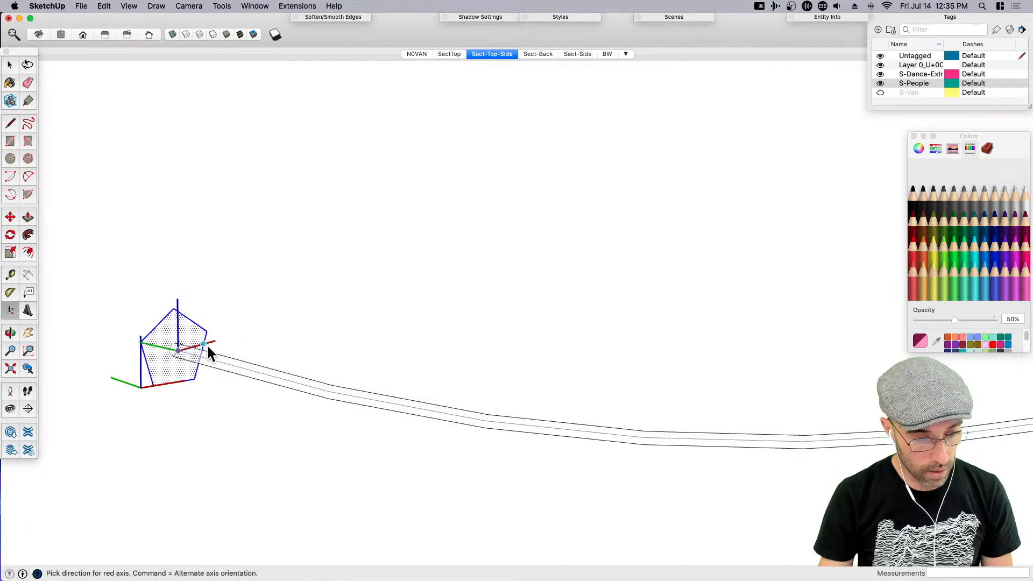
scroll(204, 339, "up", 2)
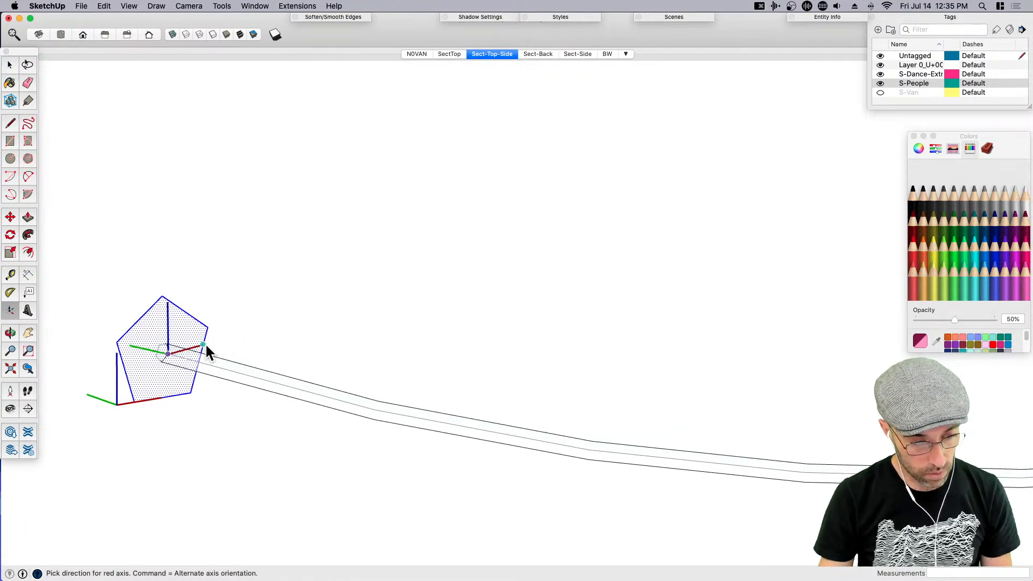
left_click(245, 341)
left_click(248, 342)
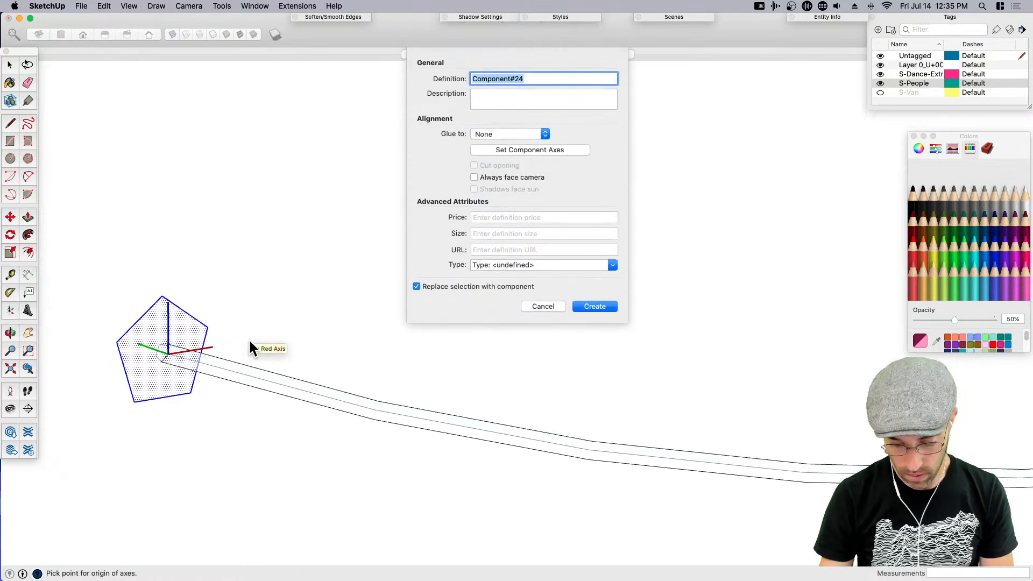
type("bulb")
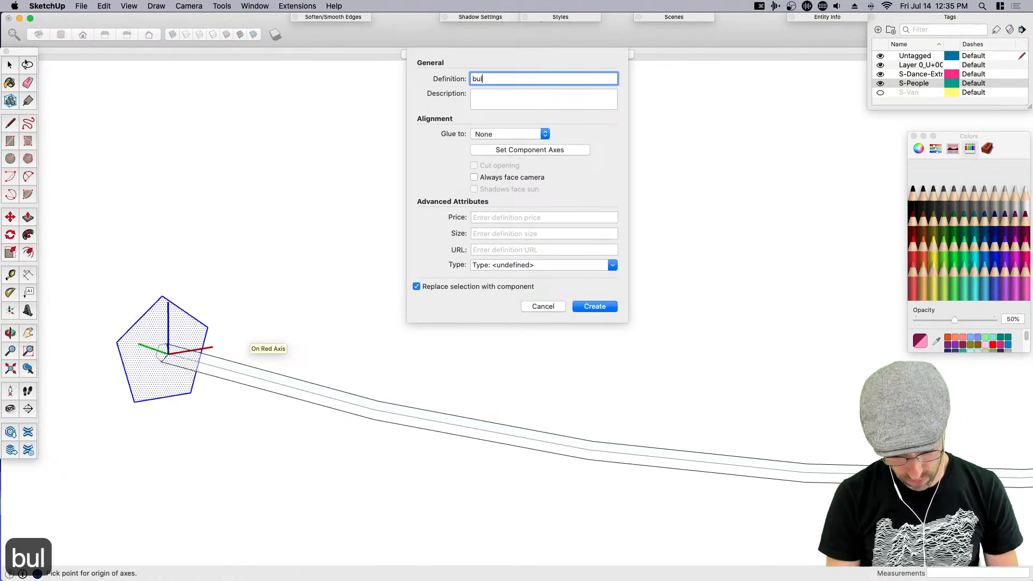
key("Return")
Close the Colors window and clear the selection of the bulb component
scroll(212, 349, "down", 5)
mouse_move(189, 364)
middle_mouse_down()
mouse_move(288, 375)
mouse_move(215, 406)
mouse_move(104, 364)
middle_mouse_up()
scroll(76, 345, "up", 4)
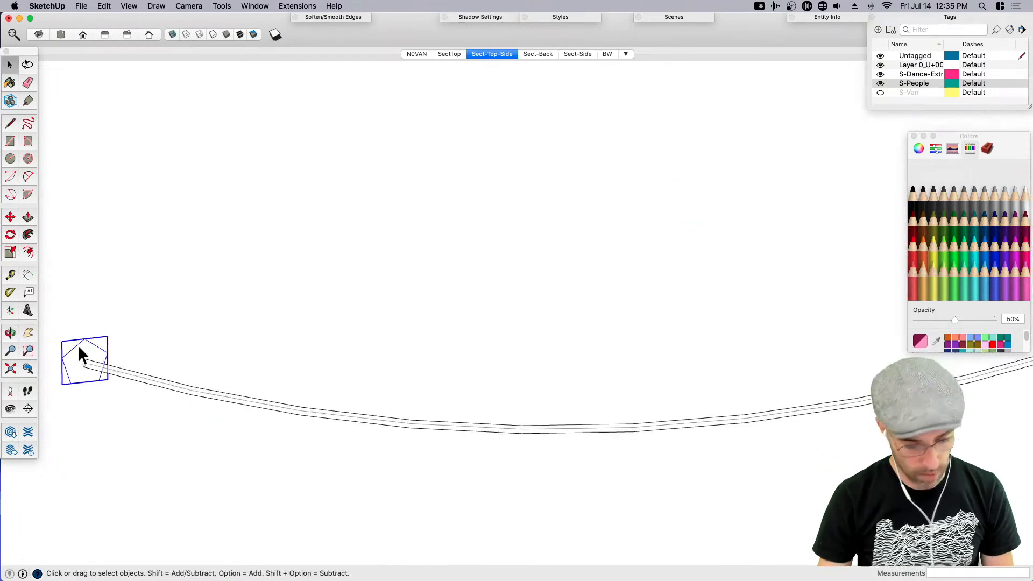
scroll(85, 352, "up", 2)
right_click(85, 358)
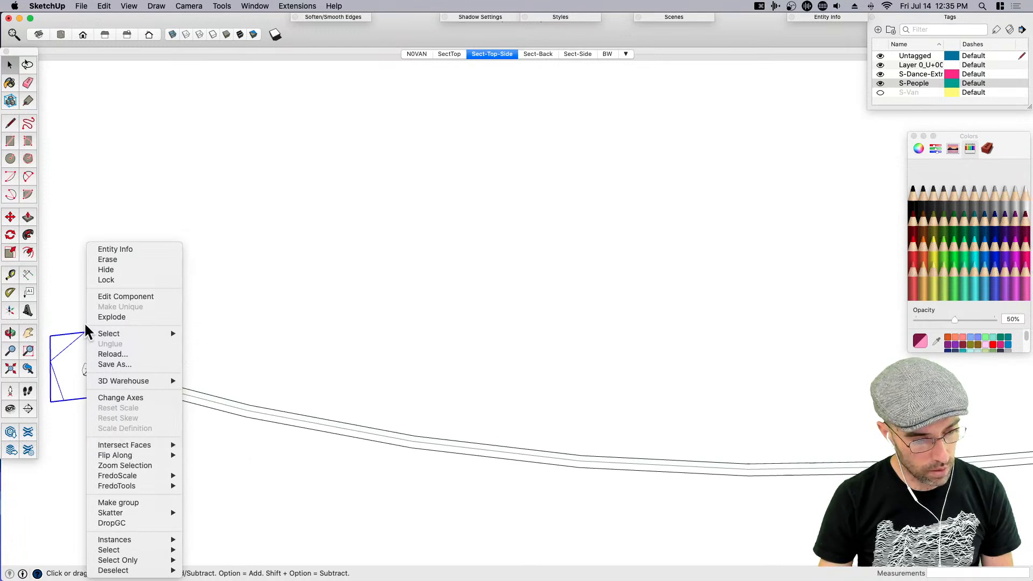
left_click(88, 304)
scroll(92, 334, "down", 3)
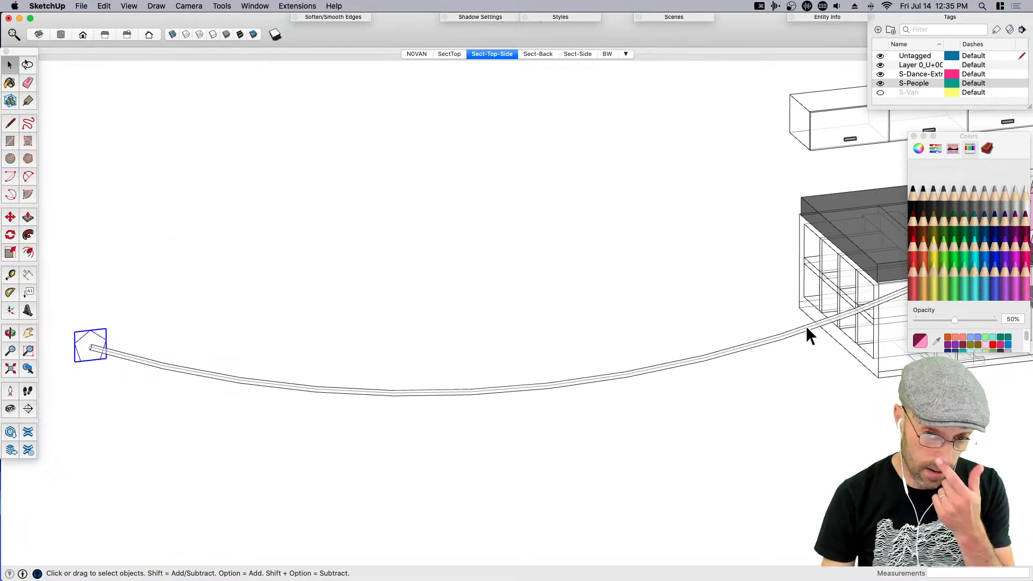
left_click(913, 137)
left_click(644, 263)
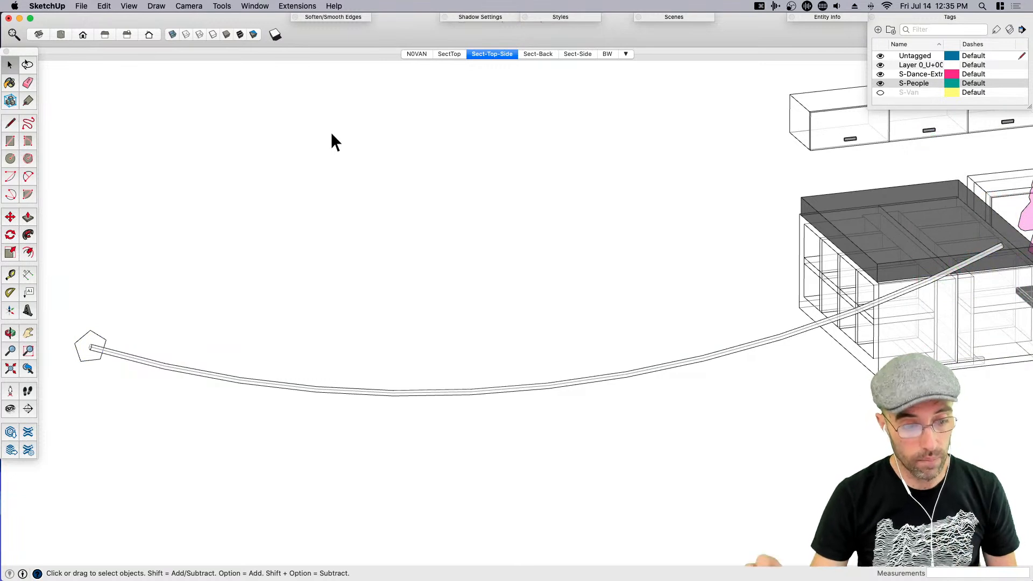
Try a straight array of six bulb copies starting from the cable's end, and undo it
key("m")
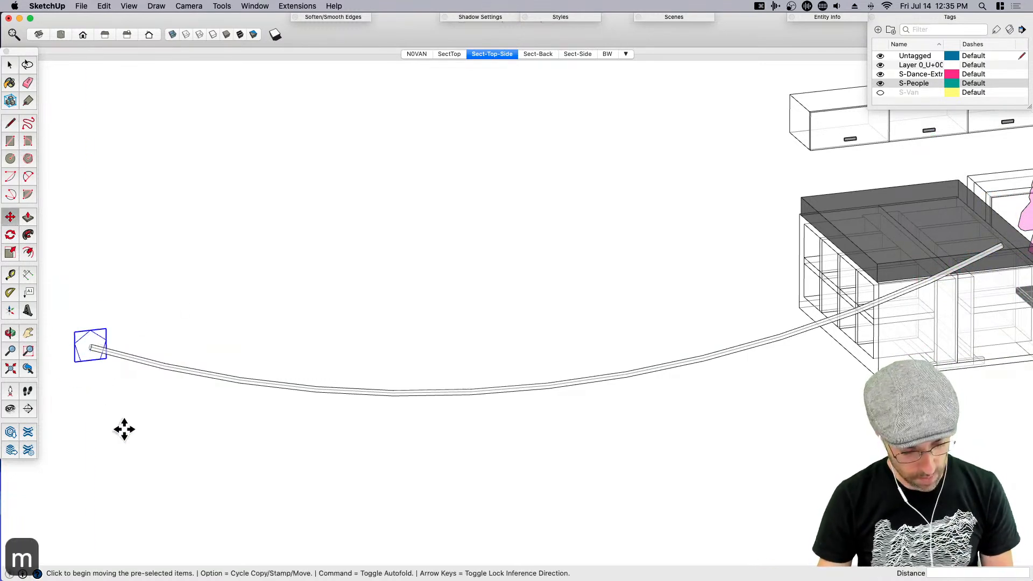
left_click(125, 430)
key("alt")
left_click(184, 429)
type("x6")
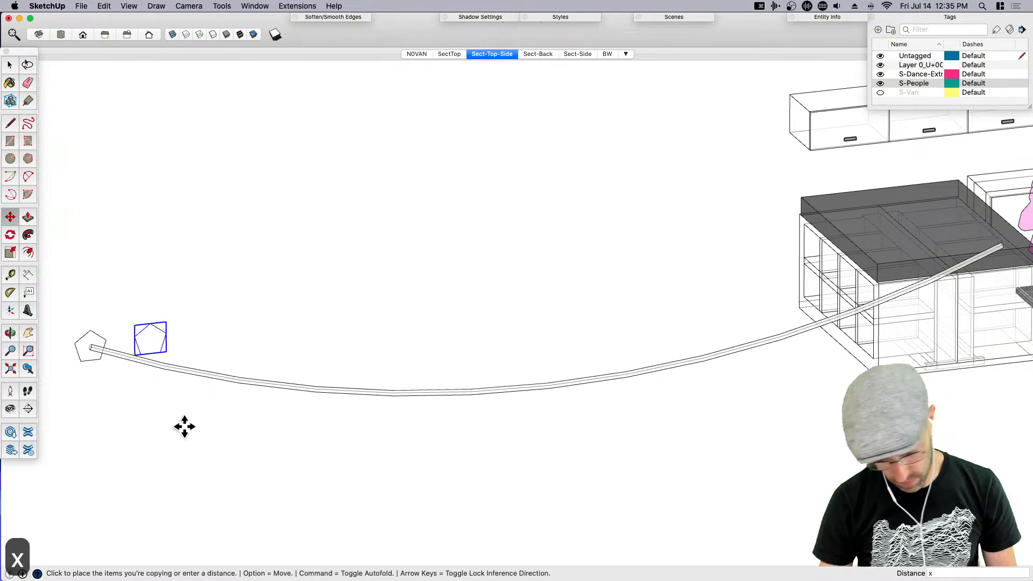
key("Return")
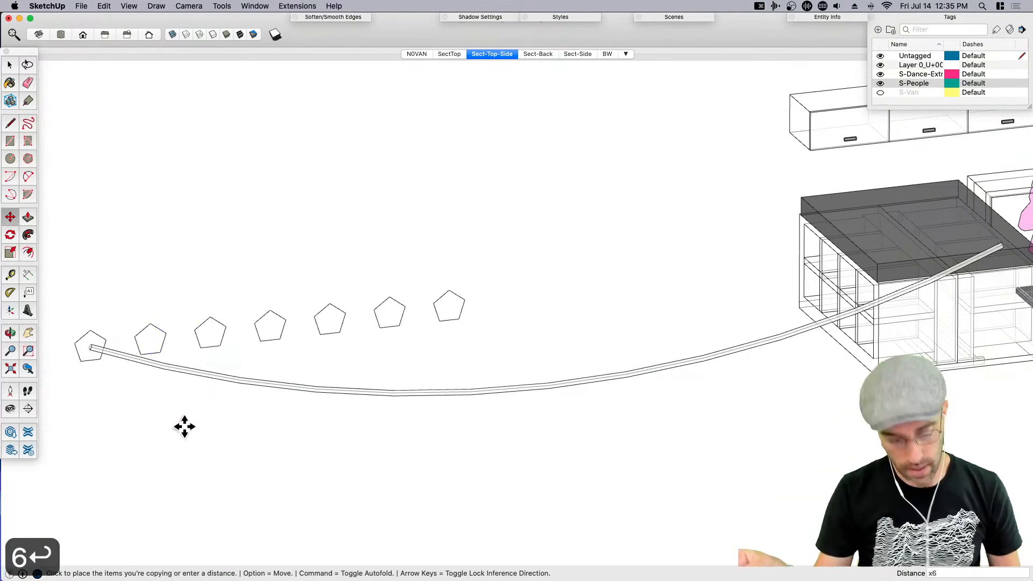
key("super+z")
key("space")
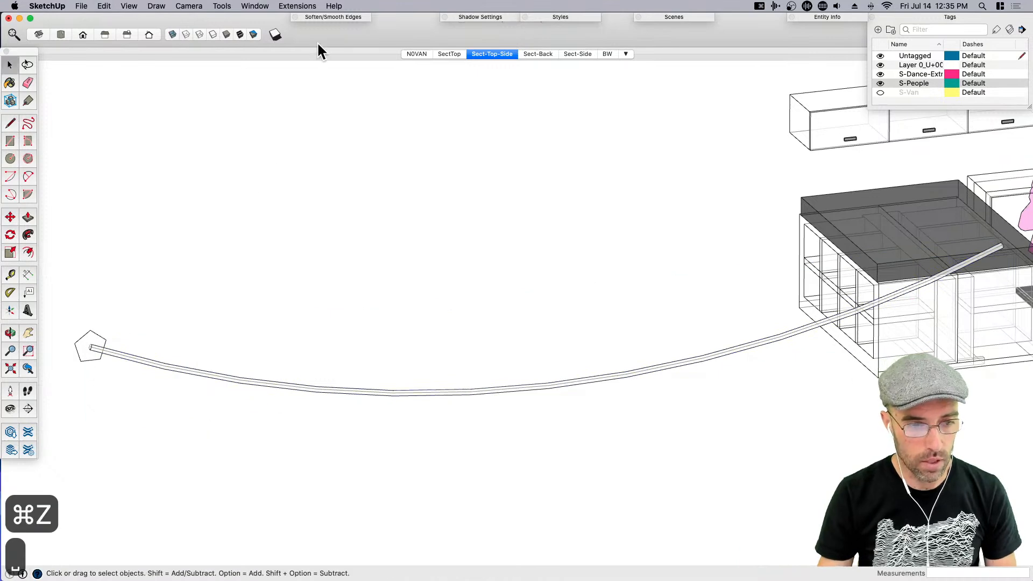
Select the cable's centre path line and copy the bulb component along it with PathCopy at a spacing of 6
left_click(186, 369)
scroll(84, 342, "up", 6)
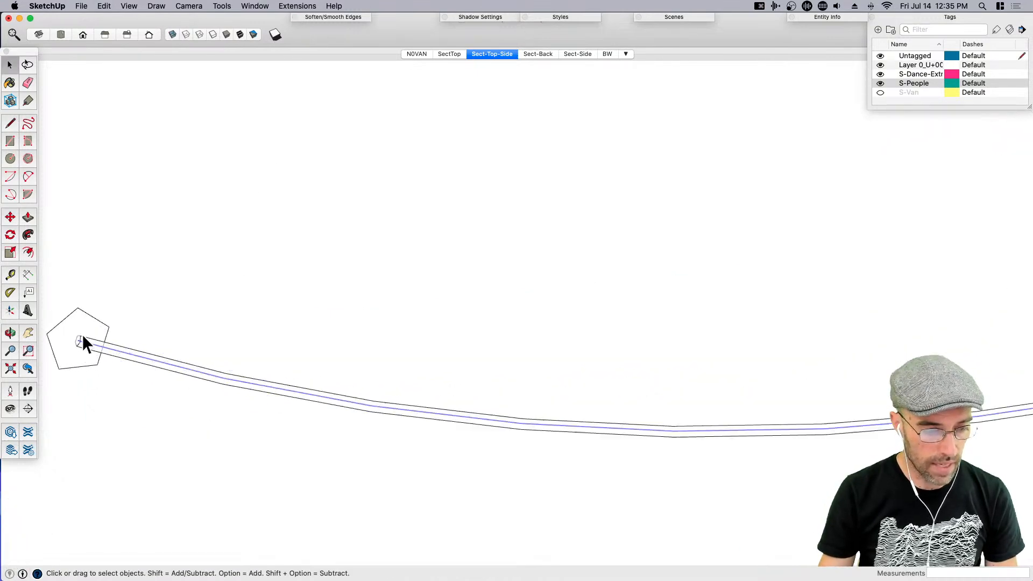
scroll(302, 371, "down", 2)
key("h")
left_click_drag(215, 420, 423, 416)
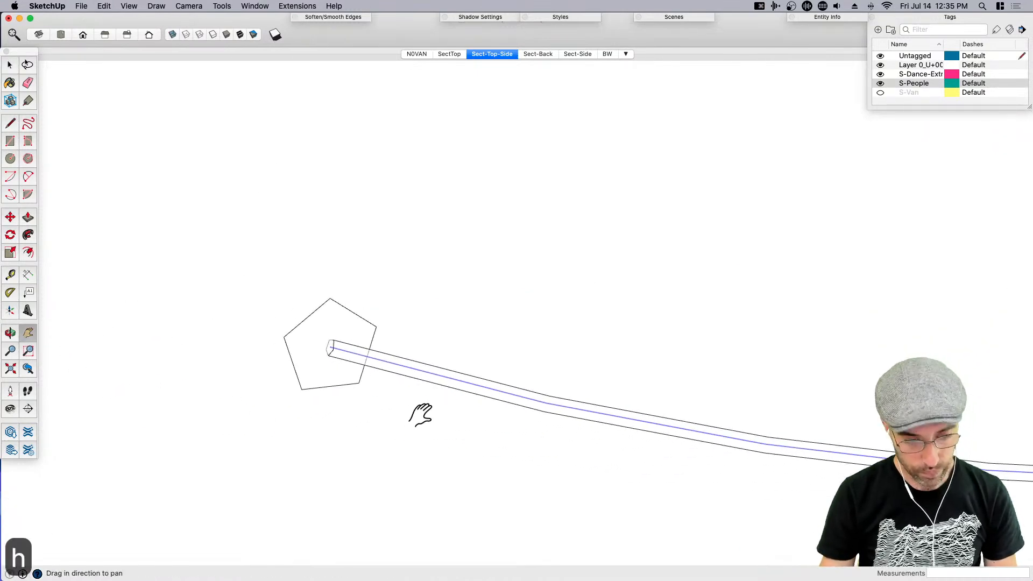
key("space")
scroll(374, 379, "down", 4)
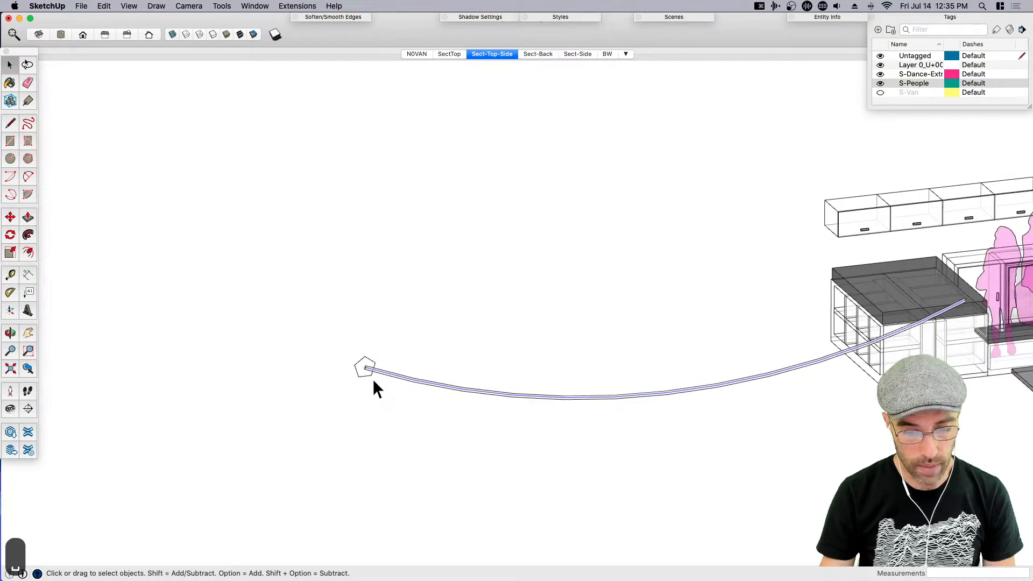
left_click(297, 6)
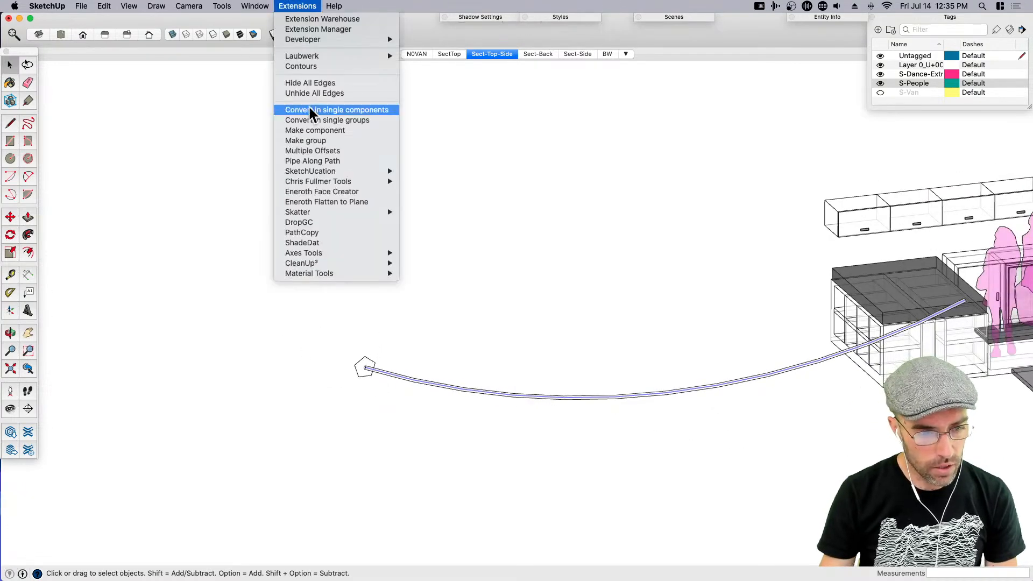
left_click(320, 233)
scroll(367, 373, "up", 2)
scroll(369, 376, "up", 1)
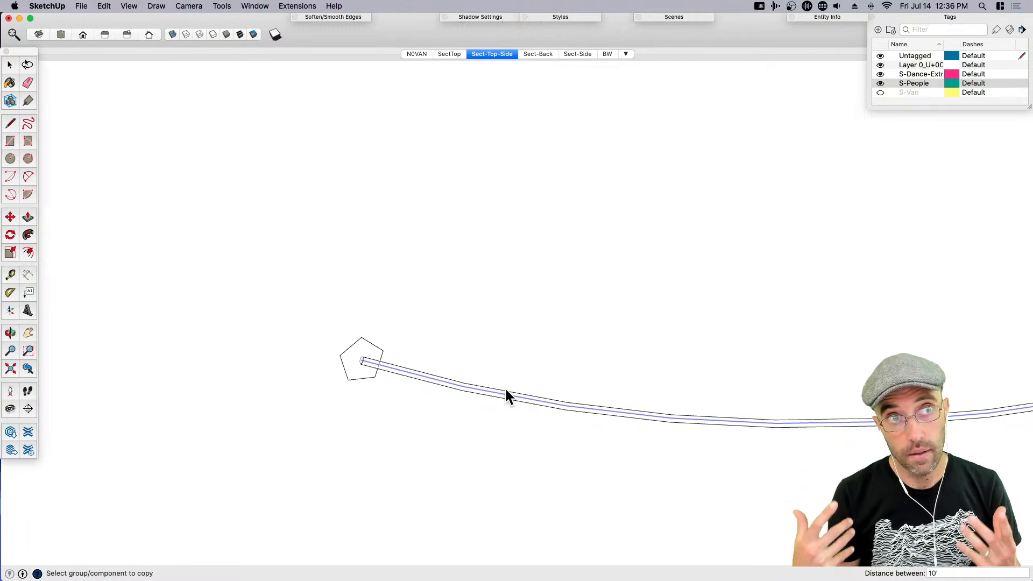
scroll(478, 410, "down", 5)
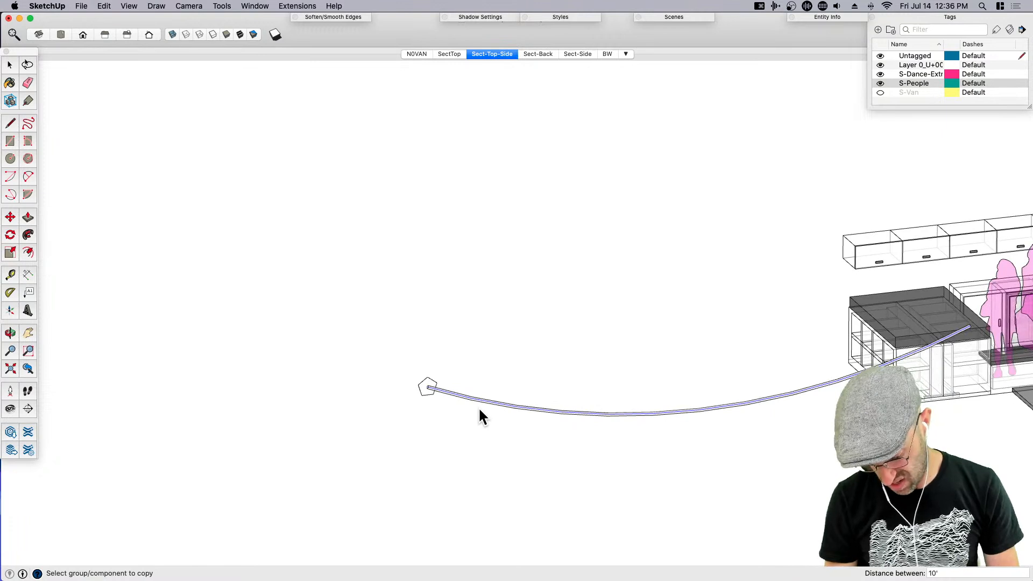
type("6")
key("Return")
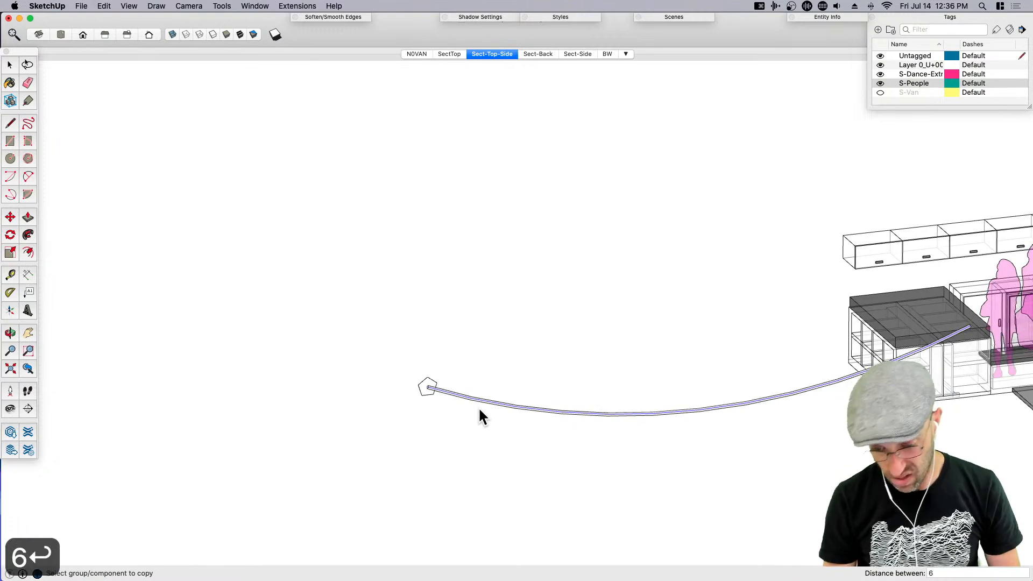
left_click(428, 386)
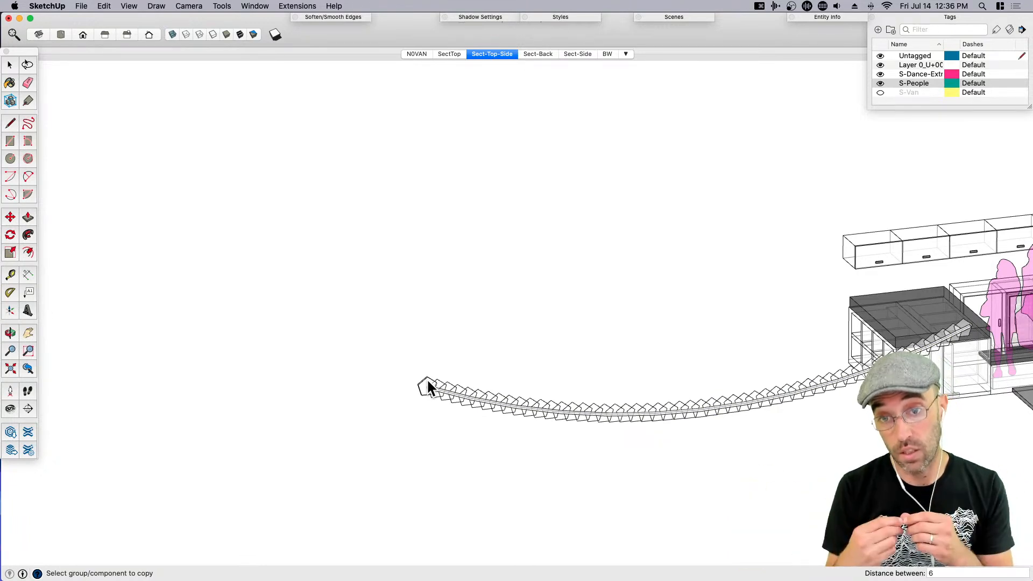
Re-space the bulb copies along the cable at 3', trying 2' before returning to 3'
type("3'")
key("Return")
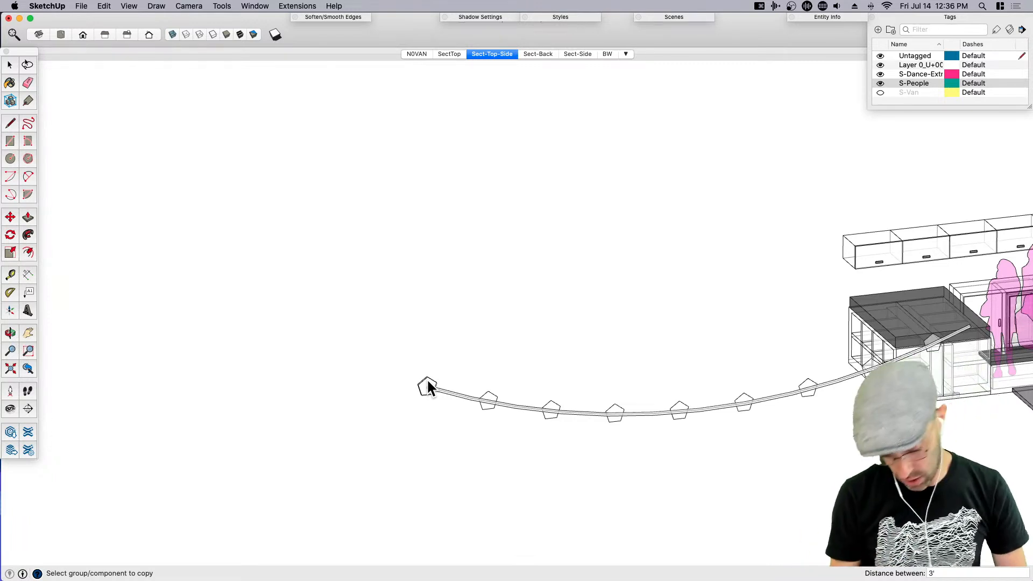
type("2'")
key("Return")
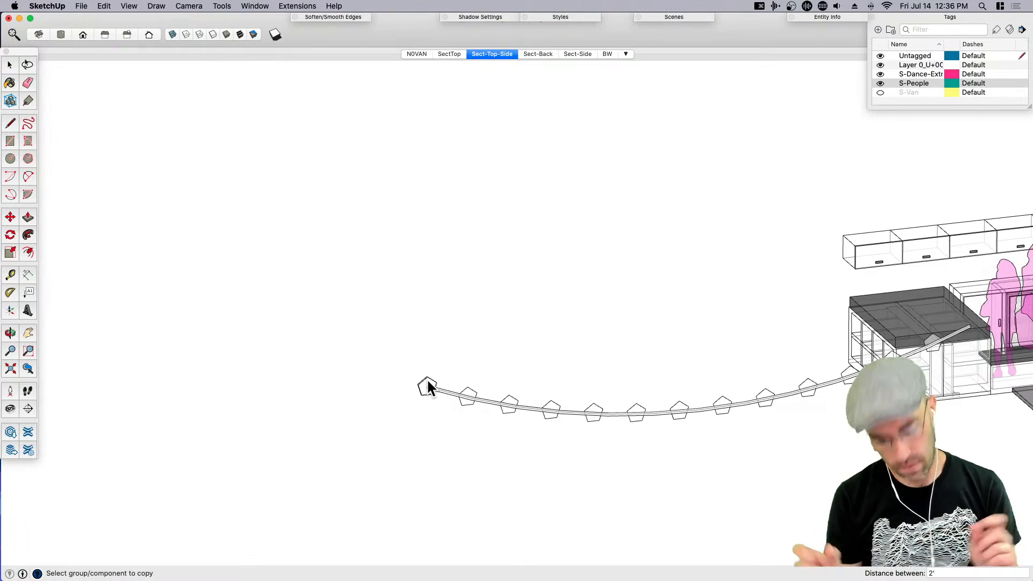
type("6")
key("BackSpace")
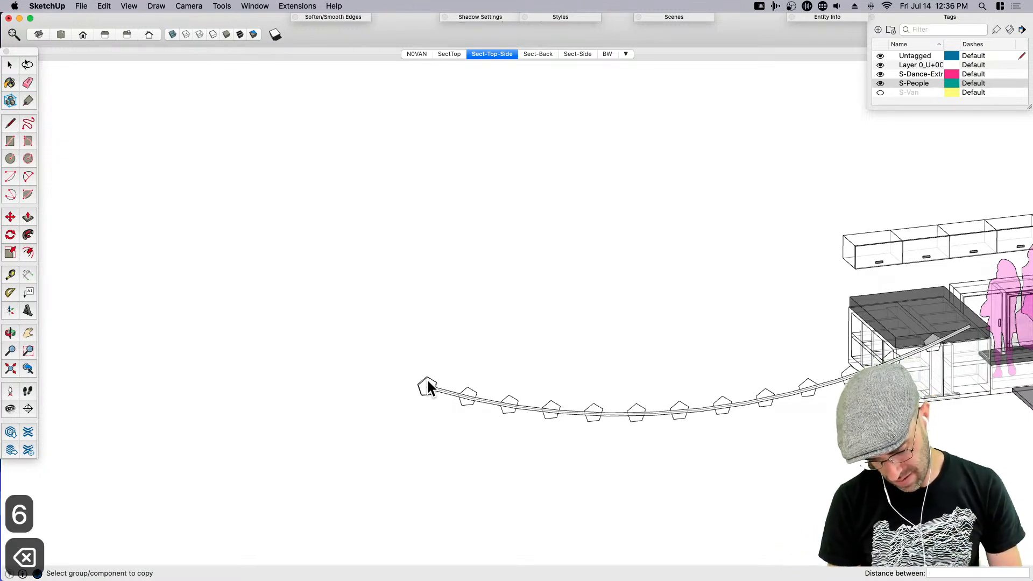
type("3'")
key("Return")
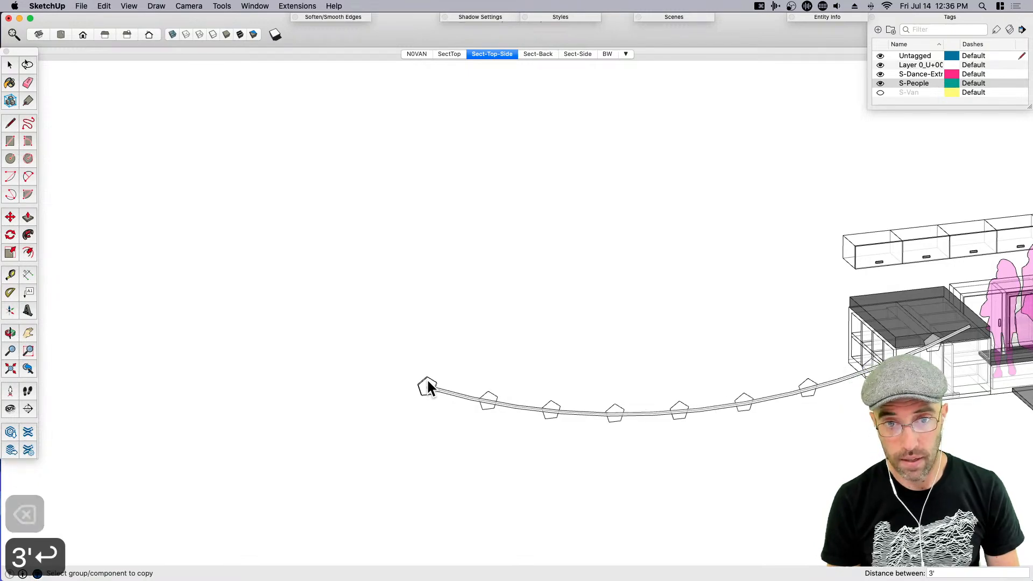
key("space")
Delete the original bulb component that overlaps the first copy at the cable's starting end
middle_click_drag(429, 384, 490, 466)
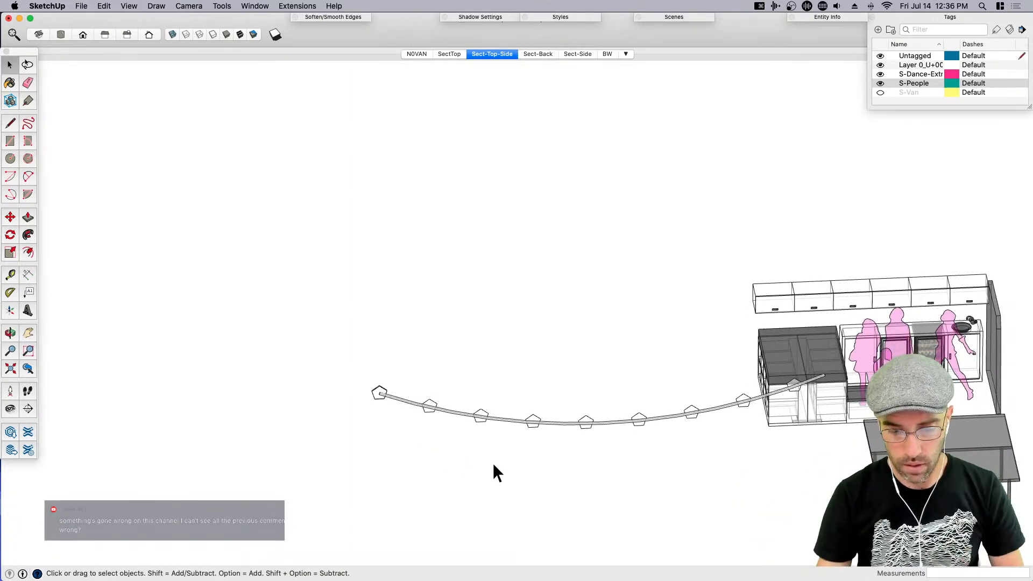
scroll(373, 383, "up", 5)
left_click(349, 383)
scroll(349, 385, "up", 2)
middle_click_drag(350, 392, 391, 385)
scroll(370, 398, "up", 4)
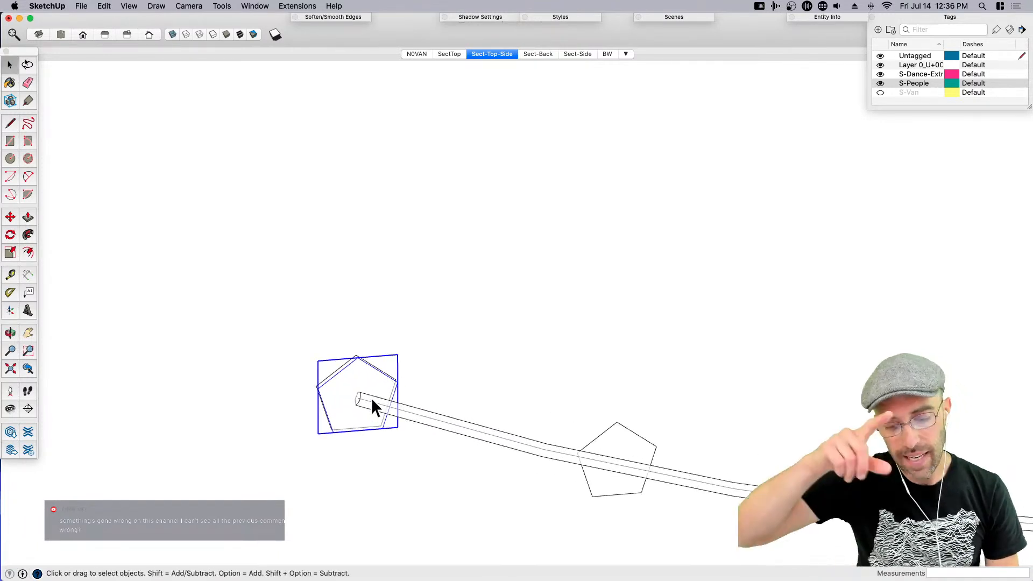
key("BackSpace")
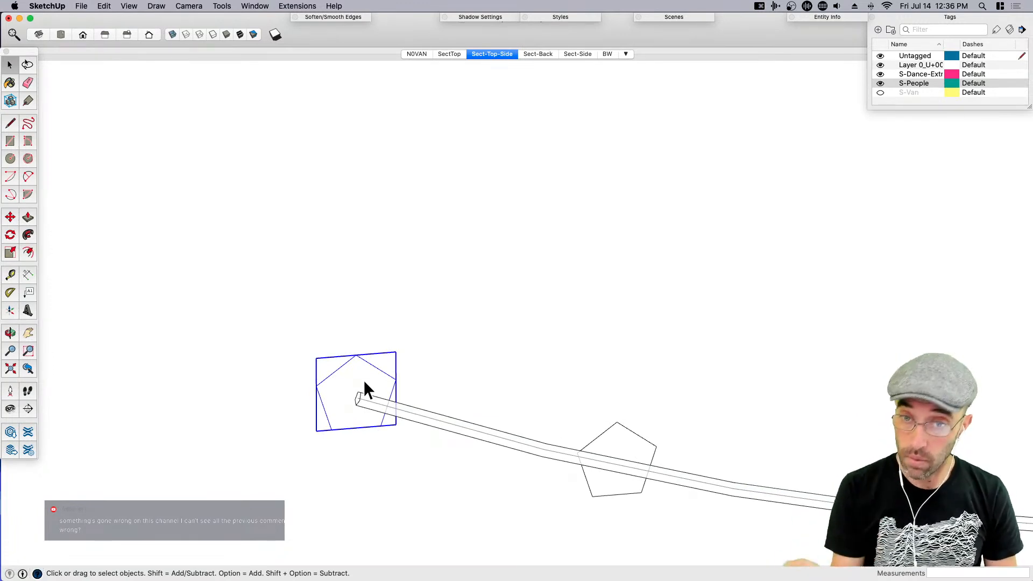
Edit the first bulb component and move its pentagon about 7 7/8" straight down along the blue axis, below the cable
scroll(360, 379, "down", 5)
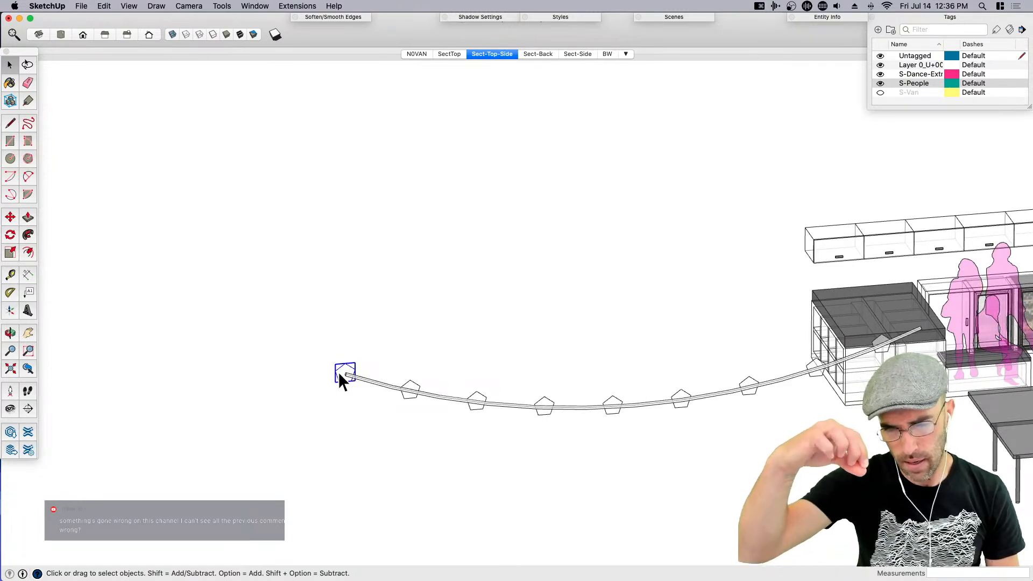
scroll(340, 375, "up", 4)
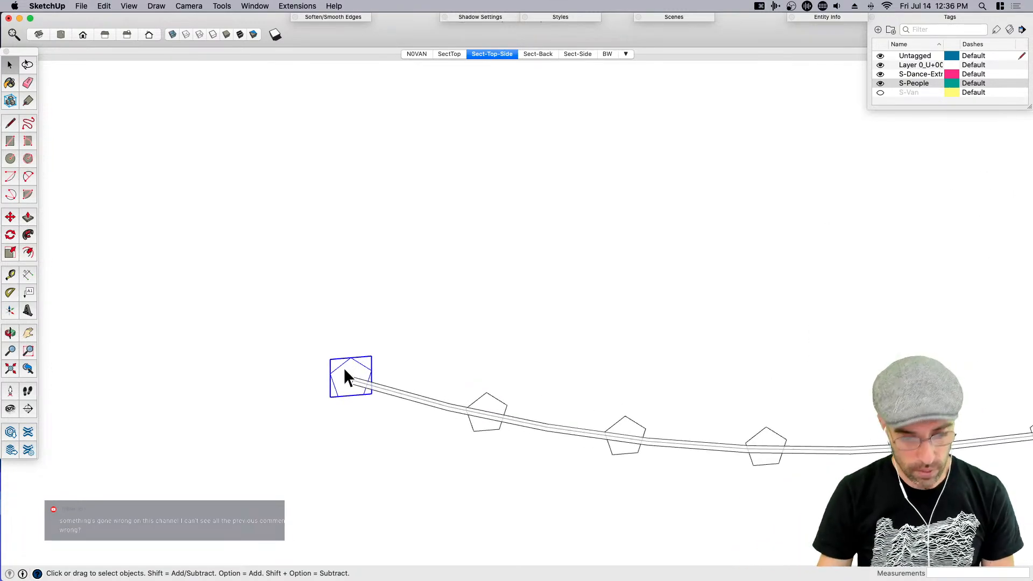
double_click(349, 372)
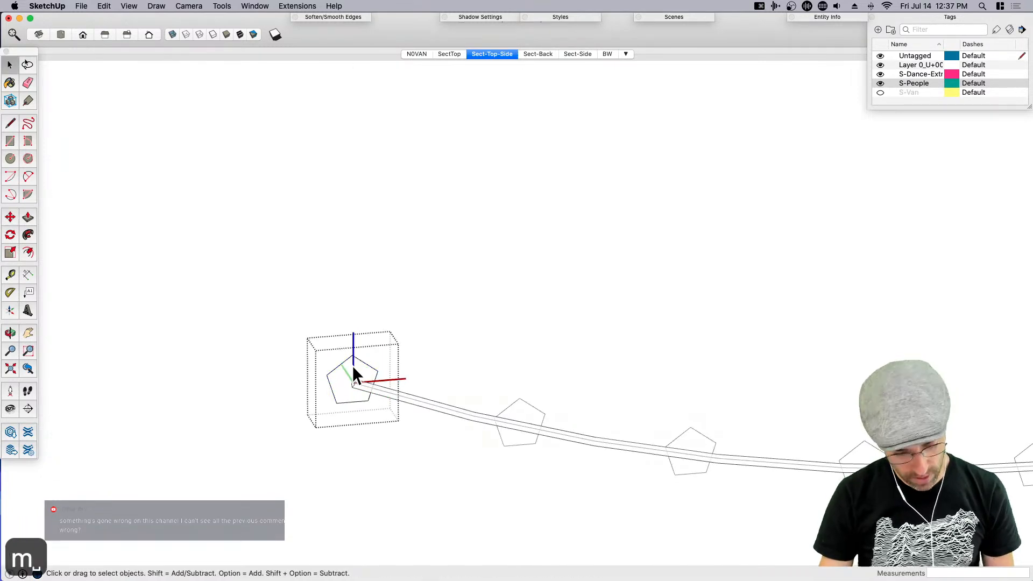
key("super+a")
key("m")
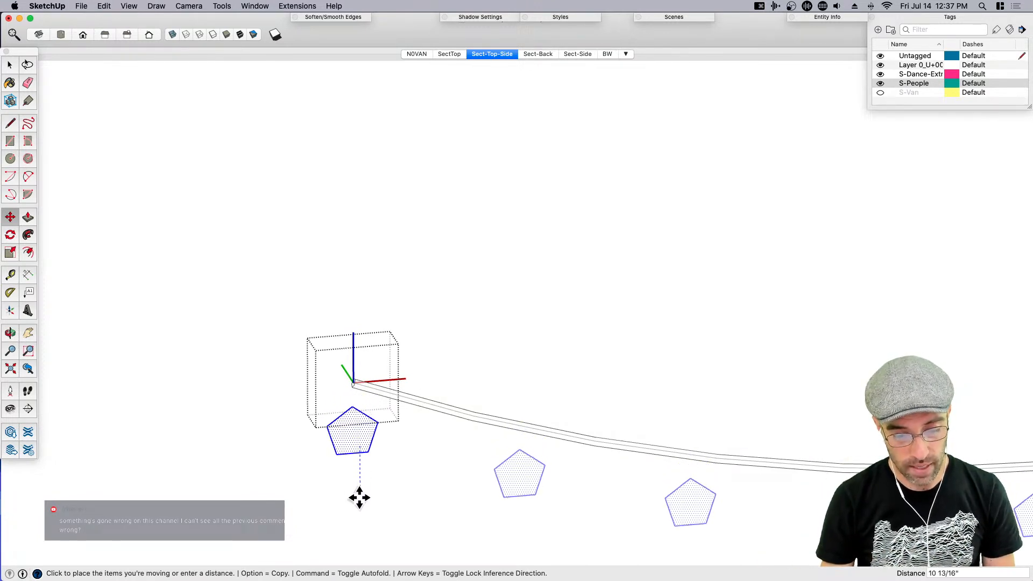
key("Escape")
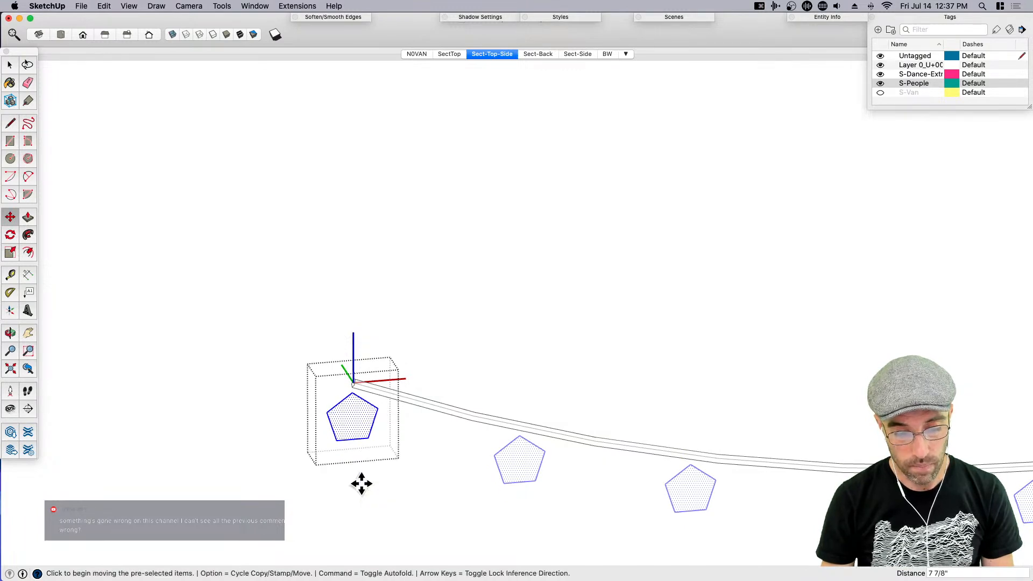
Turn the lowered pentagon face and its edges into a nested component inside the bulb component
key("space")
left_click(364, 387)
double_click(358, 409)
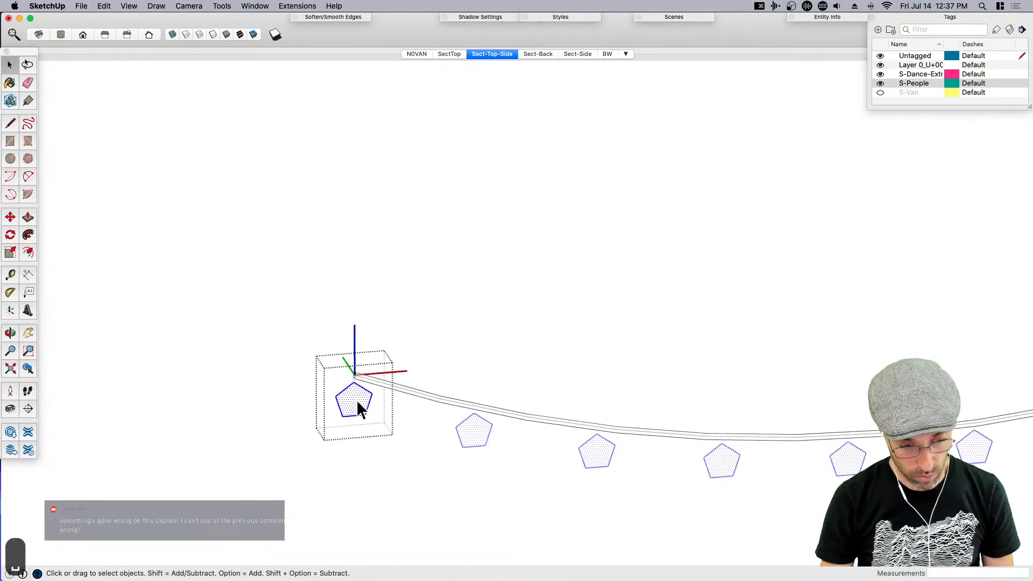
key("shift+g")
key("Return")
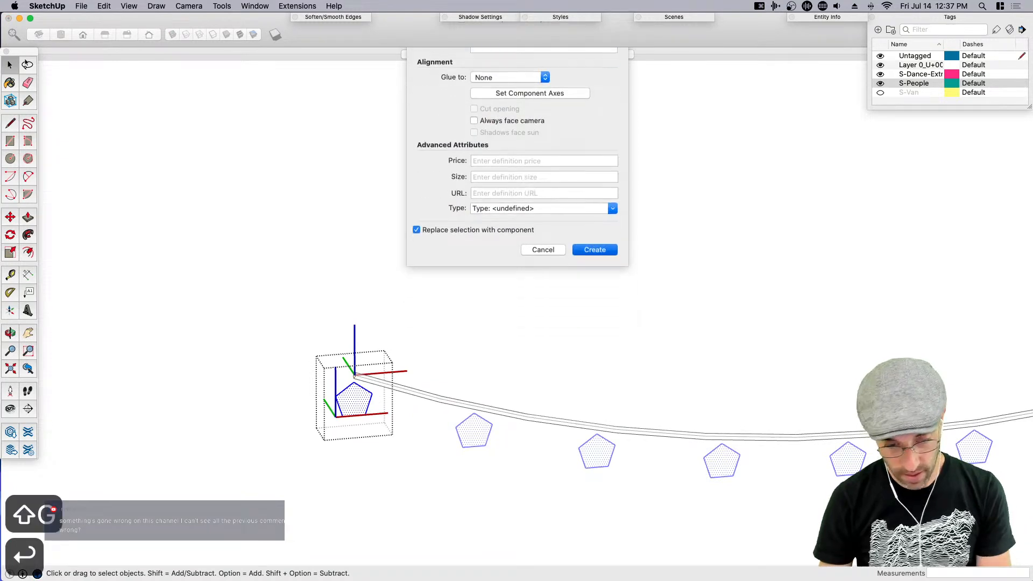
Copy the nested pentagon about 1' 2 5/16" straight down the blue axis, array it to five copies, and close the bulb component
key("m")
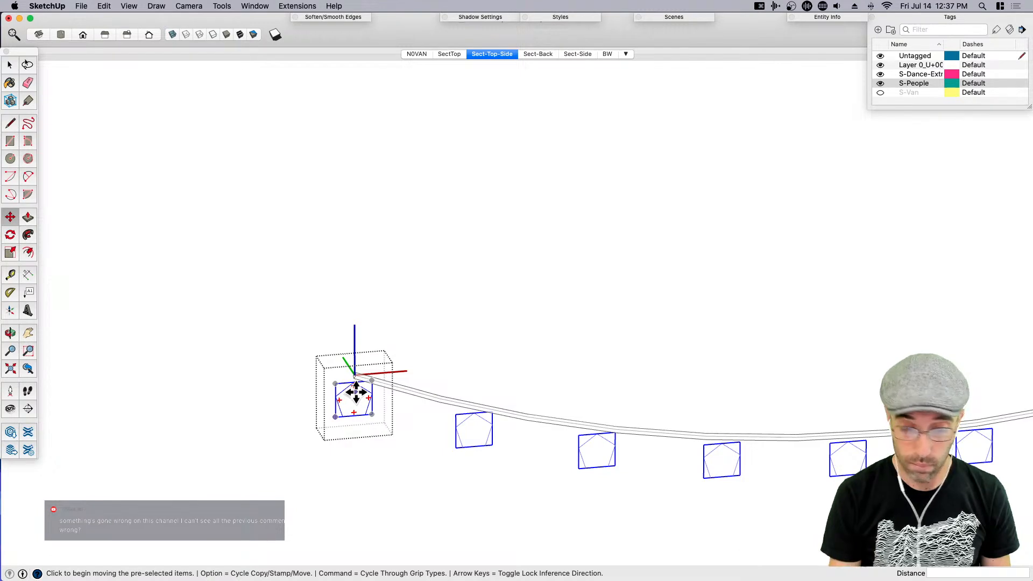
left_click(357, 401)
scroll(359, 425, "up", 2)
key("alt")
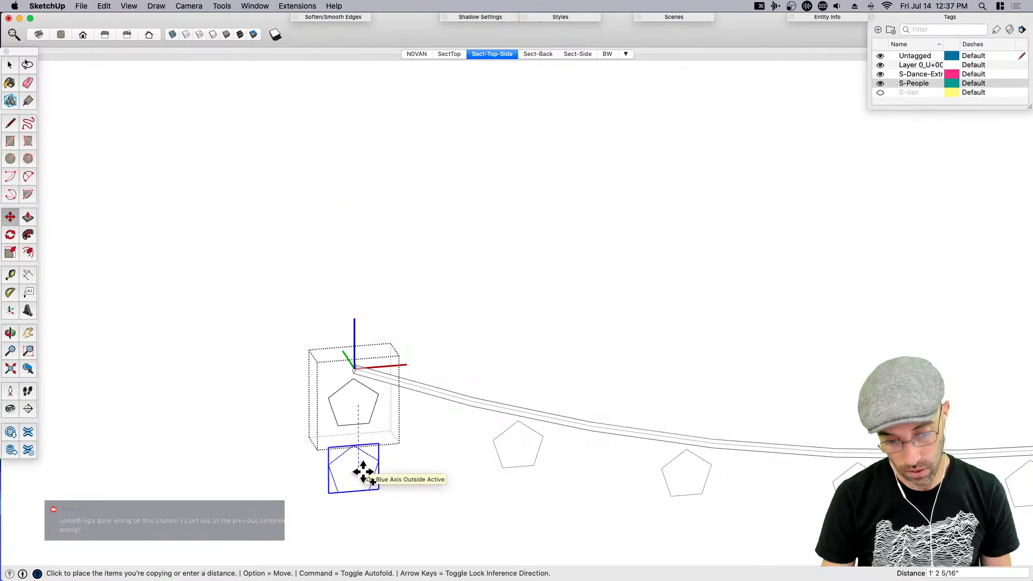
left_click(362, 470)
type("x")
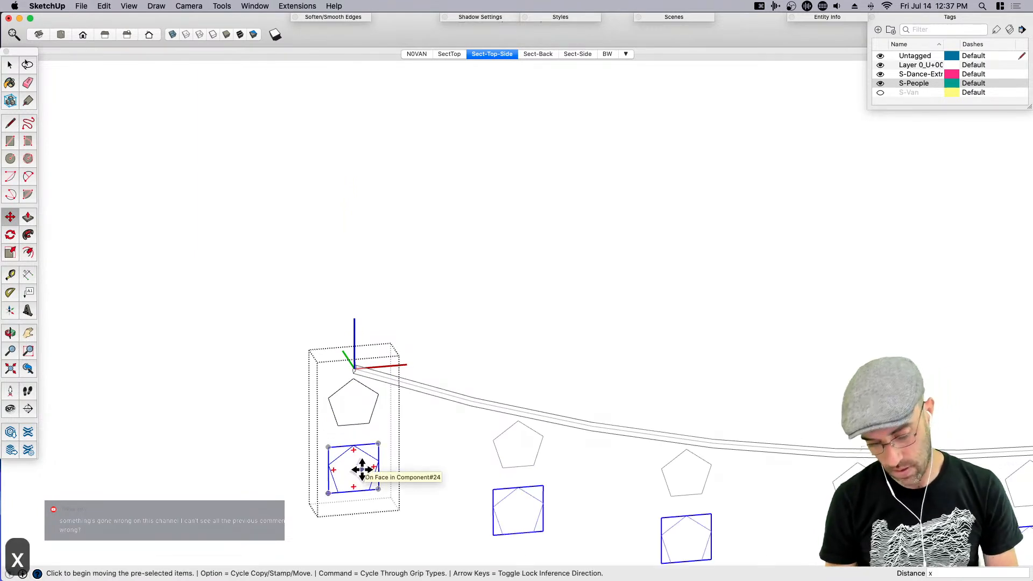
type("5")
key("Return")
scroll(362, 276, "down", 6)
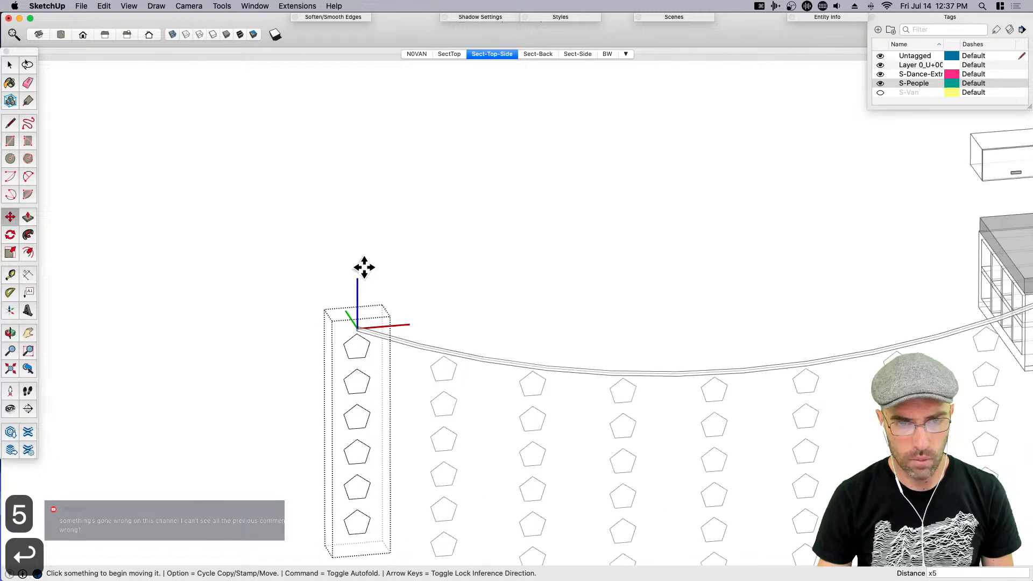
key("space")
left_click(429, 456)
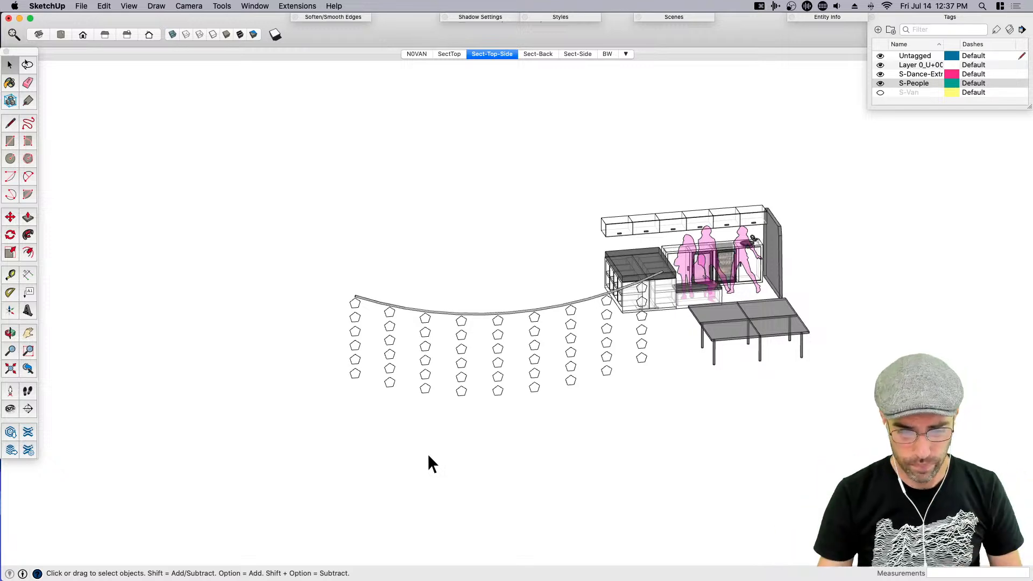
Select all the hanging pentagon columns below the cable and group them
scroll(398, 311, "up", 5)
scroll(344, 287, "down", 5)
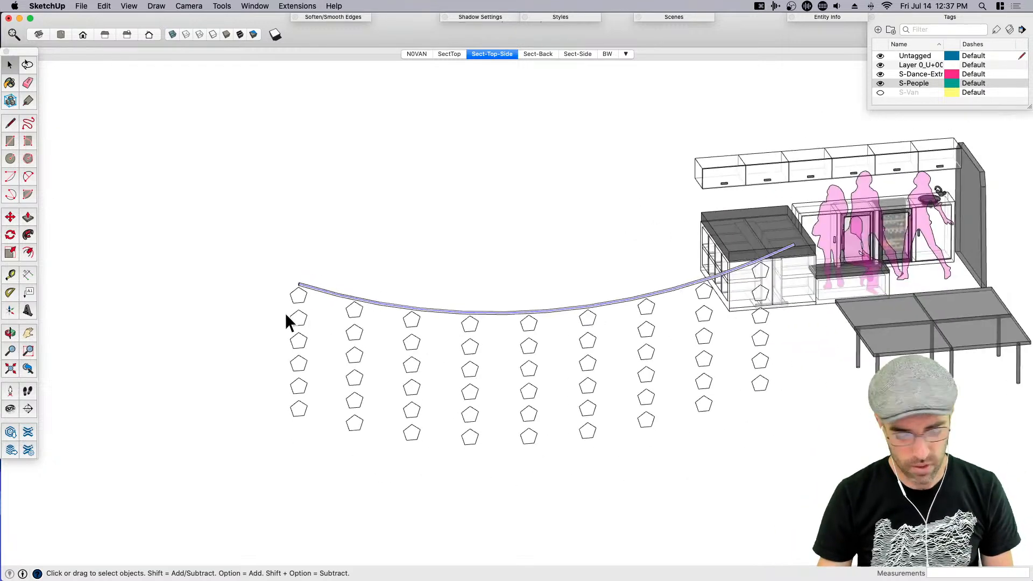
middle_click_drag(285, 324, 493, 424)
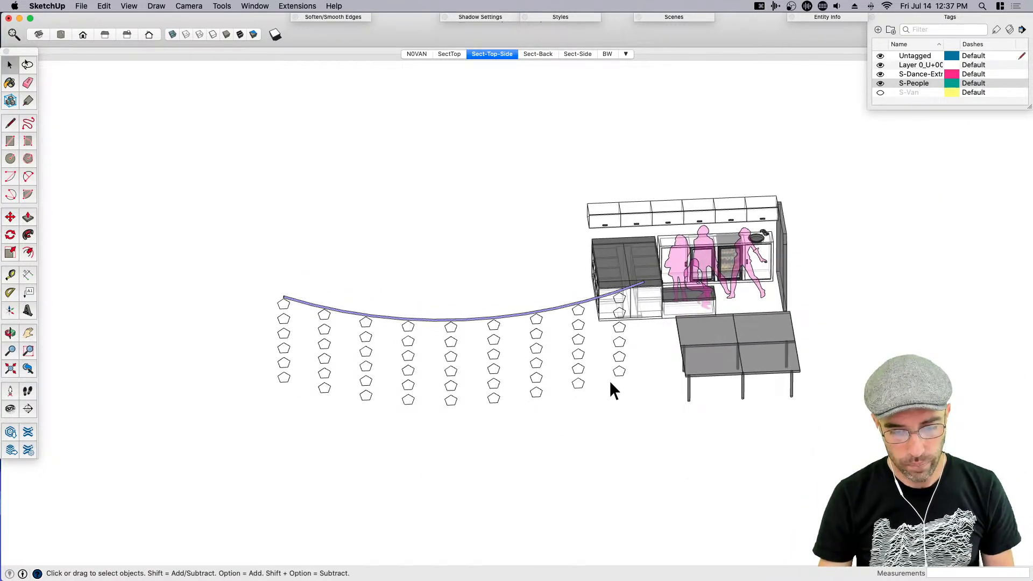
scroll(610, 285, "up", 3)
left_click(620, 323)
scroll(618, 388, "down", 3)
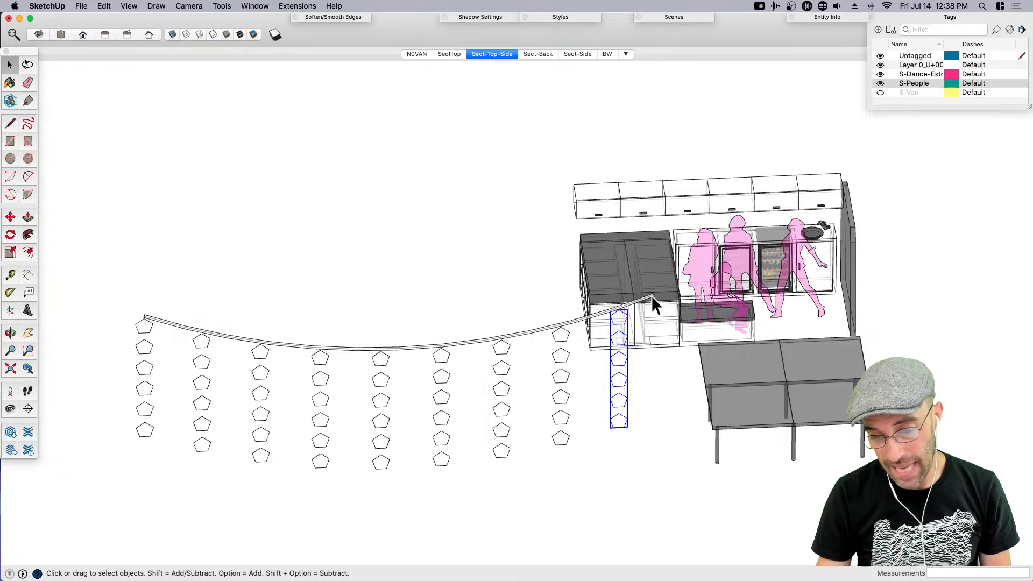
left_click_drag(110, 399, 111, 399)
key("super+g")
middle_click_drag(392, 420, 395, 419)
key("m")
left_click(373, 510)
middle_click_drag(392, 512, 364, 360)
key("Escape")
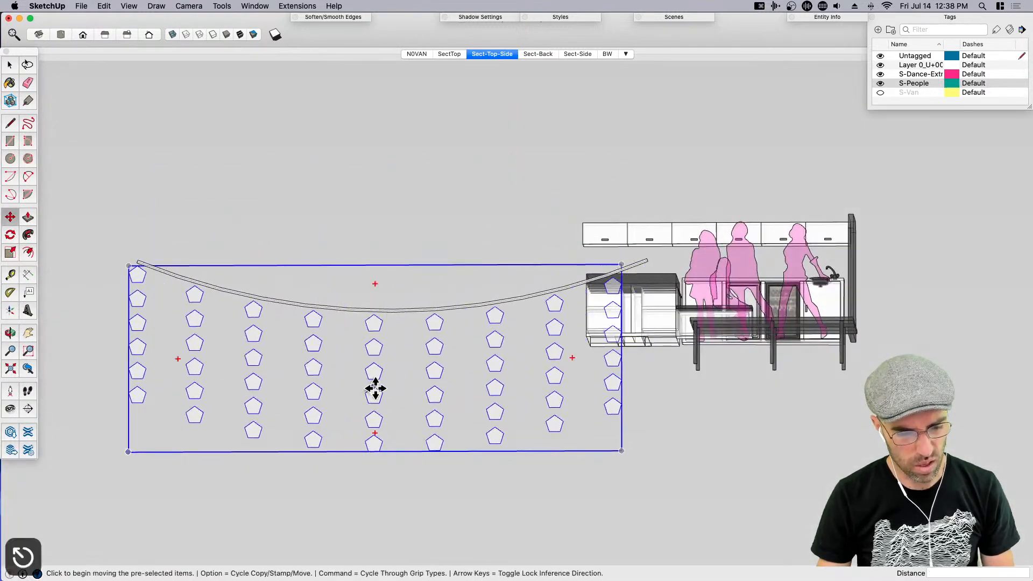
key("space")
Open the cable group and extend its starting end face outward about 2' 3 5/16" with Push/Pull, then close the group
middle_click_drag(387, 398, 226, 346)
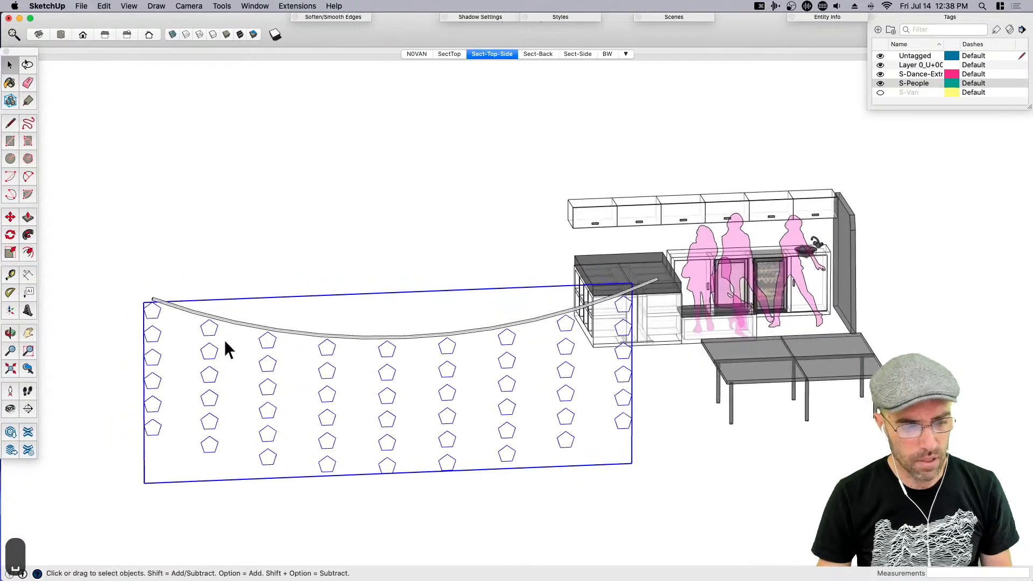
scroll(180, 317, "up", 2)
left_click(180, 309)
scroll(155, 311, "up", 3)
scroll(154, 310, "up", 6)
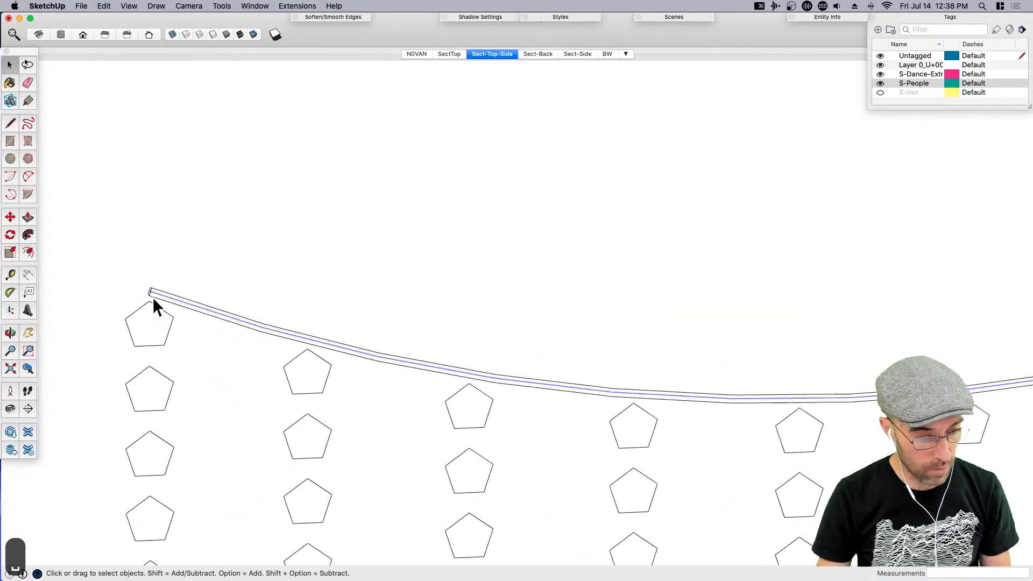
double_click(191, 314)
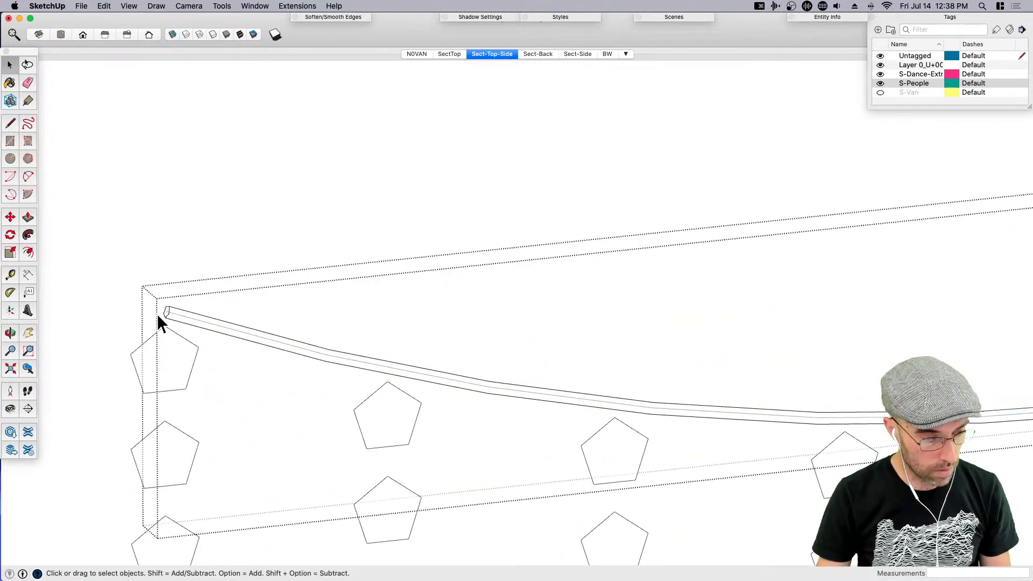
key("p")
key("space")
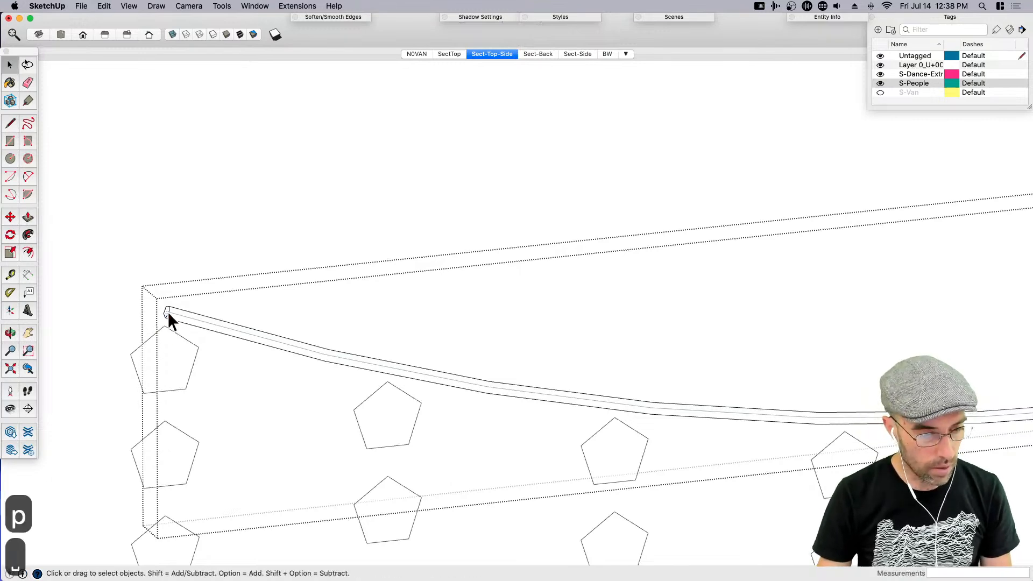
scroll(180, 321, "down", 2)
key("p")
left_click(169, 318)
left_click(42, 294)
scroll(224, 321, "down", 5)
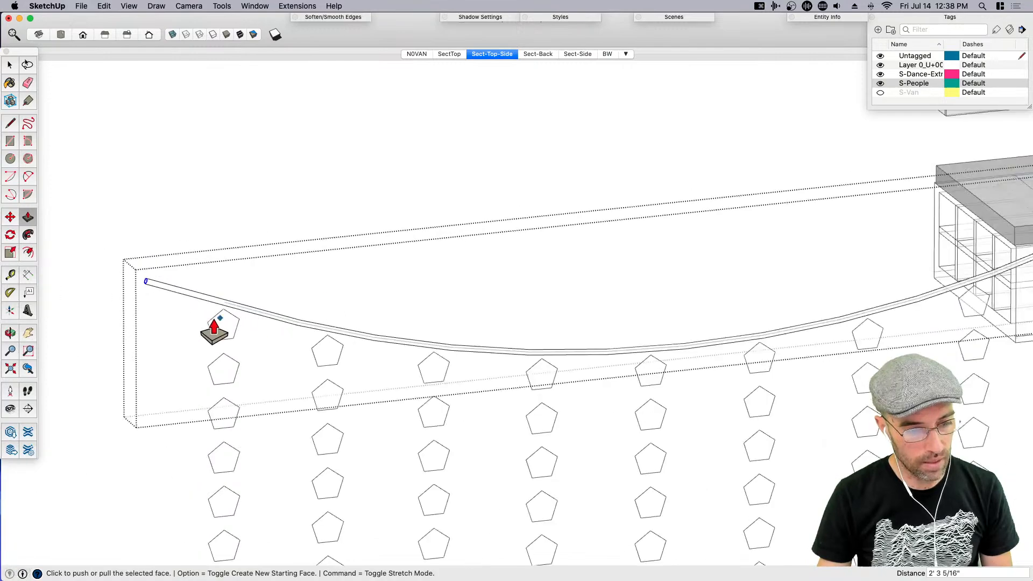
middle_click_drag(182, 313, 417, 346)
scroll(418, 346, "down", 3)
key("space")
left_click(457, 495)
Combine the cable and the grouped pentagon columns into a component named Stringlights
scroll(441, 494, "up", 1)
middle_click_drag(422, 460, 236, 275)
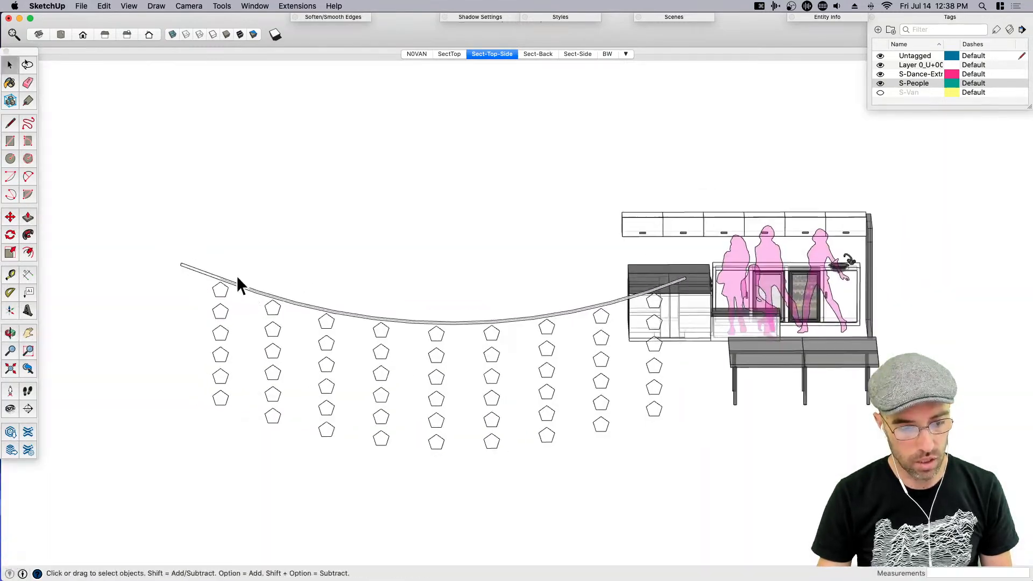
left_click(440, 321)
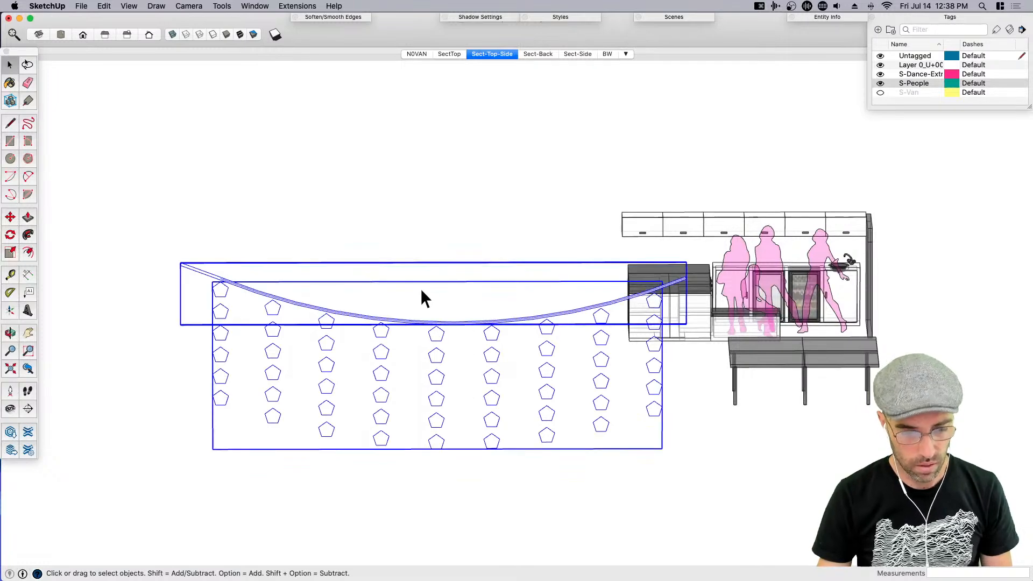
key("shift+g")
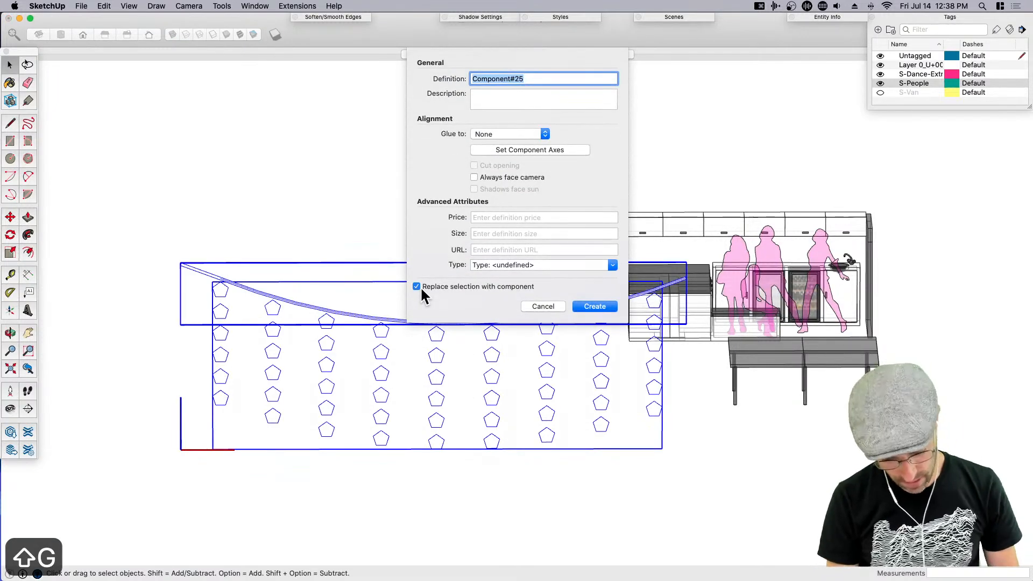
type("Stringlight")
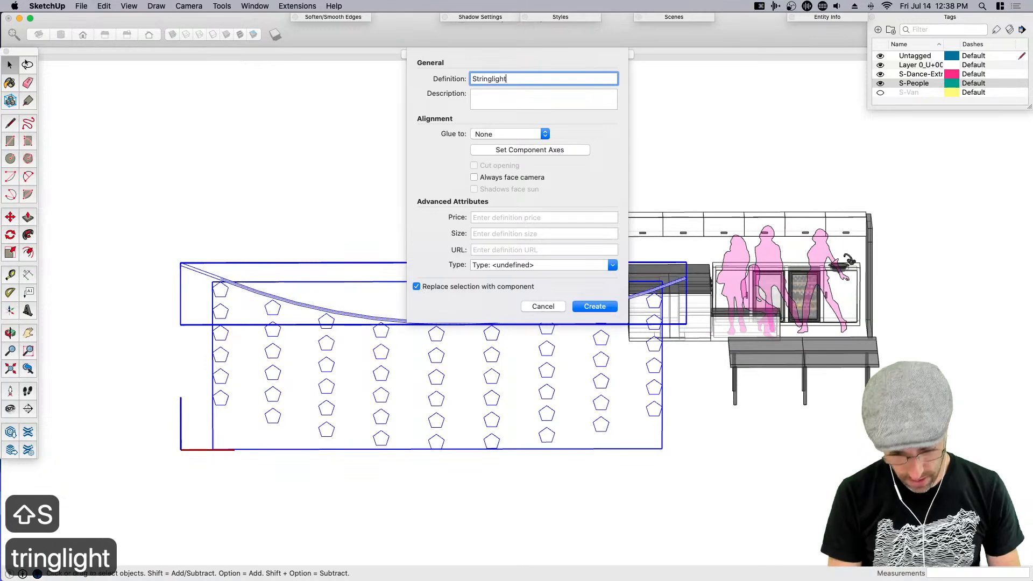
type("s")
key("Return")
Scale the string lights component down uniformly to a factor of about 0.11
scroll(493, 398, "down", 3)
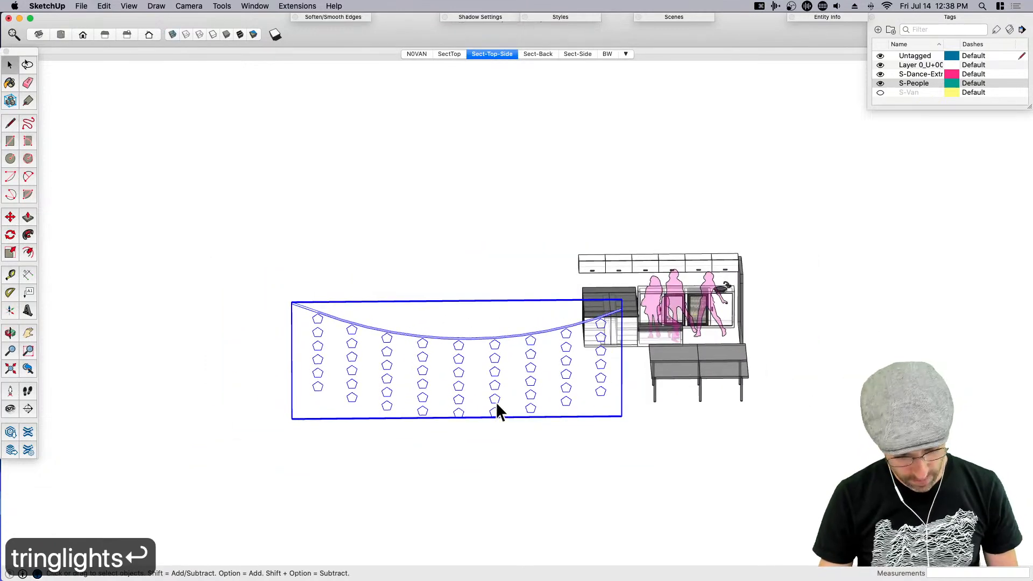
key("s")
left_click(288, 300)
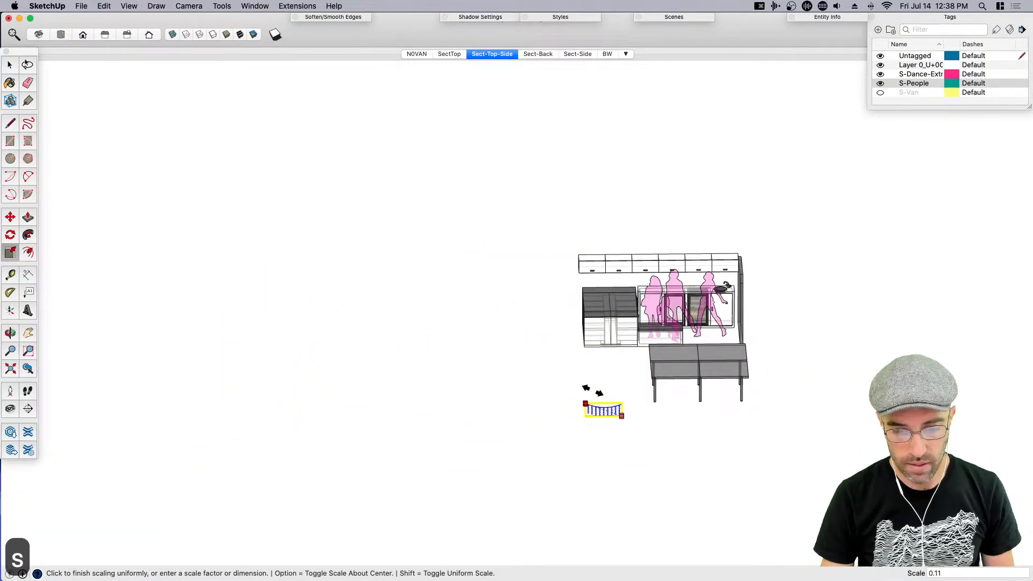
left_click(593, 390)
key("space")
Move the string lights by the cable's starting corner to the bottom front corner of the first upper cabinet
scroll(607, 416, "up", 4)
key("m")
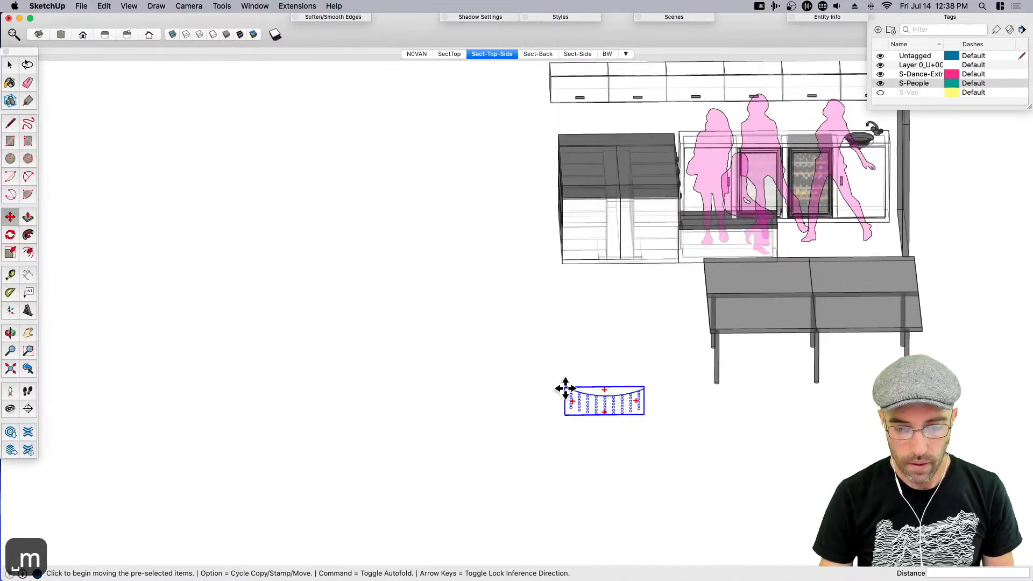
left_click(565, 388)
scroll(604, 180, "down", 3)
scroll(604, 233, "up", 6)
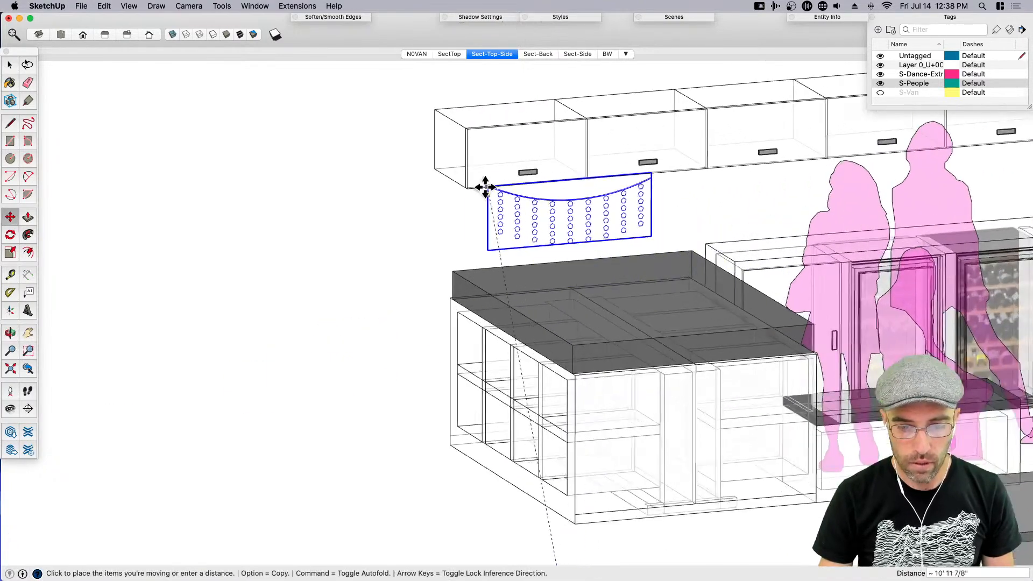
left_click(468, 190)
key("space")
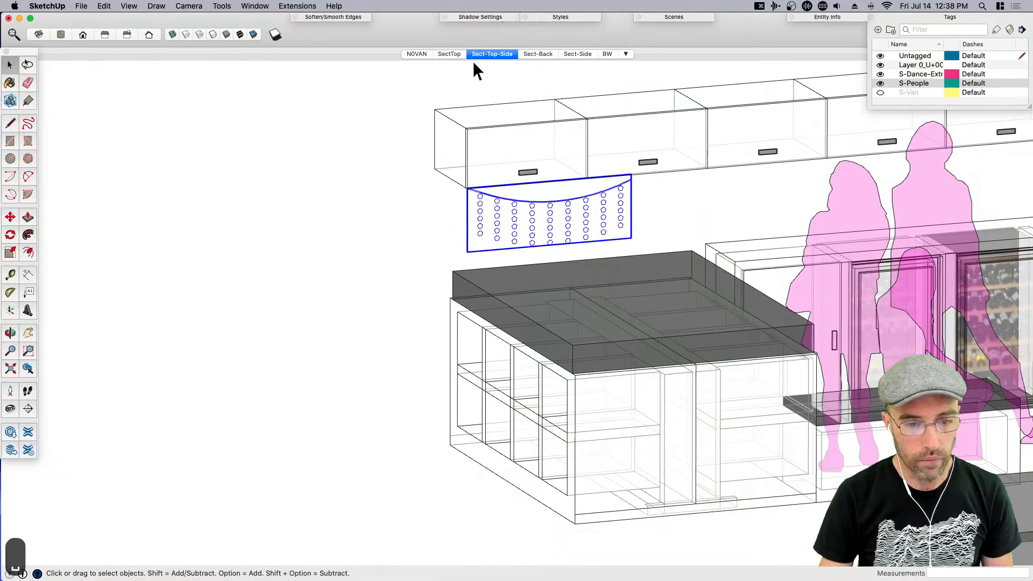
Turn off the X-ray display and set the camera's field of view to 35 degrees
left_click(172, 35)
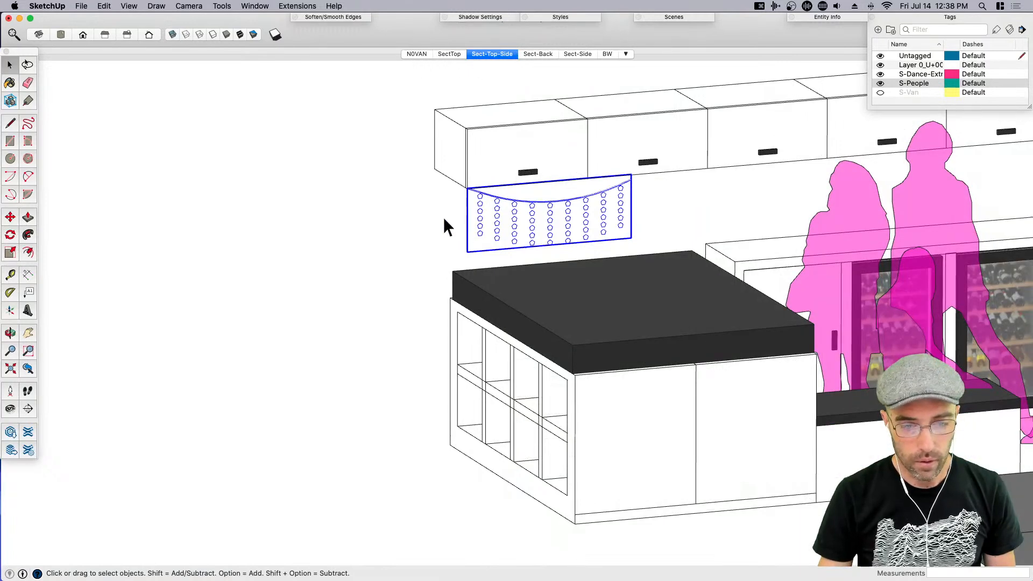
left_click(188, 6)
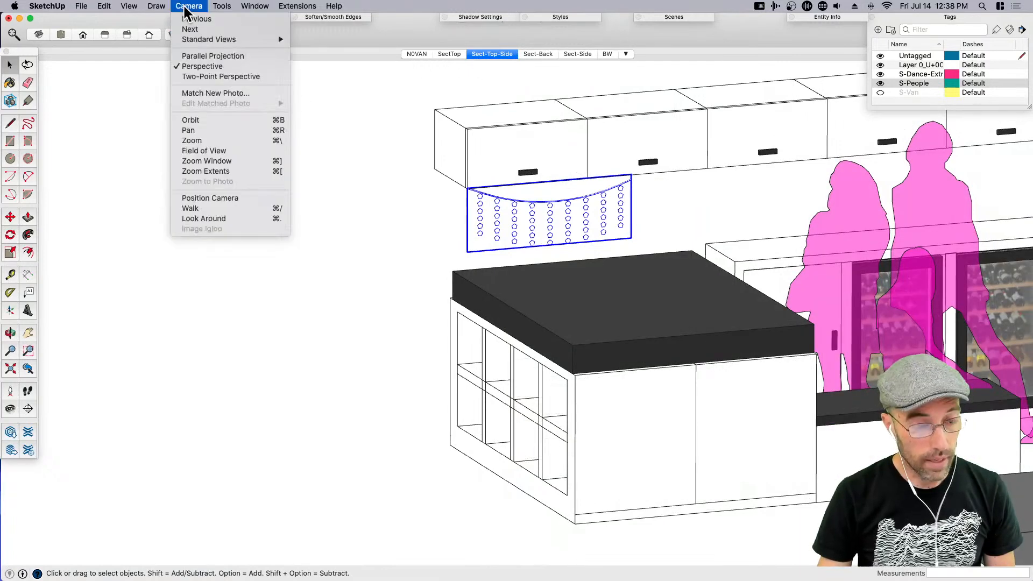
left_click(218, 151)
type("35")
key("Return")
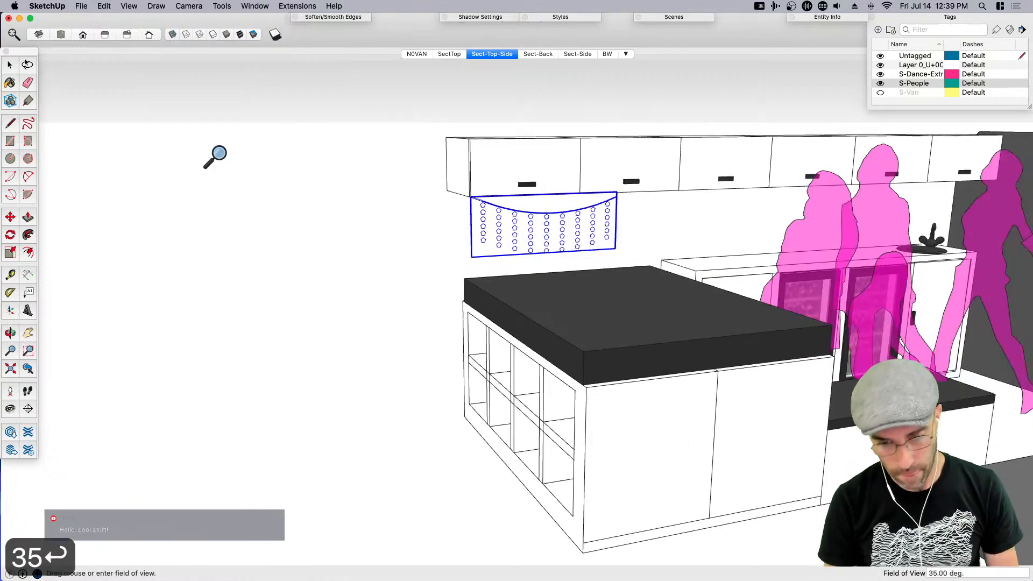
key("space")
Move the string lights about 1' 2 3/8" back along the green axis, following the underside edge at the upper cabinet's end
middle_click_drag(533, 179, 633, 252)
scroll(523, 229, "up", 5)
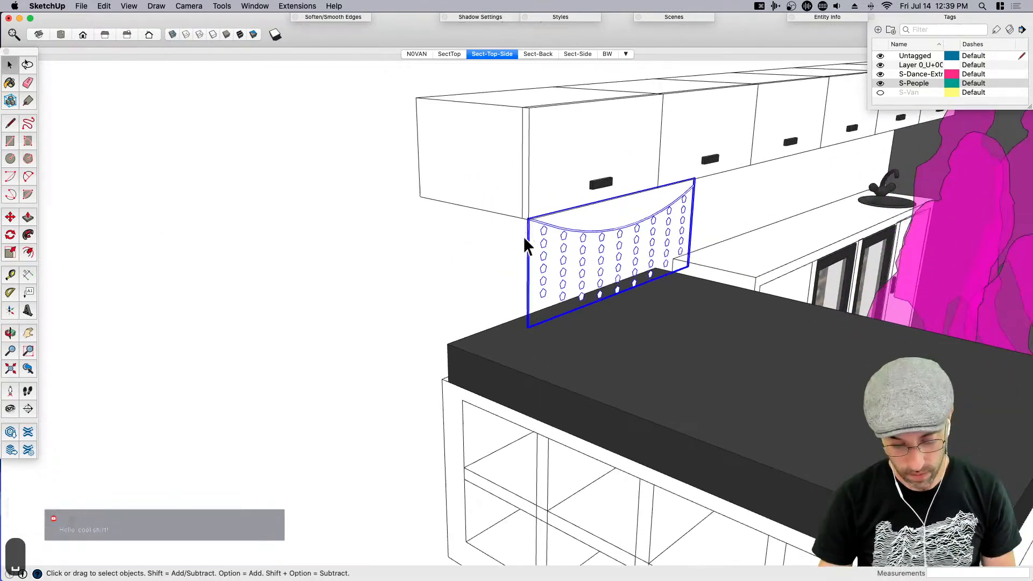
key("m")
scroll(585, 242, "up", 2)
left_click(581, 224)
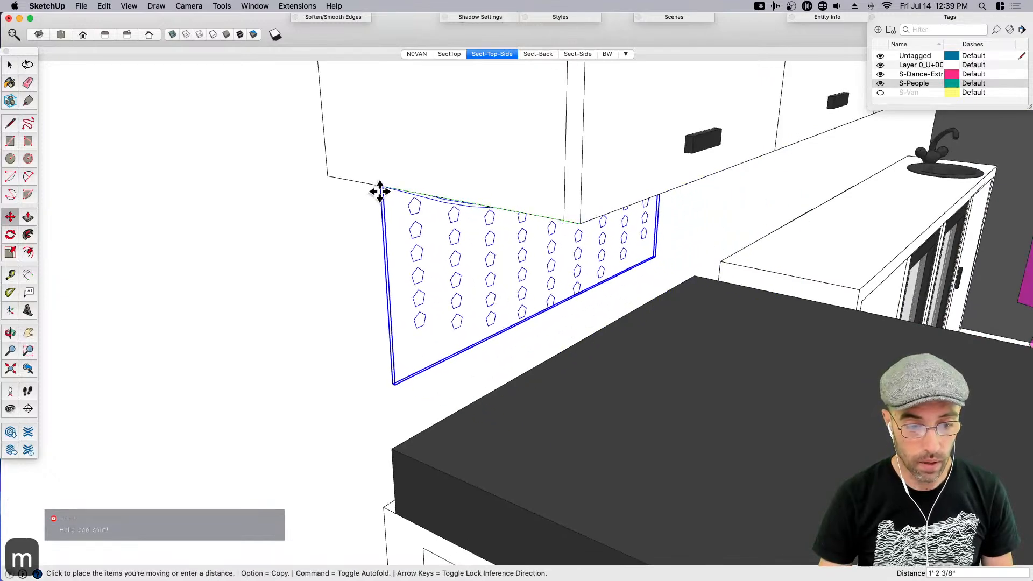
left_click(383, 190)
Copy the string lights about 2' 6 1/16" along the cabinet run so the copy starts at the first cabinet joint
middle_click_drag(384, 190, 317, 222)
scroll(570, 223, "down", 2)
middle_click_drag(570, 224, 549, 196)
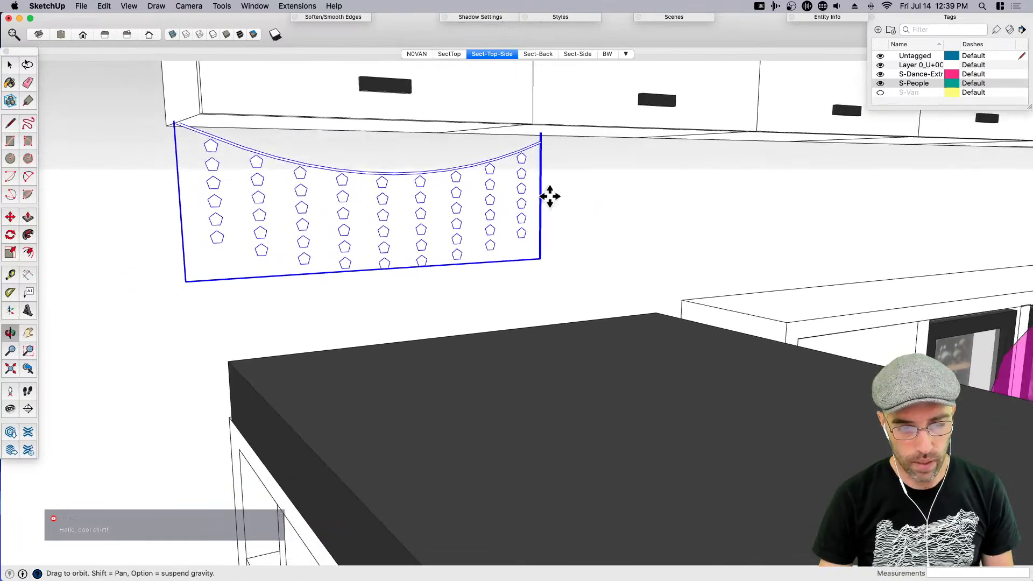
left_click(176, 122)
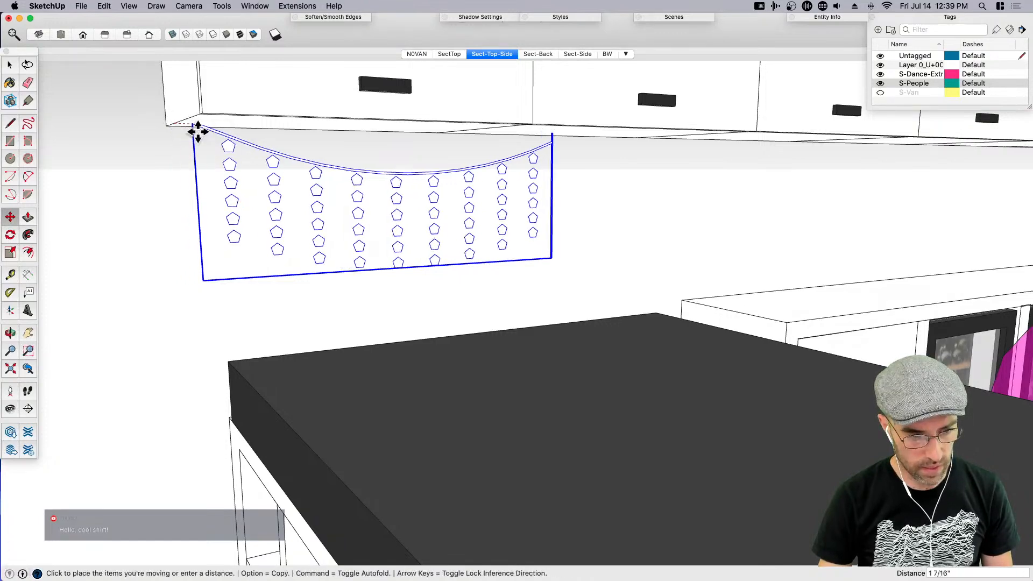
key("alt")
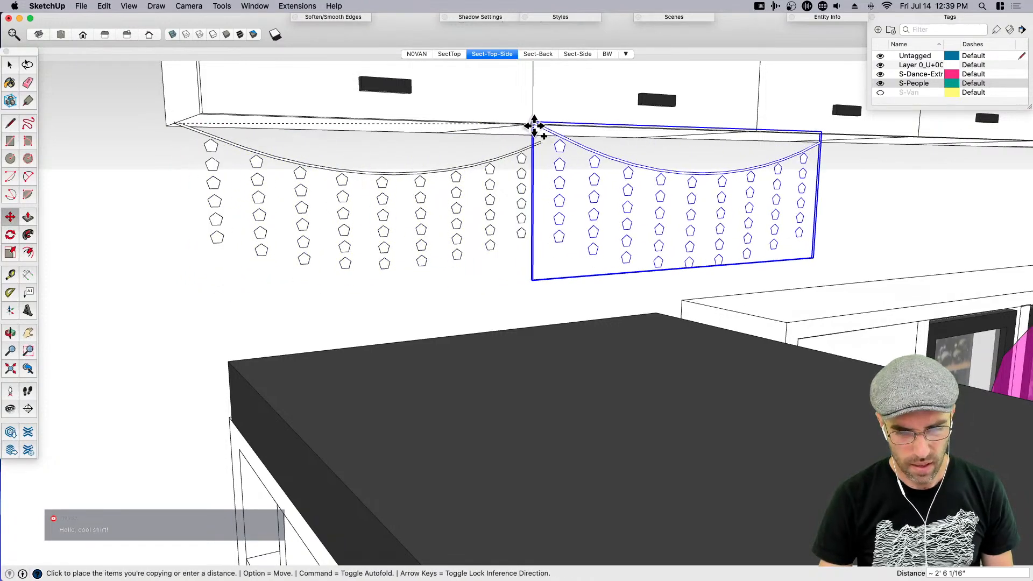
left_click(534, 125)
key("space")
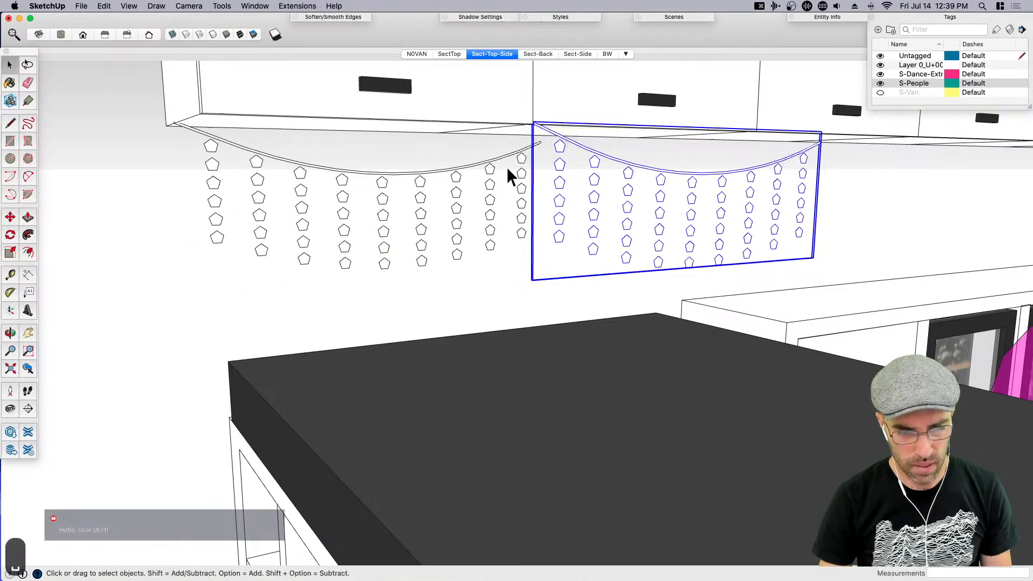
Rotate all geometry inside the string lights component about 2.8 degrees around the cable's starting corner to level the cable's far end
double_click(521, 158)
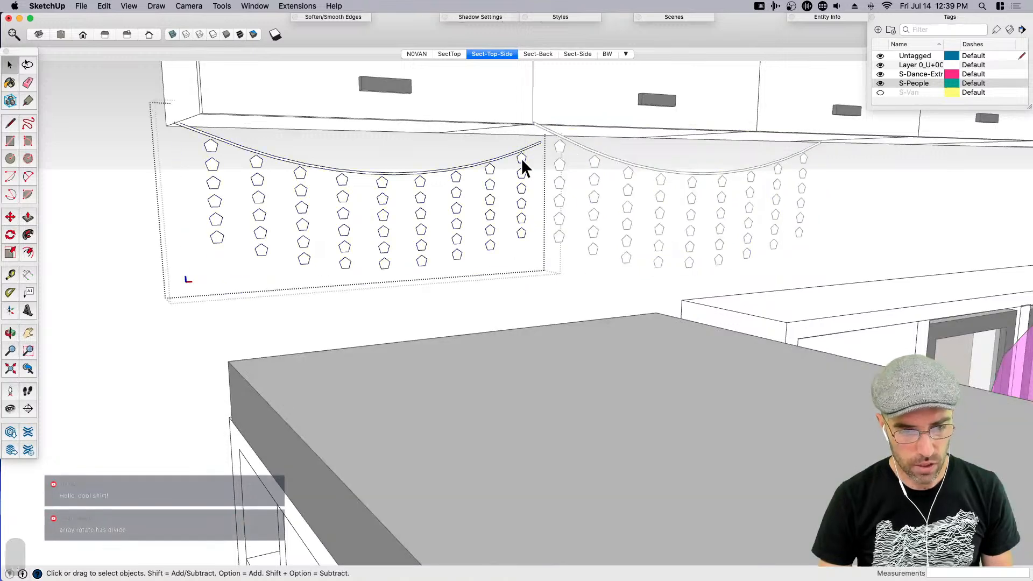
key("super+a")
key("q")
key("Right")
key("Left")
left_click(182, 123)
scroll(543, 142, "up", 5)
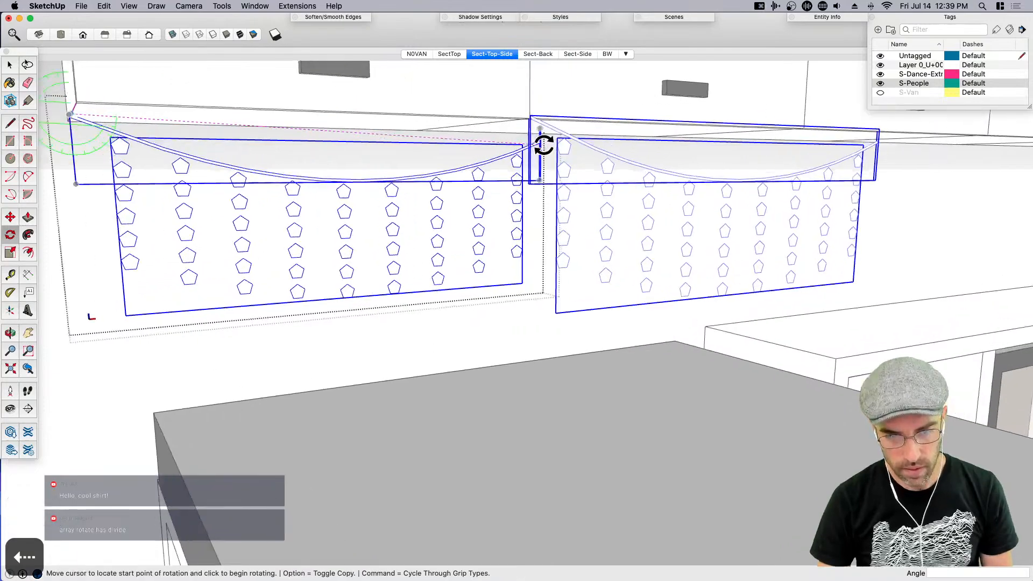
left_click(539, 139)
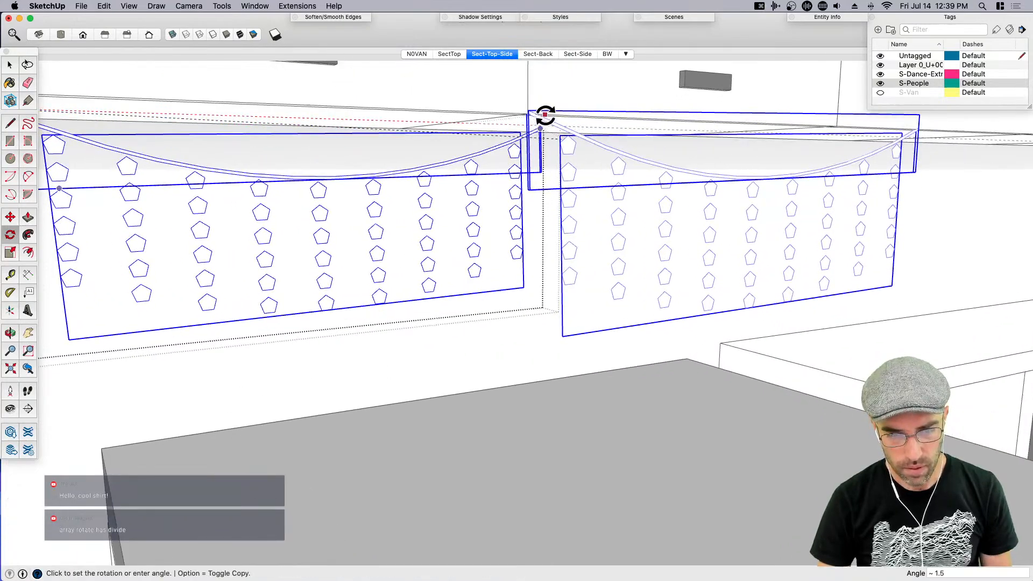
scroll(549, 110, "up", 2)
scroll(619, 105, "up", 3)
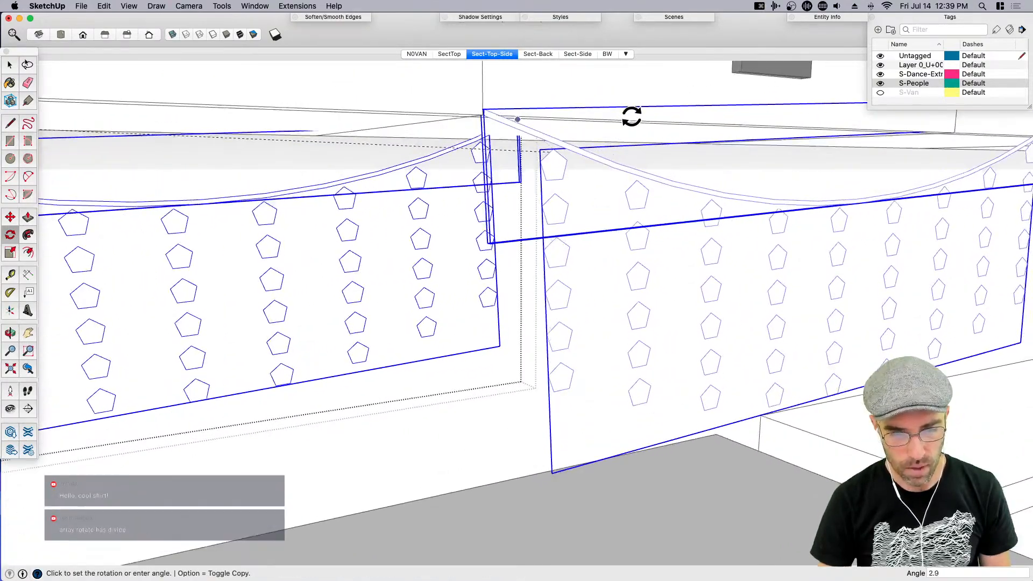
scroll(632, 119, "up", 2)
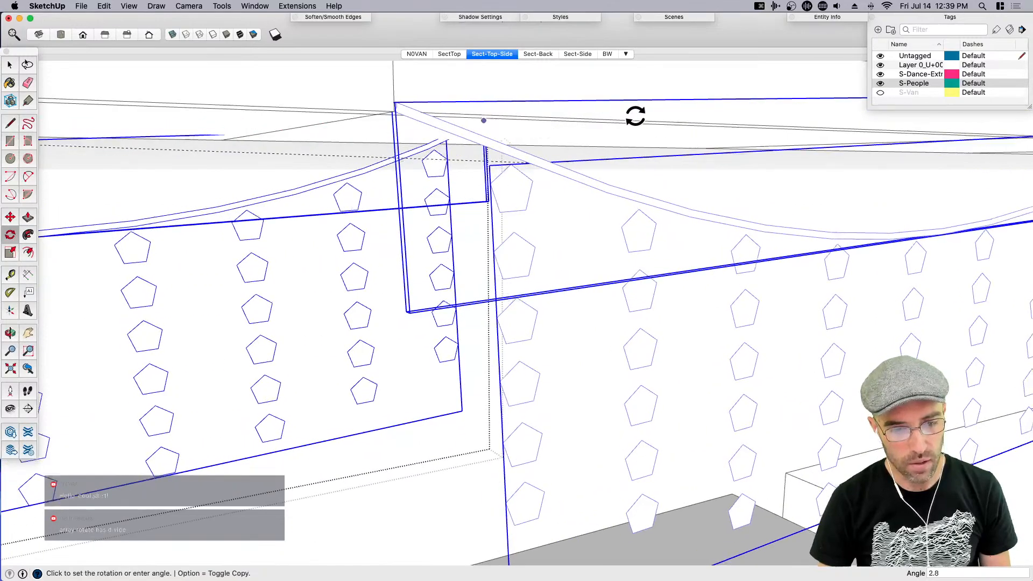
left_click(637, 120)
scroll(505, 226, "down", 2)
middle_click_drag(506, 225, 457, 224)
scroll(392, 353, "down", 3)
middle_click_drag(392, 353, 545, 288)
scroll(592, 275, "down", 3)
middle_click_drag(491, 353, 702, 251)
Move the second string lights by the cable's starting corner onto the far end of the first string's cable
left_click(702, 252)
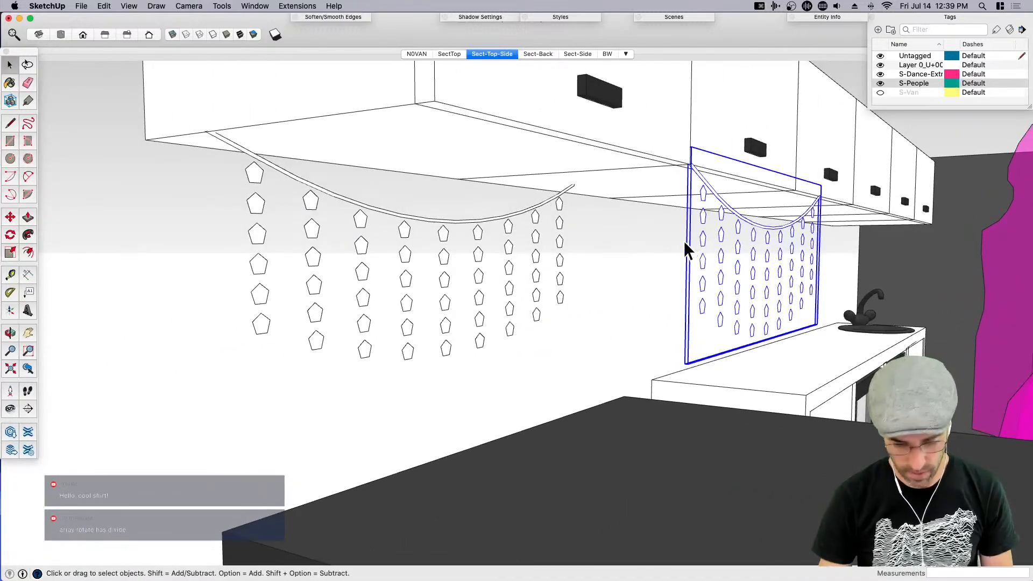
key("m")
left_click(660, 301)
key("Escape")
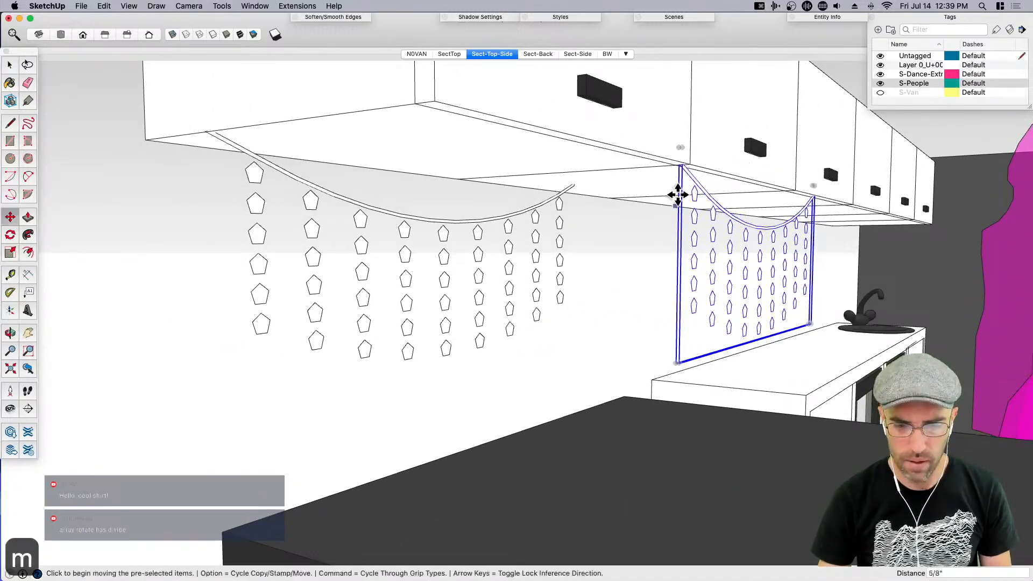
left_click(680, 165)
left_click(573, 186)
middle_click_drag(574, 186, 530, 286)
Copy the second string lights one span along the cabinet run, from cable start to cable end, and array it x3
scroll(491, 251, "up", 2)
key("alt")
scroll(414, 210, "up", 2)
left_click(412, 206)
scroll(788, 235, "down", 3)
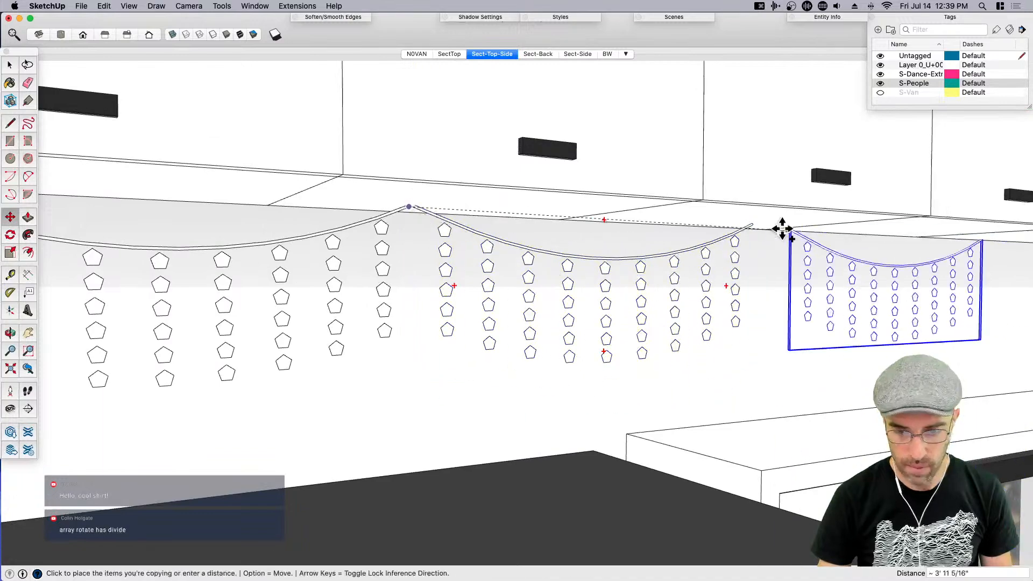
left_click(749, 225)
middle_click_drag(749, 225, 818, 316)
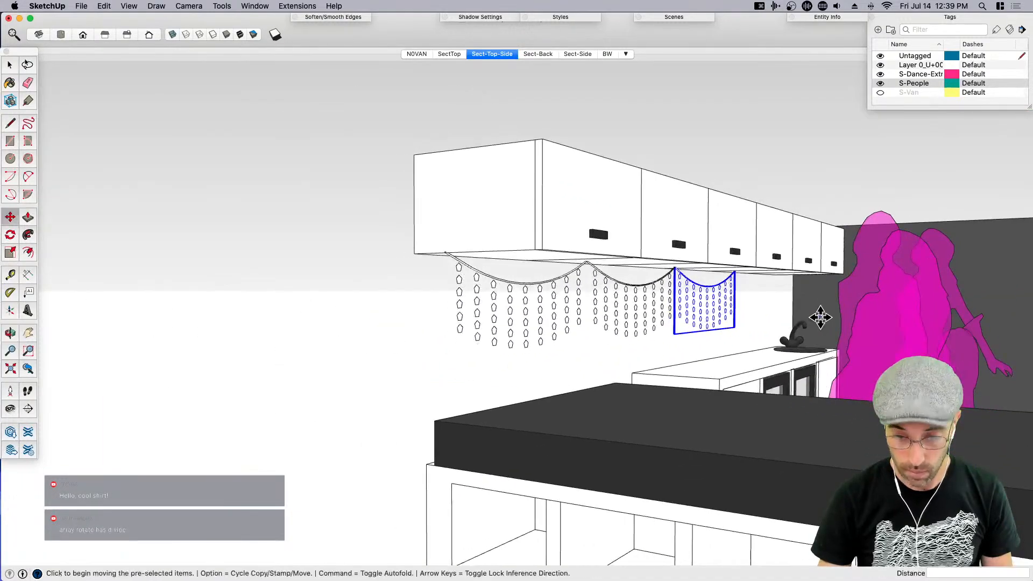
type("x2")
key("Return")
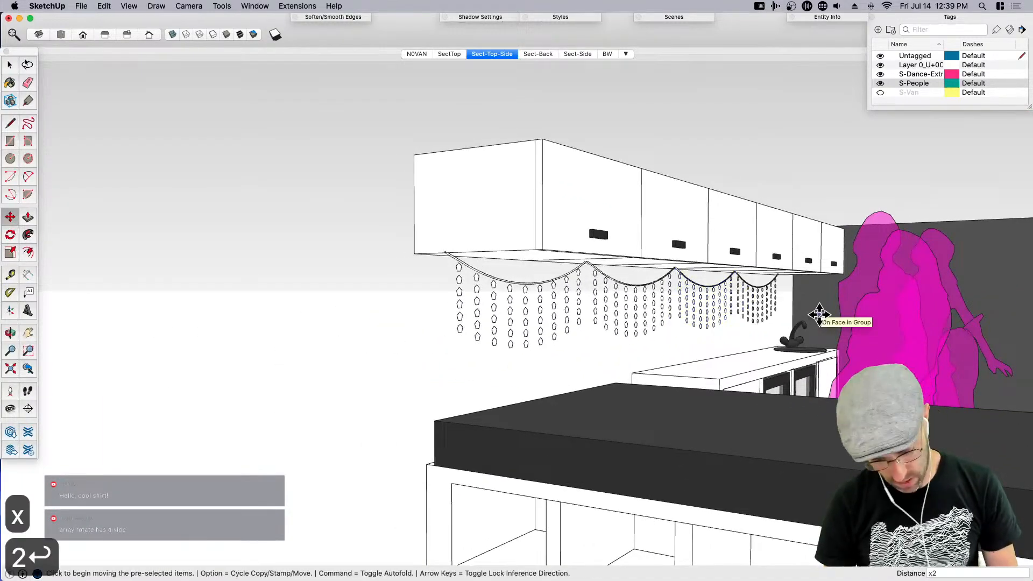
type("x3")
key("Return")
scroll(813, 250, "down", 2)
key("q")
scroll(813, 250, "down", 3)
middle_click_drag(813, 250, 860, 366)
key("space")
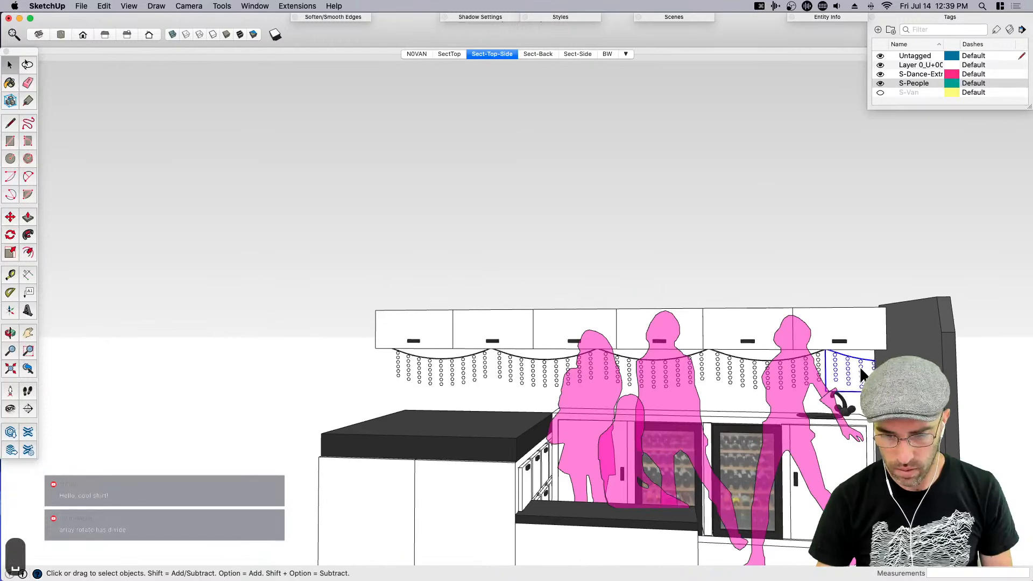
Delete the last string lights copy near the sink and group all remaining instances together
key("BackSpace")
right_click(745, 363)
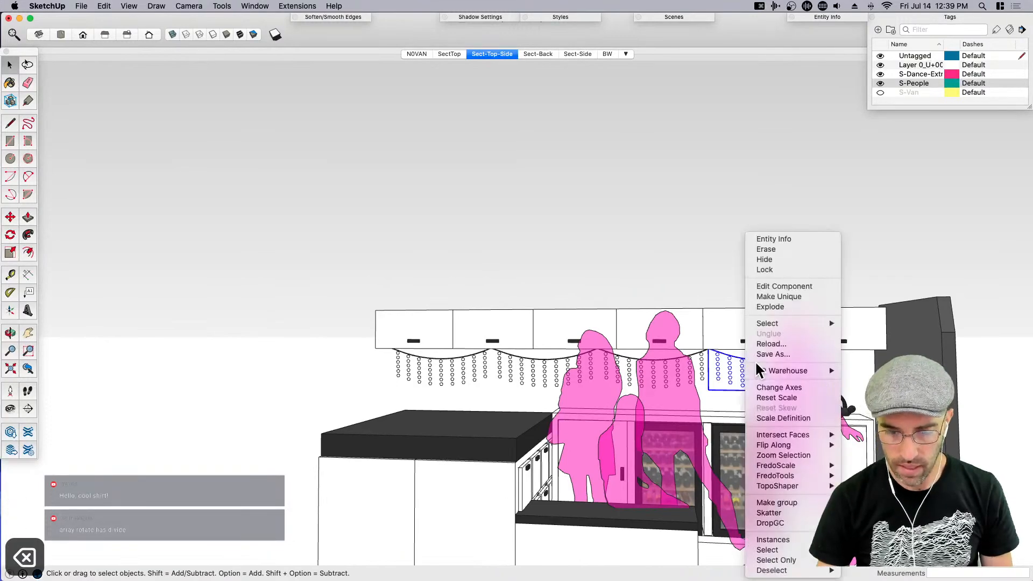
mouse_move(797, 323)
left_click(875, 334)
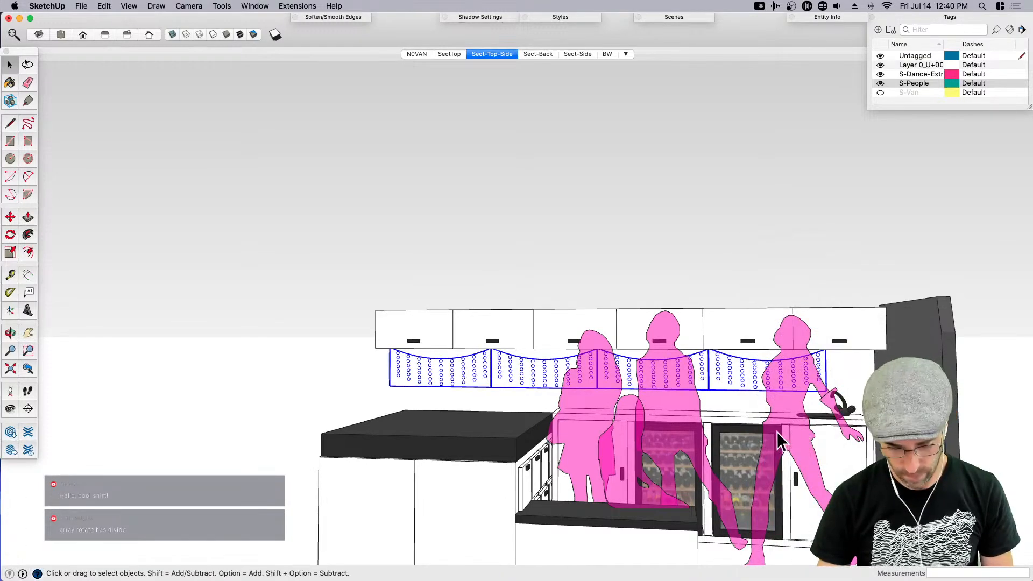
key("h")
left_click_drag(671, 452, 595, 374)
middle_click_drag(595, 373, 673, 422)
key("space")
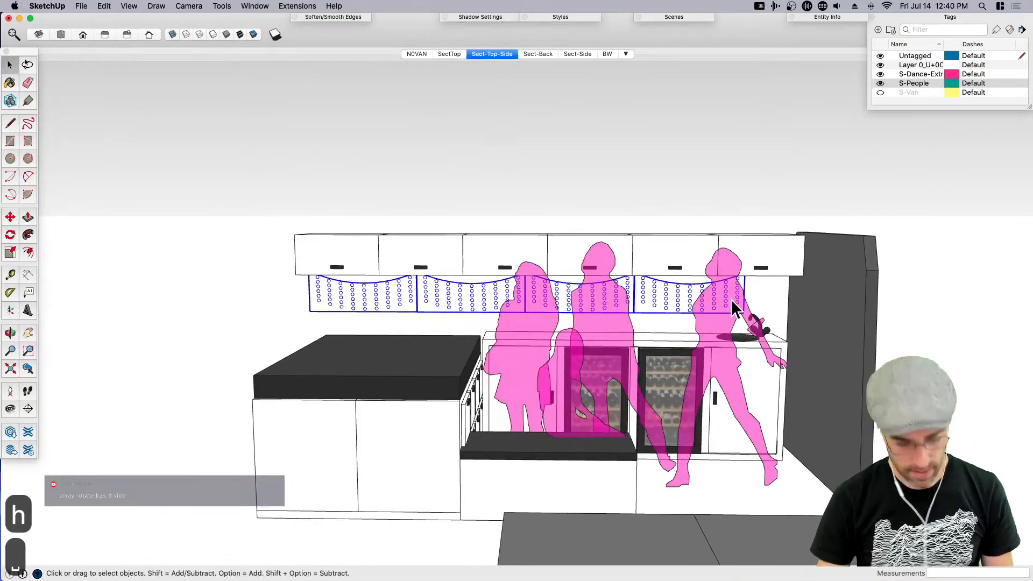
key("super+g")
Stretch the grouped string lights along the red axis toward the far end of the last upper cabinet
scroll(761, 303, "up", 1)
key("s")
middle_click_drag(745, 296, 904, 272)
scroll(780, 302, "up", 3)
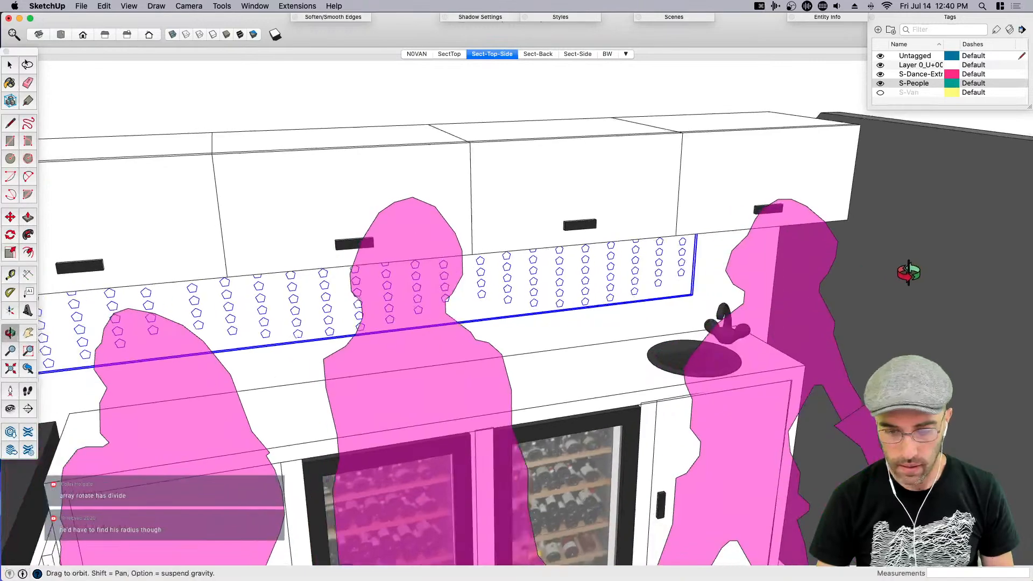
scroll(680, 254, "up", 5)
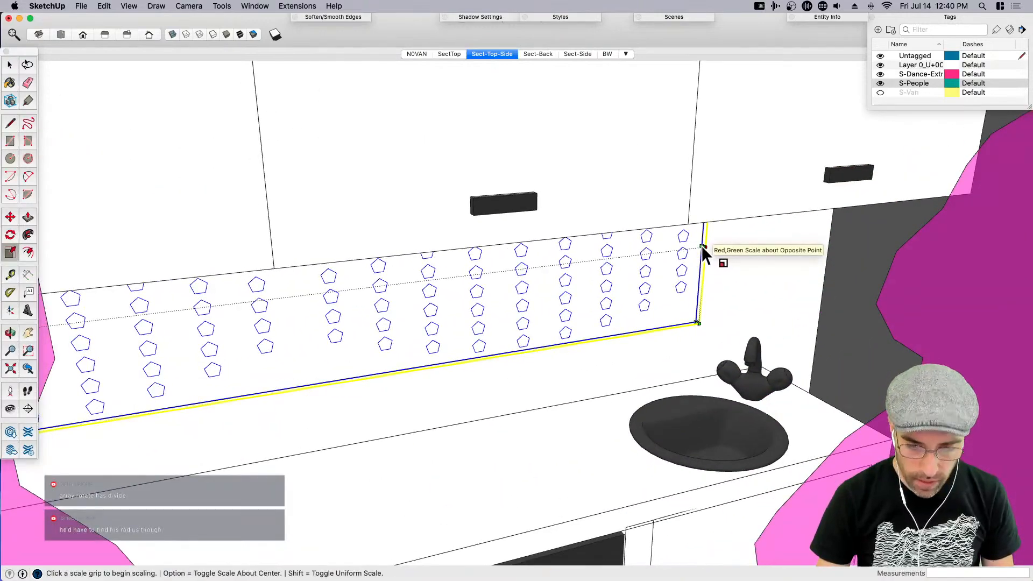
scroll(702, 246, "up", 2)
scroll(702, 249, "down", 8)
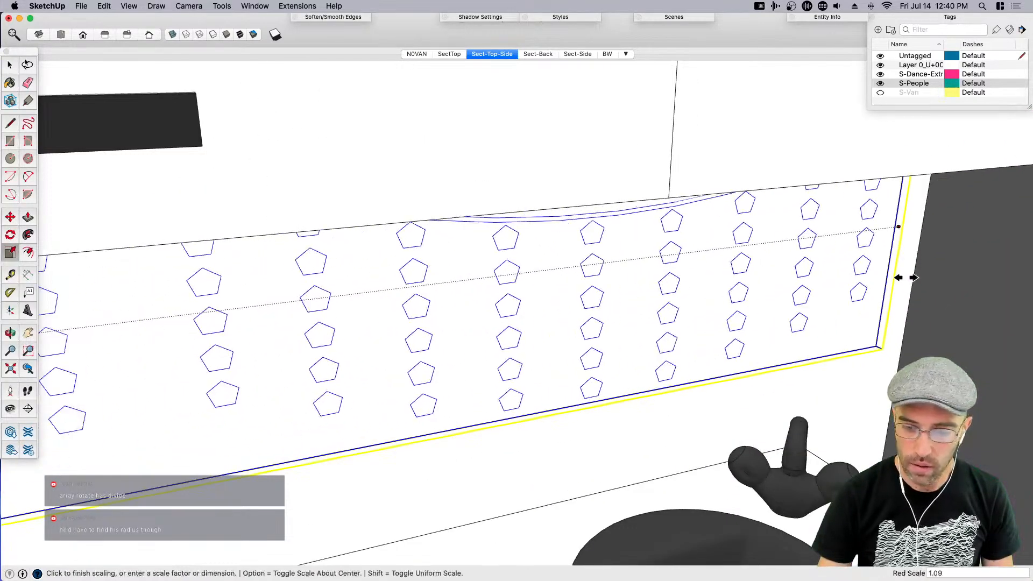
scroll(703, 272, "up", 4)
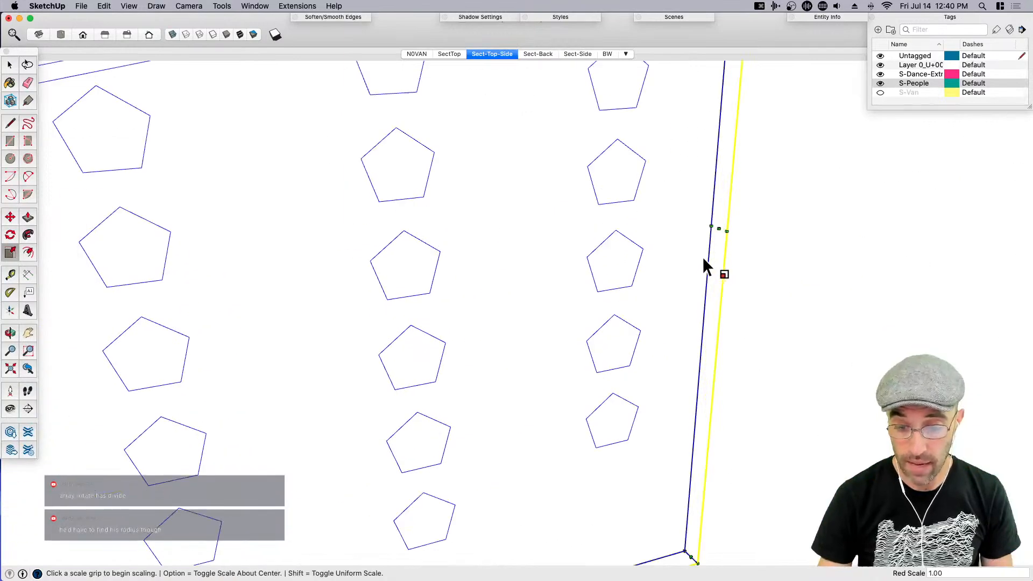
scroll(709, 229, "down", 3)
left_click(712, 229)
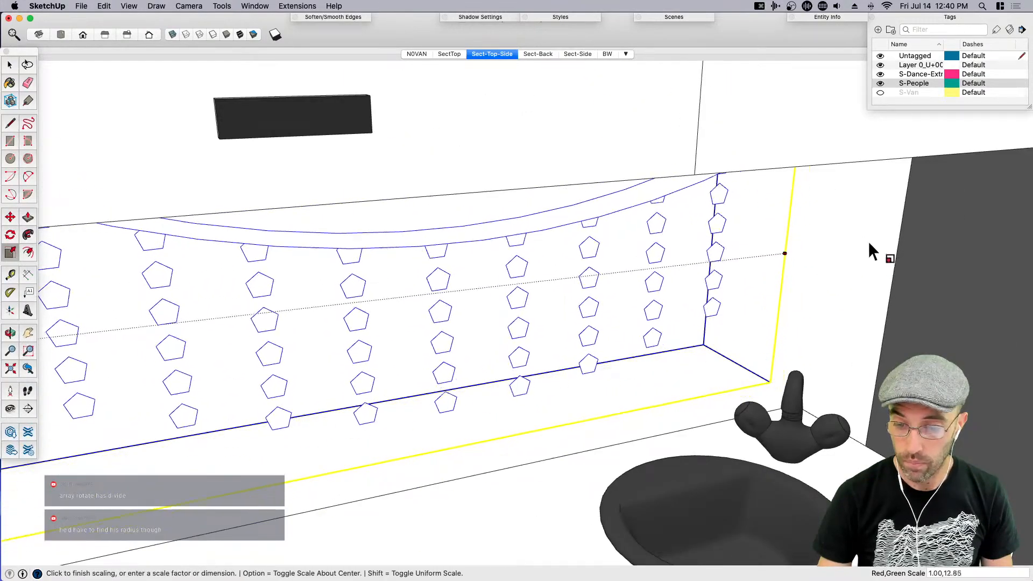
key("super+z")
left_click(713, 226)
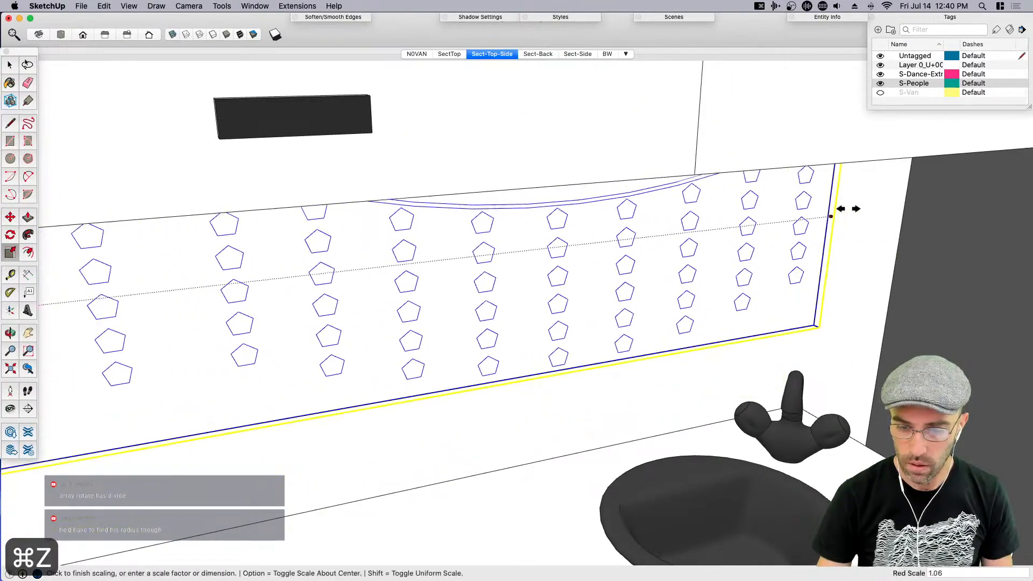
left_click(893, 219)
scroll(739, 278, "down", 6)
key("space")
scroll(739, 278, "down", 5)
Move the string lights group slightly toward the cabinet front along the green axis, beneath the upper cabinets
middle_click_drag(618, 177, 486, 344)
left_click(486, 346)
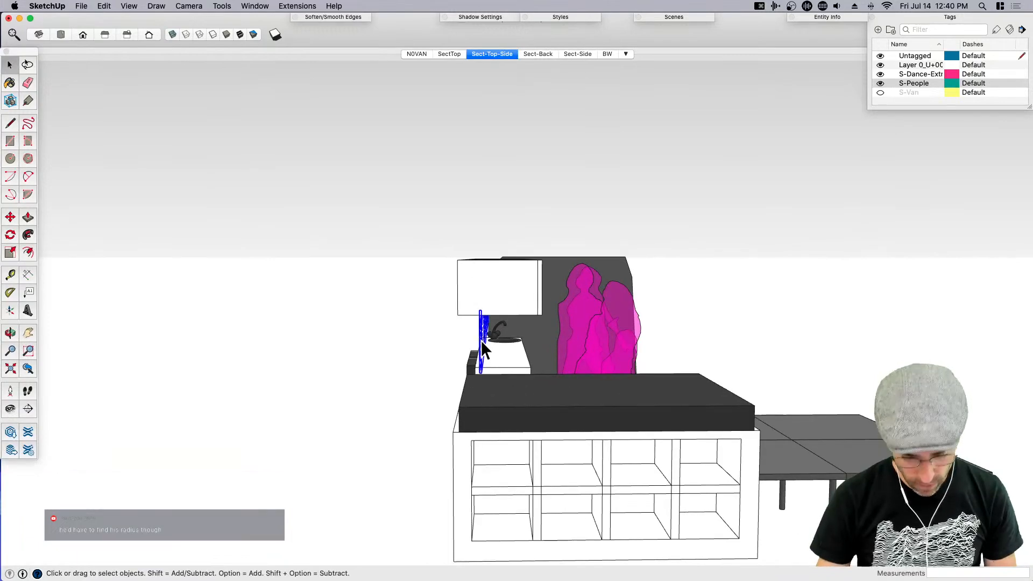
scroll(483, 339, "up", 5)
key("m")
left_click(480, 303)
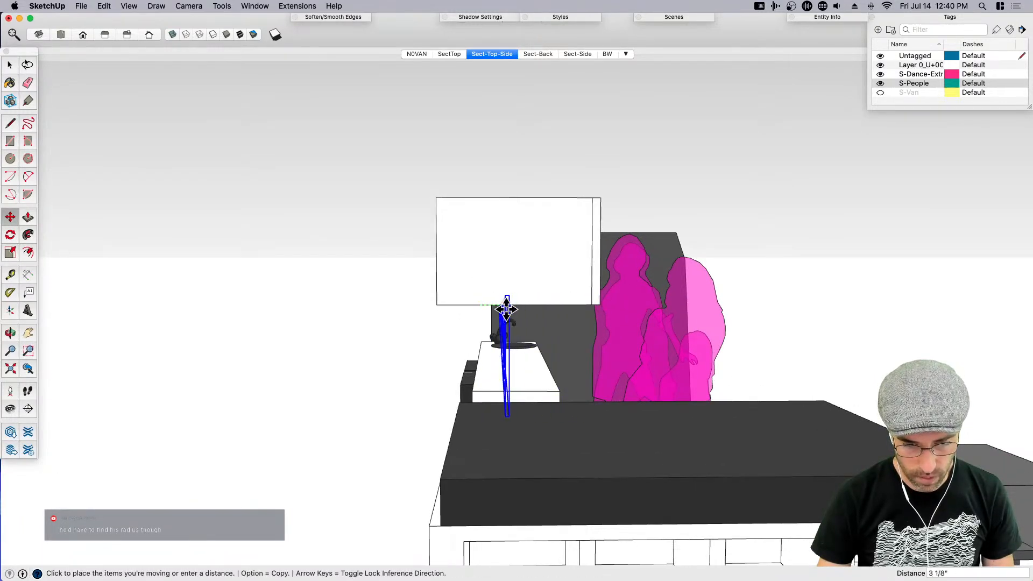
left_click(495, 310)
middle_click_drag(612, 425, 365, 446)
key("m")
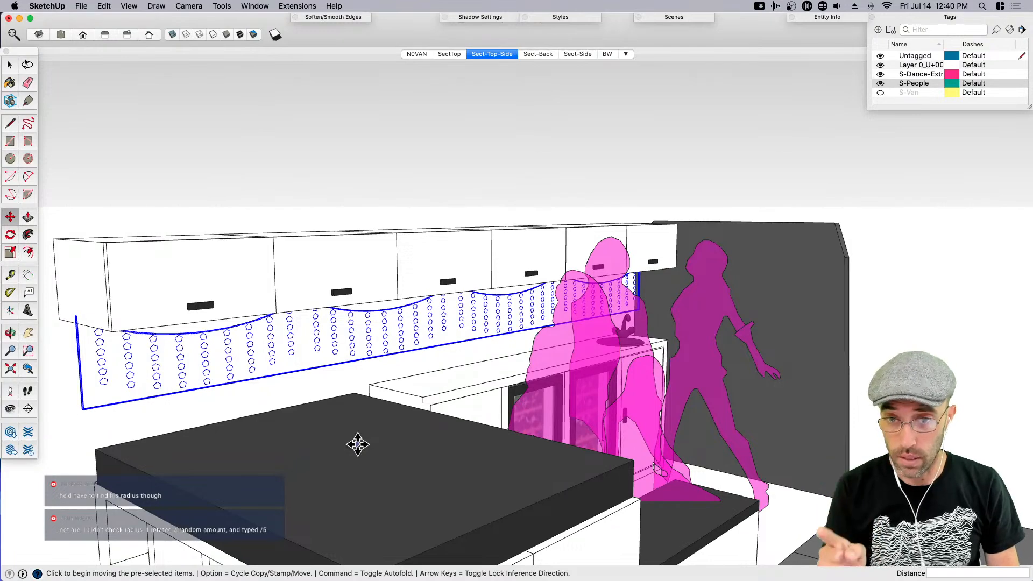
key("space")
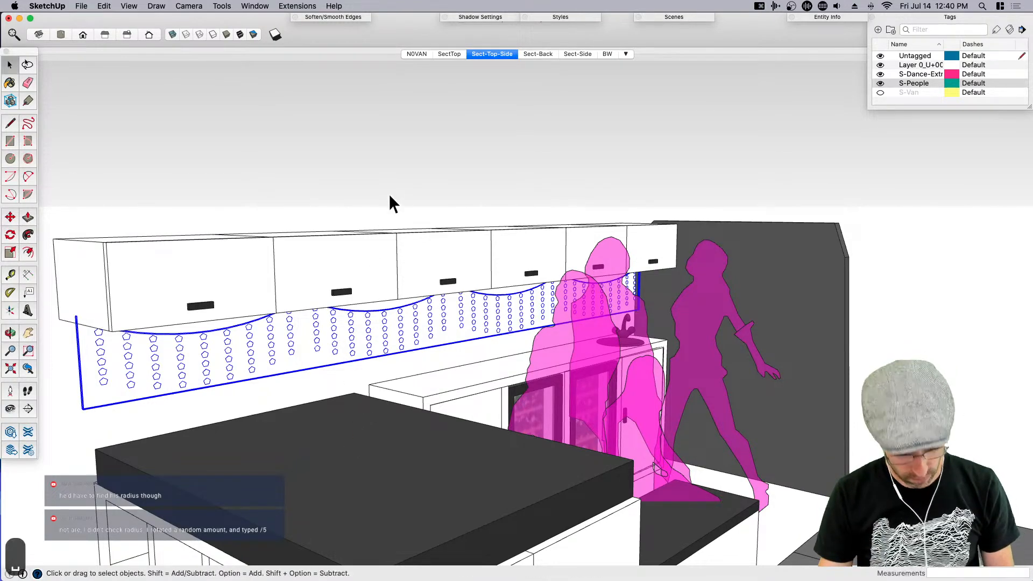
Deselect the string lights, save the model, and turn on the visibility of the S-Van tag
left_click(391, 191)
key("super+s")
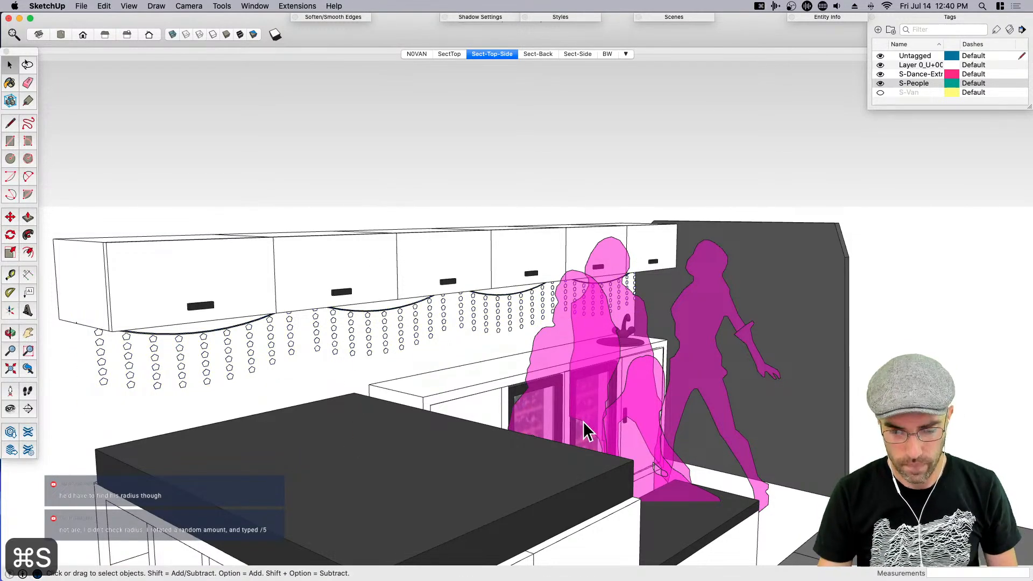
scroll(583, 421, "down", 5)
middle_click_drag(629, 421, 517, 398)
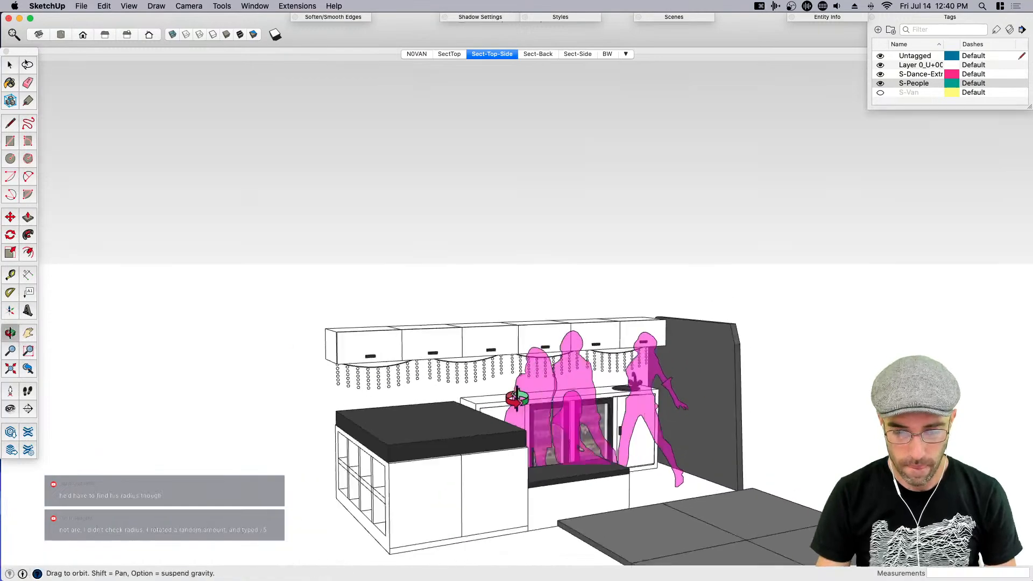
left_click(880, 92)
scroll(570, 470, "up", 10)
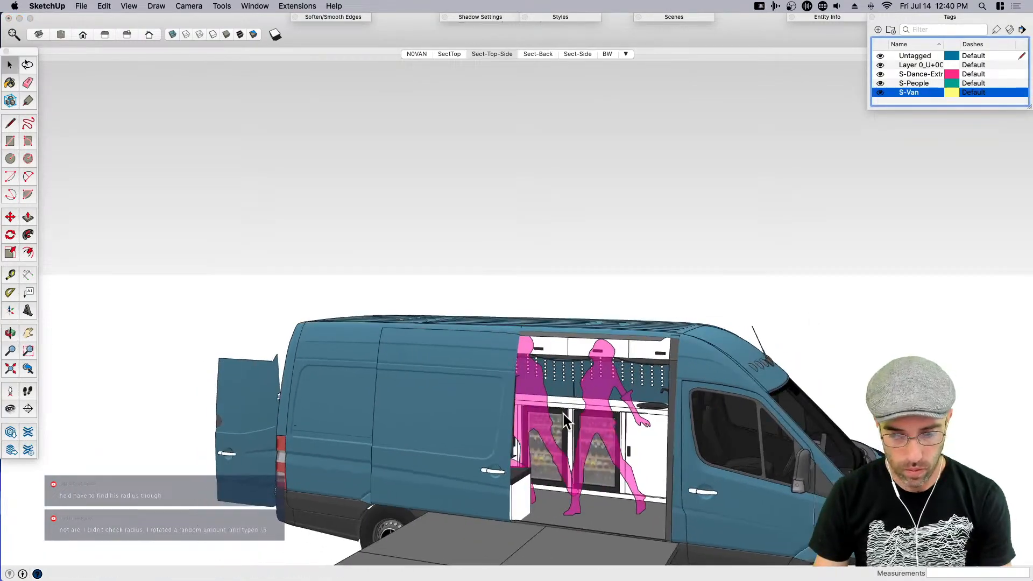
scroll(480, 477, "down", 10)
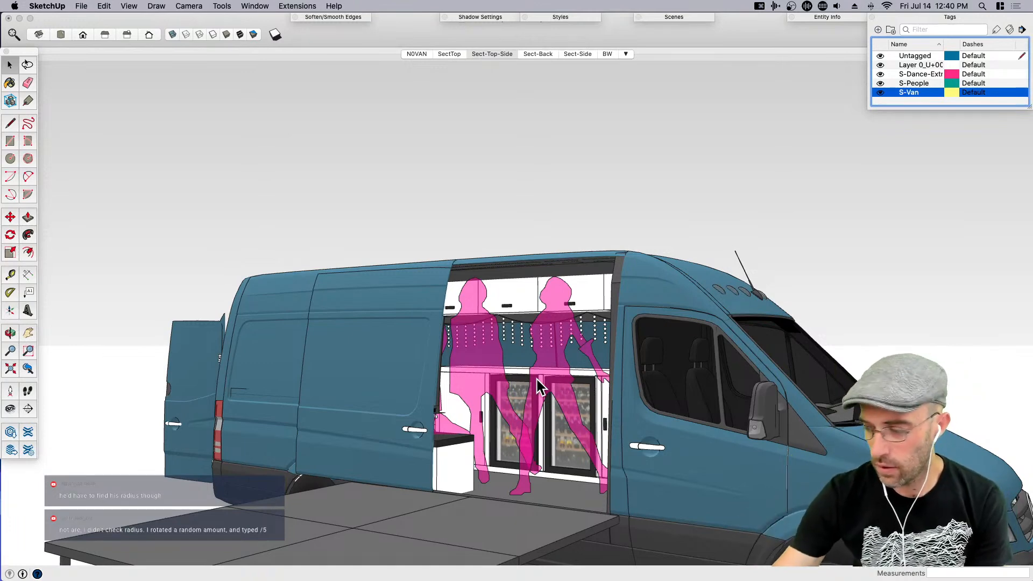
scroll(538, 386, "down", 5)
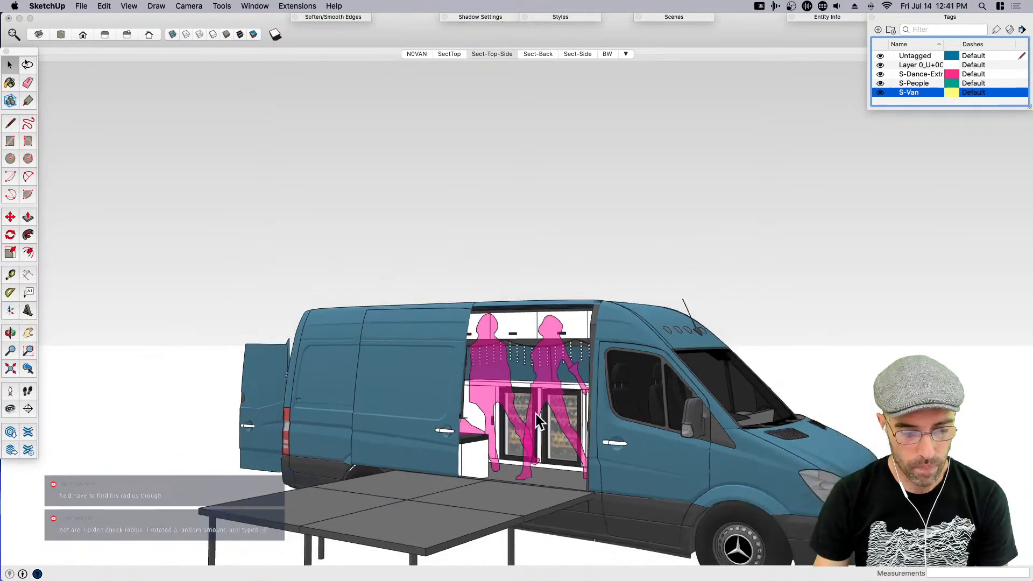
Explode the group of pink people in the van into separate components and check their tag
left_click(540, 399)
scroll(552, 398, "down", 2)
right_click(551, 399)
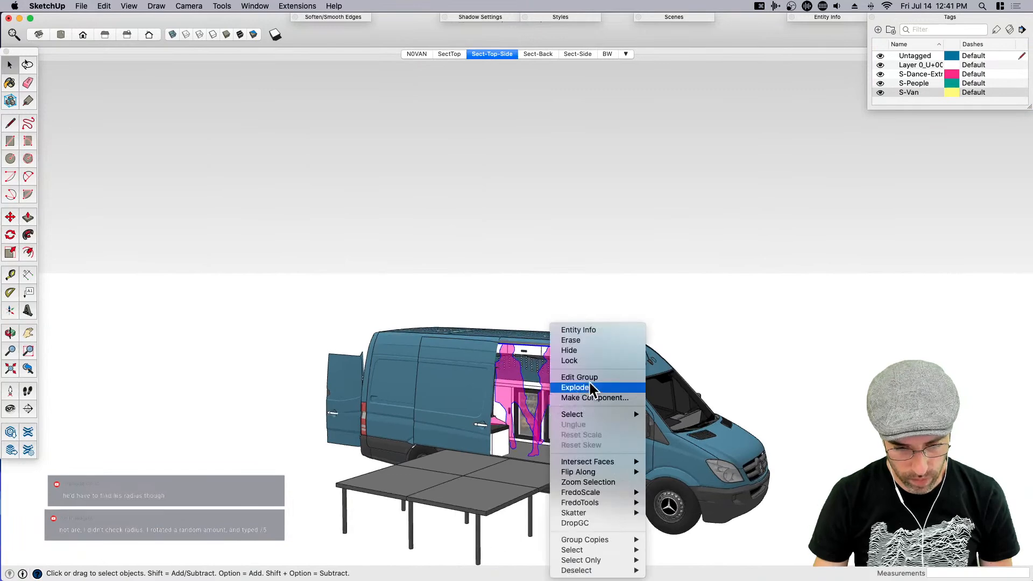
left_click(581, 388)
left_click(837, 17)
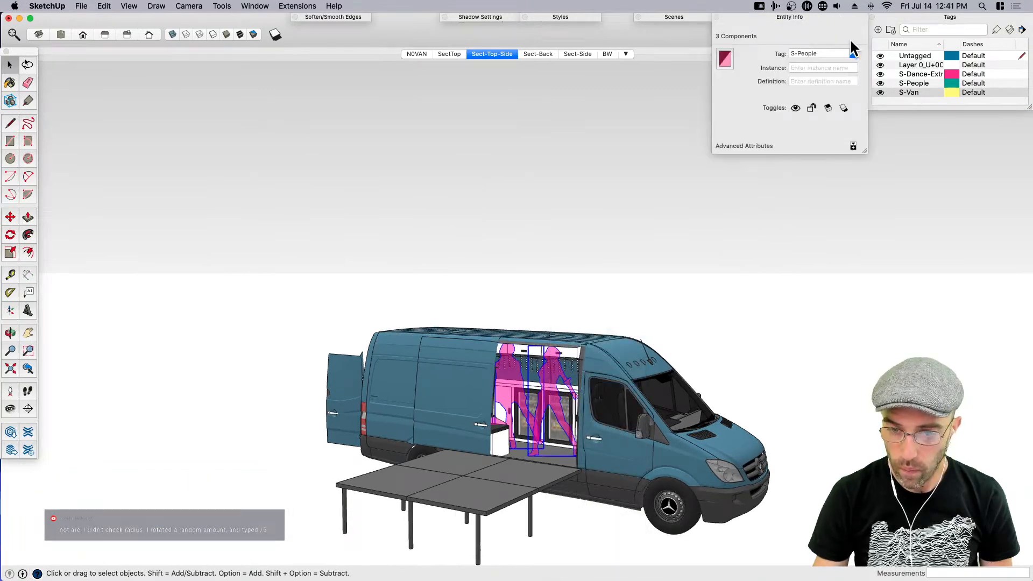
left_click(822, 17)
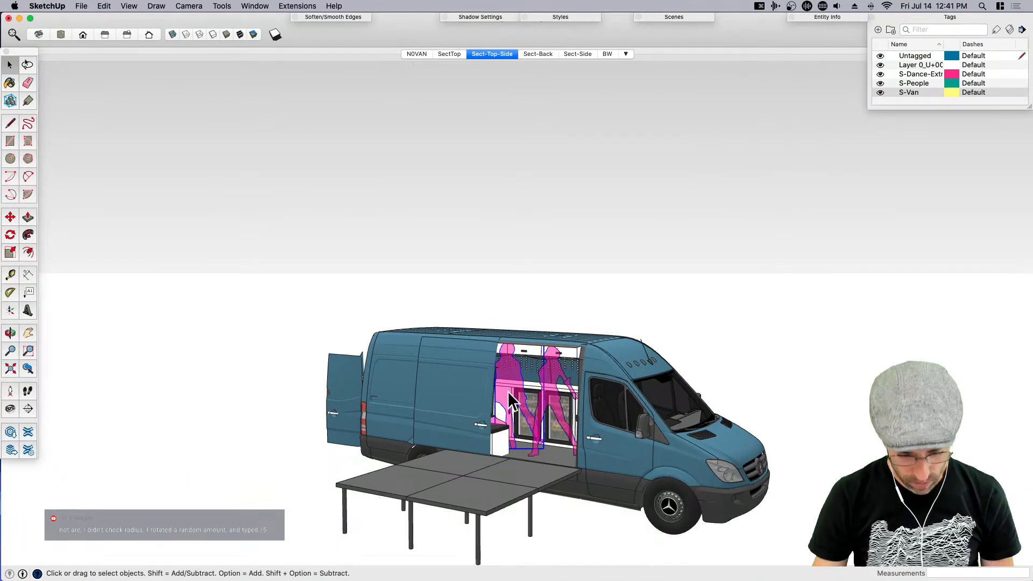
Move the standing figure beside the dancing one about 6' 5 7/16" out of the doorway onto the outdoor platform
scroll(507, 390, "up", 2)
key("m")
left_click(504, 457)
left_click(393, 533)
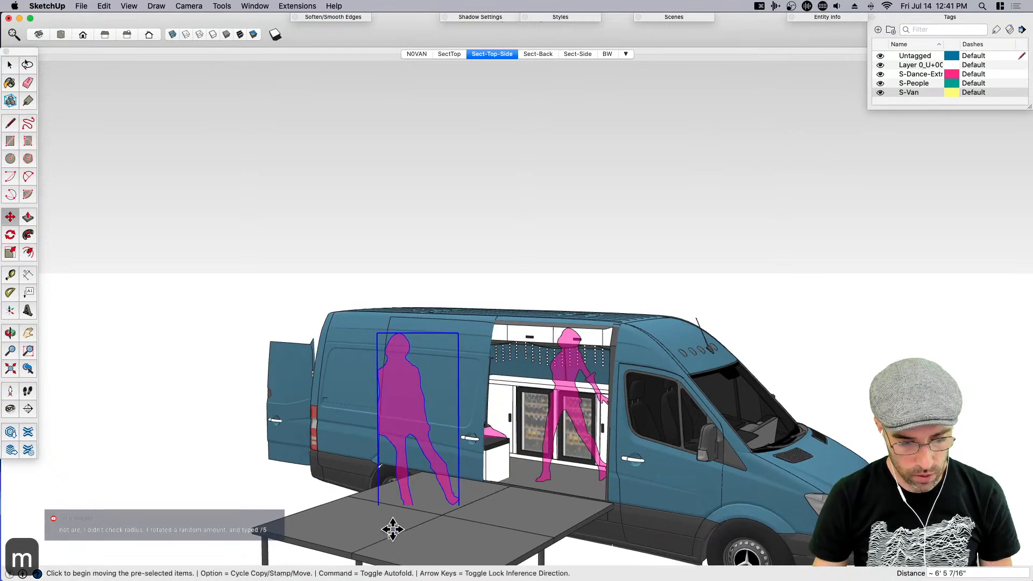
Tilt the figure on the platform about its waist, trying 1 and 2 degrees and setting the rotation to 3 degrees
key("q")
scroll(395, 484, "up", 2)
left_click(406, 405)
left_click(406, 365)
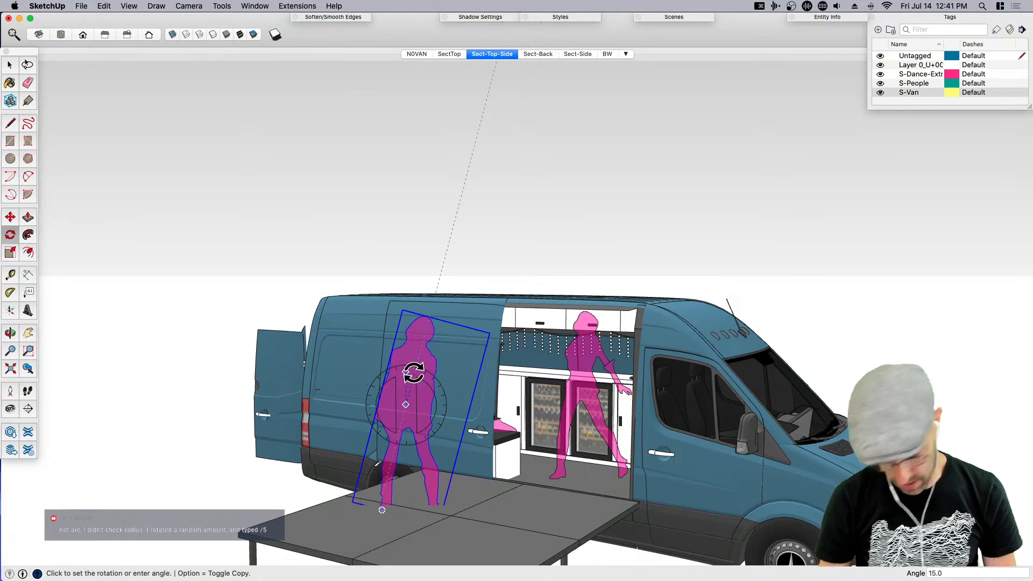
type("1")
key("Return")
type("2")
key("Return")
type("3")
key("Return")
key("space")
Move the remaining standing figure to the cab side of the van doorway and settle its feet on the van floor
middle_click_drag(417, 407, 493, 385)
key("m")
left_click(491, 491)
left_click(444, 489)
middle_click_drag(444, 489, 486, 512)
left_click(486, 511)
left_click(623, 495)
left_click(624, 498)
scroll(615, 484, "up", 3)
left_click(604, 484)
left_click(604, 472)
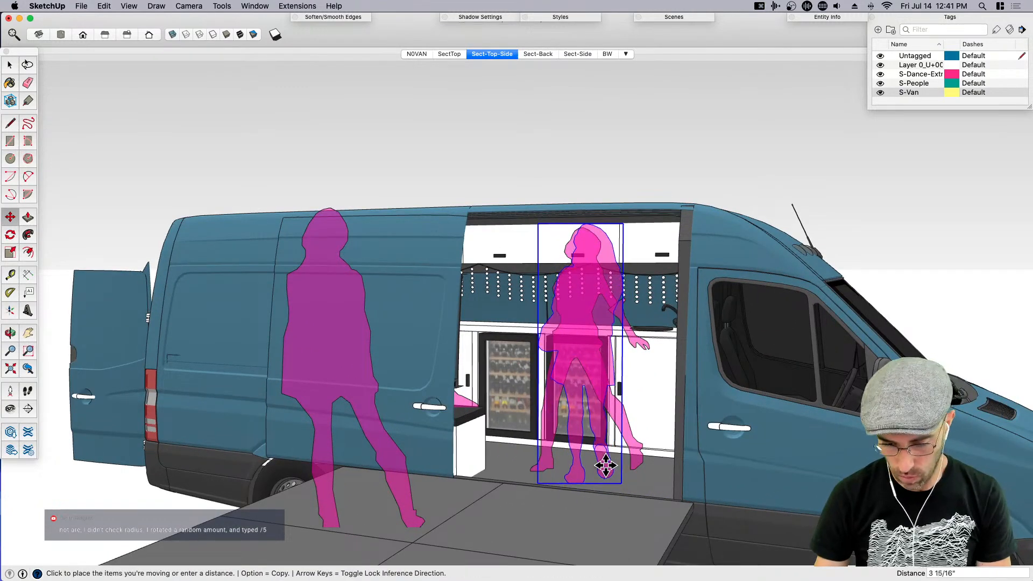
left_click(607, 468)
left_click(619, 483)
left_click(618, 483)
Move the dancing figure from the doorway onto the outdoor platform beside the tilted figure and settle its feet on the deck
key("space")
scroll(586, 359, "down", 3)
left_click(585, 359)
scroll(584, 353, "down", 3)
key("m")
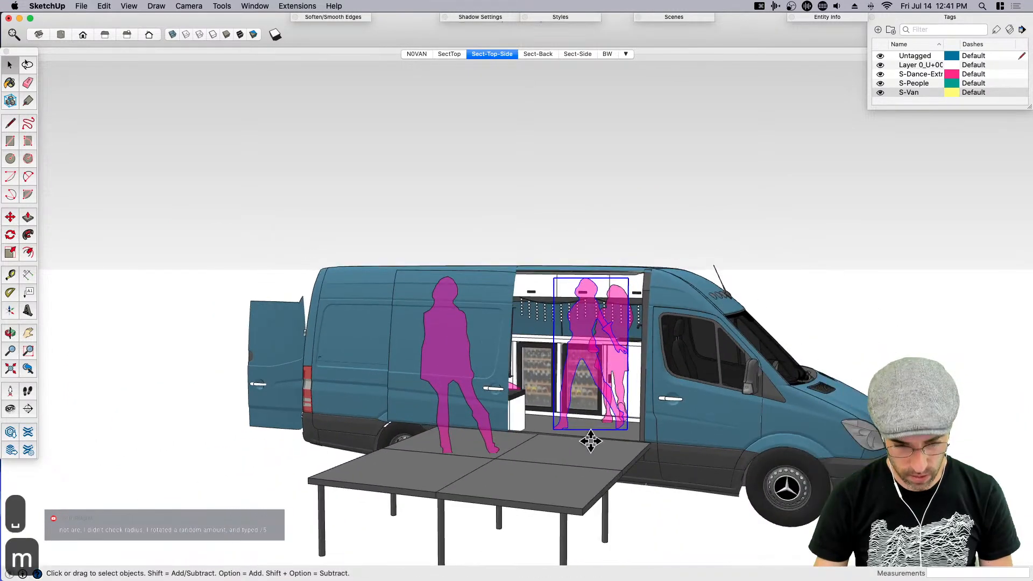
left_click(589, 437)
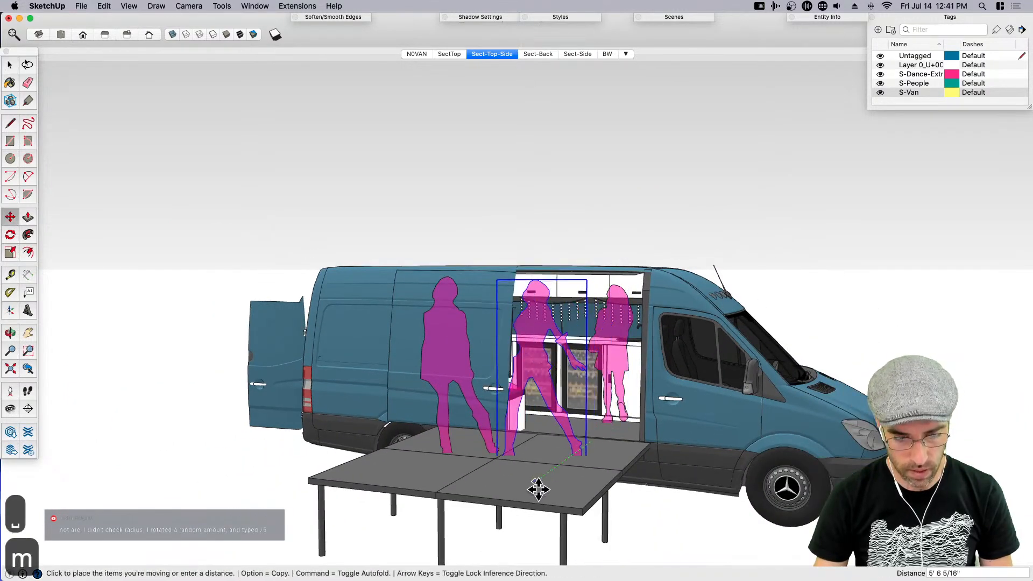
left_click(507, 426)
left_click(509, 421)
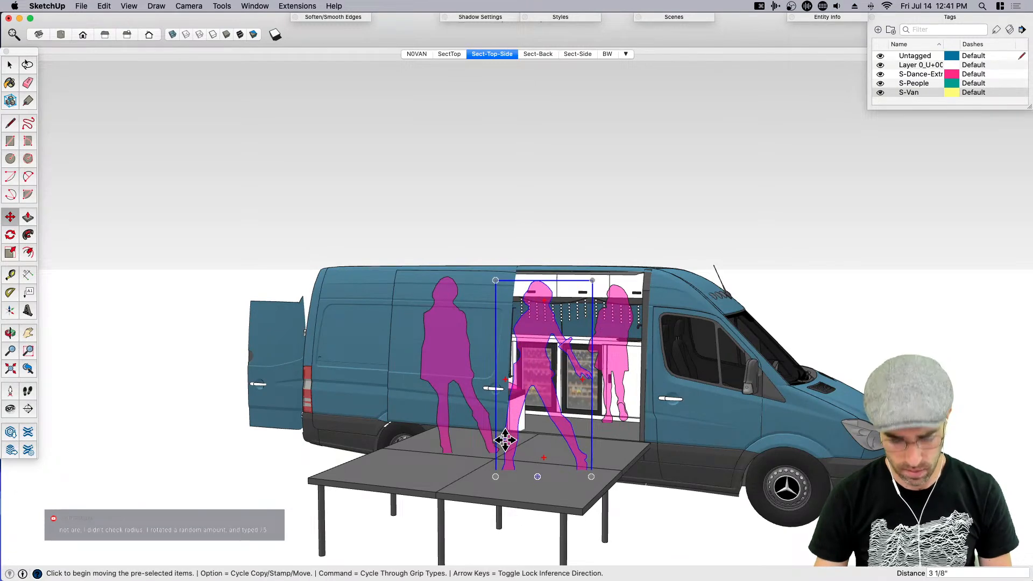
scroll(504, 457, "up", 3)
left_click(509, 460)
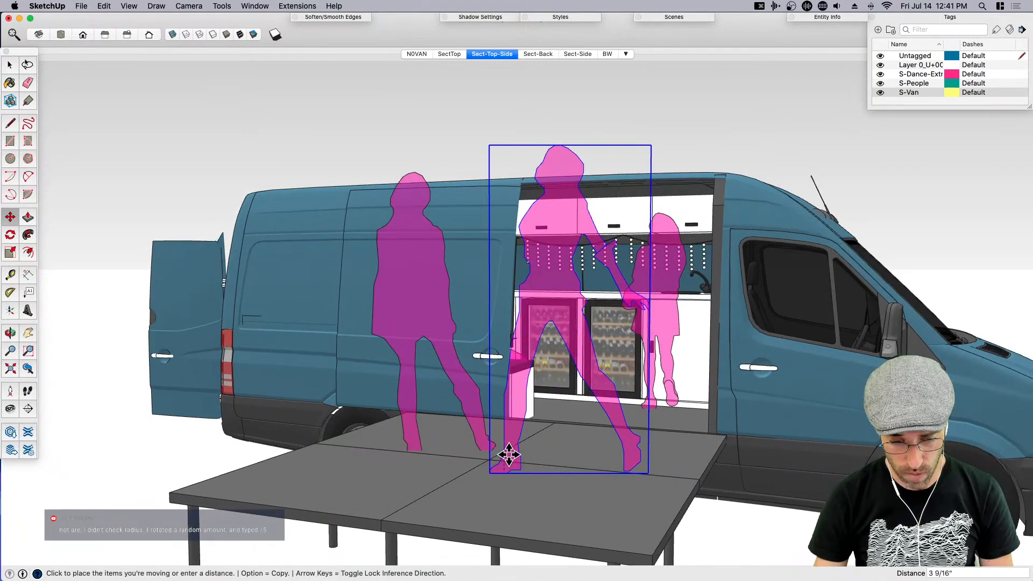
left_click(508, 459)
Select the tilted figure on the platform, save the model, and check the arrangement of the people from both sides
scroll(484, 436, "down", 4)
key("space")
left_click(453, 370)
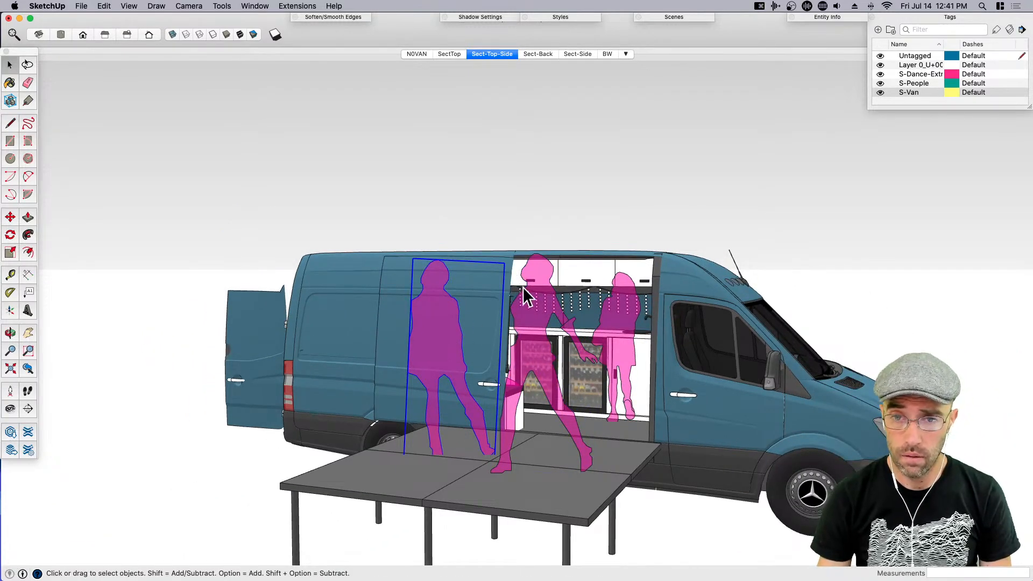
key("o")
left_click_drag(589, 315, 480, 339)
key("space")
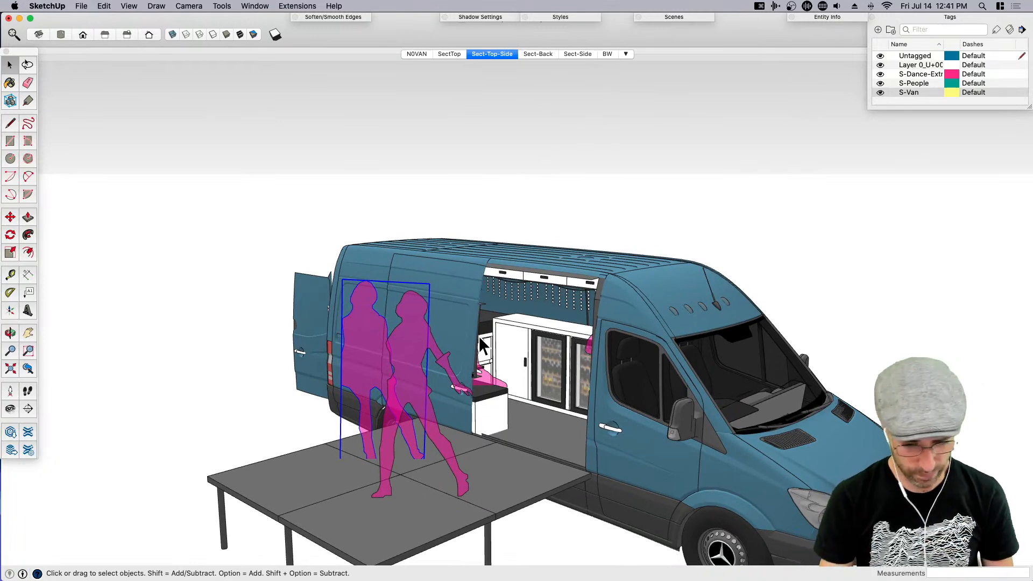
key("cmd+s")
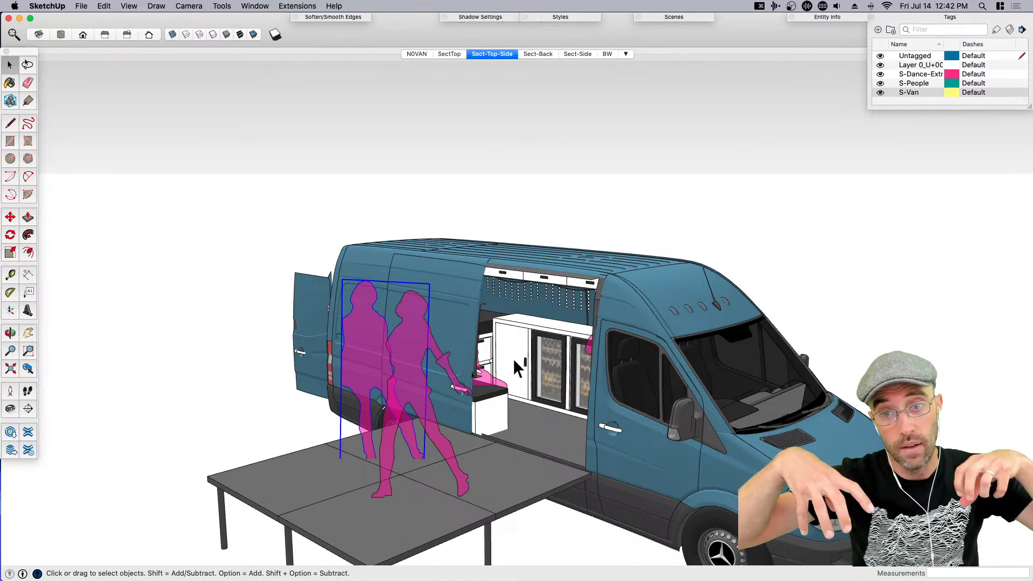
middle_click_drag(495, 339, 630, 373)
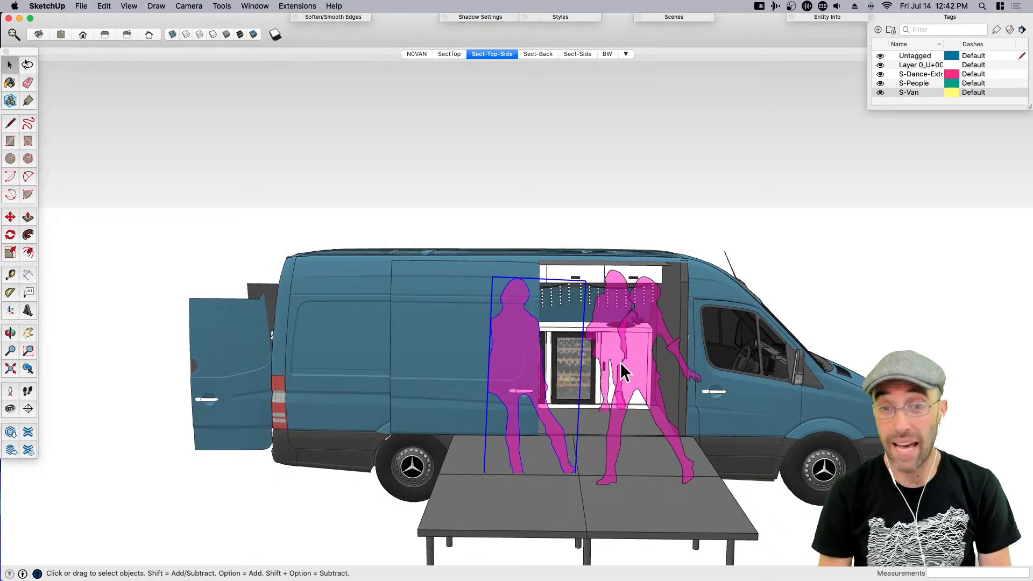
scroll(602, 307, "down", 5)
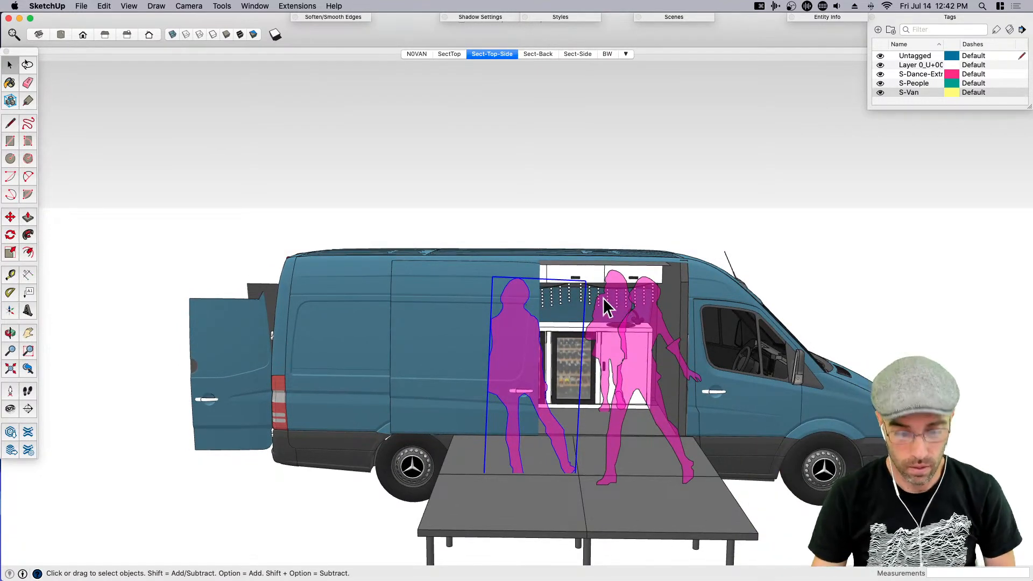
Draw a rectangle about 2' 3 1/4" by 2" on the platform's front edge and extrude it outward 1'
key("space")
scroll(565, 454, "up", 6)
key("r")
scroll(560, 427, "up", 3)
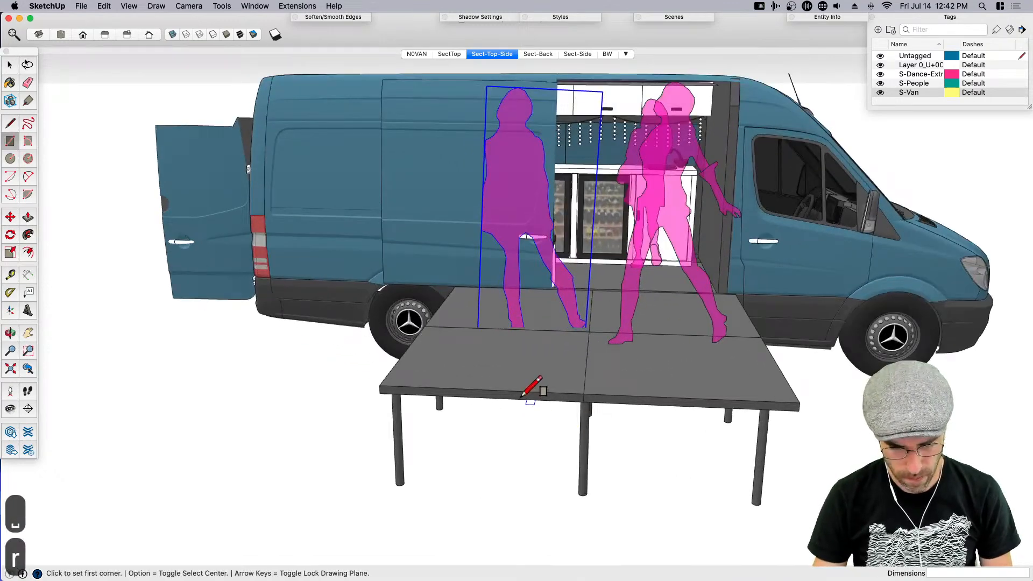
left_click(519, 397)
scroll(643, 399, "up", 3)
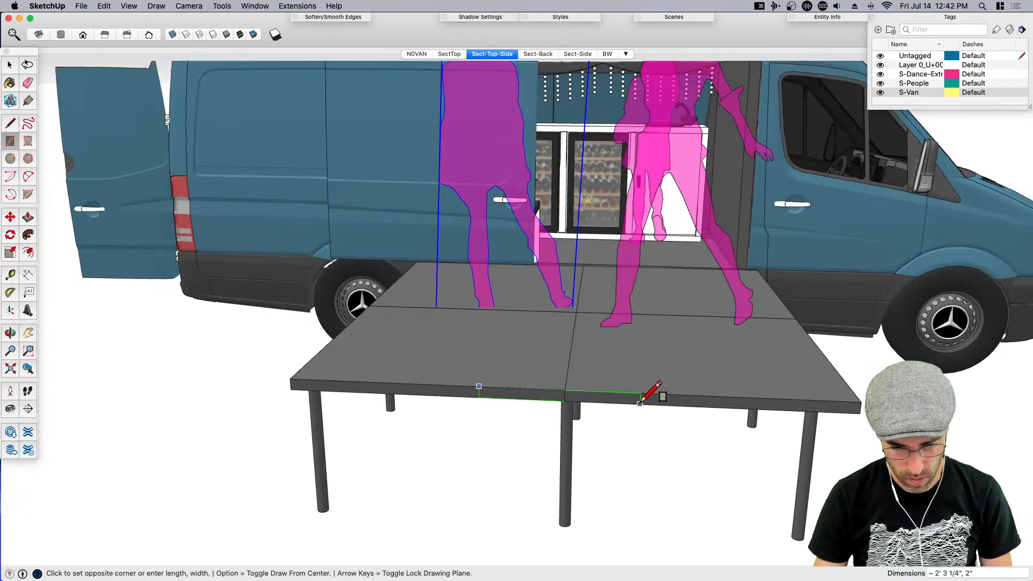
left_click(637, 403)
key("space")
key("p")
left_click(631, 399)
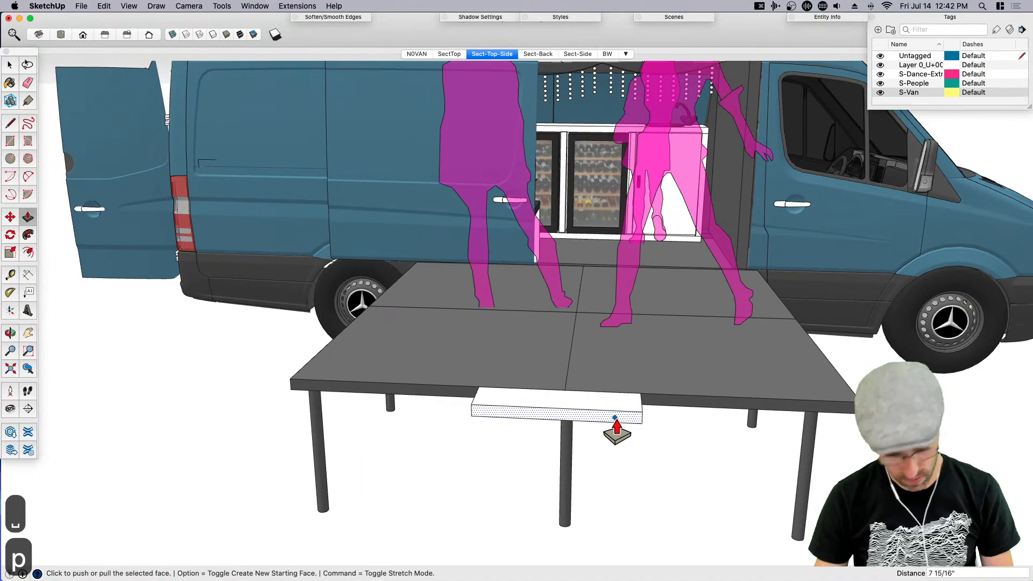
type("1'")
key("Return")
key("space")
Try to thicken the step block downward by about 1 5/16" and undo the change
middle_click_drag(636, 438, 802, 246)
scroll(802, 246, "up", 2)
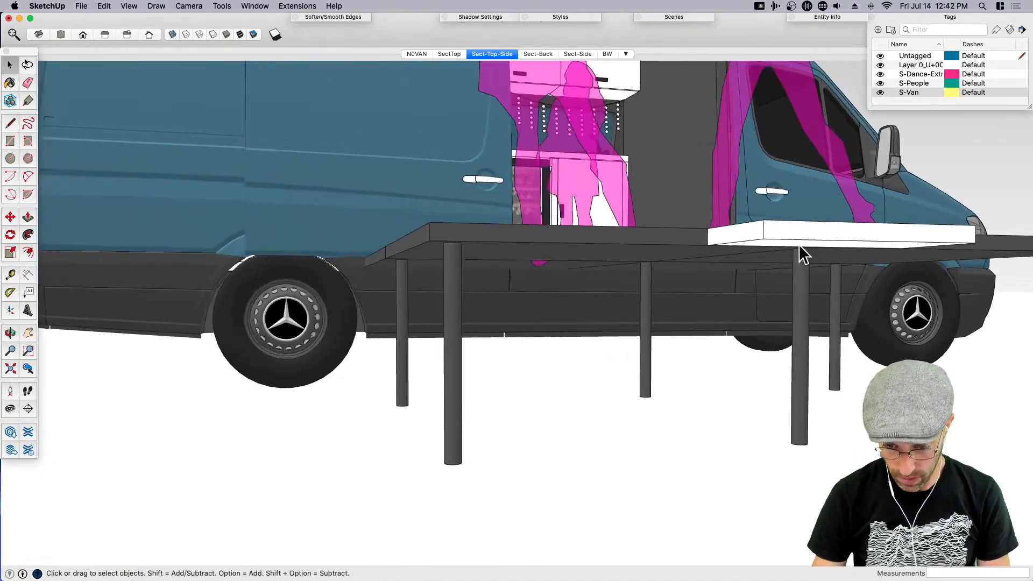
key("p")
left_click_drag(781, 251, 775, 263)
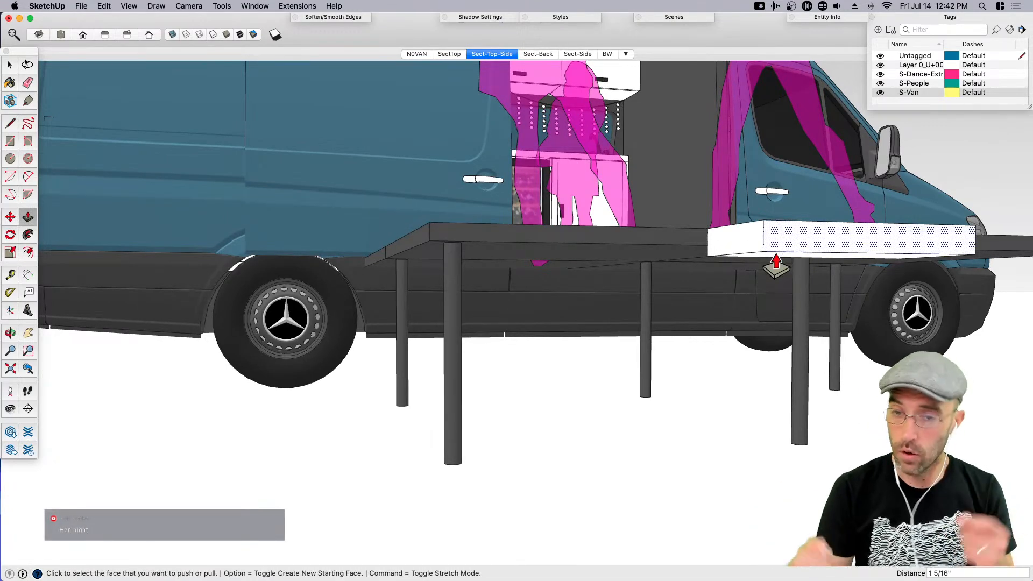
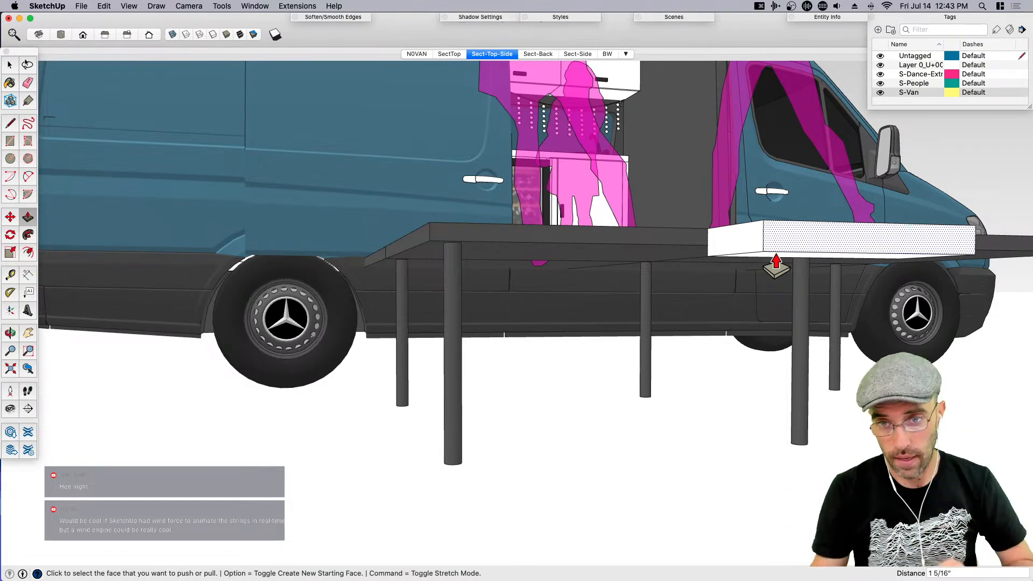
middle_click_drag(761, 233, 756, 249)
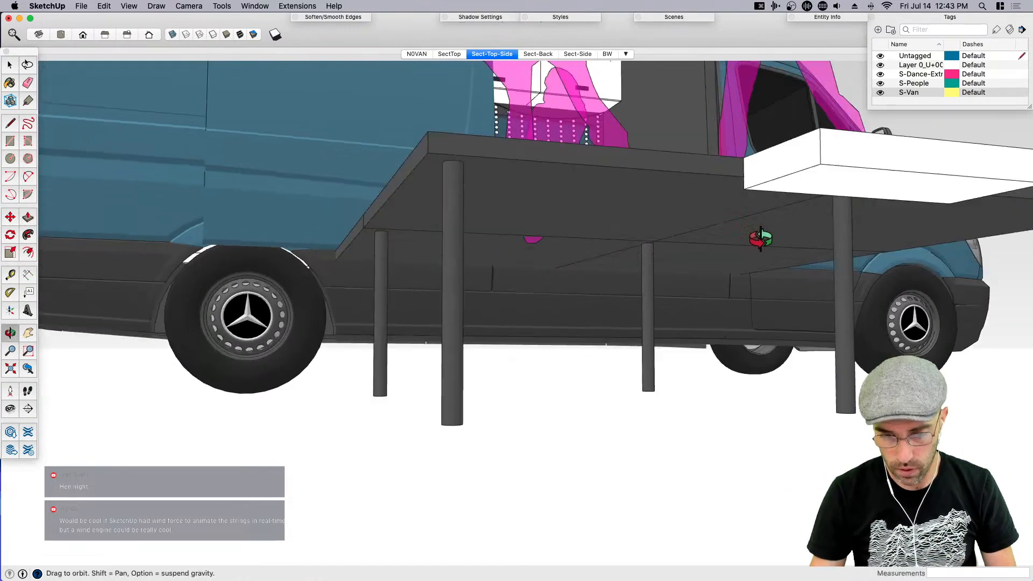
key("super+z")
Extend the underside of the step block downward, trying 4' and setting the distance to 4"
left_click(795, 190)
type("4'")
key("Return")
type("4")
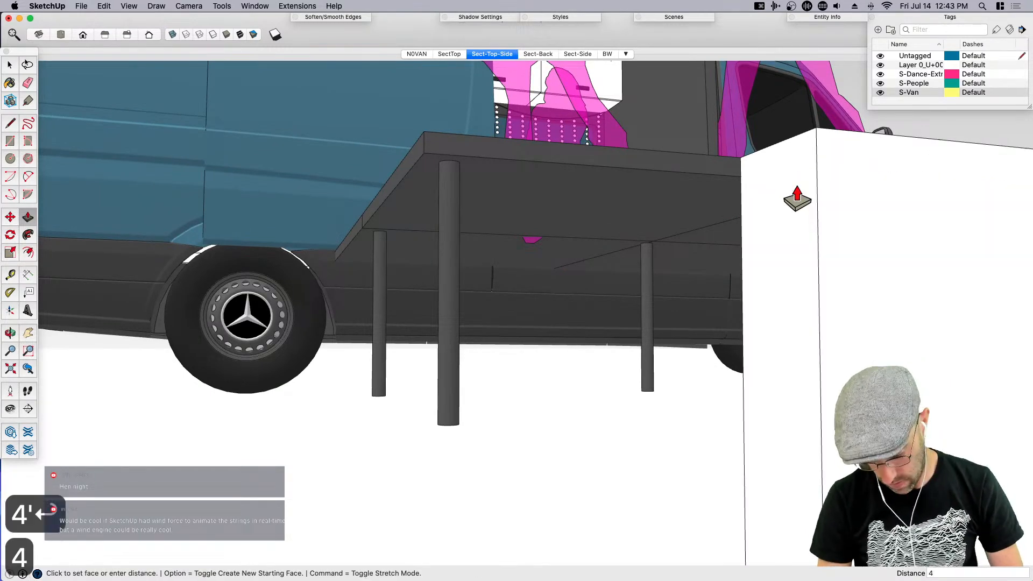
type("\"")
key("Return")
Select the whole step block and make it a component with the default settings
key("space")
triple_click(795, 177)
key("shift+g")
key("Return")
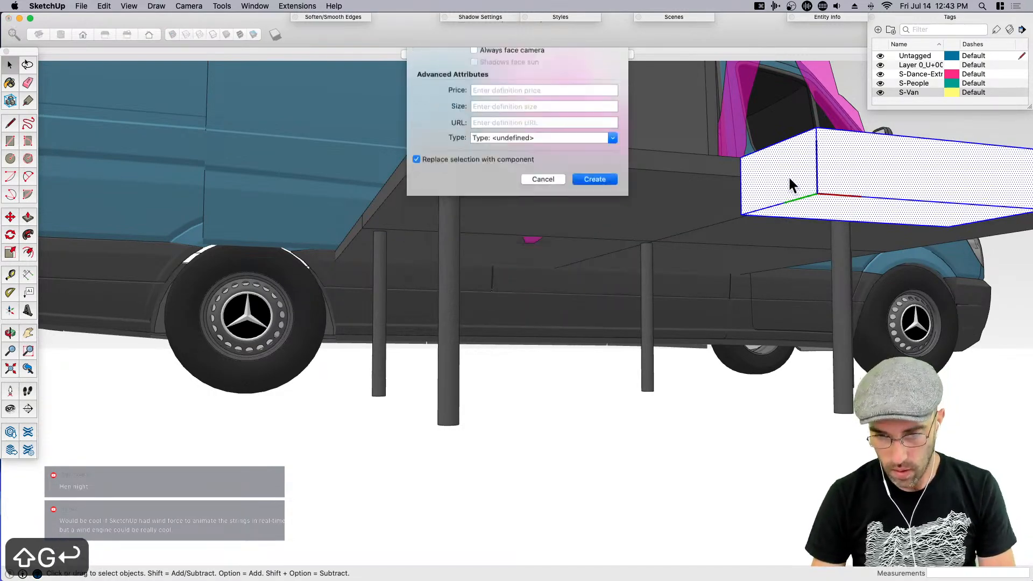
Copy the step component diagonally down from its outer top corner to its lower corner, making three copies to form a staircase
scroll(590, 276, "down", 5)
middle_click_drag(590, 276, 355, 399)
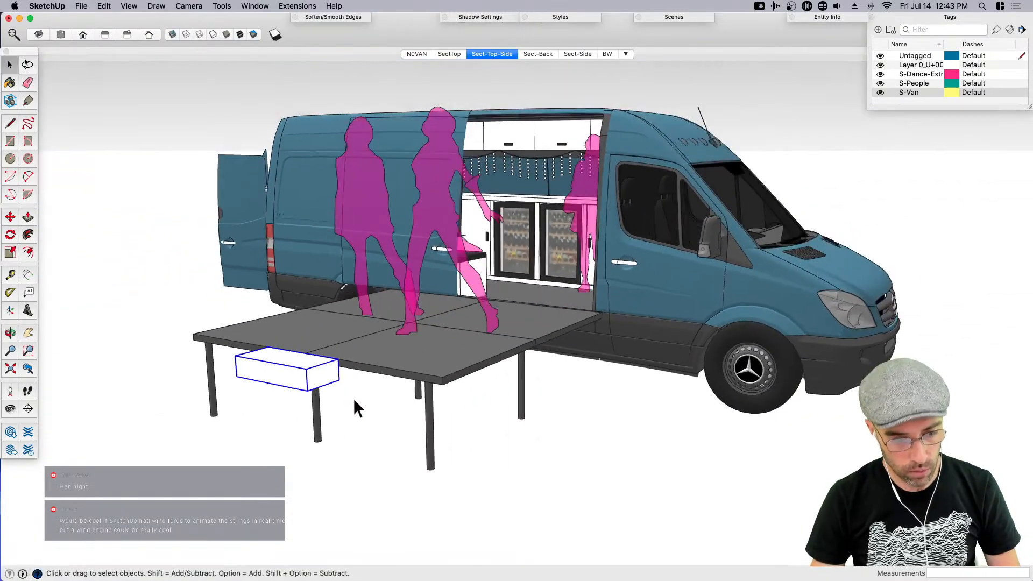
scroll(334, 382, "up", 3)
key("m")
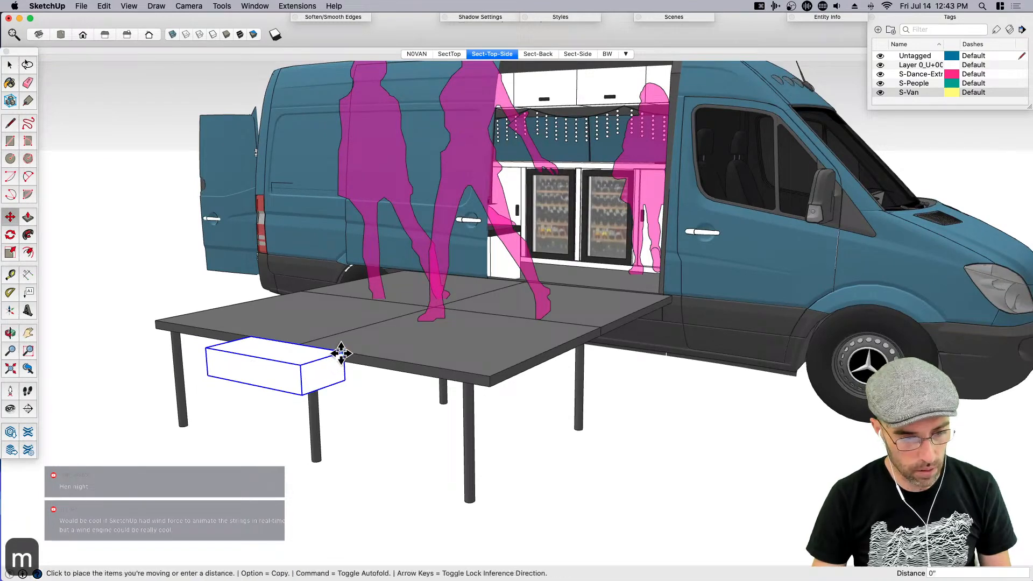
left_click(343, 352)
key("alt")
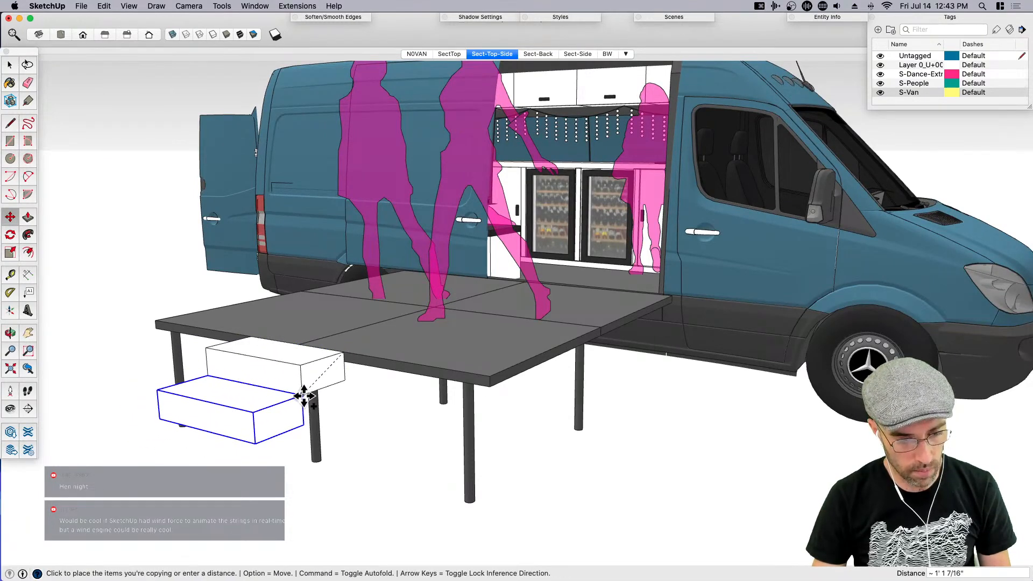
left_click(305, 395)
type("x3")
key("Return")
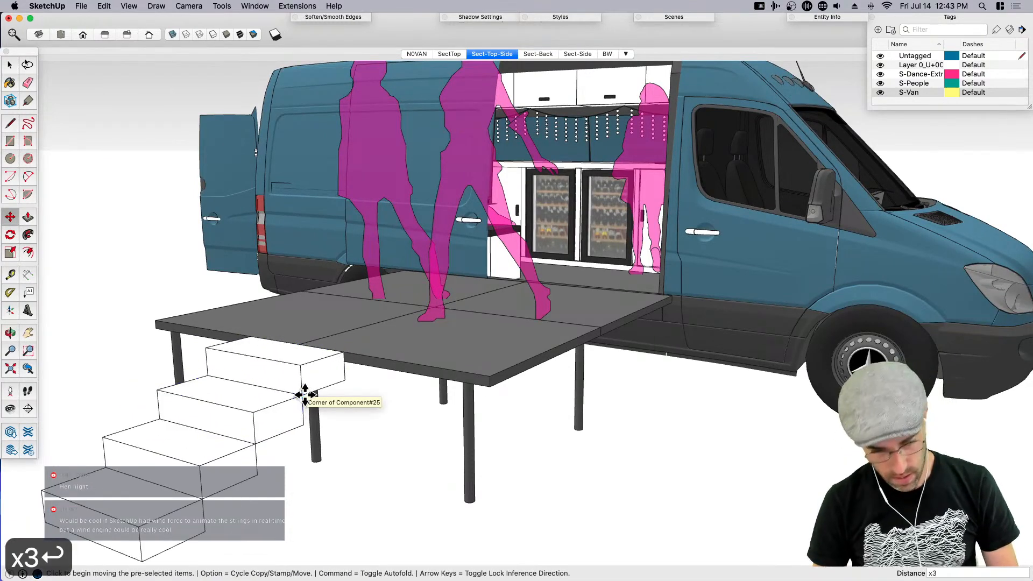
Draw a large rectangle on the ground surrounding the van and platform
middle_click_drag(318, 398, 617, 447)
scroll(410, 411, "down", 5)
key("space")
key("r")
left_click(246, 337)
left_click(790, 548)
key("space")
Select the four stair steps and group them
scroll(587, 487, "up", 3)
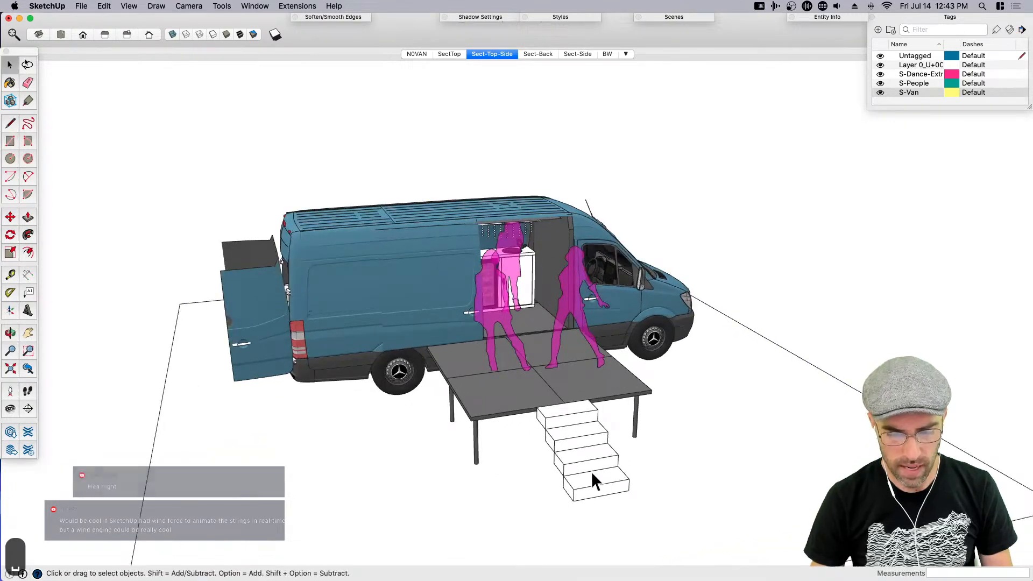
left_click(586, 453, "shift")
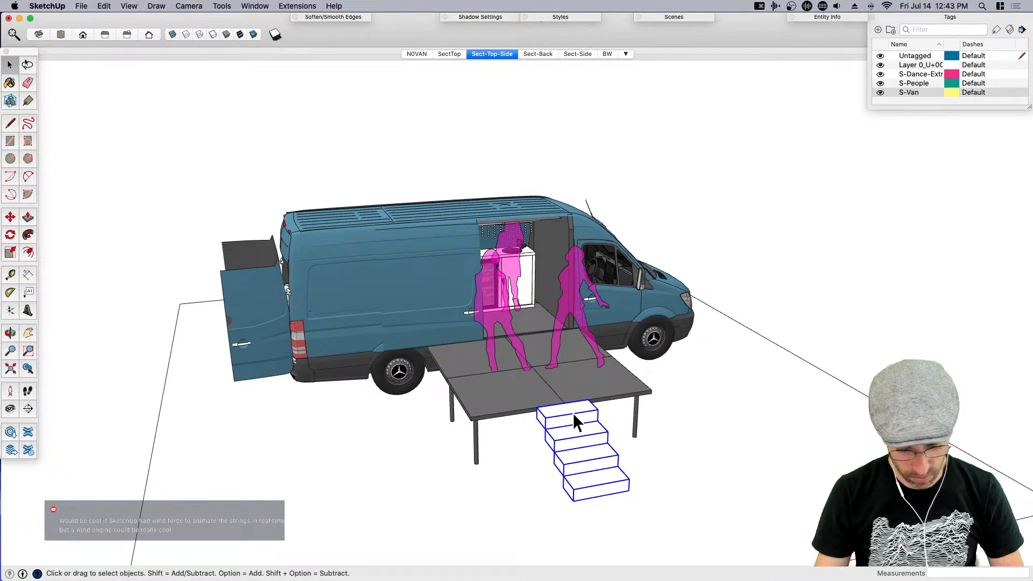
key("super+g")
Paint the stair group with the dark gray material sampled from the platform and save the model
key("b")
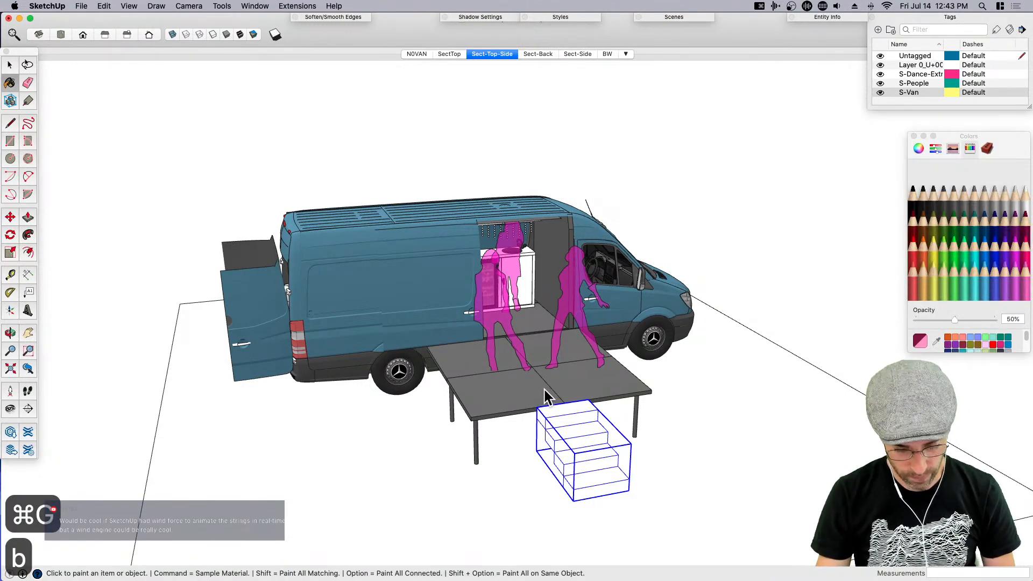
left_click(538, 383, "super")
left_click(565, 426)
key("space")
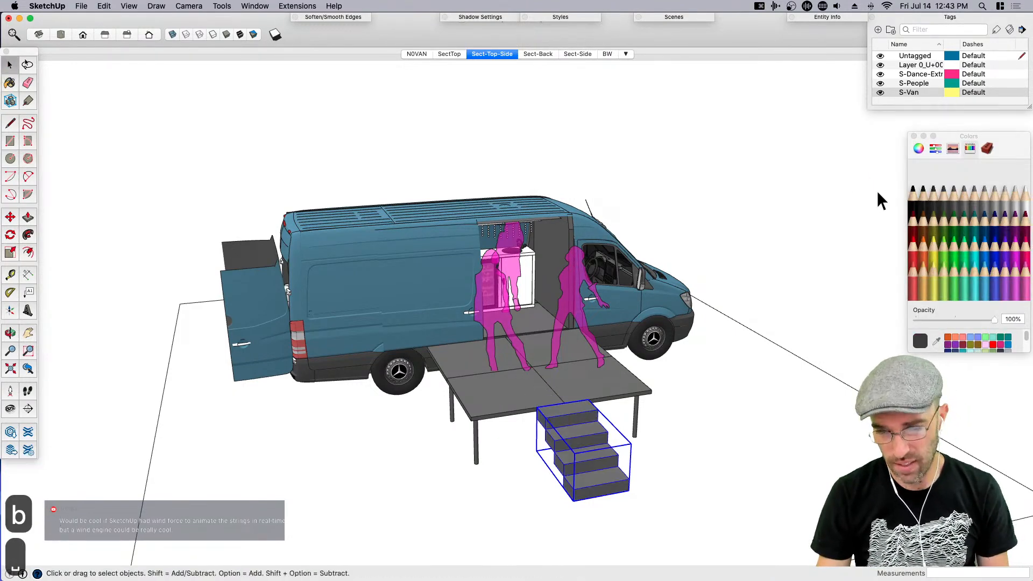
left_click(913, 136)
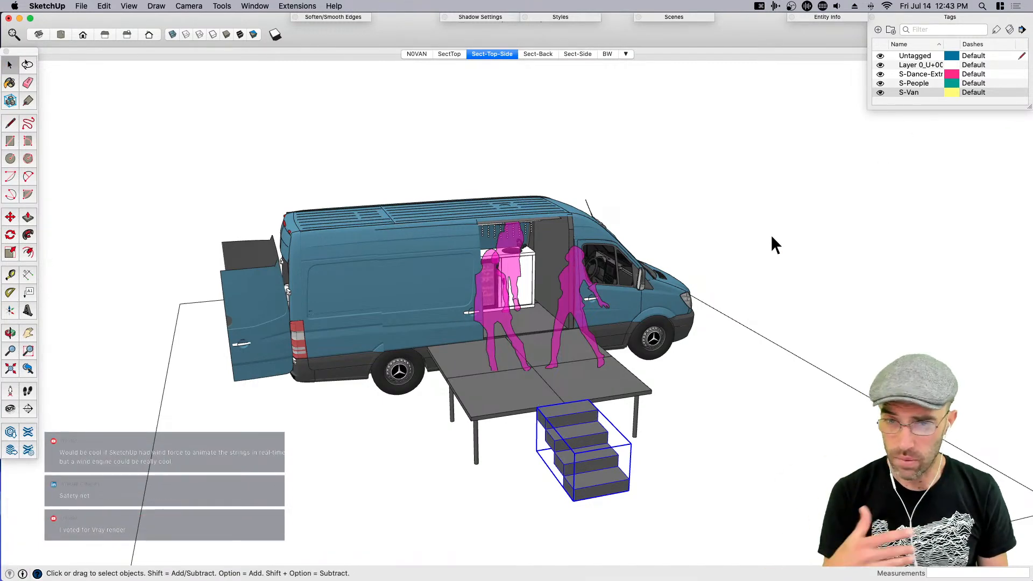
key("super+s")
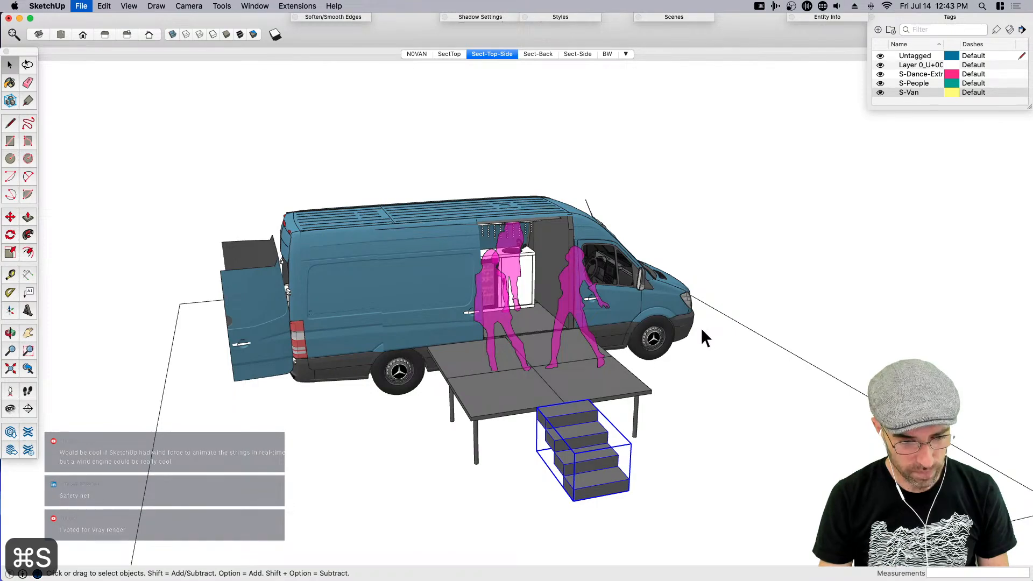
Draw a rectangle about 8' by 7' 10 13/16" over the platform deck, from its outer front corner to the corner beside the rear wheel
middle_click_drag(702, 327, 618, 406)
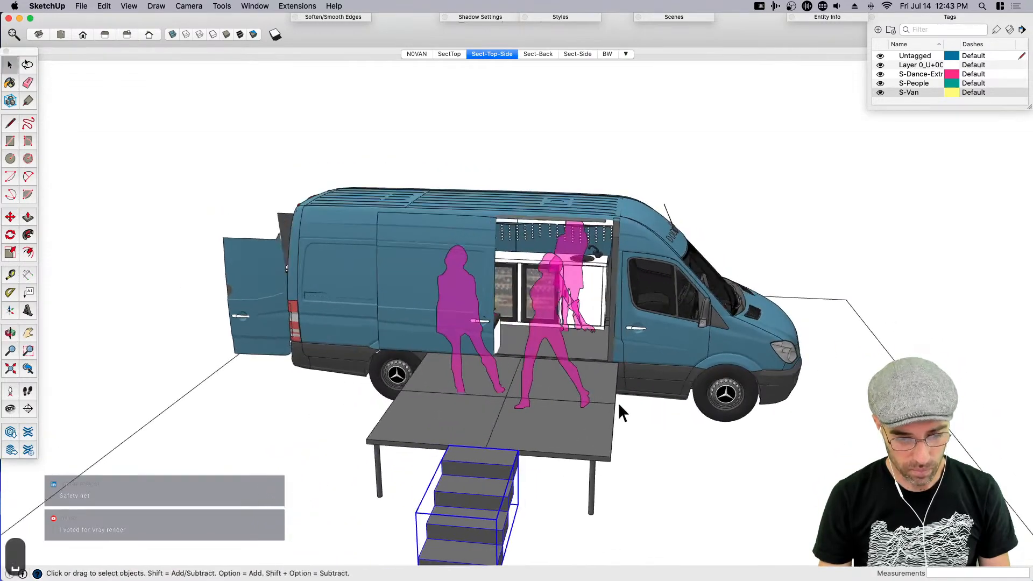
middle_click_drag(456, 415, 483, 372)
key("r")
scroll(482, 371, "up", 4)
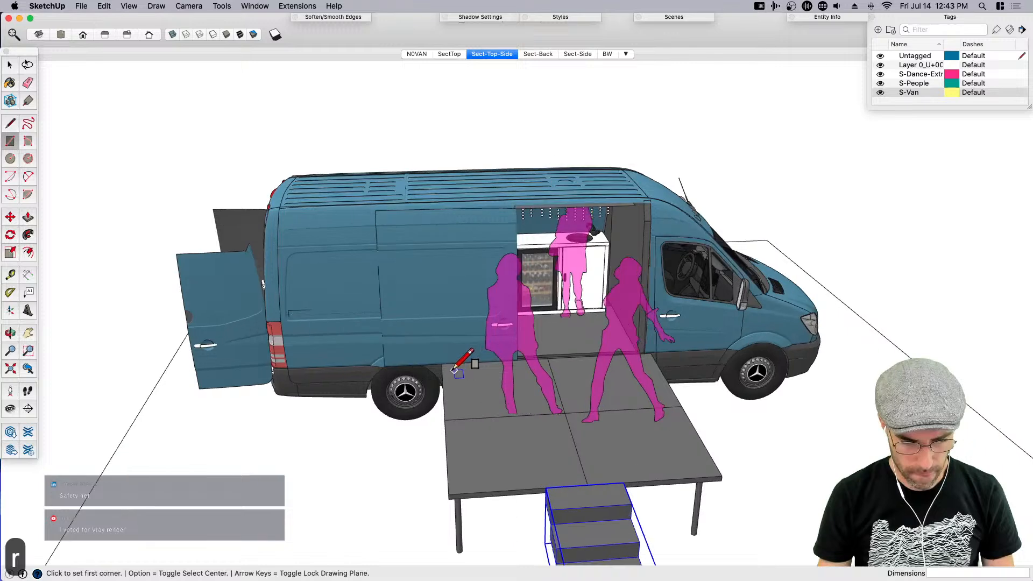
left_click(447, 369)
key("Escape")
left_click(760, 491)
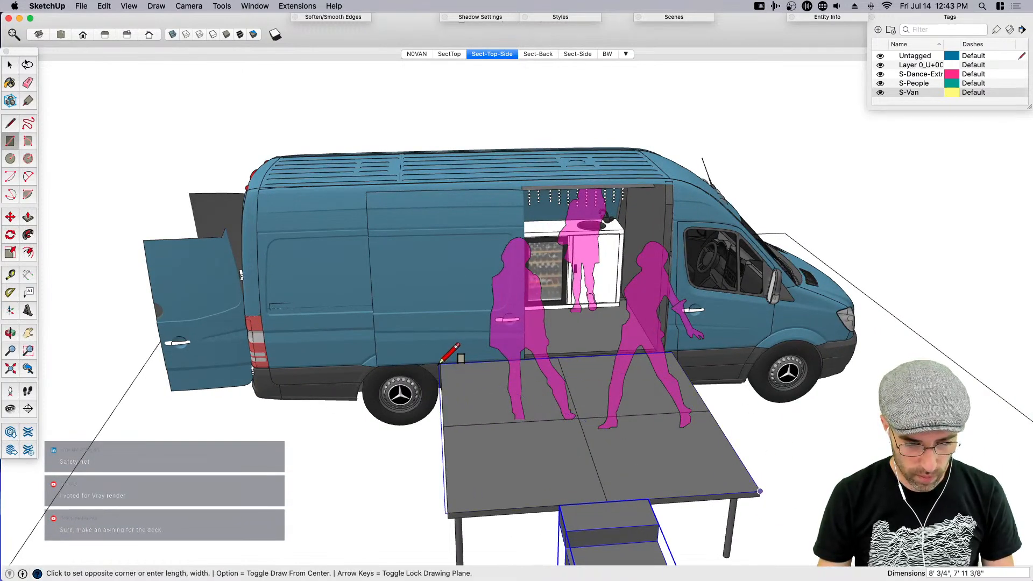
scroll(441, 363, "up", 5)
middle_click_drag(441, 363, 486, 392)
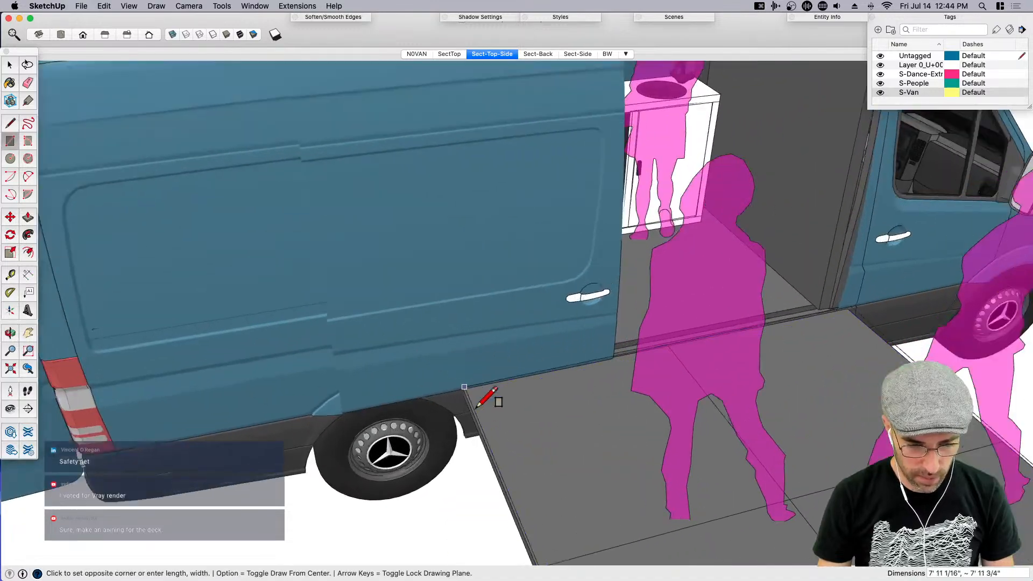
scroll(486, 392, "up", 6)
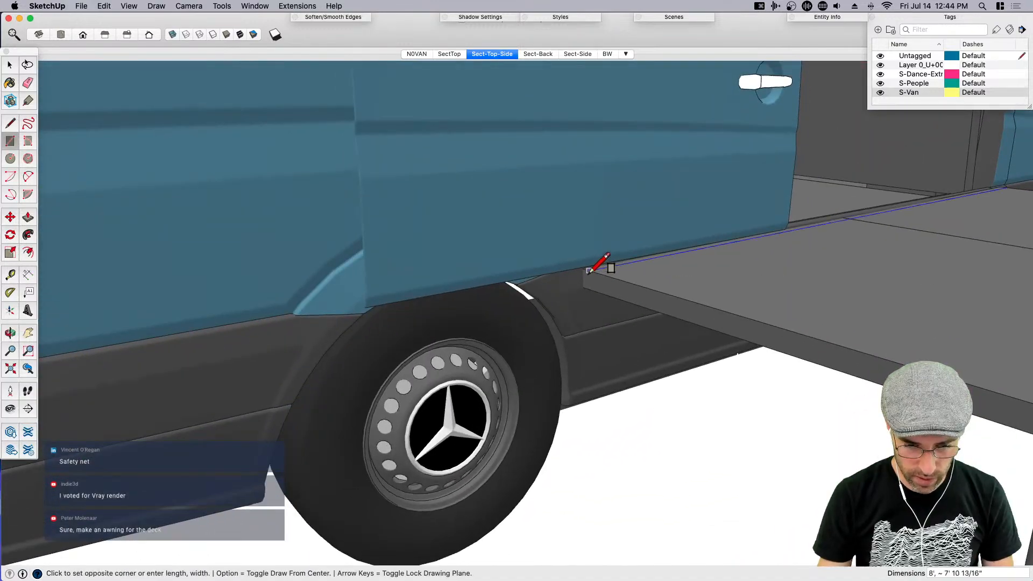
key("space")
scroll(431, 349, "down", 3)
scroll(538, 366, "down", 5)
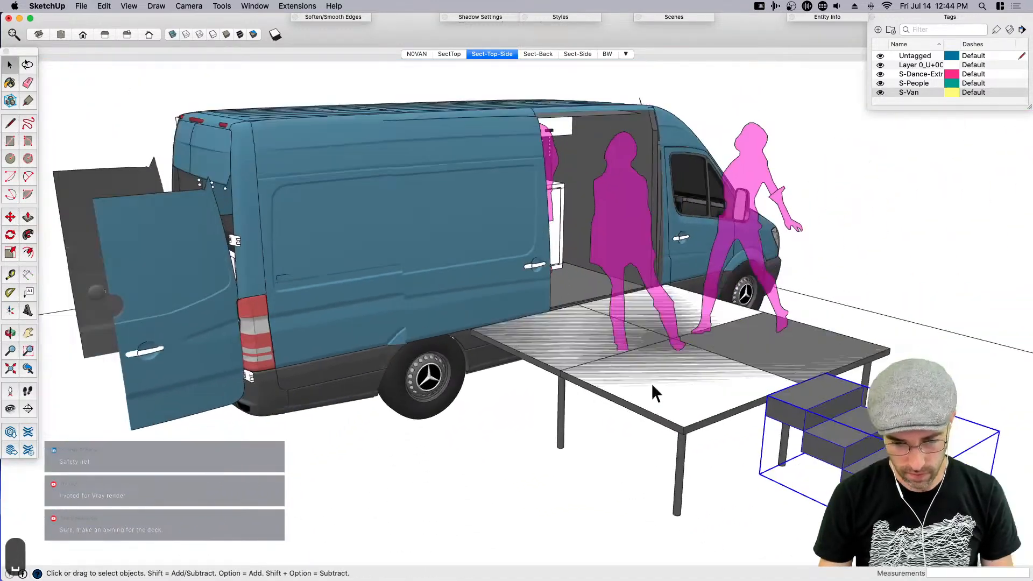
key("p")
left_click(613, 386)
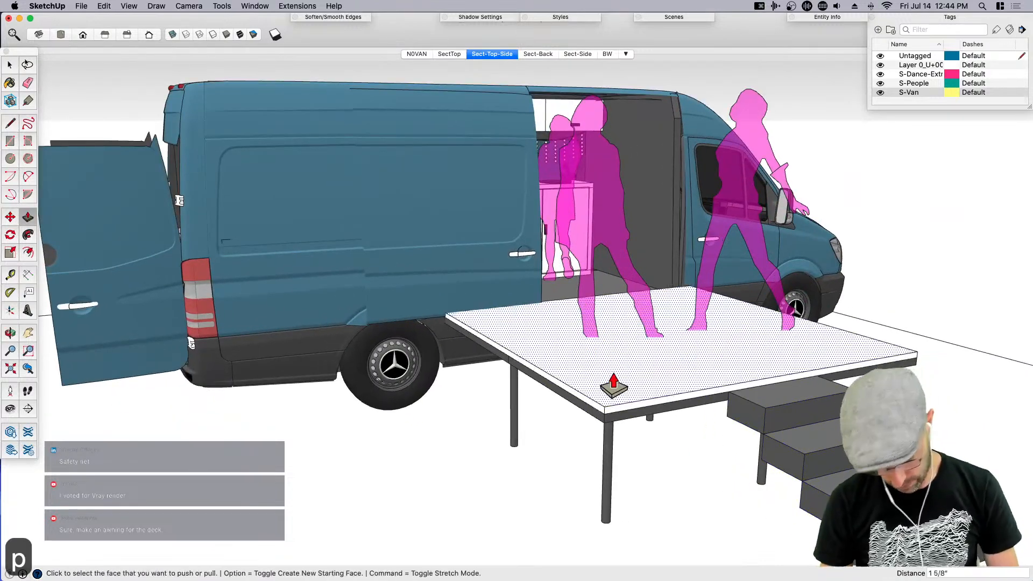
type("6'")
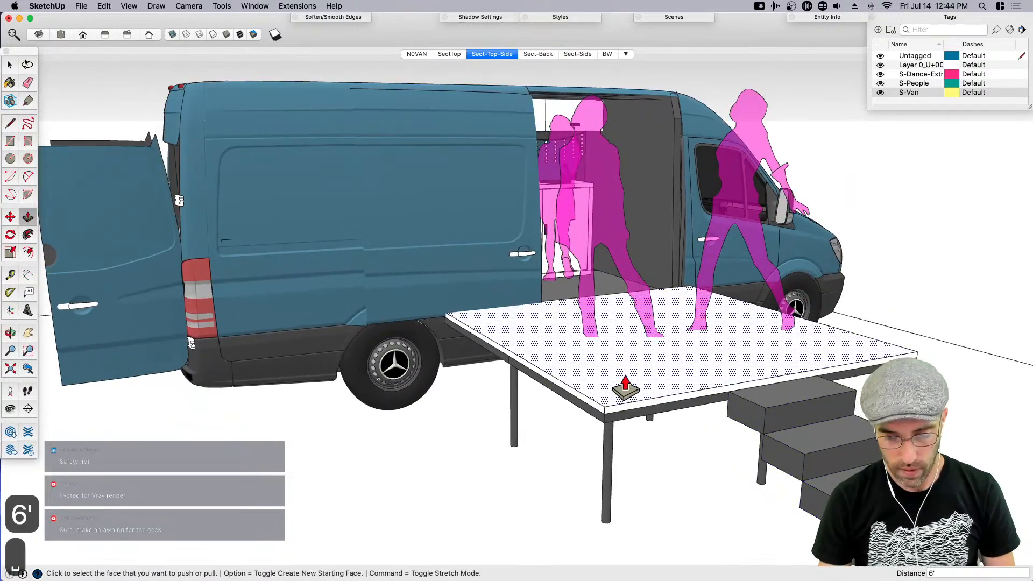
key("super+z")
key("super+z")
Extrude the deck-sized rectangle up 6 inches and group the resulting slab
key("p")
left_click(602, 383)
type("6")
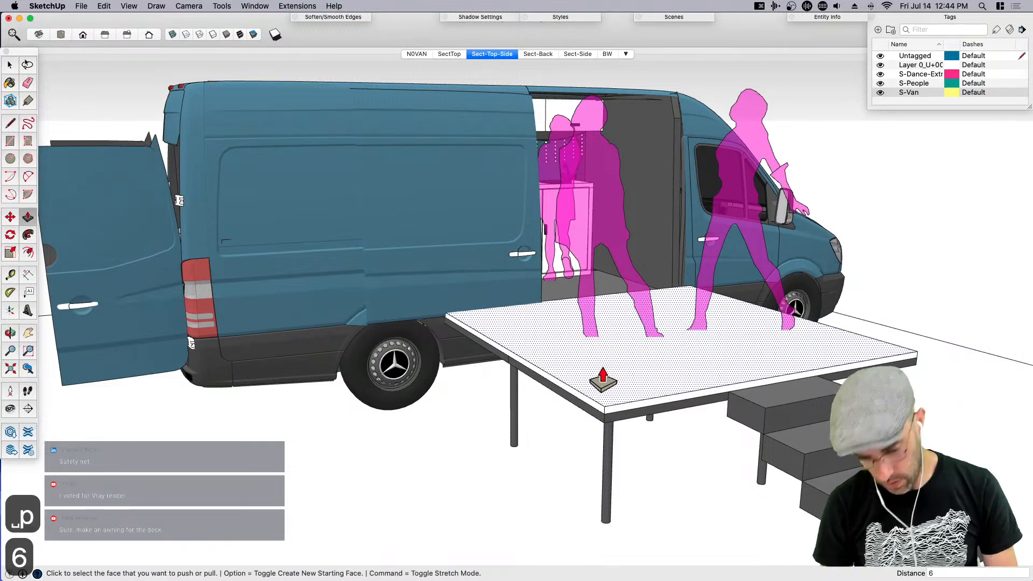
key("Return")
key("space")
left_click(607, 377)
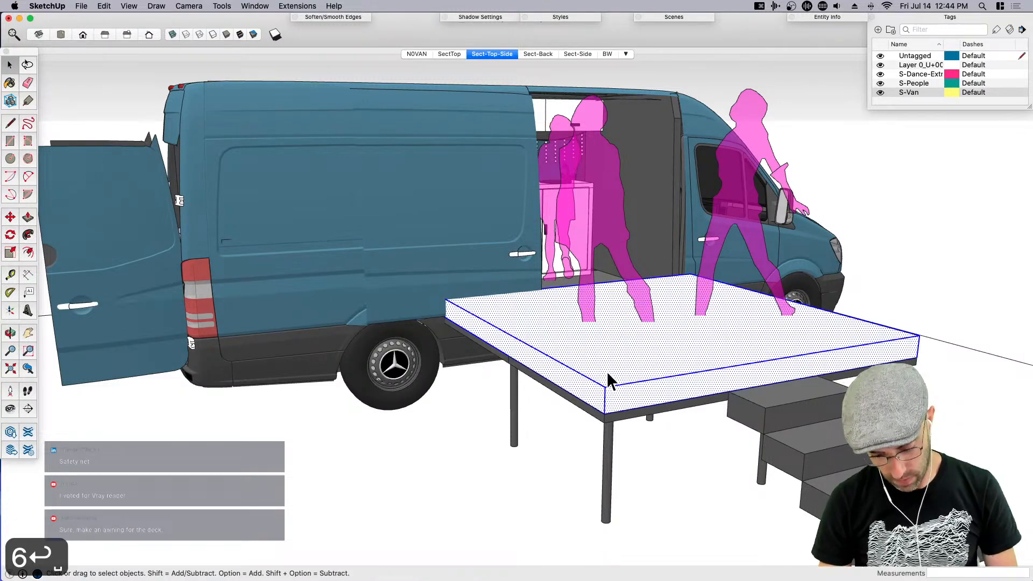
key("super+g")
Move the slab group straight up 6' above the deck as an awning roof
key("m")
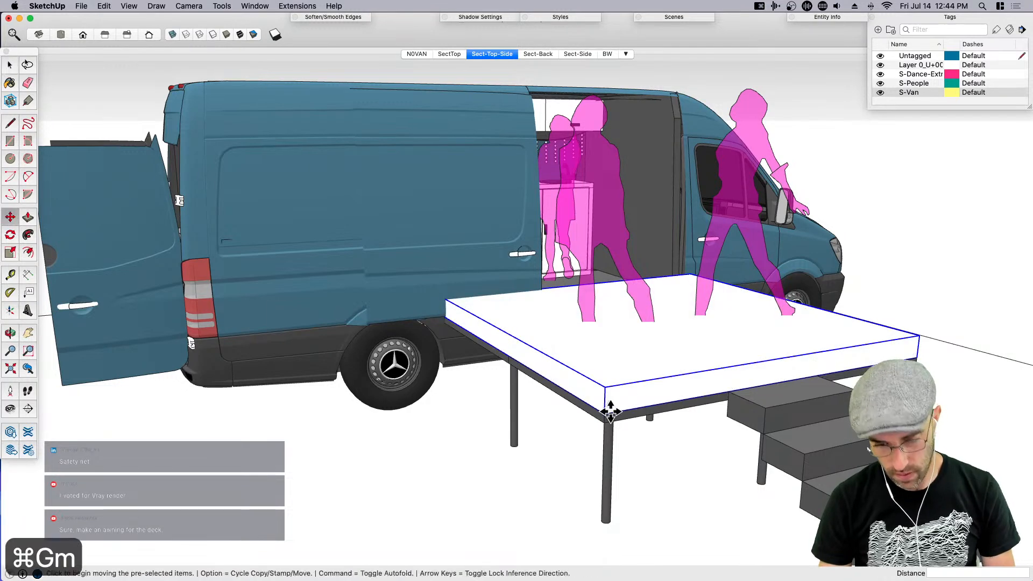
left_click(603, 411)
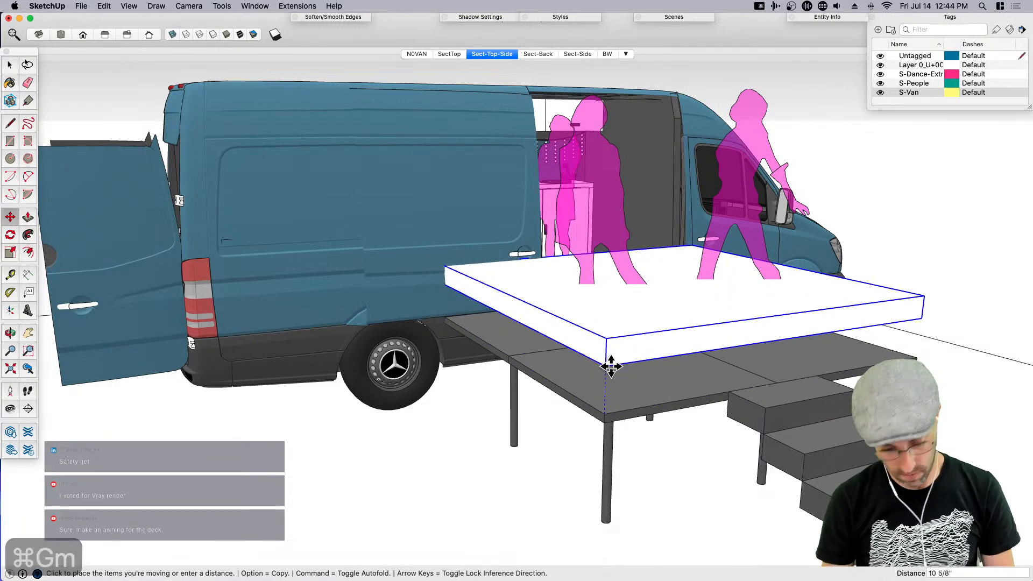
type("8'")
key("Return")
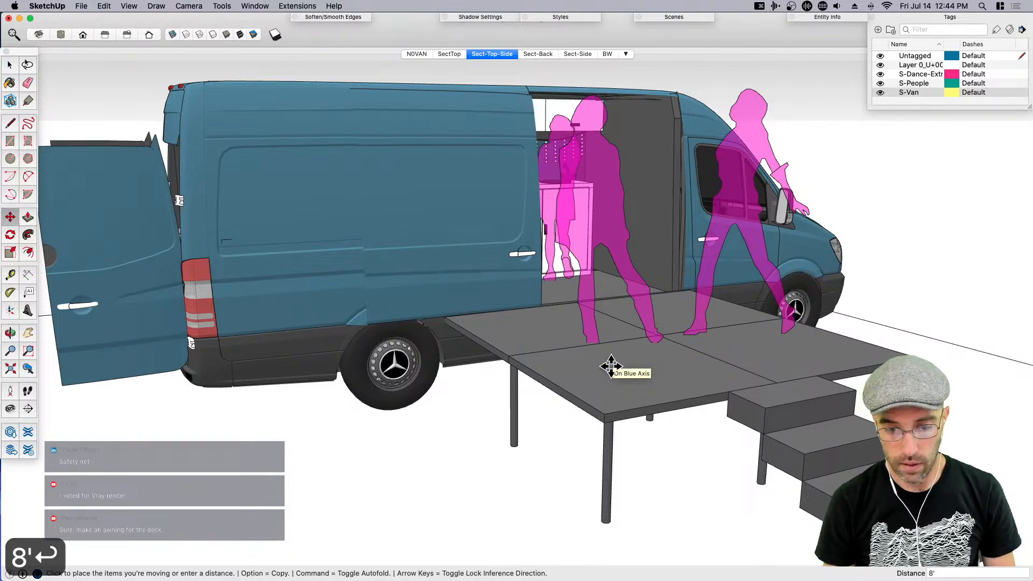
type("6'")
key("Return")
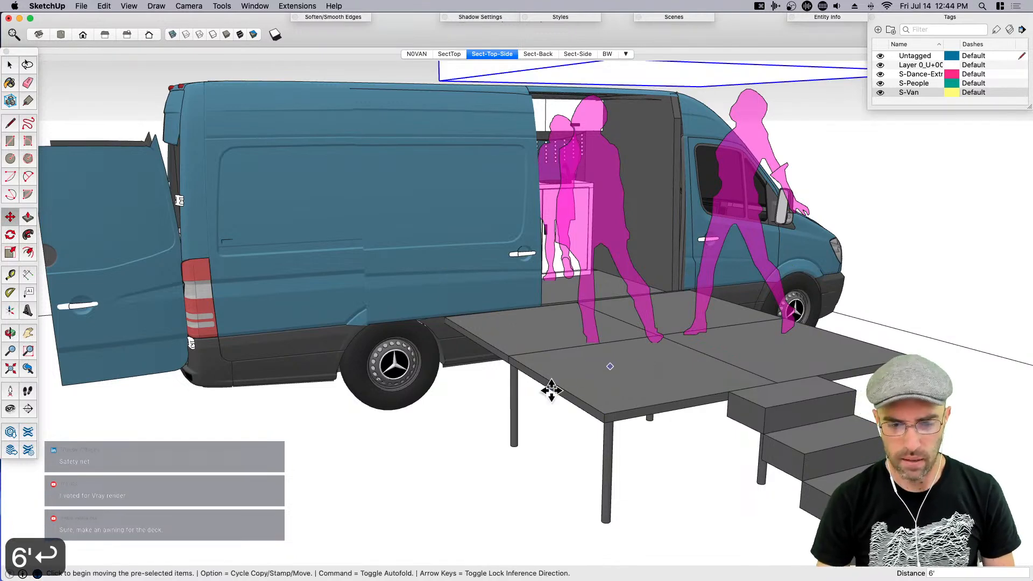
Open the slab group for editing and draw both corner-to-corner diagonals across its top face
scroll(605, 276, "down", 3)
middle_click_drag(605, 276, 582, 269)
key("space")
double_click(582, 244)
key("l")
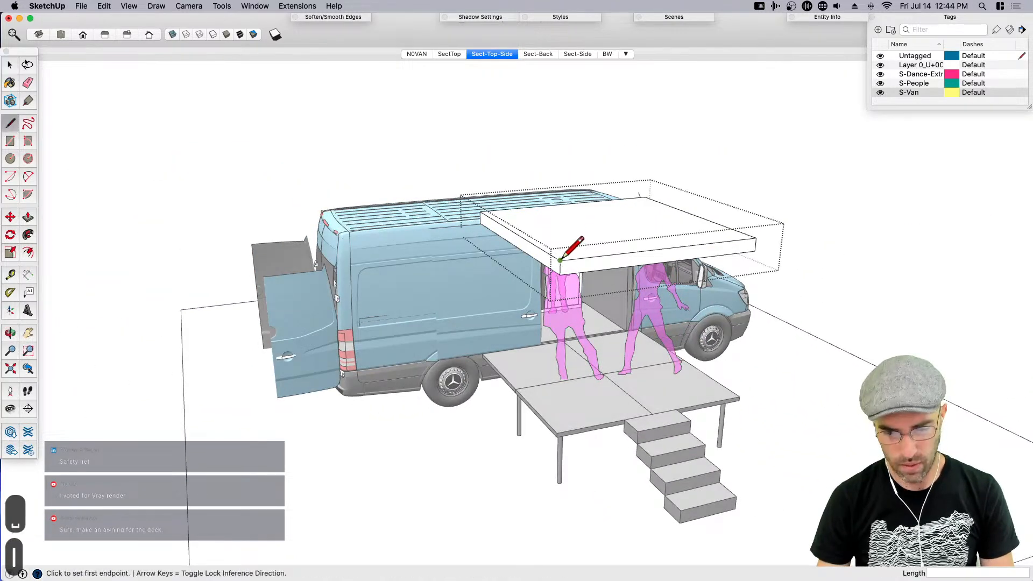
left_click(561, 261)
left_click(645, 197)
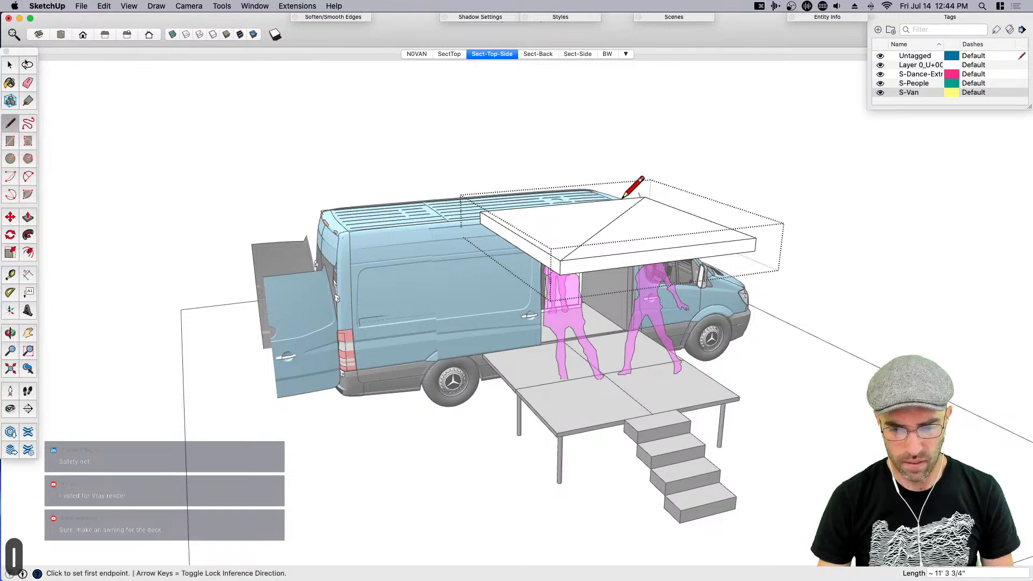
left_click(481, 211)
left_click(755, 237)
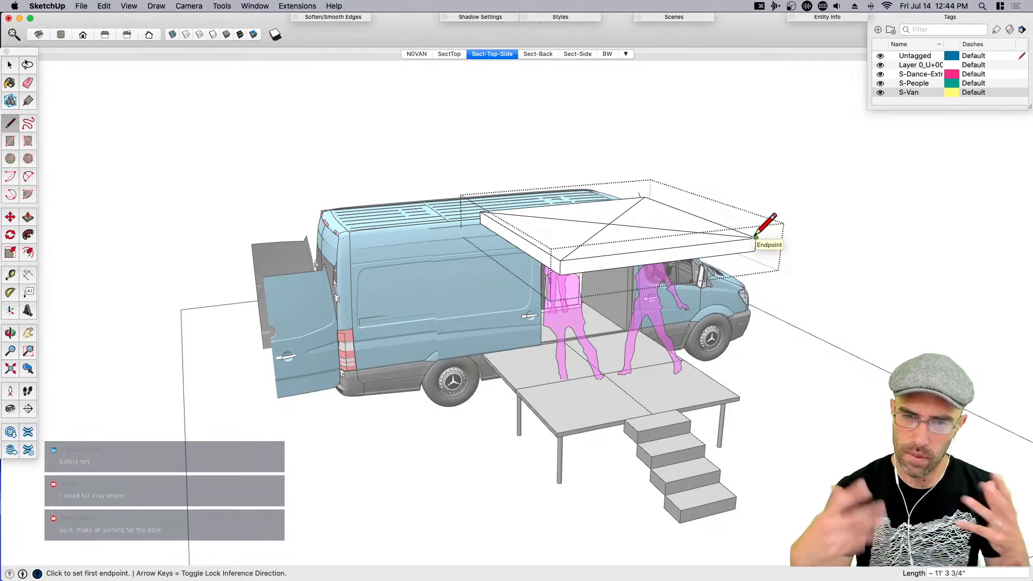
key("space")
Raise the crossing point of the diagonals vertically by 2' to form a pyramid roof
scroll(606, 224, "up", 2)
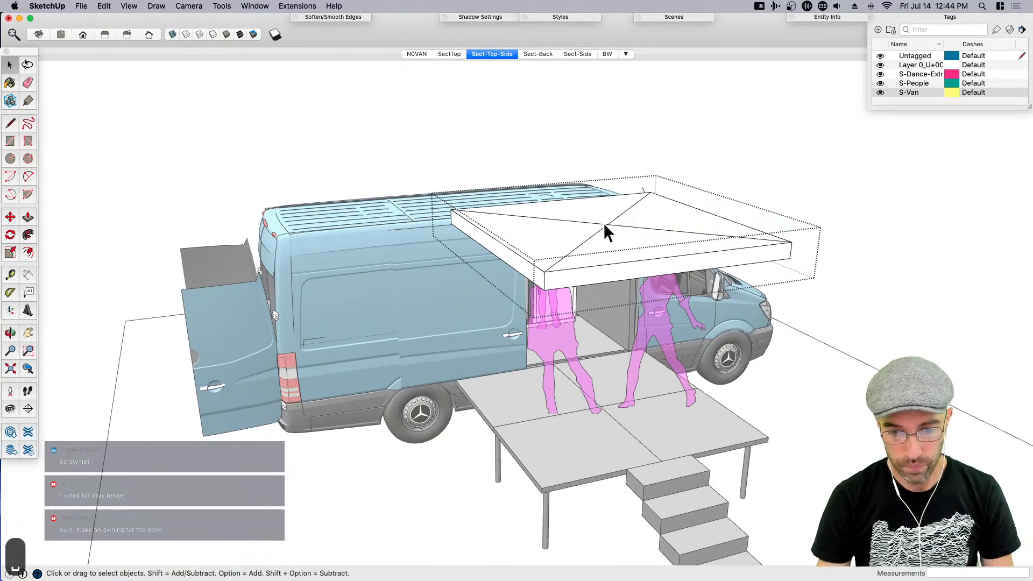
key("m")
left_click(607, 223)
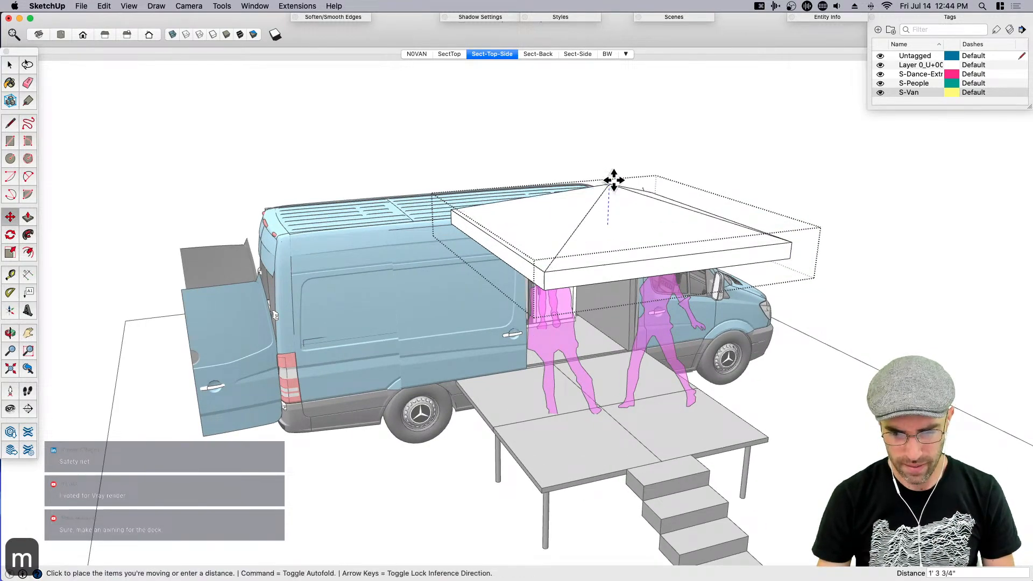
middle_click_drag(612, 169, 618, 105)
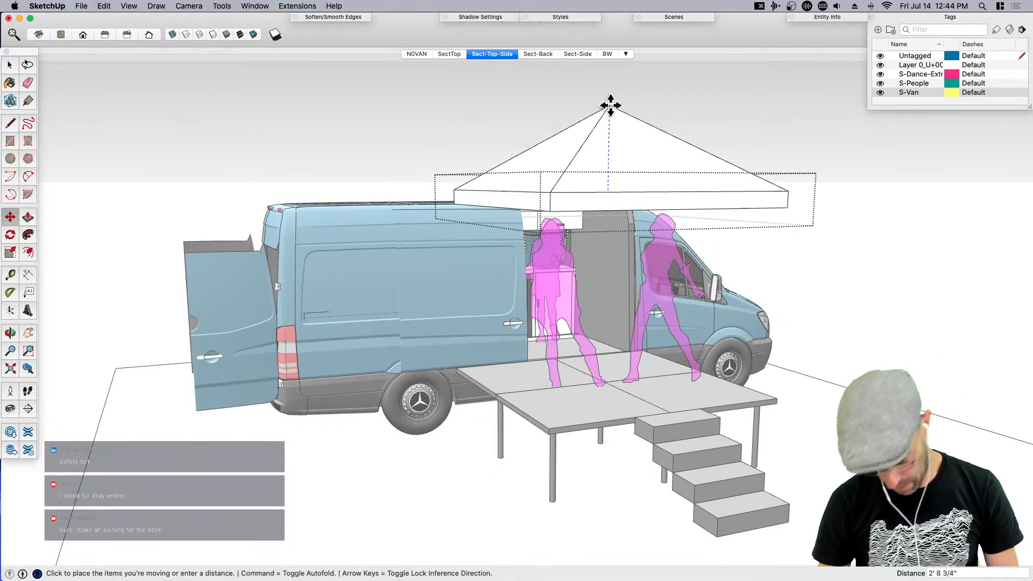
type("5'")
key("Return")
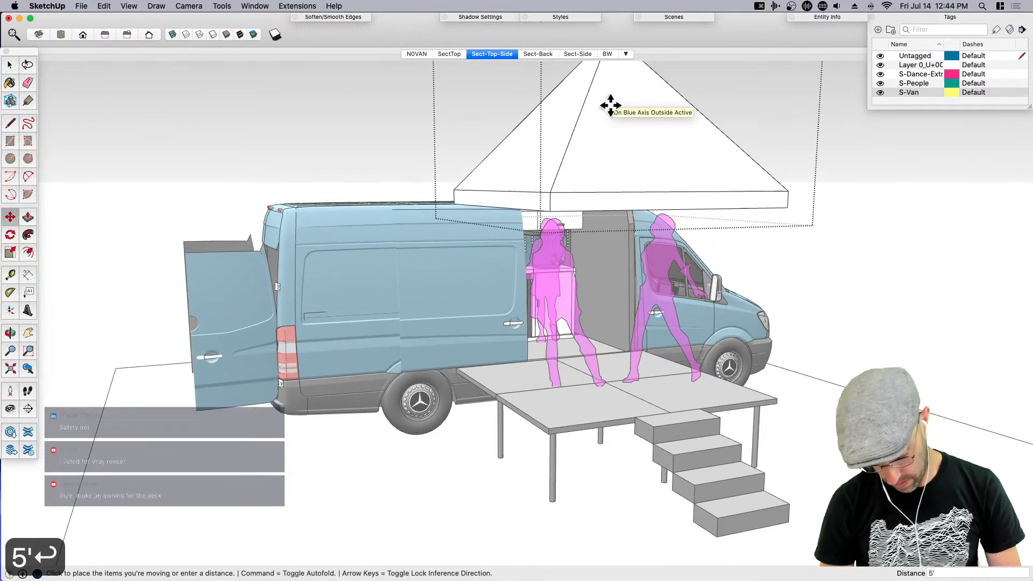
type("3'")
key("Return")
type("2'")
key("Return")
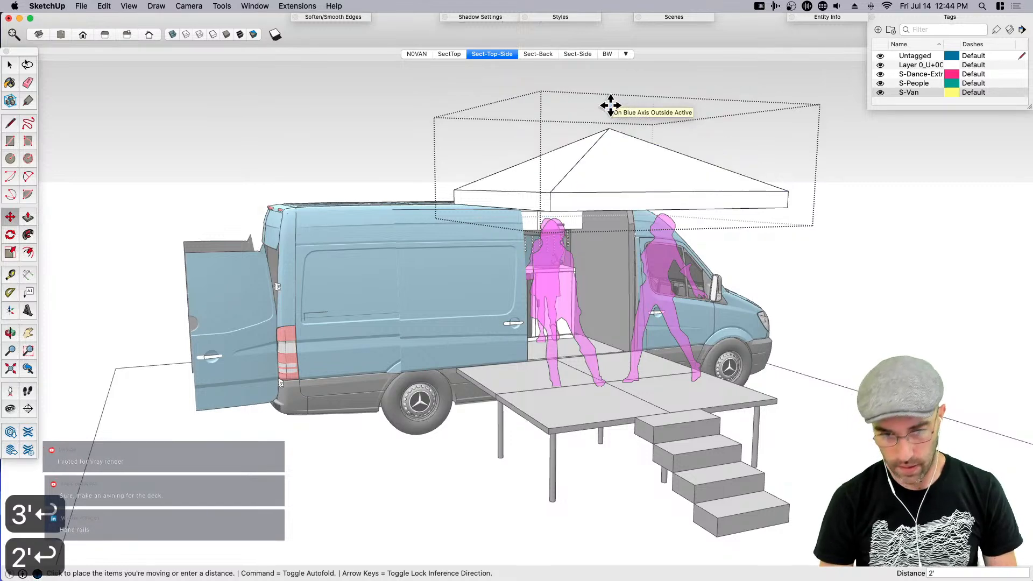
key("space")
Exit group editing, select the canopy roof and move it up a further 1'
middle_click_drag(510, 101, 737, 180)
left_click(687, 179)
scroll(687, 183, "up", 2)
key("m")
left_click(666, 156)
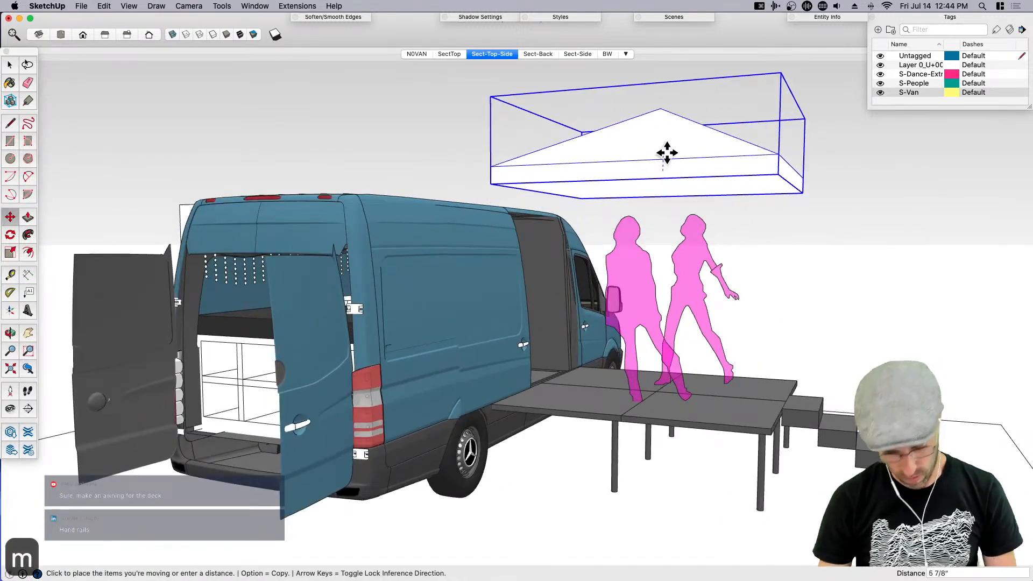
type("1'")
key("Return")
middle_click_drag(667, 153, 603, 166)
key("space")
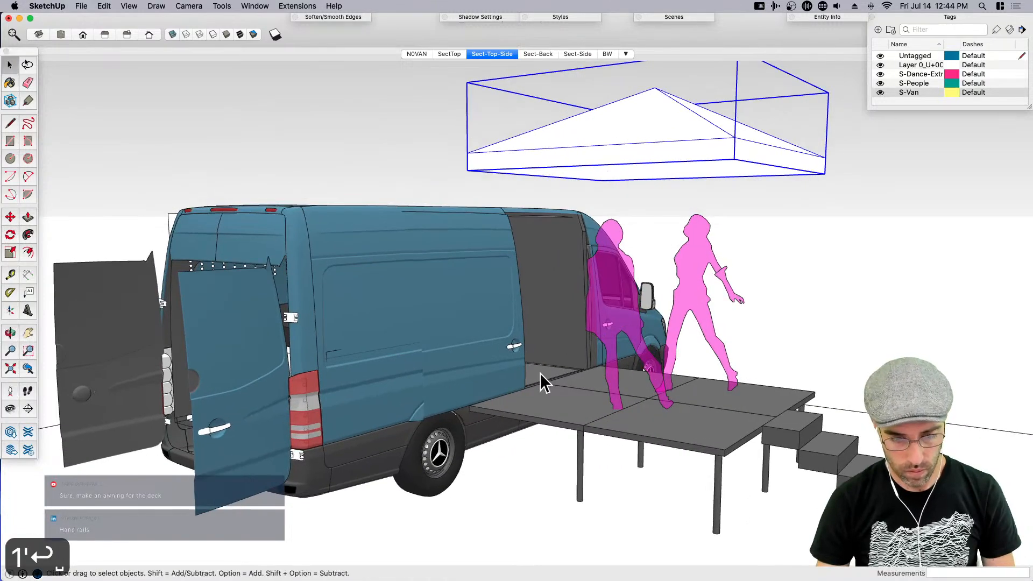
Paint the canopy roof group with the current dark gray material
middle_click_drag(540, 373, 517, 418)
scroll(517, 417, "up", 2)
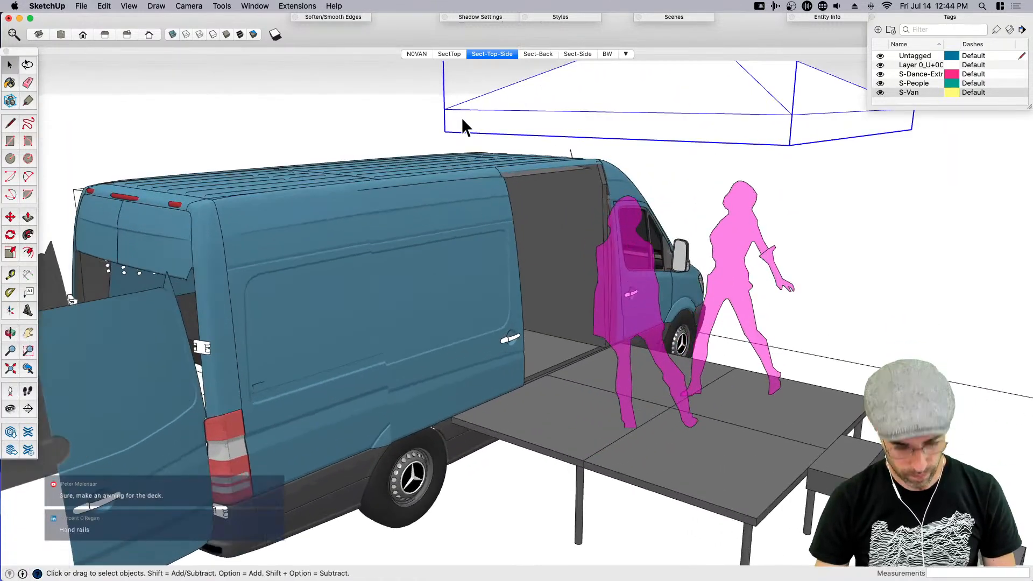
middle_click_drag(463, 166, 526, 300)
scroll(603, 329, "up", 2)
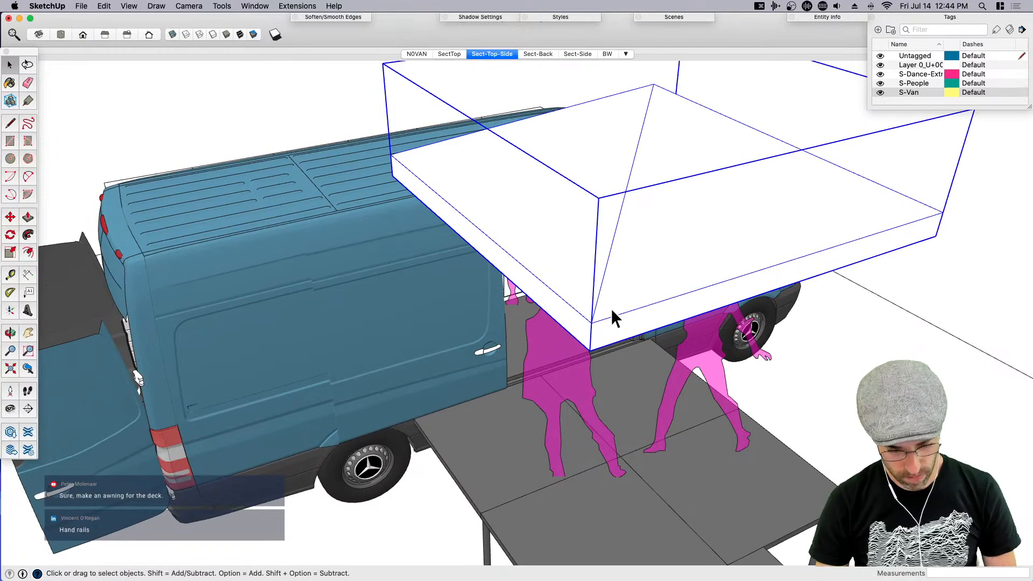
key("b")
left_click(618, 290)
key("space")
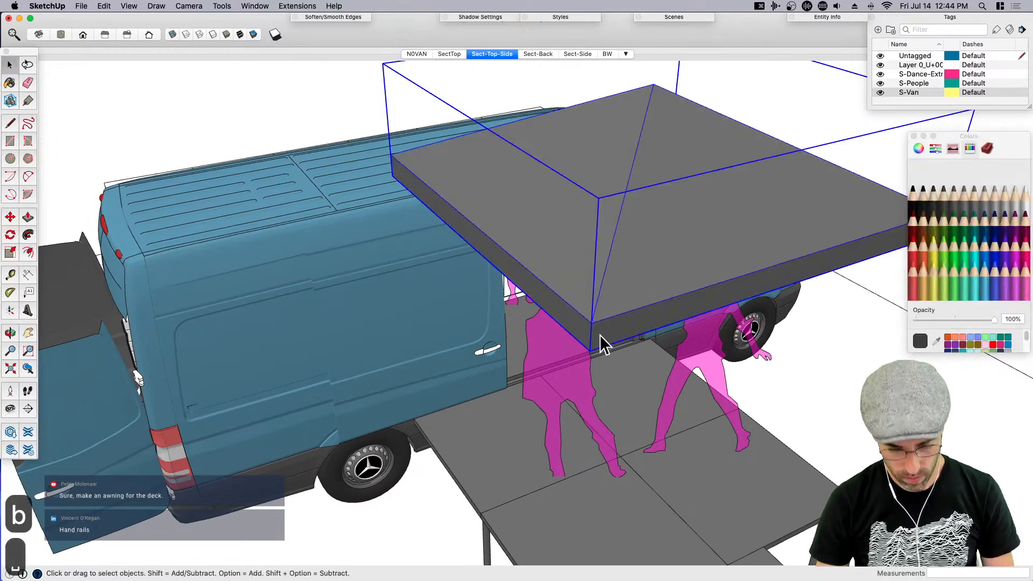
Draw a 2 by 2 inch square centered on the canopy's lower outer corner nearest the rear wheel
key("r")
scroll(598, 339, "up", 2)
key("shift")
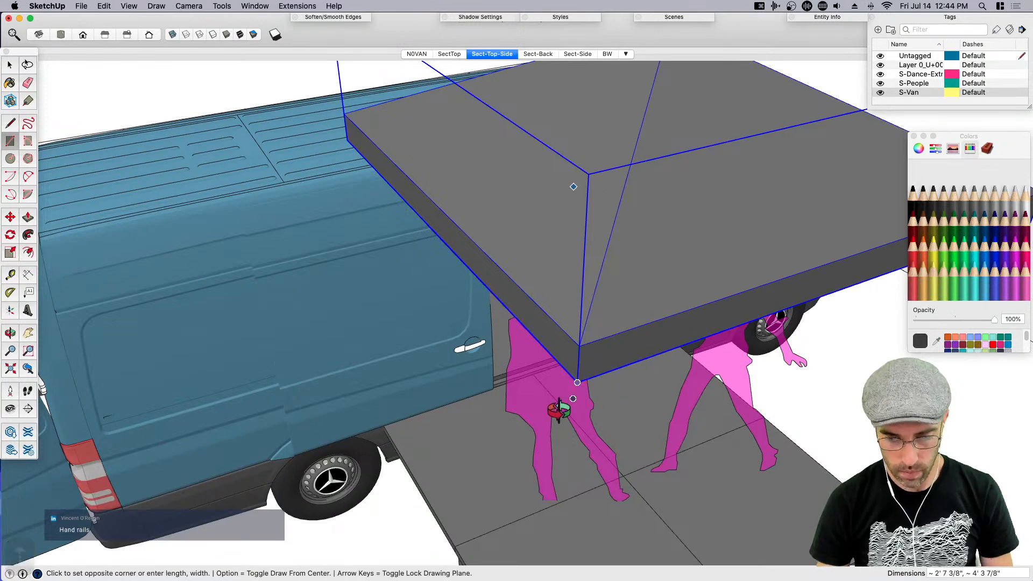
scroll(538, 409, "up", 2)
scroll(516, 426, "up", 2)
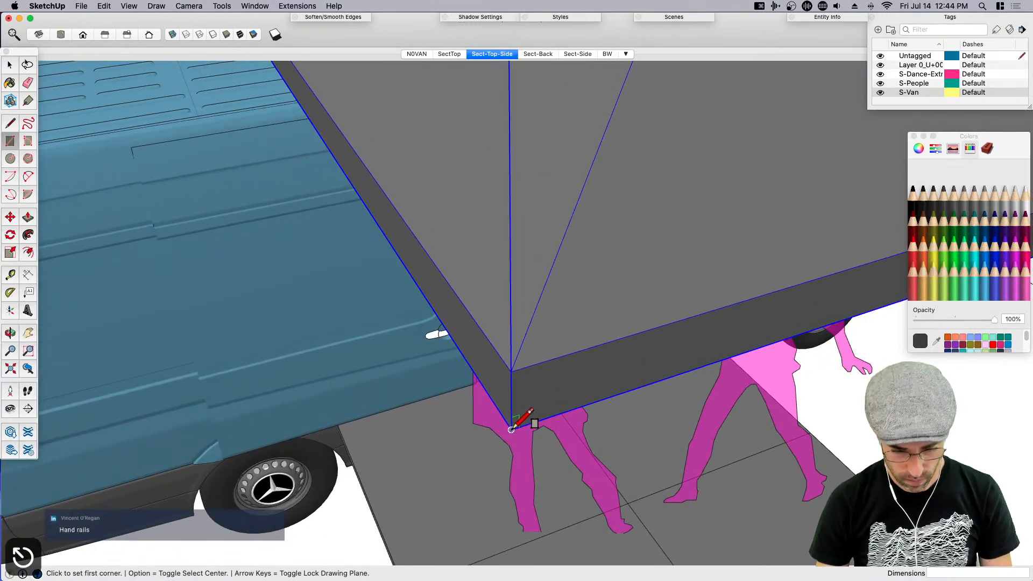
key("alt")
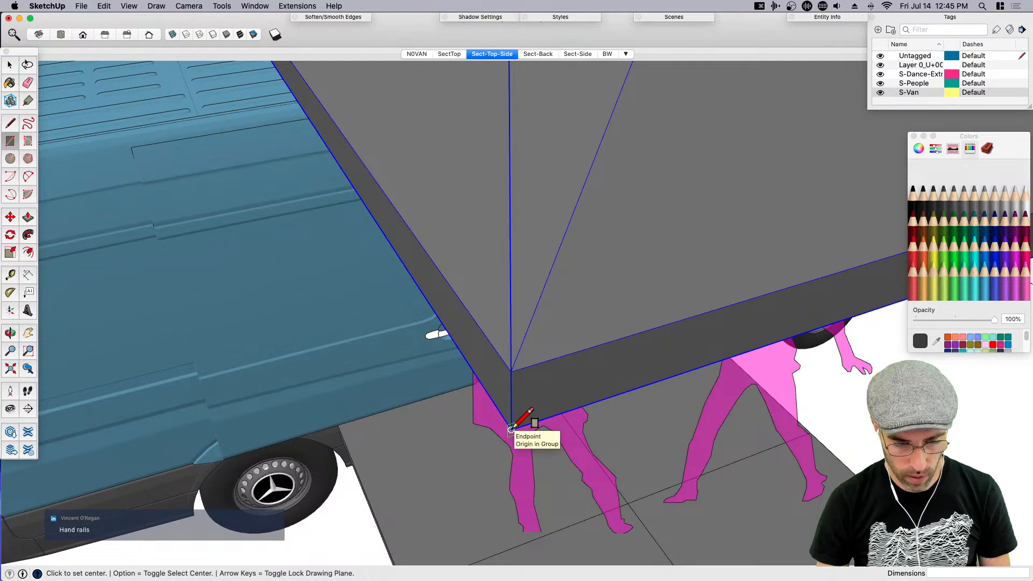
left_click(511, 428)
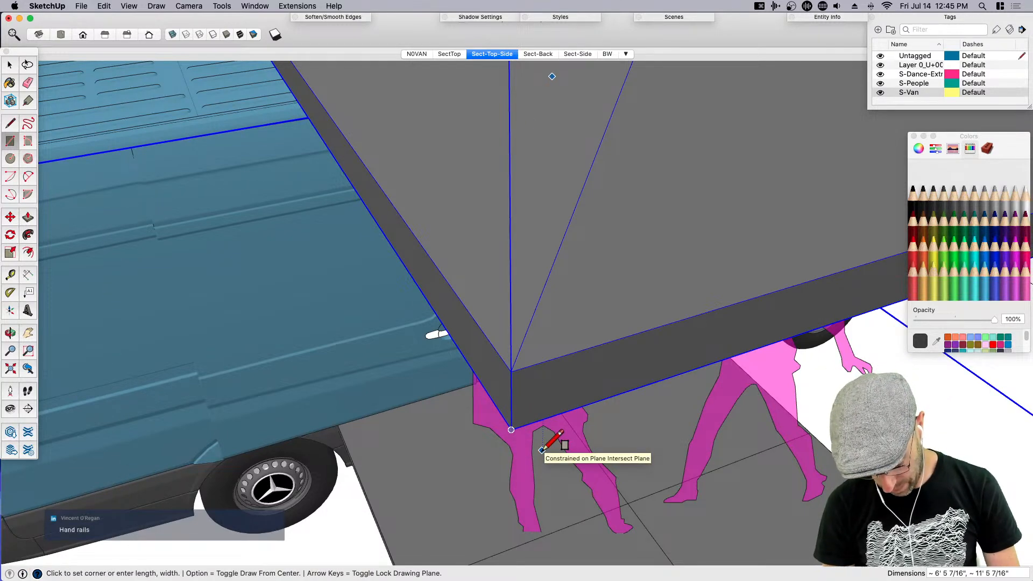
type("2")
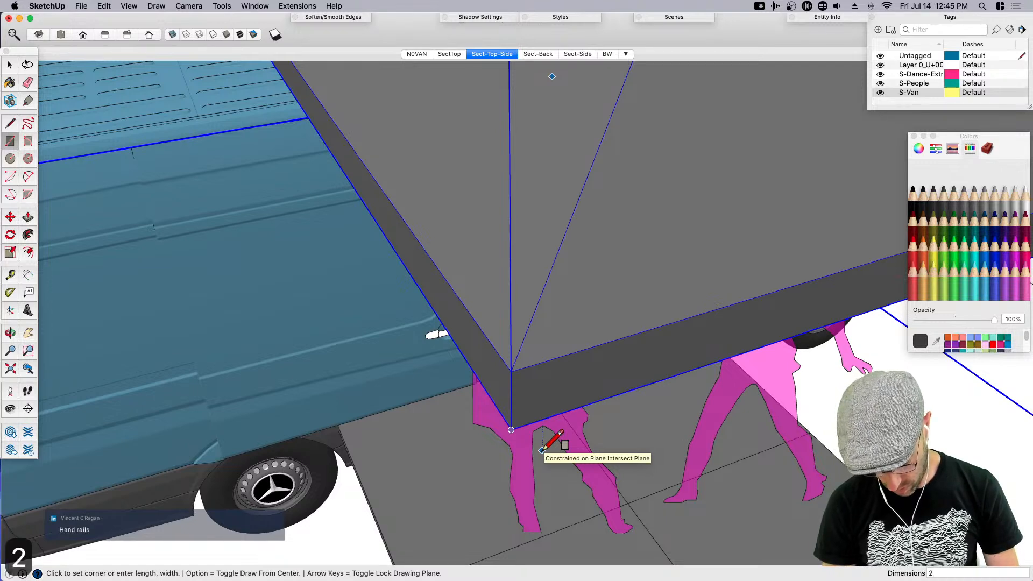
type(",")
key("Return")
key("space")
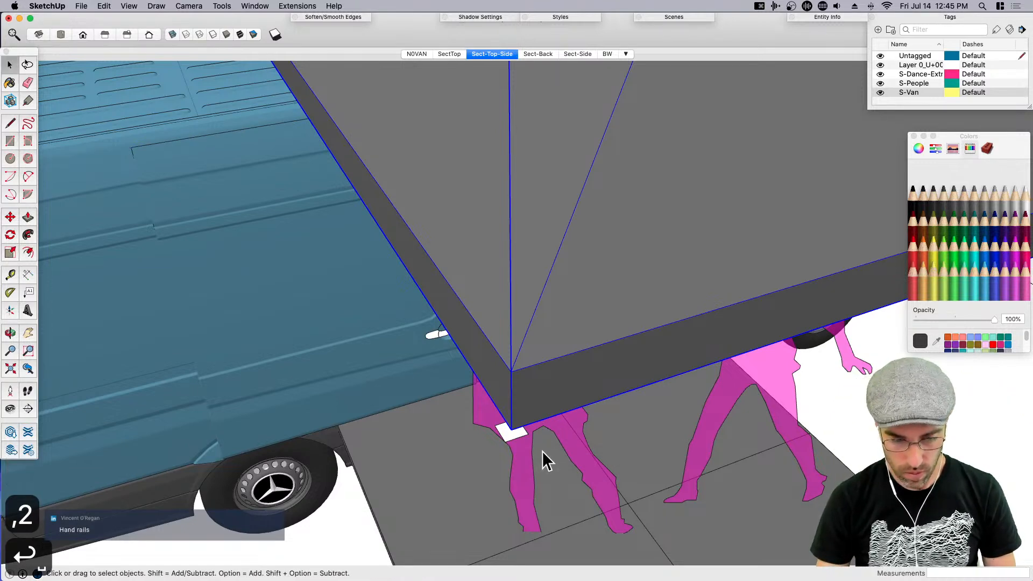
Extrude the small square down to the deck as a post and group it
scroll(582, 366, "down", 3)
key("p")
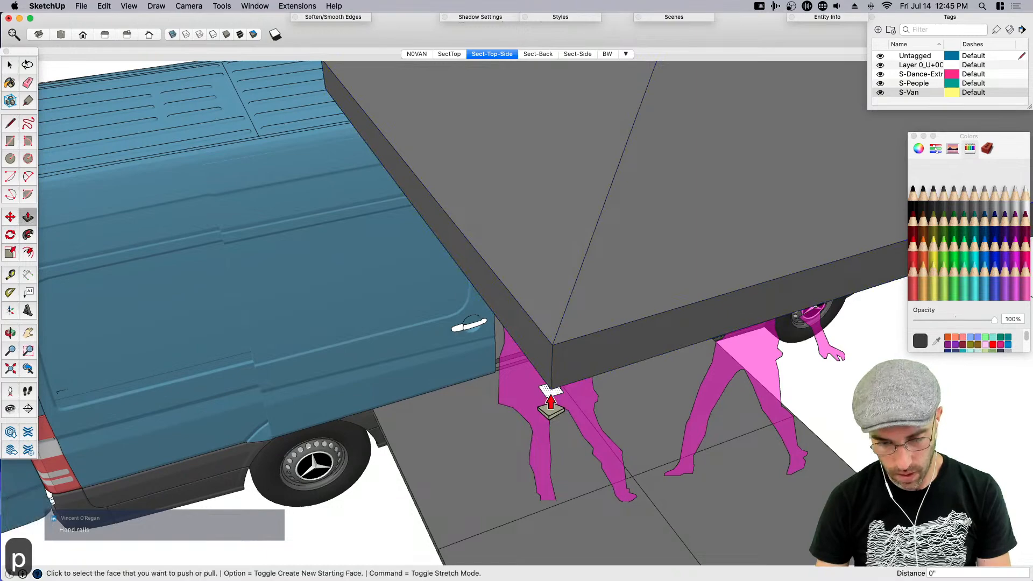
left_click(551, 393)
left_click(497, 545)
key("space")
scroll(570, 409, "down", 4)
left_click(590, 440)
scroll(603, 388, "down", 1)
key("super+g")
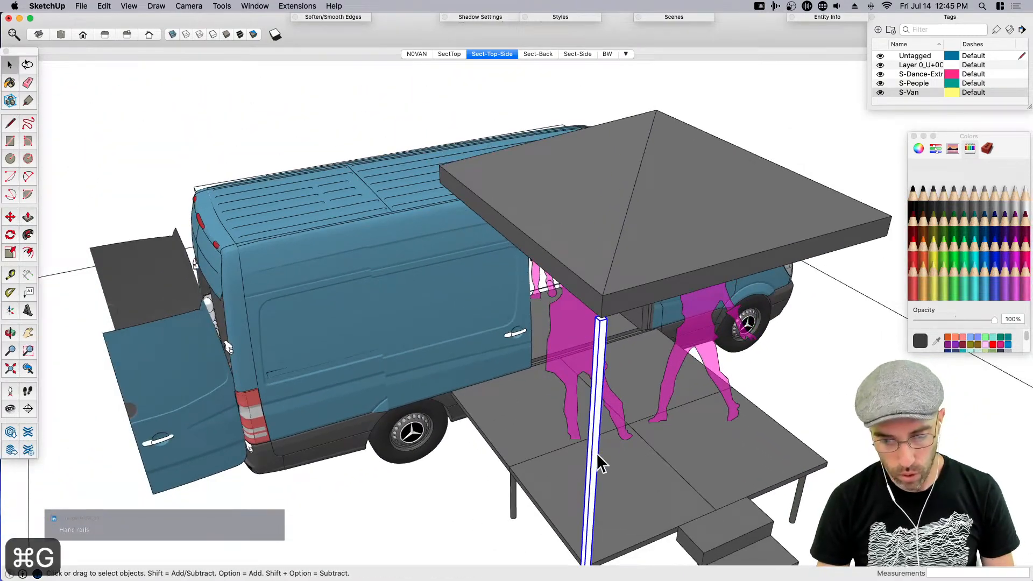
Paint the post dark gray and move it inward so its outer top corner meets the canopy's lower corner
key("b")
left_click(598, 396)
key("o")
key("m")
scroll(560, 364, "up", 6)
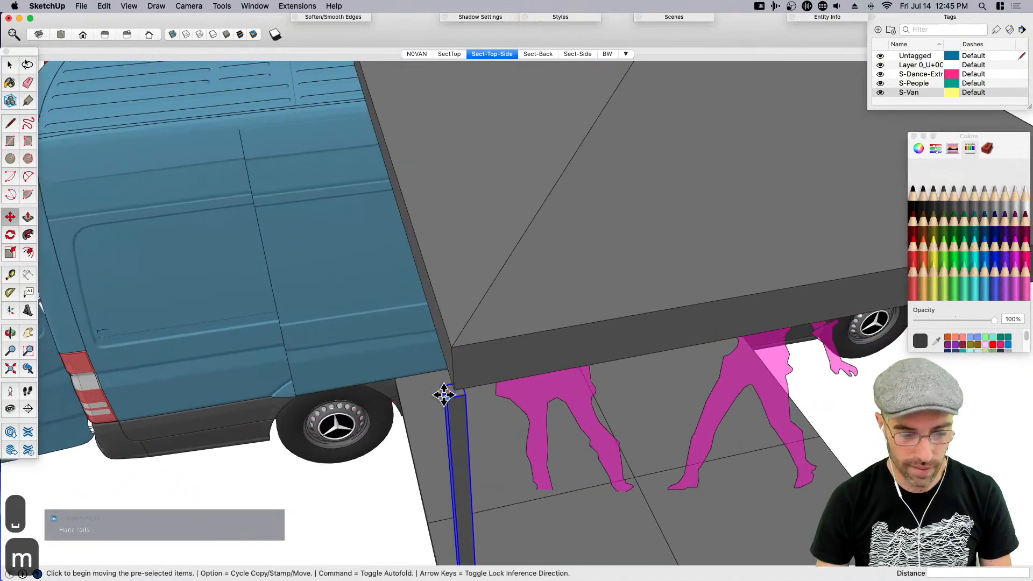
left_click(447, 397)
left_click(458, 386)
middle_click_drag(461, 395, 581, 409)
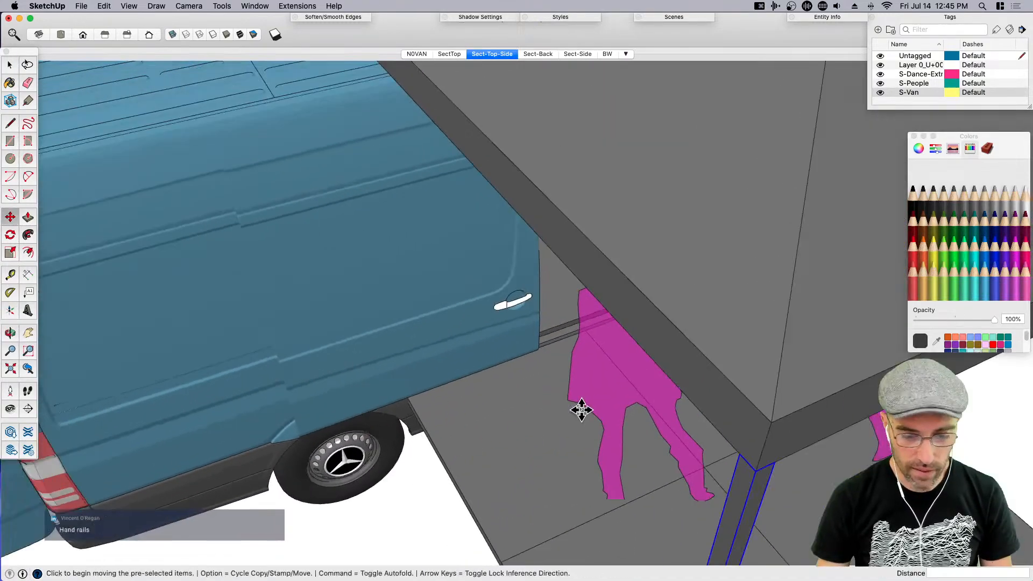
key("space")
Turn the selected canopy post into a component
middle_click_drag(670, 413, 445, 320)
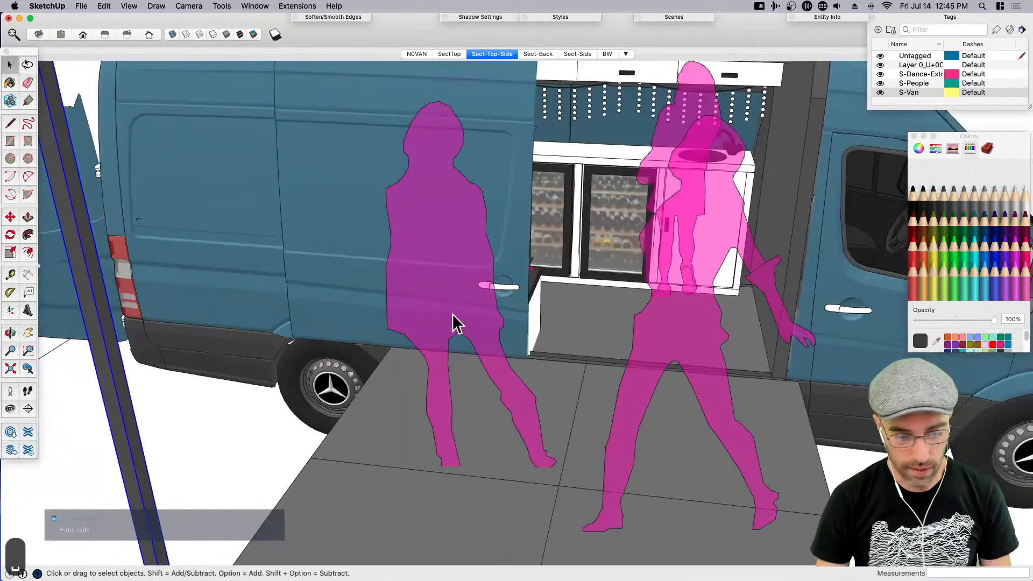
scroll(444, 320, "down", 5)
key("shift+g")
key("Return")
Copy the post from its top corner to the canopy's other outer corner, toward the front of the van
key("m")
scroll(260, 275, "up", 5)
scroll(261, 275, "down", 2)
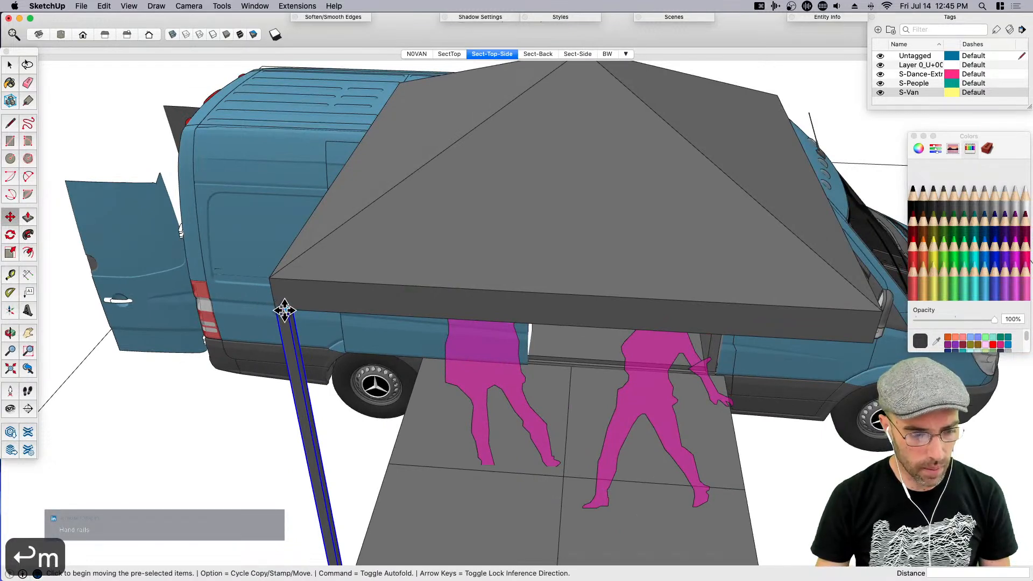
left_click(285, 309)
key("alt")
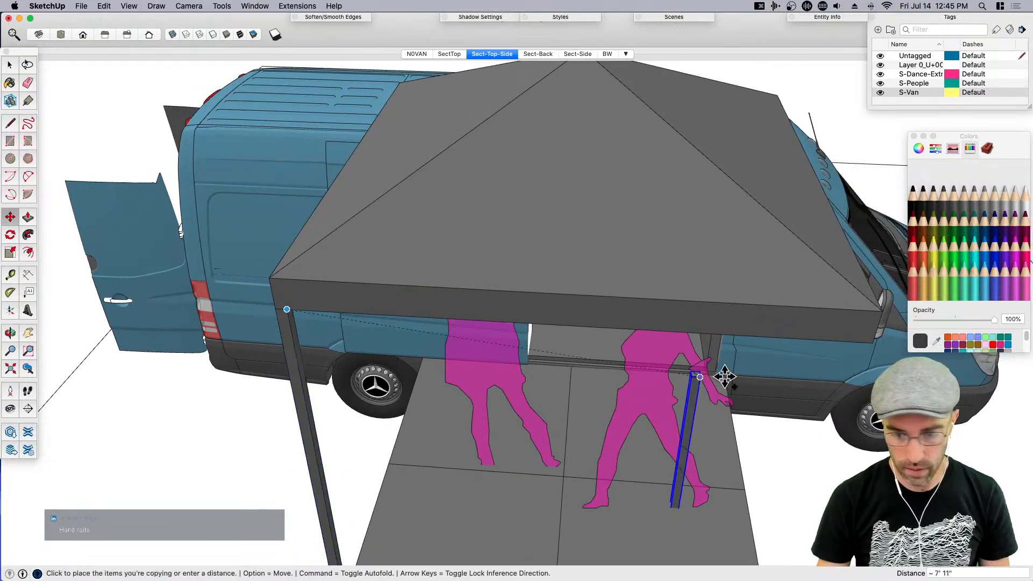
left_click(871, 343)
scroll(643, 403, "down", 5)
middle_click_drag(640, 404, 320, 359)
key("space")
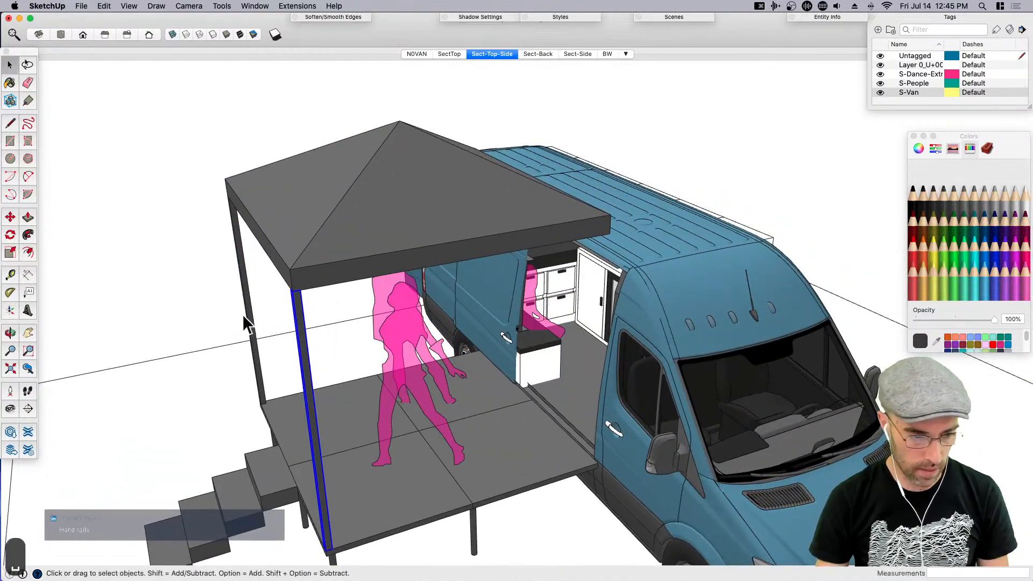
Copy the two outer canopy posts about 7' 8" across the deck to the canopy's van side
key("m")
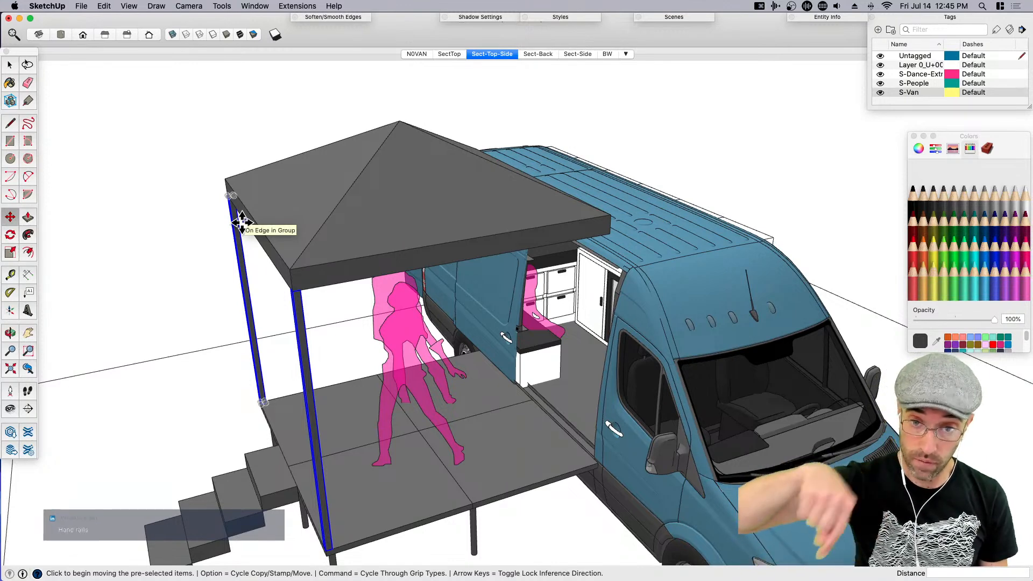
key("m")
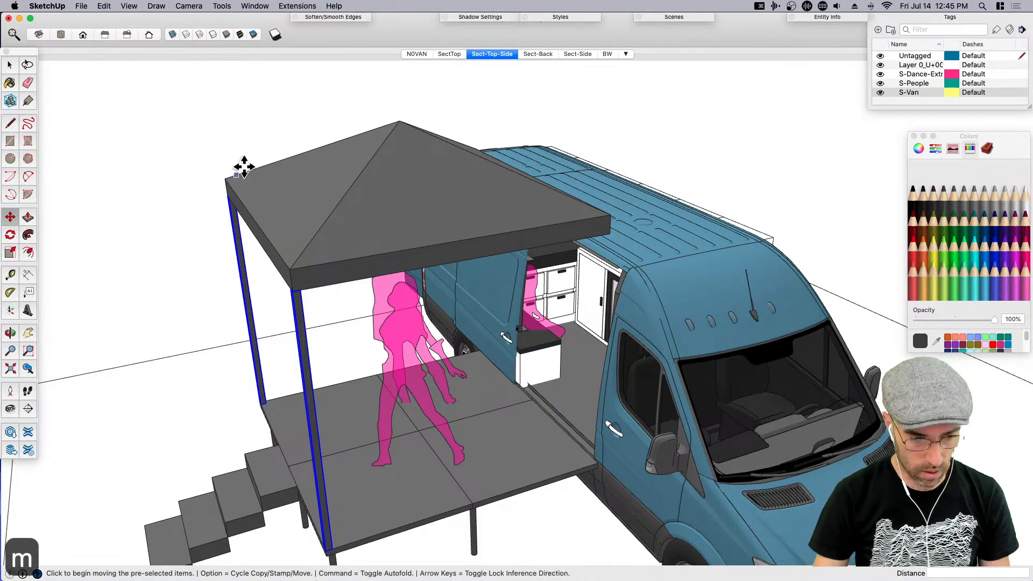
key("alt")
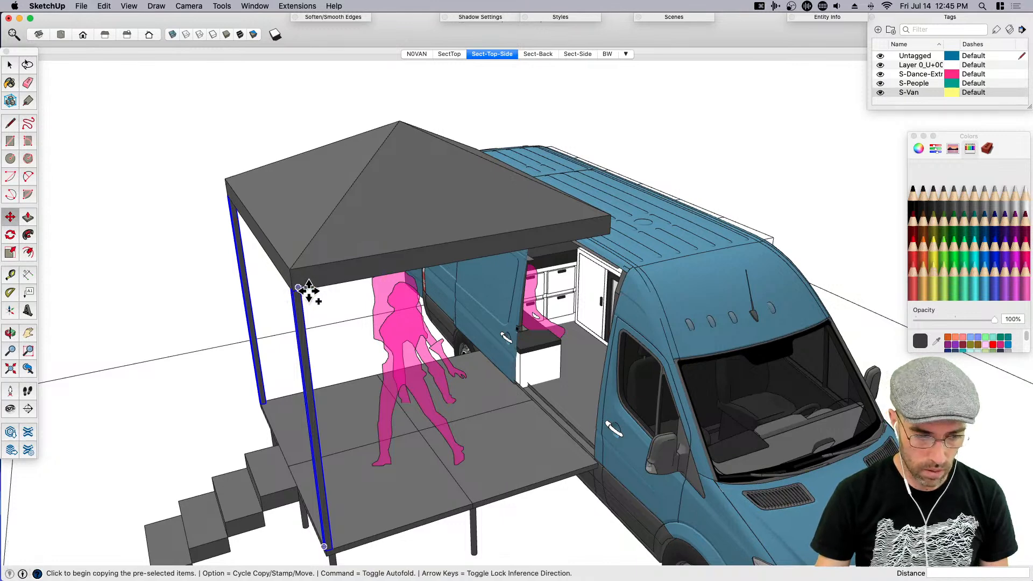
scroll(298, 290, "up", 3)
left_click(291, 284)
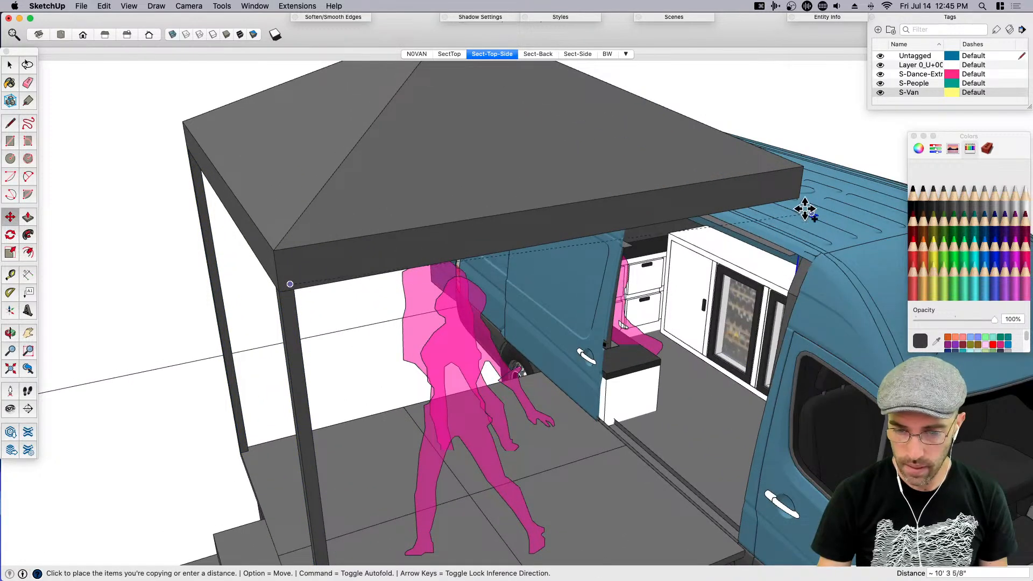
middle_click_drag(777, 223, 624, 266)
scroll(623, 265, "up", 5)
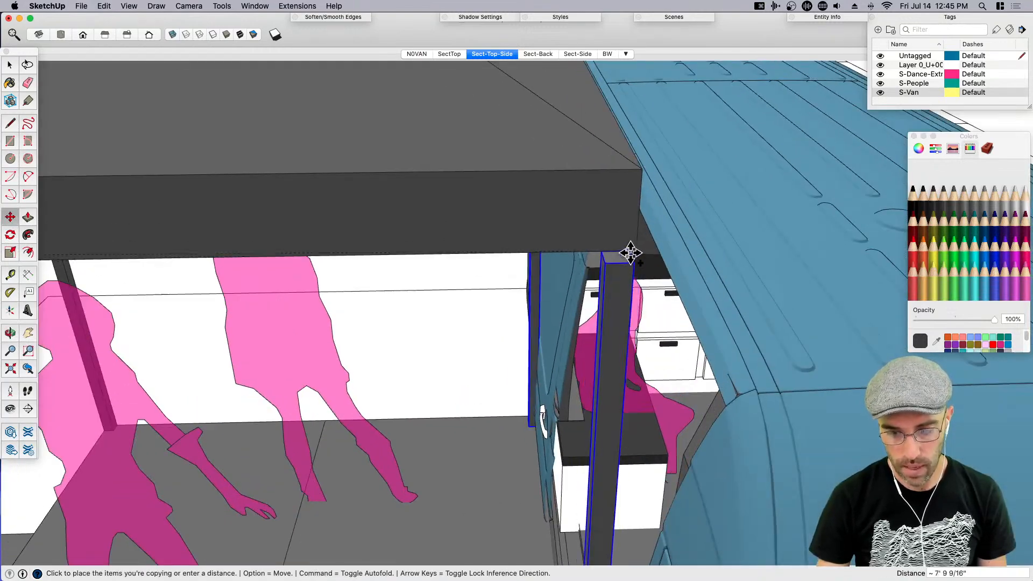
left_click(609, 262)
Move the copied posts about 3" so their outer top corner meets the canopy's lower van-side corner
scroll(608, 262, "up", 3)
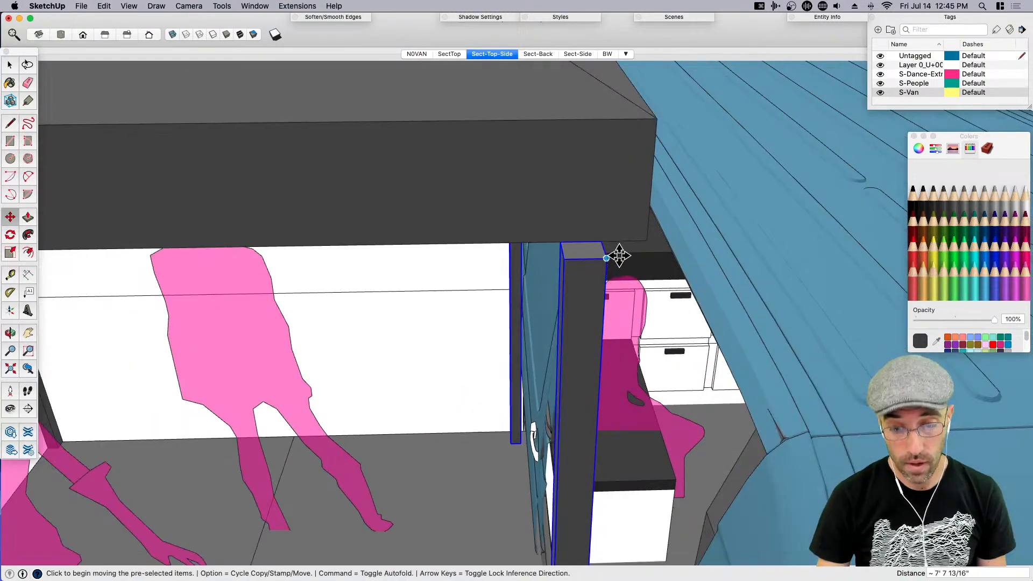
left_click(607, 259)
left_click(646, 239)
scroll(533, 272, "down", 10)
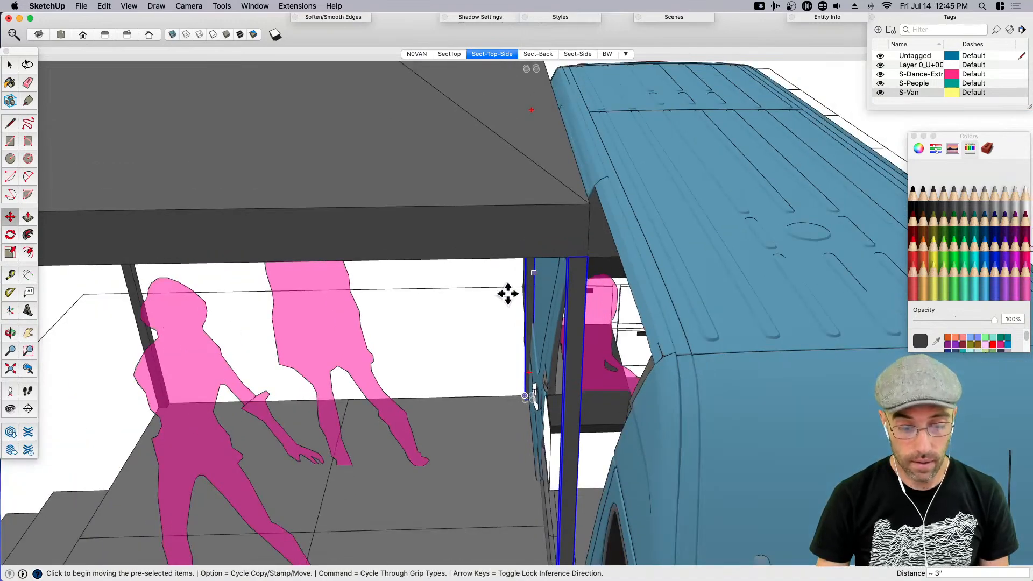
key("space")
scroll(375, 350, "down", 3)
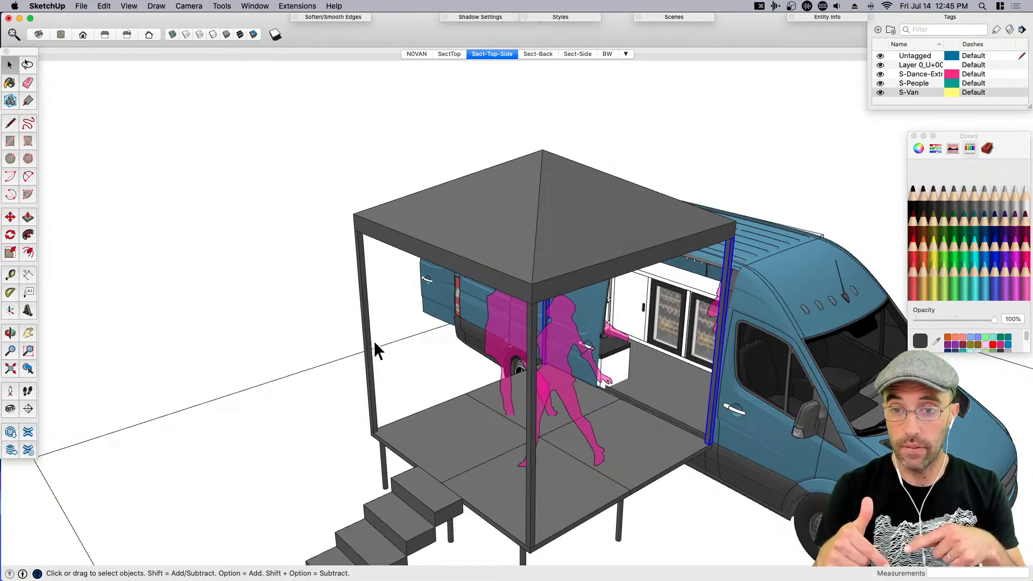
Open the nested groups inside the van and copy the hanging string decoration above the counter
middle_click_drag(378, 340, 409, 323)
scroll(683, 256, "up", 5)
double_click(671, 246)
double_click(669, 245)
left_click(669, 245)
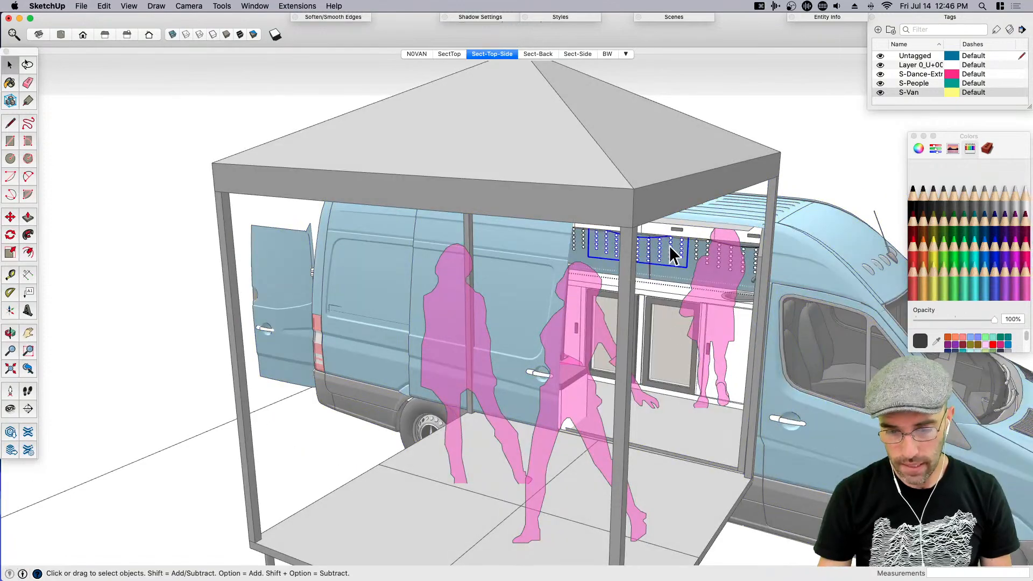
key("super+c")
Leave the van's nested groups and group the ground plane face
scroll(648, 264, "down", 4)
scroll(510, 355, "down", 5)
left_click(436, 445)
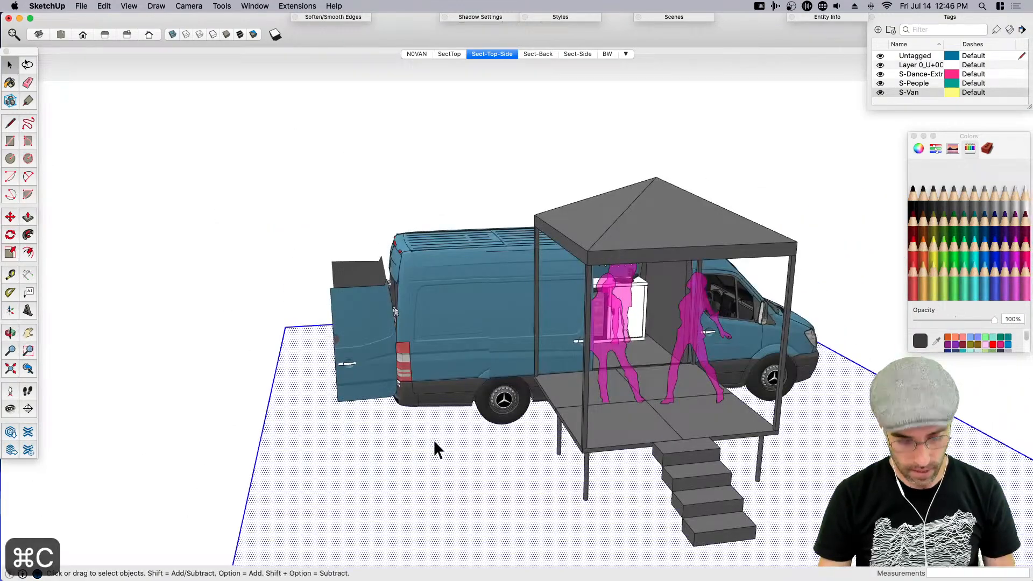
middle_click_drag(436, 445, 541, 466)
key("super+v")
key("Escape")
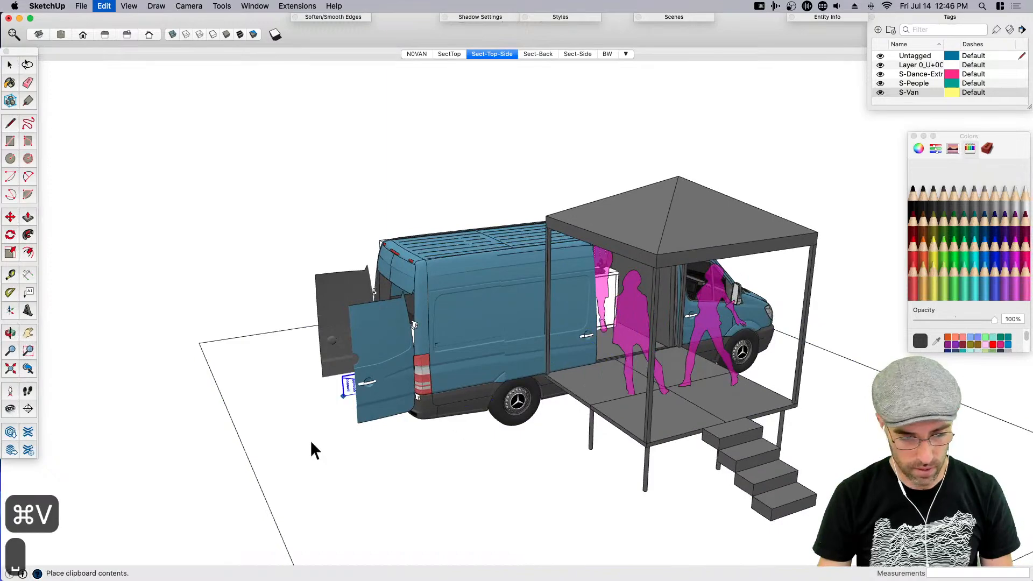
key("super+g")
Paste the copied string decoration at the deck edge facing the van's rear
middle_click_drag(340, 467, 624, 435)
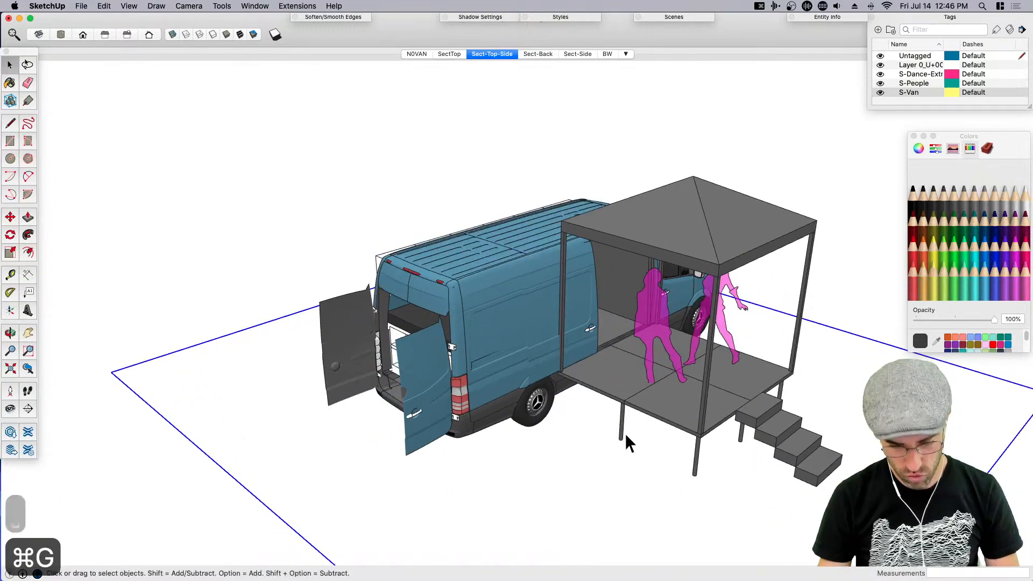
key("super+v")
scroll(624, 395, "up", 3)
scroll(607, 398, "up", 3)
left_click(611, 396)
Rotate the pasted string decoration 90 degrees horizontally so it runs along the deck's edge
key("q")
left_click(605, 376)
left_click(632, 377)
type("90")
key("Return")
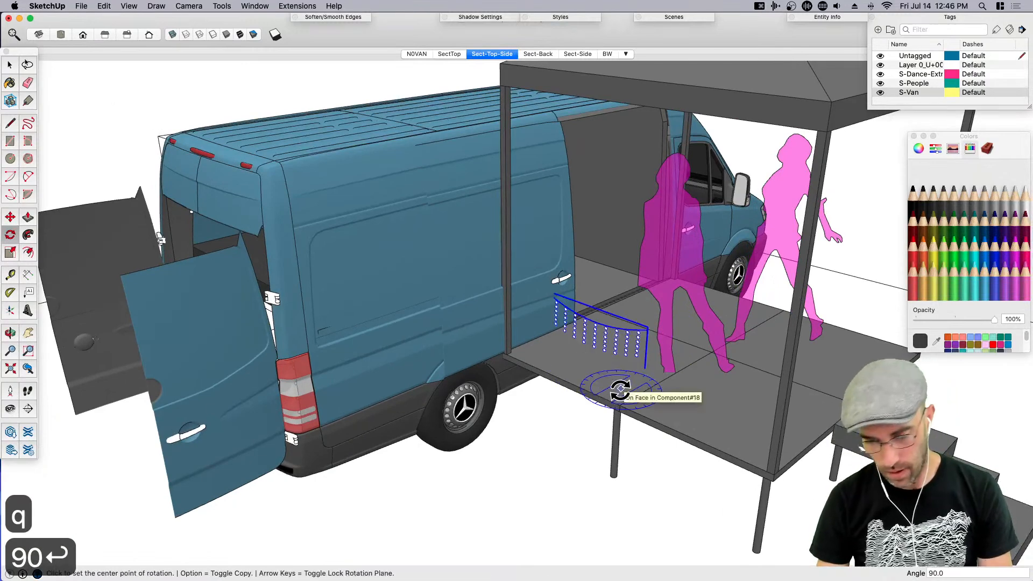
Move the string decoration by its upper corner up to the outer post, just under the canopy's rear-facing edge
key("m")
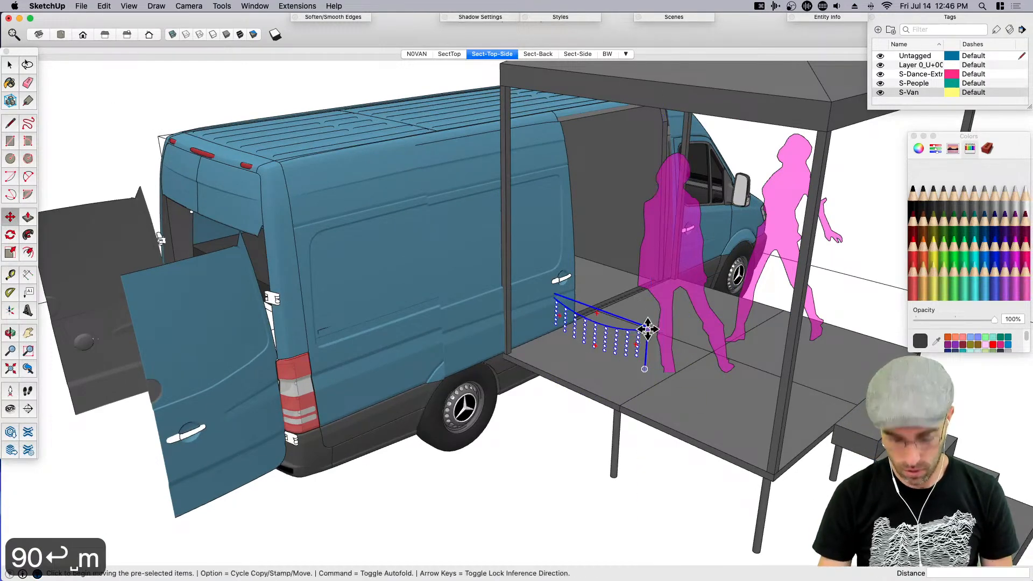
scroll(647, 329, "up", 5)
key("space")
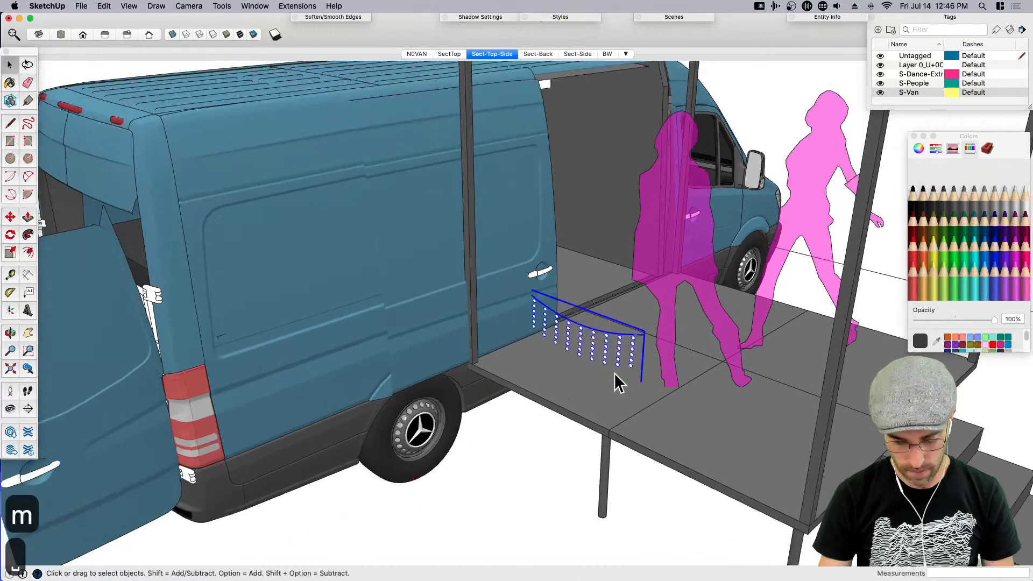
scroll(619, 383, "up", 3)
key("m")
left_click(659, 312)
middle_click_drag(659, 312, 815, 283)
left_click(752, 206)
scroll(685, 175, "up", 3)
Try to stretch the string decoration along the canopy edge until it reaches the van-side post
key("s")
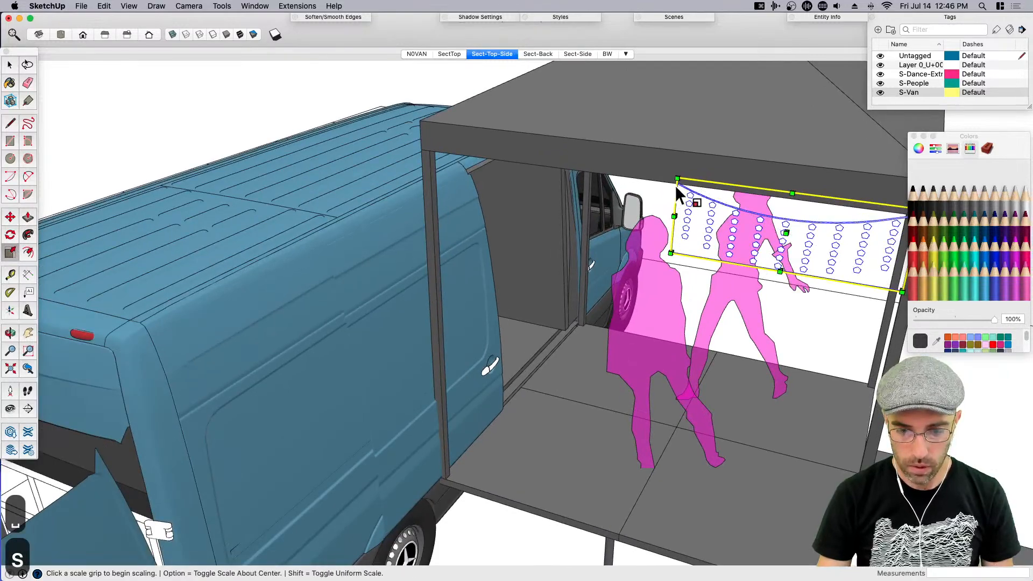
middle_click_drag(675, 185, 699, 196)
scroll(699, 239, "up", 3)
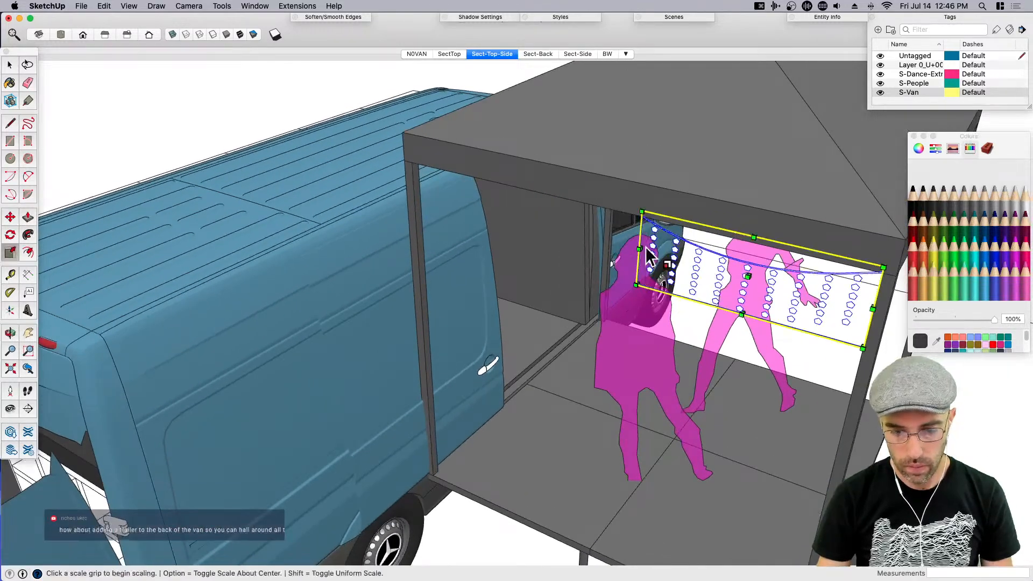
scroll(640, 249, "up", 2)
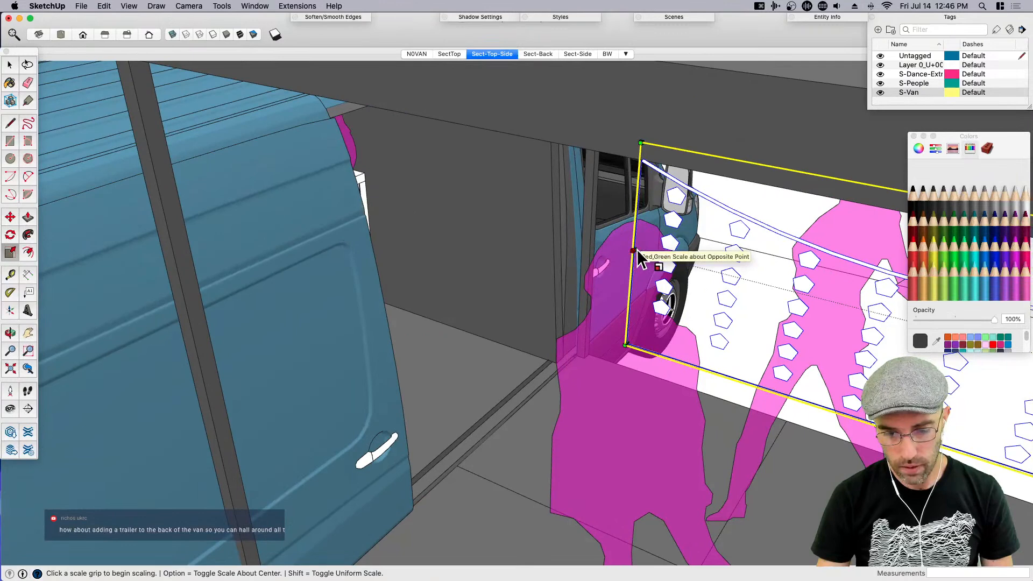
middle_click_drag(637, 247, 491, 309)
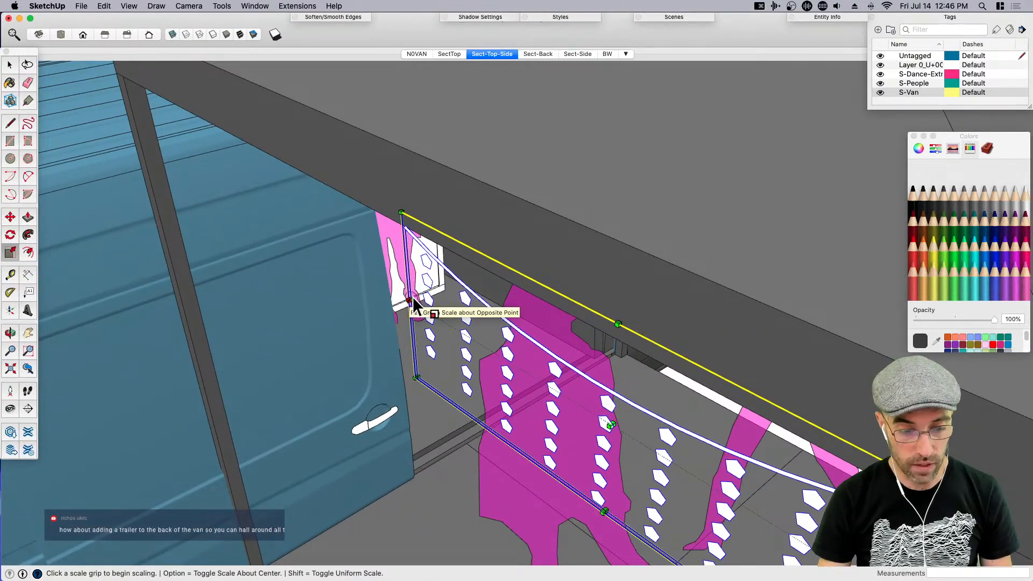
middle_click_drag(414, 341, 362, 325)
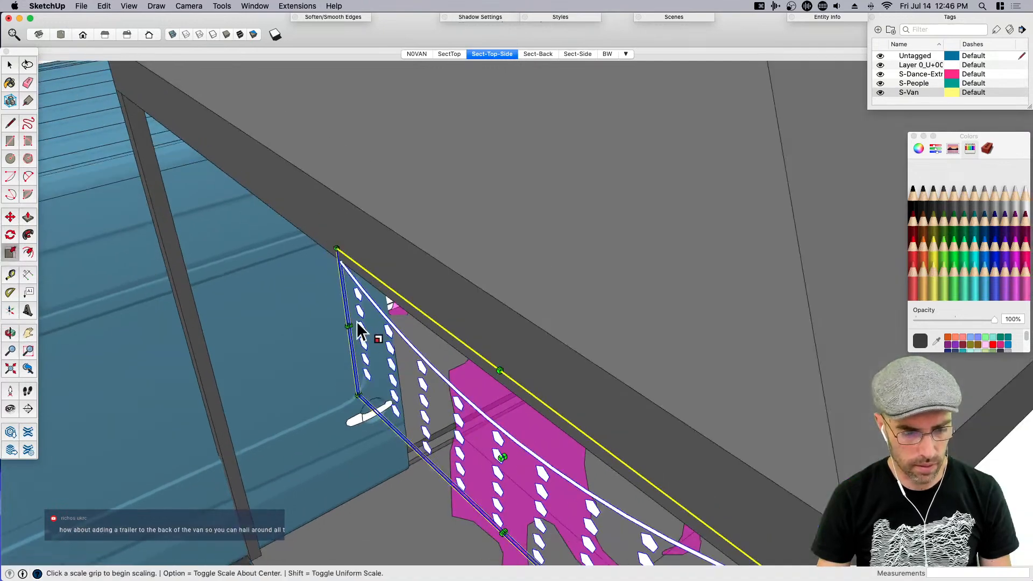
scroll(350, 331, "up", 5)
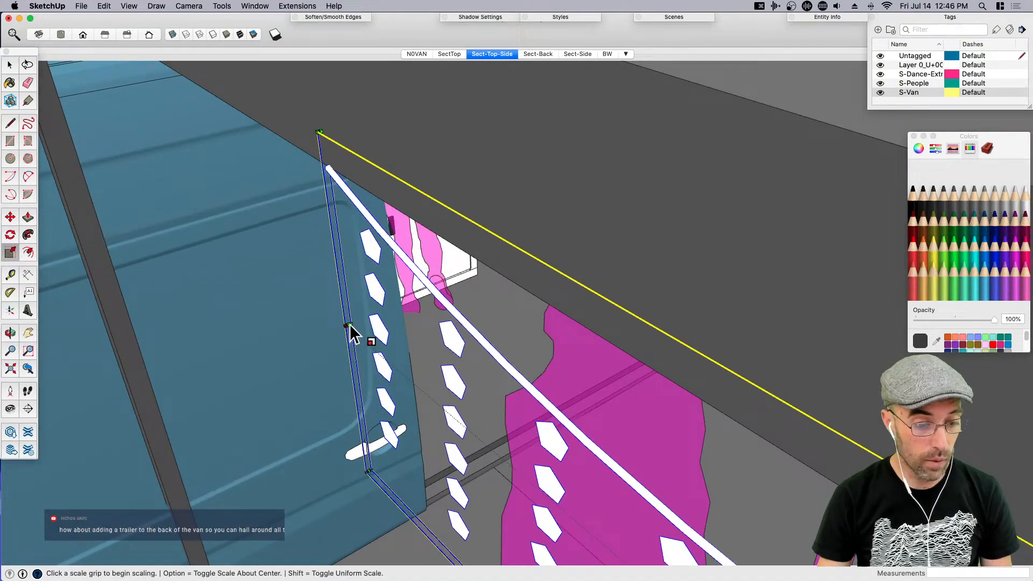
left_click(346, 315)
scroll(345, 315, "down", 3)
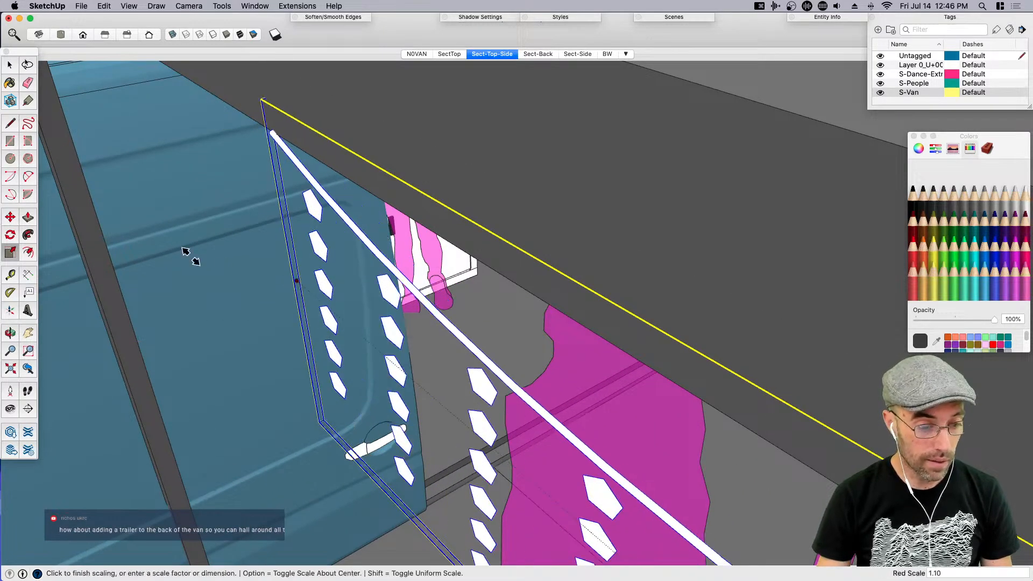
left_click(69, 203)
key("space")
middle_click_drag(308, 180, 528, 256)
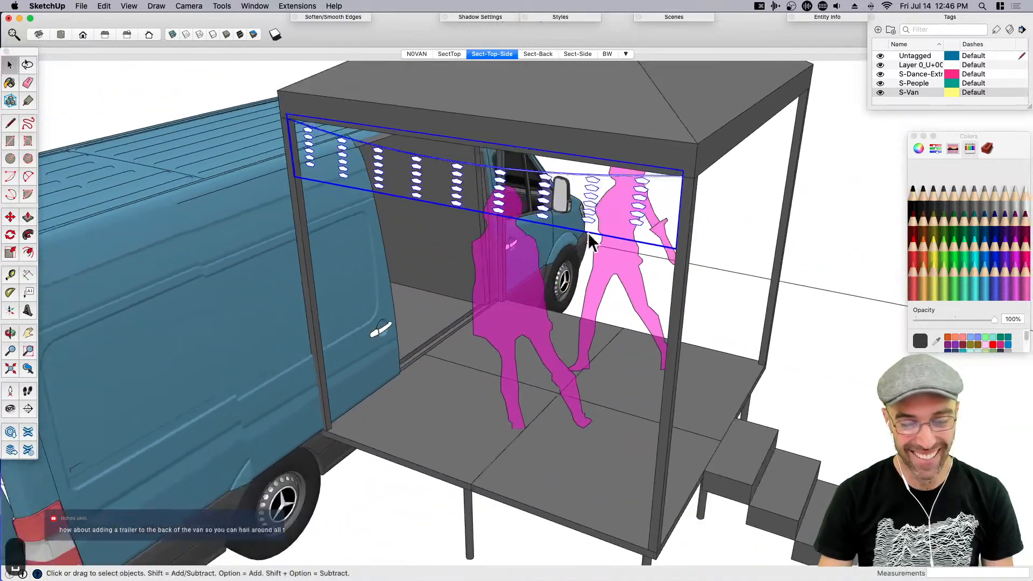
key("cmd+z")
Copy the string decoration end to end along the canopy edge toward the van
middle_click_drag(676, 226, 641, 226)
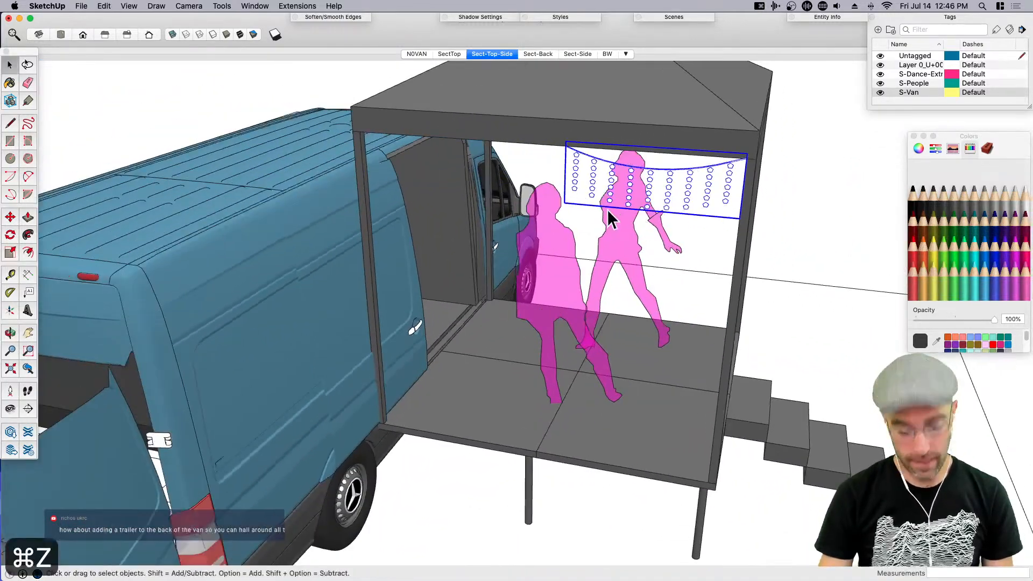
key("m")
scroll(735, 164, "up", 2)
key("alt")
left_click(748, 156)
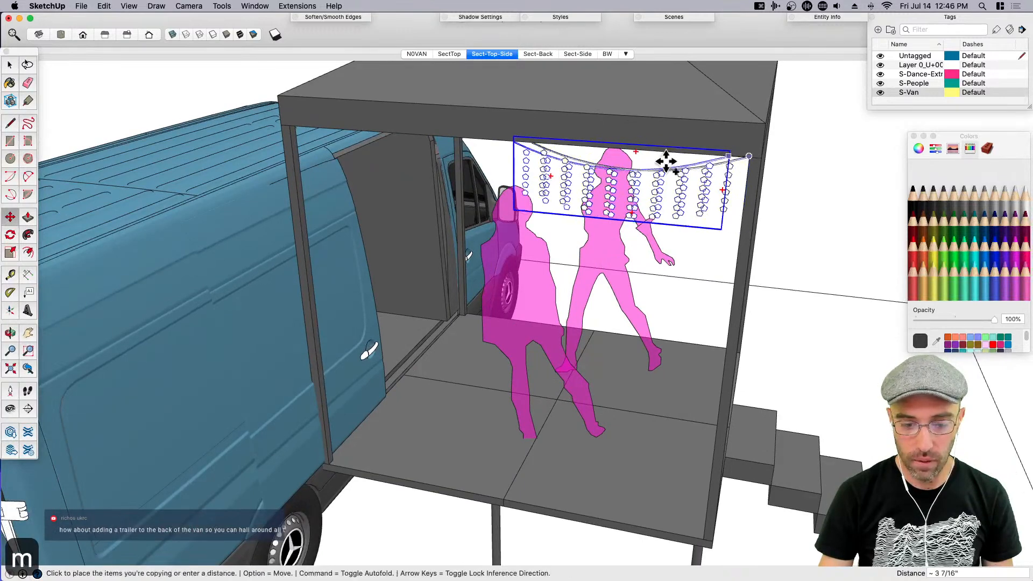
left_click(533, 141)
Group the two string decorations and move the group by its middle joint to center it between the posts
key("space")
left_click(566, 160, "shift")
key("cmd+g")
scroll(531, 140, "up", 1)
key("m")
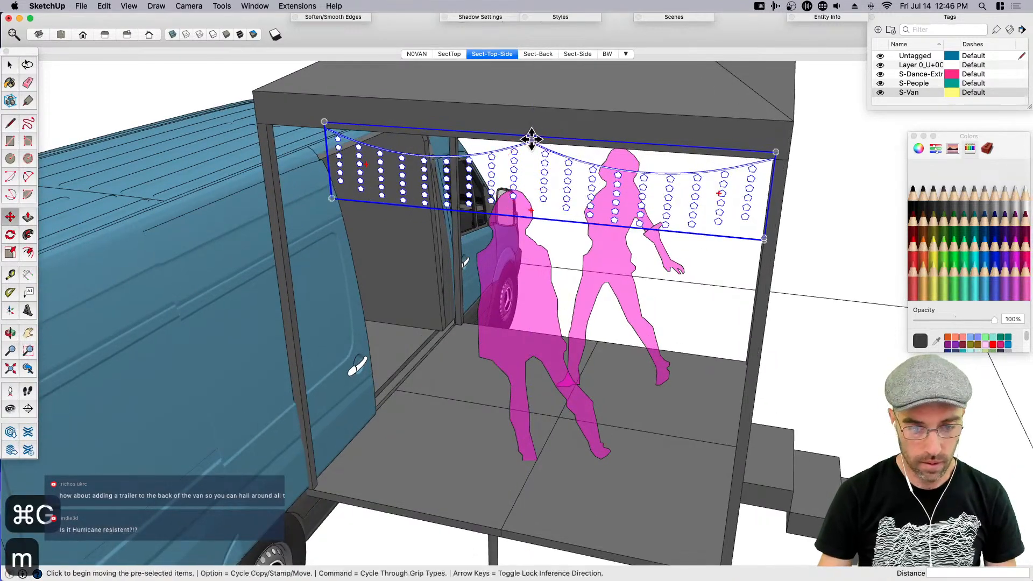
left_click(532, 140)
mouse_move(660, 215)
middle_mouse_down()
mouse_move(719, 248)
mouse_move(669, 219)
middle_mouse_up()
Scale the grouped decorations about their center to about 1.12 lengthwise so they span from post to post
key("s")
scroll(635, 212, "up", 5)
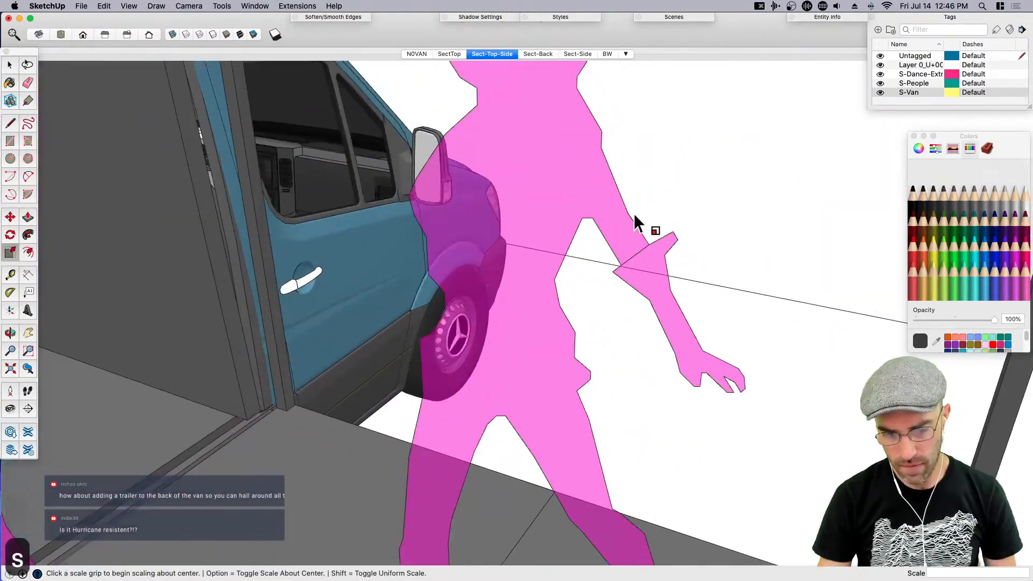
left_click(639, 229)
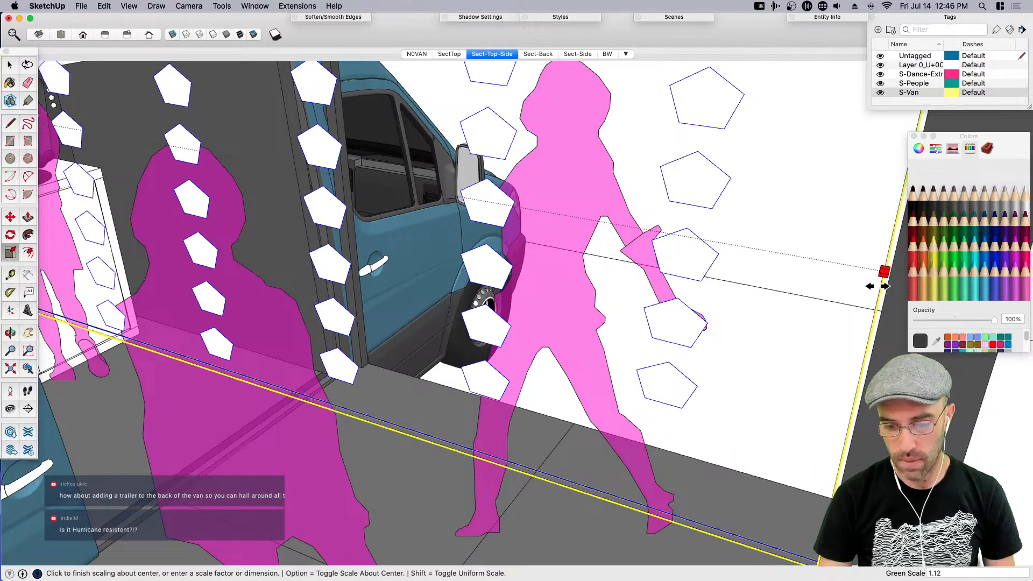
left_click(877, 286)
key("space")
scroll(694, 292, "down", 5)
scroll(694, 304, "up", 2)
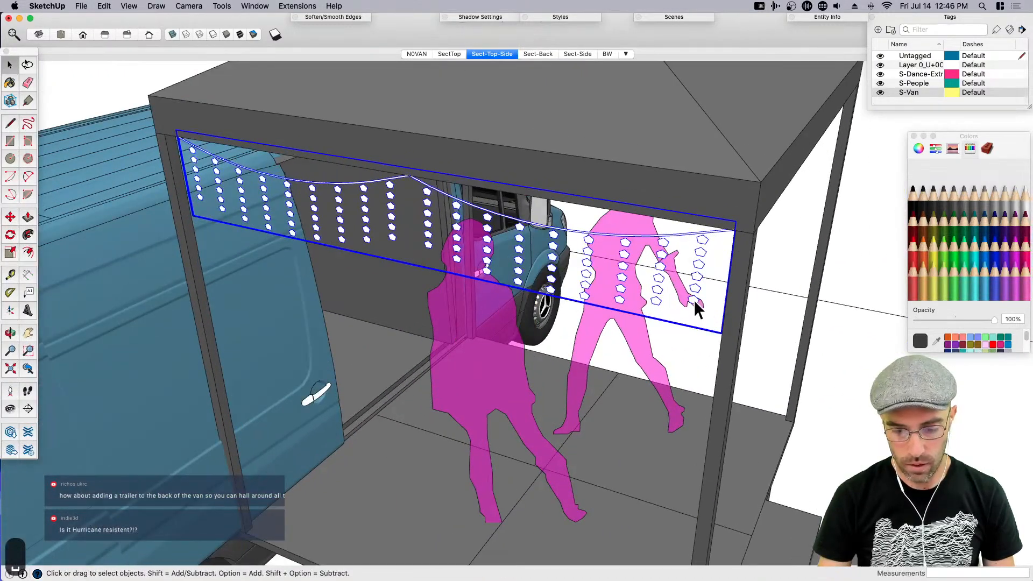
Open the decoration group and make both string components inside it unique
double_click(694, 299)
left_click(392, 237, "shift")
right_click(392, 238)
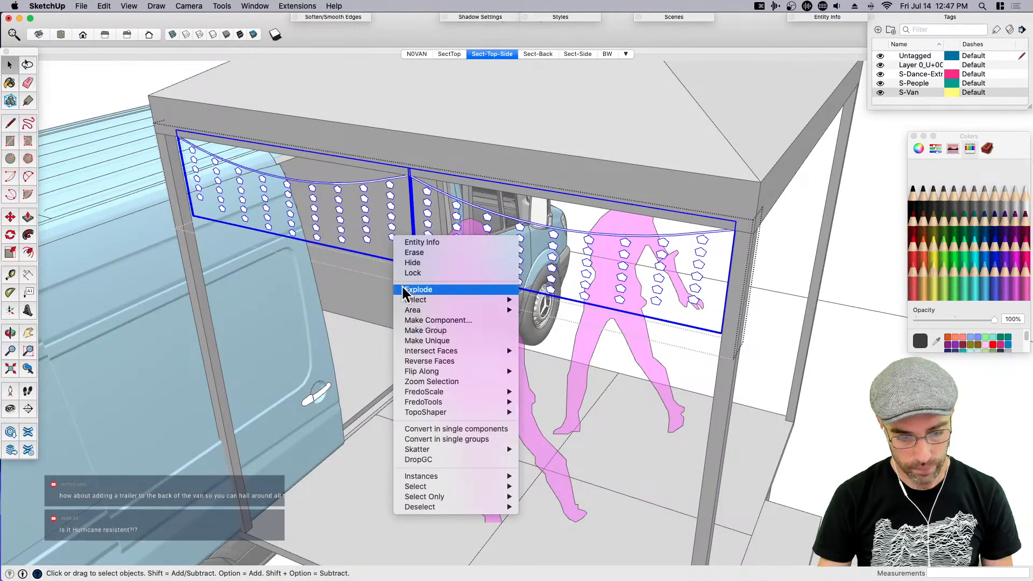
right_click(361, 235)
right_click(365, 243)
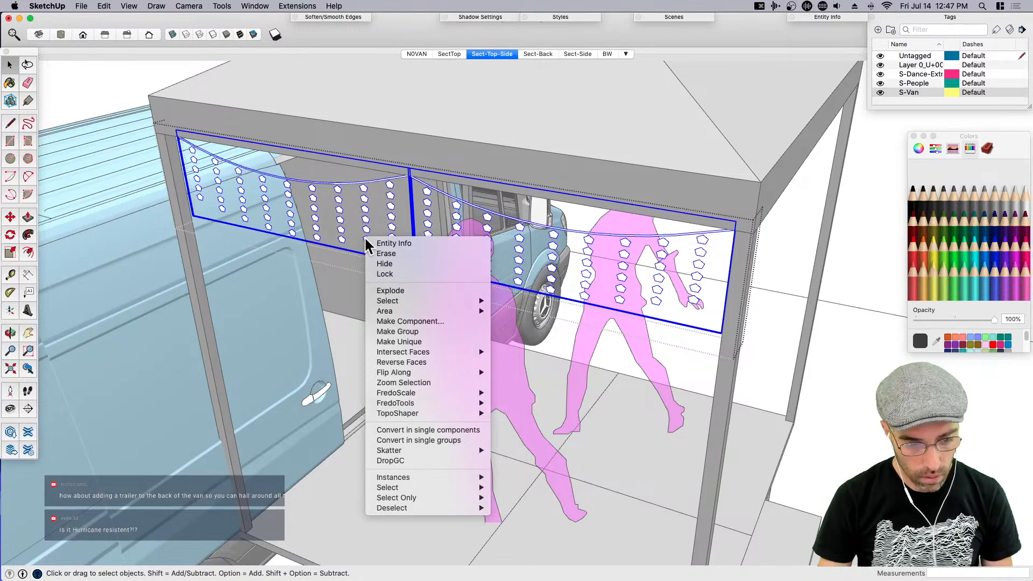
left_click(408, 340)
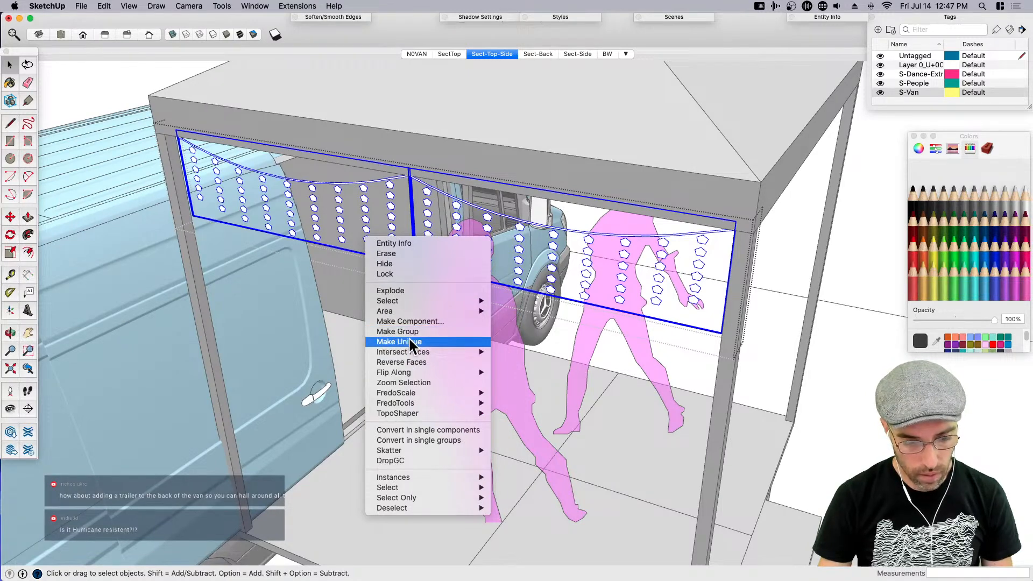
Open the string component near the stair side, explode its group of hanging pentagons, and make all the exploded strands unique
double_click(693, 299)
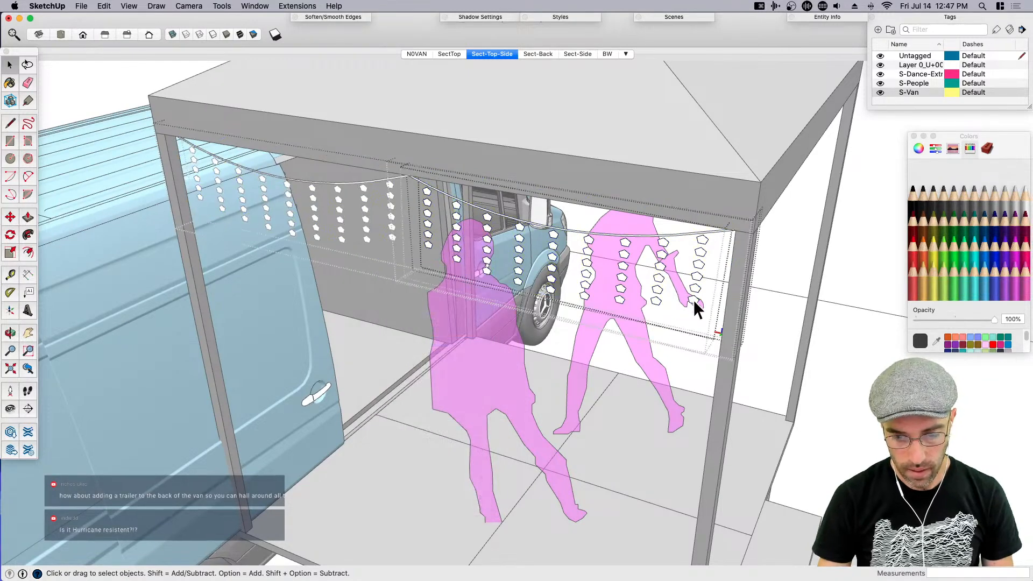
left_click(692, 300)
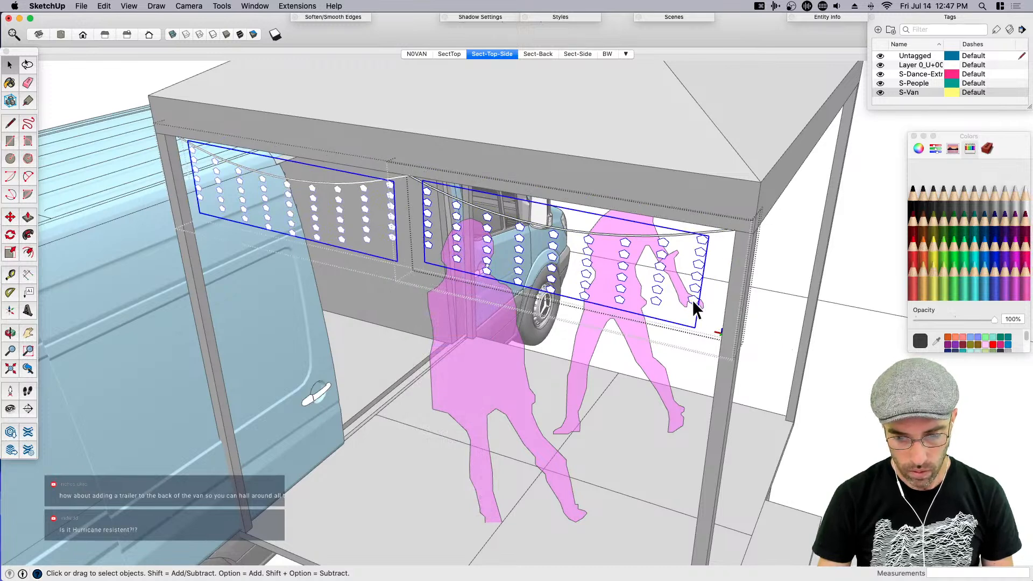
right_click(693, 300)
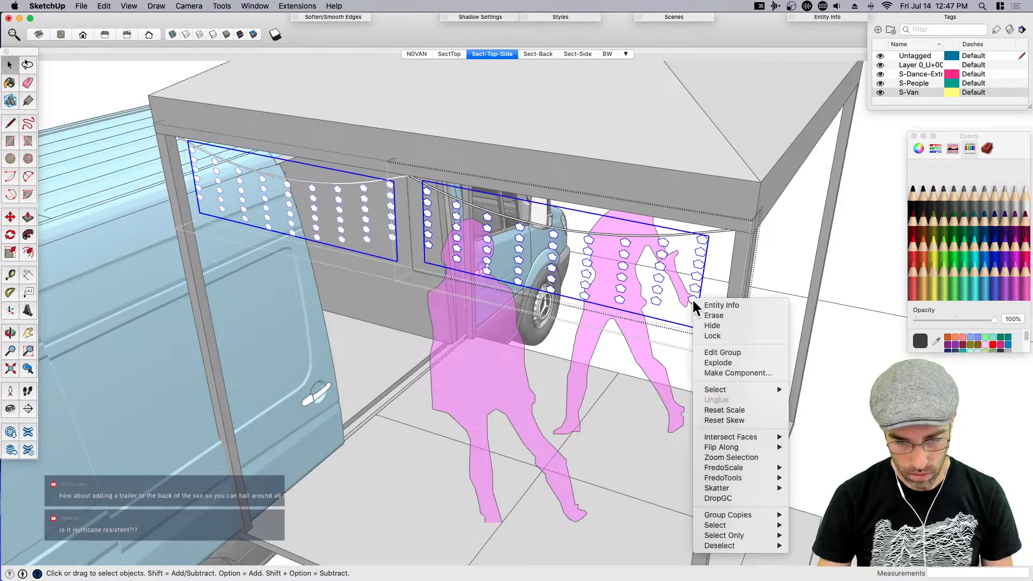
left_click(725, 360)
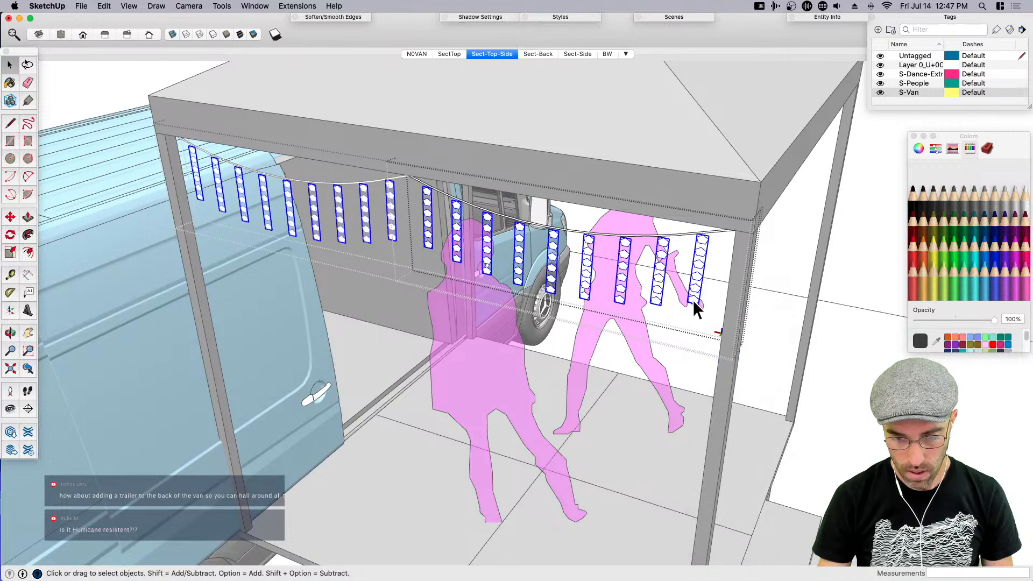
right_click(693, 299)
left_click(737, 401)
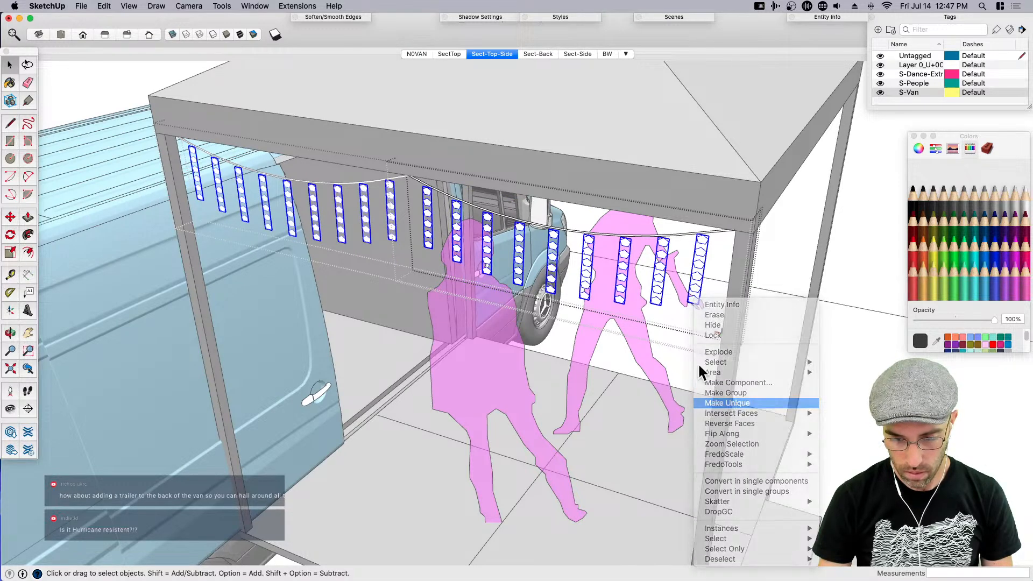
Open one hanging strand and copy its lowest pentagon straight down by the spacing between neighbouring pentagons
double_click(692, 300)
left_click(693, 300)
scroll(693, 299, "up", 5)
key("m")
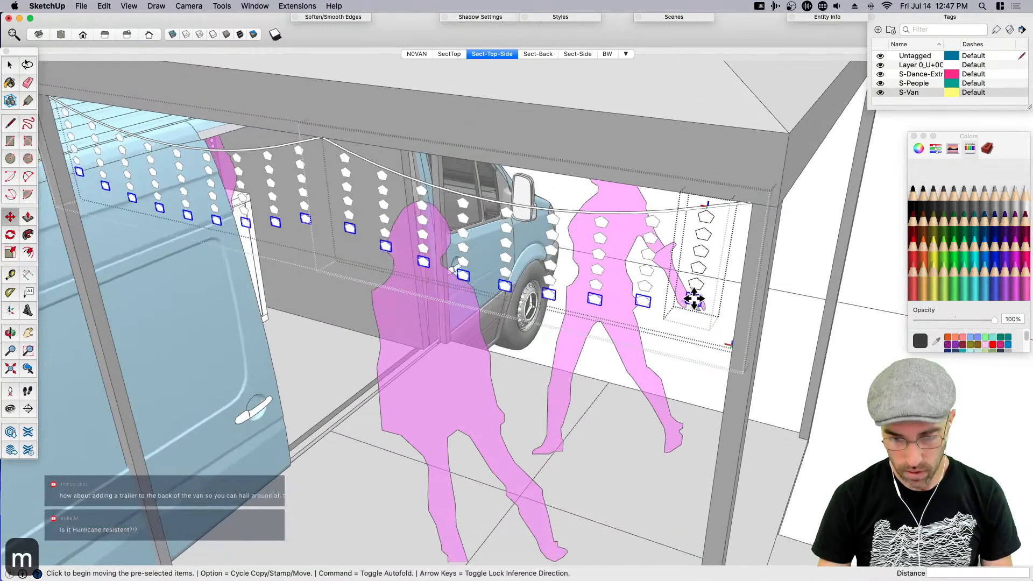
left_click(697, 276)
key("alt")
scroll(699, 285, "up", 3)
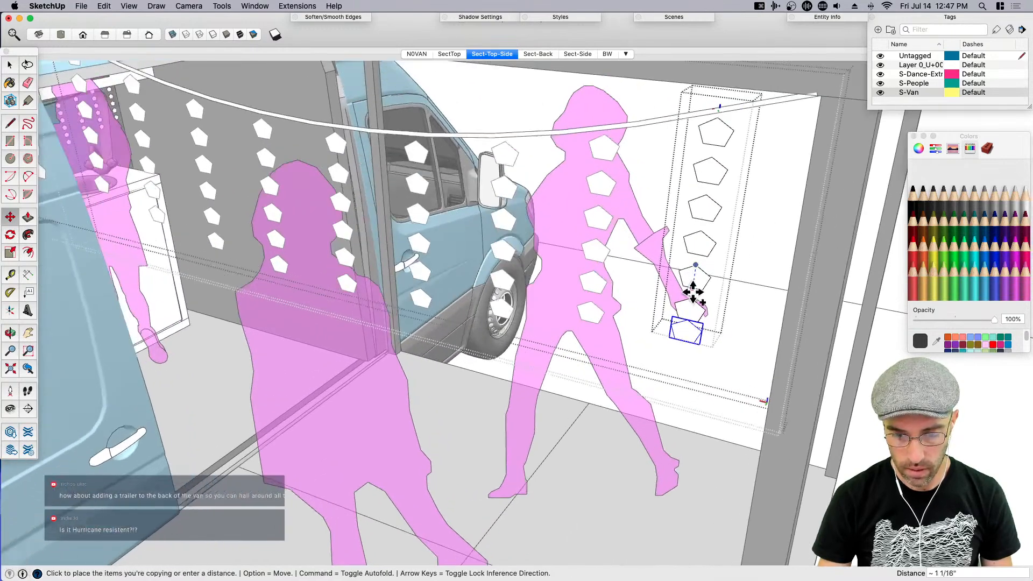
left_click(691, 299)
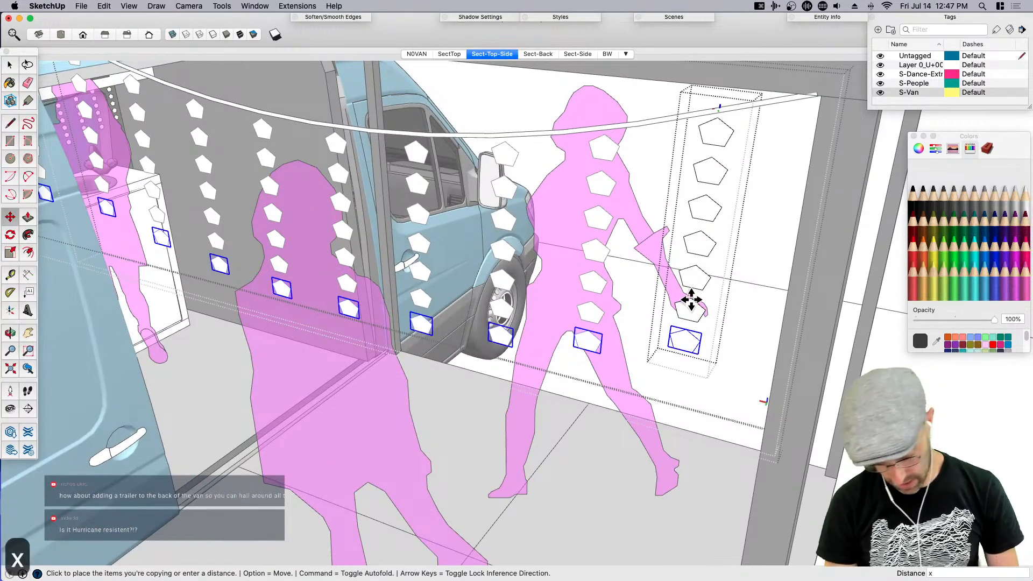
Array the copied pentagon down the strand with a multiplier of x40, and leave the strand for editing
key("BackSpace")
type("1")
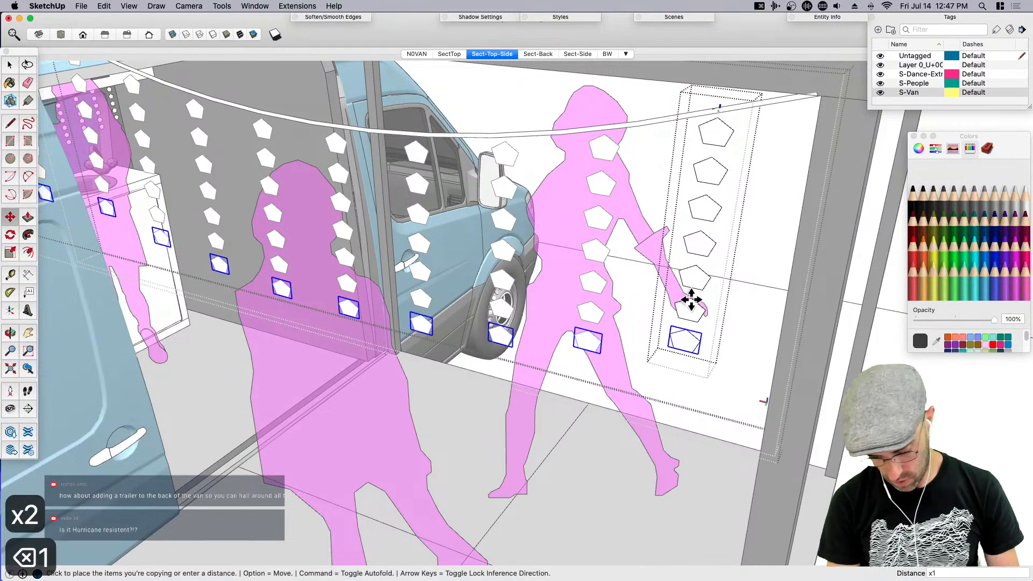
type("5")
key("Return")
scroll(527, 248, "down", 3)
scroll(527, 249, "down", 3)
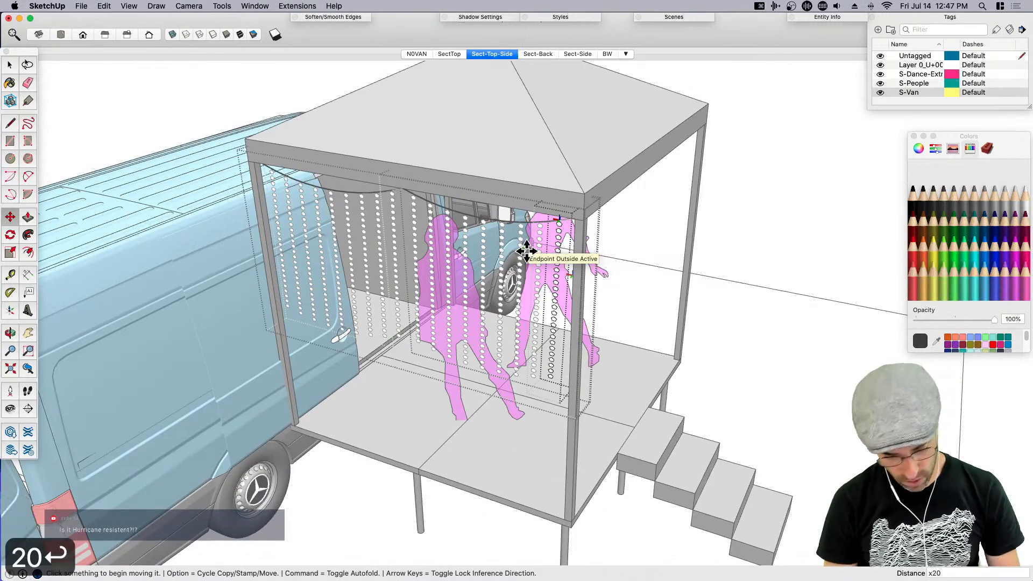
type("x40")
key("Return")
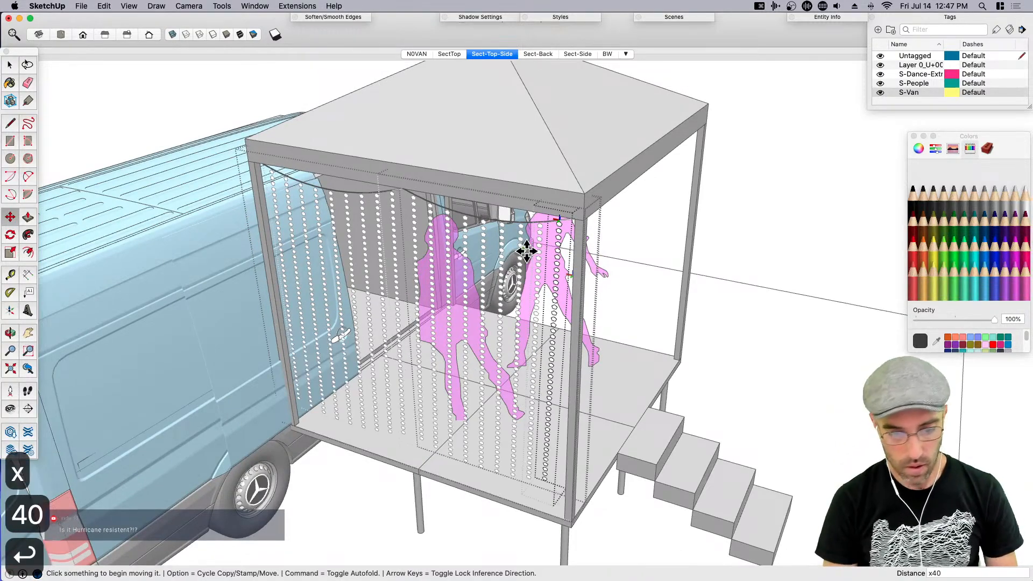
key("space")
middle_click_drag(457, 260, 759, 317)
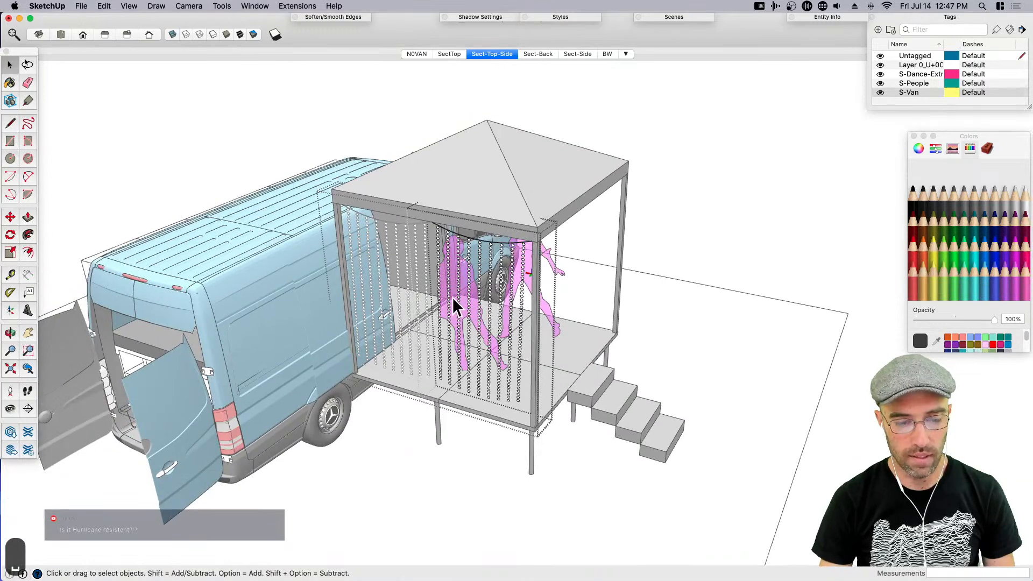
scroll(472, 266, "up", 3)
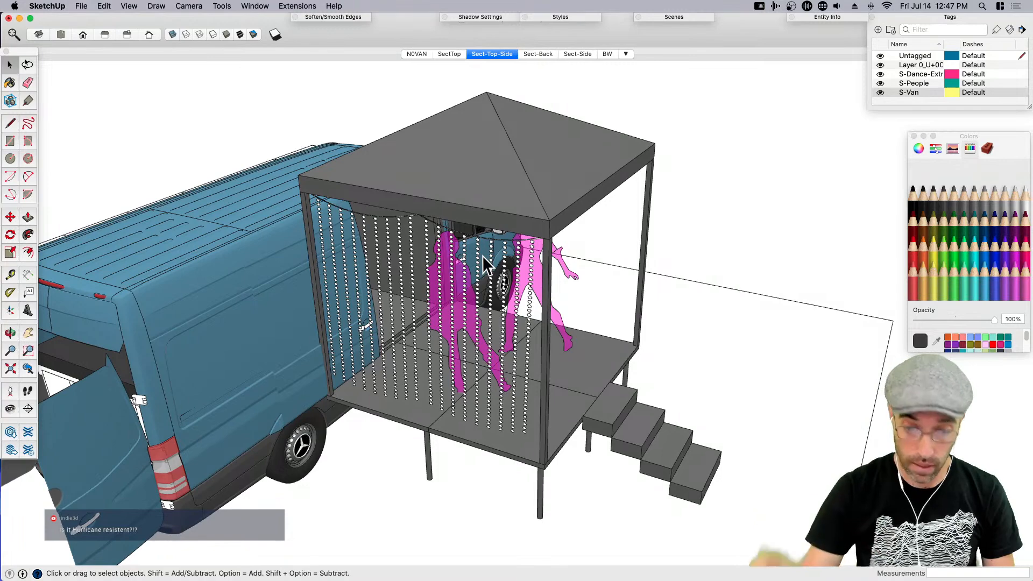
Copy the string curtain group 8' across the deck to the opposite side of the canopy, and save the model
left_click(488, 263)
key("m")
key("alt")
left_click(542, 237)
middle_click_drag(696, 185, 461, 221)
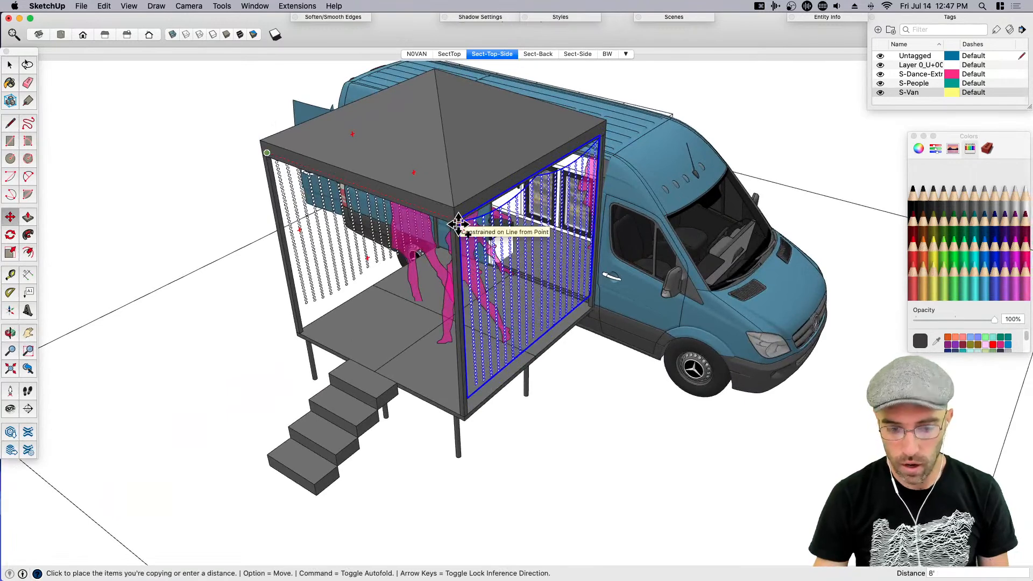
left_click(459, 222)
key("space")
left_click(591, 402)
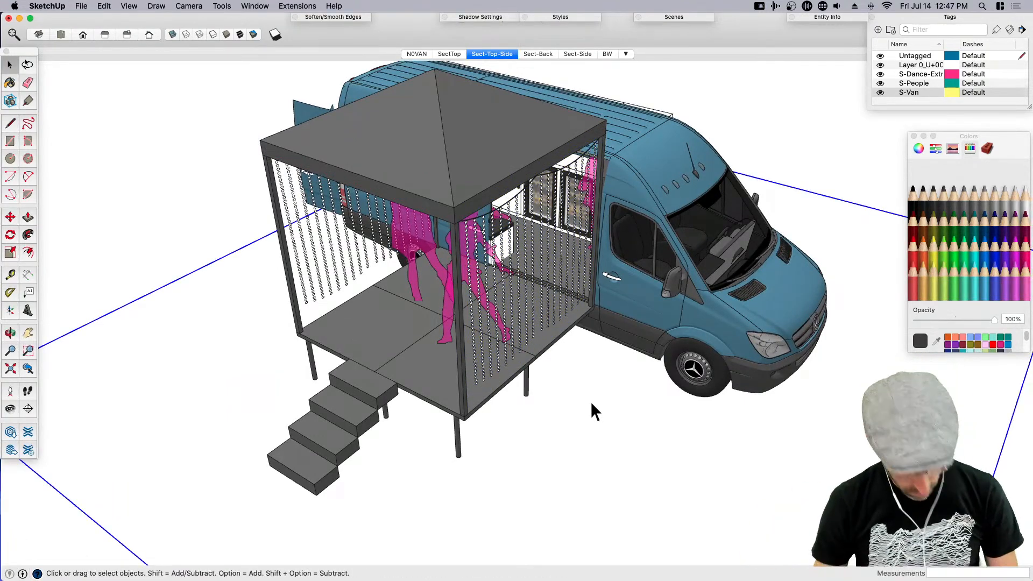
key("super+s")
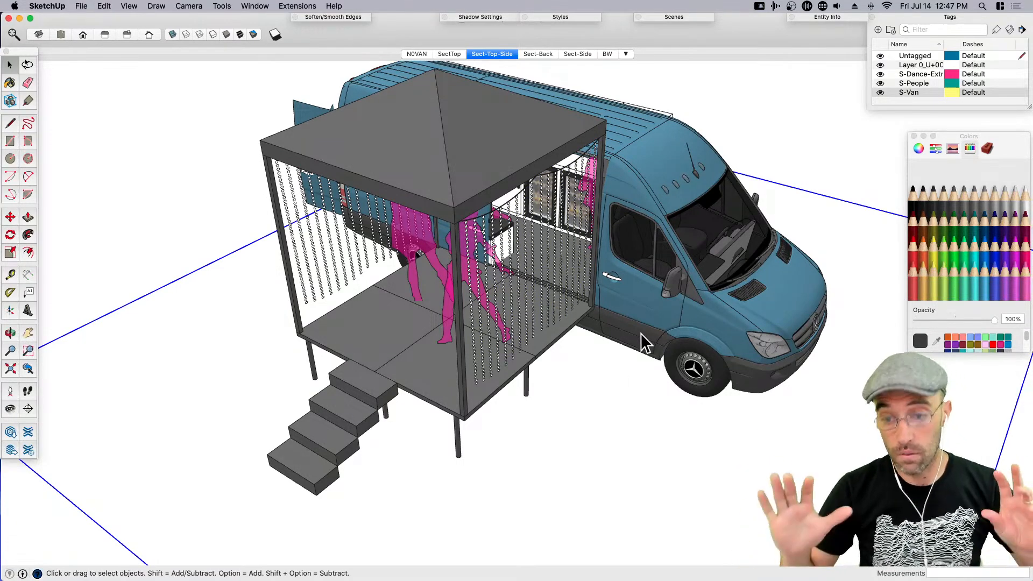
Close the Colors window and select the canopy's pyramid roof group
left_click(914, 136)
middle_click_drag(580, 376, 879, 253)
middle_click_drag(511, 242, 498, 183)
scroll(499, 183, "up", 3)
left_click(498, 105)
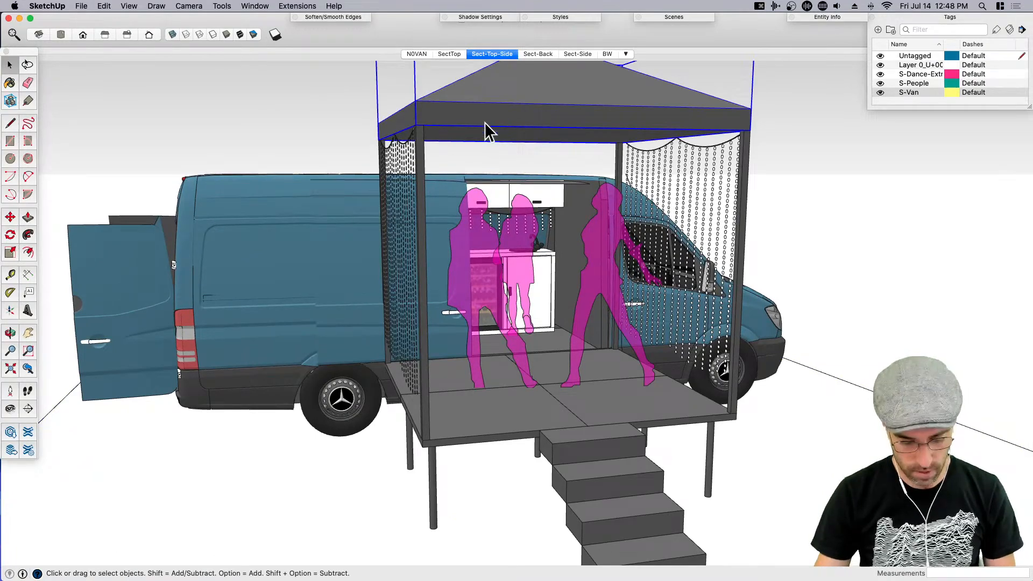
Try lowering the canopy roof vertically by 1'
key("m")
left_click(473, 107)
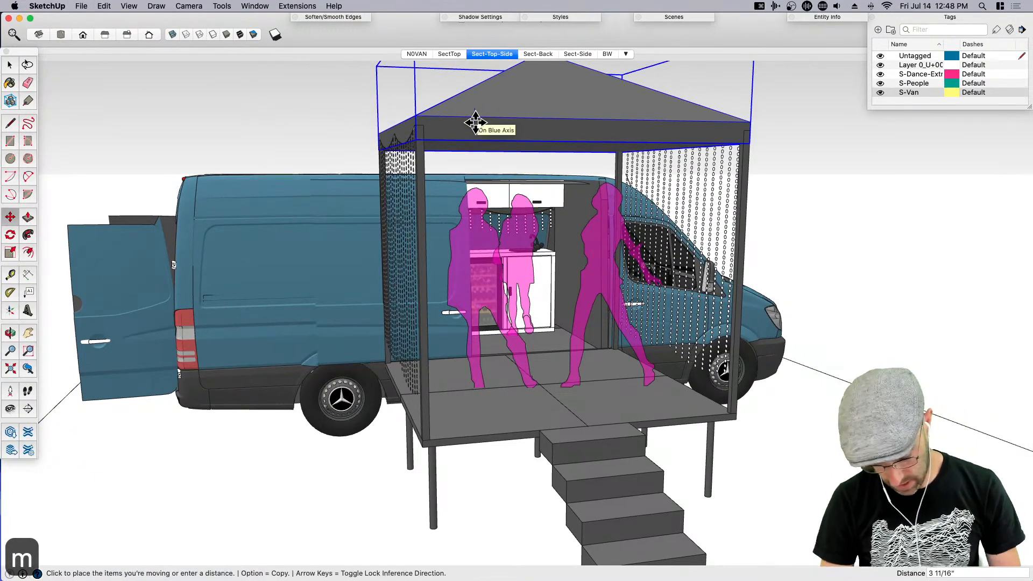
type("1'")
key("Return")
key("super+z")
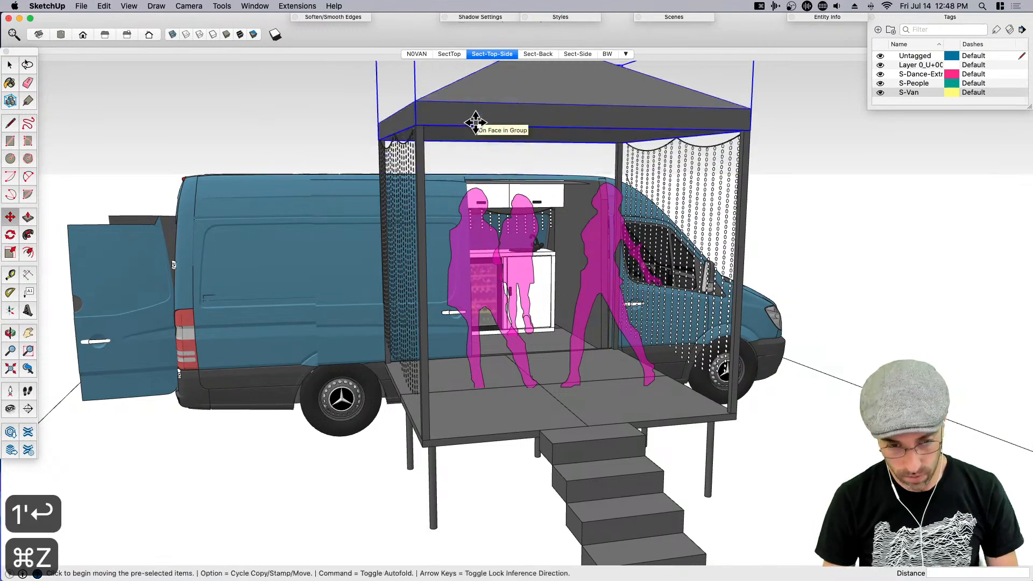
Lower the canopy roof 6" straight down on its posts
key("m")
left_click(476, 121)
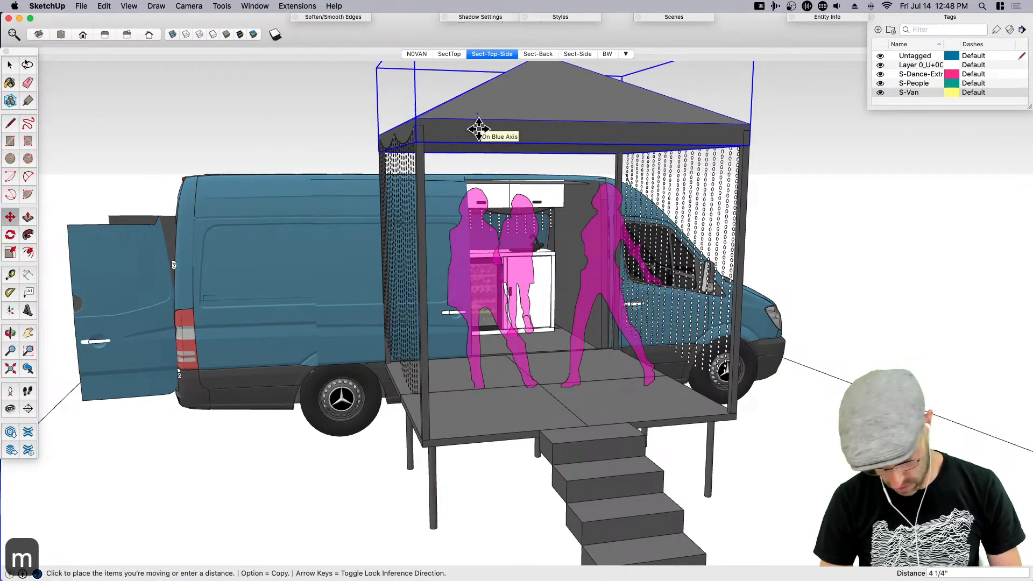
type("6")
key("Return")
key("space")
Lower both string curtains together by 6" along the vertical axis, and save the model
left_click(391, 213)
left_click(663, 236, "shift")
key("m")
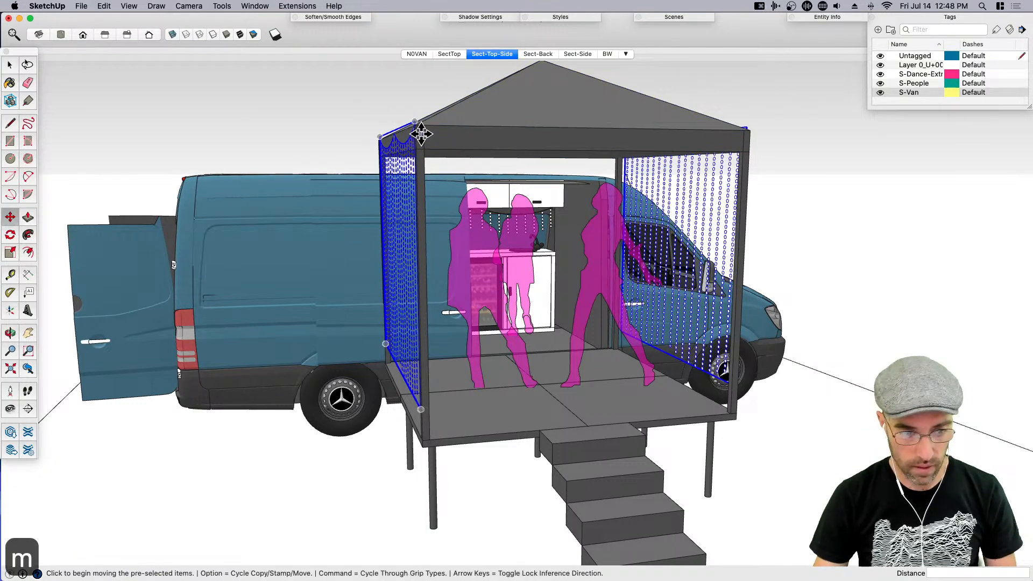
left_click(422, 134)
type("6")
key("Return")
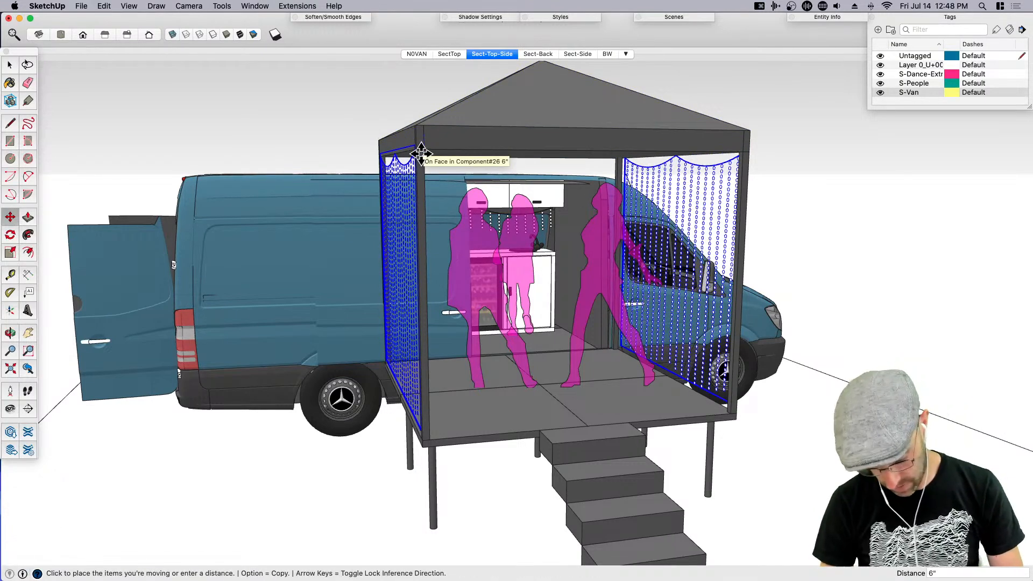
key("space")
key("space")
left_click(346, 120)
middle_click_drag(446, 249, 549, 312)
middle_click_drag(492, 356, 505, 366)
key("super+s")
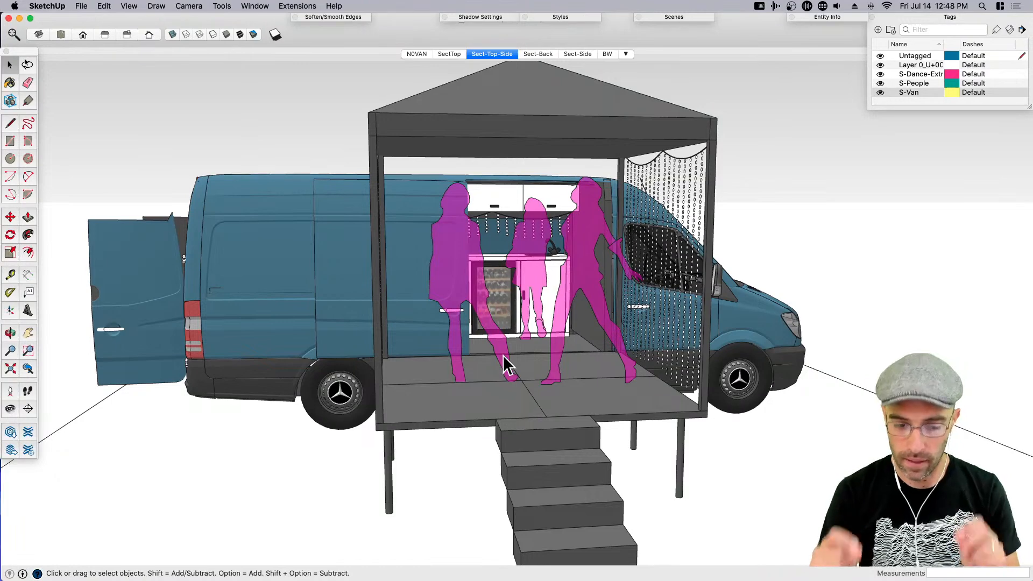
left_click(129, 6)
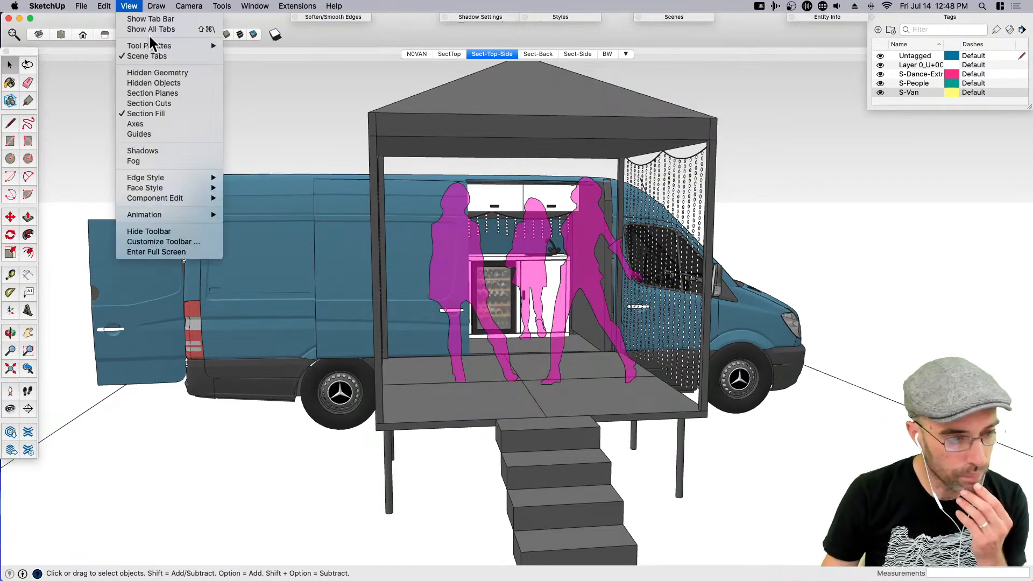
mouse_move(153, 46)
left_click(89, 132)
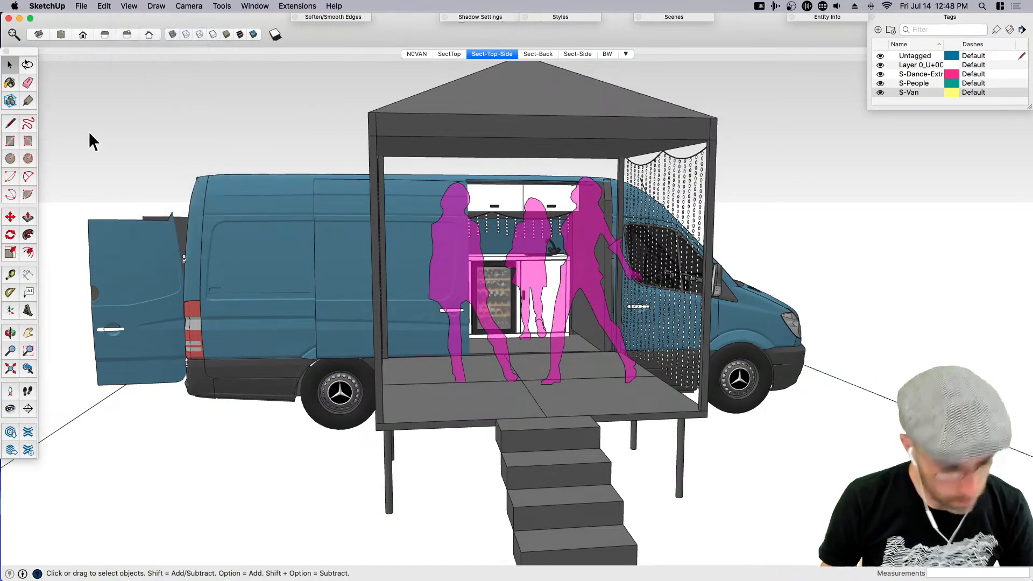
Save the VanLife model under its existing name, cancelling the Save As dialog
key("super+s")
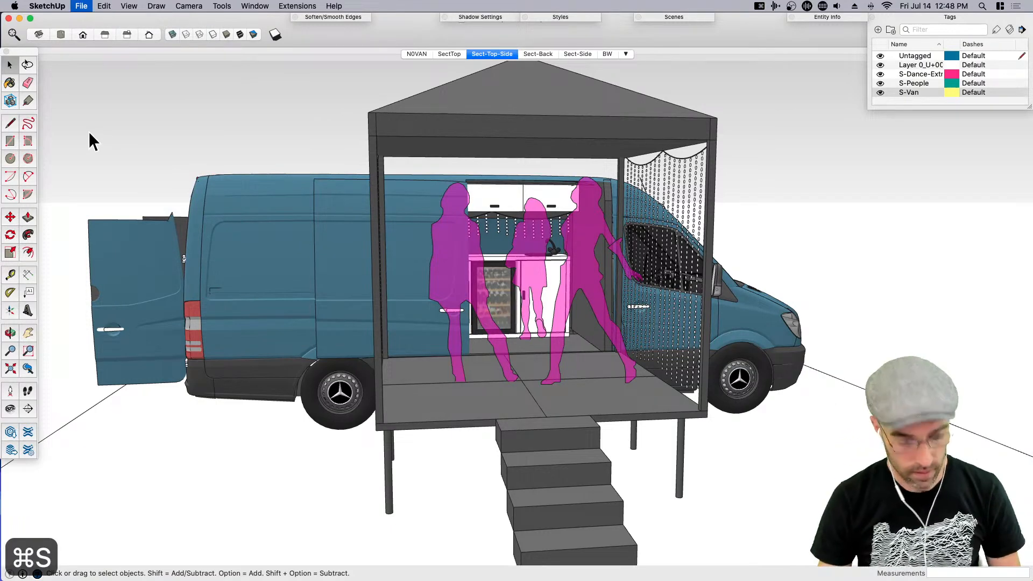
key("super+shift+s")
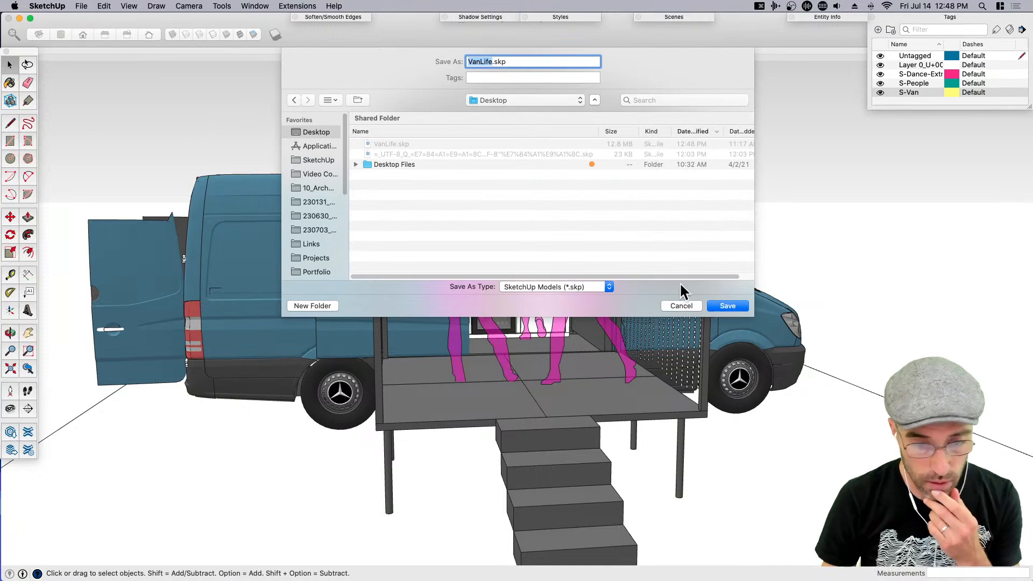
left_click(689, 307)
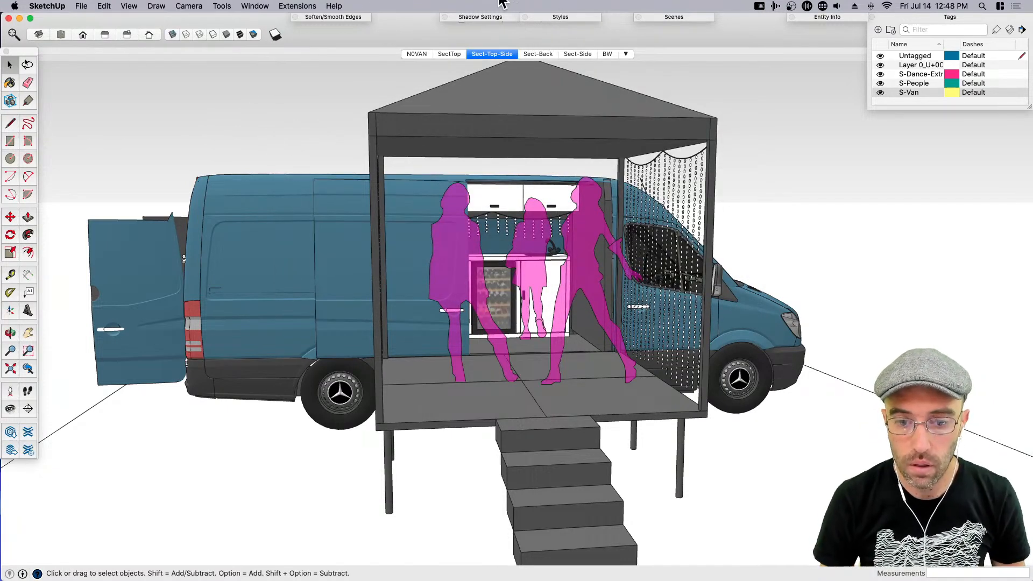
Dismiss the crash report without sending it, and ignore the unexpected-quit notice
left_click(526, 0)
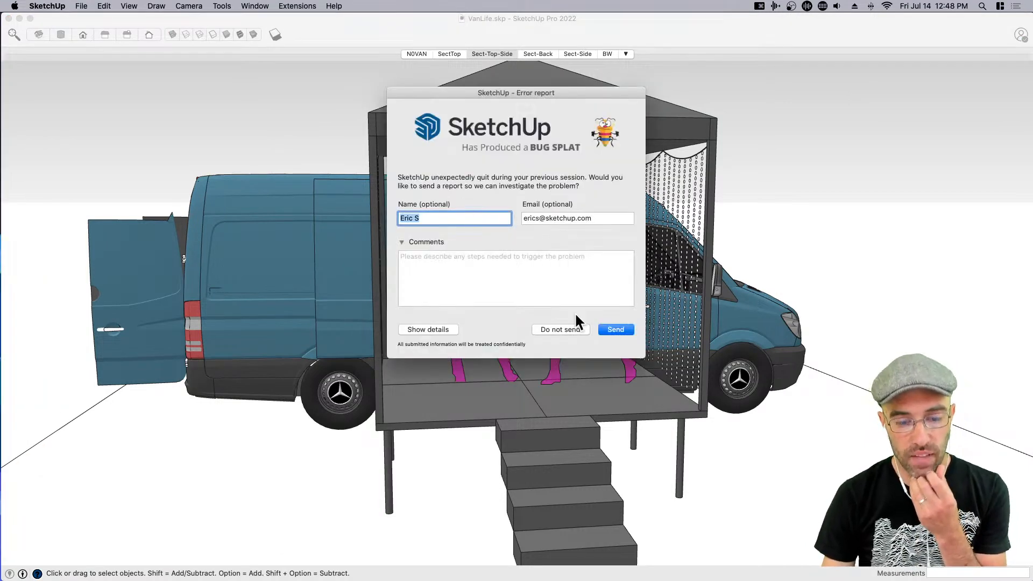
left_click(566, 329)
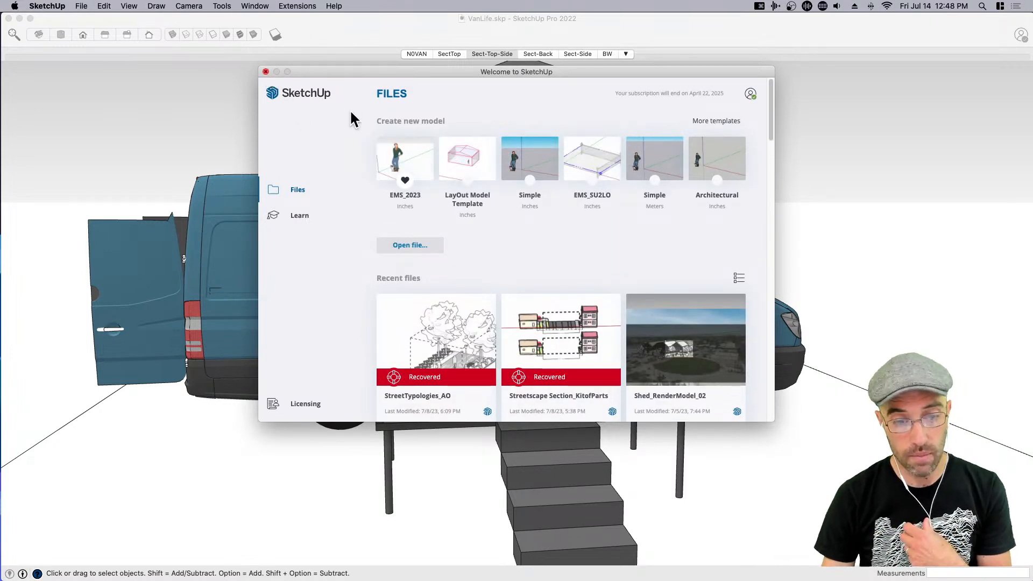
left_click_drag(467, 63, 348, 70)
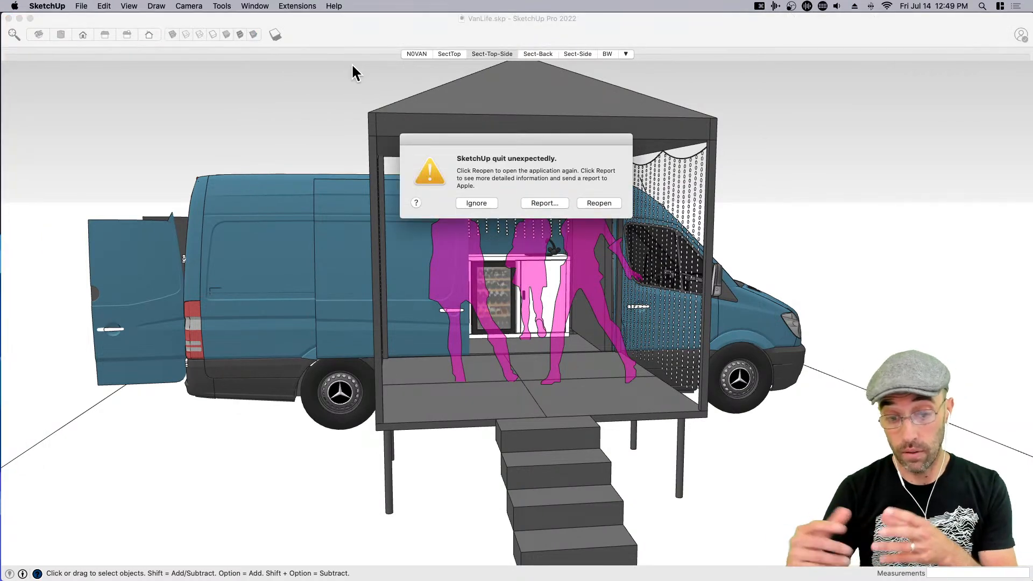
left_click(477, 204)
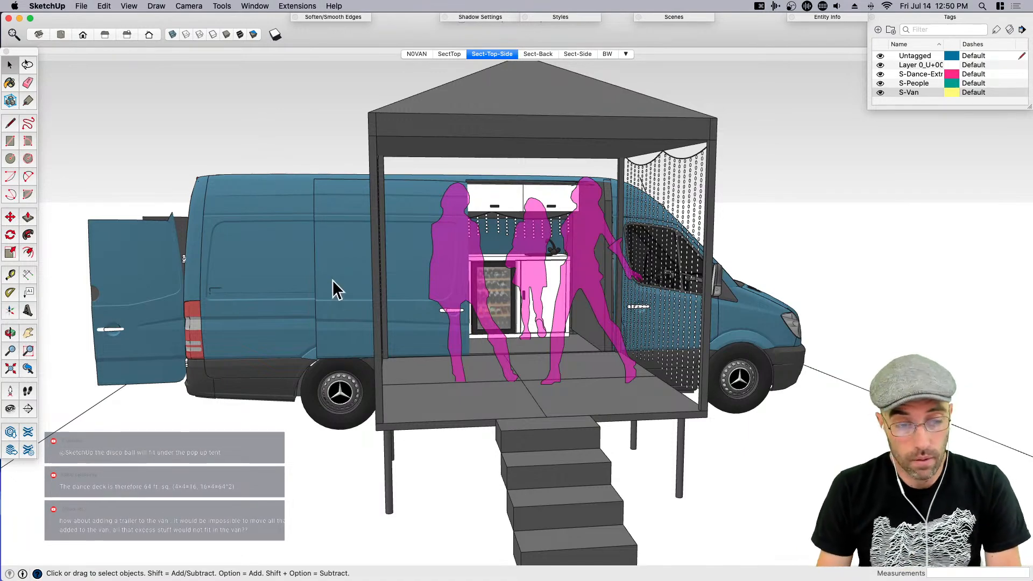
Open the 3D Warehouse and search its models for a forest setting
scroll(315, 260, "down", 3)
middle_click_drag(316, 260, 392, 183)
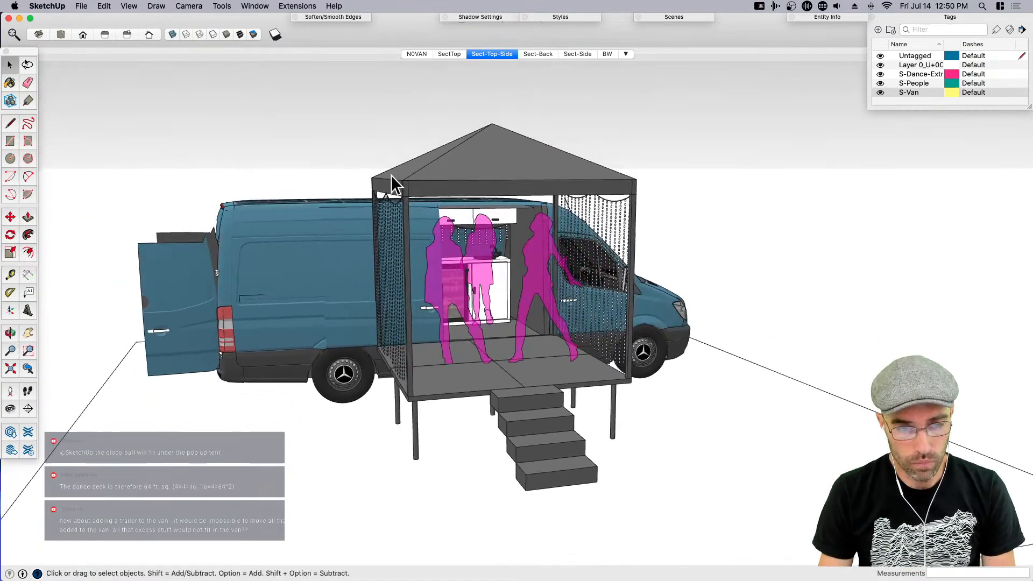
left_click(220, 6)
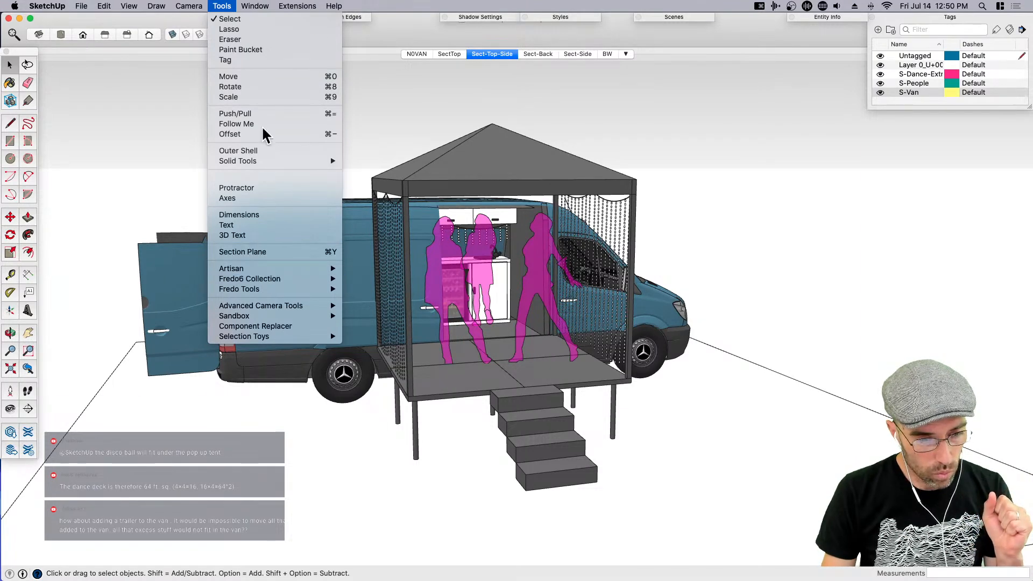
mouse_move(255, 6)
left_click(298, 314)
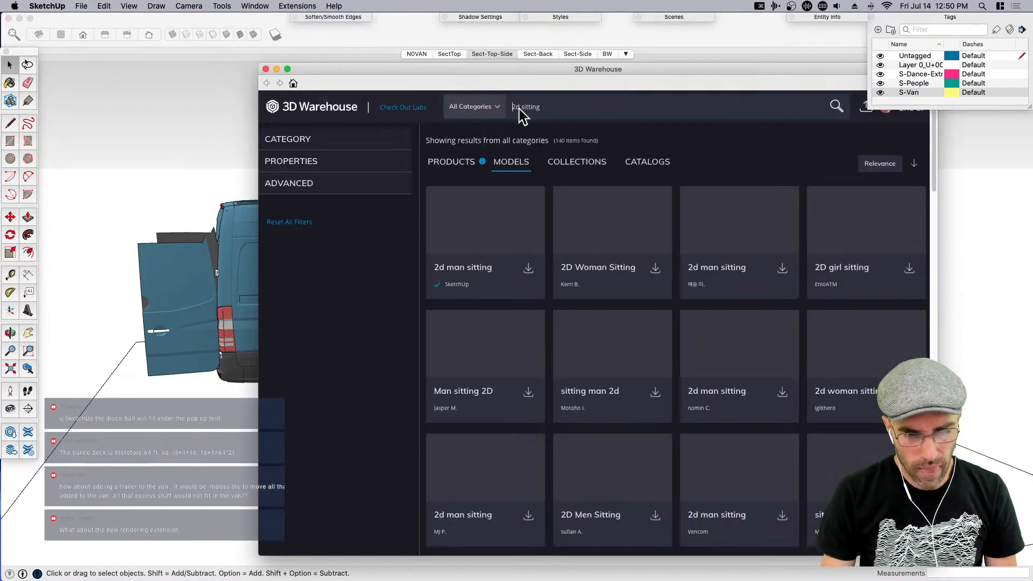
left_click(519, 107)
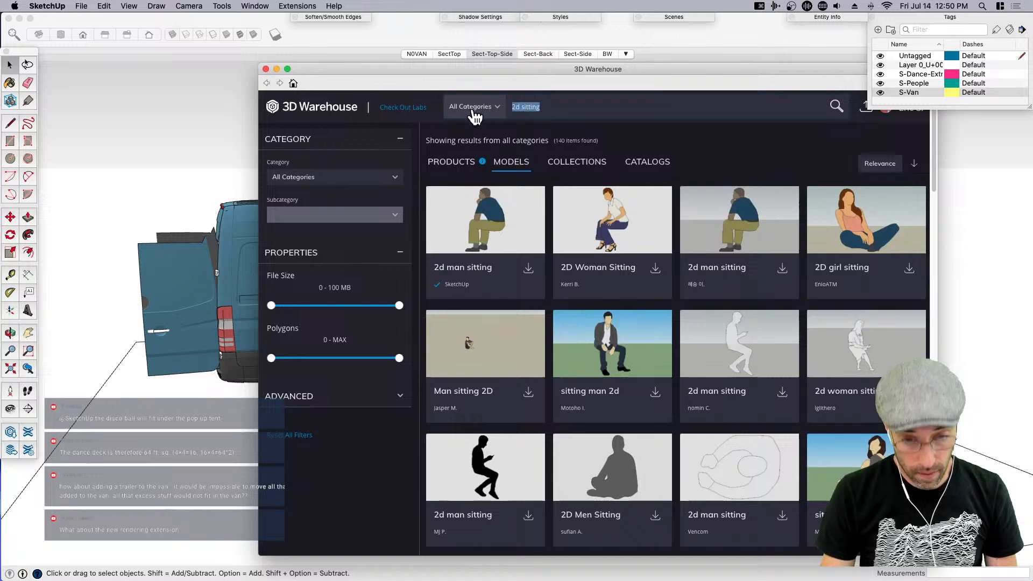
type("firest setting")
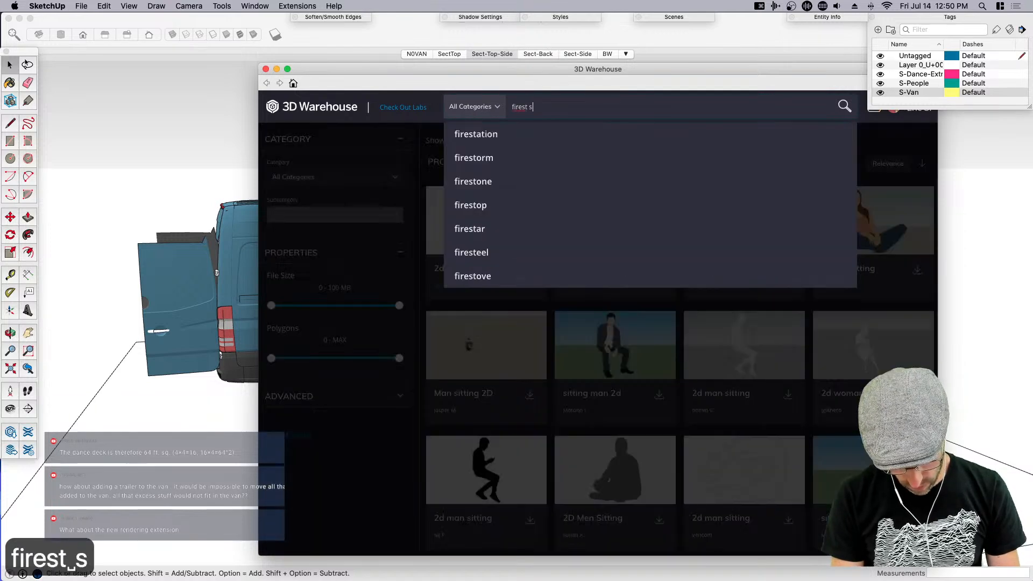
key("Return")
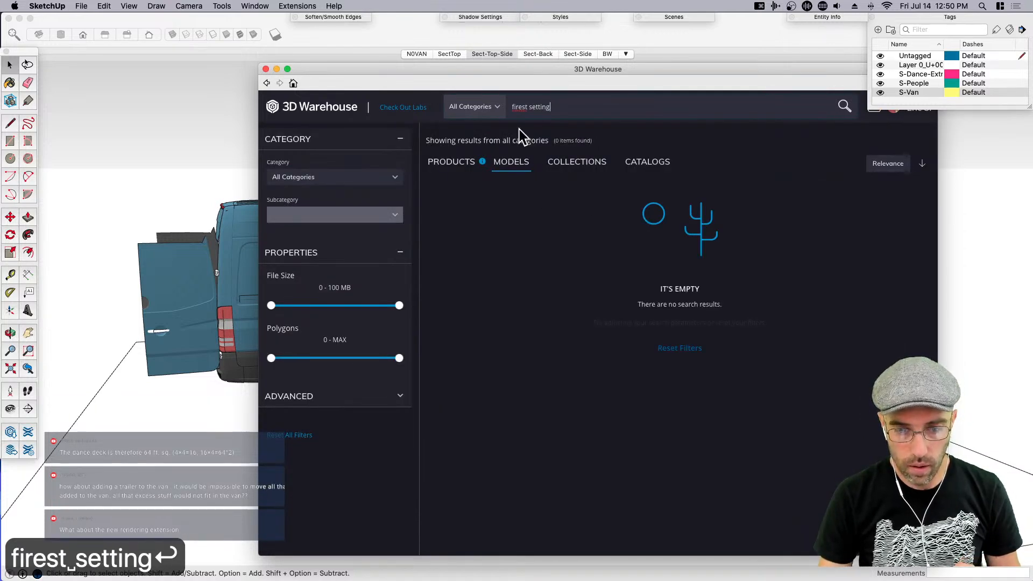
Correct the search text to "forest setting", look through the models, and close the 3D Warehouse
left_click(527, 98)
key("BackSpace")
key("BackSpace")
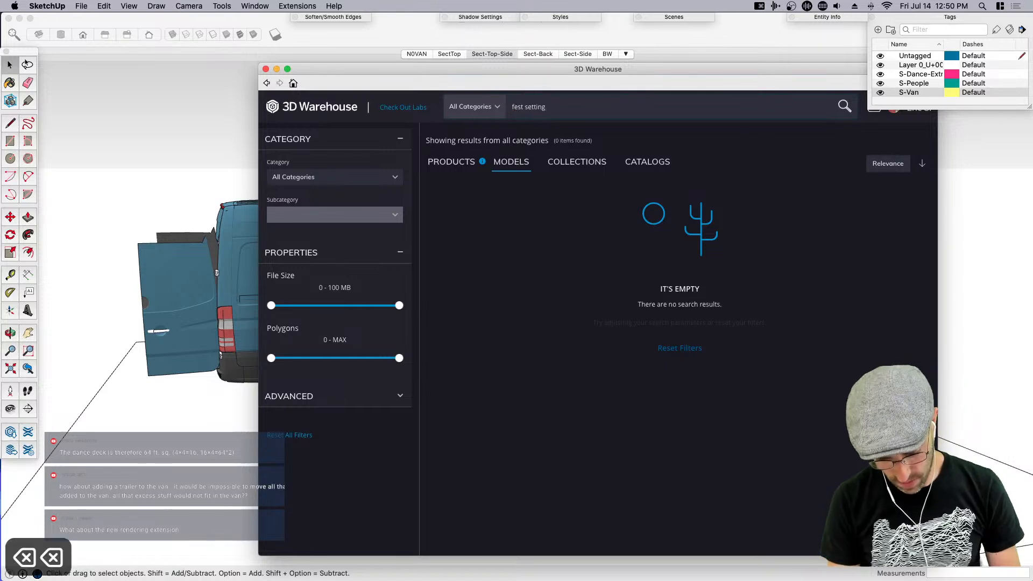
type("or")
key("Return")
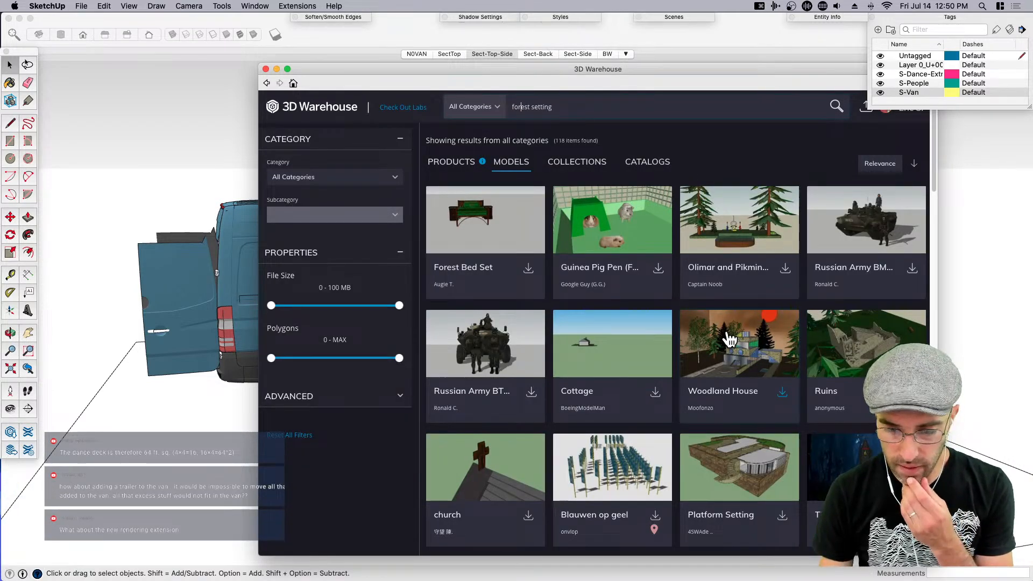
scroll(729, 339, "down", 5)
scroll(729, 339, "down", 8)
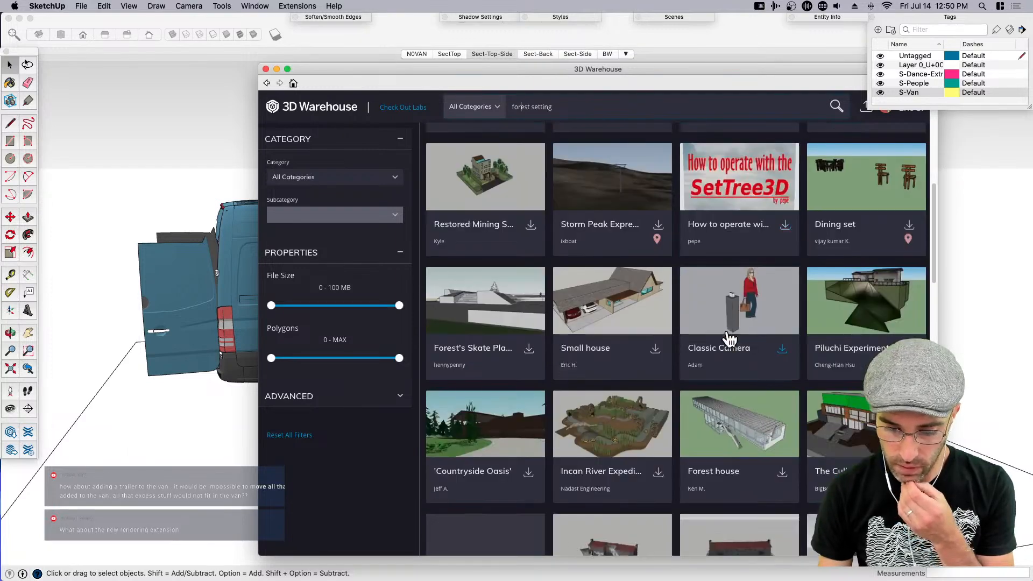
left_click(265, 69)
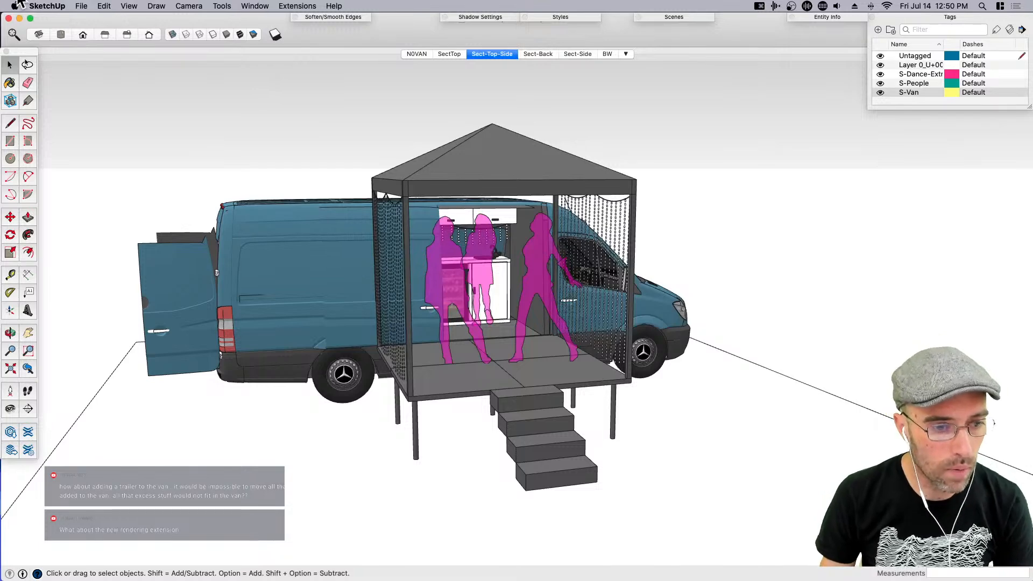
Open the Demo Model for Students file from Finder and bring its forest cabin scene to the front
key("super+Tab")
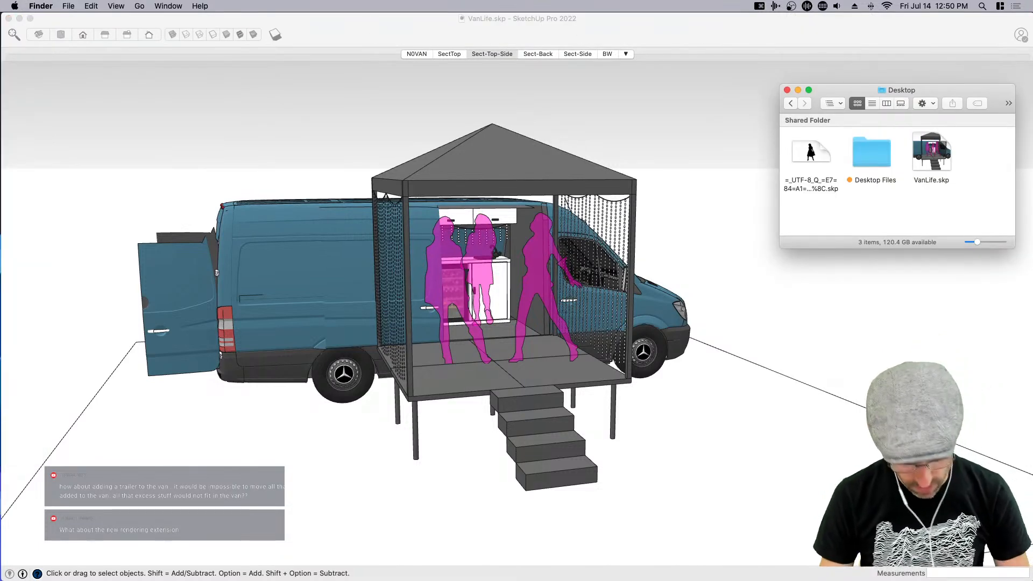
key("super+n")
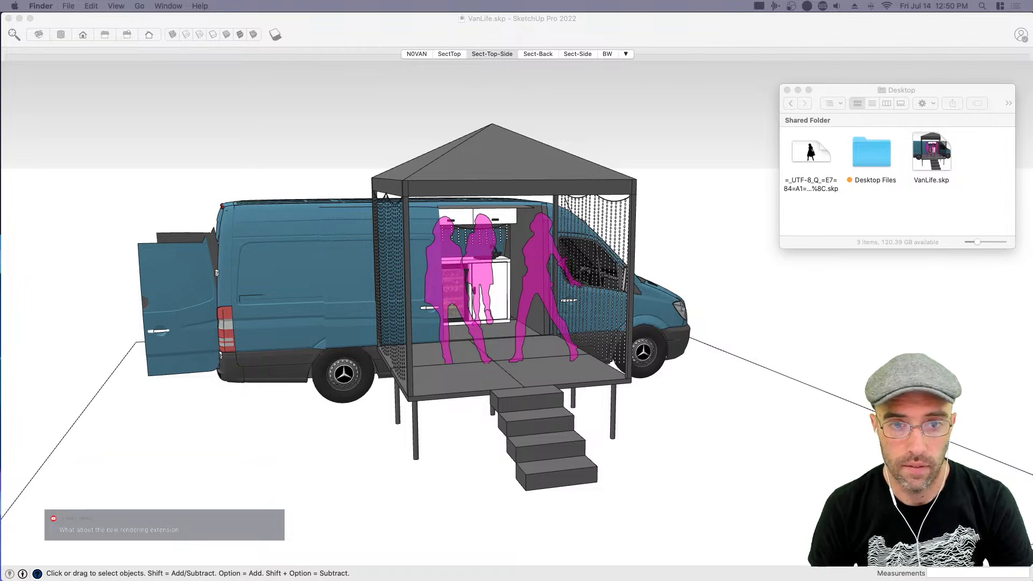
left_click(497, 16)
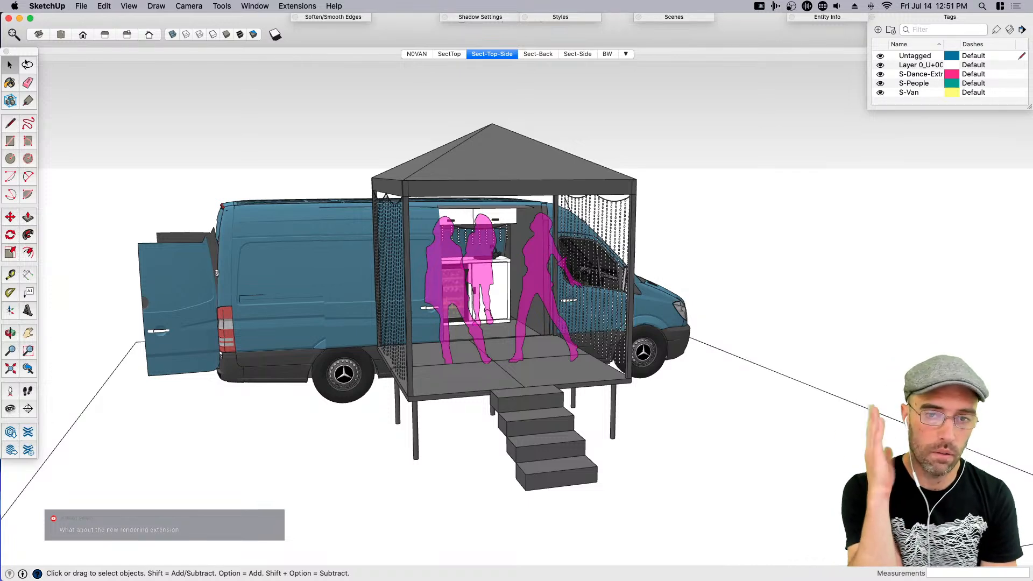
key("super+grave")
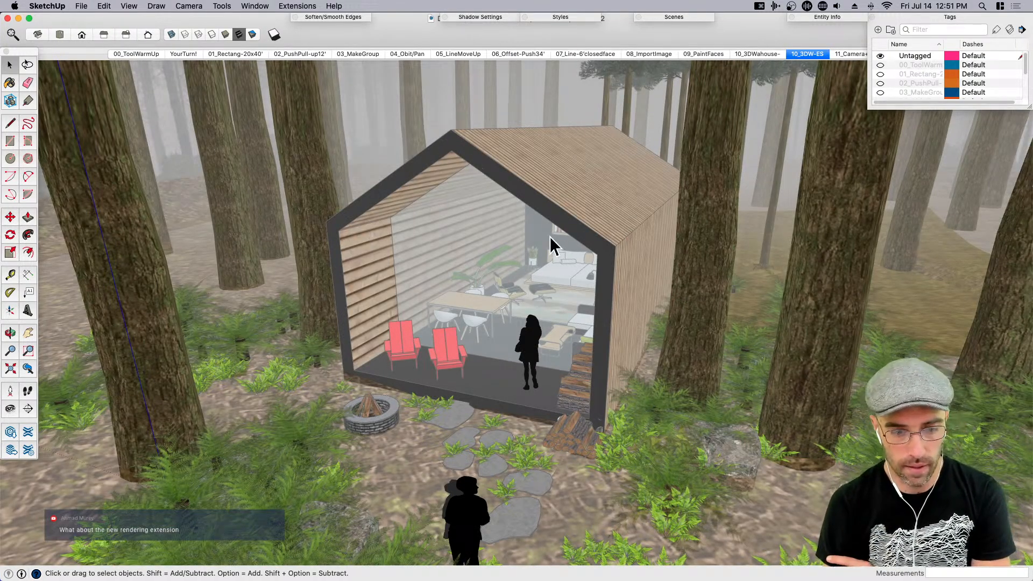
Delete the cabin shell and the furniture inside it from the forest clearing
left_click(580, 225)
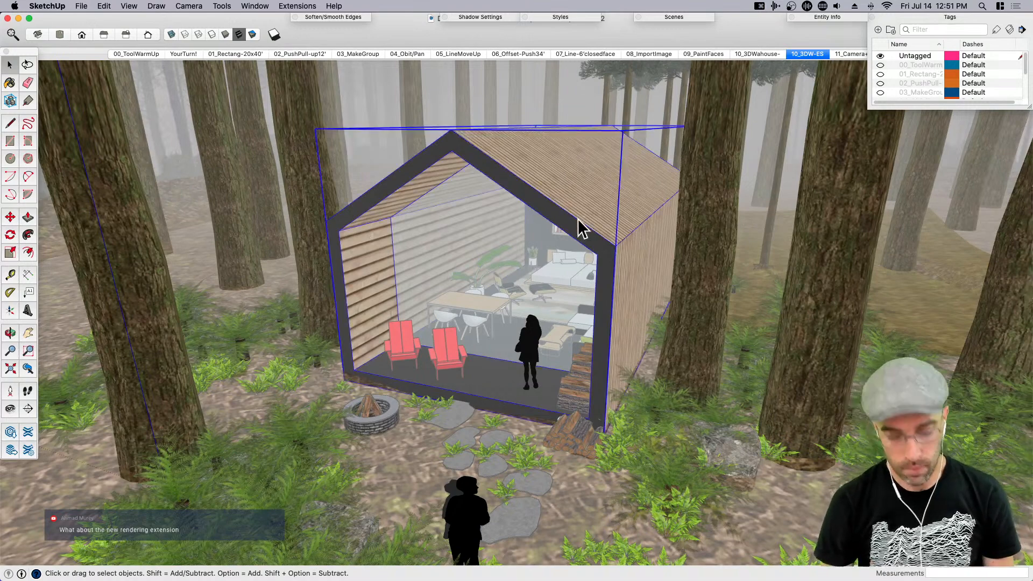
key("BackSpace")
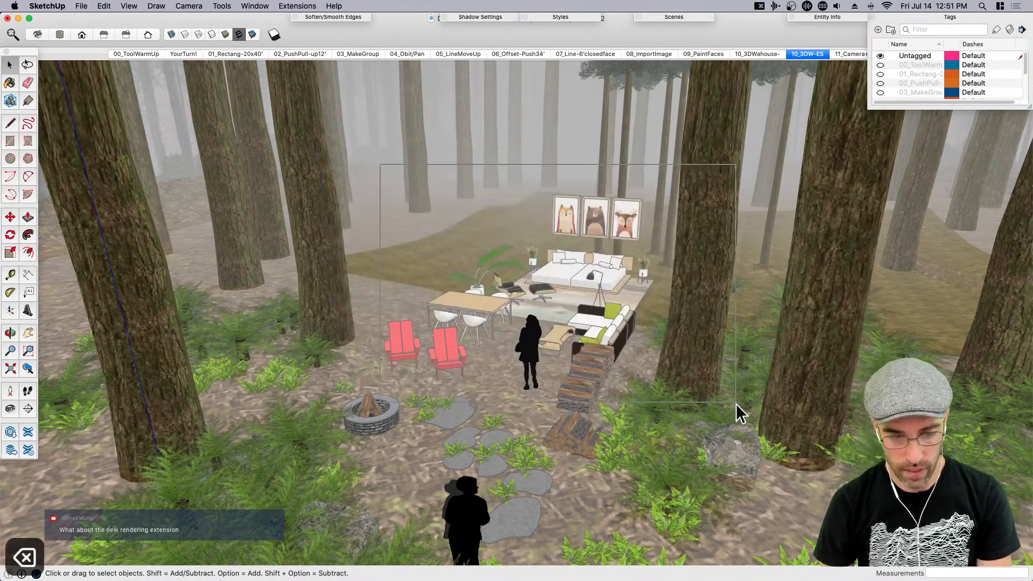
left_click(572, 339)
key("BackSpace")
left_click(585, 372)
key("BackSpace")
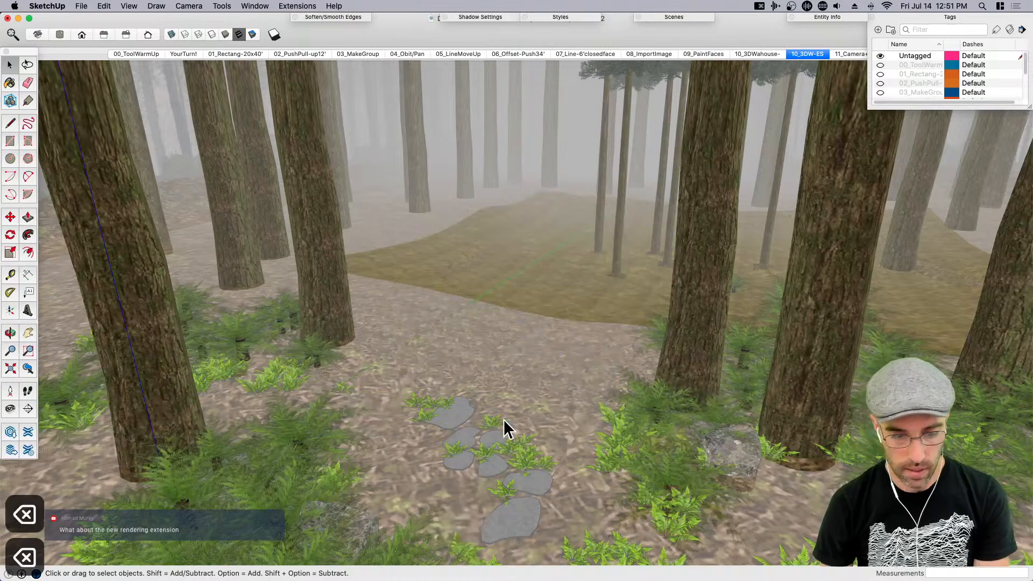
key("super+z")
key("super+z")
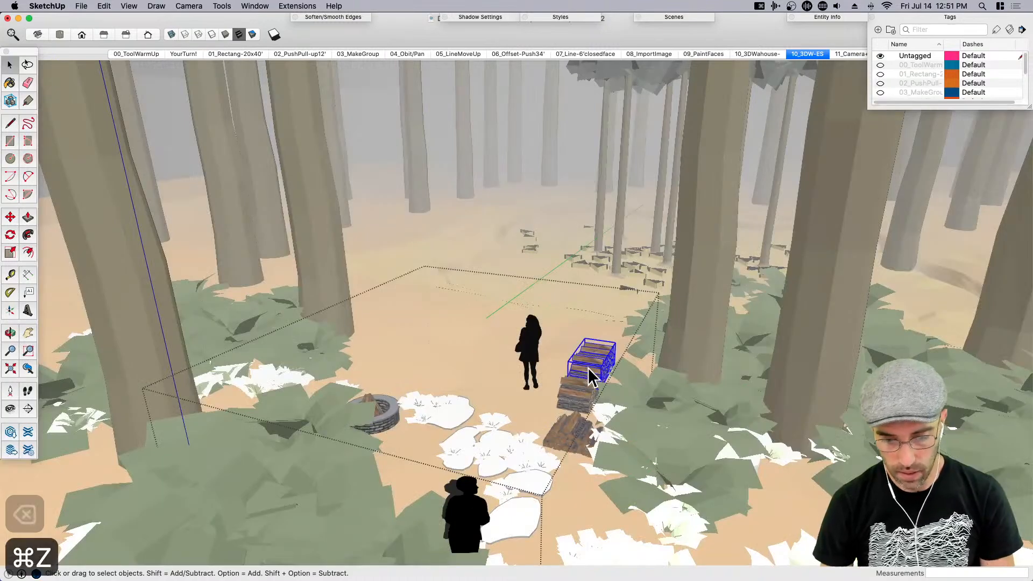
Delete the standing woman silhouette and the foreground people silhouettes from the grouped clearing props, and leave the group
left_click(440, 186)
middle_click_drag(526, 372, 537, 324)
left_click(538, 337)
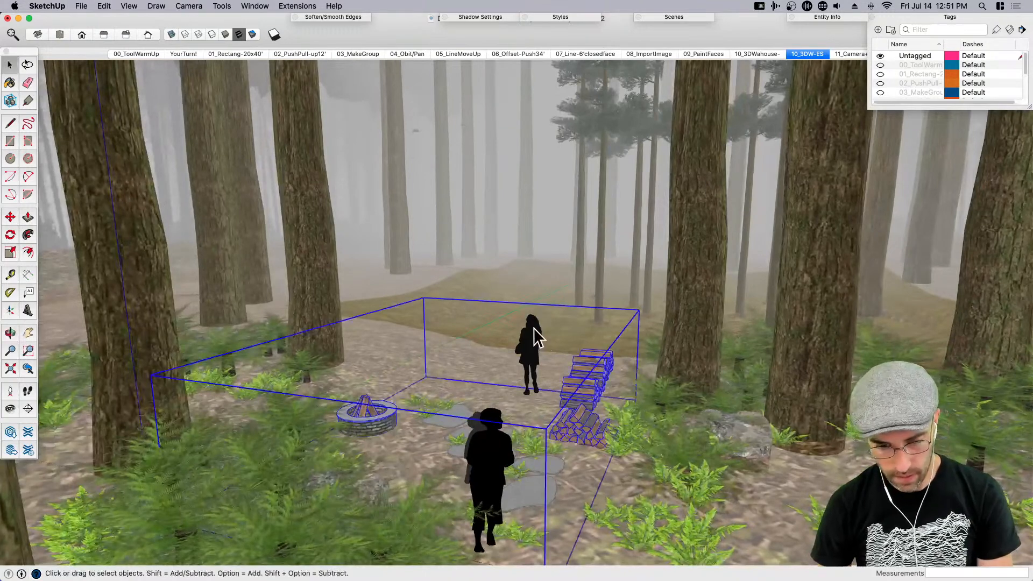
double_click(535, 334)
left_click(535, 335)
key("BackSpace")
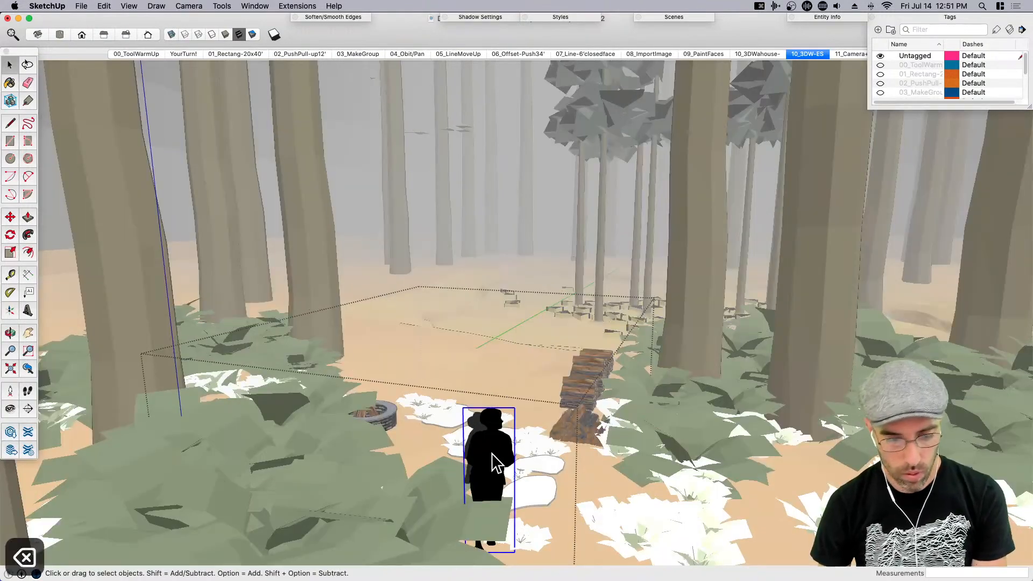
left_click(490, 452)
key("BackSpace")
middle_click_drag(482, 426, 522, 425)
left_click(486, 252)
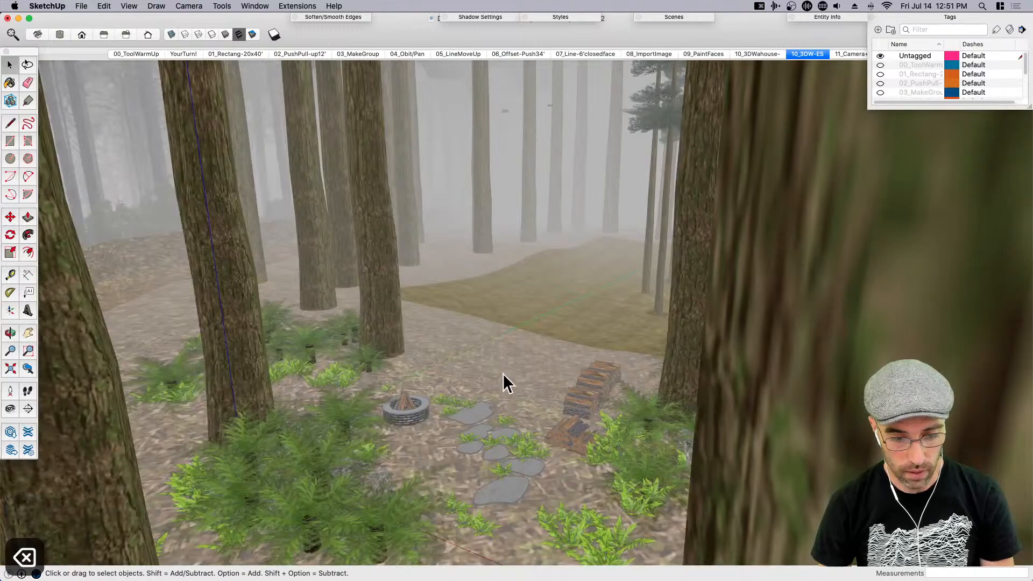
middle_click_drag(499, 369, 514, 352)
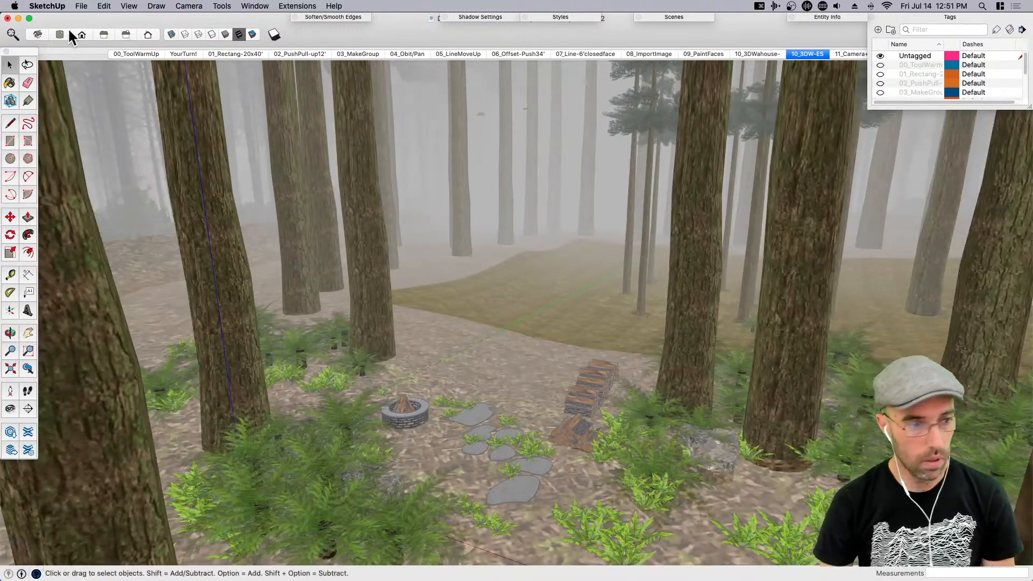
Bring VanLife.skp in from Finder as a component and place it in the forest clearing beside the fire pit
key("super+Tab")
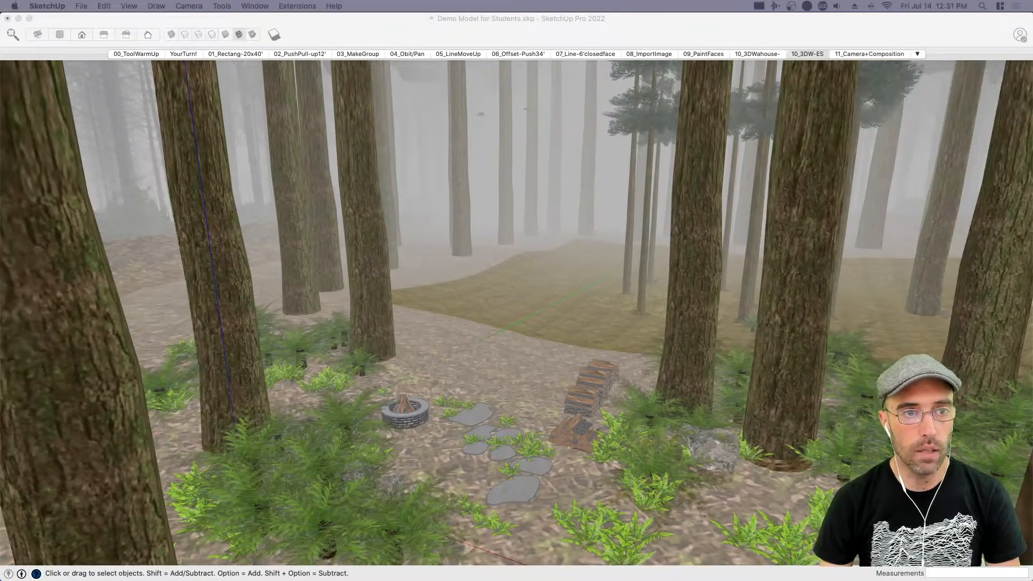
mouse_move(456, 425)
left_mouse_down()
mouse_move(467, 427)
mouse_move(489, 394)
left_mouse_up()
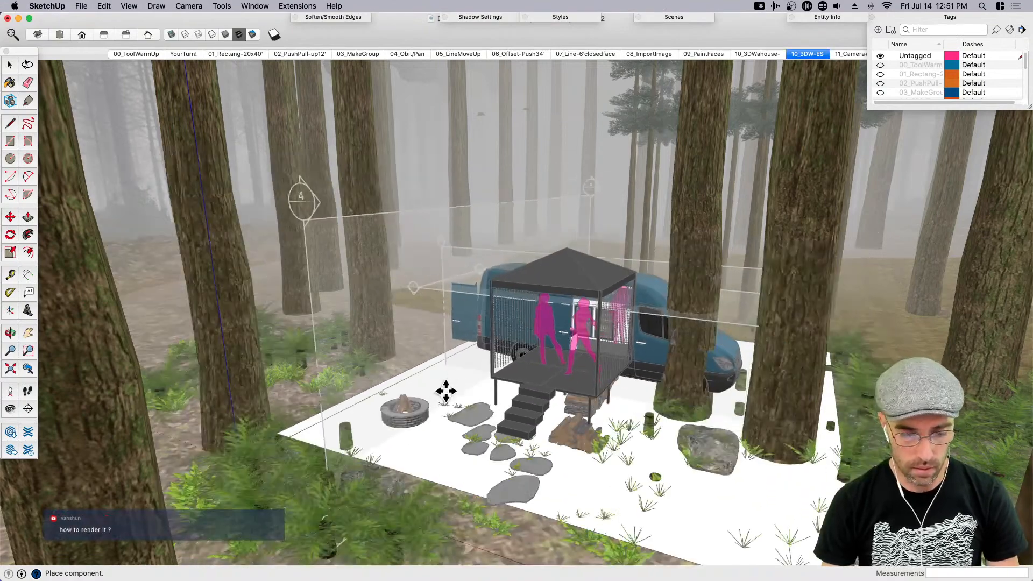
left_click(455, 377)
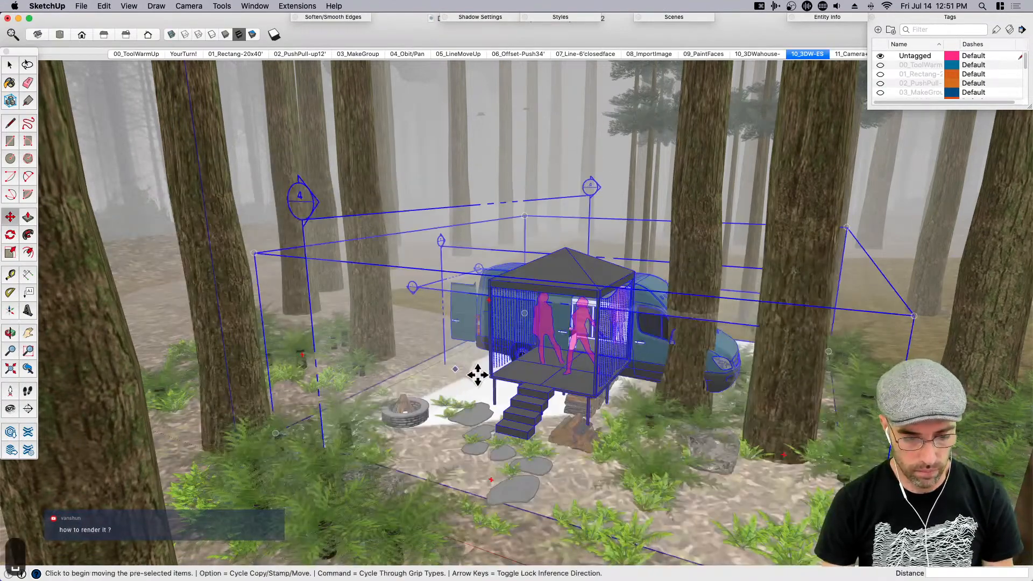
key("space")
Turn off the display of the axes and the section planes
left_click(129, 6)
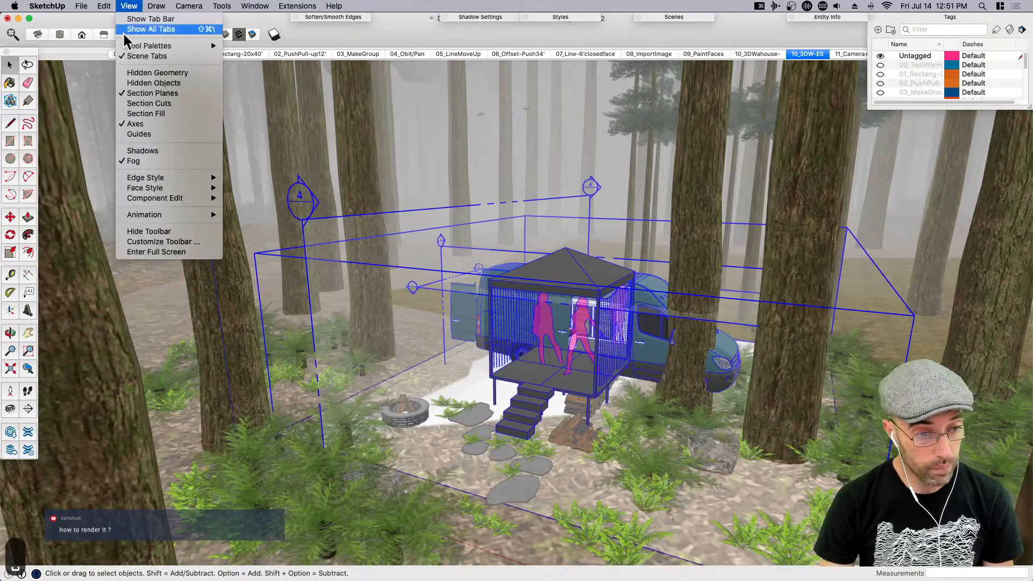
left_click(146, 126)
left_click(129, 6)
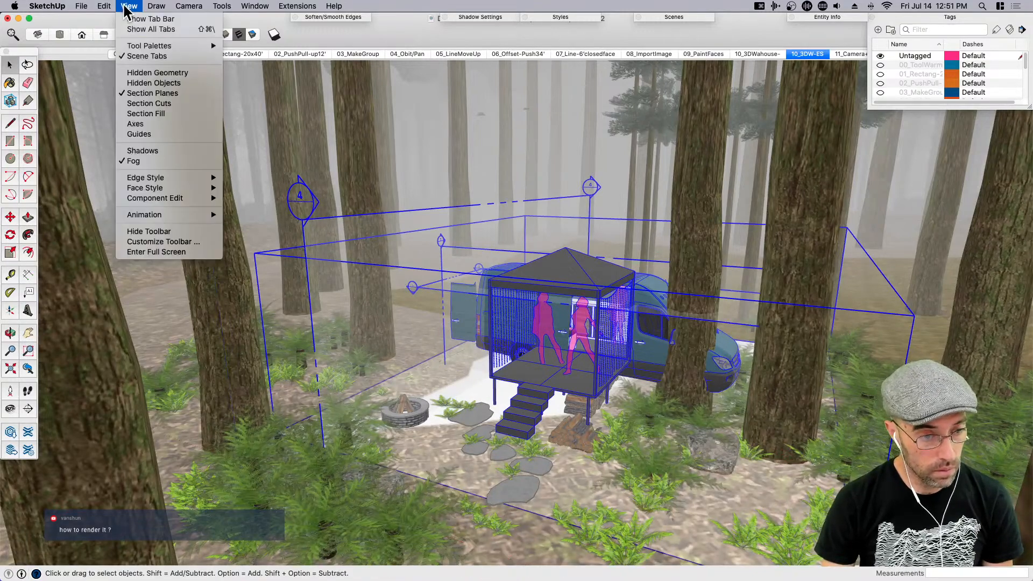
left_click(172, 95)
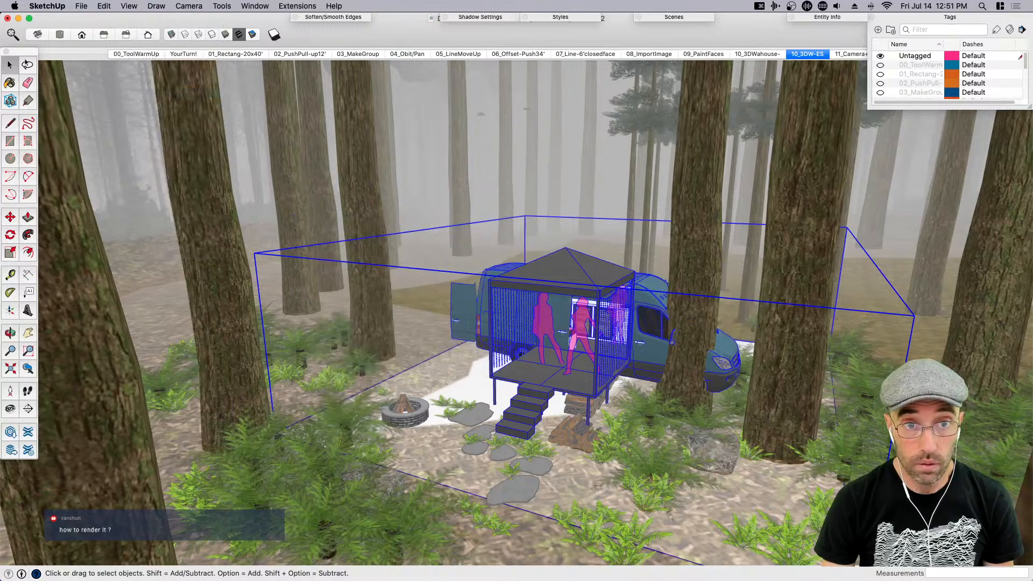
Delete the white ground face inside the placed van component, and close the component
key("super+Tab")
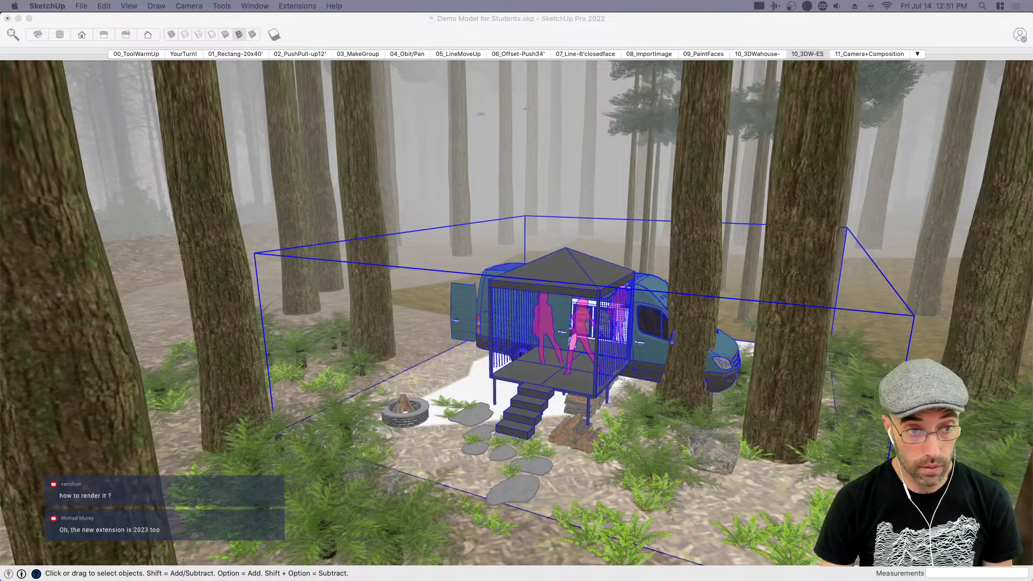
left_click(462, 390)
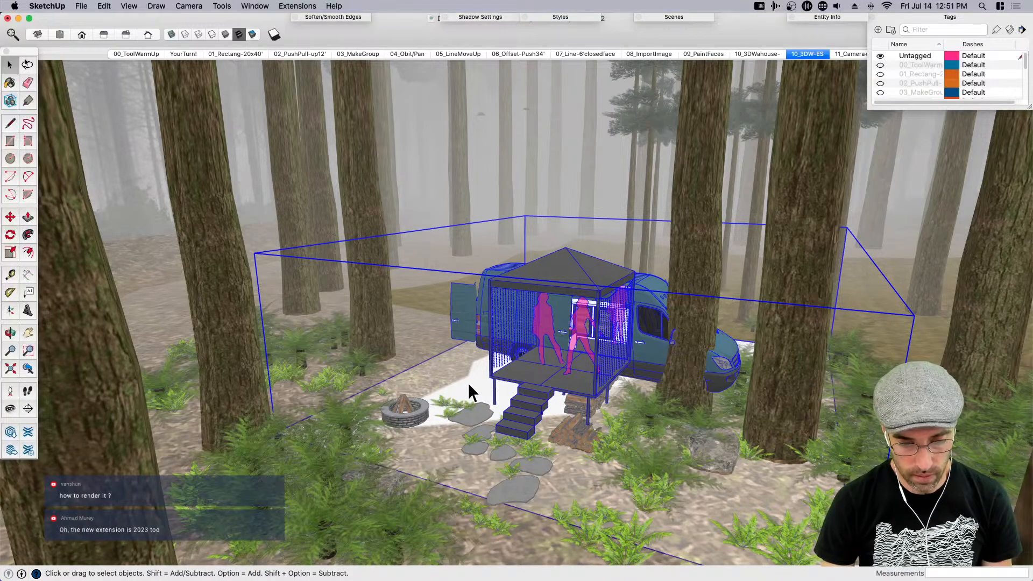
double_click(468, 383)
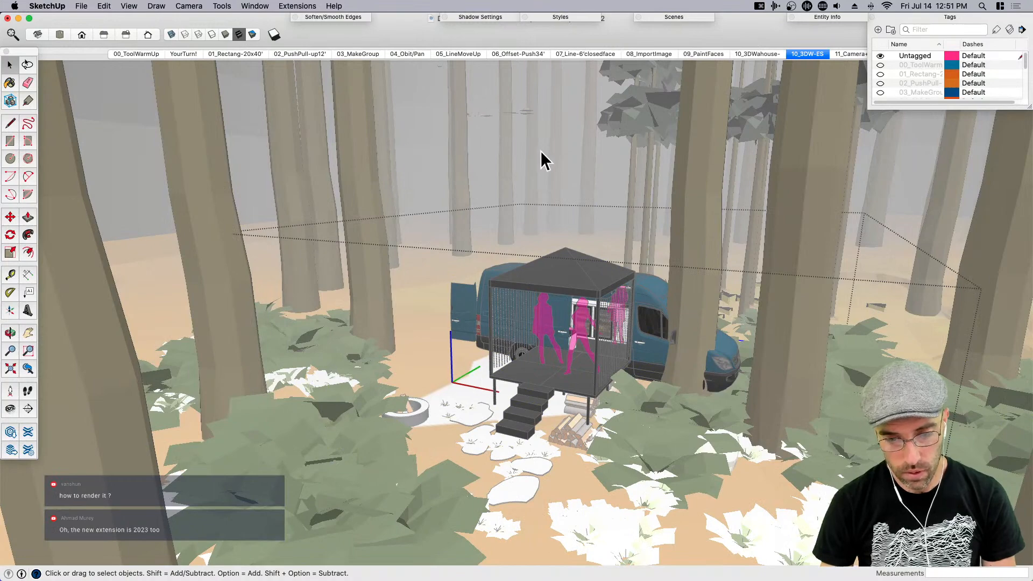
left_click(540, 150)
left_click(551, 270)
key("Return")
left_click(468, 382)
key("Return")
left_click(469, 385)
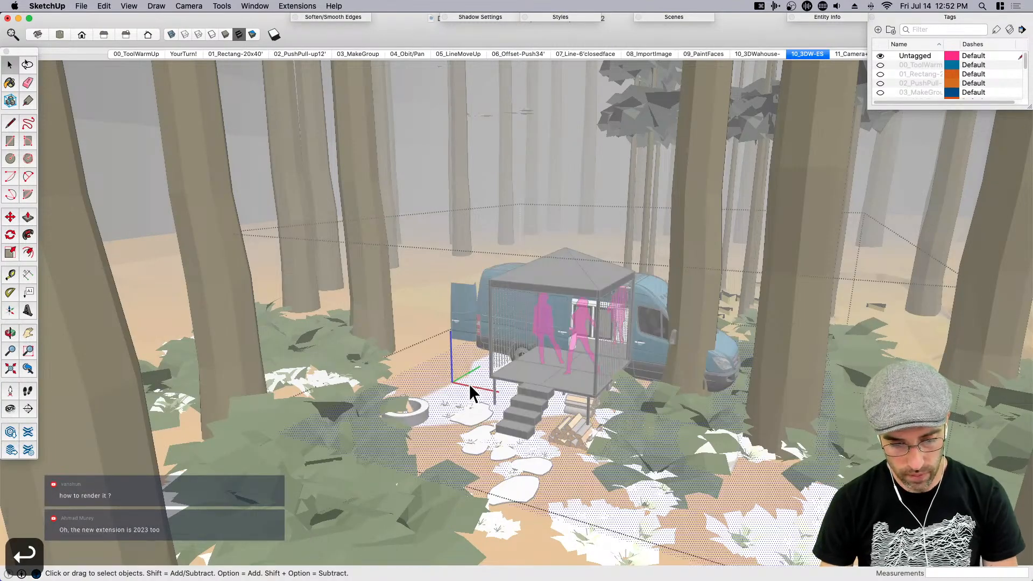
key("BackSpace")
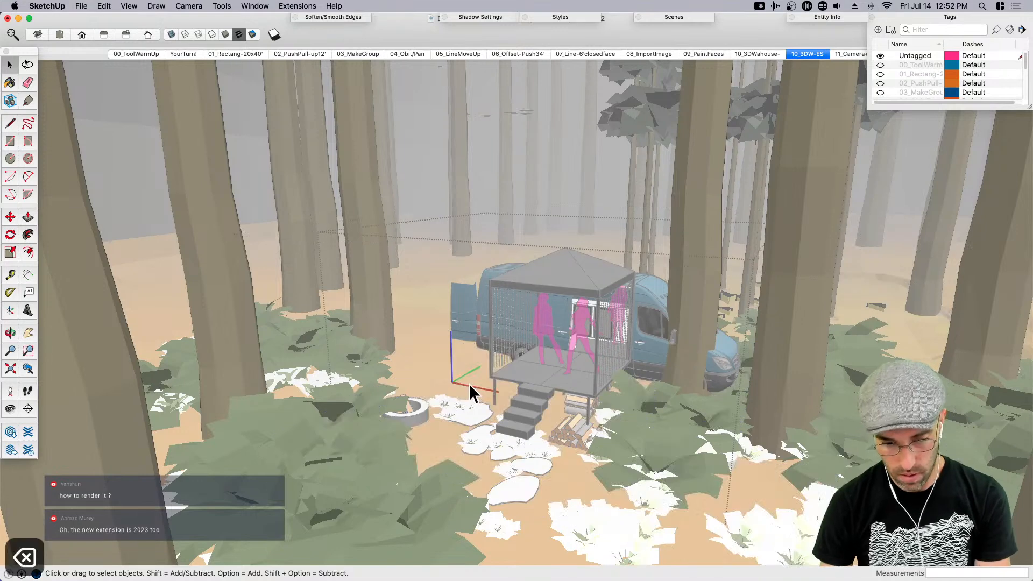
left_click(502, 103)
key("Escape")
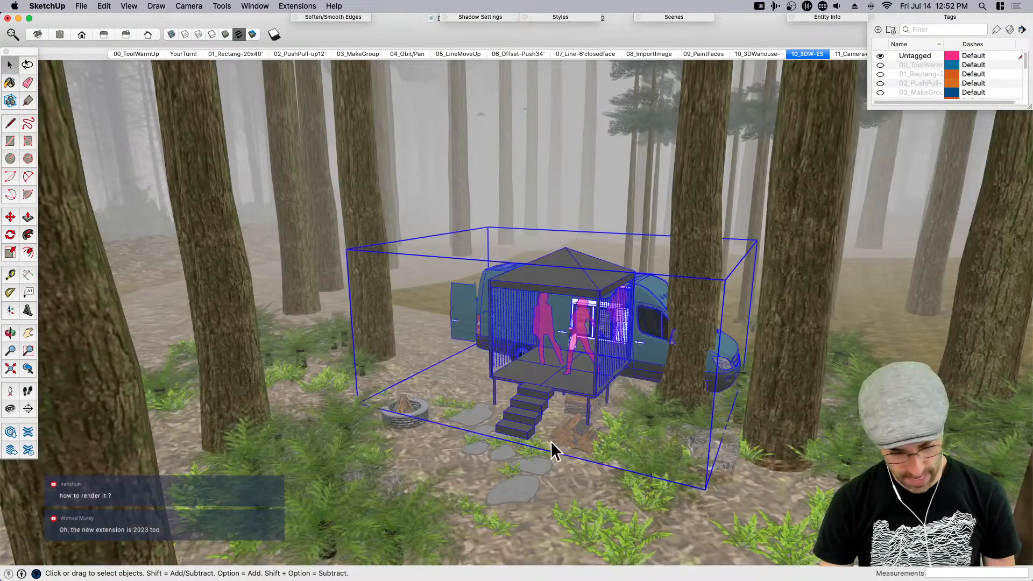
Rotate the placed van component 30 degrees on the ground and move it farther back behind the fire pit and stepping stones
key("q")
left_click(595, 475)
left_click(679, 476)
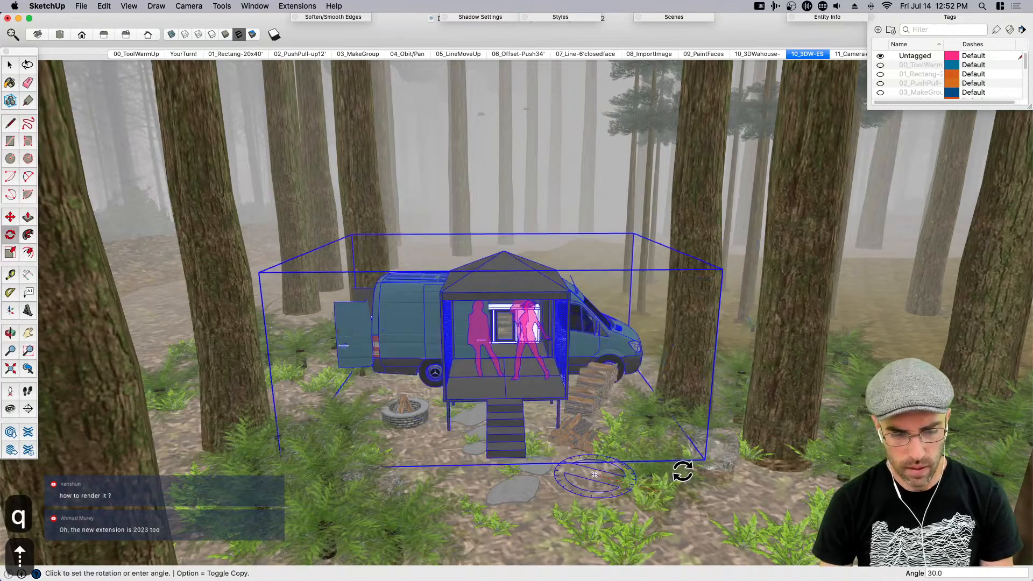
key("Up")
key("m")
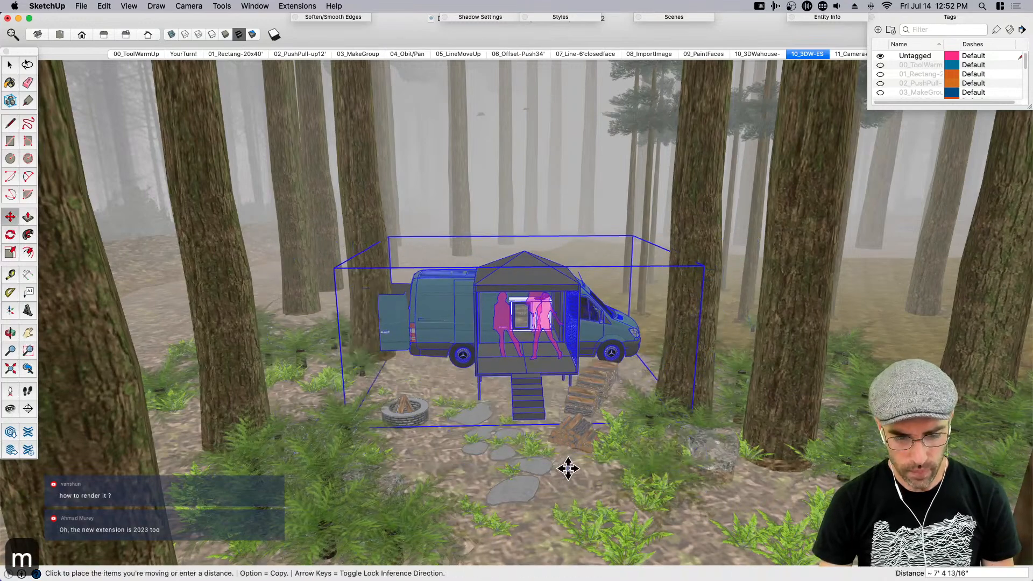
left_click(451, 519)
left_click(461, 501)
middle_click_drag(402, 443, 462, 431)
key("space")
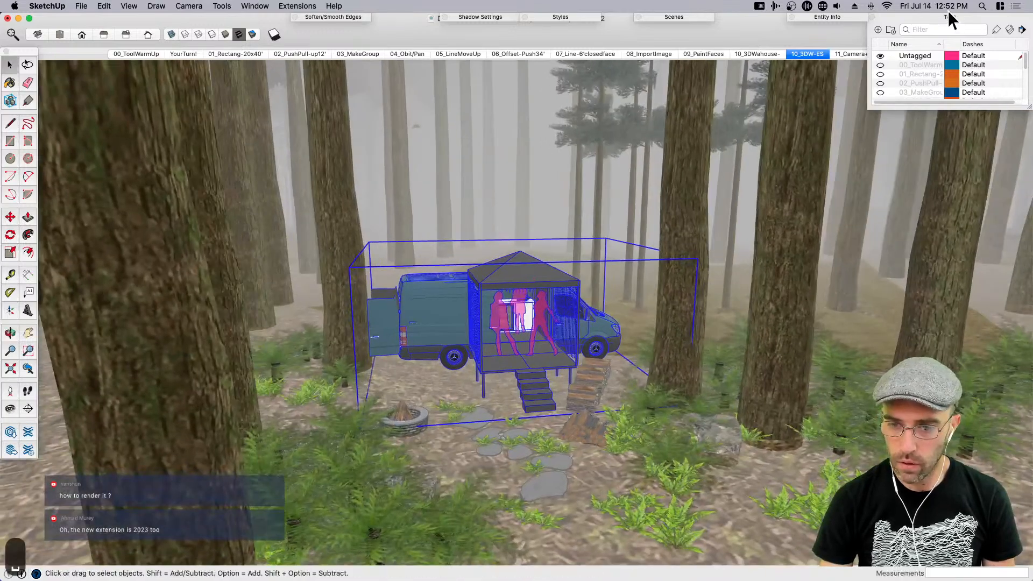
Collapse the tags list and check the camera's field of view
left_click(949, 14)
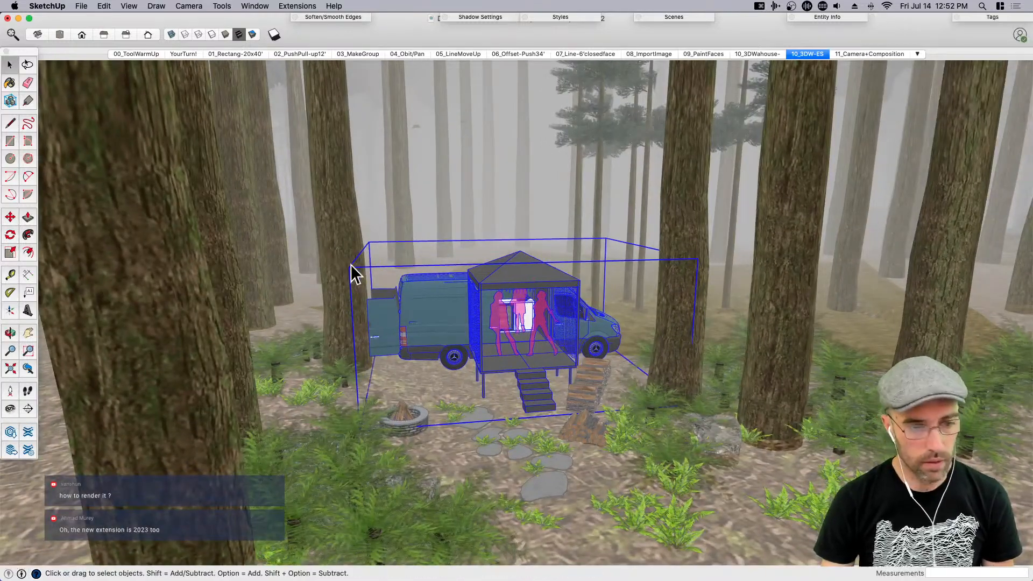
scroll(500, 352, "up", 2)
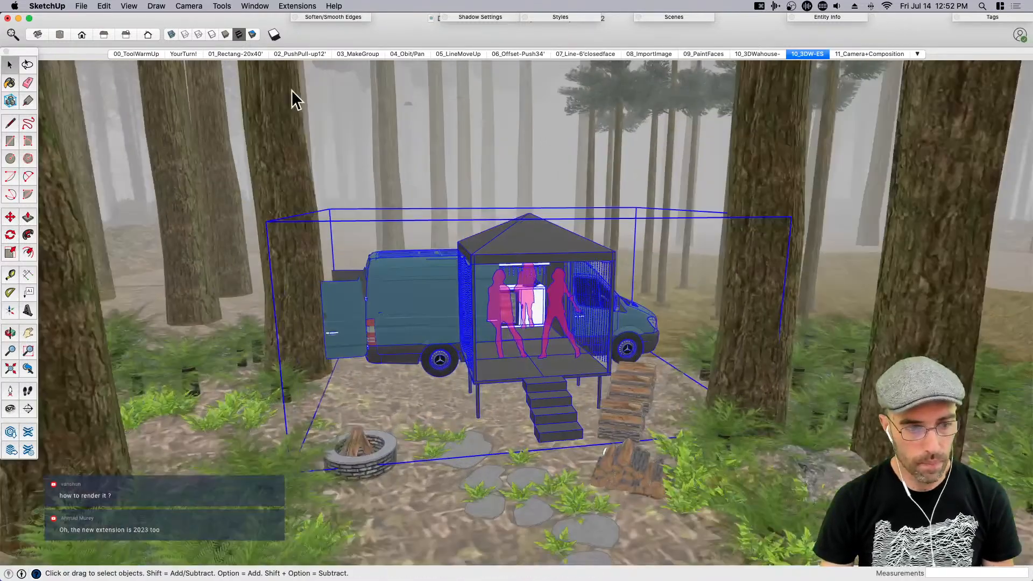
left_click(191, 5)
left_click(221, 150)
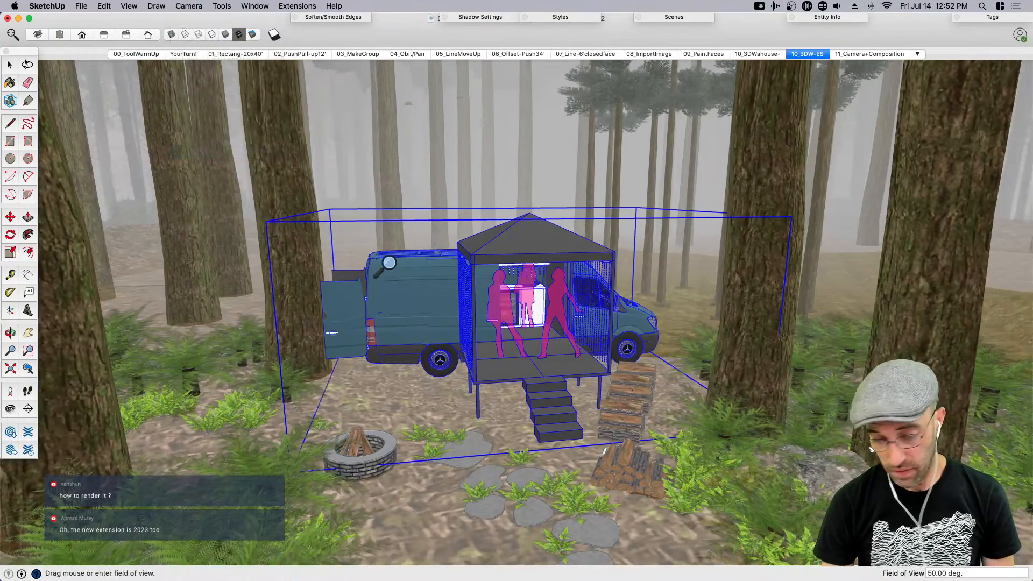
key("space")
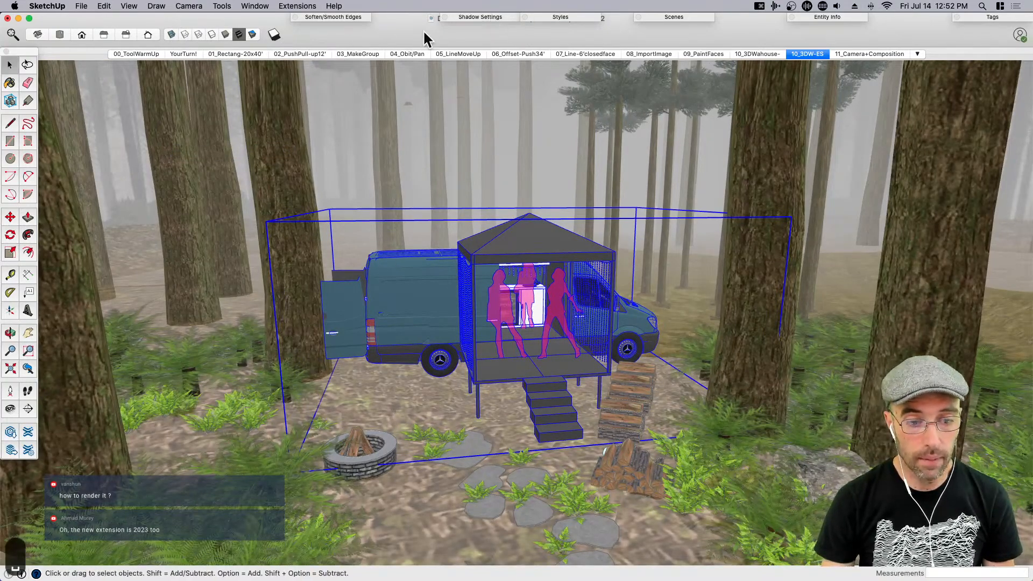
Turn on shadows and set the shadow light to 42 and dark to about 57
left_click(273, 34)
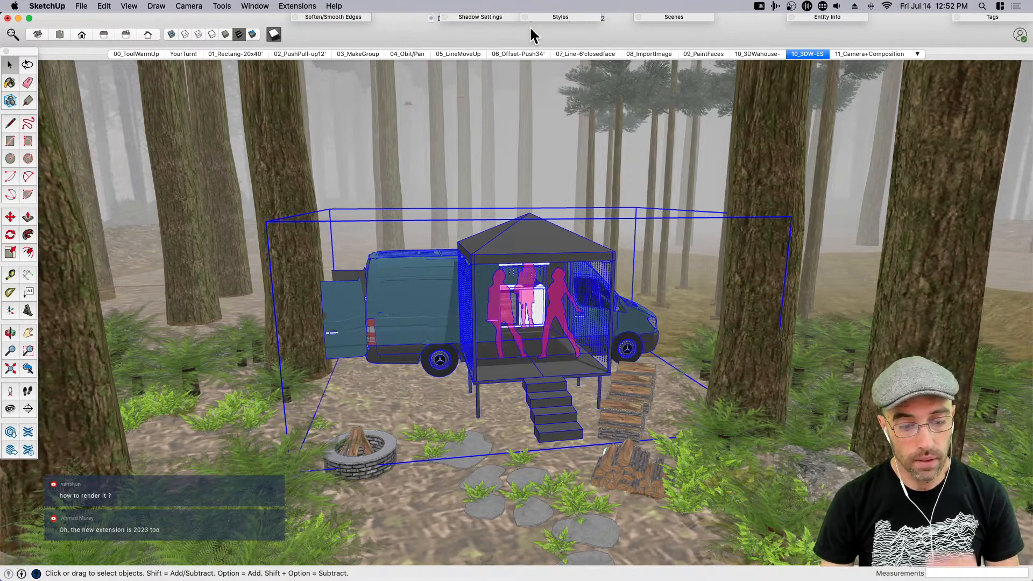
left_click(497, 15)
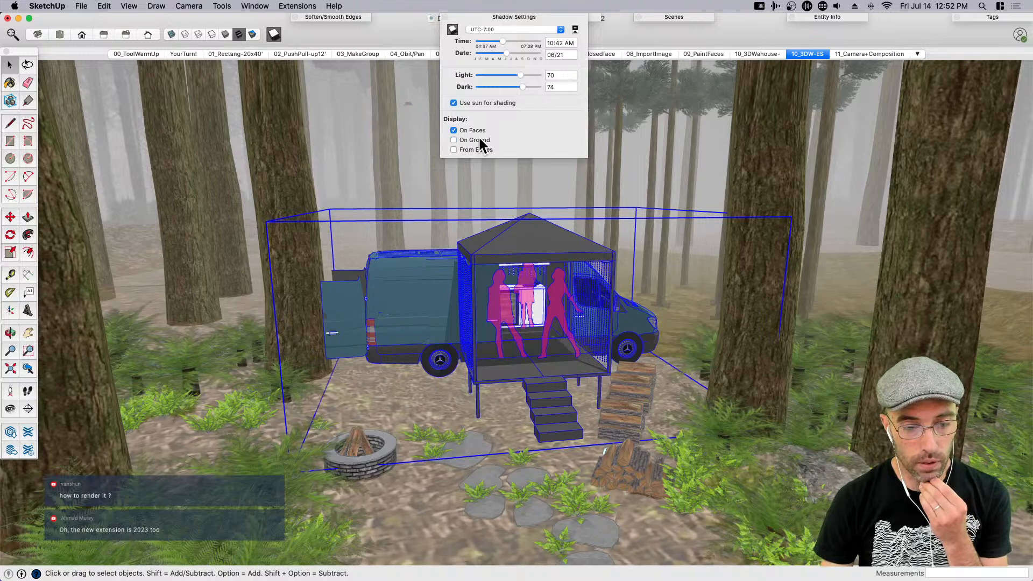
mouse_move(523, 87)
left_mouse_down()
mouse_move(473, 76)
mouse_move(539, 86)
mouse_move(483, 75)
left_mouse_up()
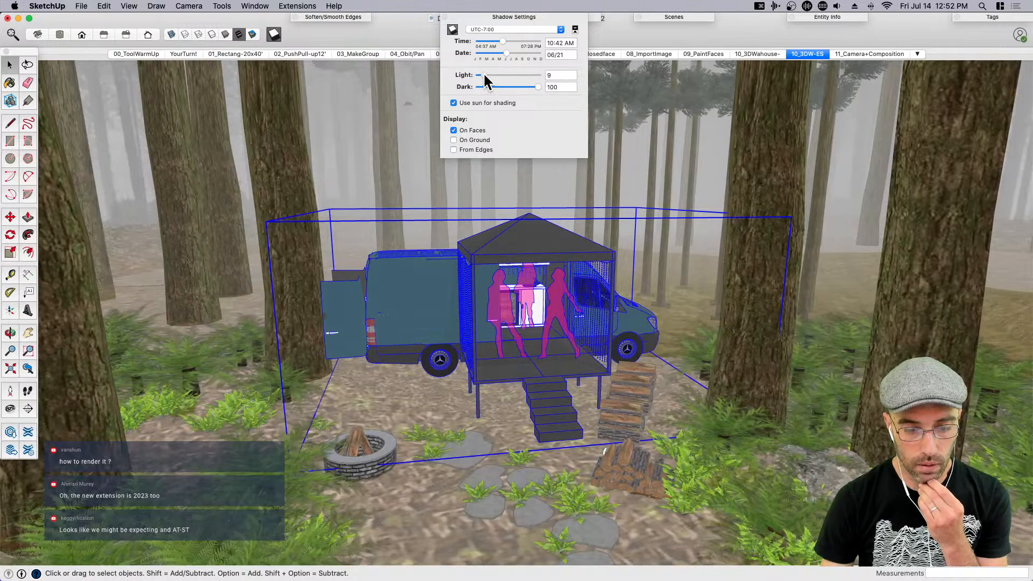
left_click(504, 75)
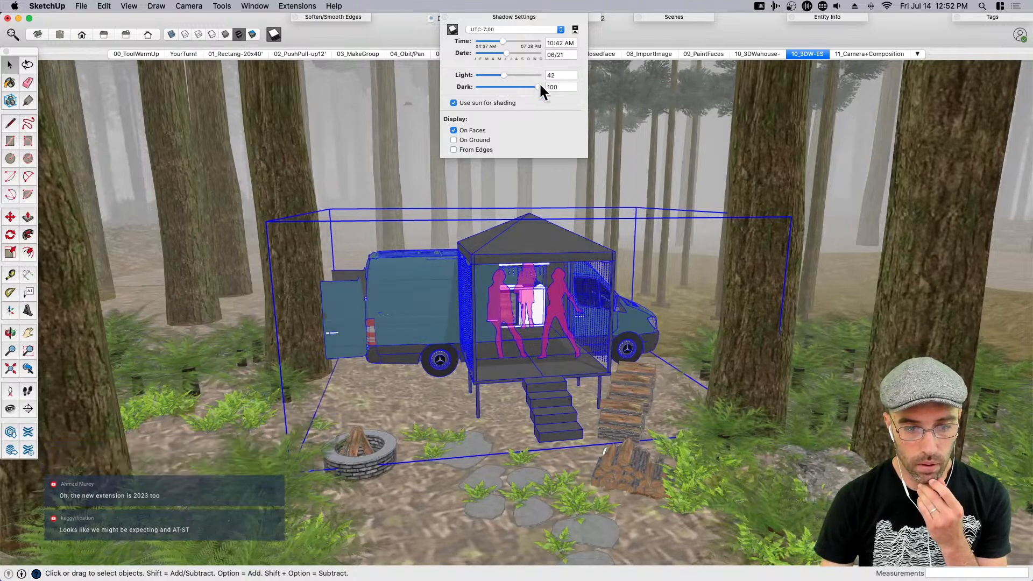
left_click_drag(515, 87, 509, 87)
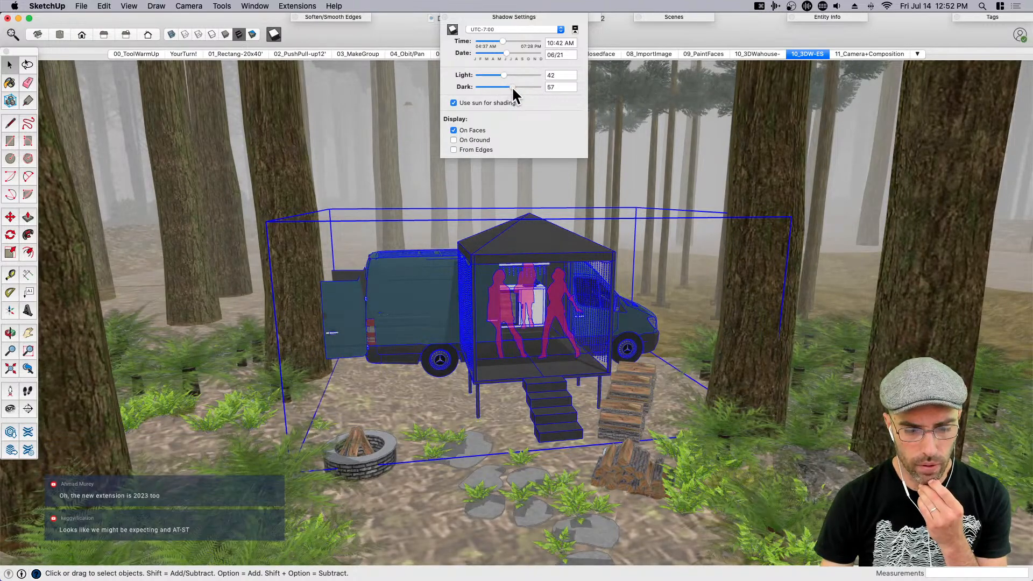
left_click(511, 17)
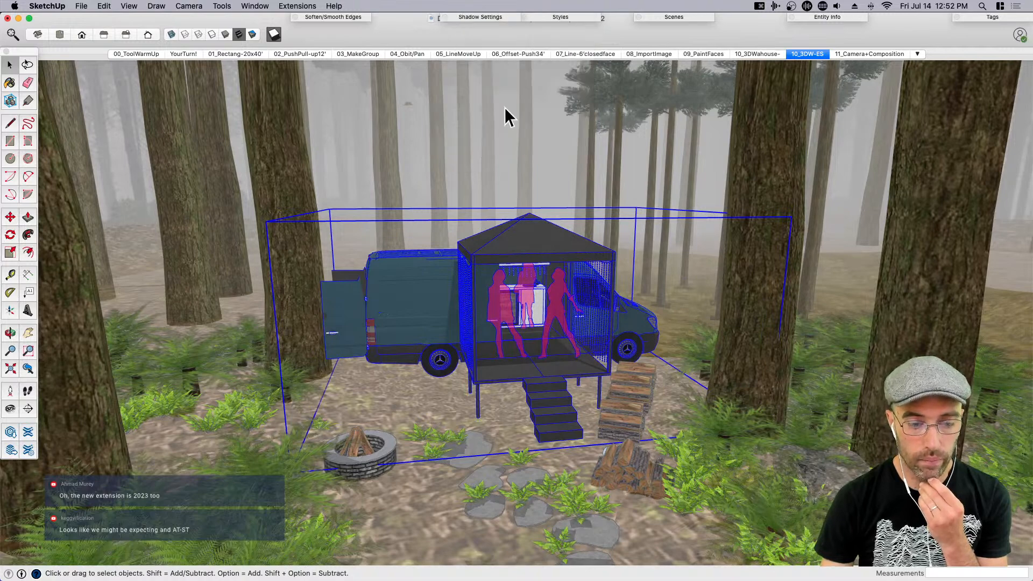
Deselect the van component and turn on the display of its section cut to expose the furnished interior
scroll(475, 336, "up", 4)
left_click(409, 132)
middle_click_drag(508, 355, 427, 370)
middle_click_drag(496, 353, 546, 361)
scroll(547, 362, "up", 3)
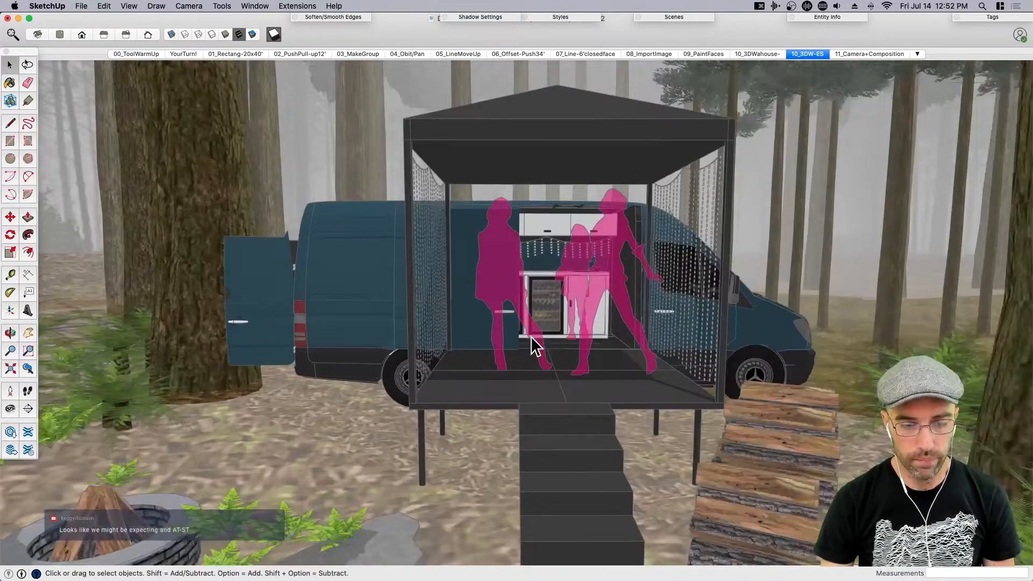
scroll(535, 345, "down", 3)
middle_click_drag(535, 344, 560, 350)
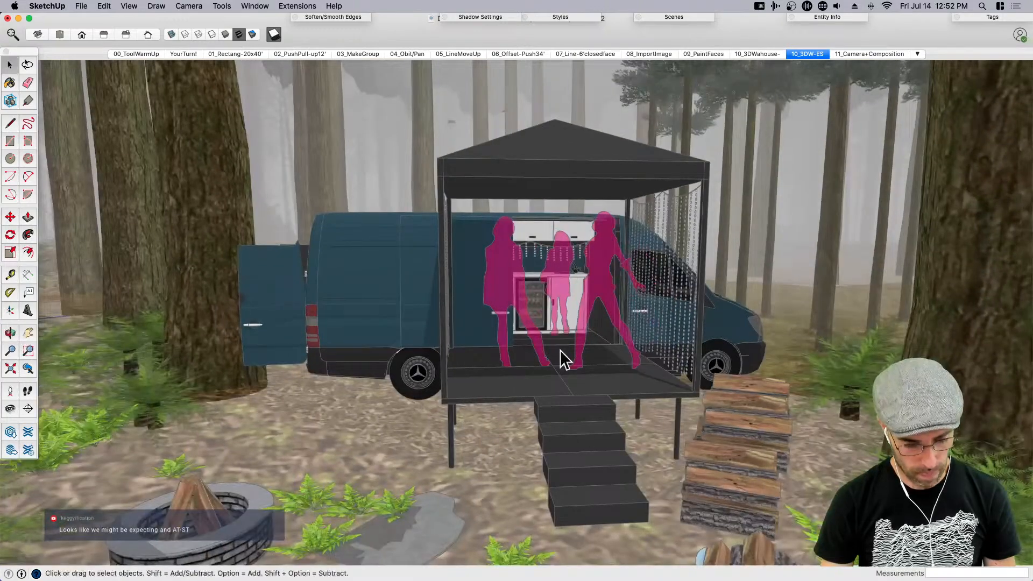
key("shift+s")
middle_click_drag(471, 389, 528, 389)
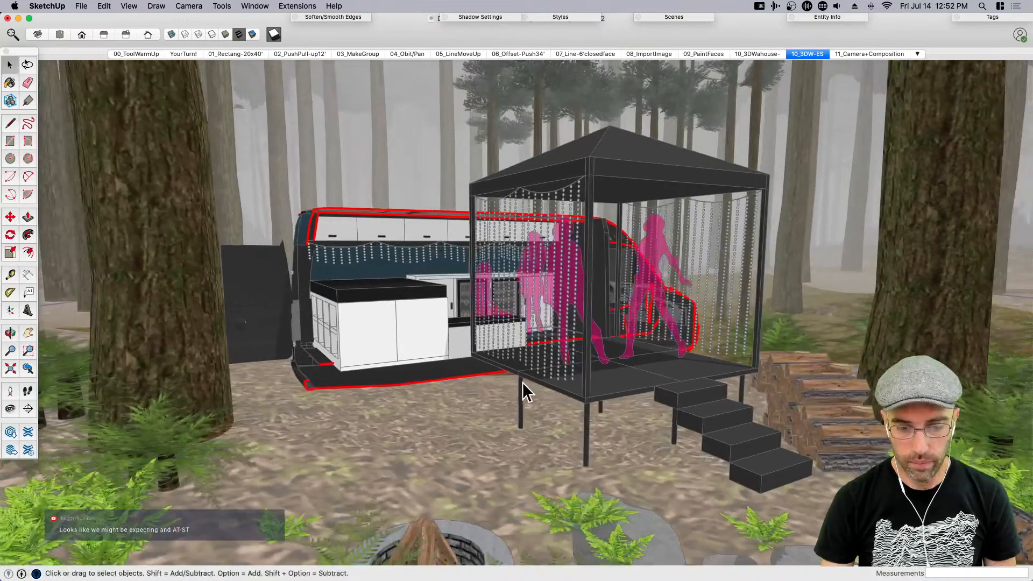
key("h")
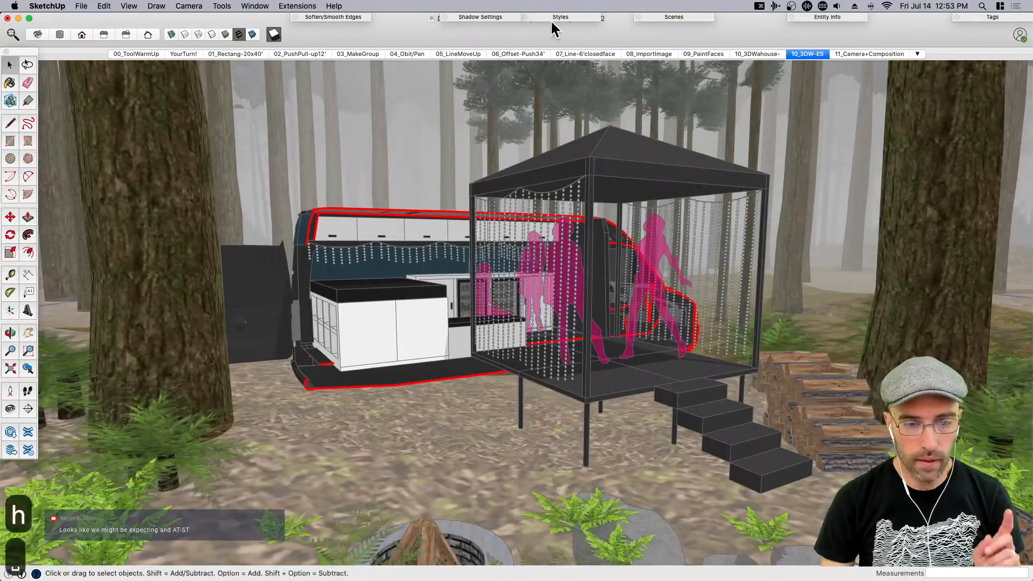
Change the style's section line colour to Strawberry pink
left_click(554, 17)
left_click(529, 92)
left_click(544, 92)
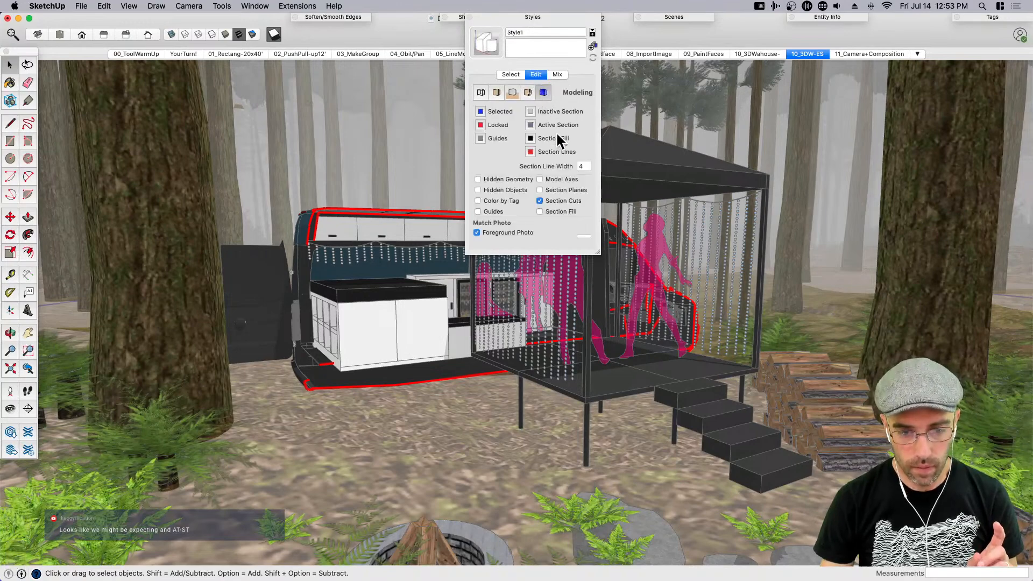
left_click(531, 152)
left_click(1018, 252)
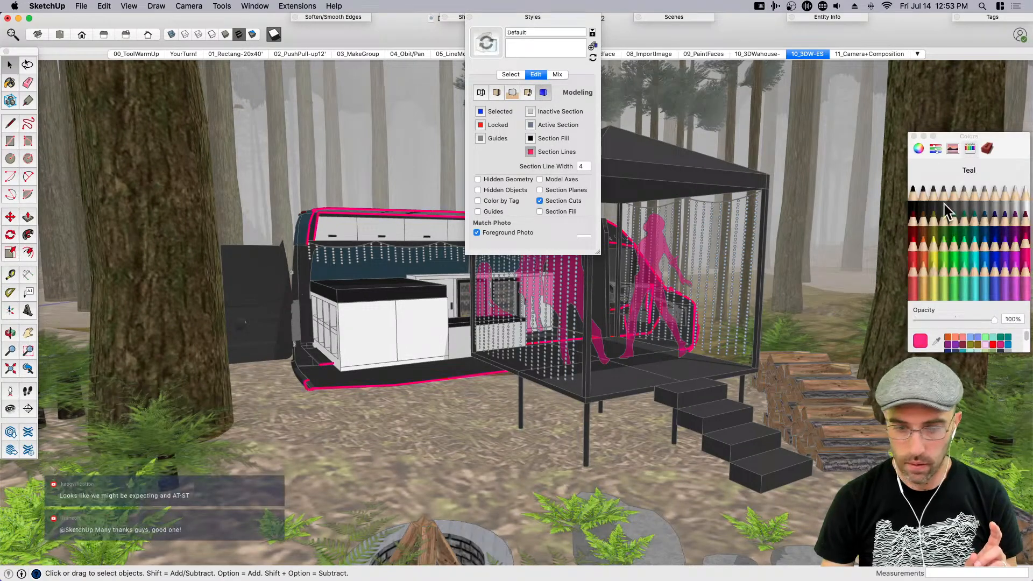
Enable section fill in the style, set its colour to Strawberry, and close the colour picker
left_click(539, 211)
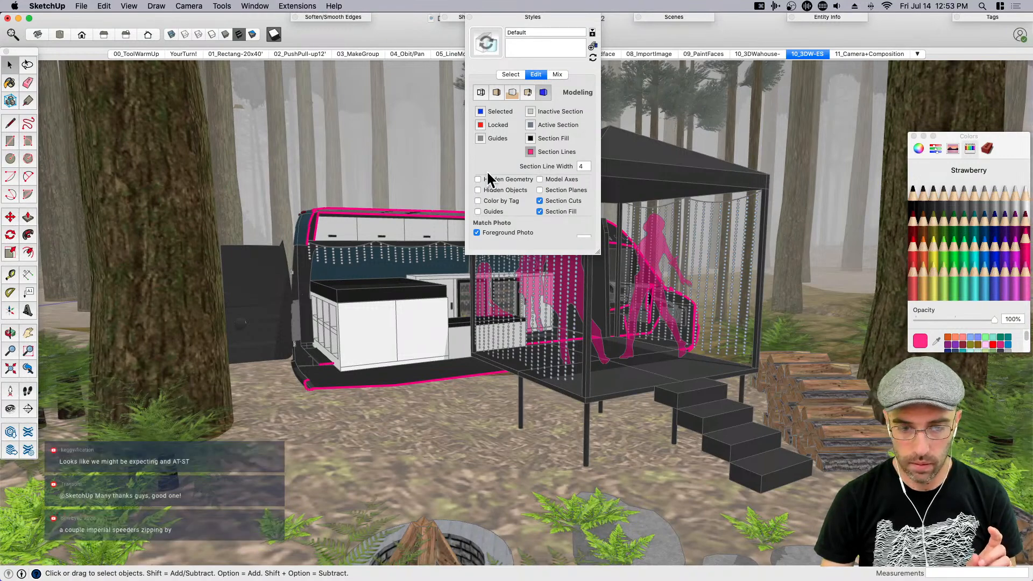
left_click(532, 138)
left_click(1021, 245)
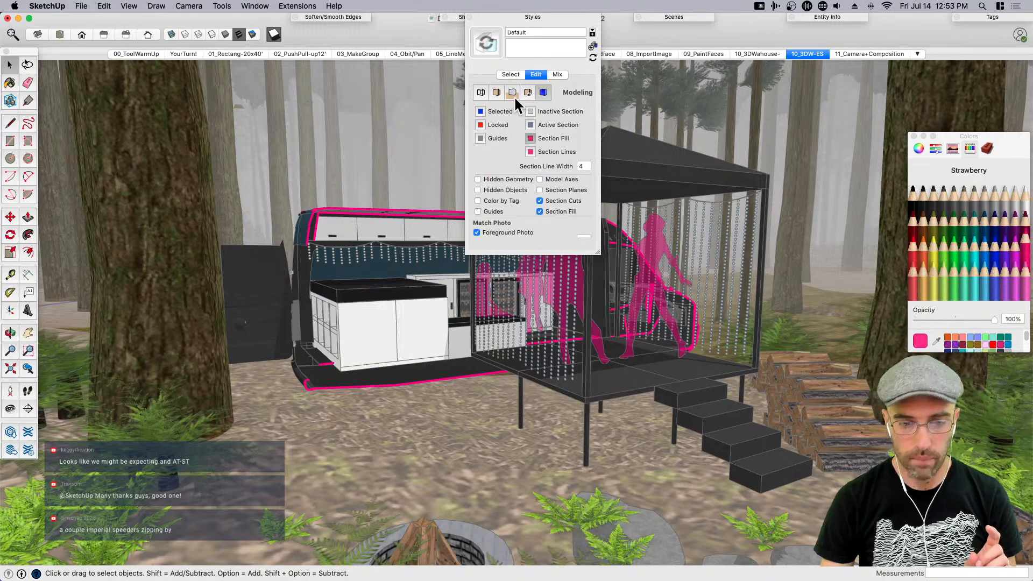
left_click(522, 14)
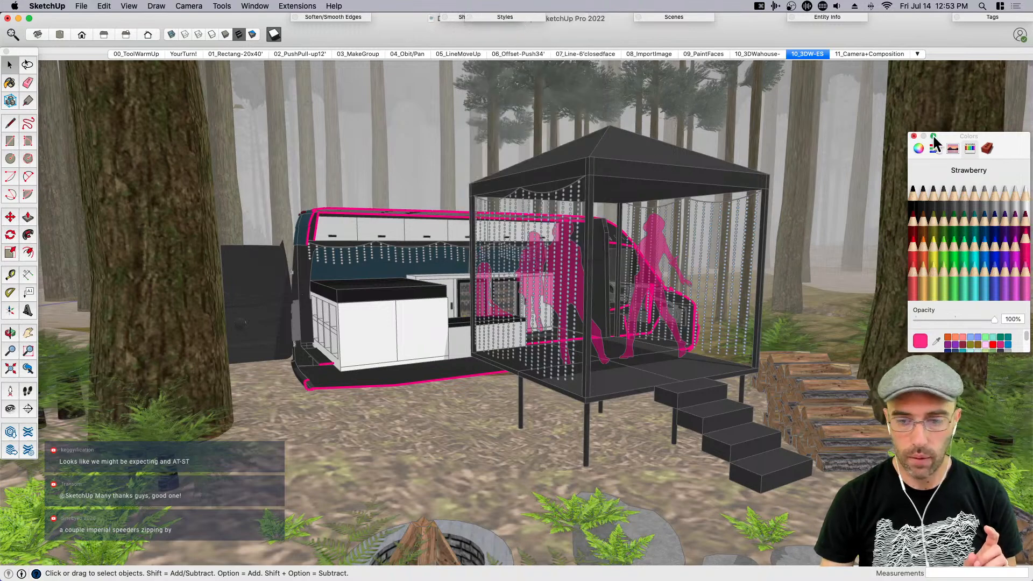
left_click(993, 139)
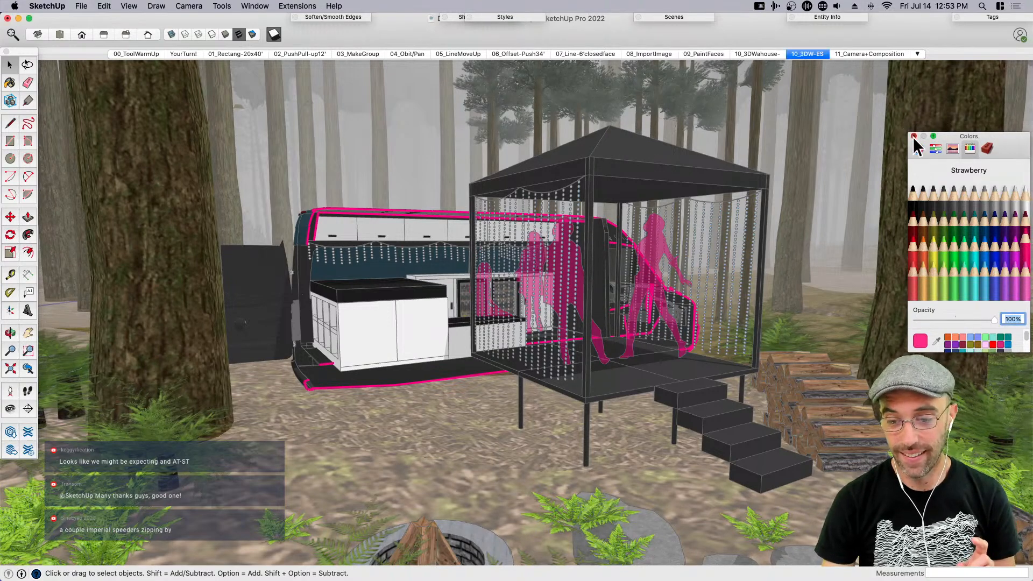
left_click(913, 136)
Turn off the section cut so the complete van body shows beside the deck awning
mouse_move(638, 308)
middle_mouse_down()
mouse_move(611, 308)
mouse_move(579, 282)
mouse_move(610, 314)
mouse_move(673, 320)
mouse_move(742, 411)
mouse_move(667, 392)
mouse_move(468, 384)
mouse_move(525, 386)
middle_mouse_up()
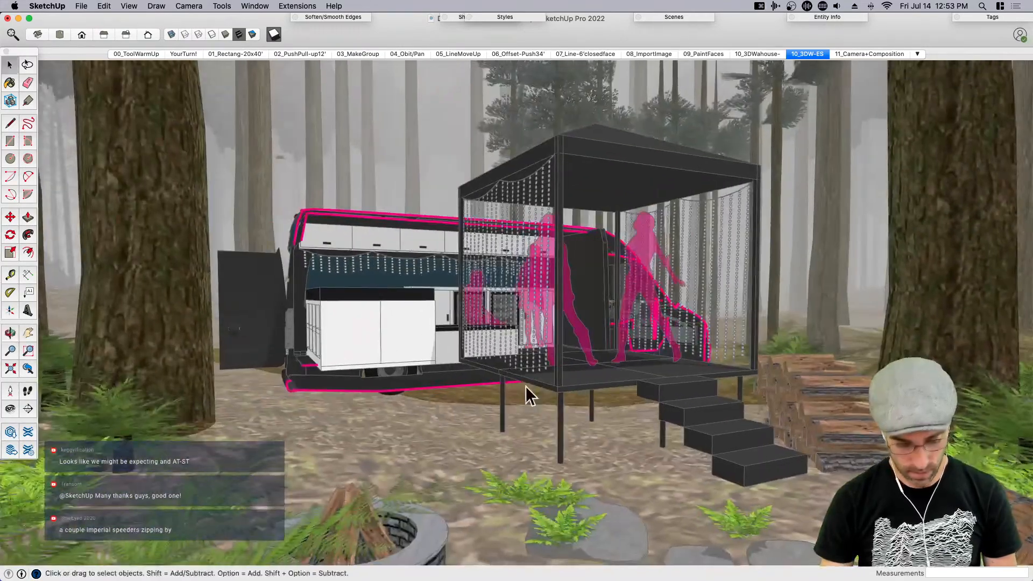
key("h")
left_click_drag(554, 362, 519, 355)
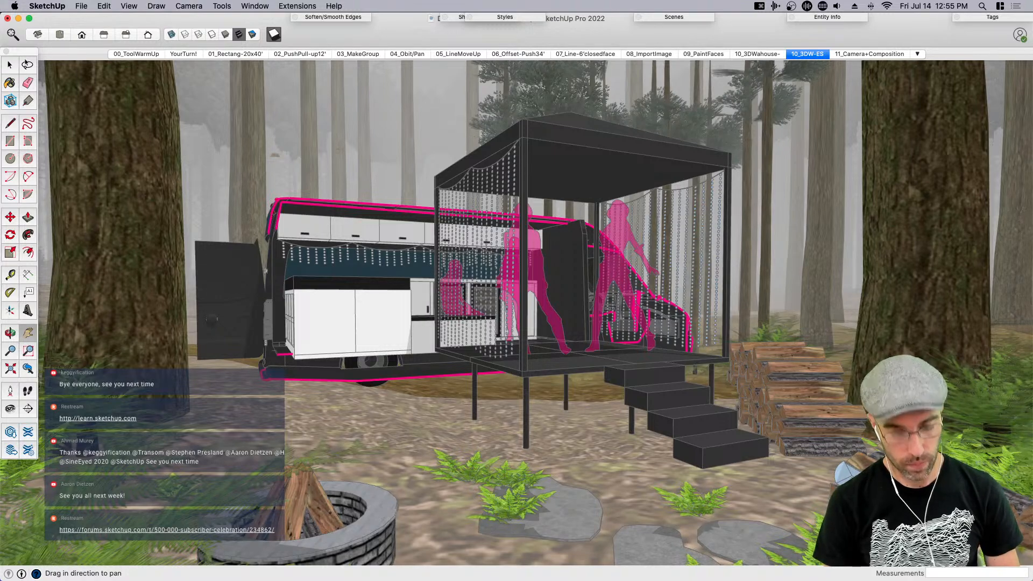
key("shift+s")
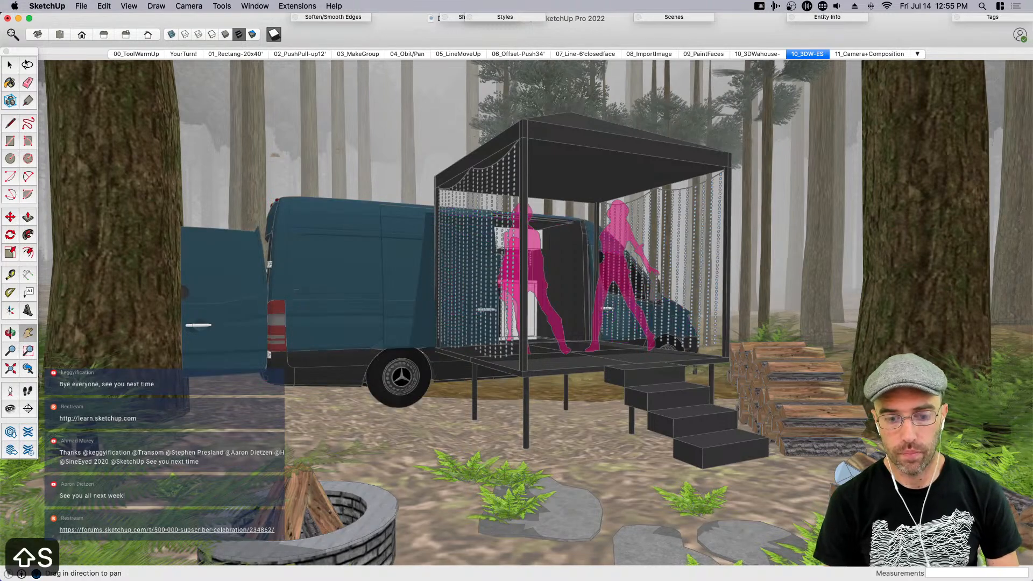
key("space")
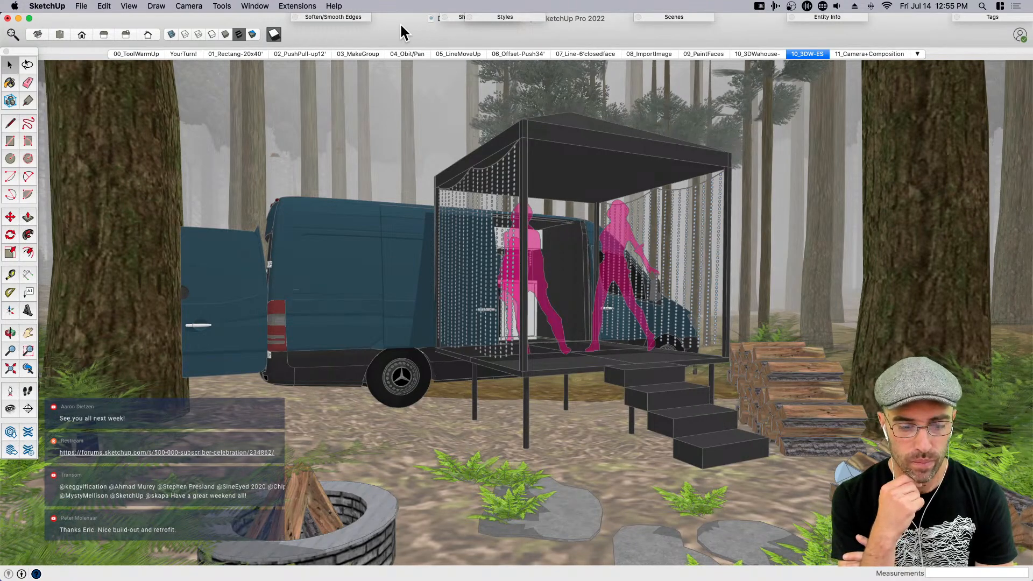
Try the Hidden Line face style with and without X-ray, and return the scene to Shaded With Textures
left_click(212, 34)
left_click(170, 33)
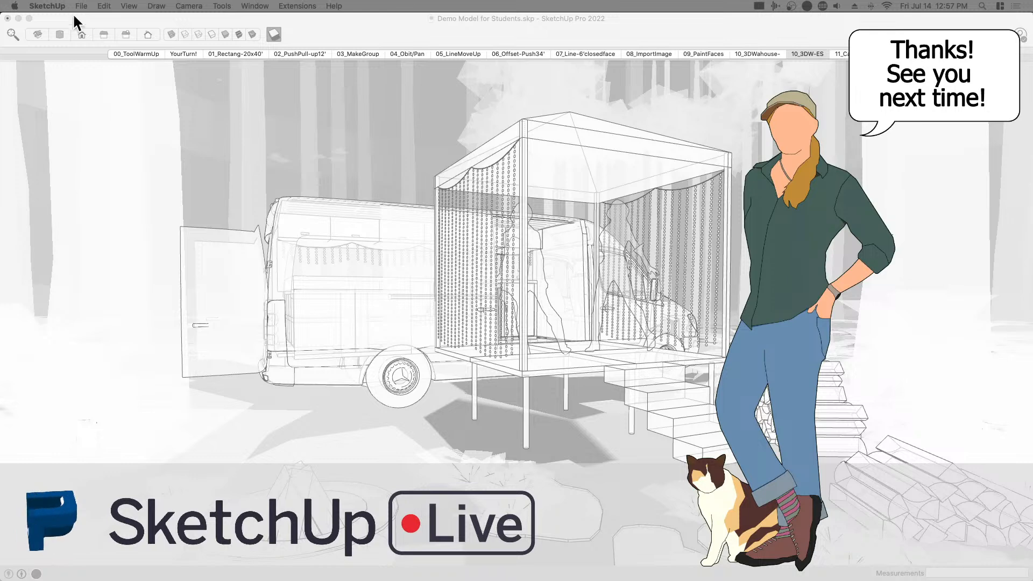
left_click(101, 13)
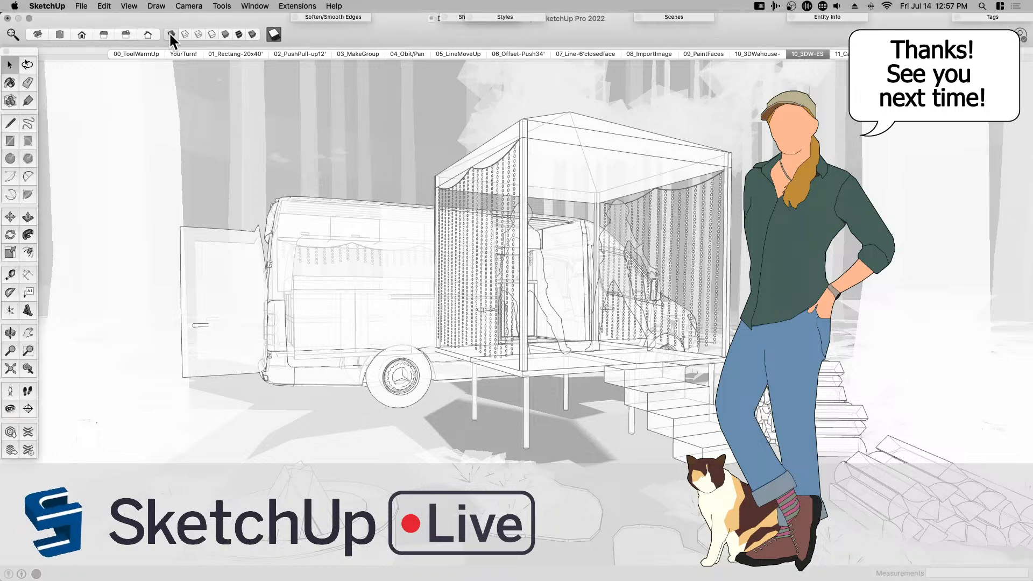
left_click(171, 34)
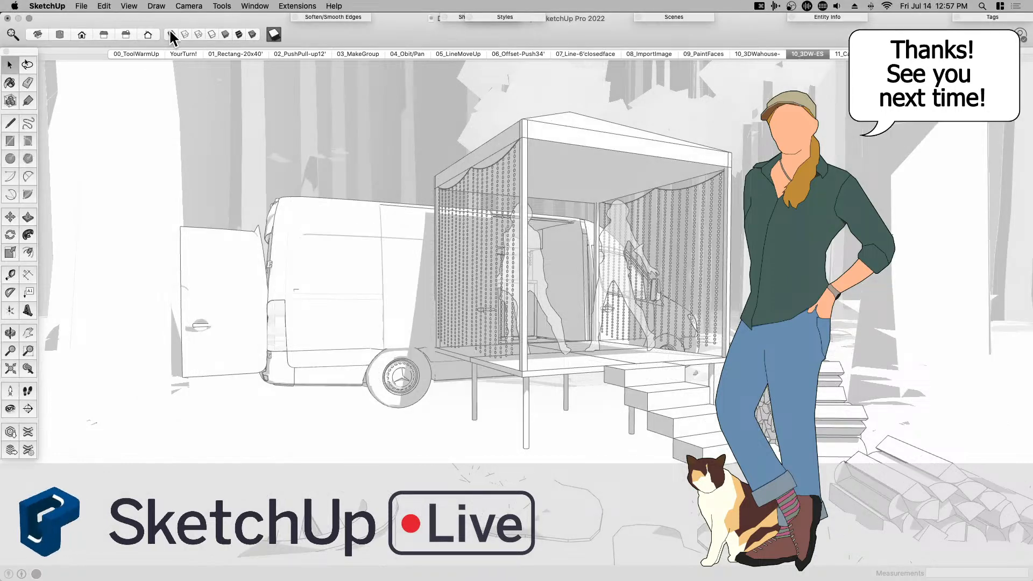
left_click(239, 34)
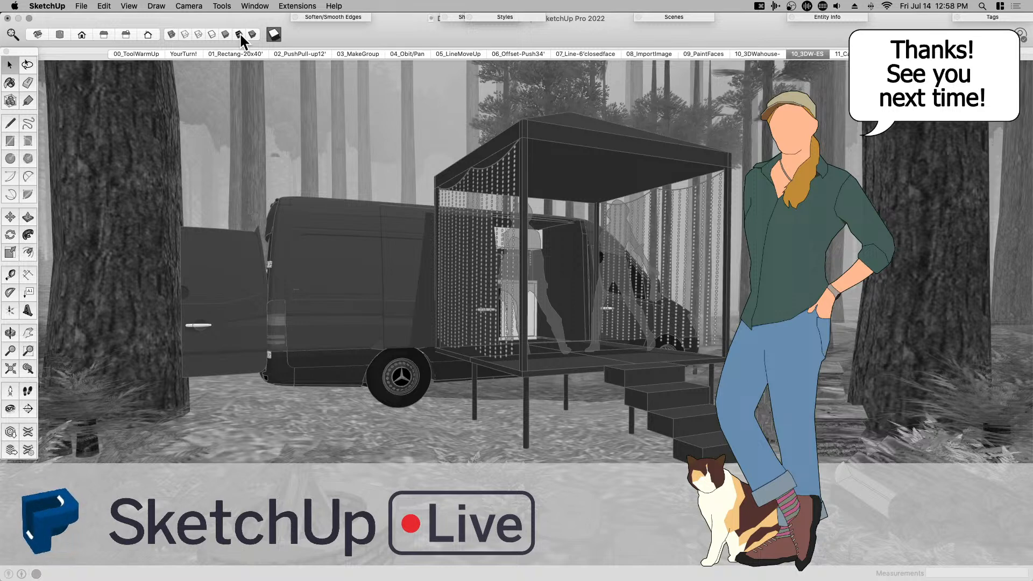
Open 3D Warehouse and search its models for "disco ball"
left_click(222, 6)
mouse_move(248, 7)
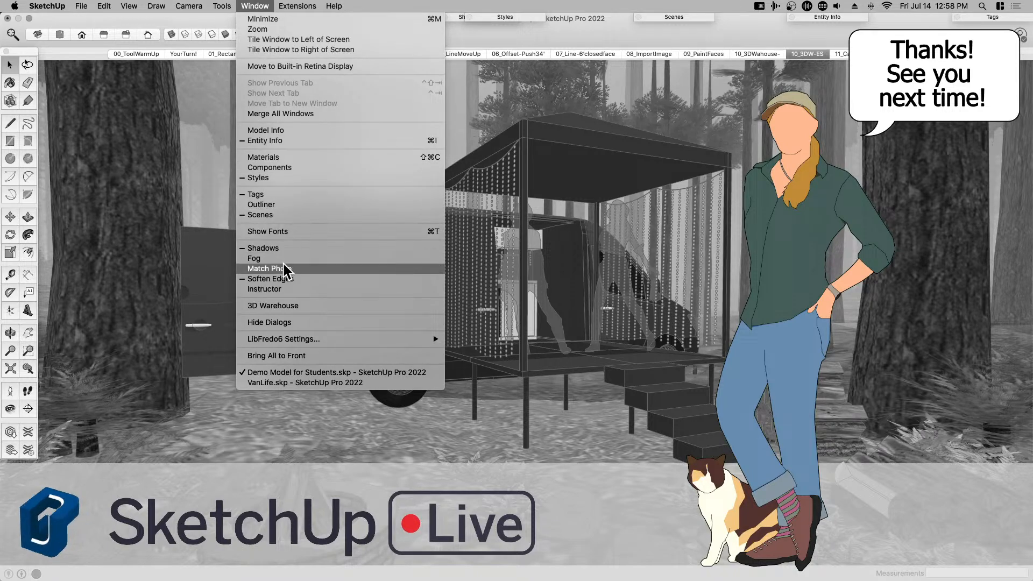
left_click(275, 305)
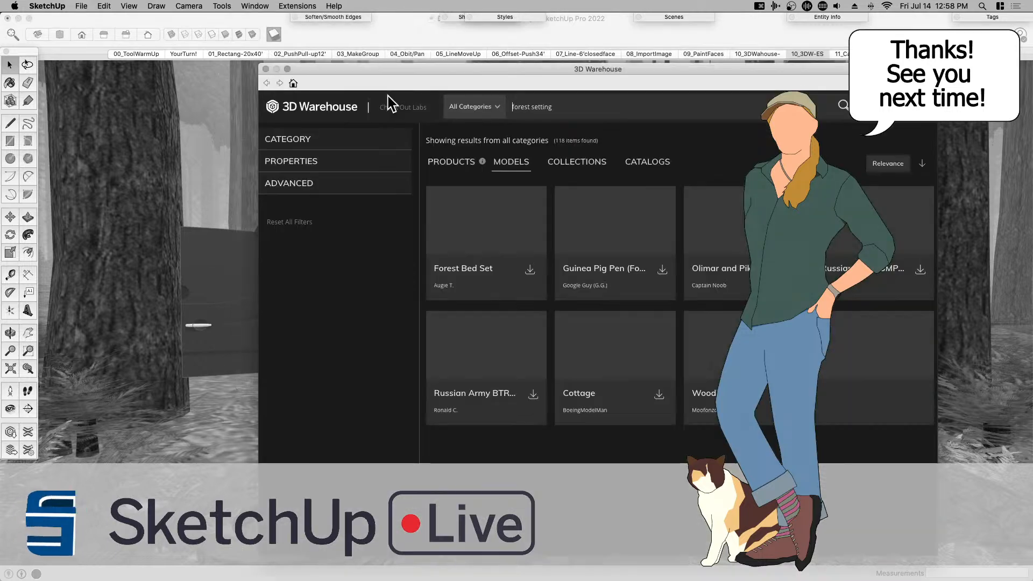
left_click_drag(553, 106, 499, 107)
type("disco ball")
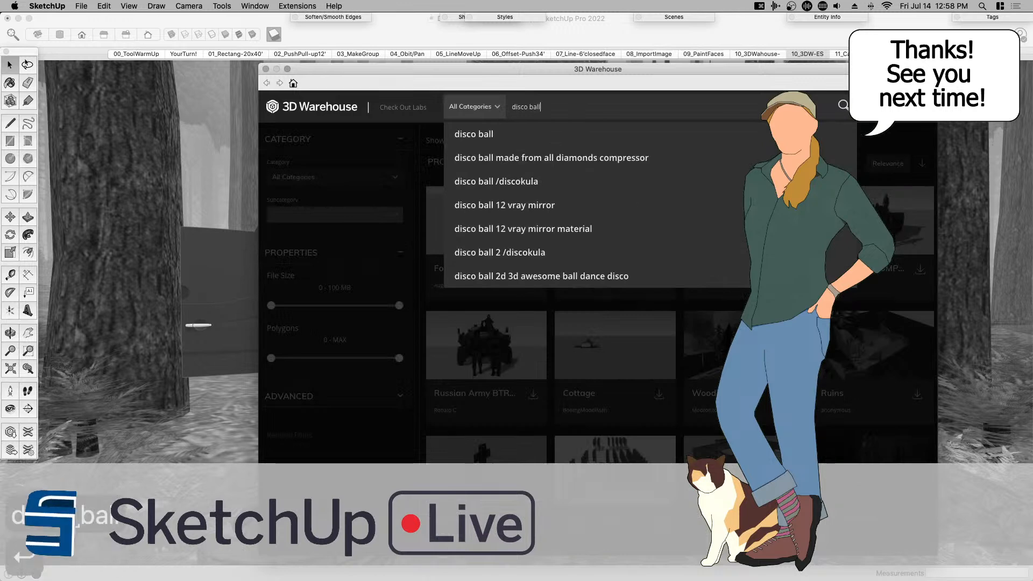
key("Return")
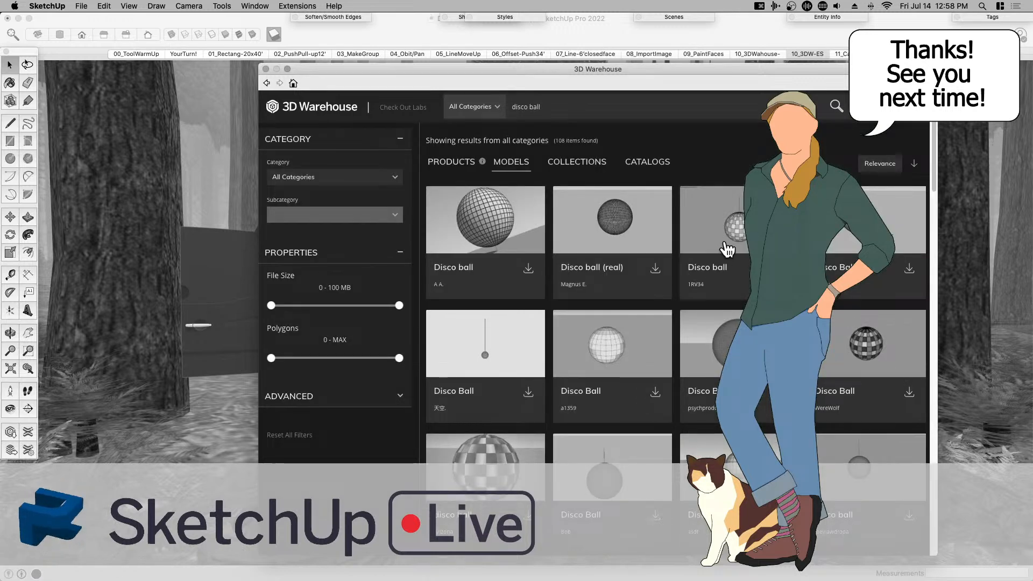
Look through the disco ball models, load one into the scene and place it on the deck beneath the awning
scroll(748, 265, "down", 3)
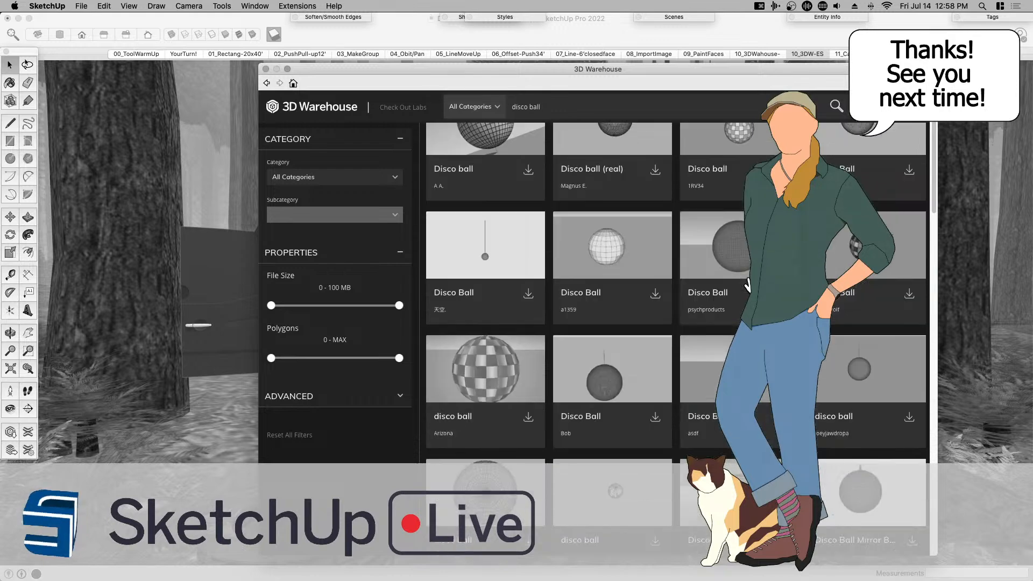
scroll(749, 281, "down", 5)
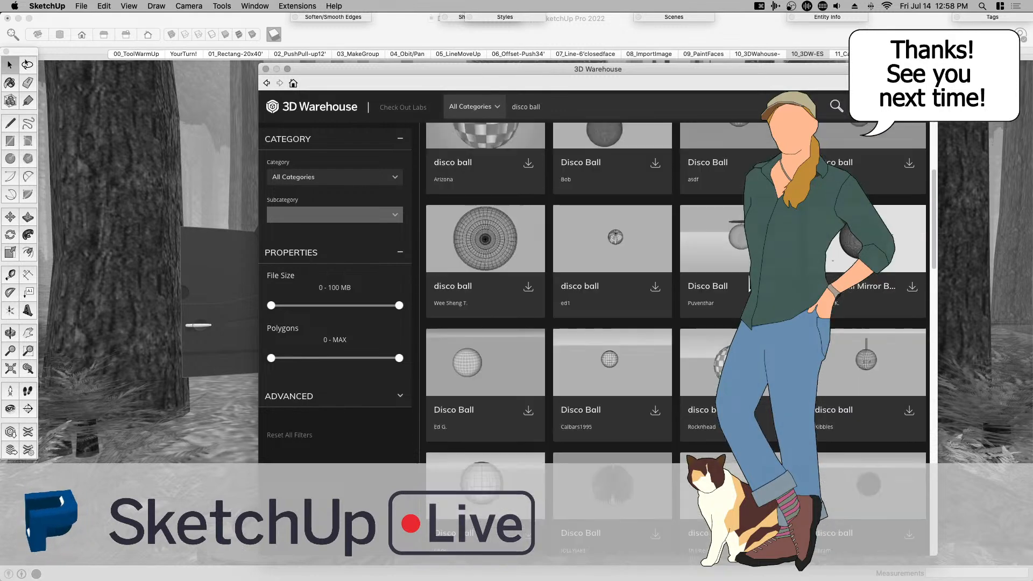
scroll(747, 285, "down", 5)
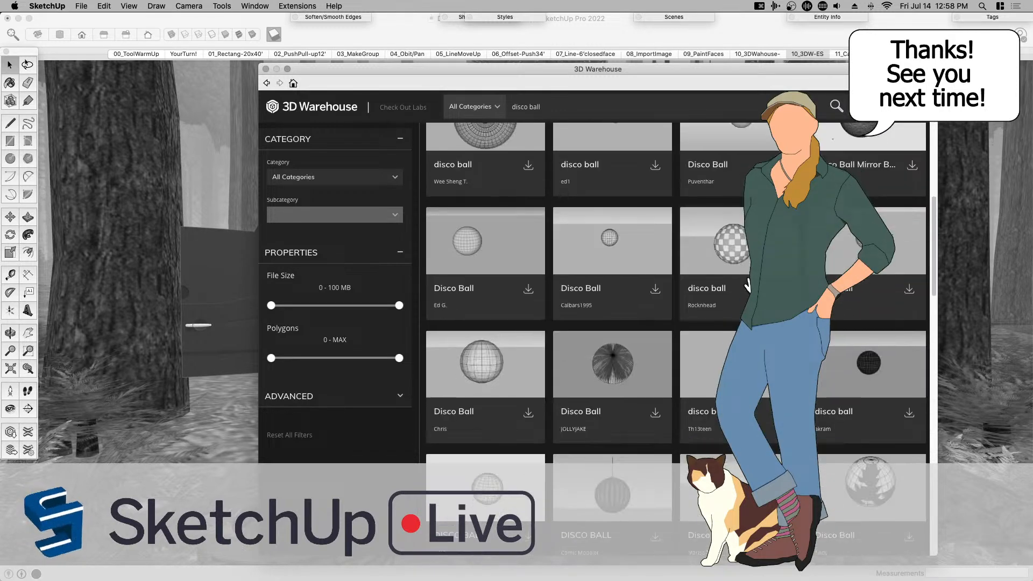
scroll(748, 285, "down", 2)
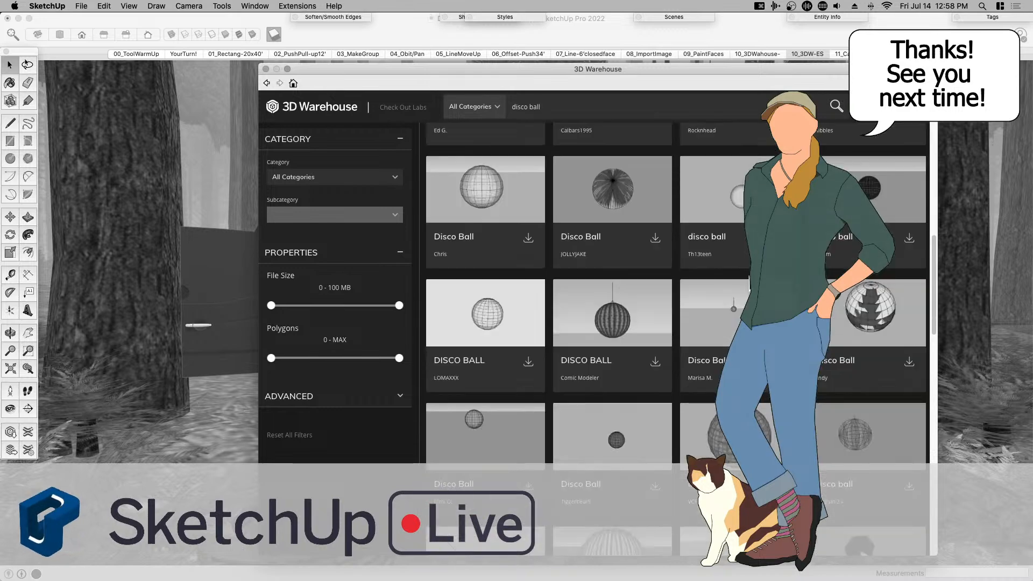
scroll(749, 283, "up", 10)
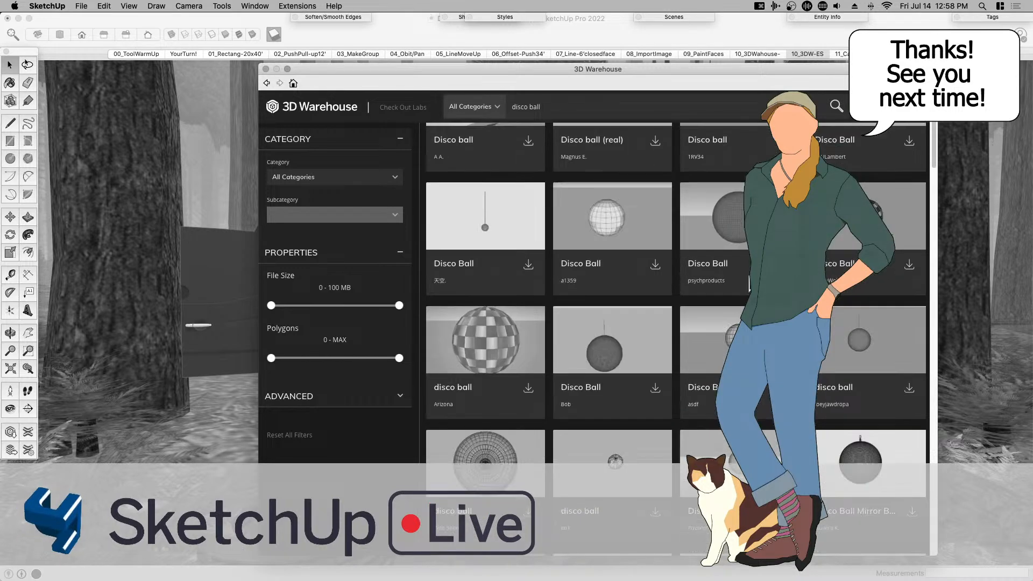
scroll(749, 284, "up", 2)
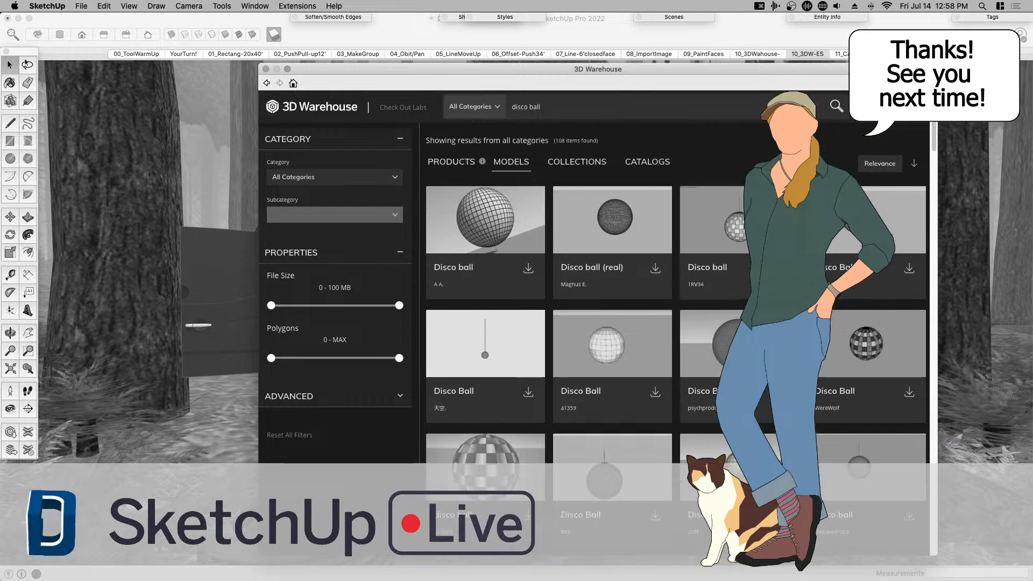
left_click(589, 196)
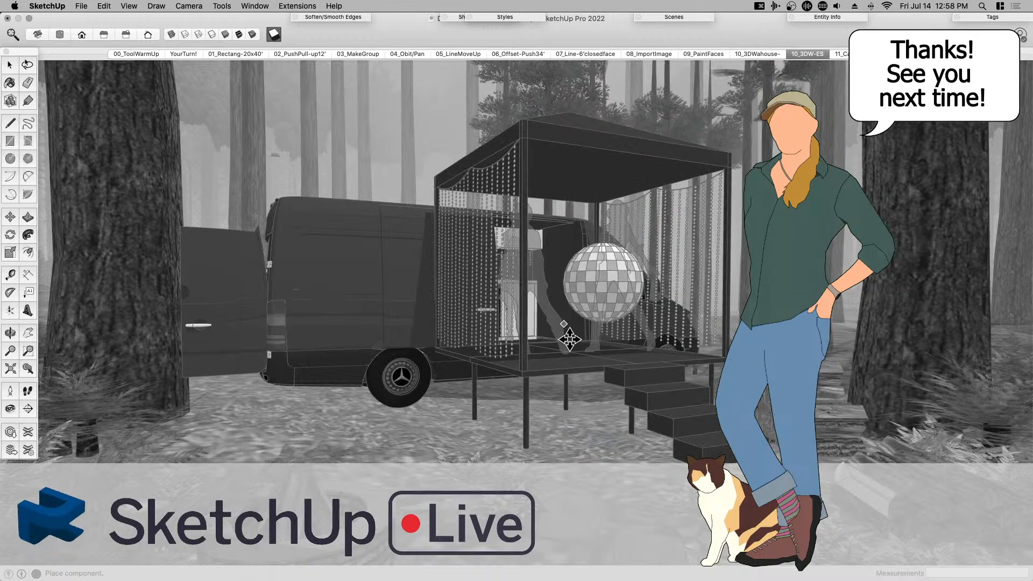
left_click(565, 355)
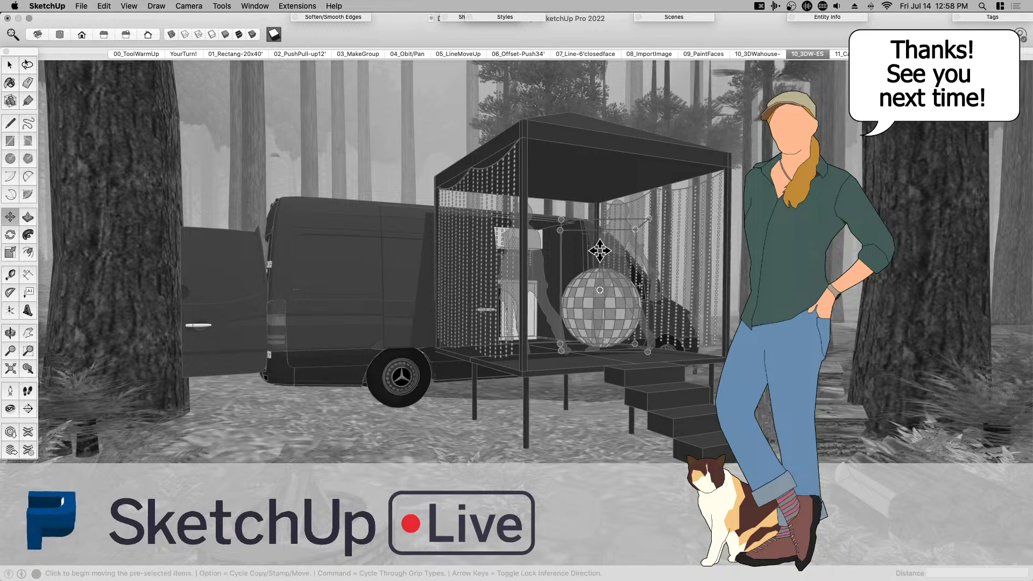
Move the disco ball up about 2' 7" so it hangs beneath the awning roof
left_click(576, 170)
left_click(576, 171)
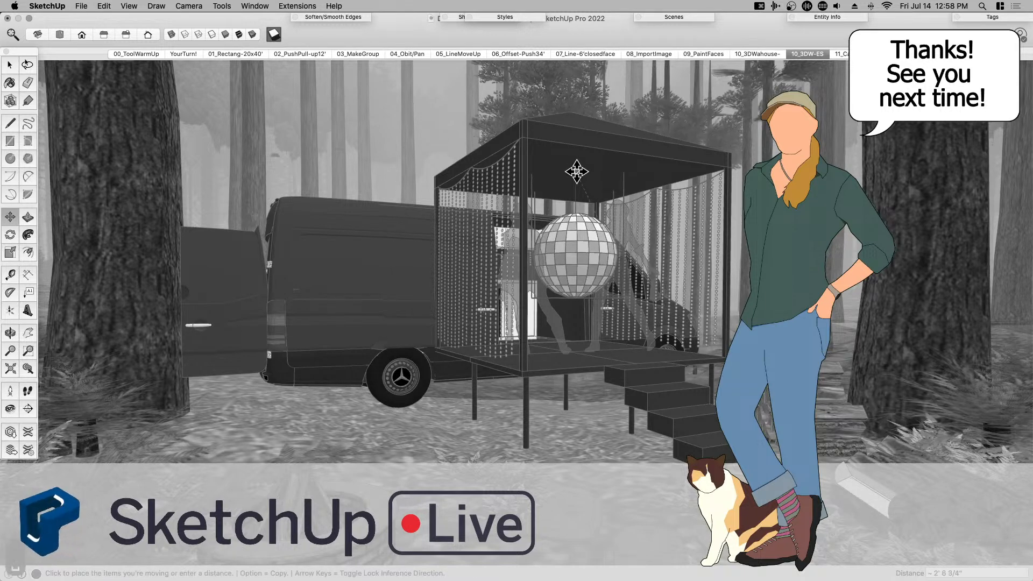
left_click(273, 33)
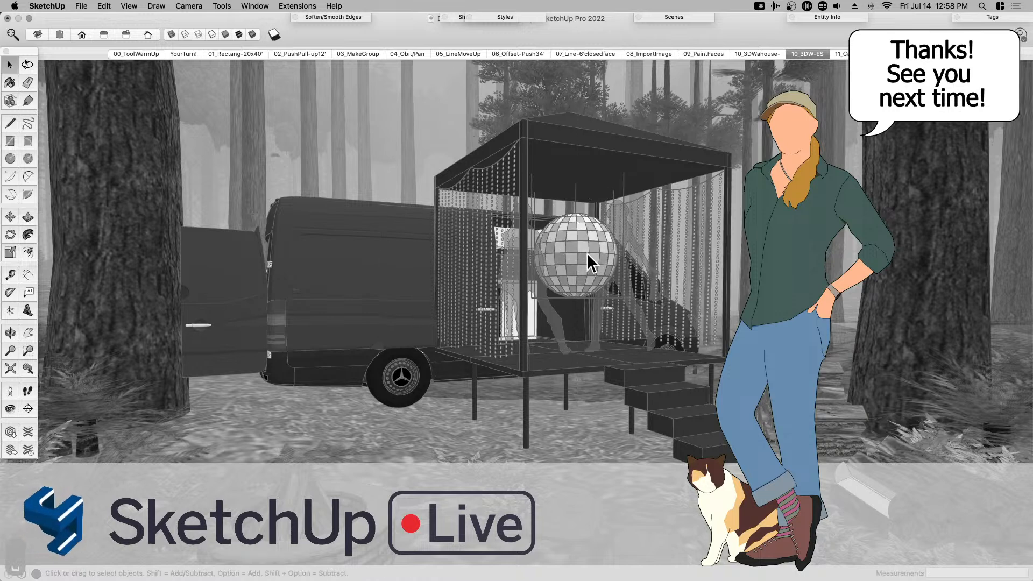
Scale the disco ball uniformly about its center to 0.50
key("s")
left_click(611, 289)
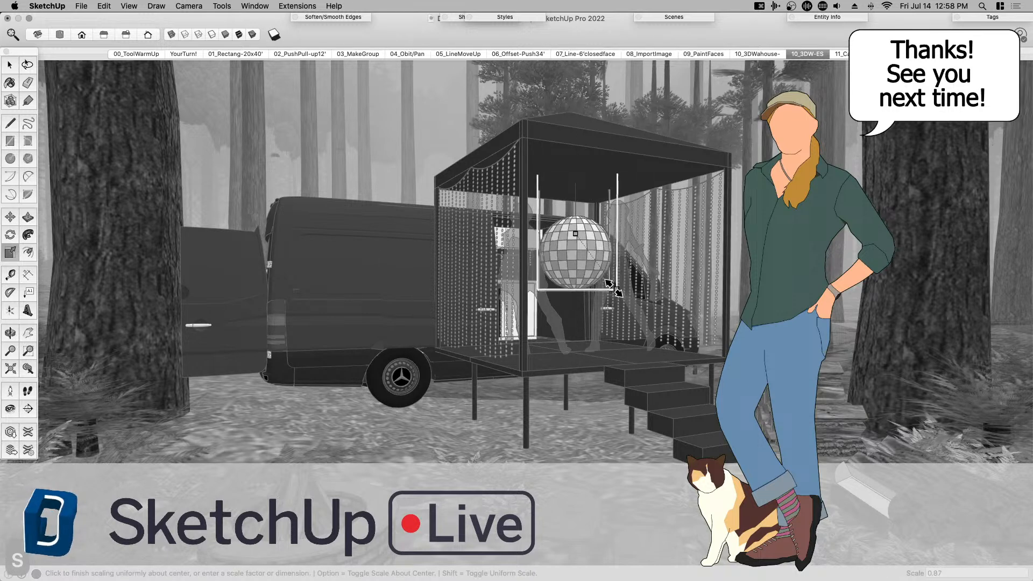
left_click(591, 259)
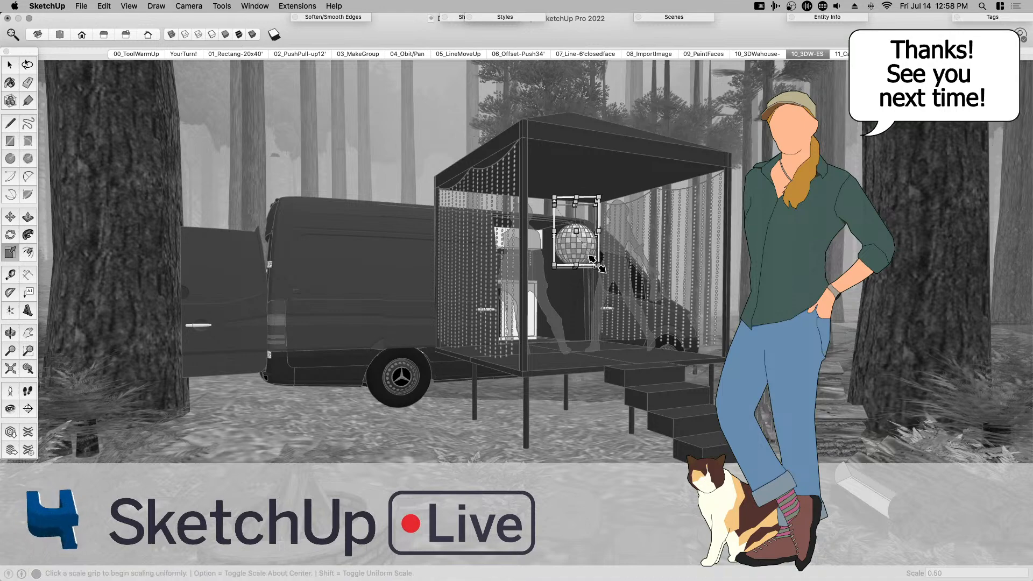
Raise the reduced disco ball about 1' 6 1/2" toward the underside of the awning roof
key("m")
left_click(576, 190)
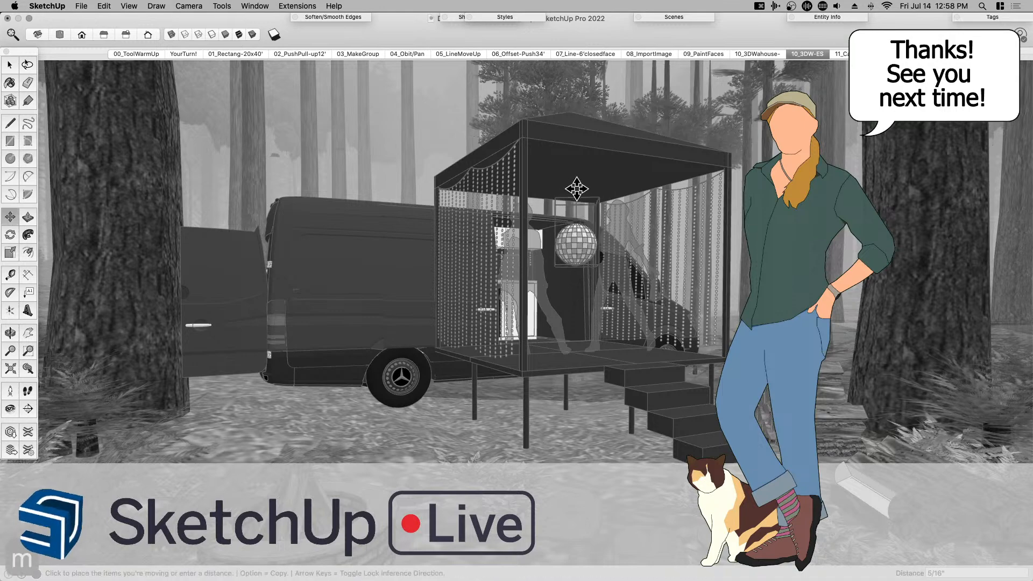
left_click(573, 162)
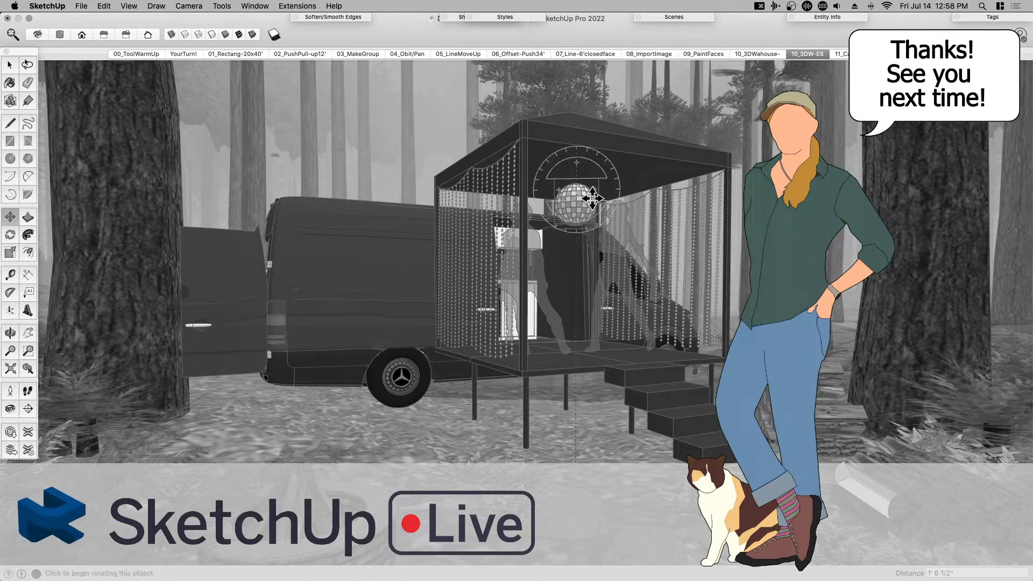
Scale the raised disco ball down further, uniformly about its center
key("space")
key("s")
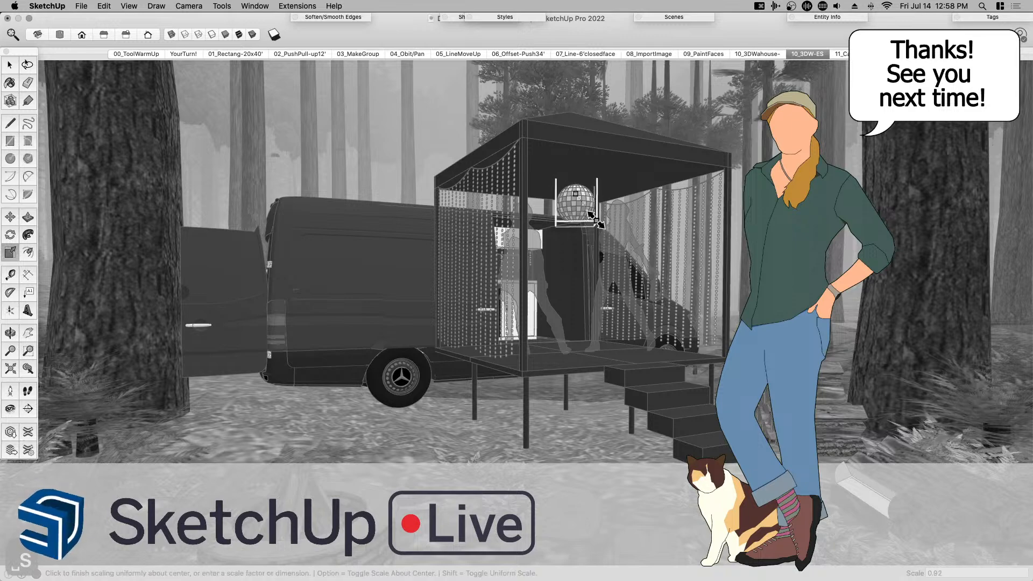